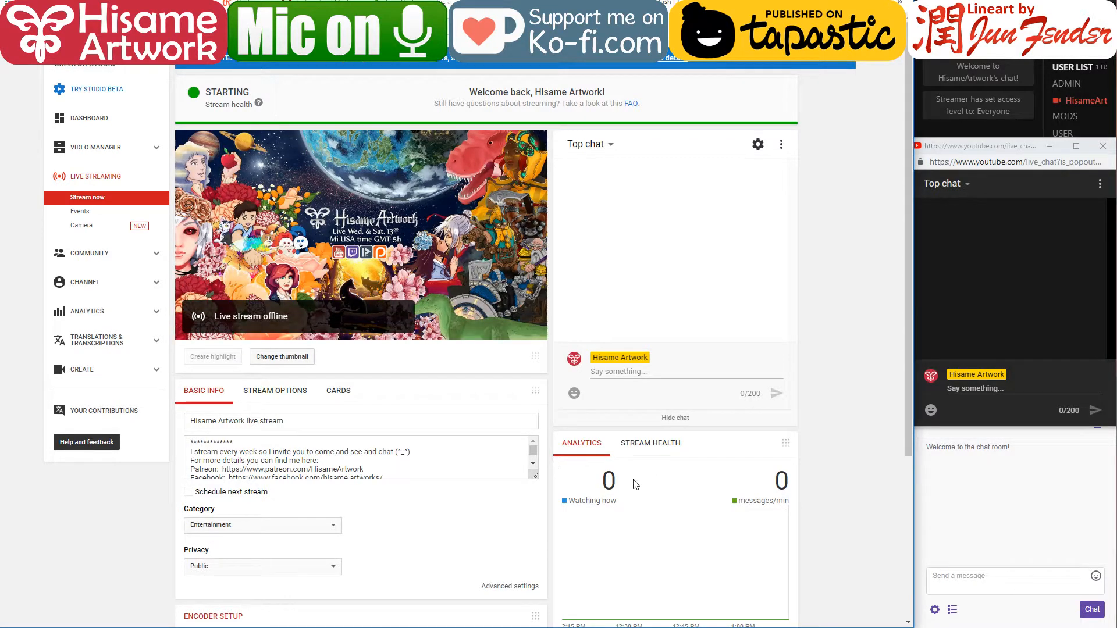
Check the stream's status in OBS and reload the YouTube live streaming dashboard
key(alt+Tab)
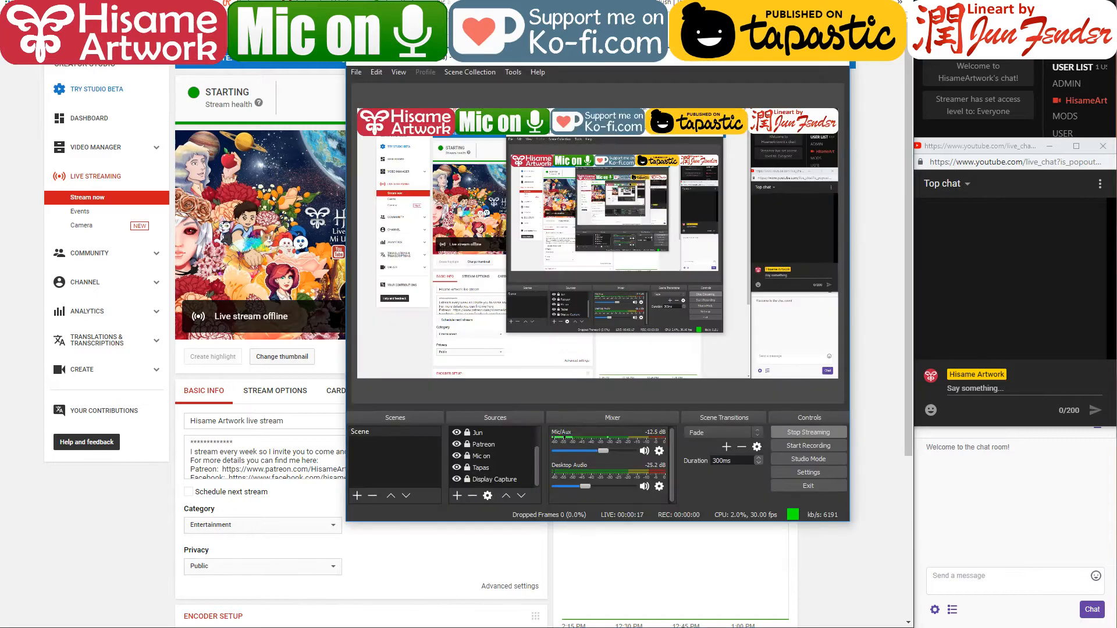
key(alt+Tab)
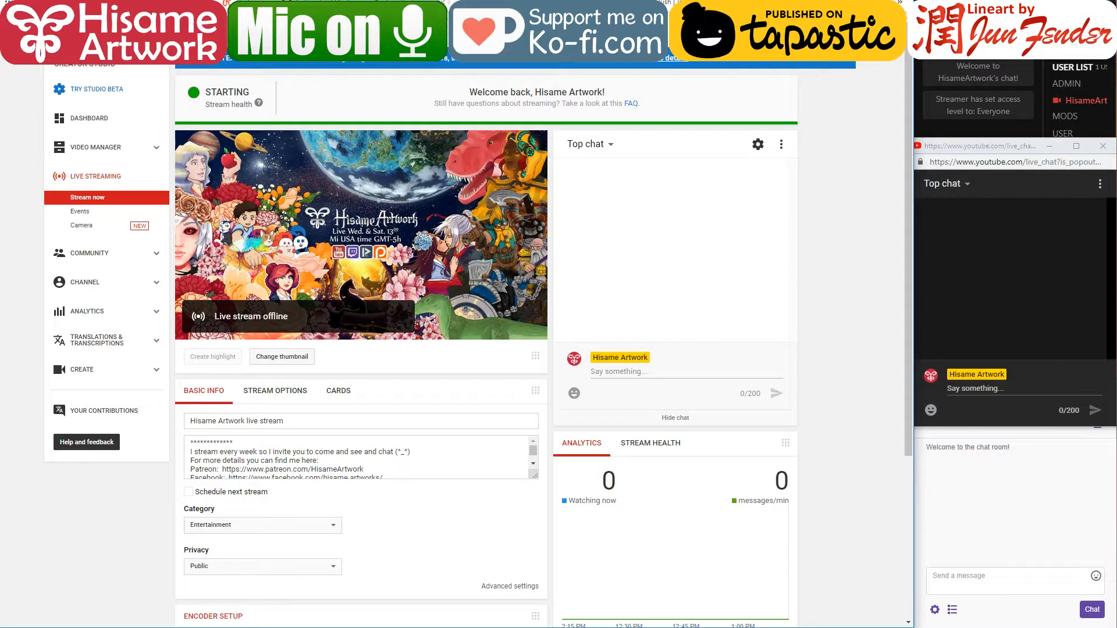
key(F5)
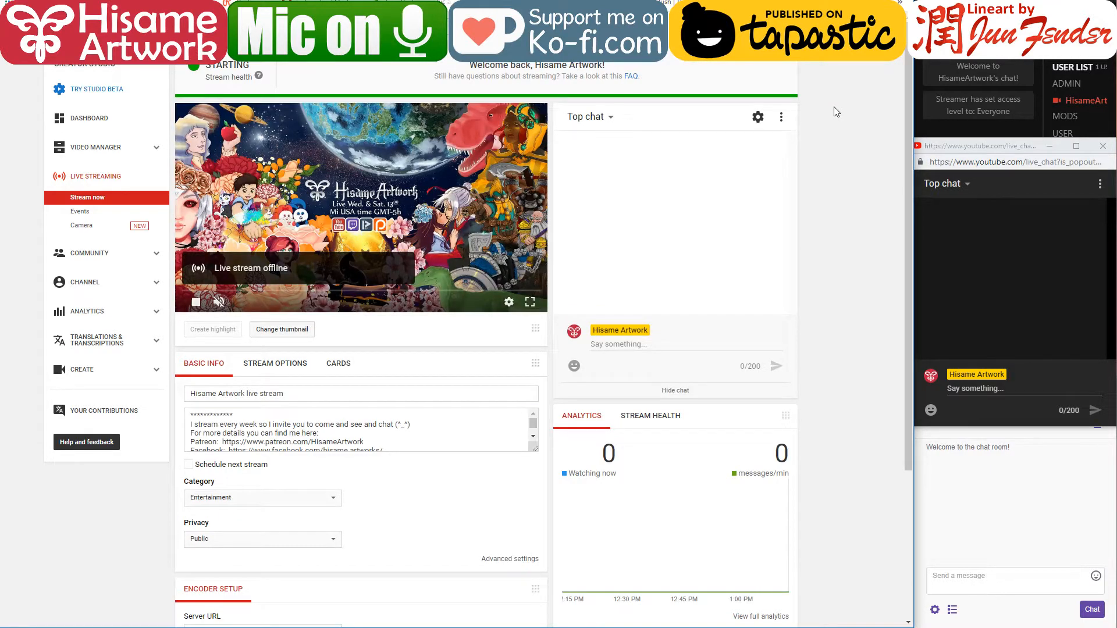
click(844, 627)
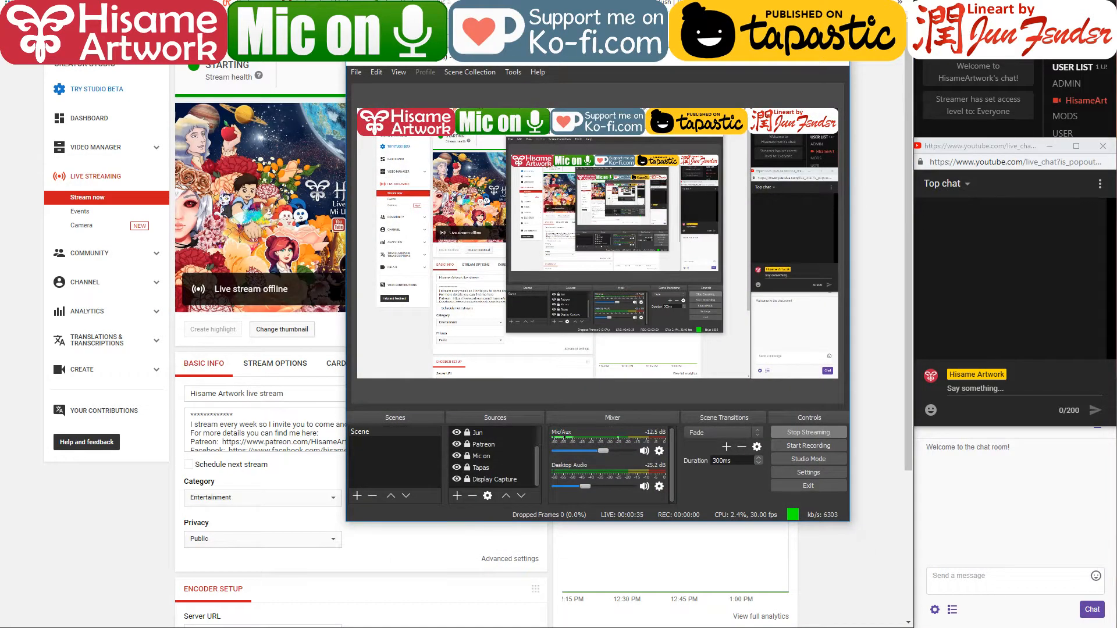
click(844, 627)
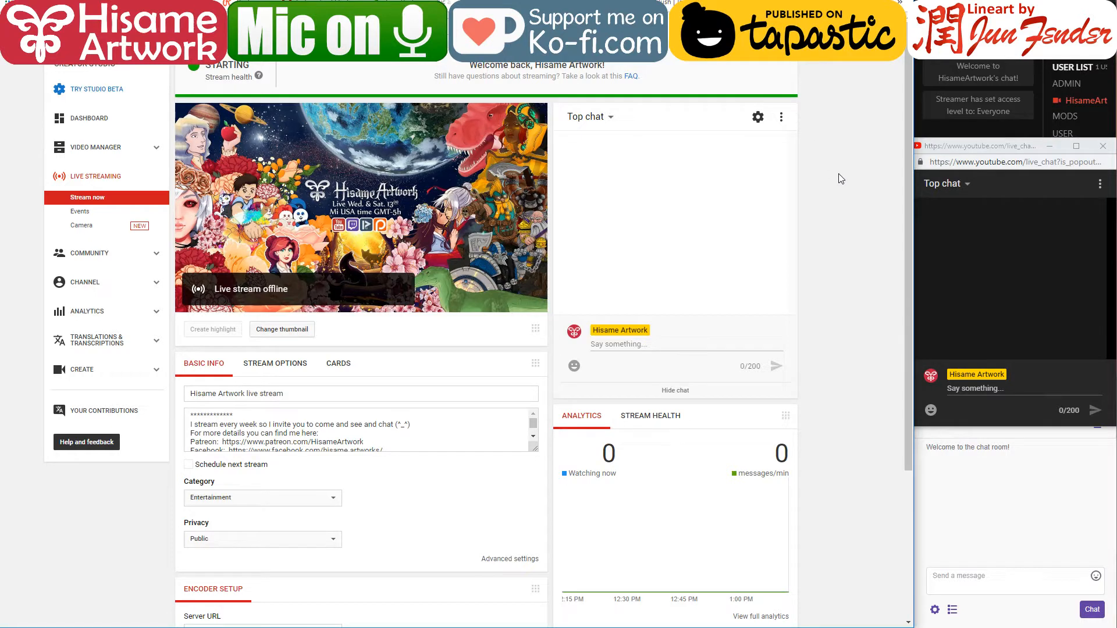
Send "welcome :D" in the YouTube pop-out chat and copy the message text for reuse
click(1013, 390)
text(w)
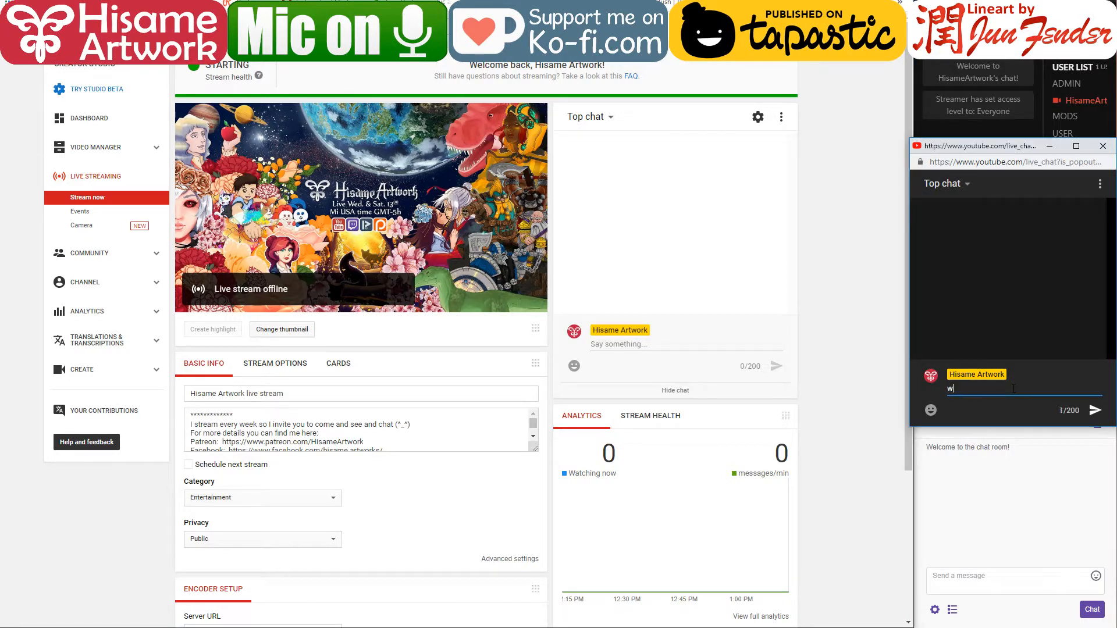
text(elcome :D)
key(ctrl+a)
key(ctrl+c)
key(Return)
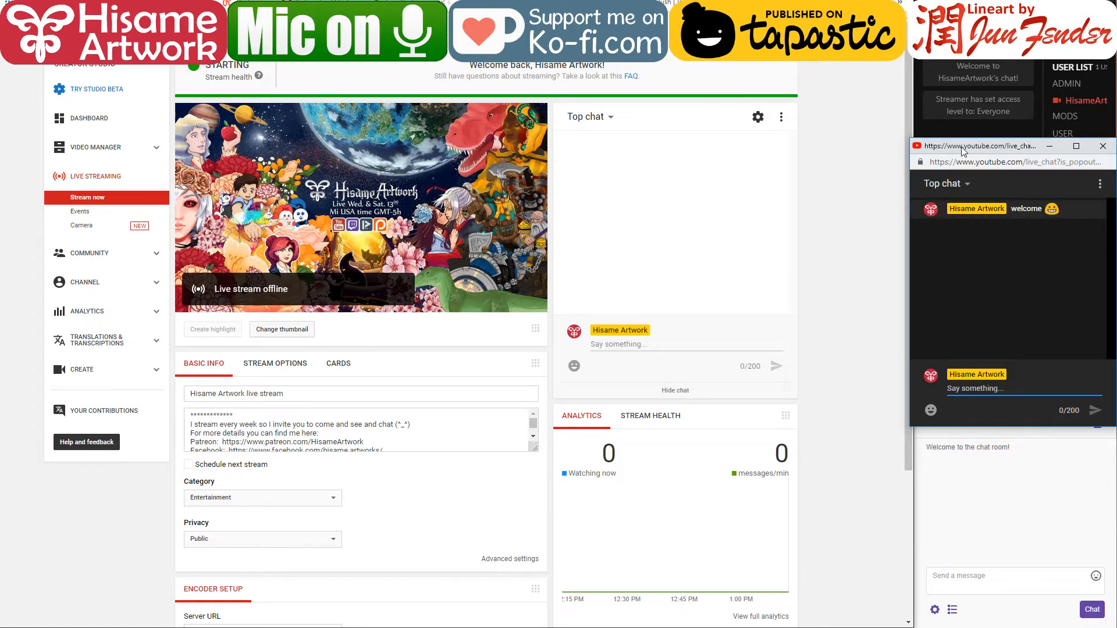
Post the copied "welcome :D" greeting in the chat with the user list and in the Twitch chat
click(975, 132)
click(989, 203)
key(ctrl+v)
key(Return)
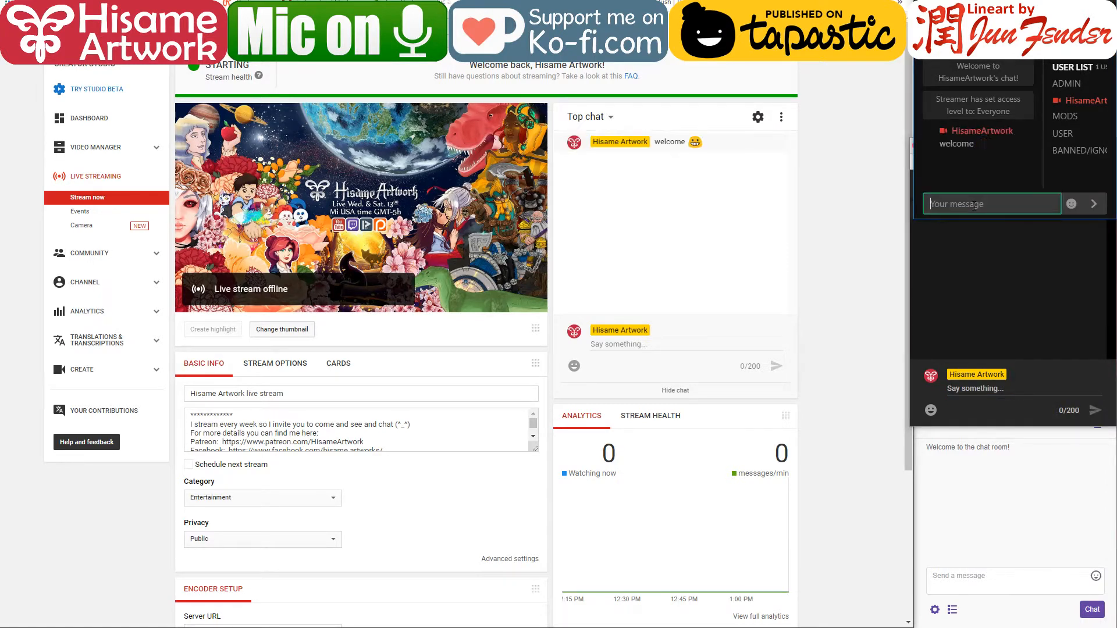
click(968, 578)
key(ctrl+v)
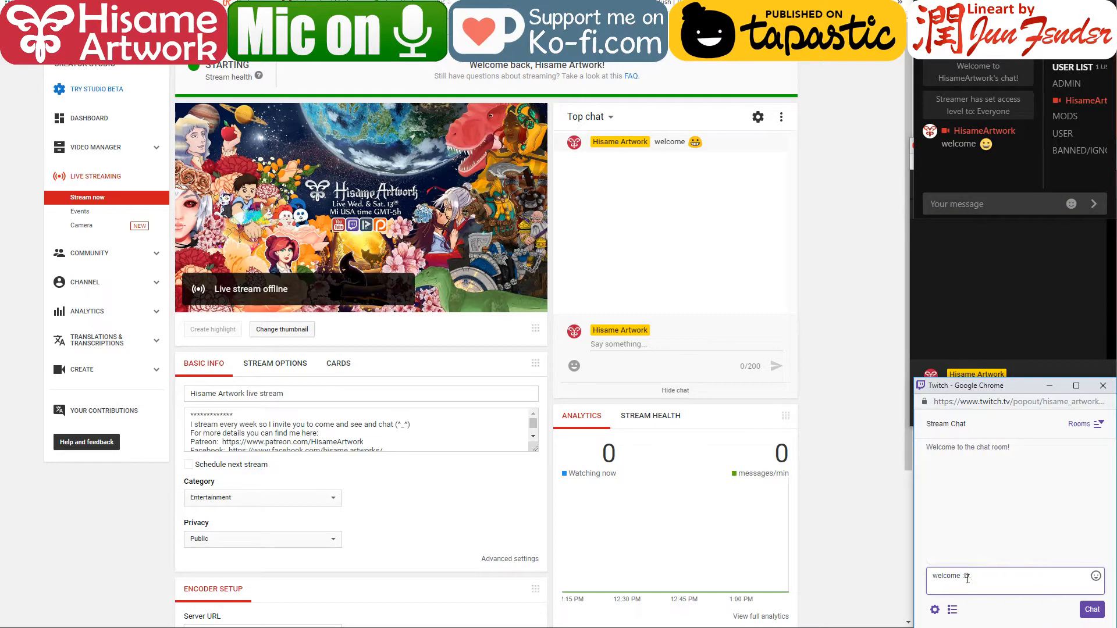
key(Return)
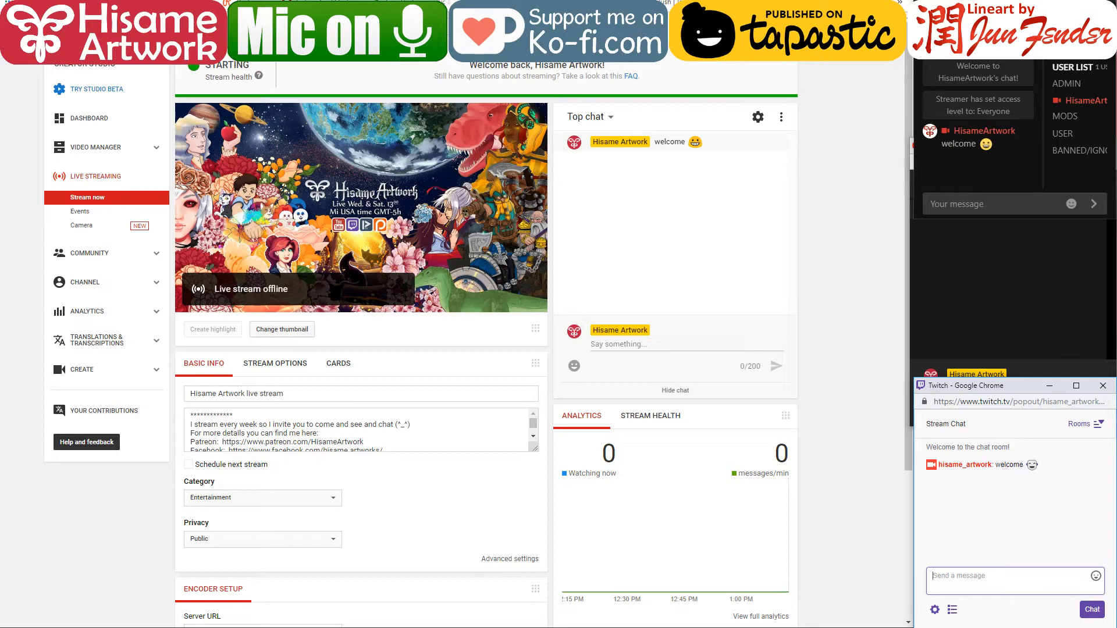
Reload the YouTube live dashboard and toggle the sound of the stream preview
key(alt+Tab)
key(super+Down)
key(alt+Tab)
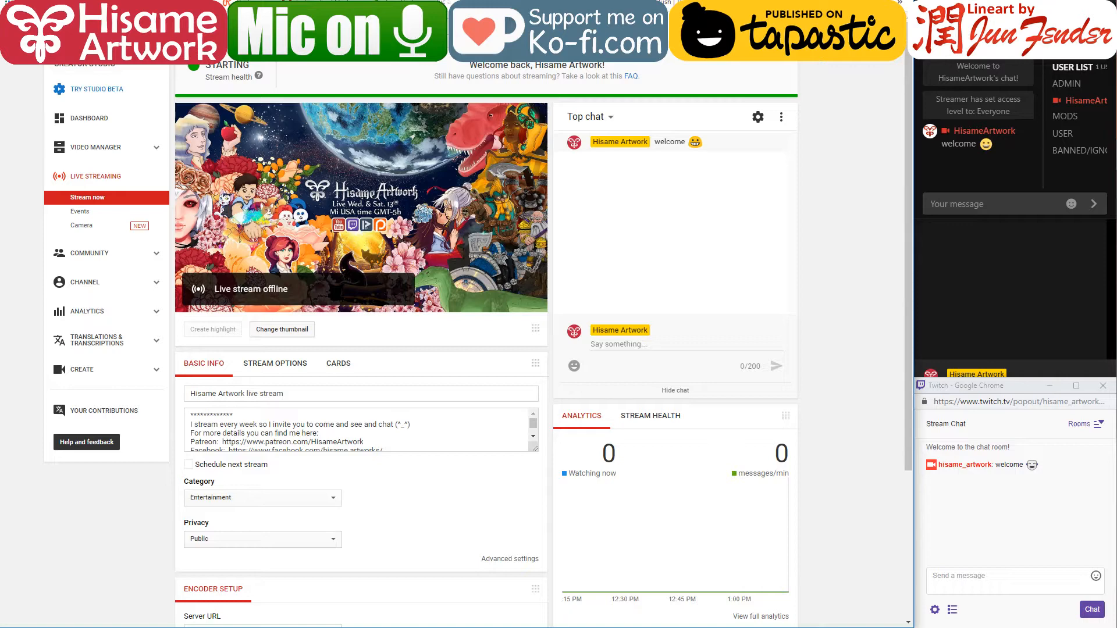
key(F5)
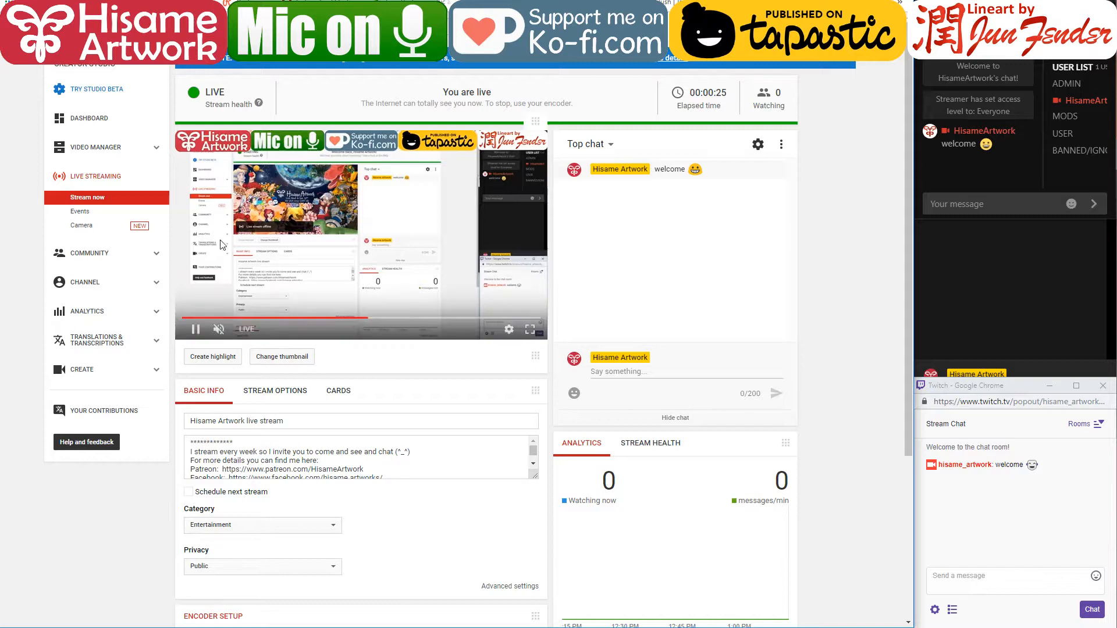
click(220, 330)
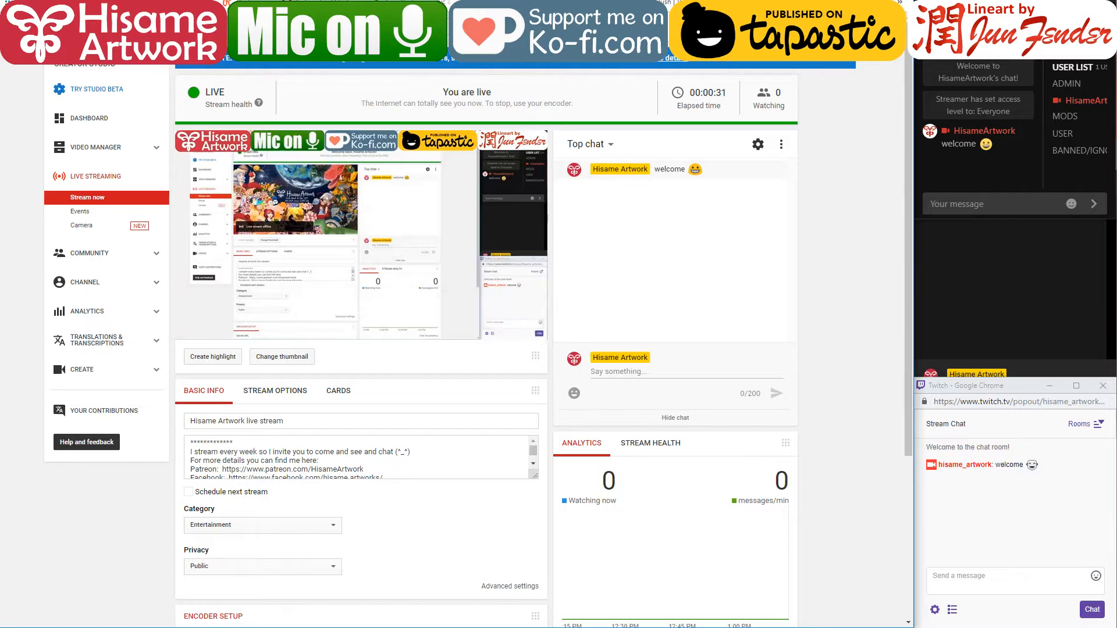
Check OBS once more, put its window and the browser away, and bring up the comic page in Clip Studio Paint
key(alt+Tab)
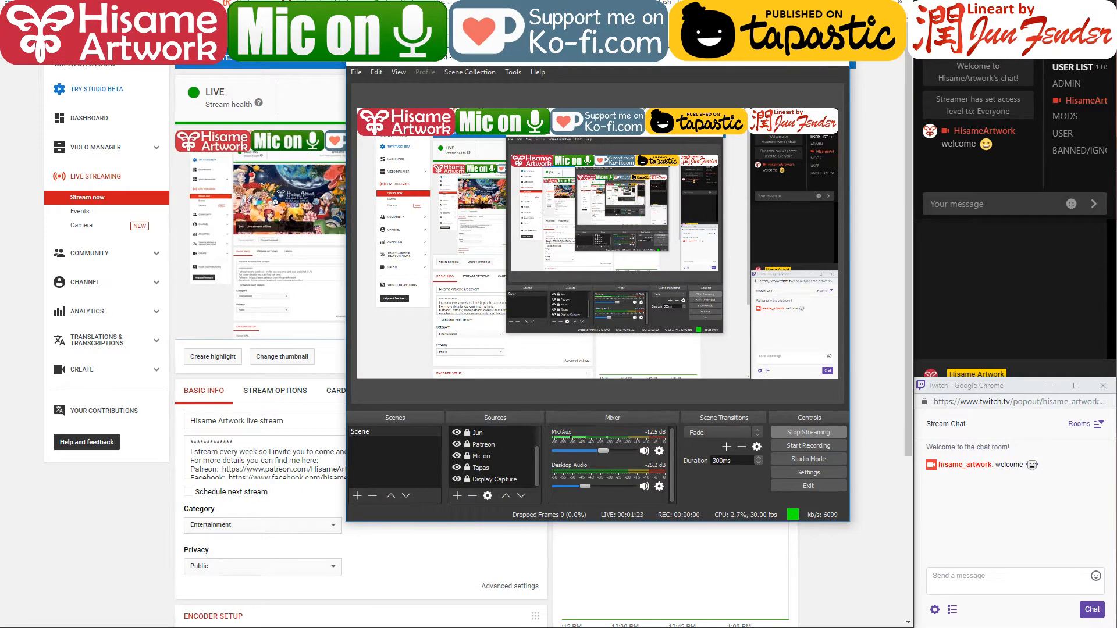
click(783, 56)
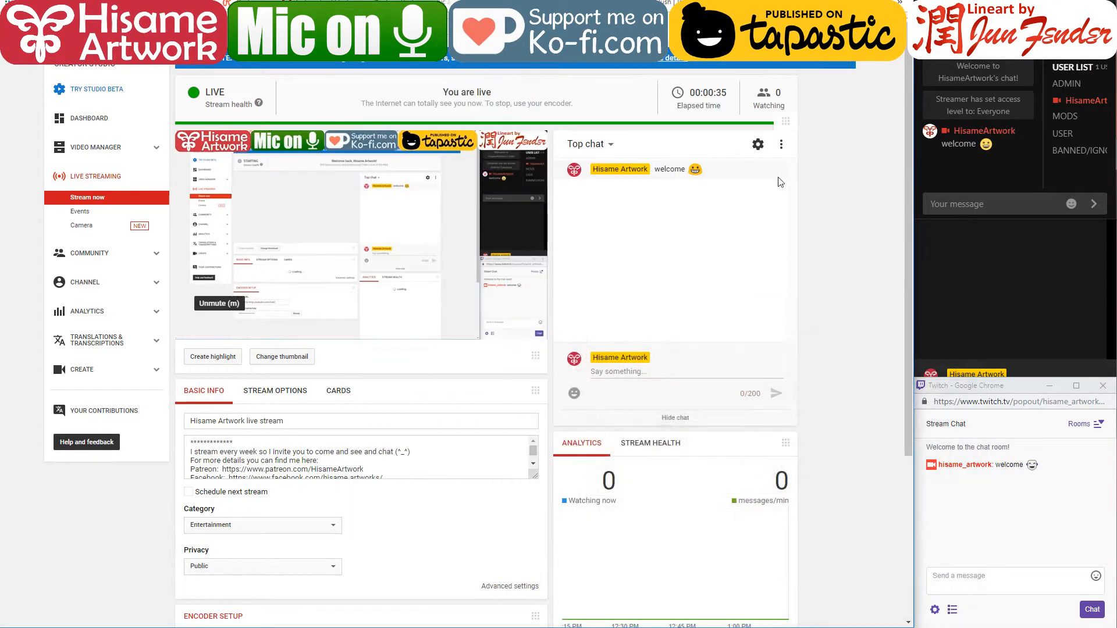
click(846, 1)
click(618, 308)
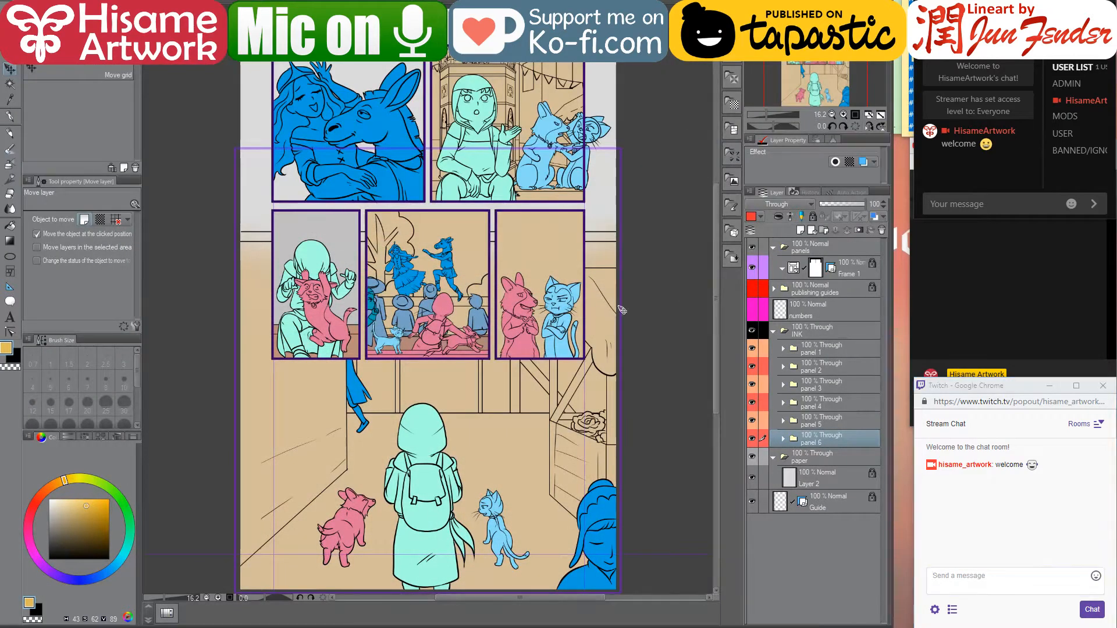
Select the Niels color layer of panel 2 by picking the hooded character on the canvas
scroll(424, 198, up, 2)
scroll(418, 201, up, 1)
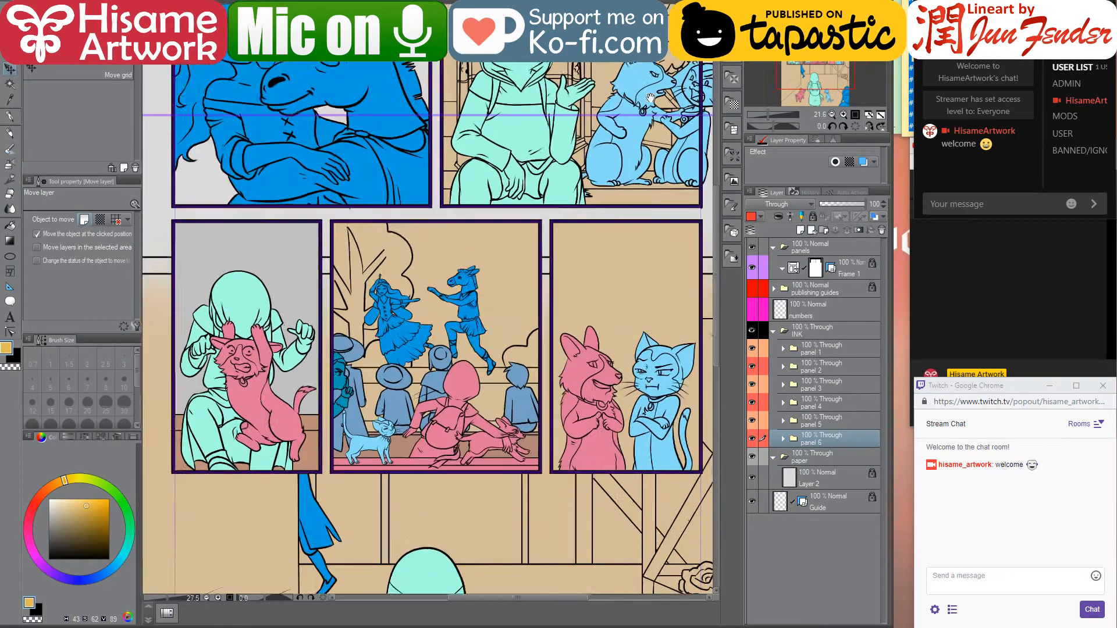
scroll(426, 182, up, 1)
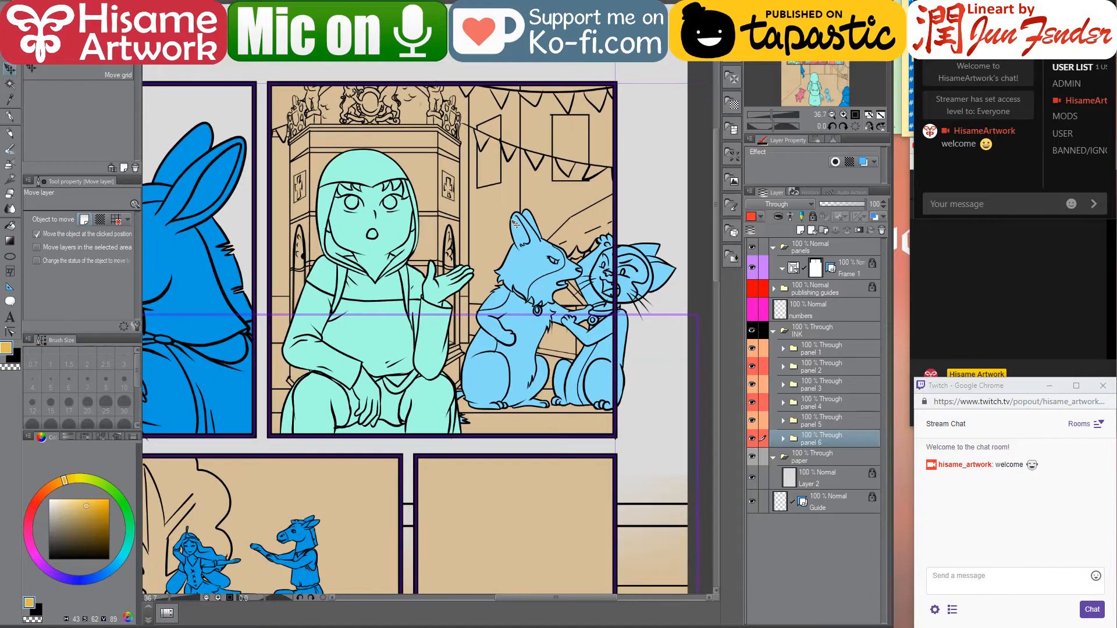
scroll(513, 223, up, 1)
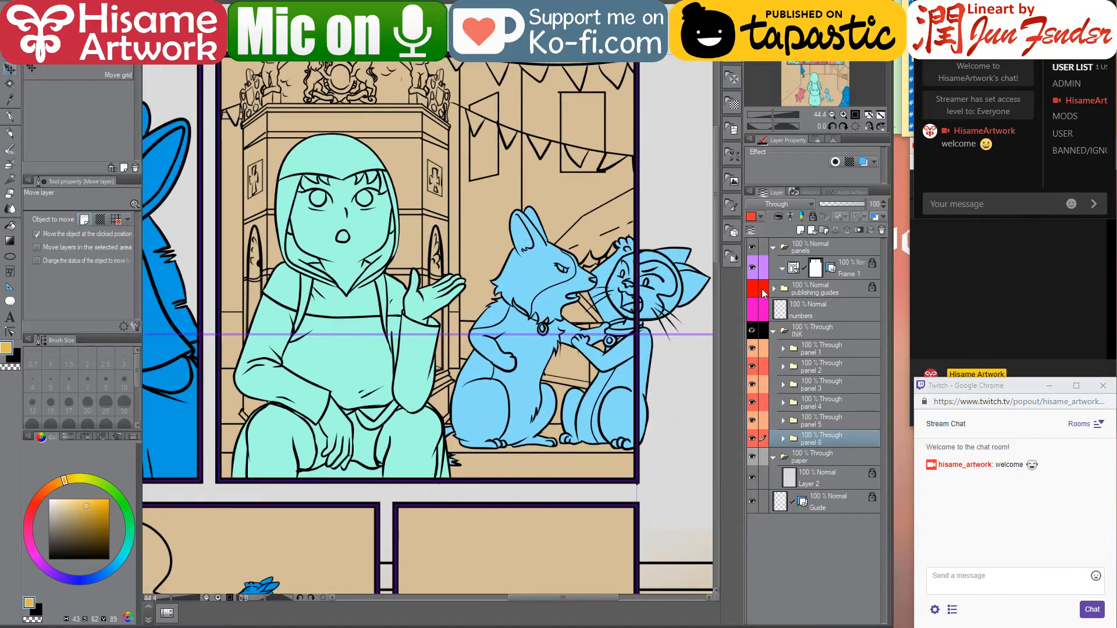
ctrl+shift+click(363, 354)
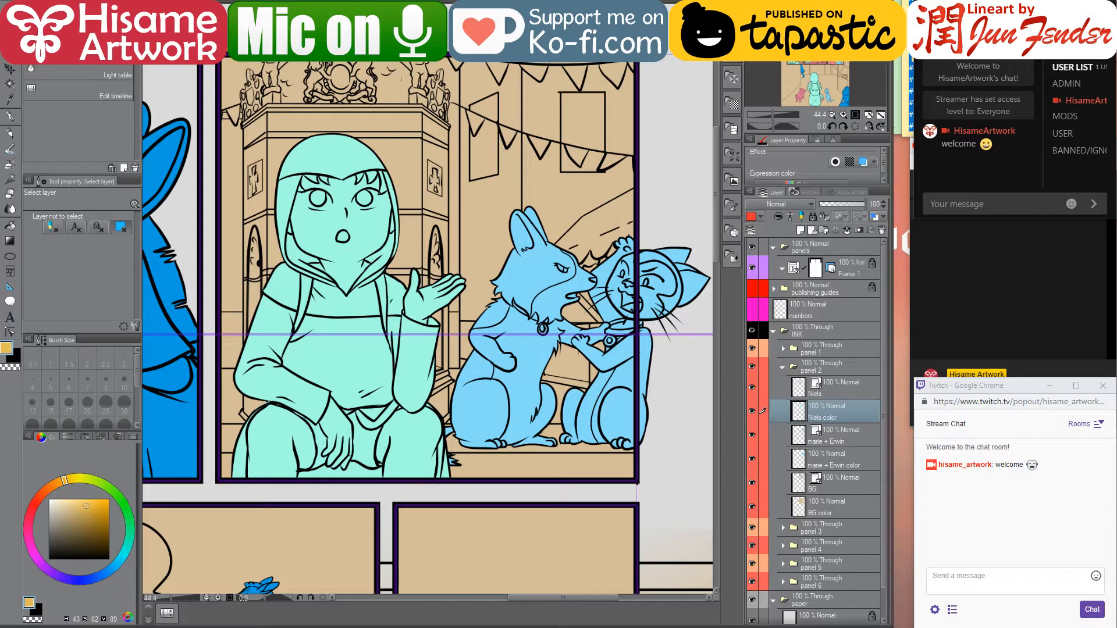
Open page_94.jpg from the comic's file folder as a color reference and put the folder window away
key(alt+Tab)
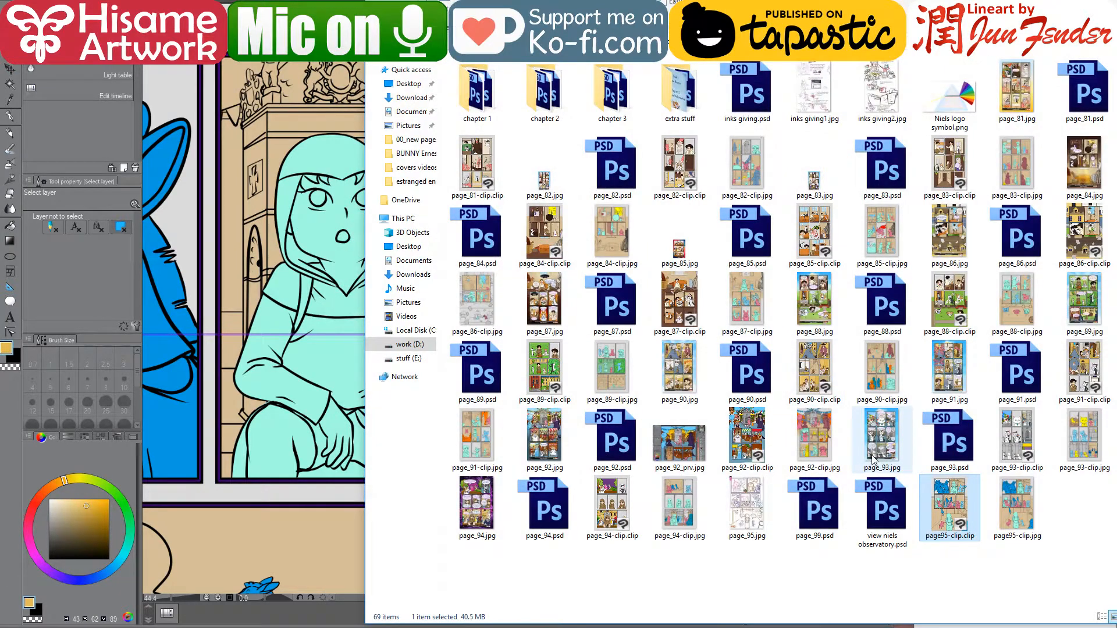
click(486, 514)
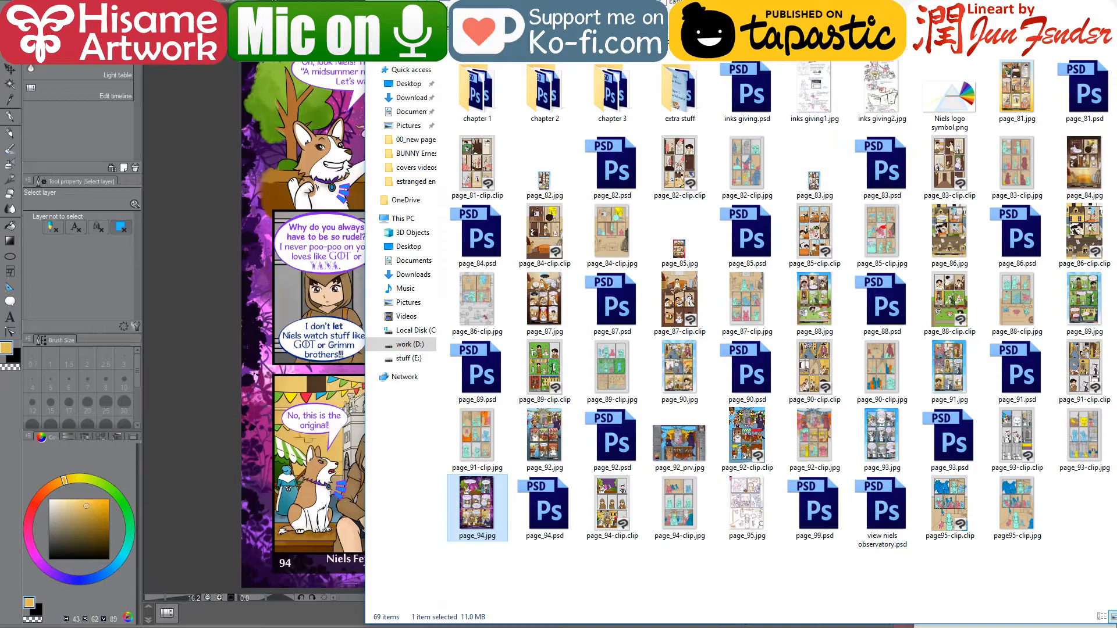
click(1052, 1)
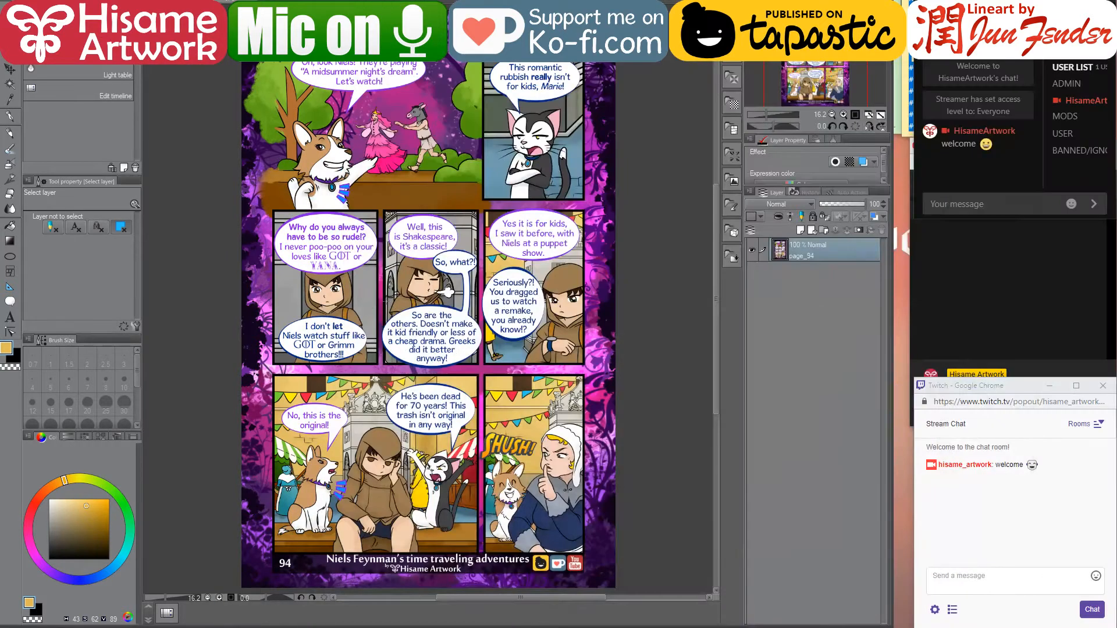
Choose the G-pen, sample the brown of the character's hood on page 94, and widen the Clip Studio Paint window slightly
scroll(412, 273, up, 5)
scroll(412, 275, up, 2)
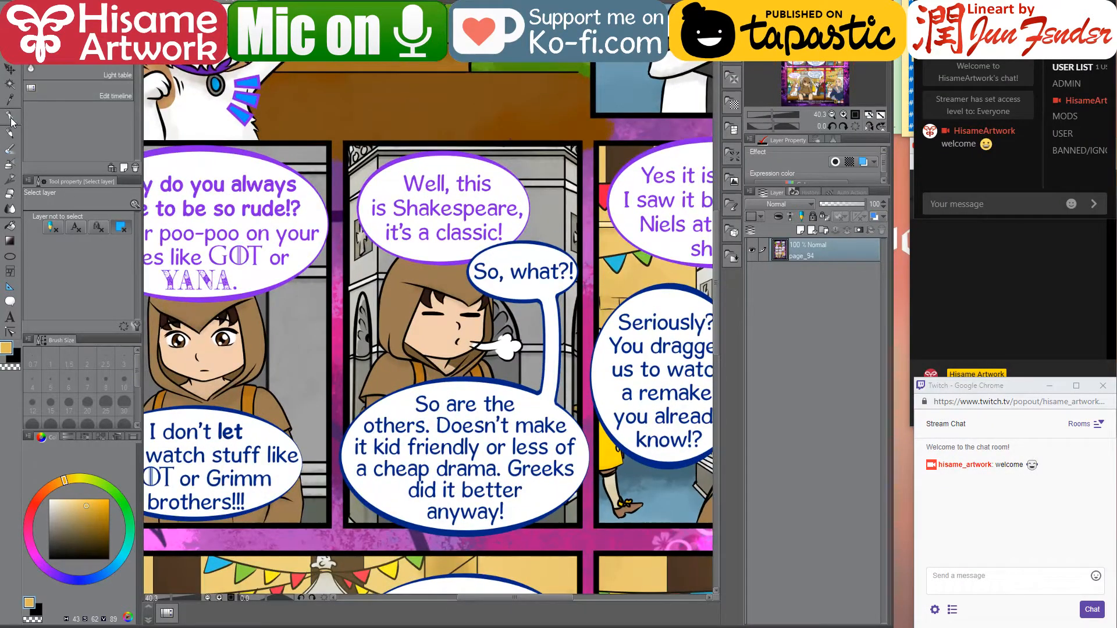
click(10, 100)
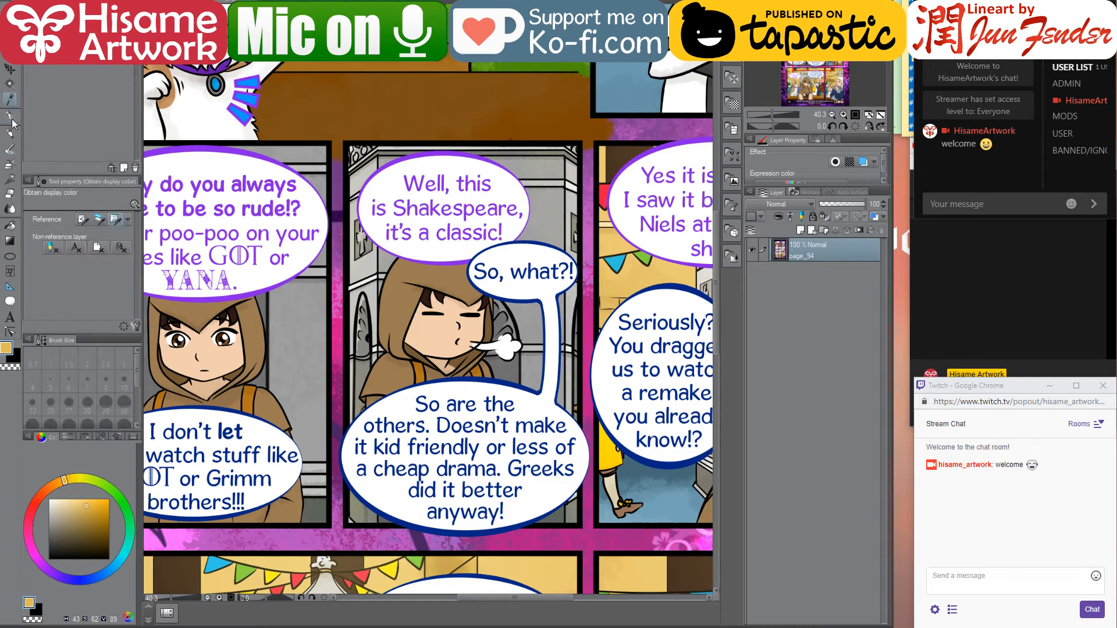
click(12, 121)
alt+click(412, 286)
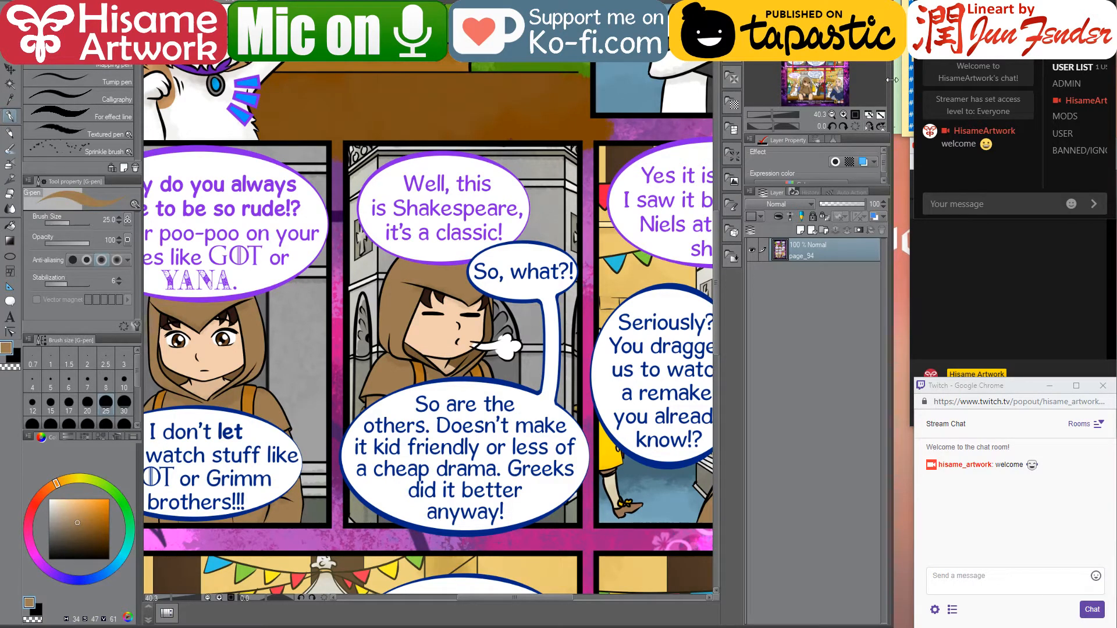
drag(892, 80, 915, 81)
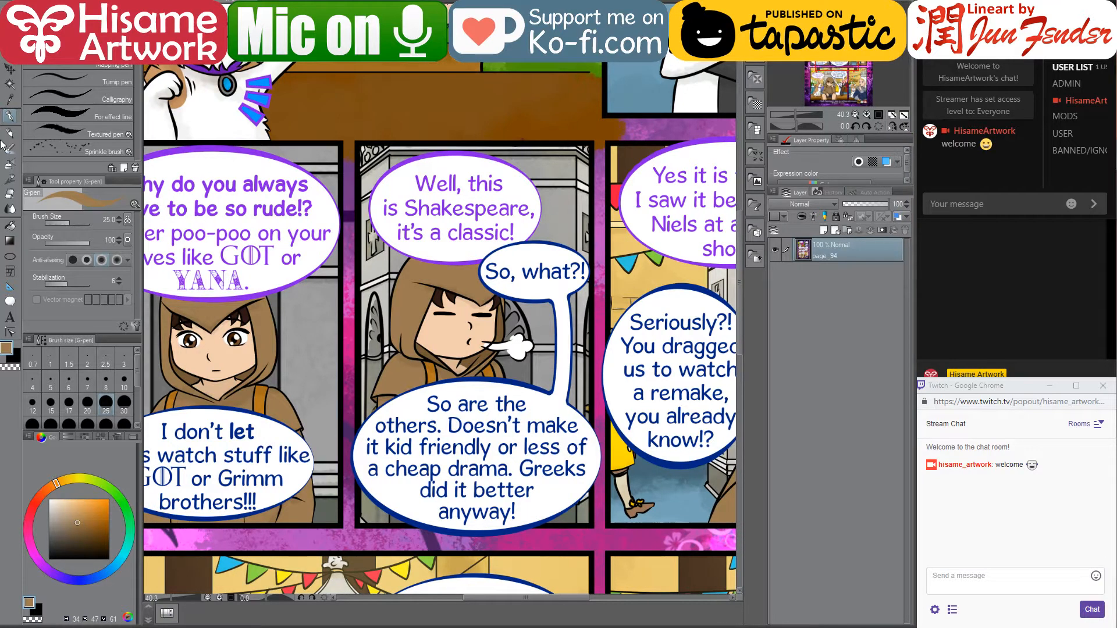
On the page being colored, select the Niels color layer's painted area and cover it with the sampled brown using the G-pen at size 300
key(ctrl+Tab)
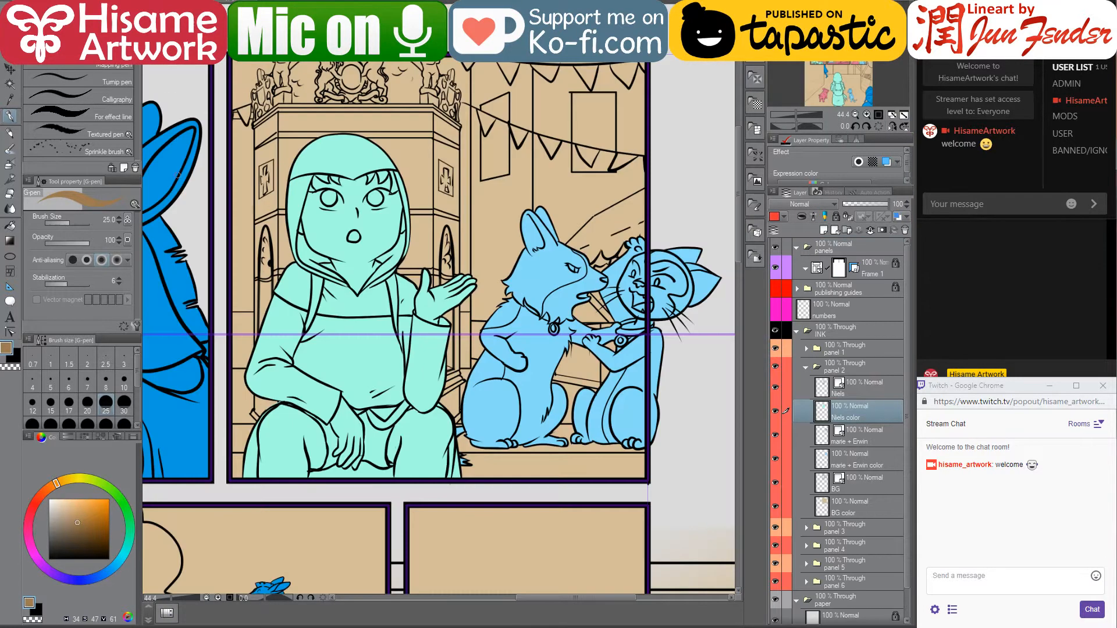
ctrl+click(822, 412)
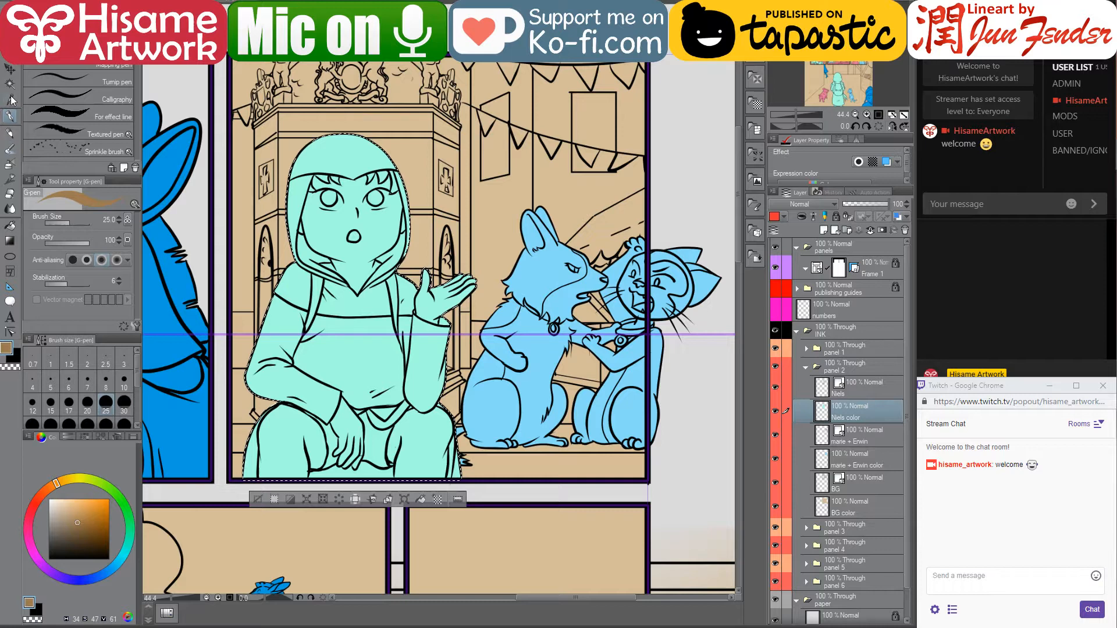
key(bracketright)
key(bracketright)
key(bracketright)
key(bracketright)
key(bracketright)
key(bracketright)
key(bracketright)
key(bracketright)
key(bracketright)
key(bracketright)
key(bracketright)
key(bracketright)
key(bracketright)
mouse_move(365, 160)
mouse_down()
mouse_move(311, 218)
mouse_move(288, 268)
mouse_move(526, 294)
mouse_move(407, 321)
mouse_move(399, 358)
mouse_up()
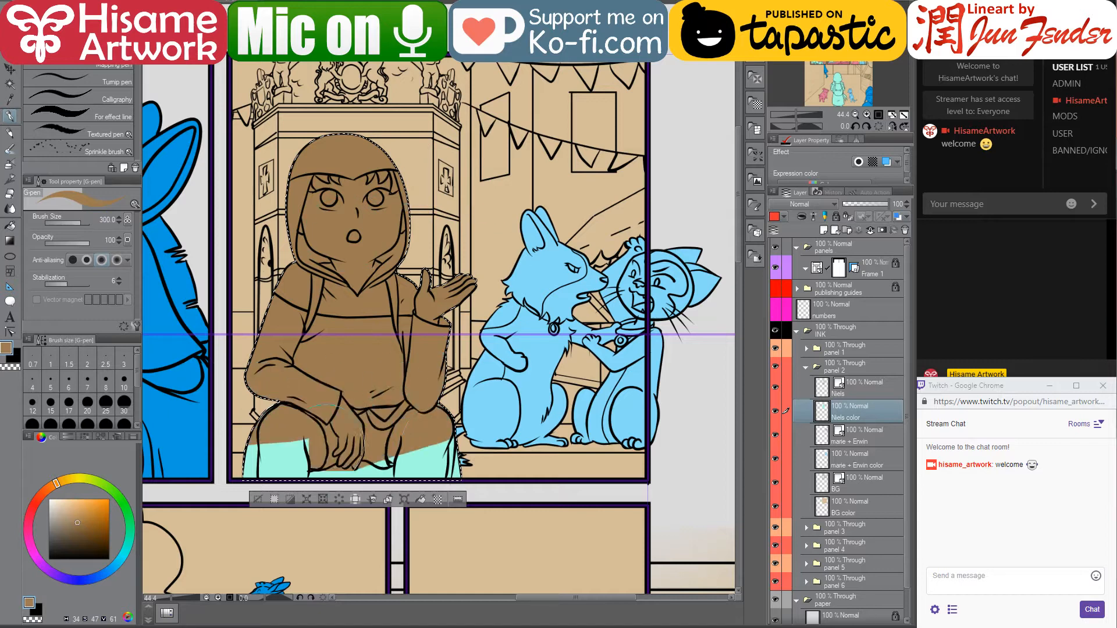
drag(328, 439, 285, 474)
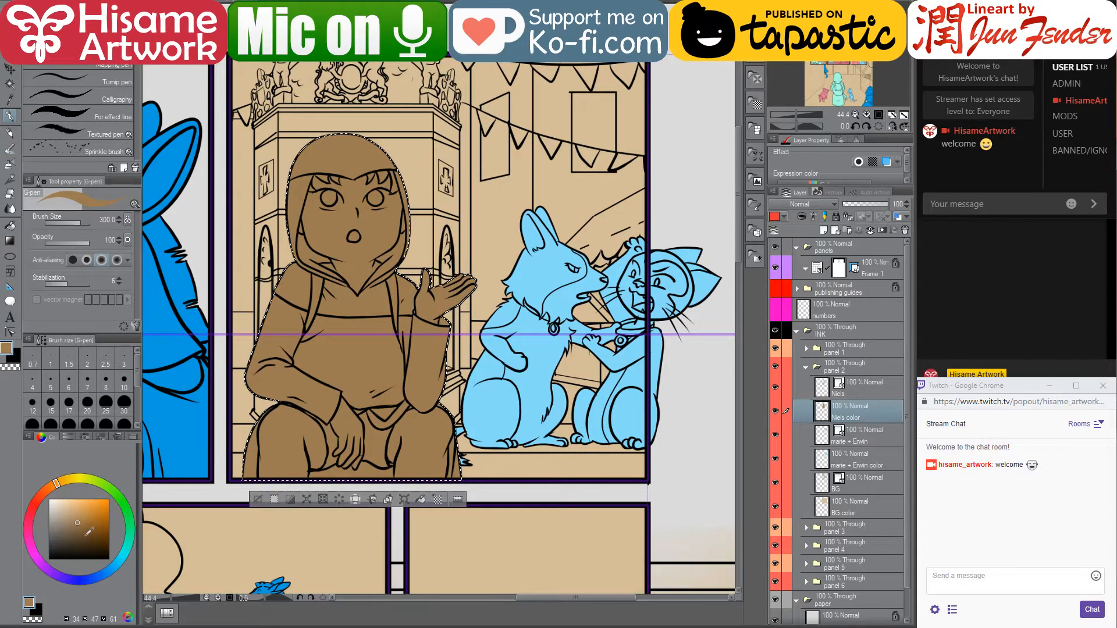
Pick a darker brown of hue 34, saturation 57, value 49 and switch to the Refer only to editing layer fill
click(83, 530)
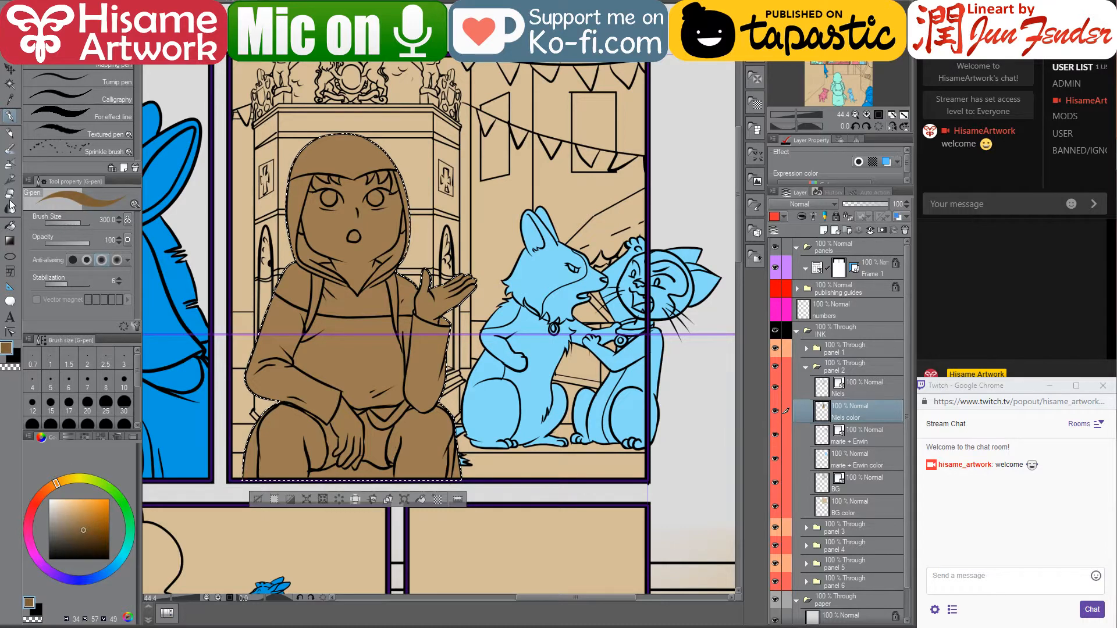
click(10, 225)
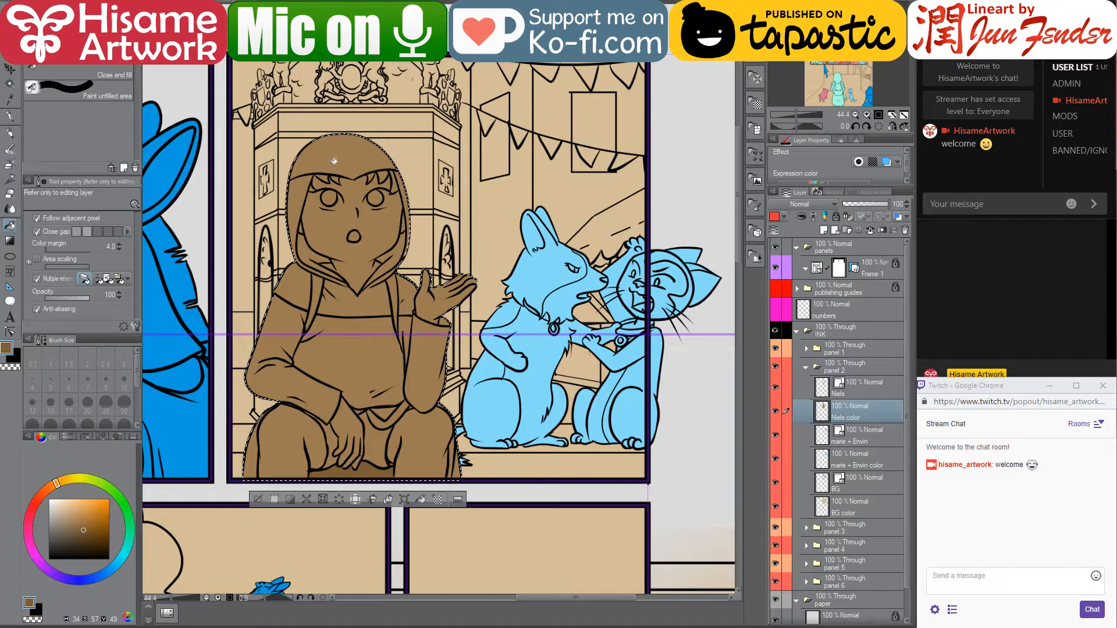
Sample the character's skin tone from page 94 and fill the hooded character's face and hands with it in panel 2
click(223, 2)
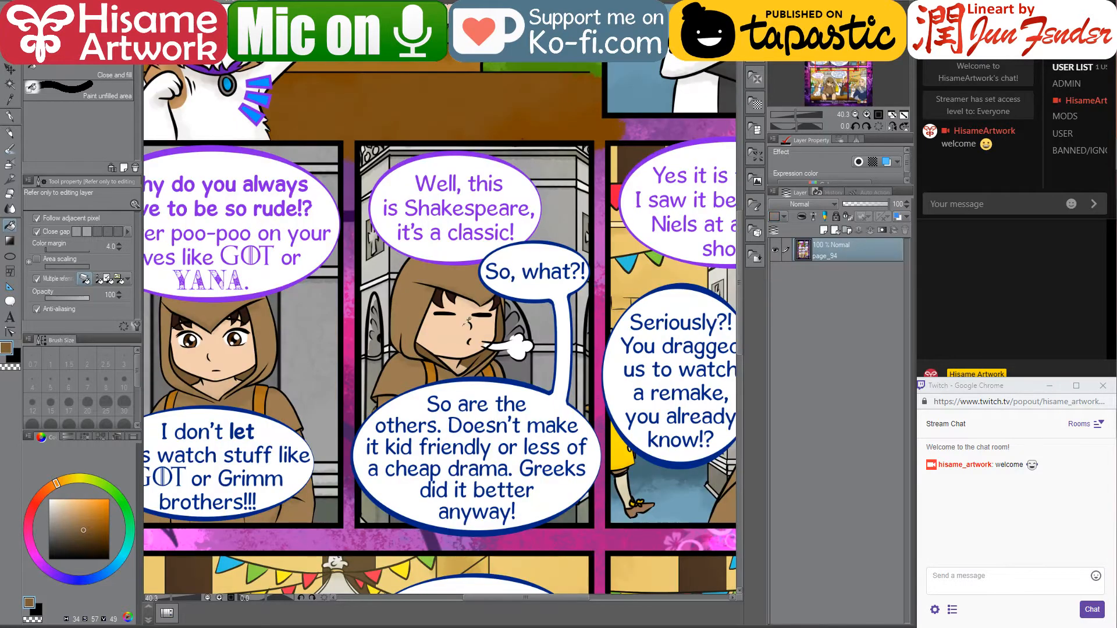
alt+click(467, 320)
click(174, 2)
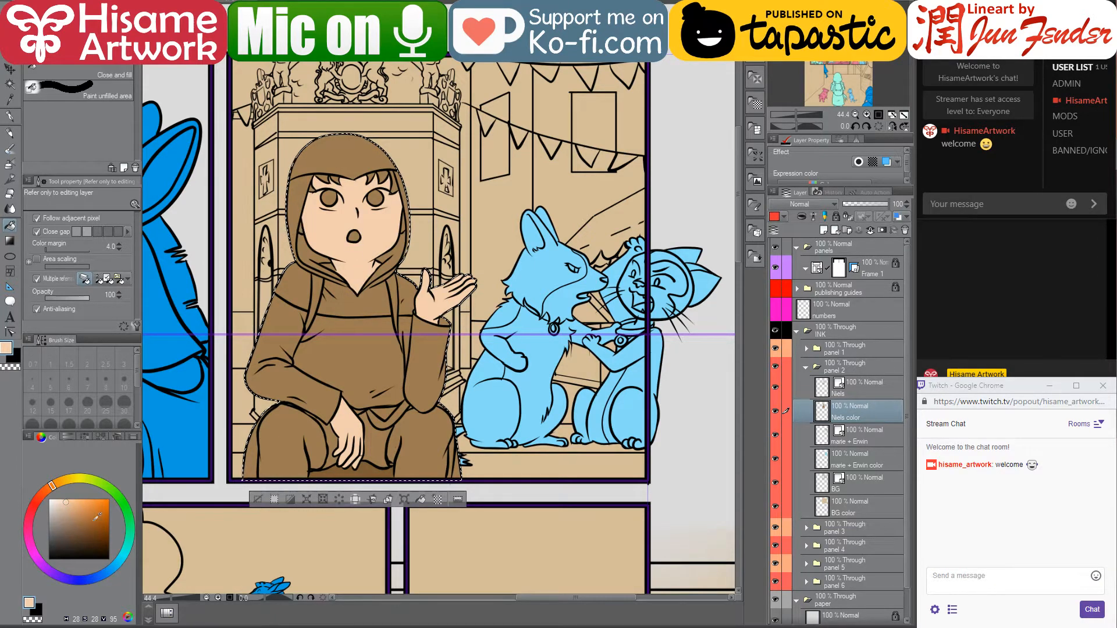
click(69, 506)
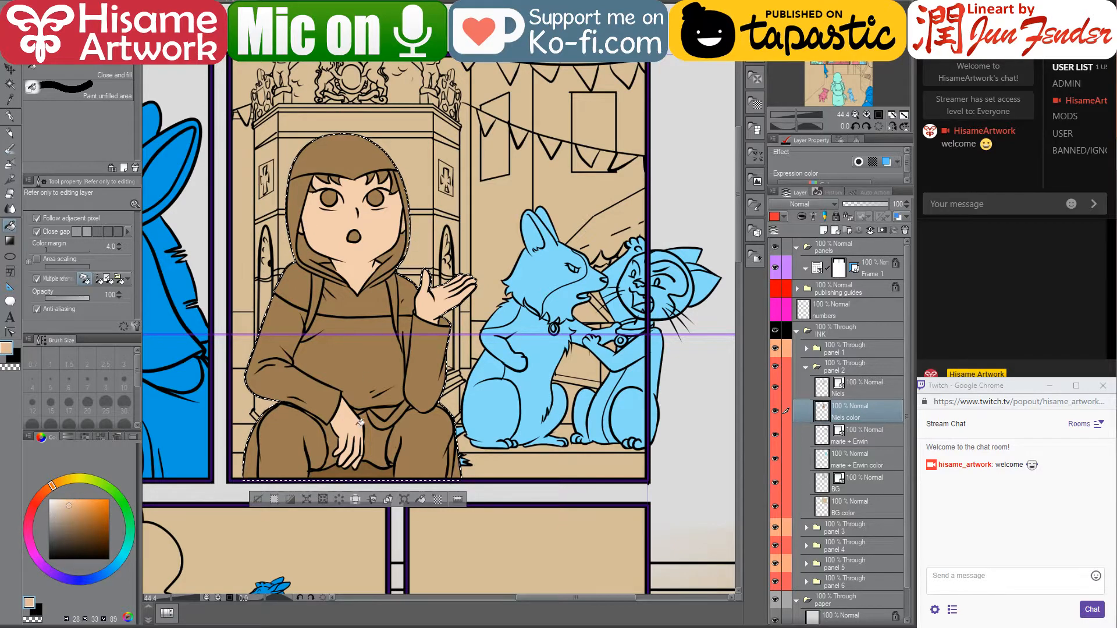
alt+click(370, 464)
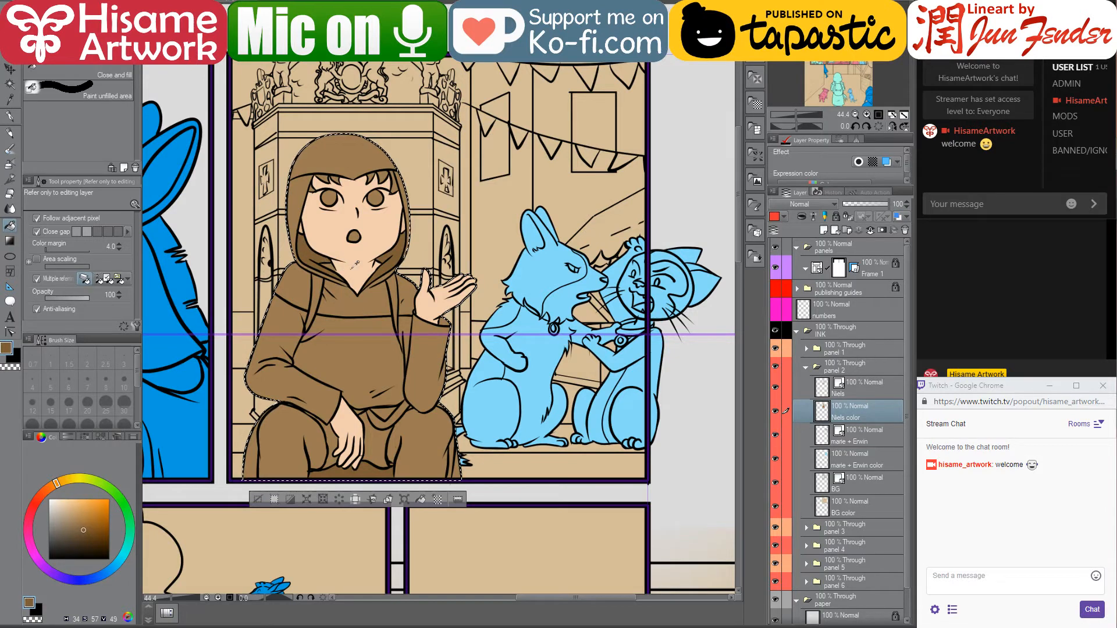
alt+click(334, 265)
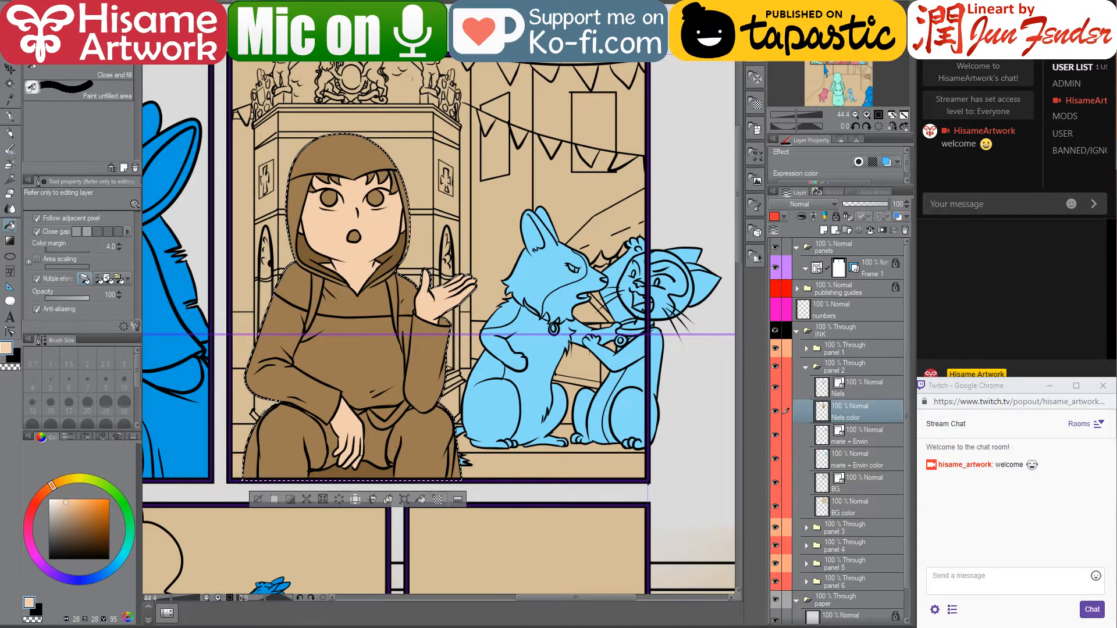
Check the live stream in OBS and on the YouTube live dashboard, and return to Clip Studio Paint
click(832, 627)
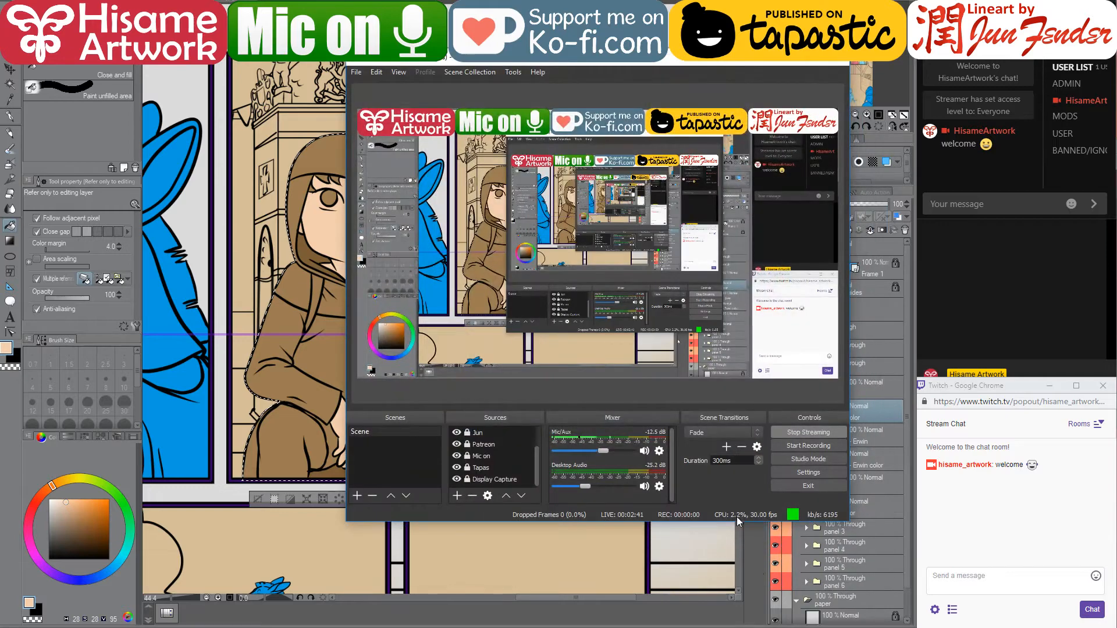
click(833, 627)
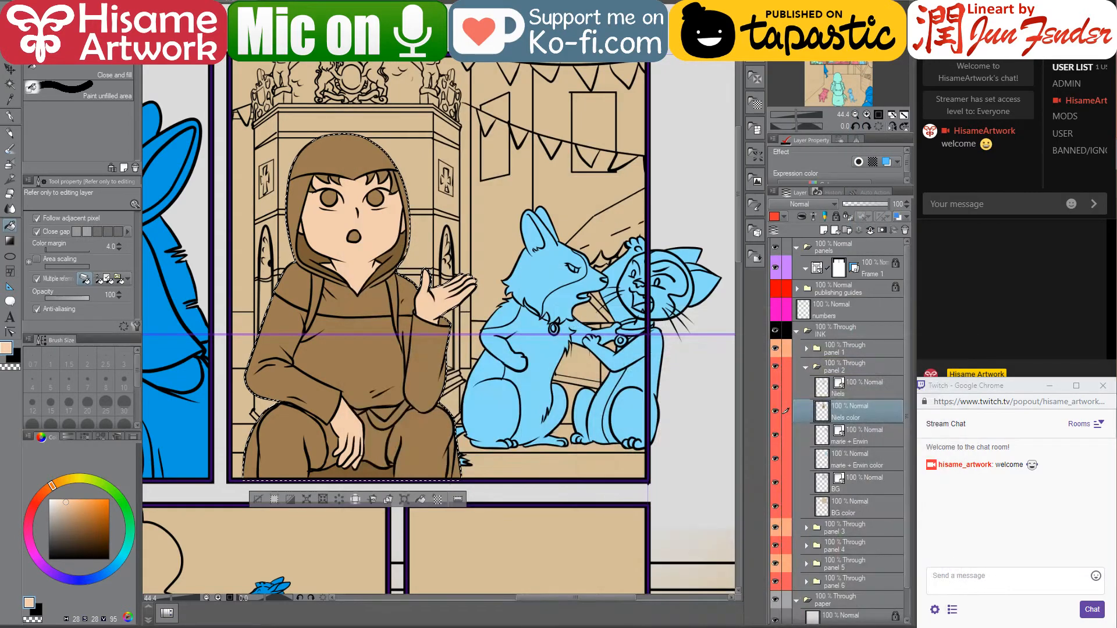
mouse_move(426, 626)
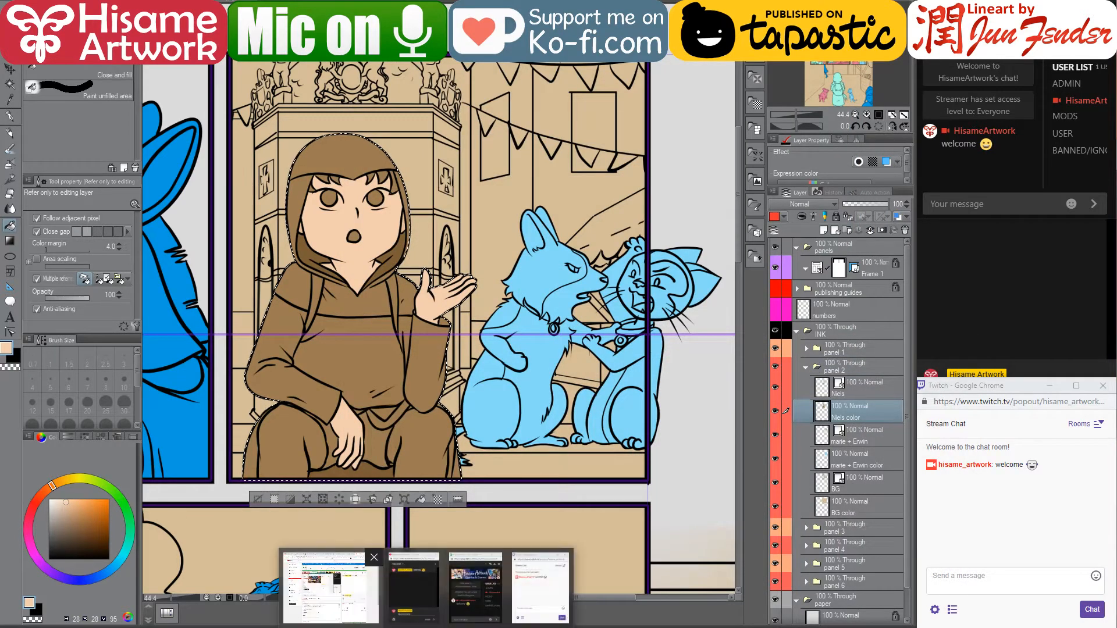
click(330, 588)
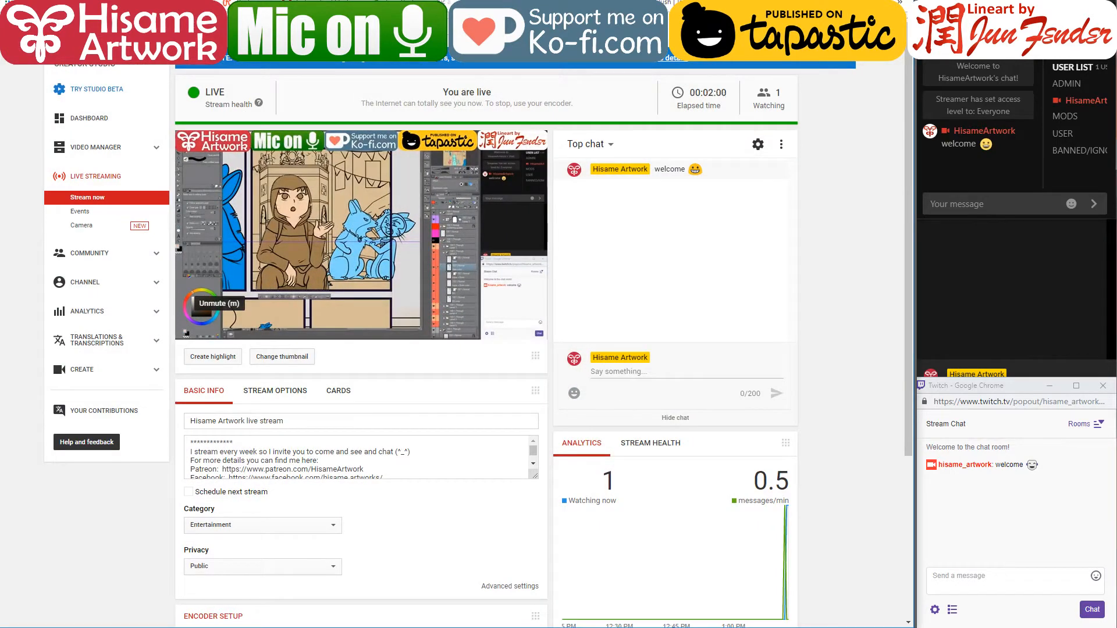
click(308, 626)
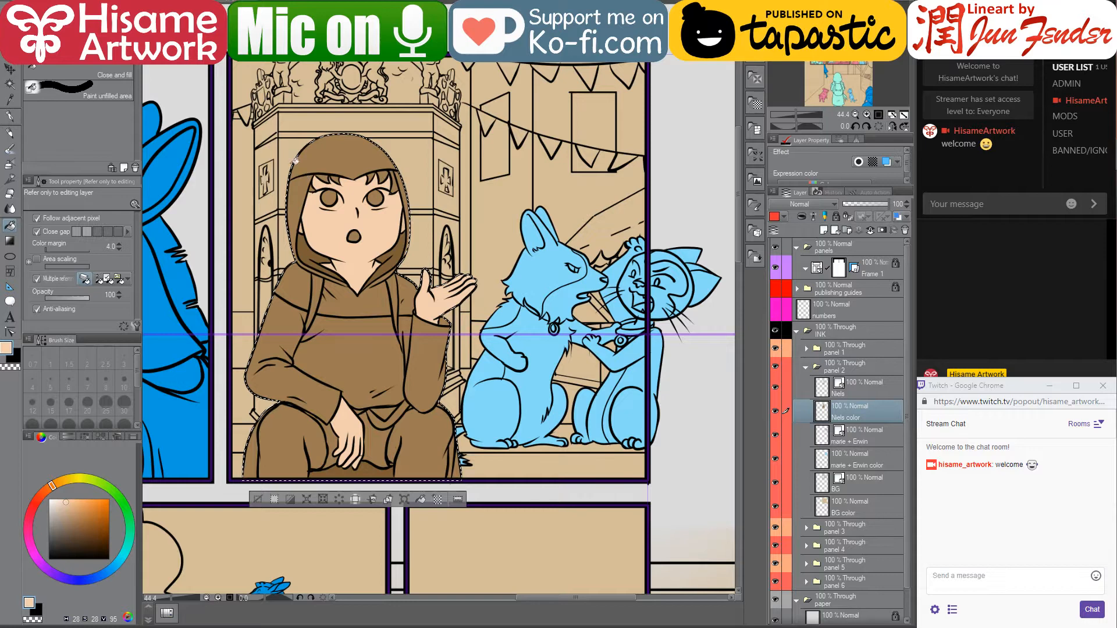
Sample the dark brown of the hooded character's hair on page 94 and fill the character's fringe with it in panel 2
click(227, 3)
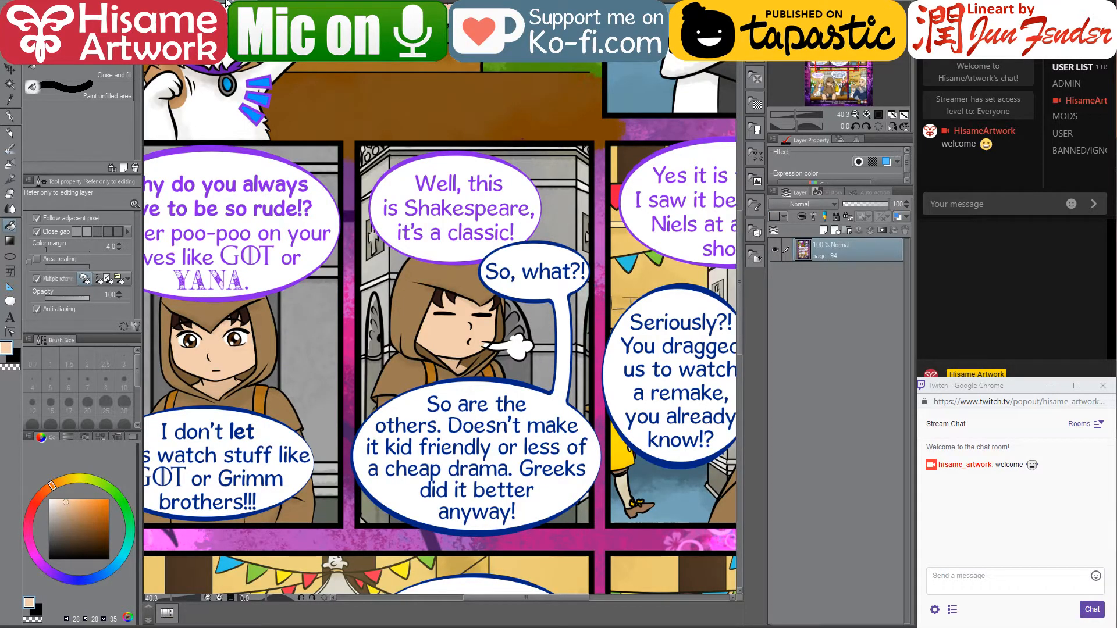
alt+click(454, 314)
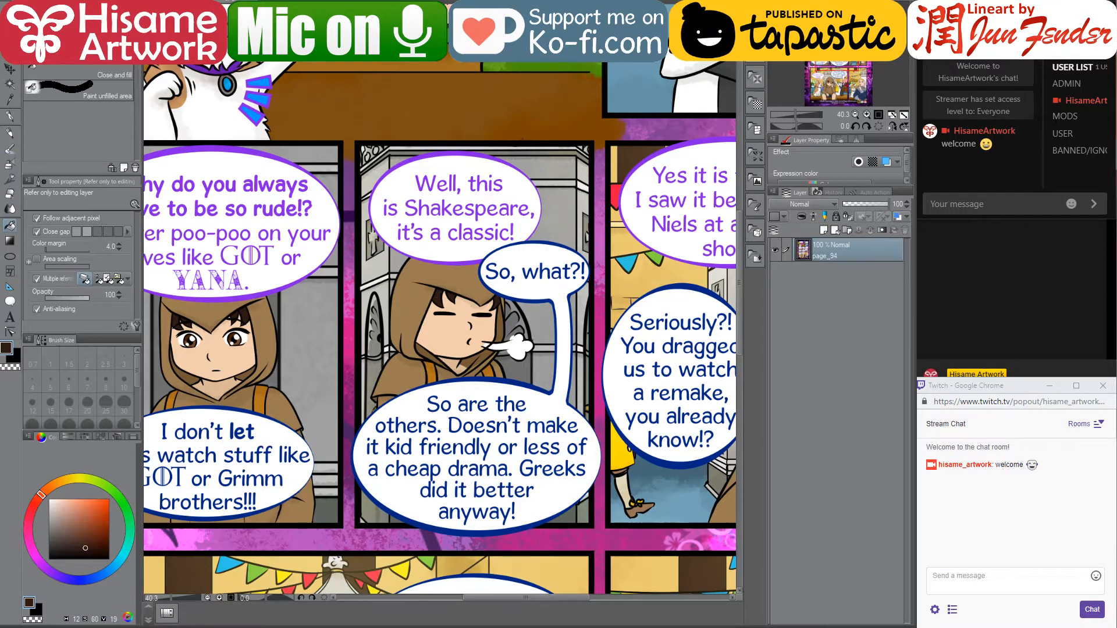
key(ctrl+Tab)
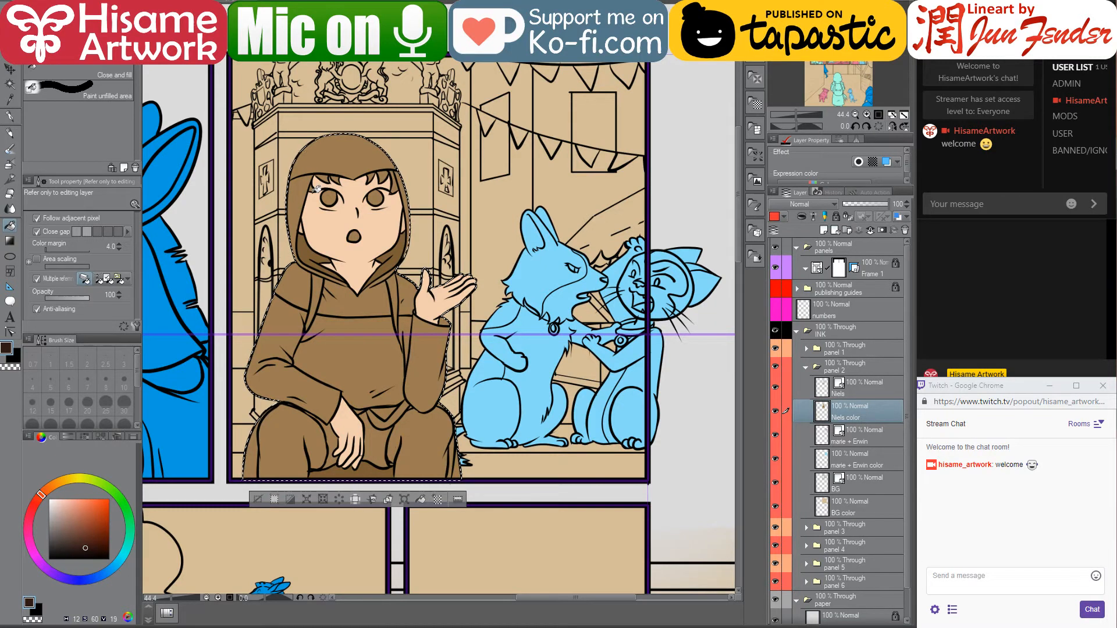
scroll(310, 147, up, 2)
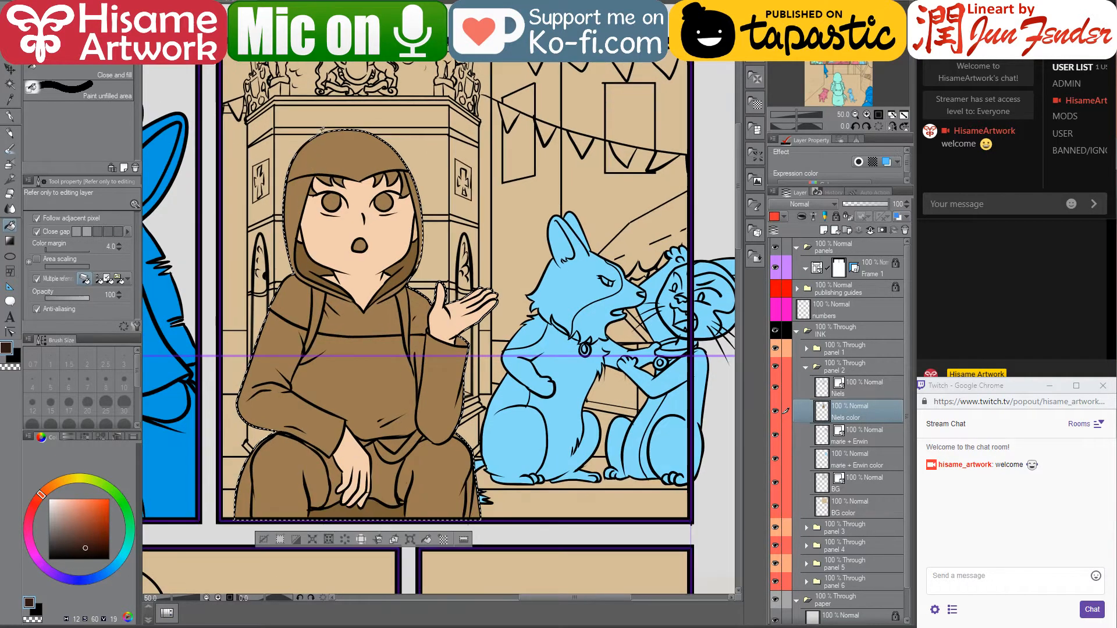
click(329, 180)
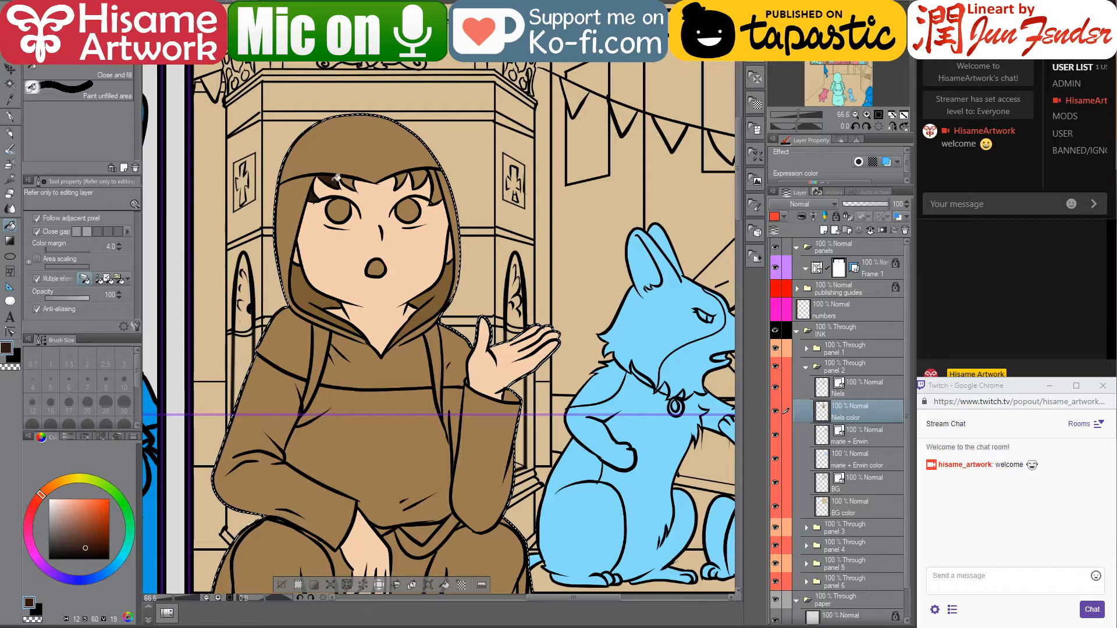
click(412, 177)
click(431, 180)
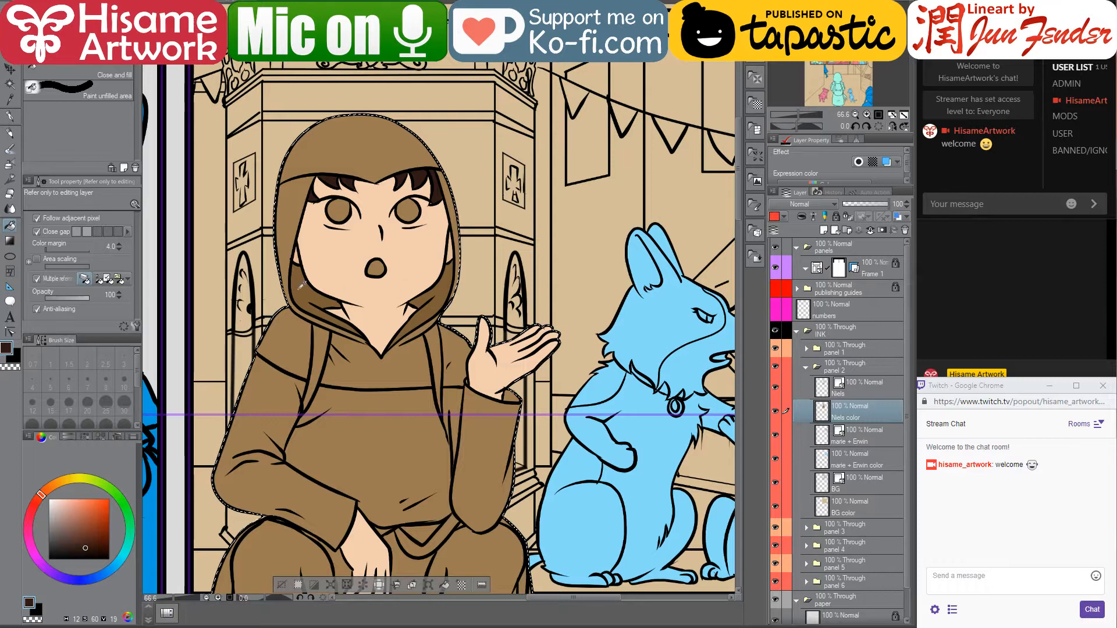
Sample the hooded character's skin tone in panel 2 and fill both bare legs with it
alt+click(498, 399)
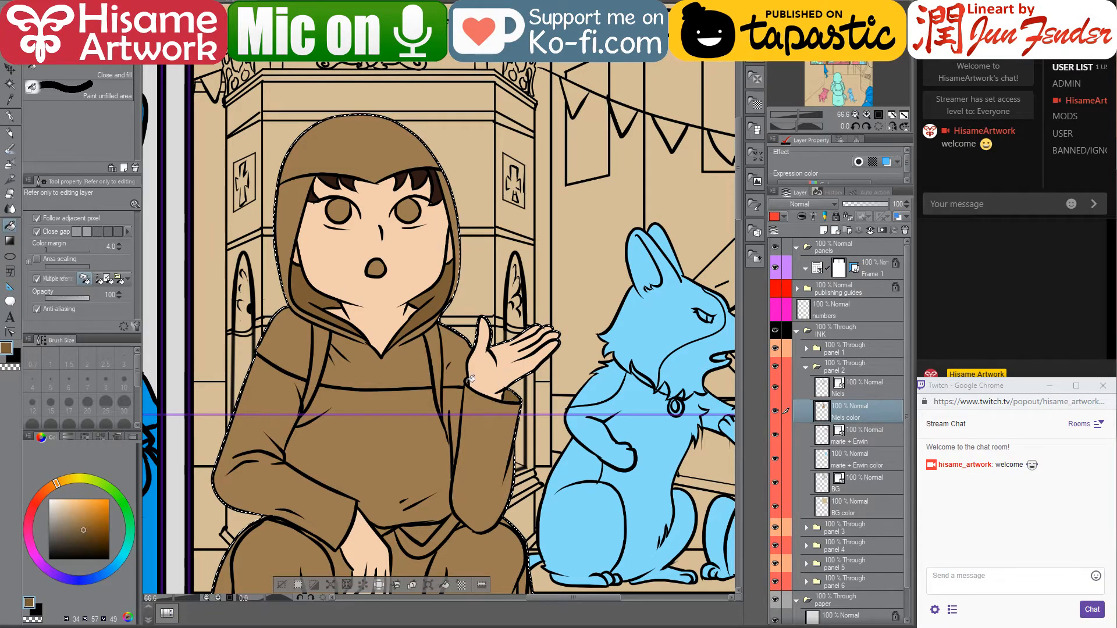
drag(477, 467, 540, 361)
alt+click(420, 445)
click(375, 464)
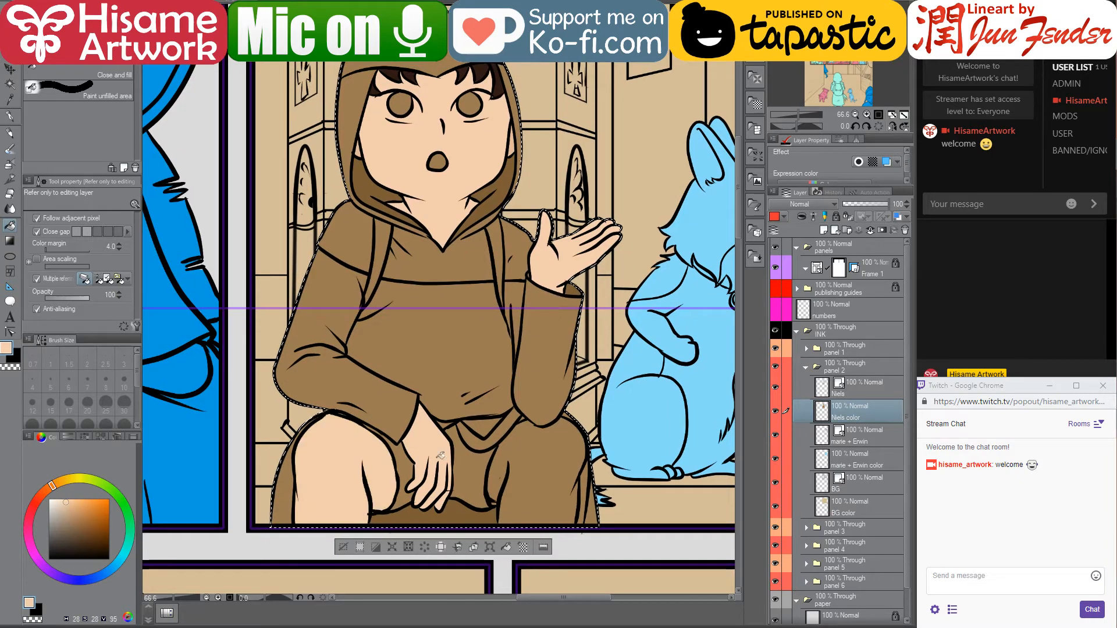
click(566, 457)
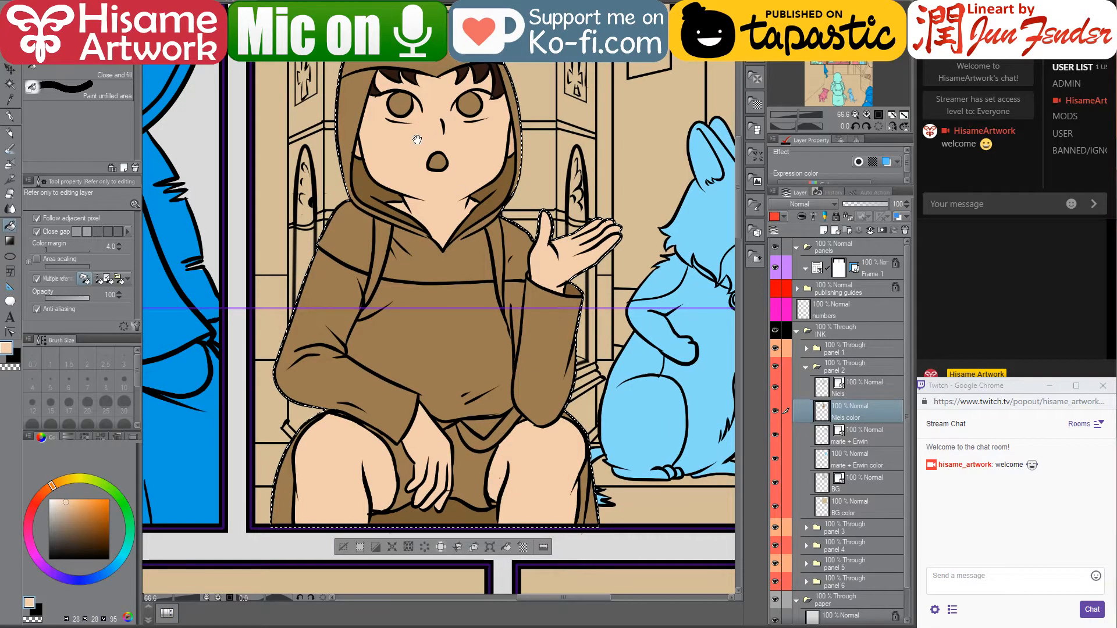
Sample the brown of the hooded character's eyes on page 94 and fill both irises with it in panel 2
drag(423, 126, 377, 163)
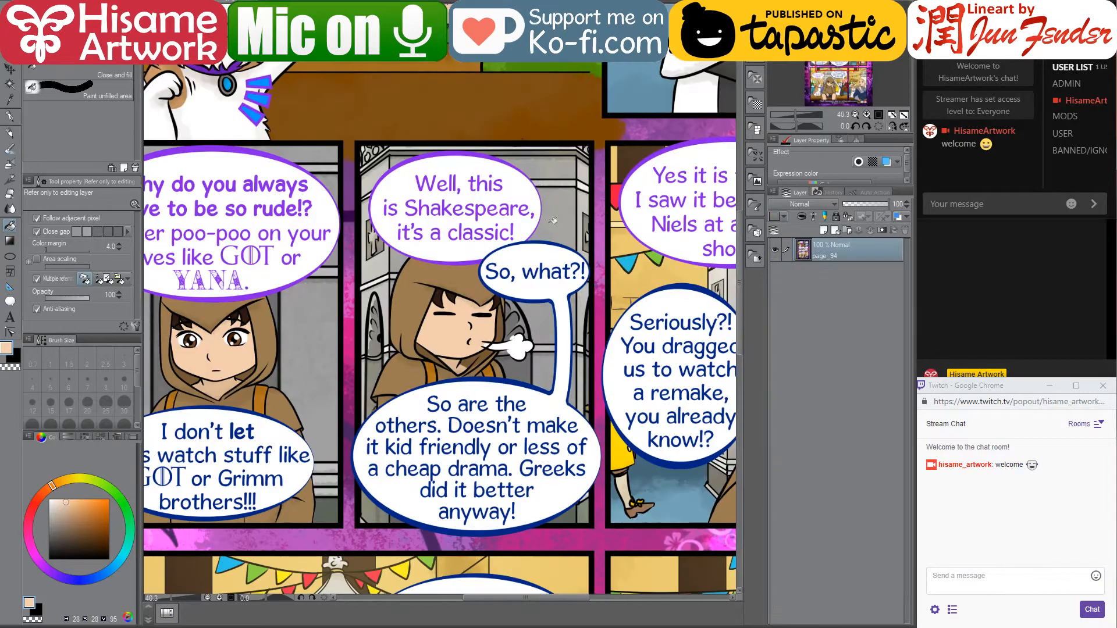
scroll(188, 348, up, 3)
scroll(203, 334, up, 3)
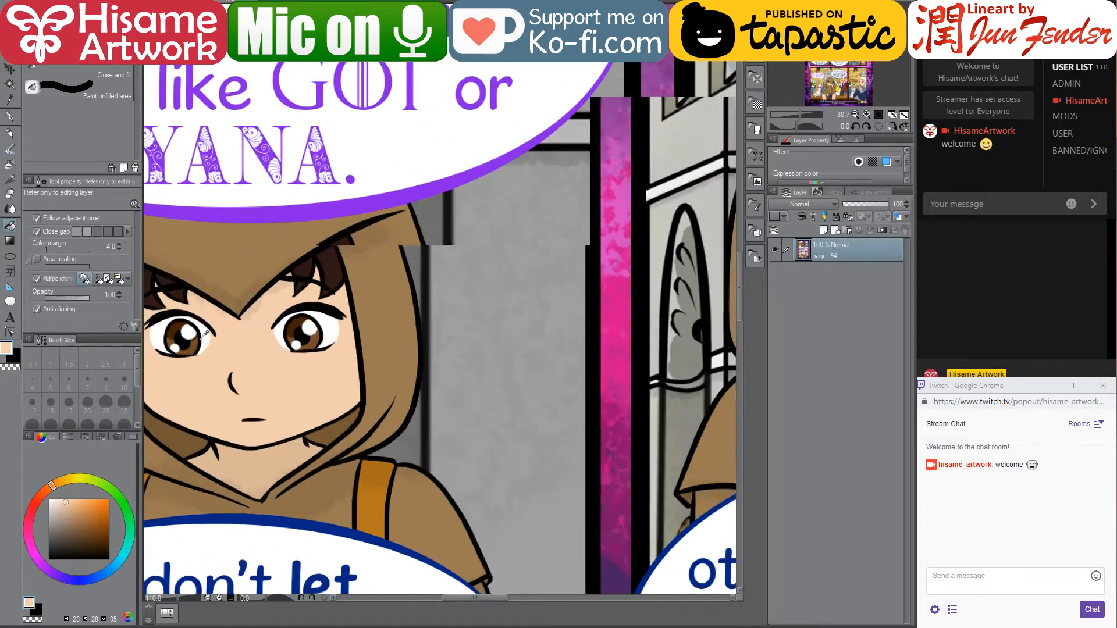
alt+click(331, 336)
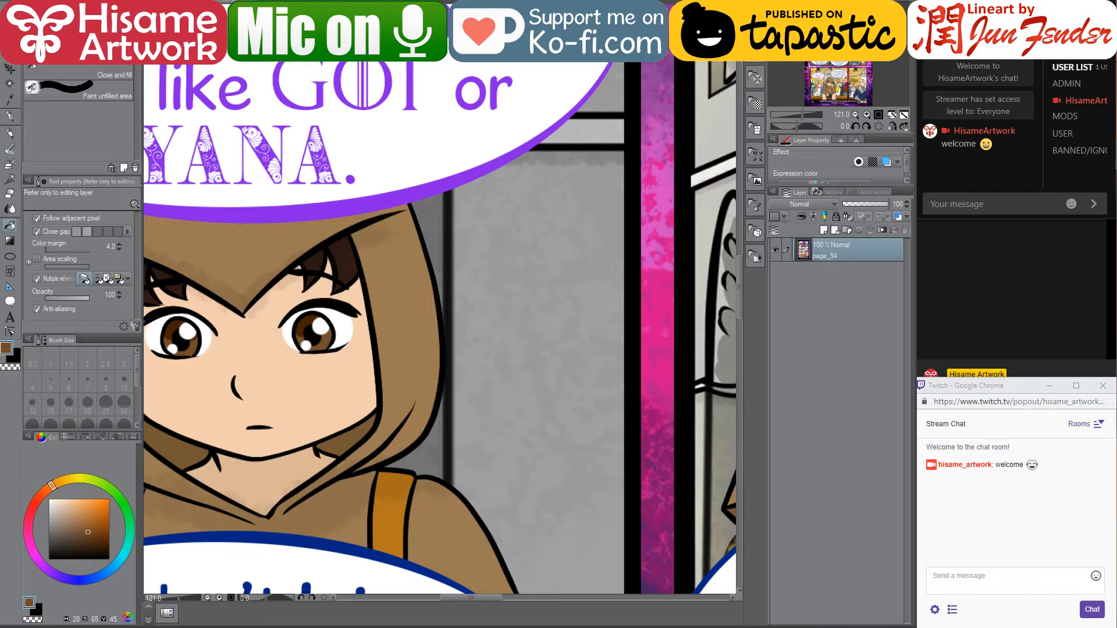
key(ctrl+Tab)
click(358, 141)
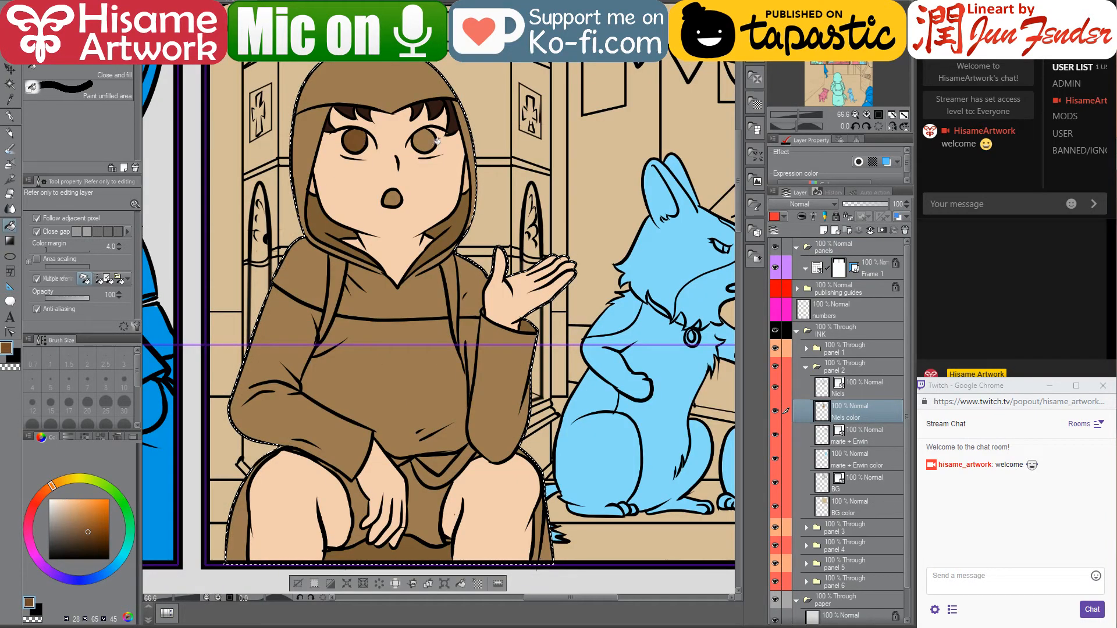
click(425, 140)
Sample the pink inside the black-and-white cat's mouth on page 94 and fill the hooded character's open mouth with it
click(231, 2)
scroll(653, 431, down, 5)
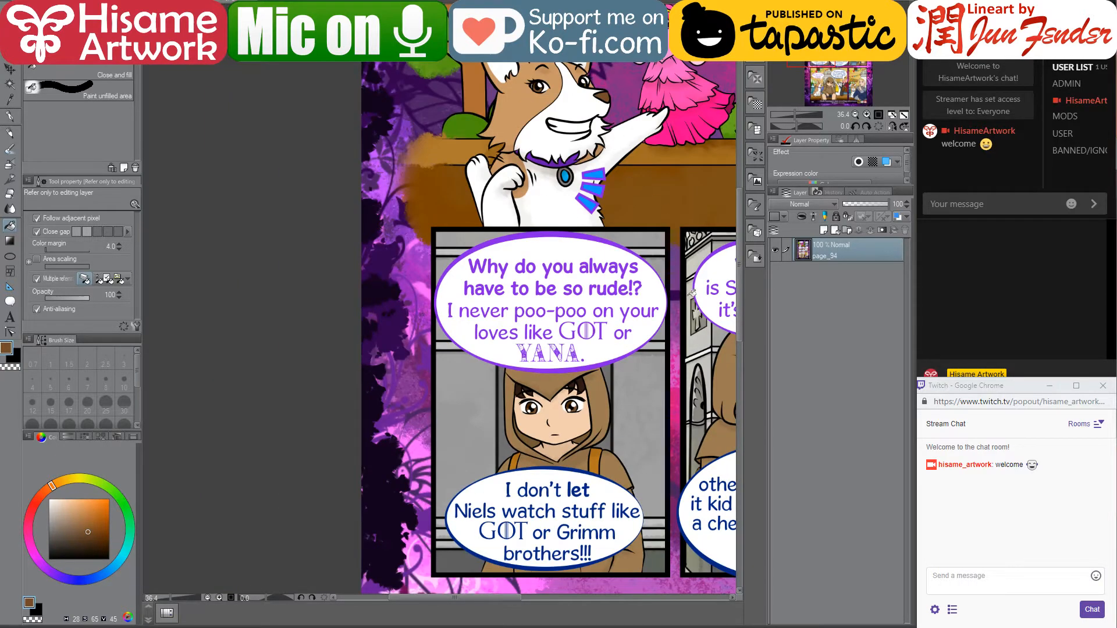
drag(691, 293, 319, 351)
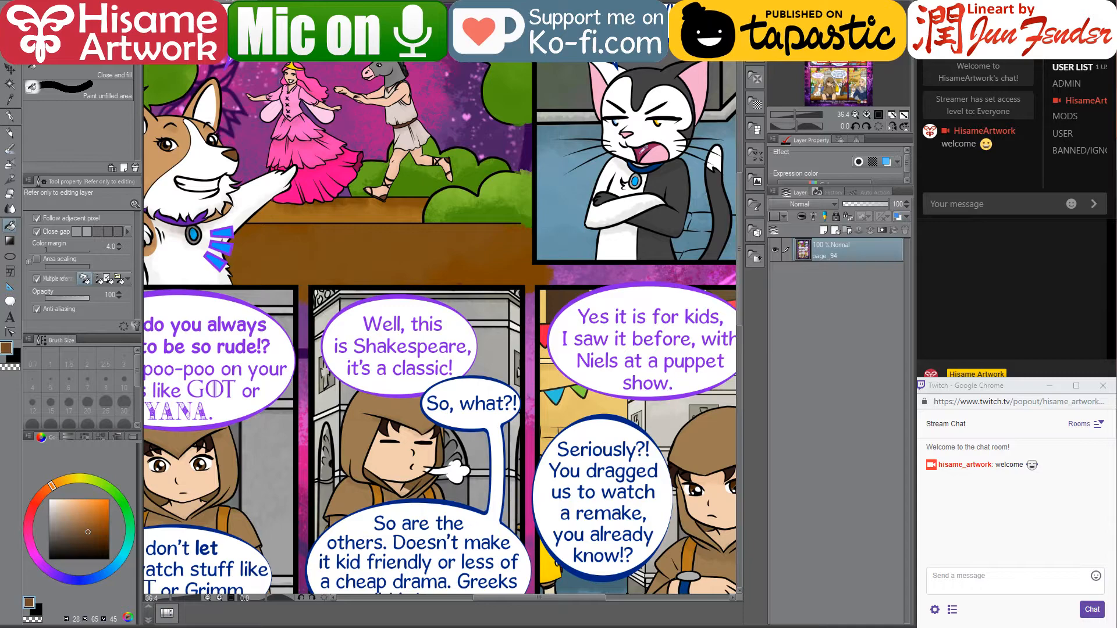
alt+click(644, 150)
click(262, 13)
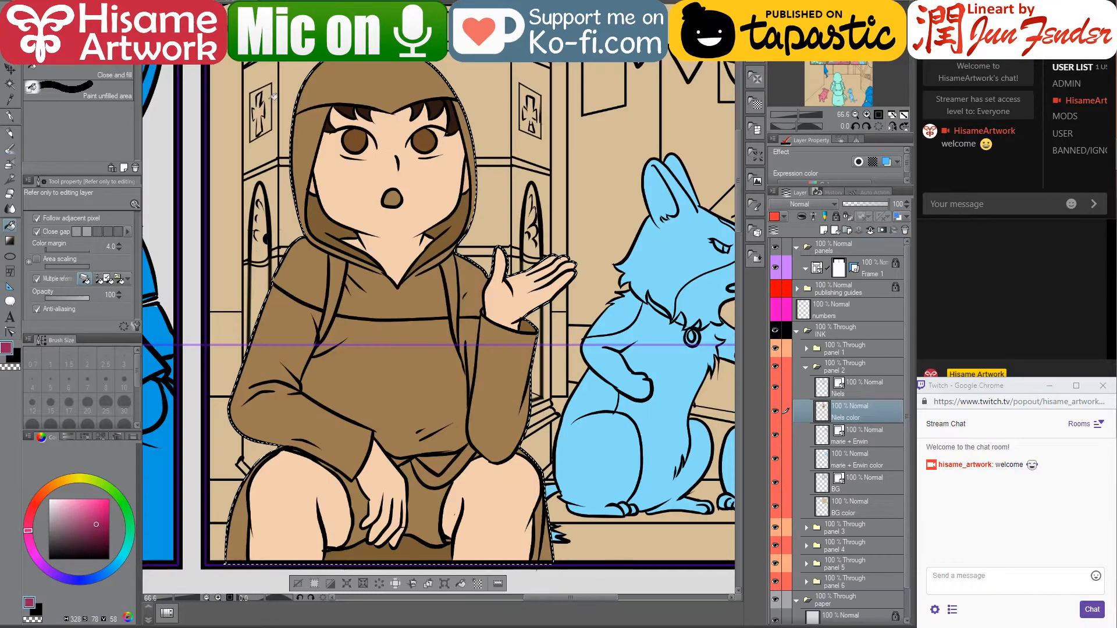
scroll(367, 175, up, 2)
click(408, 206)
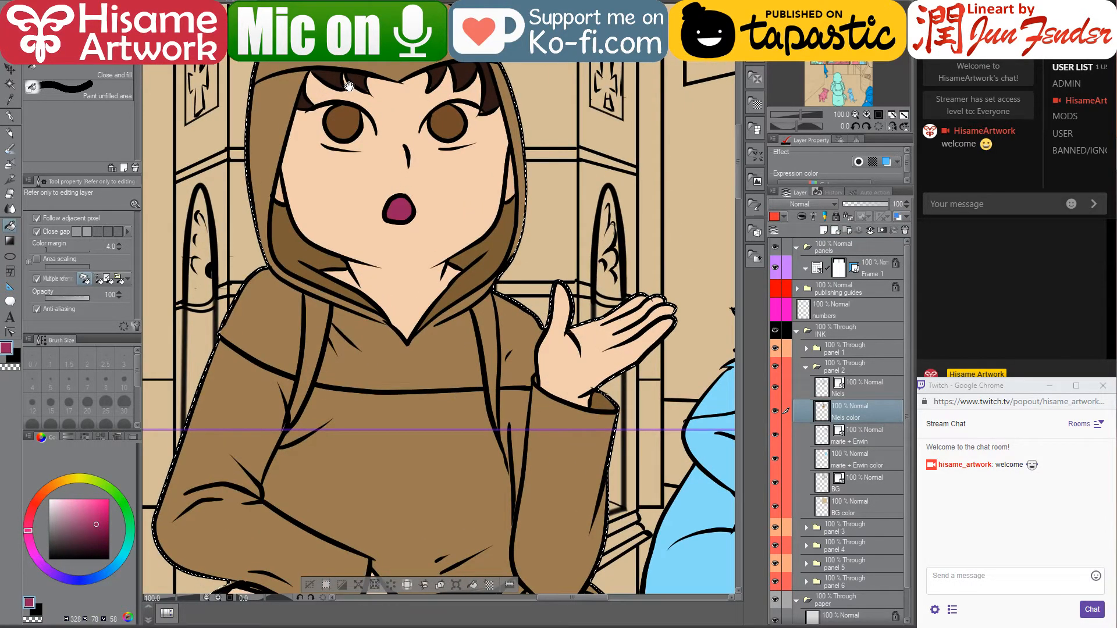
Paint the whites around both irises of the hooded character in pure white using the G-pen at size 15
drag(410, 204, 453, 379)
drag(57, 498, 49, 500)
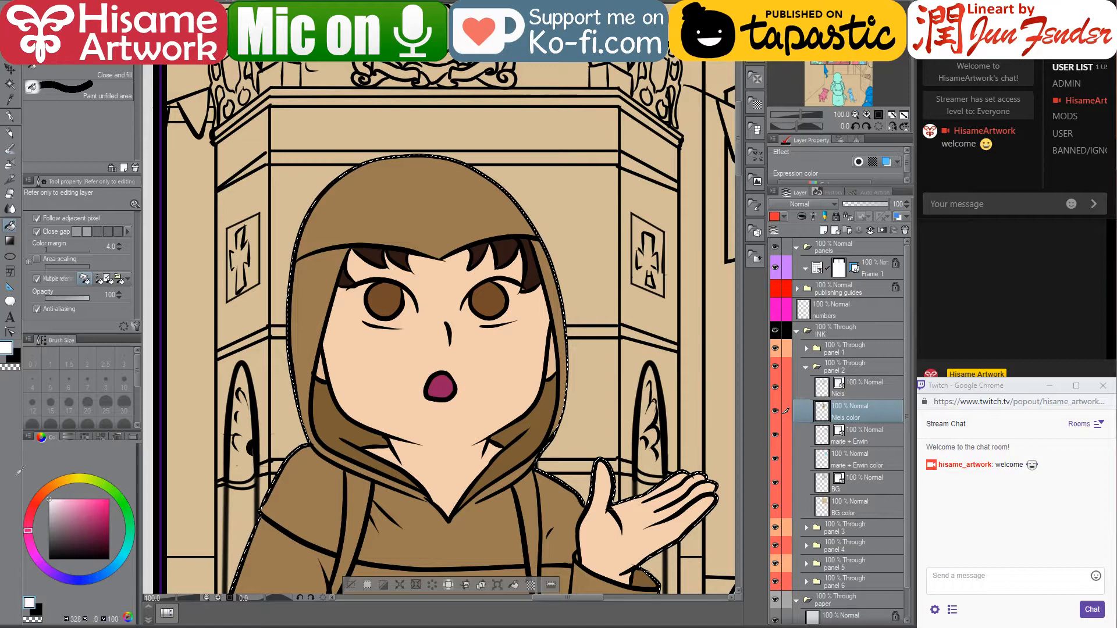
click(10, 116)
scroll(457, 322, up, 3)
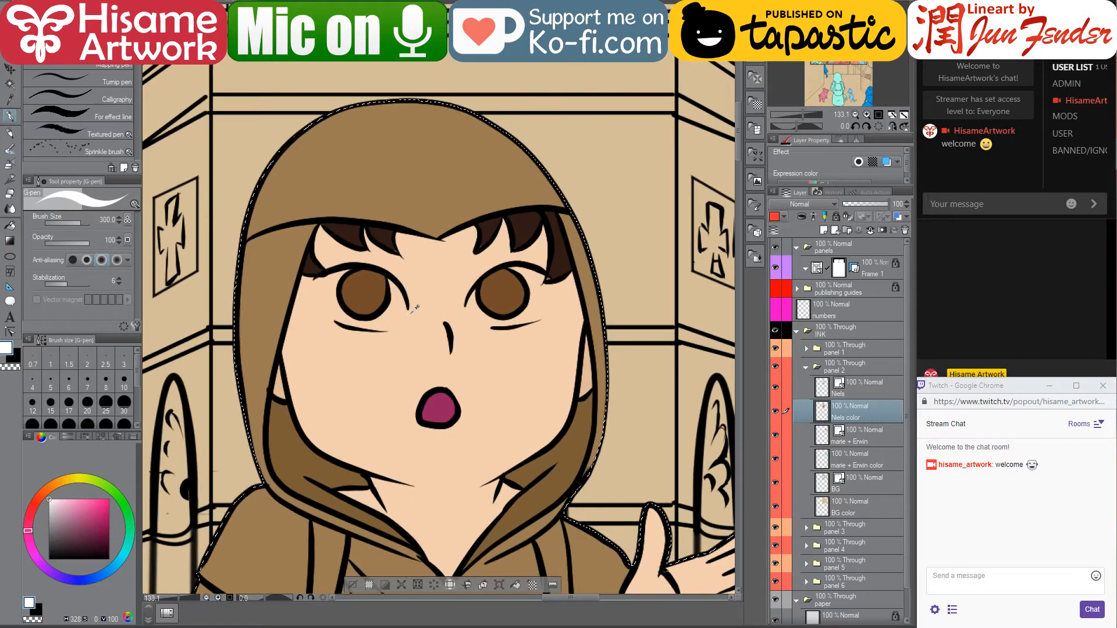
key(bracketleft)
key(bracketleft)
key(bracketleft)
key(bracketleft)
key(bracketleft)
key(bracketleft)
key(bracketleft)
key(bracketleft)
key(bracketleft)
key(bracketleft)
key(bracketleft)
key(bracketleft)
key(bracketleft)
key(bracketleft)
key(bracketleft)
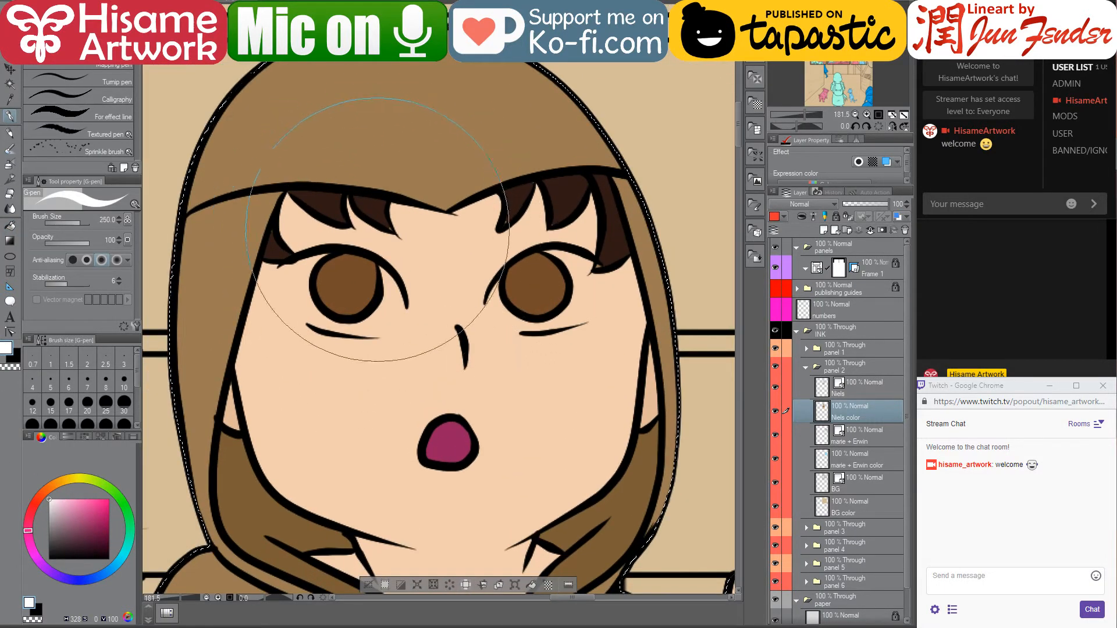
key(bracketleft)
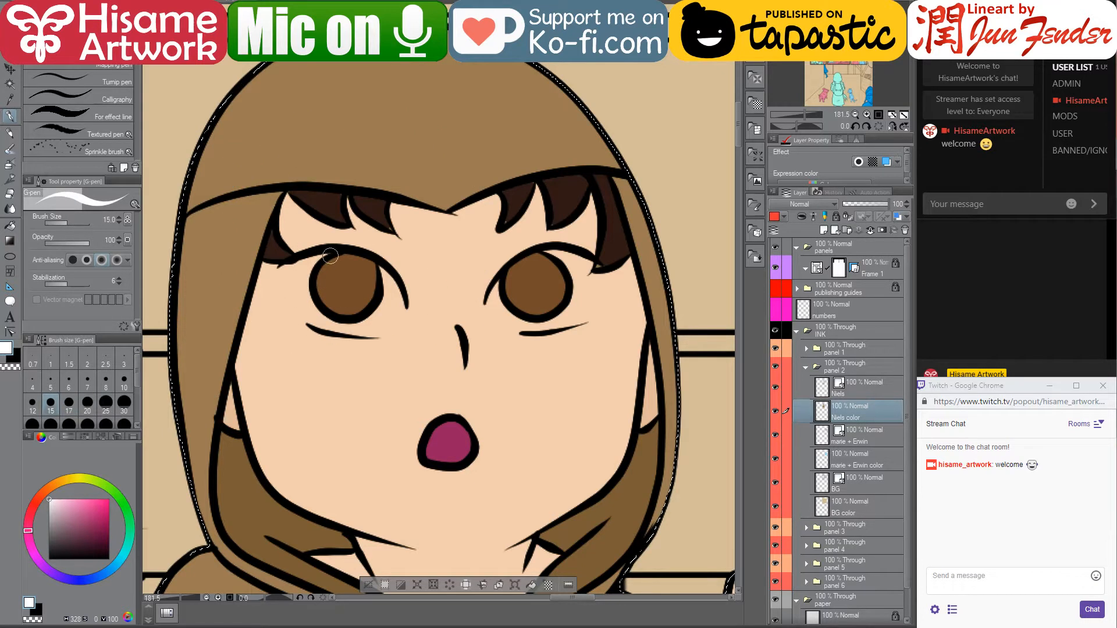
mouse_move(332, 255)
mouse_down()
mouse_move(301, 264)
mouse_move(300, 300)
mouse_move(323, 326)
mouse_move(304, 307)
mouse_move(306, 259)
mouse_move(294, 288)
mouse_move(320, 324)
mouse_move(314, 314)
mouse_move(350, 332)
mouse_move(379, 320)
mouse_move(349, 326)
mouse_move(375, 323)
mouse_move(393, 294)
mouse_move(385, 269)
mouse_move(389, 317)
mouse_move(356, 323)
mouse_up()
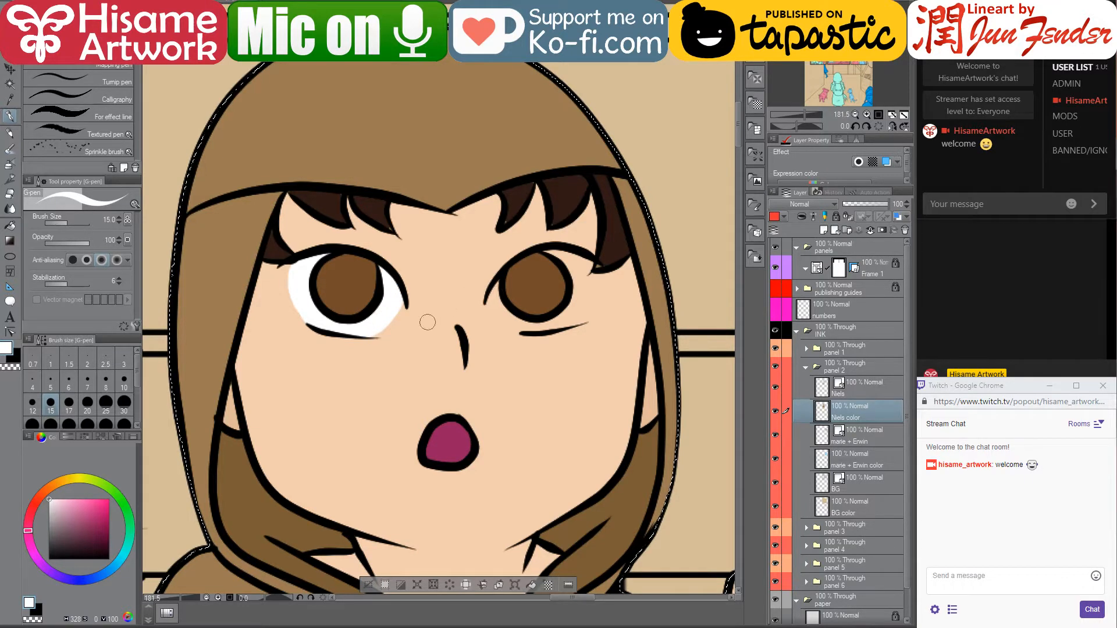
mouse_move(493, 291)
mouse_down()
mouse_move(516, 323)
mouse_move(538, 327)
mouse_move(502, 307)
mouse_move(563, 324)
mouse_move(582, 272)
mouse_move(563, 253)
mouse_move(551, 251)
mouse_move(577, 271)
mouse_move(578, 295)
mouse_move(556, 323)
mouse_move(571, 322)
mouse_move(584, 301)
mouse_move(576, 261)
mouse_move(576, 310)
mouse_move(577, 260)
mouse_move(585, 274)
mouse_move(569, 321)
mouse_move(587, 262)
mouse_up()
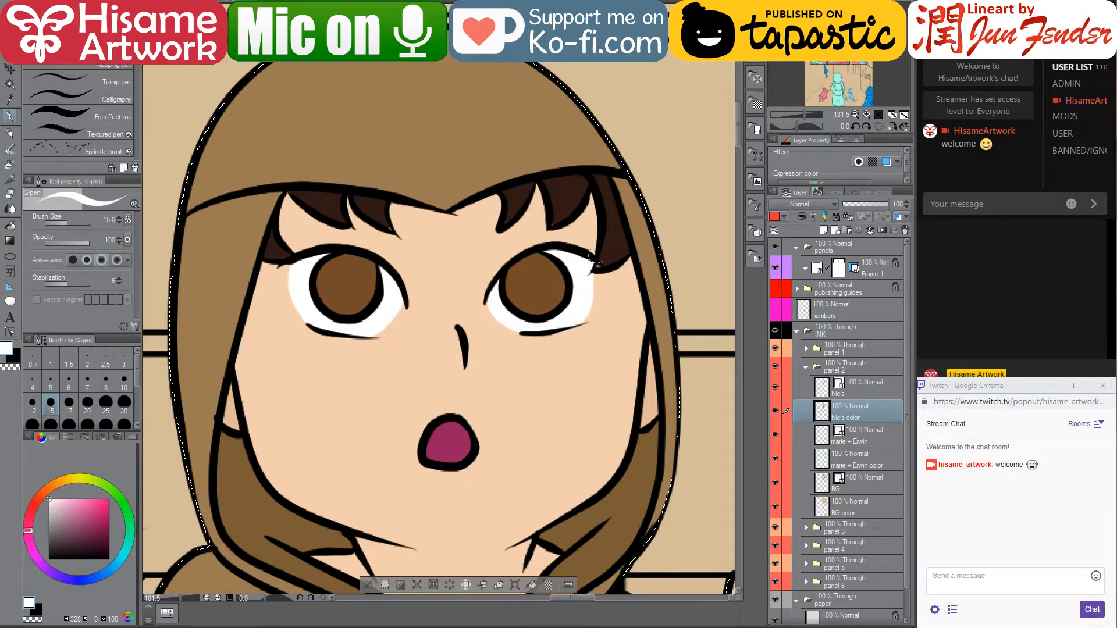
Sample the hooded character's dark hair brown and touch up the bangs with the G-pen at sizes 8 to 12
alt+click(614, 248)
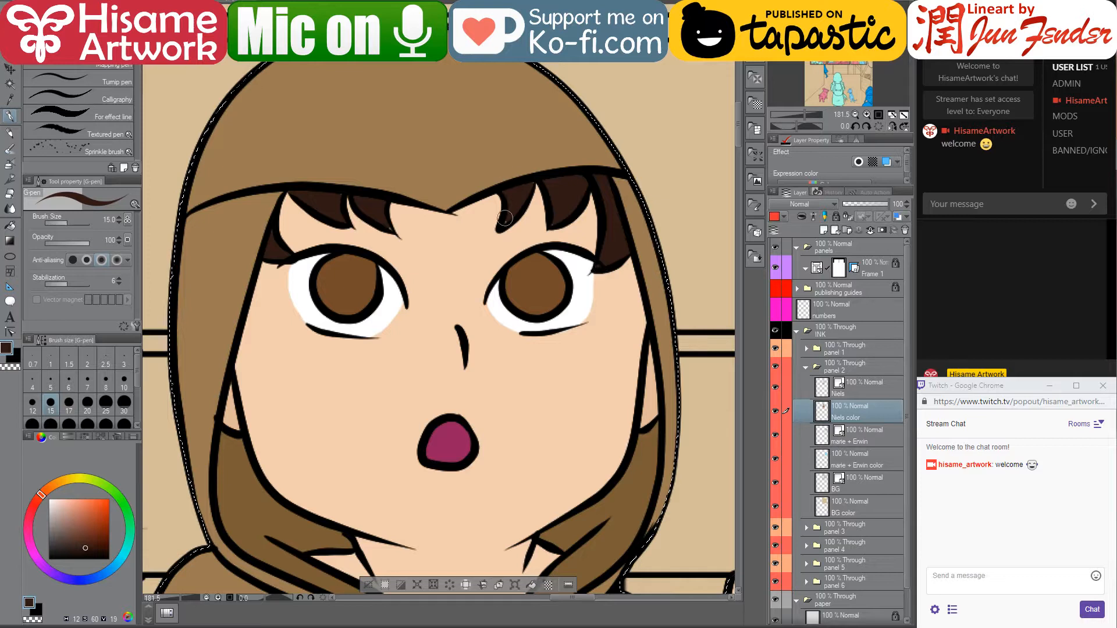
key(bracketleft)
key(bracketleft)
key(bracketleft)
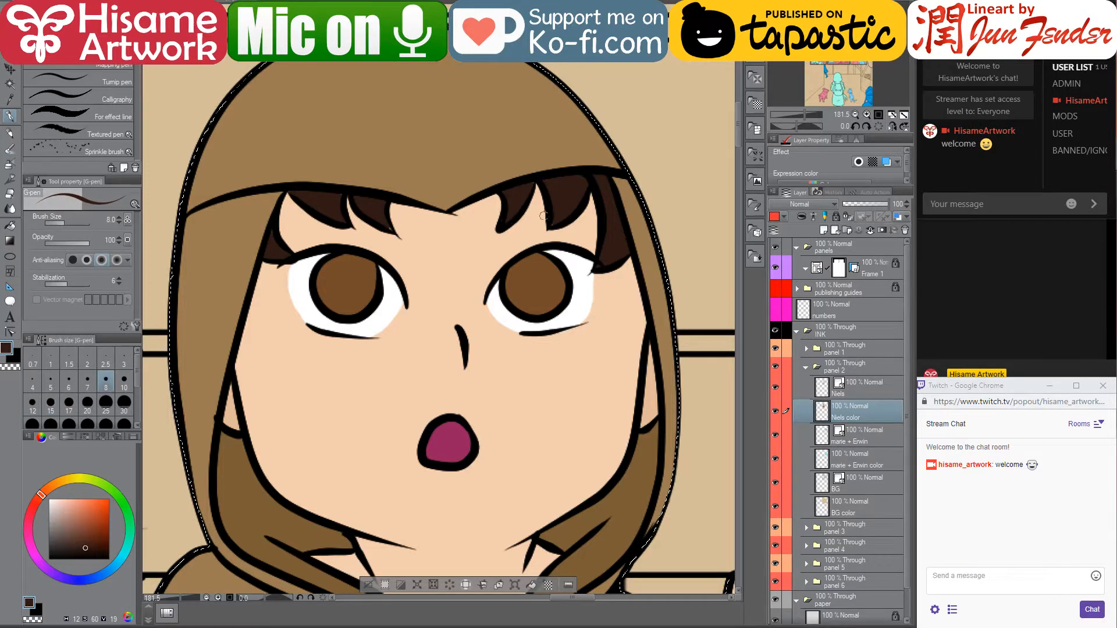
key(bracketright)
key(bracketright)
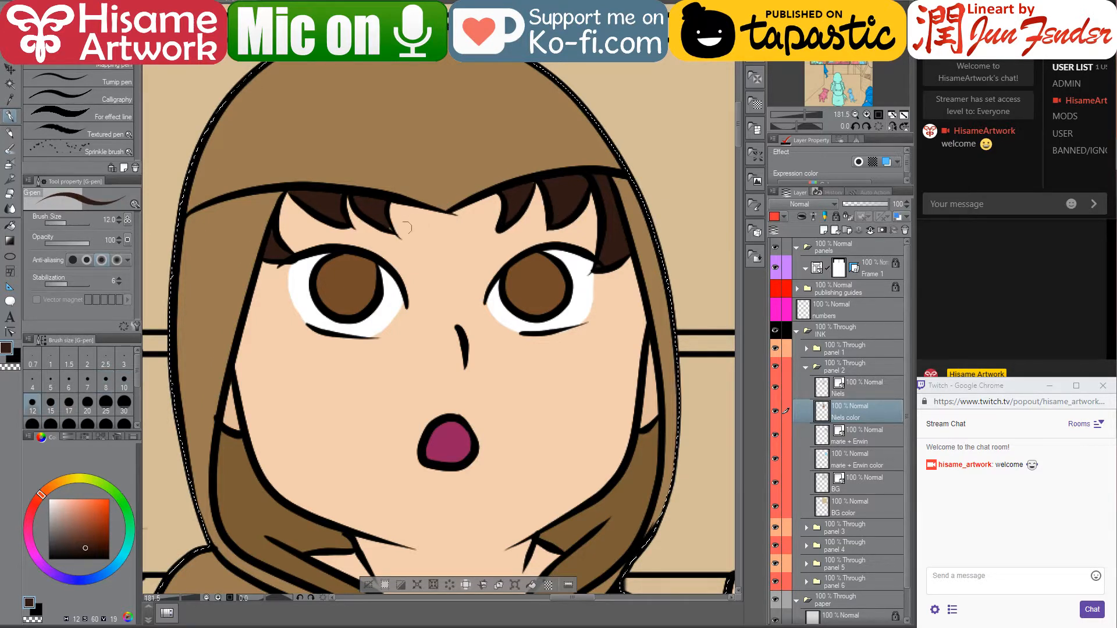
key(bracketleft)
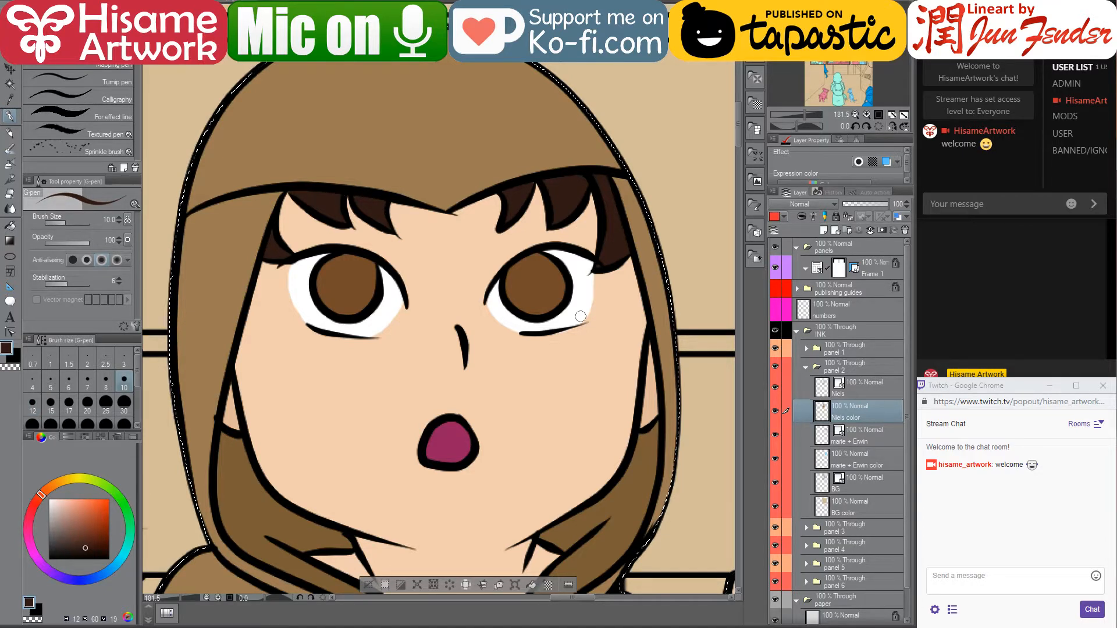
Sample the navy of the hooded character's shorts on page 94 and fill the shorts with it in panel 2
scroll(706, 356, down, 8)
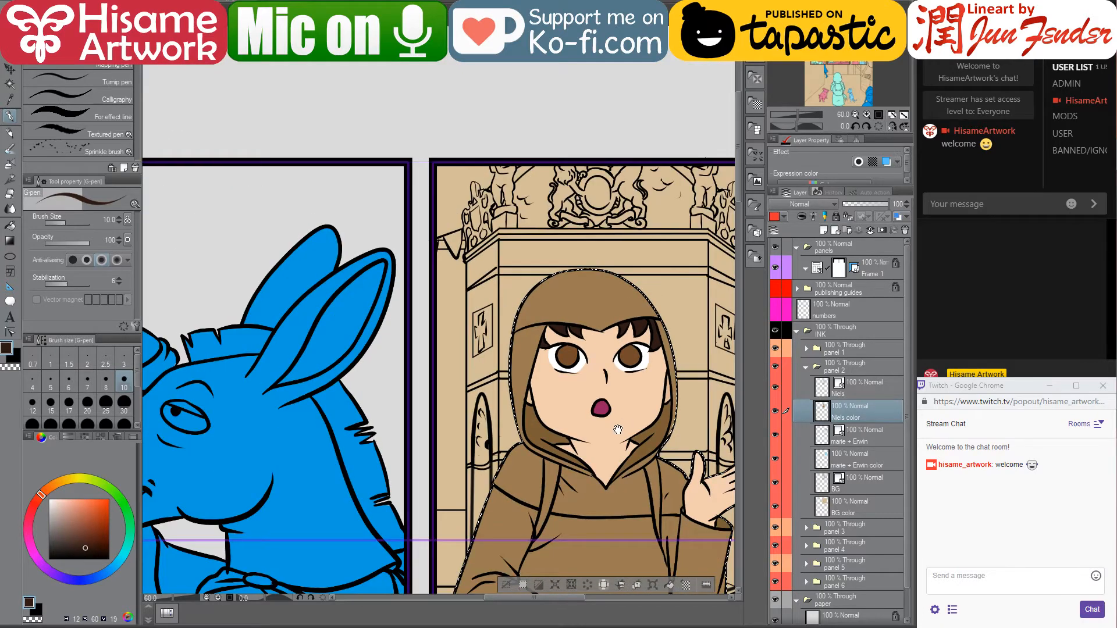
drag(618, 429, 510, 170)
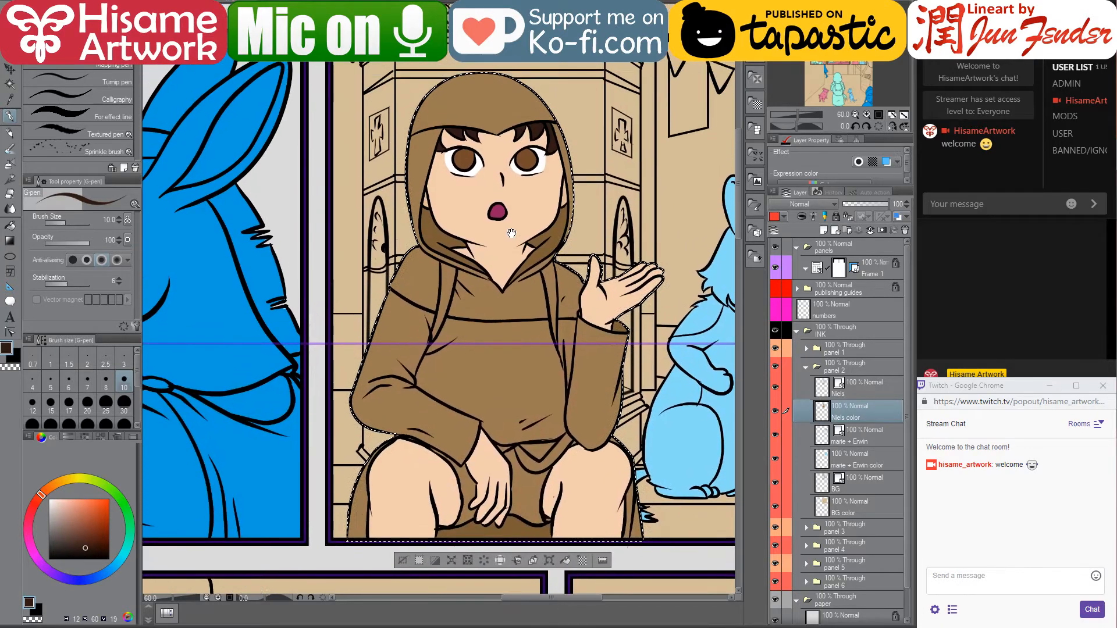
click(229, 1)
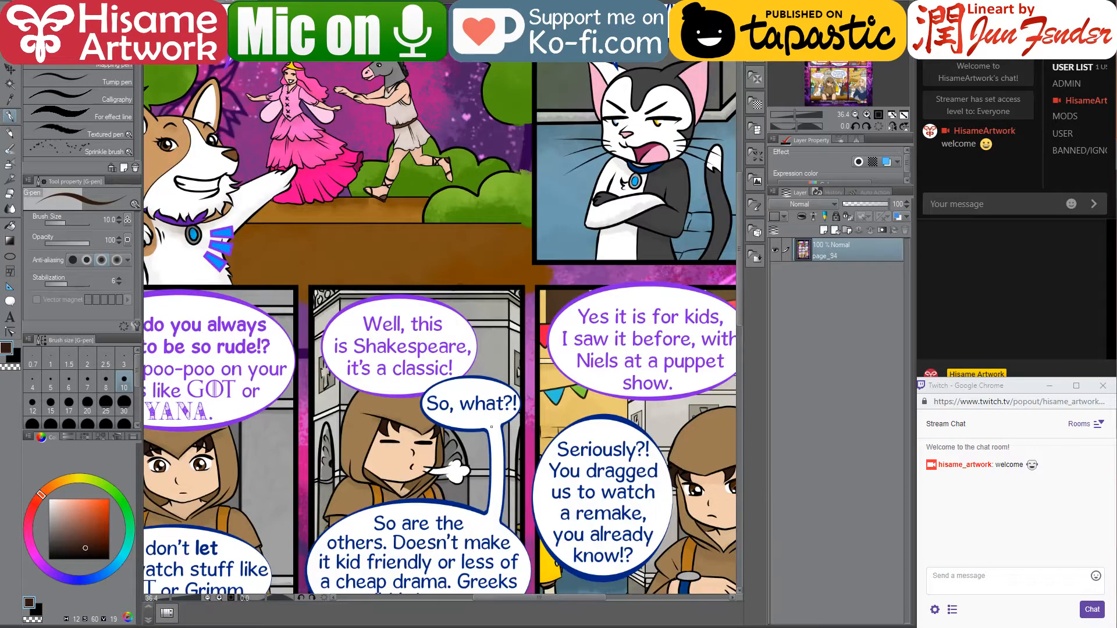
drag(412, 322, 502, 32)
drag(449, 456, 531, 233)
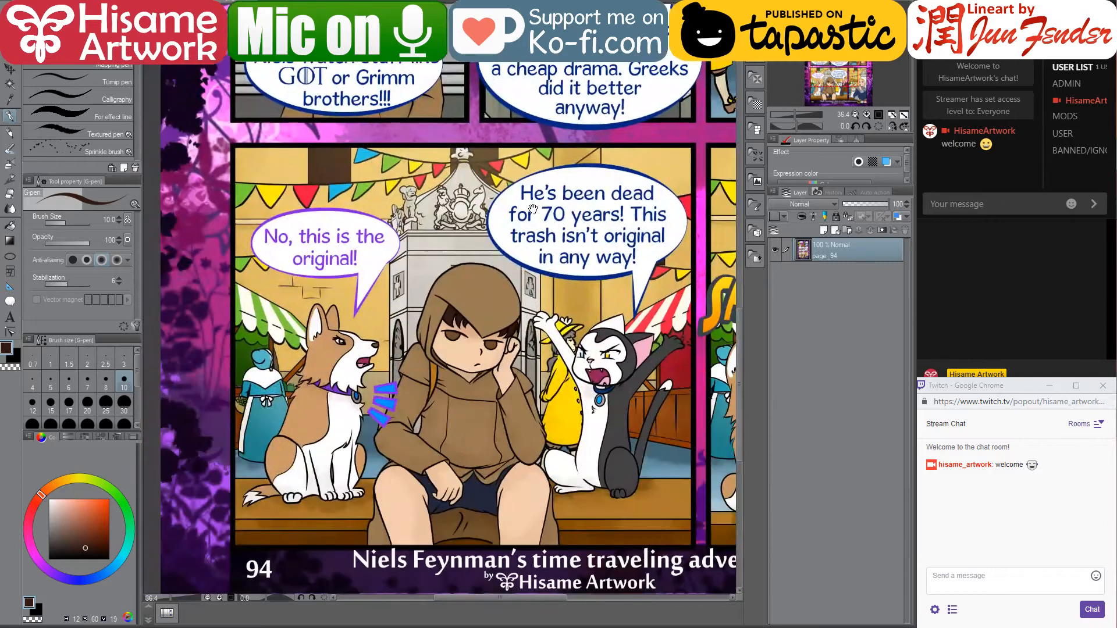
scroll(500, 505, up, 1)
alt+click(475, 515)
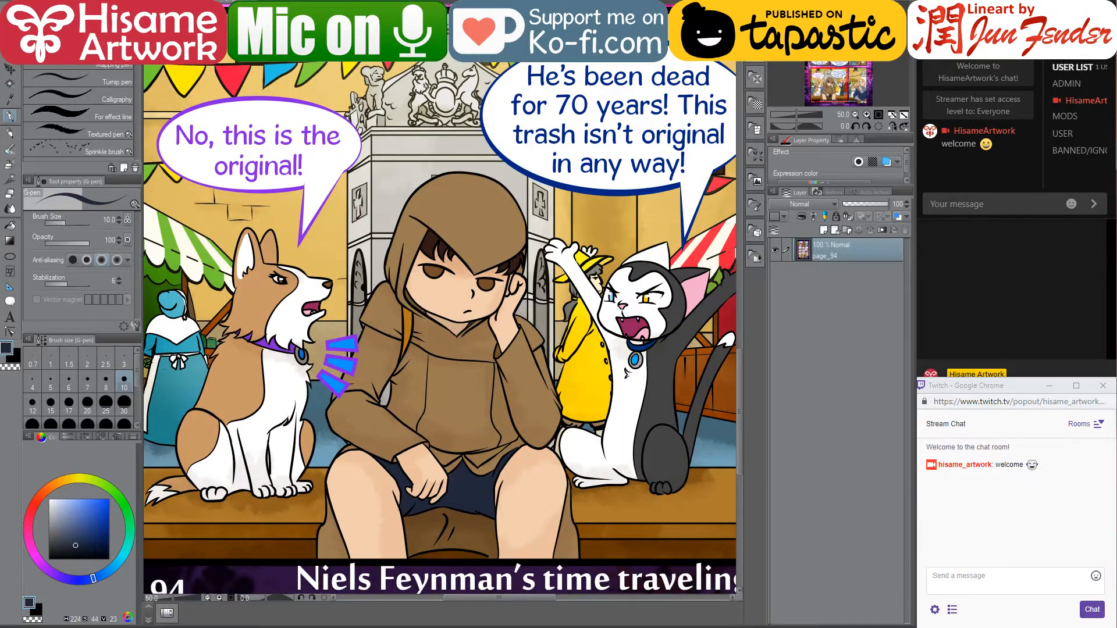
click(174, 2)
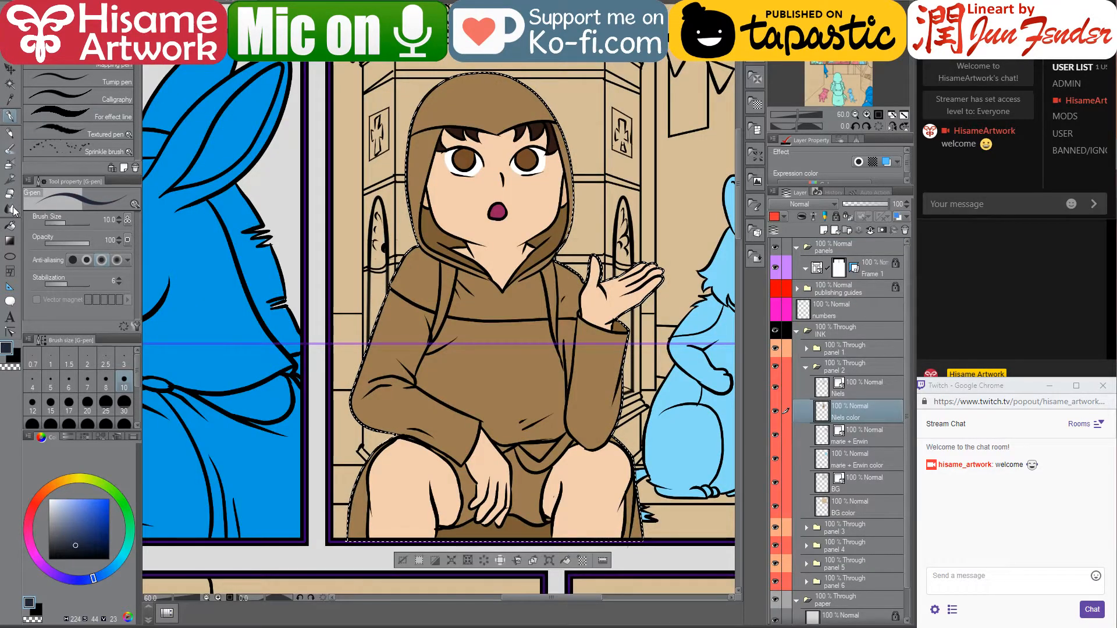
click(10, 225)
click(501, 487)
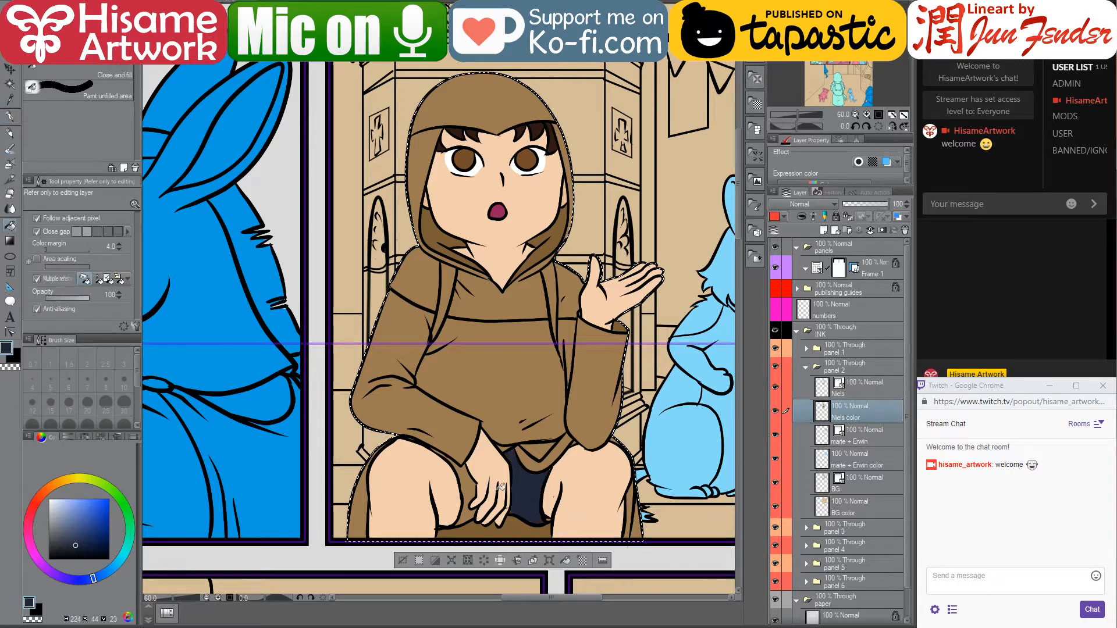
click(469, 484)
Sample the orange of the backpack strap on page 94 and fill both straps with it in panel 2
drag(515, 418, 478, 433)
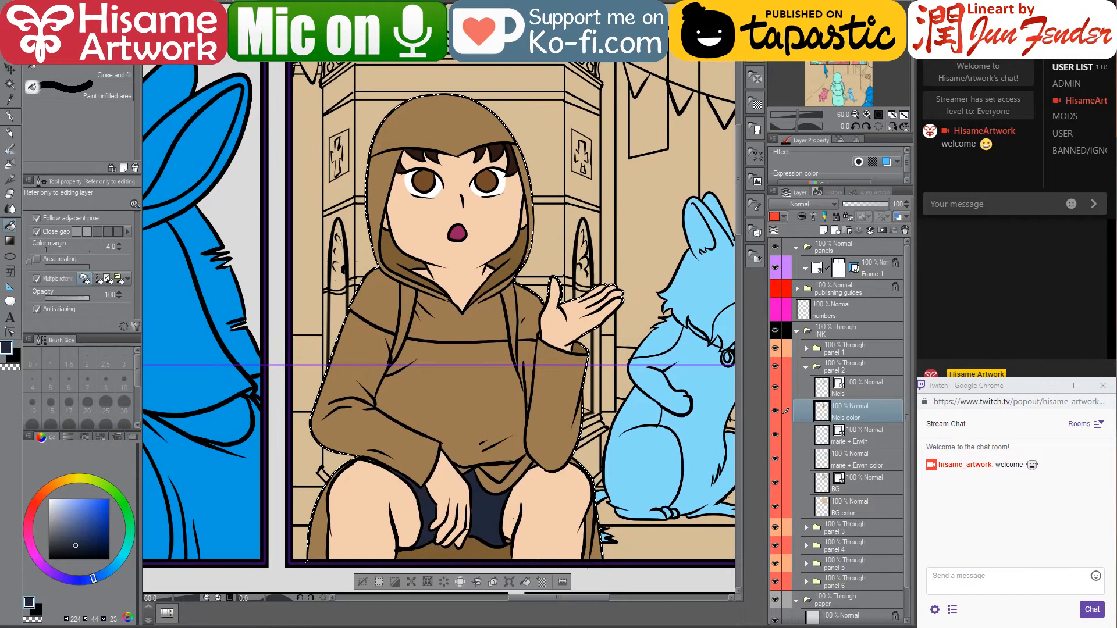
click(230, 3)
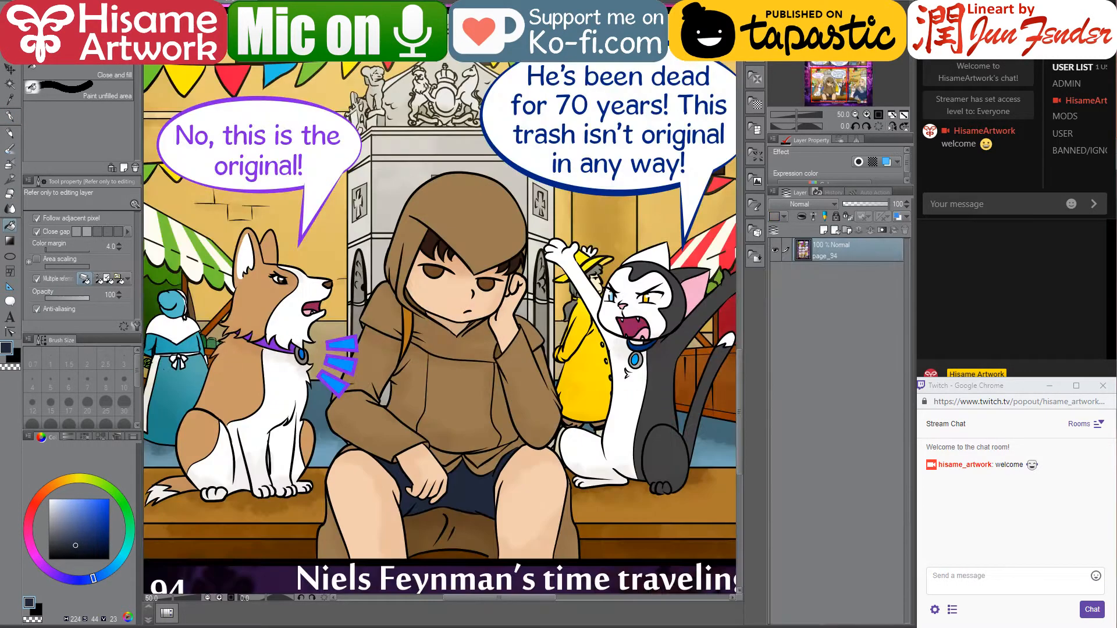
alt+click(415, 316)
key(ctrl+Tab)
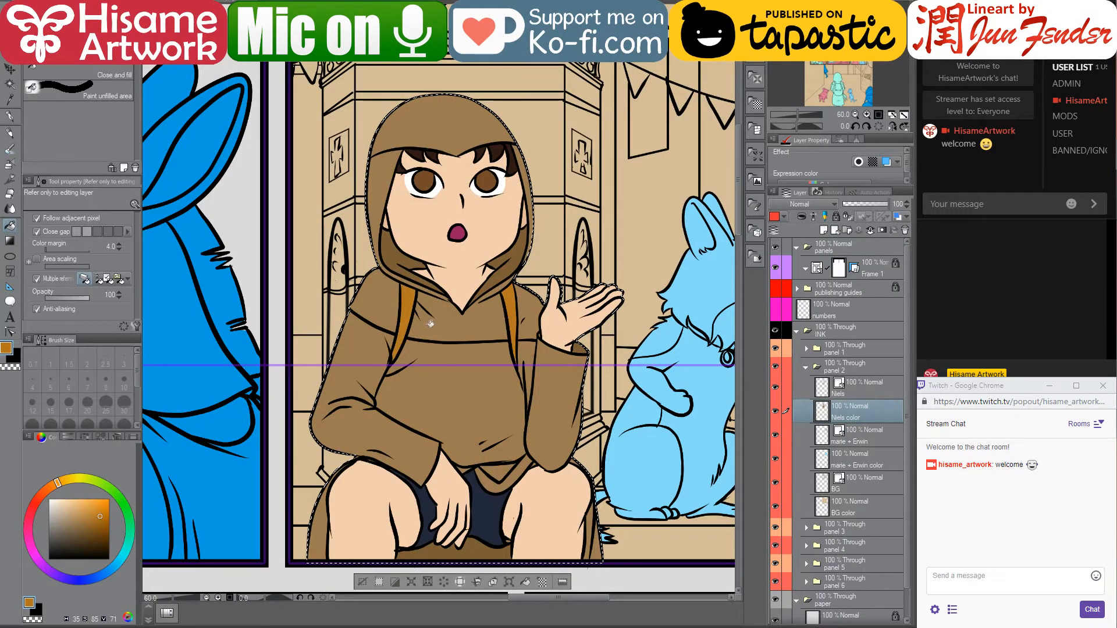
Make the marie + Erwin color layer of panel 2 active and select the painted area of both animals
drag(555, 334, 469, 340)
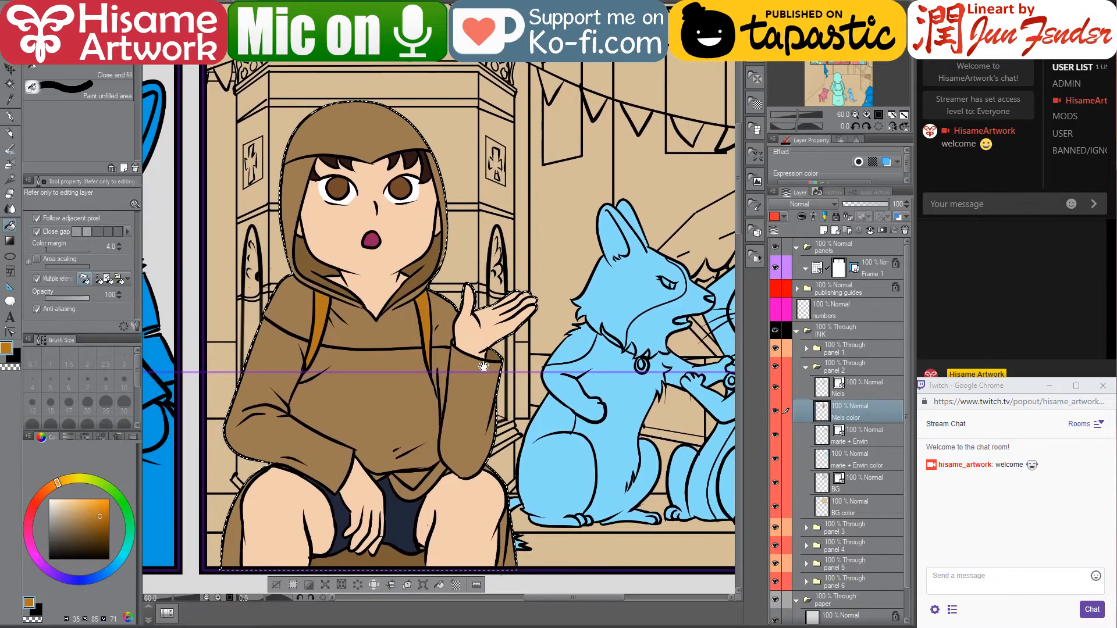
drag(537, 419, 503, 412)
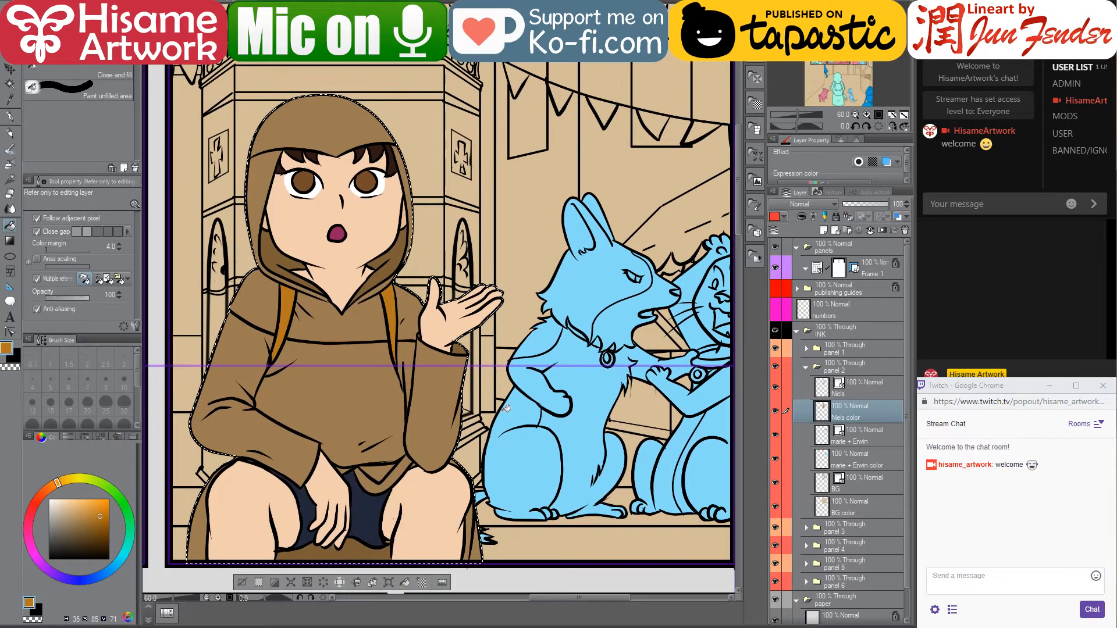
click(842, 463)
ctrl+click(822, 460)
drag(645, 405, 577, 409)
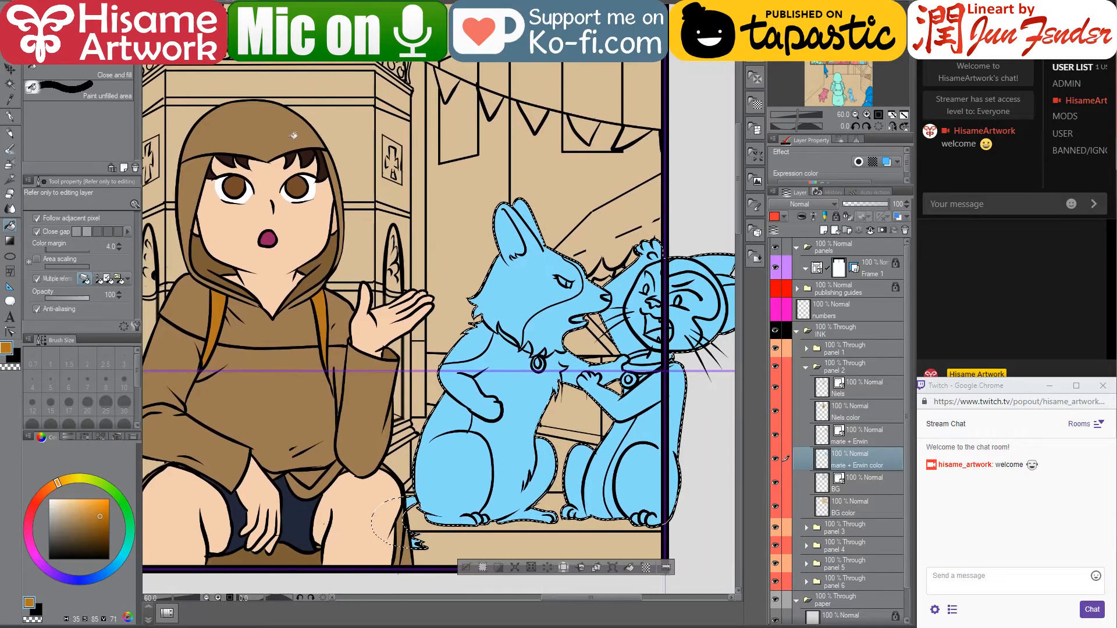
Sample the corgi's tan on page 94 and paint it over the selected animals with the G-pen at size 600
click(225, 3)
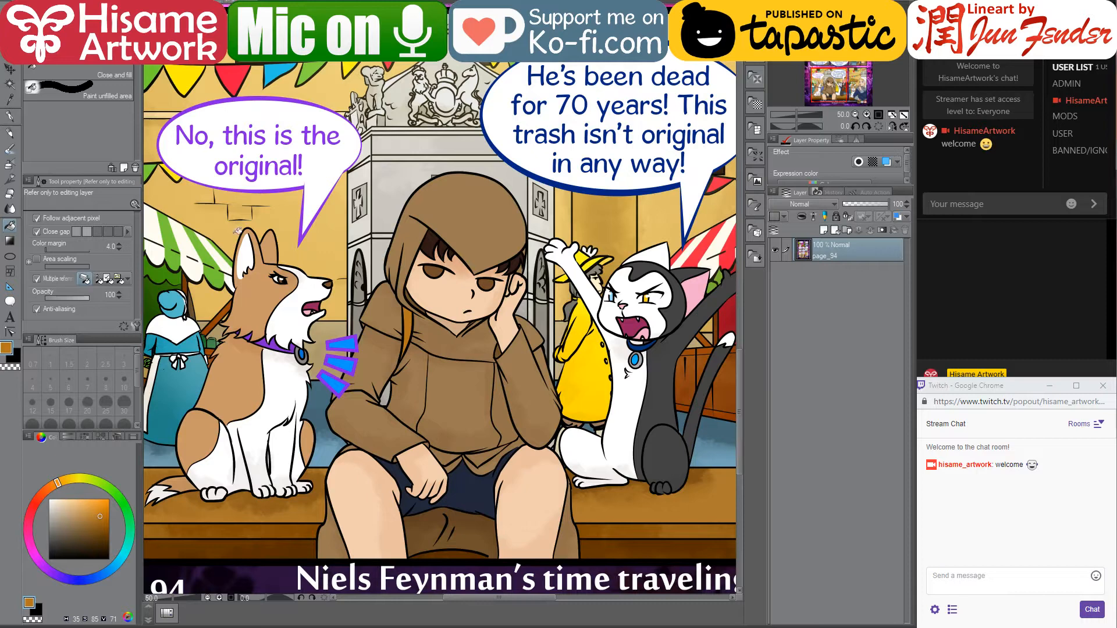
alt+click(262, 307)
click(175, 2)
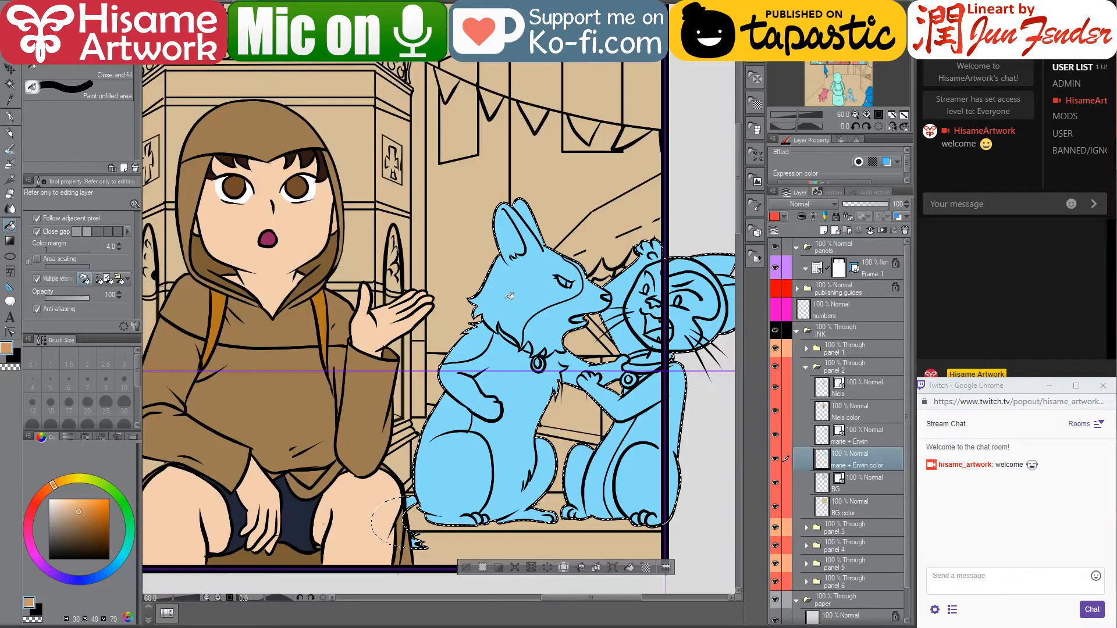
drag(508, 302, 469, 295)
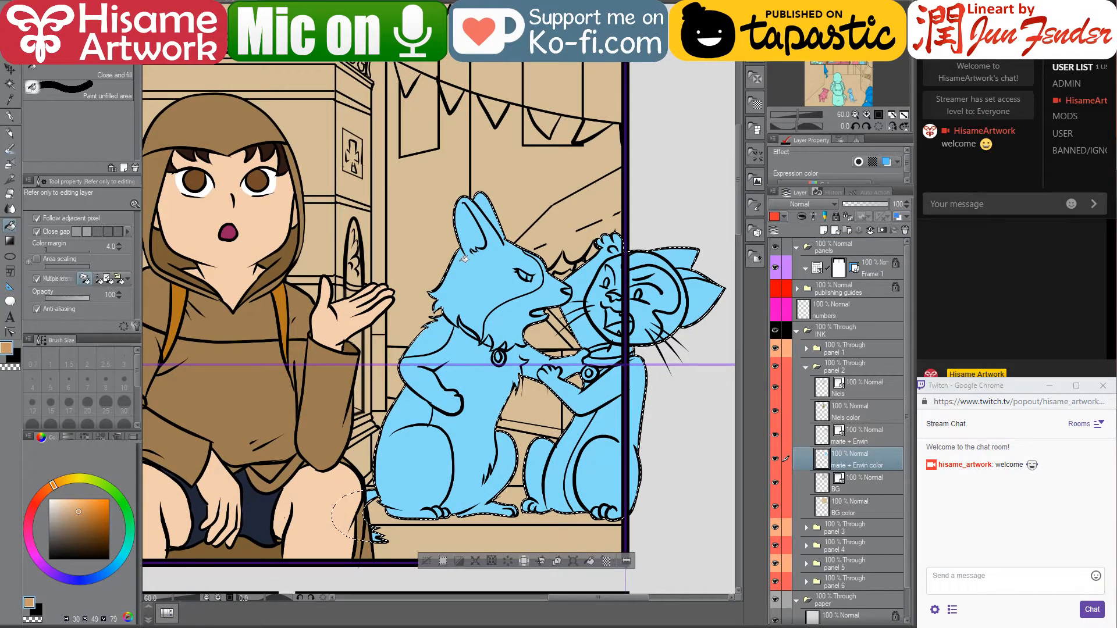
click(9, 115)
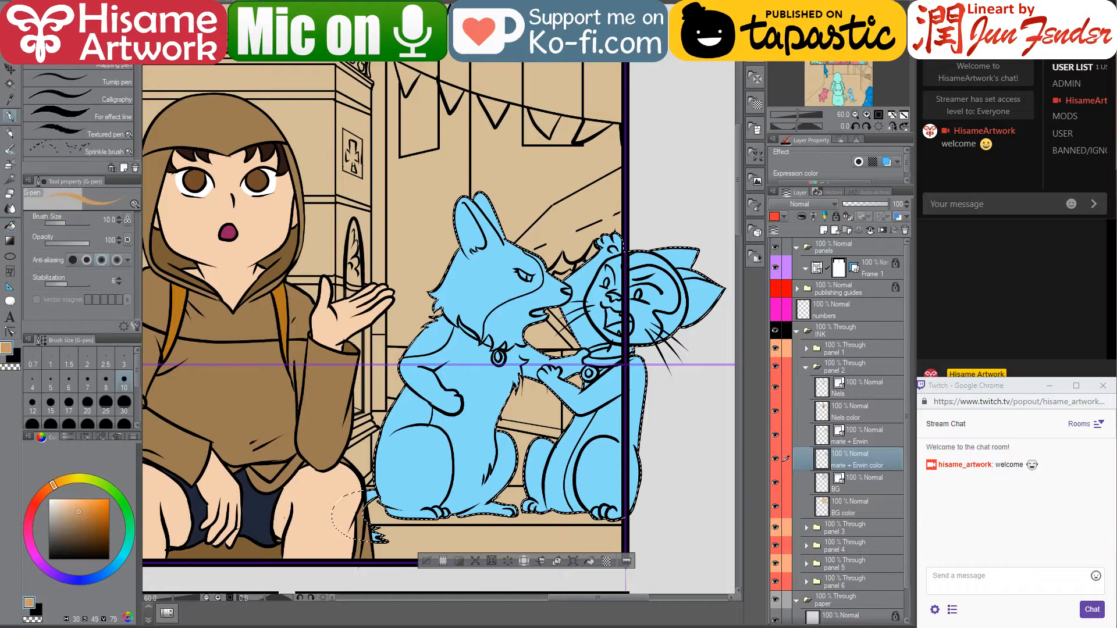
key(bracketright)
key(bracketright)
key(bracketright)
key(bracketright)
key(bracketright)
key(bracketright)
key(bracketright)
key(bracketright)
key(bracketright)
key(bracketright)
key(bracketright)
key(bracketright)
key(bracketright)
key(bracketright)
key(bracketright)
key(bracketright)
key(bracketright)
key(bracketright)
key(bracketright)
key(bracketright)
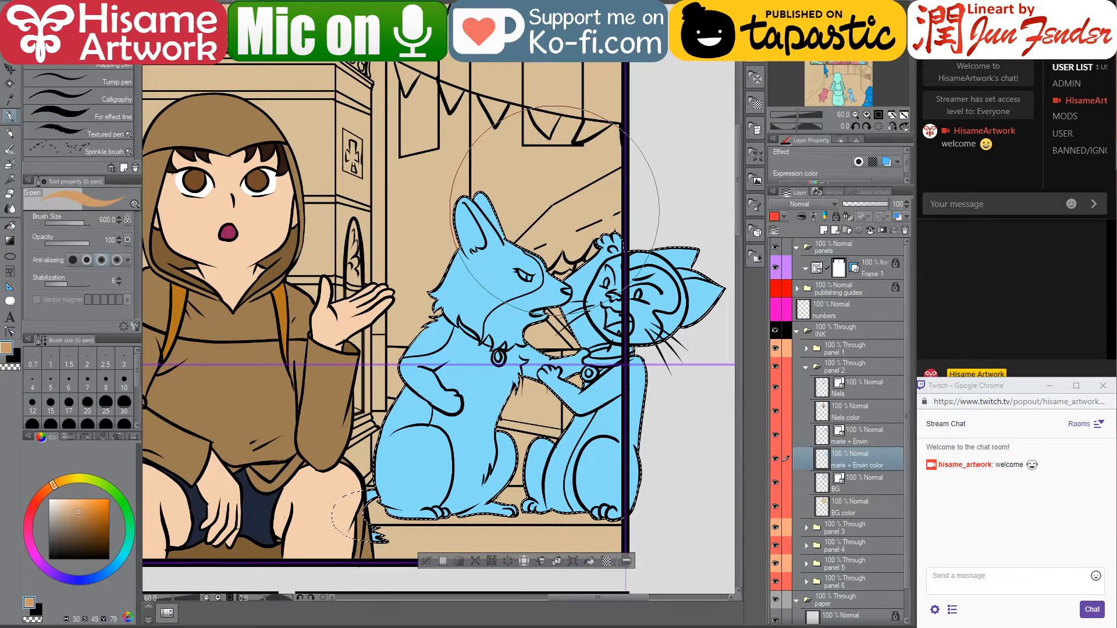
mouse_move(490, 224)
mouse_down()
mouse_move(388, 512)
mouse_move(402, 471)
mouse_move(502, 491)
mouse_move(534, 462)
mouse_move(627, 241)
mouse_move(621, 229)
mouse_move(623, 439)
mouse_move(573, 474)
mouse_up()
Sample the cat's dark grey fur on page 94 and paint both selected animals in panel 2 with it
click(222, 5)
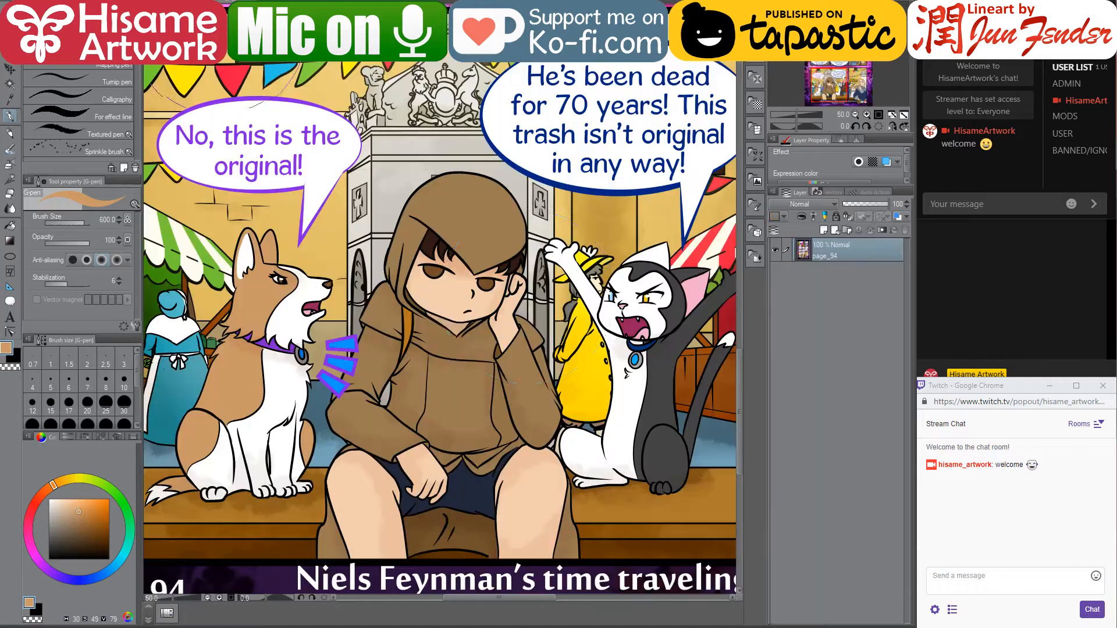
alt+click(661, 394)
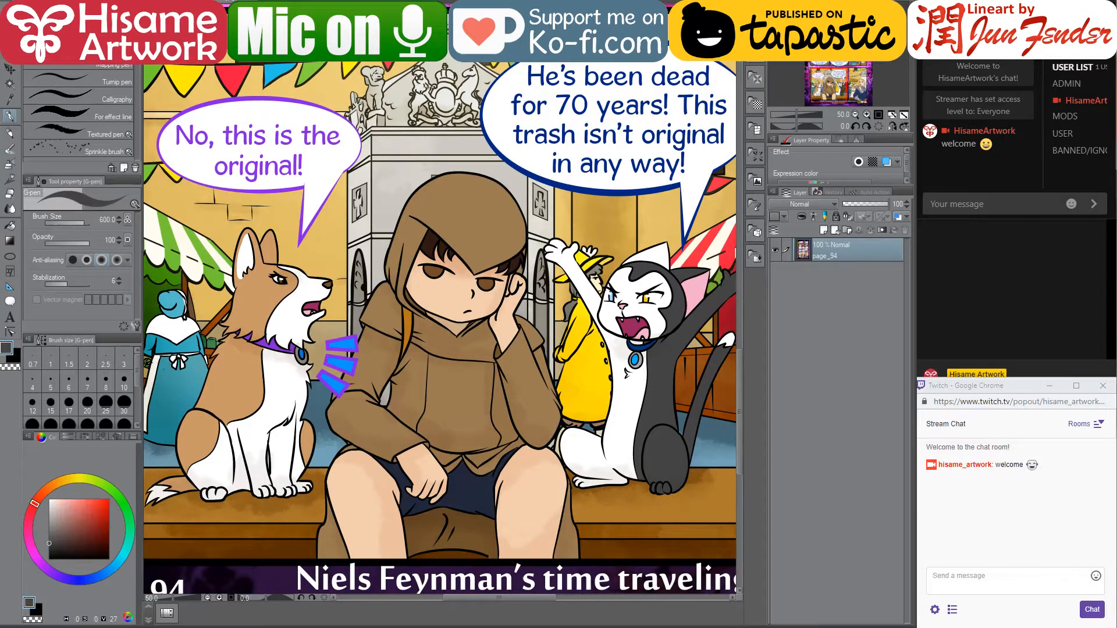
click(174, 4)
mouse_move(501, 223)
mouse_down()
mouse_move(423, 419)
mouse_move(344, 513)
mouse_move(553, 477)
mouse_move(658, 232)
mouse_move(523, 249)
mouse_move(550, 430)
mouse_move(571, 470)
mouse_up()
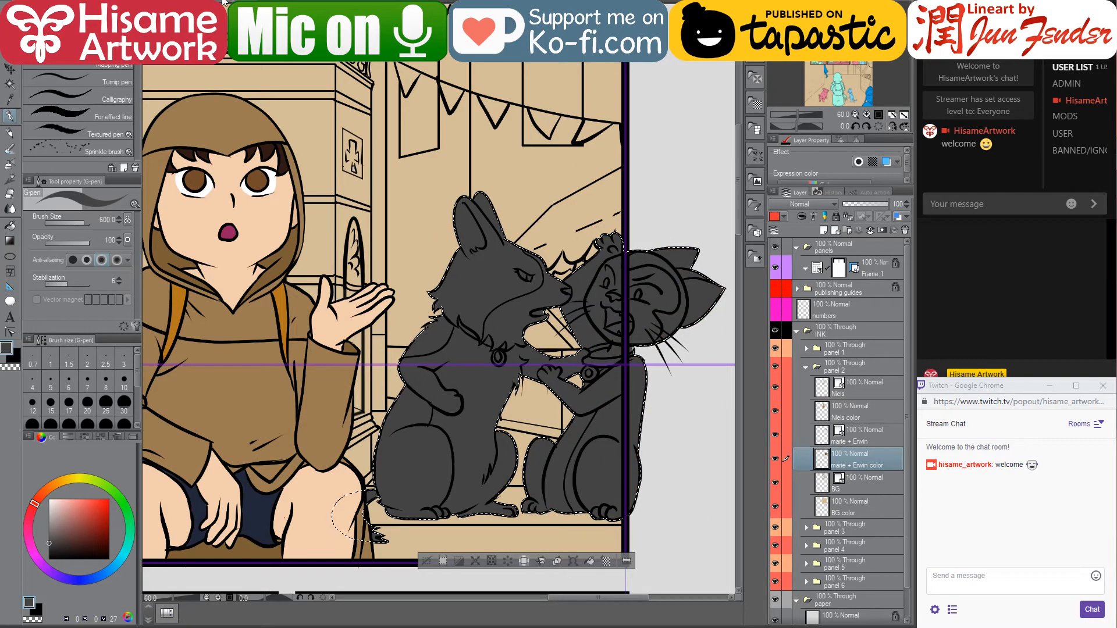
Fill the cat's face, raised arm, belly and hind paws with white, hiding the Frame 1 layer to reach beyond the border
key(x)
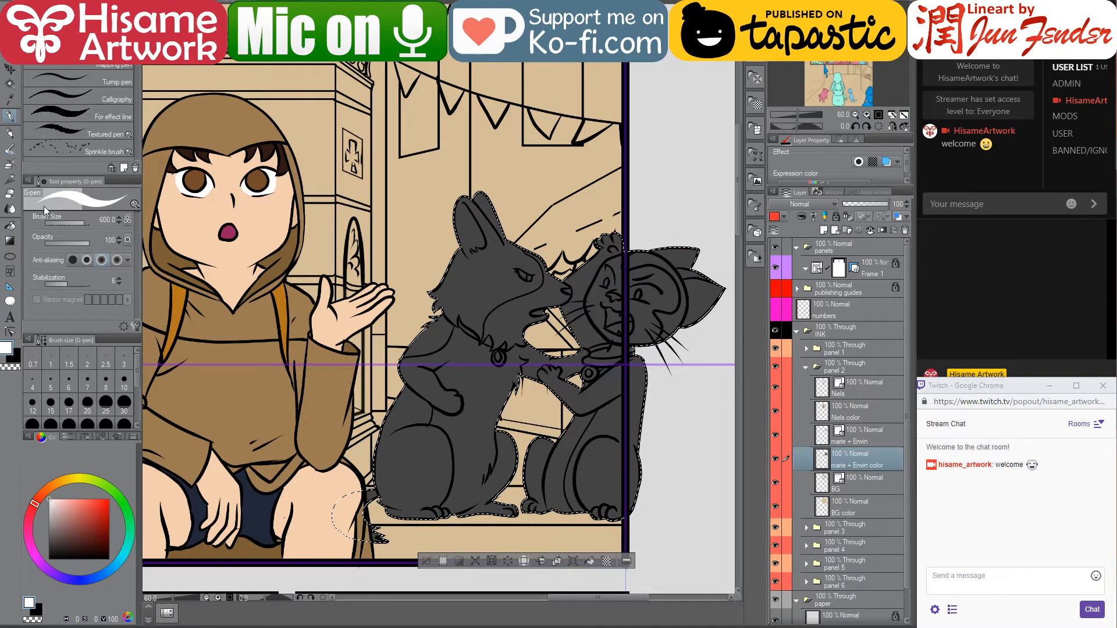
click(12, 225)
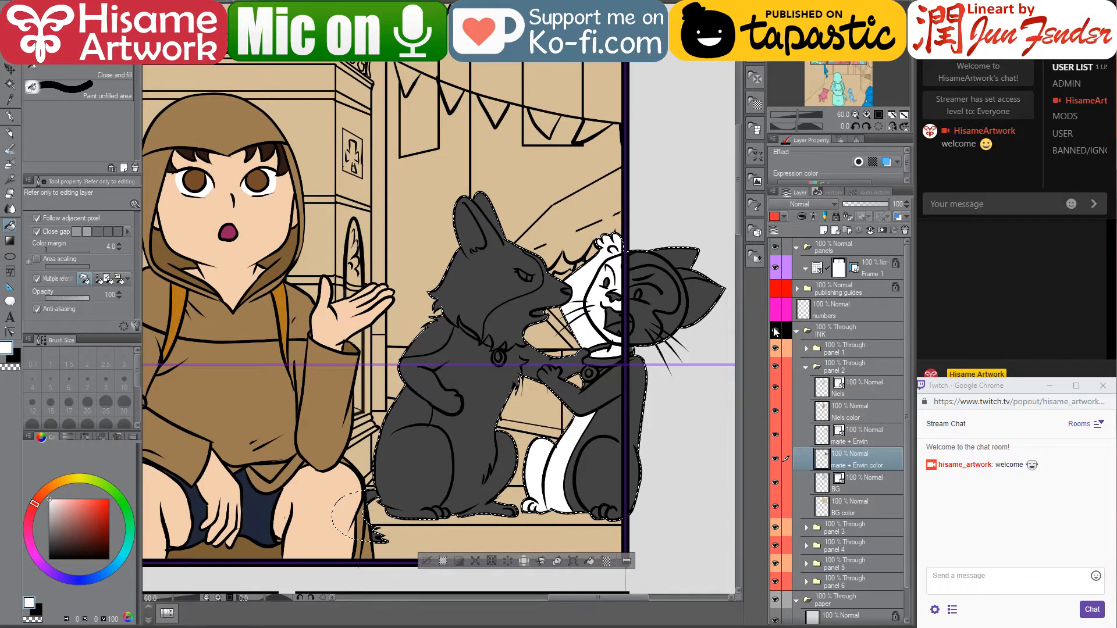
click(775, 267)
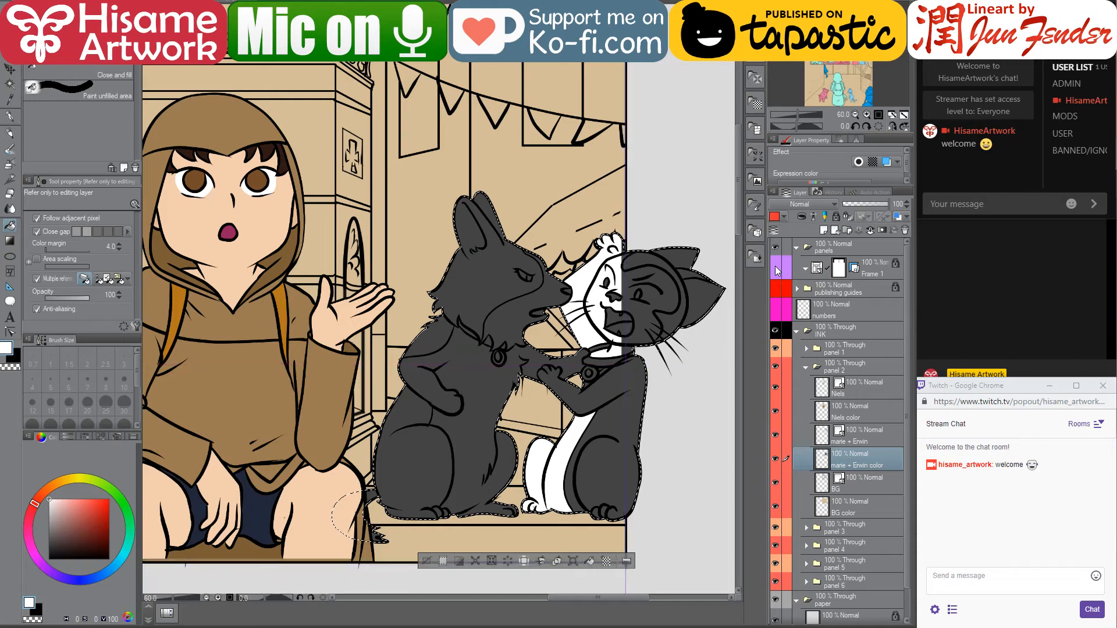
click(645, 279)
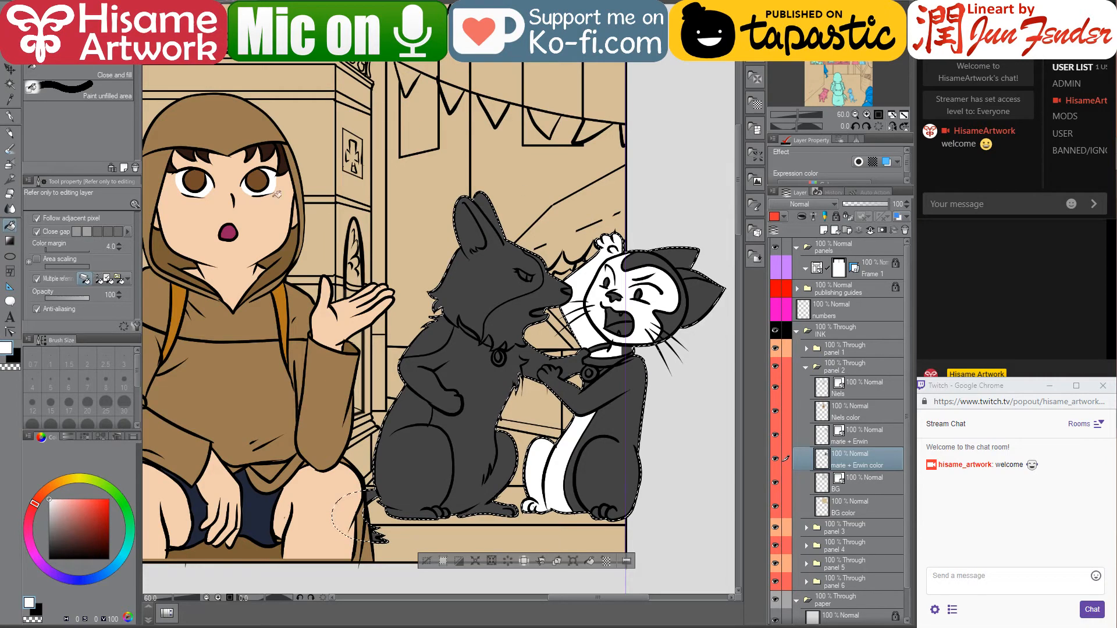
Fill the upper part of the cat's open mouth with the hooded character's mouth pink and paint its teeth white with the G-pen
alt+click(235, 229)
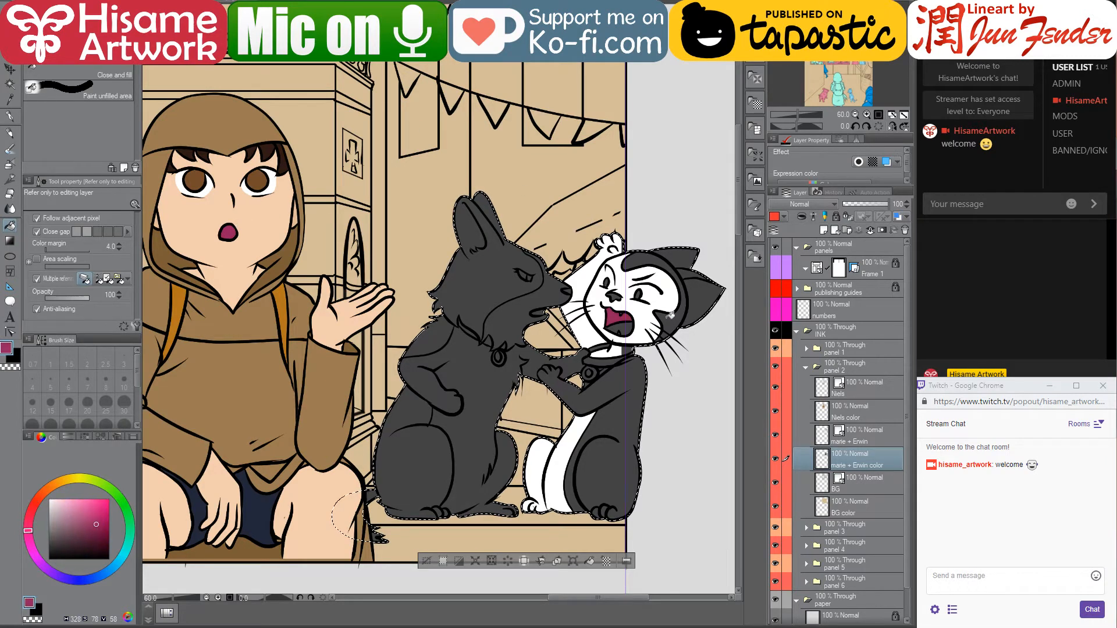
scroll(621, 312, up, 6)
alt+click(647, 310)
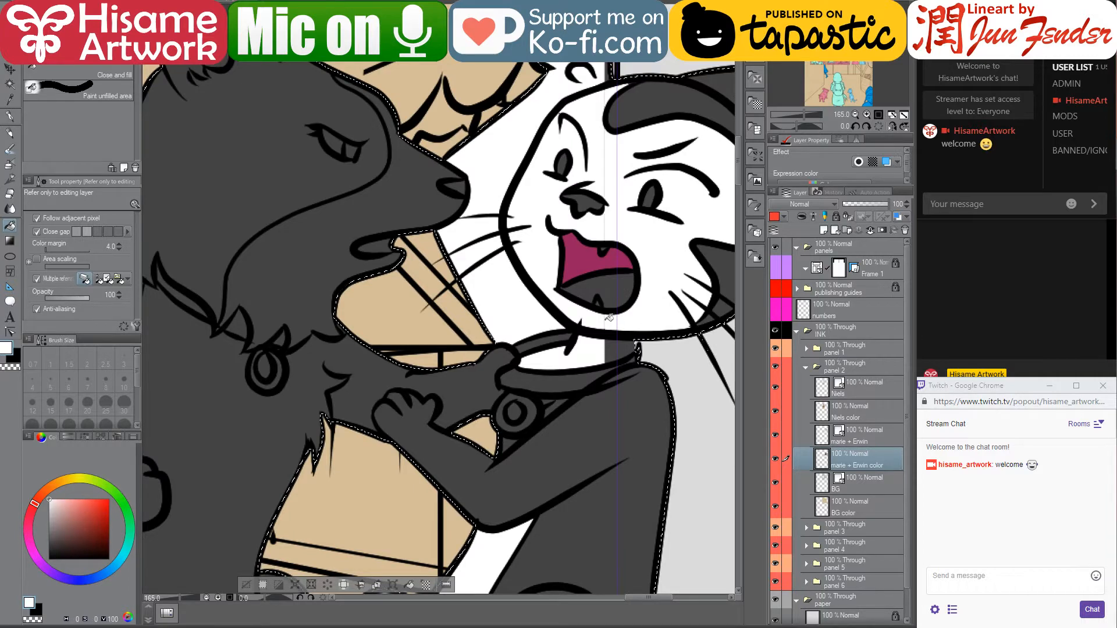
key(p)
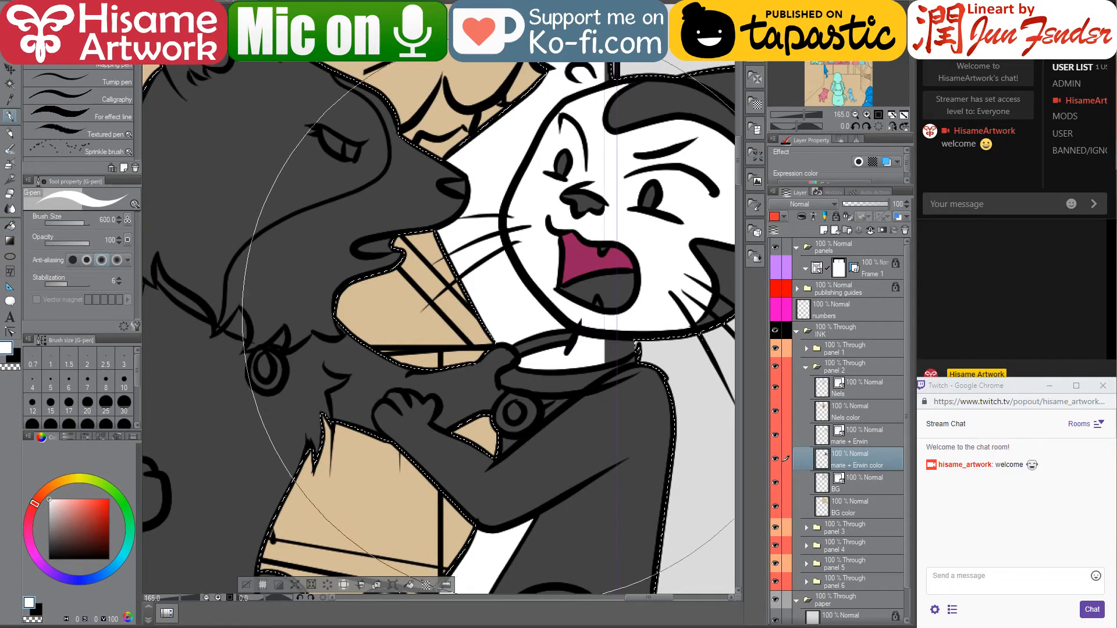
key(bracketleft)
key(bracketleft)
key(bracketleft)
key(bracketleft)
key(bracketleft)
key(bracketleft)
key(bracketleft)
key(bracketleft)
key(bracketleft)
key(bracketleft)
key(bracketleft)
key(bracketleft)
key(bracketleft)
key(bracketleft)
key(bracketleft)
key(bracketleft)
key(bracketleft)
key(bracketleft)
key(bracketleft)
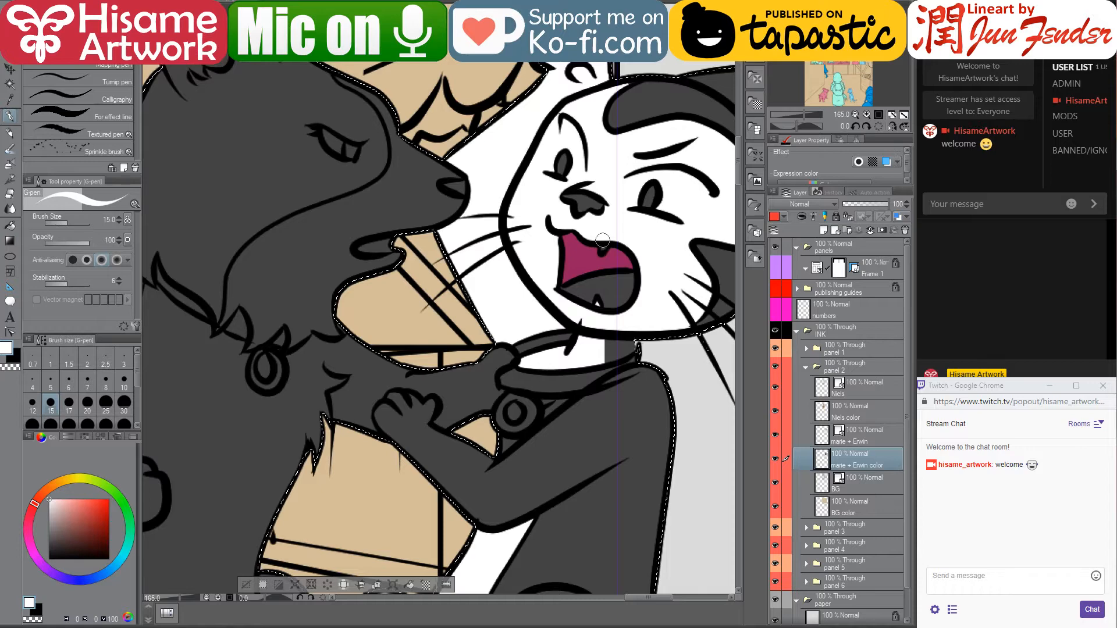
key(bracketleft)
key(bracketleft)
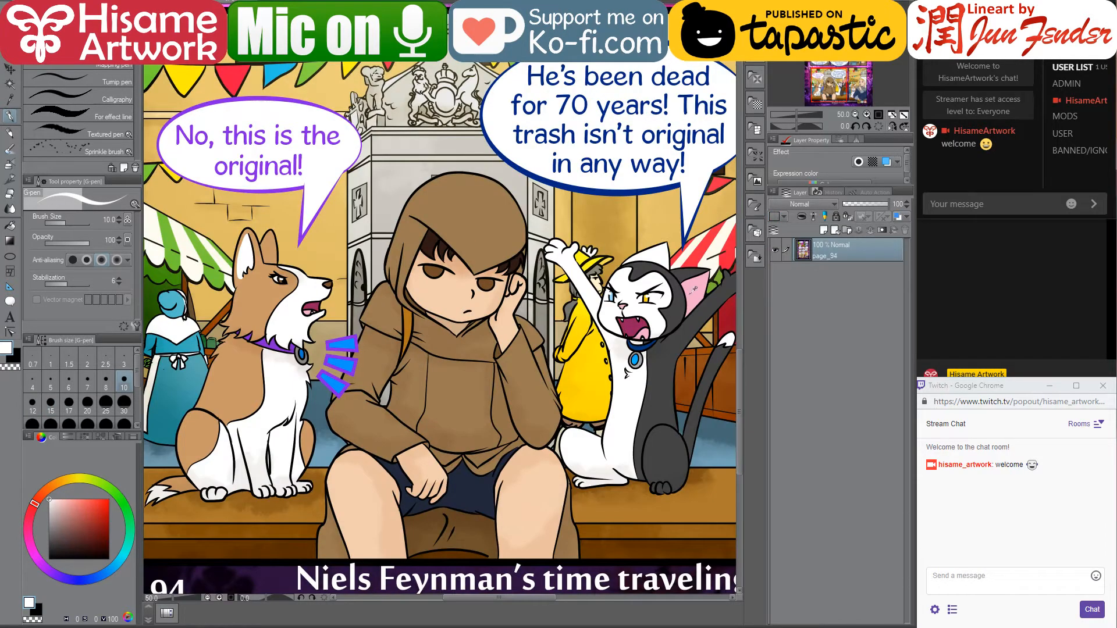
Fill the cat's tongue and nose with the light pink of its ear on page 94, and the small area beneath its collar with white
alt+click(692, 291)
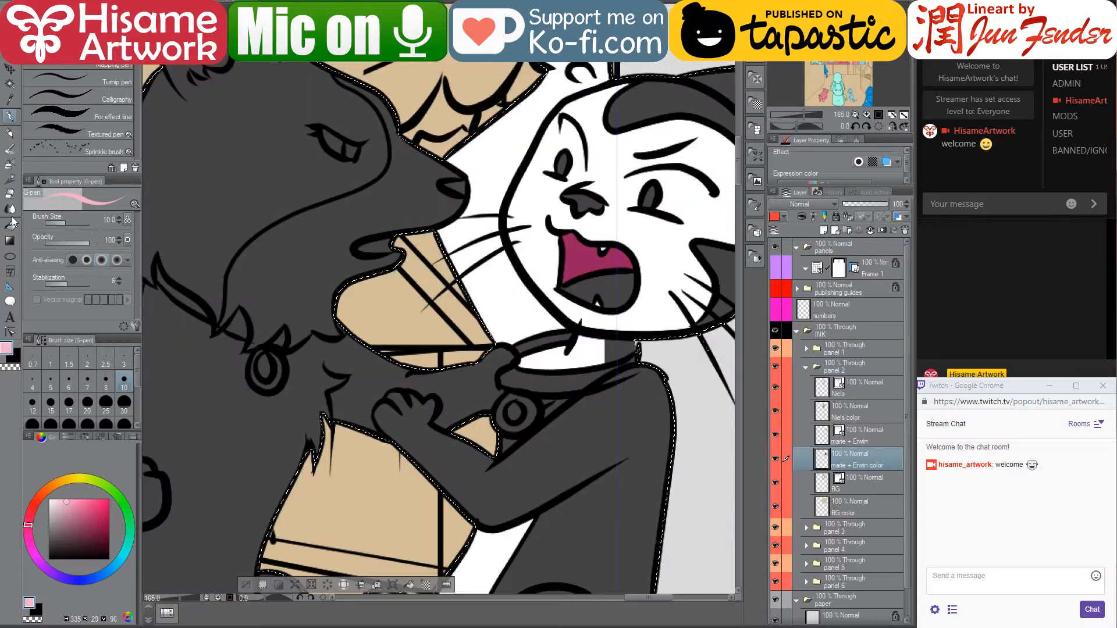
key(g)
click(615, 289)
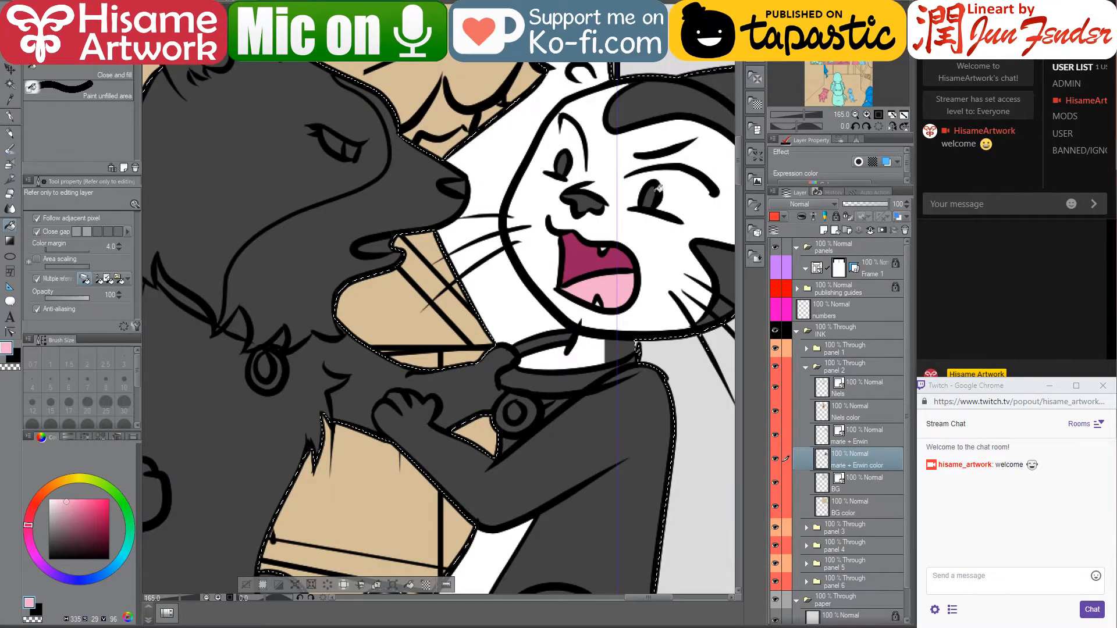
click(588, 200)
drag(636, 367, 629, 365)
alt+click(498, 531)
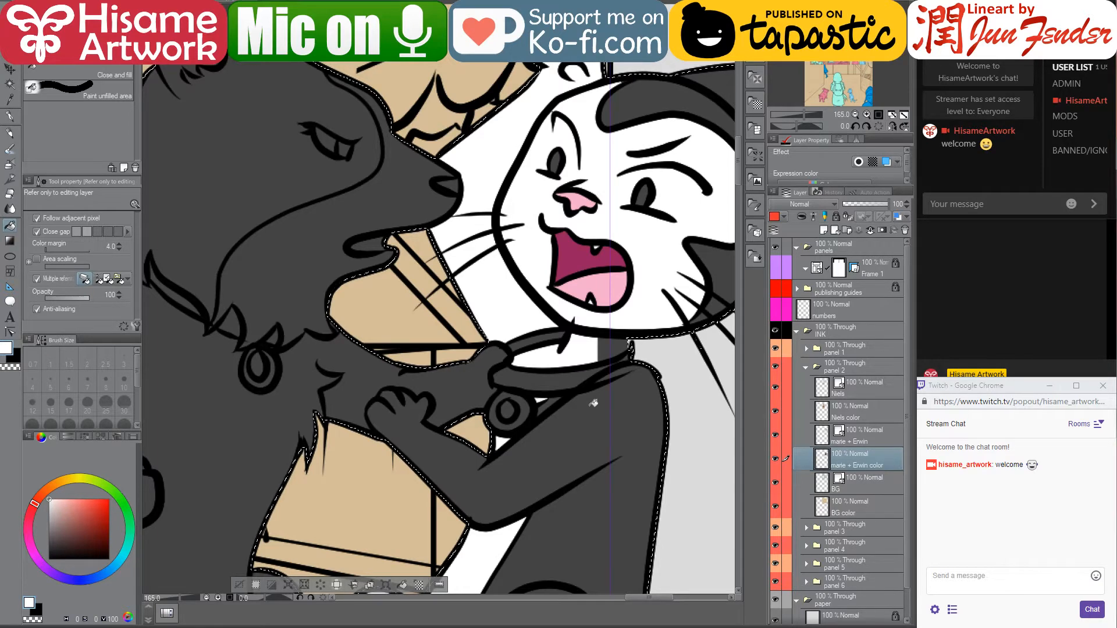
click(544, 407)
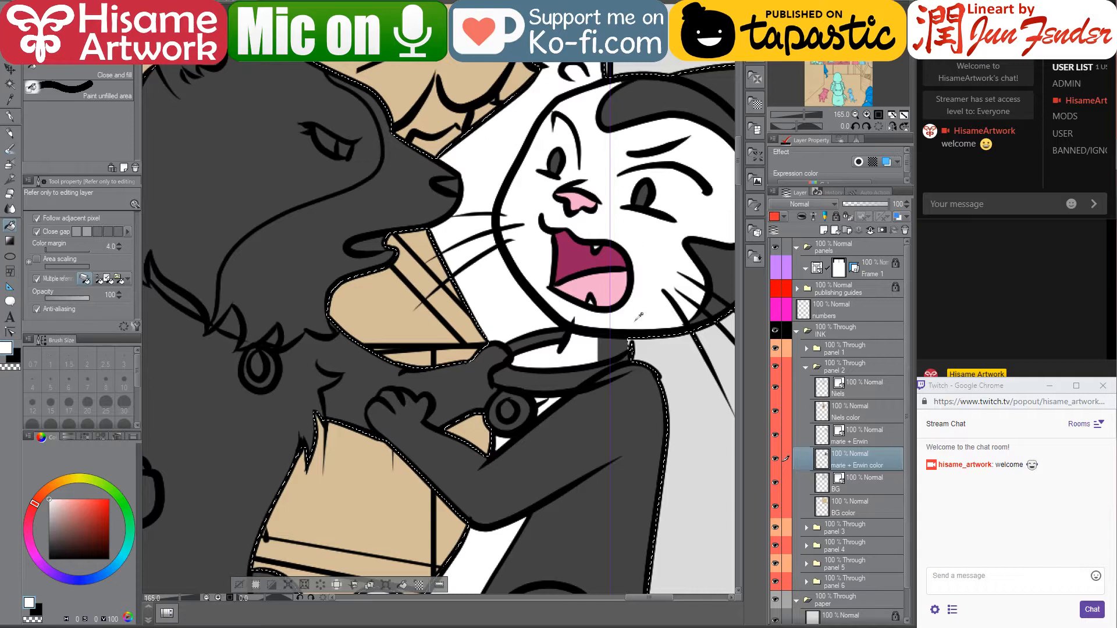
Hide the Niels and Niels color layers and fill the corgi's head, back, haunch and tail with its tan from page 94
scroll(639, 316, down, 4)
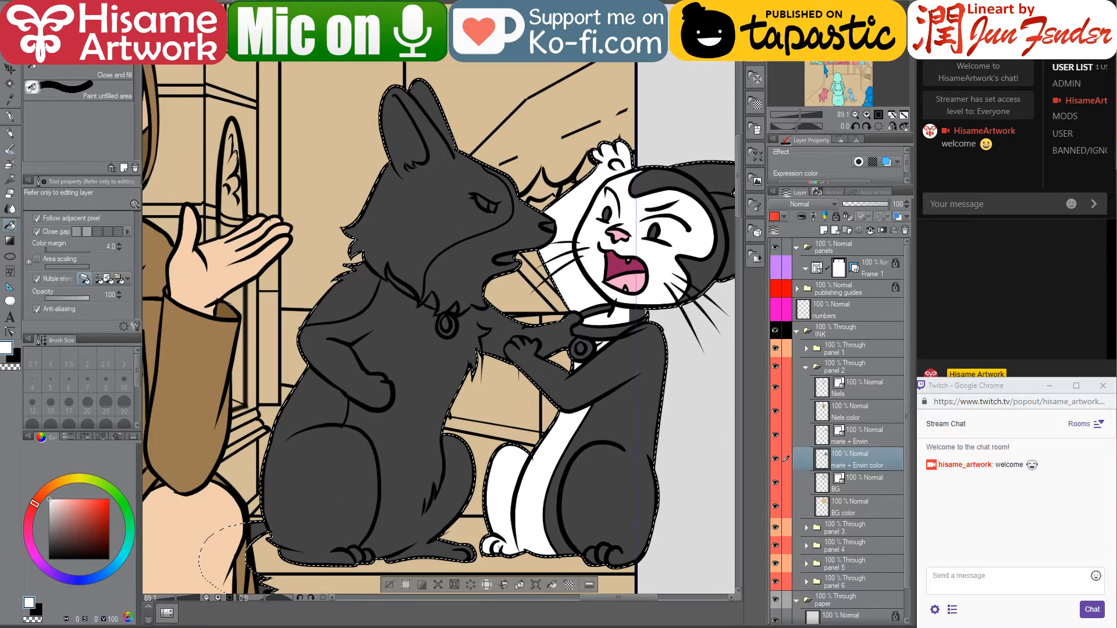
drag(419, 388, 515, 322)
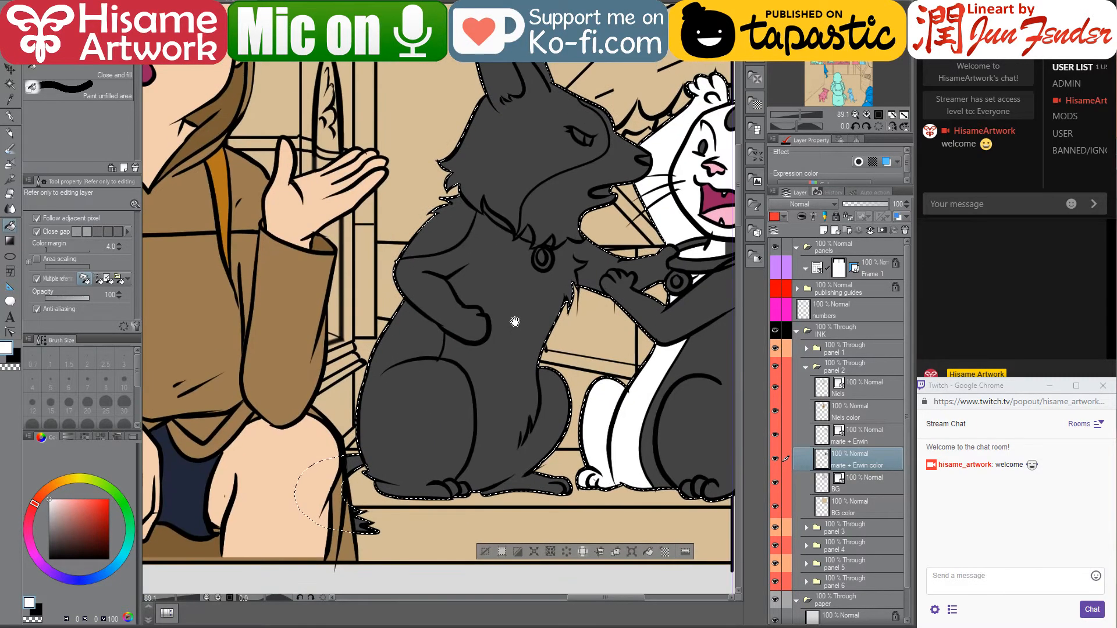
click(776, 387)
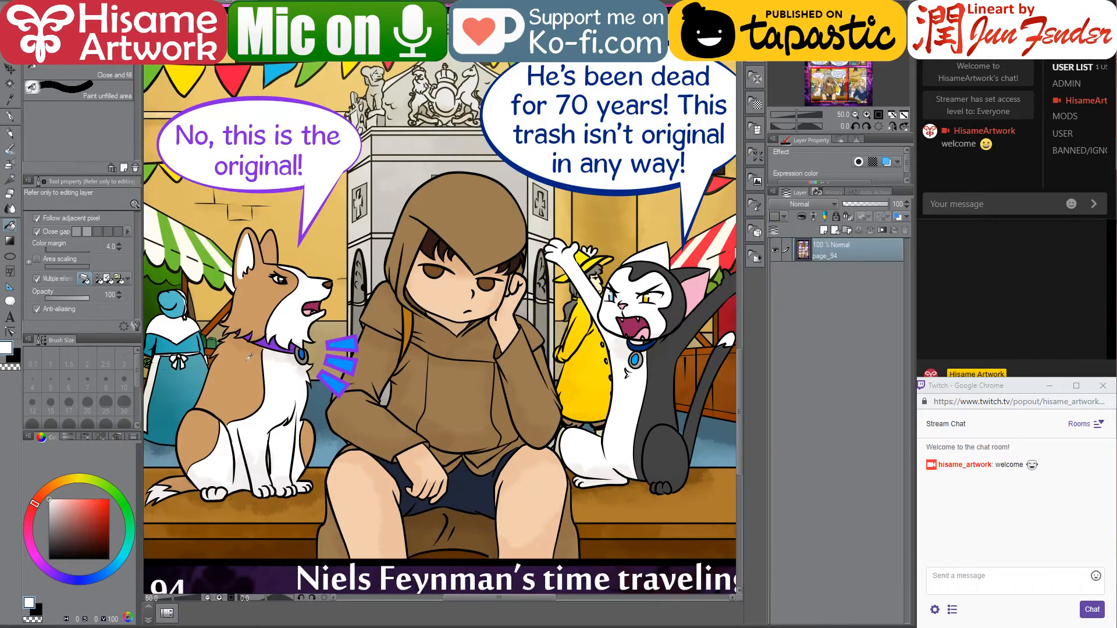
click(208, 391)
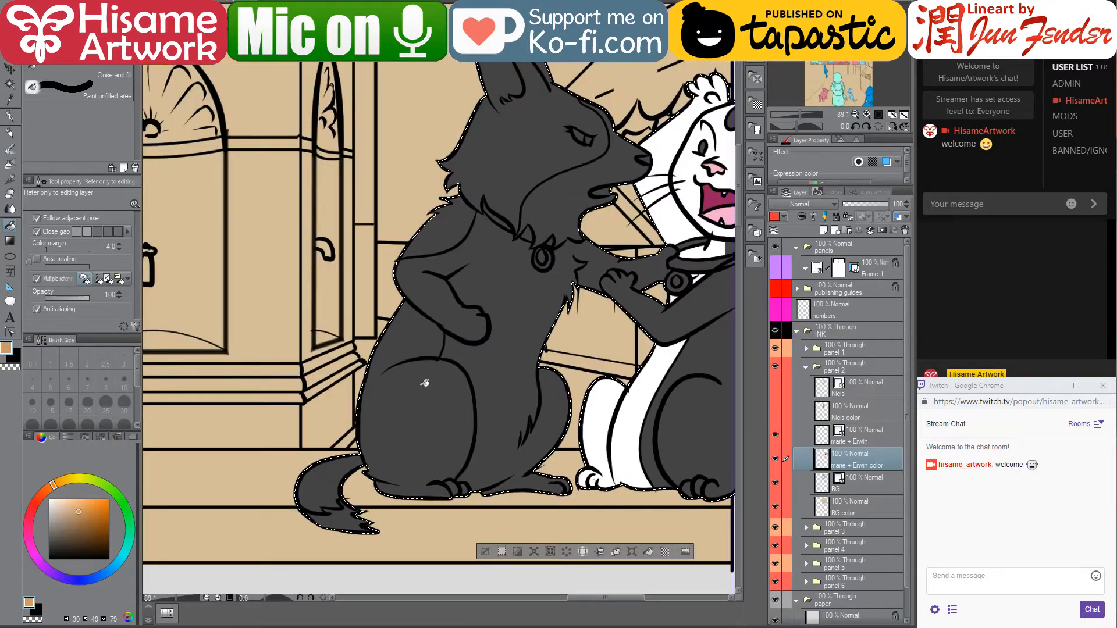
click(412, 379)
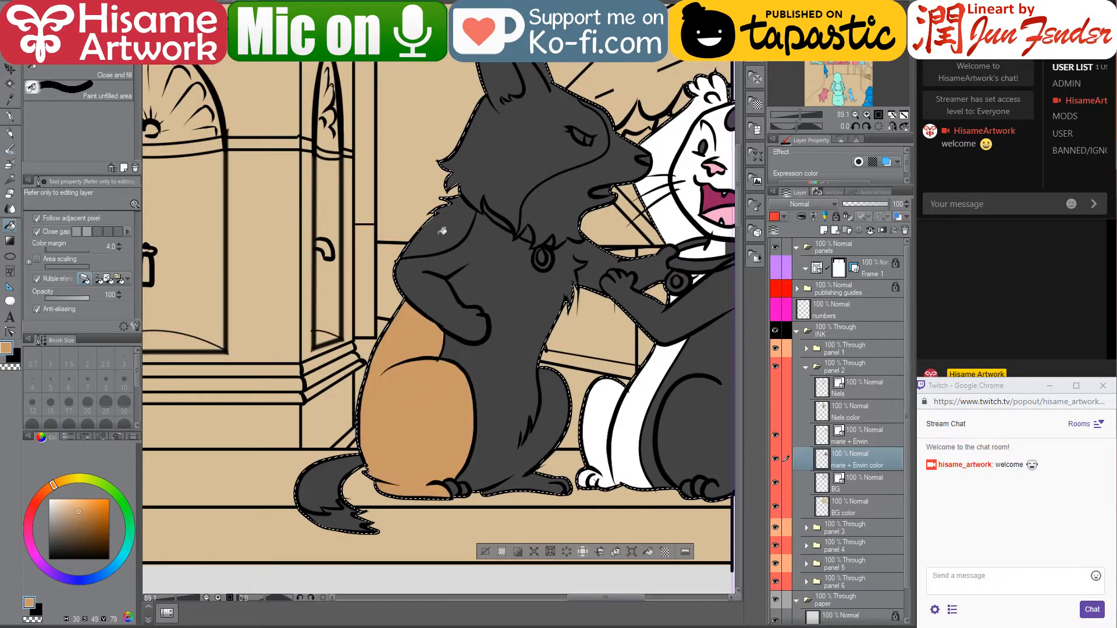
click(535, 155)
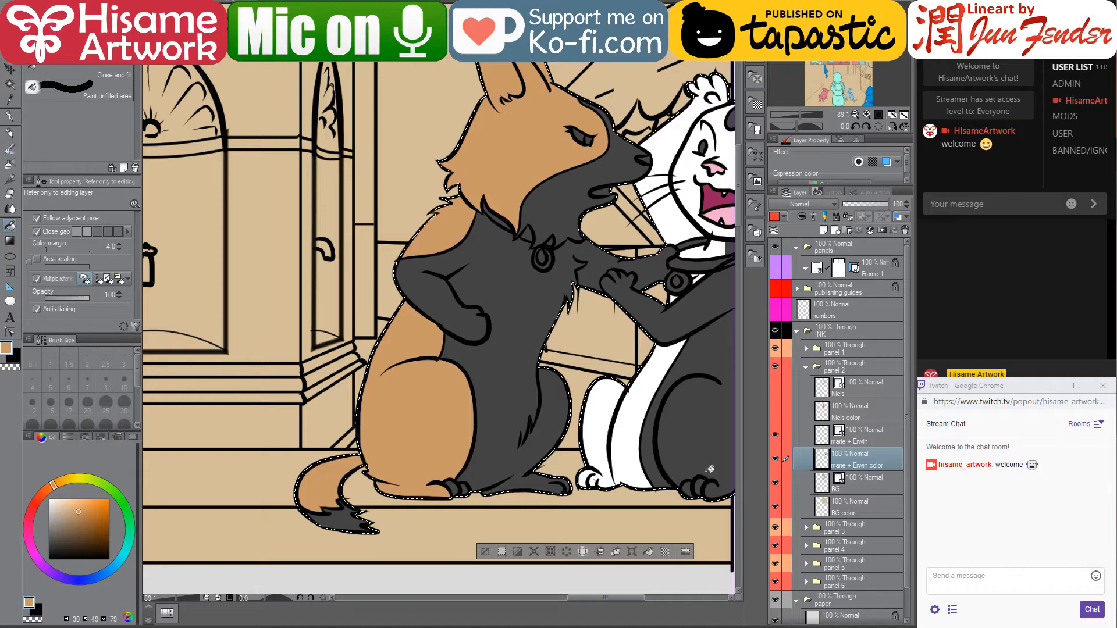
Fill the corgi's chest, arms, belly, front paw, tail tip, muzzle and eye white with the white of the cat's fur
alt+click(639, 429)
click(514, 443)
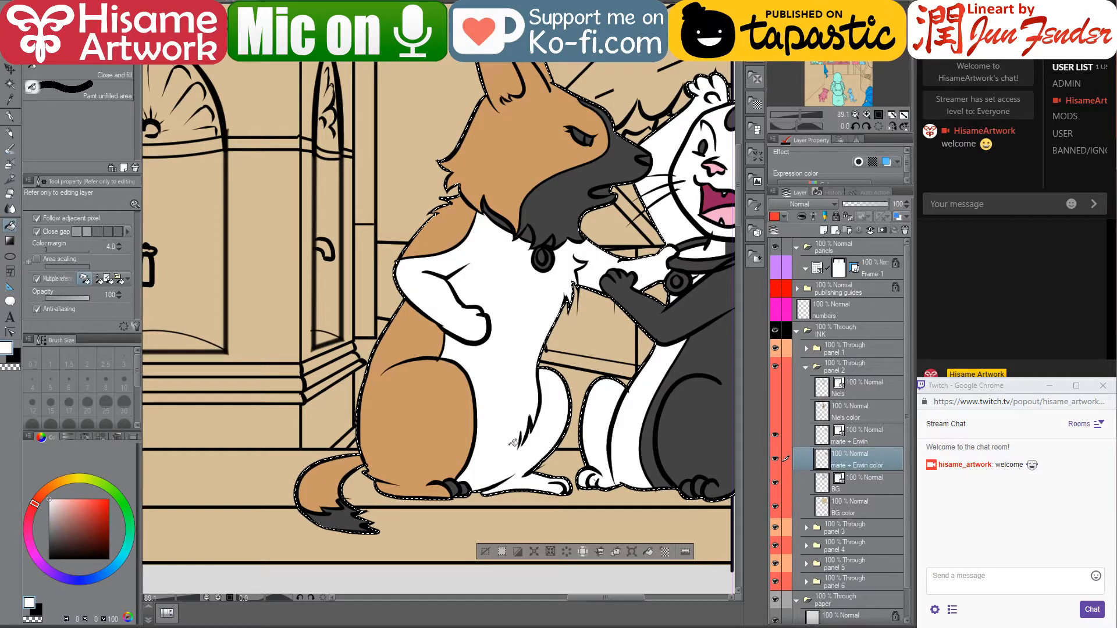
click(344, 524)
drag(467, 382, 449, 385)
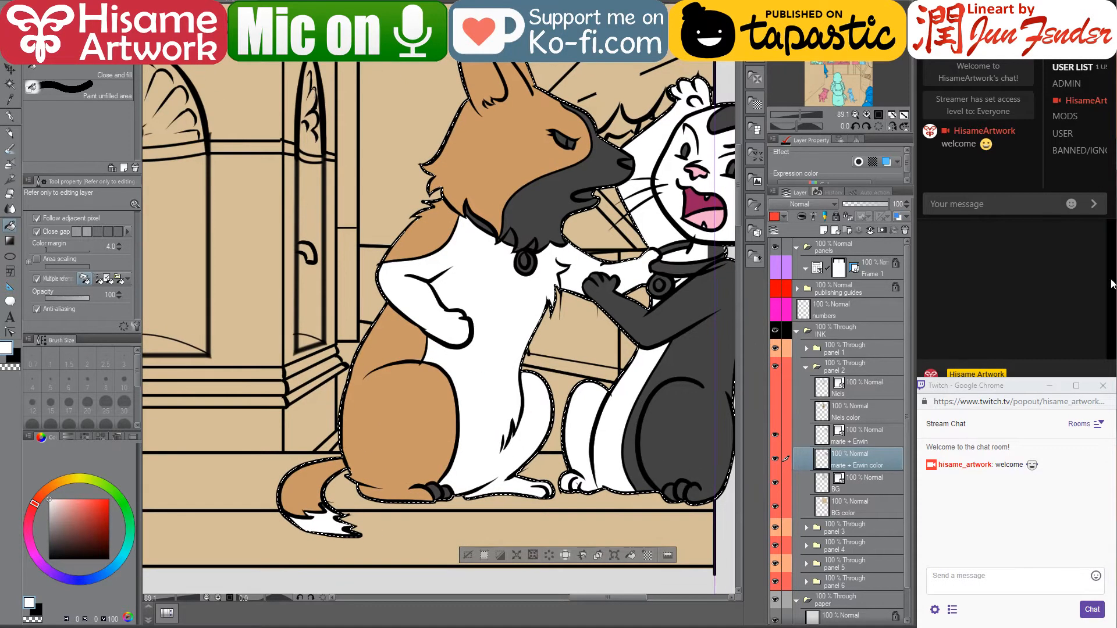
click(950, 289)
click(567, 240)
click(549, 203)
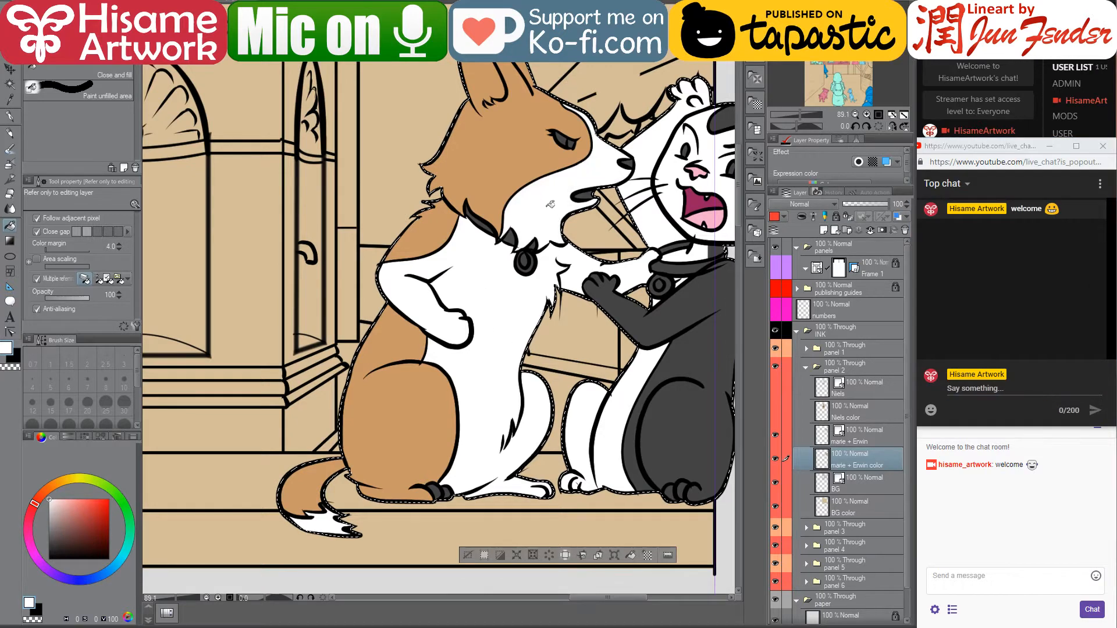
click(560, 139)
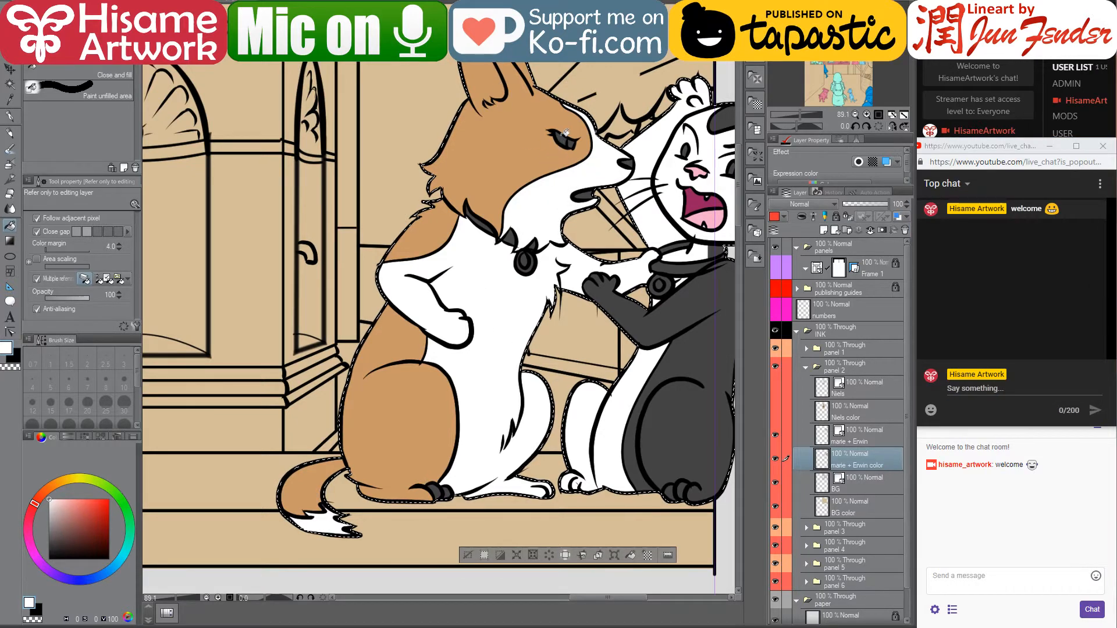
Try filling the toes of the corgi's near hind paw with the tan of its haunch
alt+click(447, 487)
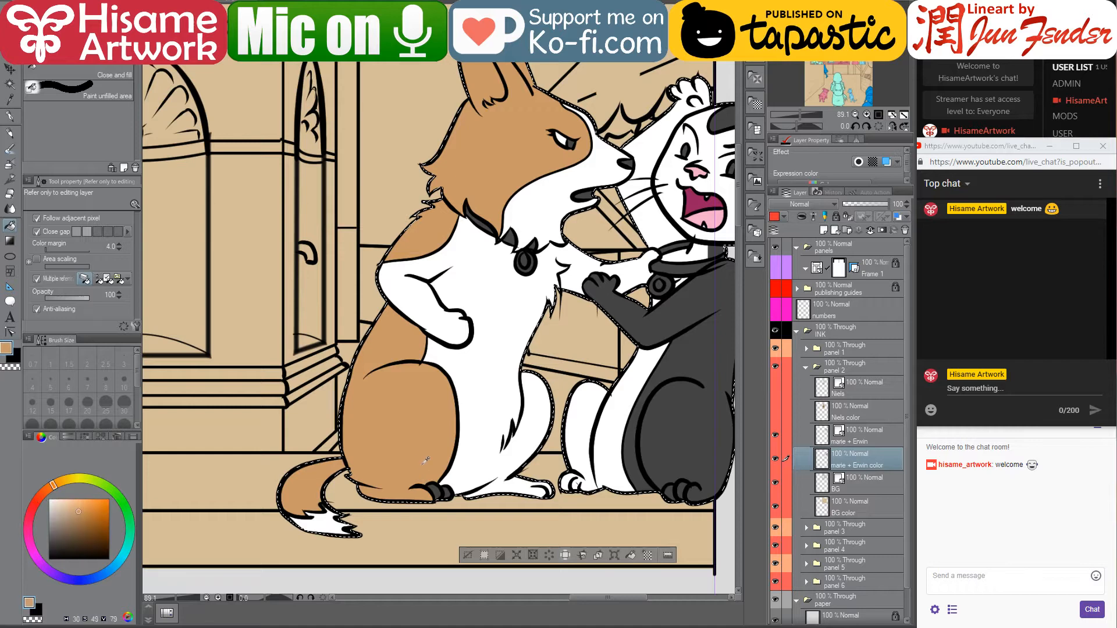
click(441, 487)
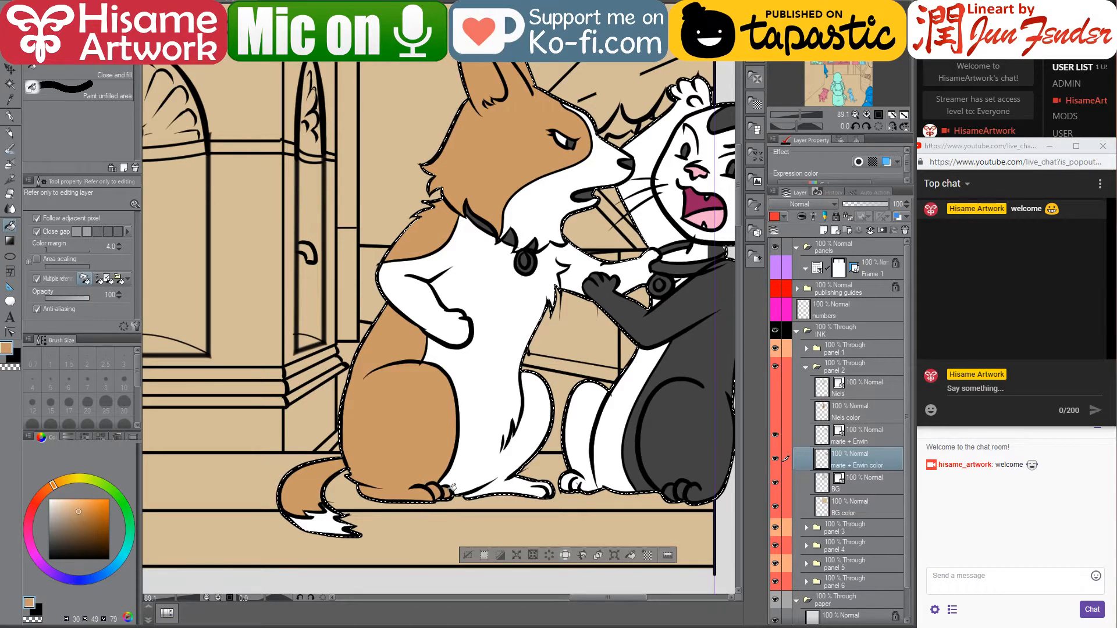
Paint the corgi's near hind paw and the front and lower edges of its haunch white with the G-pen at size 70
alt+click(428, 487)
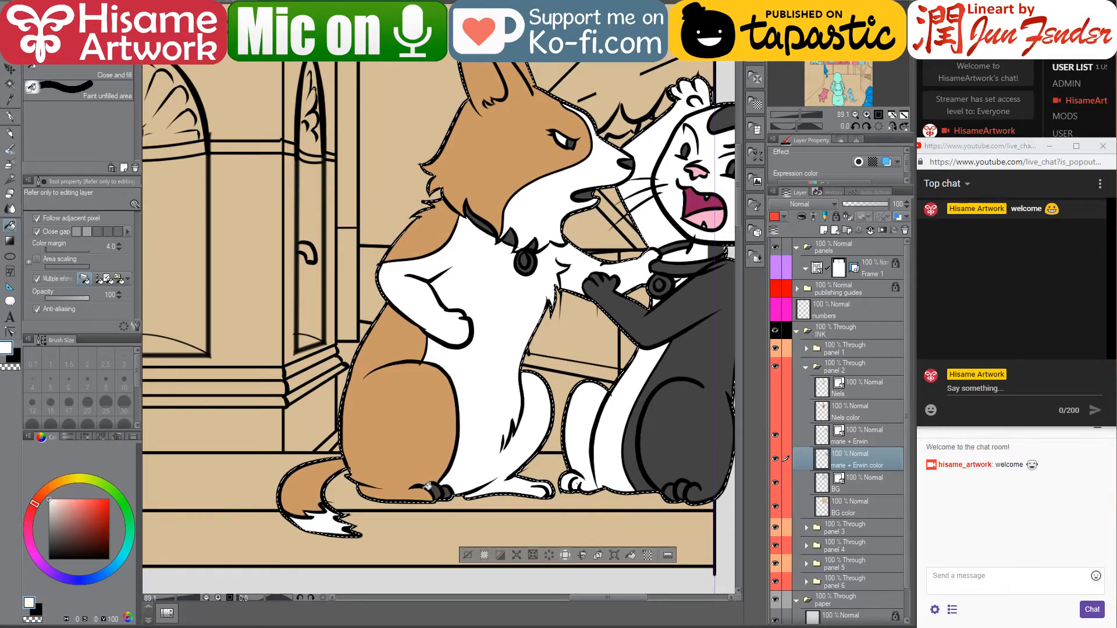
scroll(428, 492, up, 2)
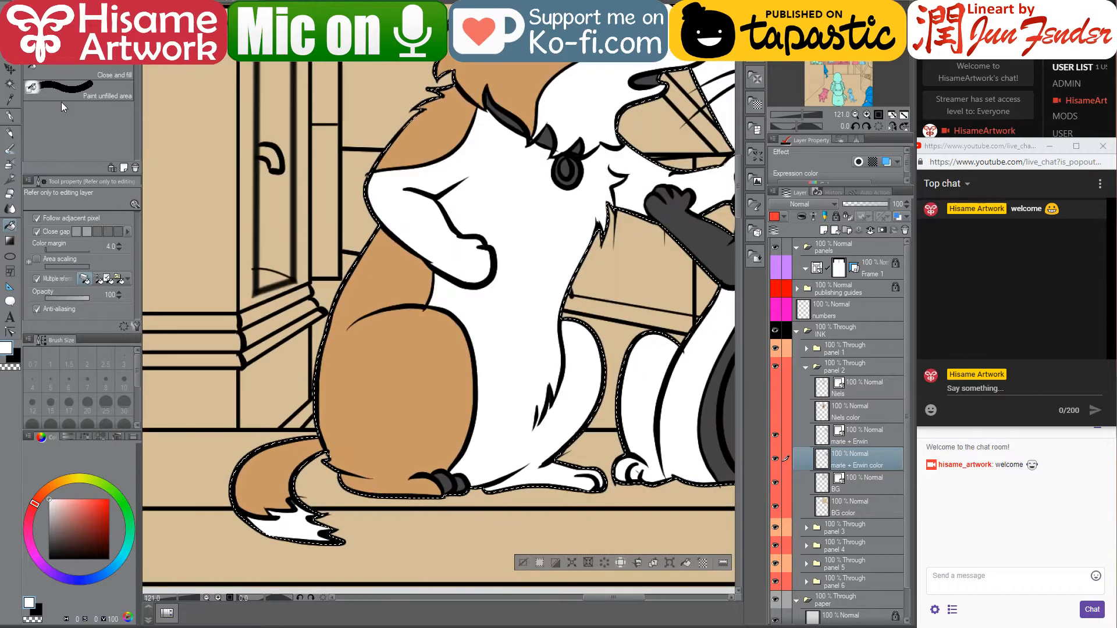
click(9, 116)
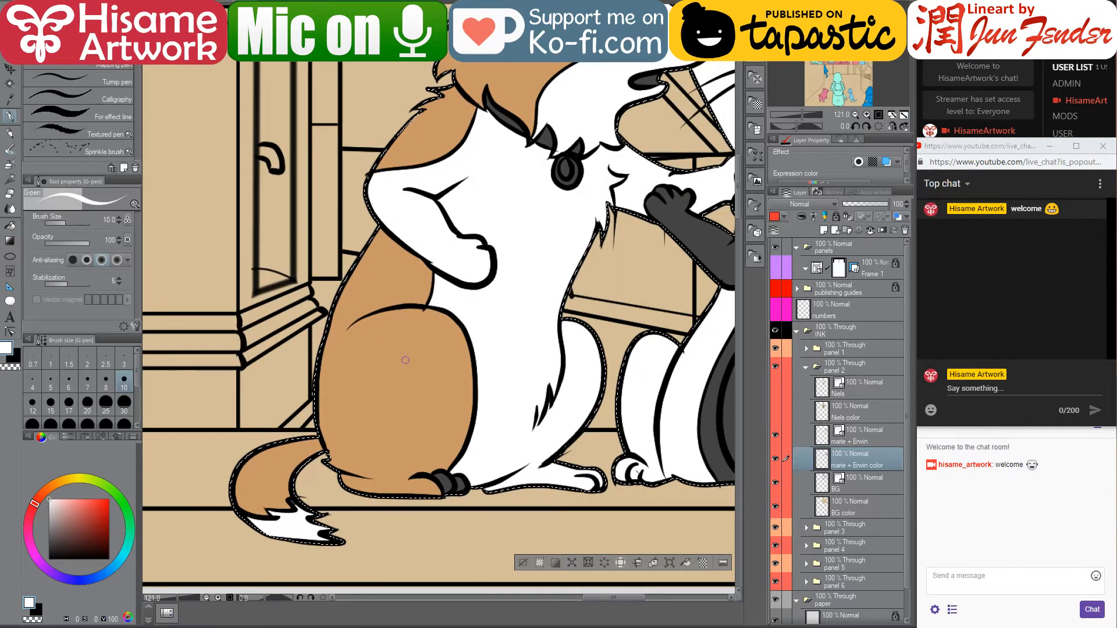
key(bracketright)
key(bracketright)
key(bracketright)
key(bracketright)
key(bracketright)
key(bracketright)
key(bracketright)
key(bracketright)
key(bracketright)
key(bracketright)
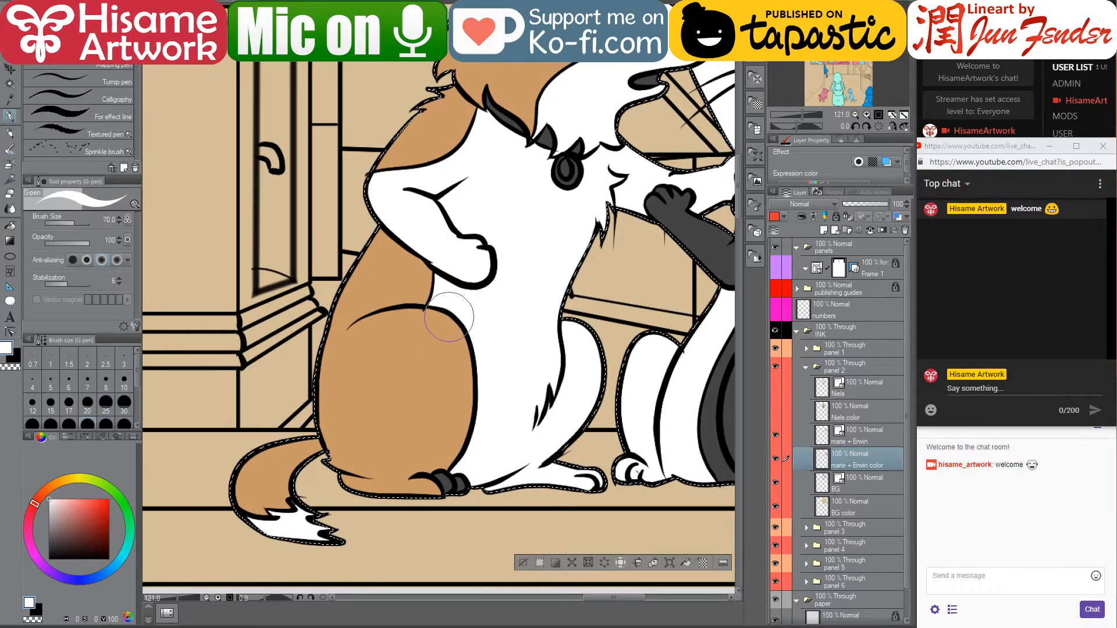
mouse_move(447, 315)
mouse_down()
mouse_move(464, 332)
mouse_move(476, 391)
mouse_move(468, 440)
mouse_move(445, 475)
mouse_up()
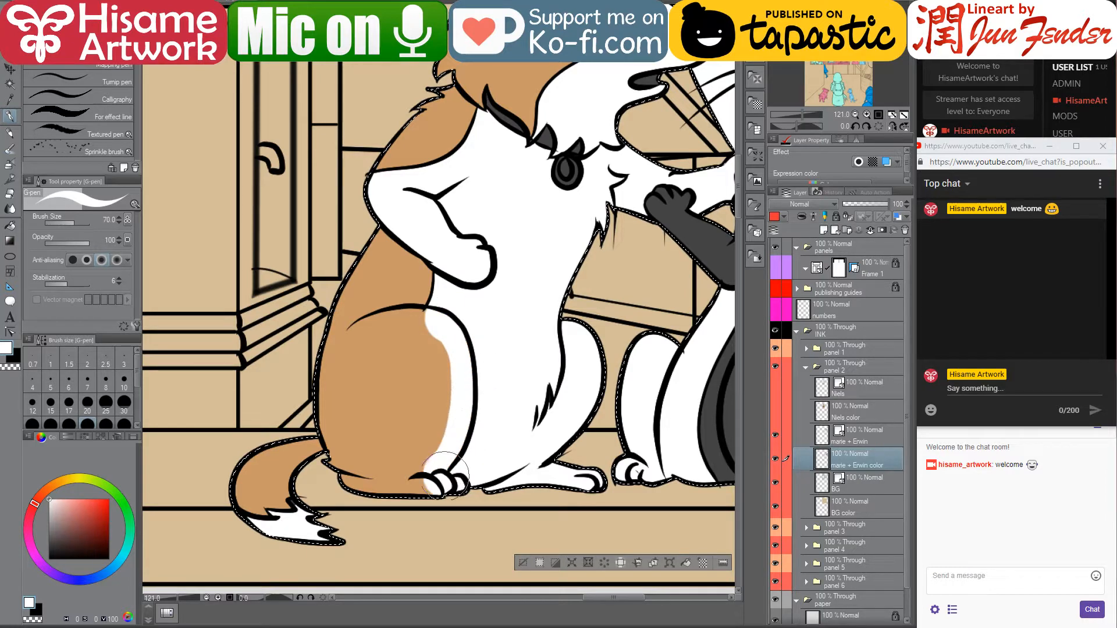
mouse_move(329, 476)
mouse_down()
mouse_move(396, 479)
mouse_move(434, 462)
mouse_move(464, 425)
mouse_move(473, 384)
mouse_move(450, 320)
mouse_up()
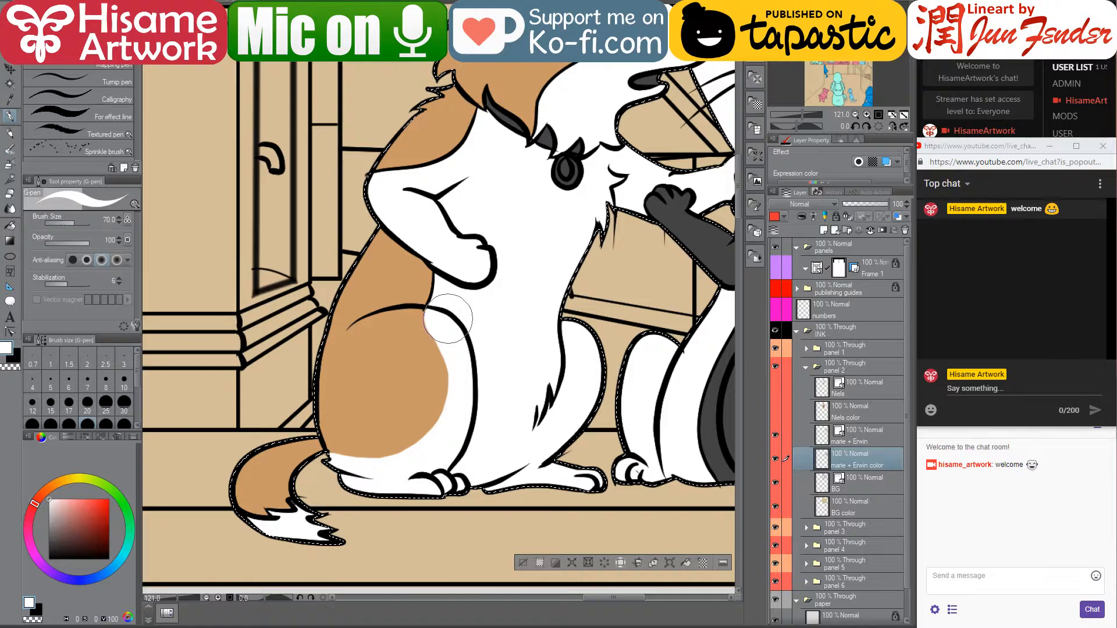
Sample the purple of the corgi's collar on page 94 and fill the collar's three visible parts in panel 2 with it
drag(519, 312, 453, 373)
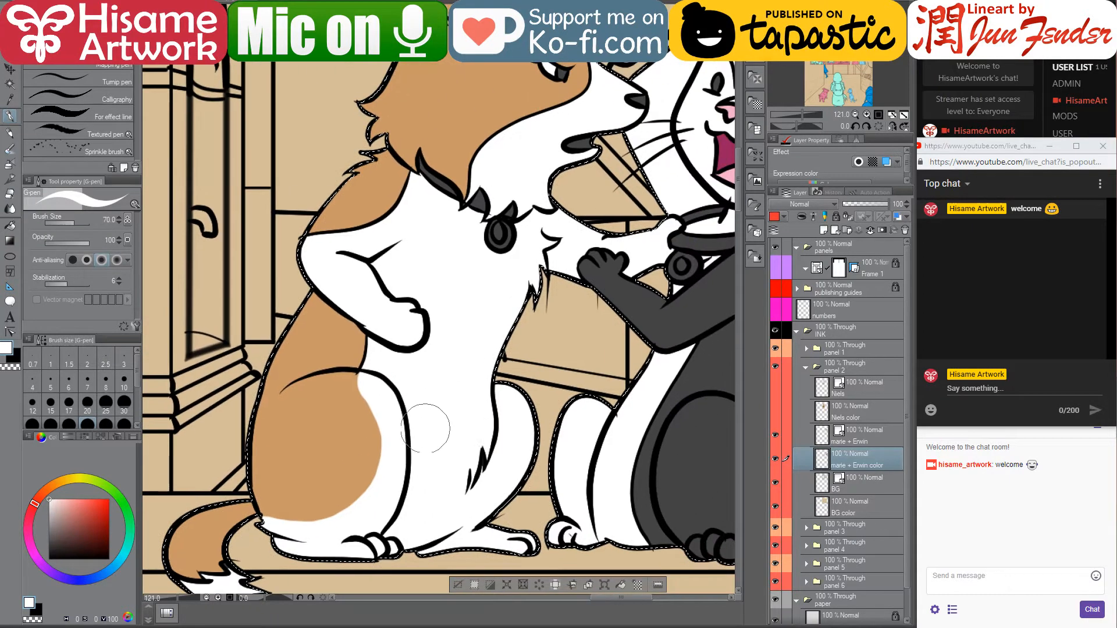
scroll(384, 462, down, 3)
scroll(483, 115, up, 3)
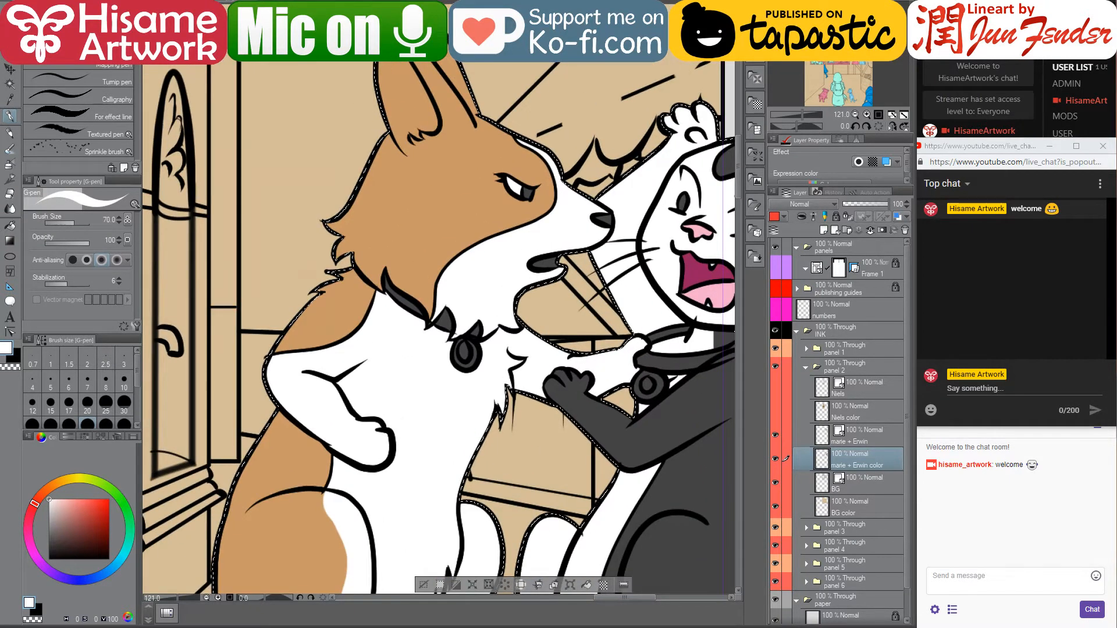
click(236, 2)
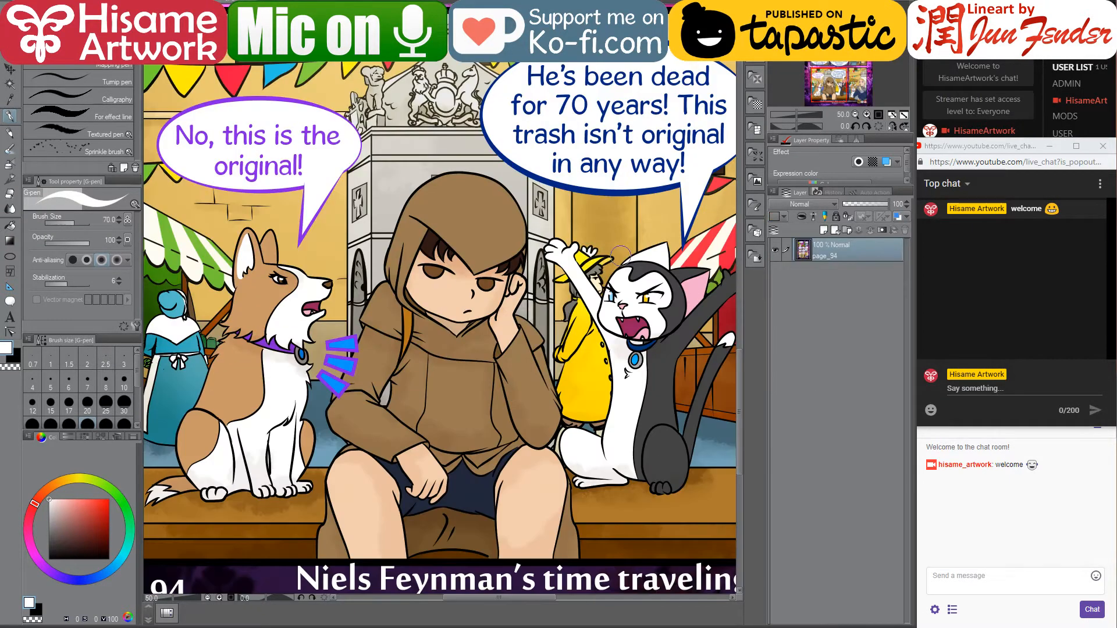
alt+click(278, 339)
click(180, 3)
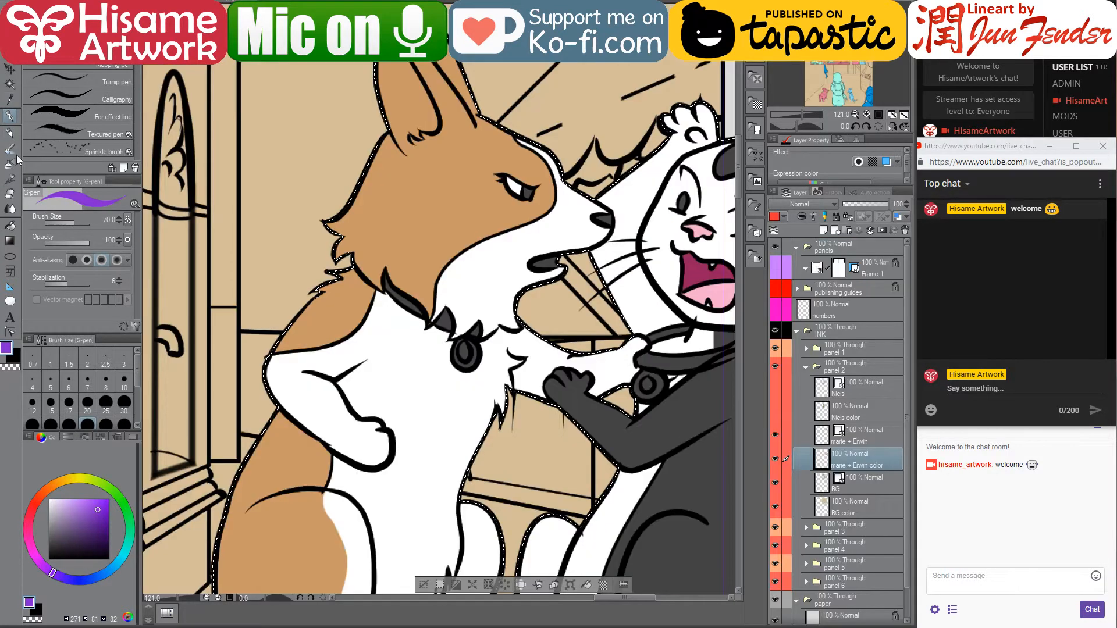
click(10, 225)
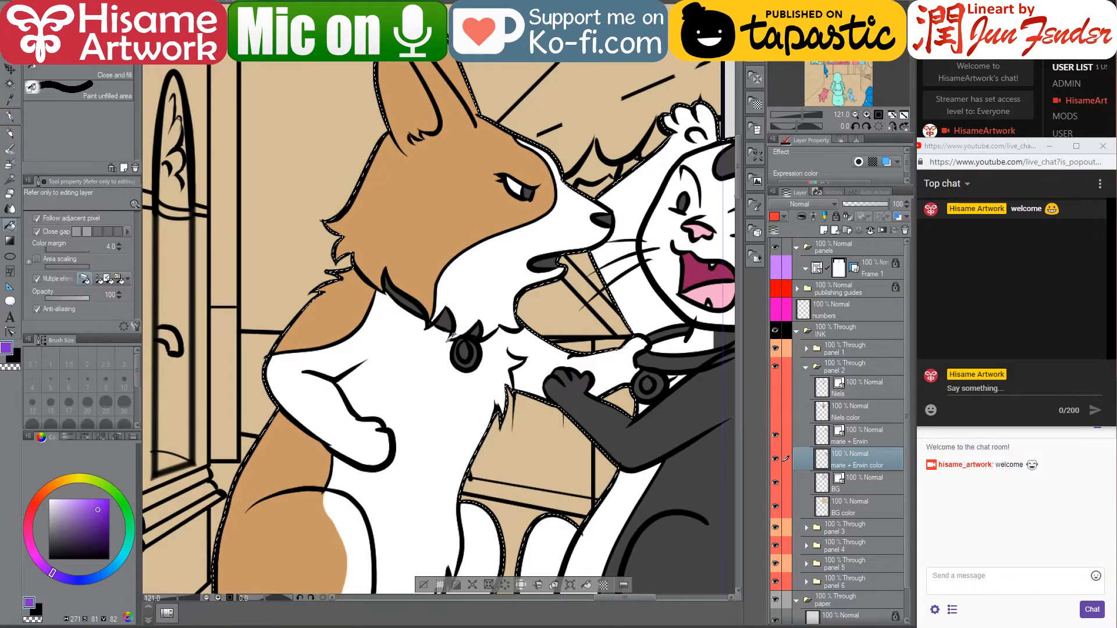
scroll(448, 343, up, 1)
click(443, 313)
click(401, 290)
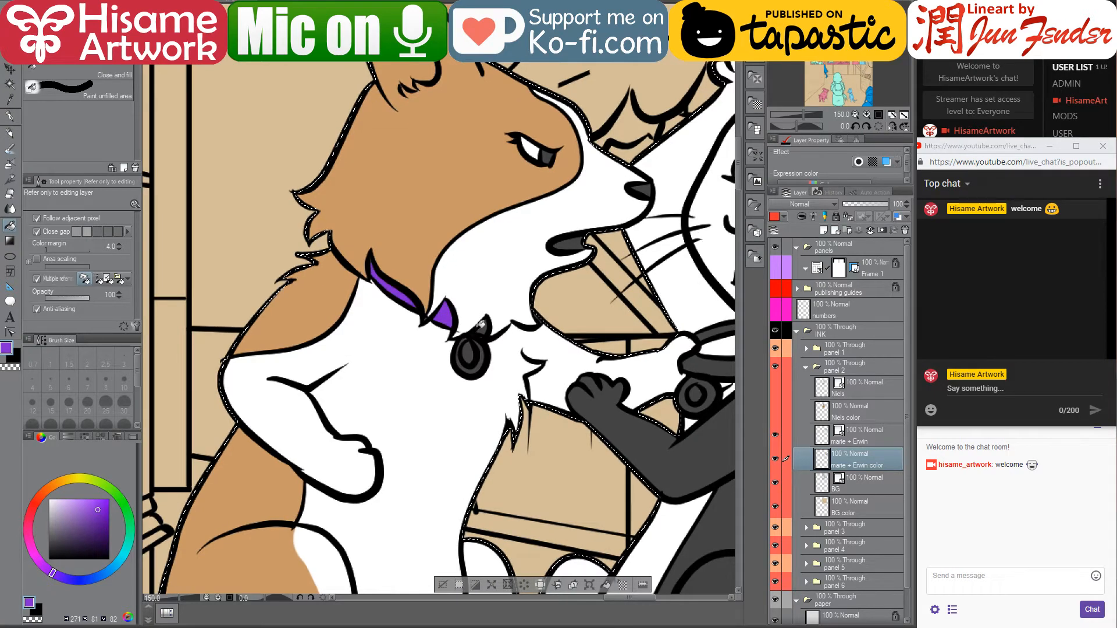
click(483, 327)
Fill the rim of the corgi's pendant with neutral grey and its gem with the bright blue of the effect marks on page 94
click(50, 525)
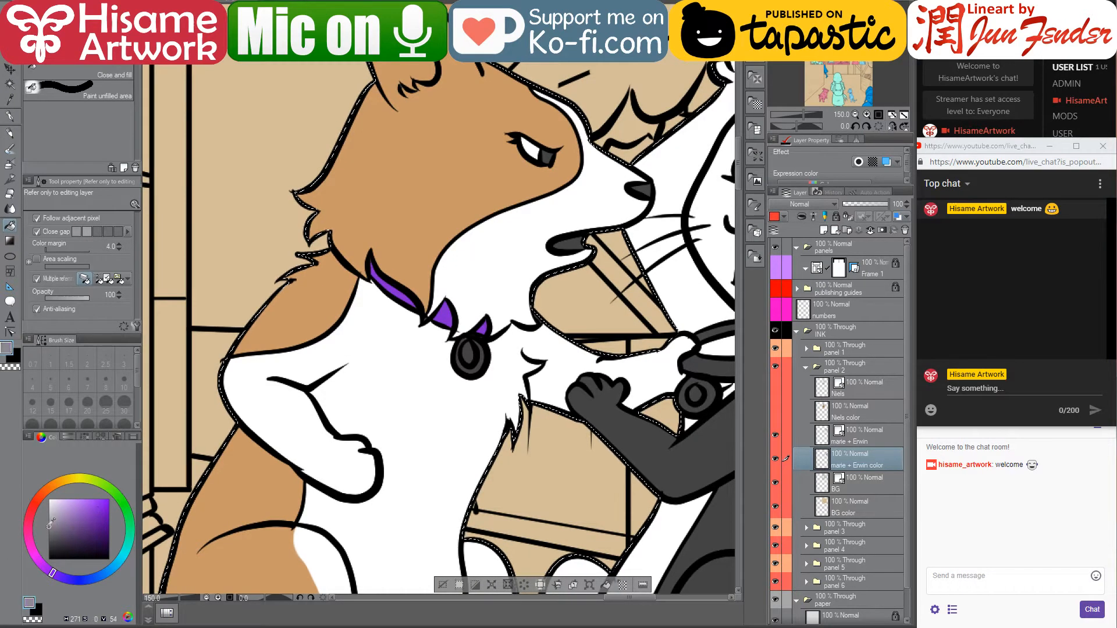
click(479, 366)
click(231, 2)
alt+click(350, 361)
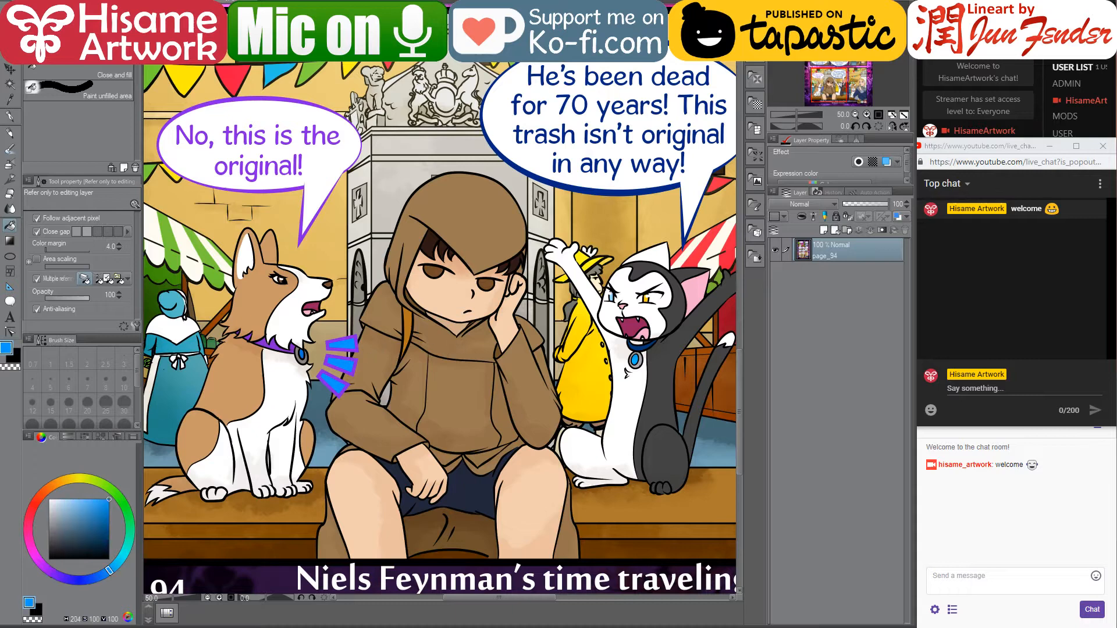
click(175, 1)
click(467, 353)
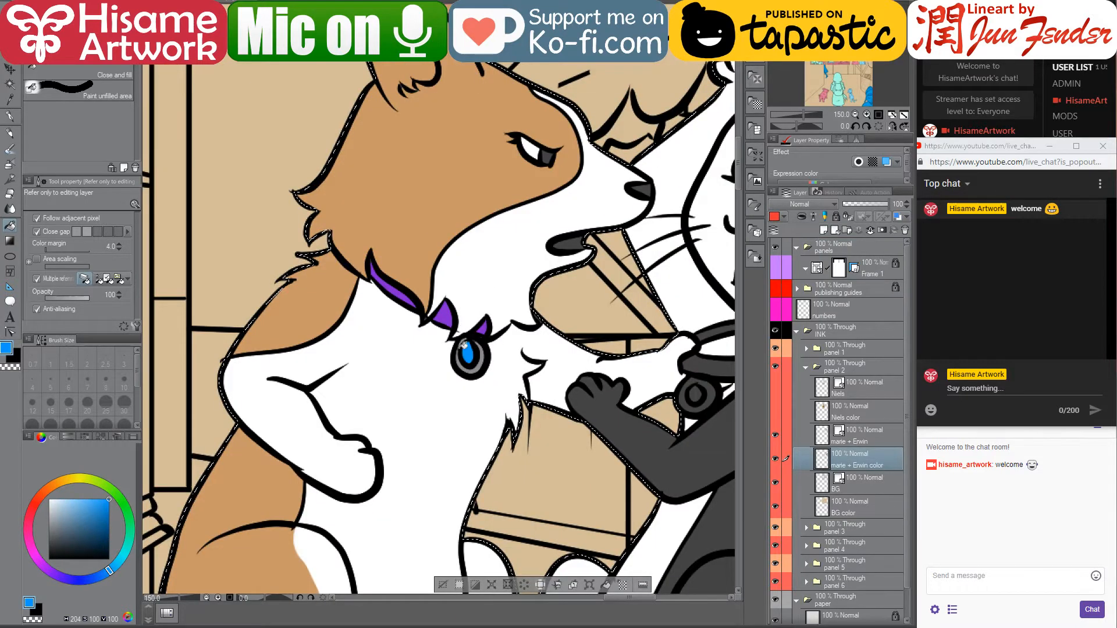
Fill the gem of the cat's pendant with the same blue and its rim with the grey of the corgi's pendant
scroll(259, 332, down, 1)
scroll(515, 382, up, 1)
click(573, 369)
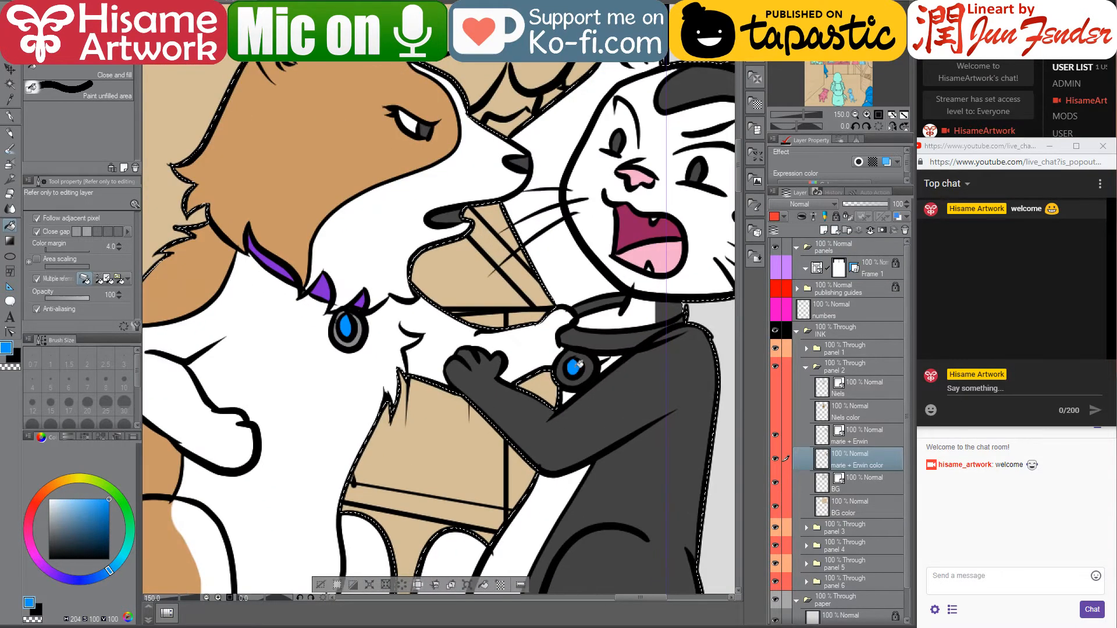
alt+click(361, 339)
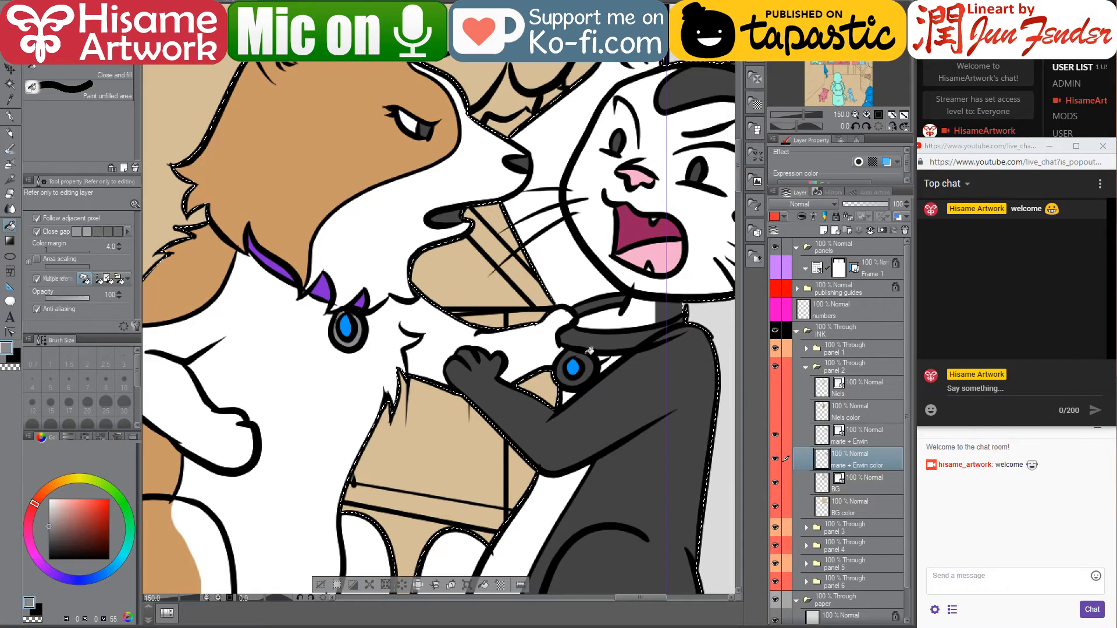
click(587, 361)
Fill the inside of the corgi's mouth with the dark pink sampled from the cat's mouth
drag(560, 259, 480, 368)
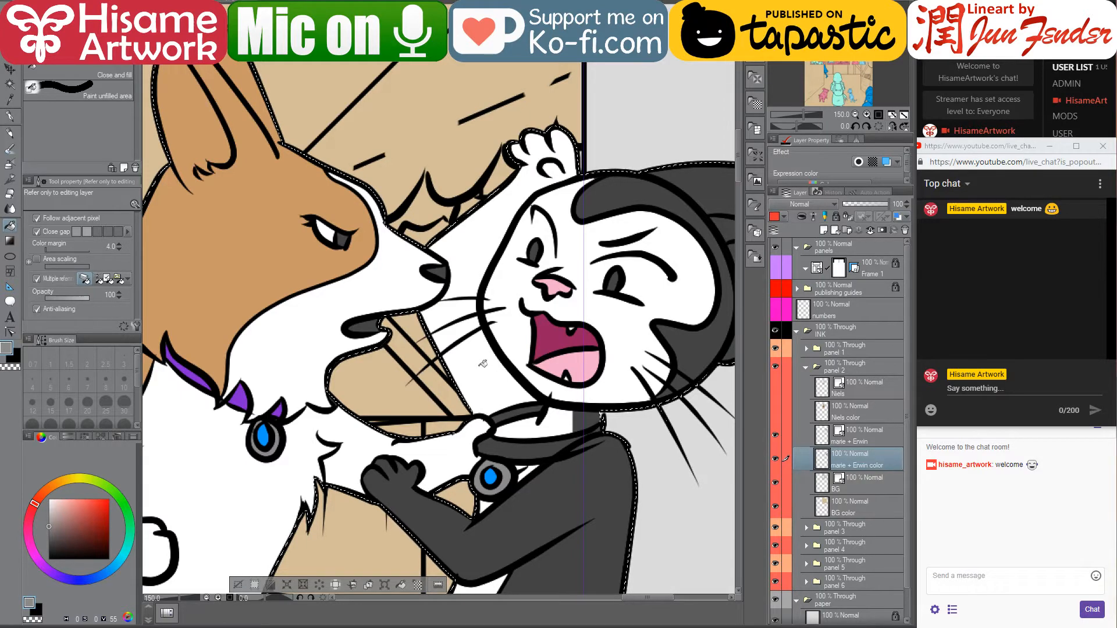
alt+click(557, 326)
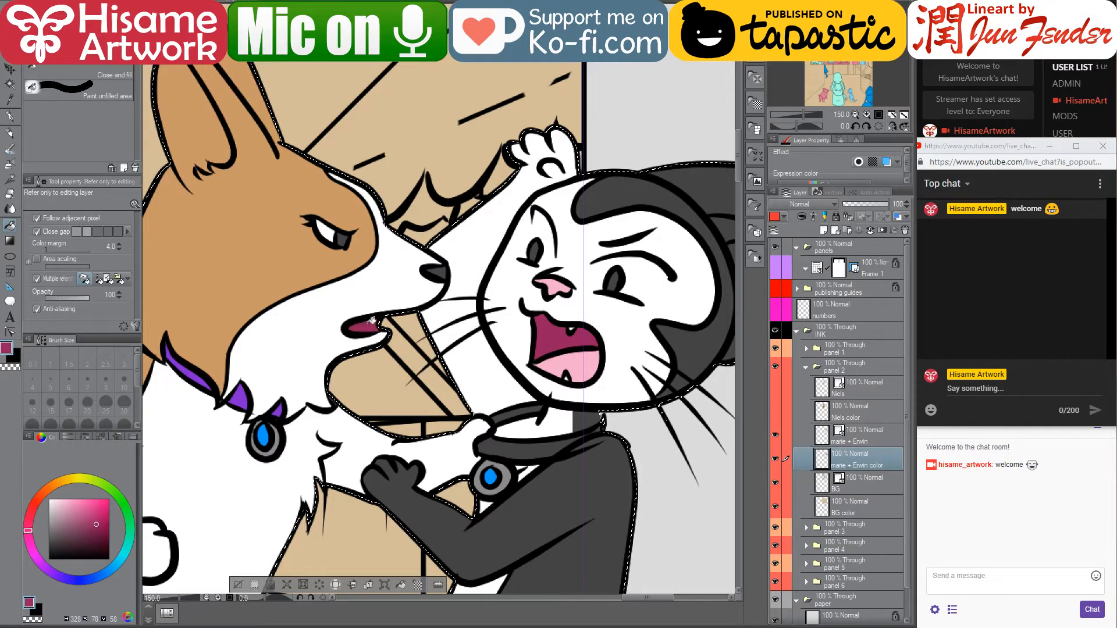
Sample the brown of the hooded character's eye on page 94 and fill the corgi's nose and iris with it
click(230, 1)
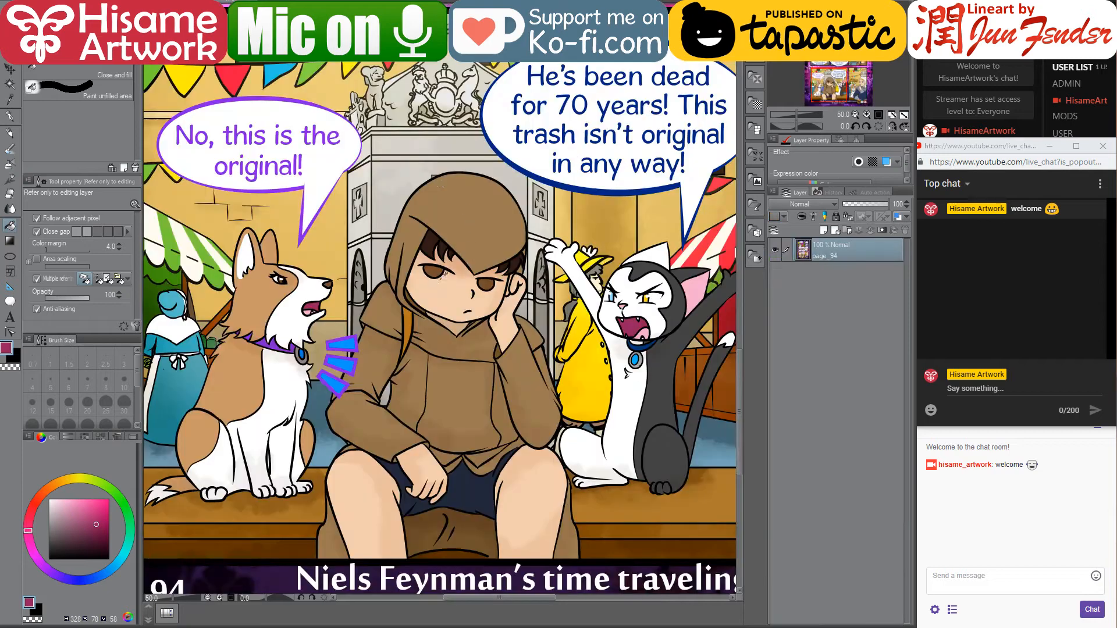
alt+click(437, 267)
click(175, 2)
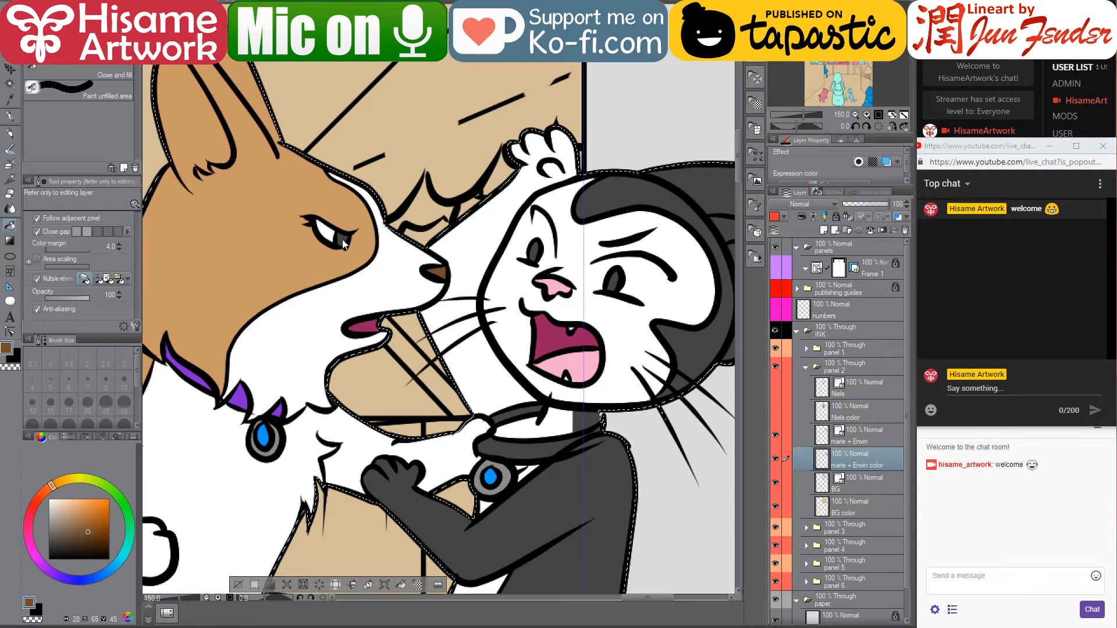
Fill the cat's far ear with white and the inside of its near ear with the pink of its tongue
scroll(573, 351, down, 2)
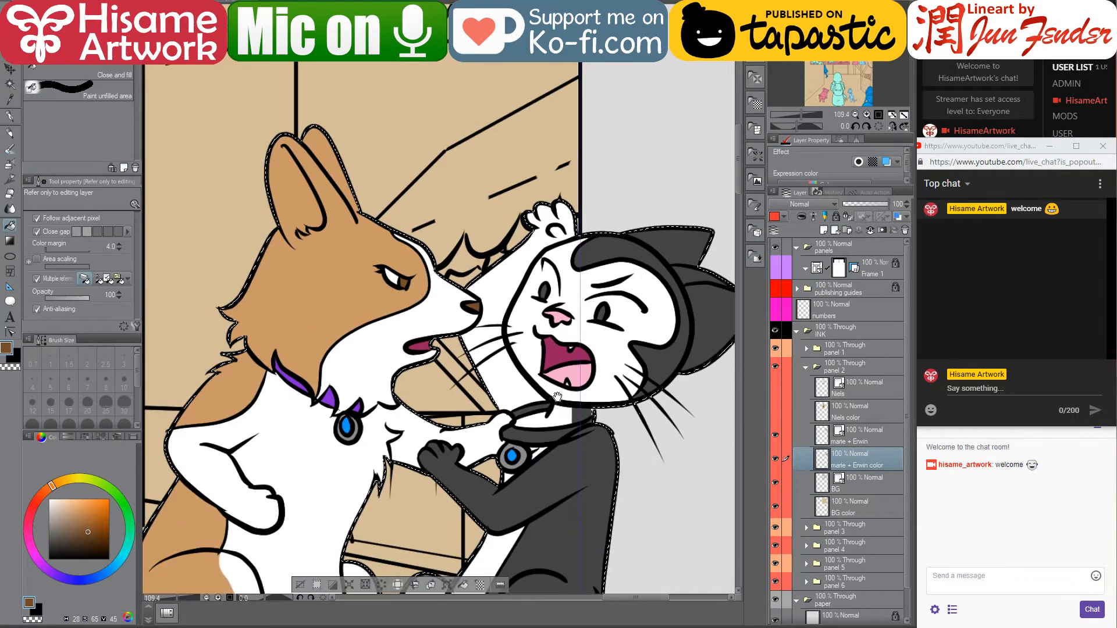
drag(557, 397, 541, 319)
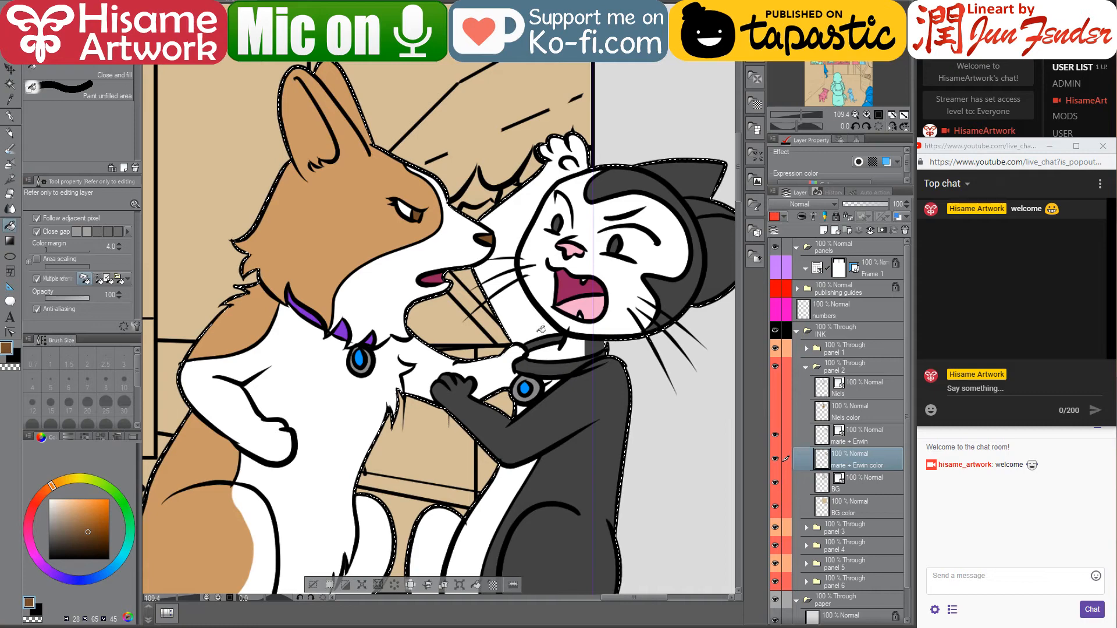
alt+click(686, 234)
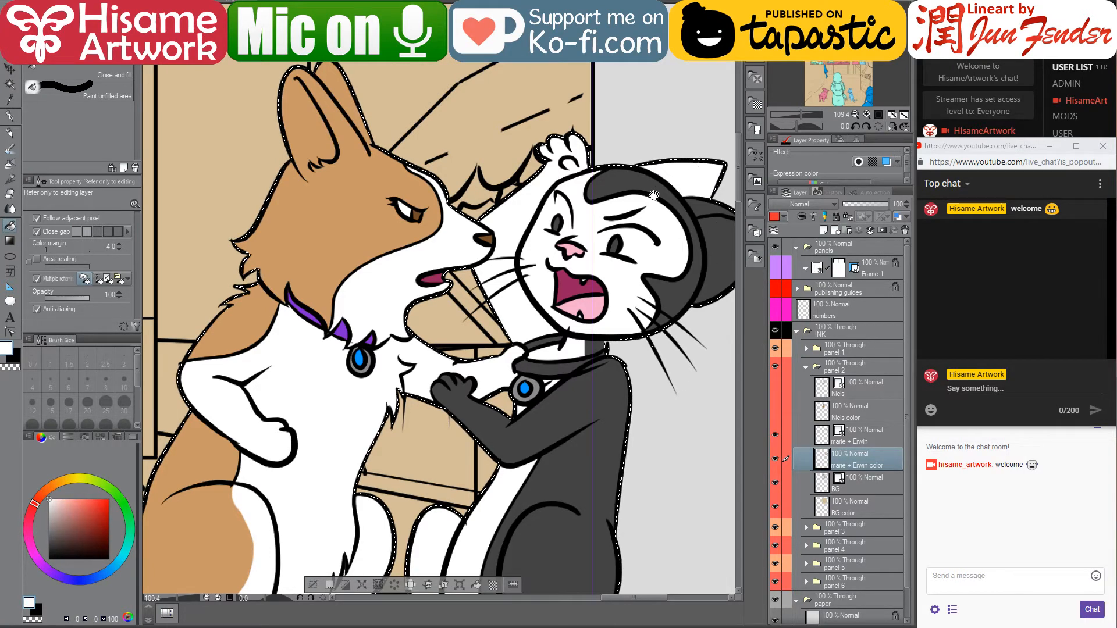
drag(653, 196, 585, 211)
alt+click(532, 316)
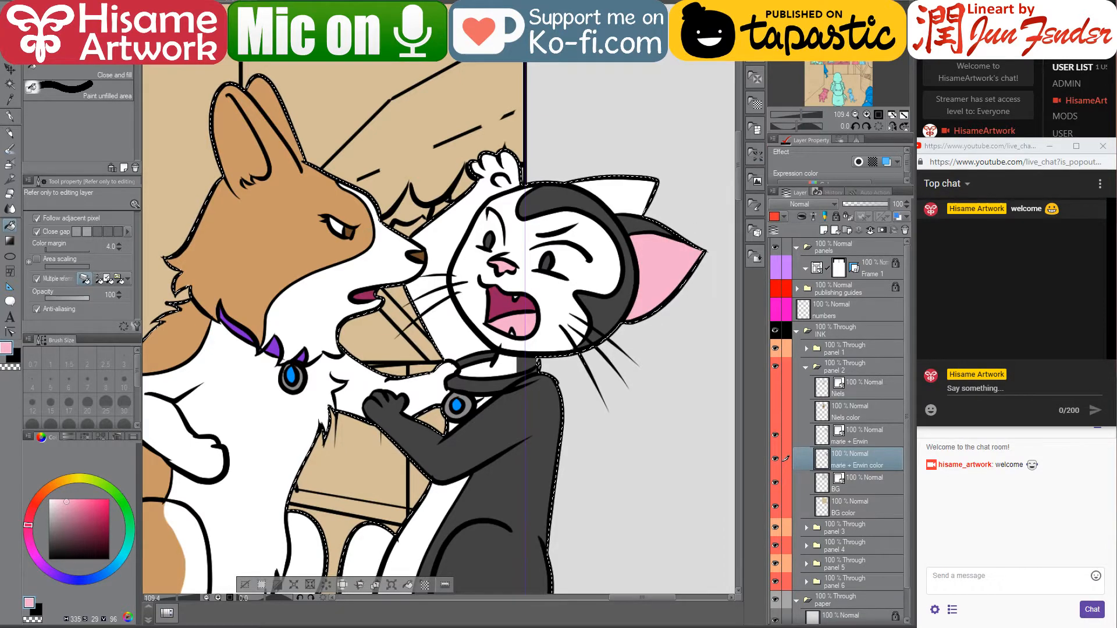
Sample the light blue of the cat's eye on page 94 and fill the matching iris in panel 2 with it
key(ctrl+Tab)
scroll(694, 259, up, 6)
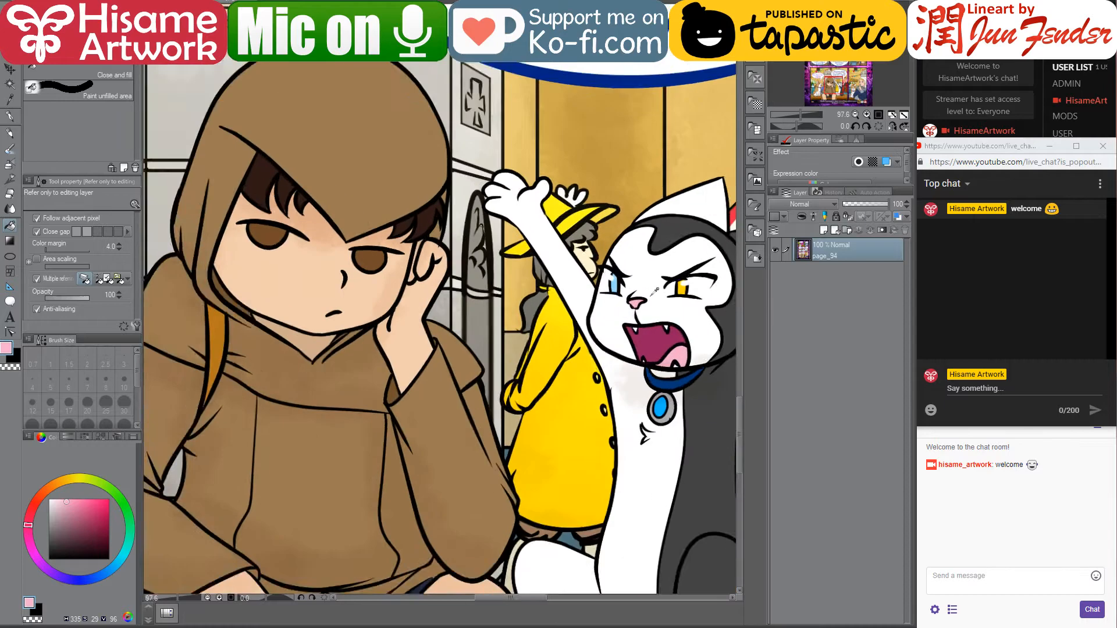
drag(657, 349, 588, 384)
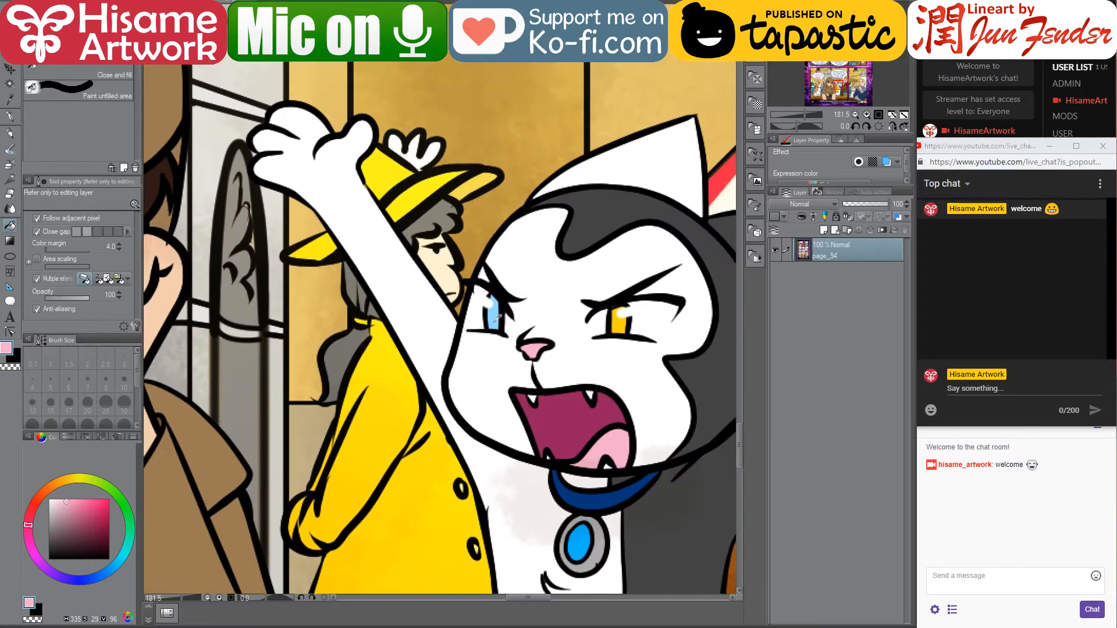
alt+click(496, 317)
click(244, 28)
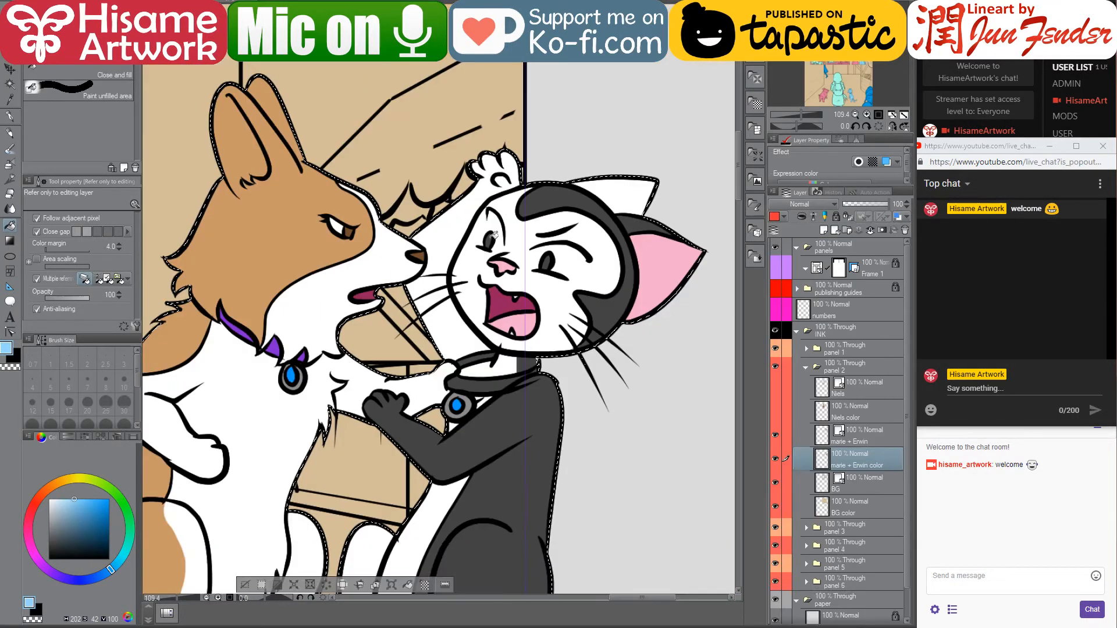
Sample the yellow of the cat's other eye on page 94 and fill the second iris in panel 2 with it
click(232, 2)
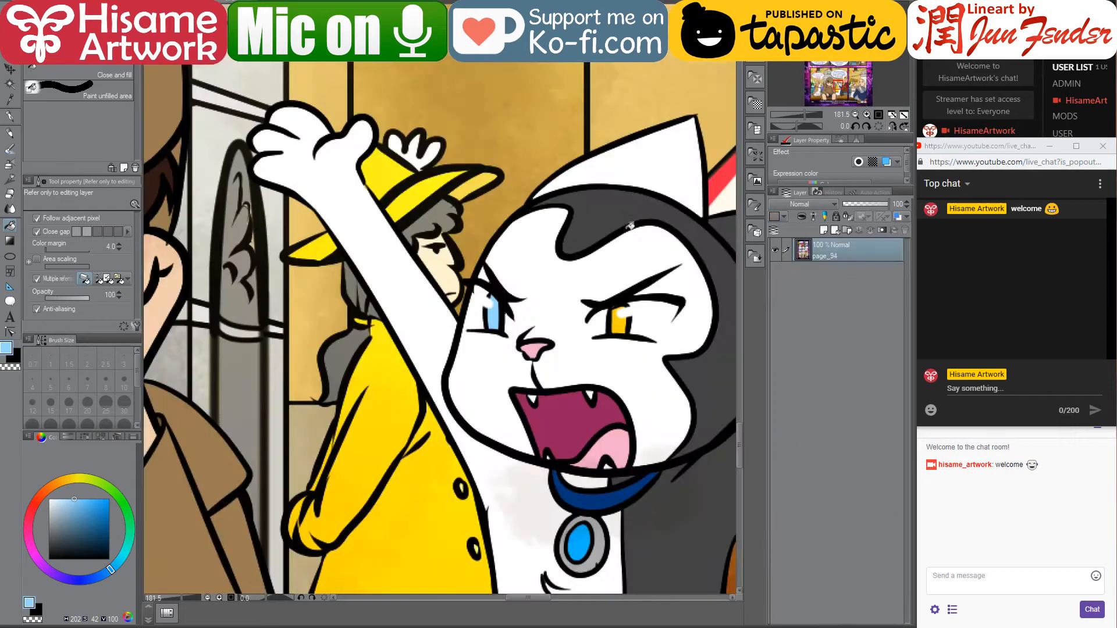
alt+click(622, 318)
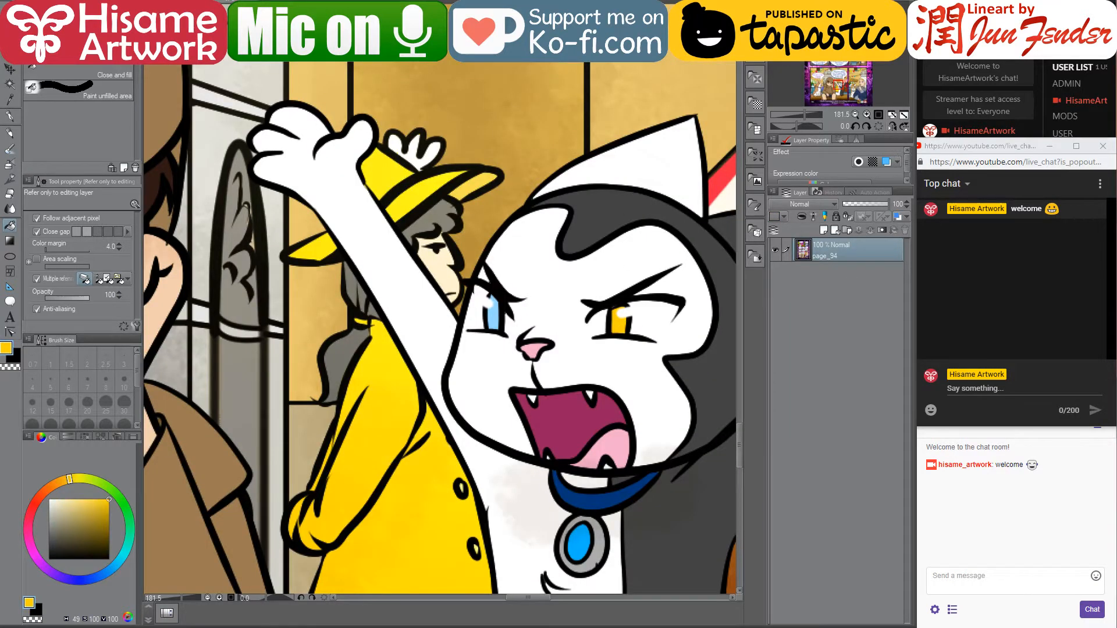
click(192, 2)
click(545, 264)
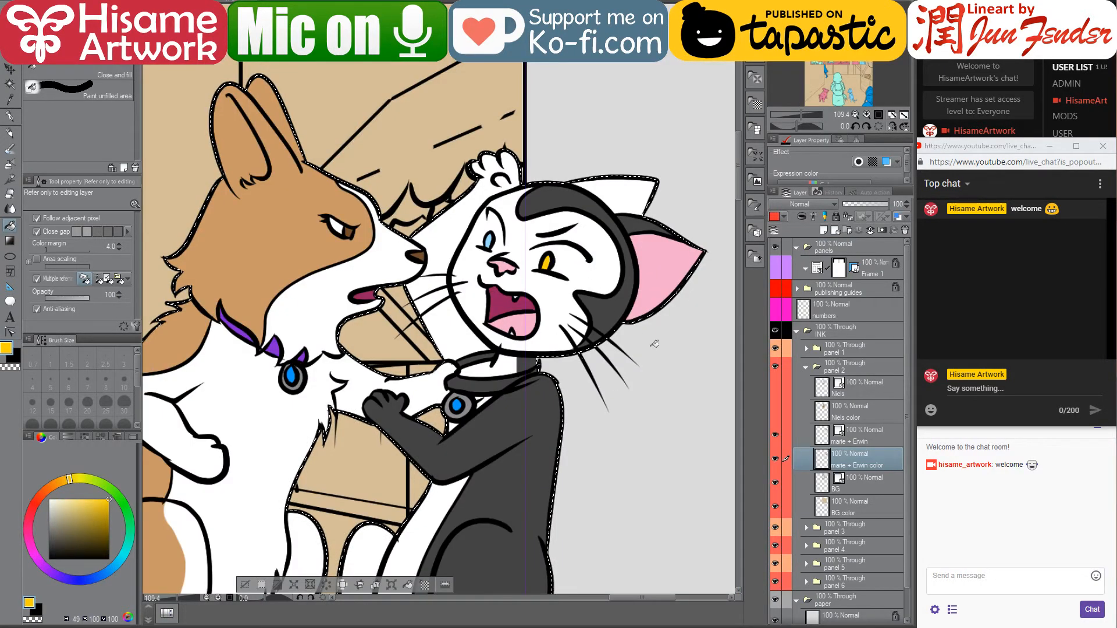
Paint the inside of the corgi's near ear with the white sampled from its fur, using the G-pen at size 17
scroll(654, 344, down, 5)
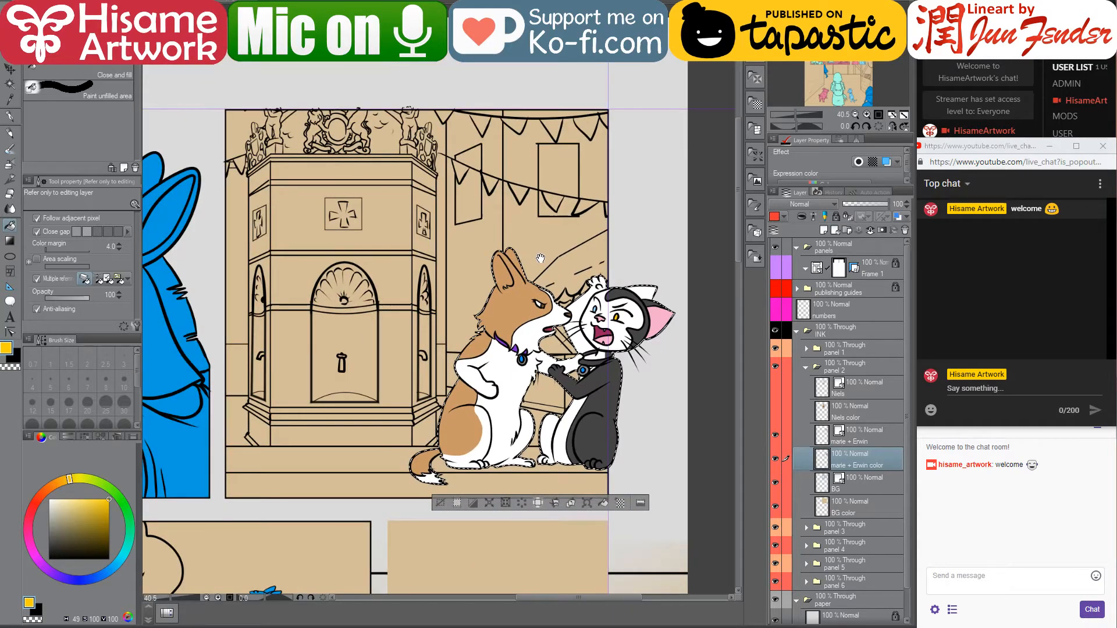
scroll(540, 258, up, 3)
alt+click(561, 318)
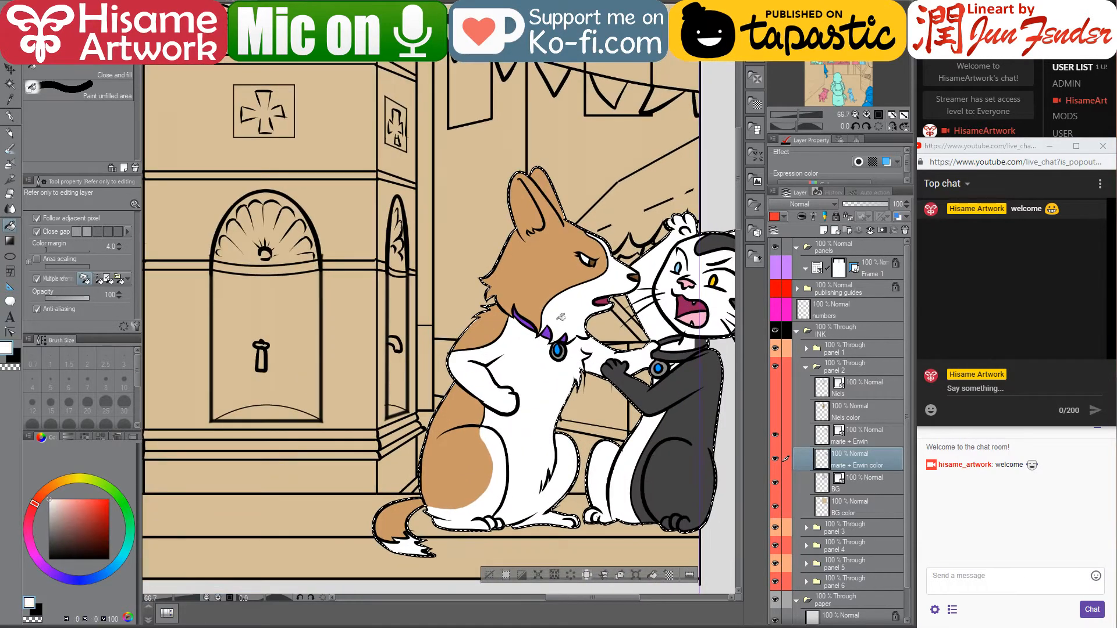
scroll(561, 318, up, 5)
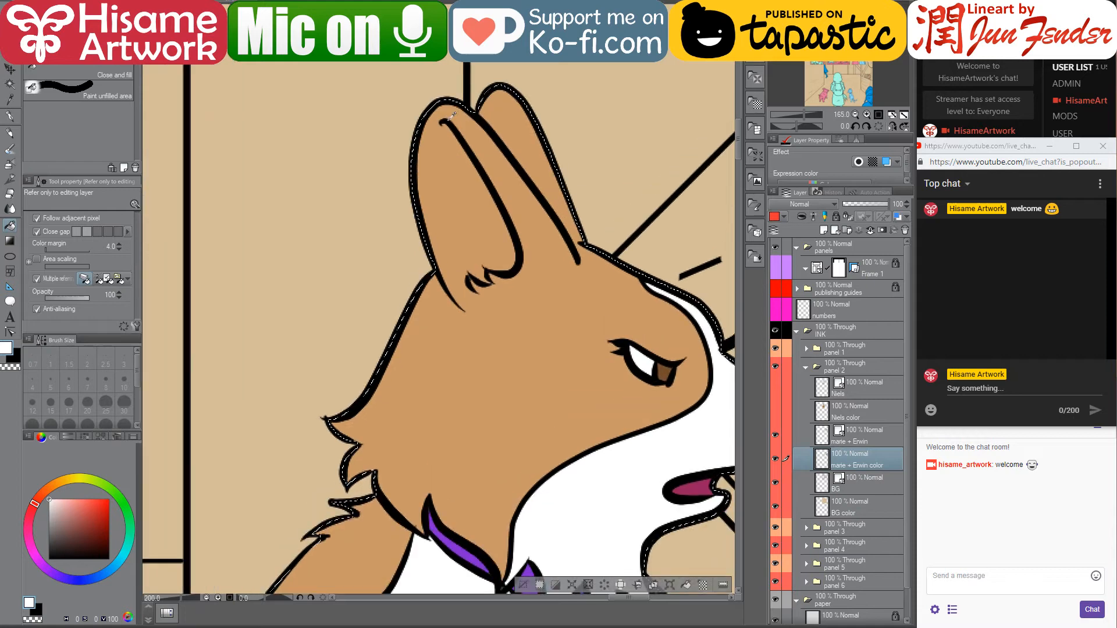
scroll(451, 116, up, 2)
key(p)
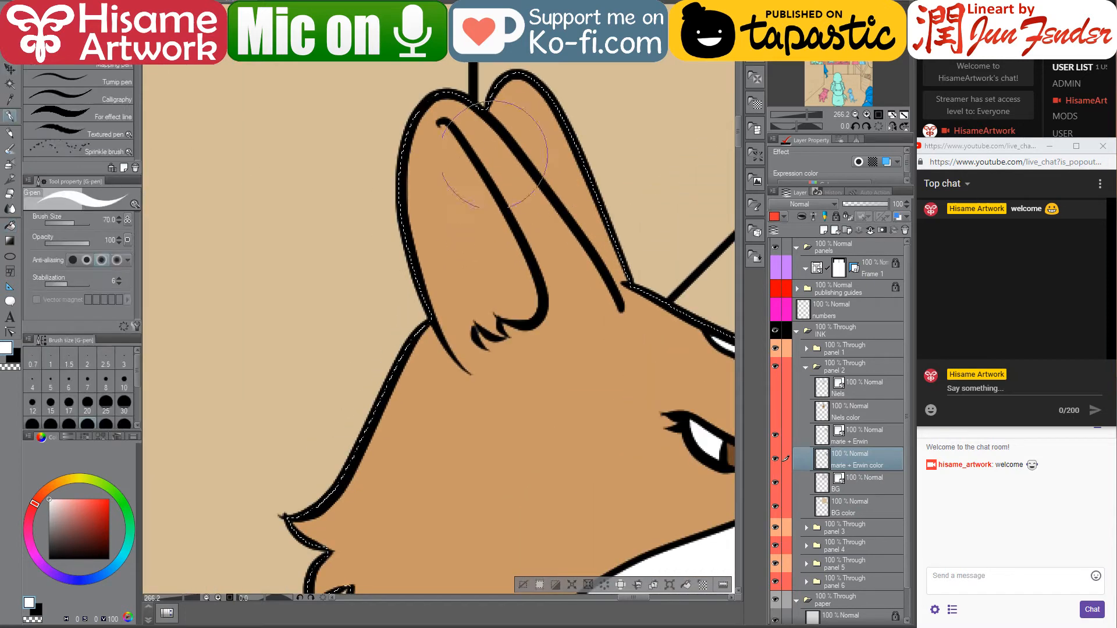
key(bracketleft)
key(bracketleft)
key(bracketleft)
key(bracketleft)
key(bracketleft)
key(bracketleft)
key(bracketleft)
click(442, 135)
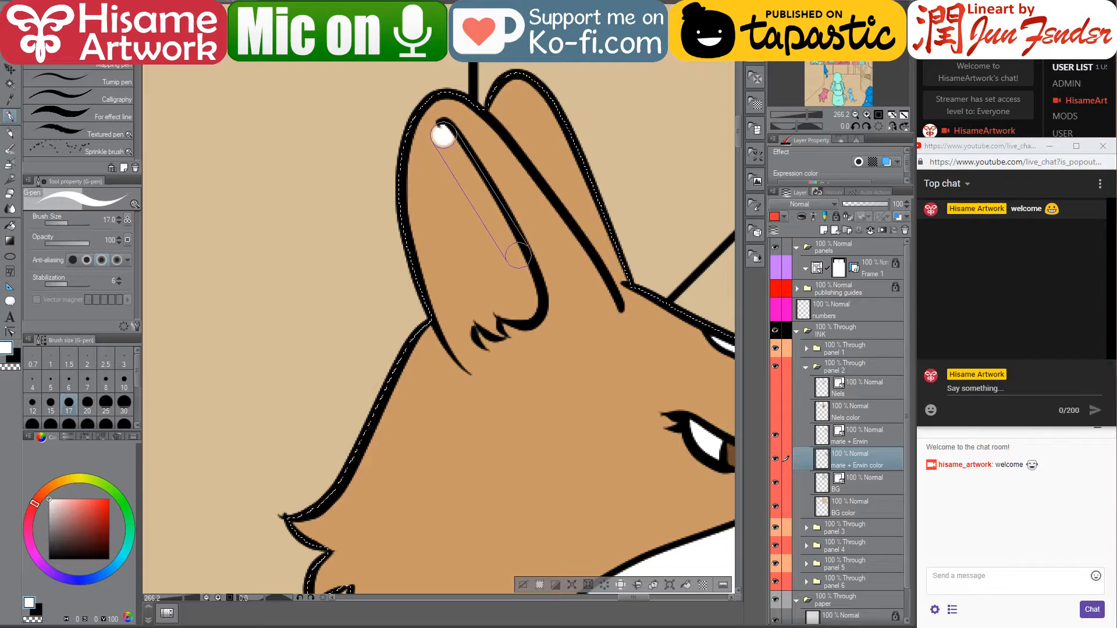
shift+click(518, 256)
shift+click(511, 310)
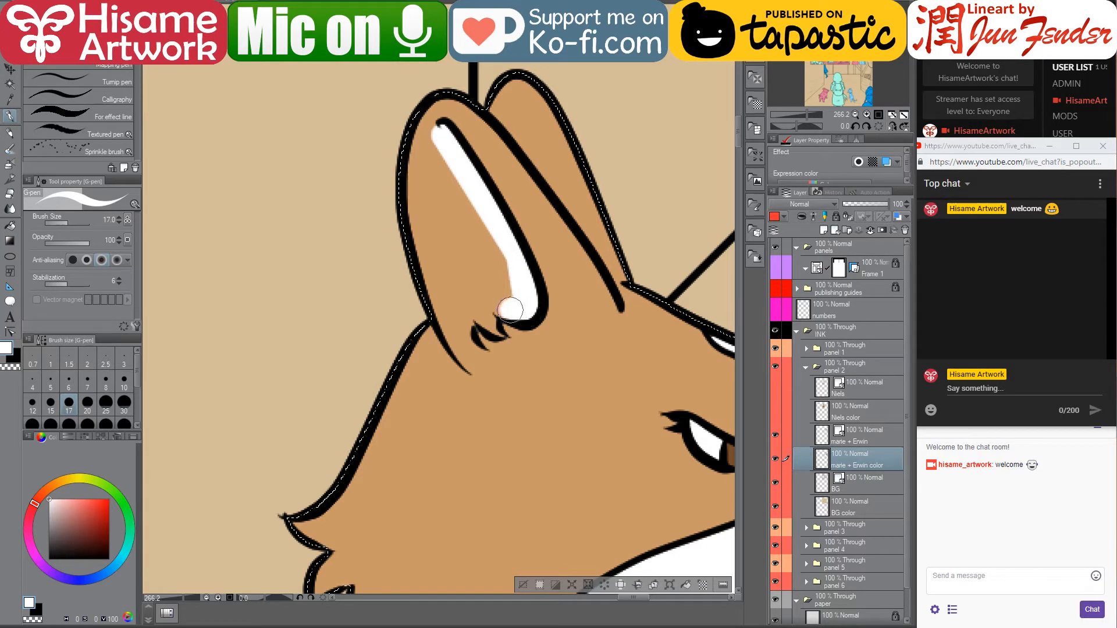
mouse_move(503, 309)
mouse_down()
mouse_move(482, 289)
mouse_move(450, 172)
mouse_up()
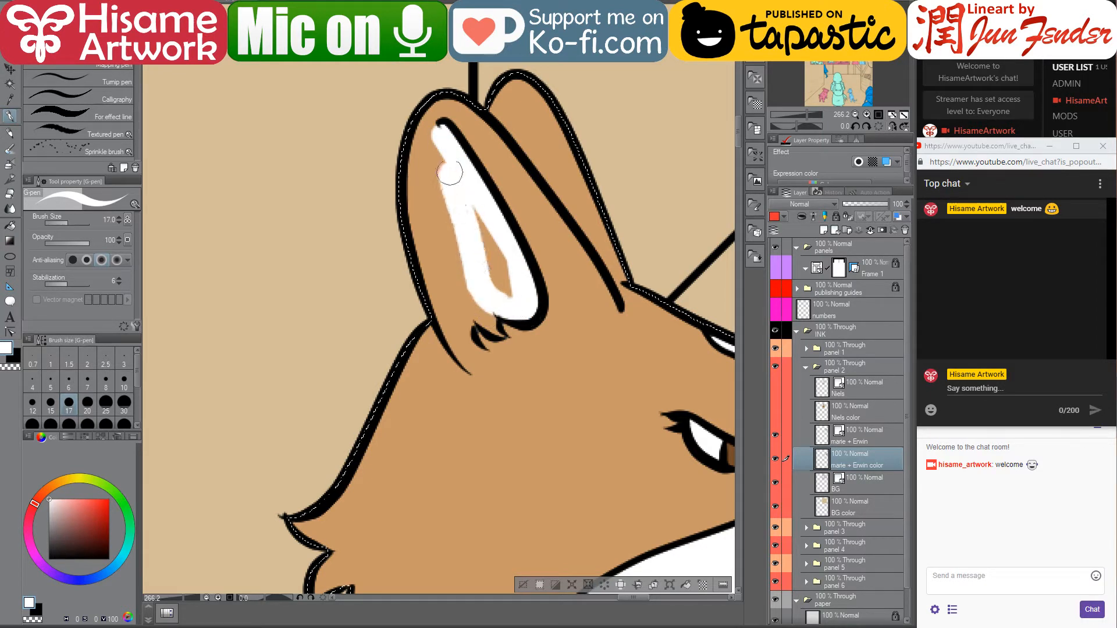
mouse_move(442, 214)
mouse_down()
mouse_move(449, 277)
mouse_move(468, 318)
mouse_move(488, 323)
mouse_move(469, 281)
mouse_move(474, 215)
mouse_move(500, 292)
mouse_move(488, 223)
mouse_move(507, 302)
mouse_move(465, 262)
mouse_move(462, 228)
mouse_up()
Refine the white around the fur tufts and edge of the corgi's inner ear with the G-pen at size 8
key(bracketleft)
key(bracketleft)
key(bracketleft)
key(bracketleft)
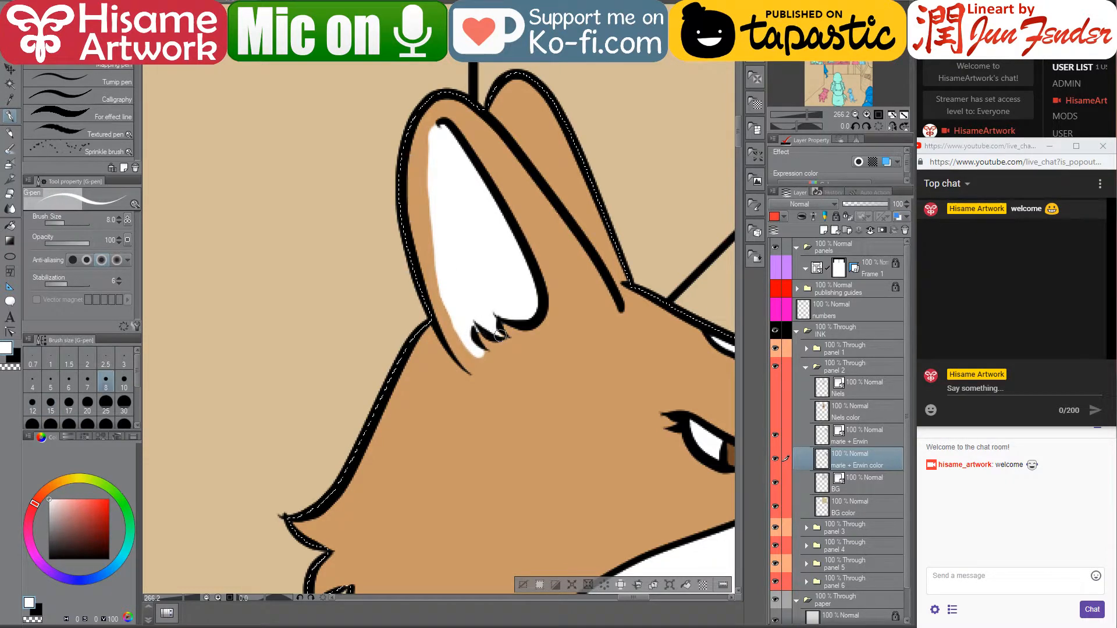
alt+click(540, 343)
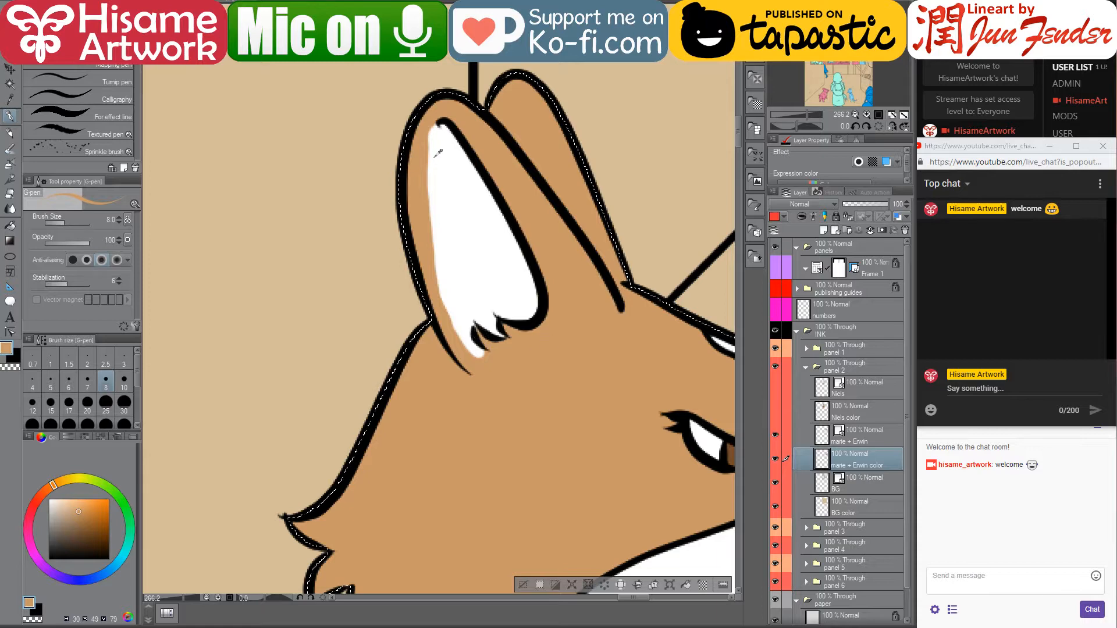
alt+click(440, 236)
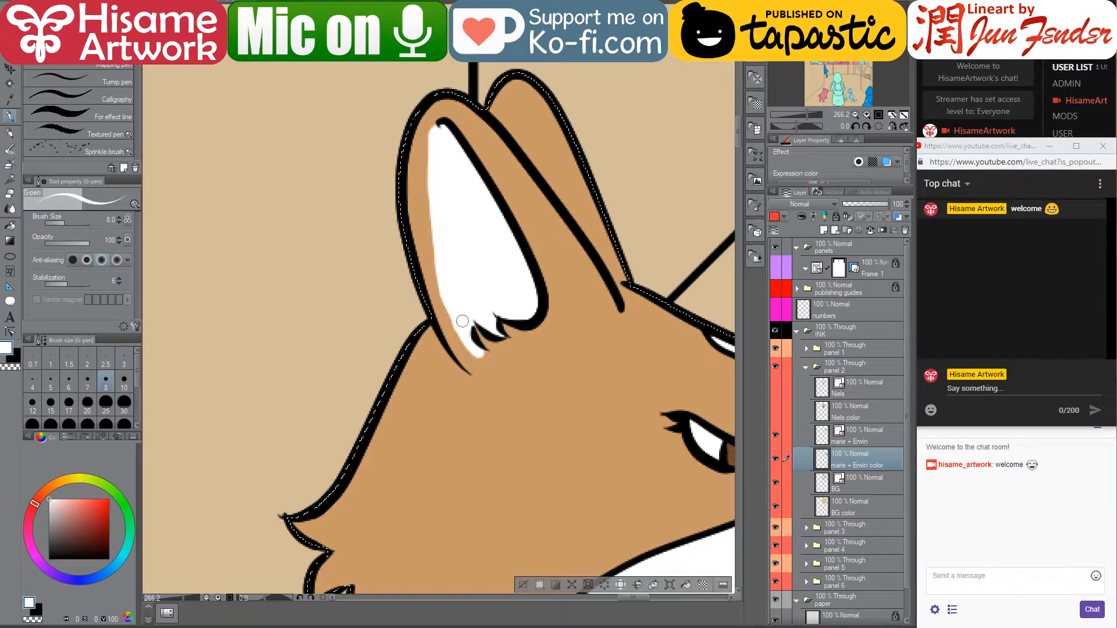
scroll(463, 320, down, 6)
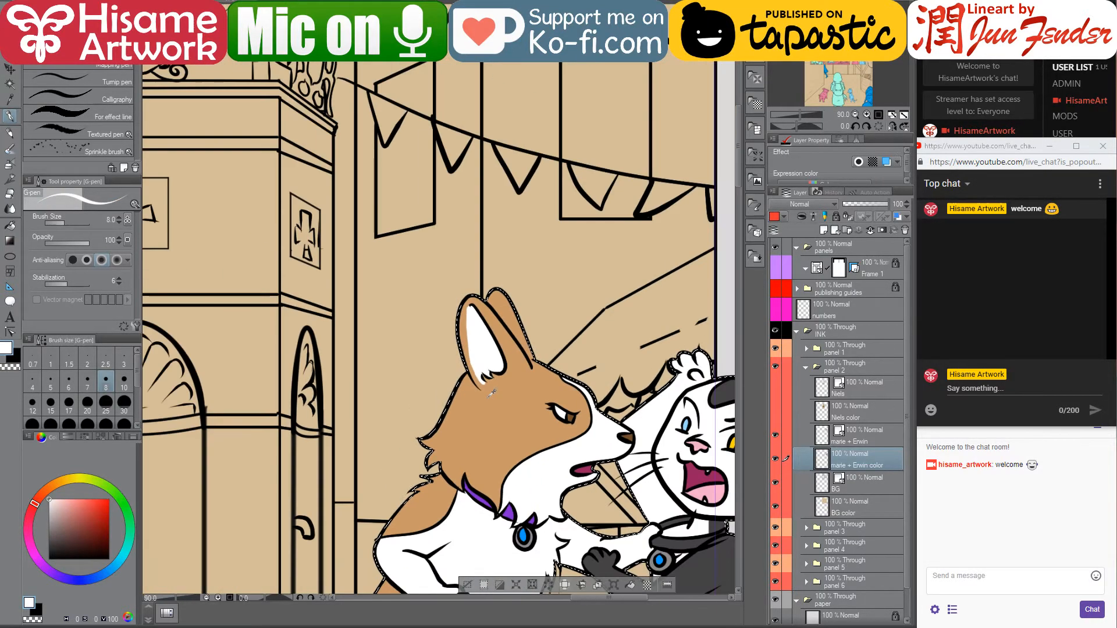
scroll(544, 302, down, 2)
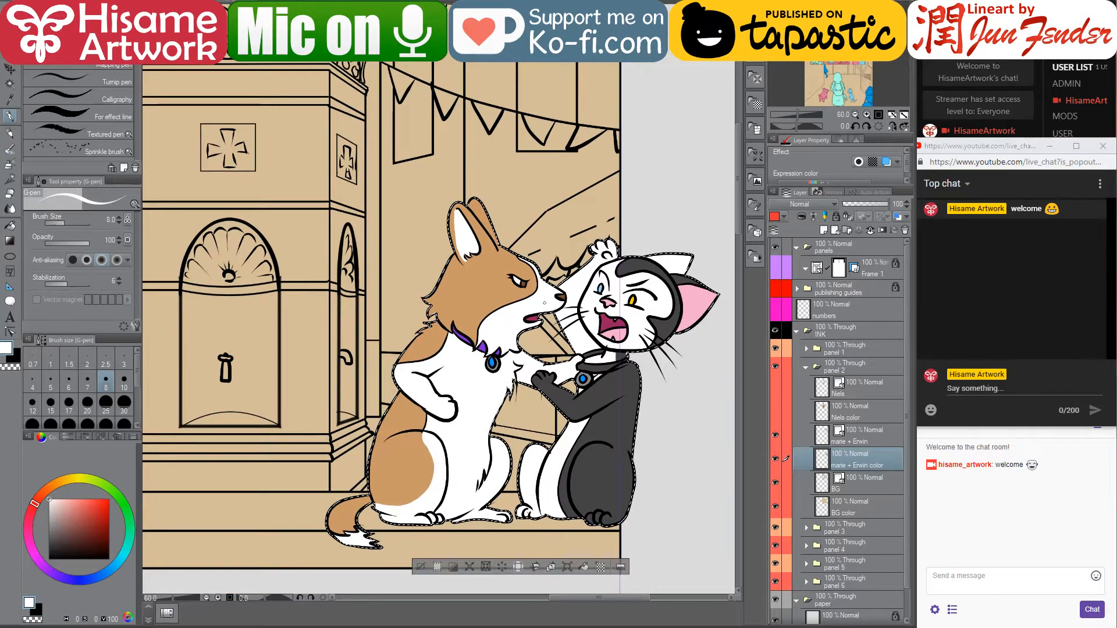
drag(564, 299, 559, 307)
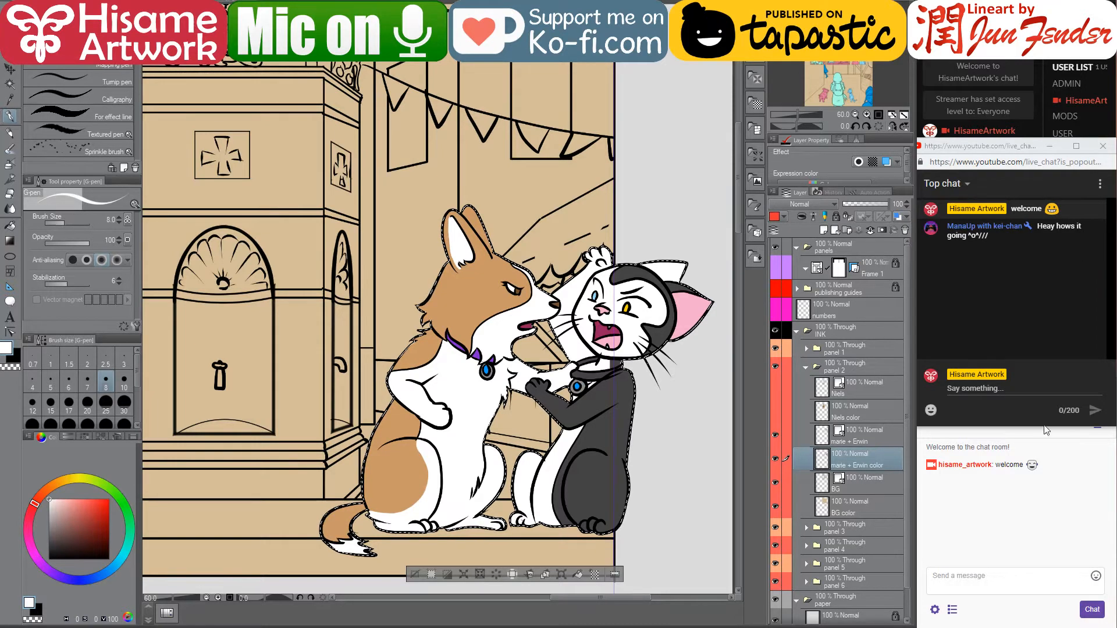
Switch to the YouTube live chat and send the messages "Hiii :D" and "can you hear me?"
click(1050, 307)
click(988, 386)
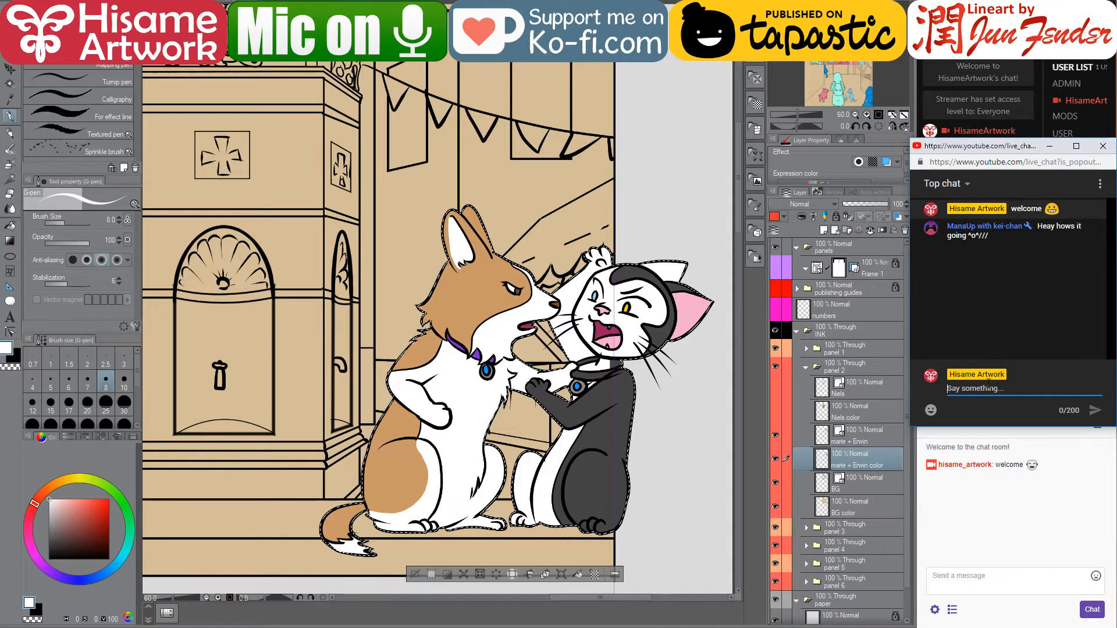
text(Hiii :D)
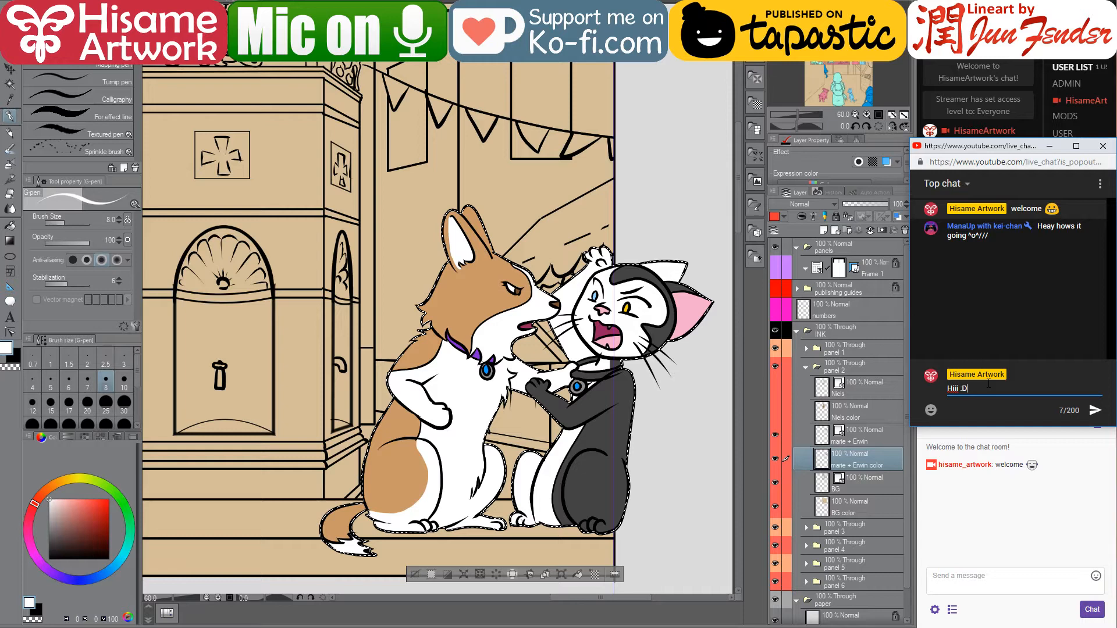
key(Return)
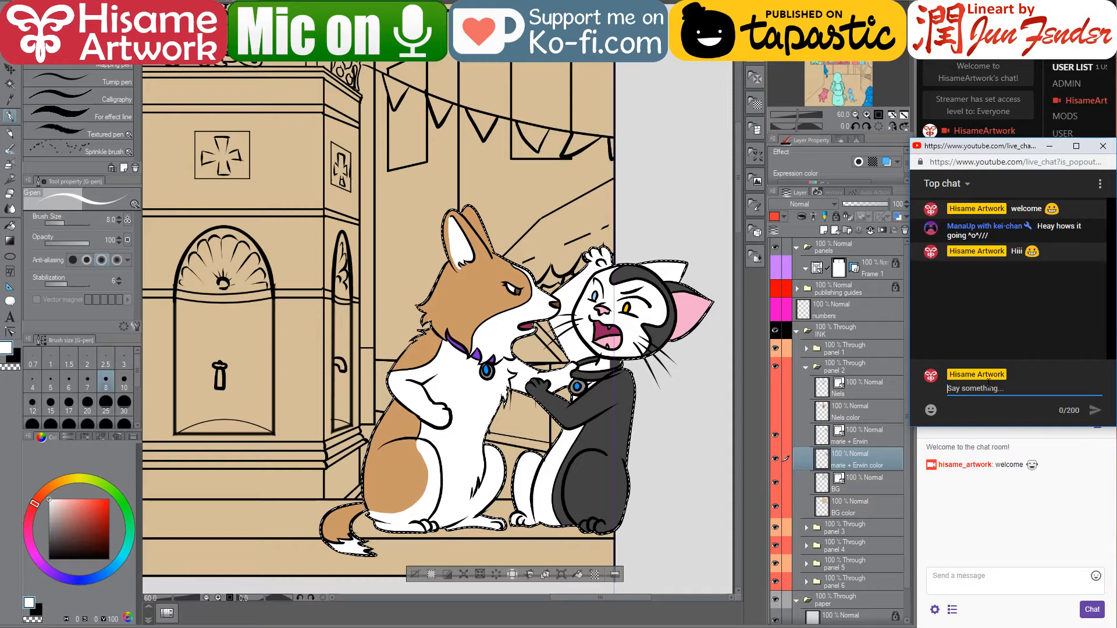
text(can you hear me)
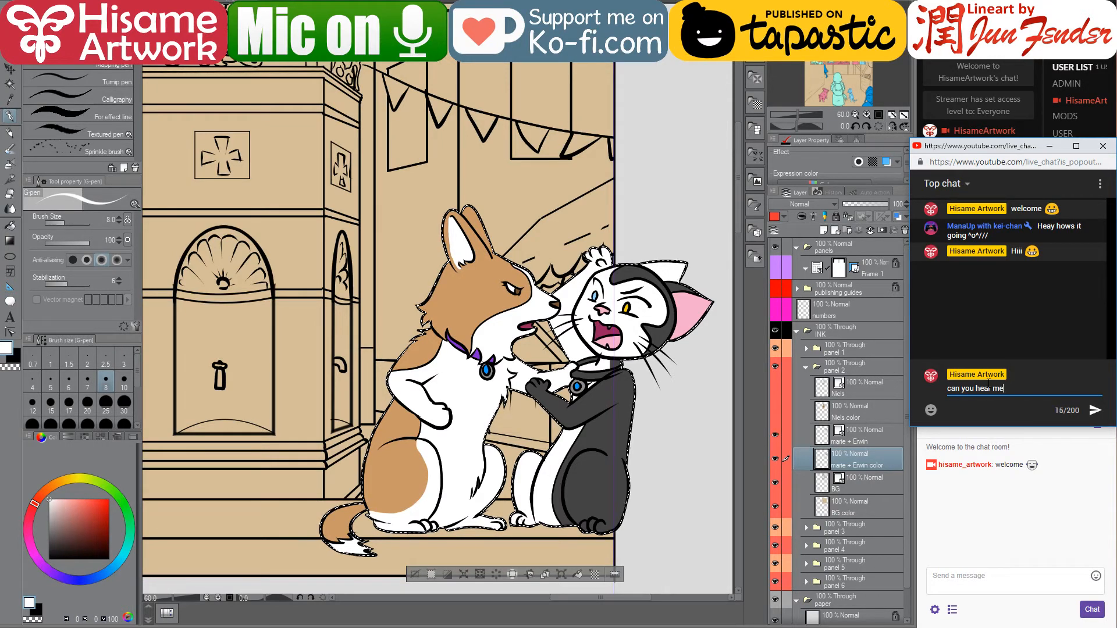
text(?)
key(Return)
Return to Clip Studio Paint and save the comic page
click(711, 425)
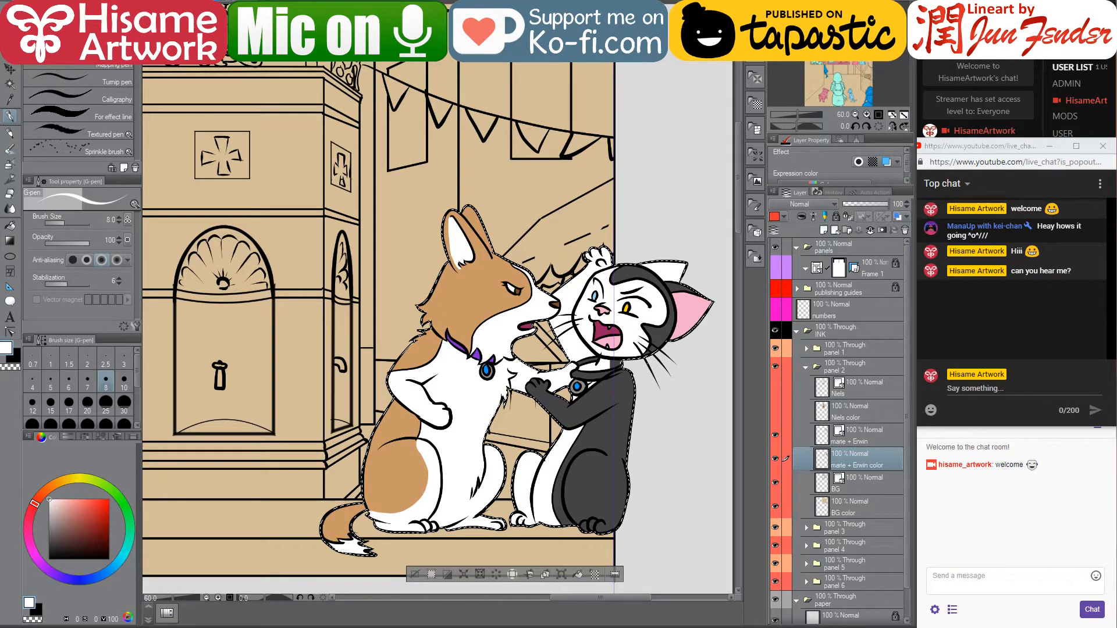
key(ctrl+s)
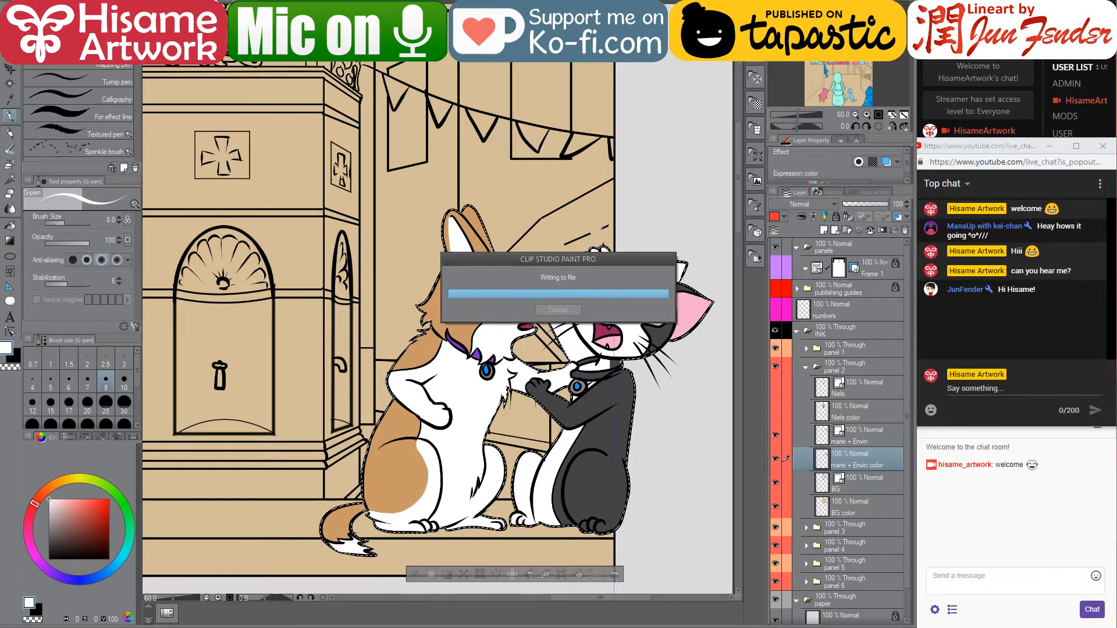
Sample the dark blue of the cat's collar on page 94 and fill the front band of its collar in panel 2
key(ctrl+Tab)
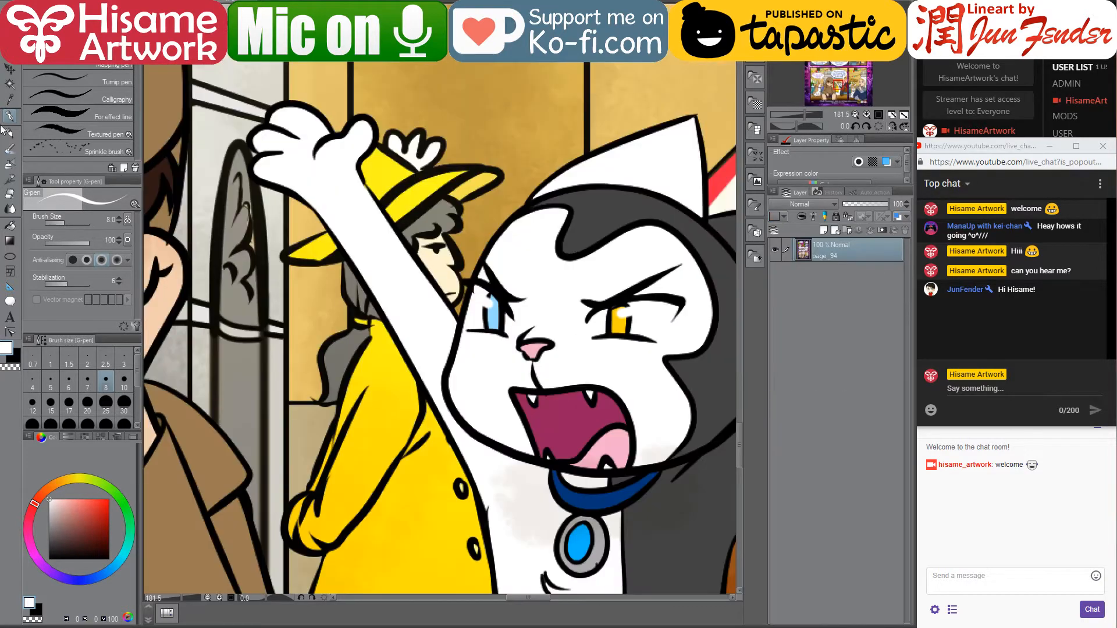
click(12, 227)
alt+click(607, 497)
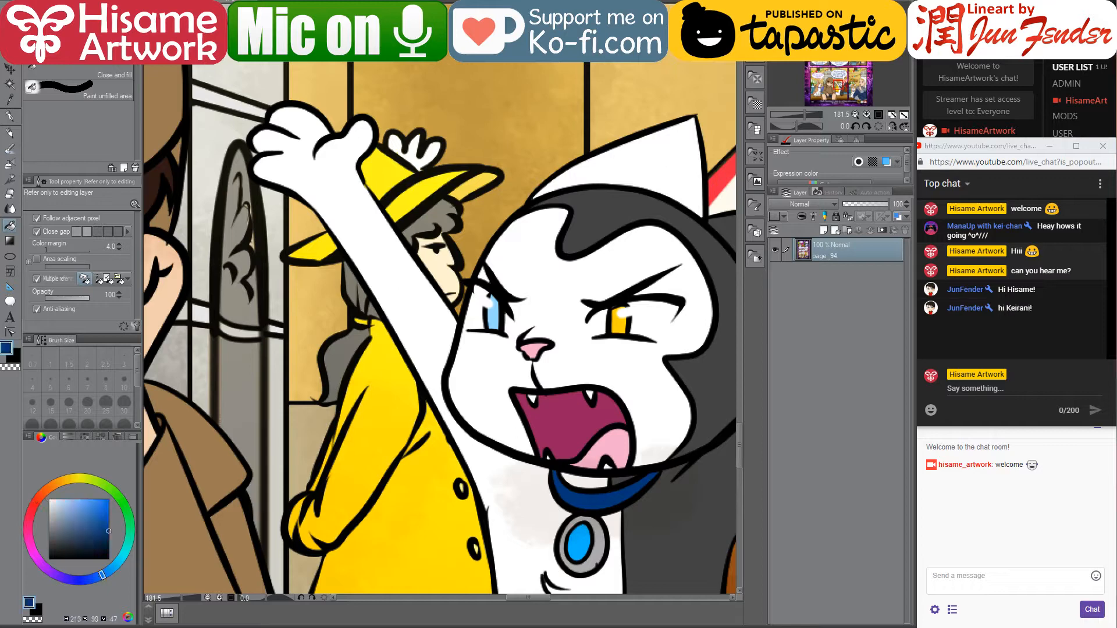
key(ctrl+Tab)
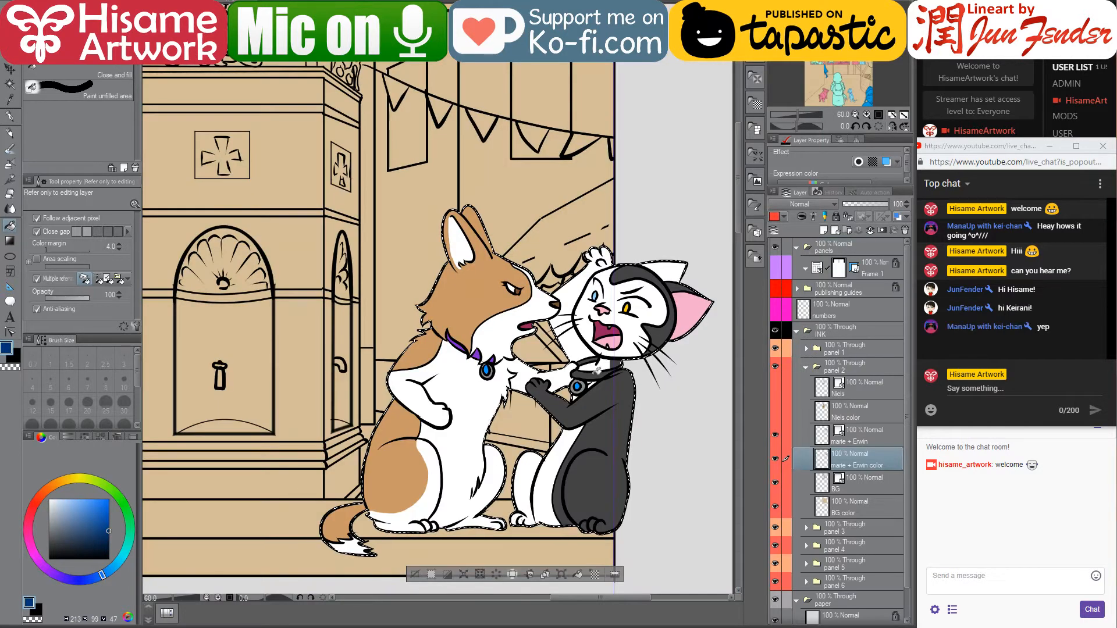
scroll(631, 372, up, 5)
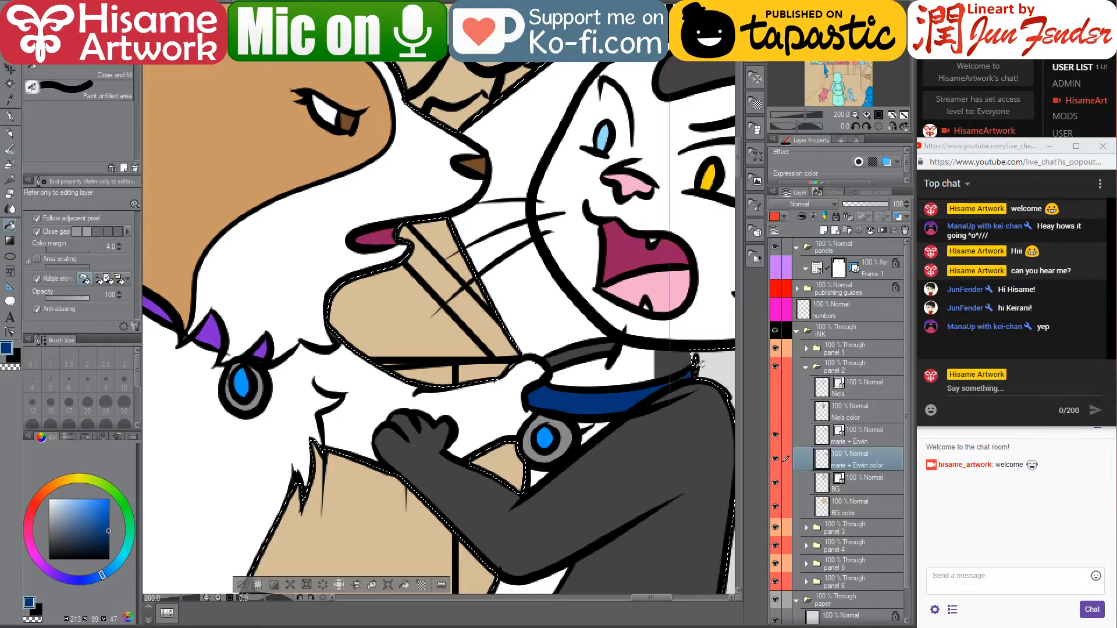
Fill the back band of the cat's collar dark blue and ready the Control point tool on the marie + Erwin line layer
scroll(584, 399, down, 2)
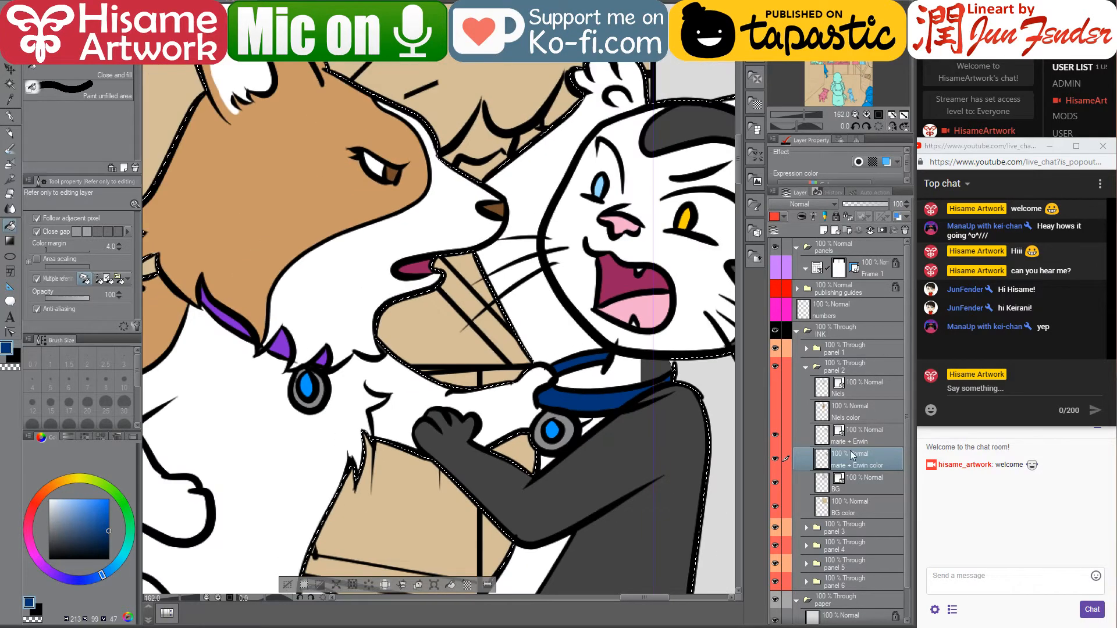
click(871, 436)
drag(524, 349, 477, 368)
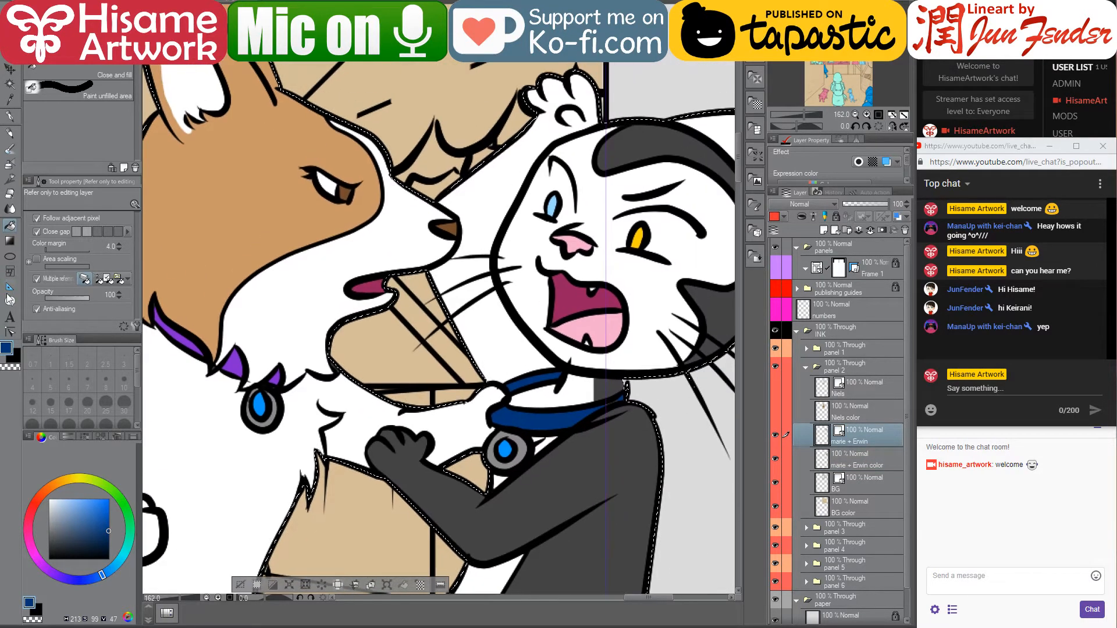
click(10, 332)
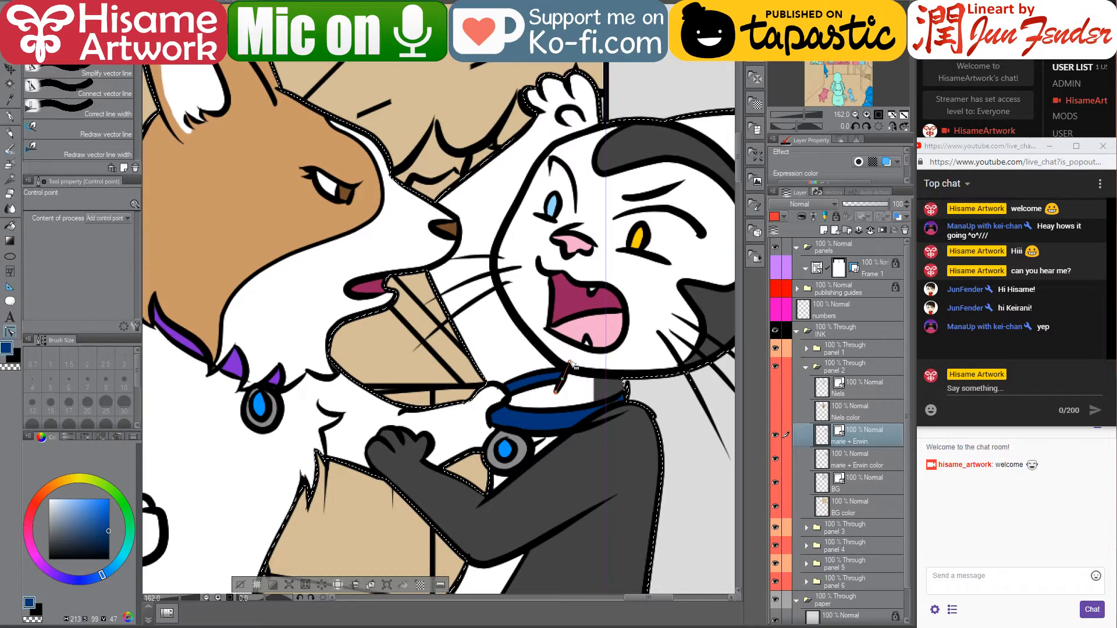
scroll(649, 398, down, 4)
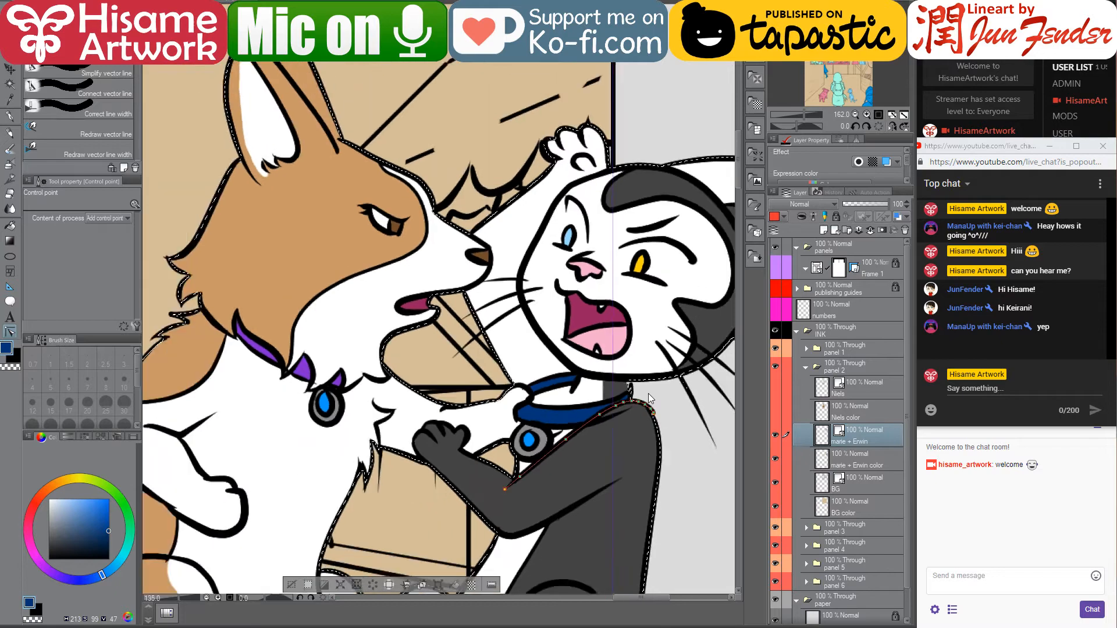
scroll(648, 397, down, 4)
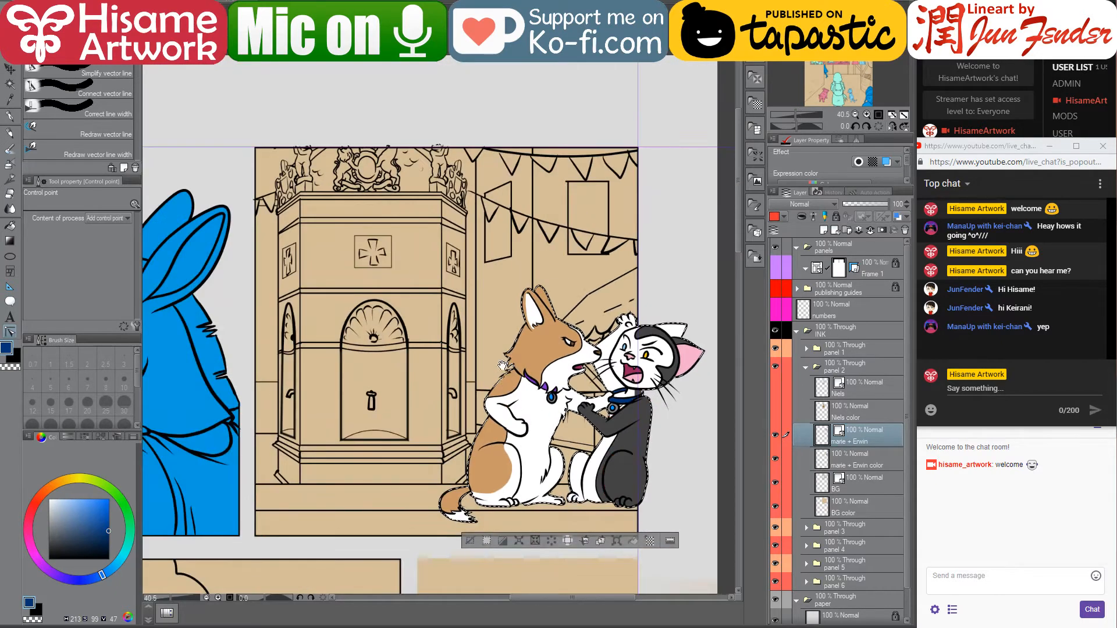
Make the hooded character's line and color layers in panel 2 visible again and show the Frame 1 panel borders
drag(501, 366, 510, 384)
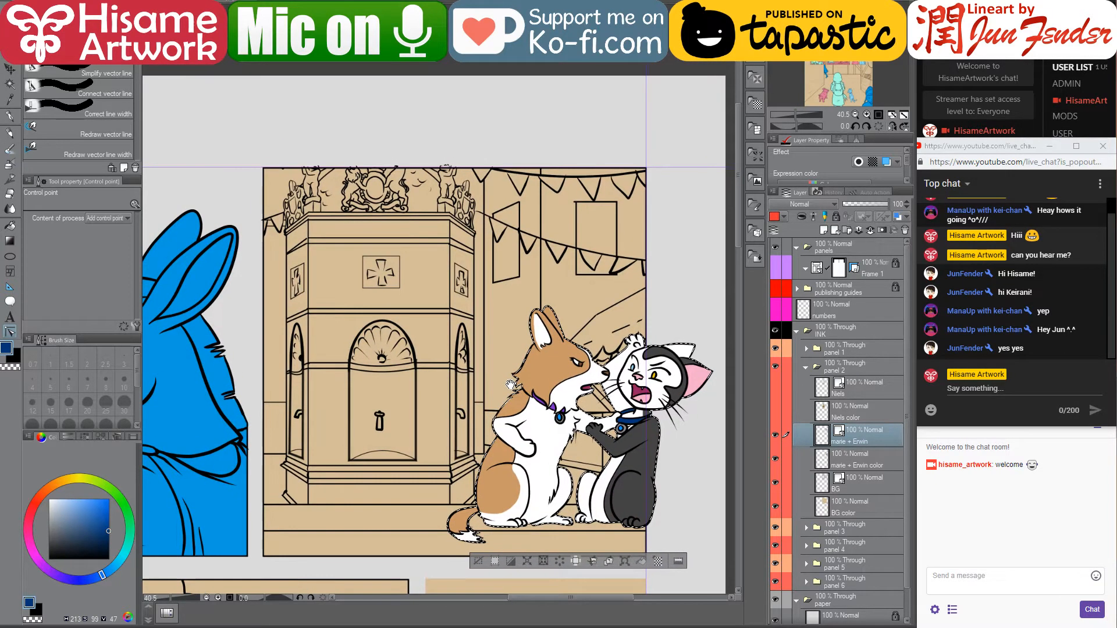
click(9, 71)
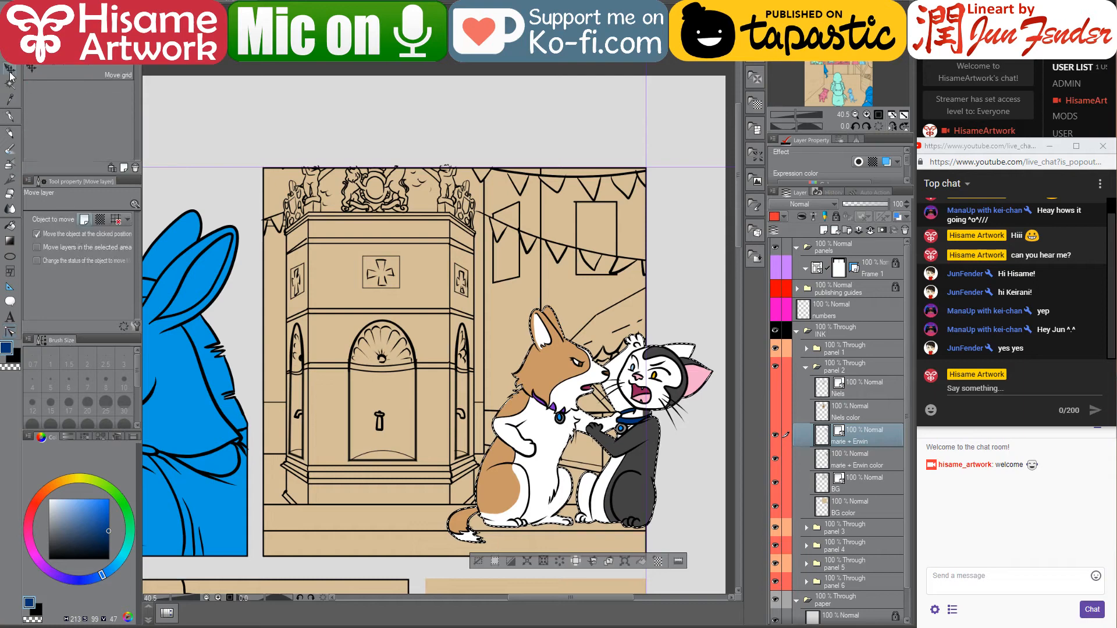
click(775, 387)
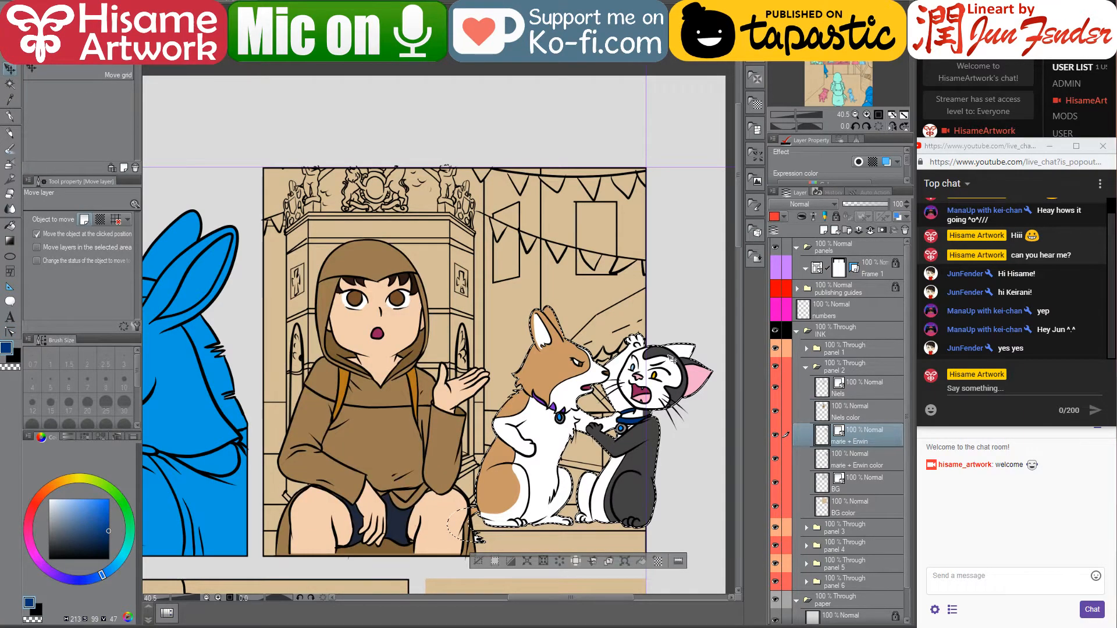
click(780, 291)
click(779, 291)
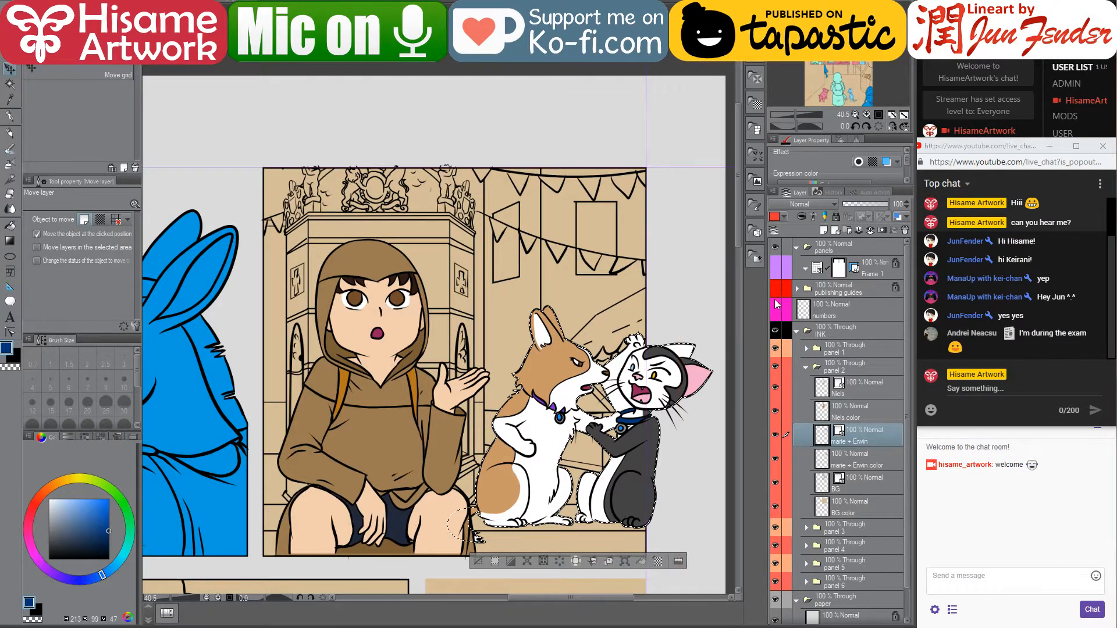
click(776, 267)
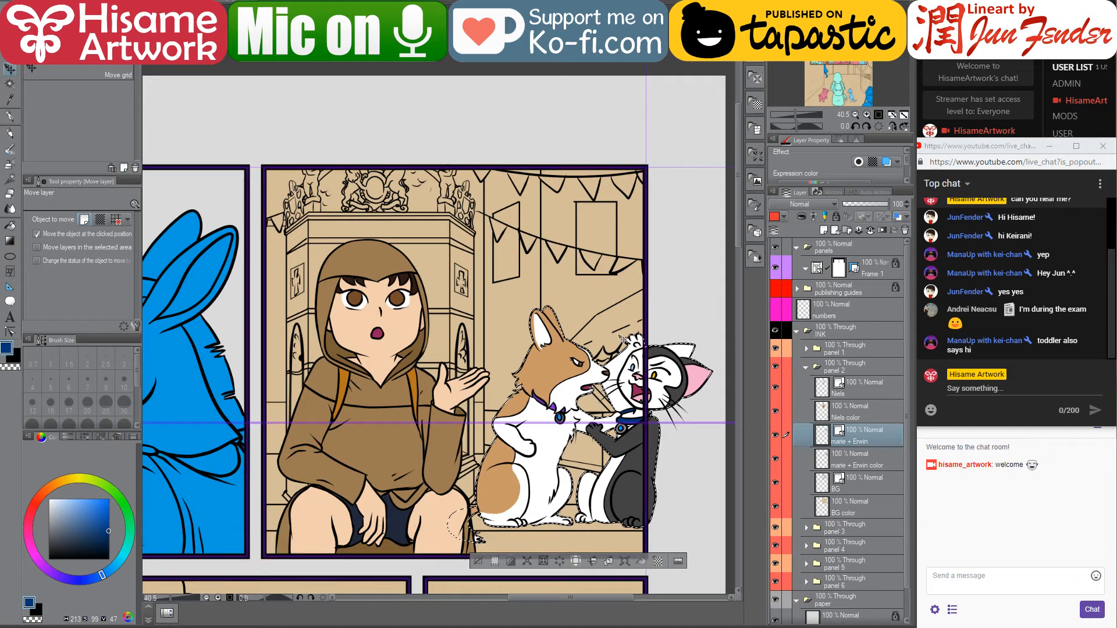
Clear the selection around the corgi and the cat in panel 2
drag(538, 410, 573, 340)
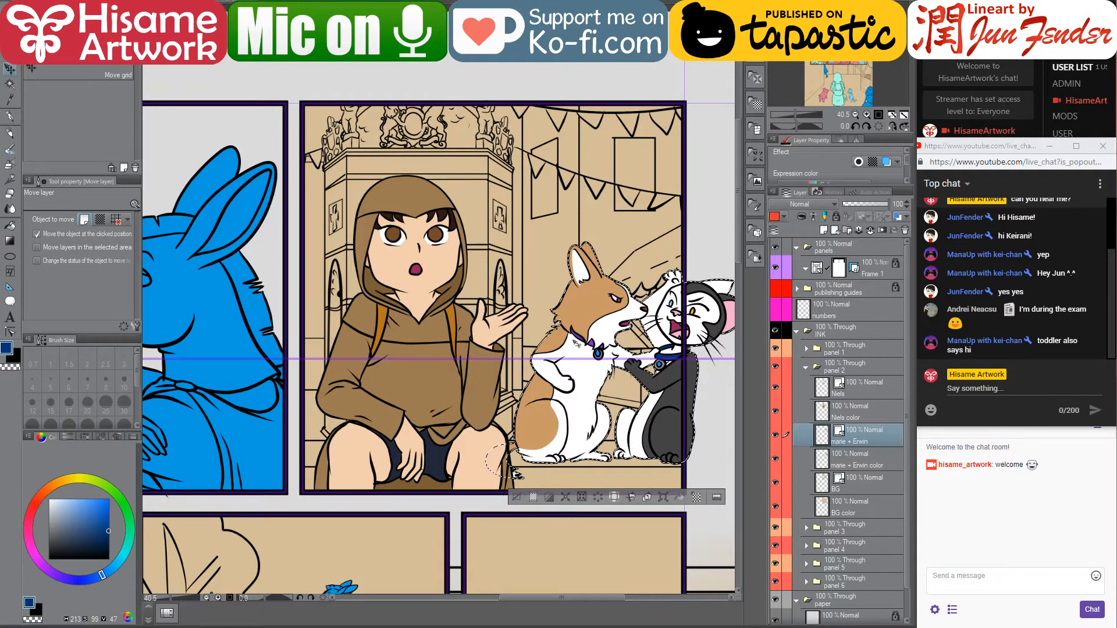
drag(547, 365, 522, 267)
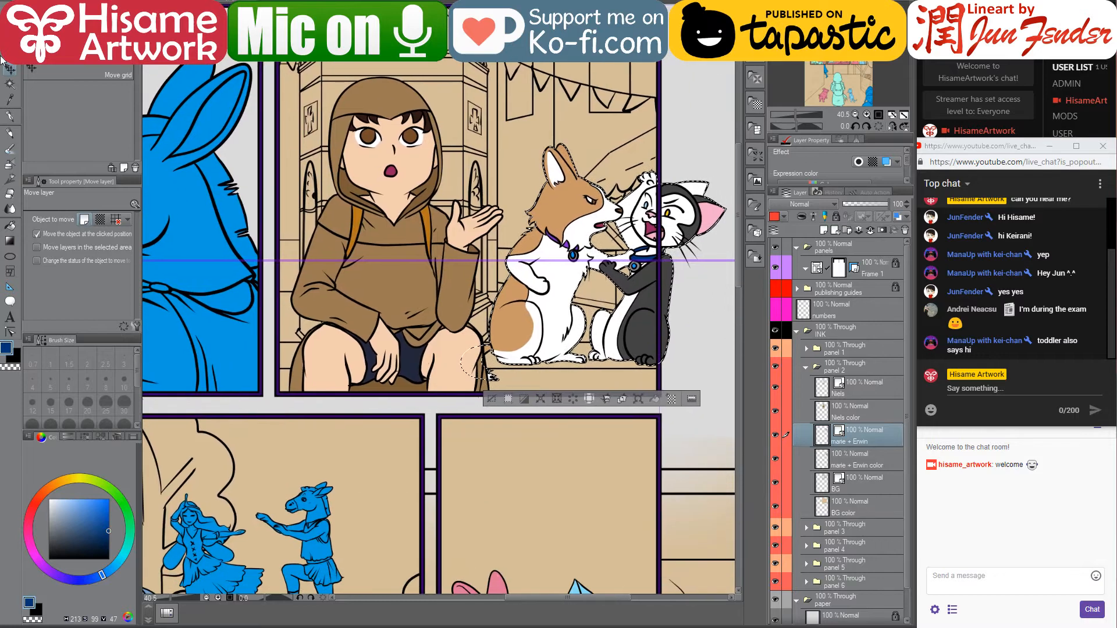
drag(603, 367, 696, 374)
key(ctrl+d)
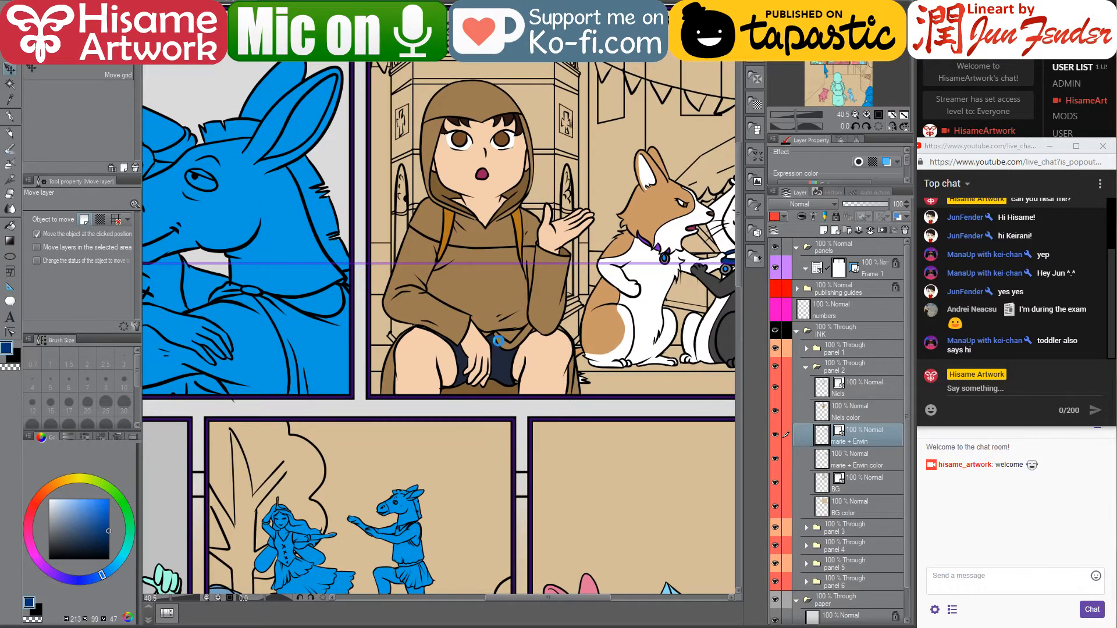
Pick the Marie color layer in panel 3 and load the corgi's silhouette as a selection
scroll(502, 342, down, 1)
scroll(502, 342, down, 3)
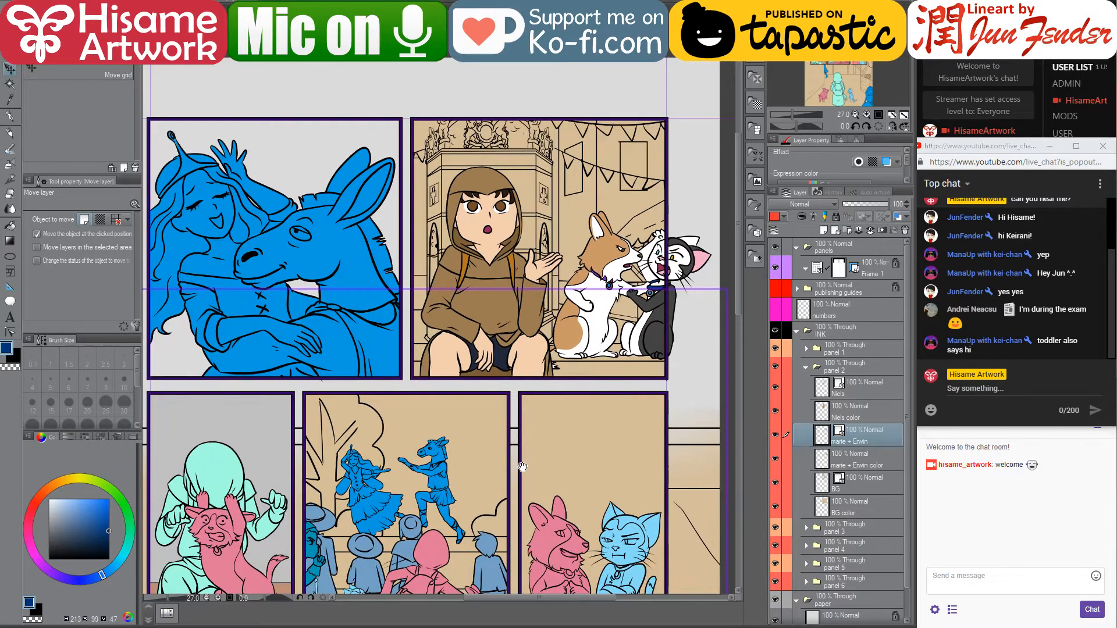
drag(522, 466, 556, 167)
scroll(234, 303, up, 3)
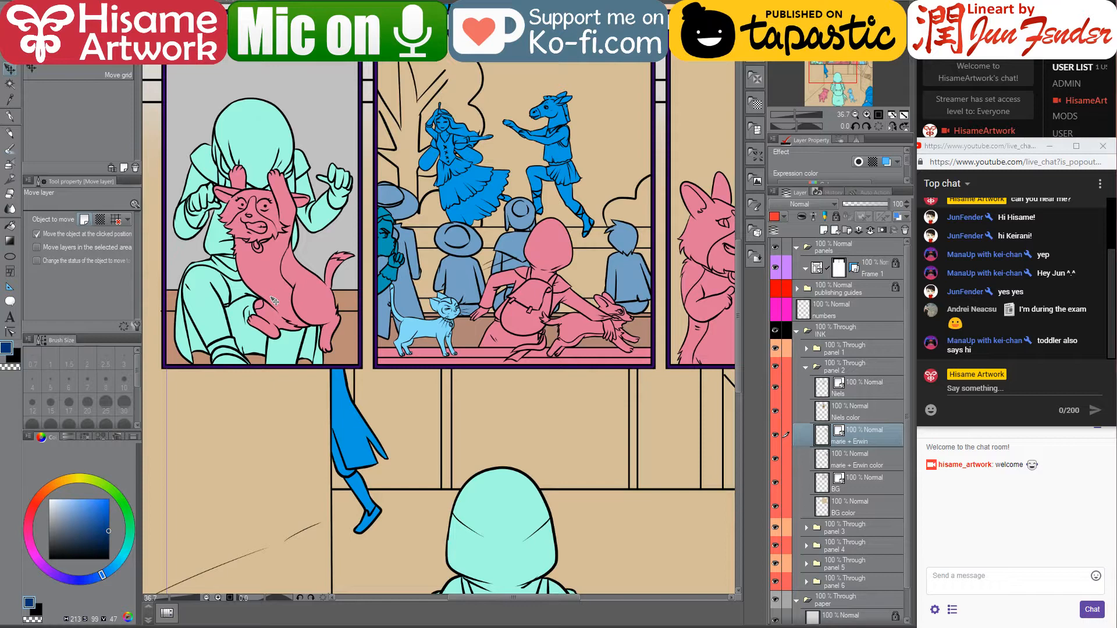
ctrl+shift+click(273, 291)
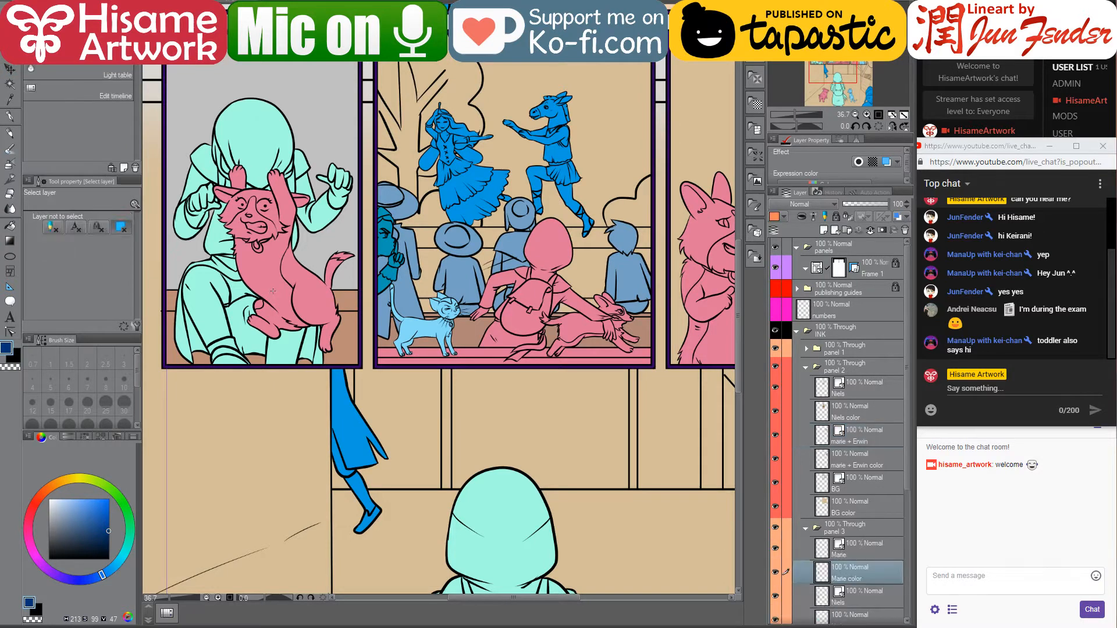
scroll(288, 295, up, 4)
drag(398, 222, 479, 331)
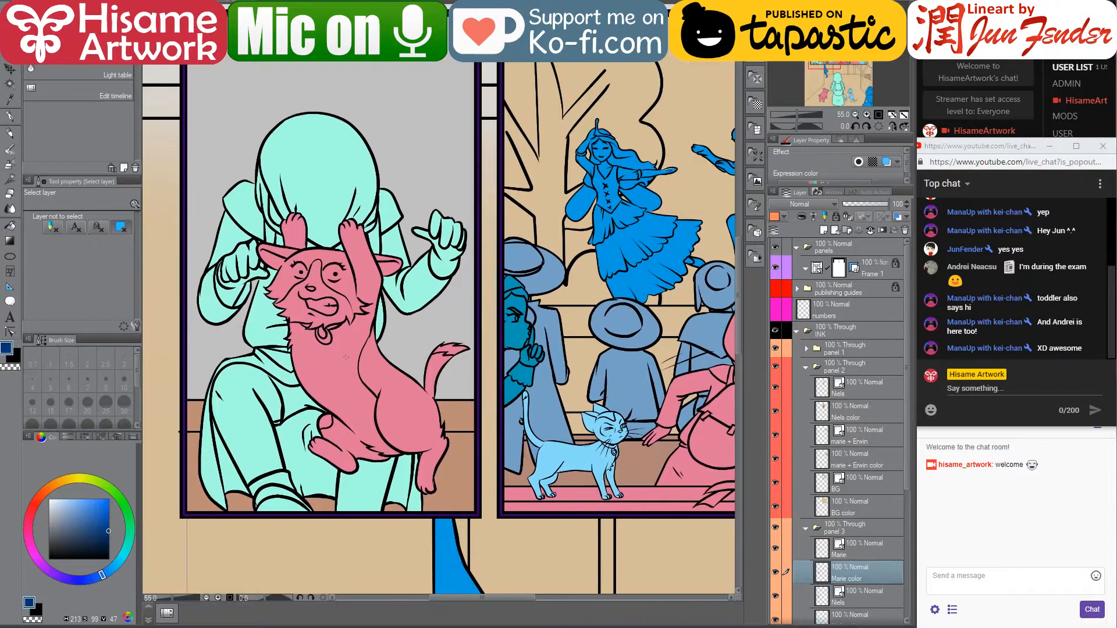
ctrl+click(821, 575)
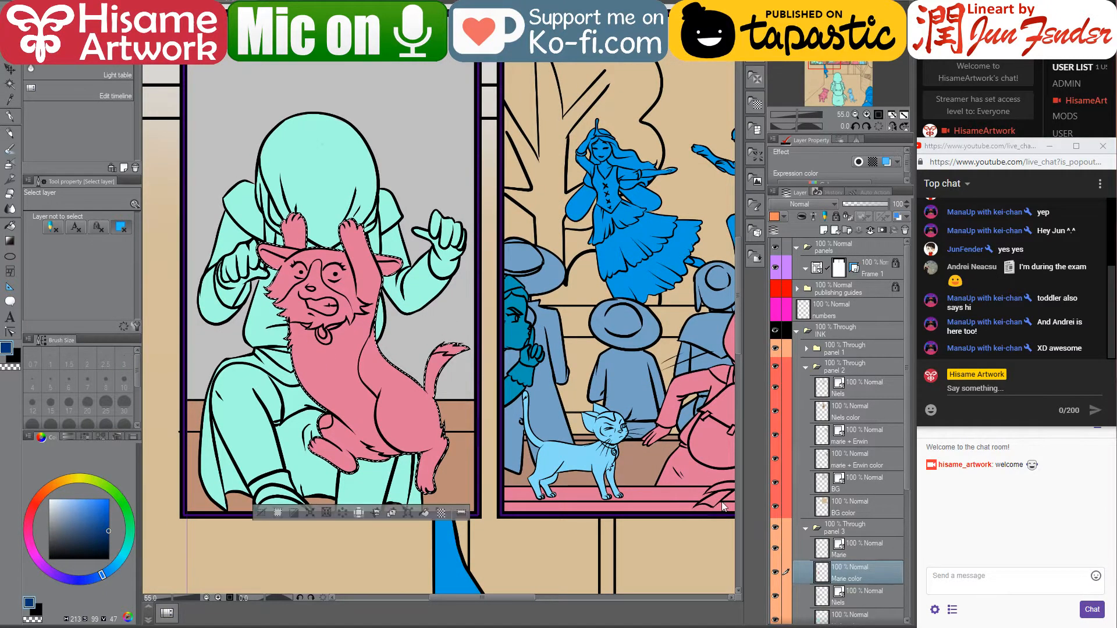
With the G-pen, sample the orange-brown of the corgi's fur in panel 2
click(10, 116)
scroll(313, 386, down, 3)
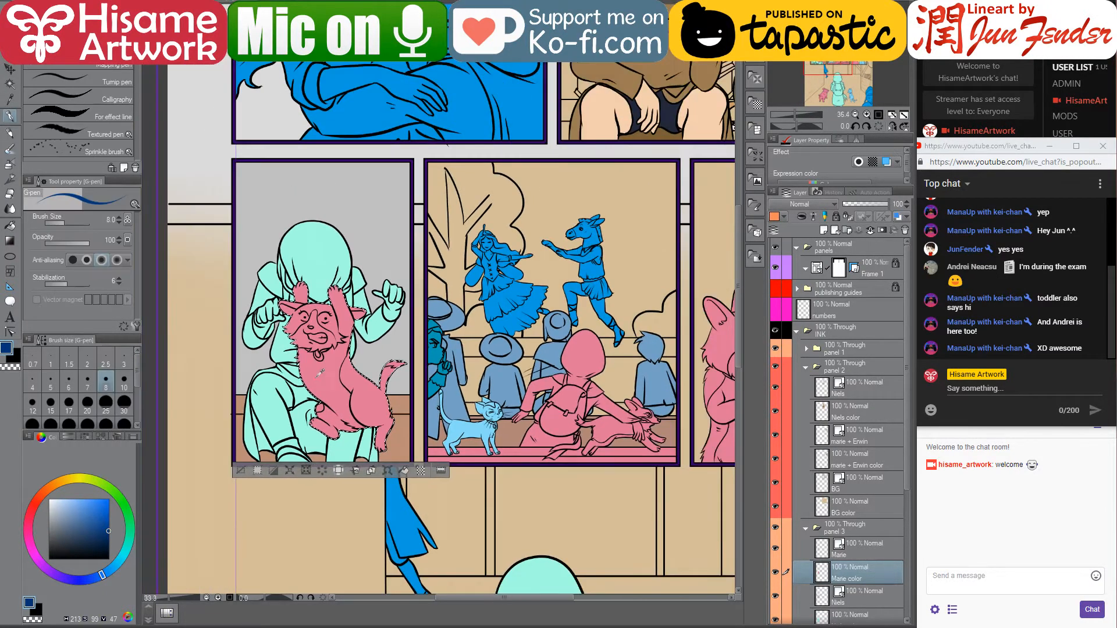
drag(645, 112, 592, 171)
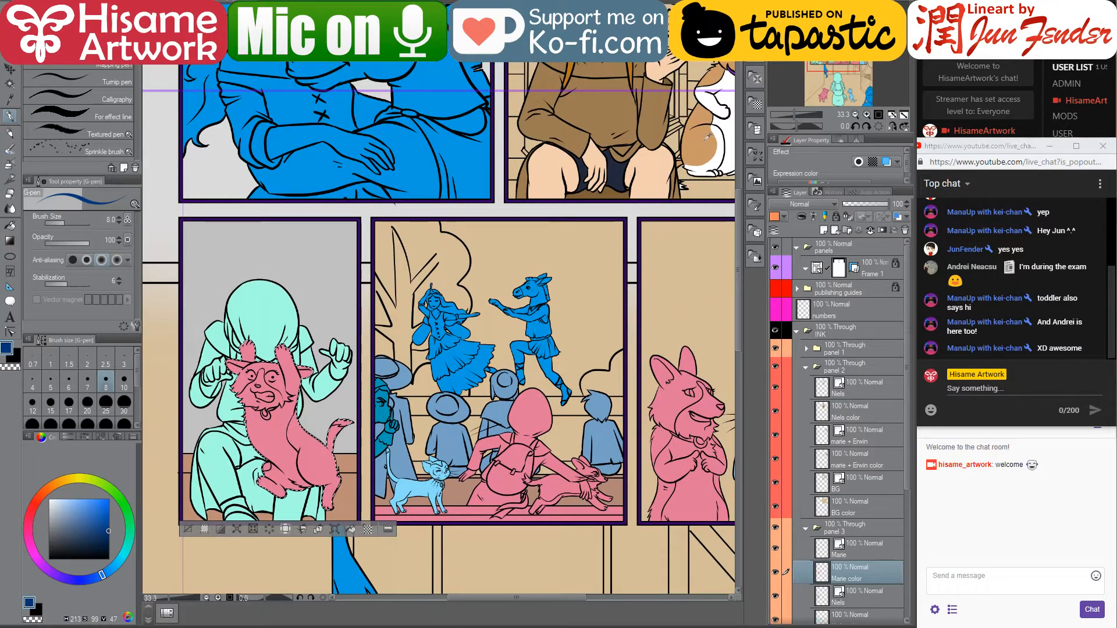
alt+click(701, 143)
scroll(240, 501, up, 2)
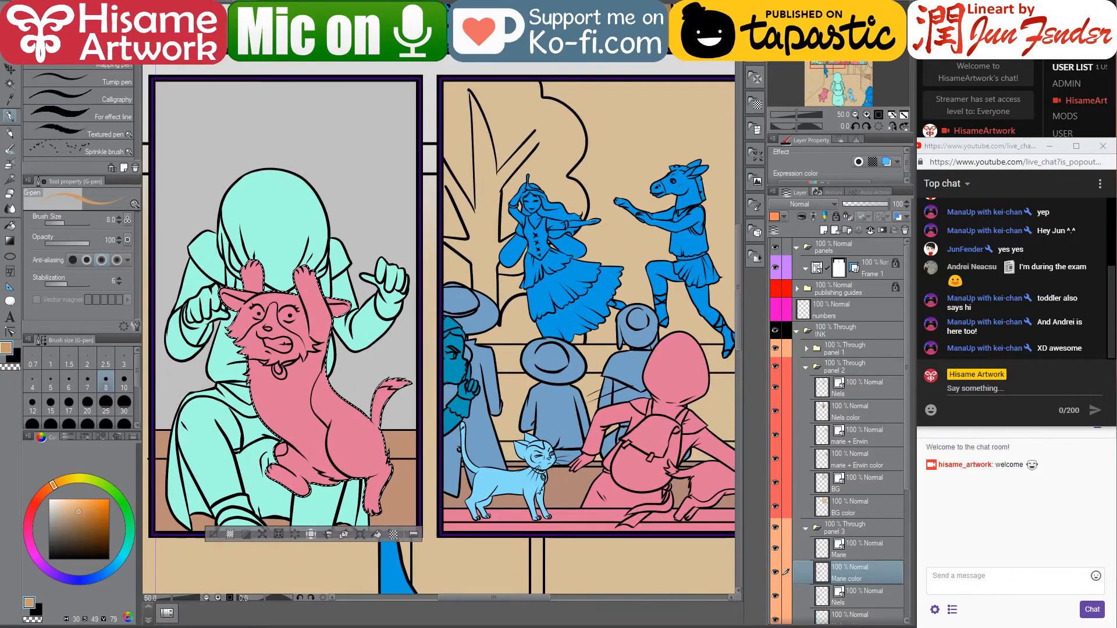
Enlarge the G-pen to size 500 and paint the whole corgi in panel 3 orange-brown
key(bracketright)
key(bracketright)
key(bracketright)
key(bracketright)
key(bracketright)
key(bracketright)
key(bracketright)
key(bracketright)
key(bracketright)
key(bracketright)
key(bracketright)
key(bracketright)
key(bracketright)
key(bracketright)
key(bracketright)
key(bracketright)
key(bracketright)
key(bracketright)
key(bracketright)
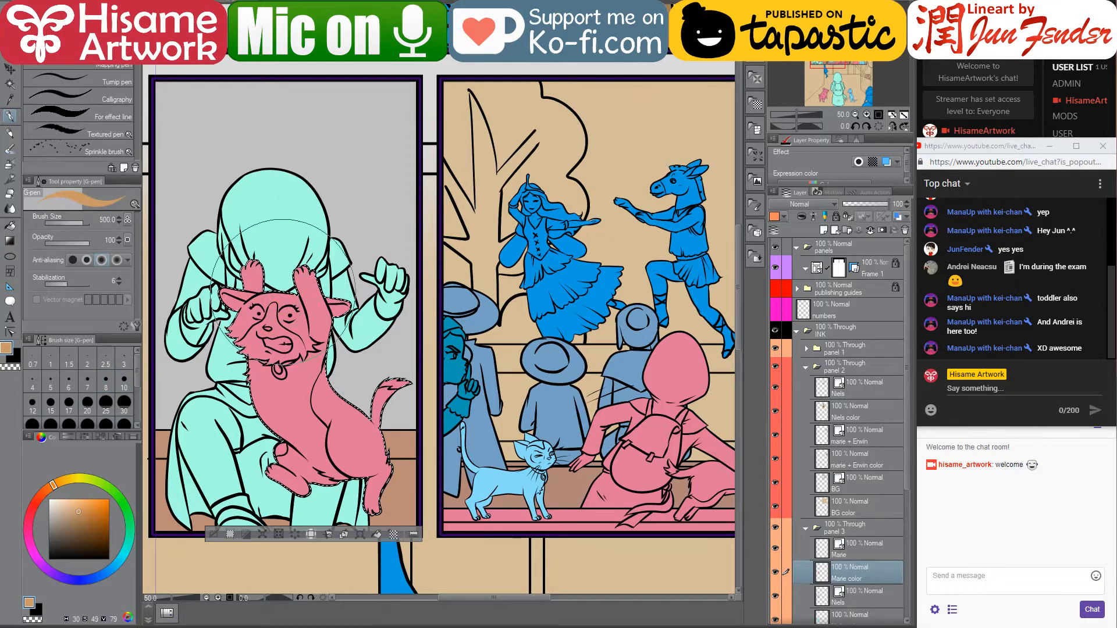
mouse_move(282, 290)
mouse_down()
mouse_move(274, 352)
mouse_move(323, 465)
mouse_move(372, 344)
mouse_move(372, 360)
mouse_move(367, 334)
mouse_move(408, 347)
mouse_up()
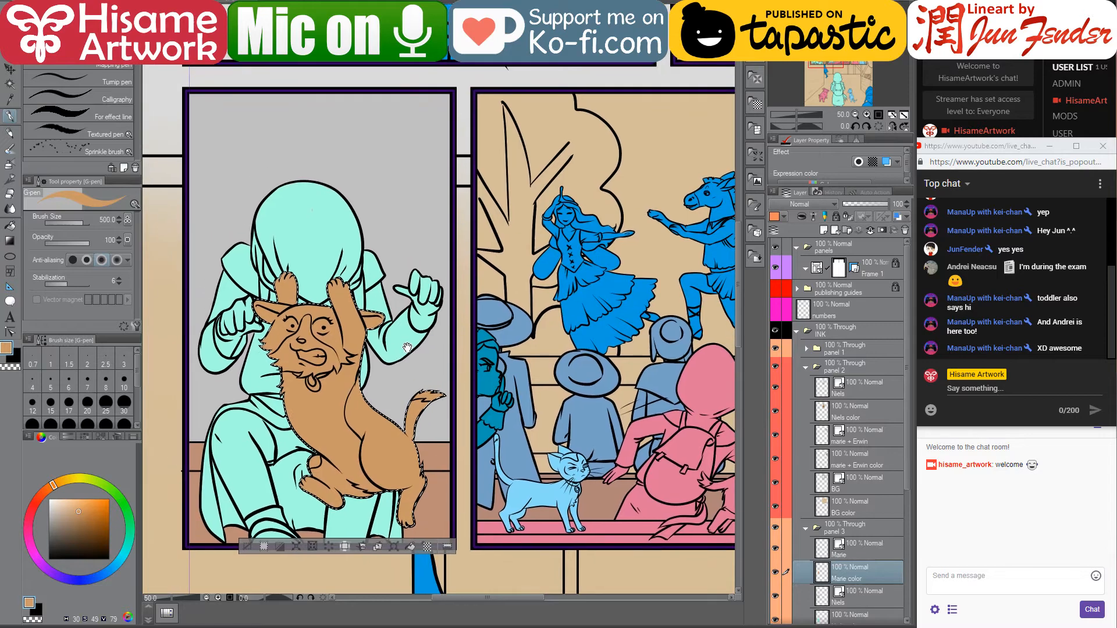
Sample white and fill the corgi's chest, belly and raised forelegs in panel 3
scroll(416, 466, down, 2)
scroll(408, 375, down, 3)
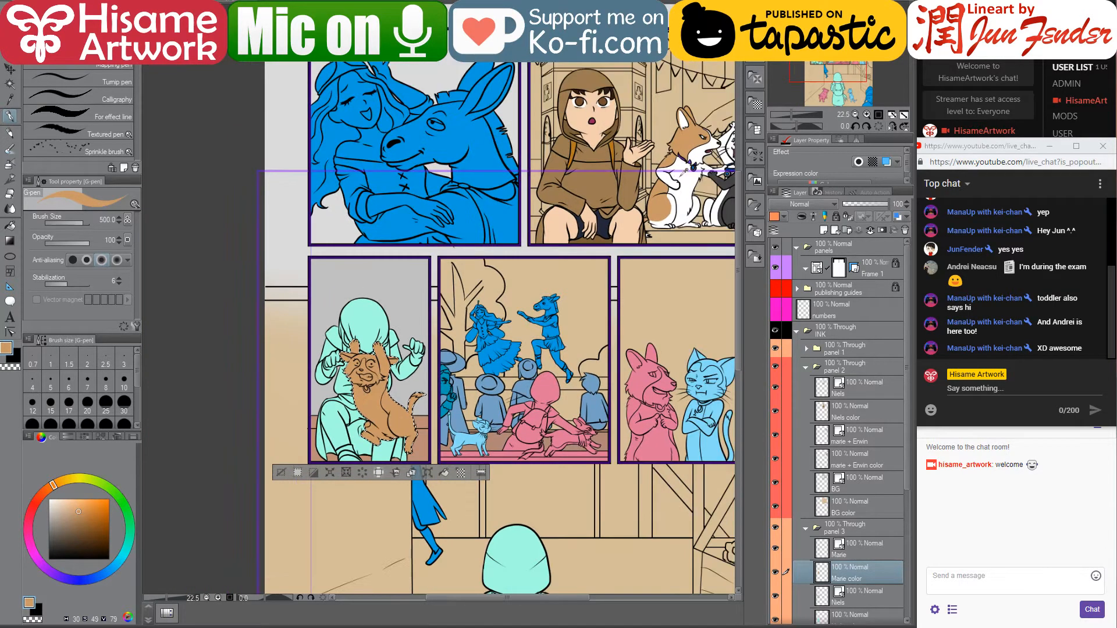
scroll(365, 410, up, 4)
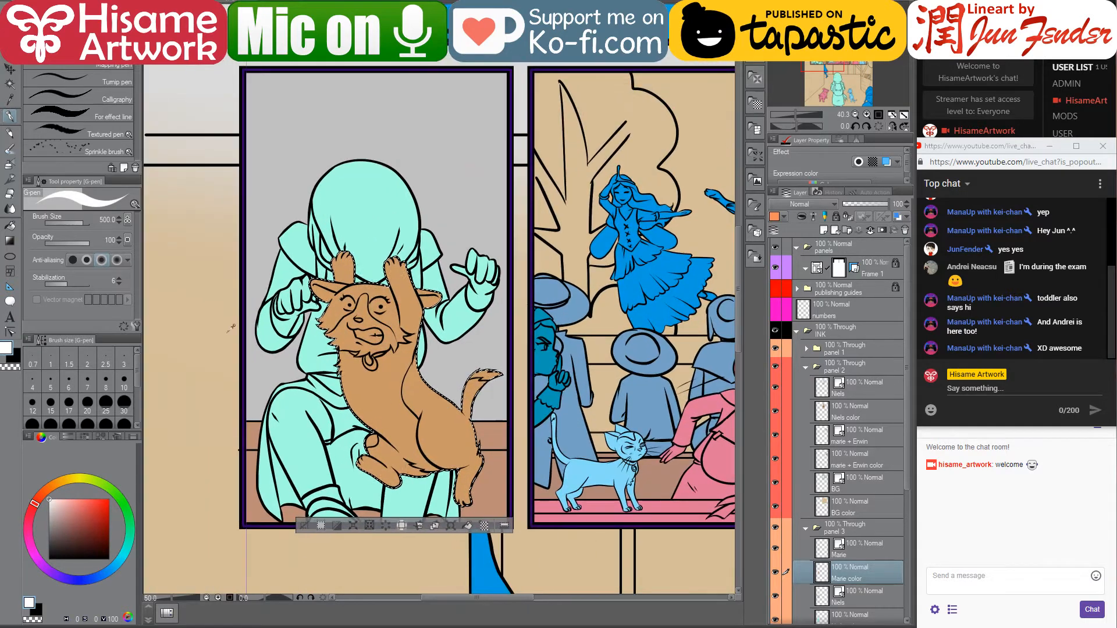
click(9, 227)
click(407, 400)
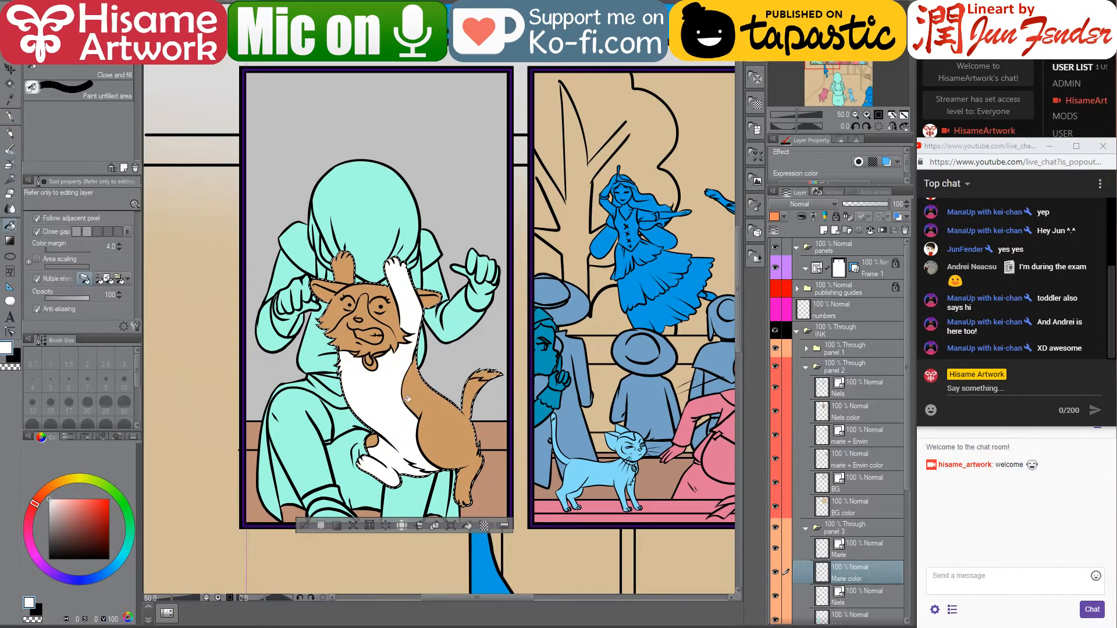
scroll(409, 444, up, 1)
click(323, 208)
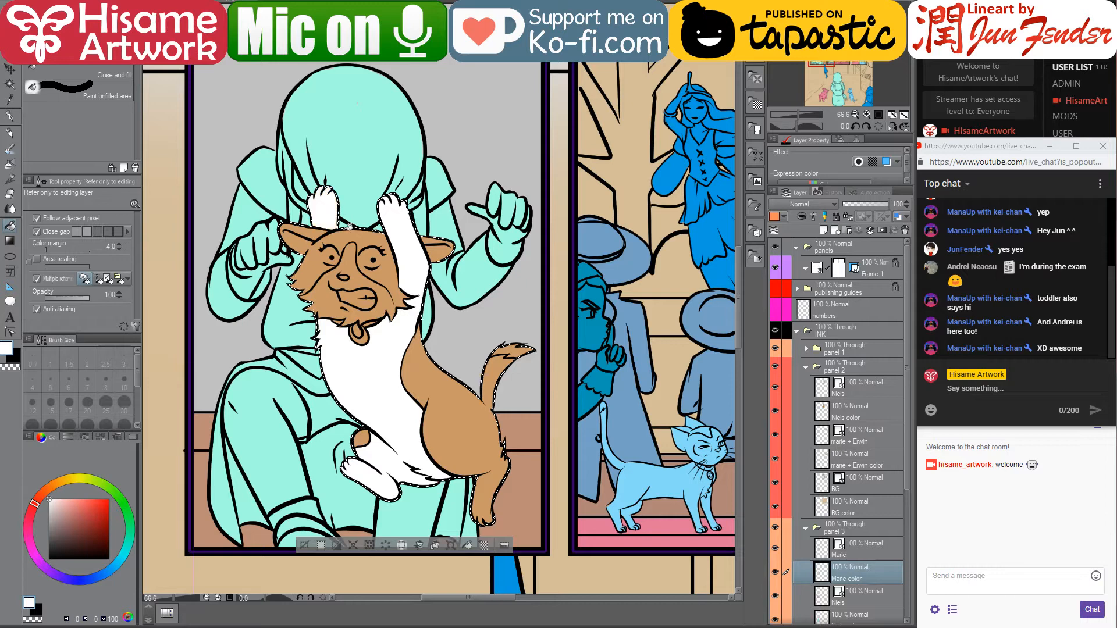
Fill the tip of the corgi's tail in panel 3 with white
drag(441, 289, 411, 276)
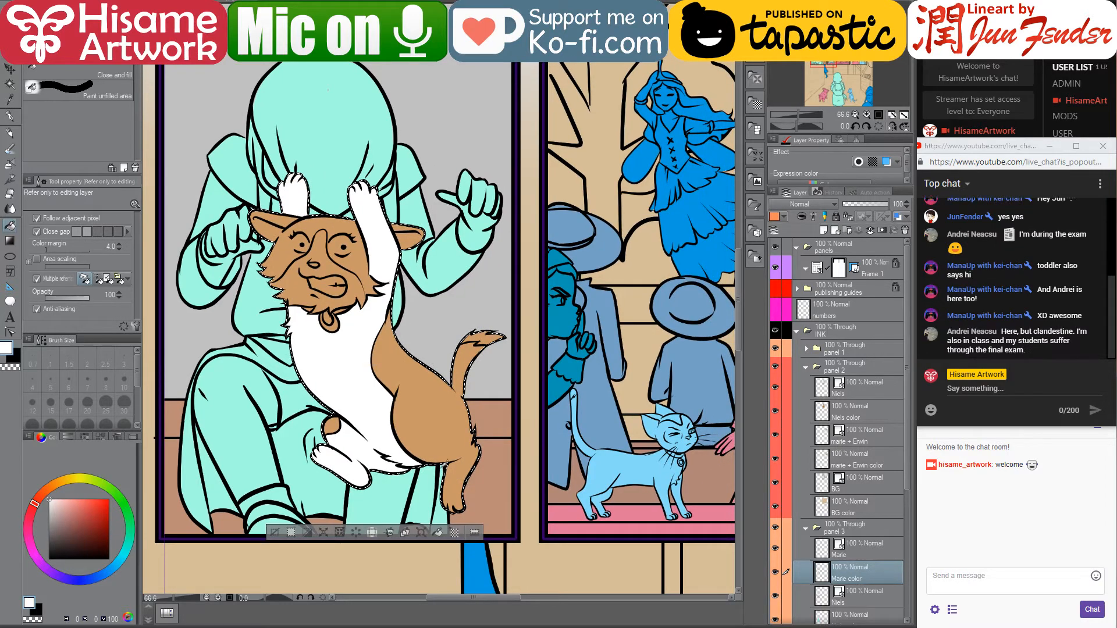
scroll(429, 450, up, 1)
scroll(443, 431, up, 1)
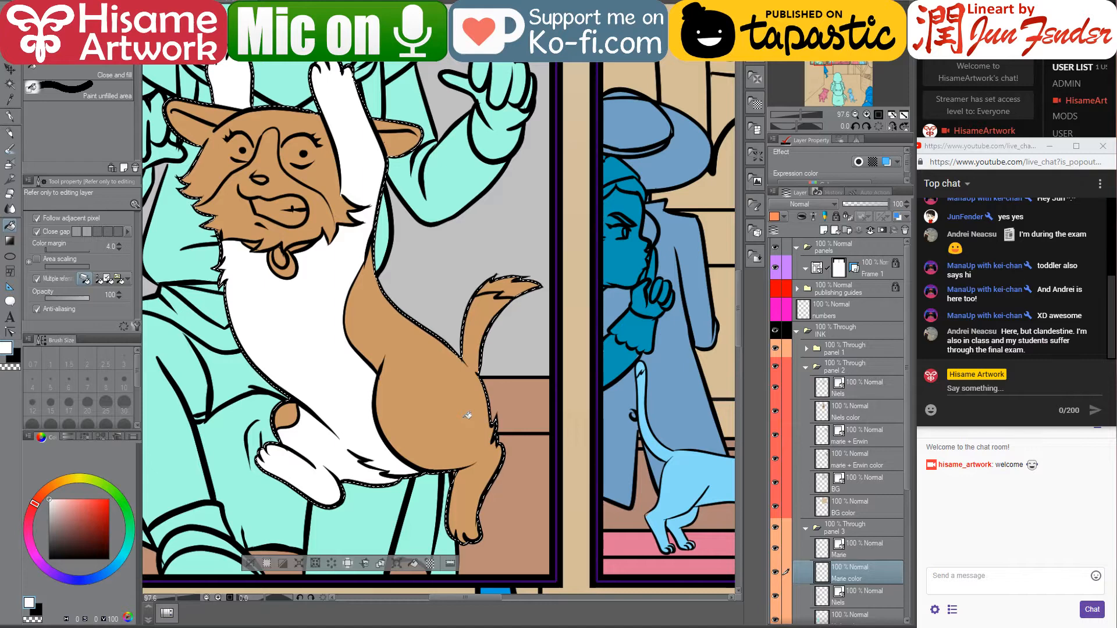
click(10, 116)
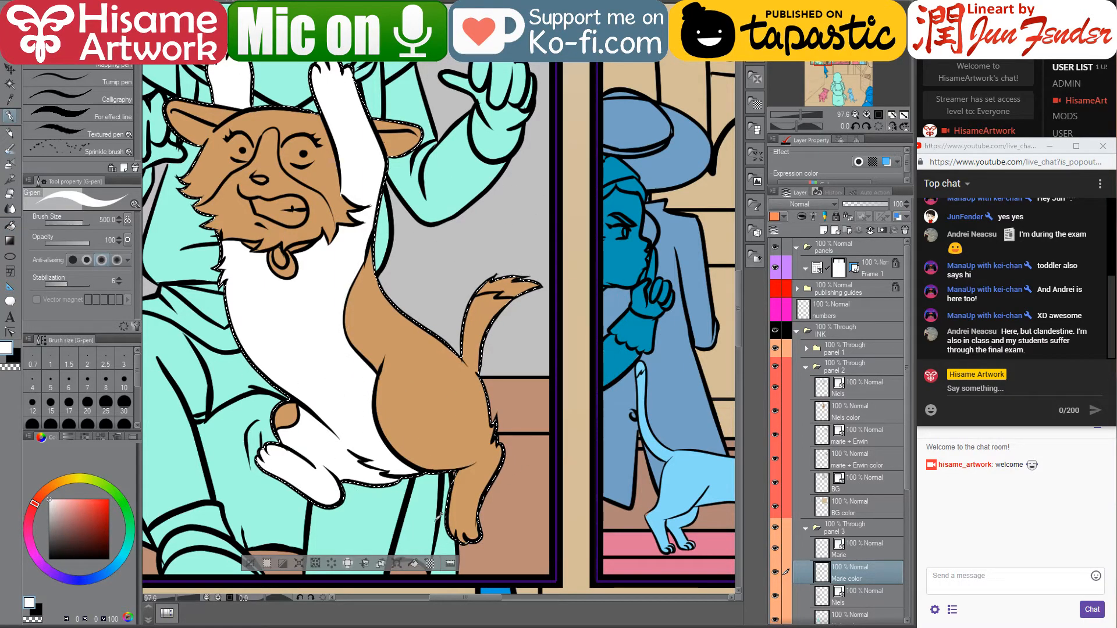
scroll(437, 519, up, 4)
scroll(344, 375, down, 2)
click(7, 228)
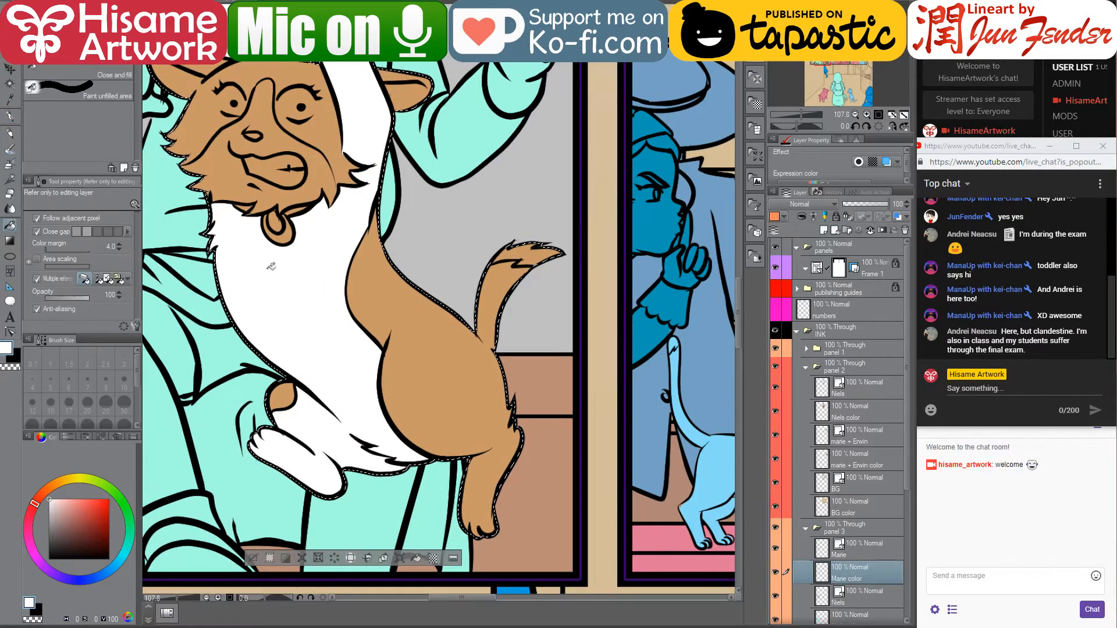
click(540, 248)
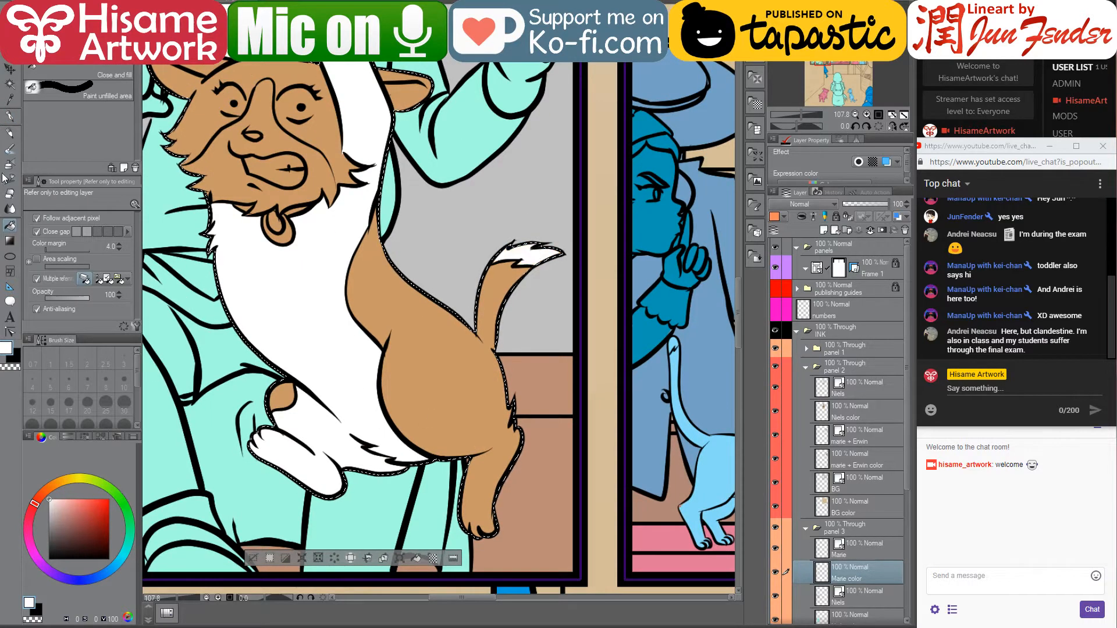
With the G-pen at size 20, draw a curved white boundary along the lower edge of the corgi's haunch in panel 3
click(10, 116)
scroll(372, 384, up, 3)
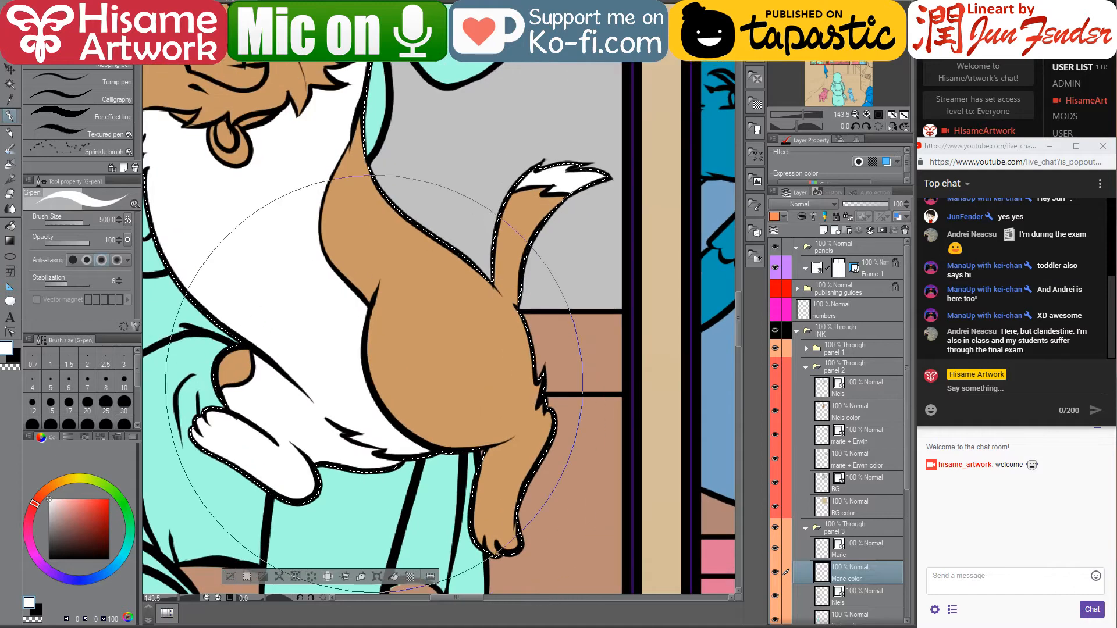
key(bracketleft)
key(bracketleft)
key(bracketleft)
key(bracketleft)
key(bracketleft)
key(bracketleft)
key(bracketleft)
key(bracketleft)
key(bracketleft)
key(bracketleft)
key(bracketleft)
key(bracketleft)
key(bracketleft)
key(bracketleft)
key(bracketleft)
key(bracketleft)
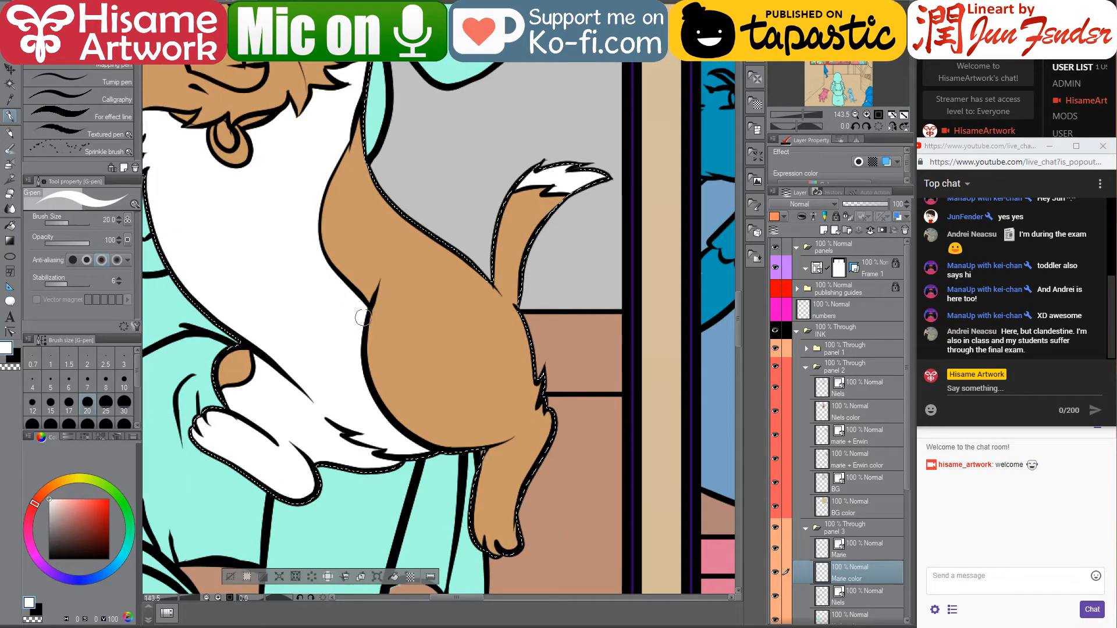
mouse_move(366, 317)
mouse_down()
mouse_move(370, 368)
mouse_move(463, 411)
mouse_move(527, 387)
mouse_move(542, 355)
mouse_up()
Enlarge the G-pen to size 40 and paint the underside of the corgi's haunch and its lower hind leg white
key(bracketright)
key(bracketright)
key(bracketright)
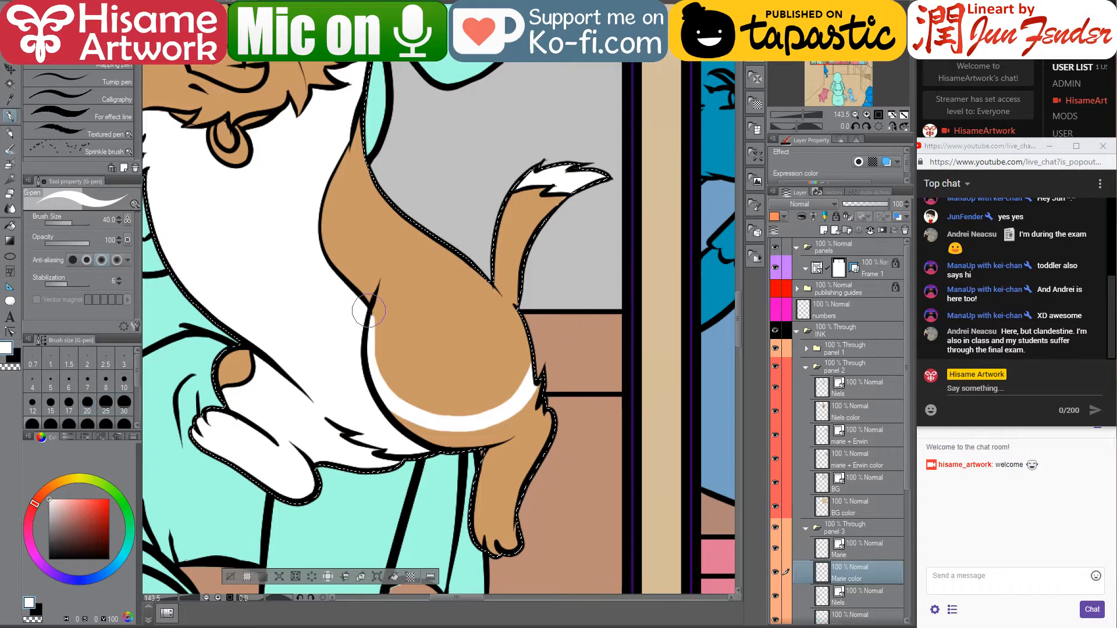
drag(356, 319, 391, 423)
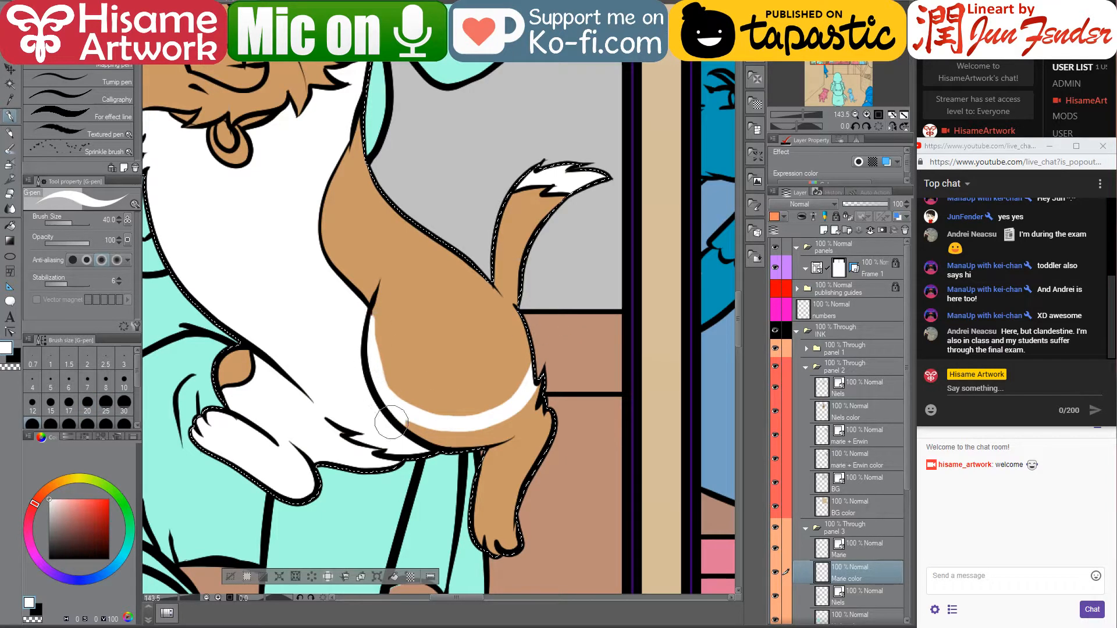
mouse_move(465, 434)
mouse_down()
mouse_move(523, 421)
mouse_move(550, 385)
mouse_up()
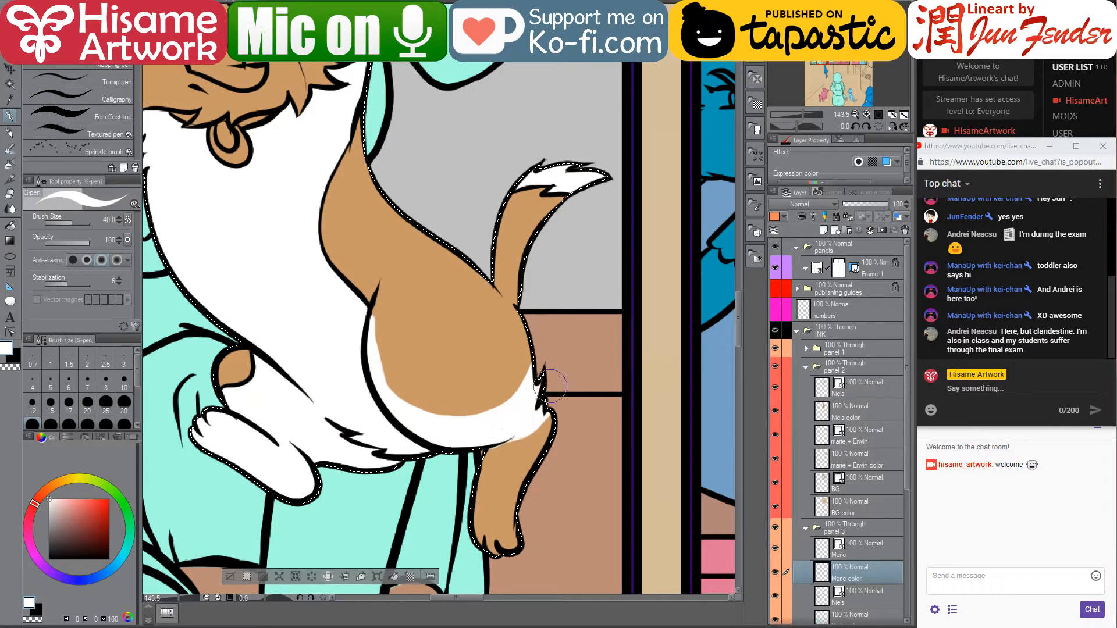
mouse_move(468, 491)
mouse_down()
mouse_move(467, 548)
mouse_move(498, 480)
mouse_move(559, 415)
mouse_move(475, 503)
mouse_move(516, 465)
mouse_move(503, 547)
mouse_up()
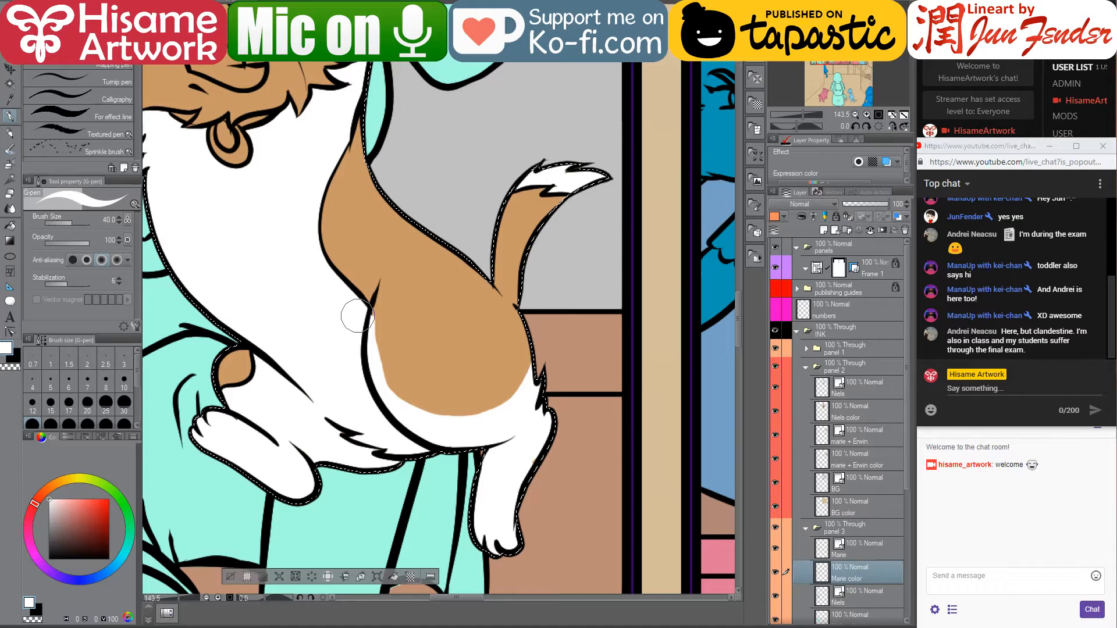
scroll(558, 501, down, 8)
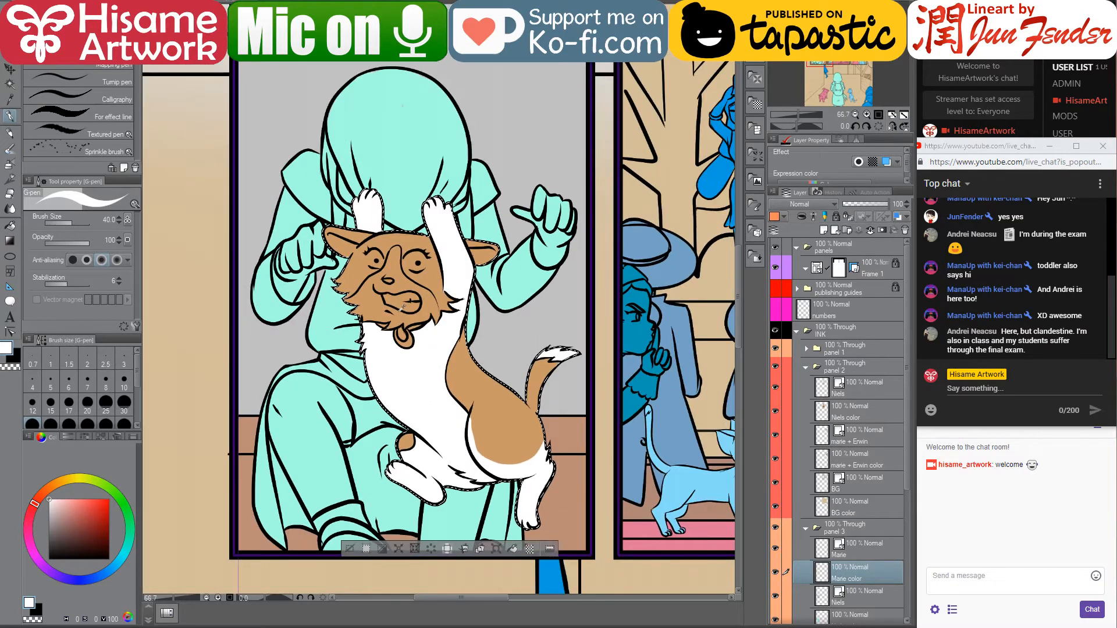
Fill the corgi's forehead blaze, muzzle and bared teeth in panel 3 with white
scroll(351, 340, up, 7)
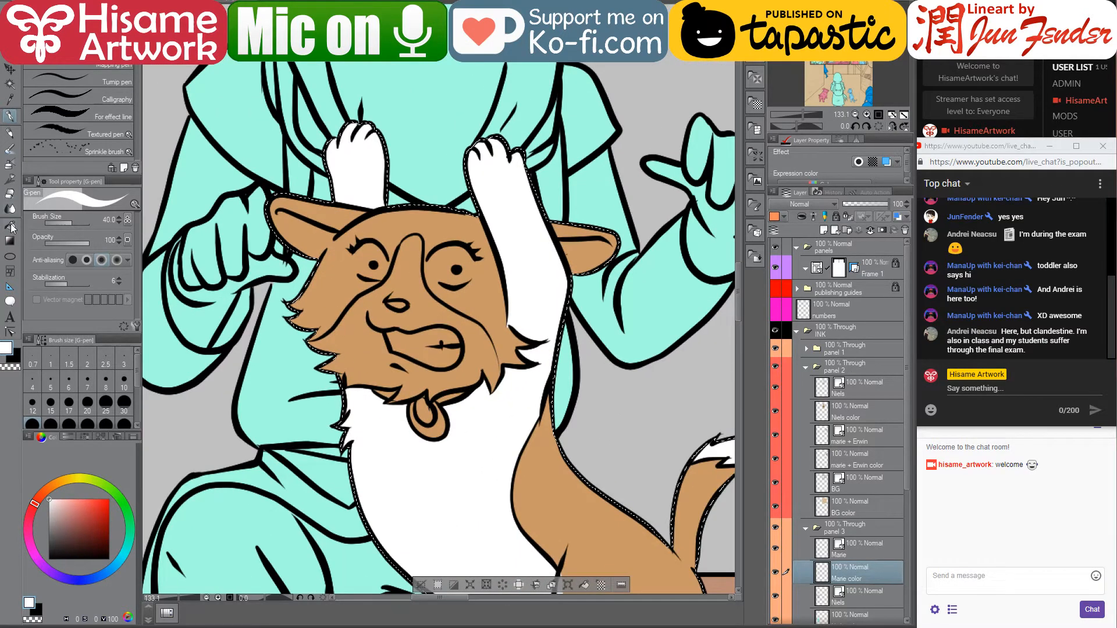
click(9, 225)
click(437, 302)
scroll(443, 308, up, 3)
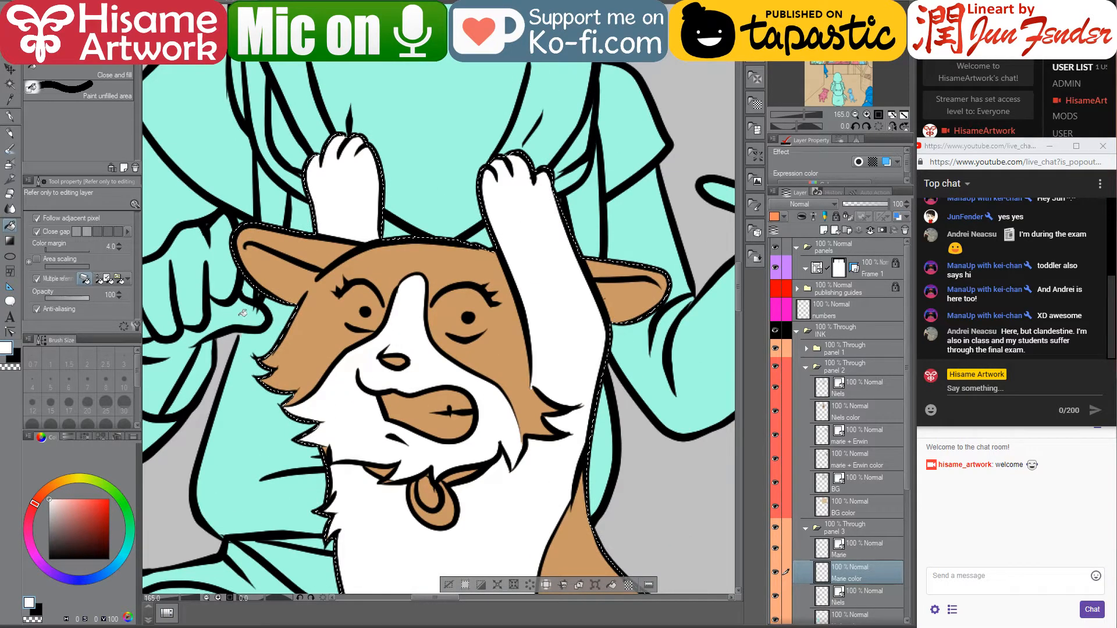
click(403, 389)
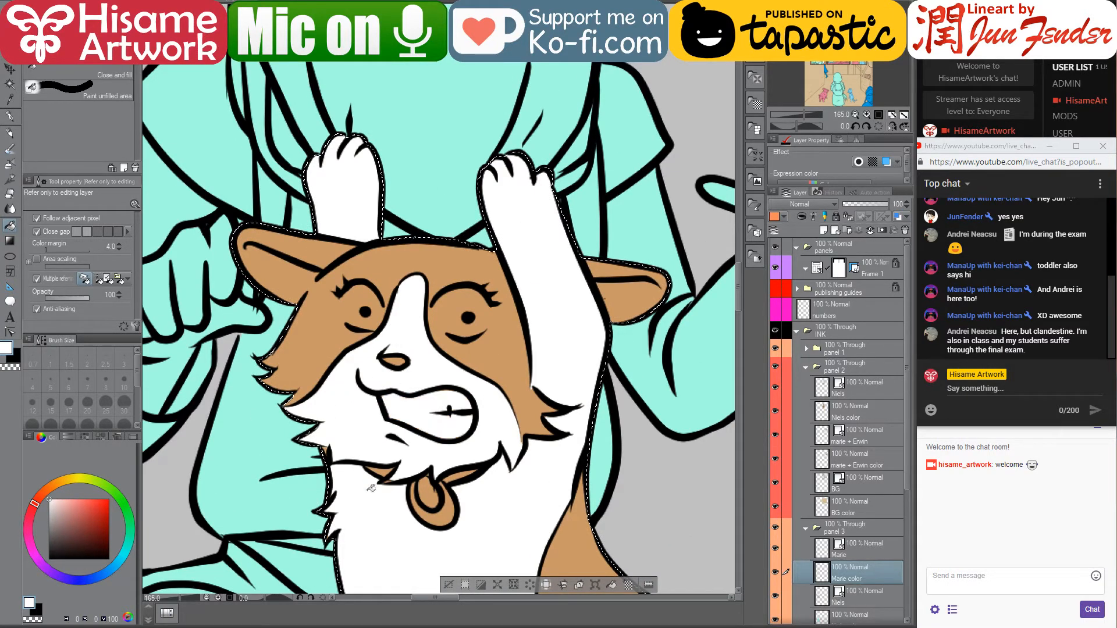
scroll(376, 499, down, 2)
With the G-pen at size 60, paint the white of the corgi's larger eye, beside its raised foreleg
click(10, 116)
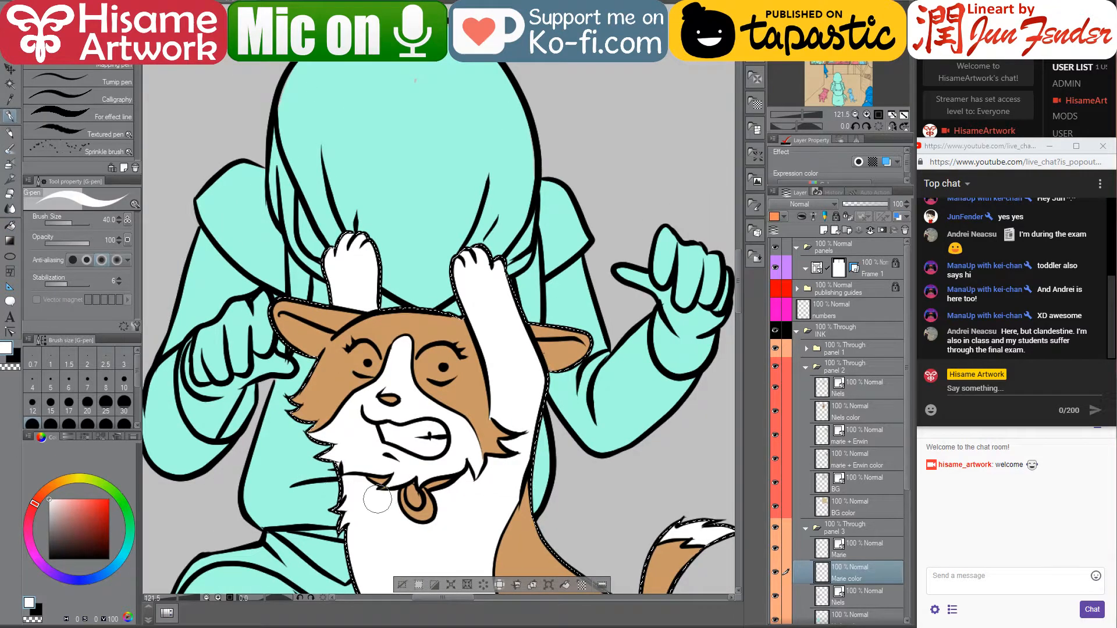
scroll(382, 510, down, 4)
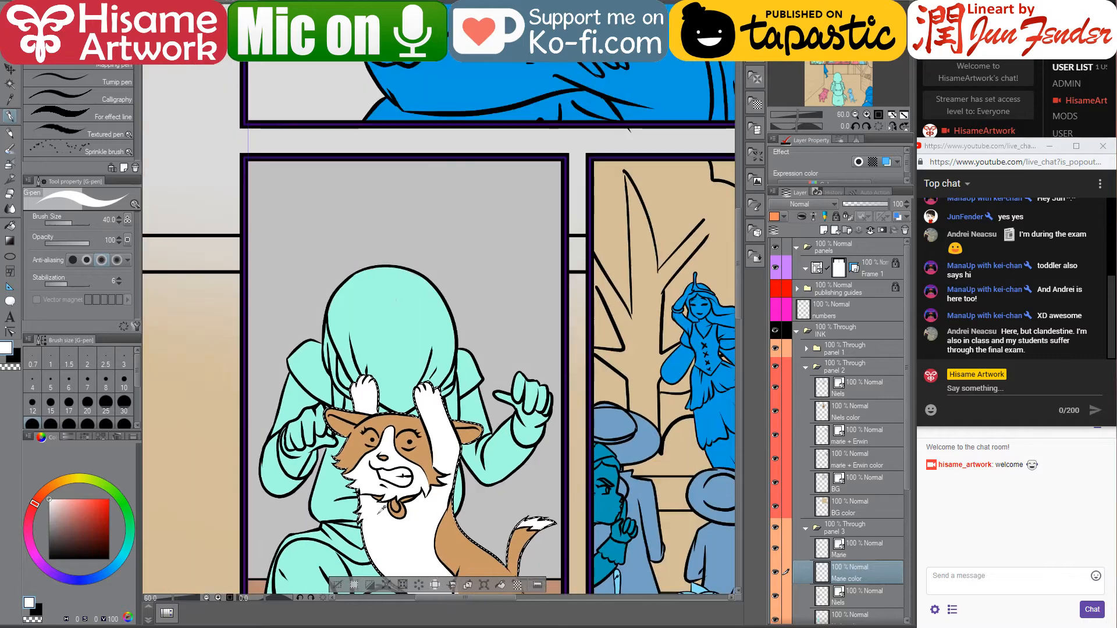
scroll(404, 436, up, 4)
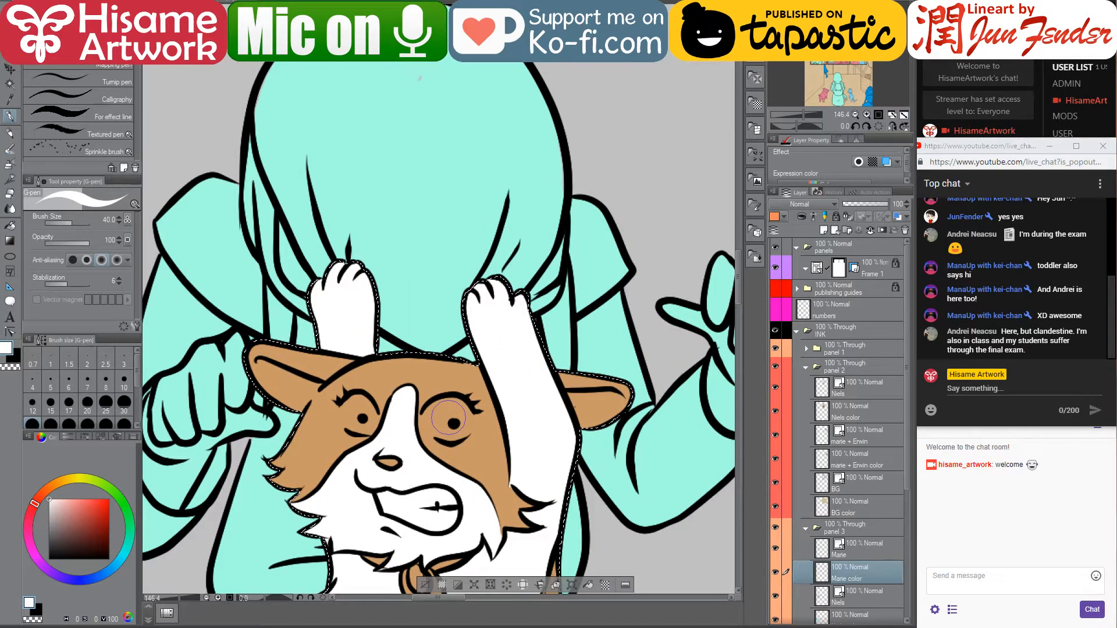
key(bracketright)
key(bracketright)
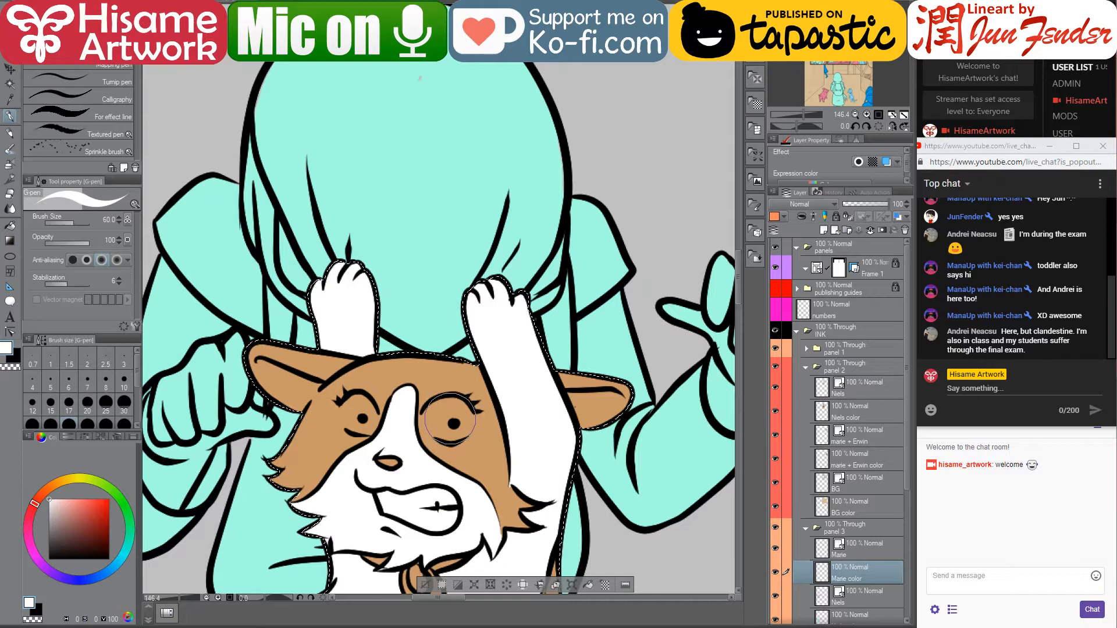
click(450, 419)
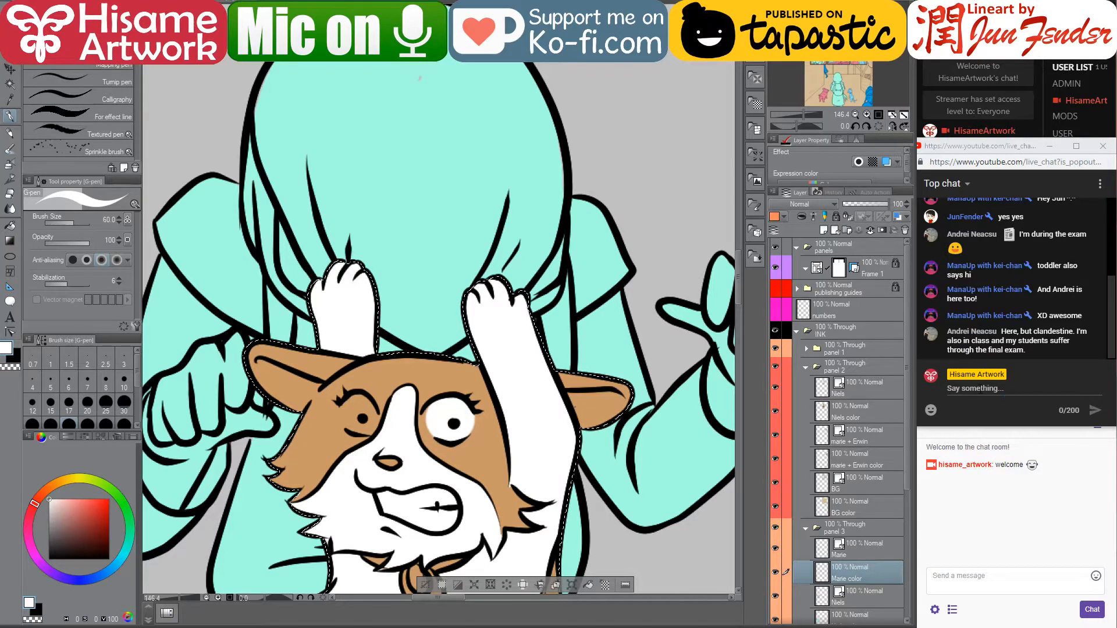
Switch to the YouTube live chat and send the messages "XD" and "poor students"
click(980, 389)
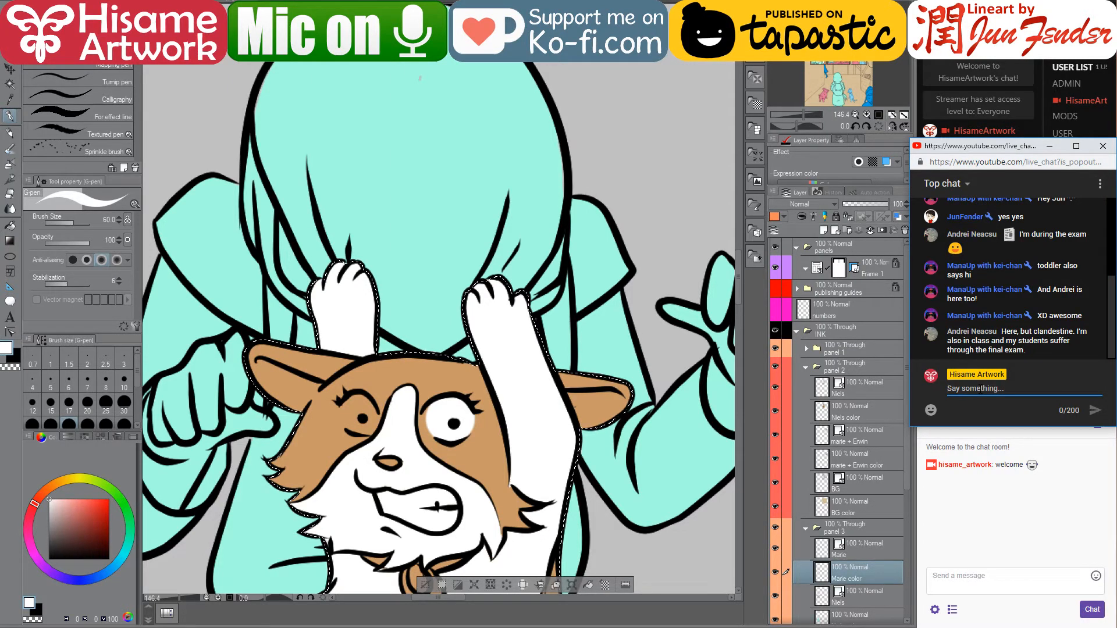
text(XD)
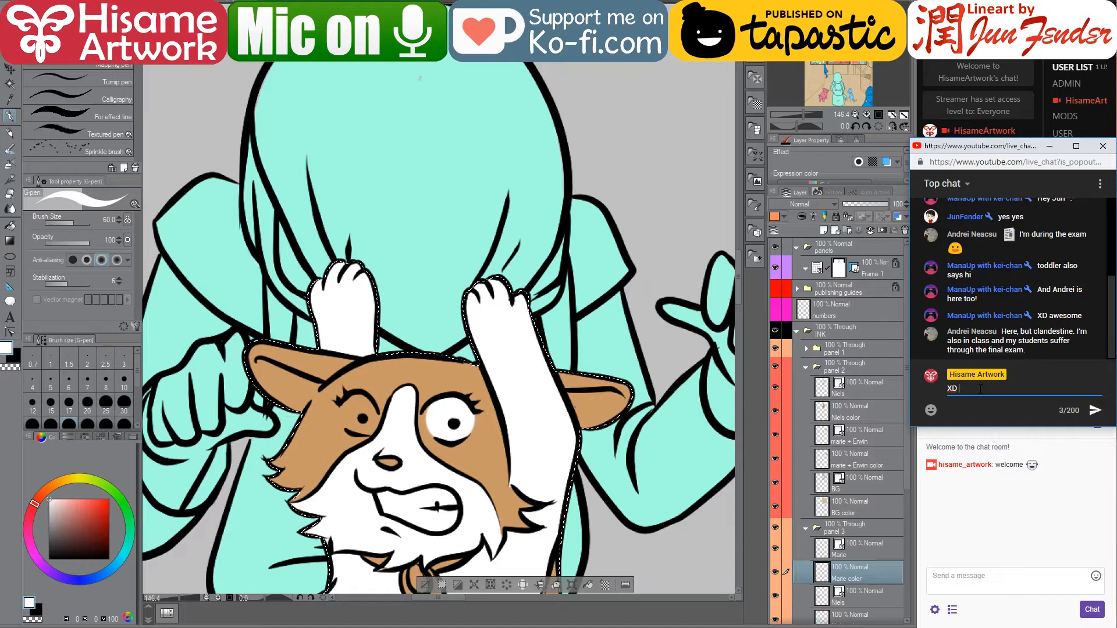
key(Return)
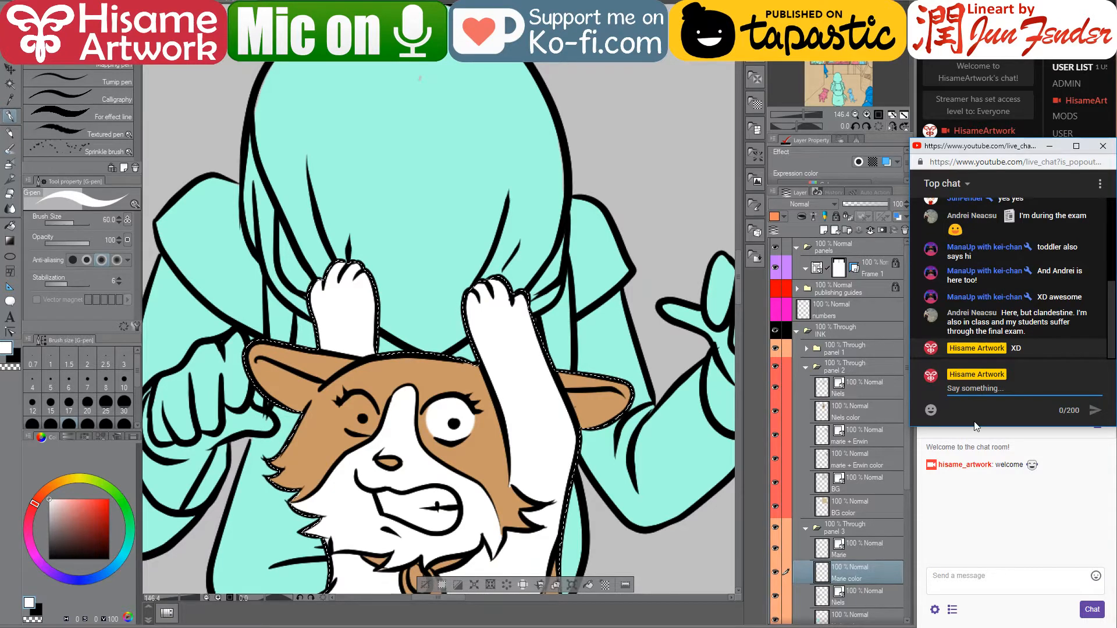
text(poo: students)
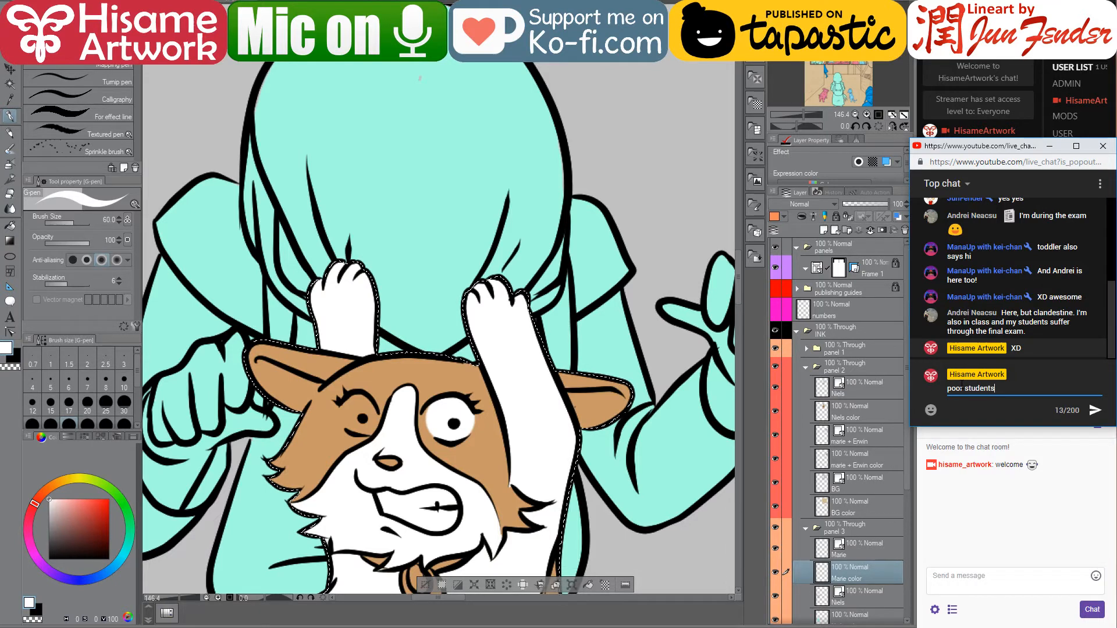
key(Return)
Paint the white of the corgi's other eye, reducing the G-pen to size 50 to stay within its outline
click(359, 420)
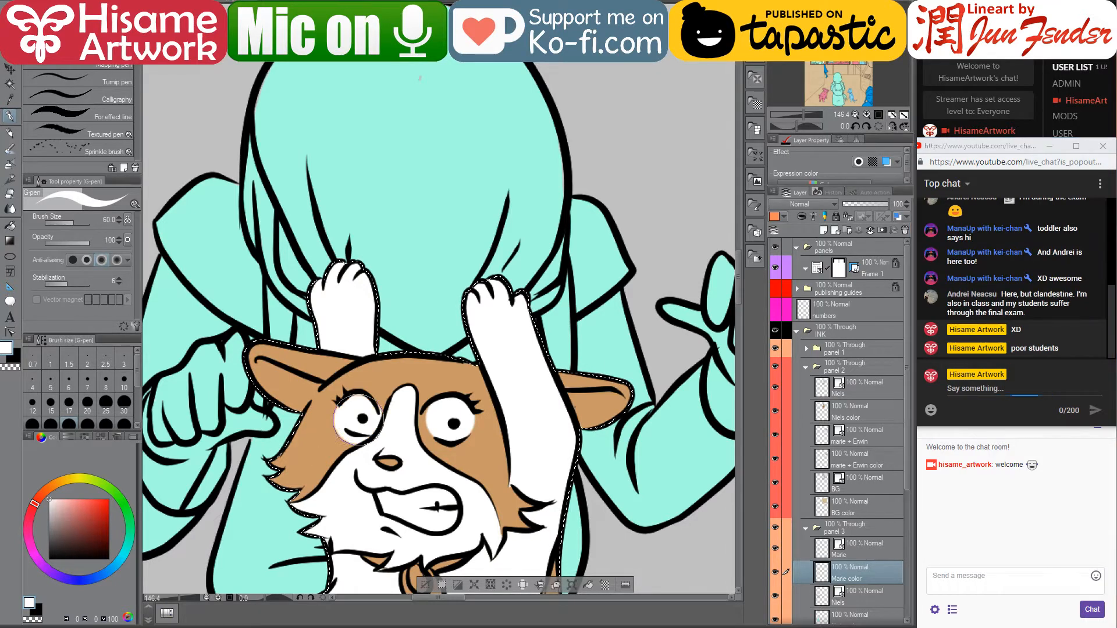
key(ctrl+z)
key(bracketleft)
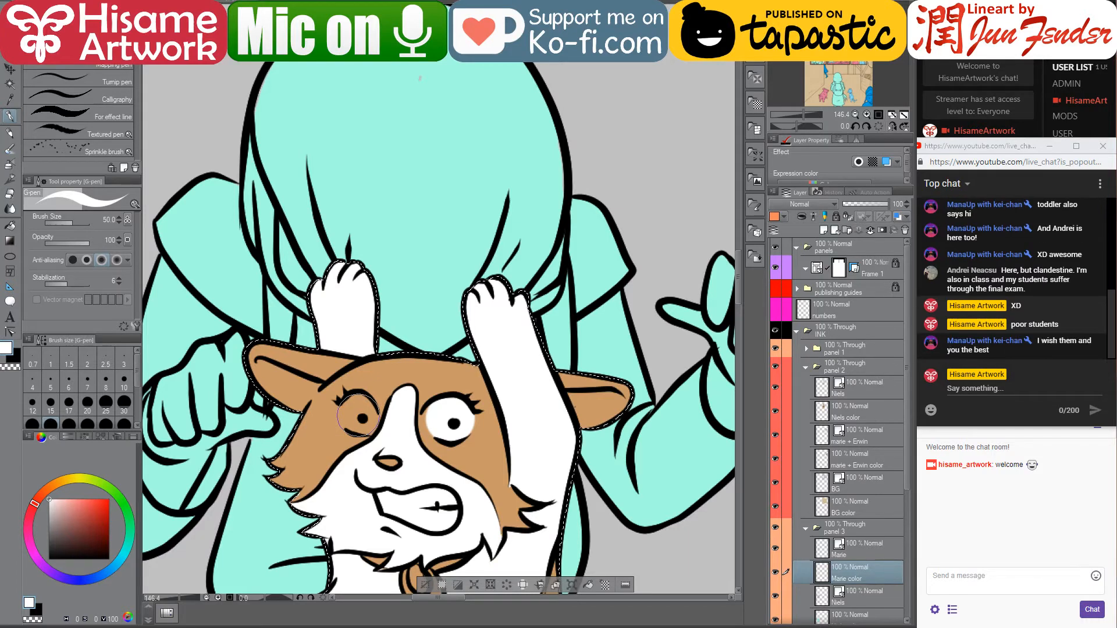
click(358, 419)
scroll(387, 474, down, 2)
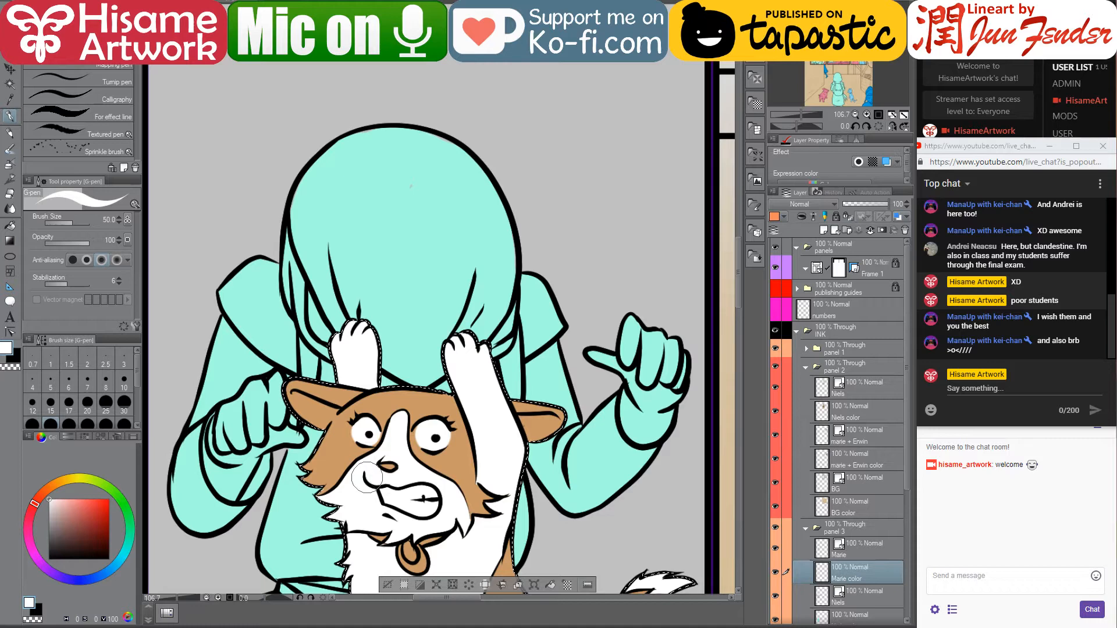
Hide the corgi's layers in panel 3 and select the painted area of the seated character's color layer
scroll(387, 482, down, 3)
drag(395, 487, 493, 368)
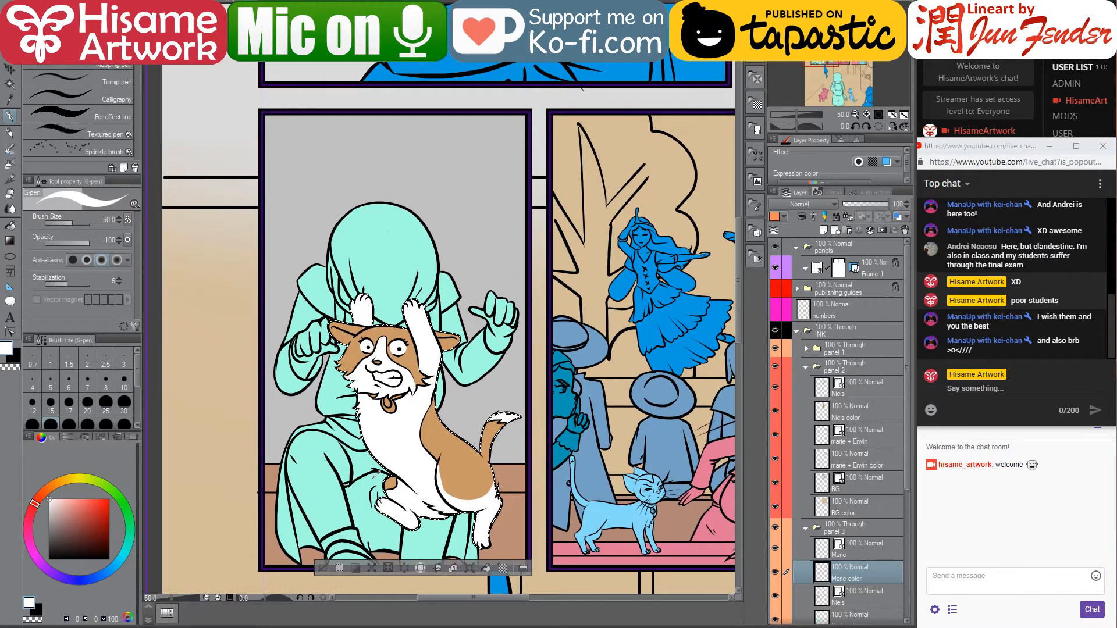
scroll(371, 480, down, 2)
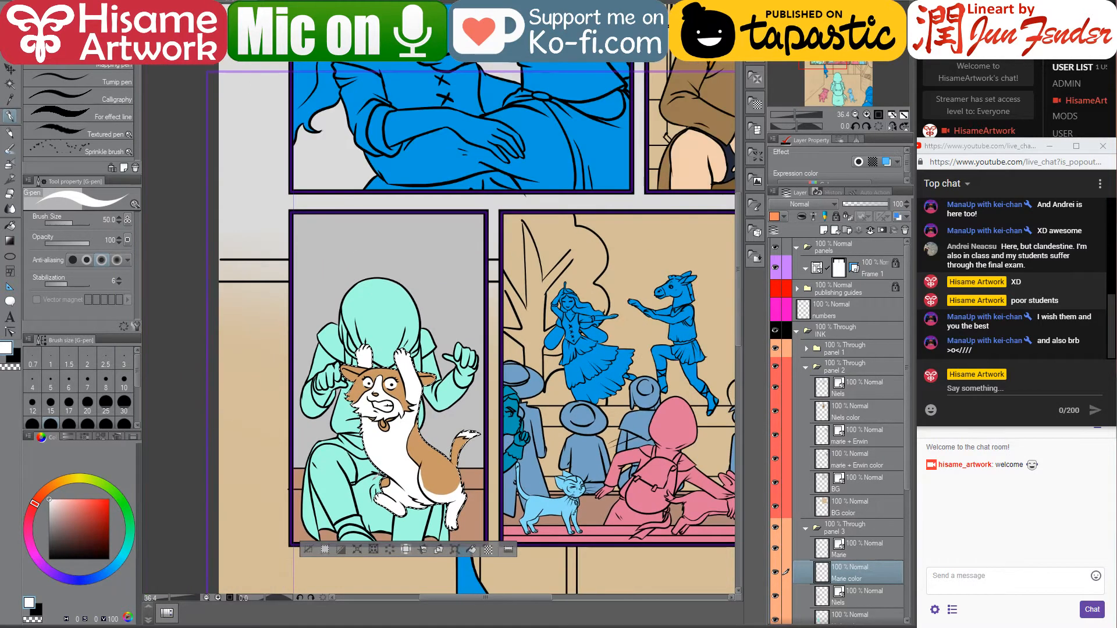
click(775, 570)
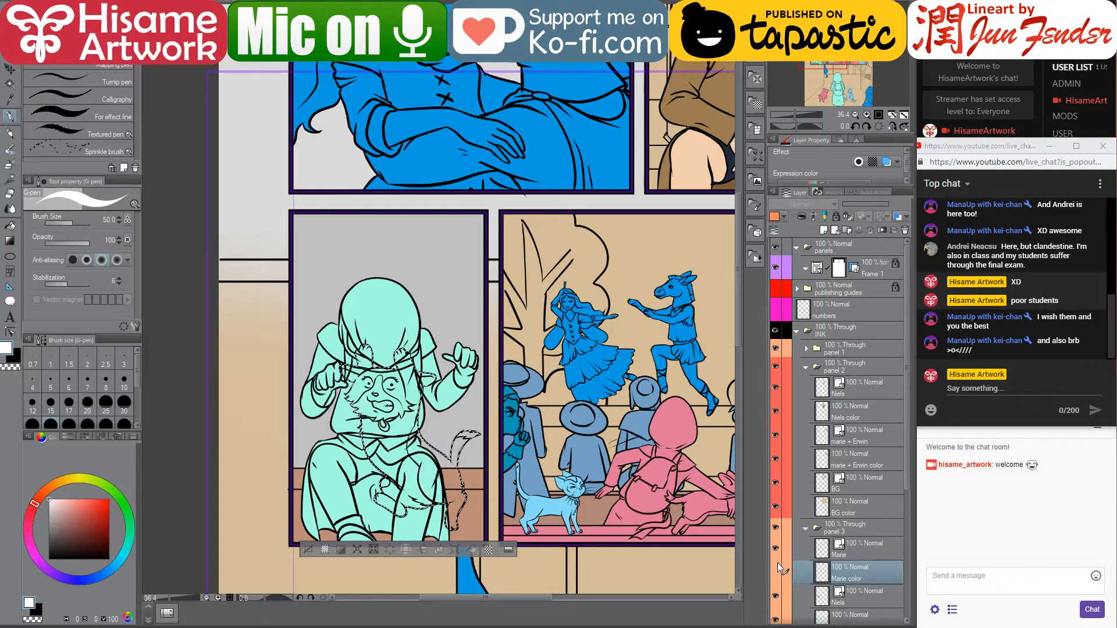
scroll(826, 556, down, 2)
click(823, 550)
ctrl+click(822, 544)
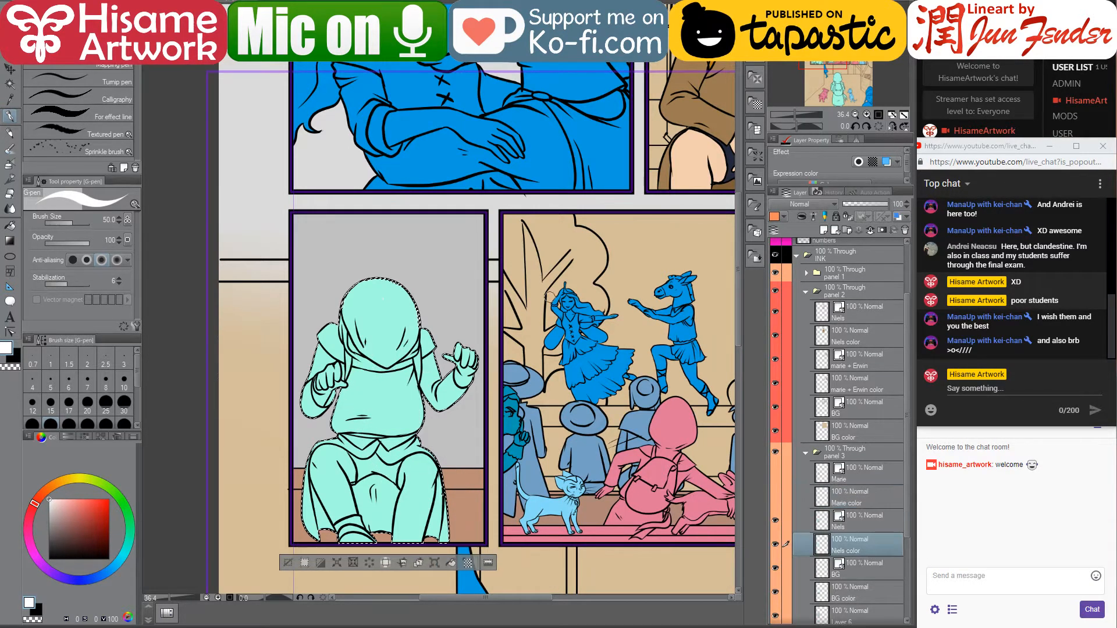
Sample brown, enlarge the G-pen to size 700 and paint the whole seated character in panel 3
alt+click(1, 159)
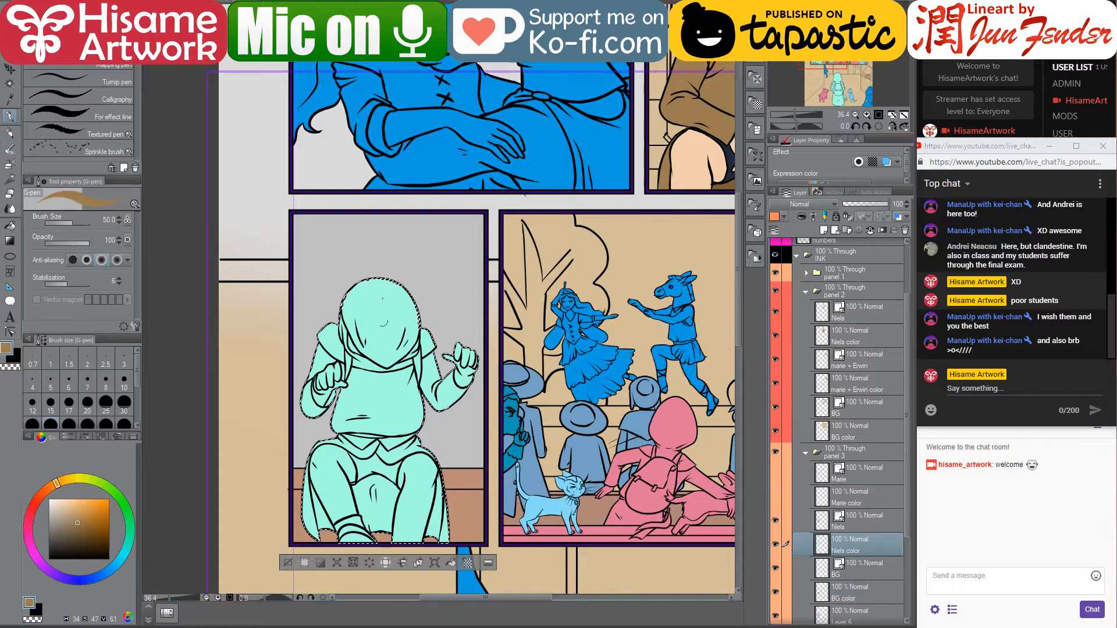
key(])
key(])
key(])
key(])
key(])
key(])
key(])
key(])
key(])
key(])
key(])
key(])
key(])
key(])
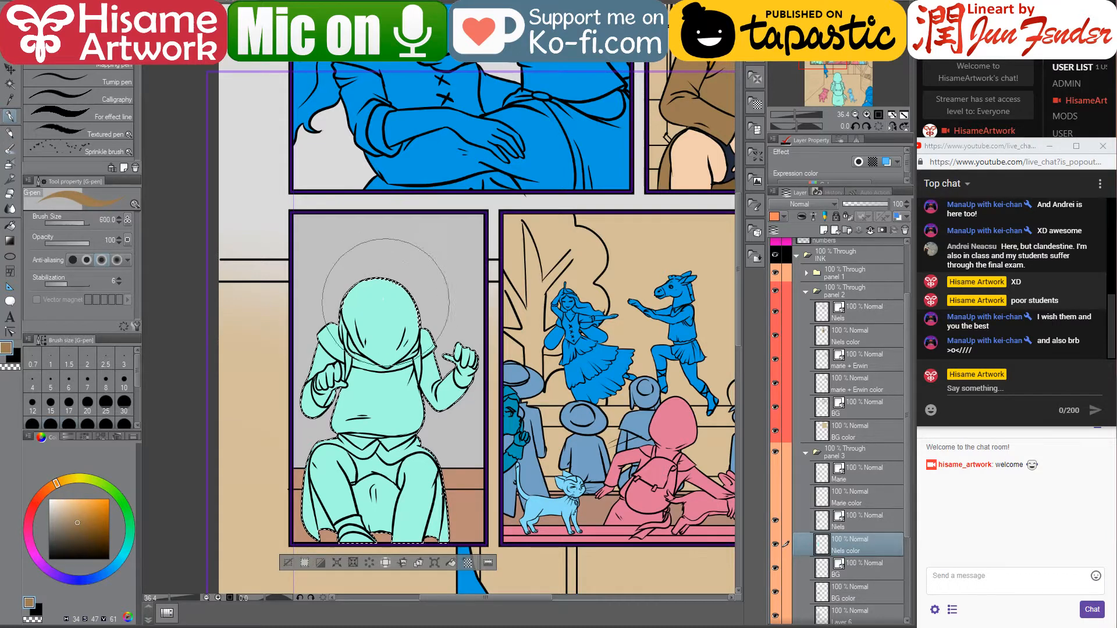
mouse_move(384, 285)
mouse_down()
mouse_move(349, 349)
mouse_move(372, 565)
mouse_move(443, 343)
mouse_move(440, 483)
mouse_up()
Deselect and paint over the unfilled slivers along the hood's outline in brown with the G-pen at size 50
scroll(364, 299, up, 10)
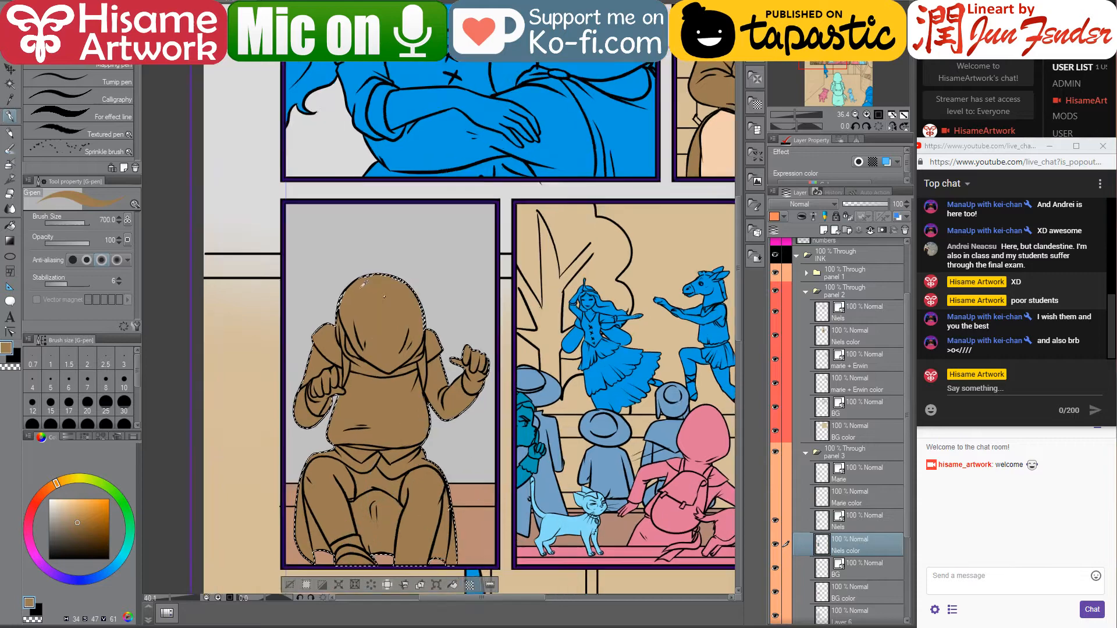
scroll(446, 305, up, 5)
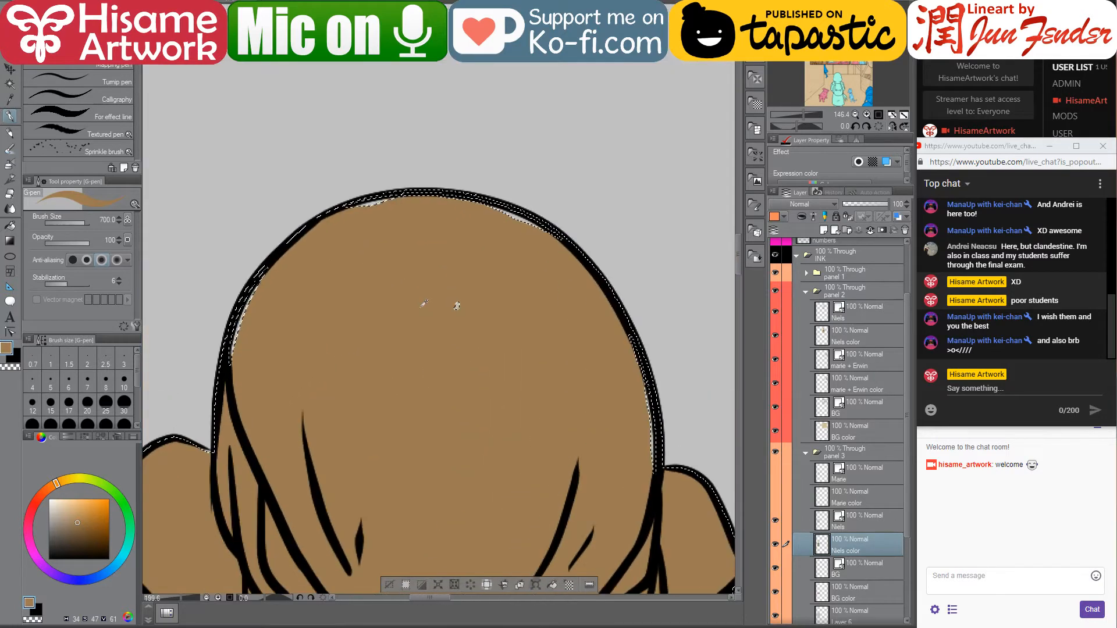
scroll(423, 307, down, 2)
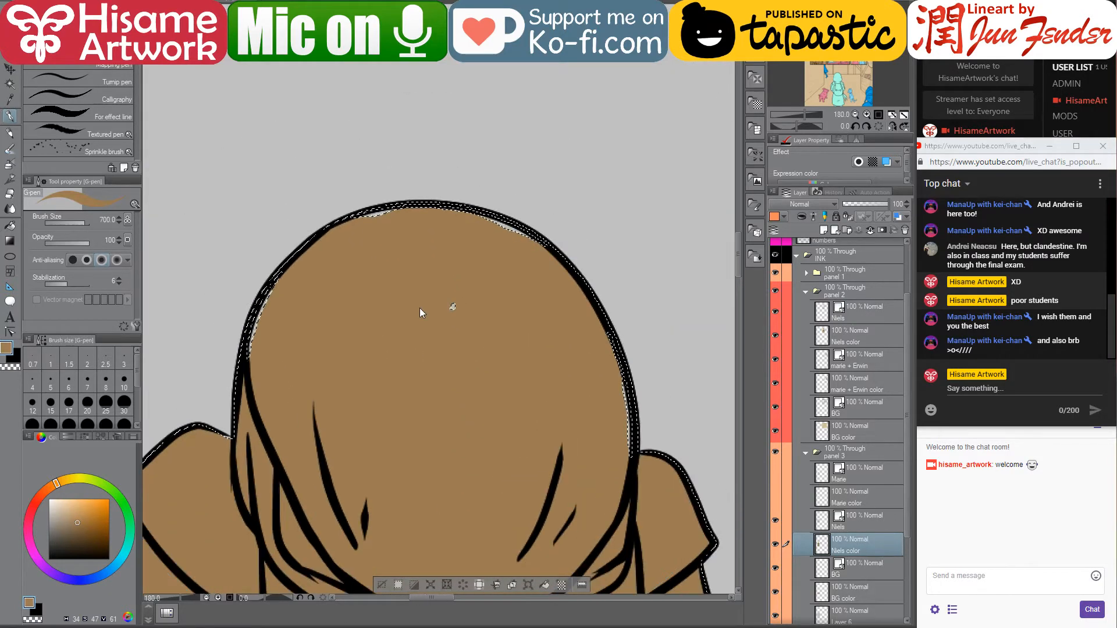
key(ctrl+d)
key([)
key(bracketleft)
key(bracketleft)
key(bracketleft)
key(bracketleft)
key(bracketleft)
key(bracketleft)
key(bracketleft)
key(bracketleft)
key(bracketleft)
key(bracketleft)
key(bracketleft)
key(bracketleft)
key(bracketleft)
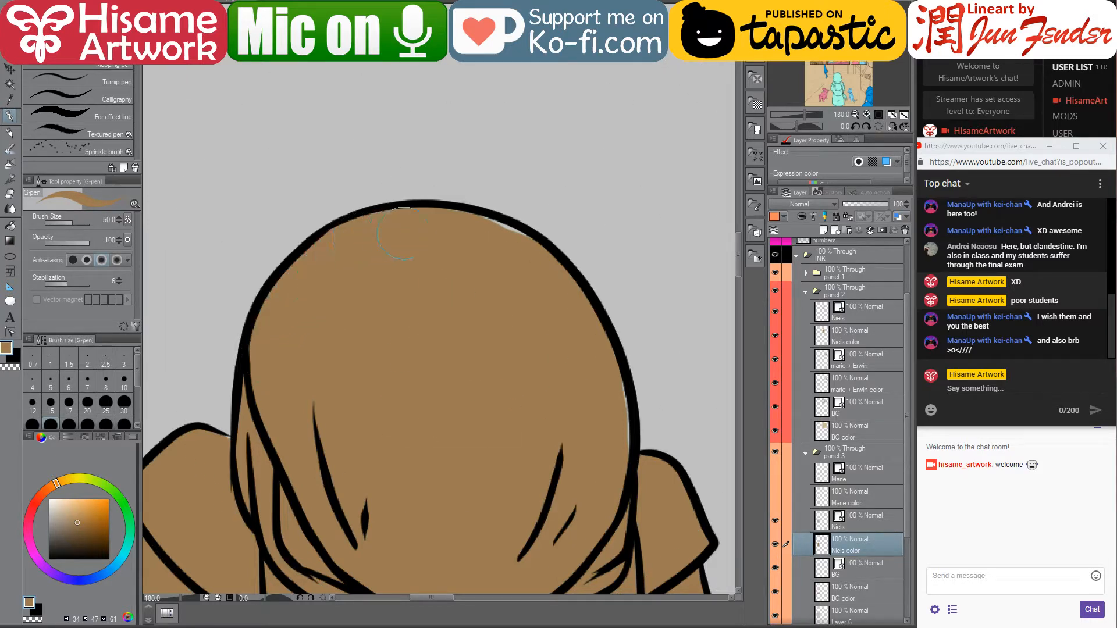
drag(446, 235, 500, 247)
drag(607, 378, 611, 420)
scroll(490, 366, down, 6)
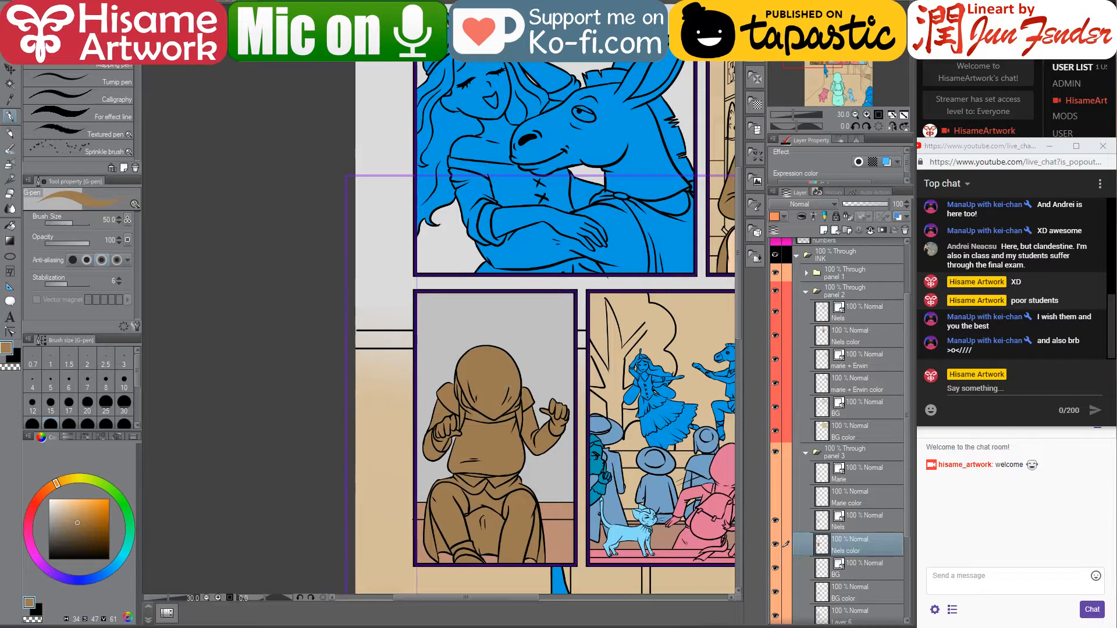
Sample the skin tone from the panel above and fill both hands of the seated hooded character with it
drag(652, 280, 414, 245)
alt+click(558, 100)
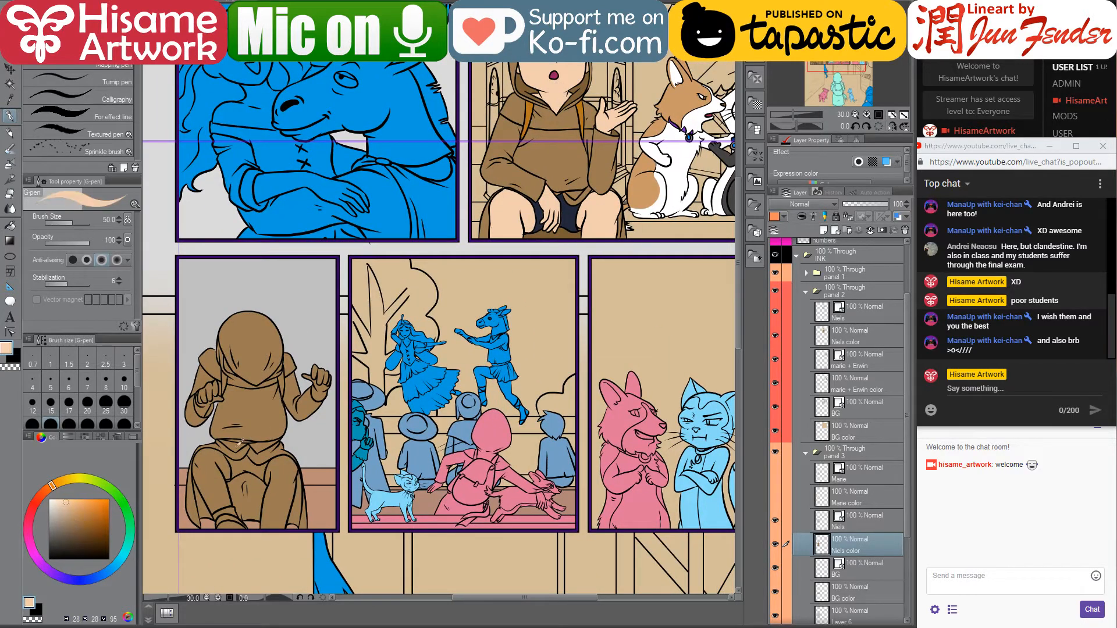
scroll(241, 444, up, 2)
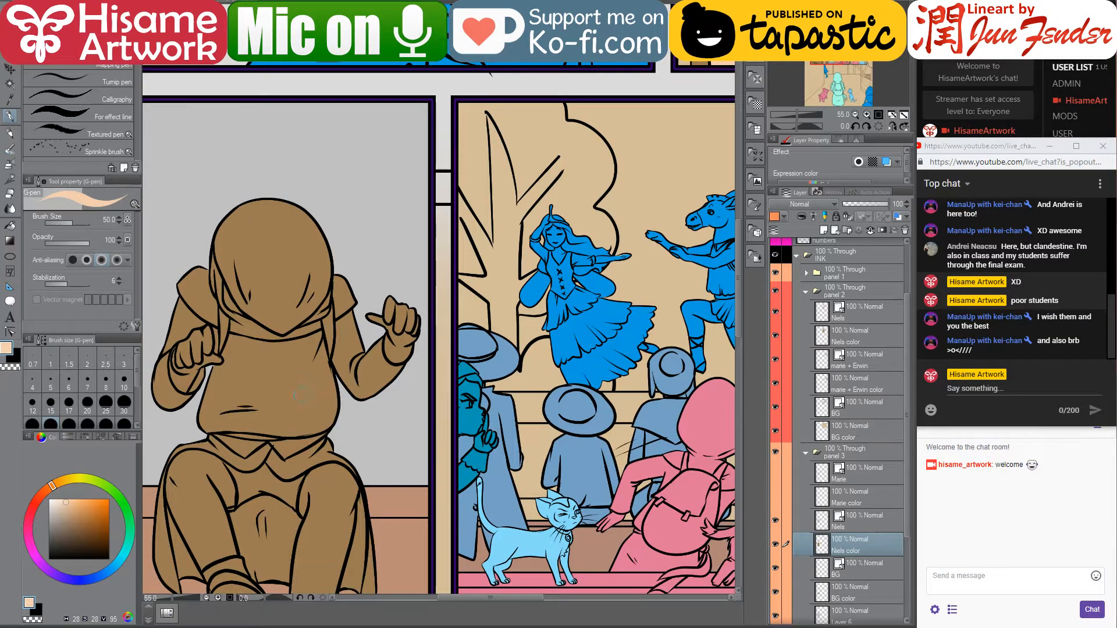
drag(299, 396, 407, 354)
click(10, 226)
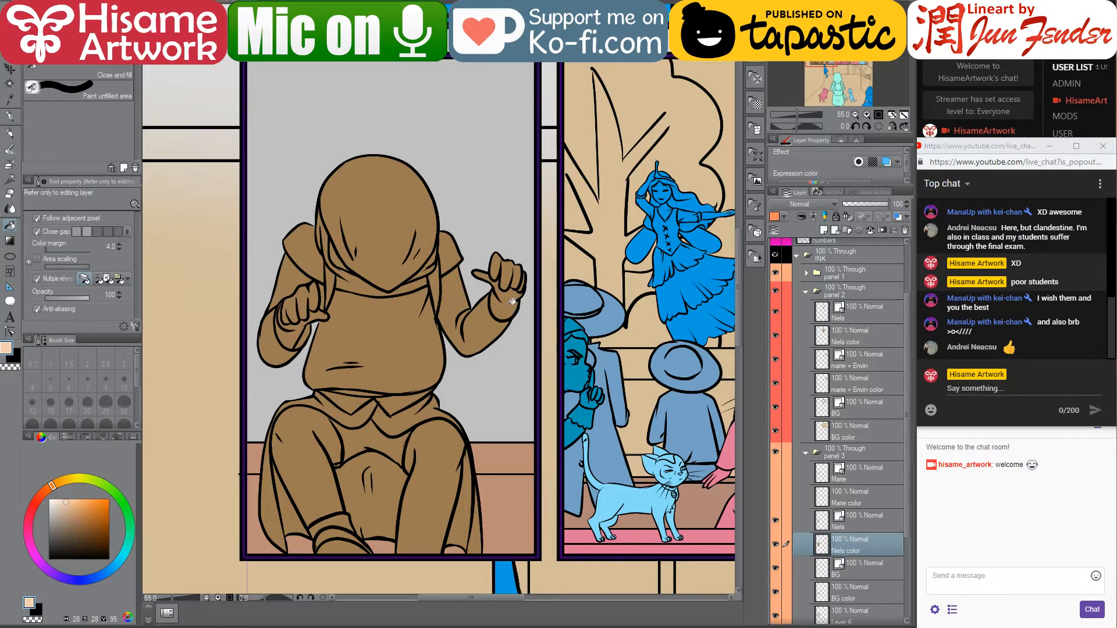
click(508, 305)
click(510, 273)
click(498, 263)
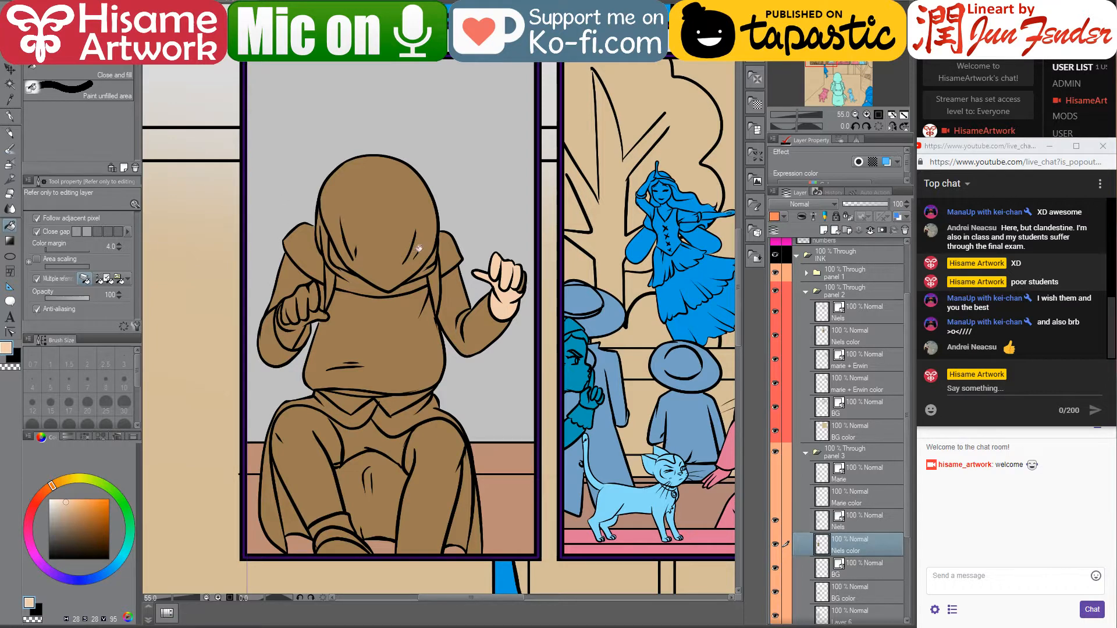
click(292, 333)
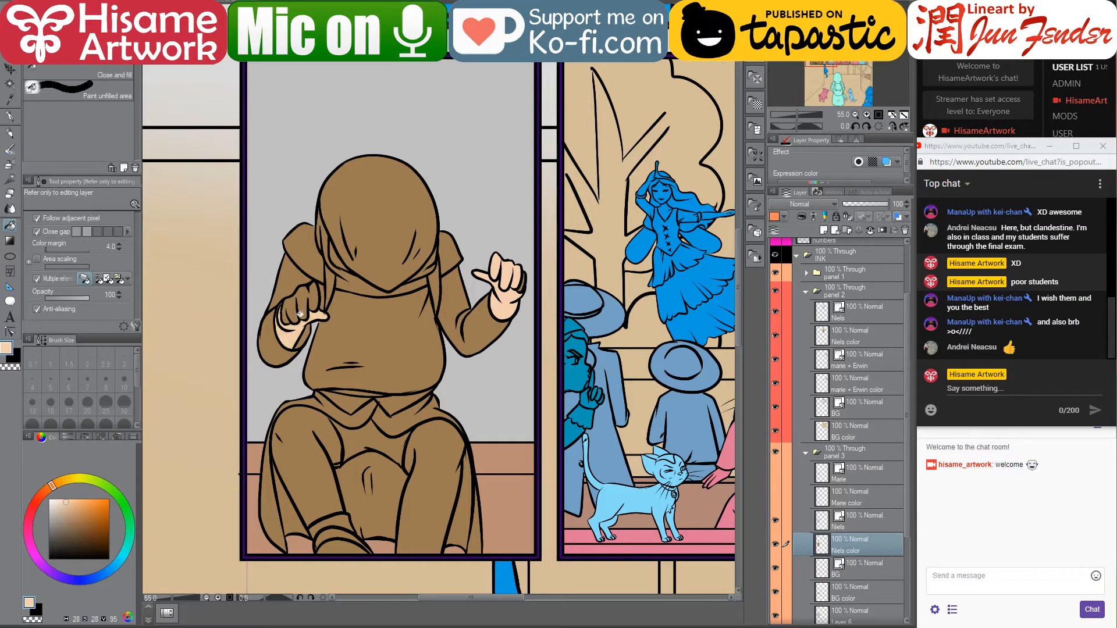
click(298, 308)
Select the painted area of the seated character's color layer and fill both bare legs with the skin tone
ctrl+click(821, 547)
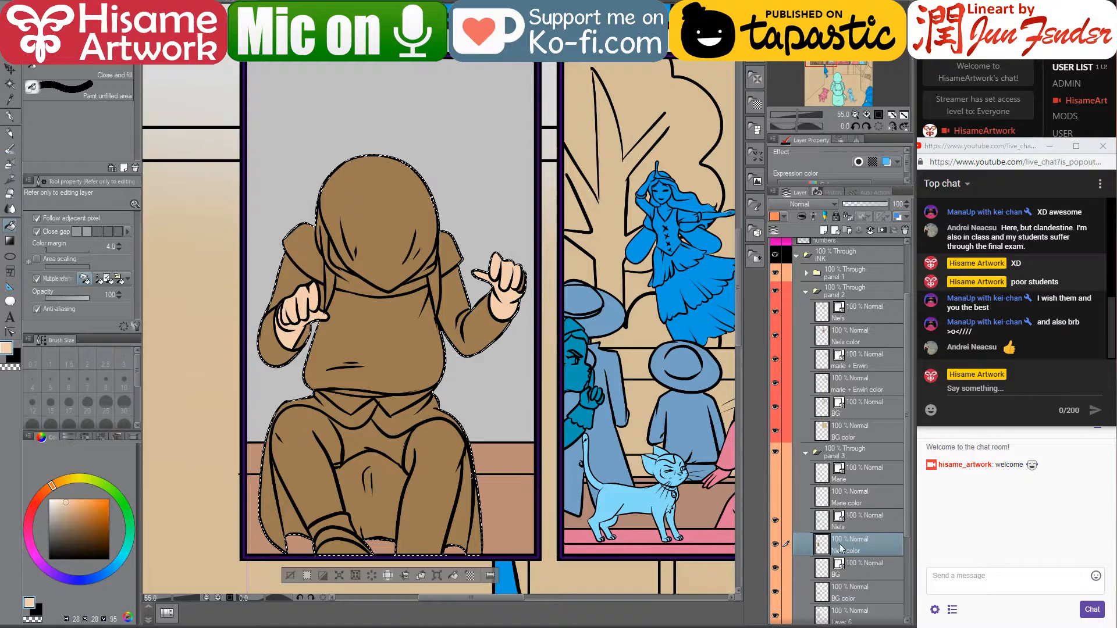
click(10, 114)
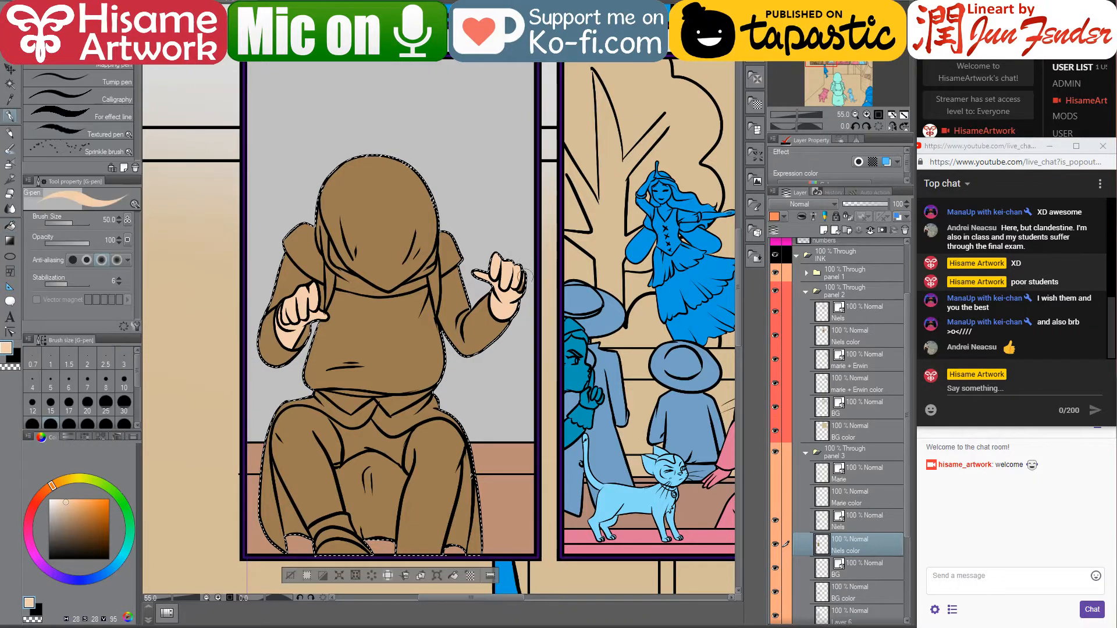
click(10, 227)
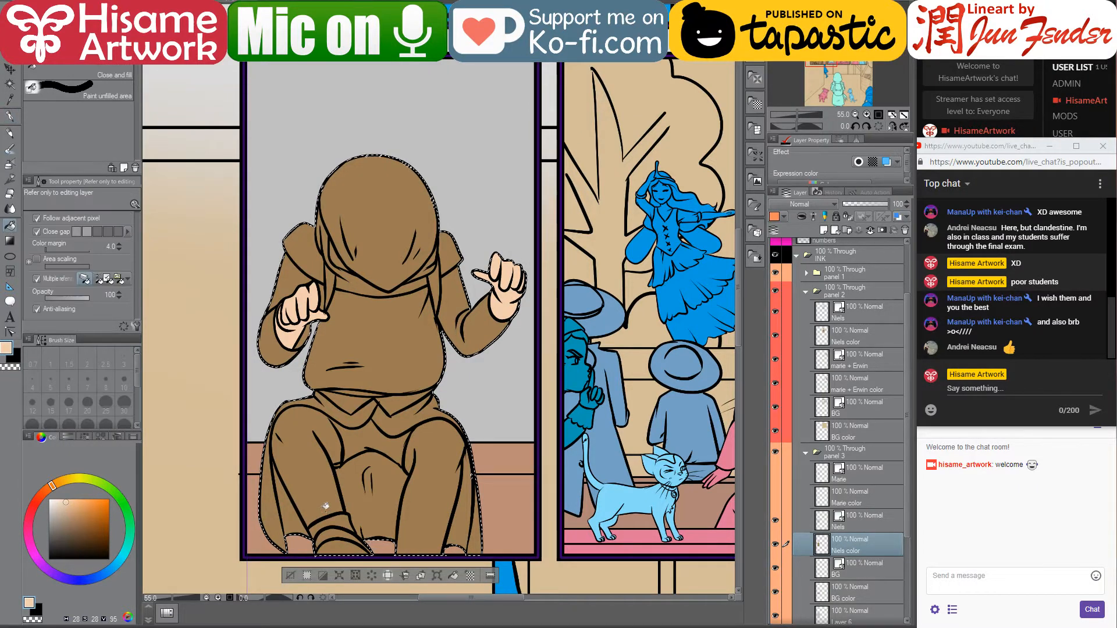
click(312, 478)
click(434, 508)
scroll(243, 548, down, 2)
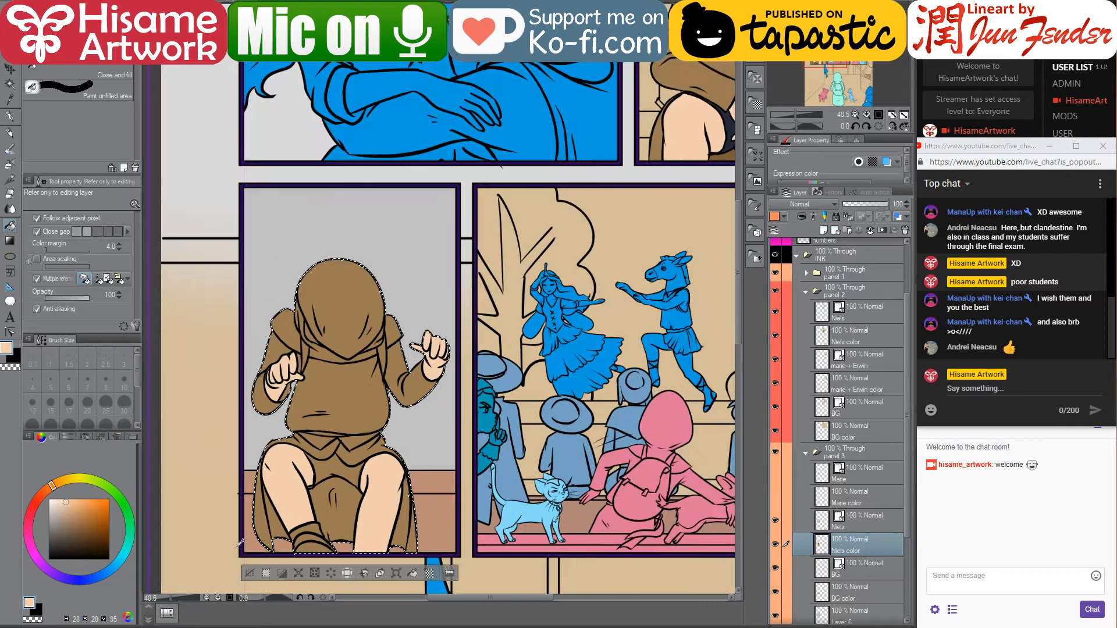
Fill the character's sock with white and the coat lining behind the legs with a darker shade of the coat's brown
click(49, 500)
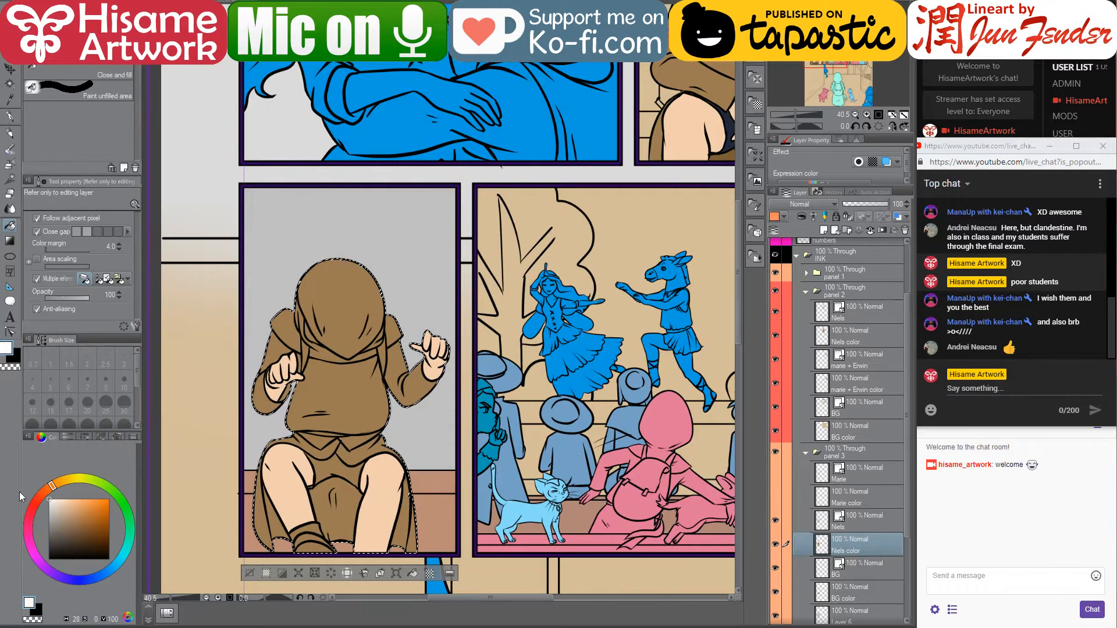
click(307, 530)
alt+click(338, 407)
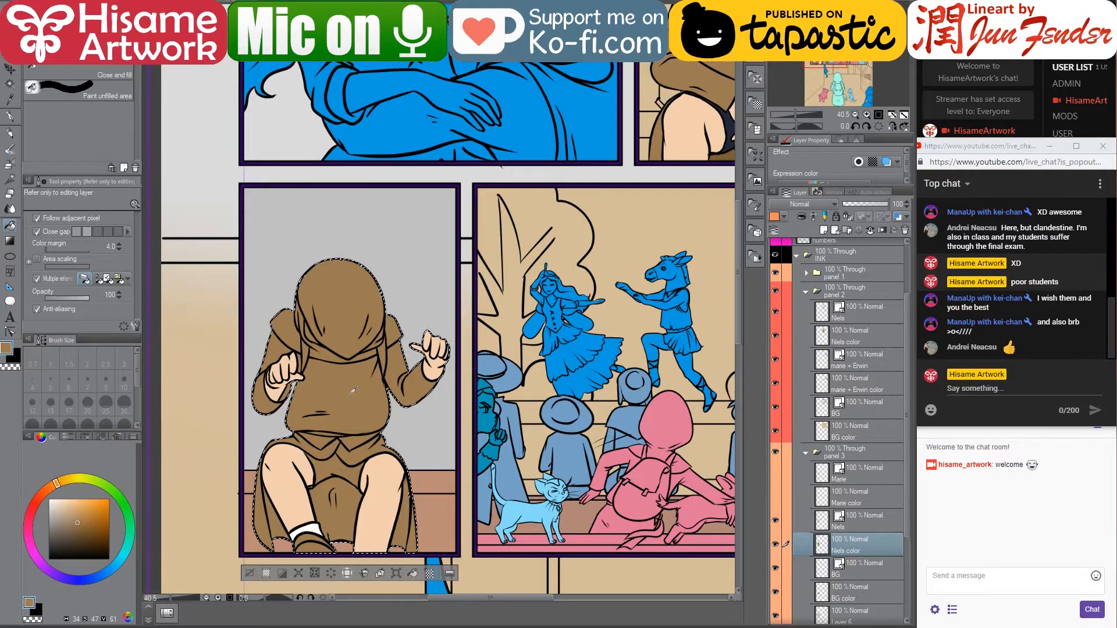
click(80, 529)
click(349, 505)
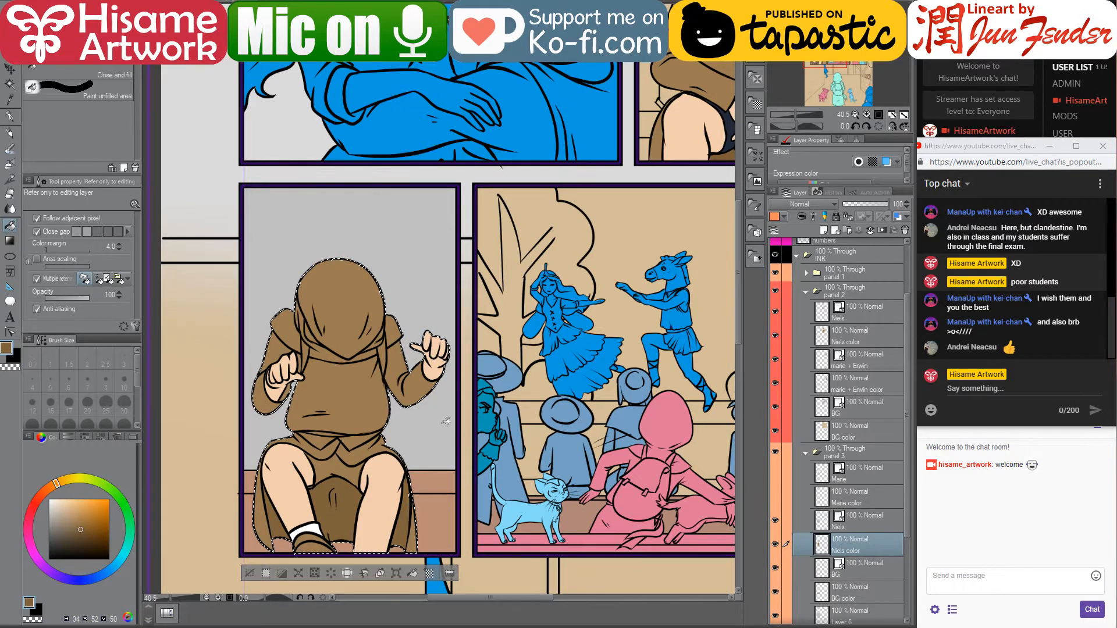
Sample the dark navy of the shorts in the panel above and fill the seated character's shorts
drag(434, 413, 408, 440)
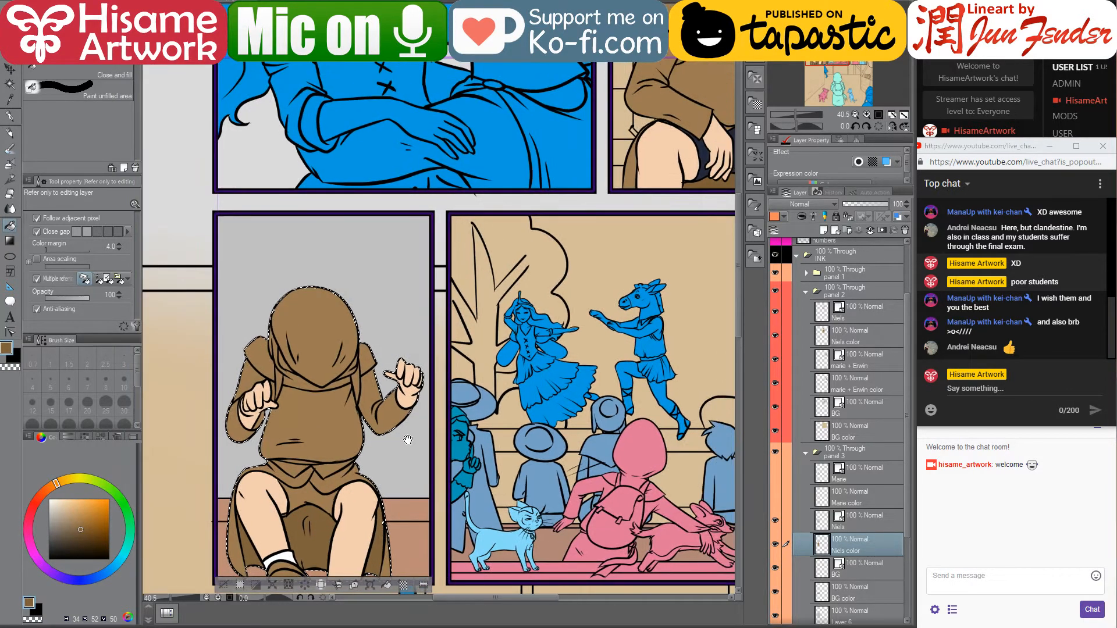
alt+click(708, 157)
click(310, 495)
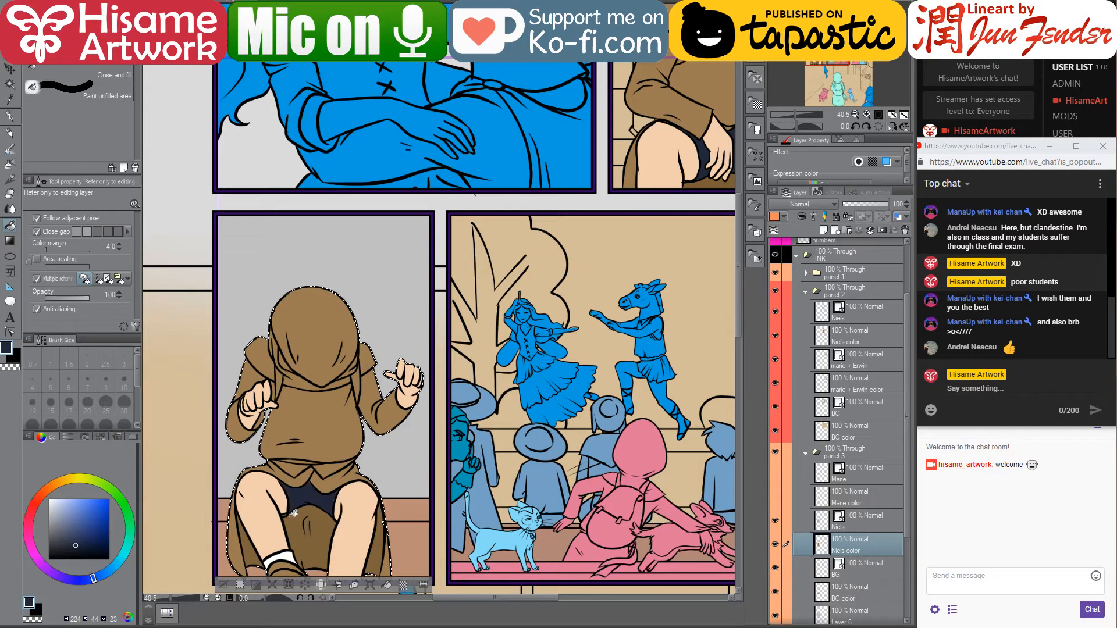
Paint the unfilled slivers of the shorts in navy with the G-pen reduced to size 17, and deselect
scroll(294, 514, up, 6)
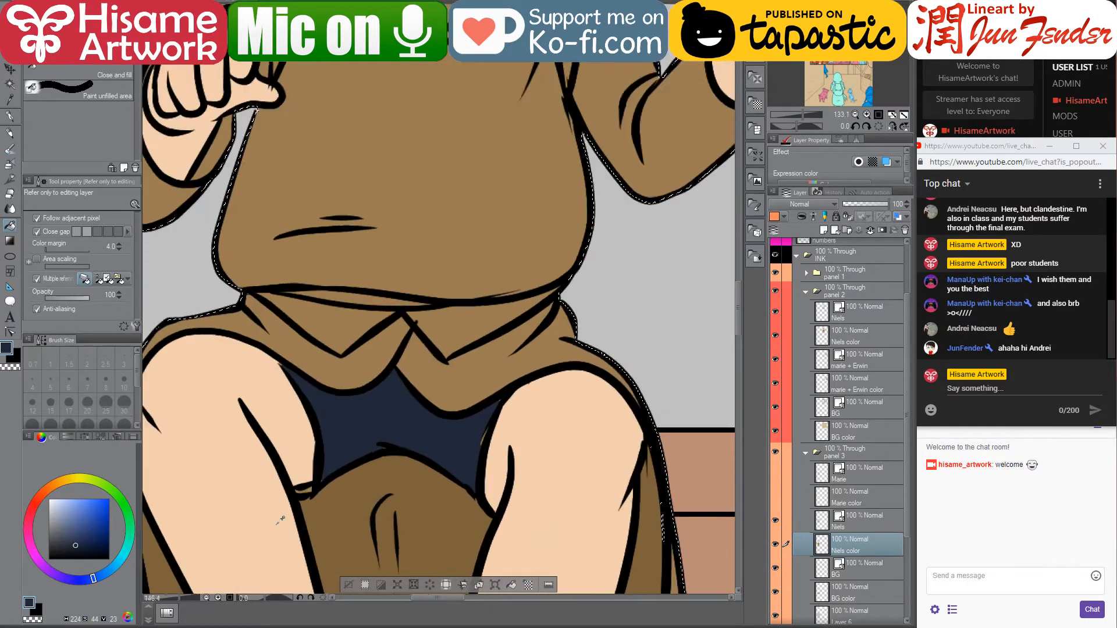
scroll(280, 520, up, 1)
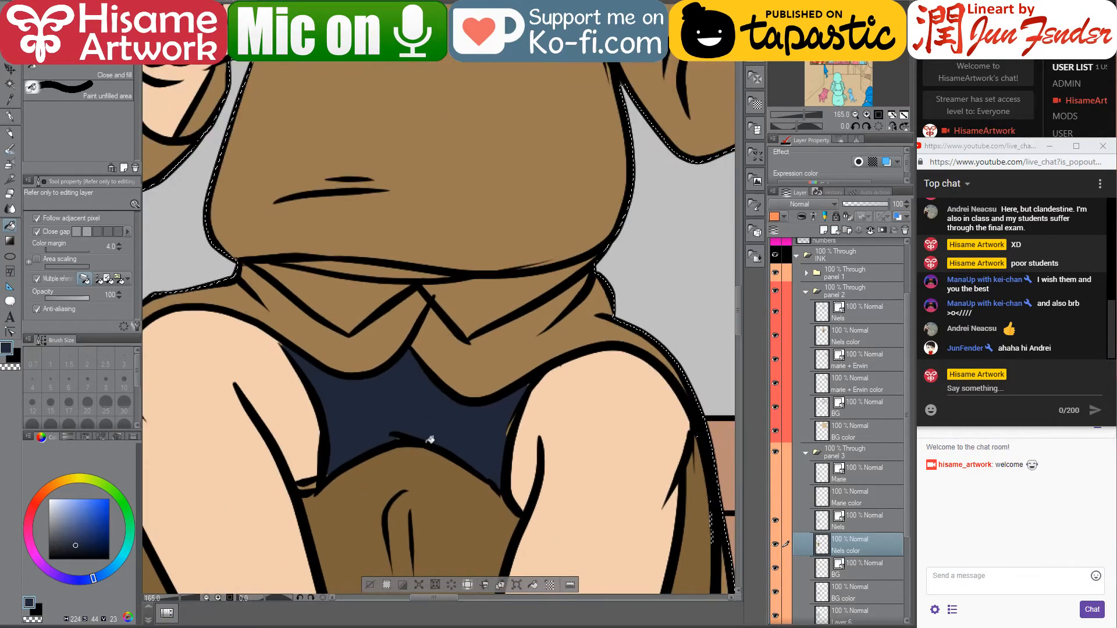
click(11, 116)
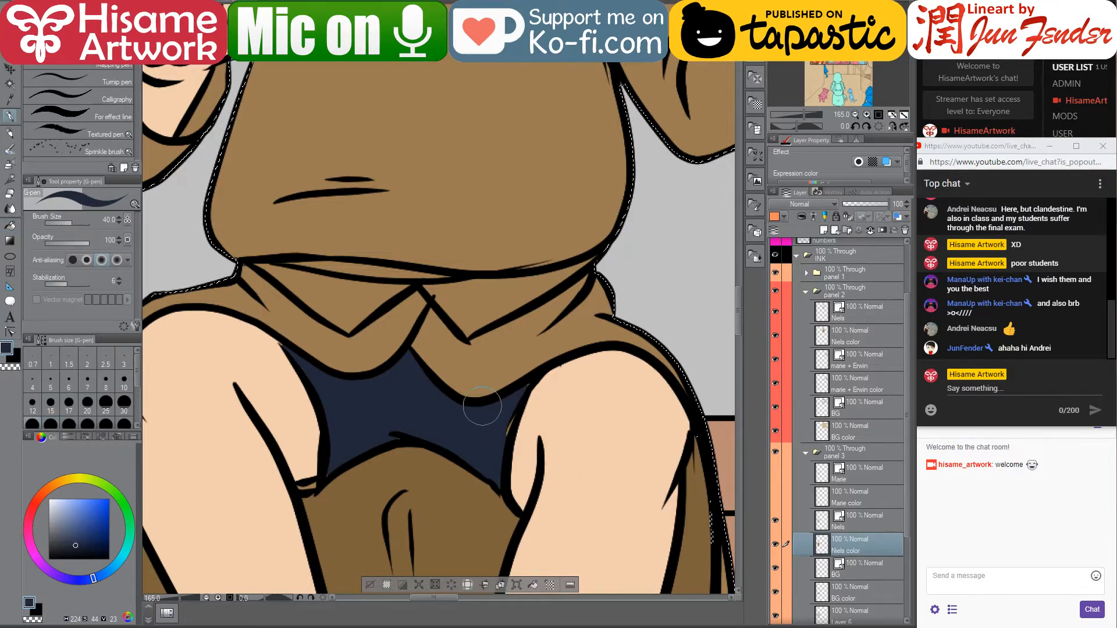
key(bracketleft)
key(bracketleft)
key(bracketleft)
key(bracketleft)
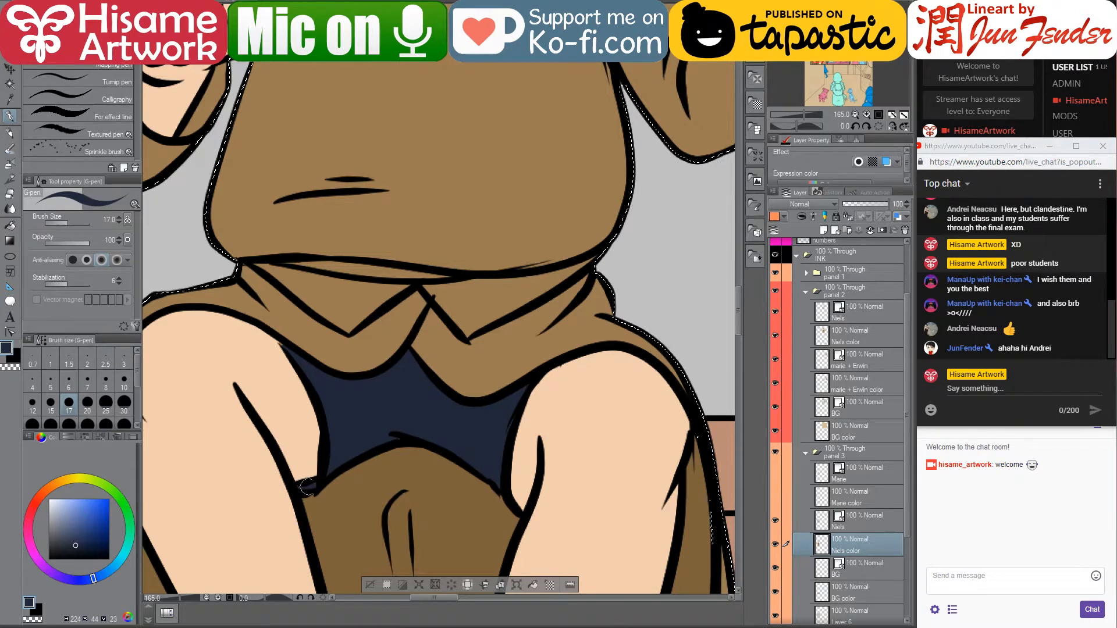
scroll(454, 390, down, 5)
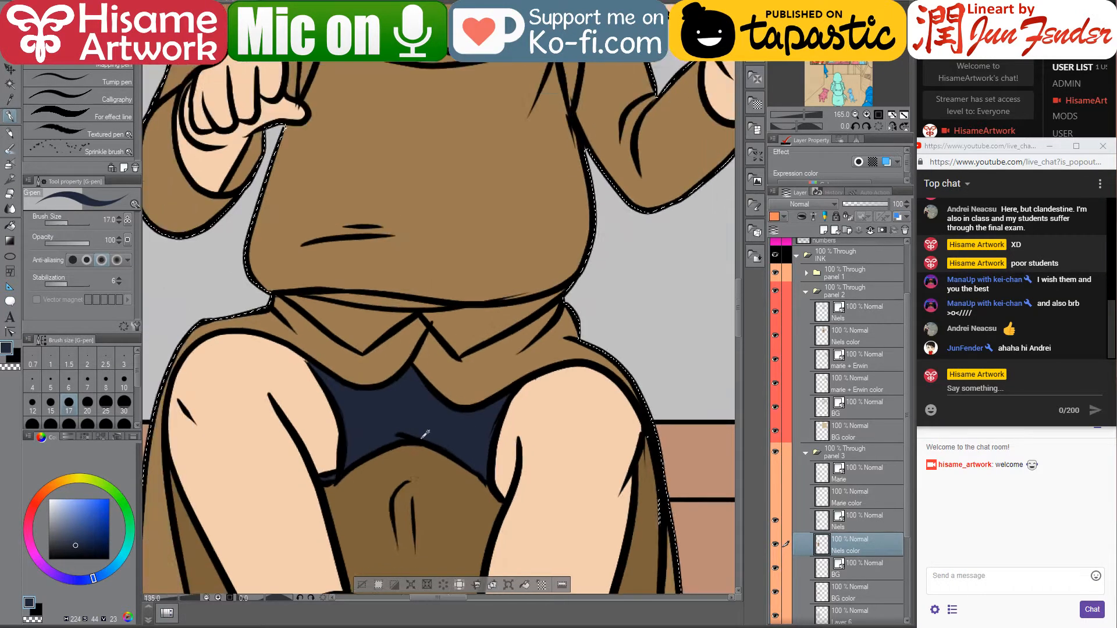
key(ctrl+d)
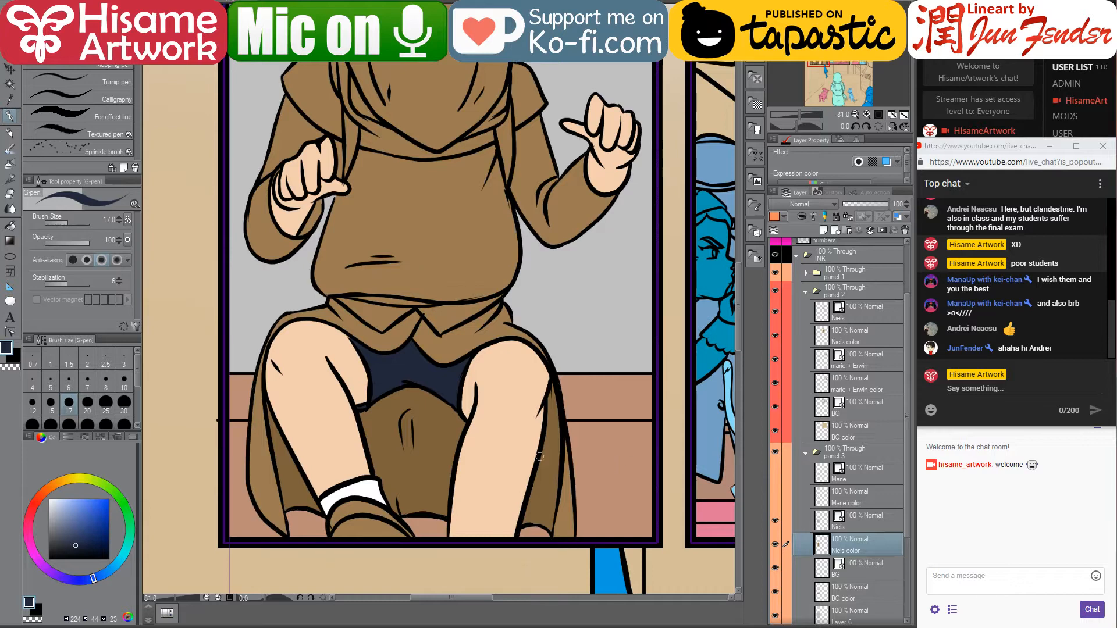
Sample the sock's white and fill the toe of the shoe with it
alt+click(557, 458)
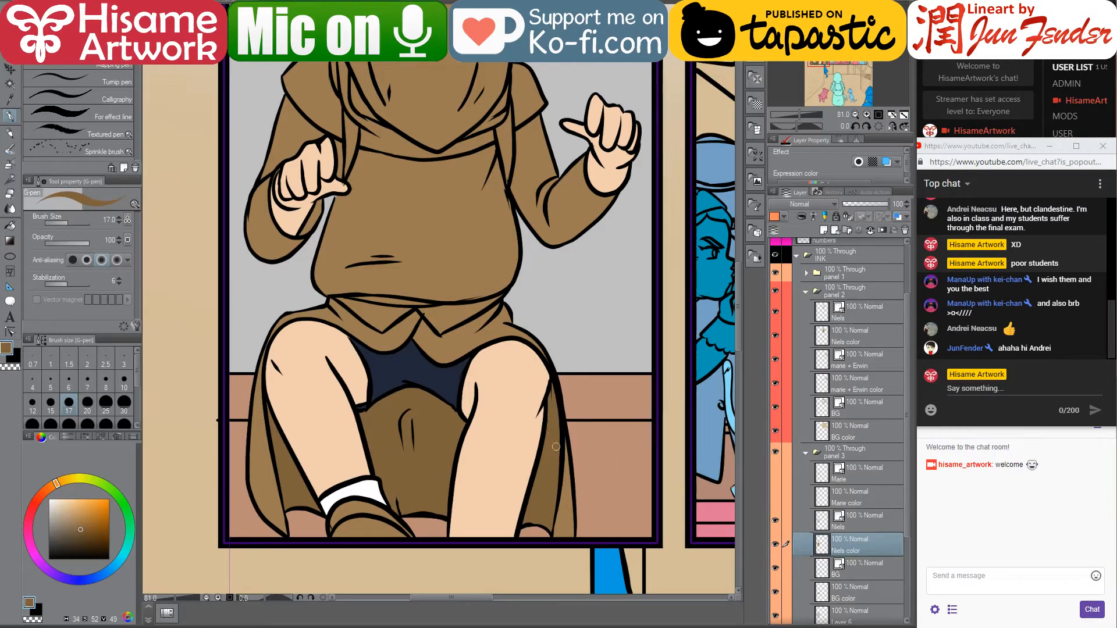
drag(453, 309, 446, 349)
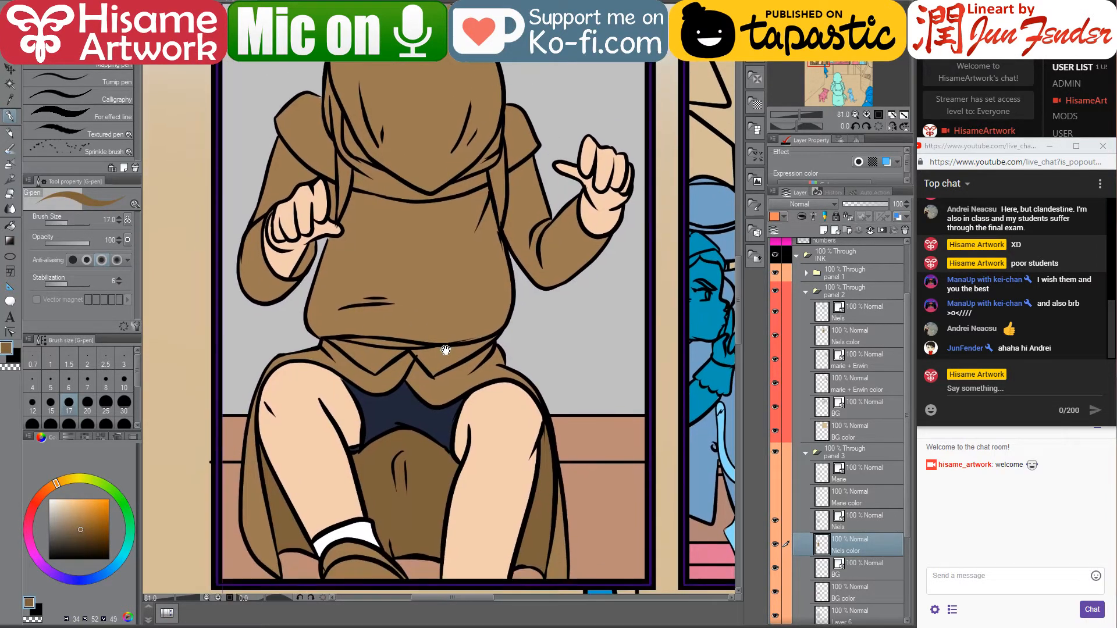
alt+click(368, 519)
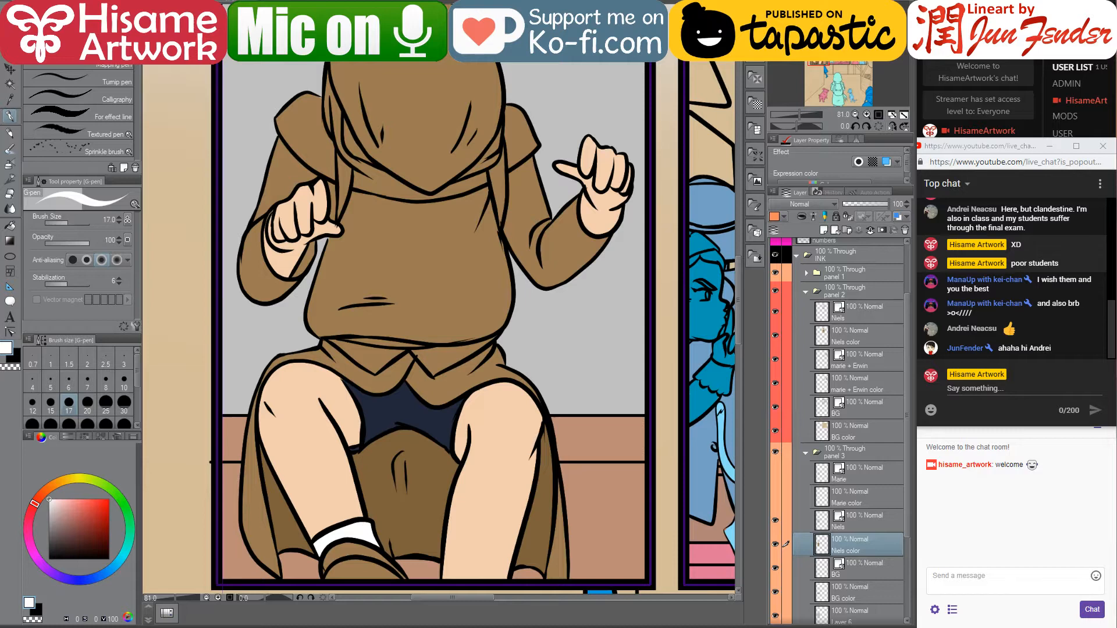
click(11, 227)
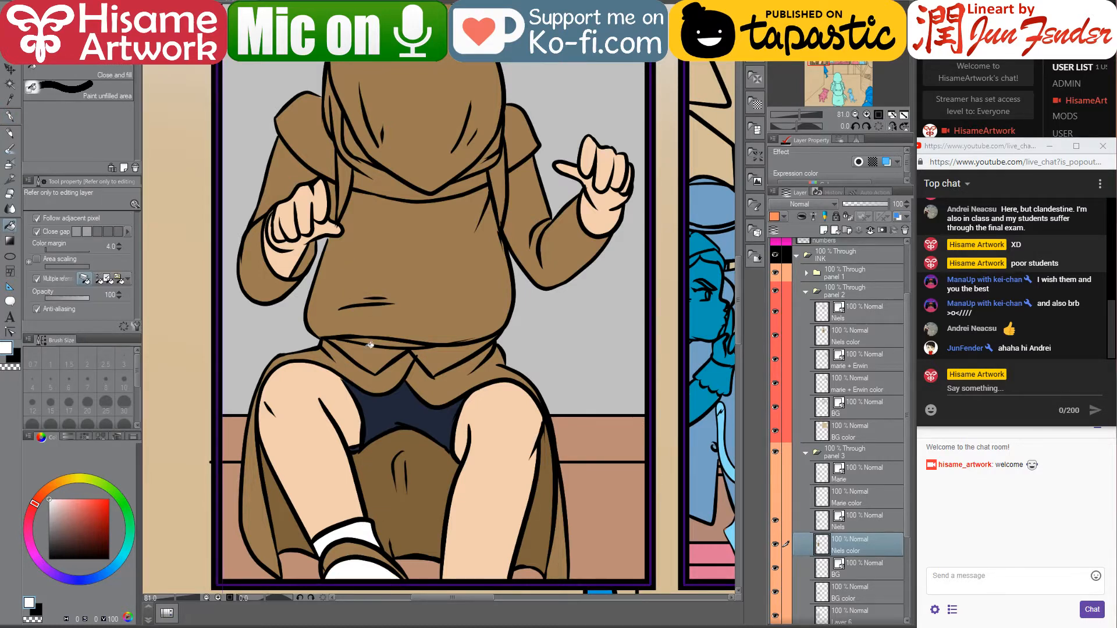
Sample the orange of the backpack strap in the panel above and fill the shoe's upper and both backpack straps
scroll(389, 532, down, 2)
scroll(389, 531, down, 1)
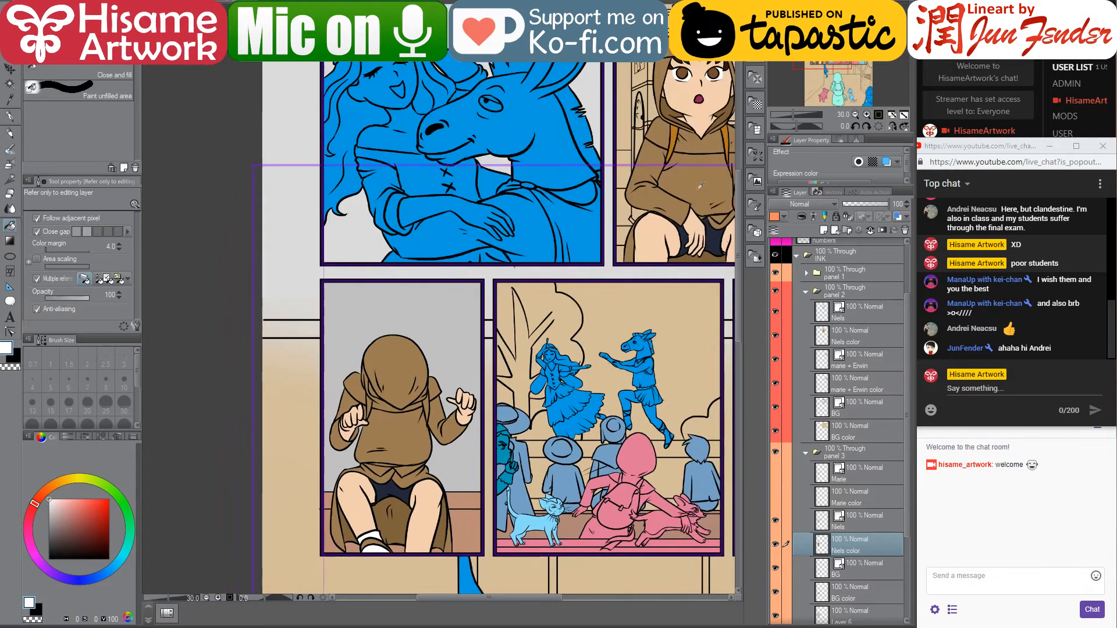
alt+click(669, 135)
scroll(384, 555, up, 3)
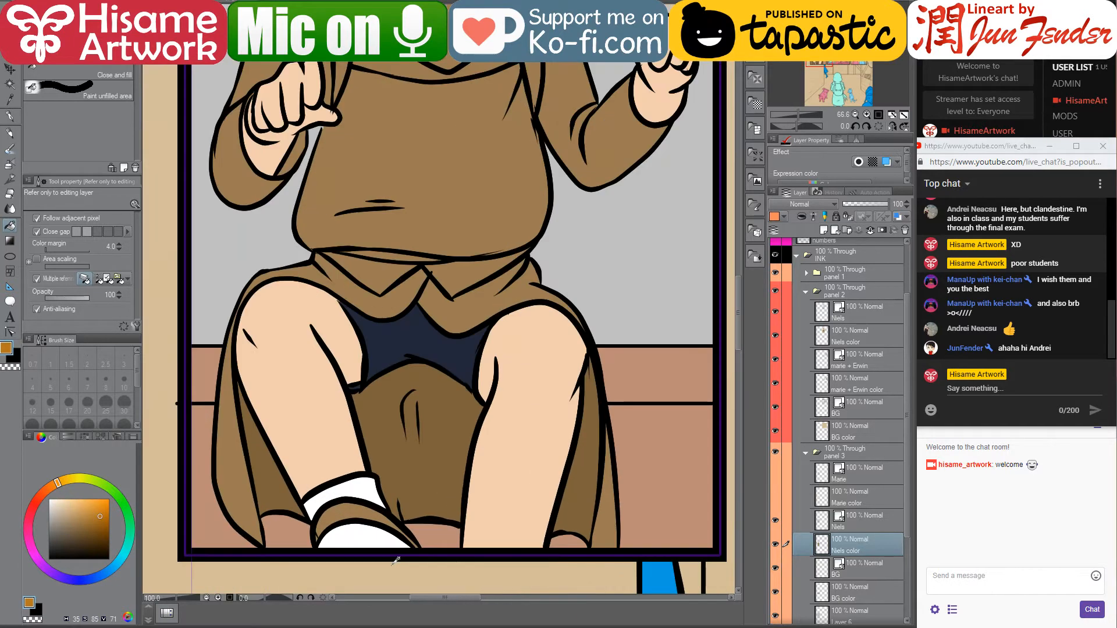
scroll(396, 560, up, 1)
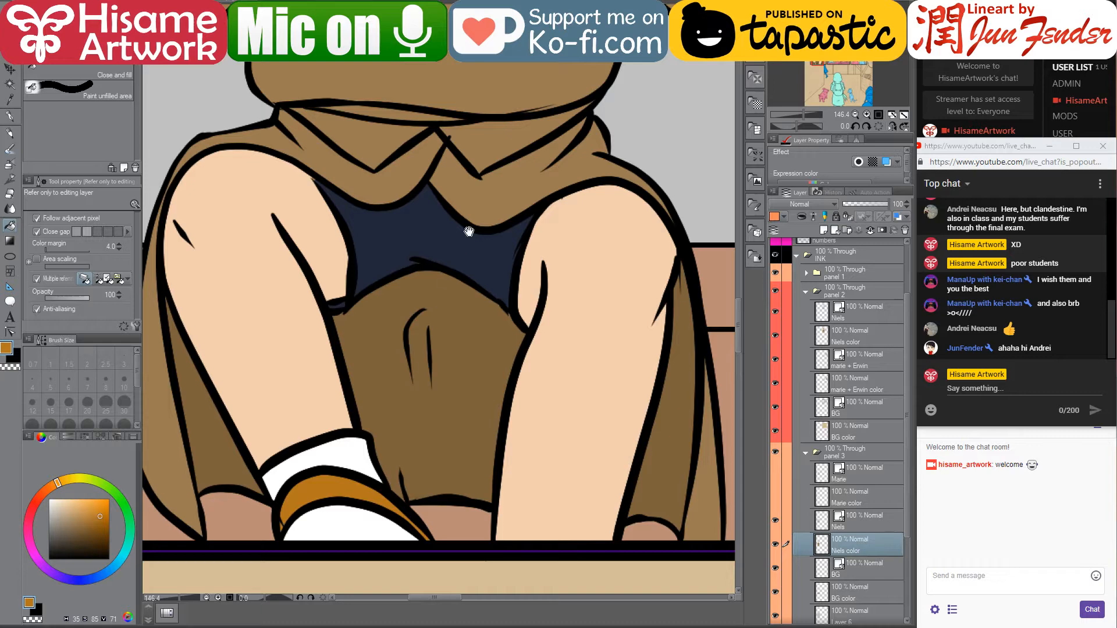
drag(502, 144, 520, 552)
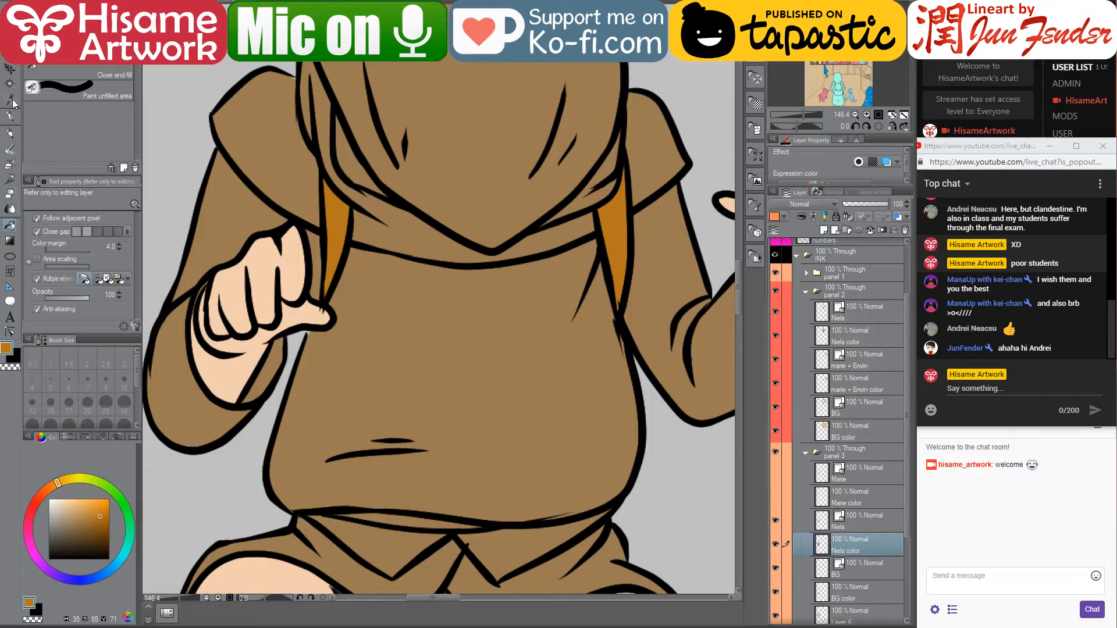
Try to adjust the sleeve's ink line below the orange strap with the Control point tool on the Niels line layer
click(10, 332)
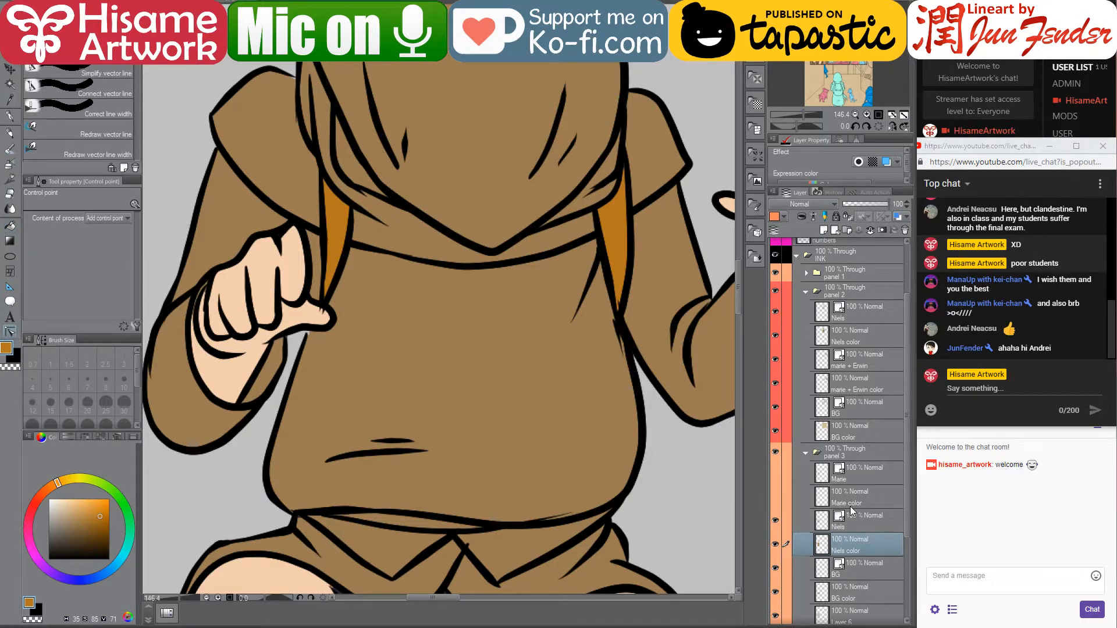
click(861, 524)
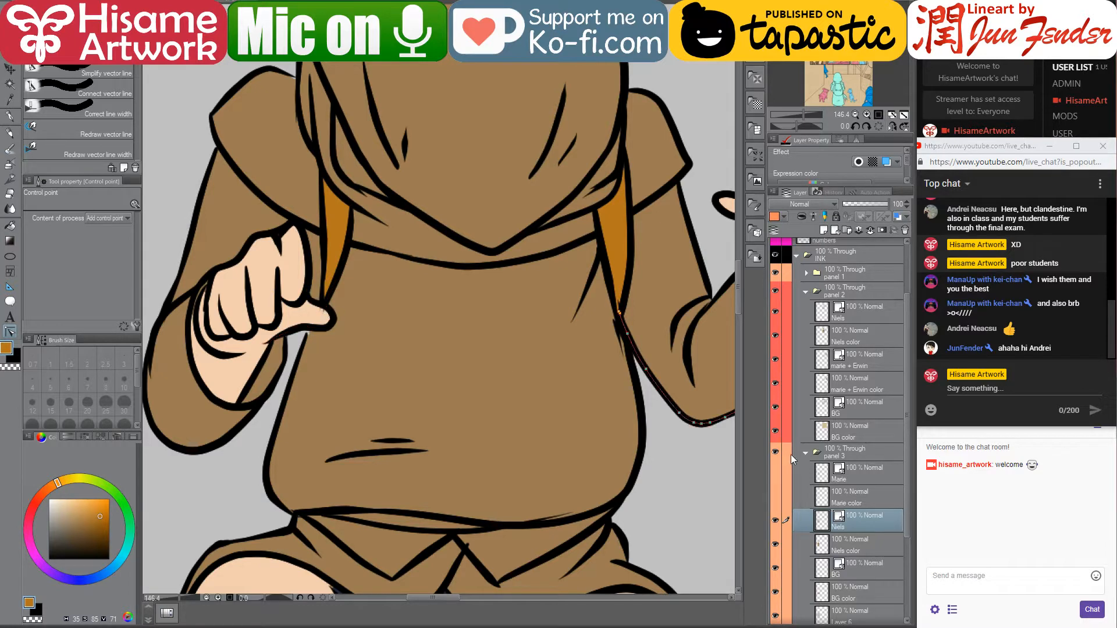
click(863, 541)
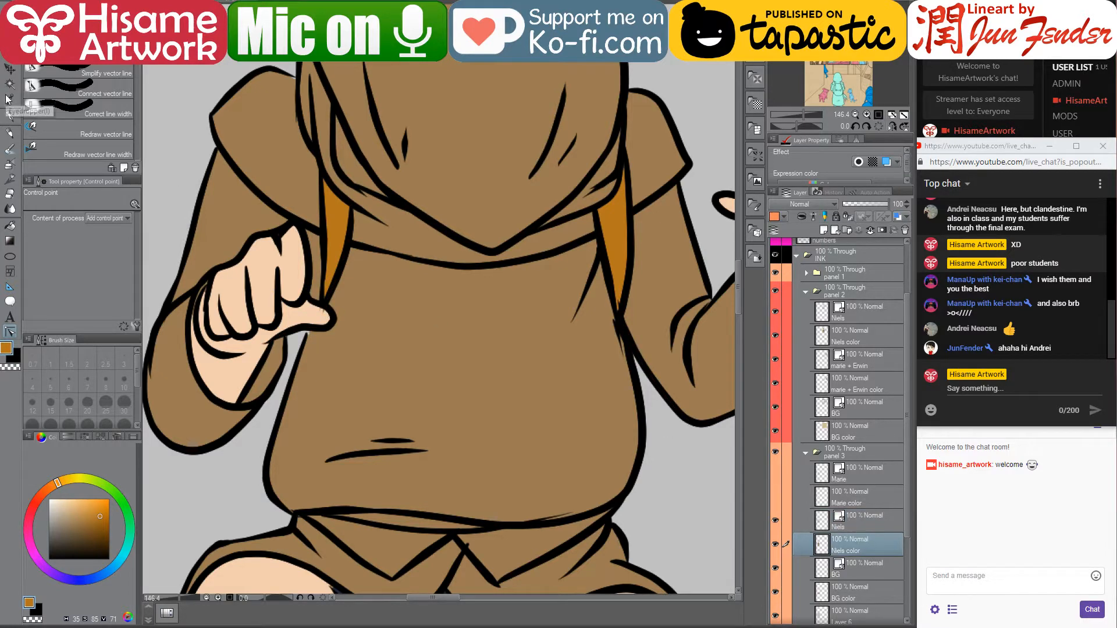
Sample the skin tone and paint over the unfilled slivers along the fist's outline with the G-pen at size 17
click(9, 115)
alt+click(320, 313)
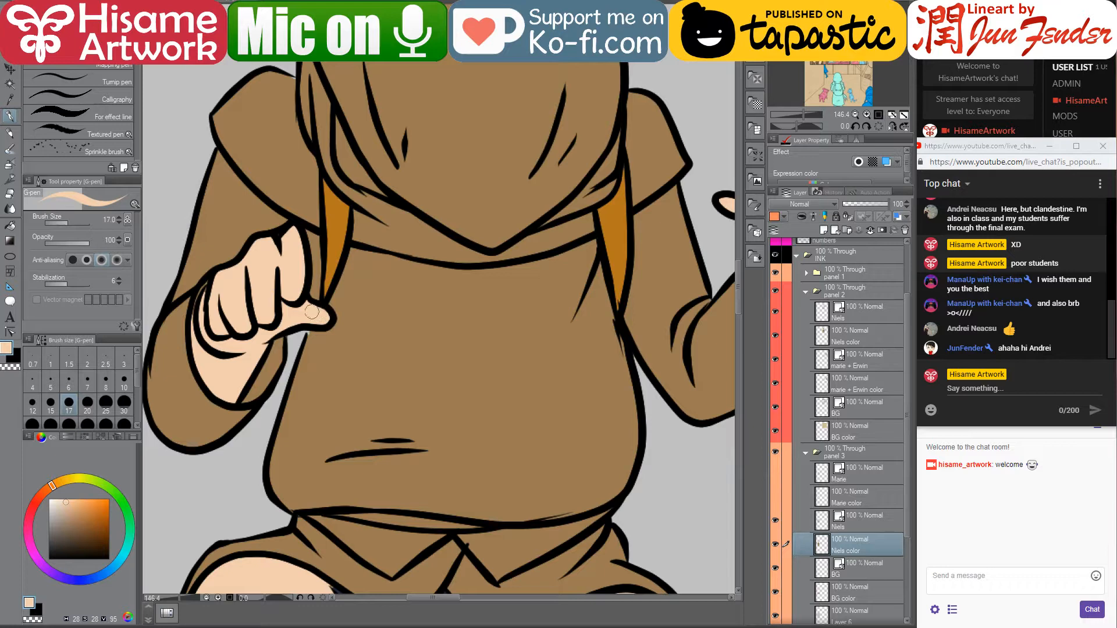
drag(198, 318, 210, 285)
scroll(203, 384, down, 4)
scroll(604, 284, up, 4)
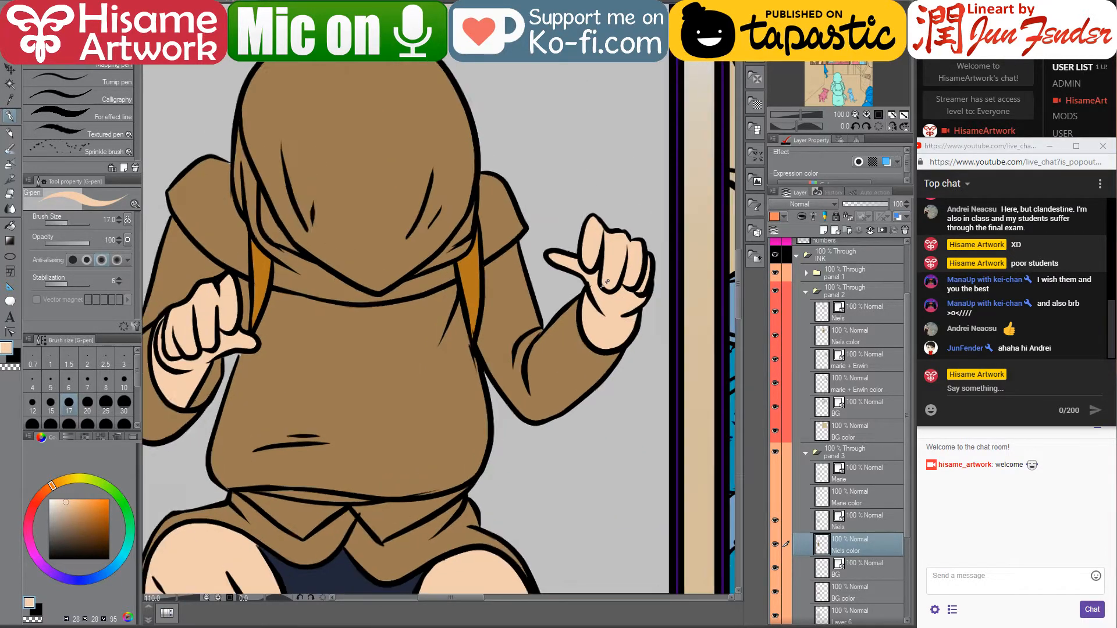
Sample the dark brown of the coat between the seated character's legs and switch to the Fill tool
scroll(604, 284, down, 4)
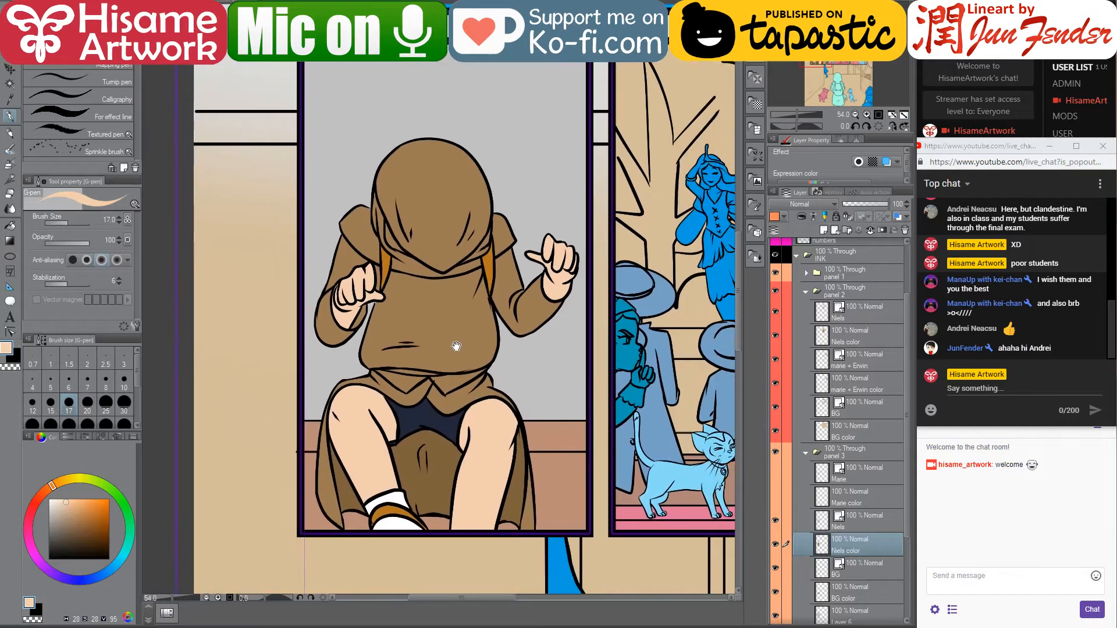
scroll(401, 367, up, 1)
alt+click(421, 467)
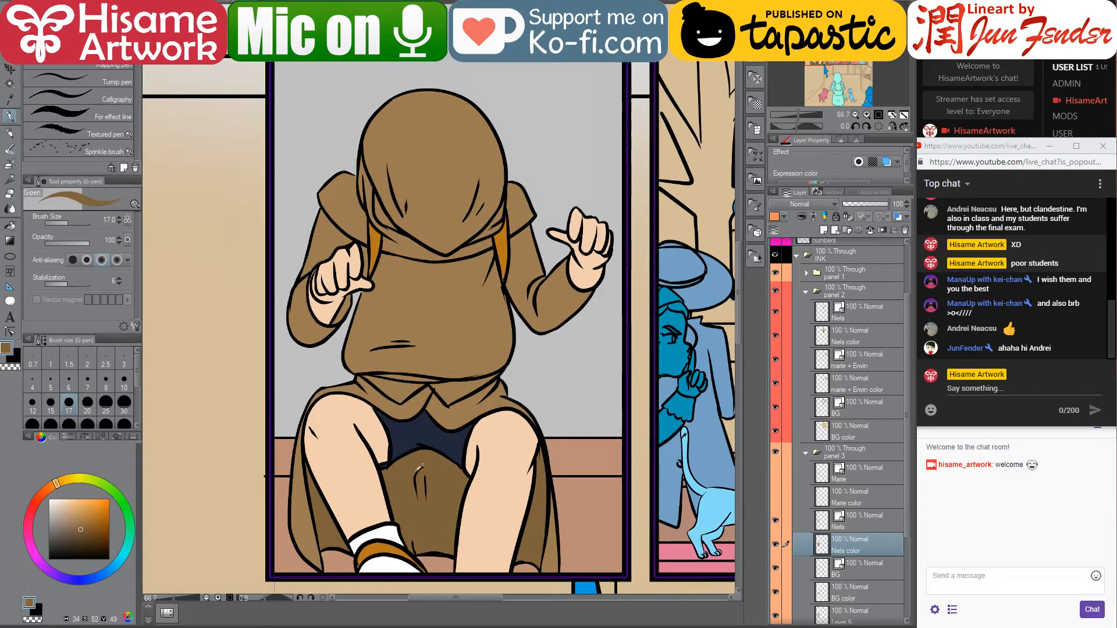
click(9, 227)
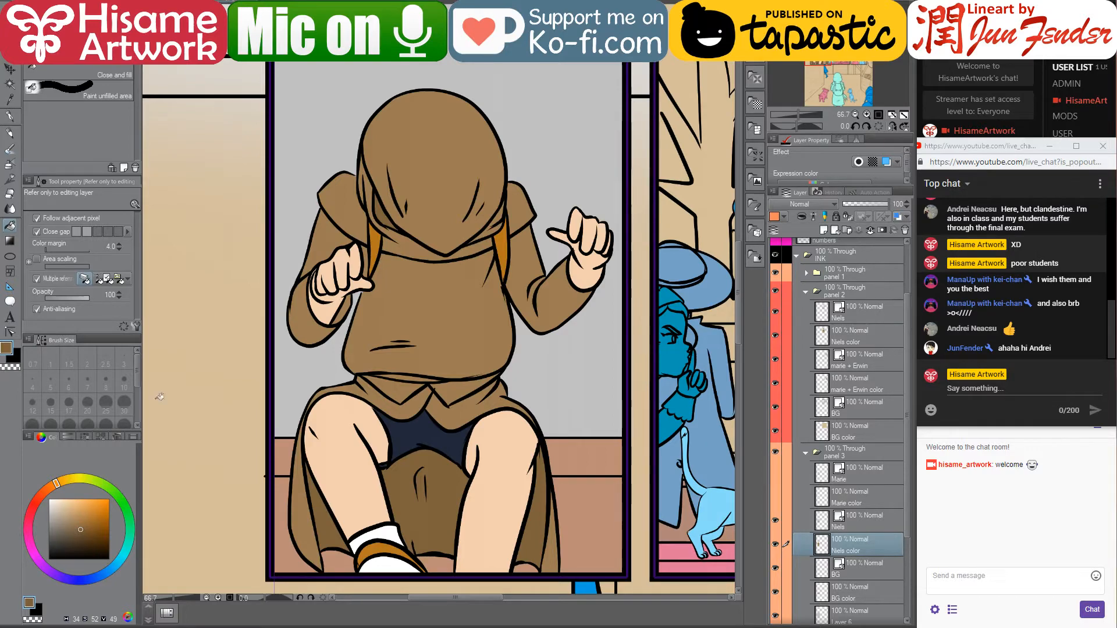
Preview page_90.jpg from the comic's folder and open it in Clip Studio Paint as a color reference for the running hooded character
click(137, 626)
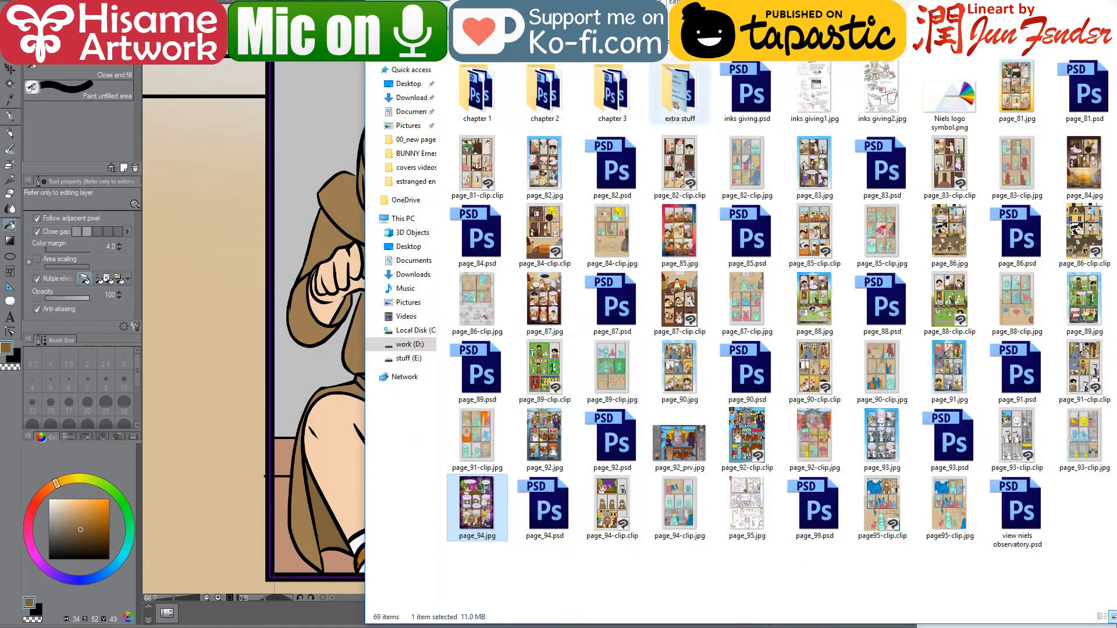
drag(698, 3, 472, 9)
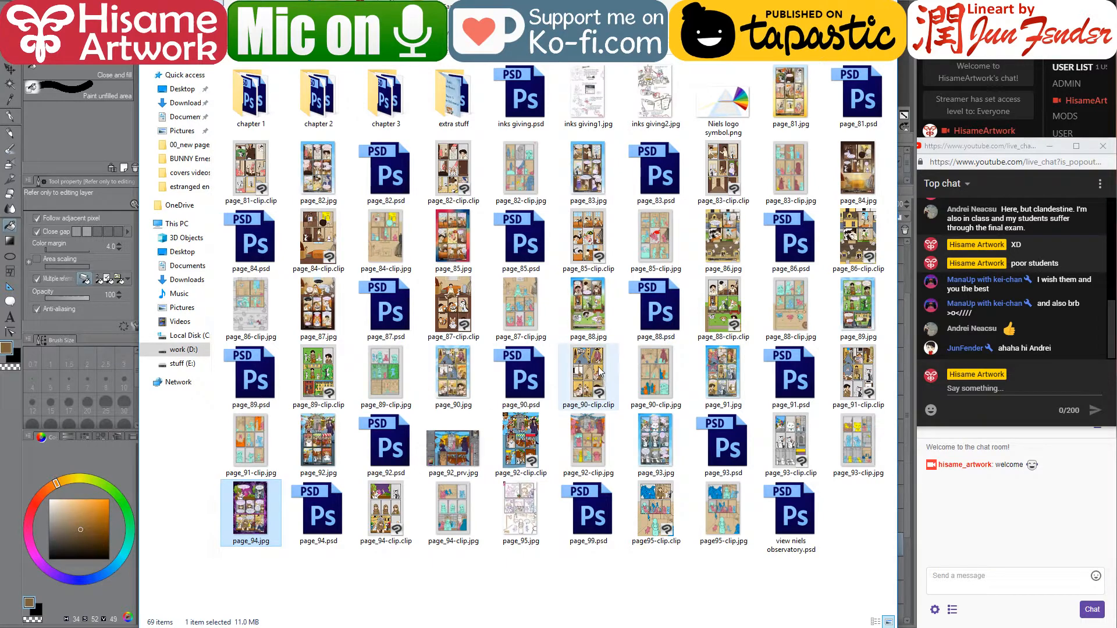
click(466, 378)
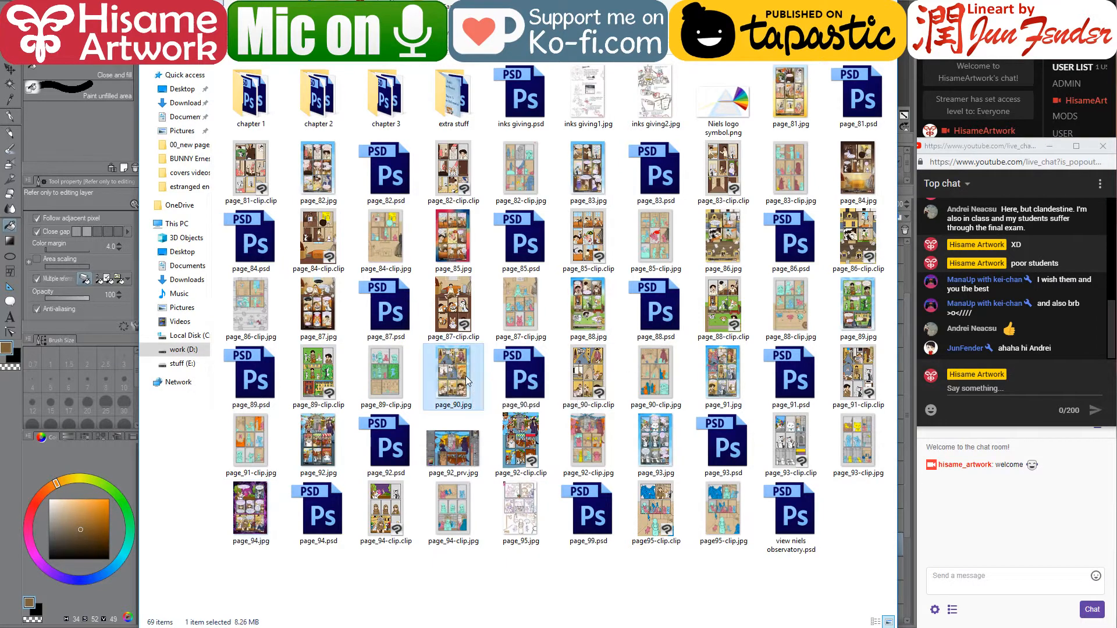
double_click(465, 376)
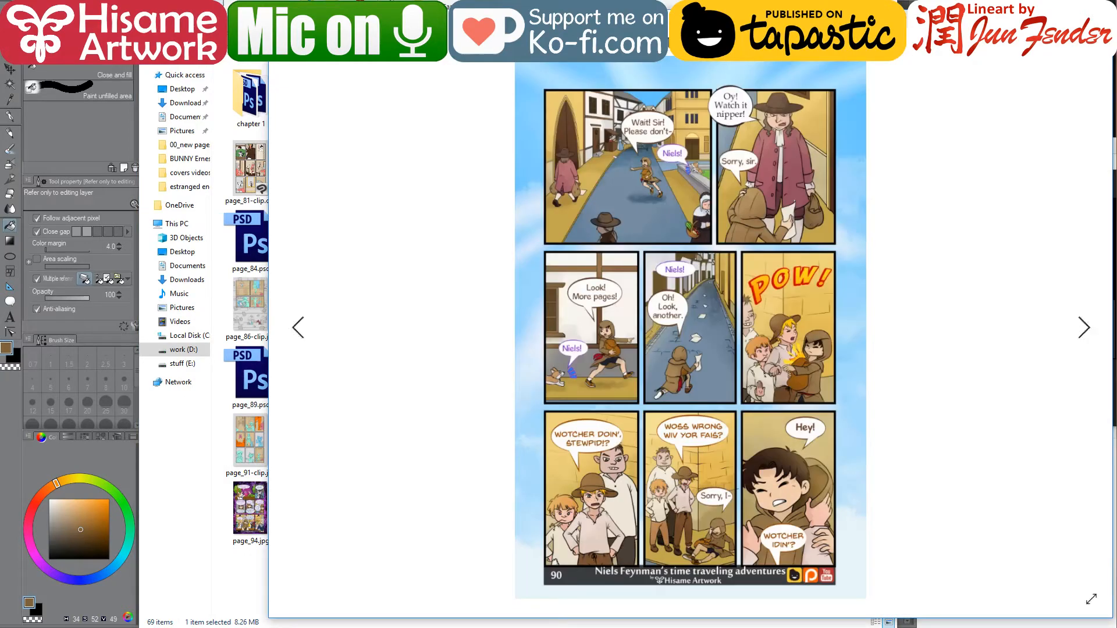
click(1100, 19)
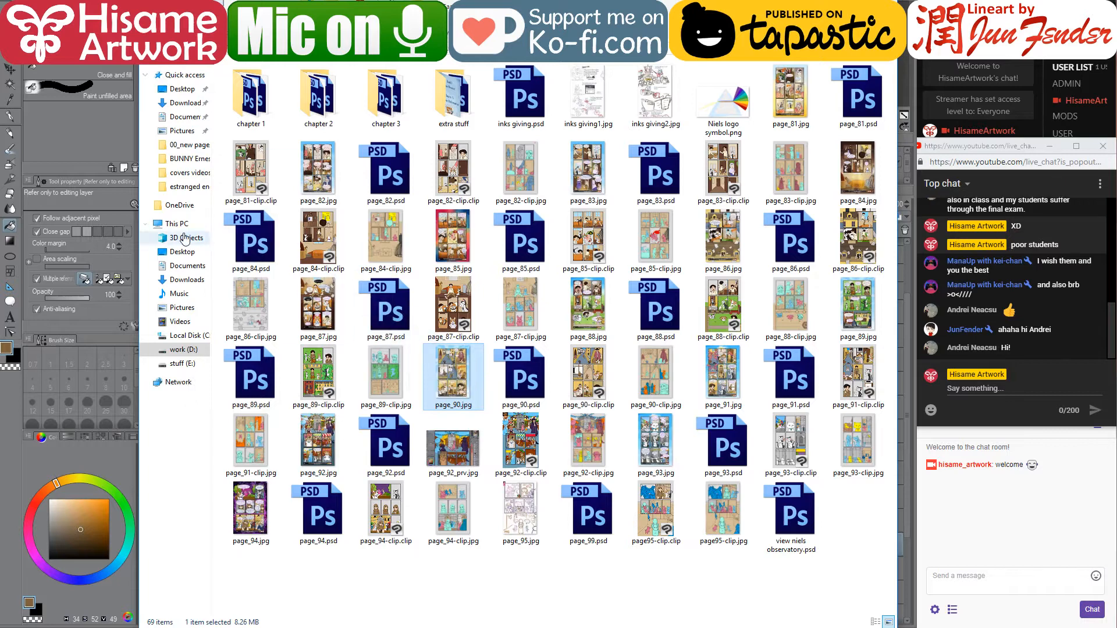
drag(141, 246, 257, 246)
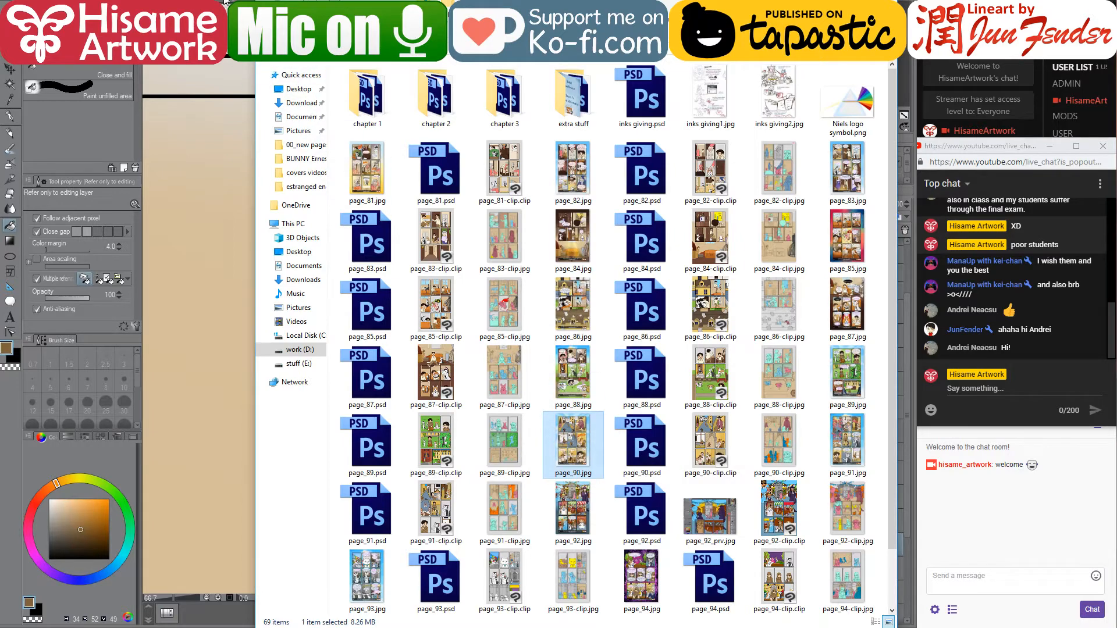
click(830, 12)
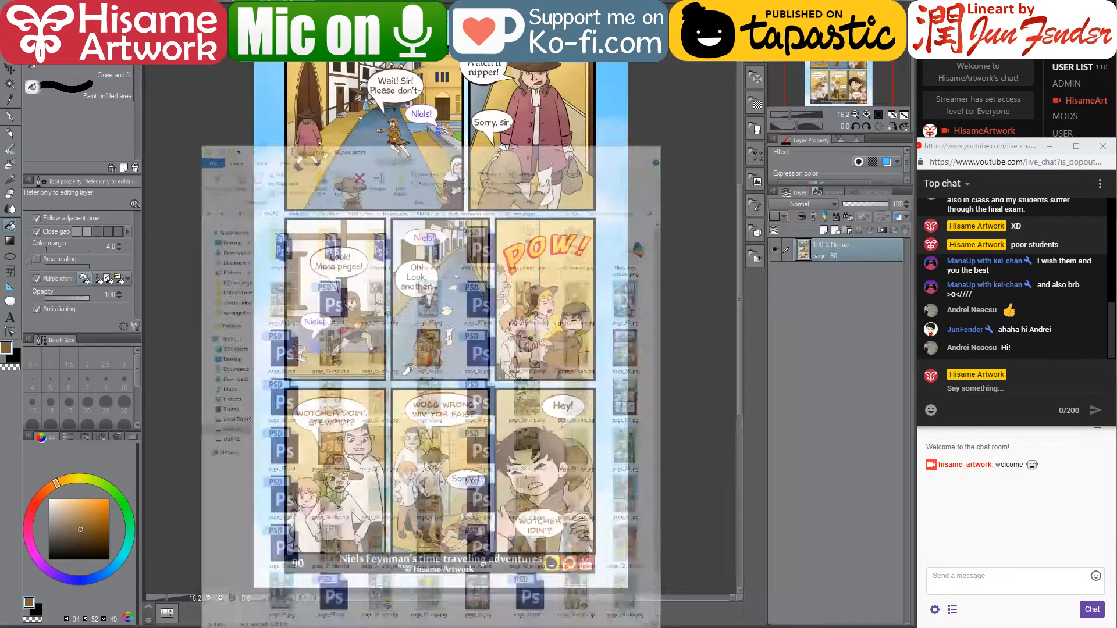
scroll(355, 343, up, 3)
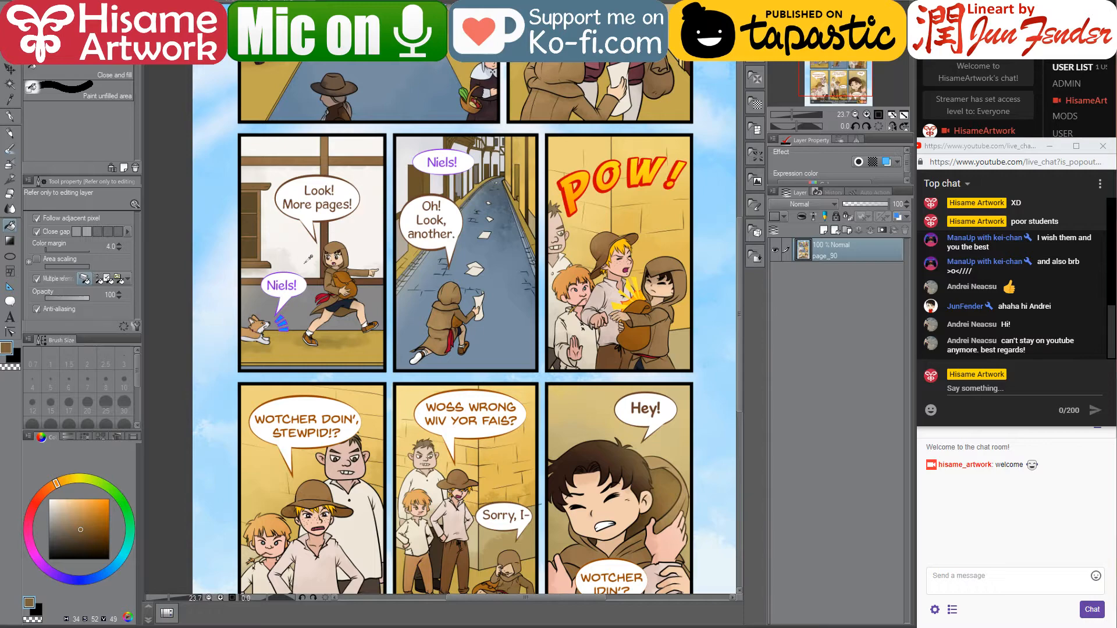
scroll(308, 258, up, 3)
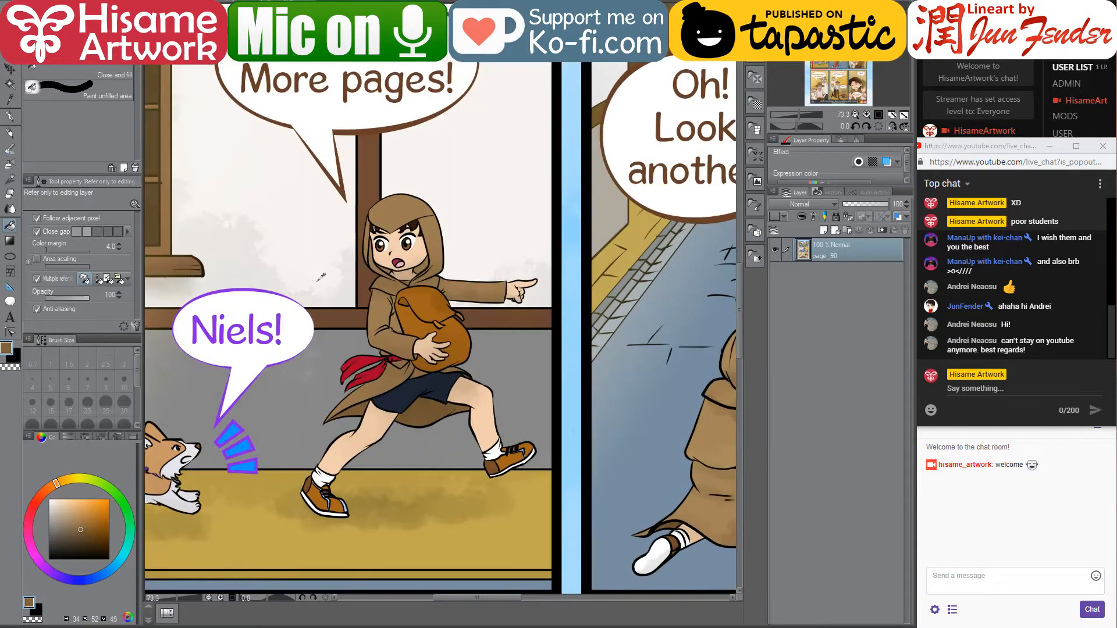
Send the messages "thanks" and "bye bye" in the YouTube live chat
click(1029, 391)
text(t)
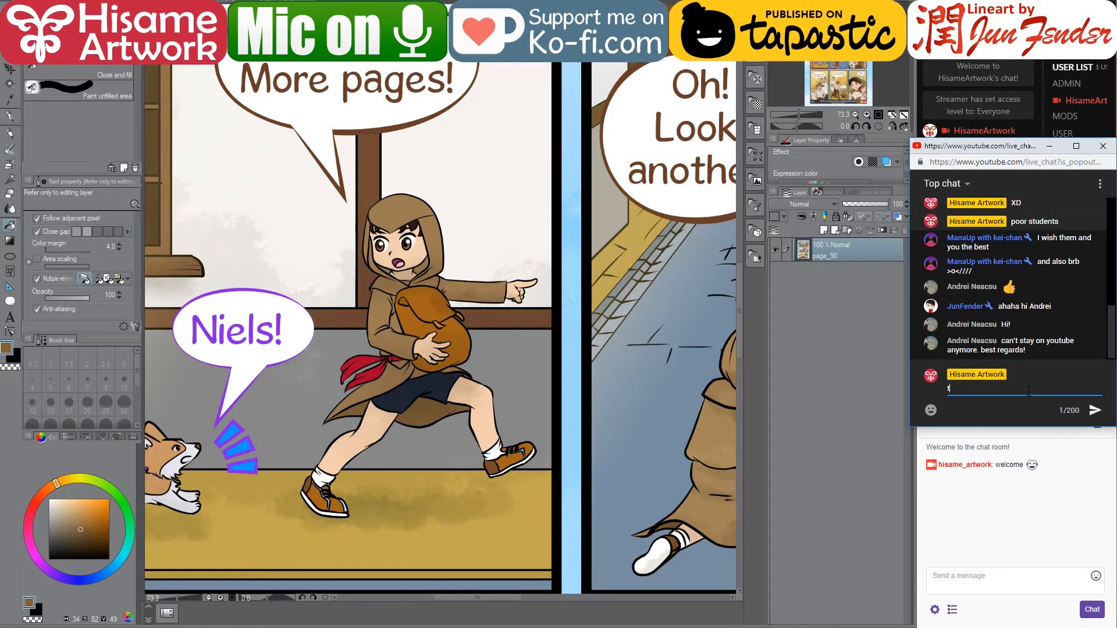
text(hanks)
key(Return)
text(bye b)
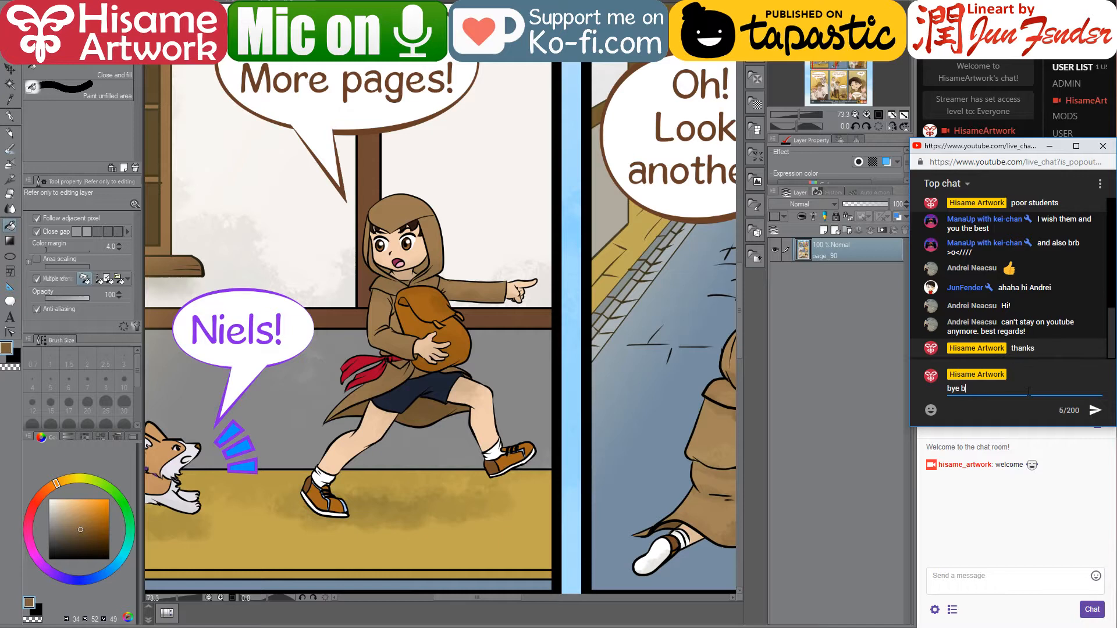
text(ye)
key(Return)
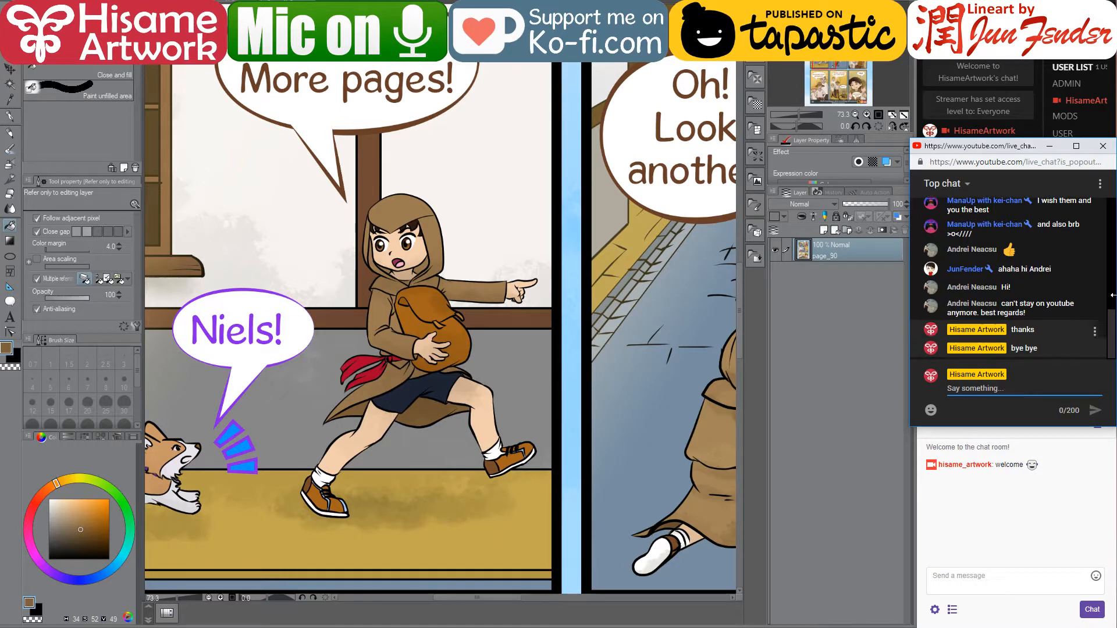
Sample the red of the running character's sash on page_90 and return to the comic page being colored
click(366, 359)
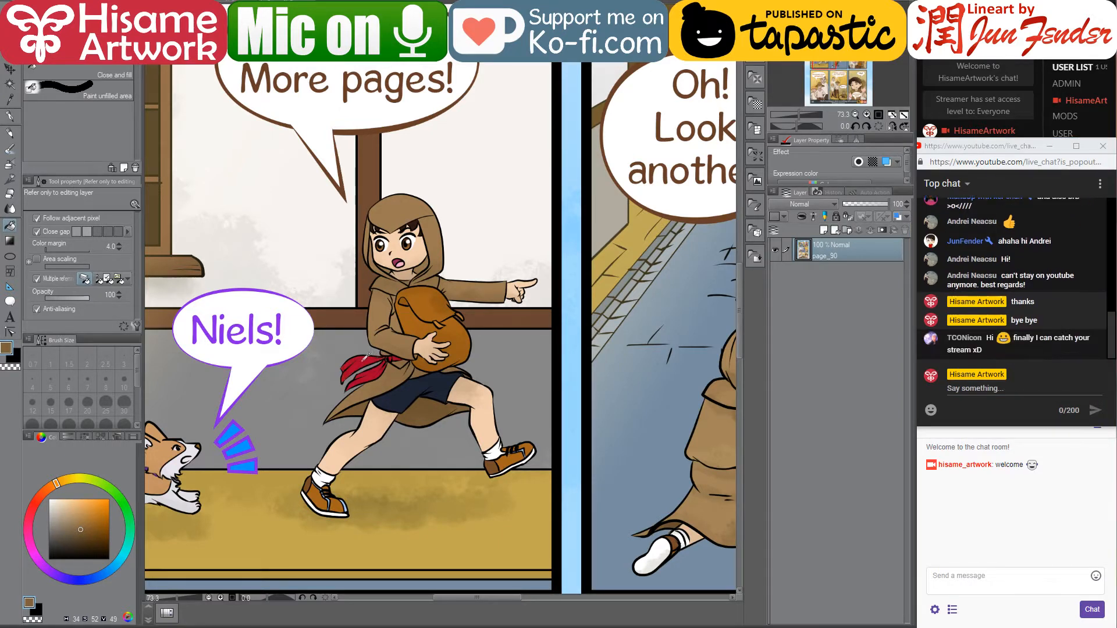
alt+click(371, 358)
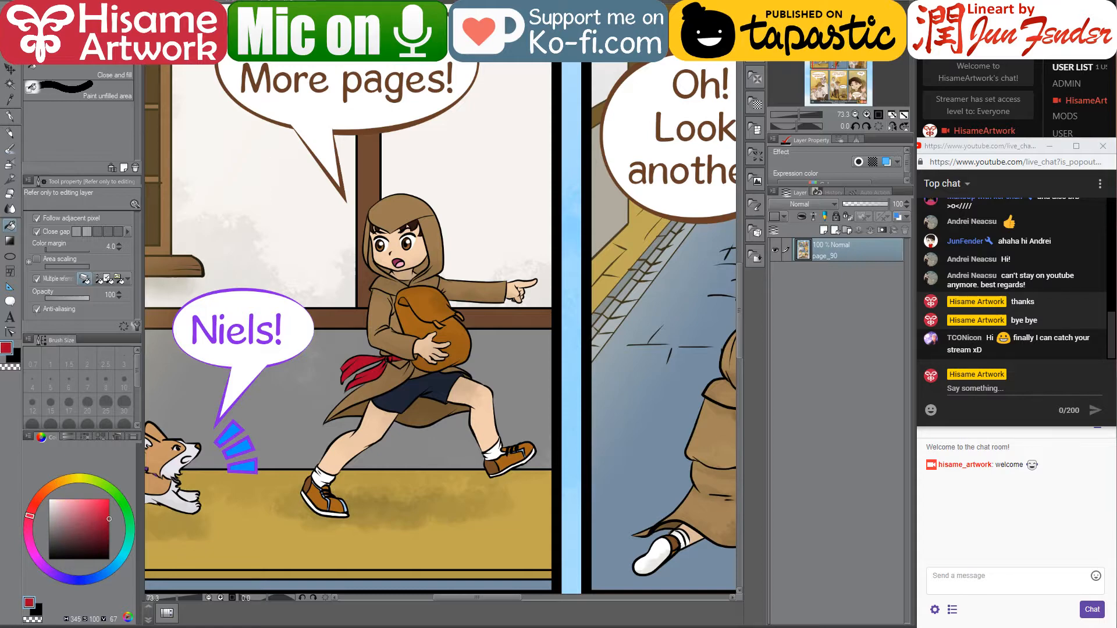
key(ctrl+Tab)
Greet the new viewer in the YouTube chat with "ooooh Hiii", ask how they are, and send "can you hear me?"
click(987, 389)
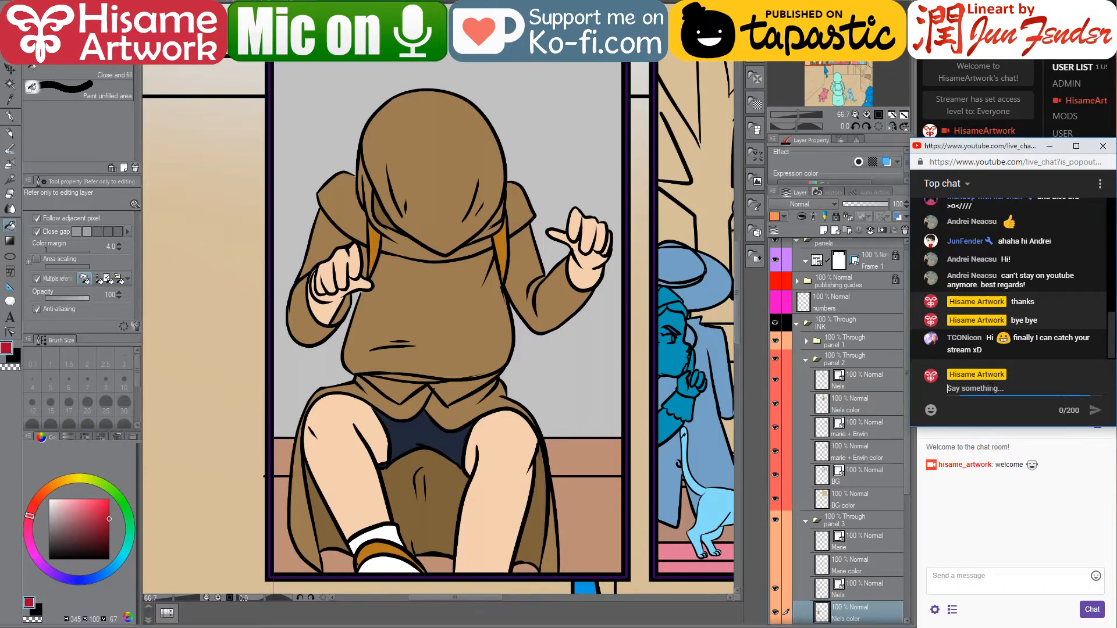
text(ooooh Hiii)
key(Return)
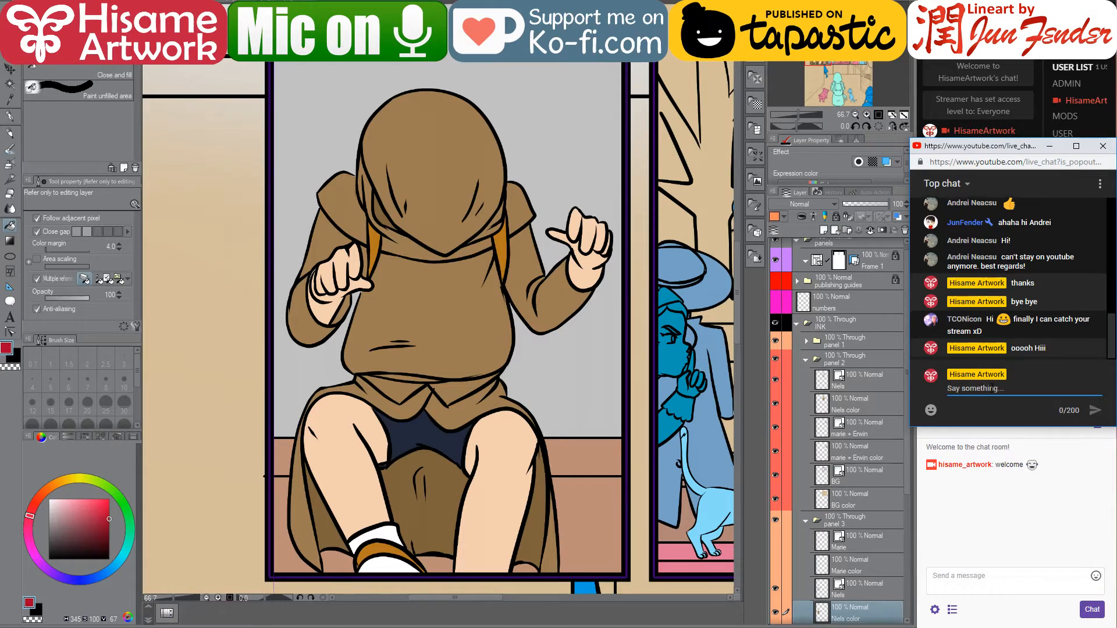
text(how are you TCONicon 😁)
key(Return)
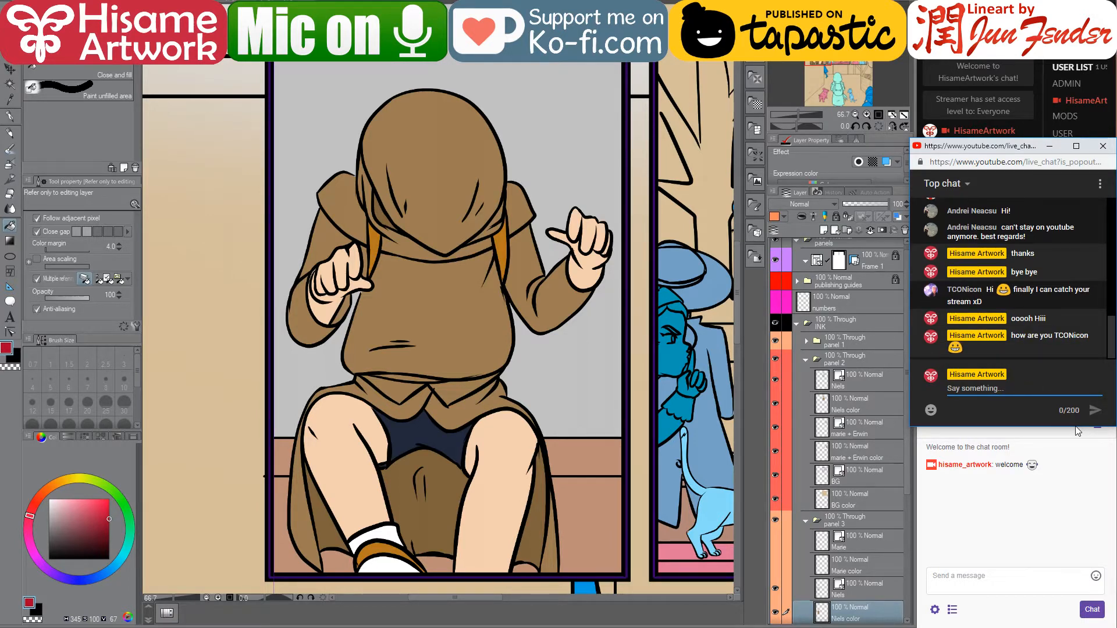
text(can you hear me?)
key(Return)
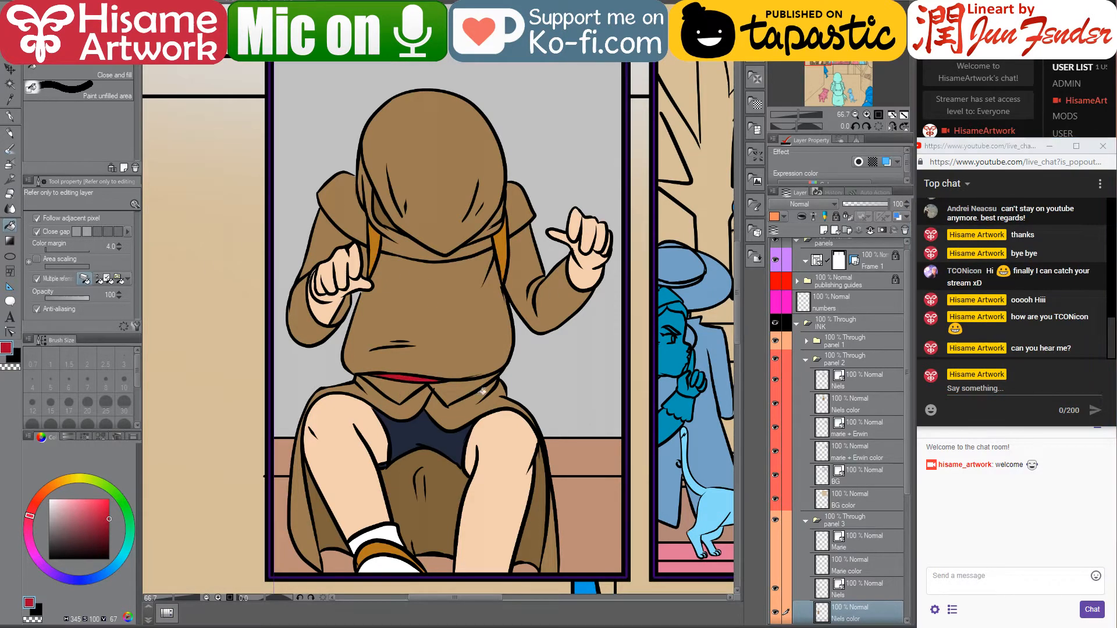
Make the Marie and Marie color layers of panel 3 visible again
scroll(406, 382, down, 4)
drag(504, 261, 368, 267)
scroll(254, 414, up, 3)
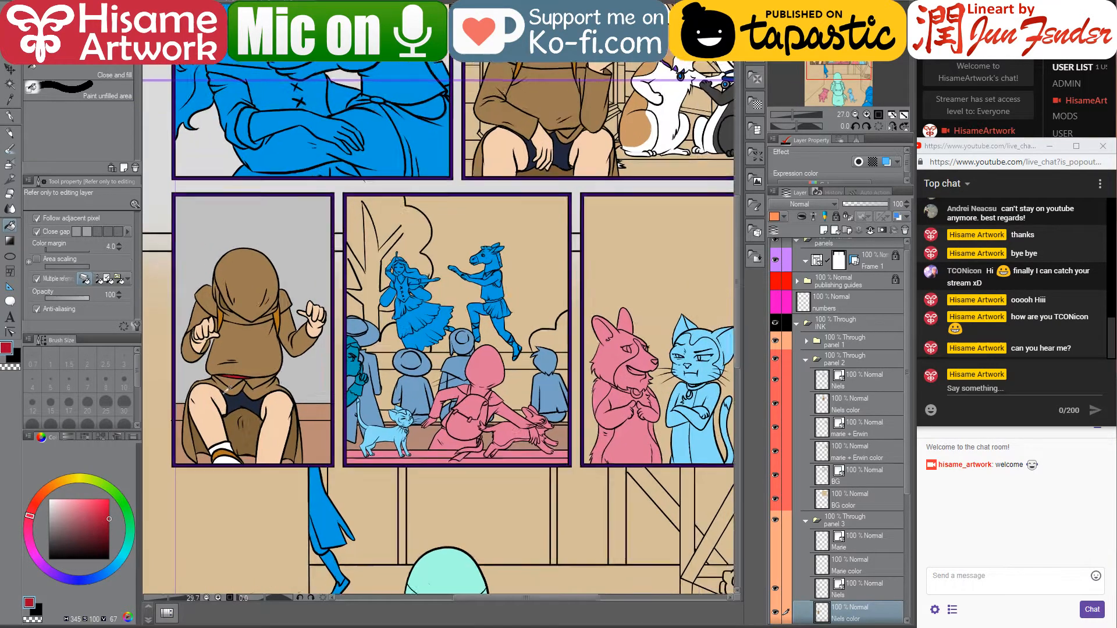
drag(370, 389, 375, 398)
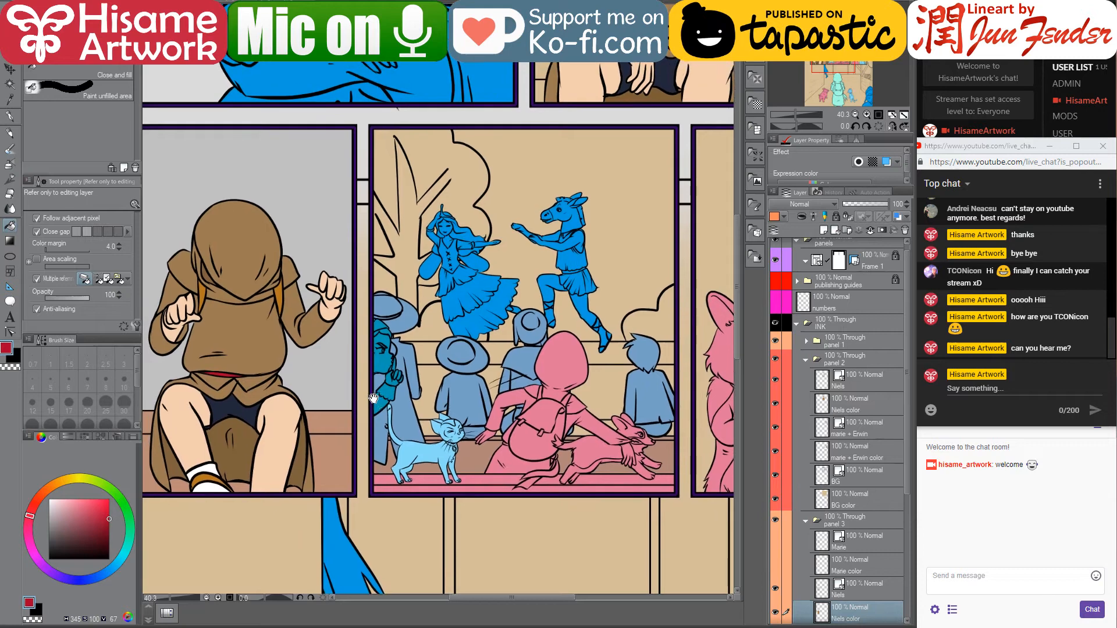
click(775, 538)
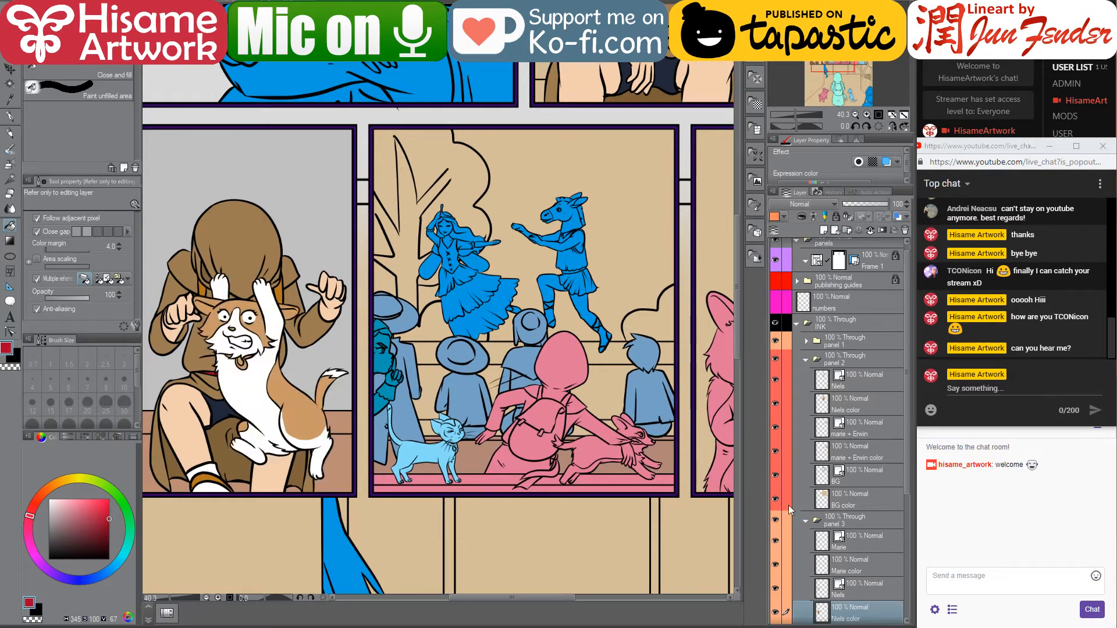
Rename the layer holding the stage actors' flat blue in panel 4 "actors color" and select its painted area for the G-pen
click(10, 116)
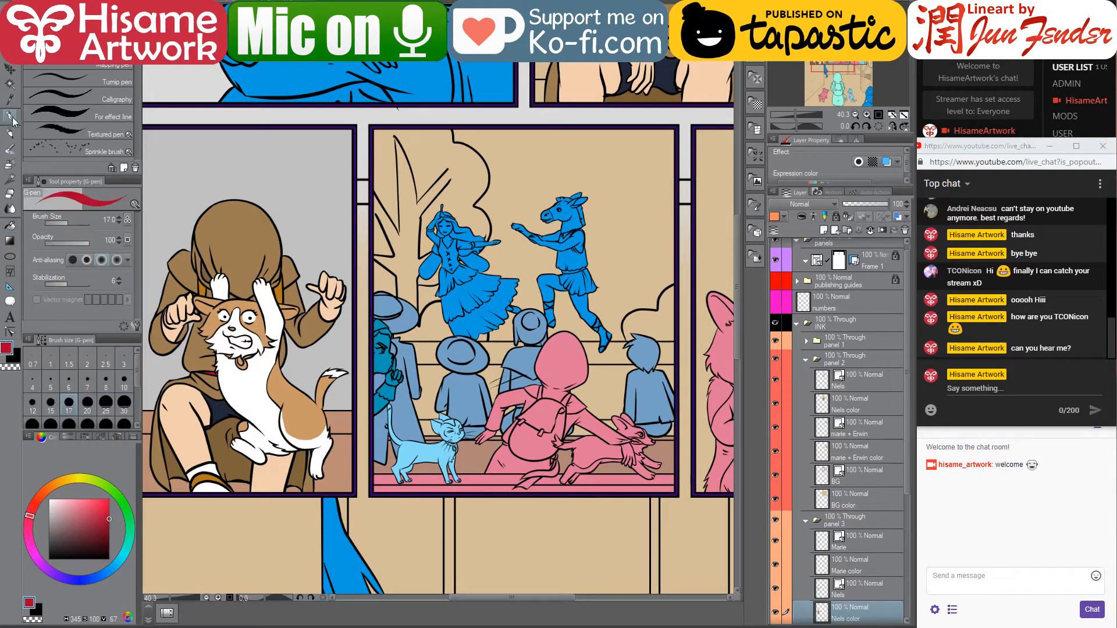
key(ctrl+shift)
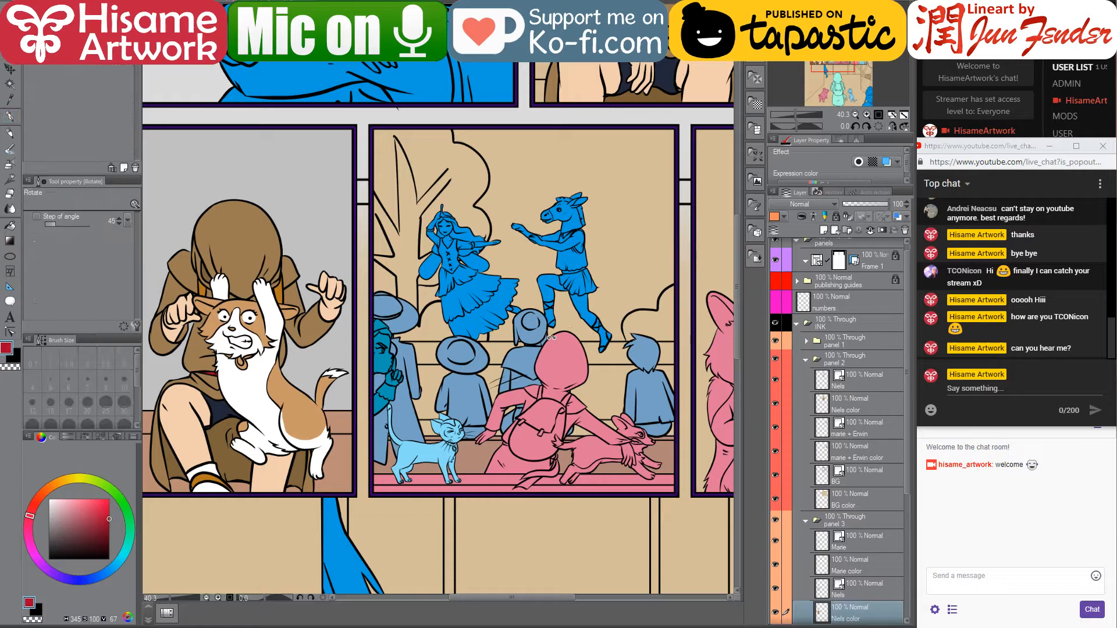
ctrl+shift+click(493, 305)
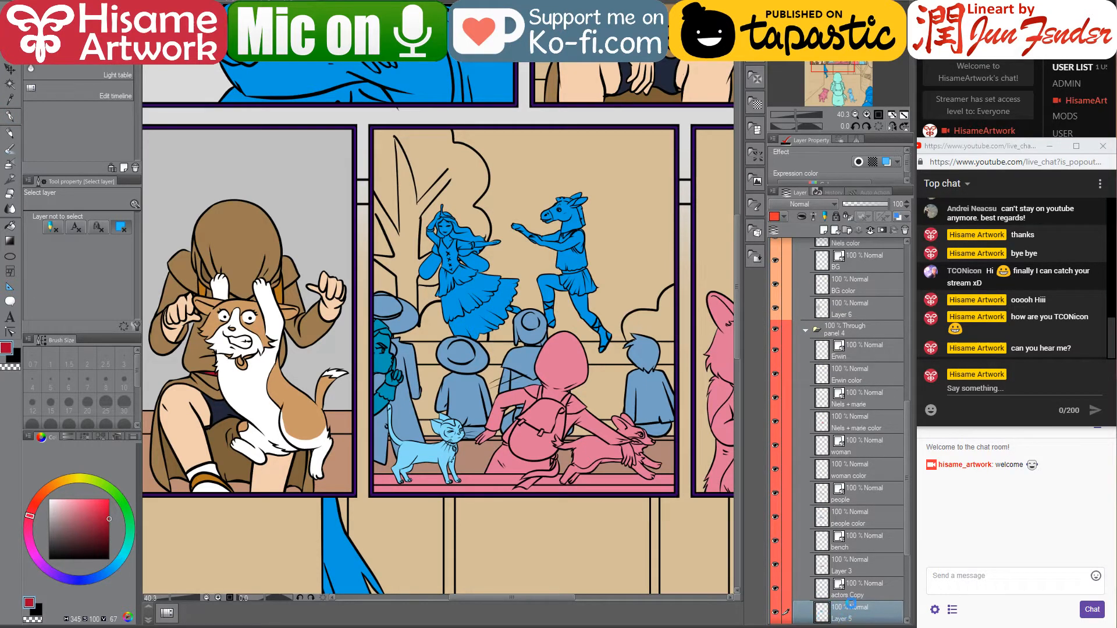
scroll(857, 600, down, 1)
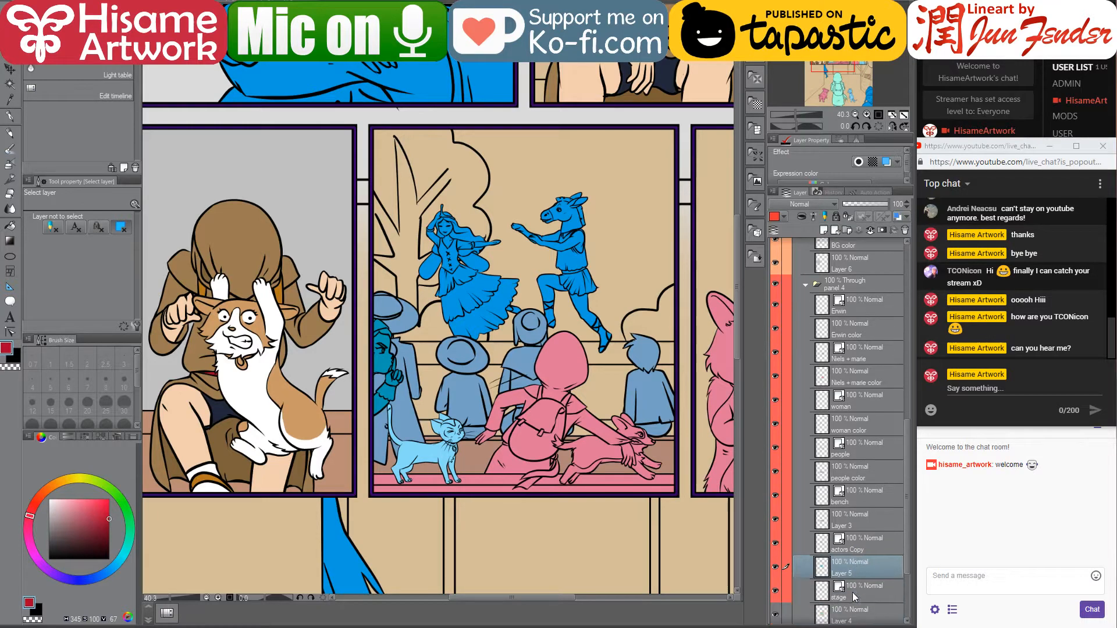
double_click(848, 574)
text(act)
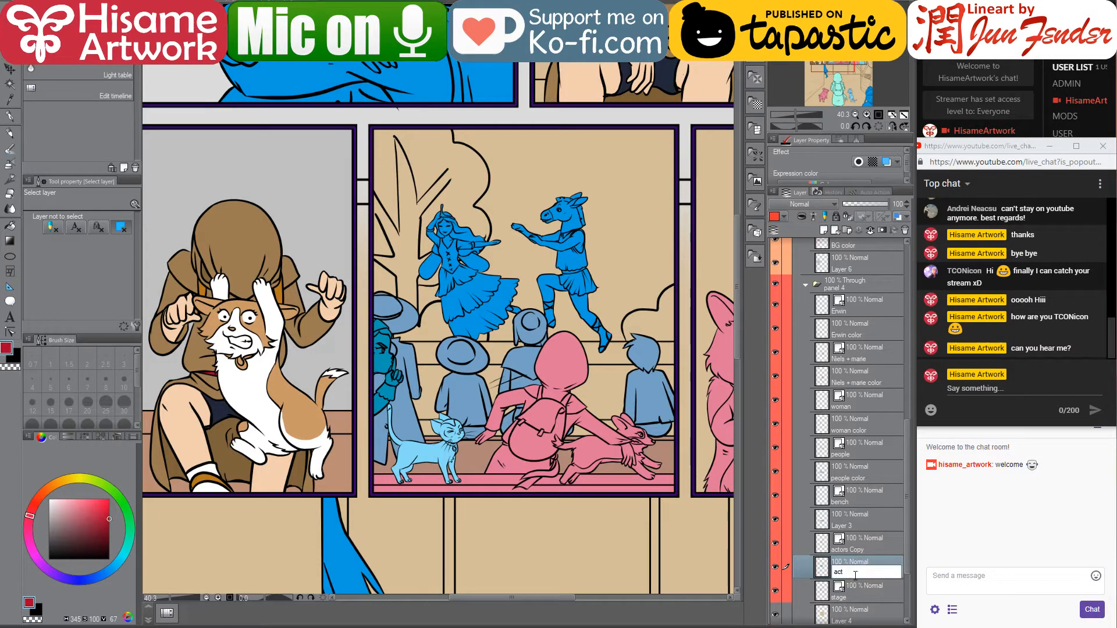
text(ors color)
key(Return)
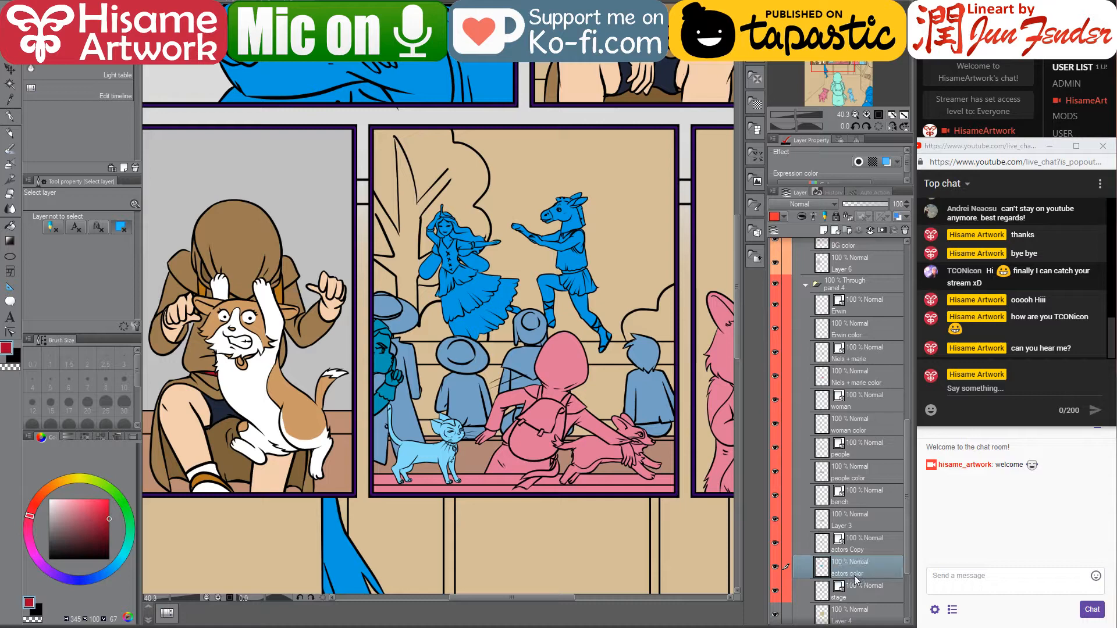
ctrl+click(821, 570)
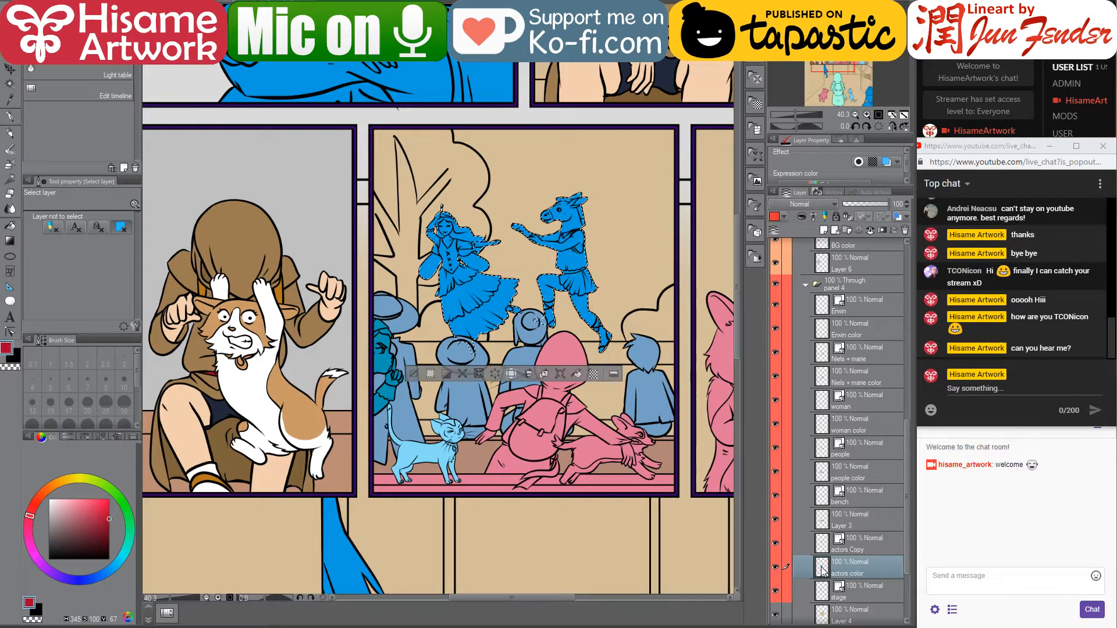
click(10, 116)
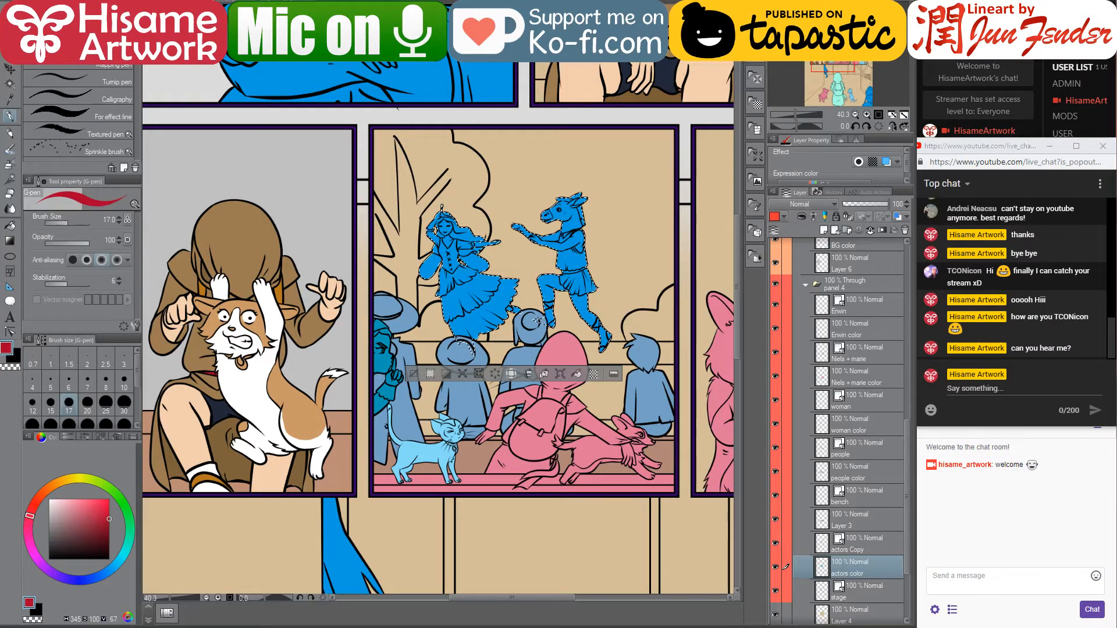
Sample the hot pink of the princess's lower skirt from the stage scene on page_94
key(ctrl+Tab)
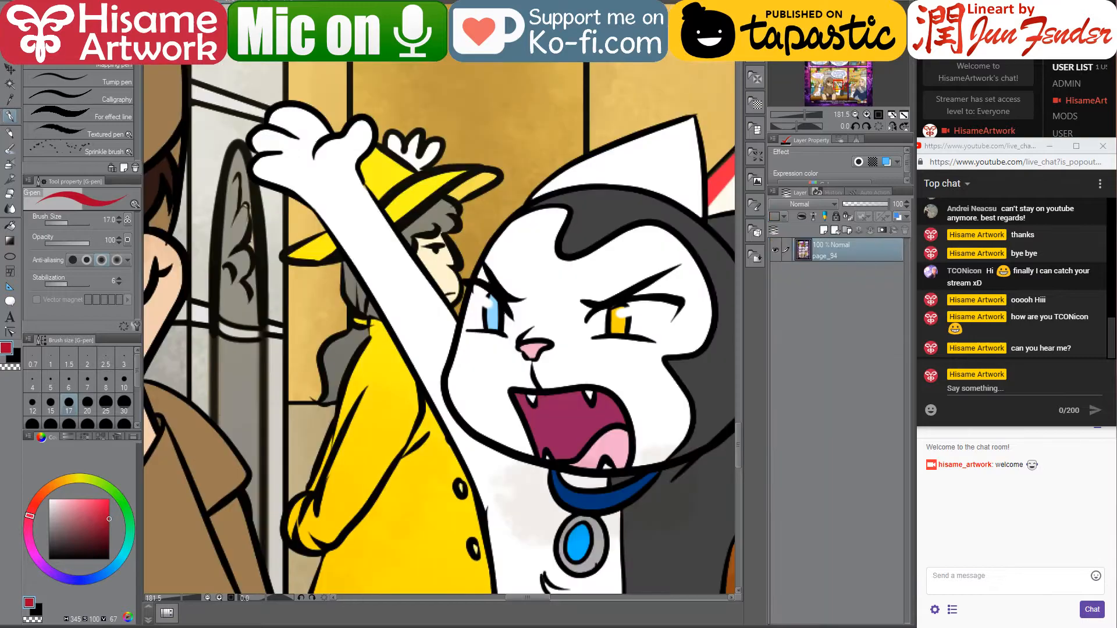
scroll(425, 322, down, 1)
scroll(425, 322, down, 10)
drag(414, 110, 477, 485)
drag(403, 139, 465, 483)
drag(420, 138, 497, 512)
drag(463, 295, 407, 319)
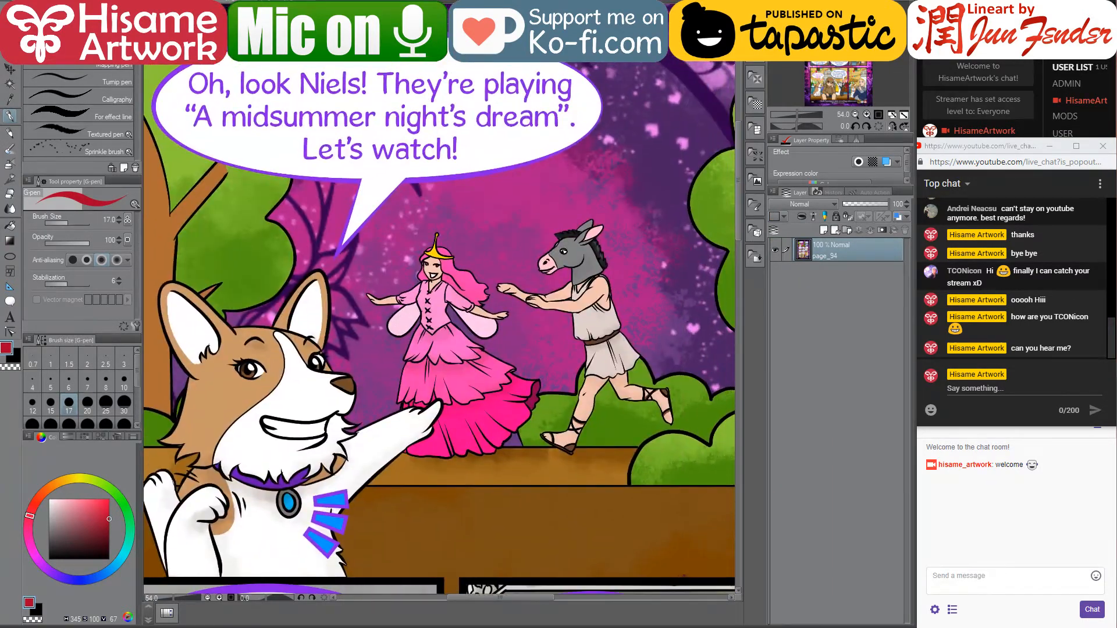
scroll(618, 235, up, 3)
scroll(618, 234, down, 1)
alt+click(498, 453)
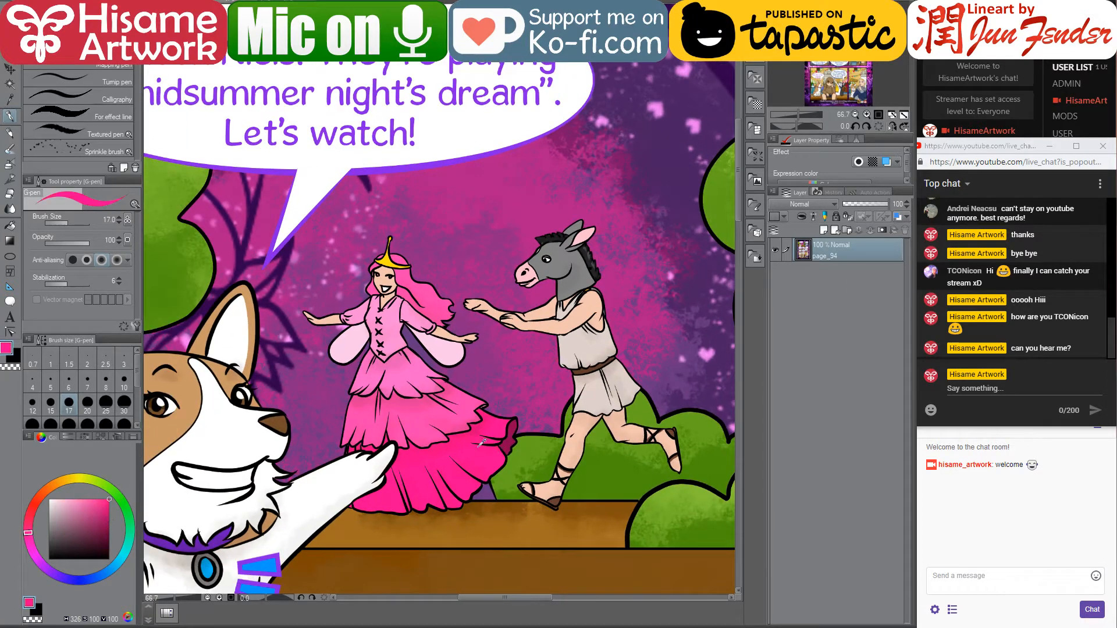
Sample the princess's light pink from page_94 and paint the whole princess in panel 4 with a size 200 G-pen
alt+click(397, 315)
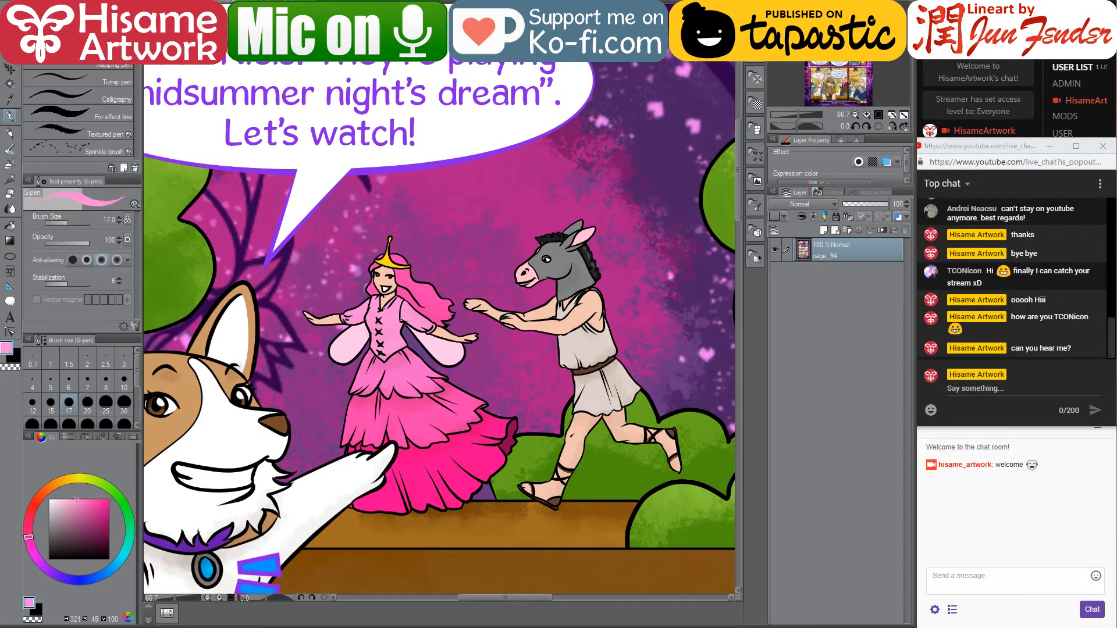
key(ctrl+Tab)
key(bracketright)
key(bracketright)
key(bracketright)
key(bracketright)
key(bracketright)
key(bracketright)
key(bracketright)
key(bracketright)
key(bracketright)
key(bracketright)
key(bracketright)
key(bracketright)
key(bracketright)
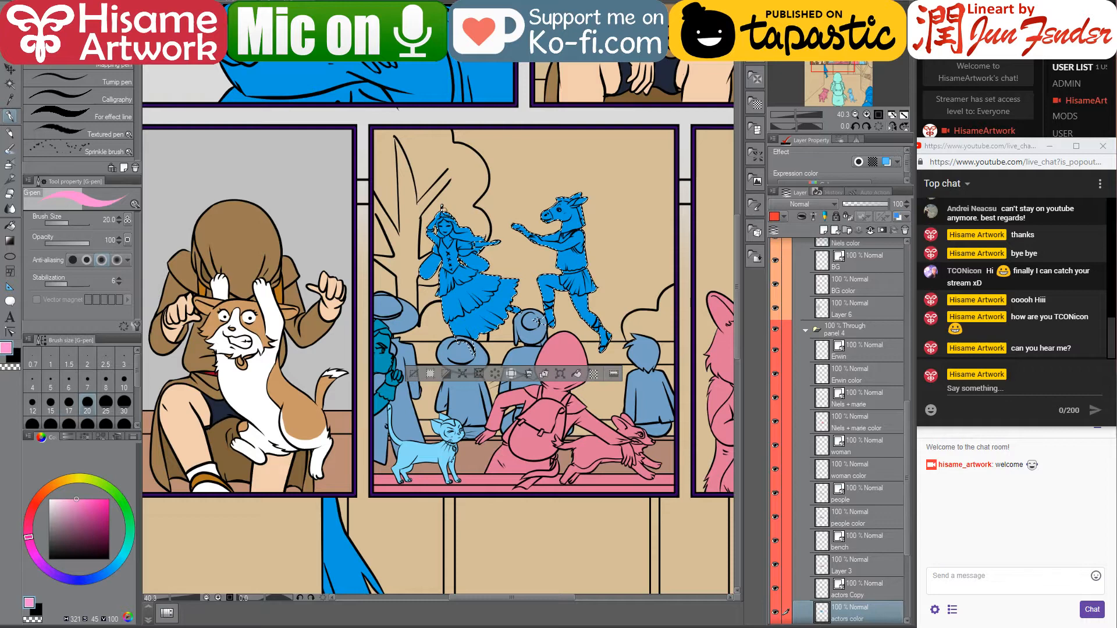
drag(445, 208, 436, 288)
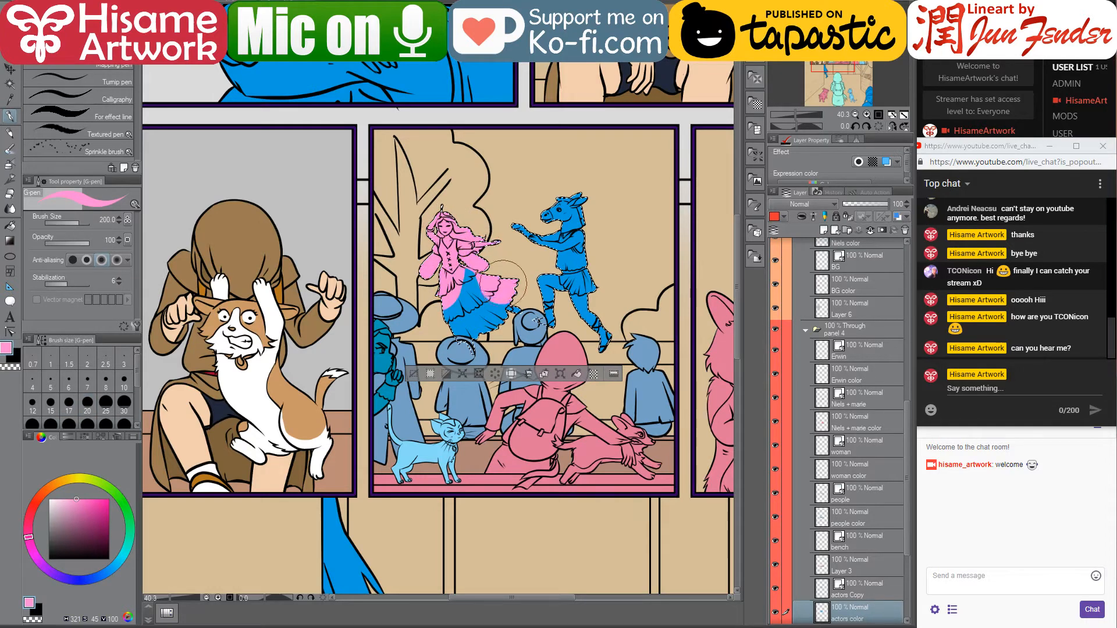
mouse_move(503, 282)
mouse_down()
mouse_move(529, 312)
mouse_move(472, 345)
mouse_up()
click(482, 298)
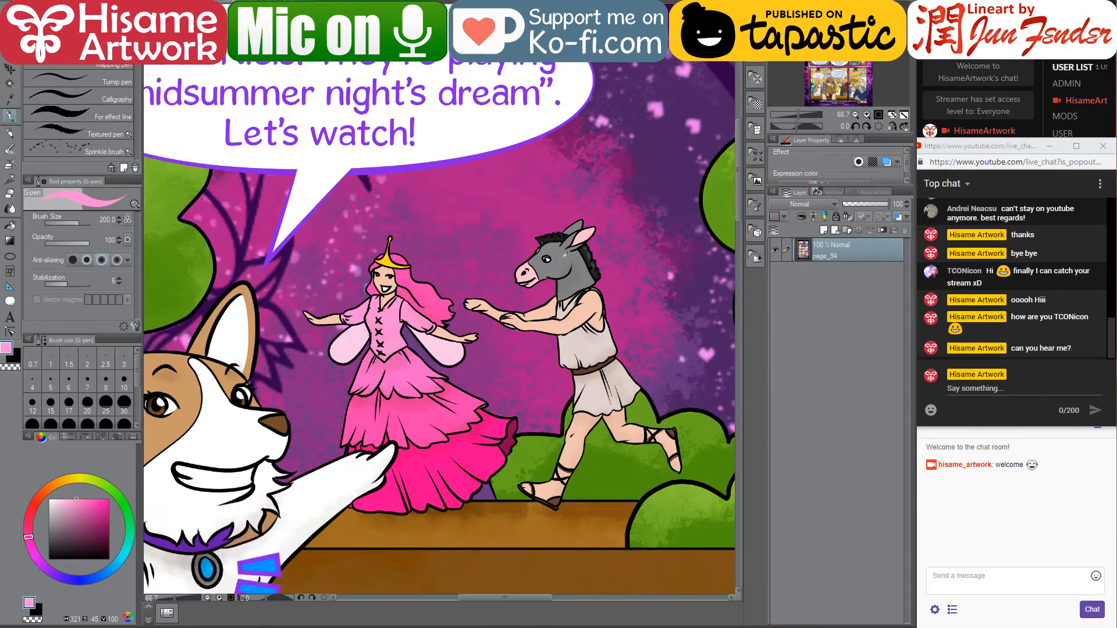
Paint the donkey actor in panel 4 with the grey sampled from the donkey head on page_94, and clear the selection
alt+click(561, 253)
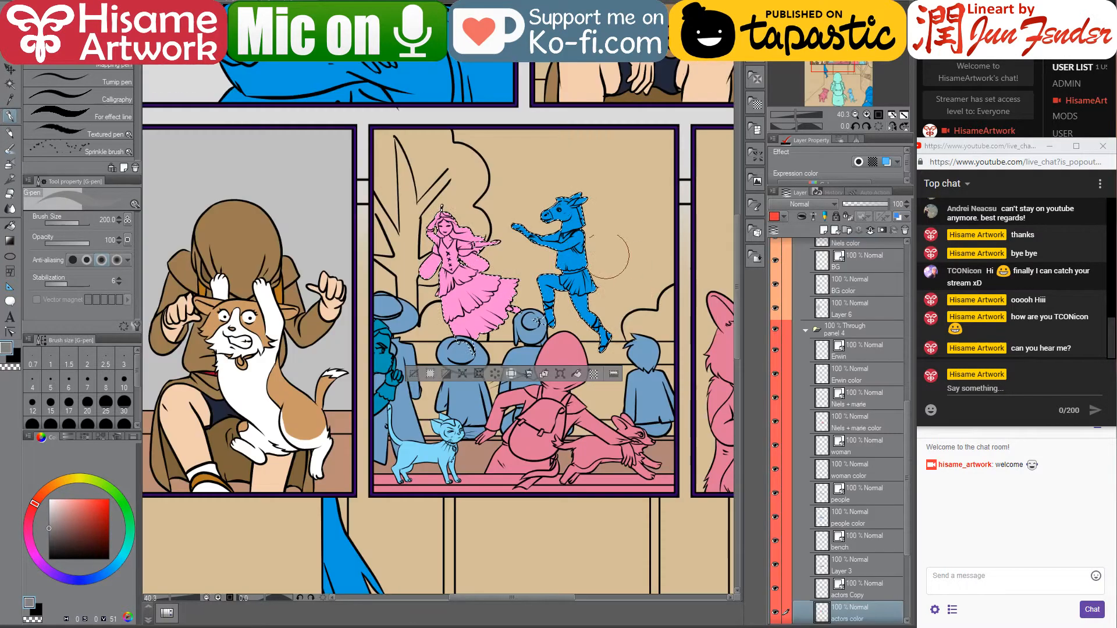
mouse_move(527, 218)
mouse_down()
mouse_move(550, 329)
mouse_move(575, 344)
mouse_move(603, 332)
mouse_move(527, 149)
mouse_move(580, 208)
mouse_move(631, 387)
mouse_move(594, 276)
mouse_up()
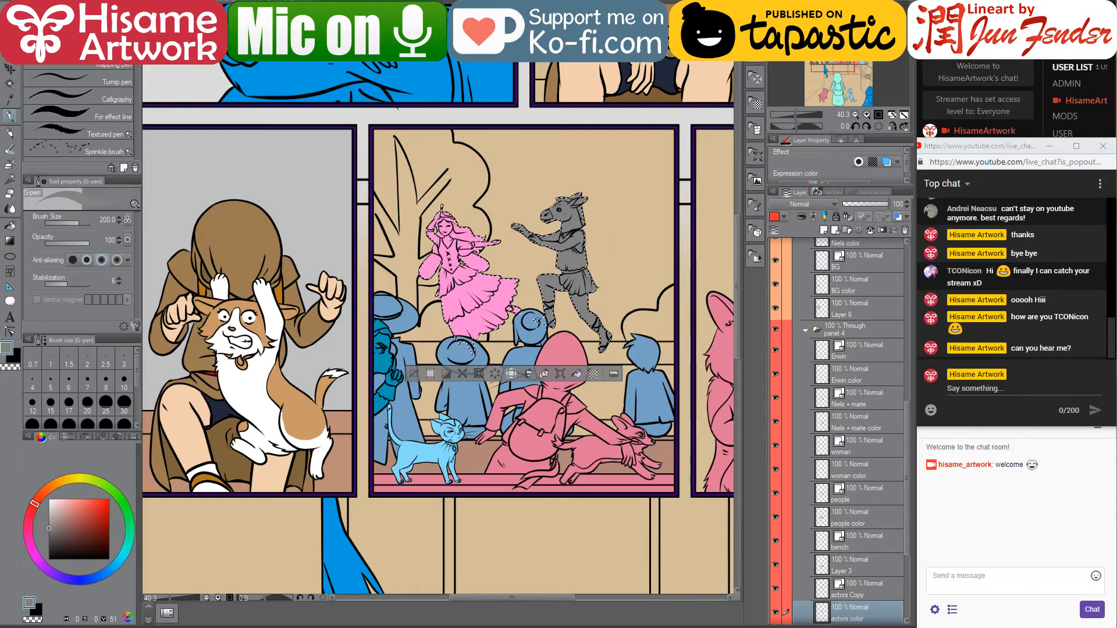
drag(478, 287, 502, 292)
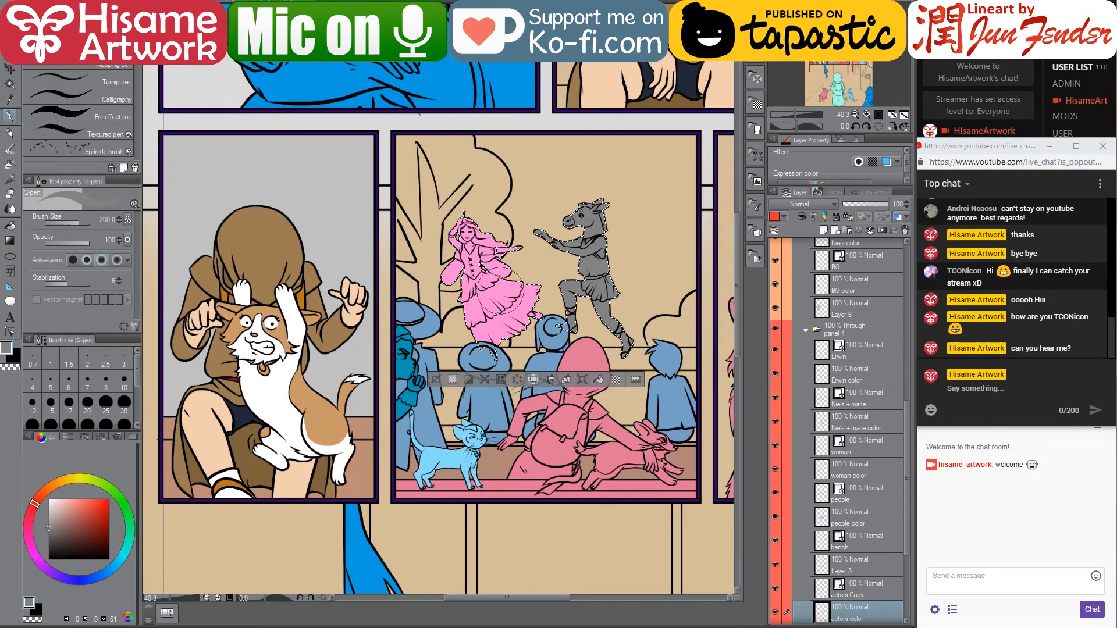
key(ctrl+d)
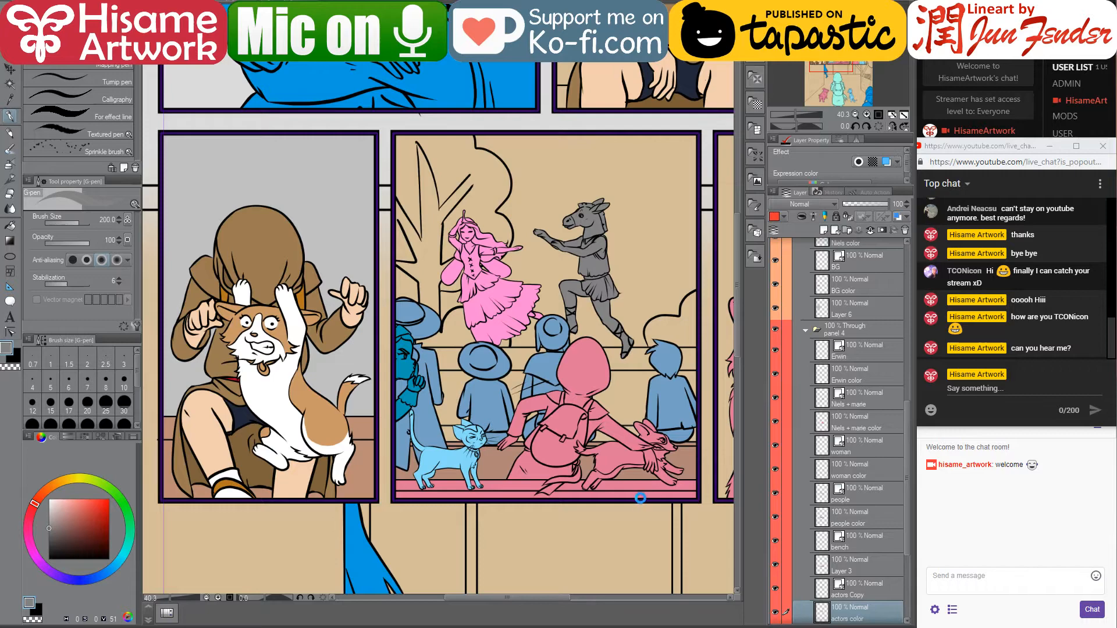
Select the painted area of the Niels + marie color layer and cover it with panel 3's hood brown at brush size 400
scroll(686, 465, up, 3)
scroll(685, 466, up, 1)
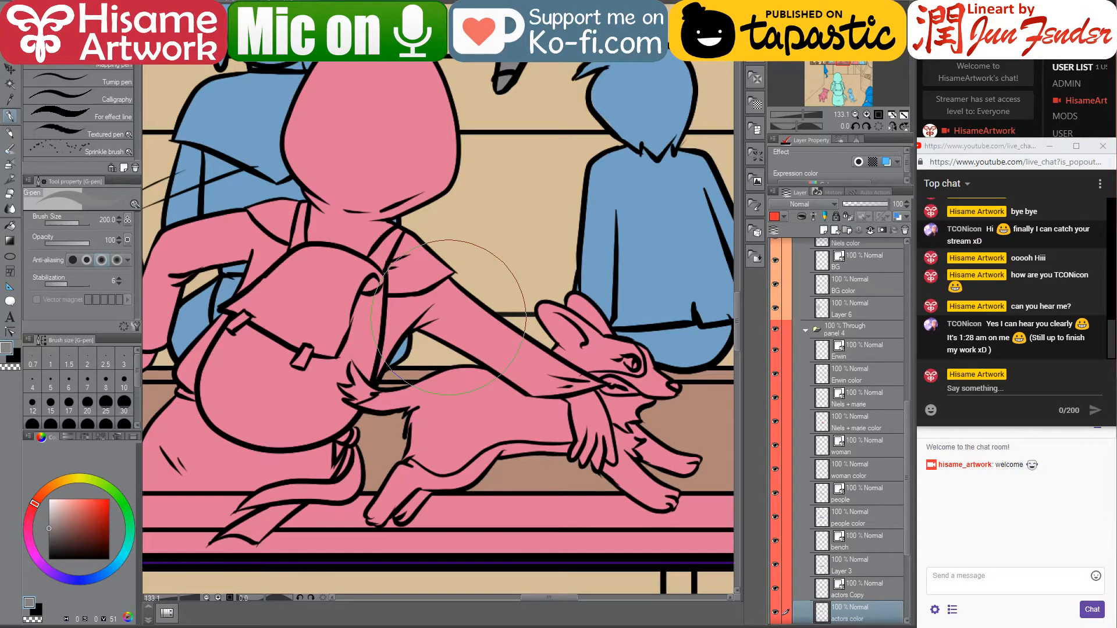
scroll(449, 318, down, 6)
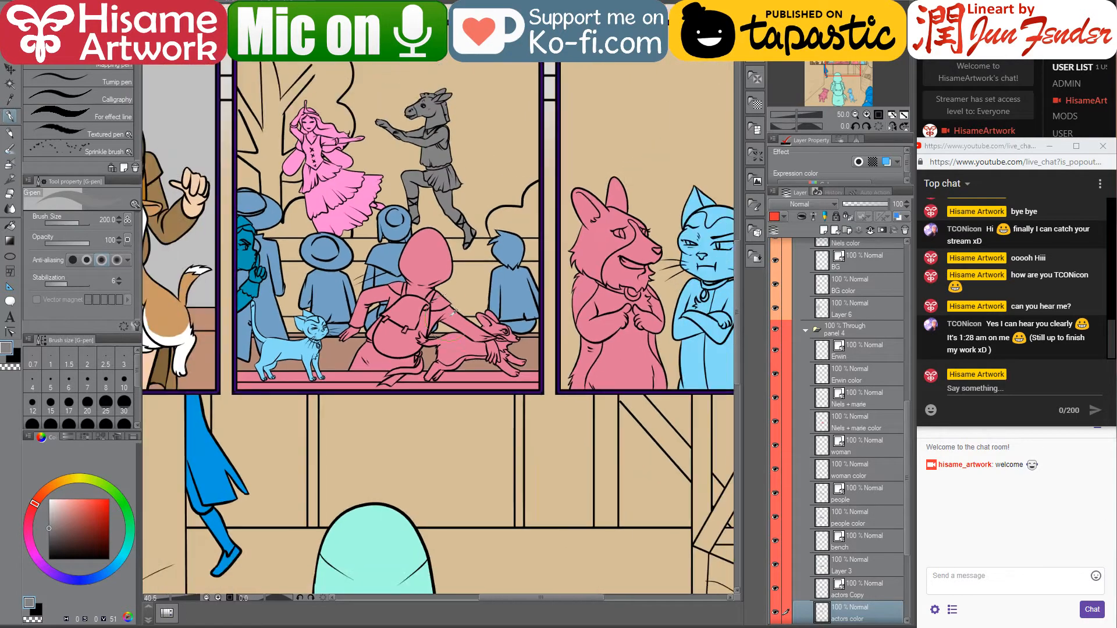
drag(422, 265, 567, 419)
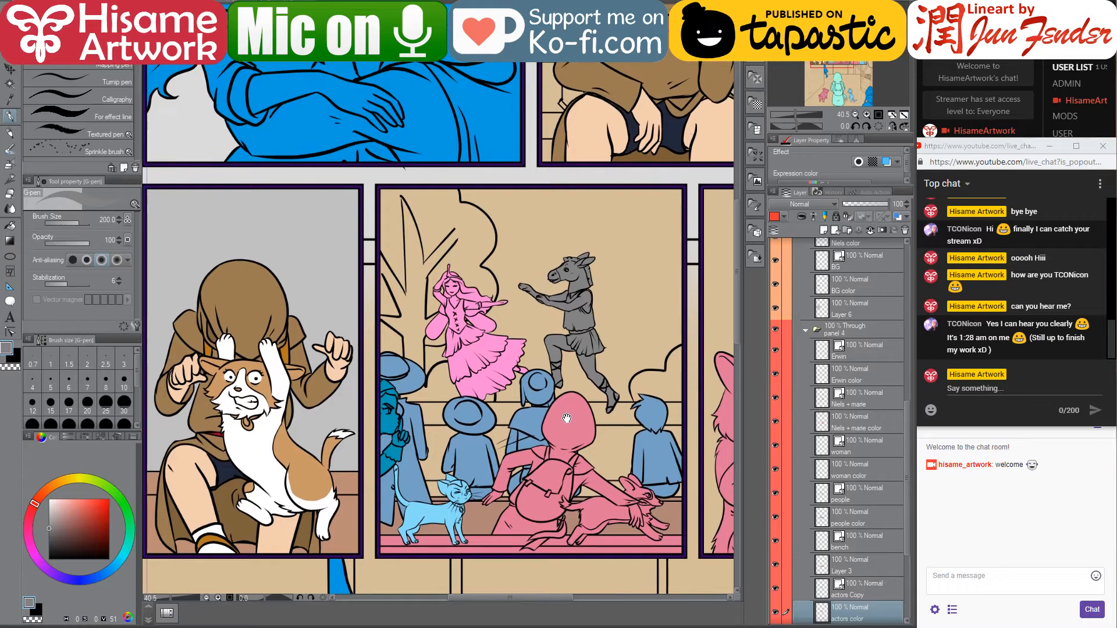
alt+click(242, 283)
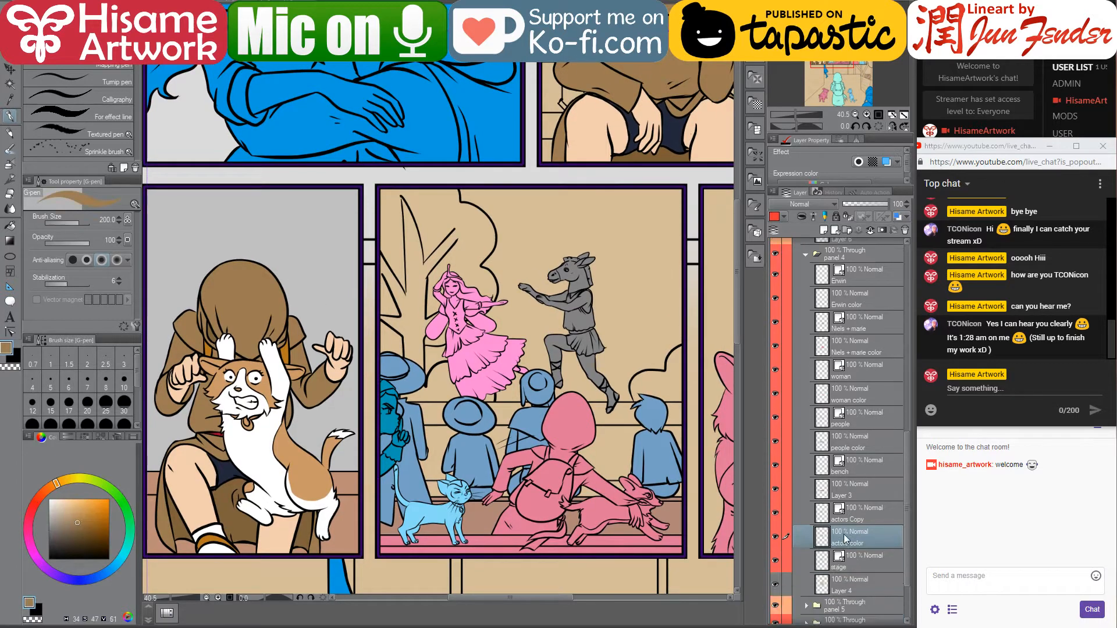
scroll(836, 560, down, 3)
ctrl+click(825, 540)
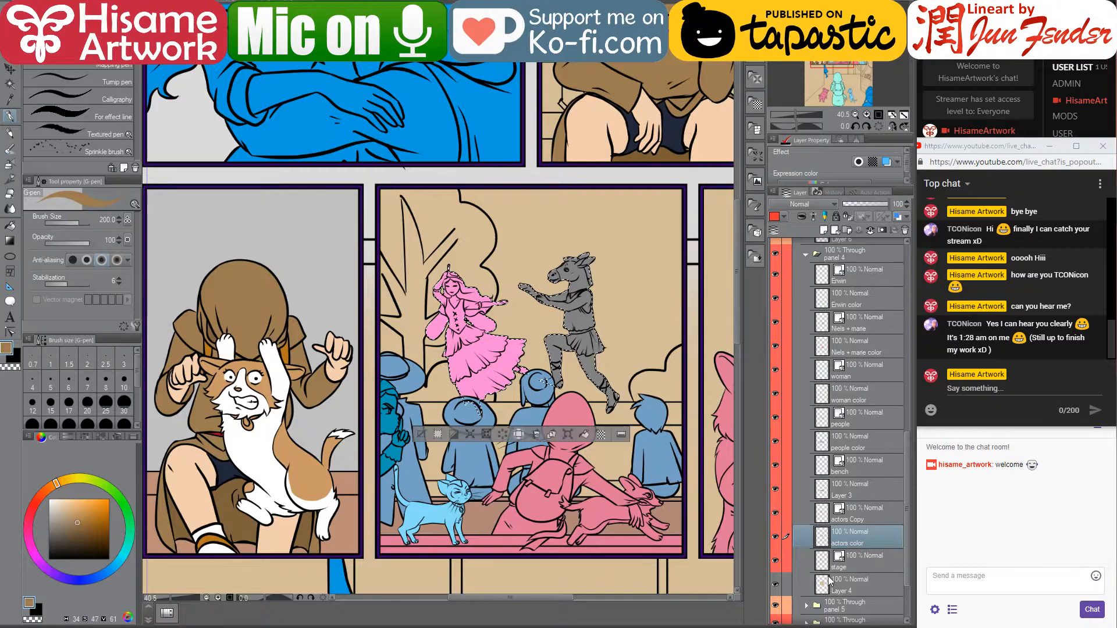
scroll(844, 418, up, 2)
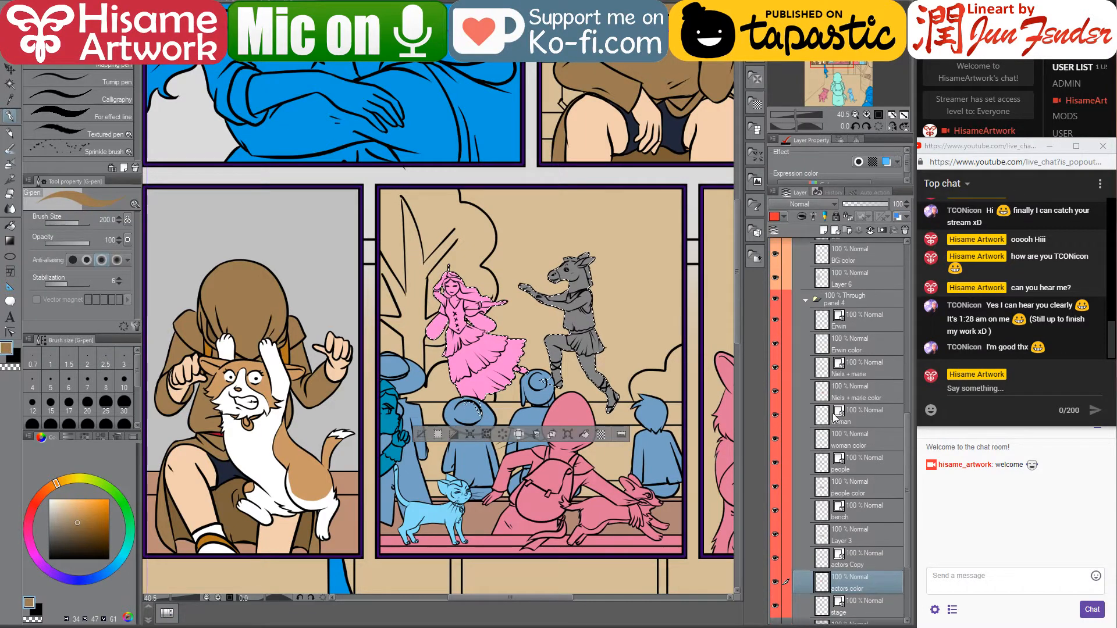
click(824, 395)
ctrl+click(824, 397)
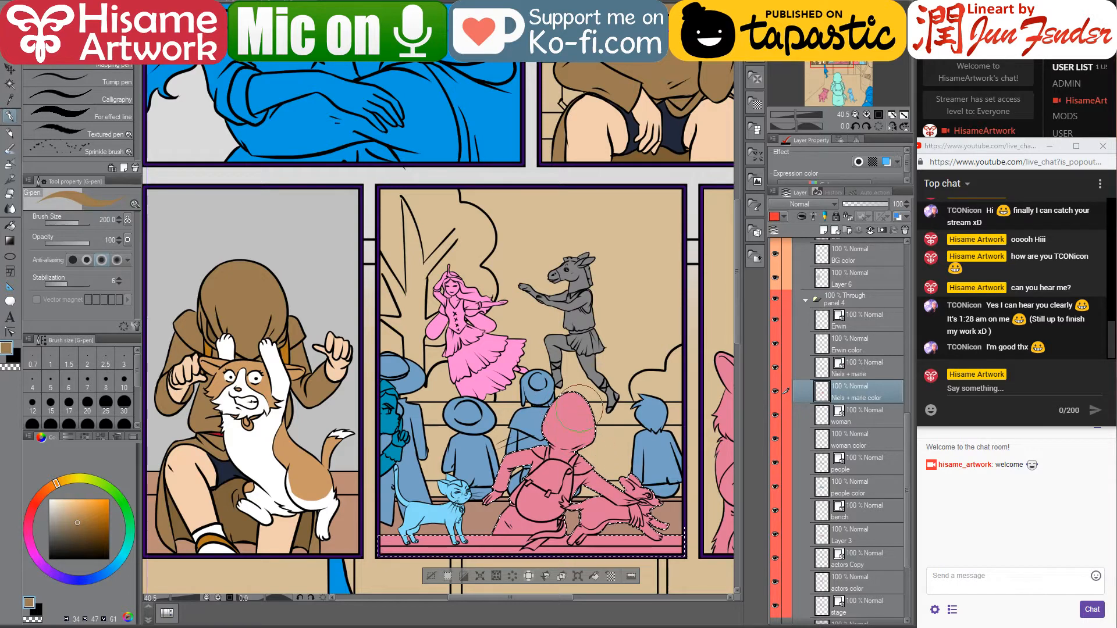
key(bracketright)
key(bracketright)
key(bracketright)
mouse_move(573, 417)
mouse_down()
mouse_move(526, 469)
mouse_move(518, 504)
mouse_move(372, 542)
mouse_move(585, 539)
mouse_move(672, 513)
mouse_move(643, 544)
mouse_up()
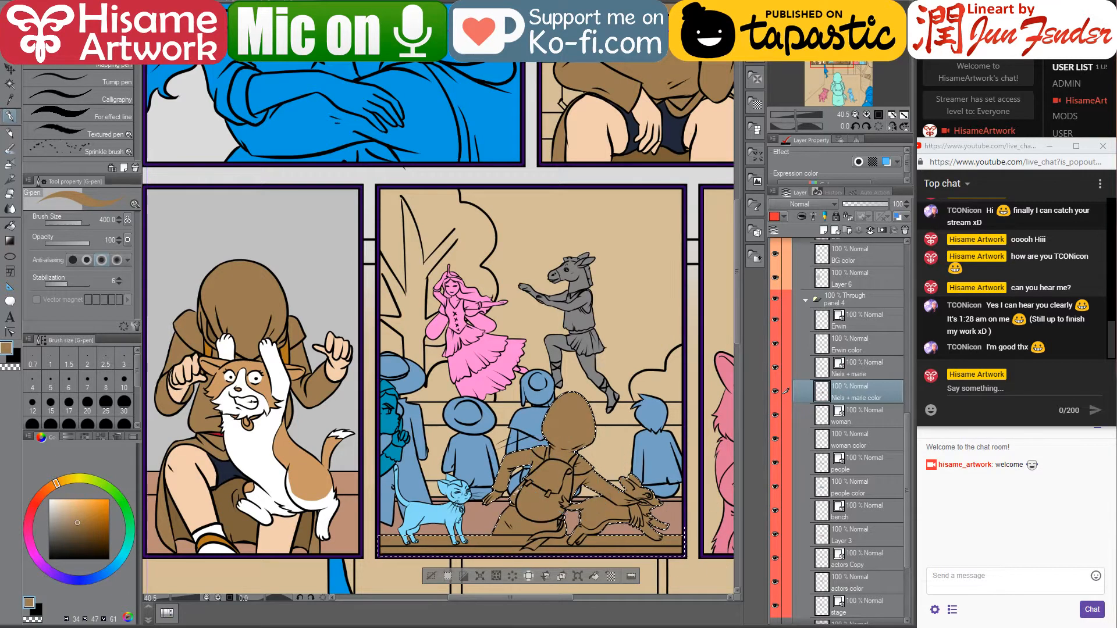
Fill the hooded figure's backpack in panel 4 with the orange sampled from the backpack strap in the panel above
scroll(576, 469, down, 2)
scroll(617, 466, up, 2)
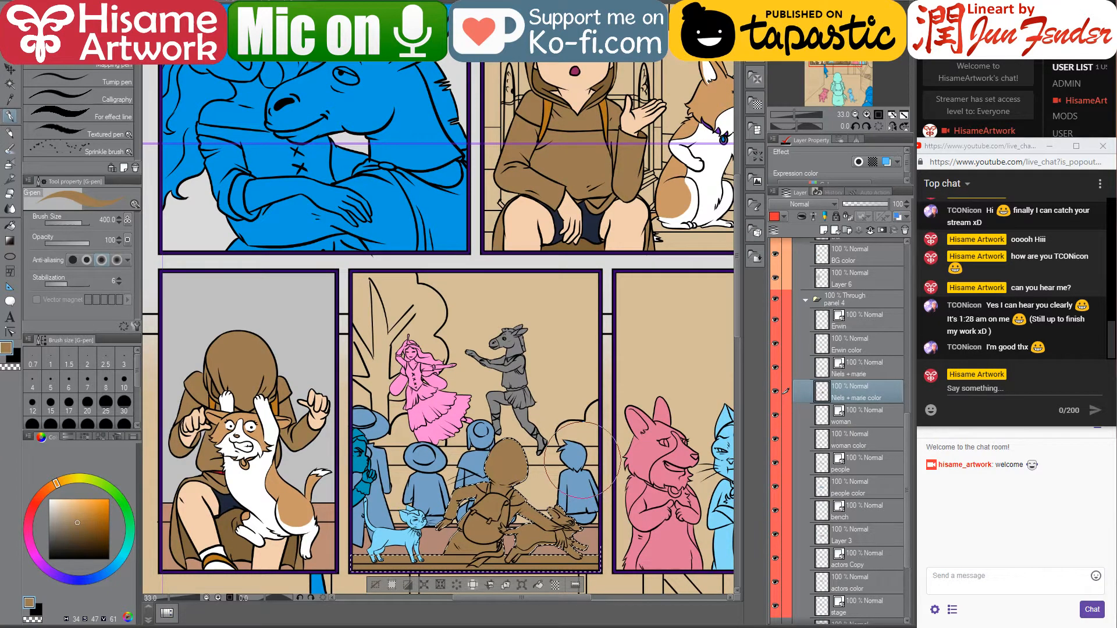
alt+click(549, 109)
click(10, 226)
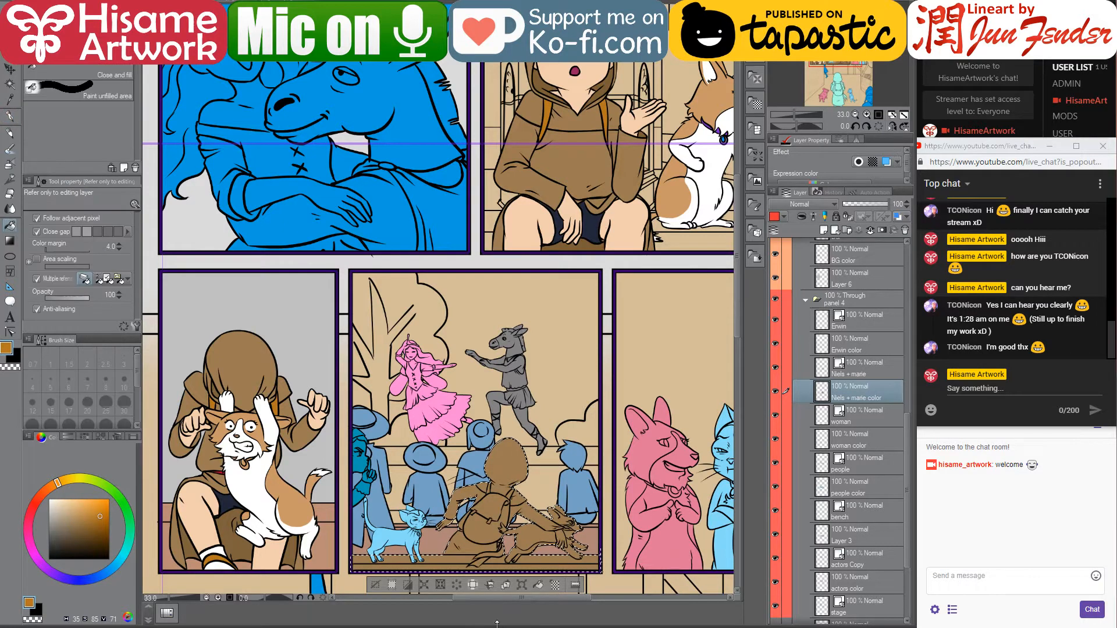
scroll(513, 555, left, 5)
drag(467, 598, 601, 585)
scroll(575, 419, up, 2)
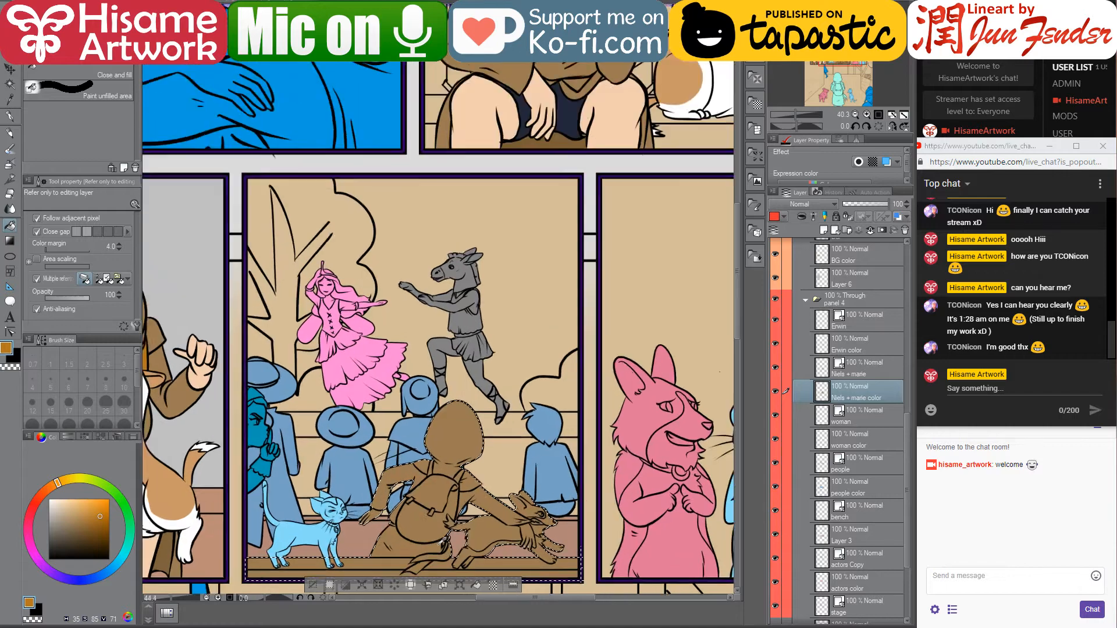
drag(575, 419, 567, 429)
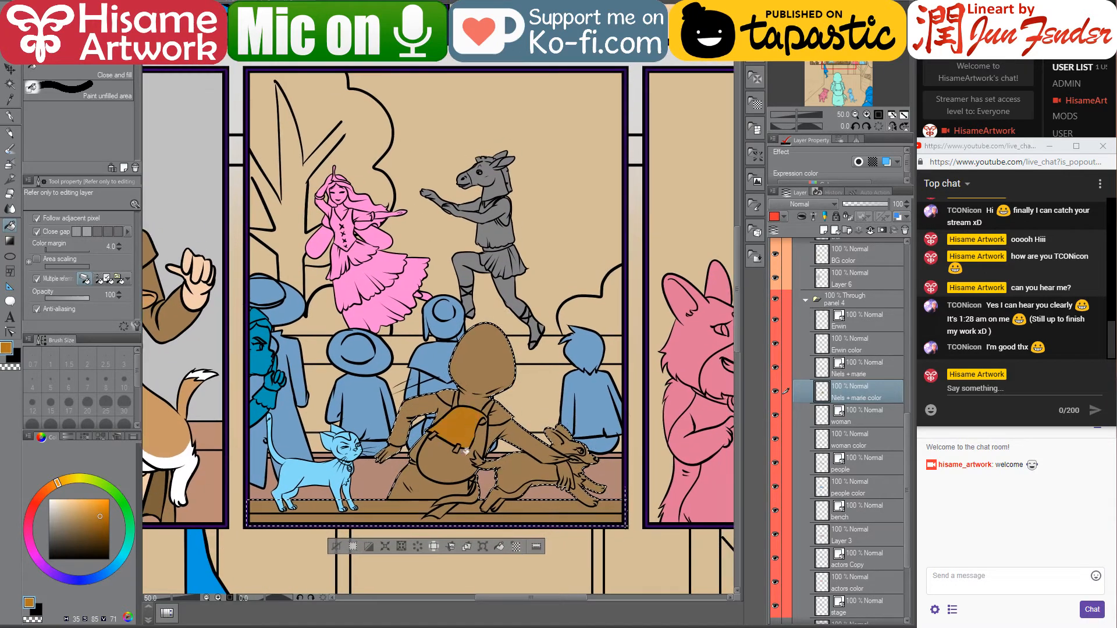
click(458, 471)
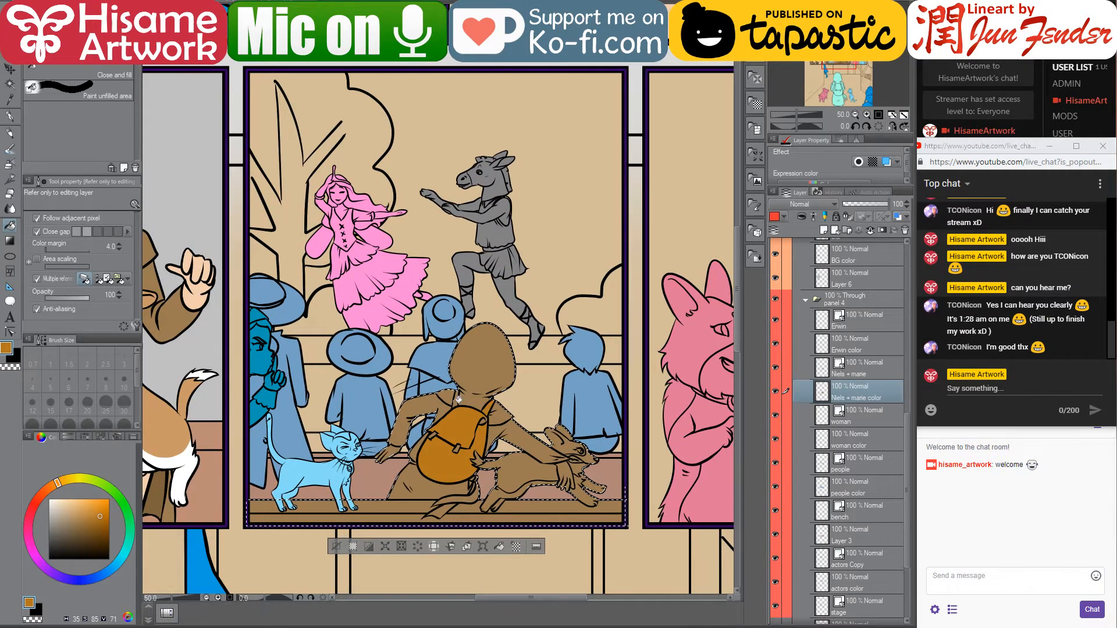
scroll(464, 406, up, 2)
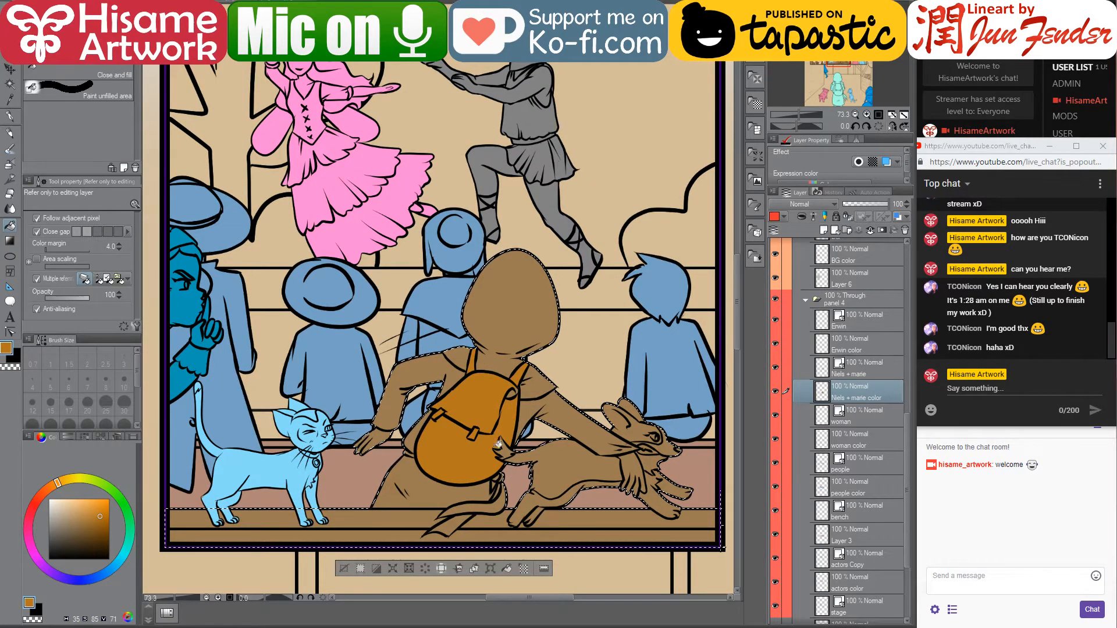
Fill the backpack's clasps with a lighter shade of its orange
click(108, 527)
alt+click(504, 415)
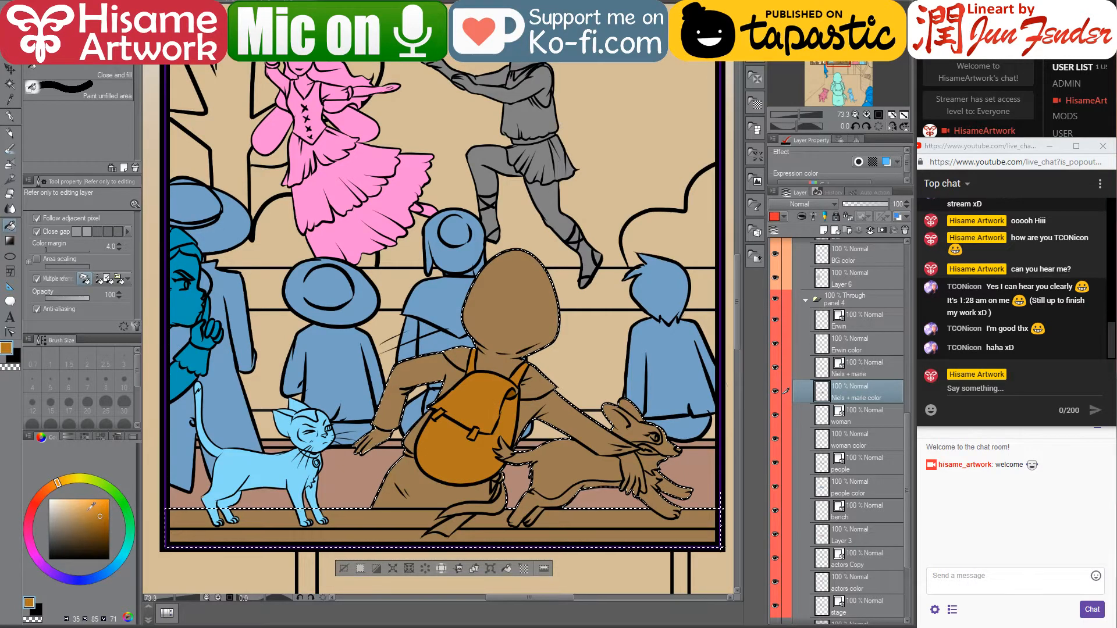
click(90, 510)
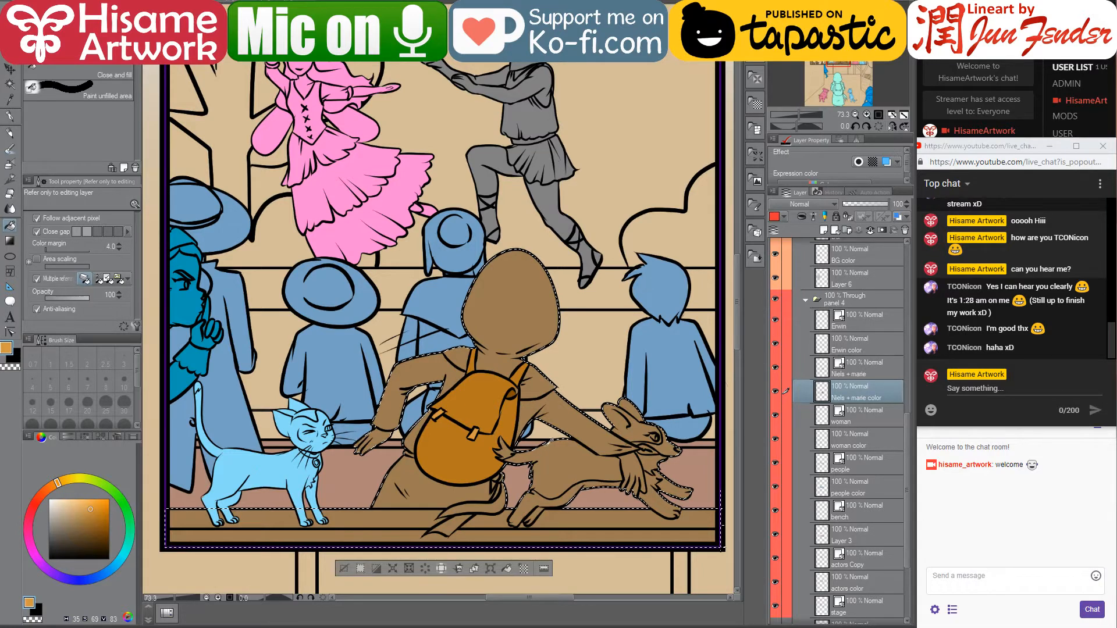
alt+click(503, 402)
Fill the hooded figure's hands in panel 4 with the skin tone sampled from the hand in panel 3
scroll(522, 388, down, 3)
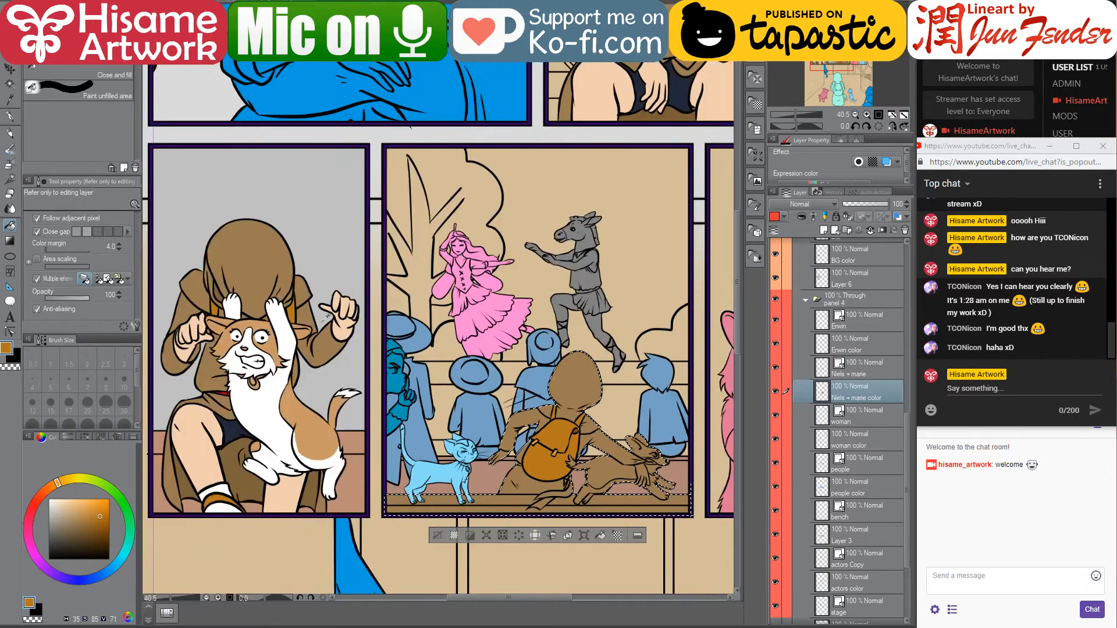
alt+click(349, 329)
scroll(635, 460, up, 3)
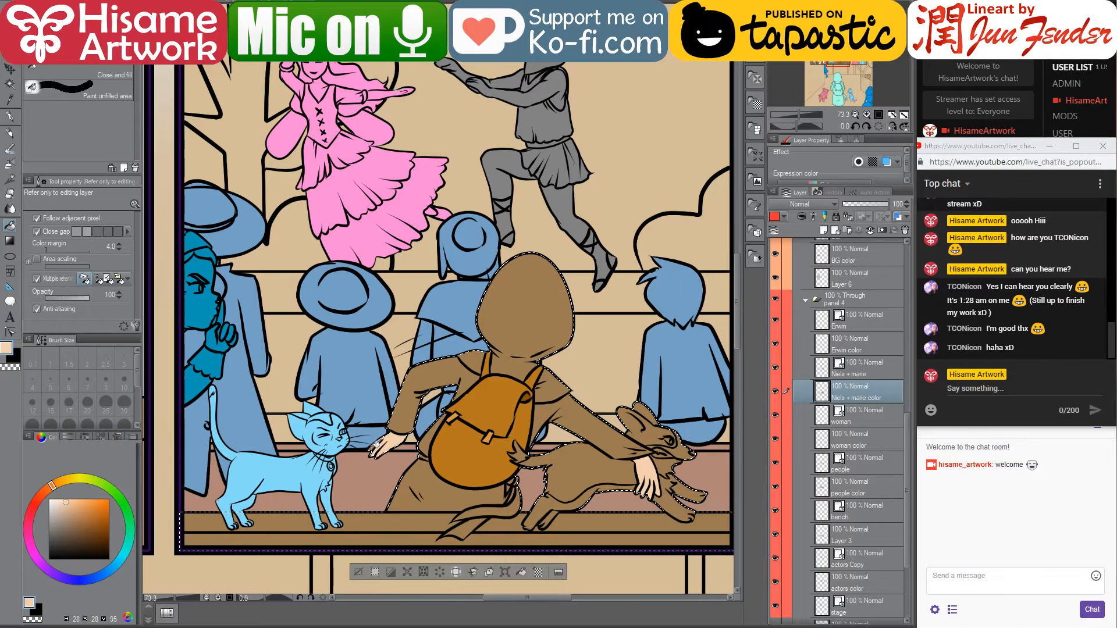
Fill the hooded figure's sash and its trailing ends in panel 4 with the dark red sampled from panel 3
scroll(602, 491, down, 3)
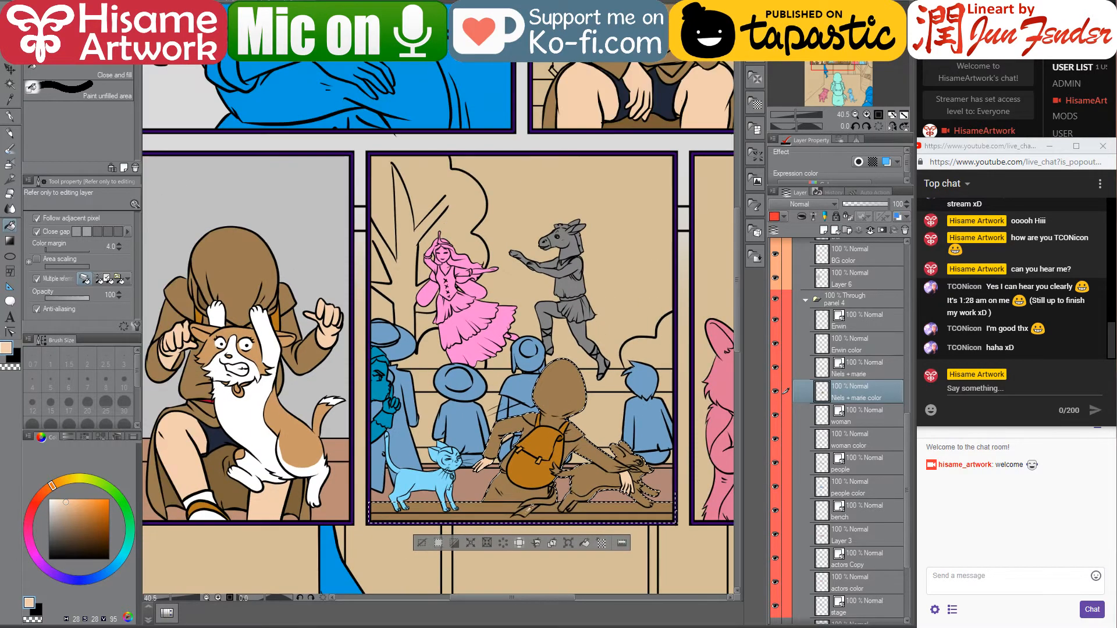
scroll(195, 436, up, 1)
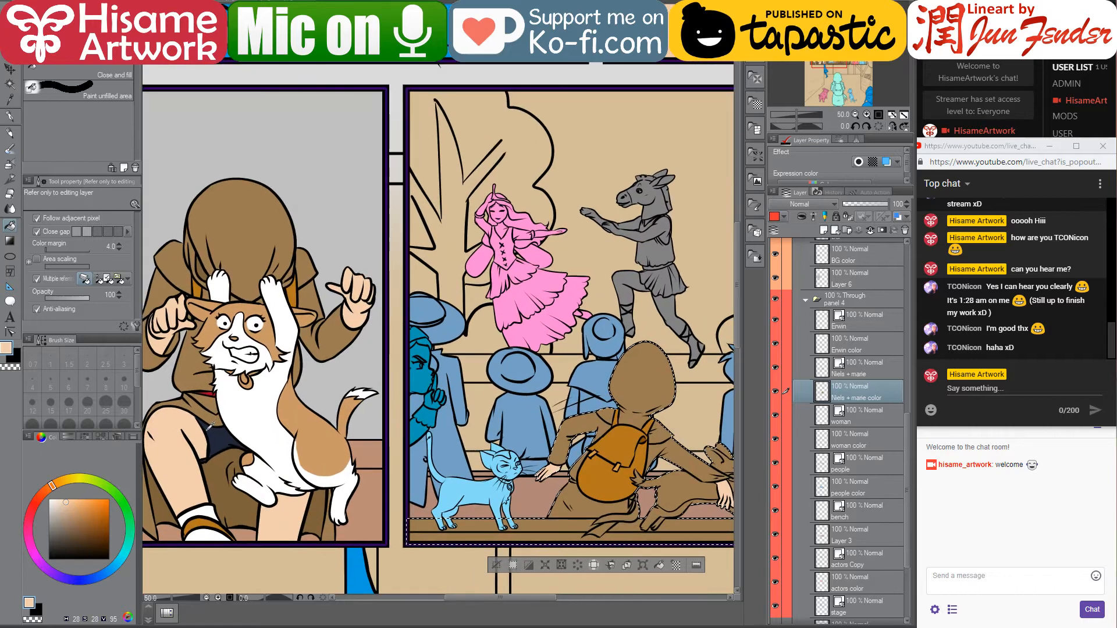
scroll(211, 428, up, 1)
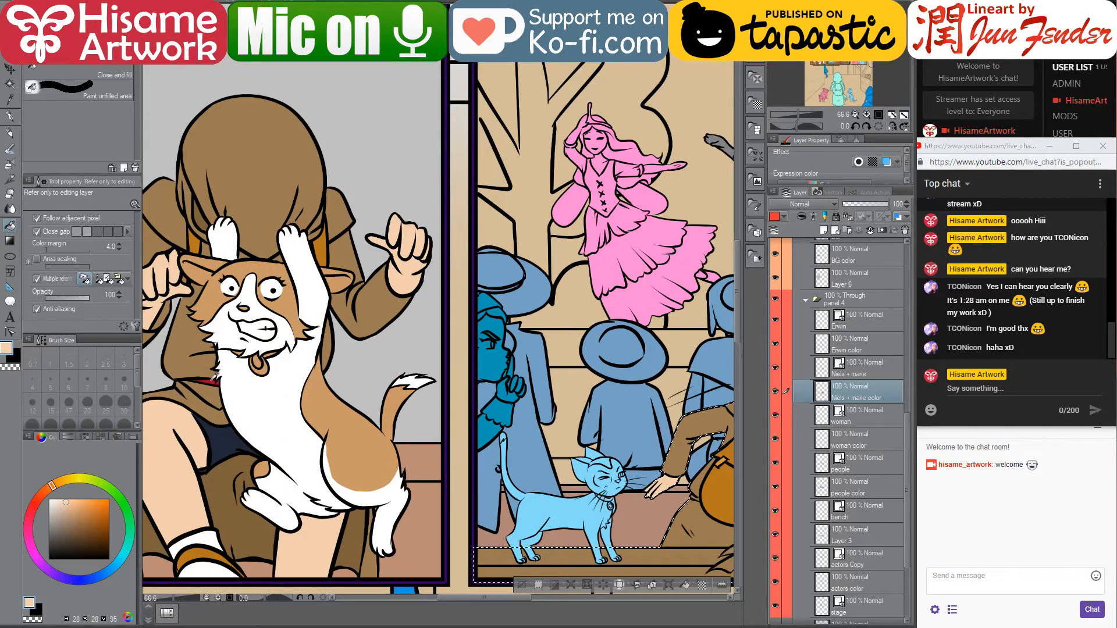
alt+click(215, 376)
drag(670, 392, 448, 362)
scroll(524, 515, up, 3)
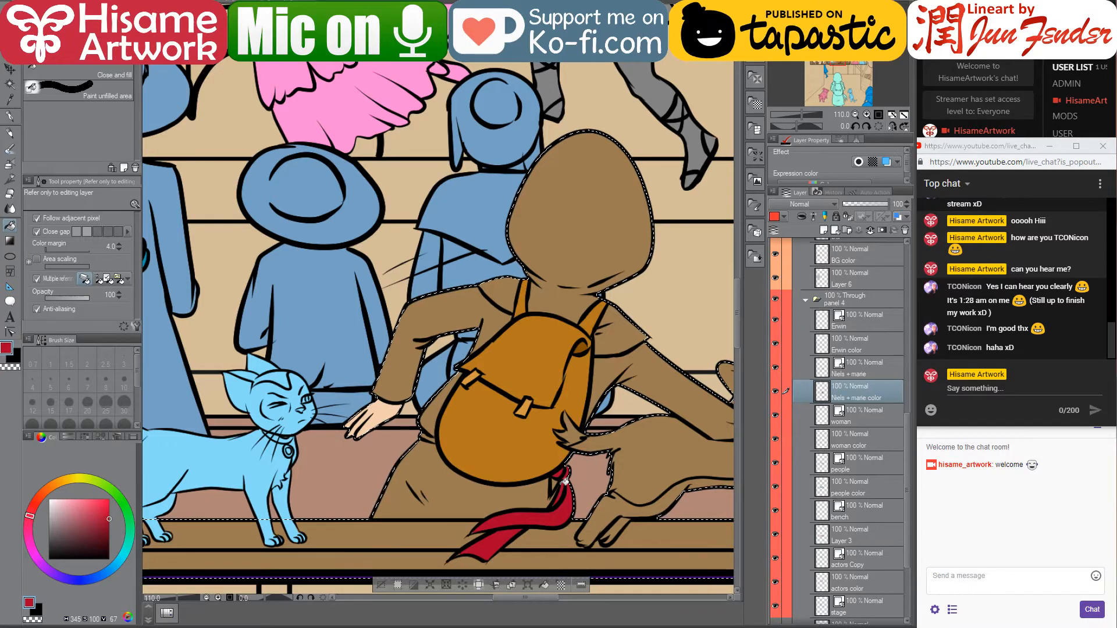
drag(568, 488, 521, 487)
click(382, 438)
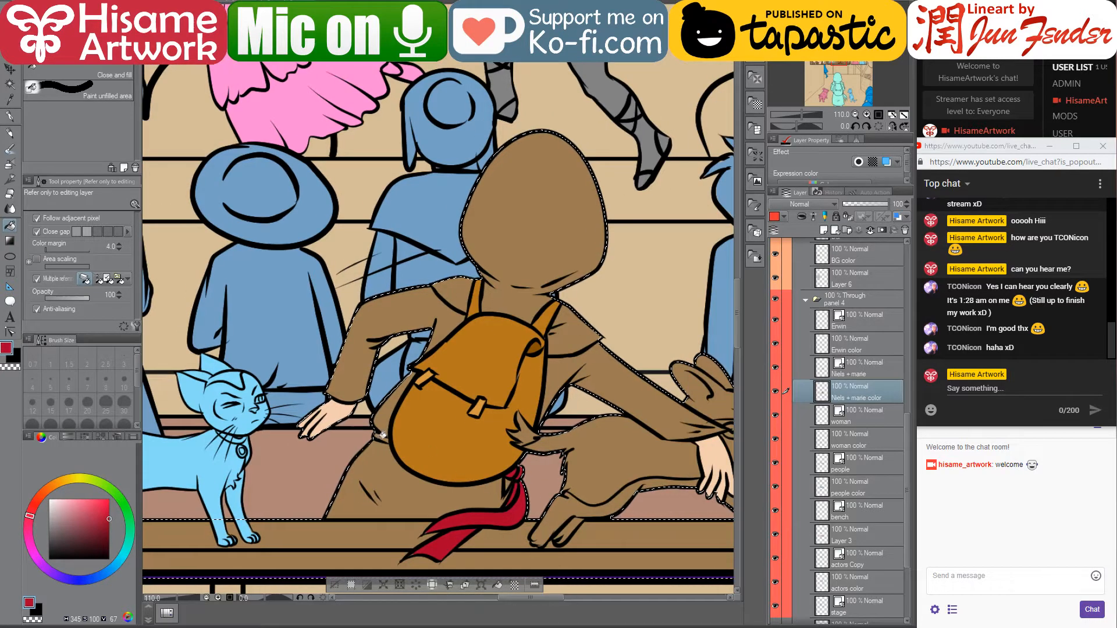
scroll(546, 477, down, 3)
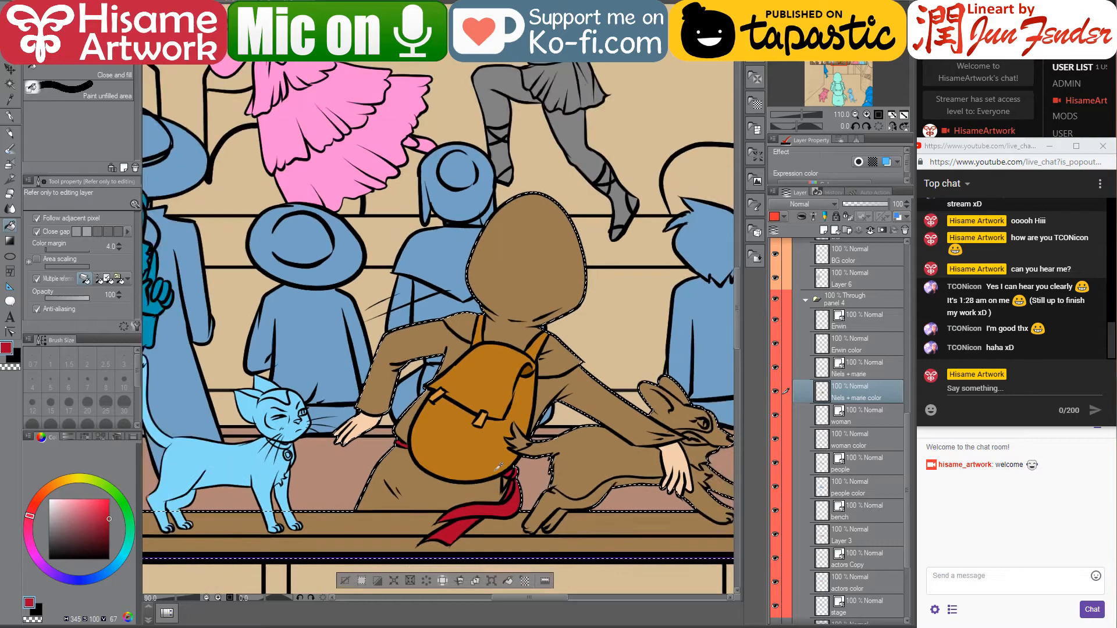
Fill the running dog in panel 4 with panel 3's tan fur color, and its muzzle, belly, legs and tail tip with white
scroll(498, 468, up, 1)
scroll(615, 489, down, 2)
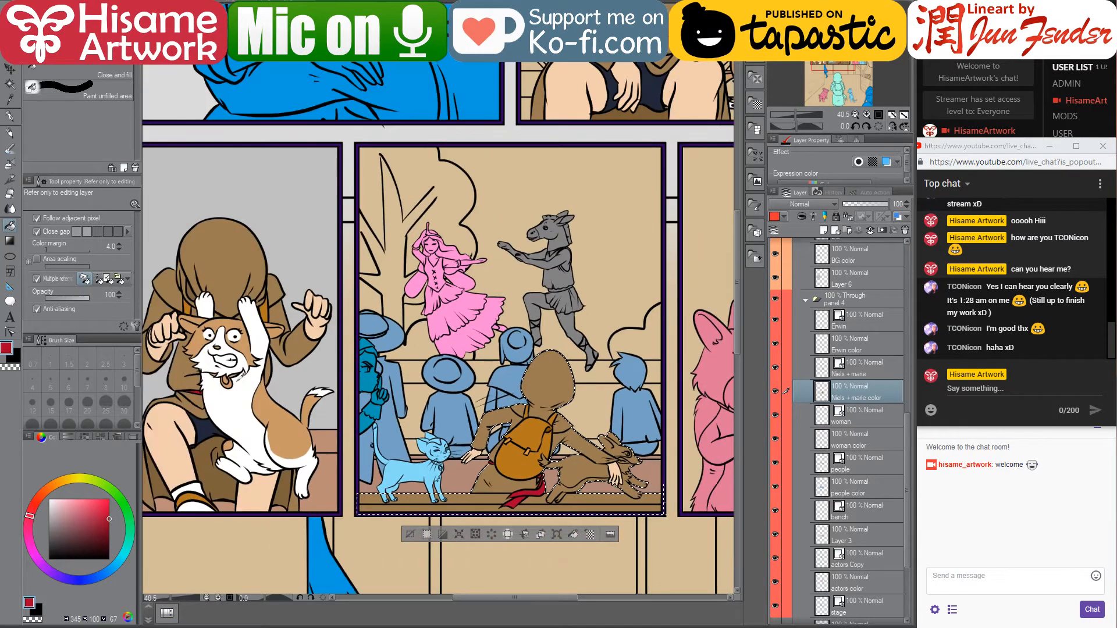
alt+click(270, 403)
scroll(534, 429, up, 4)
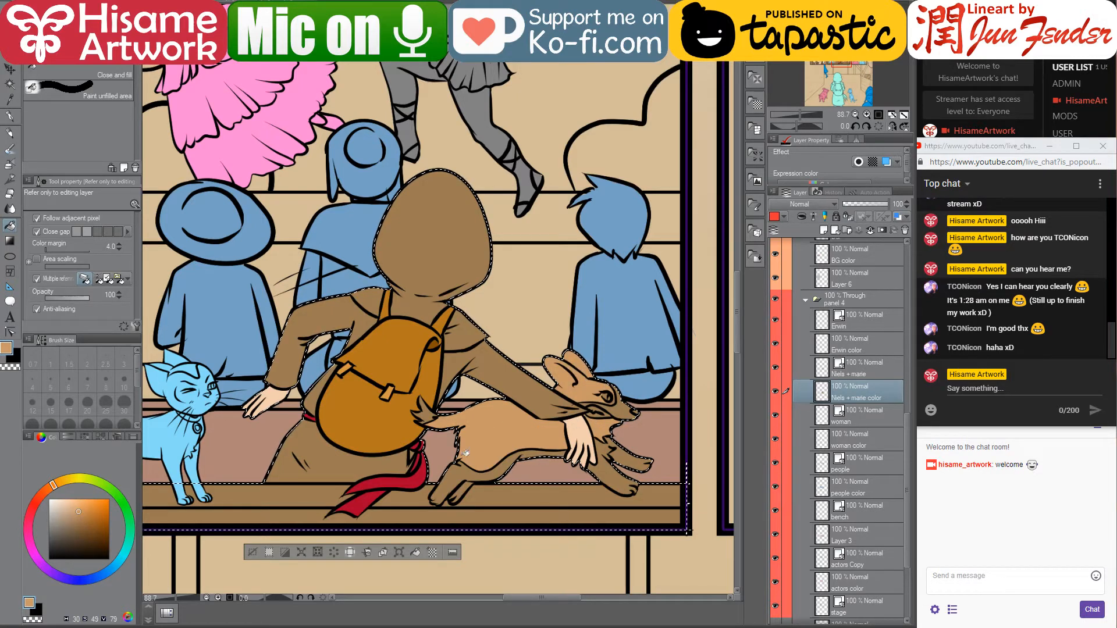
drag(89, 511, 3, 484)
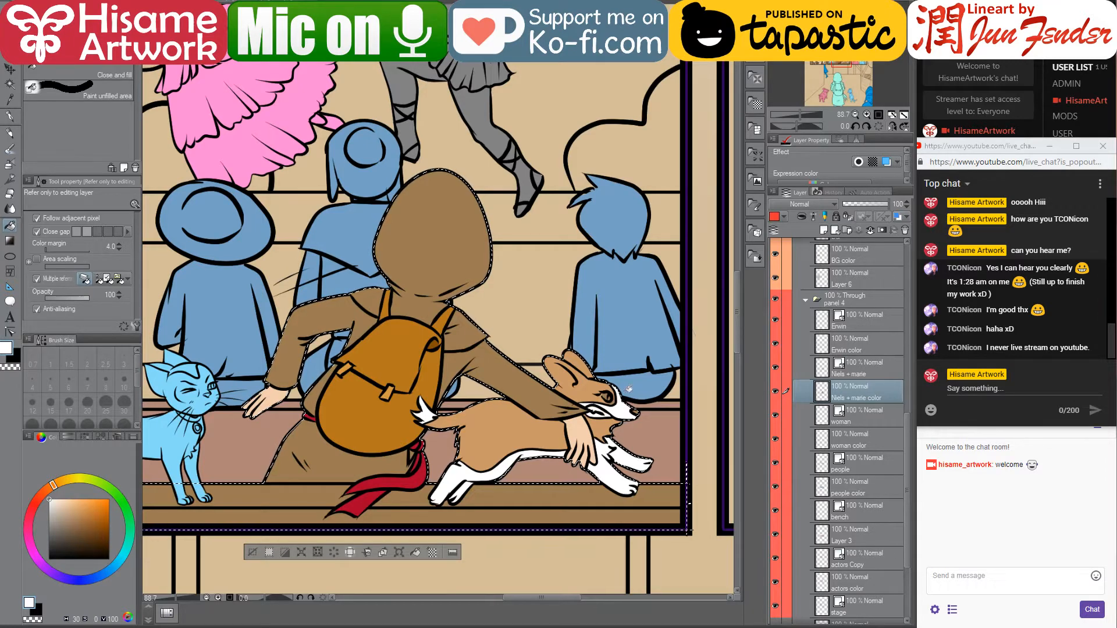
Sample the tan and white of the running dog in panel 4 and fill the leftover chest area with white
scroll(631, 389, up, 5)
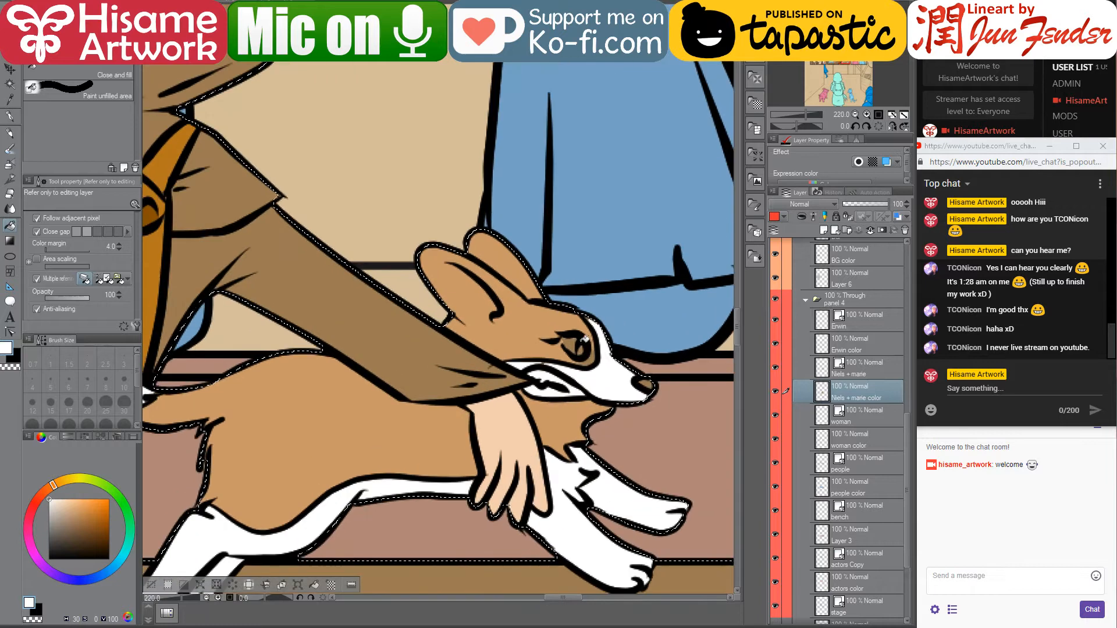
alt+click(585, 361)
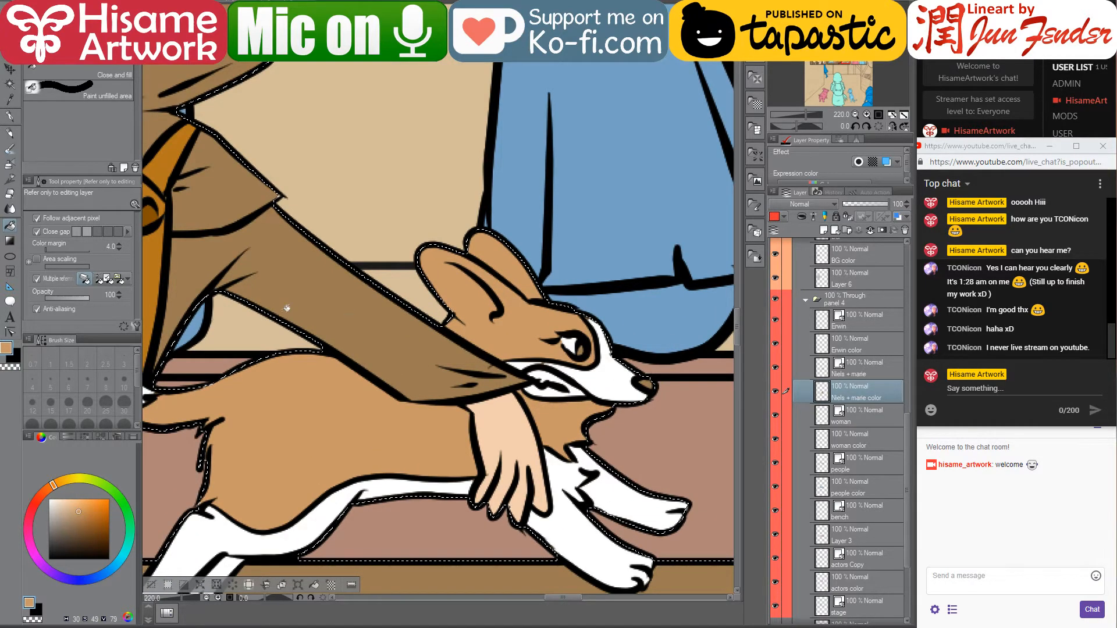
alt+click(569, 394)
click(565, 420)
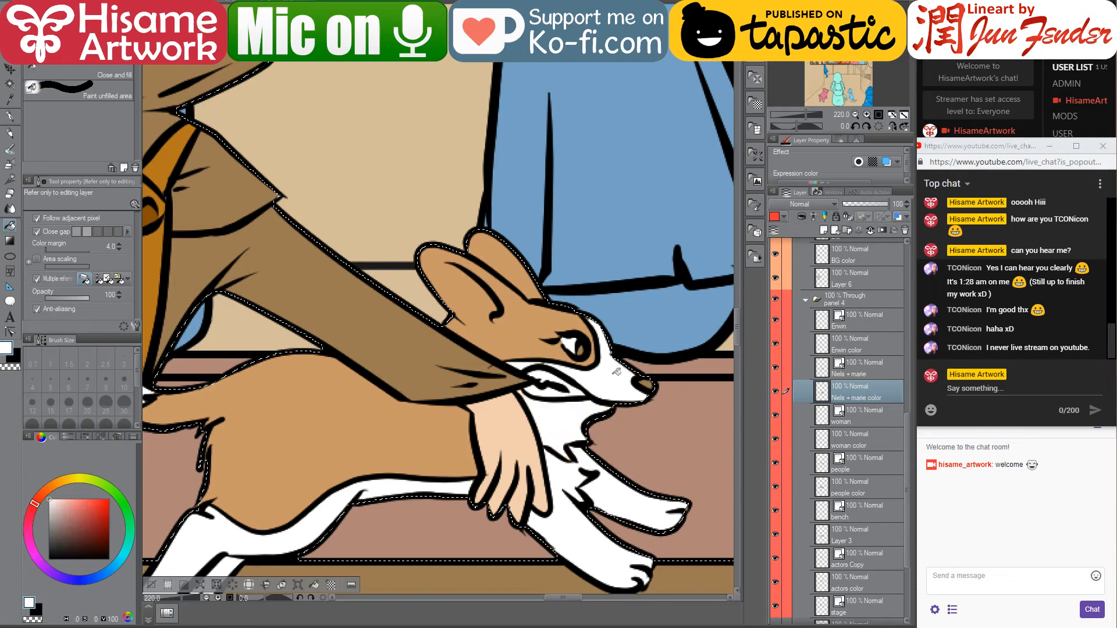
Sample the dog's dark brown detail color from the earlier finished page for the dog in panel 4
key(ctrl+0)
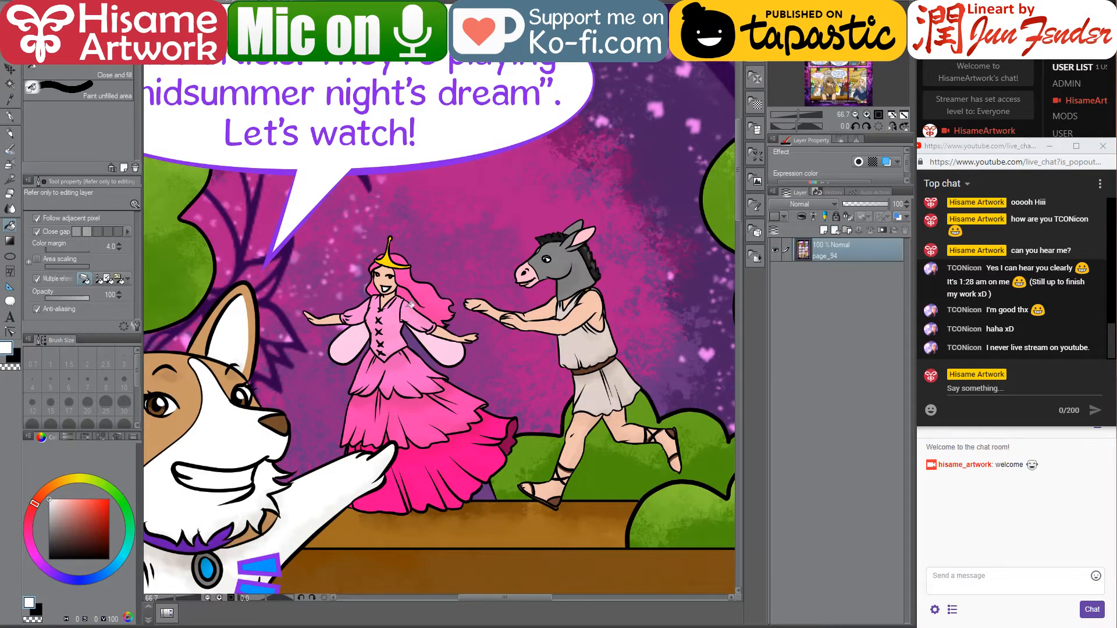
alt+click(244, 316)
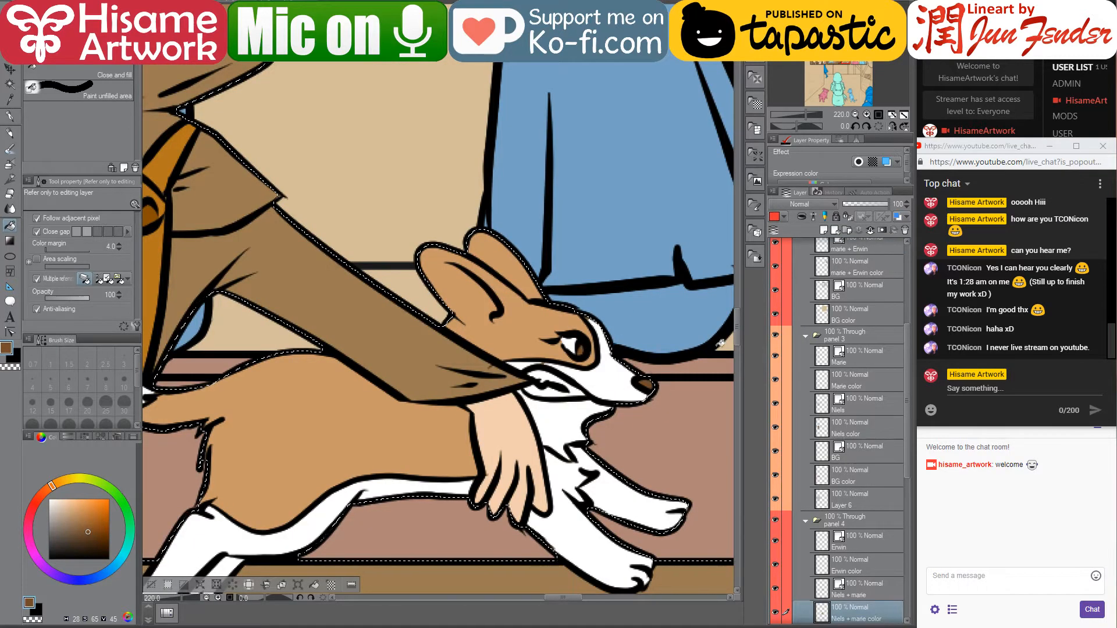
scroll(710, 438, down, 1)
scroll(710, 438, down, 4)
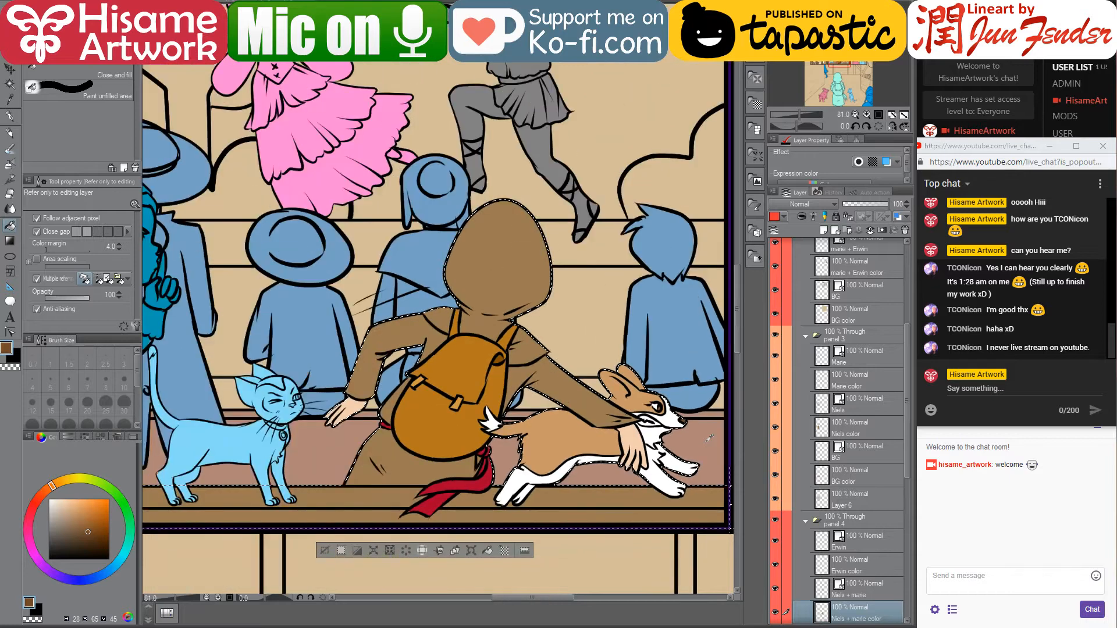
drag(510, 336, 521, 358)
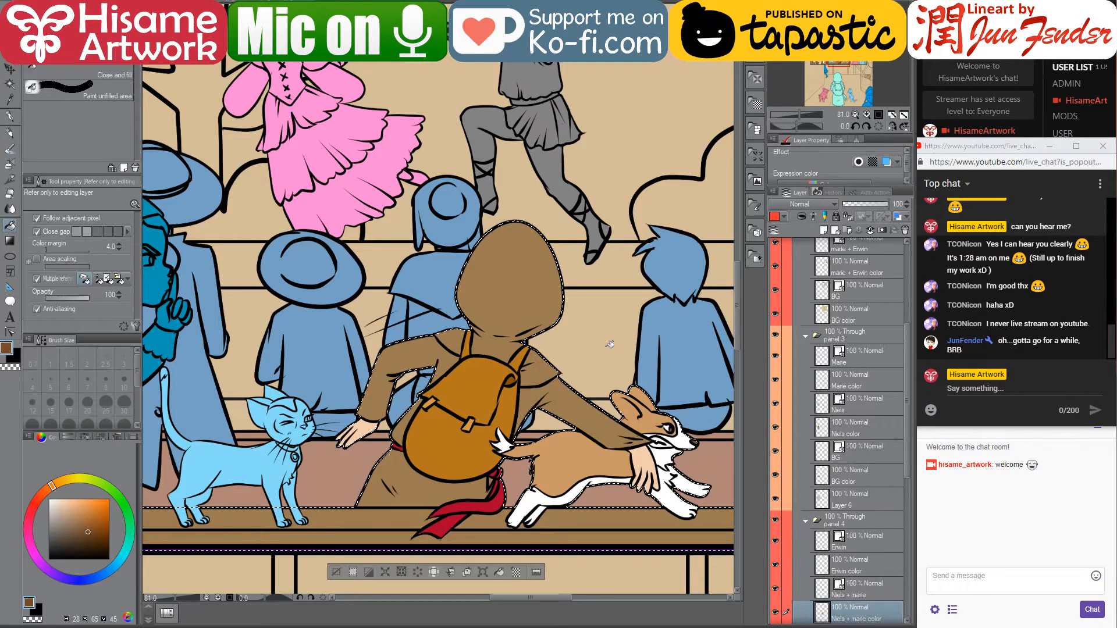
Reply "ty :D" in the live chat and return to the drawing
click(979, 388)
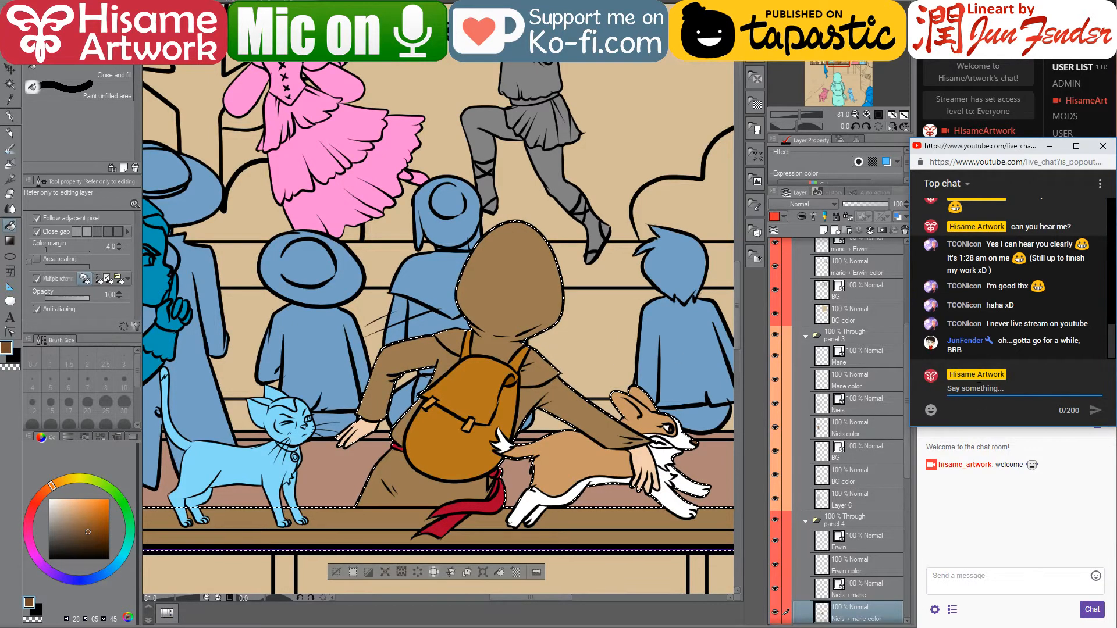
text(ty :D)
key(Return)
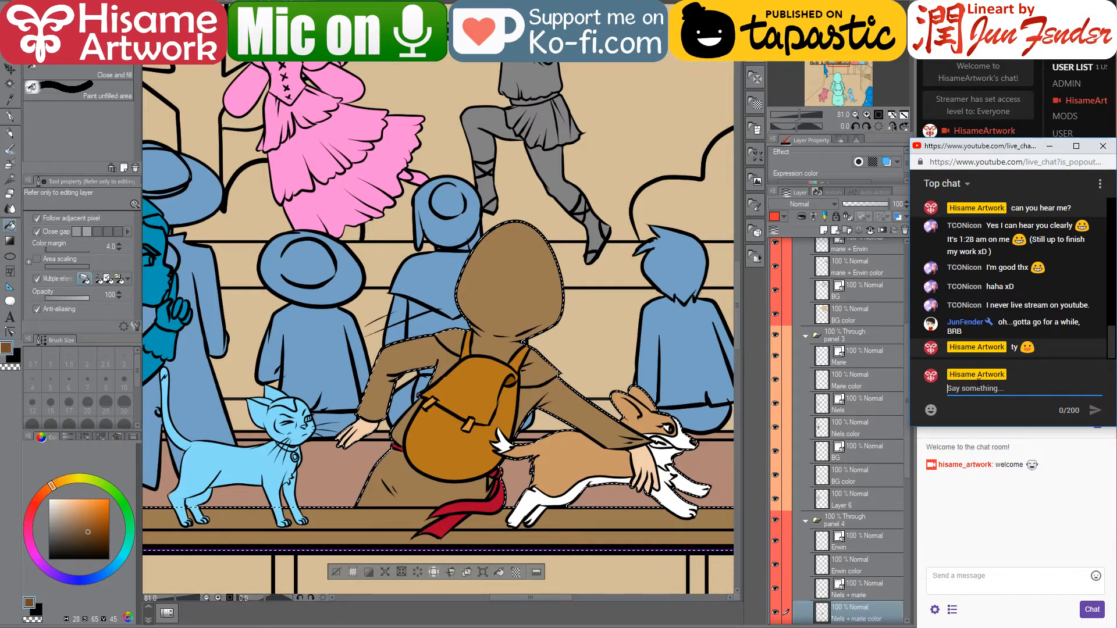
click(622, 503)
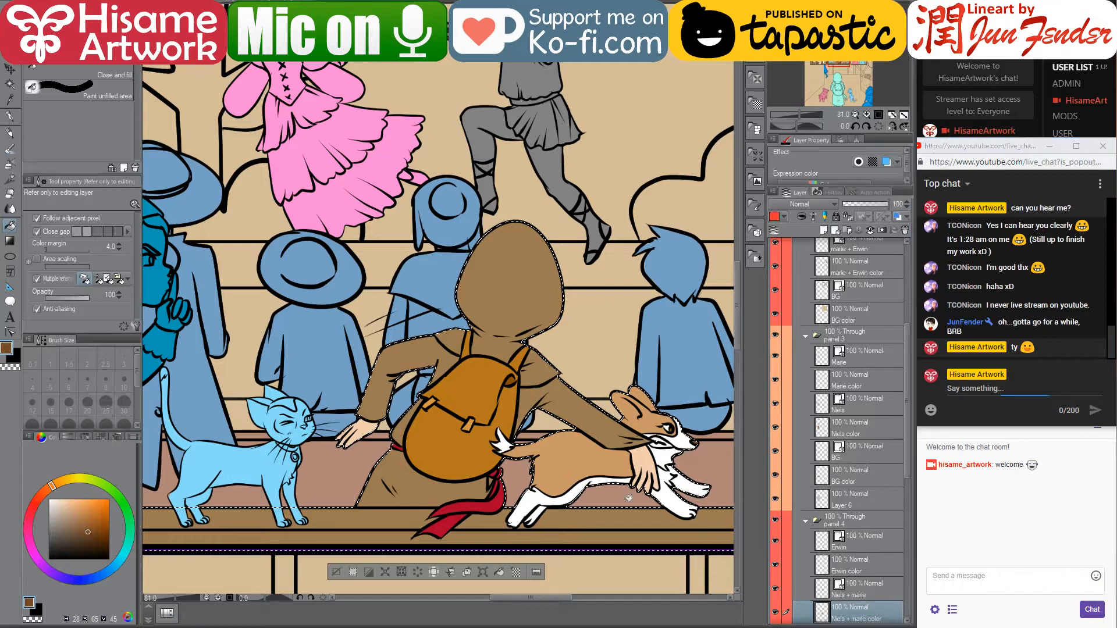
Make panel 4's "Erwin color" layer active and select the cat's filled area from its contents
scroll(623, 506, down, 1)
scroll(628, 491, down, 4)
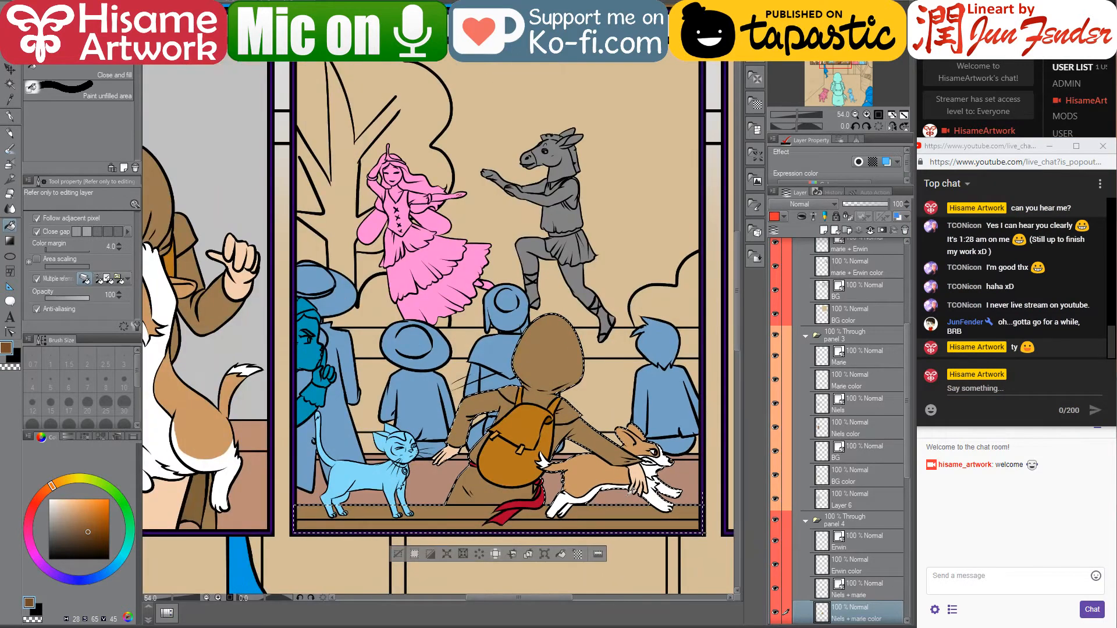
scroll(630, 492, up, 3)
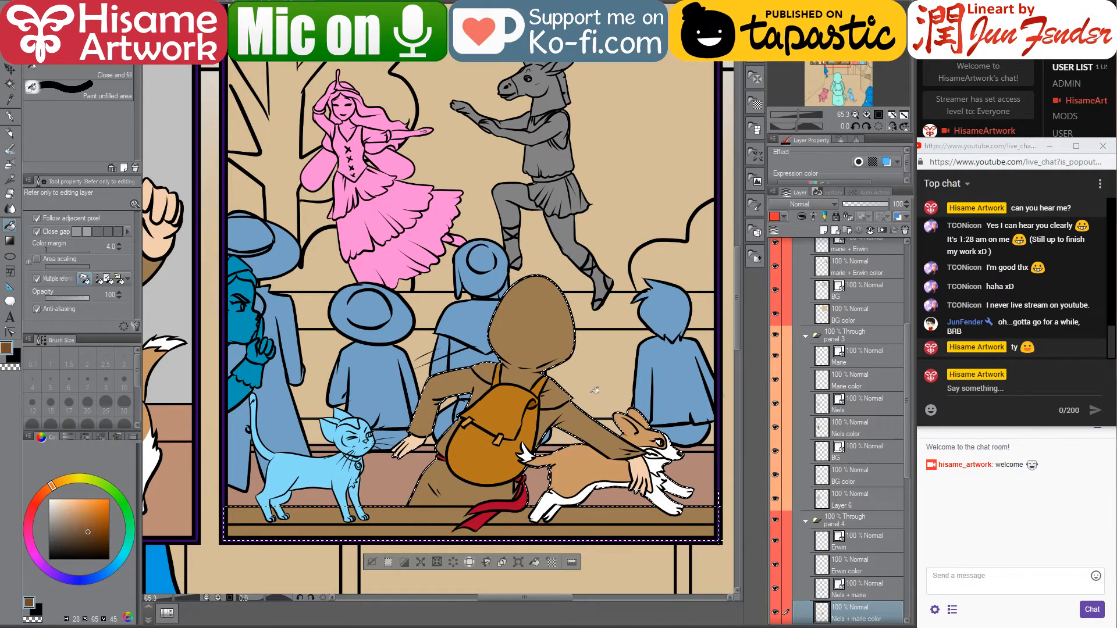
drag(609, 377, 674, 380)
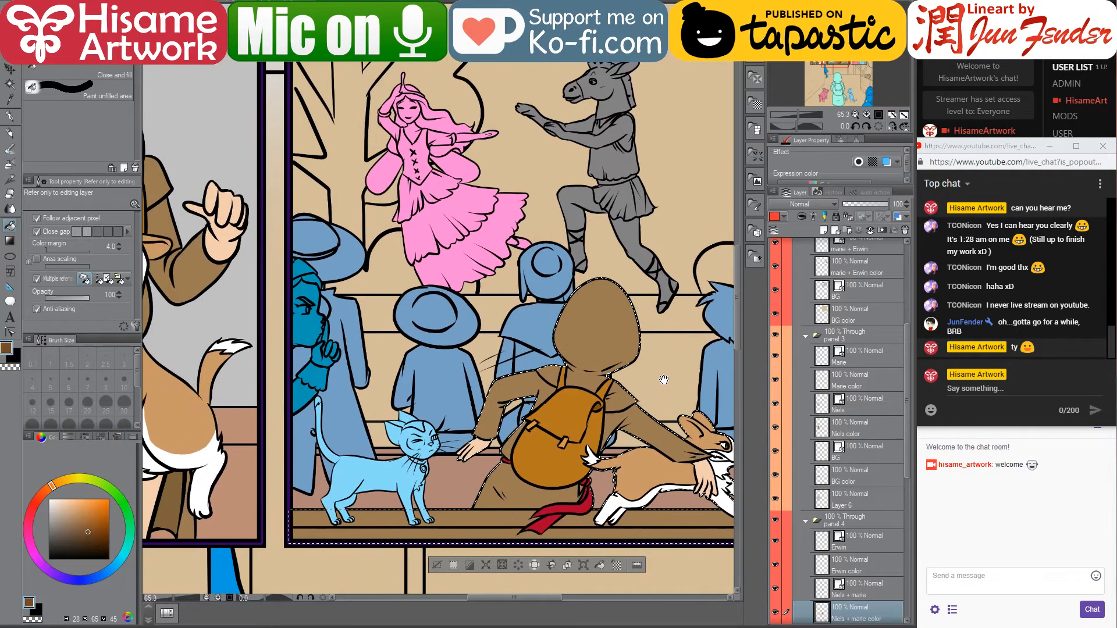
scroll(847, 611, down, 2)
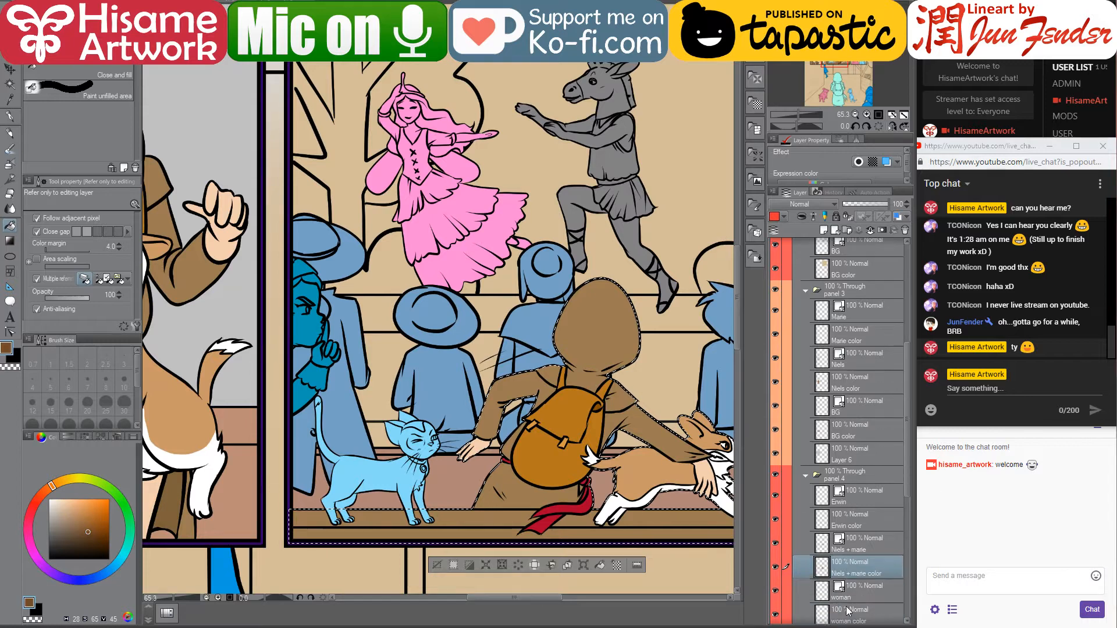
click(826, 522)
ctrl+click(825, 521)
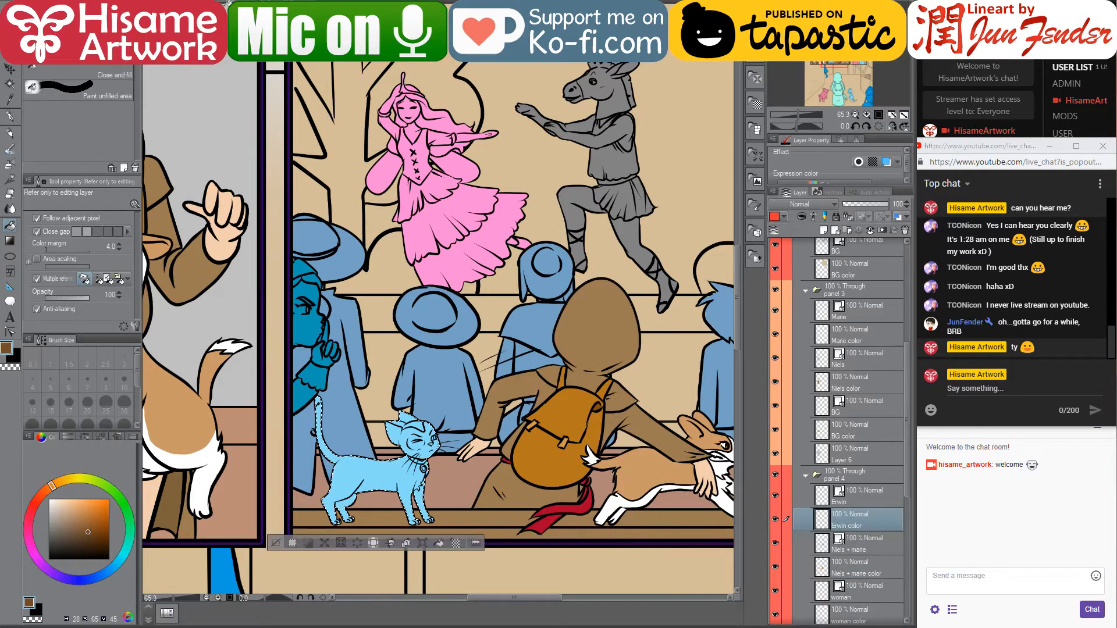
Sample the dark gray fur color from the cat on the earlier page and ready the G-pen for panel 4's cat
click(227, 3)
scroll(358, 524, down, 3)
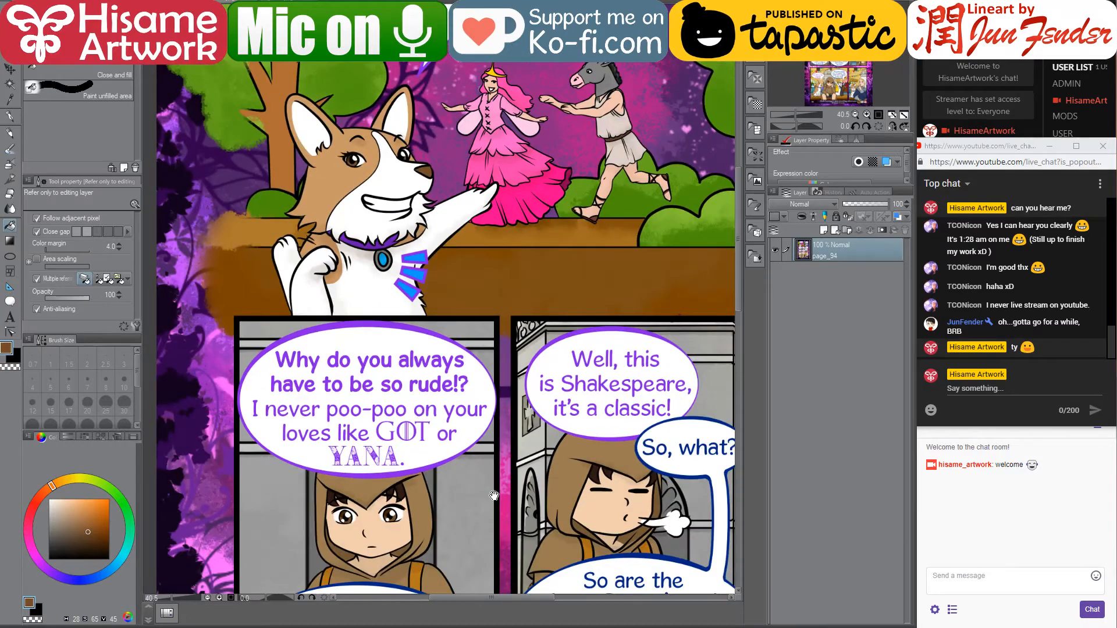
drag(503, 505, 435, 23)
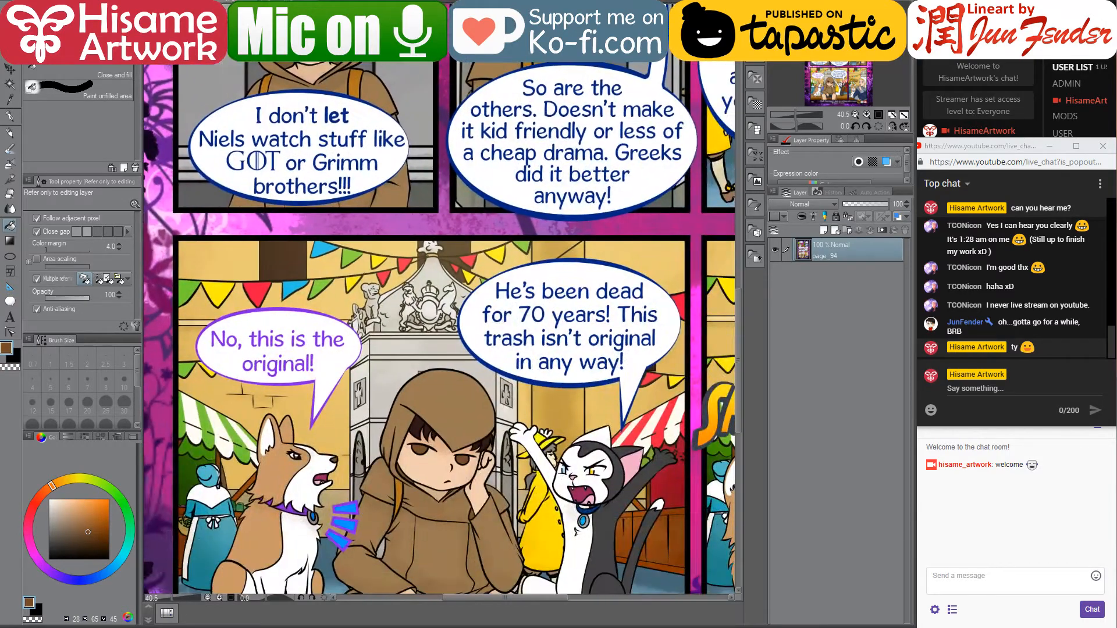
drag(475, 374, 458, 321)
alt+click(584, 499)
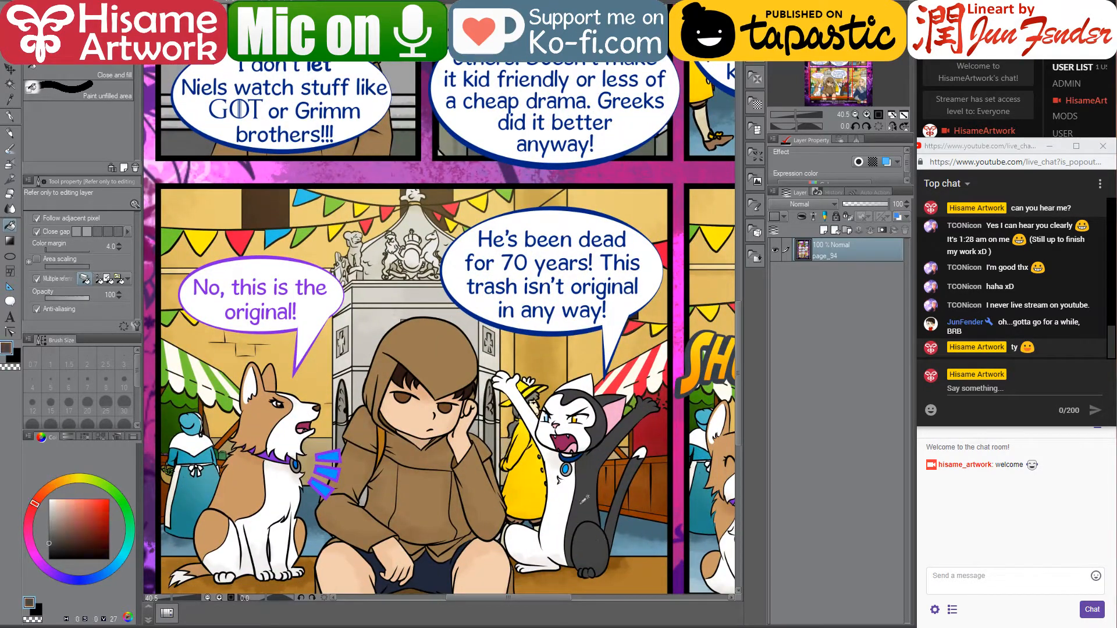
click(227, 4)
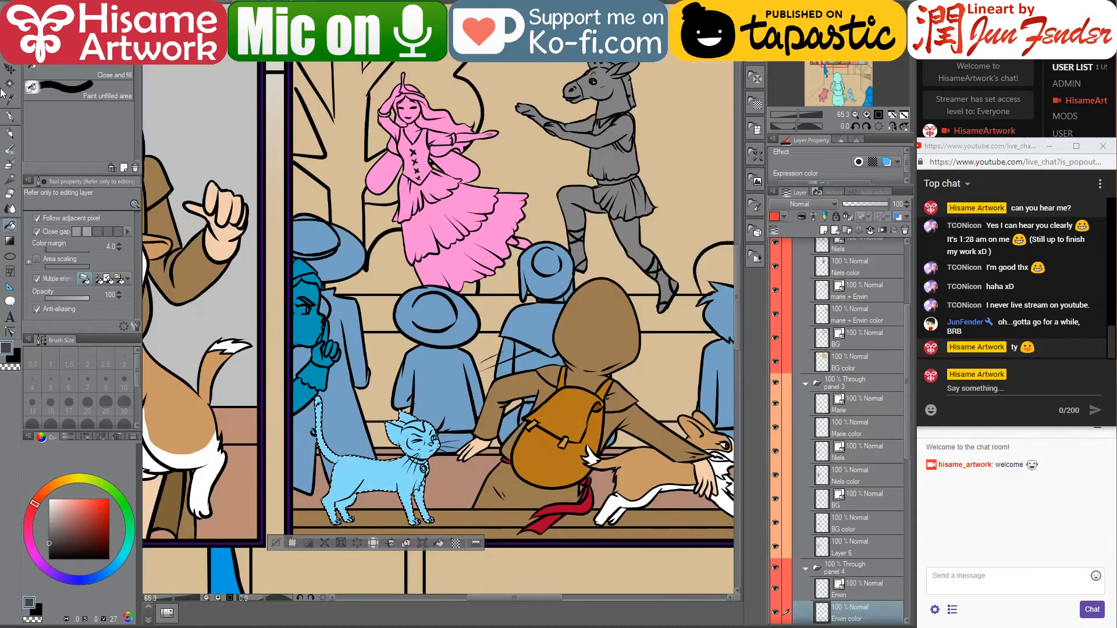
click(9, 116)
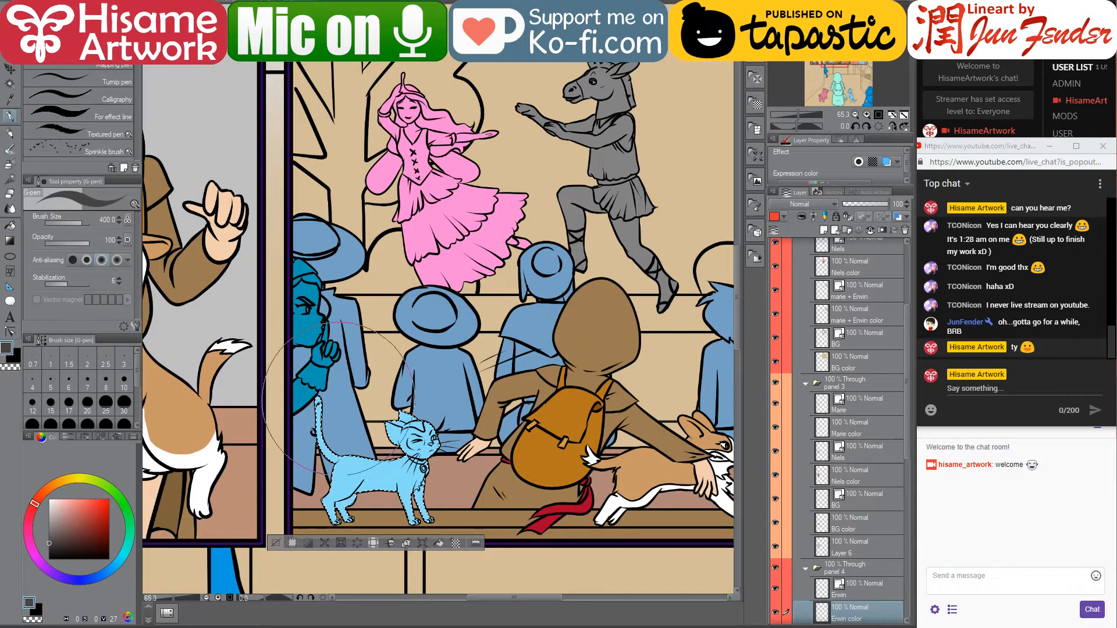
Paint the selected standing cat dark grey with the size 400 G-pen, and fill its body and tail white
drag(338, 400, 387, 436)
scroll(346, 497, up, 4)
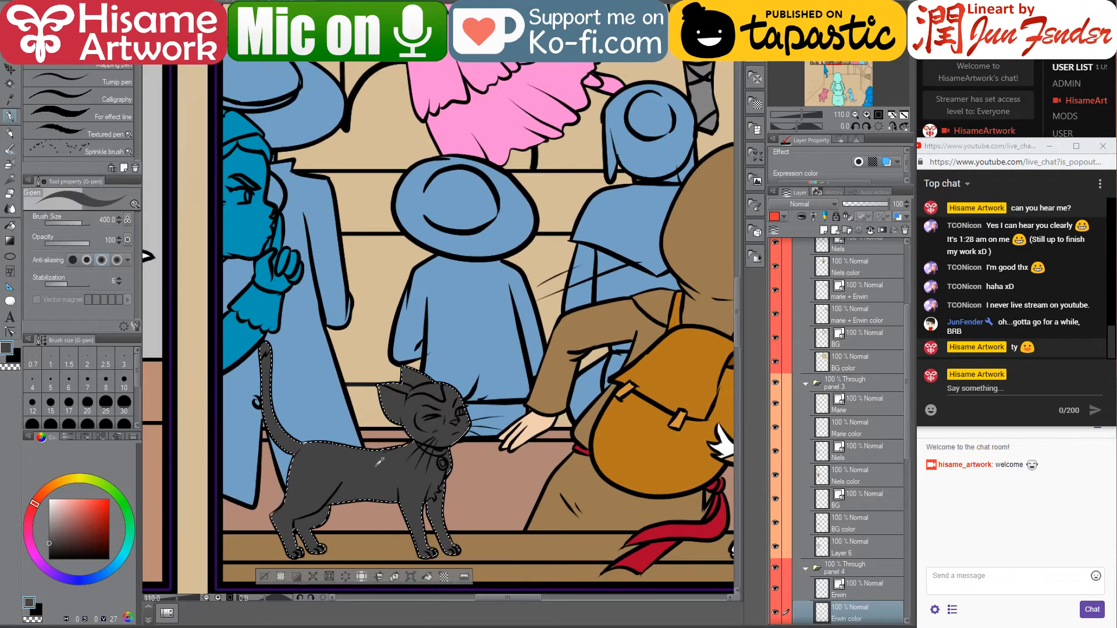
key(g)
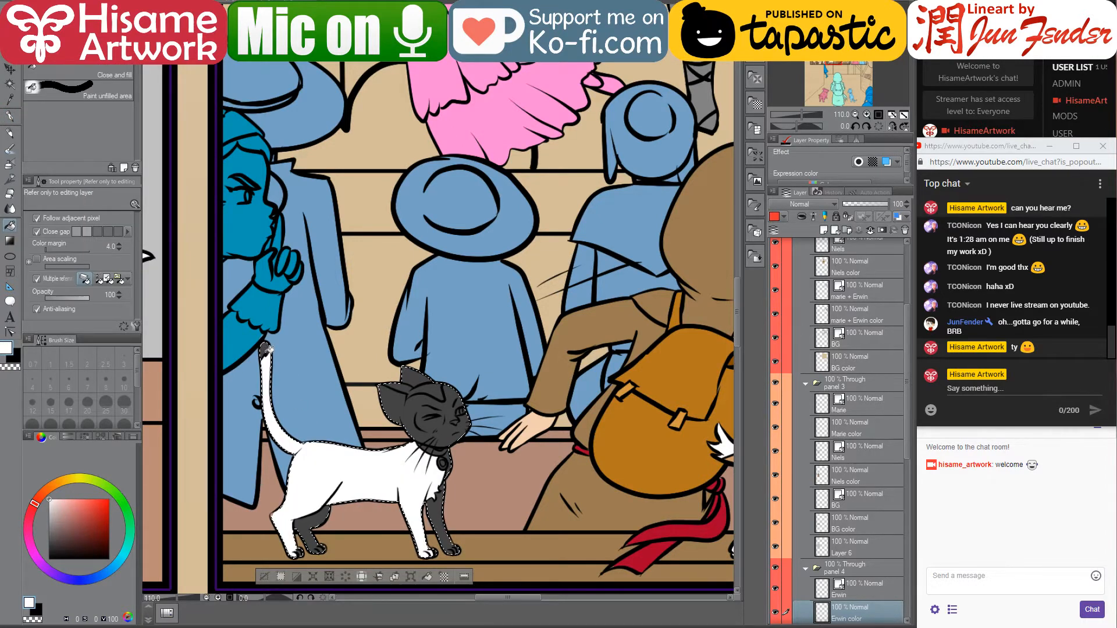
scroll(436, 326, up, 3)
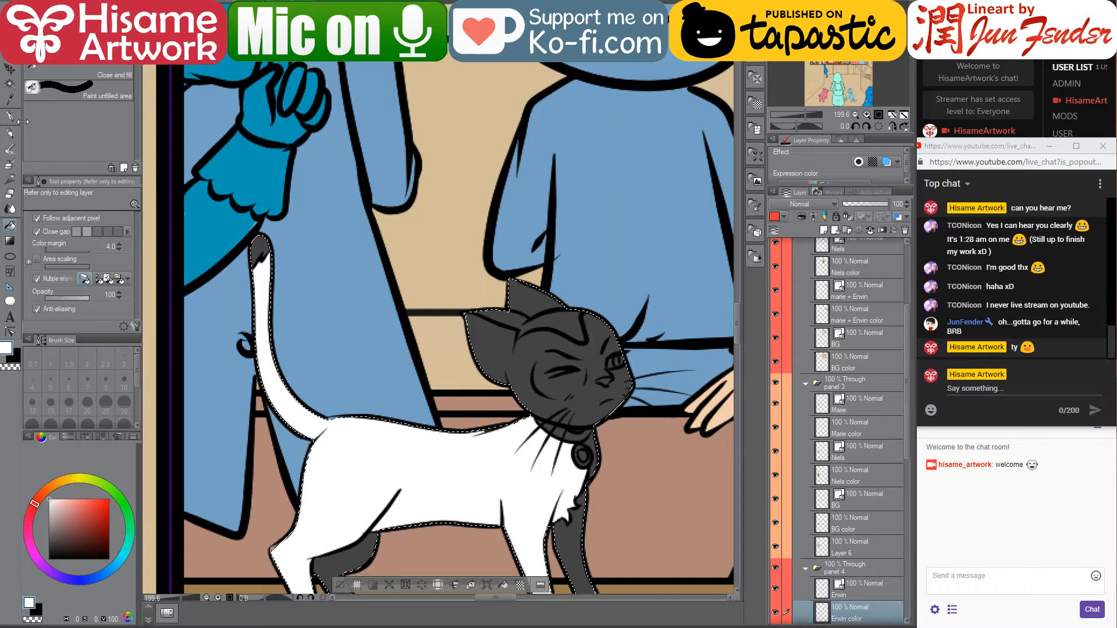
Paint the cat's tail dark grey using the G-pen at size 50, sampling the grey from the tail tip
key(p)
alt+click(259, 249)
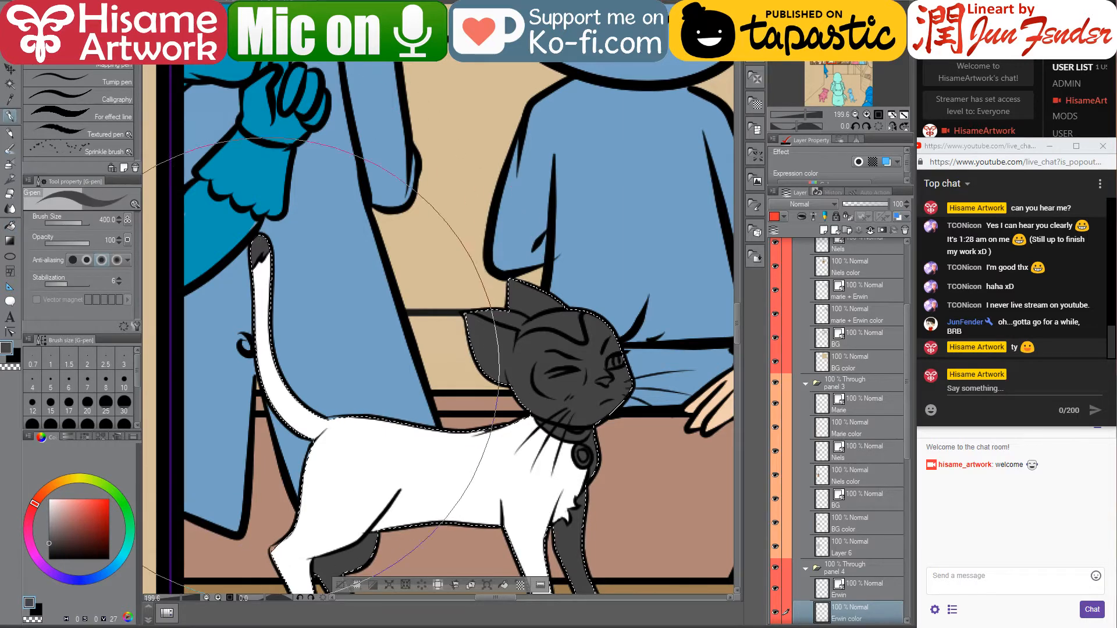
key(p)
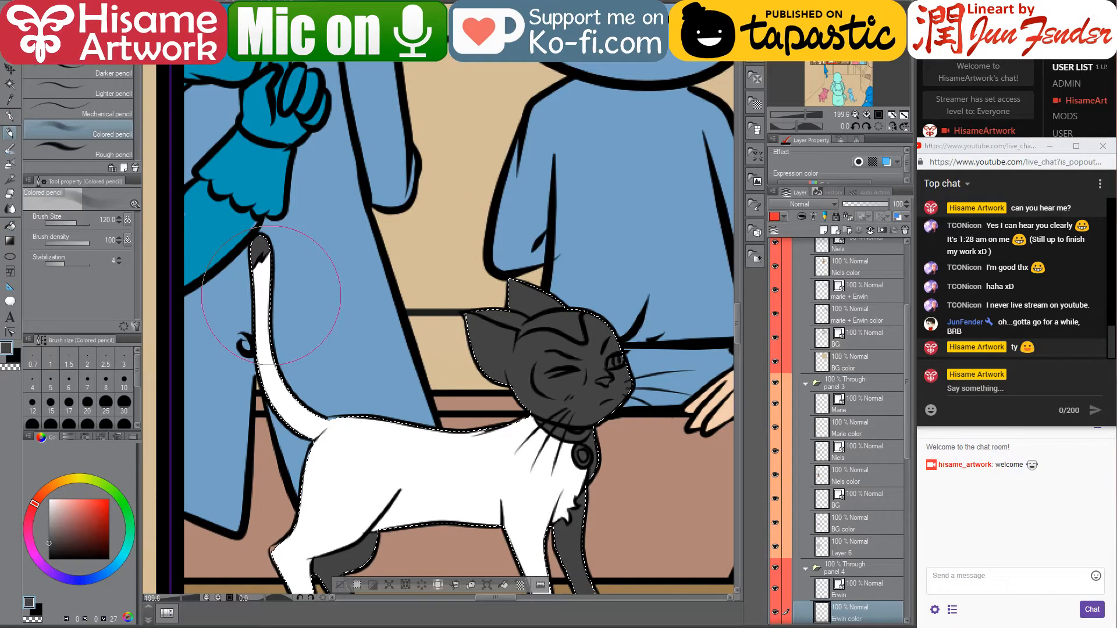
key(p)
key(bracketleft)
key(bracketleft)
key(bracketleft)
key(bracketleft)
key(bracketleft)
key(bracketleft)
key(bracketleft)
key(bracketleft)
key(bracketleft)
key(bracketleft)
key(bracketleft)
key(bracketleft)
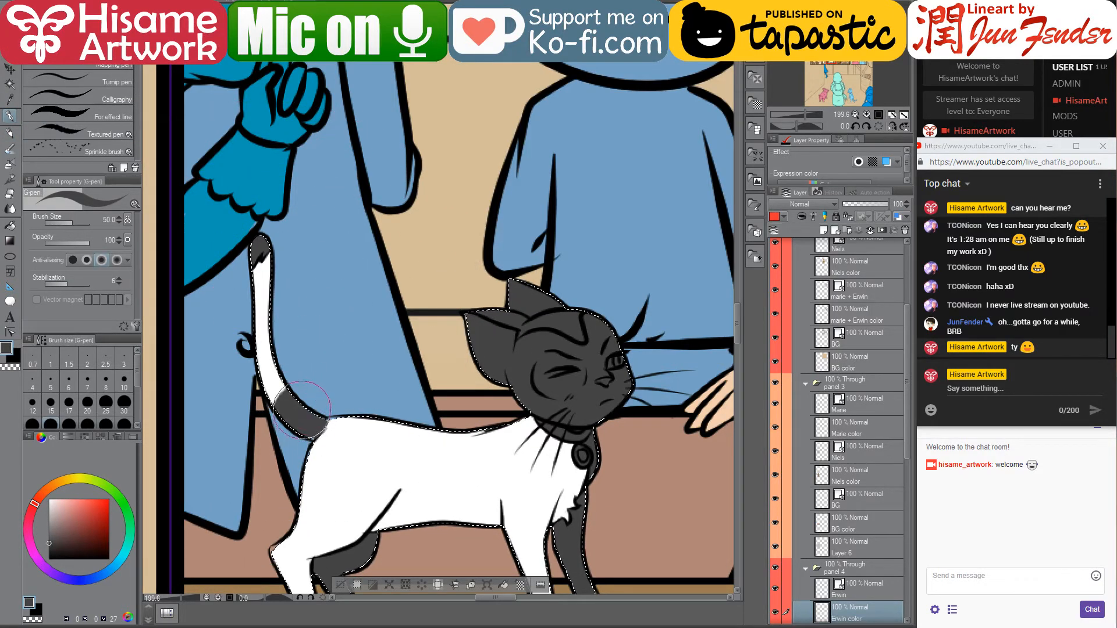
drag(302, 384, 279, 233)
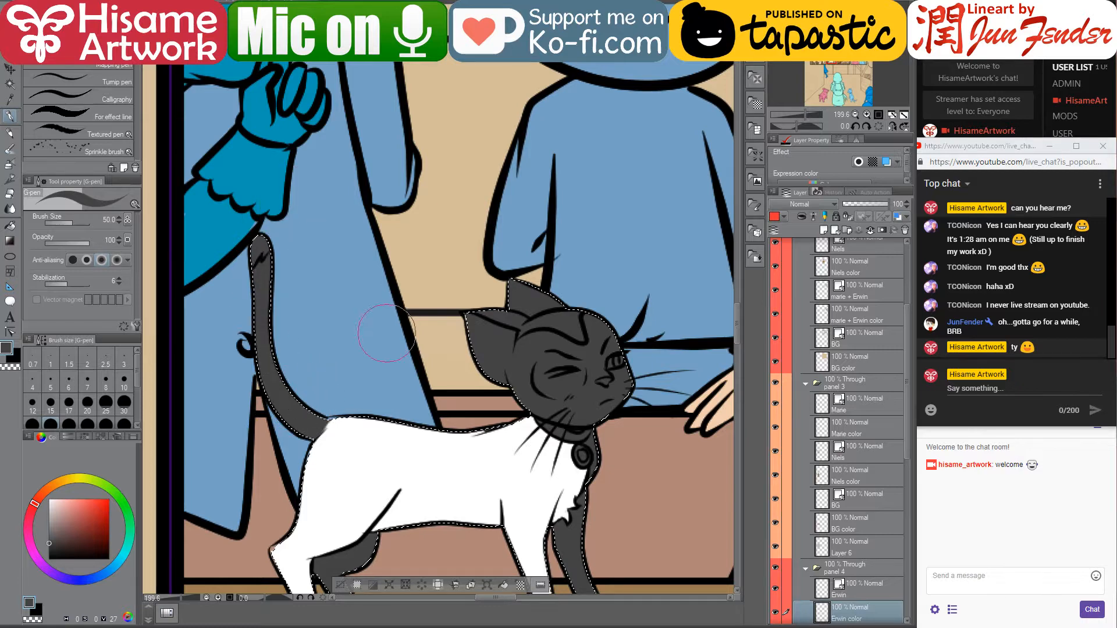
Deselect and touch up the dark grey edge where the tail meets the body with the G-pen at size 8
scroll(257, 421, up, 1)
scroll(257, 420, up, 2)
key(ctrl+d)
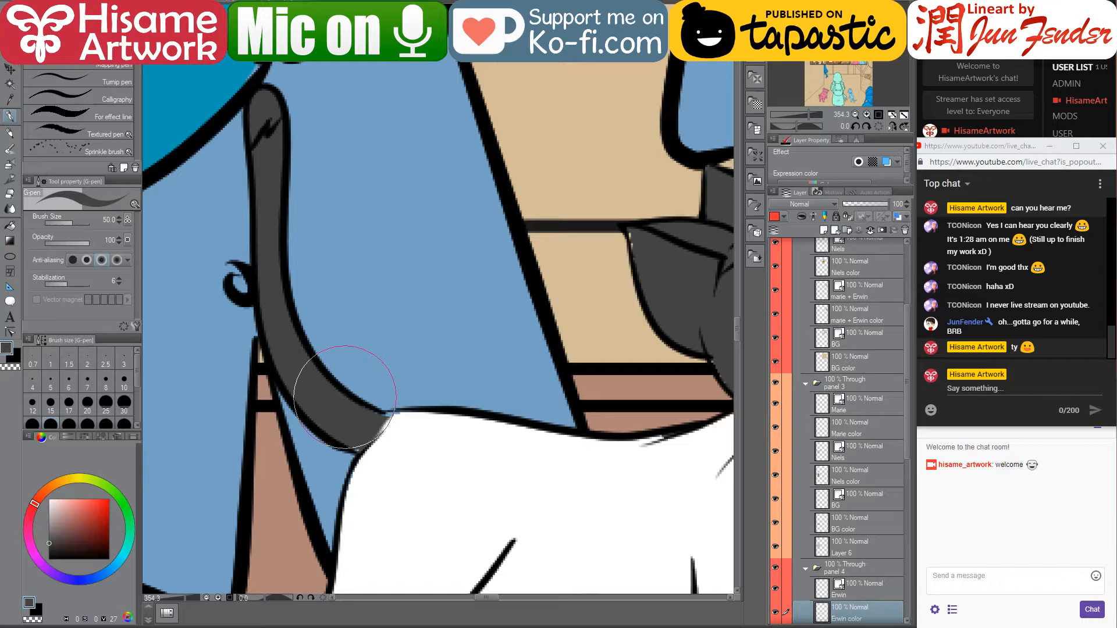
key(bracketleft)
key(bracketleft)
key(bracketleft)
key(bracketleft)
key(bracketleft)
key(bracketleft)
key(bracketleft)
key(bracketleft)
key(bracketleft)
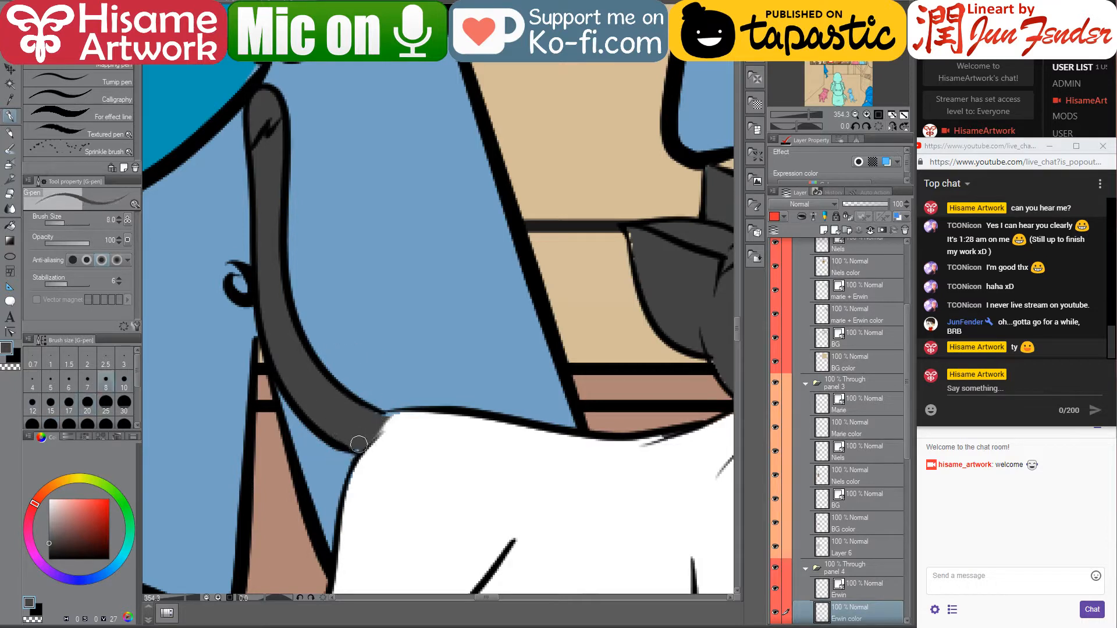
mouse_move(358, 444)
mouse_down()
mouse_move(378, 420)
mouse_move(394, 417)
mouse_move(366, 435)
mouse_move(398, 421)
mouse_move(371, 459)
mouse_move(399, 426)
mouse_up()
Select the Erwin color layer's contents, paint the tail tip white at size 15, and resample the tail's dark grey
key(x)
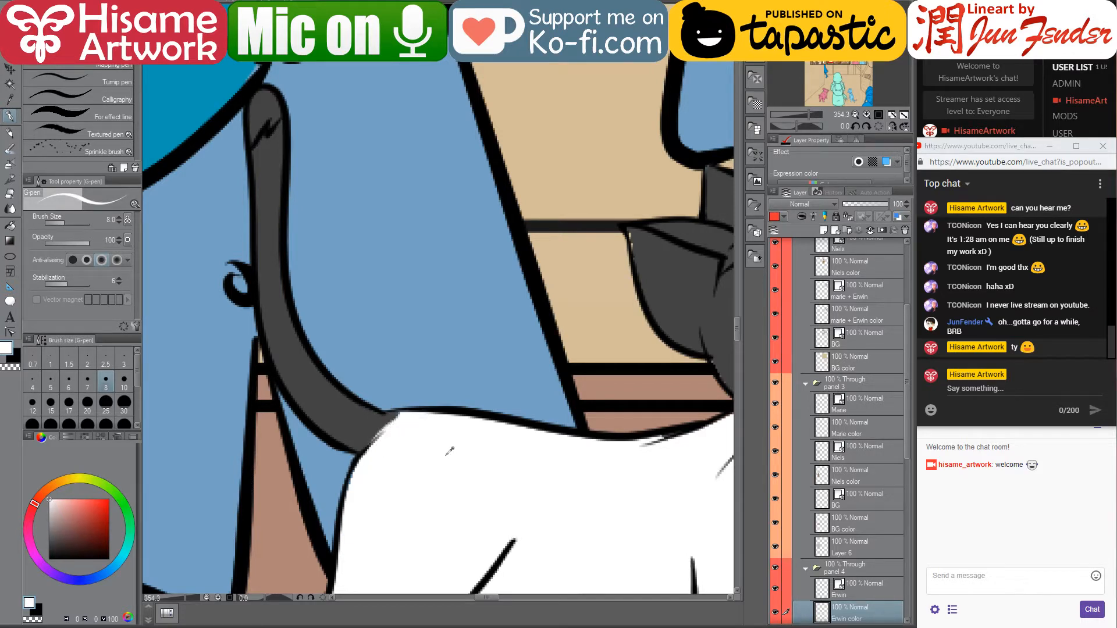
ctrl+click(822, 612)
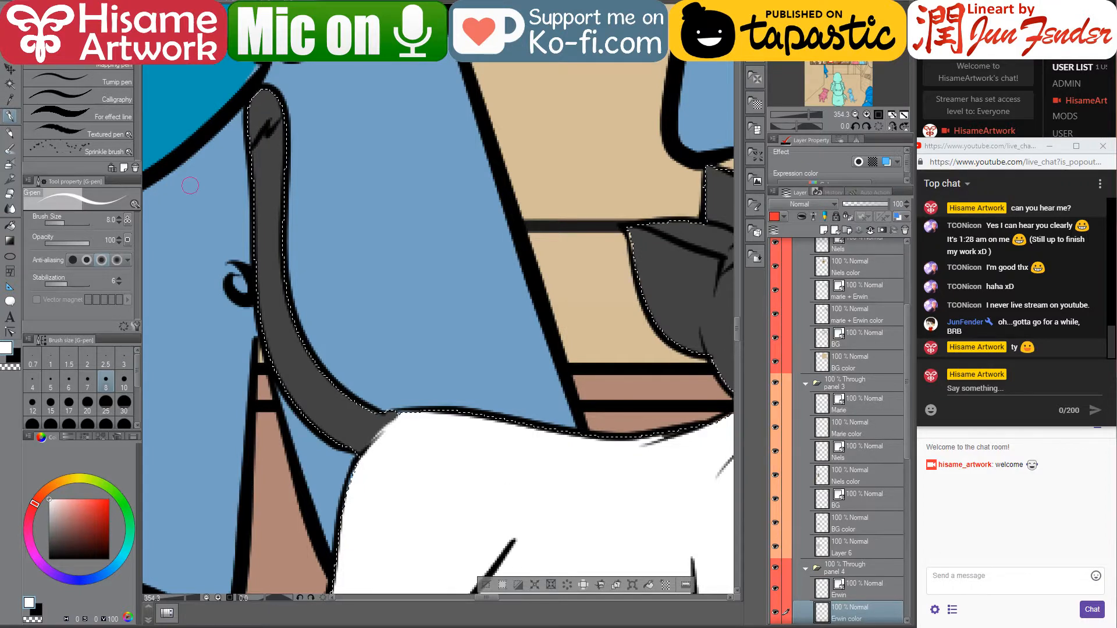
key(])
click(51, 402)
drag(256, 119, 282, 98)
alt+click(280, 153)
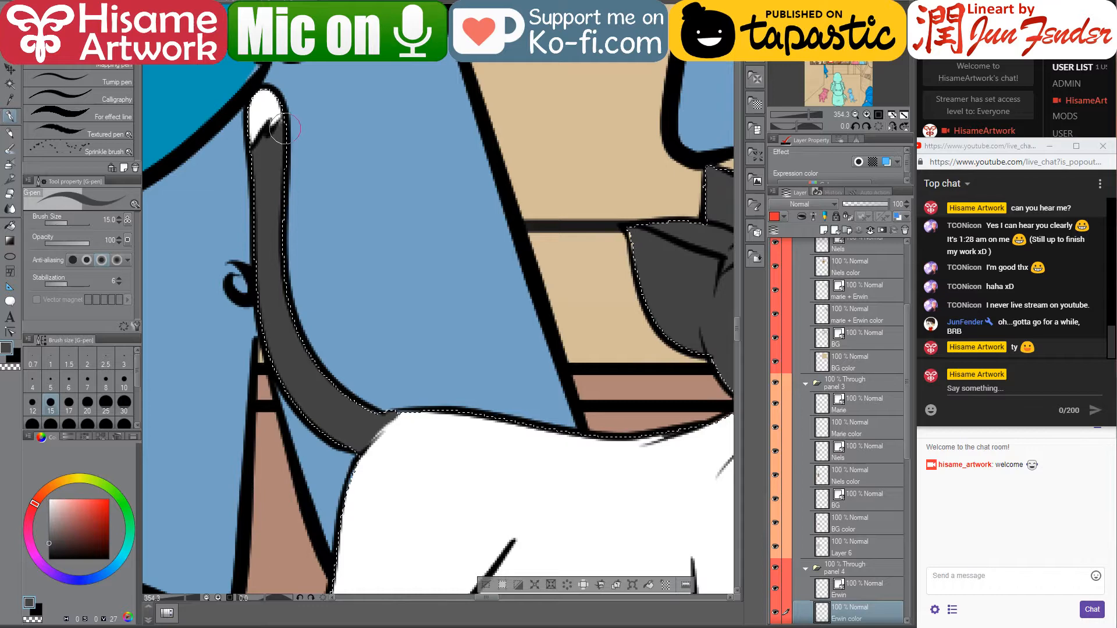
Paint the toes of the cat's near hind paw white, reducing the G-pen to size 8 for the details
drag(467, 271, 327, 220)
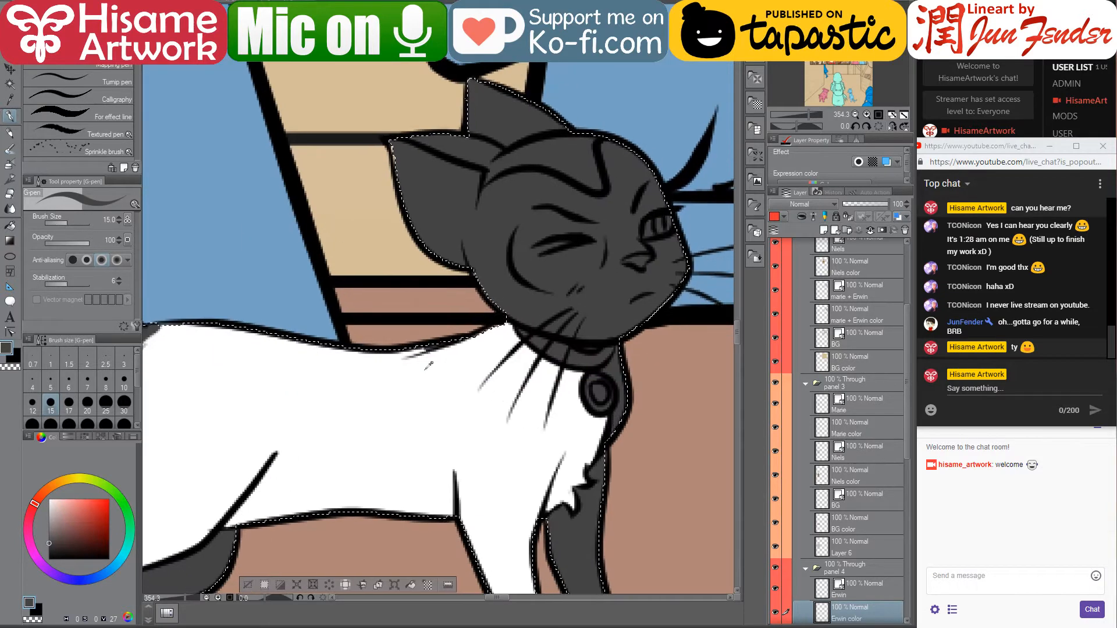
alt+click(424, 368)
key(ctrl+d)
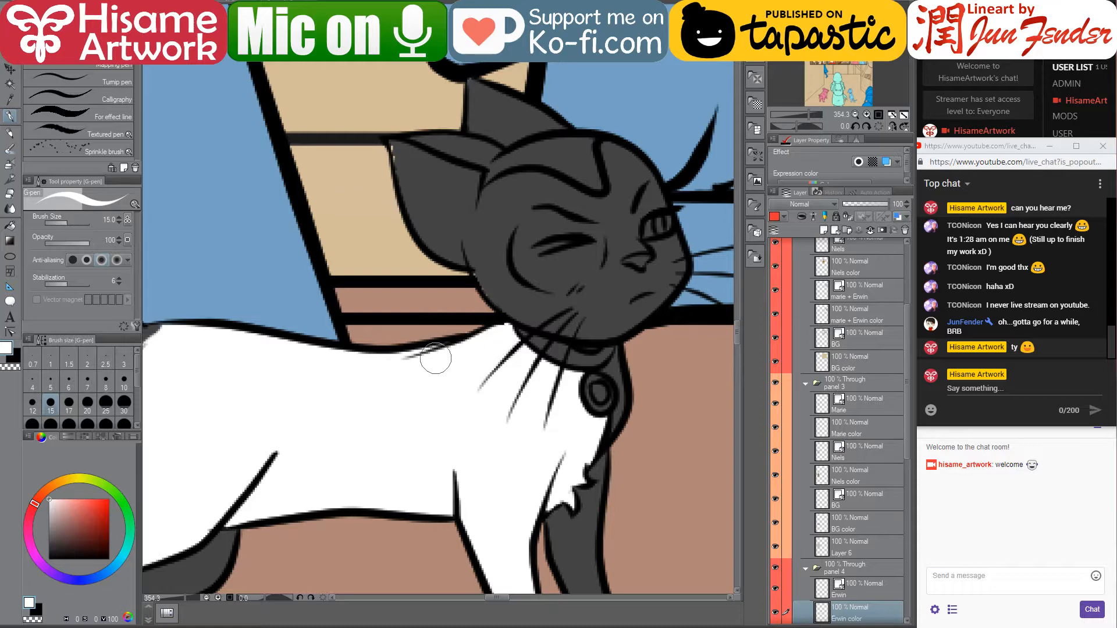
mouse_move(386, 531)
mouse_down()
mouse_move(599, 318)
mouse_move(634, 304)
mouse_up()
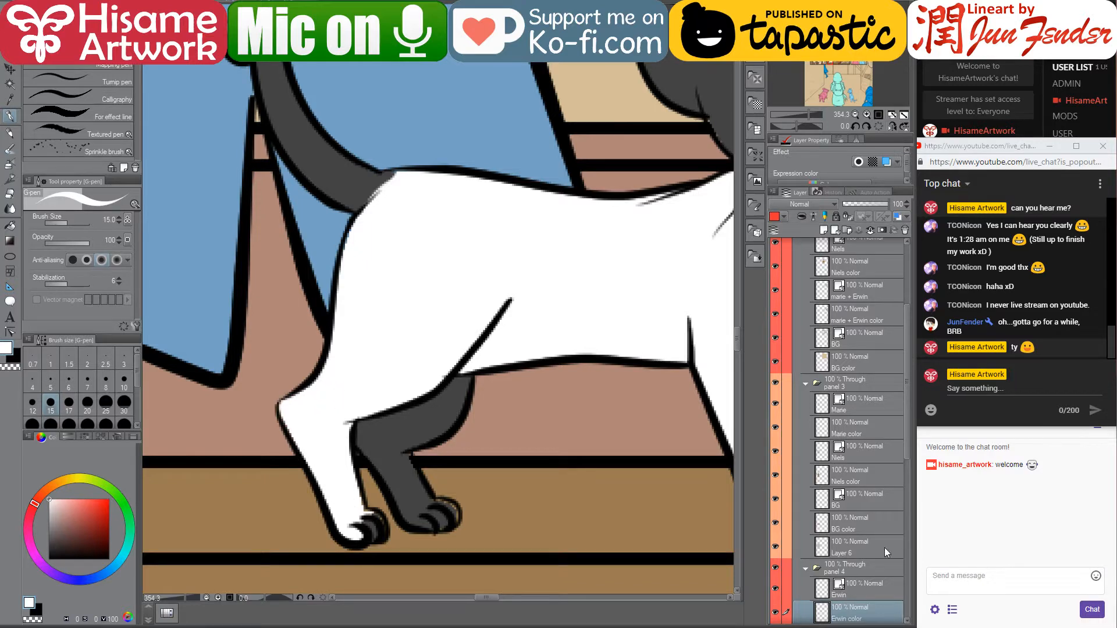
ctrl+click(822, 620)
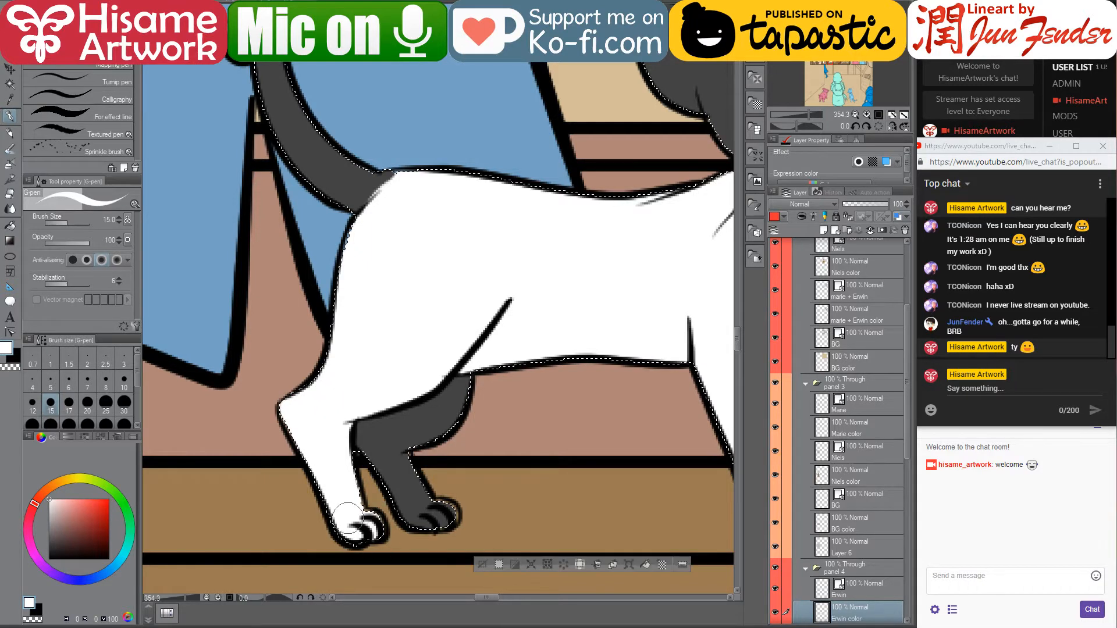
key(ctrl+d)
scroll(346, 512, up, 1)
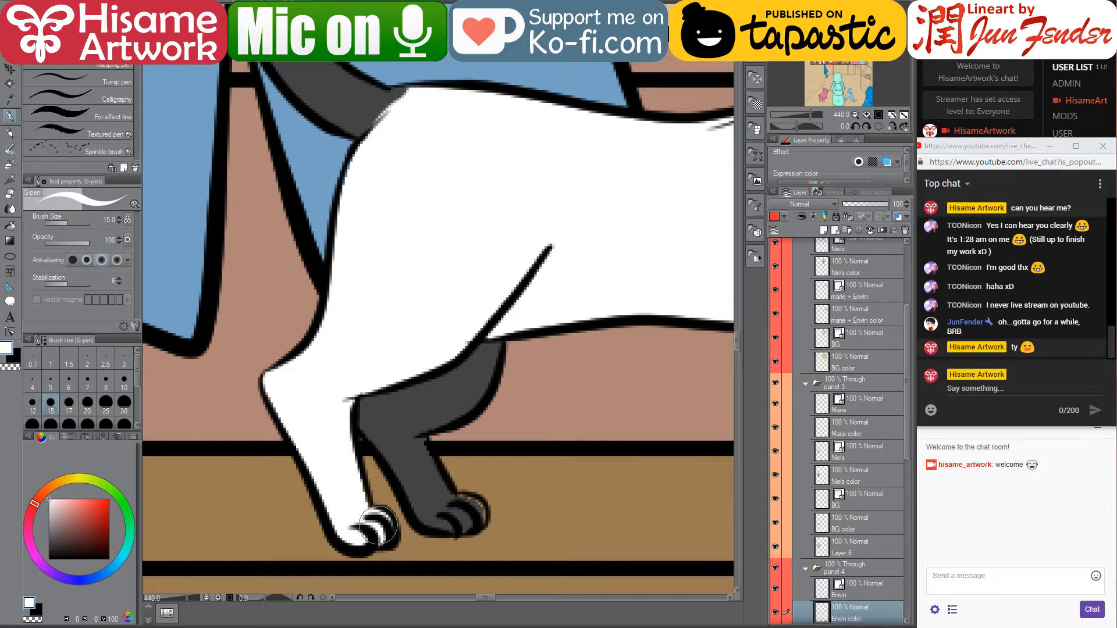
key(bracketleft)
key(bracketleft)
key(bracketleft)
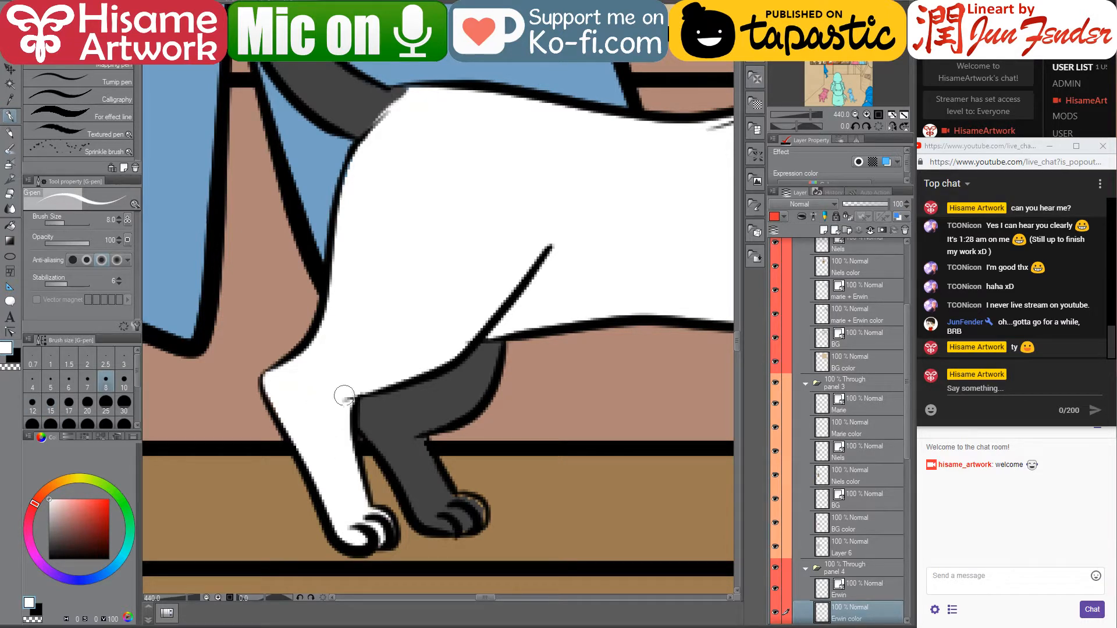
Sample the dark grey and fill the gaps on the cat's far hind leg and paw
alt+click(442, 468)
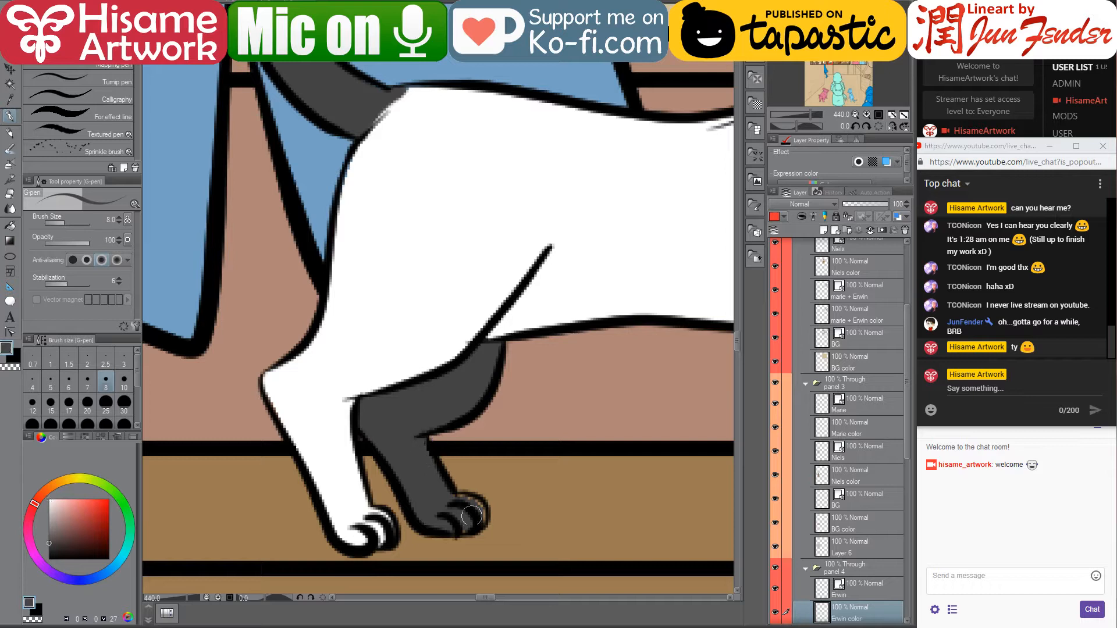
mouse_move(456, 501)
mouse_down()
mouse_move(479, 502)
mouse_move(480, 521)
mouse_move(452, 524)
mouse_up()
mouse_move(430, 428)
mouse_down()
mouse_move(458, 415)
mouse_move(494, 358)
mouse_up()
Sample white from the near front leg and paint the toes of that paw white
drag(647, 155, 293, 178)
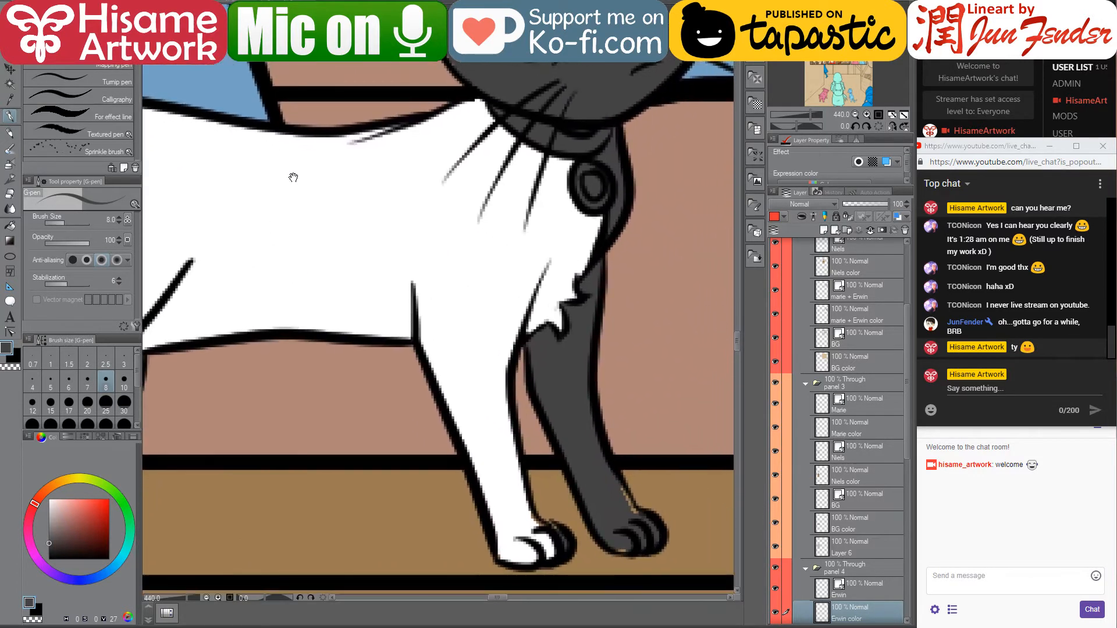
alt+click(504, 422)
mouse_move(520, 512)
mouse_down()
mouse_move(559, 535)
mouse_move(535, 553)
mouse_move(501, 554)
mouse_up()
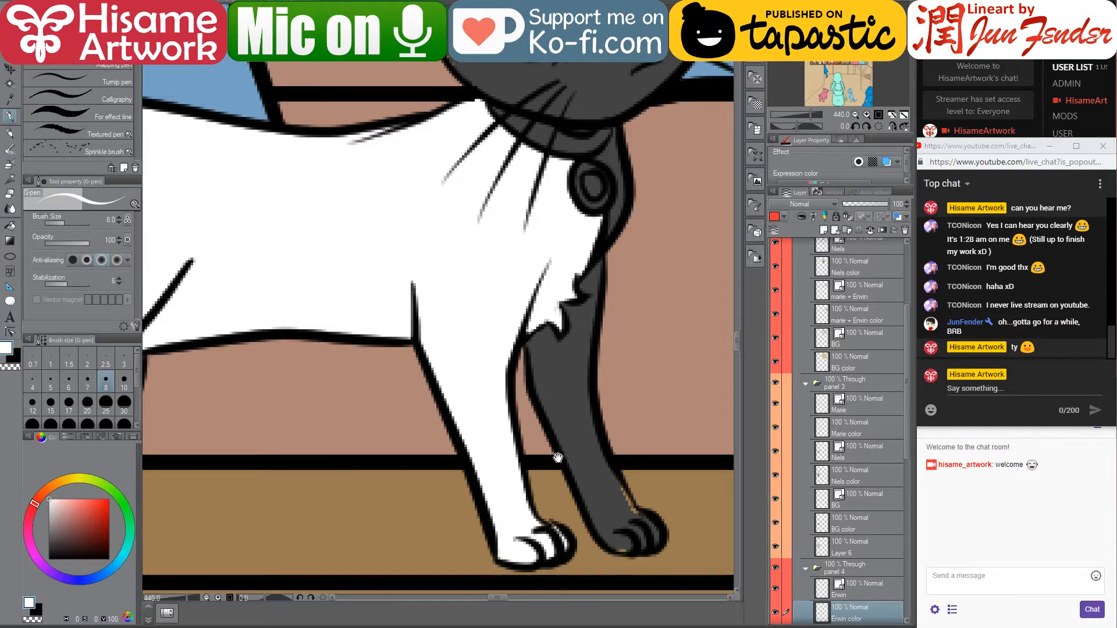
Sample the dark grey and cover the unpainted gaps along the cat's far front leg and paw
drag(558, 458, 472, 431)
alt+click(519, 475)
mouse_move(530, 527)
mouse_down()
mouse_move(546, 498)
mouse_move(508, 443)
mouse_up()
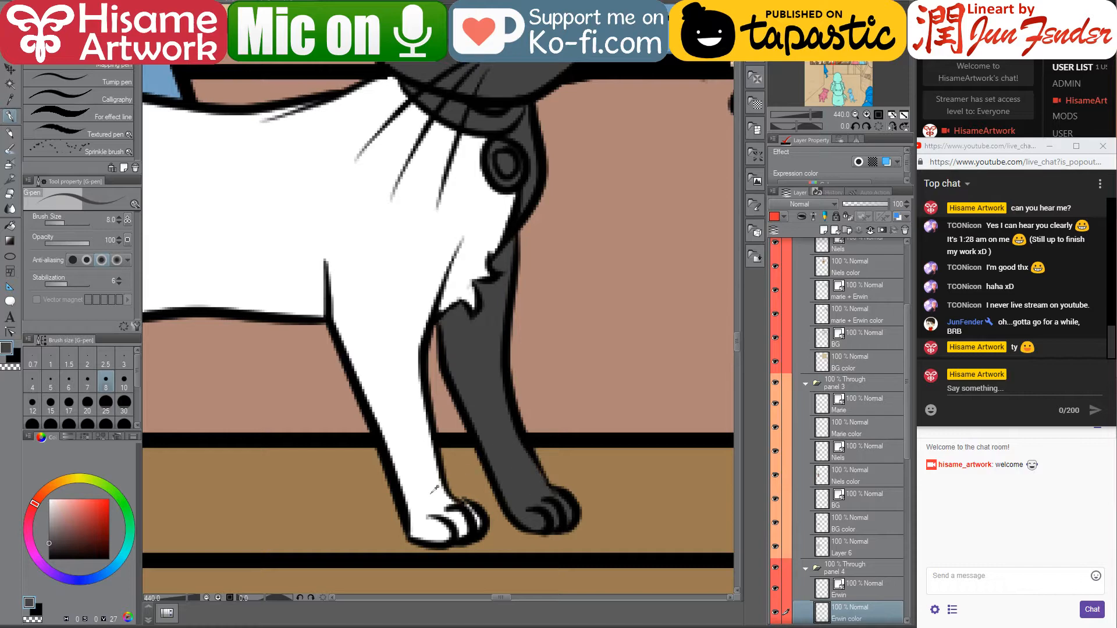
Select the color layer's contents and paint the cat's face and near ear white at size 30, leaving the forehead patch grey
alt+click(432, 493)
drag(490, 167, 481, 453)
drag(330, 326, 372, 356)
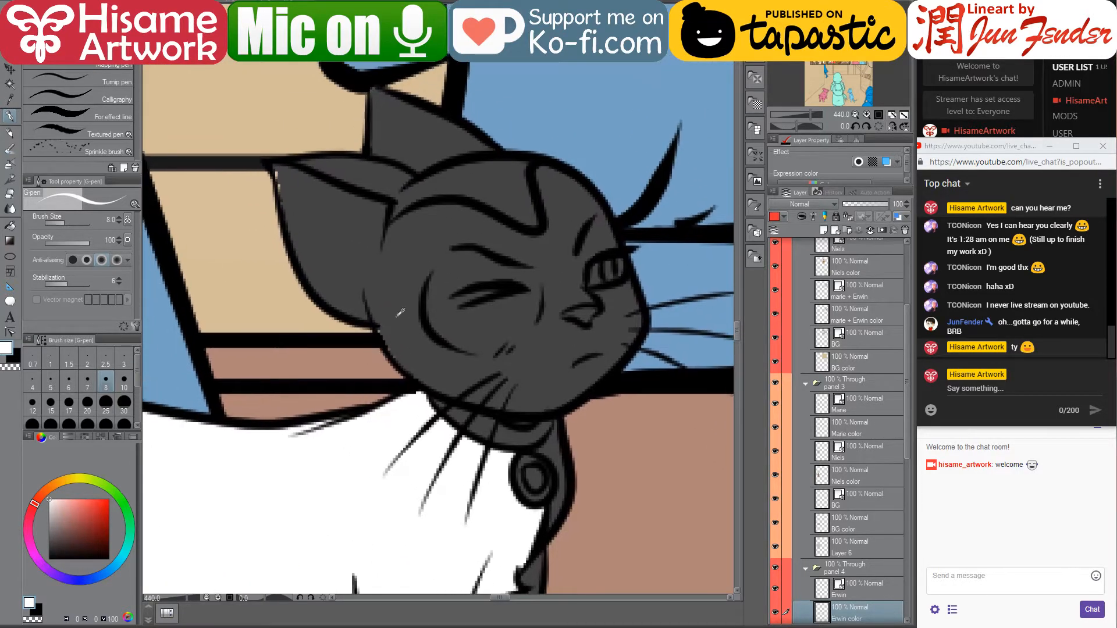
ctrl+click(822, 612)
key(bracketright)
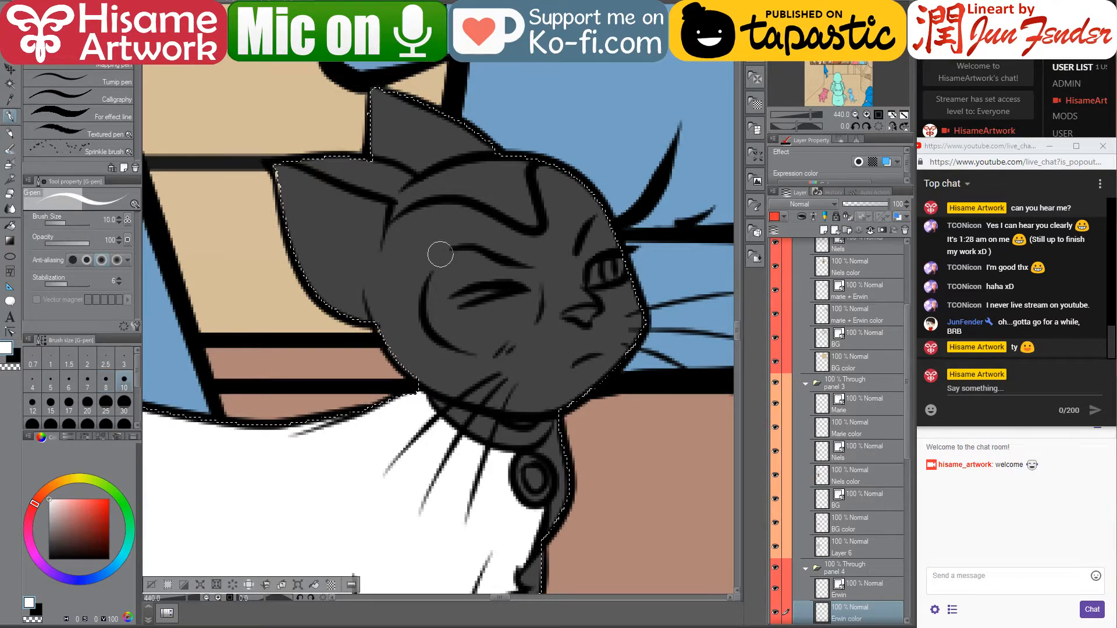
key(bracketright)
key(bracketright)
key(bracketright)
key(bracketright)
key(bracketright)
key(bracketright)
mouse_move(315, 199)
mouse_down()
mouse_move(382, 197)
mouse_move(427, 243)
mouse_move(450, 236)
mouse_move(558, 262)
mouse_move(581, 251)
mouse_move(569, 166)
mouse_move(597, 233)
mouse_move(606, 328)
mouse_move(569, 373)
mouse_move(479, 357)
mouse_move(393, 315)
mouse_move(461, 362)
mouse_move(515, 371)
mouse_move(591, 354)
mouse_move(597, 307)
mouse_move(483, 304)
mouse_move(389, 265)
mouse_move(541, 307)
mouse_up()
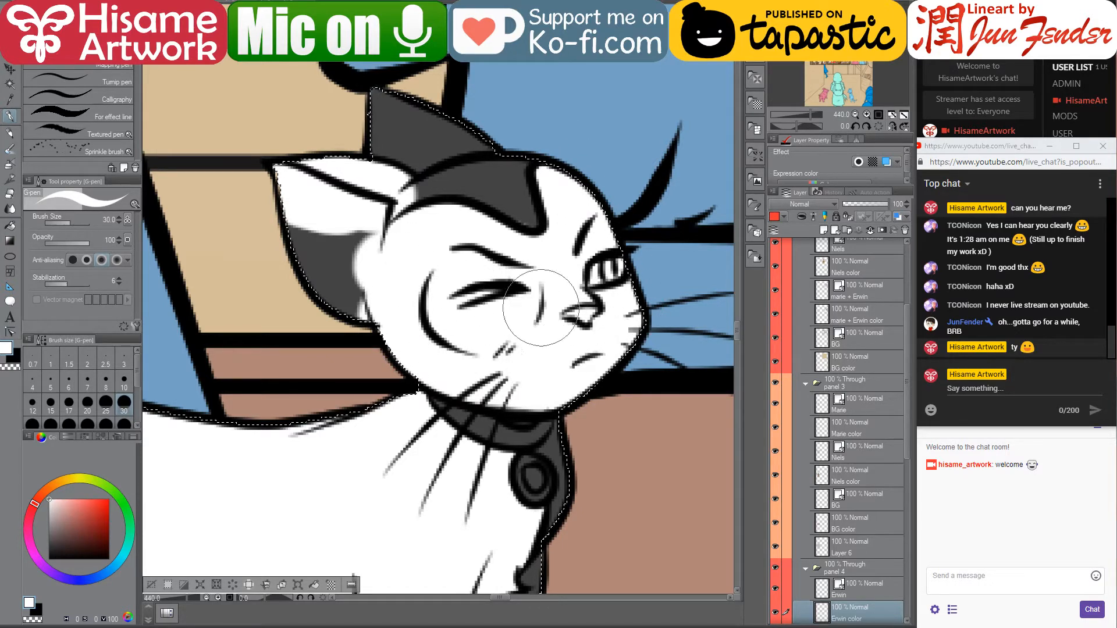
Extend the dark grey forehead patch to its outline beside the near ear with the G-pen at size 8
alt+click(498, 192)
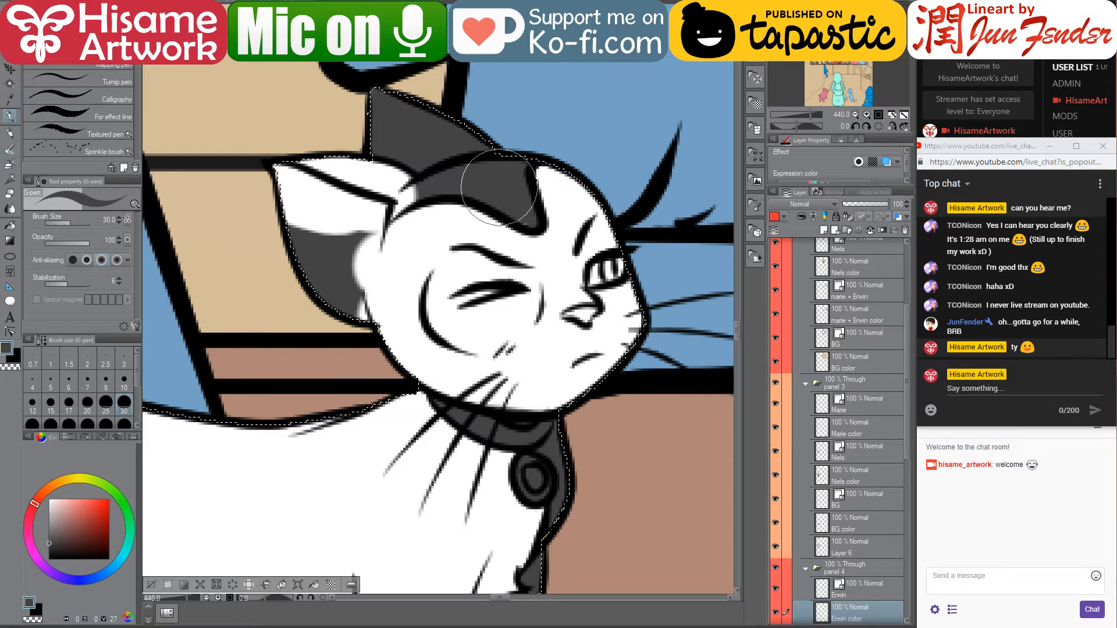
key(bracketleft)
key(bracketleft)
key(bracketleft)
key(bracketleft)
key(bracketleft)
key(bracketleft)
key(bracketleft)
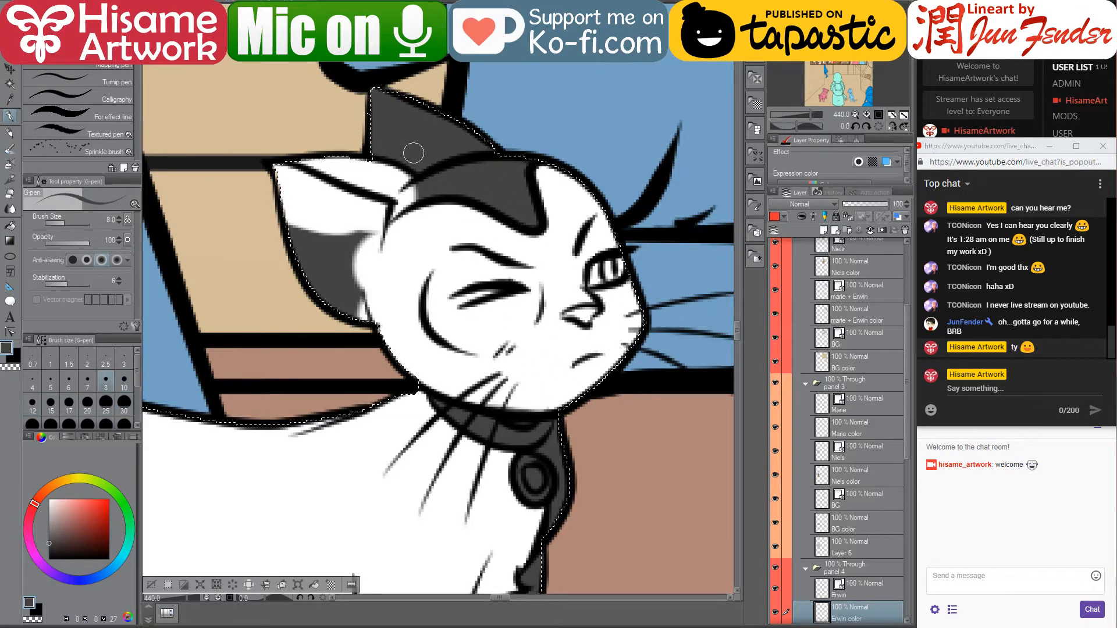
drag(415, 194, 395, 214)
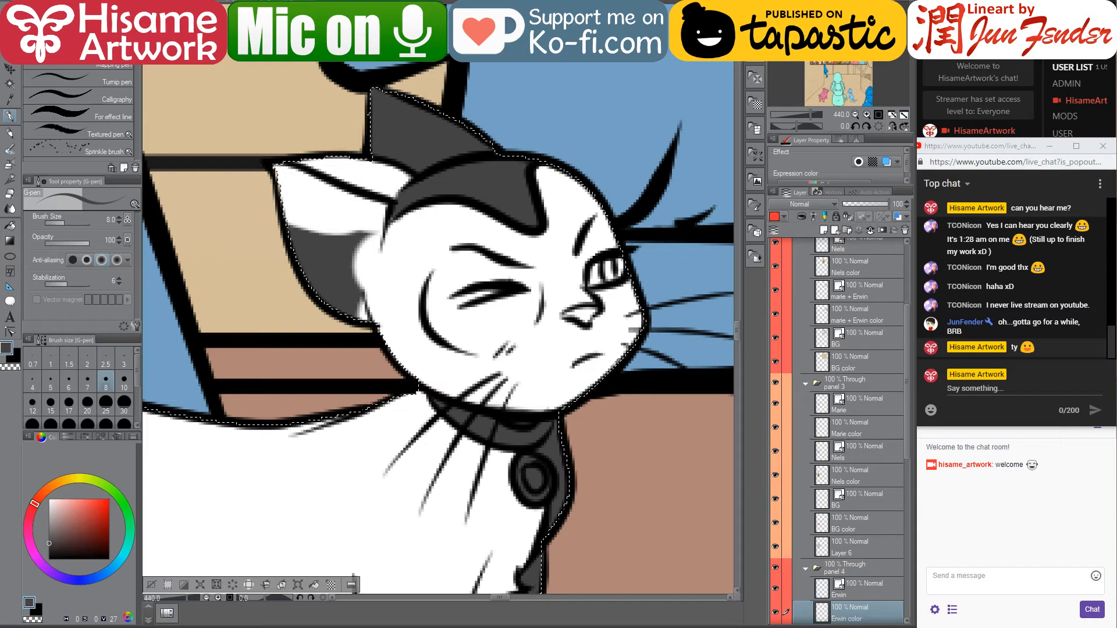
Refer to the coloured cat in the panel above and pick up a light pink from the artwork
scroll(625, 398, down, 5)
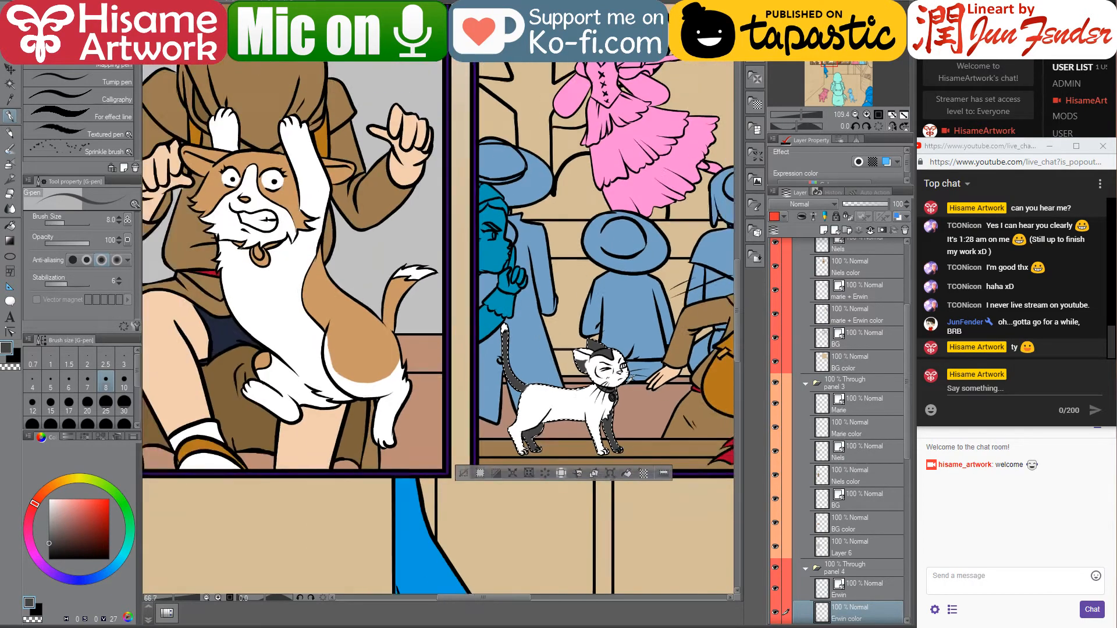
scroll(629, 384, down, 2)
drag(623, 136, 399, 470)
drag(632, 243, 374, 214)
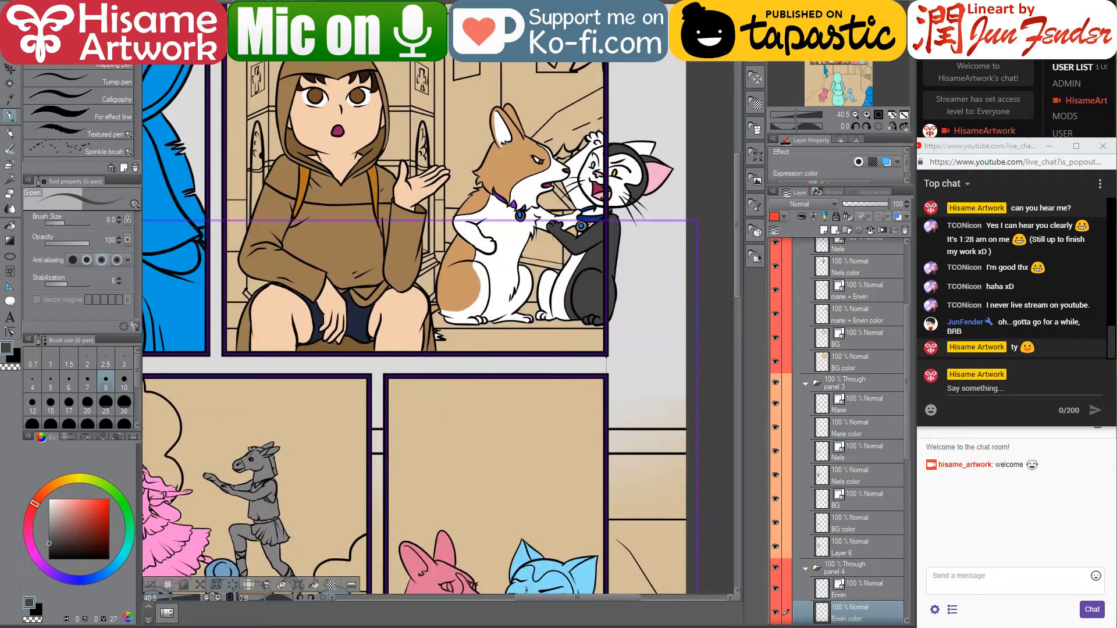
drag(400, 444, 650, 68)
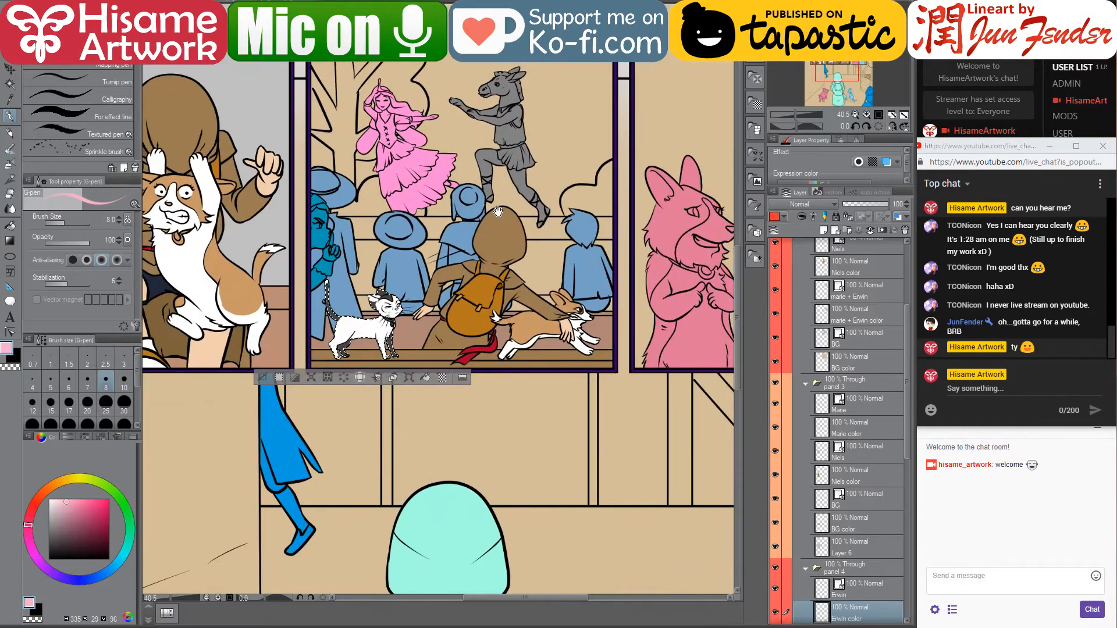
drag(498, 212, 559, 231)
Paint the inside of the cat's near ear light pink with the G-pen at size 15
scroll(423, 316, up, 5)
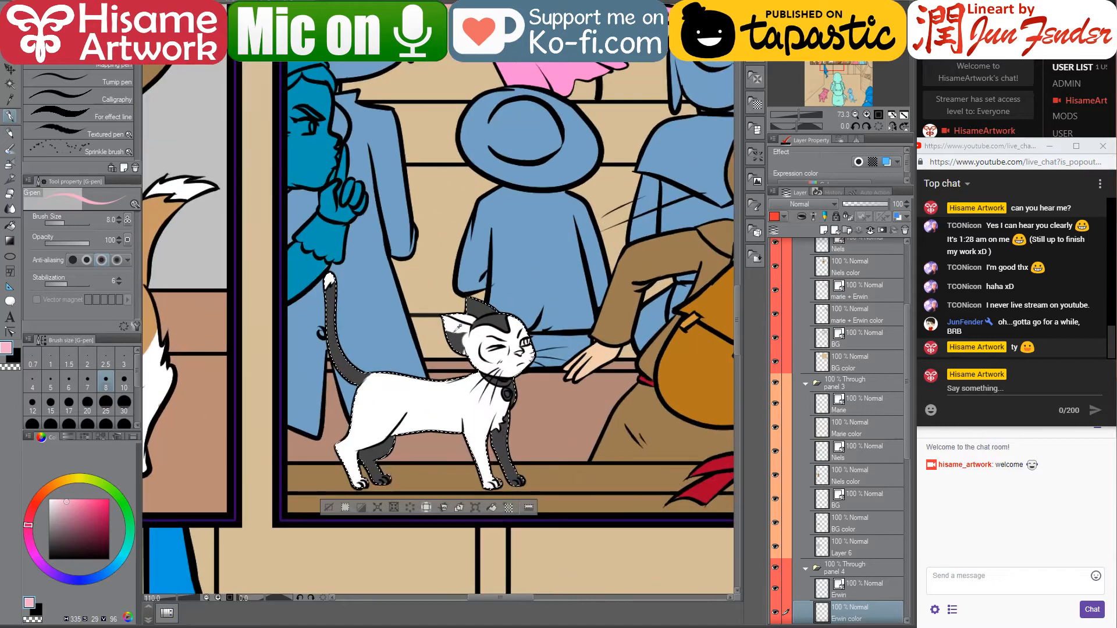
scroll(457, 327, up, 6)
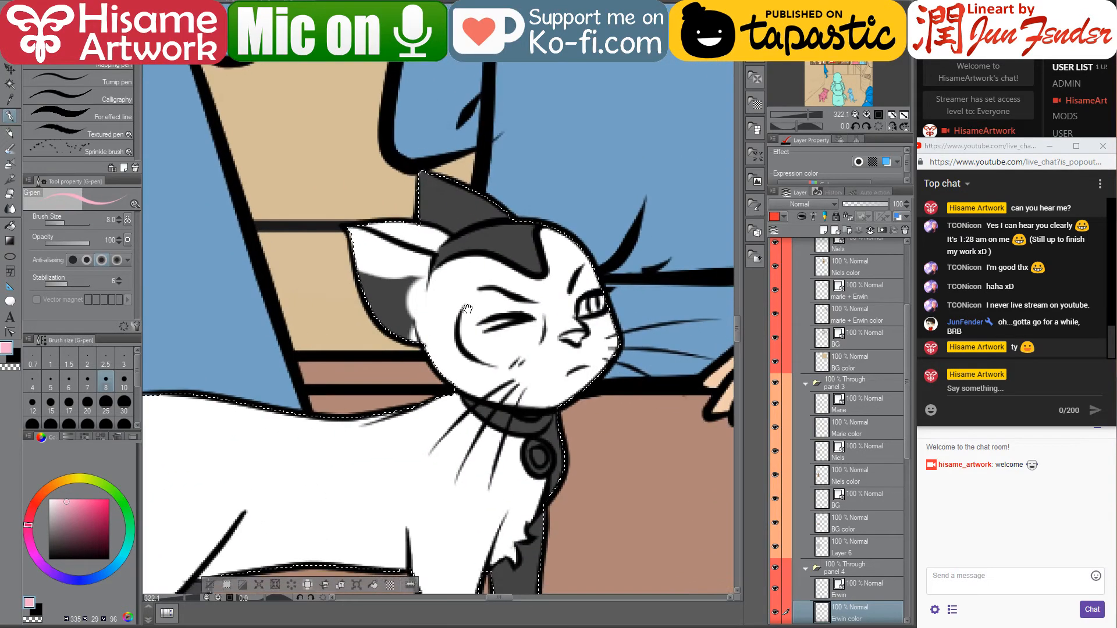
key(bracketright)
key(bracketright)
key(bracketright)
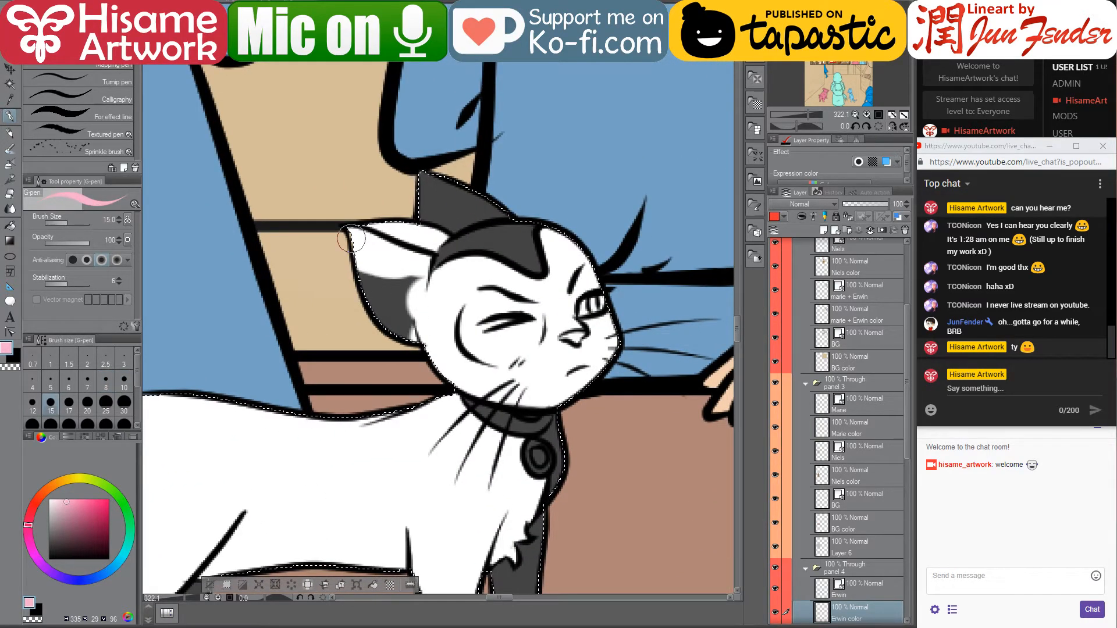
scroll(349, 236, up, 3)
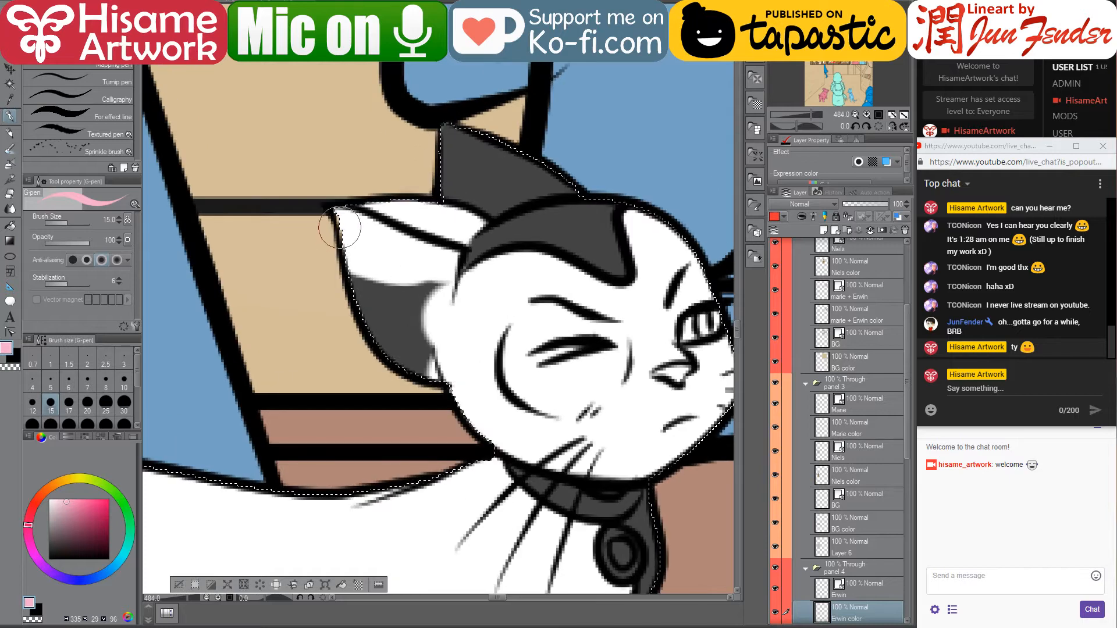
mouse_move(340, 228)
mouse_down()
mouse_move(443, 262)
mouse_move(429, 299)
mouse_move(436, 382)
mouse_move(439, 279)
mouse_move(359, 240)
mouse_move(377, 317)
mouse_move(396, 337)
mouse_move(369, 229)
mouse_move(403, 337)
mouse_move(406, 281)
mouse_up()
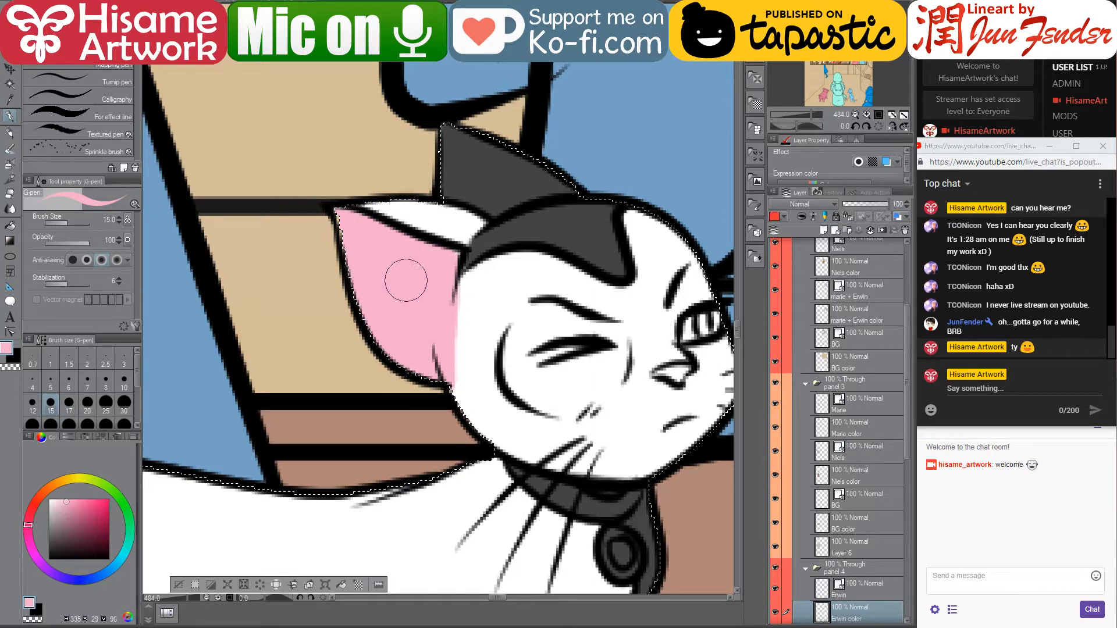
Sample the white, clean the cheek edge beside the pink ear, and clear the selection
alt+click(493, 291)
mouse_move(474, 286)
mouse_down()
mouse_move(466, 393)
mouse_move(475, 276)
mouse_up()
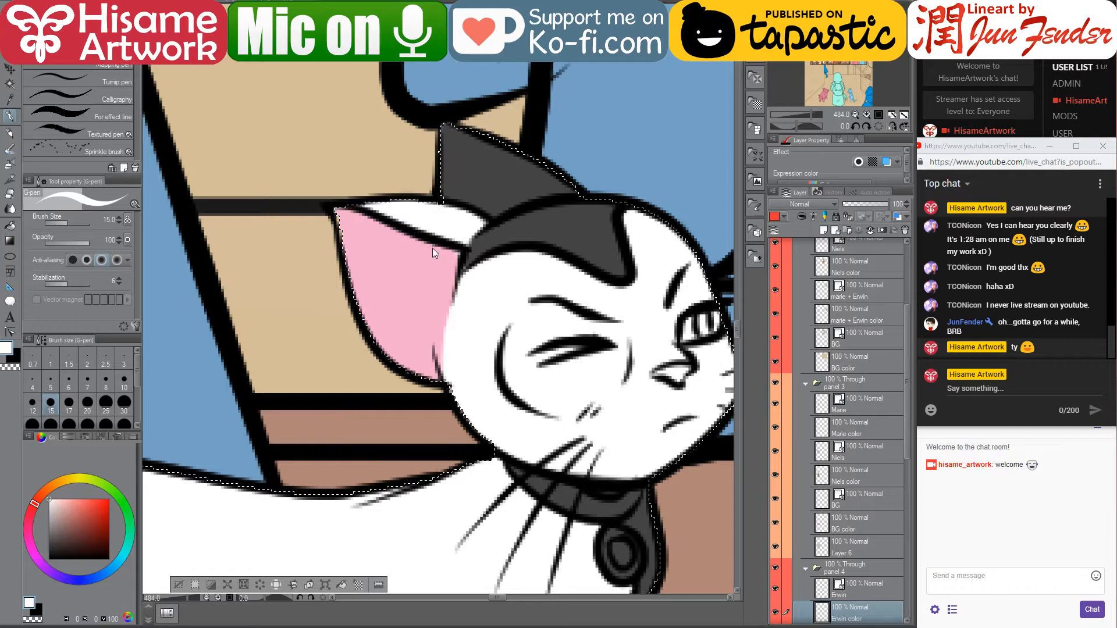
key(ctrl+d)
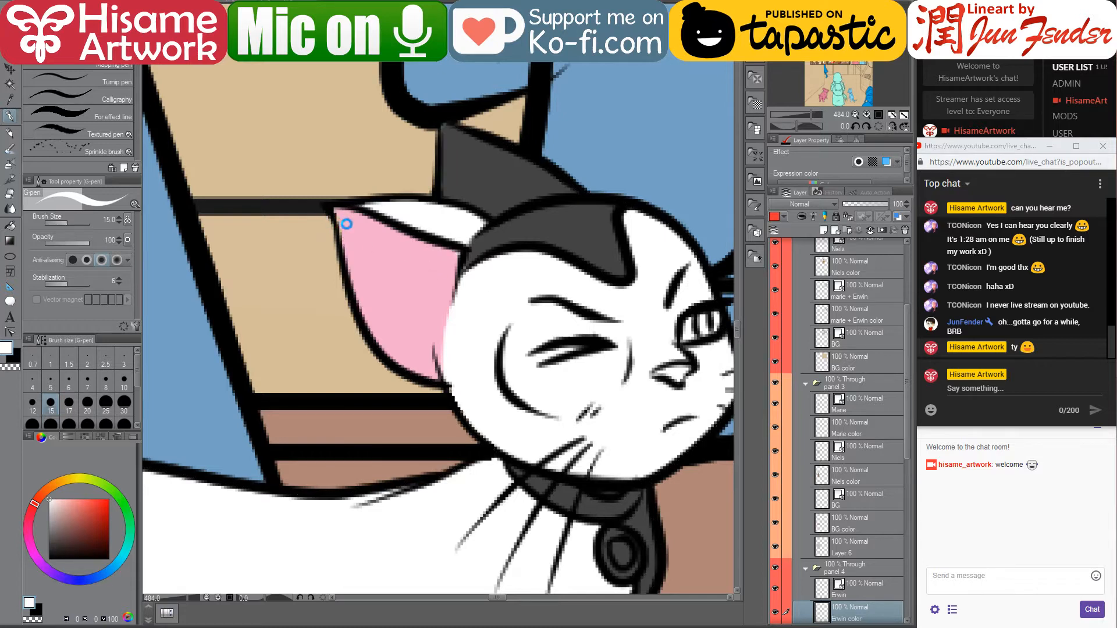
Reduce the G-pen to size 6 and sample the pink from the near ear's tip
key(bracketleft)
key(bracketleft)
key(bracketleft)
key(bracketleft)
key(bracketleft)
key(bracketleft)
key(bracketleft)
key(bracketleft)
key(bracketleft)
key(bracketleft)
key(bracketleft)
key(bracketleft)
key(bracketleft)
key(bracketright)
key(bracketright)
key(bracketright)
key(bracketright)
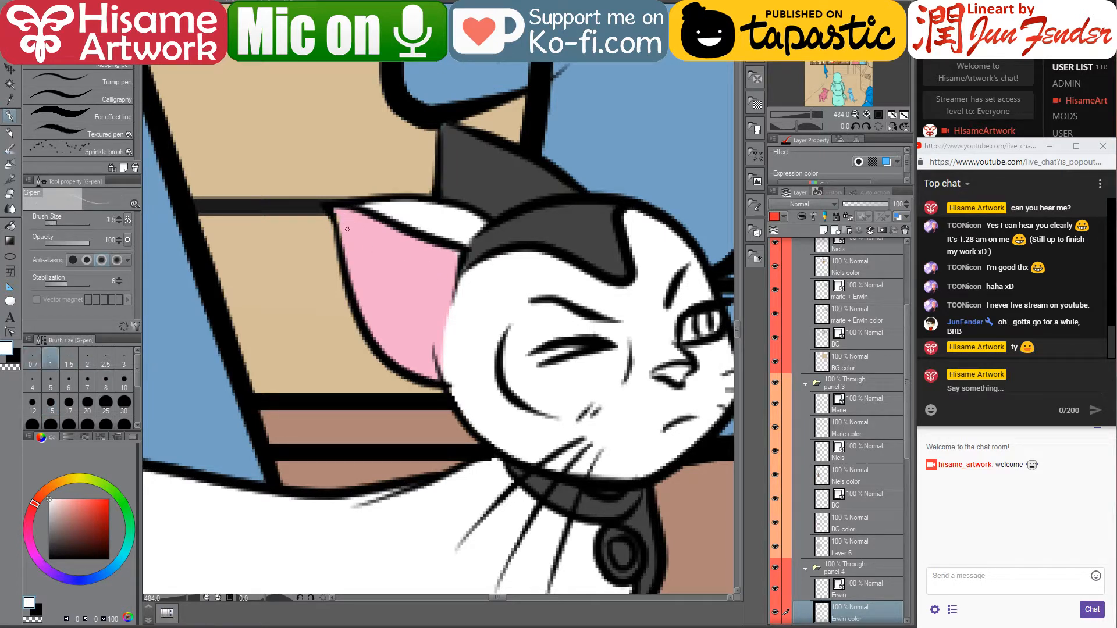
key(bracketright)
key(bracketright)
key(bracketright)
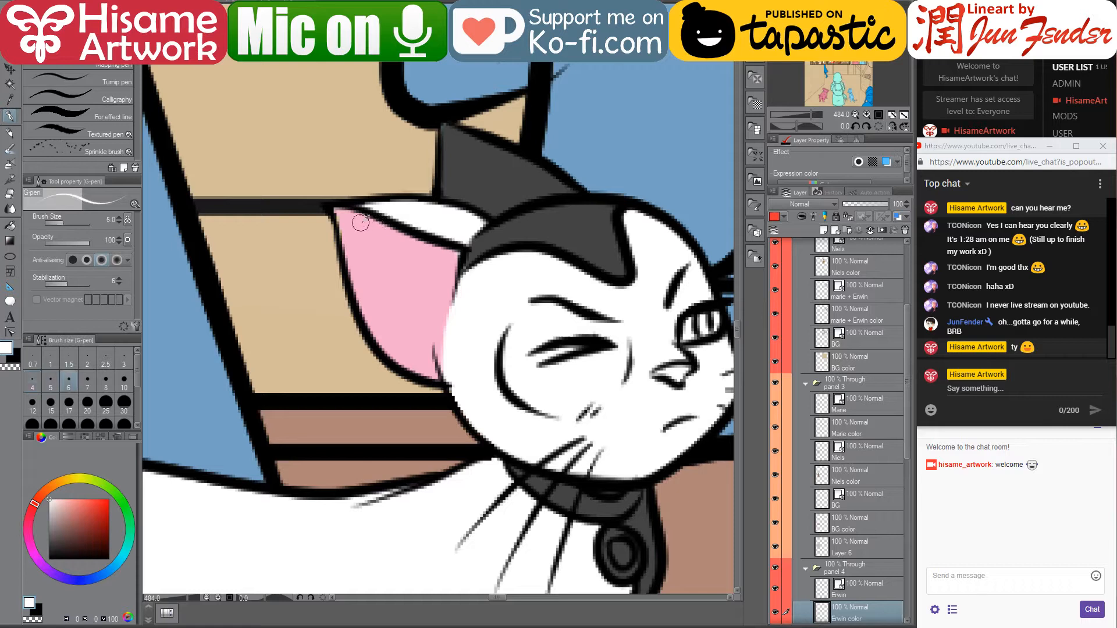
key(bracketright)
alt+click(357, 219)
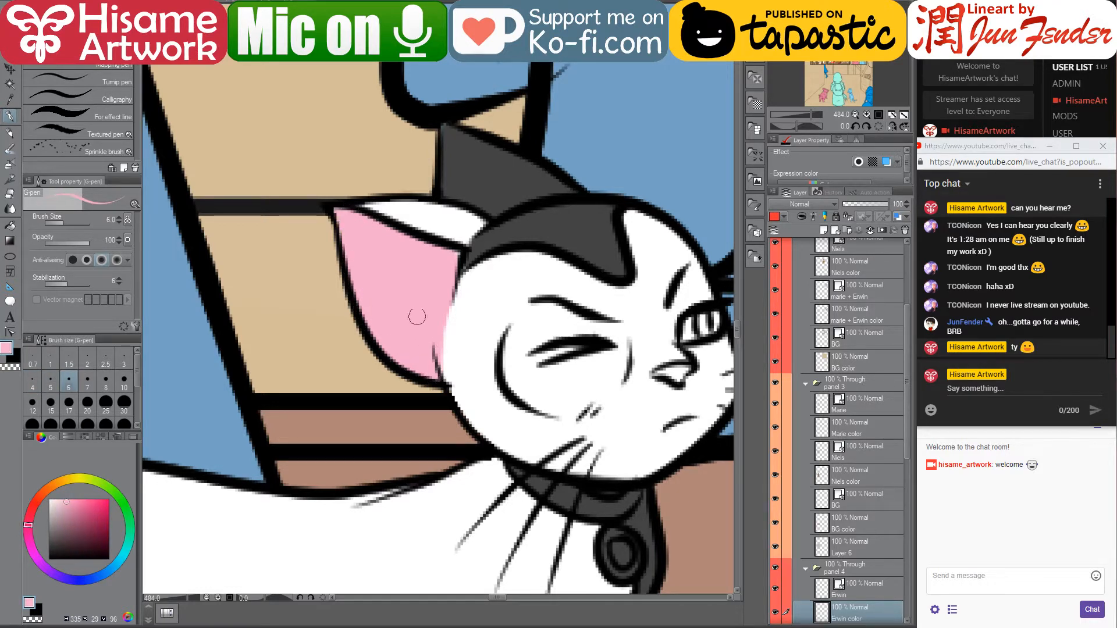
Paint the cat's nose light pink at size 5 and pick up the white beside it
drag(545, 305, 490, 322)
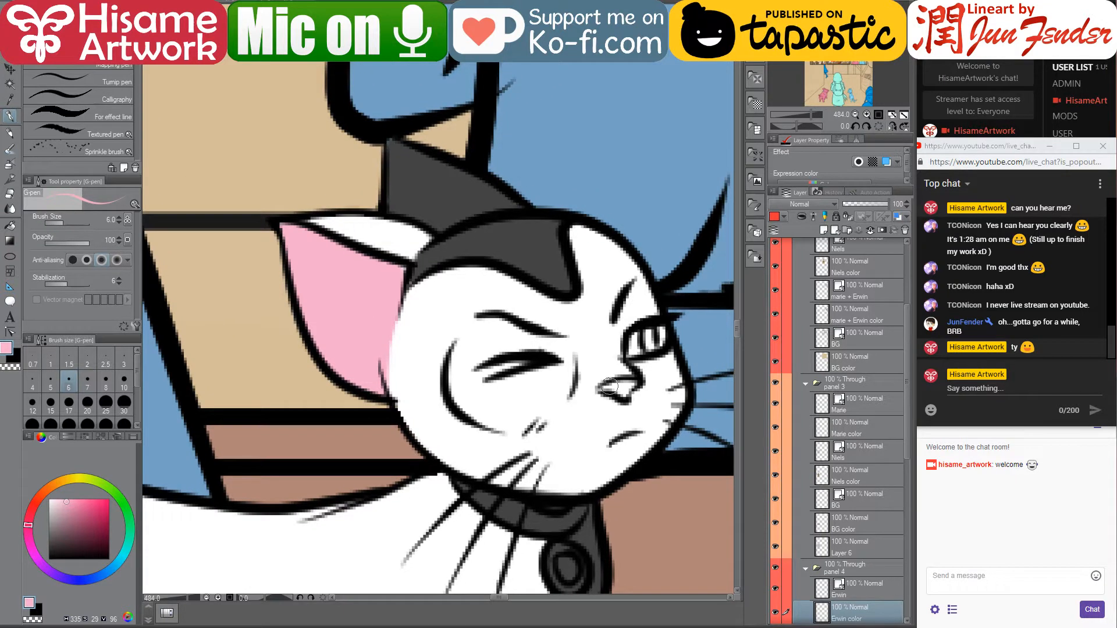
key(bracketleft)
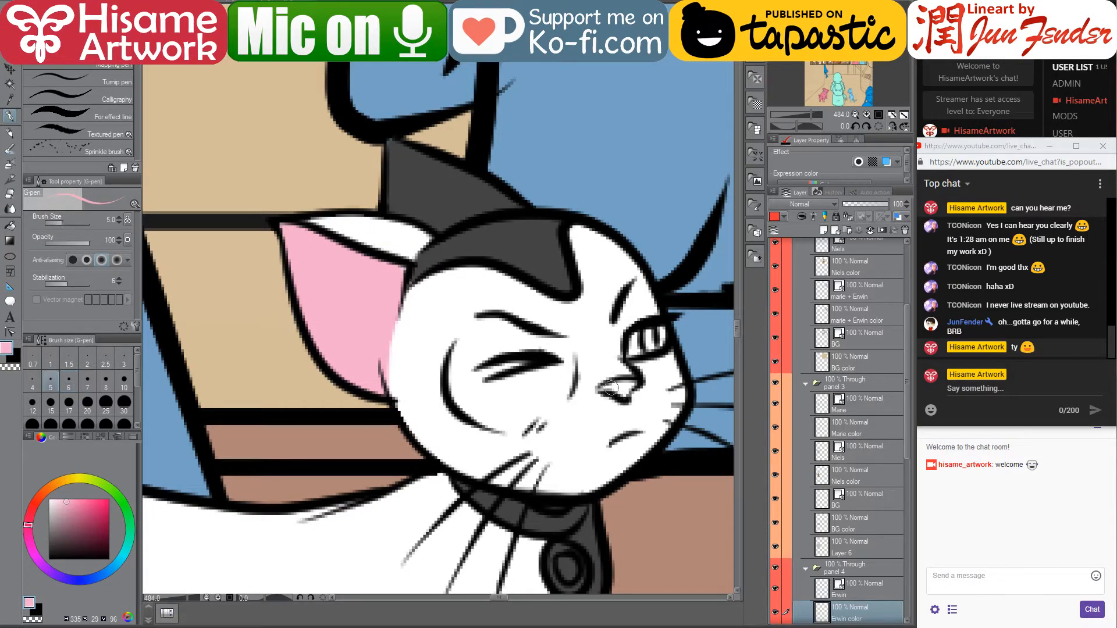
drag(605, 388, 621, 394)
alt+click(611, 406)
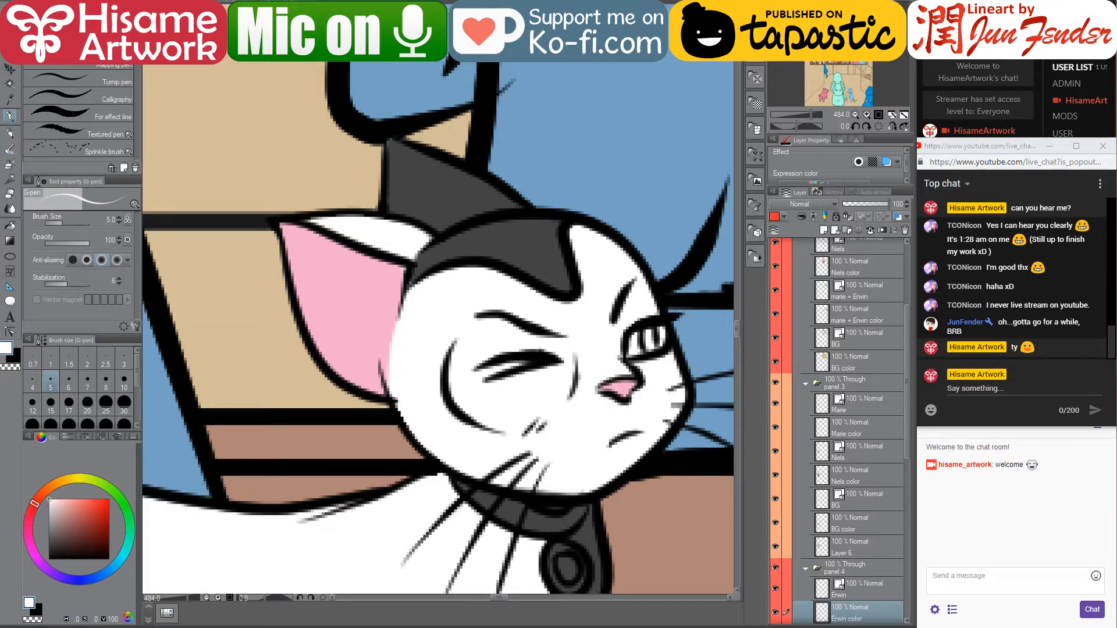
Sample the yellow eye colour from the cat on page_54 and paint the standing cat's open eye with it
click(227, 3)
scroll(586, 443, up, 4)
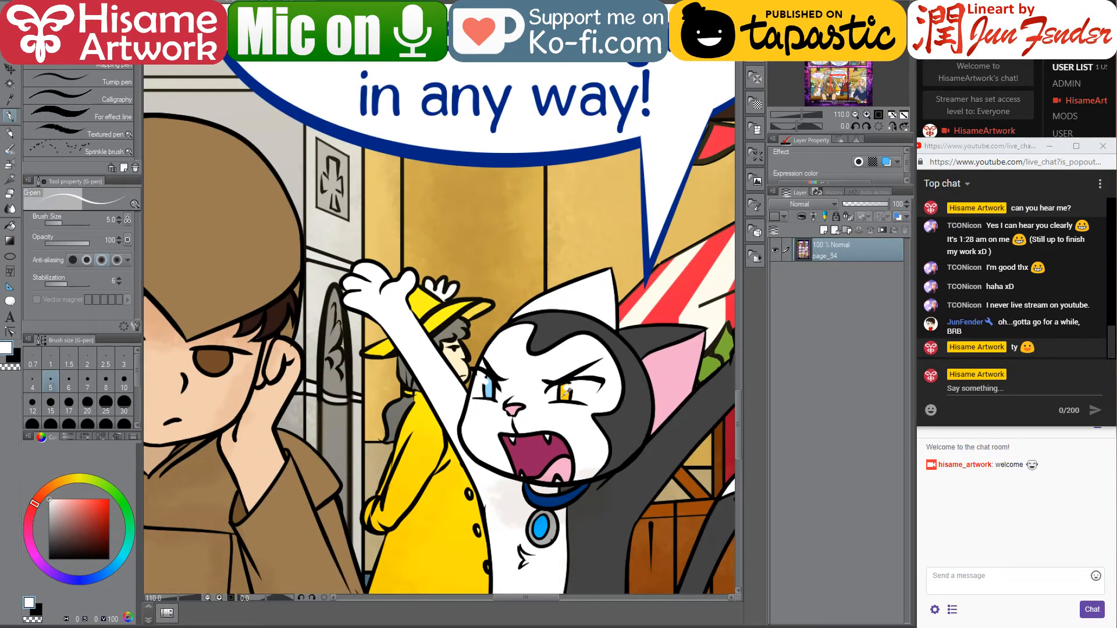
alt+click(566, 393)
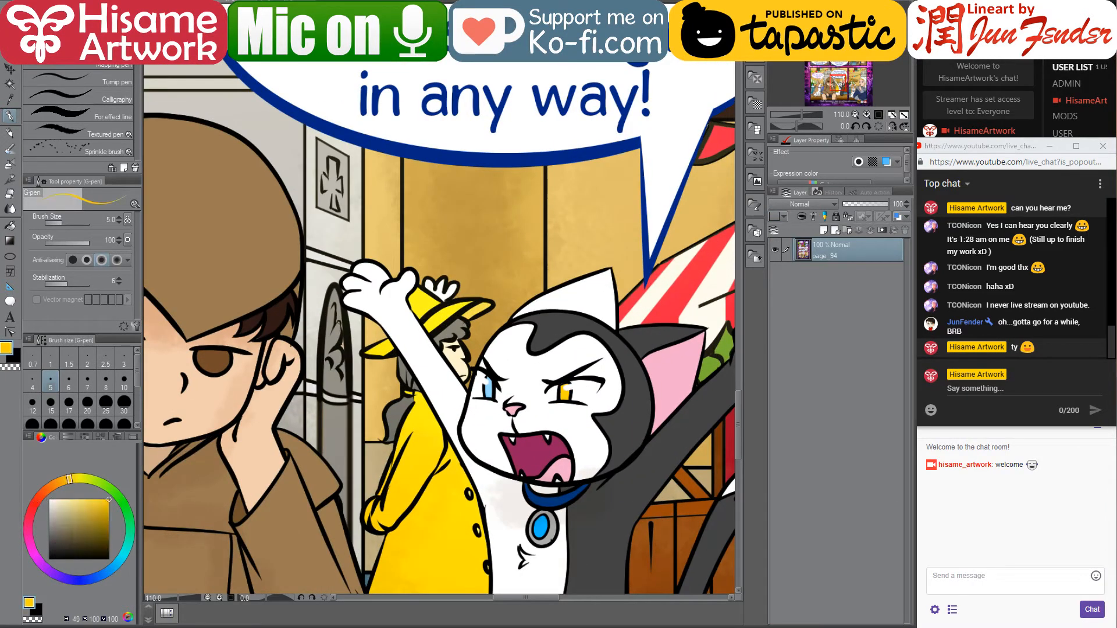
click(174, 4)
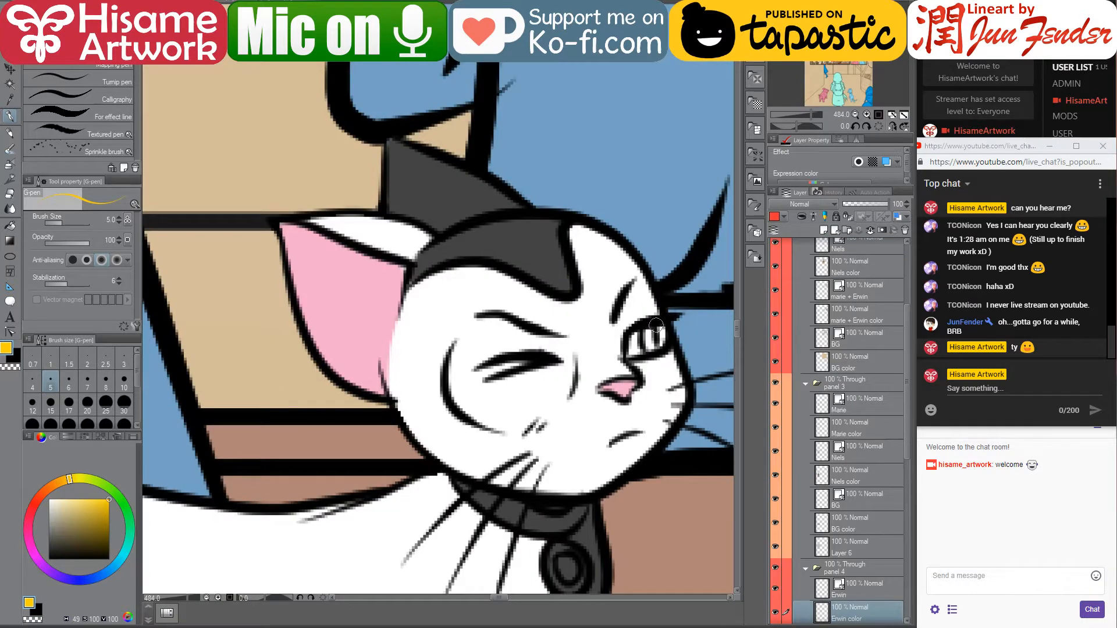
mouse_move(649, 332)
mouse_down()
mouse_move(653, 344)
mouse_move(658, 329)
mouse_up()
scroll(454, 435, down, 4)
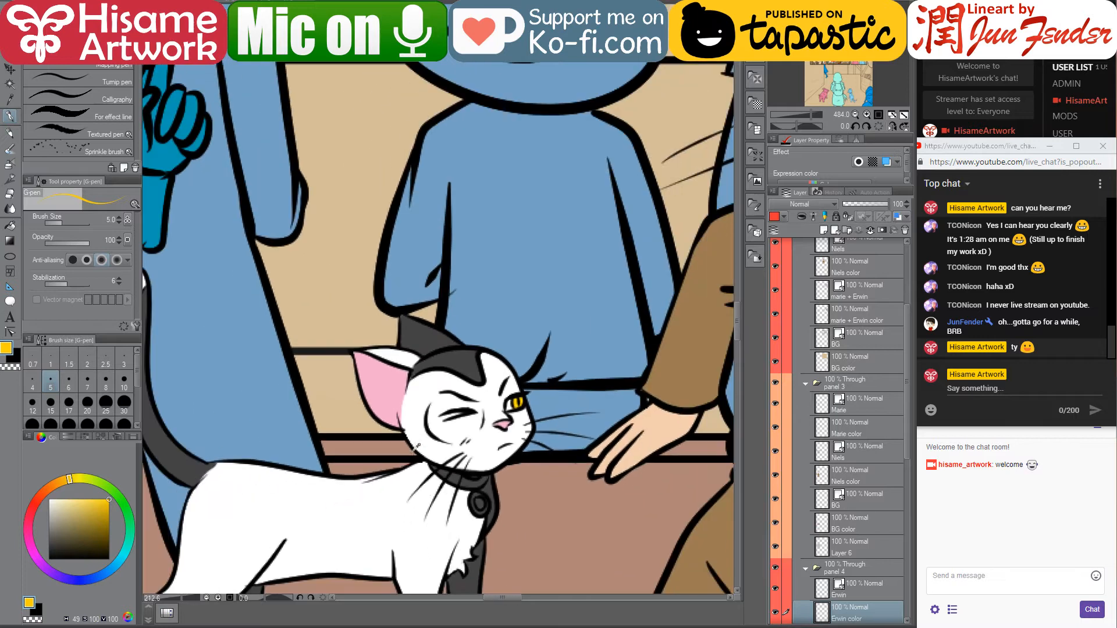
Sample the dark blue collar colour from the cat on page_54 and paint the standing cat's collar band
scroll(433, 494, up, 3)
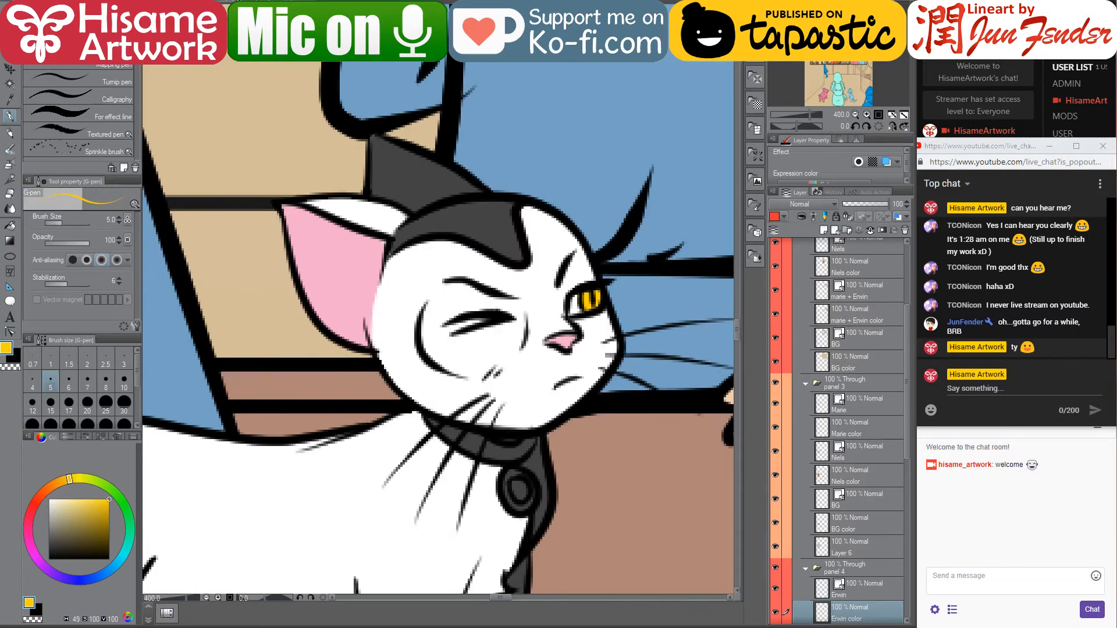
key(ctrl+Tab)
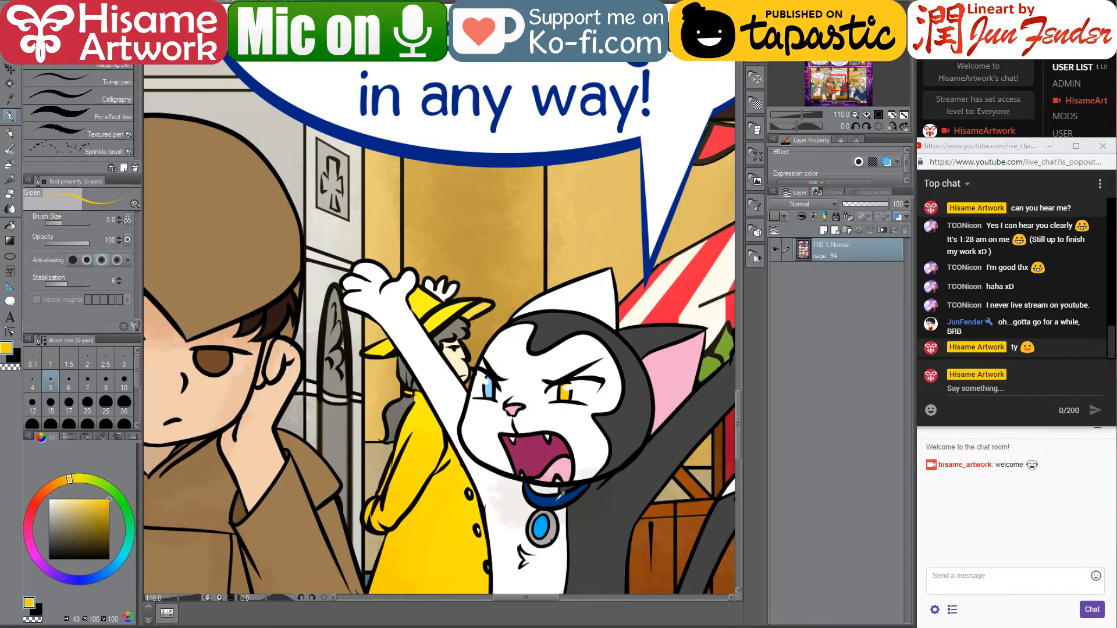
alt+click(561, 493)
key(ctrl+Tab)
scroll(480, 462, up, 1)
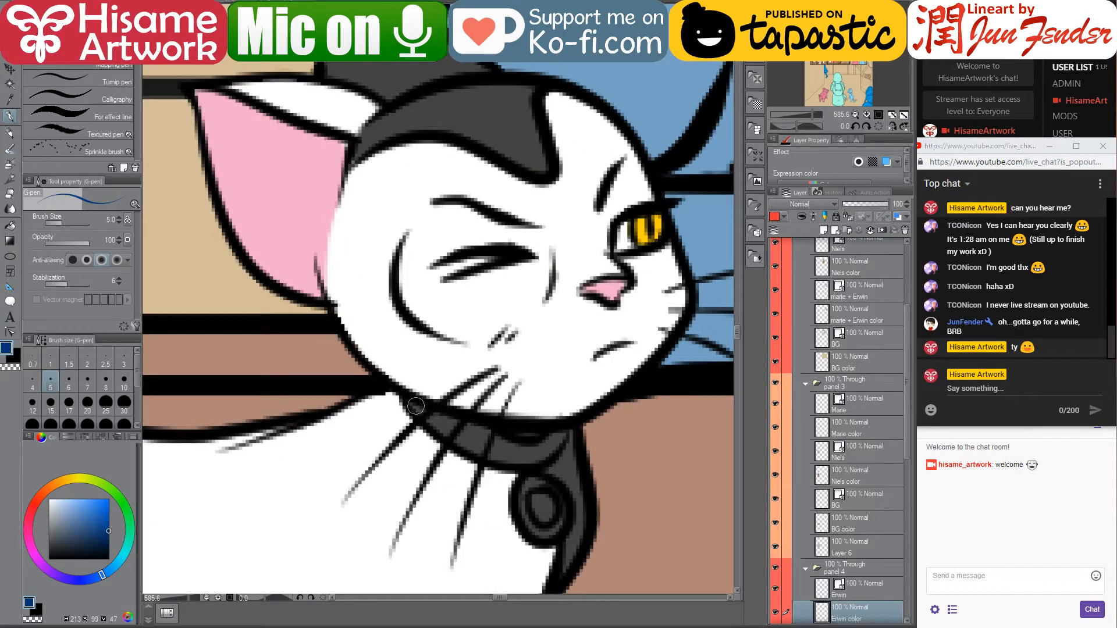
mouse_move(411, 402)
mouse_down()
mouse_move(467, 439)
mouse_move(434, 416)
mouse_move(475, 430)
mouse_move(481, 446)
mouse_move(454, 408)
mouse_move(443, 423)
mouse_move(509, 450)
mouse_move(474, 450)
mouse_move(540, 458)
mouse_move(513, 453)
mouse_move(563, 434)
mouse_up()
key(bracketright)
key(bracketright)
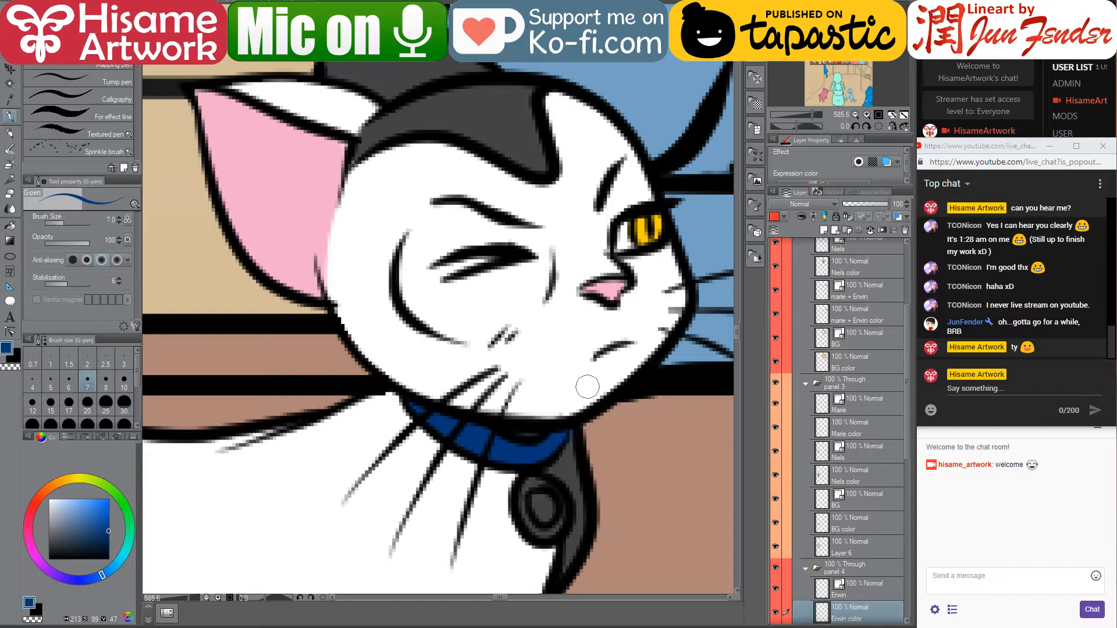
Sample the grey beside the collar, lighten it, and paint the pendant's outer ring light grey at size 5
alt+click(573, 446)
key(bracketleft)
key(bracketleft)
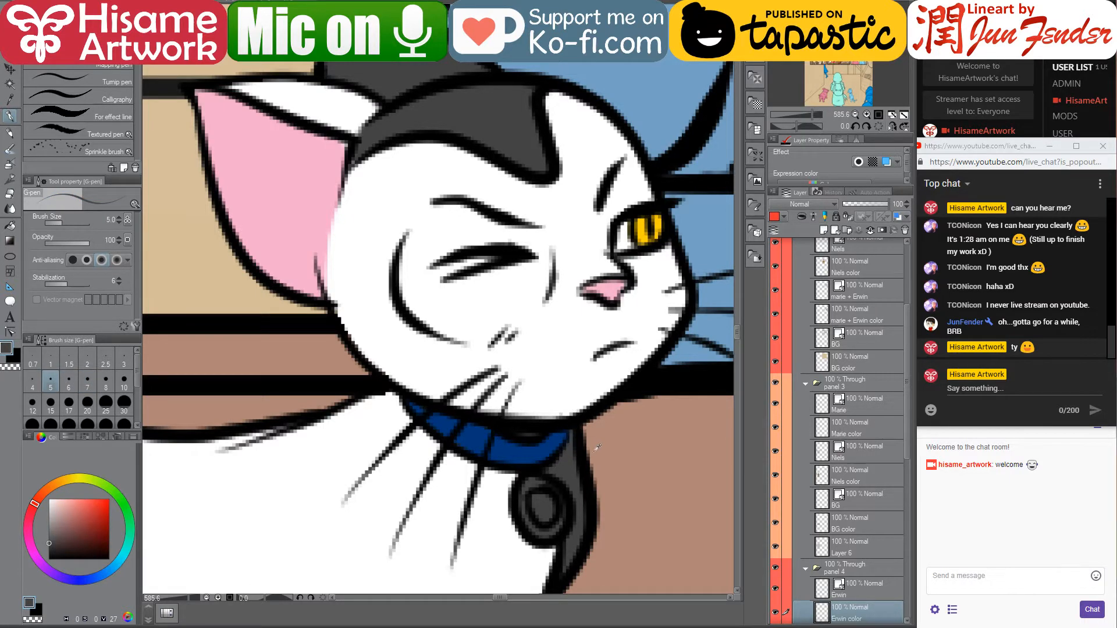
scroll(597, 448, down, 5)
scroll(597, 465, up, 5)
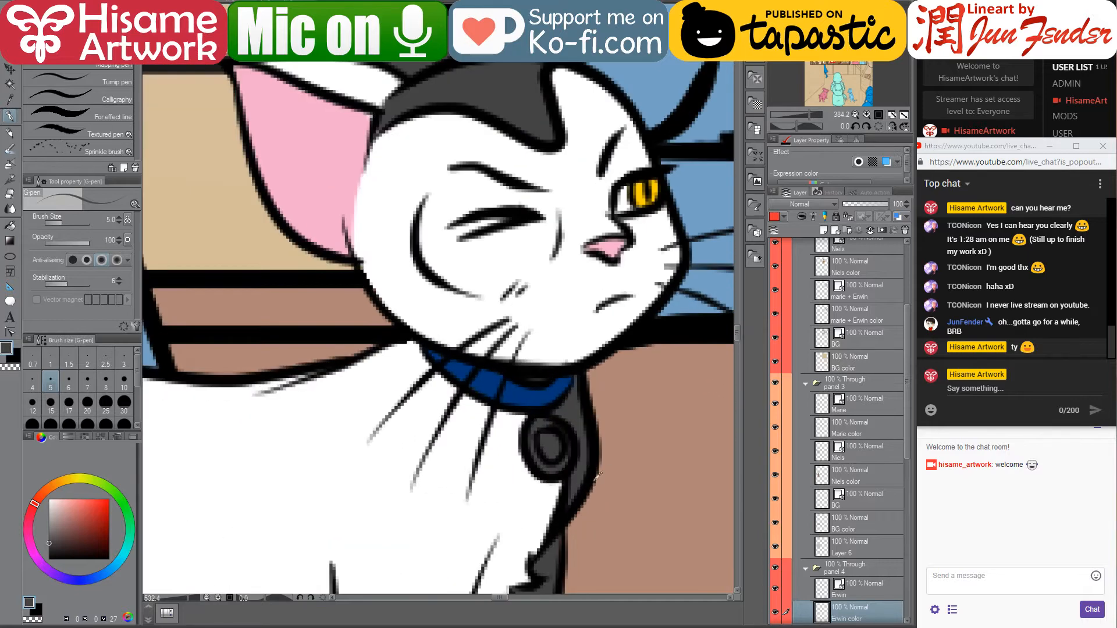
scroll(598, 476, up, 5)
scroll(603, 476, down, 3)
drag(626, 339, 613, 386)
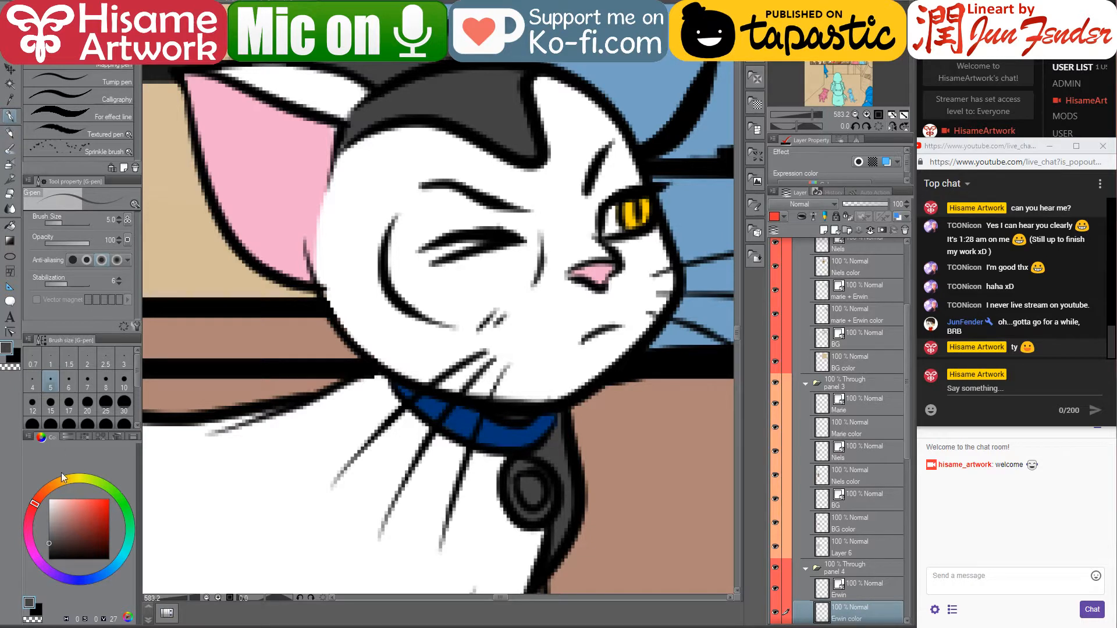
click(48, 514)
mouse_move(529, 467)
mouse_down()
mouse_move(528, 511)
mouse_move(547, 504)
mouse_move(545, 484)
mouse_move(521, 464)
mouse_move(545, 479)
mouse_move(544, 500)
mouse_move(524, 511)
mouse_move(513, 476)
mouse_up()
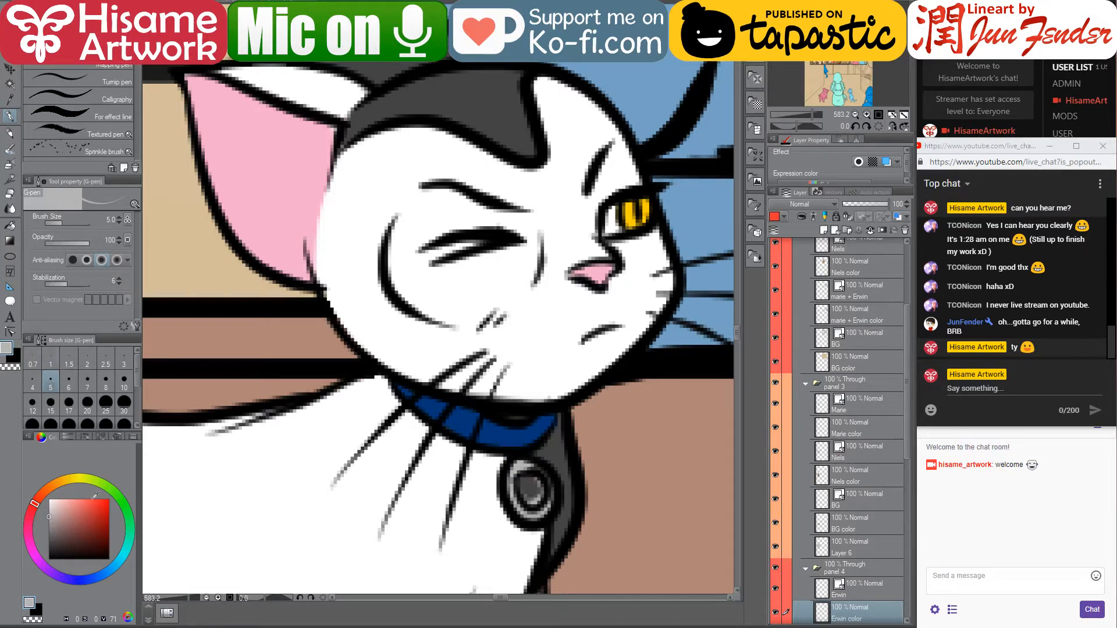
Choose a bright blue and paint the centre of the cat's collar pendant
click(106, 505)
click(114, 566)
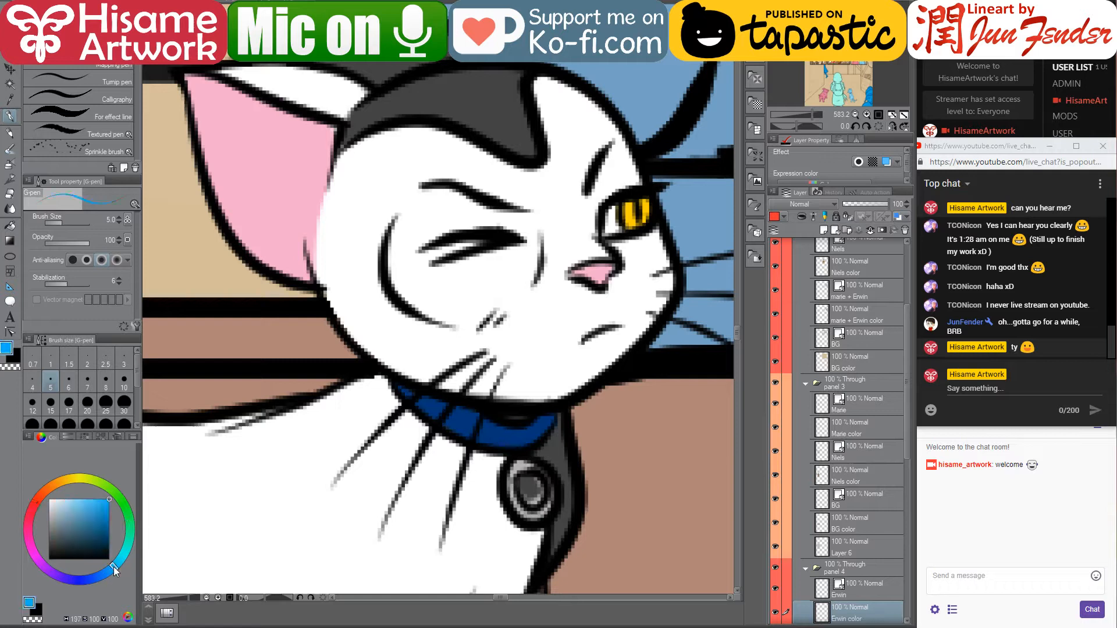
drag(530, 485, 536, 499)
scroll(528, 429, down, 10)
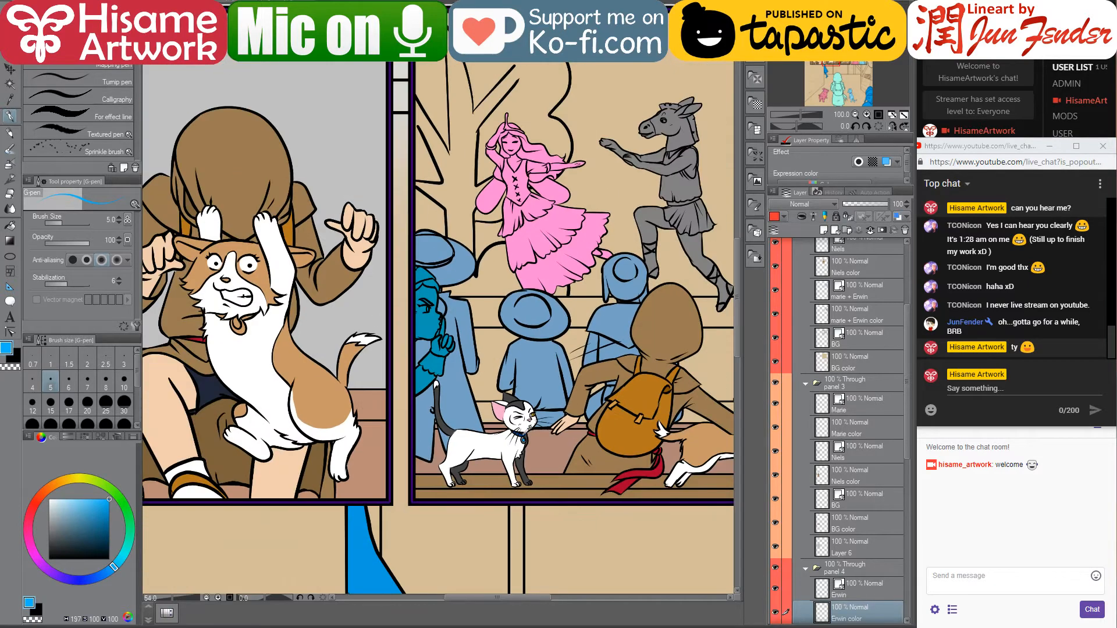
scroll(526, 437, down, 1)
drag(620, 424, 468, 460)
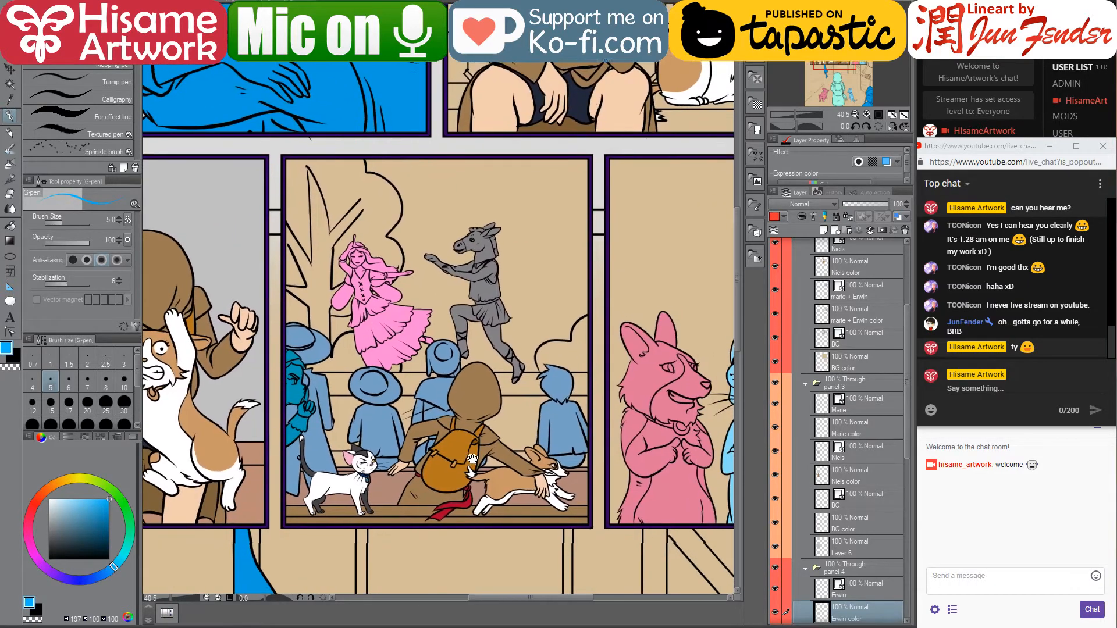
scroll(550, 528, up, 1)
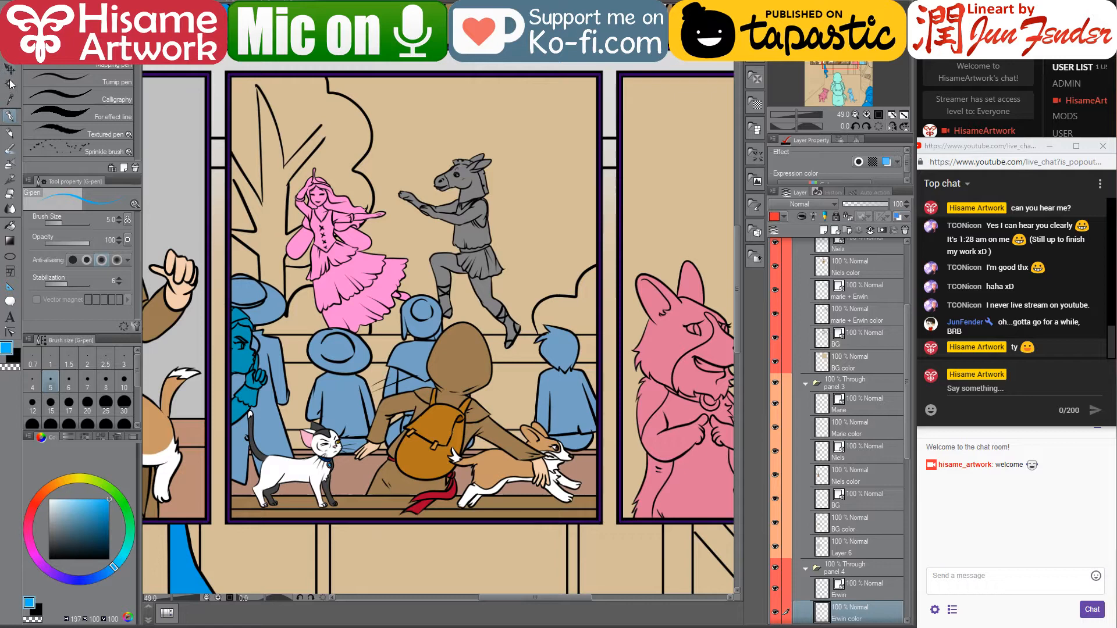
Select the Marie color layer by picking the dog in the neighbouring panel, and return to the G-pen at its face
click(9, 70)
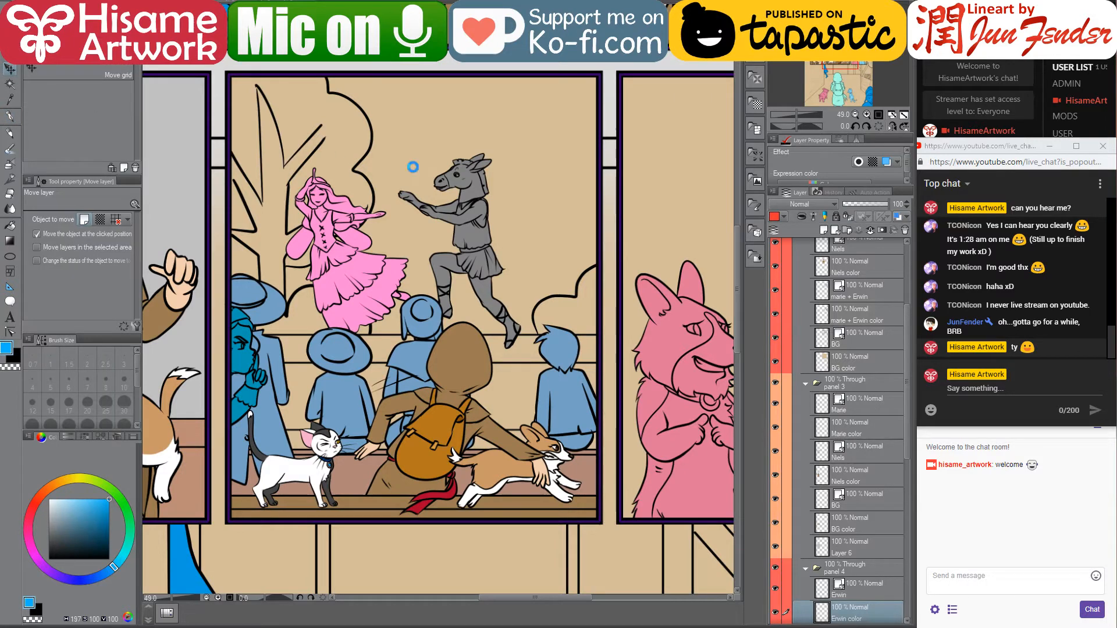
drag(393, 246, 428, 303)
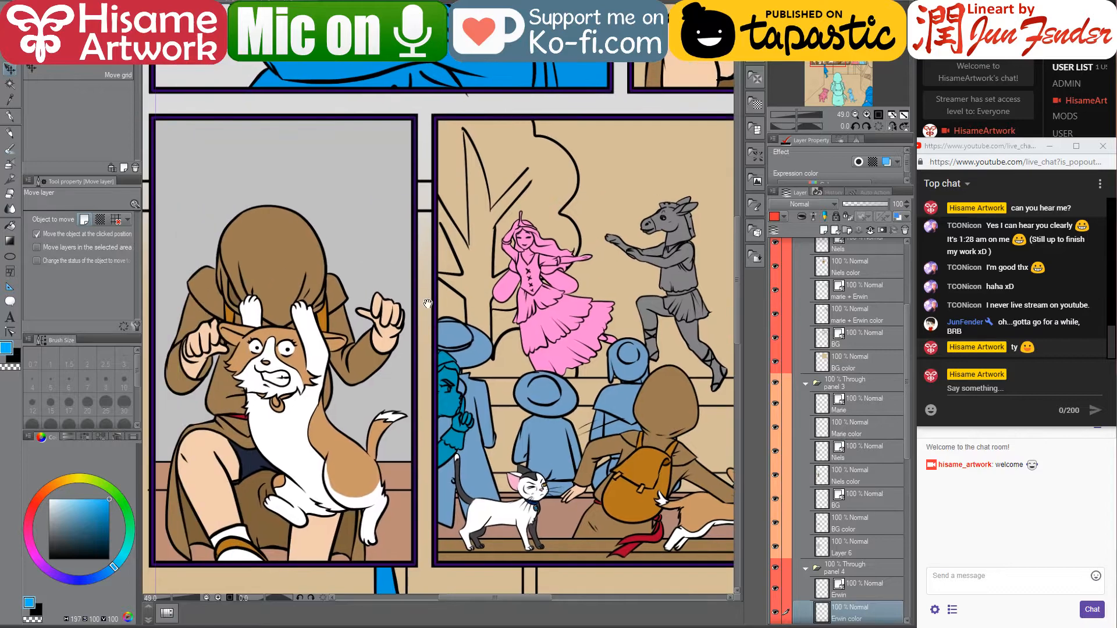
key(o)
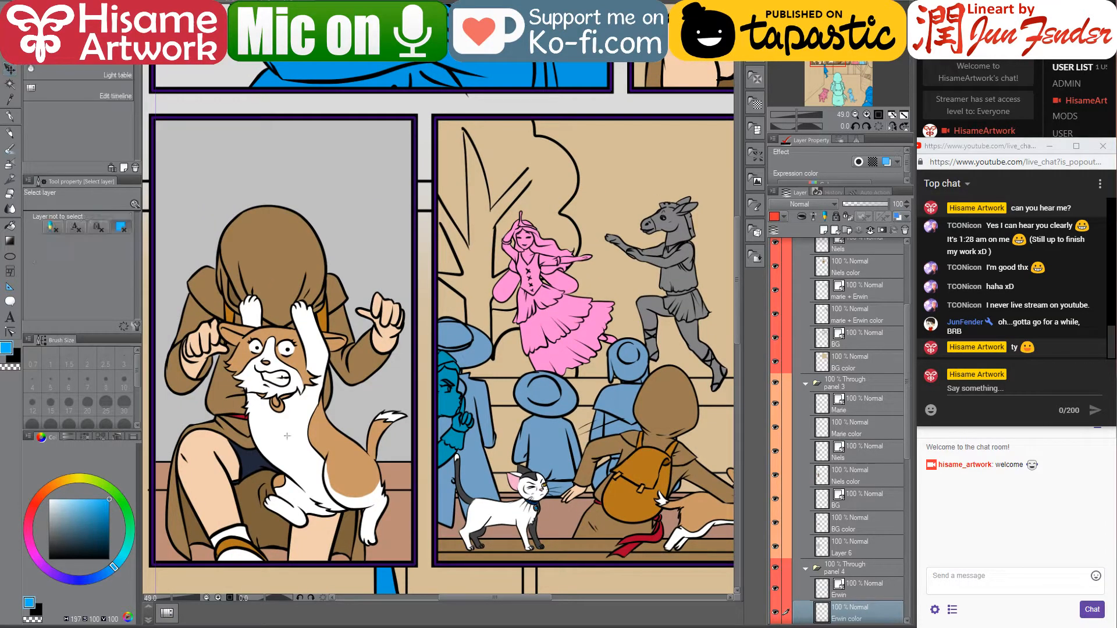
click(239, 384)
scroll(238, 384, up, 3)
scroll(236, 381, up, 3)
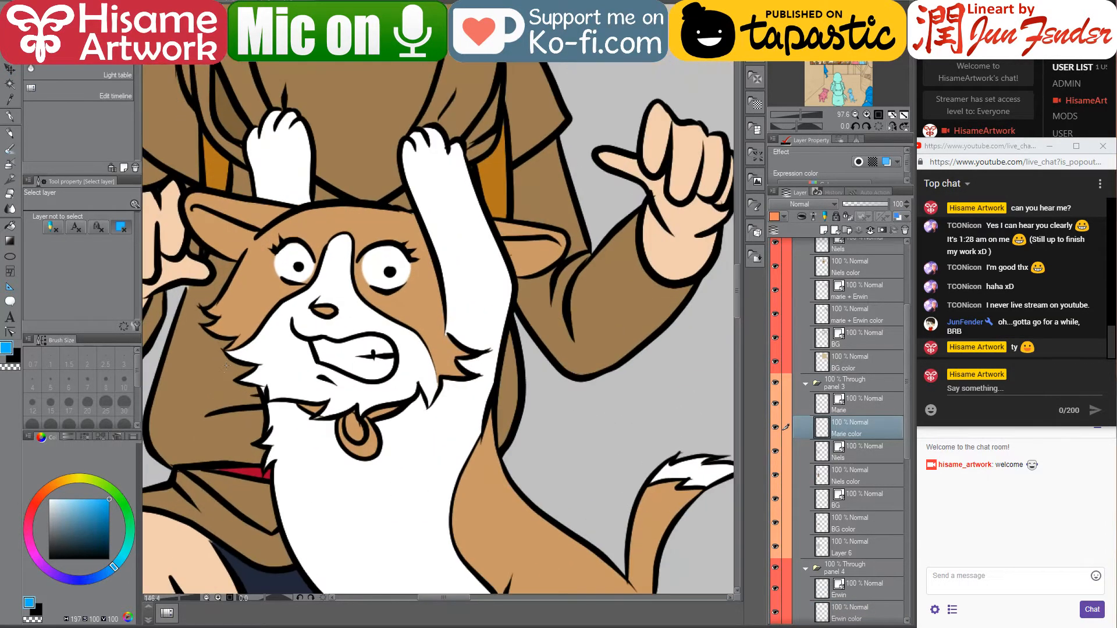
scroll(400, 460, up, 2)
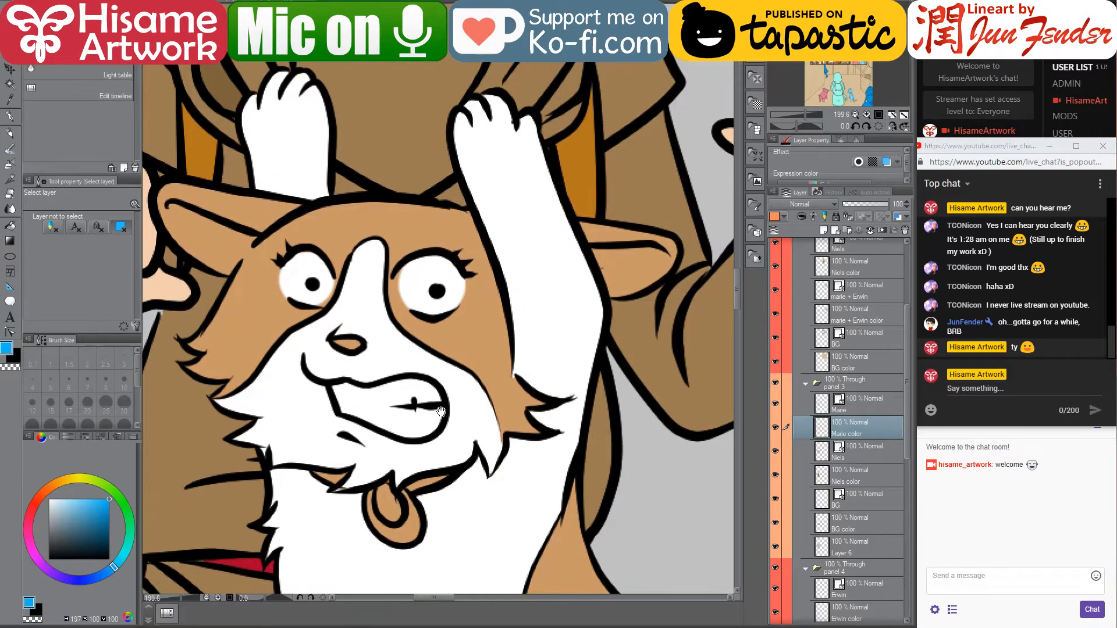
click(17, 116)
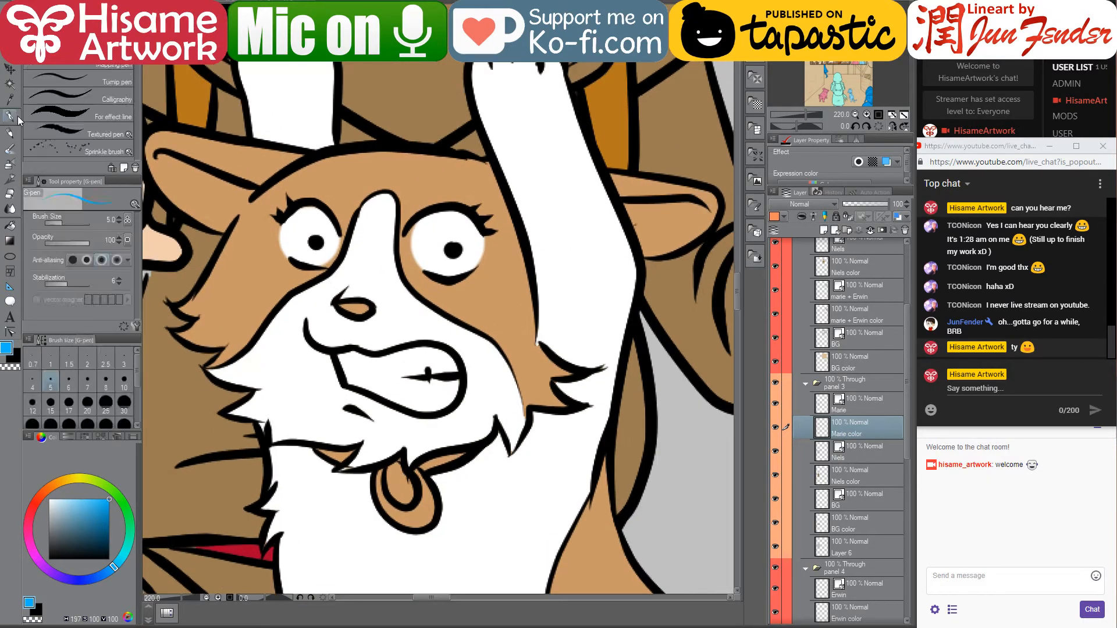
Sample the white from the dog's face and paint the insides of both its ears white with the G-pen at size 12
alt+click(535, 336)
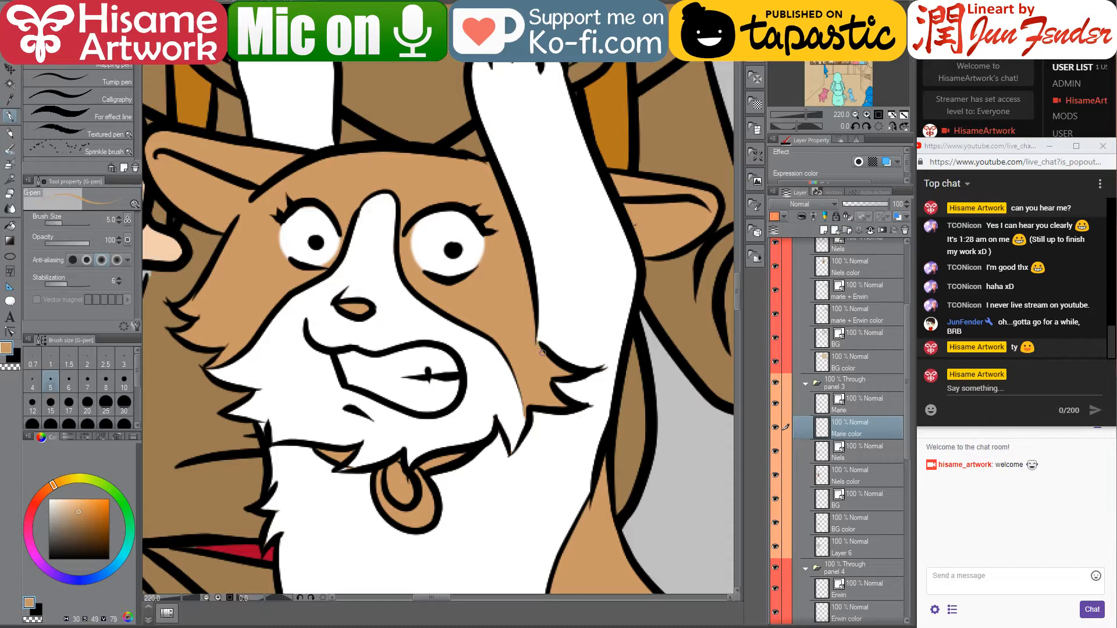
key(bracketright)
key(bracketright)
key(bracketright)
alt+click(486, 403)
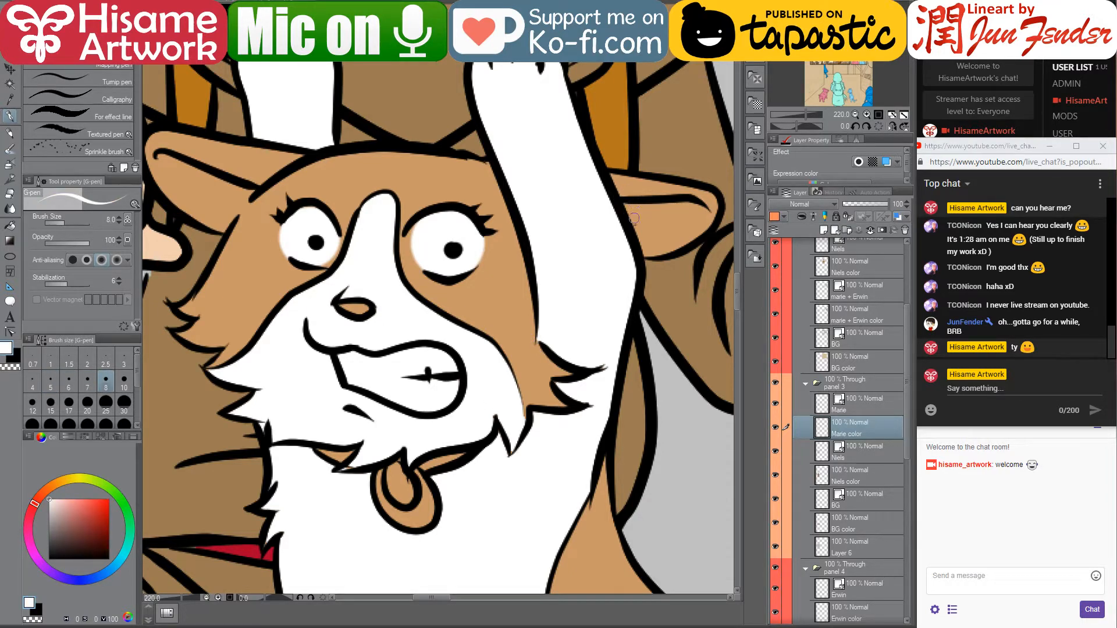
key(bracketright)
key(bracketright)
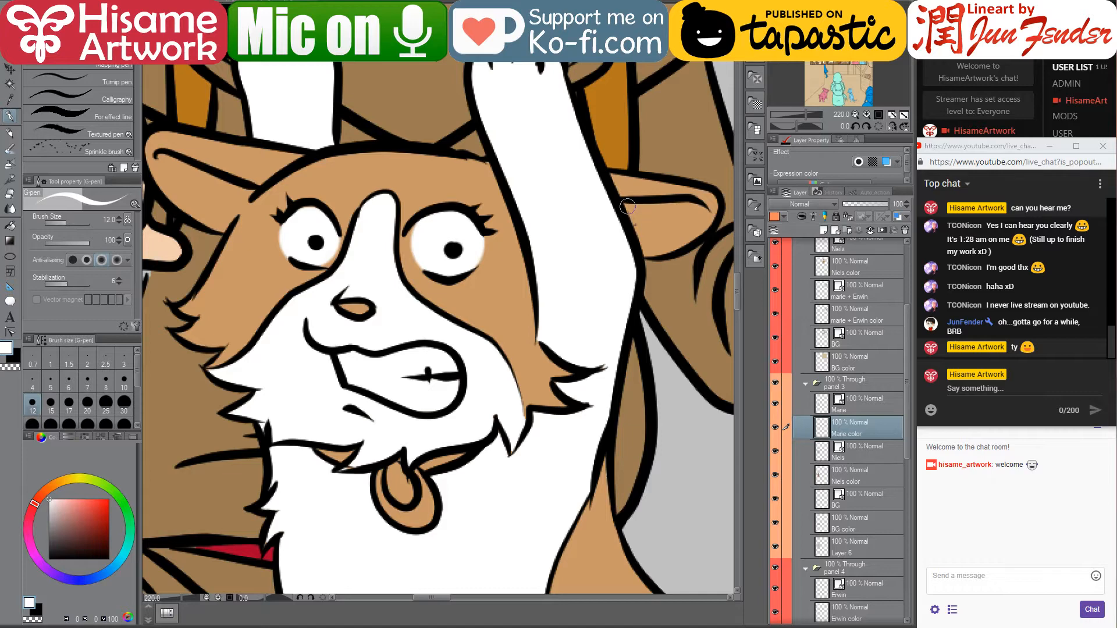
mouse_move(627, 206)
mouse_down()
mouse_move(642, 246)
mouse_move(659, 239)
mouse_up()
mouse_move(690, 223)
mouse_down()
mouse_move(701, 211)
mouse_move(629, 211)
mouse_move(690, 213)
mouse_move(640, 228)
mouse_move(674, 219)
mouse_up()
drag(290, 291, 450, 313)
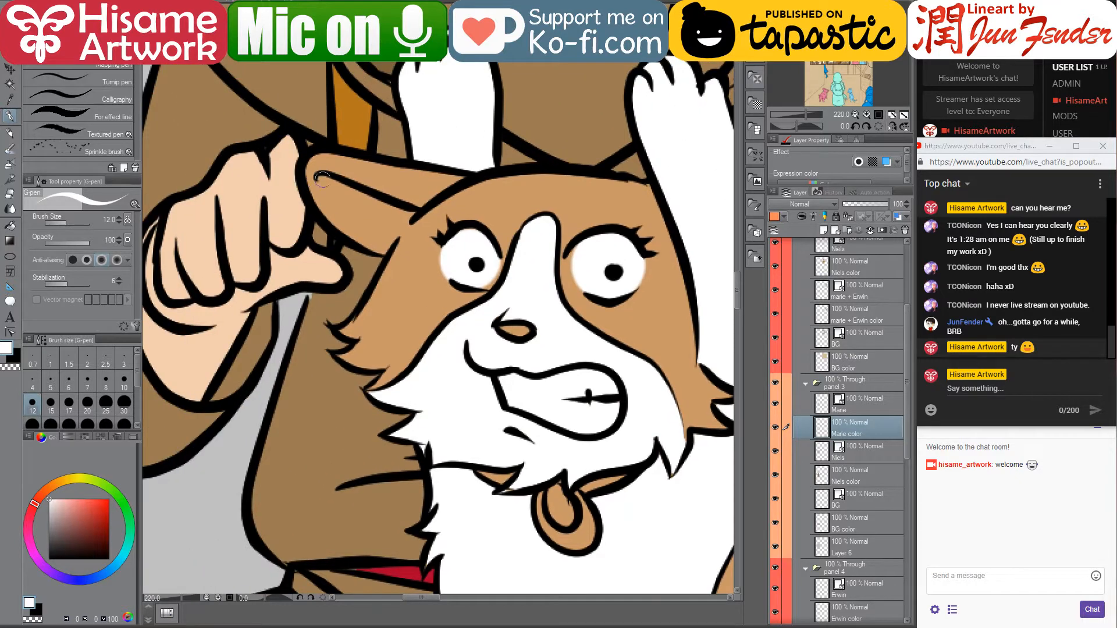
mouse_move(322, 180)
mouse_down()
mouse_move(393, 236)
mouse_move(413, 213)
mouse_move(387, 239)
mouse_move(408, 216)
mouse_move(332, 180)
mouse_move(386, 225)
mouse_move(379, 214)
mouse_up()
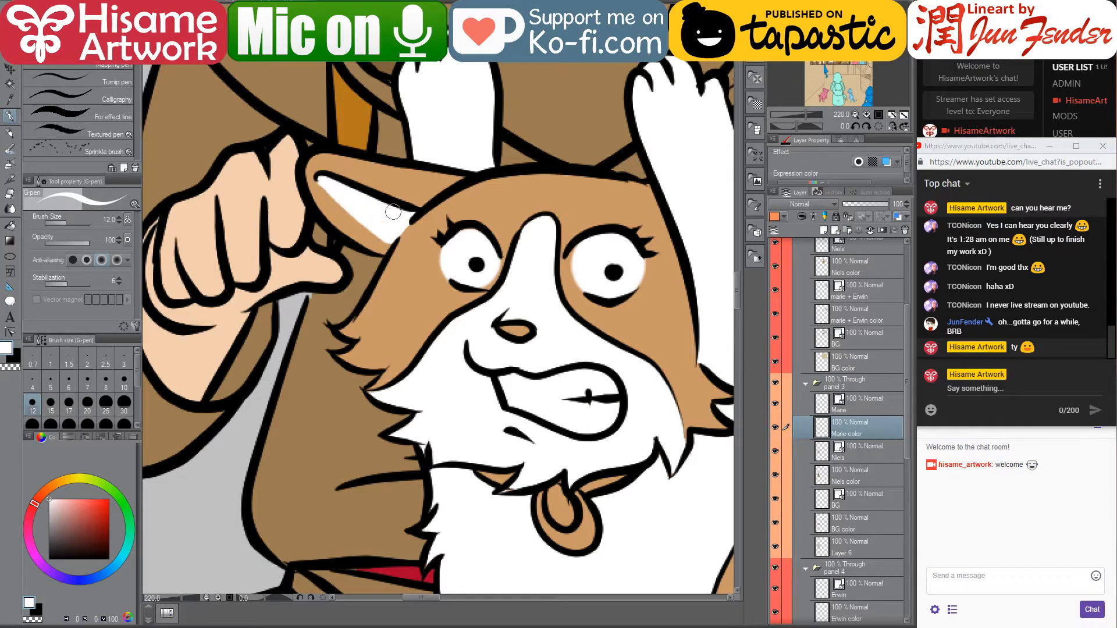
Sample the purple collar colour from the dog in the upper panel and paint both visible parts of the startled dog's collar
drag(420, 297, 299, 239)
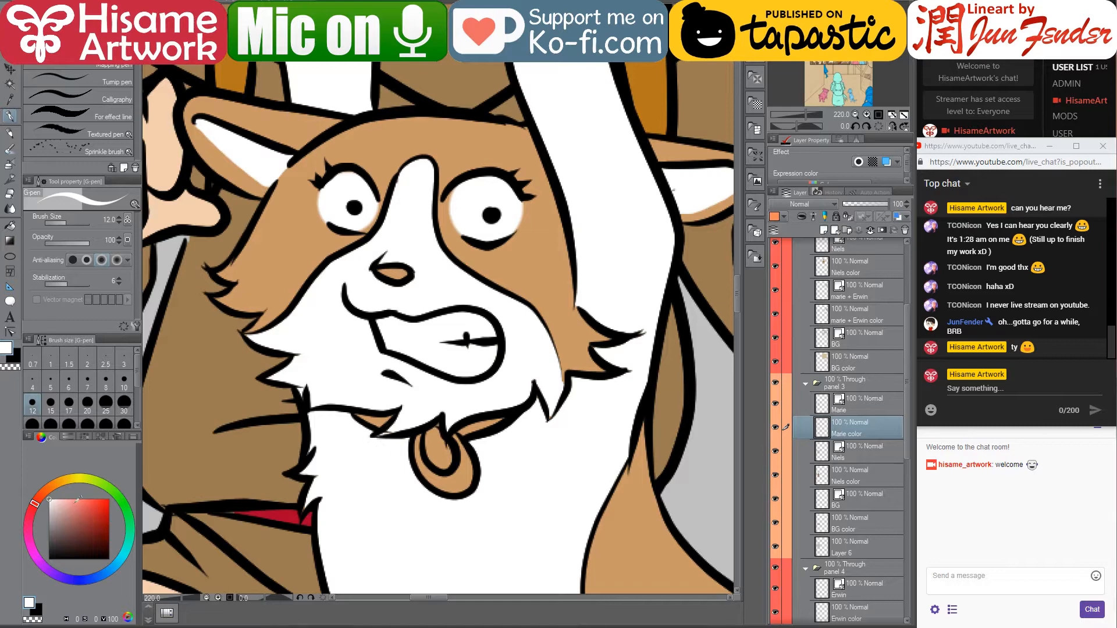
scroll(330, 485, down, 8)
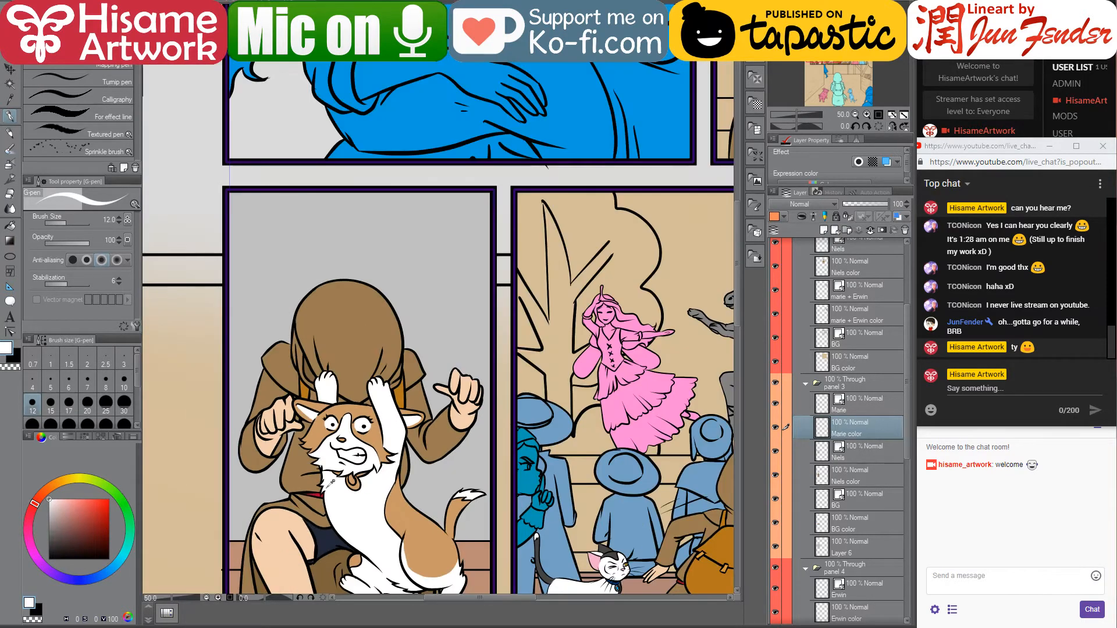
scroll(473, 274, down, 1)
scroll(544, 409, up, 2)
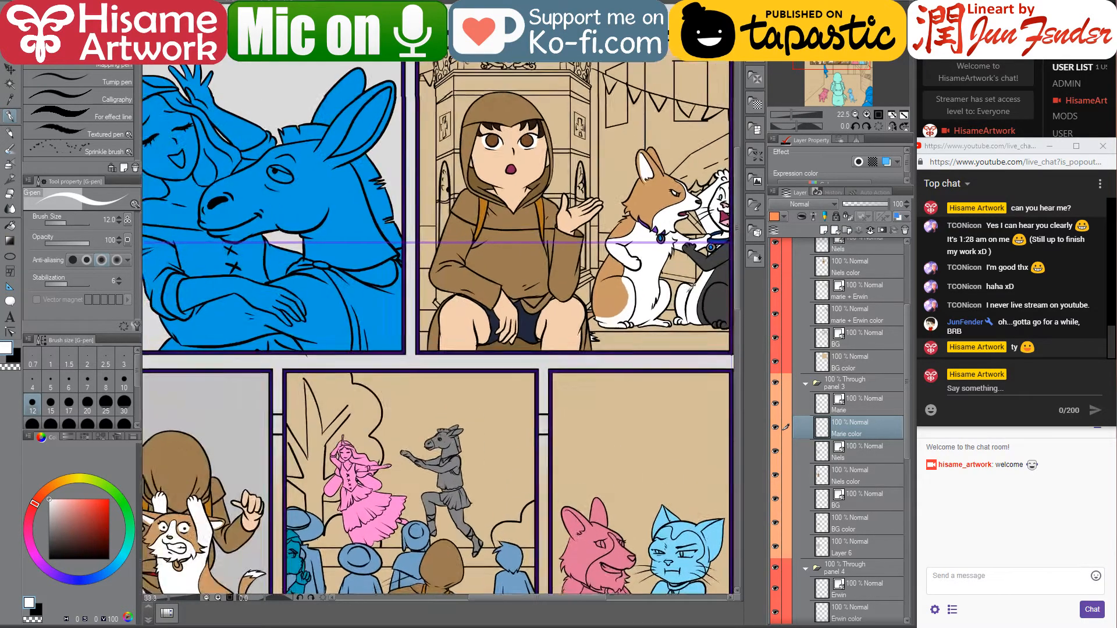
scroll(662, 235, up, 2)
alt+click(662, 229)
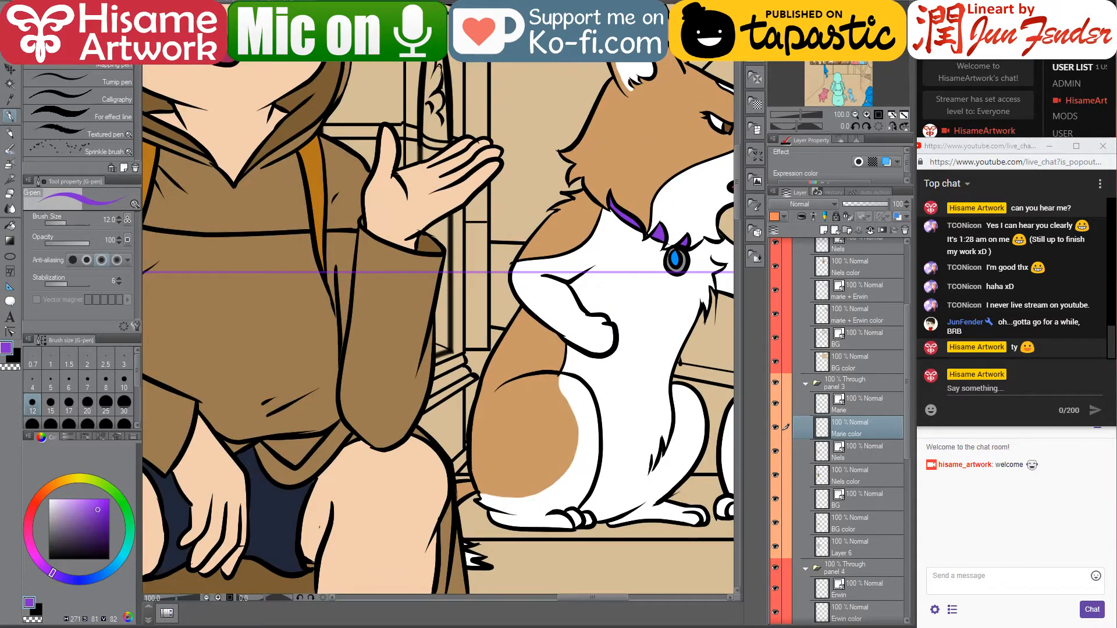
drag(334, 511, 676, 239)
drag(306, 522, 671, 150)
drag(272, 266, 696, 268)
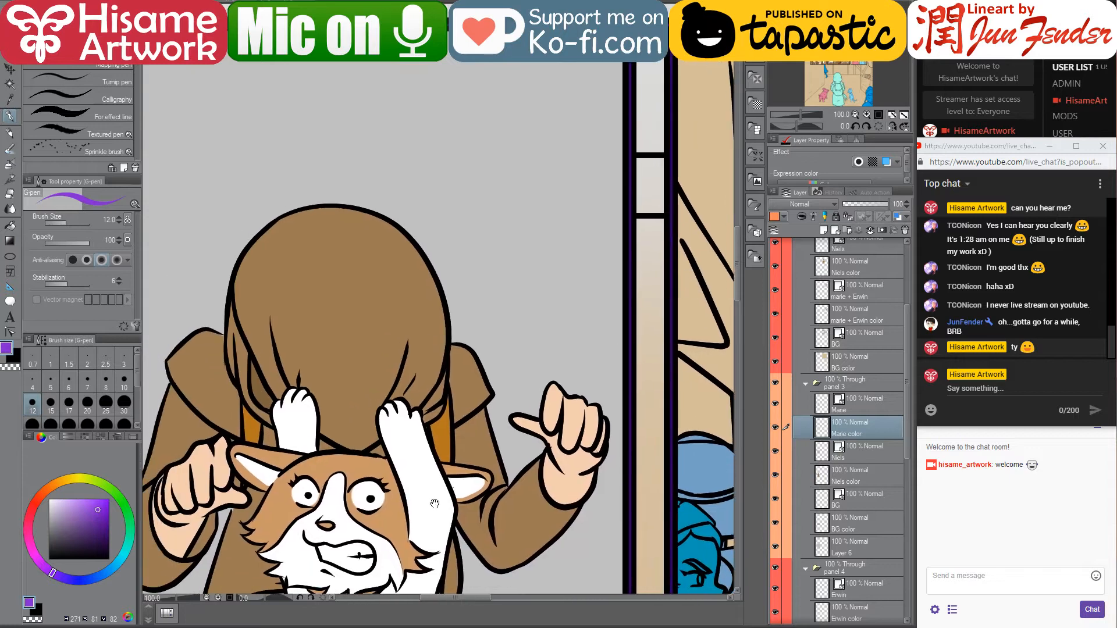
drag(433, 505, 554, 345)
scroll(478, 426, up, 5)
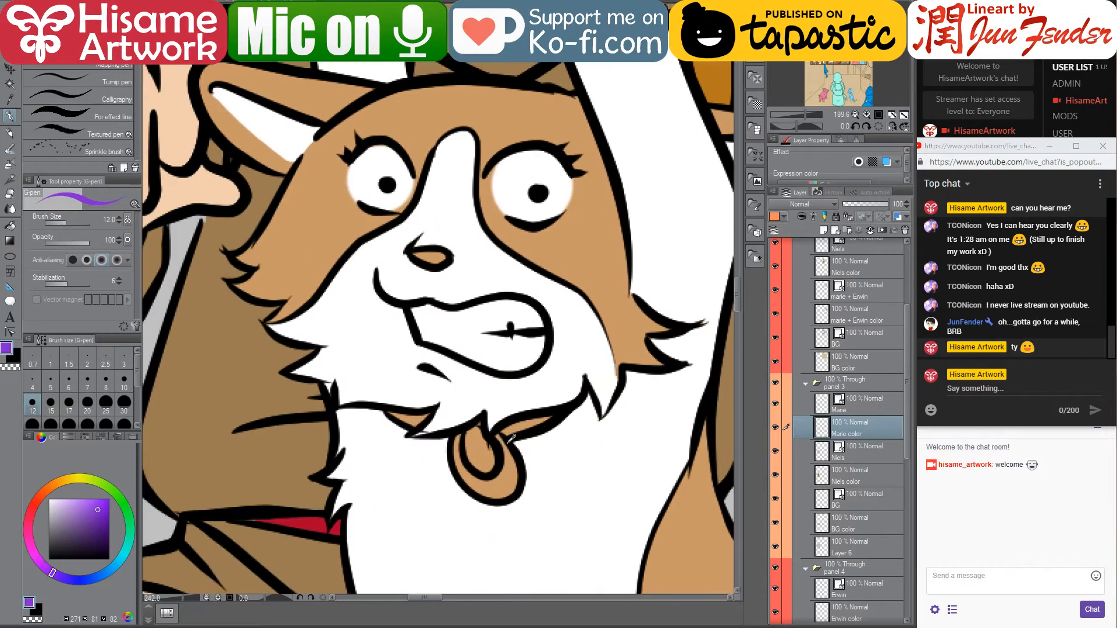
drag(502, 434, 551, 415)
mouse_move(415, 421)
mouse_down()
mouse_move(428, 415)
mouse_move(391, 412)
mouse_up()
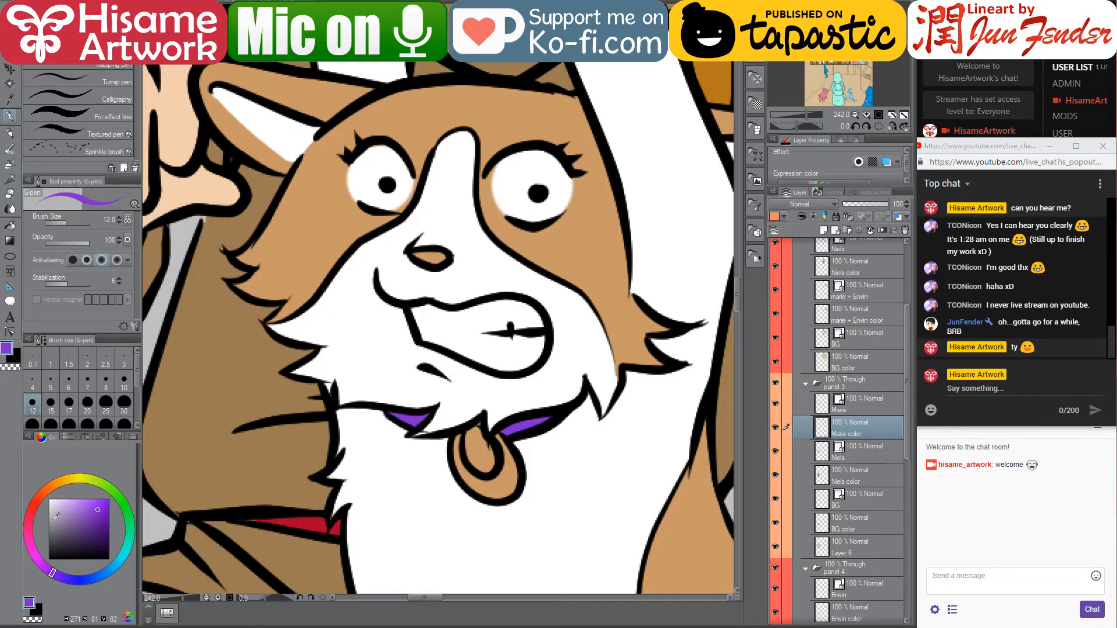
Paint the outer ring of the dog's collar pendant grey and its centre bright blue
click(49, 519)
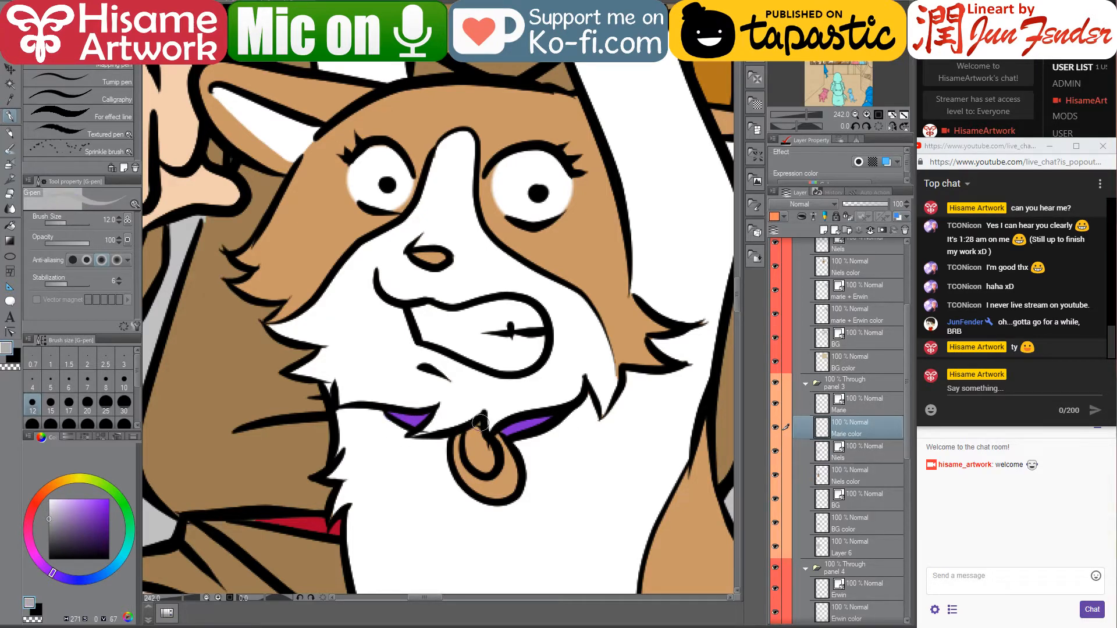
mouse_move(480, 423)
mouse_down()
mouse_move(456, 442)
mouse_move(474, 477)
mouse_move(505, 492)
mouse_move(499, 441)
mouse_move(510, 467)
mouse_move(478, 483)
mouse_move(494, 492)
mouse_move(483, 488)
mouse_up()
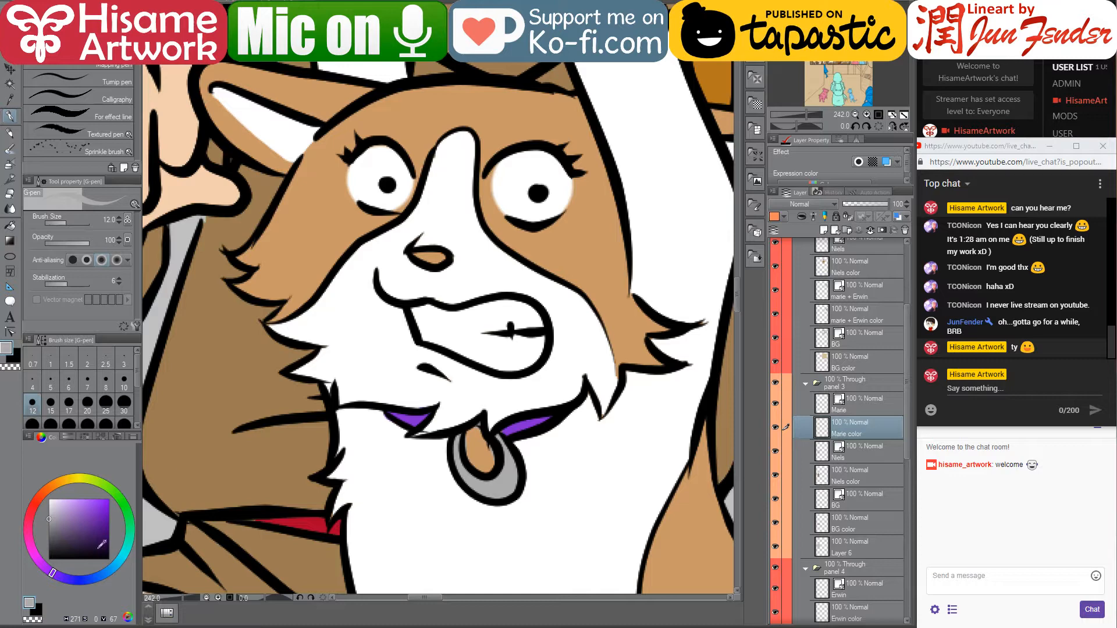
click(102, 577)
drag(104, 510, 125, 494)
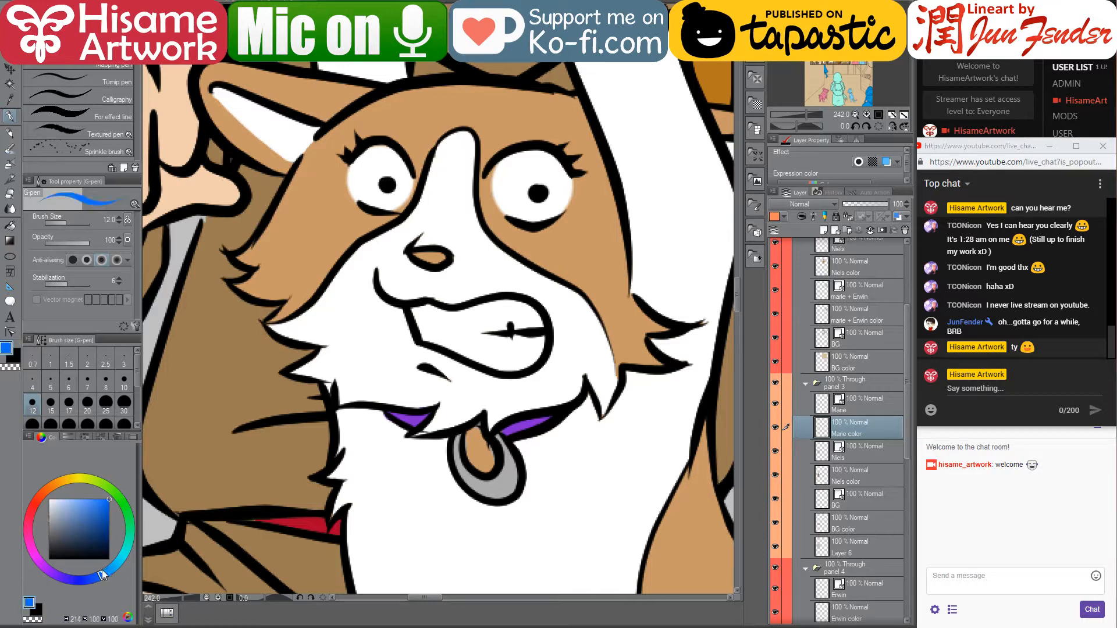
drag(109, 575, 120, 568)
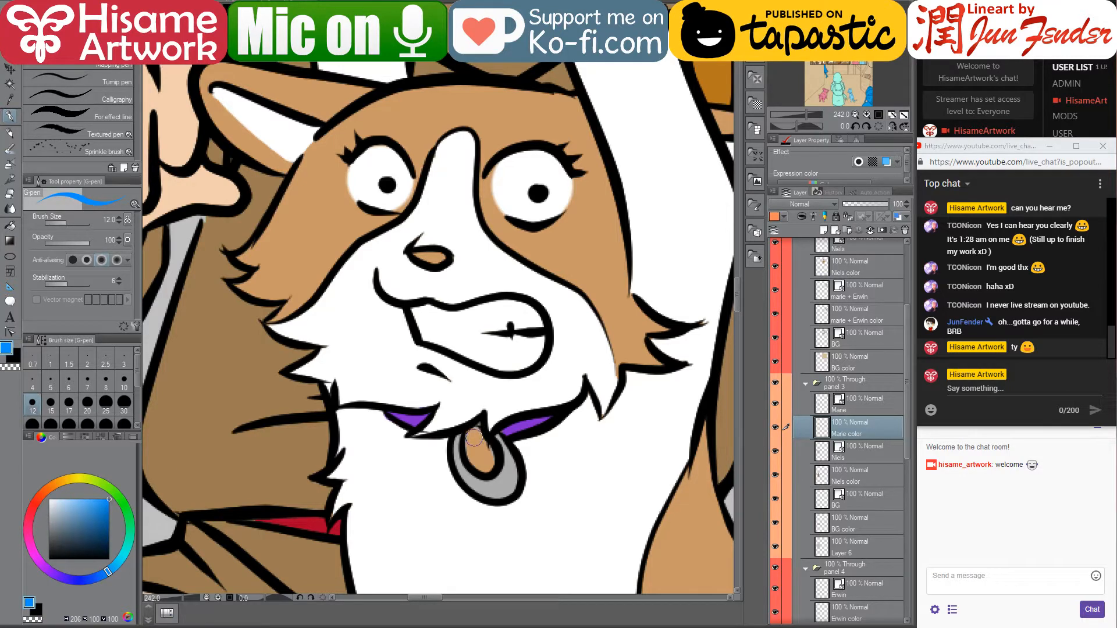
drag(476, 433, 484, 464)
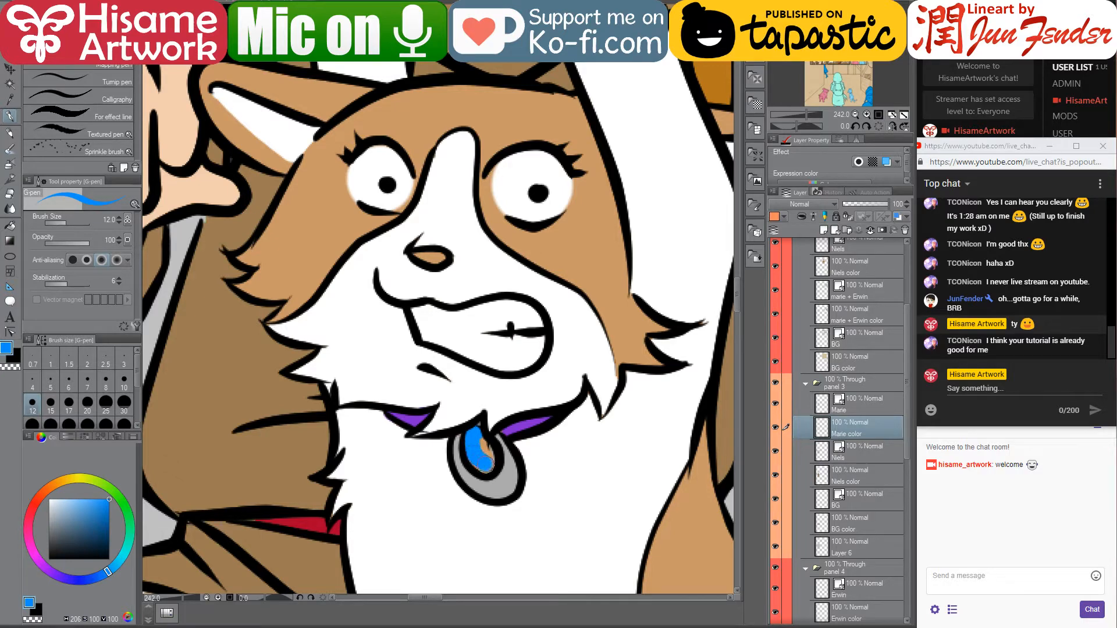
drag(112, 571, 113, 564)
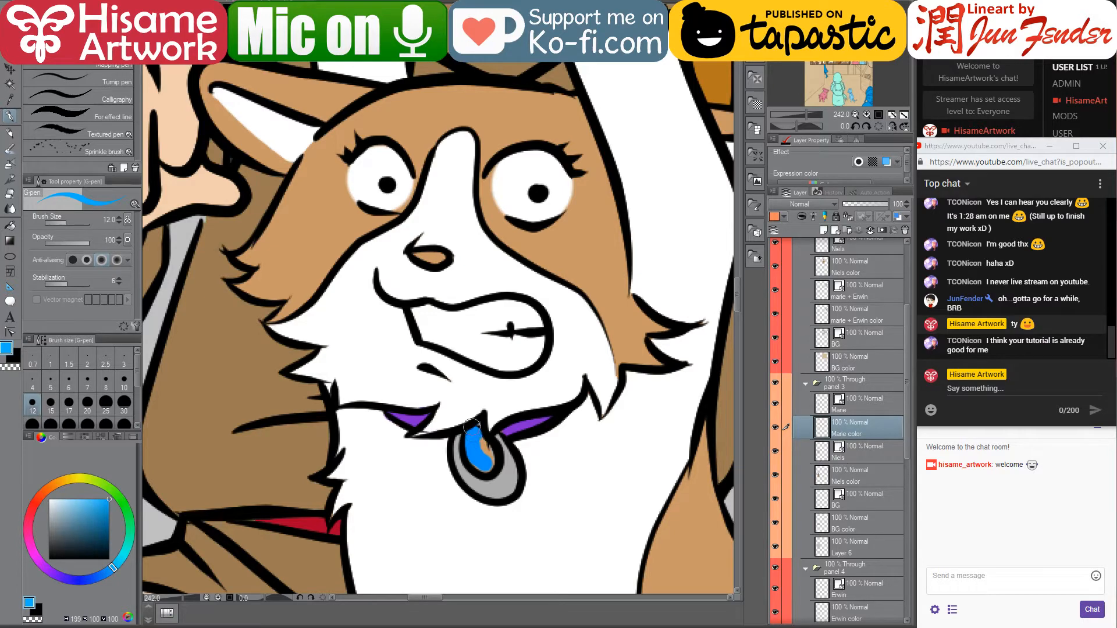
mouse_move(475, 429)
mouse_down()
mouse_move(470, 451)
mouse_move(483, 465)
mouse_move(477, 440)
mouse_up()
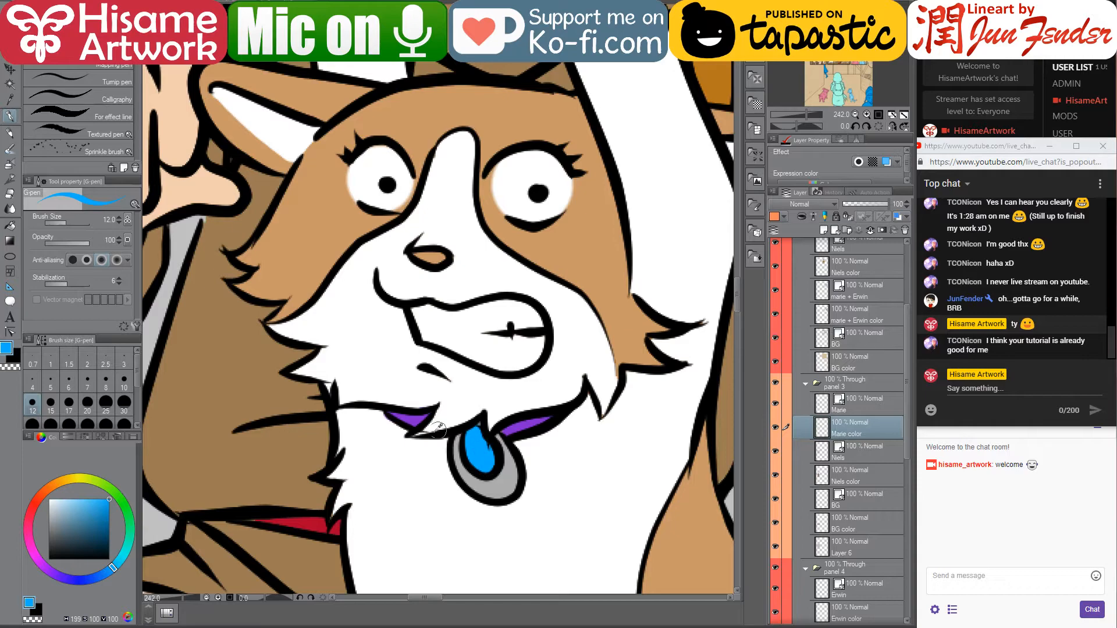
Sample the dark brown from the hooded boy's eye in the upper panel and paint the dog's nose with it
scroll(386, 479, down, 2)
scroll(390, 462, down, 5)
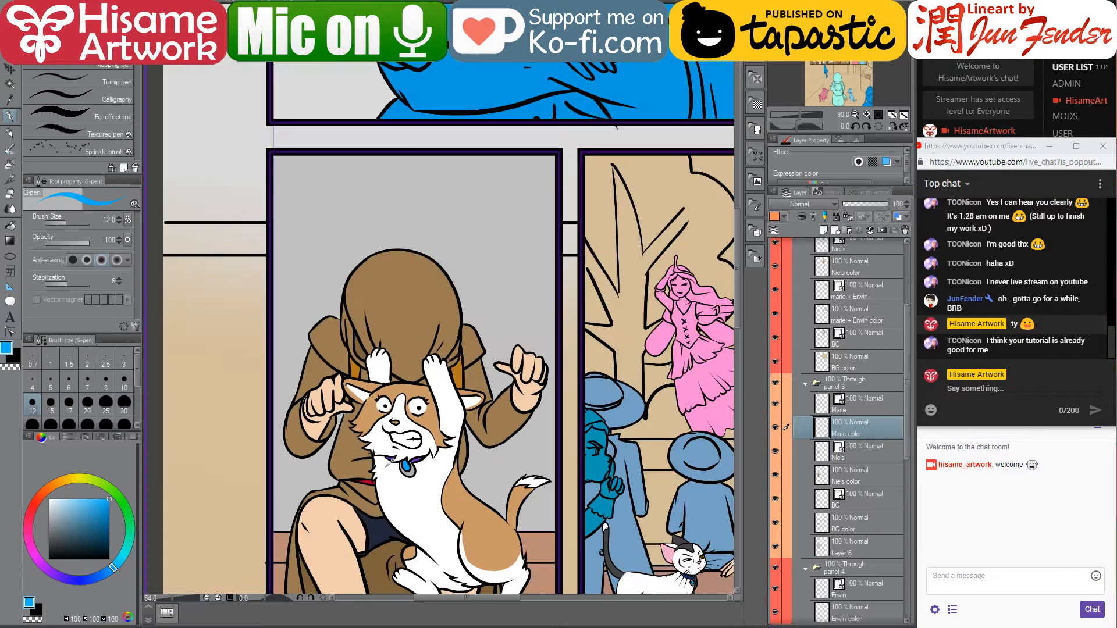
drag(665, 229, 462, 246)
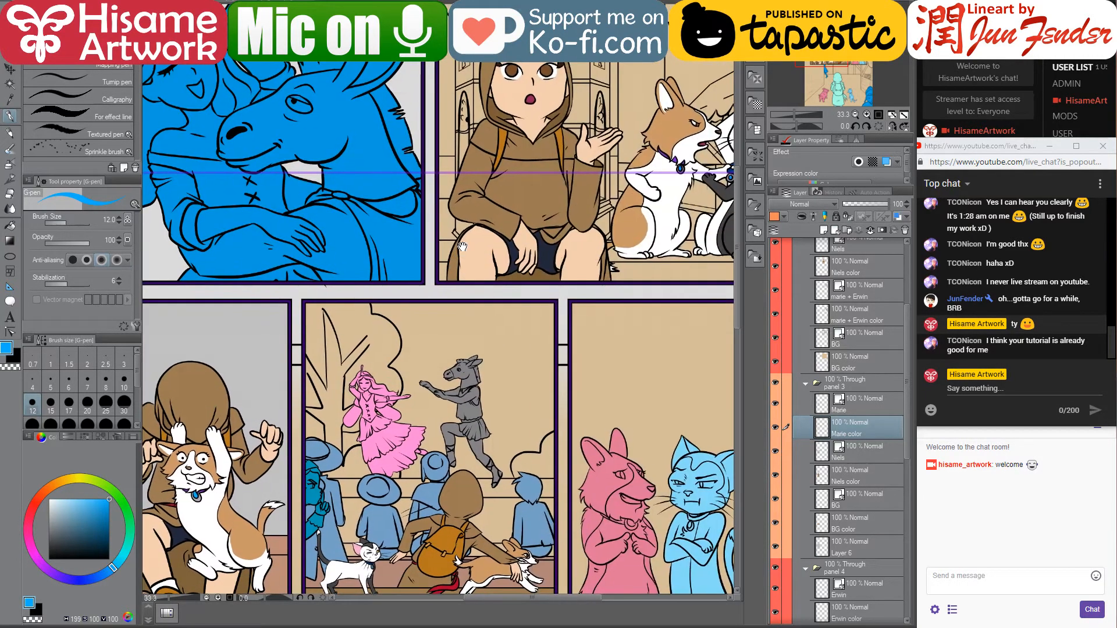
alt+click(512, 71)
drag(193, 474, 433, 356)
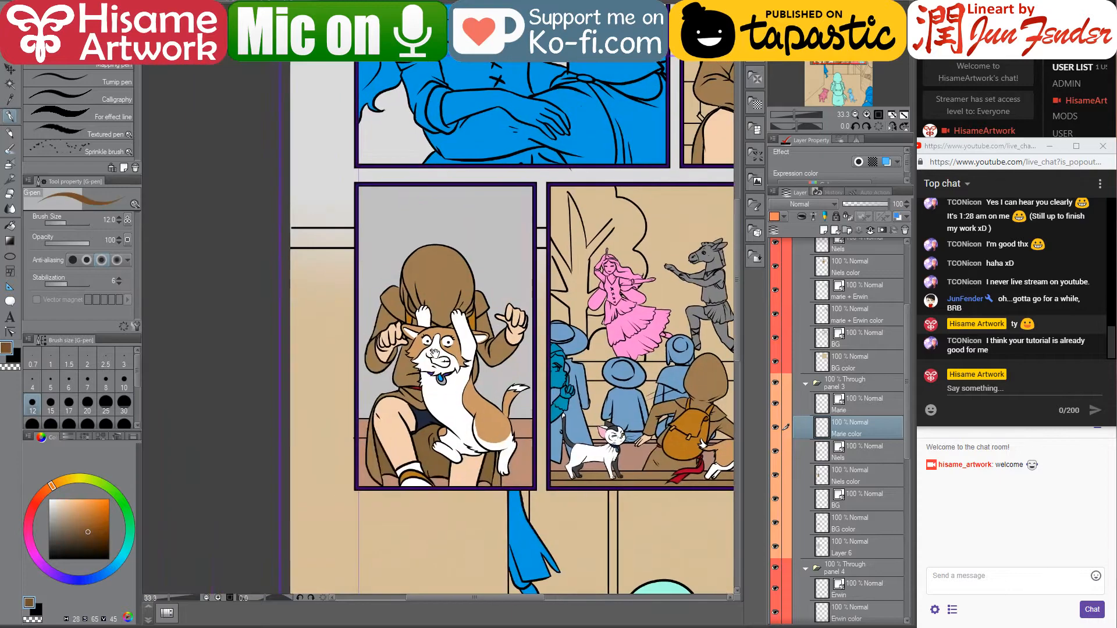
scroll(421, 359, up, 3)
scroll(431, 344, up, 5)
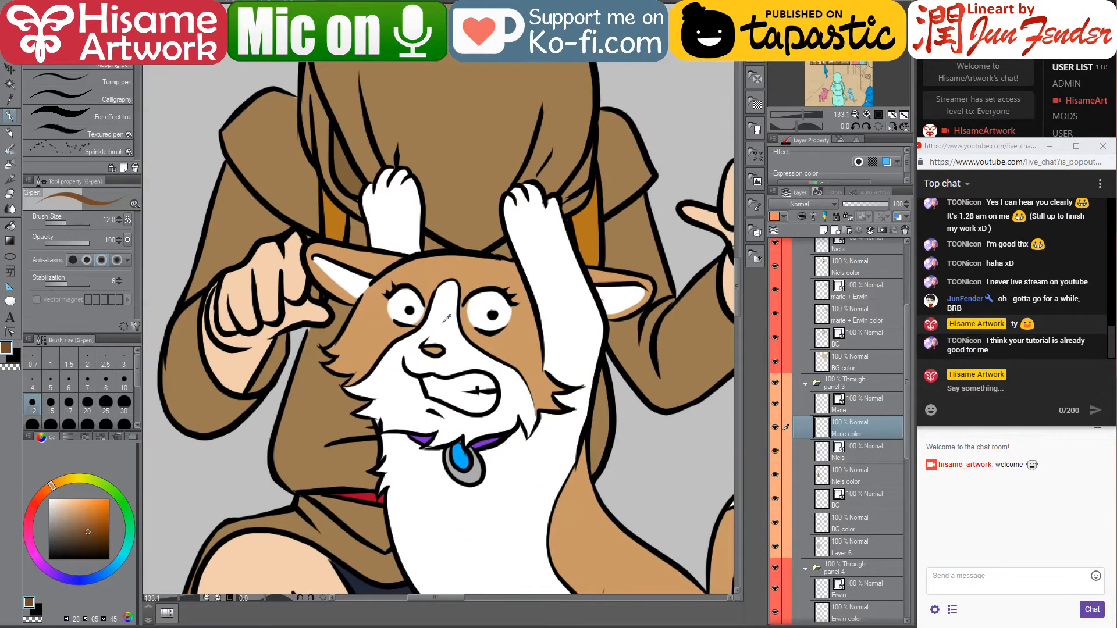
drag(420, 358, 435, 361)
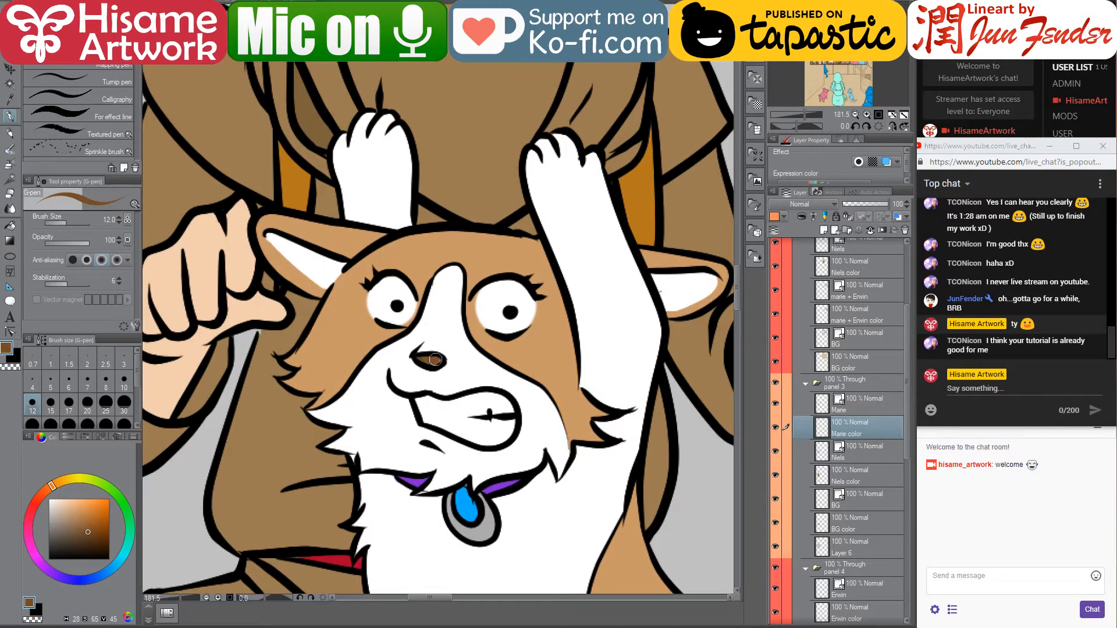
Select the woman color layer of panel 4 by picking the teal woman at the edge of the crowd
scroll(328, 452, down, 6)
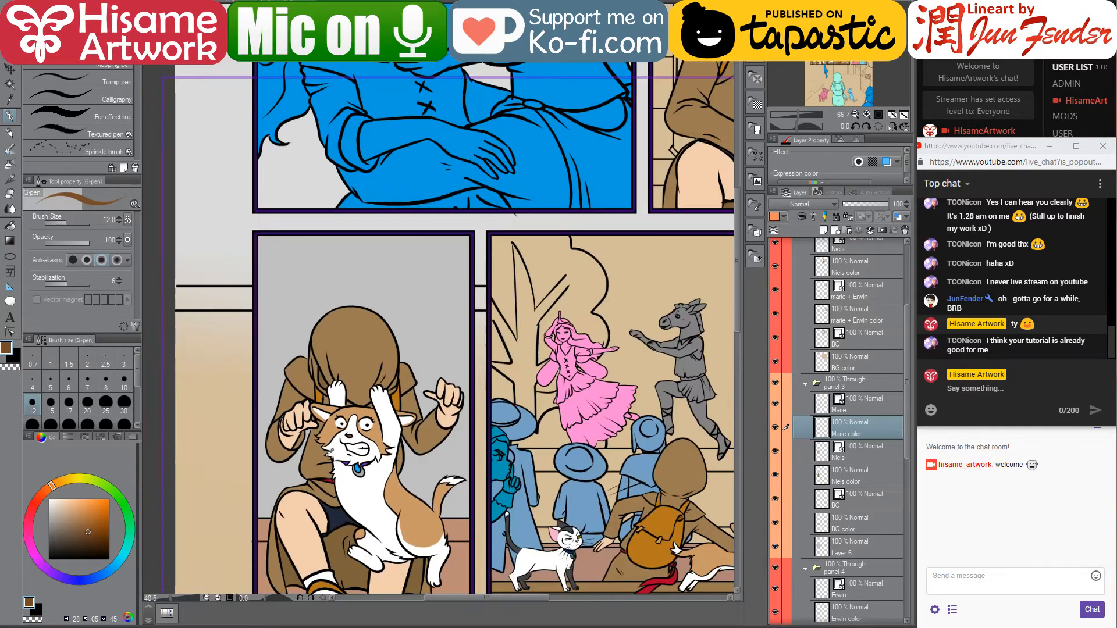
drag(514, 454, 404, 375)
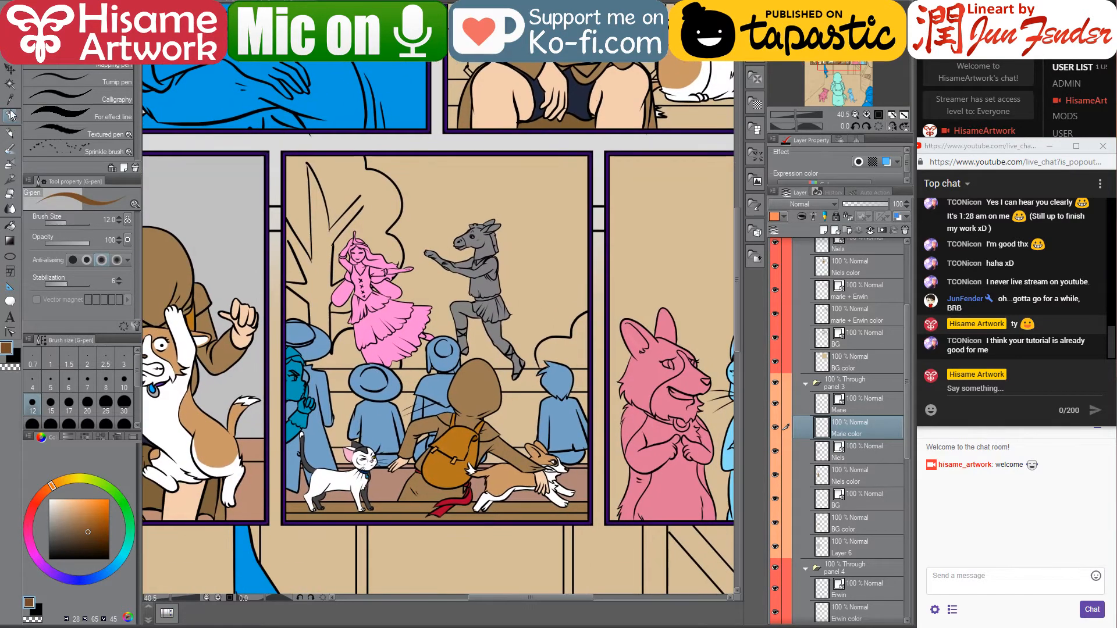
click(9, 70)
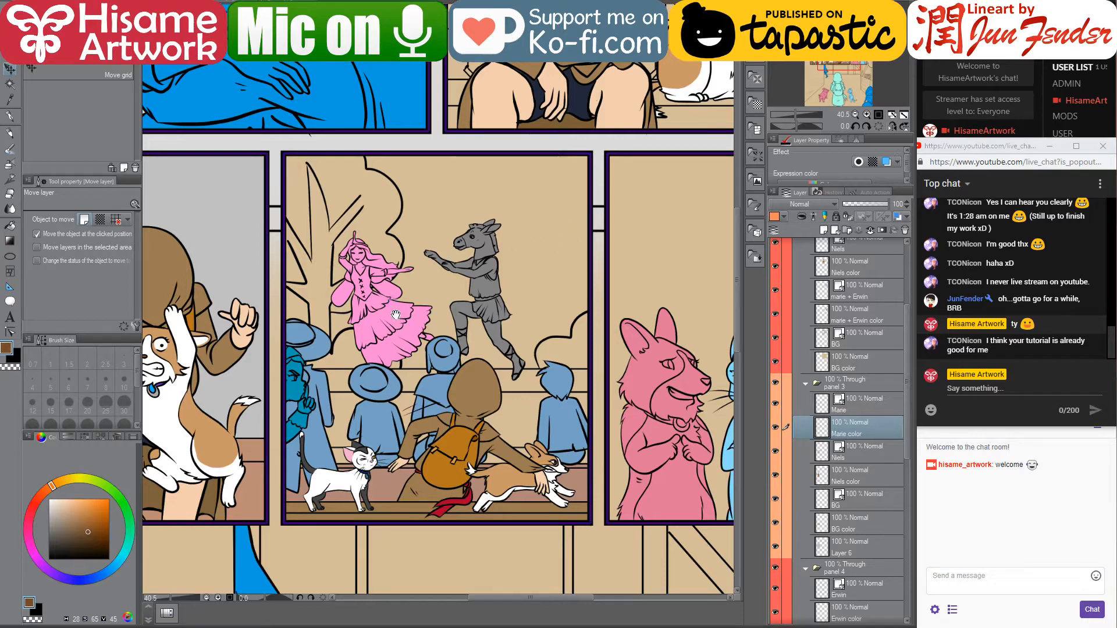
drag(396, 315, 470, 321)
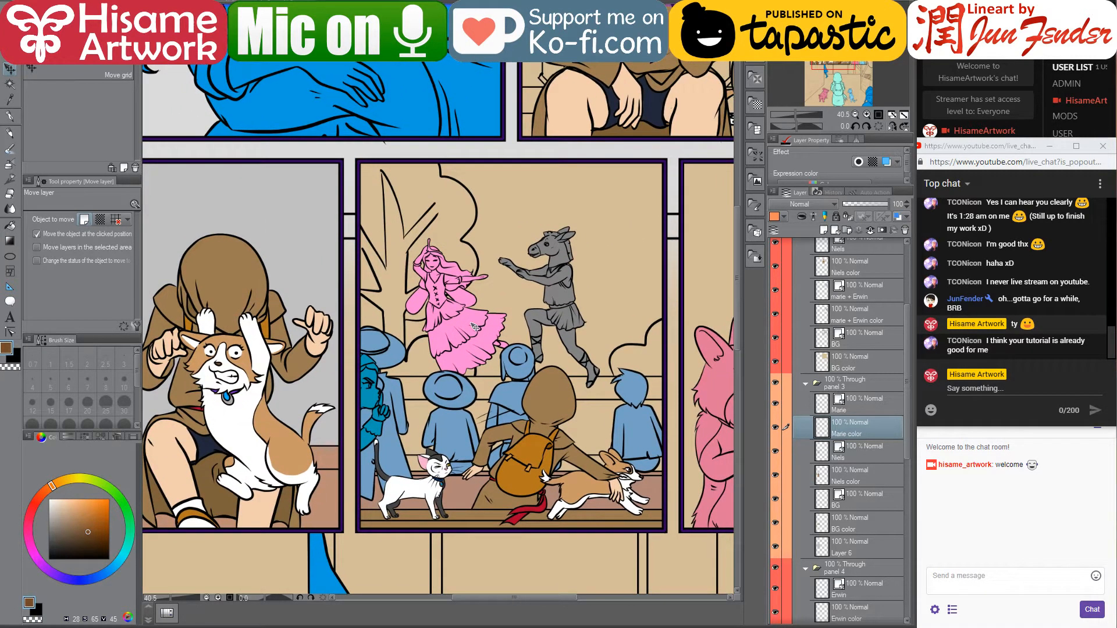
drag(523, 474, 486, 452)
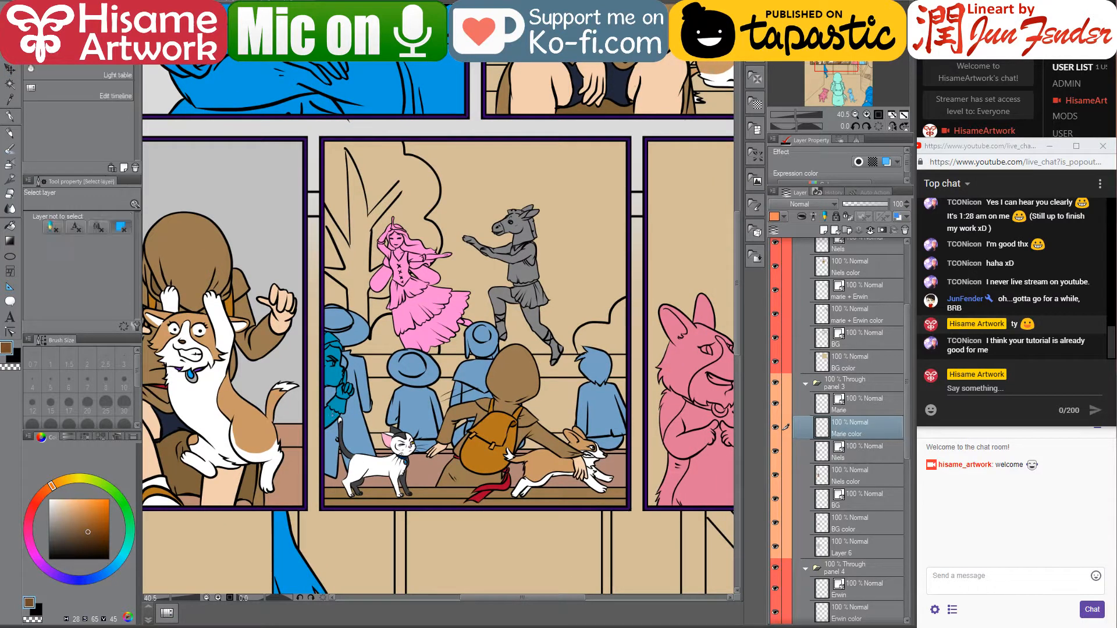
ctrl+click(332, 414)
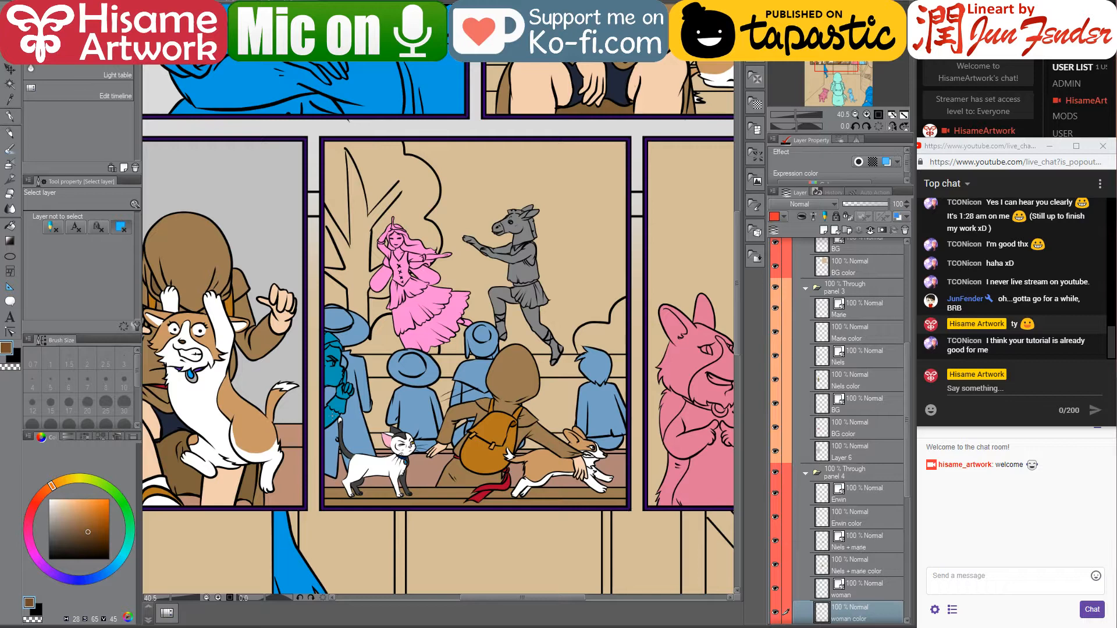
Load the painted area of the woman color layer as a selection and return to the G-pen
scroll(324, 425, up, 5)
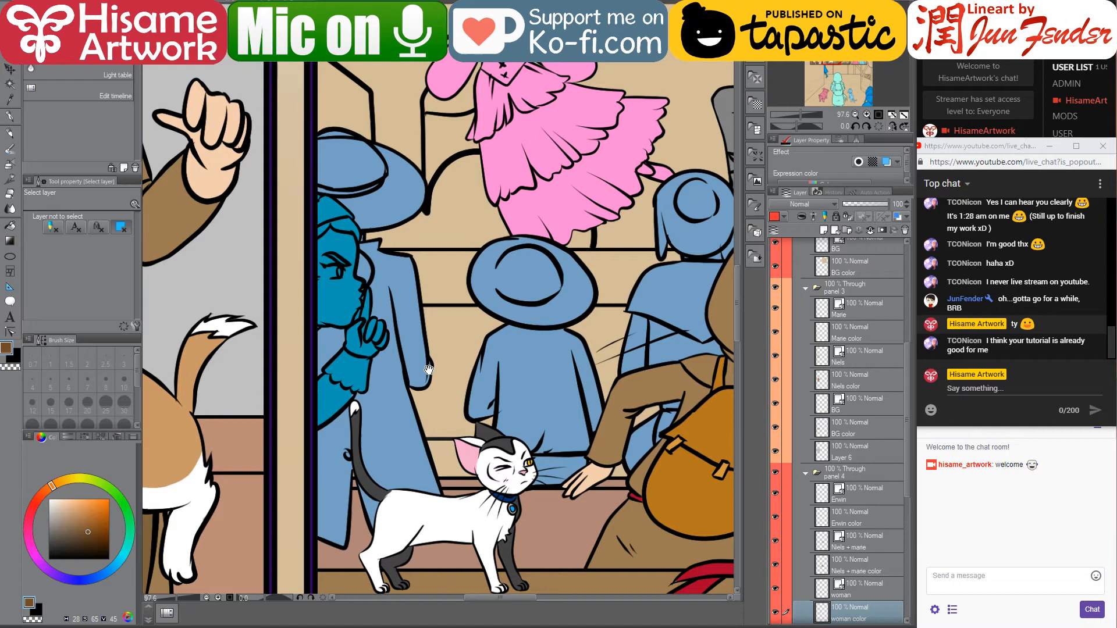
drag(429, 369, 432, 371)
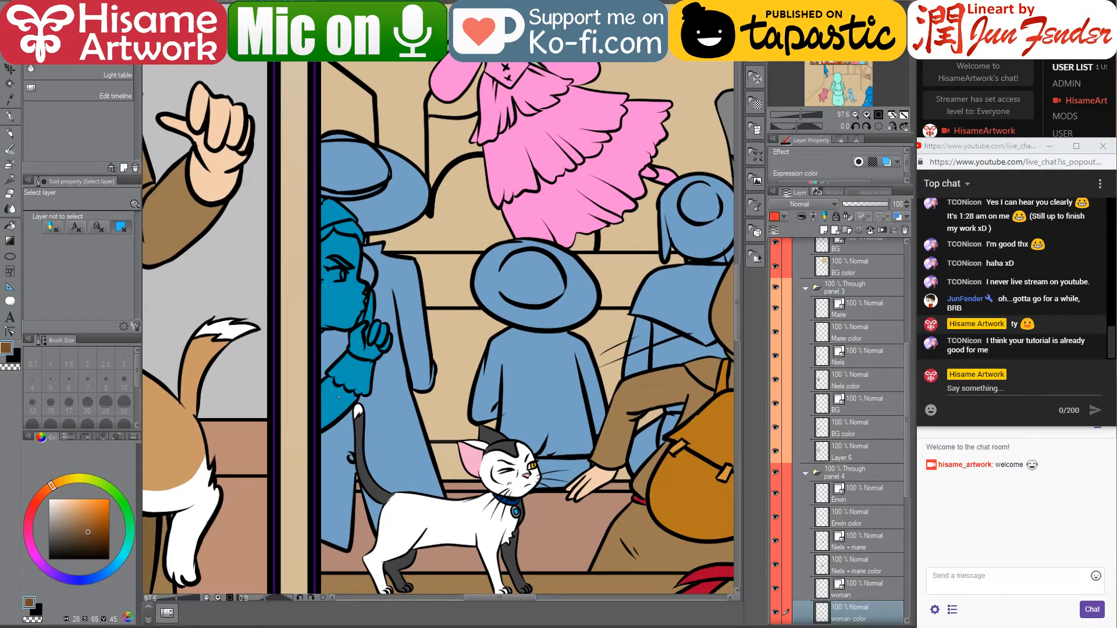
ctrl+click(821, 613)
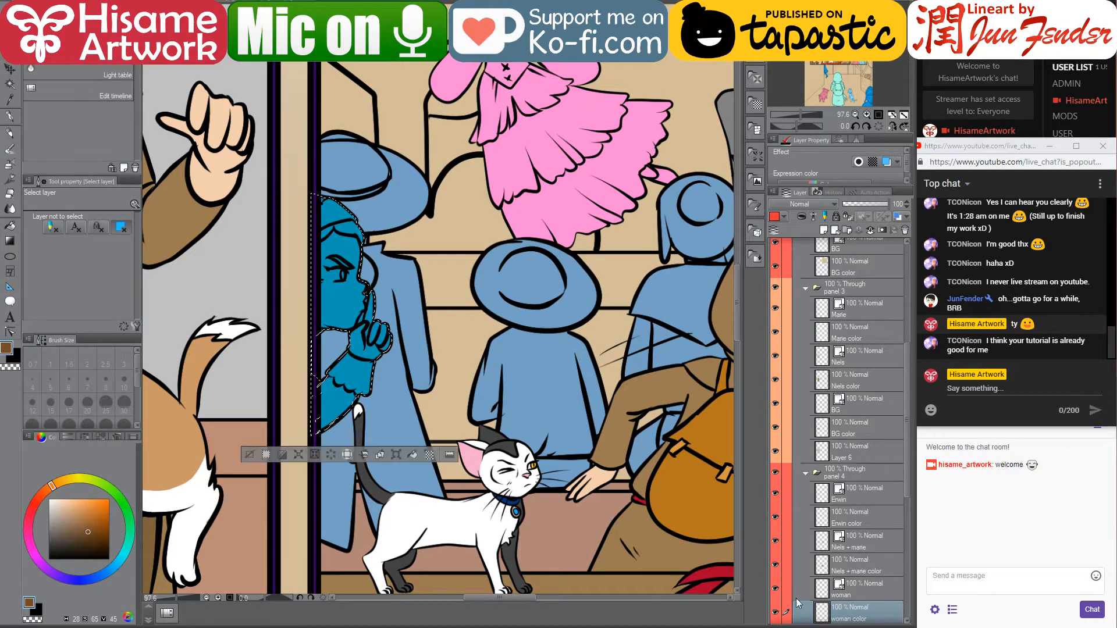
scroll(619, 486, down, 2)
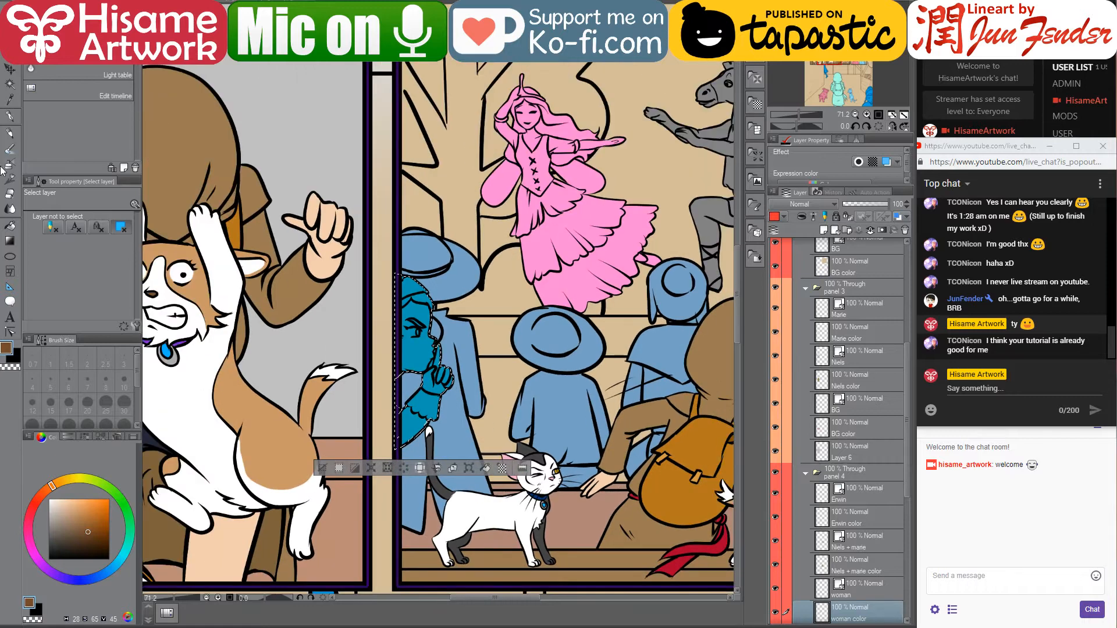
click(10, 116)
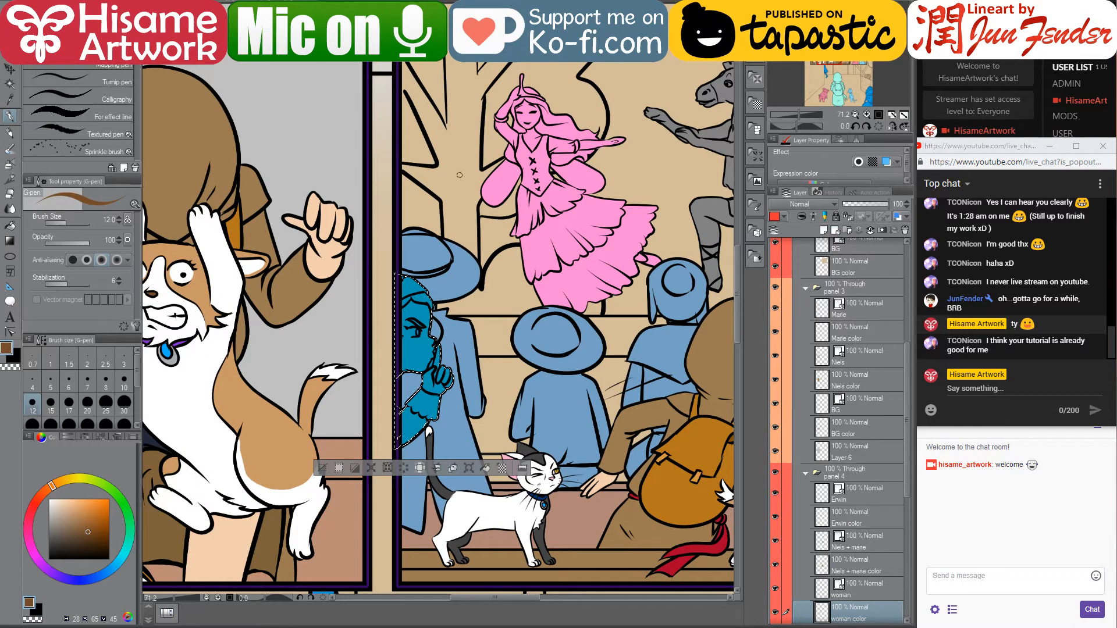
Find the shushing woman on the finished page_94 and sample the navy of her dress as the drawing colour
key(bracketright)
key(bracketright)
key(bracketright)
key(bracketright)
key(bracketright)
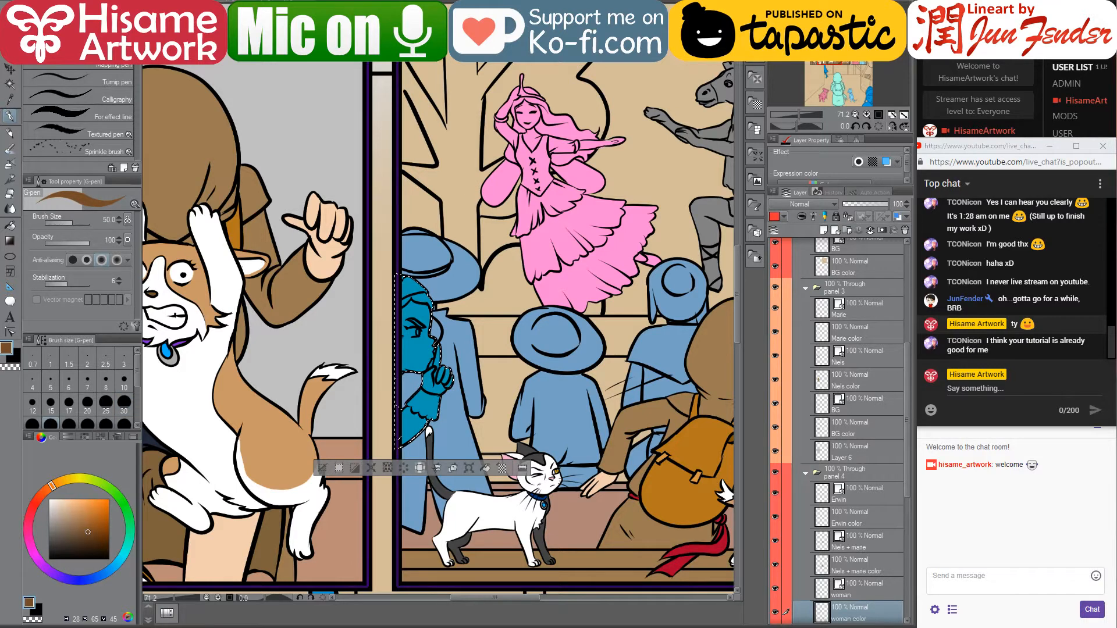
click(227, 3)
scroll(509, 384, down, 4)
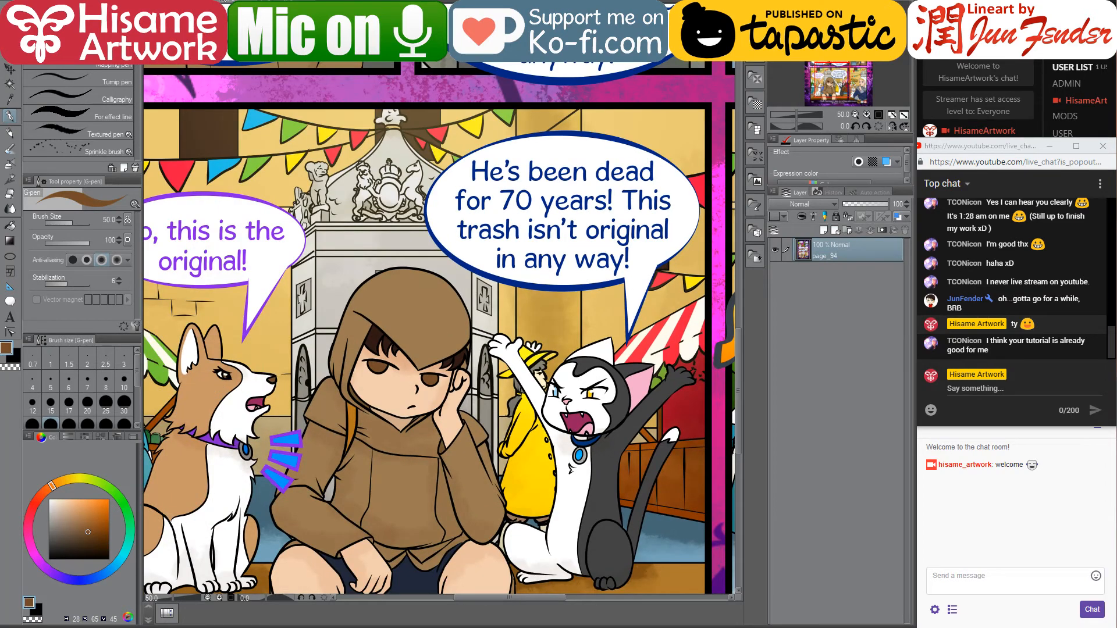
drag(652, 370, 242, 310)
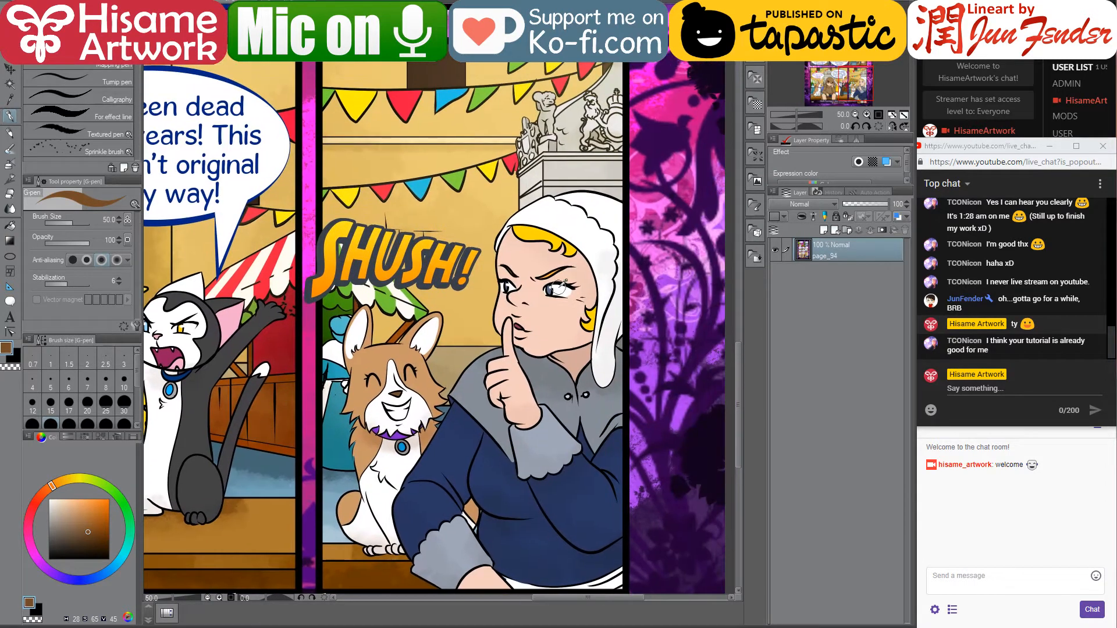
scroll(553, 332, up, 1)
alt+click(542, 330)
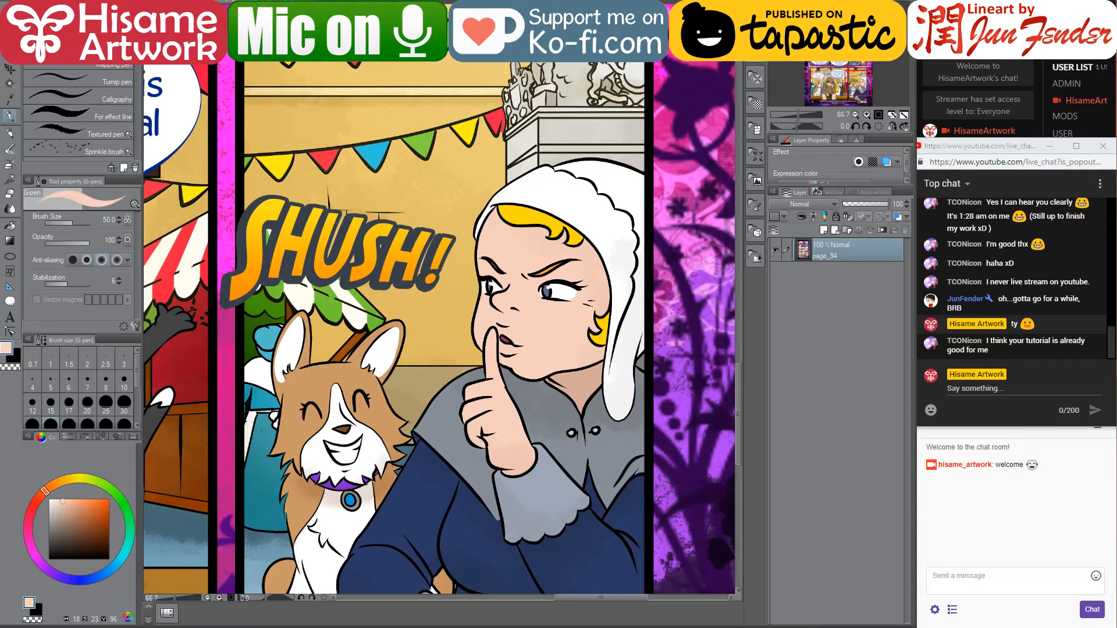
alt+click(394, 508)
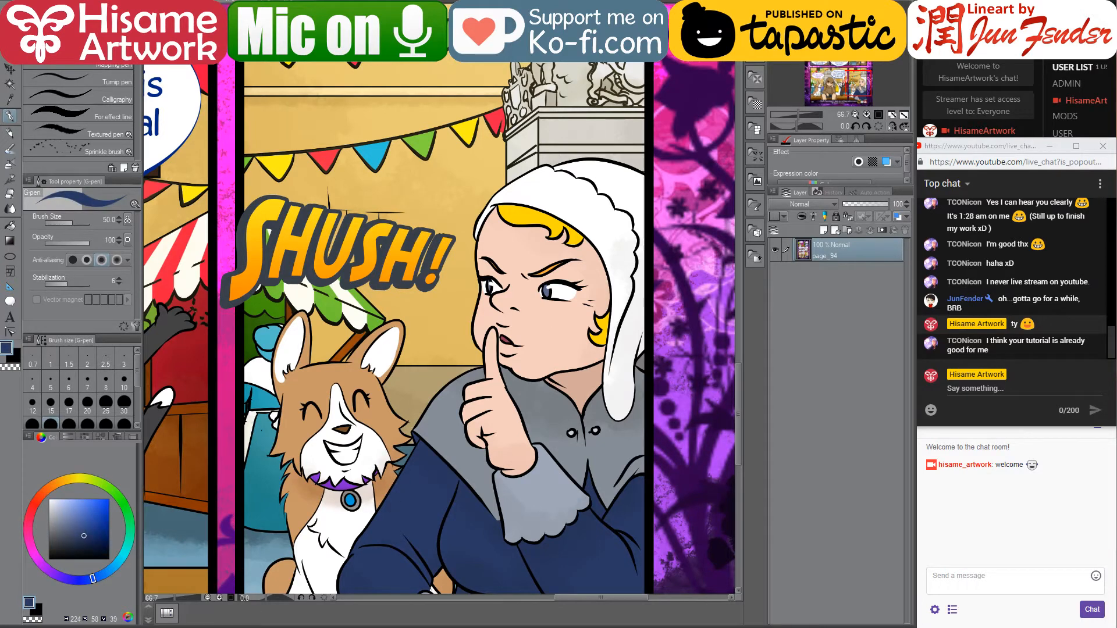
Paint the whole selected woman in panel 4 navy with the G-pen enlarged to size 120
key(ctrl+Tab)
key(bracketright)
key(bracketright)
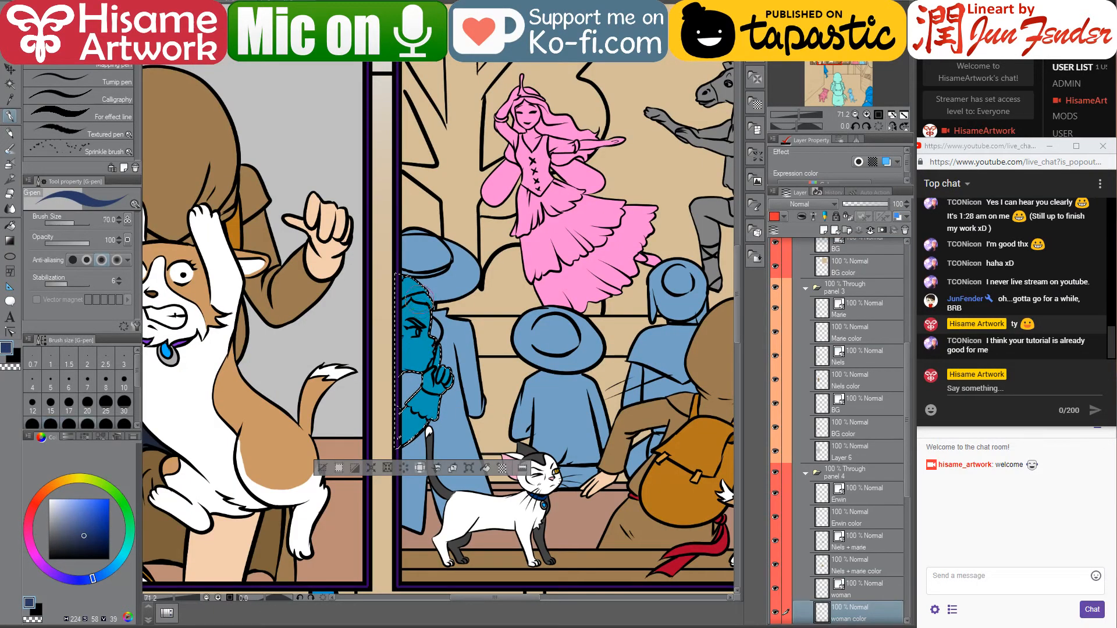
key(bracketright)
key(bracketright)
key(bracketright)
drag(409, 286, 411, 425)
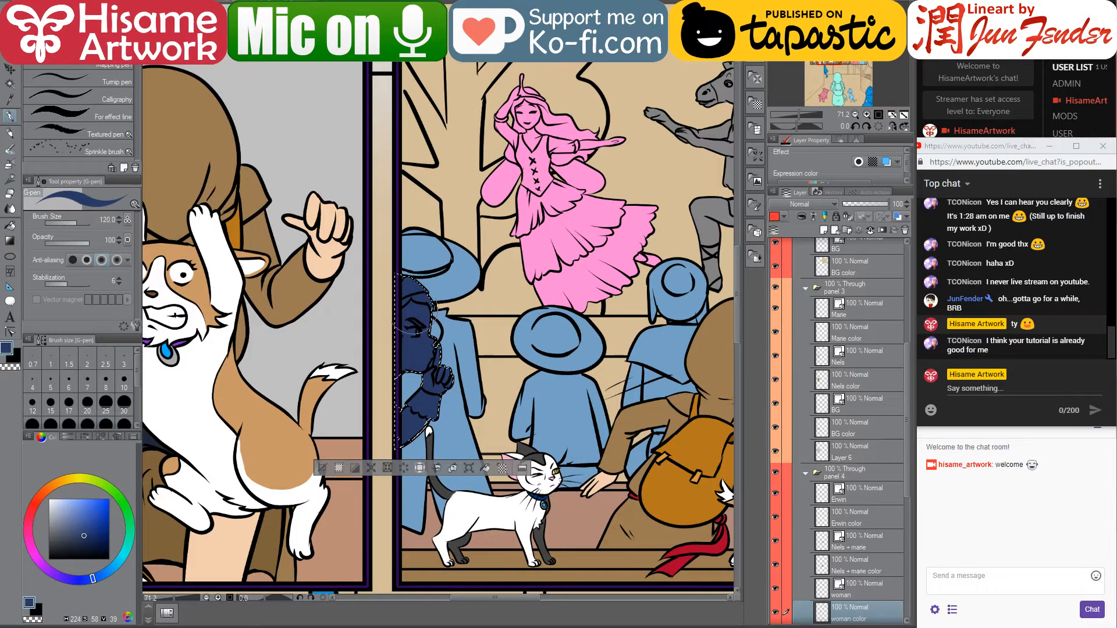
Sample the grey-blue of the woman's cuff on page_94 and fill the panel 4 woman's sleeve cuff with it
mouse_move(473, 358)
mouse_down()
mouse_move(413, 415)
mouse_move(398, 395)
mouse_up()
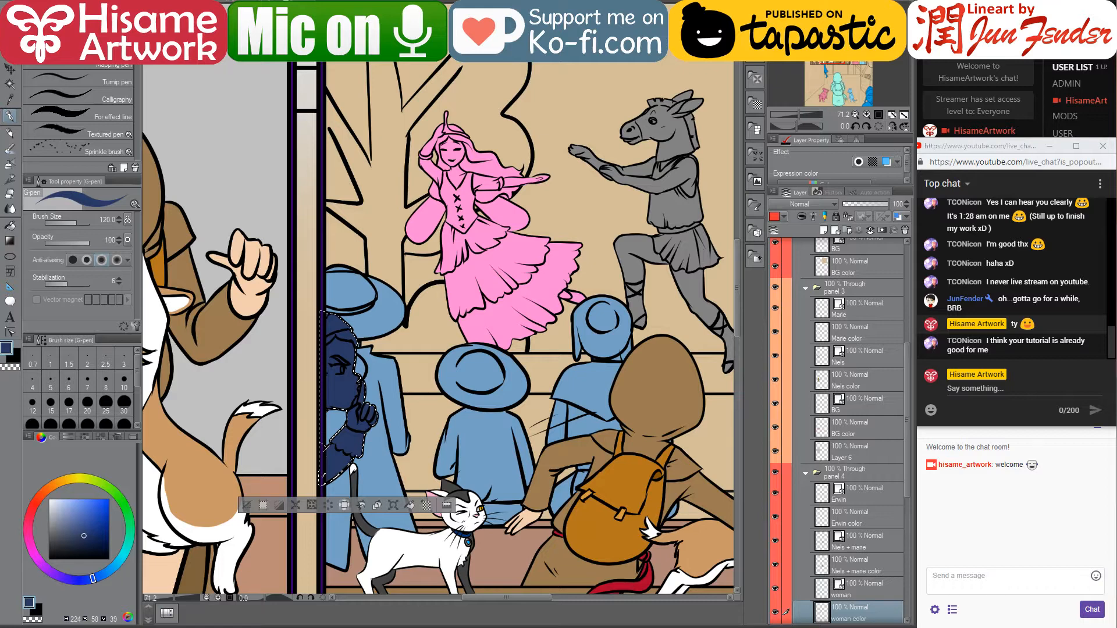
click(365, 5)
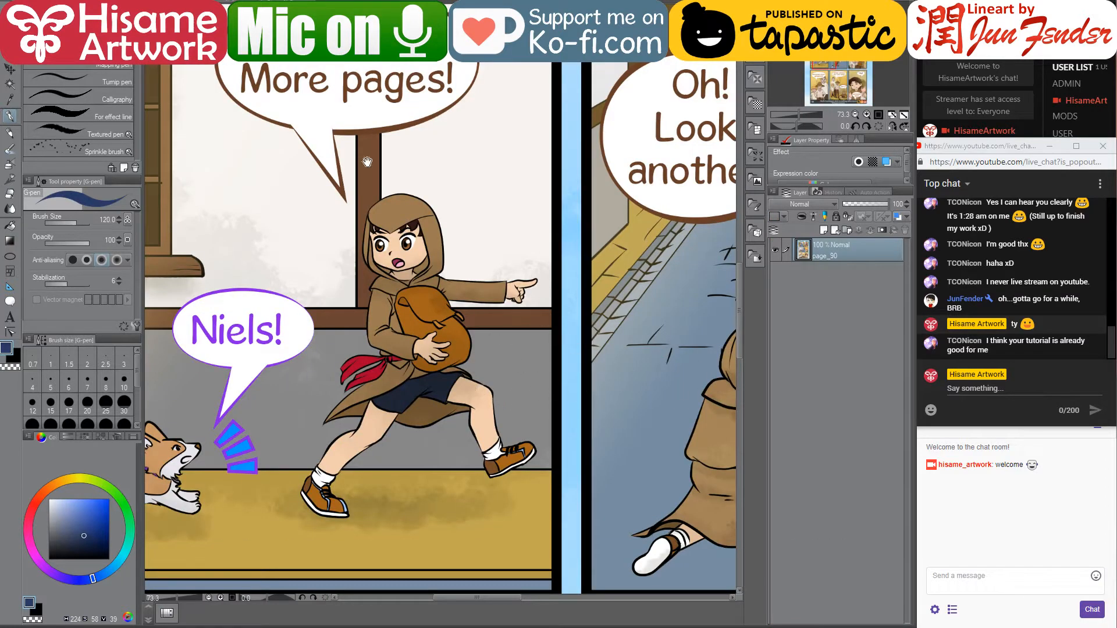
click(234, 2)
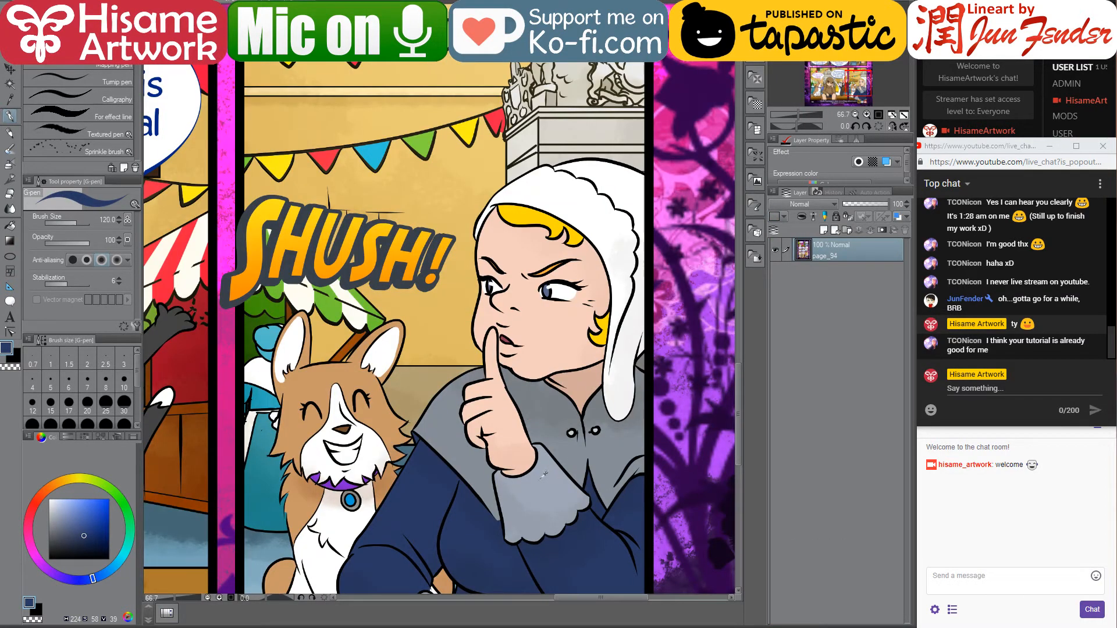
alt+click(534, 484)
click(175, 4)
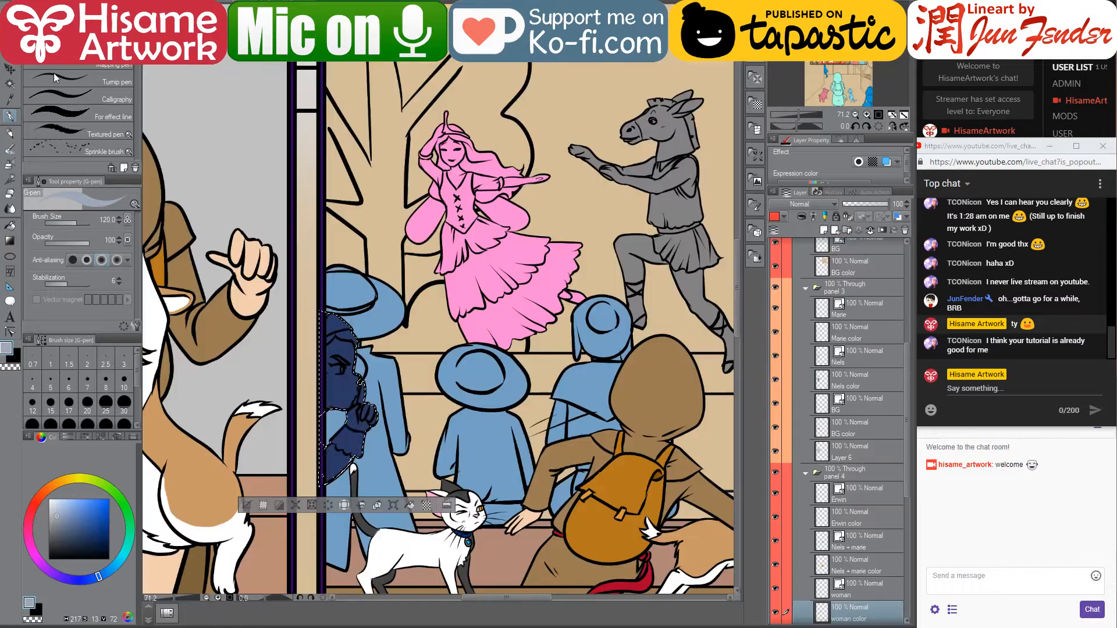
click(12, 226)
scroll(299, 453, up, 4)
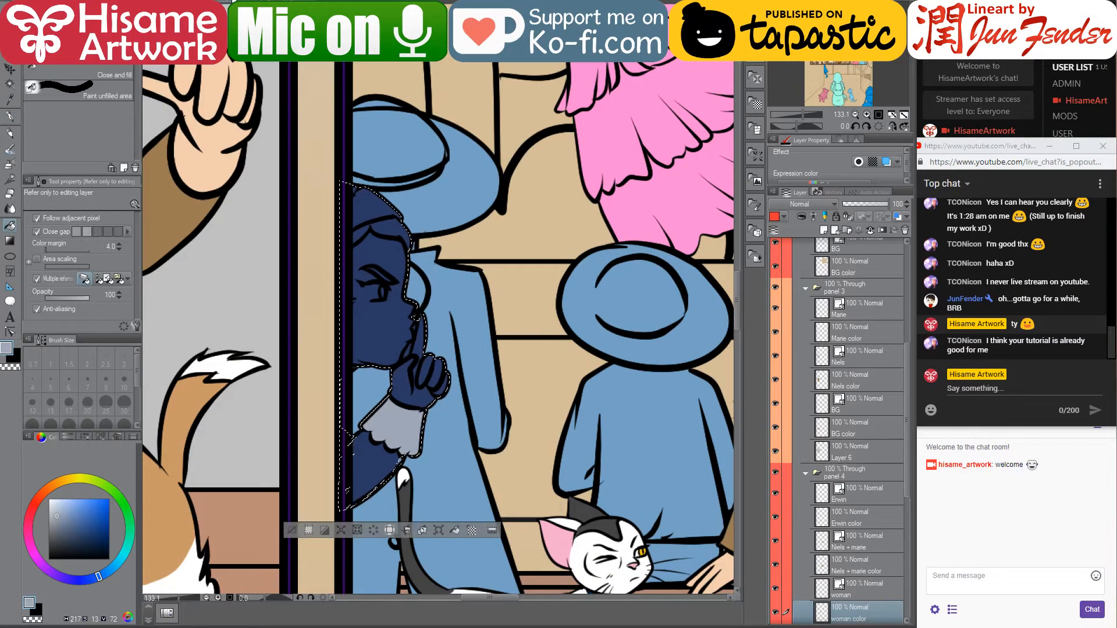
Sample the white of the woman's bonnet on page_94 and fill the panel 4 woman's bonnet with it
click(234, 3)
alt+click(547, 187)
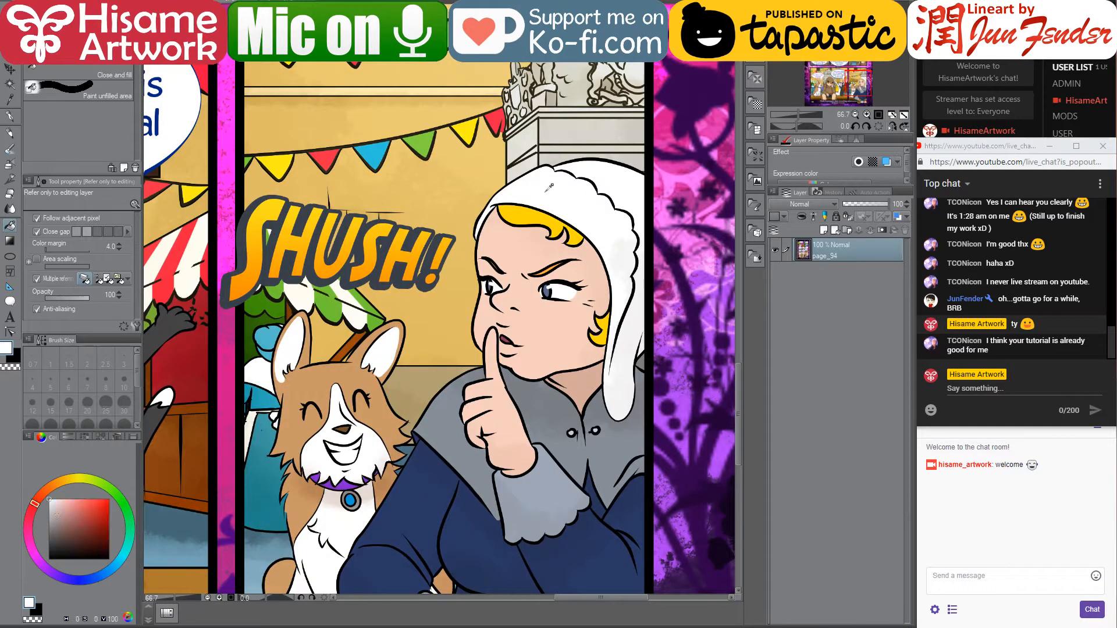
click(175, 3)
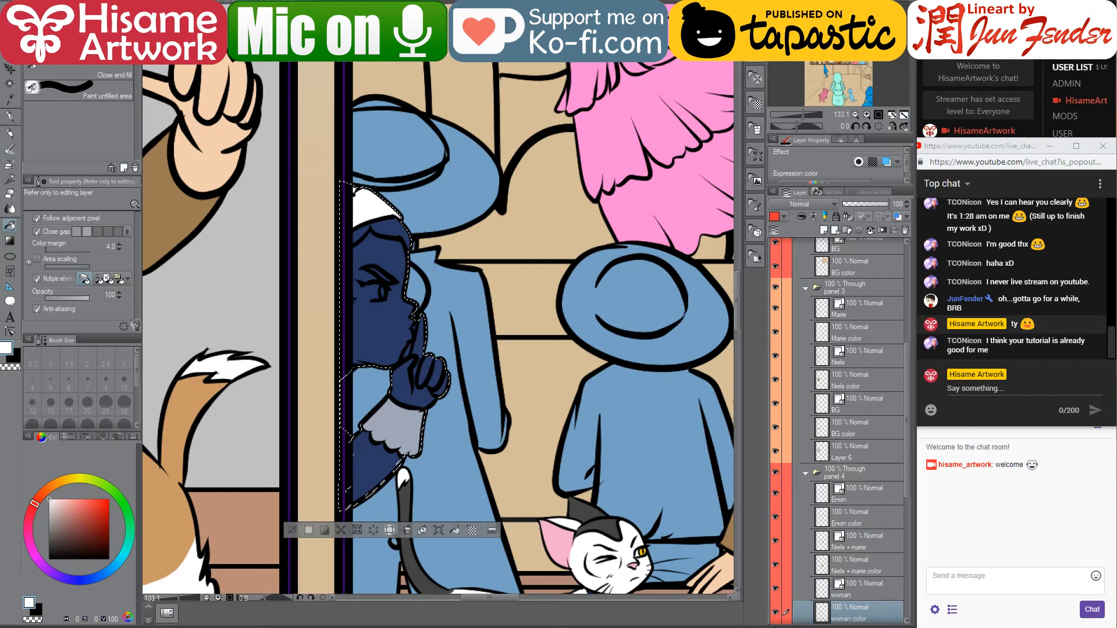
Sample the woman's skin tone on page_94 and fill the panel 4 woman's face, hand and fingers with it
click(229, 3)
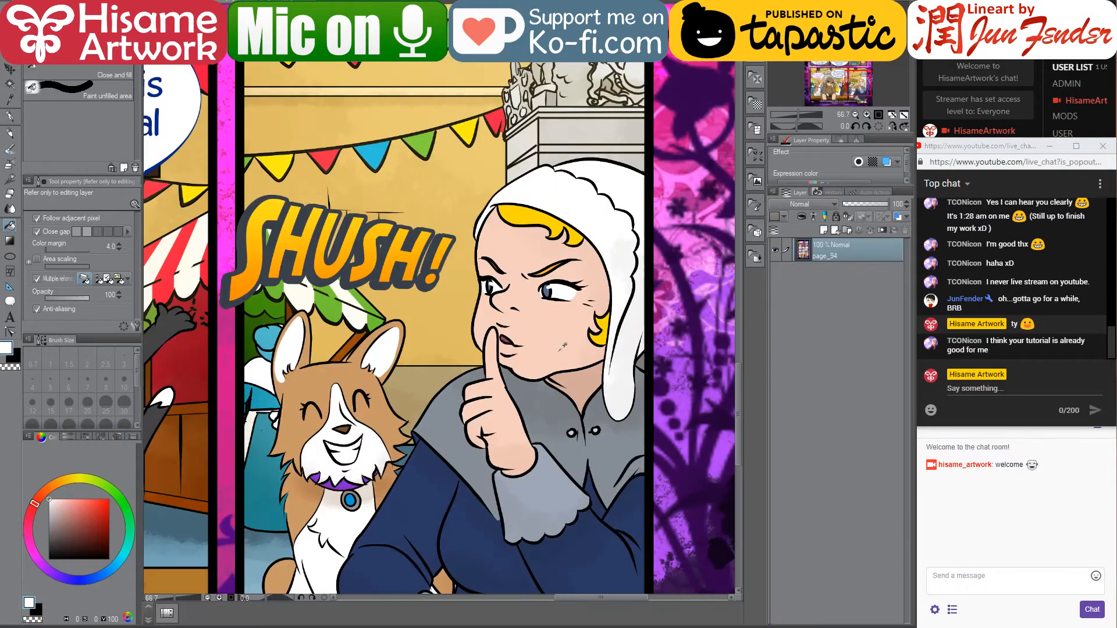
alt+click(545, 334)
click(174, 2)
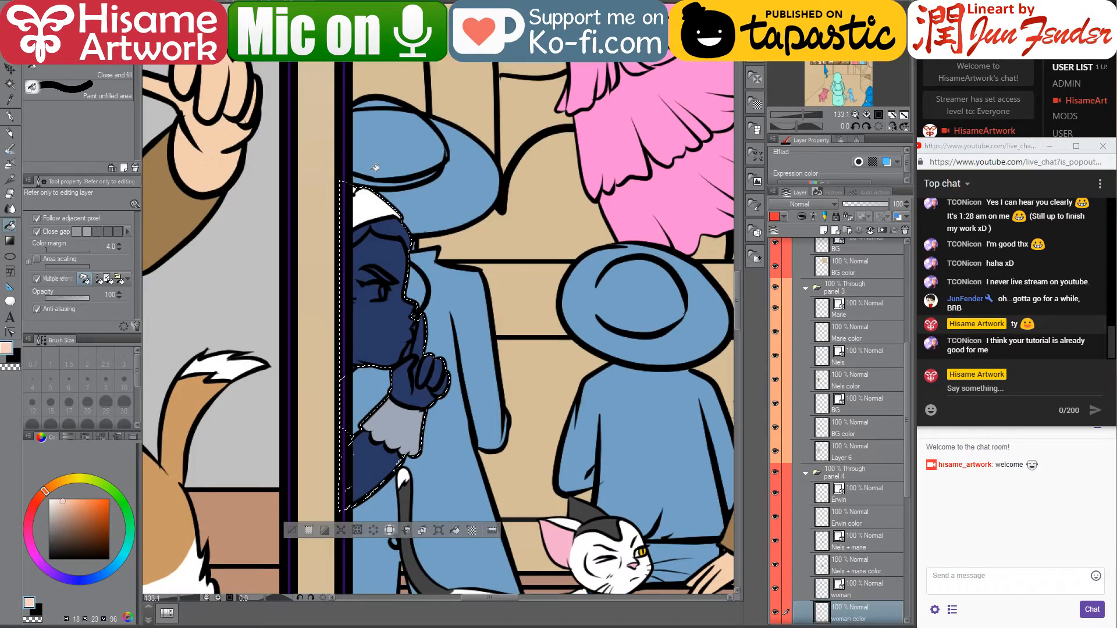
click(391, 327)
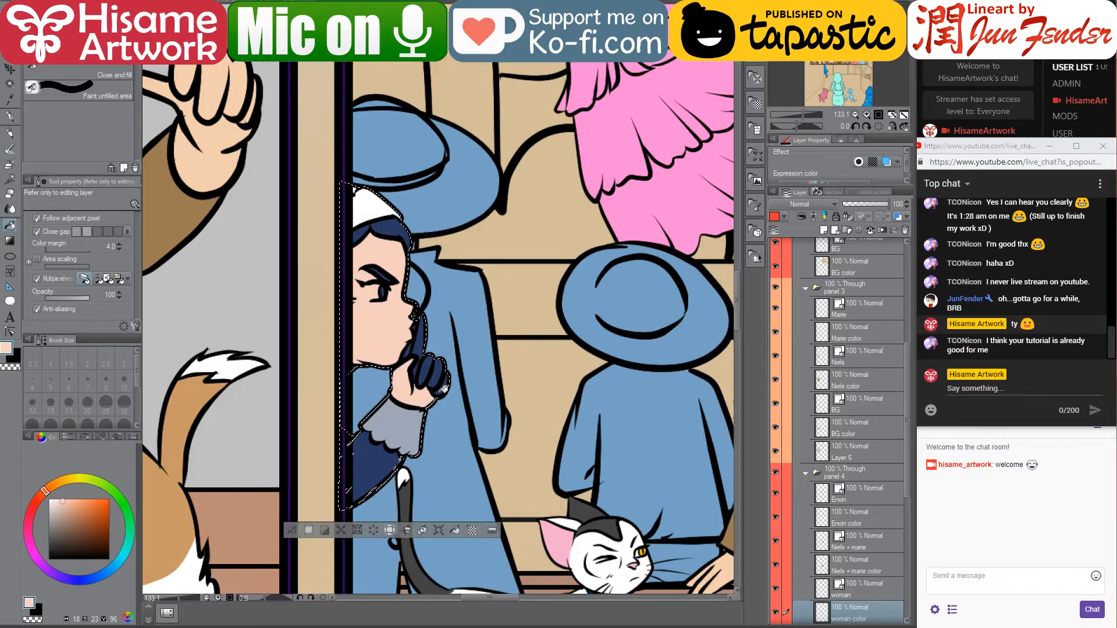
click(431, 363)
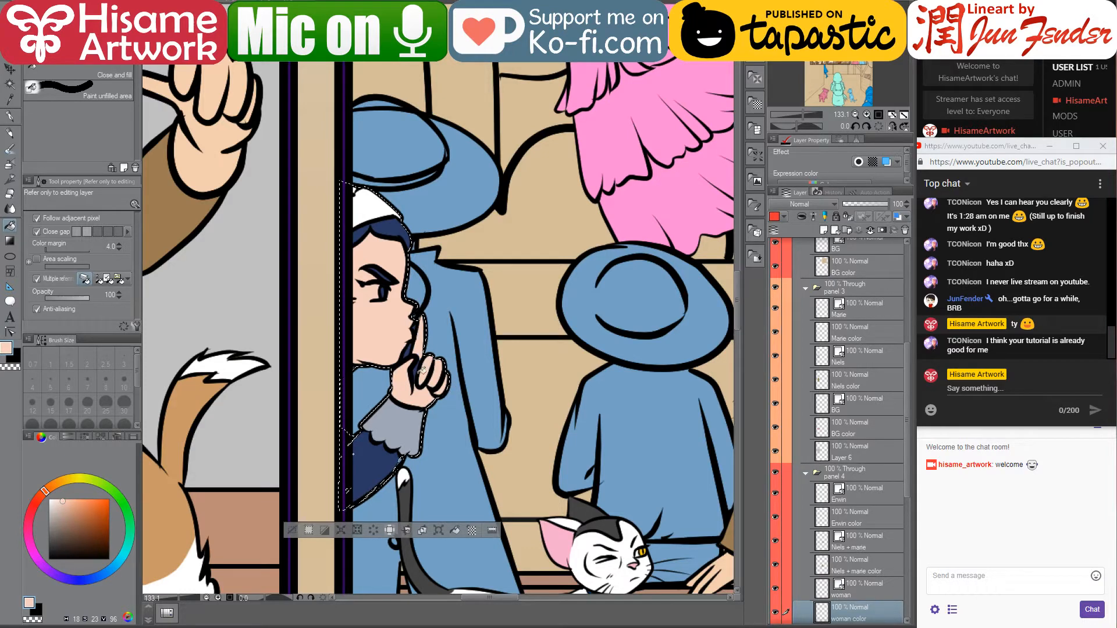
Paint skin tone over the navy left in the woman's eyebrow and eye with the G-pen at size 60, and clear the selection
scroll(418, 367, up, 3)
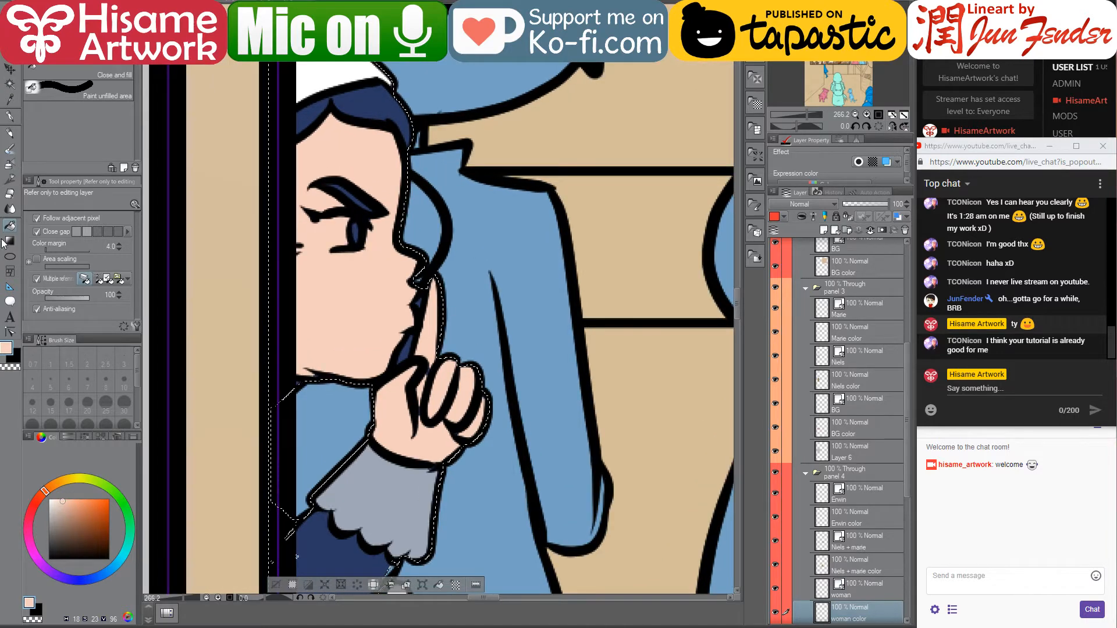
click(10, 193)
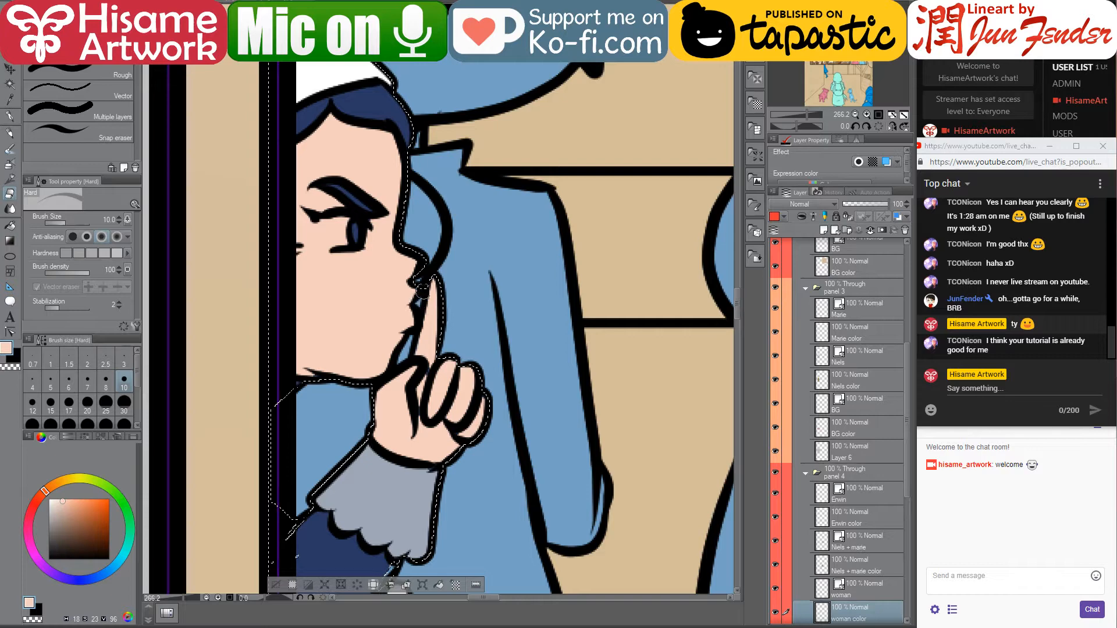
click(13, 115)
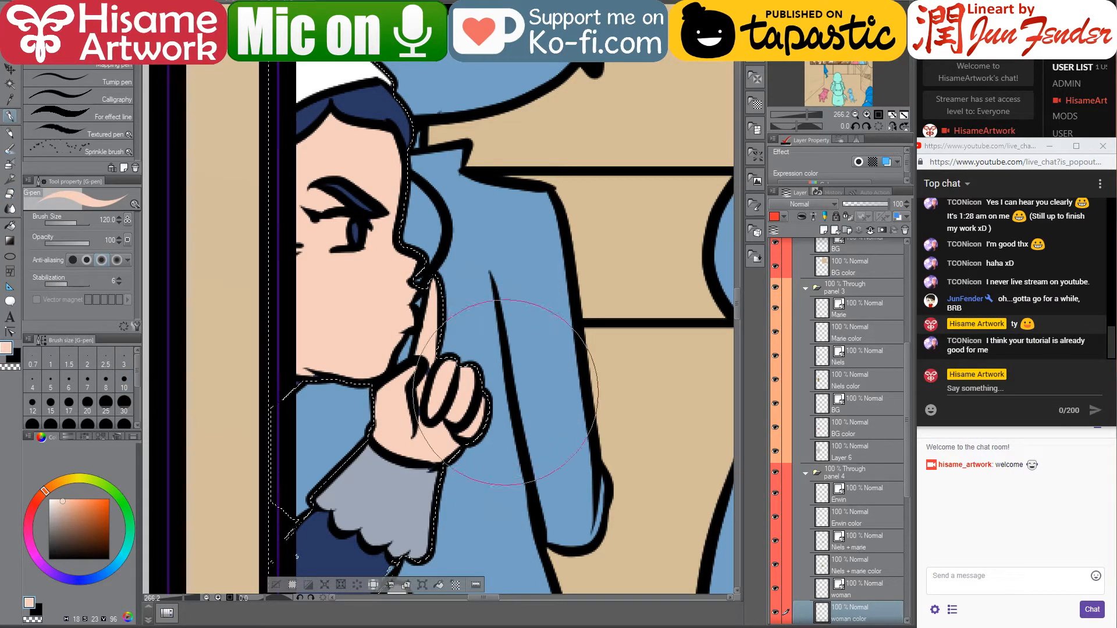
key(bracketleft)
key(bracketleft)
key(bracketleft)
key(bracketleft)
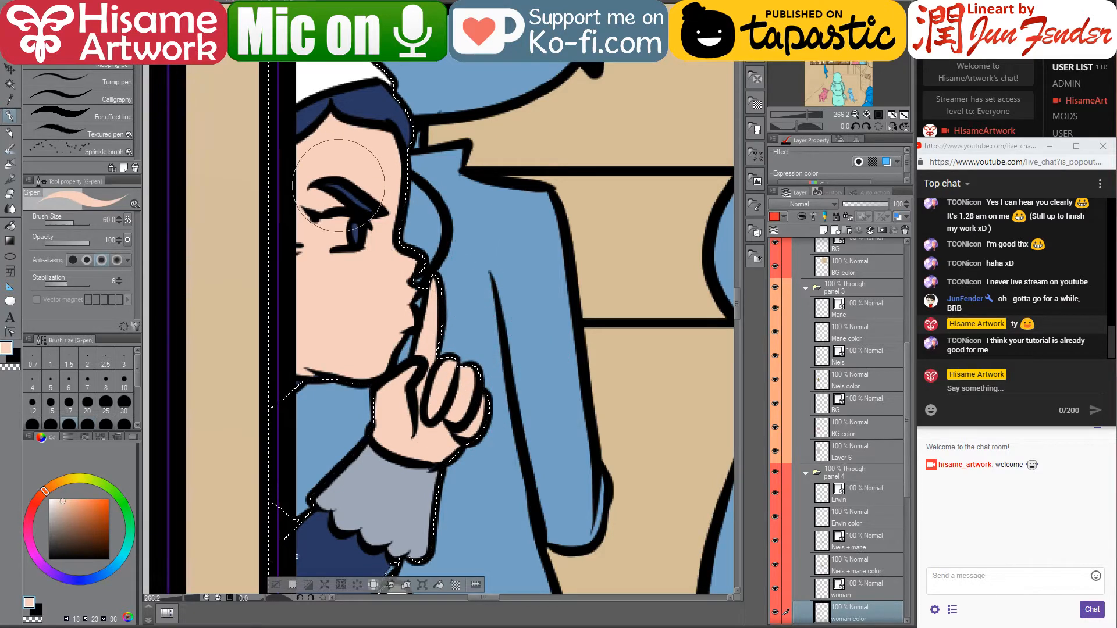
mouse_move(318, 187)
mouse_down()
mouse_move(347, 230)
mouse_move(336, 250)
mouse_up()
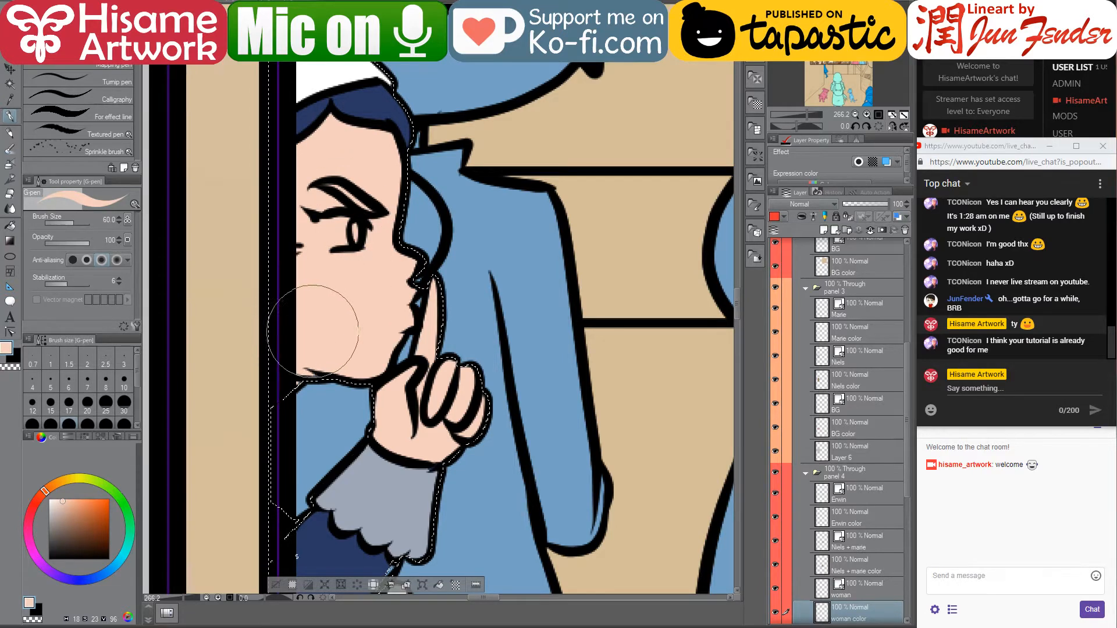
mouse_move(296, 273)
mouse_down()
mouse_move(300, 195)
mouse_move(363, 183)
mouse_up()
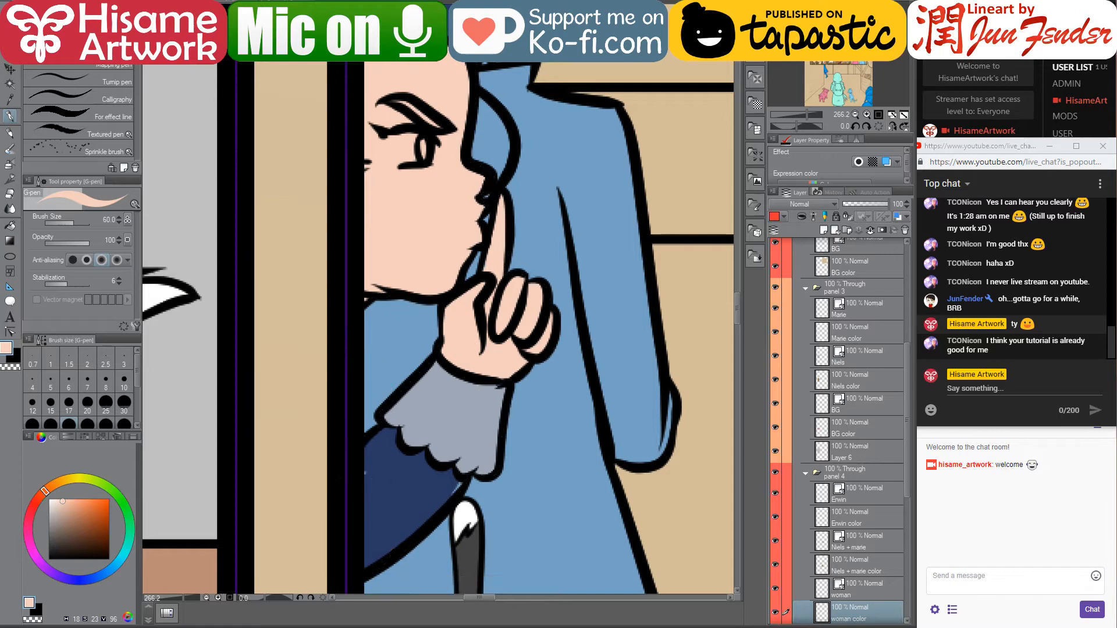
Sample the blonde hair yellow on page_94 and paint the woman's eyebrow with the Dense watercolor brush at size 10
key(b)
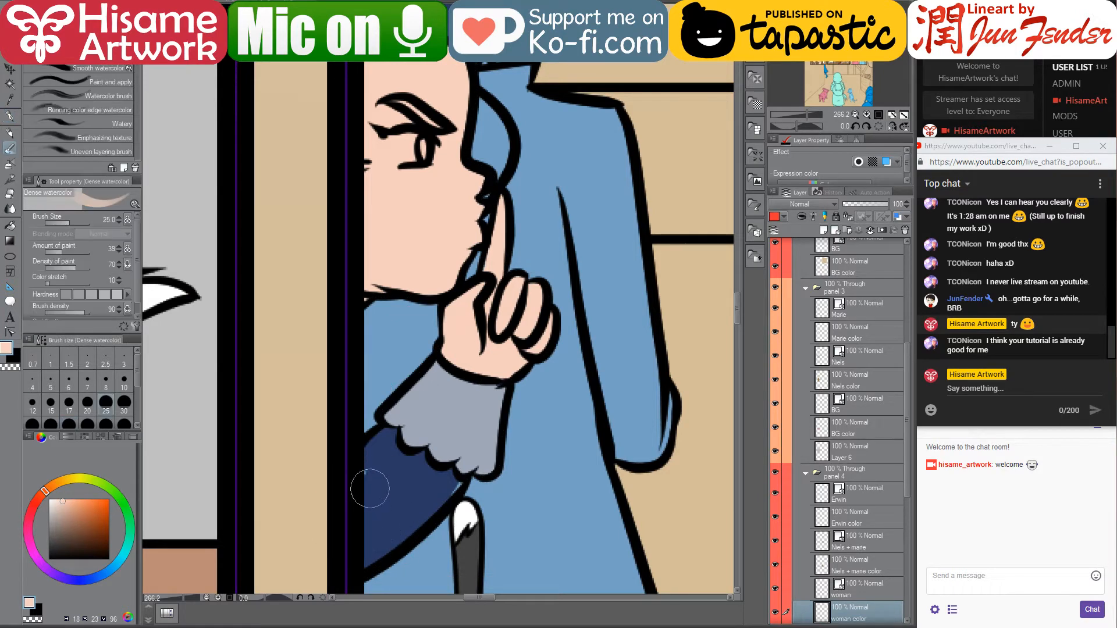
alt+click(375, 471)
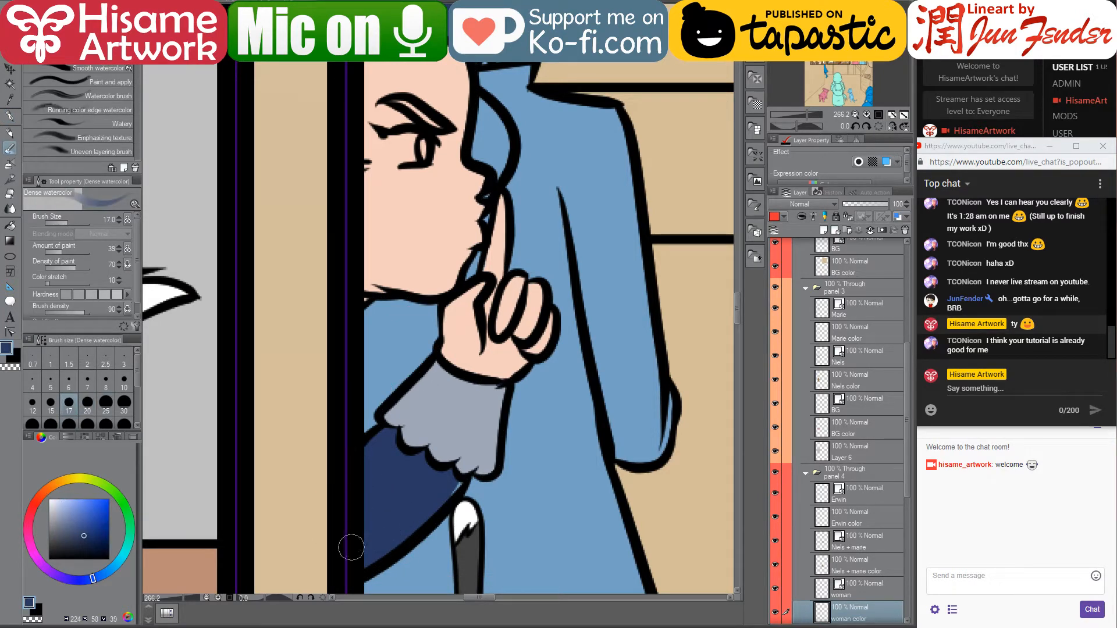
drag(431, 134, 422, 256)
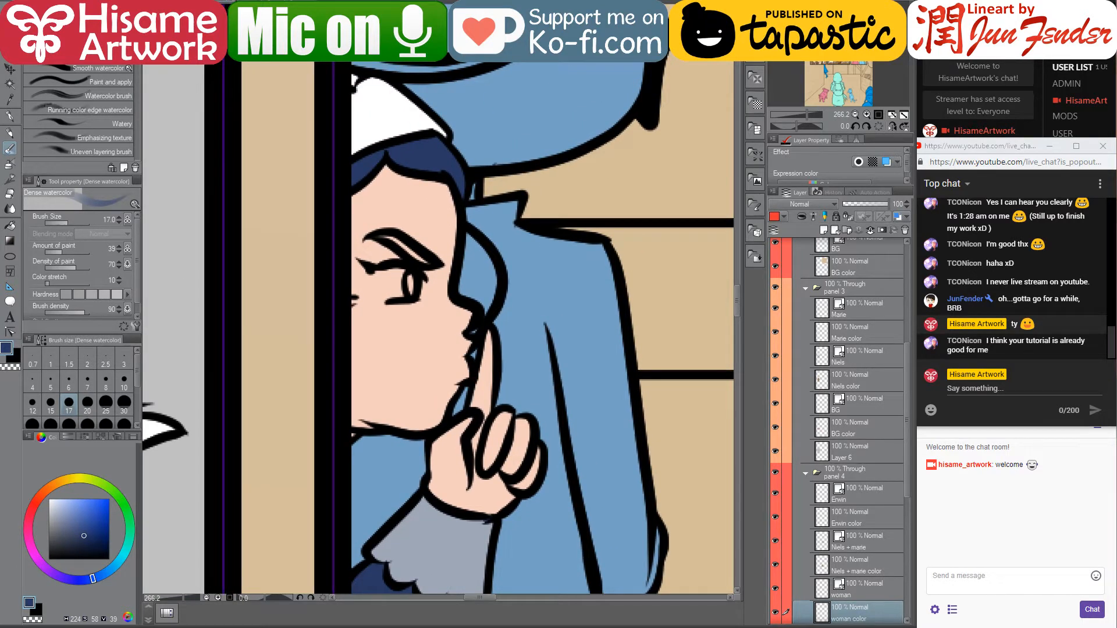
key(ctrl+Tab)
alt+click(516, 207)
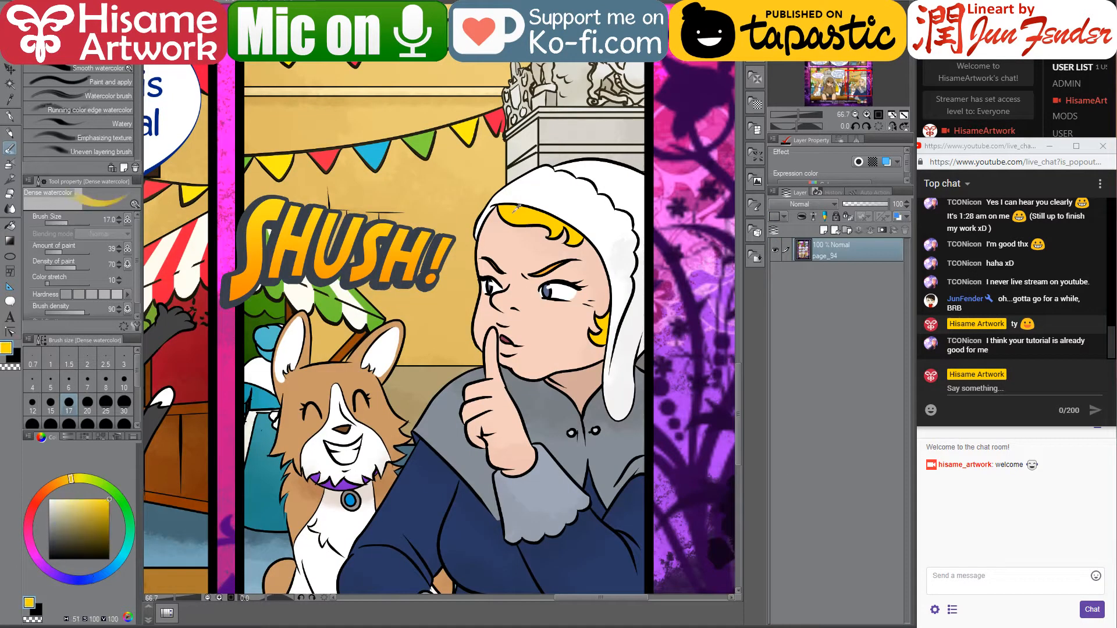
key(ctrl+Tab)
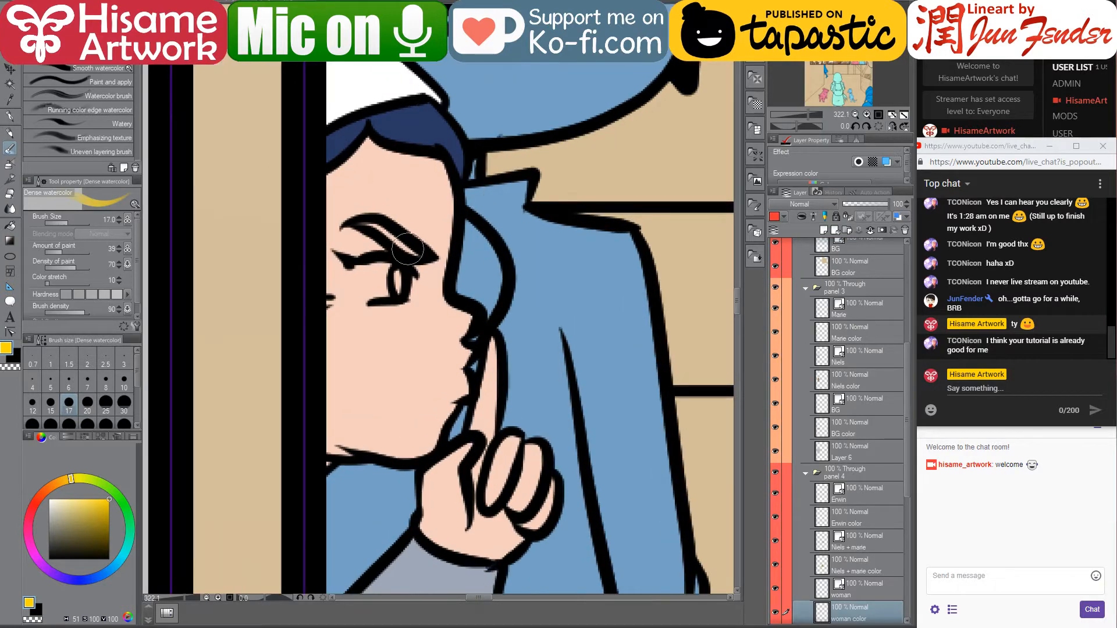
key(bracketleft)
key(bracketleft)
key(bracketleft)
drag(419, 256, 360, 213)
drag(417, 253, 366, 224)
Set the drawing colour to white and paint the white of the woman's eye with the G-pen at size 17
drag(89, 509, 49, 499)
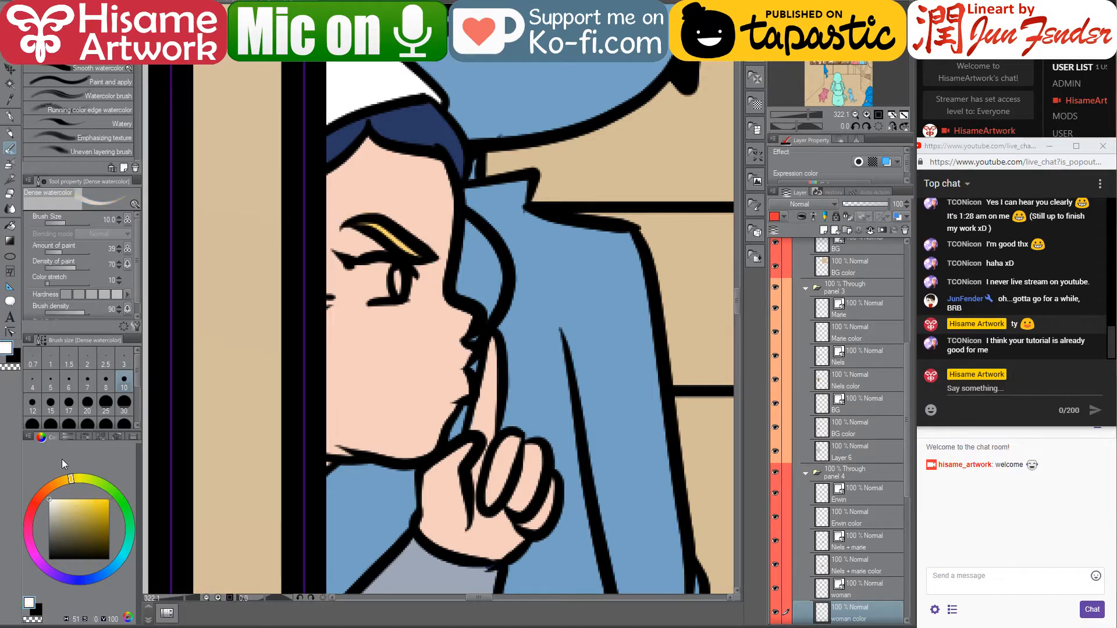
mouse_move(364, 271)
mouse_down()
mouse_move(373, 269)
mouse_move(373, 293)
mouse_move(369, 283)
mouse_up()
key(p)
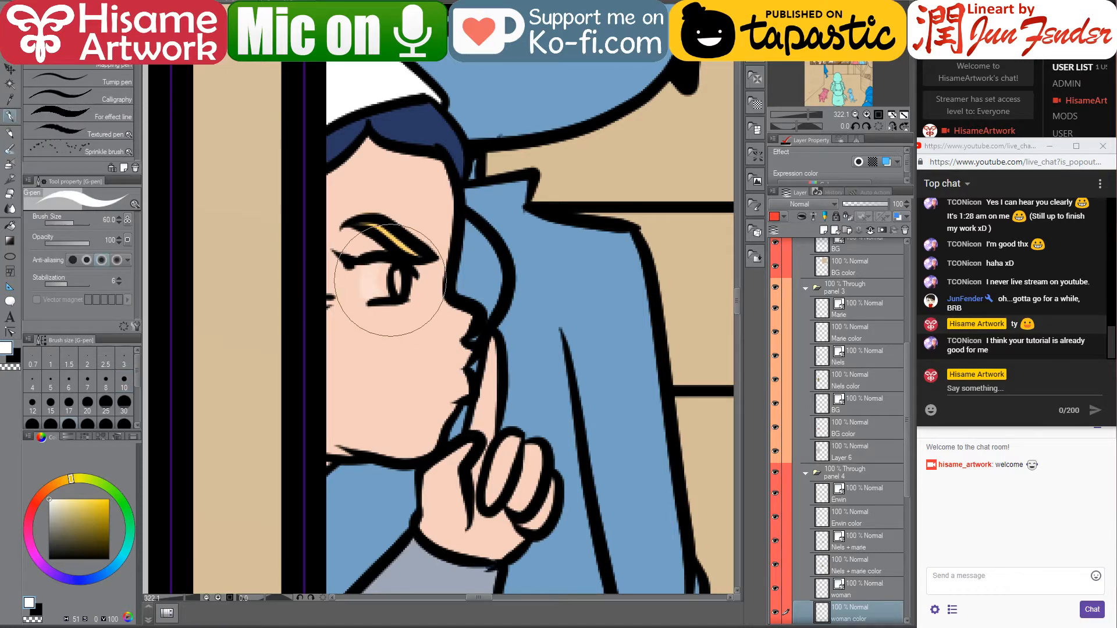
key(bracketleft)
key(bracketleft)
key(bracketleft)
key(bracketleft)
key(bracketleft)
key(bracketleft)
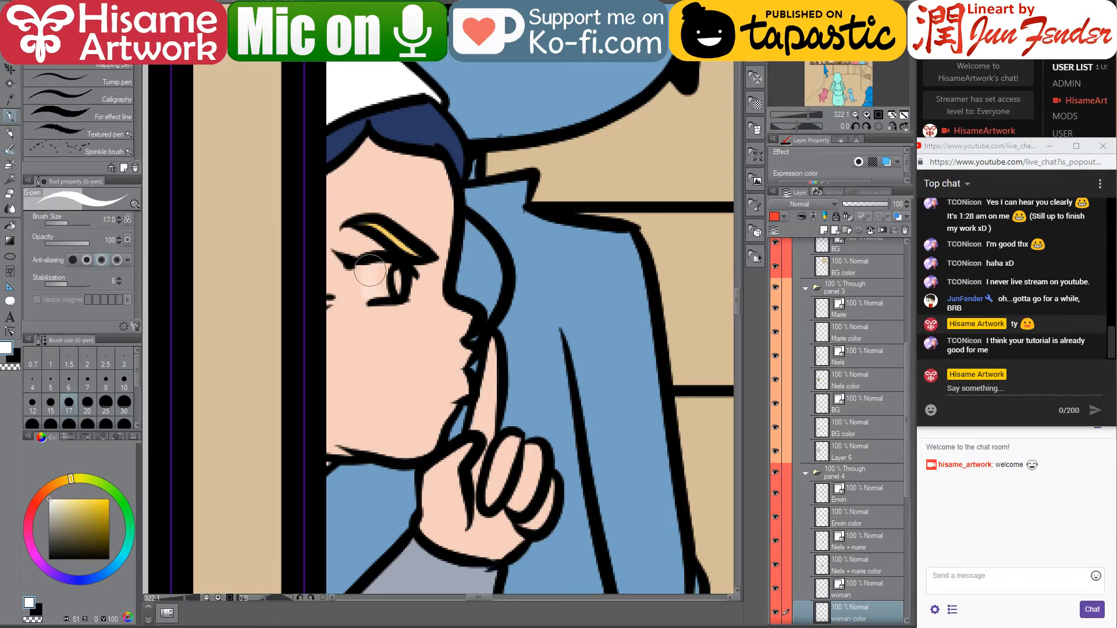
mouse_move(370, 270)
mouse_down()
mouse_move(378, 288)
mouse_move(384, 275)
mouse_move(395, 285)
mouse_move(384, 279)
mouse_up()
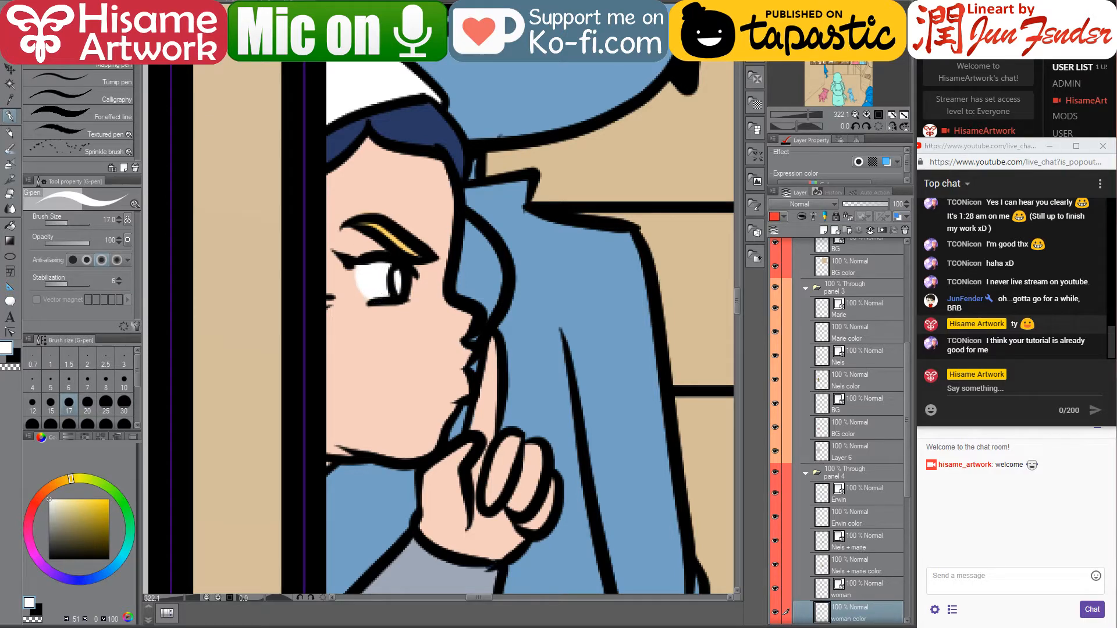
Sample the blonde hair yellow on page_94 and repaint the panel 4 woman's eyebrow with the G-pen at size 8
click(229, 1)
alt+click(522, 206)
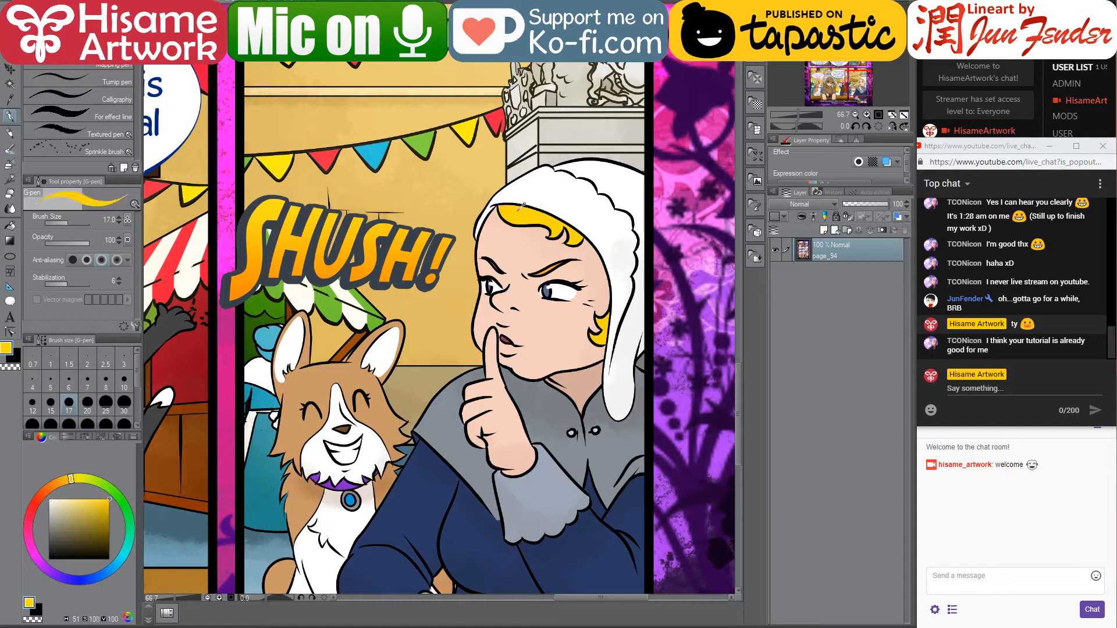
key(ctrl+Tab)
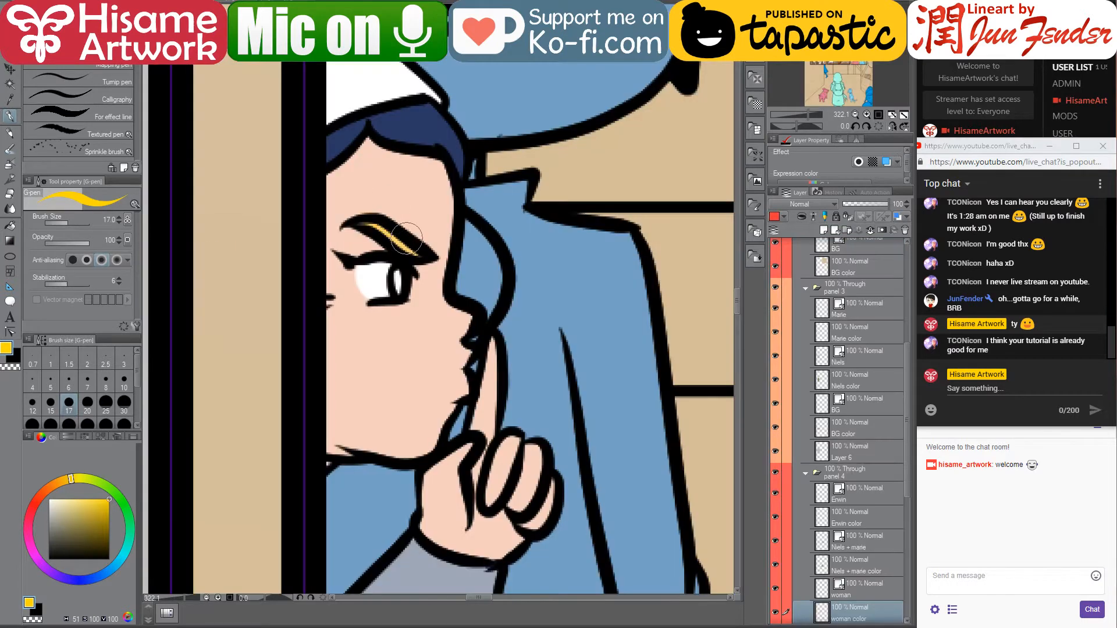
key(bracketleft)
key(bracketleft)
key(bracketleft)
key(bracketleft)
drag(411, 244, 368, 226)
Mix a dark brown from the sampled skin tone and paint the woman's iris with it
alt+click(370, 205)
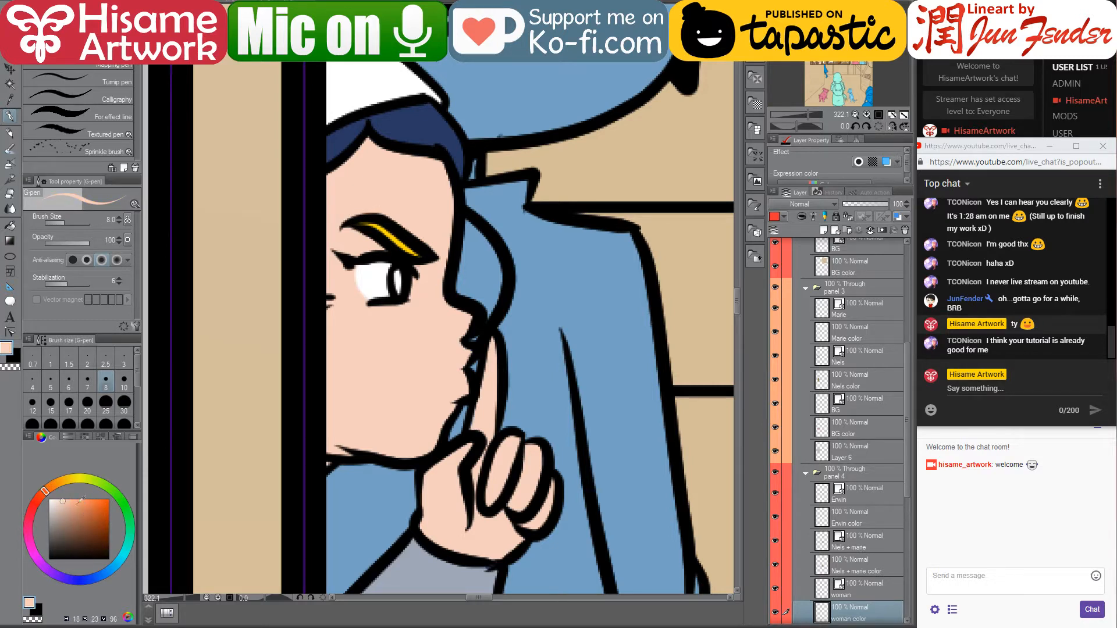
drag(80, 520, 90, 534)
drag(397, 269, 398, 291)
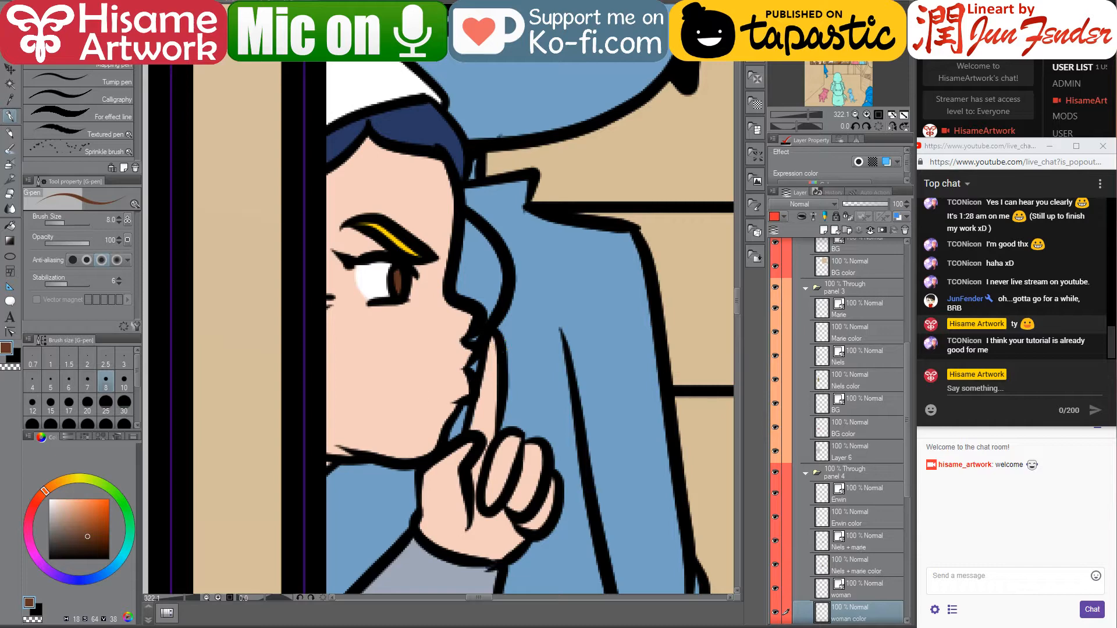
Sample the blue-grey of the woman's iris on page_94 and paint the panel 4 woman's iris with it
click(232, 3)
scroll(512, 282, up, 3)
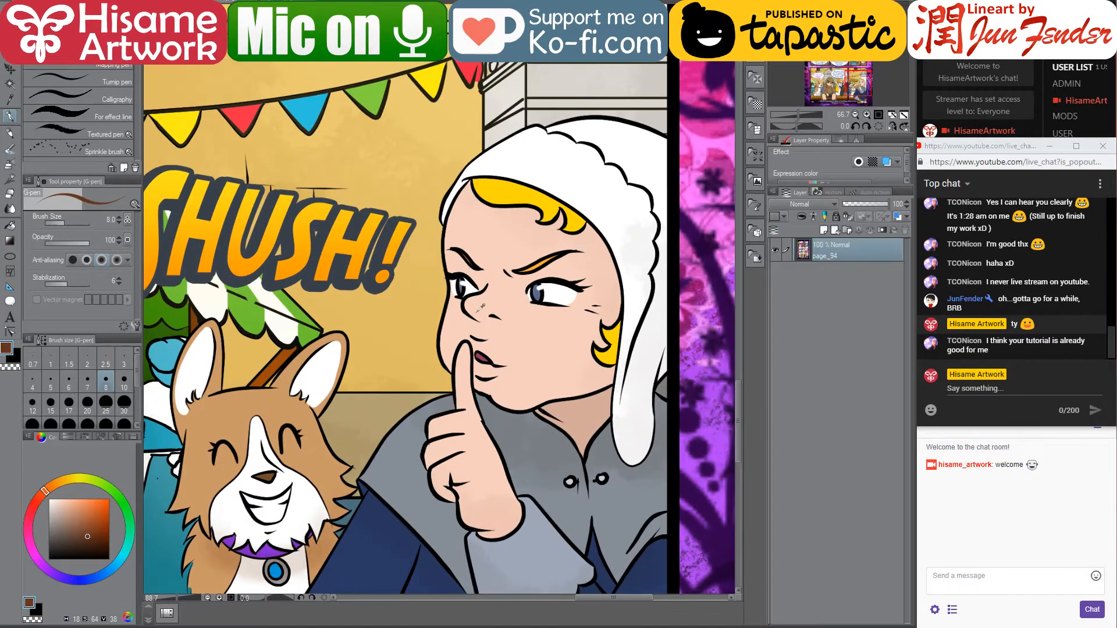
alt+click(553, 283)
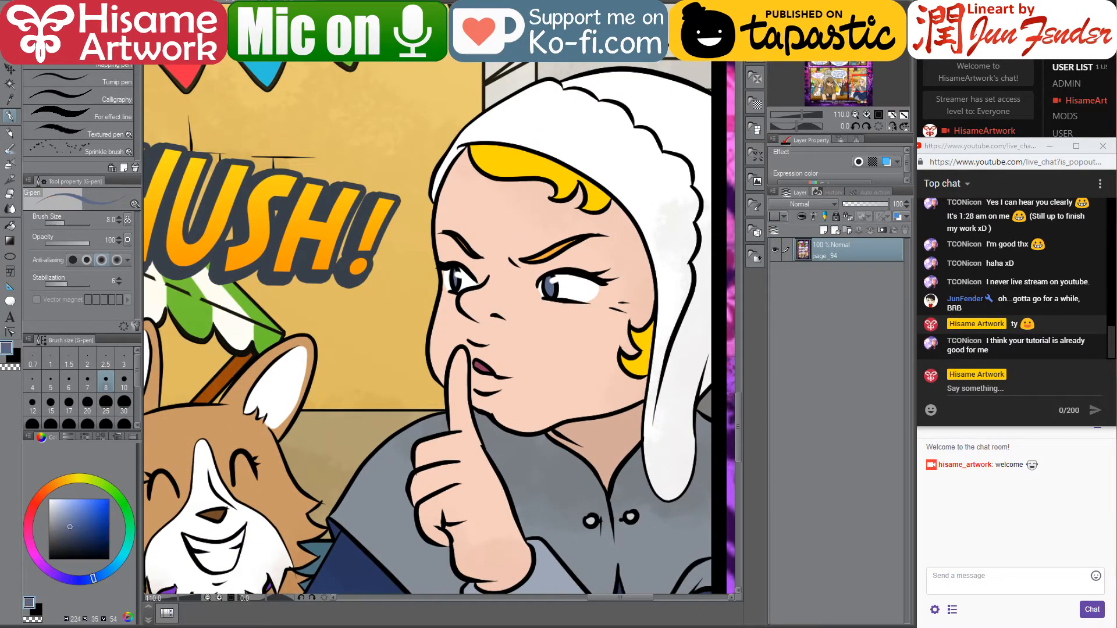
key(ctrl+Tab)
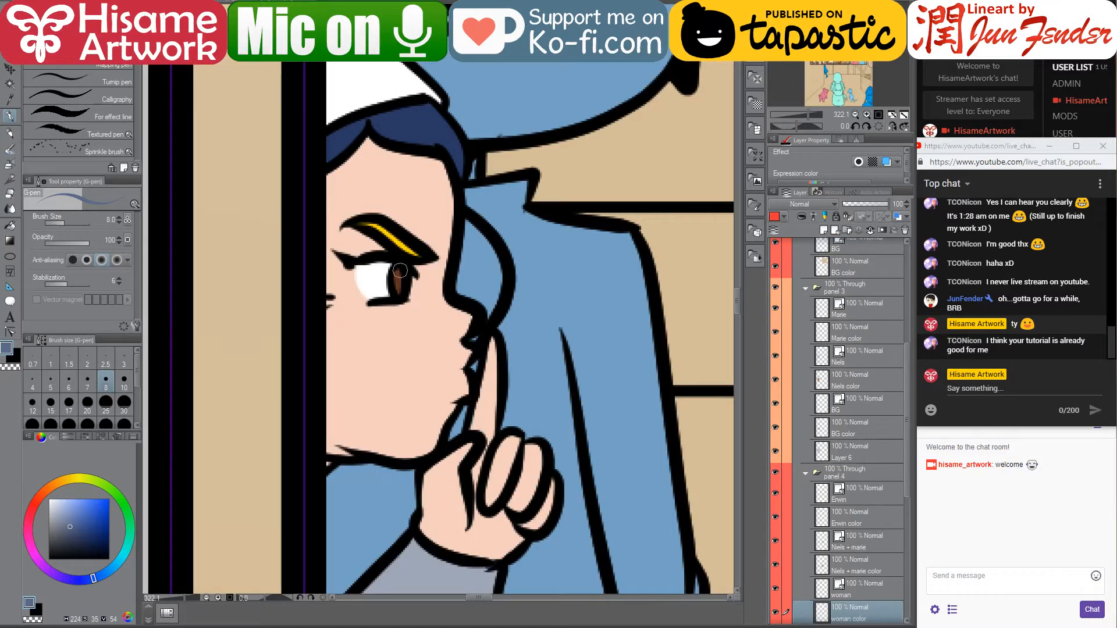
drag(396, 270, 400, 290)
Sample the blonde hair yellow on page_94 and paint over the woman's navy hair with the G-pen at size 12
key(ctrl+Tab)
alt+click(551, 163)
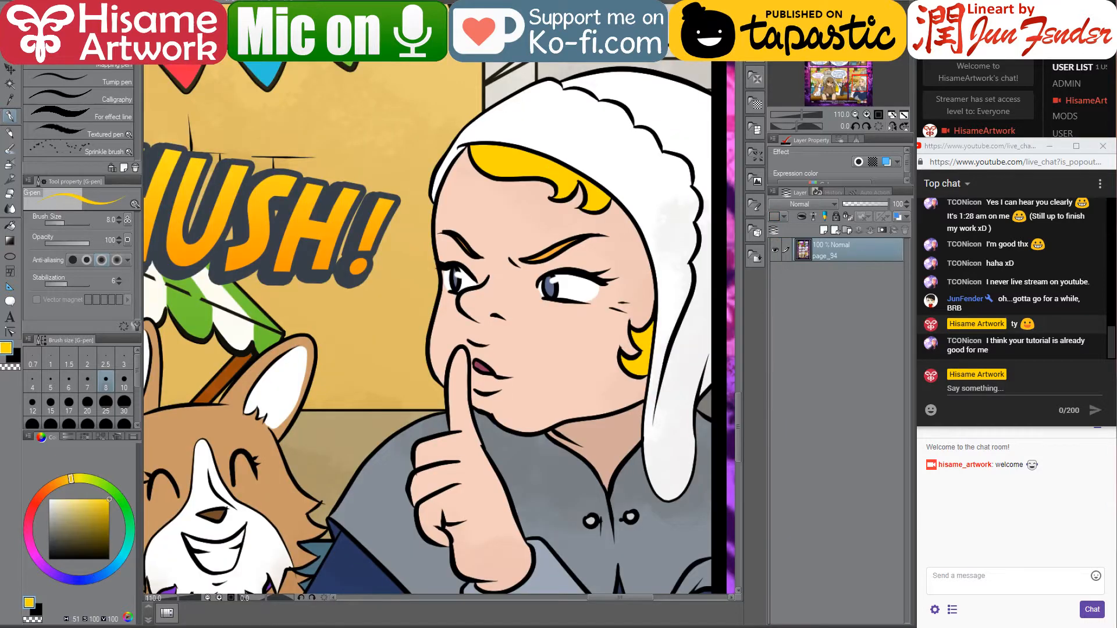
key(ctrl+Tab)
key(bracketright)
key(bracketright)
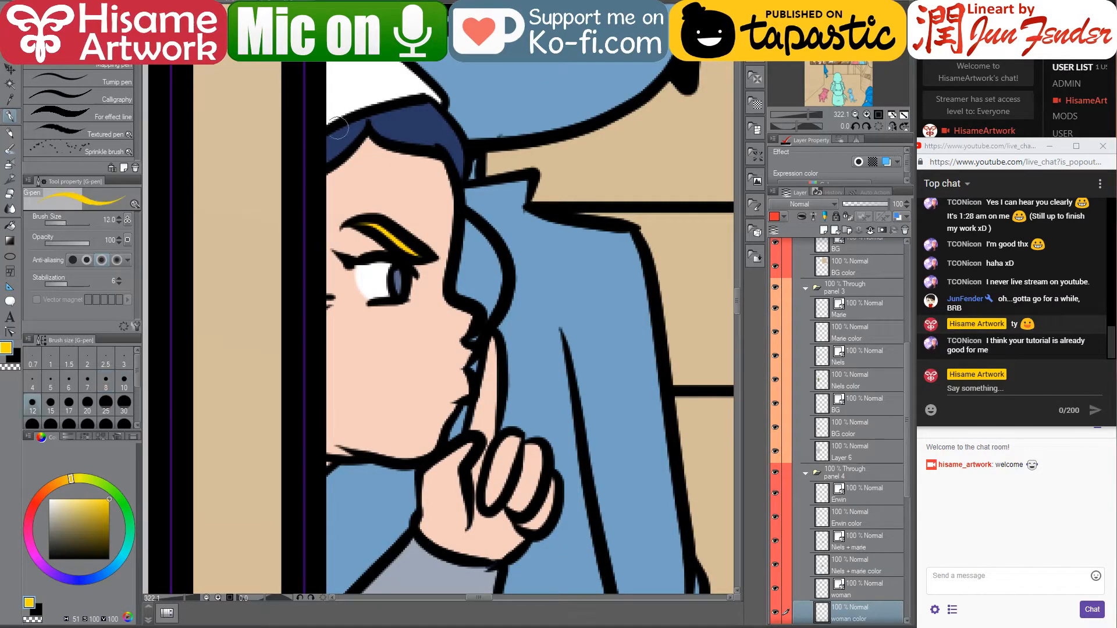
mouse_move(337, 126)
mouse_down()
mouse_move(367, 122)
mouse_move(338, 145)
mouse_move(375, 121)
mouse_move(421, 133)
mouse_move(458, 168)
mouse_move(449, 130)
mouse_move(426, 112)
mouse_move(373, 122)
mouse_up()
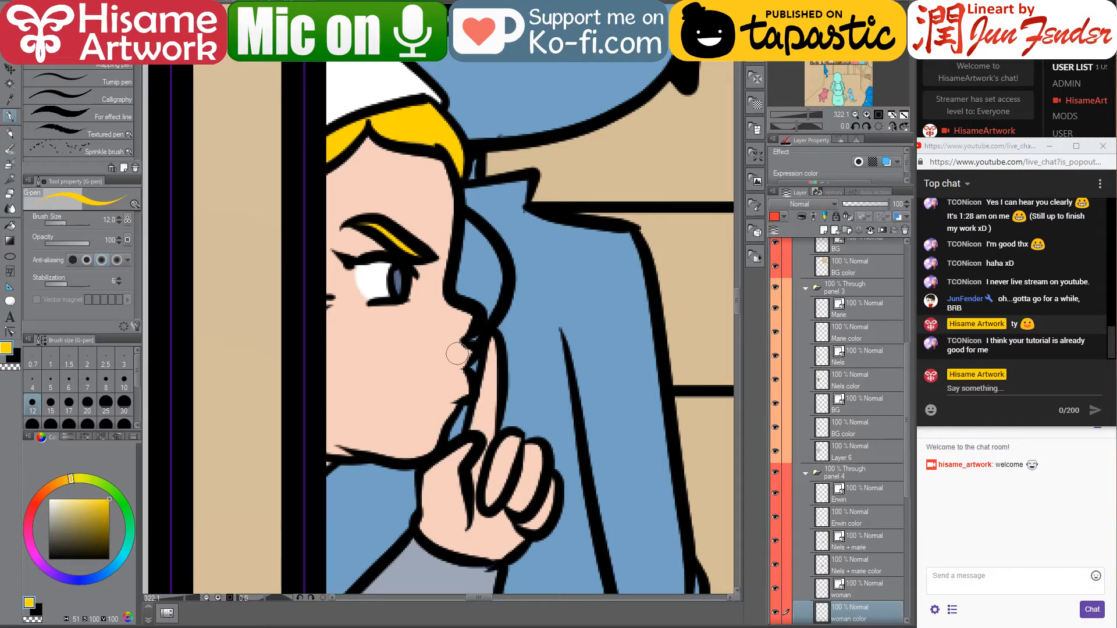
Sample the corgi's white chest fur and paint the inside of its near ear white on the Niels + marie color layer
scroll(456, 353, down, 5)
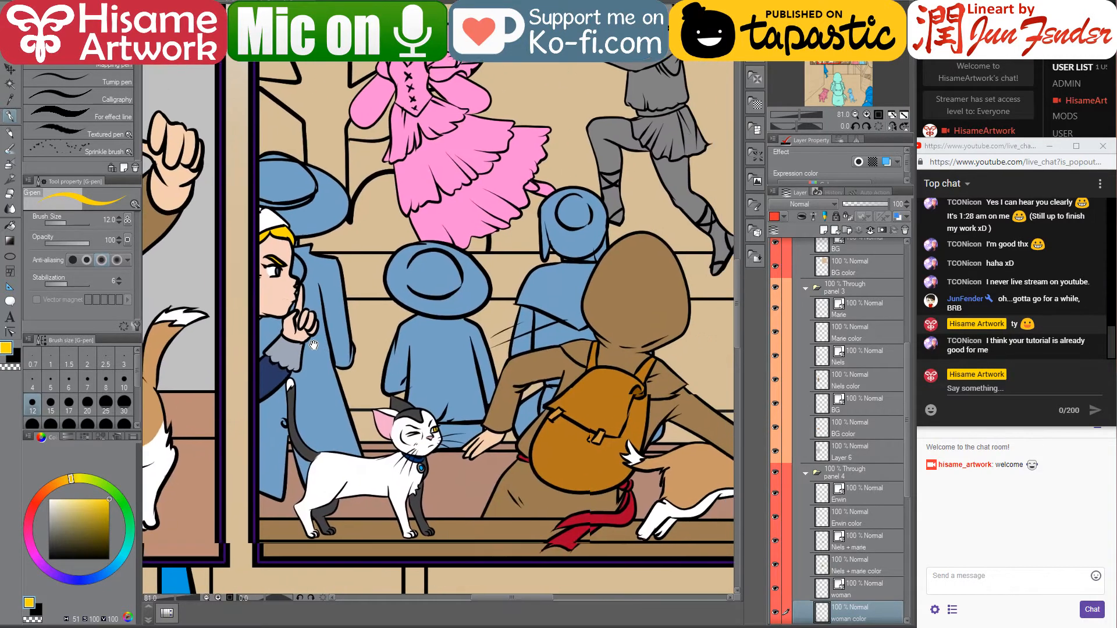
drag(314, 345, 279, 362)
drag(390, 355, 337, 348)
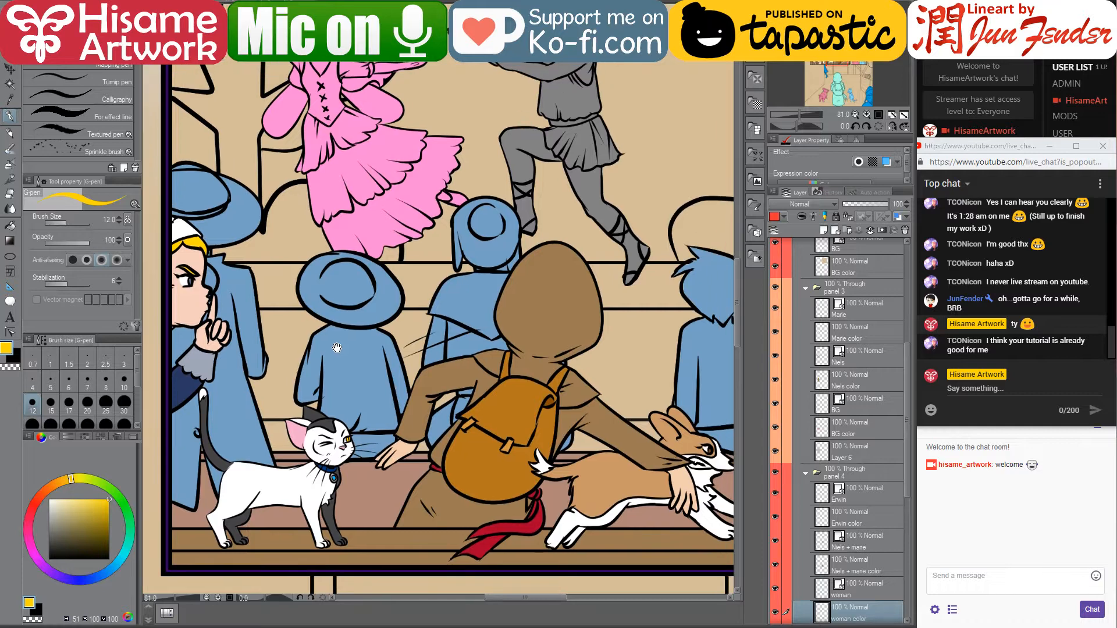
scroll(401, 389, down, 1)
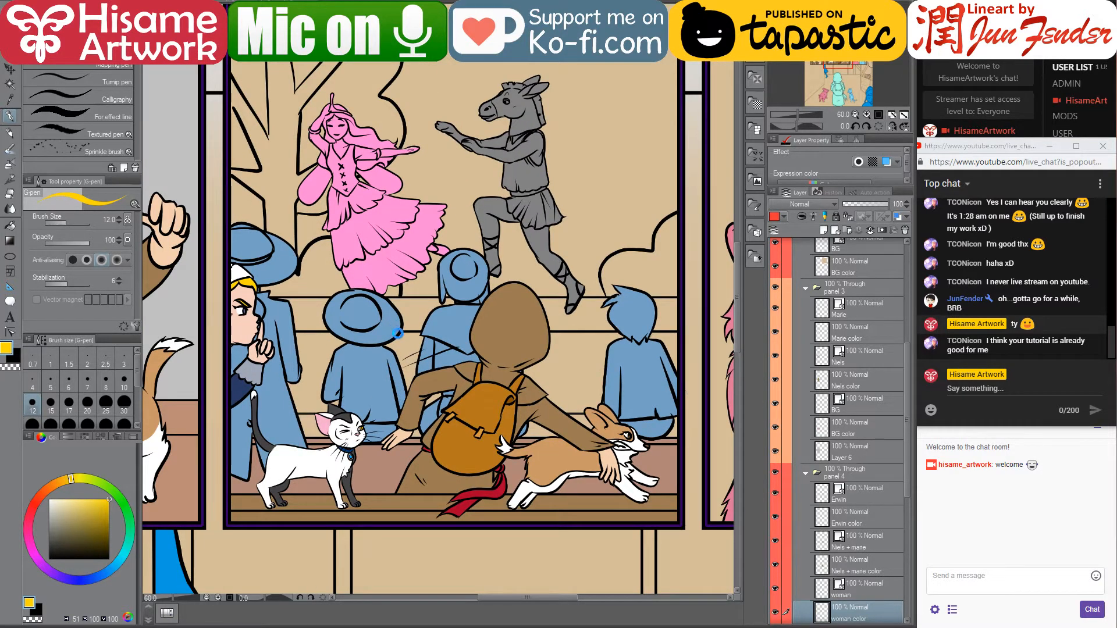
drag(380, 319, 388, 354)
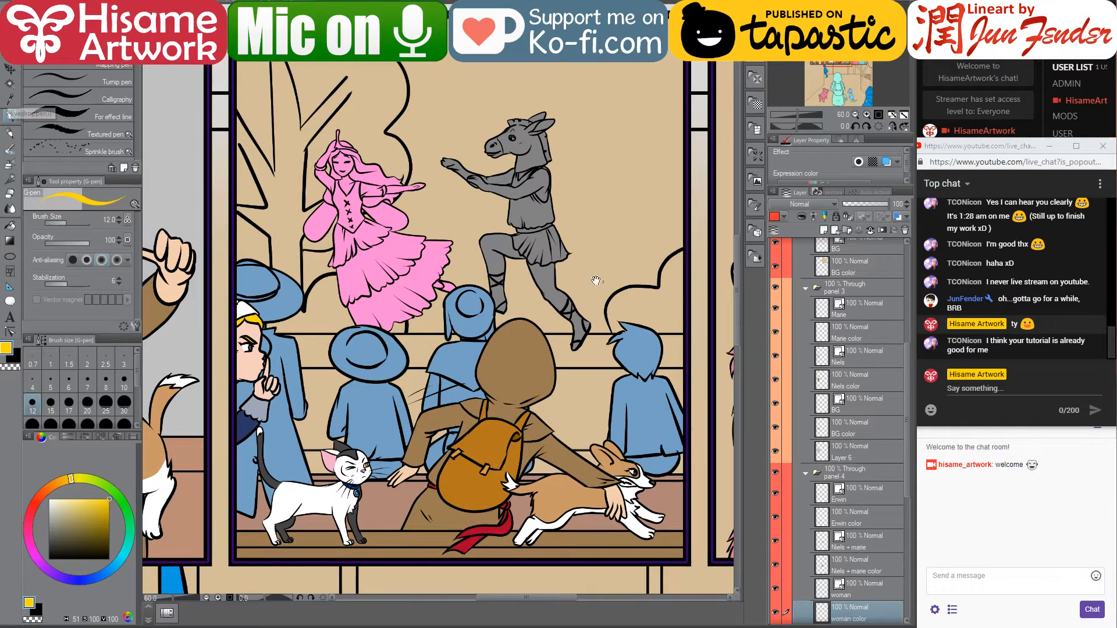
drag(565, 265, 575, 279)
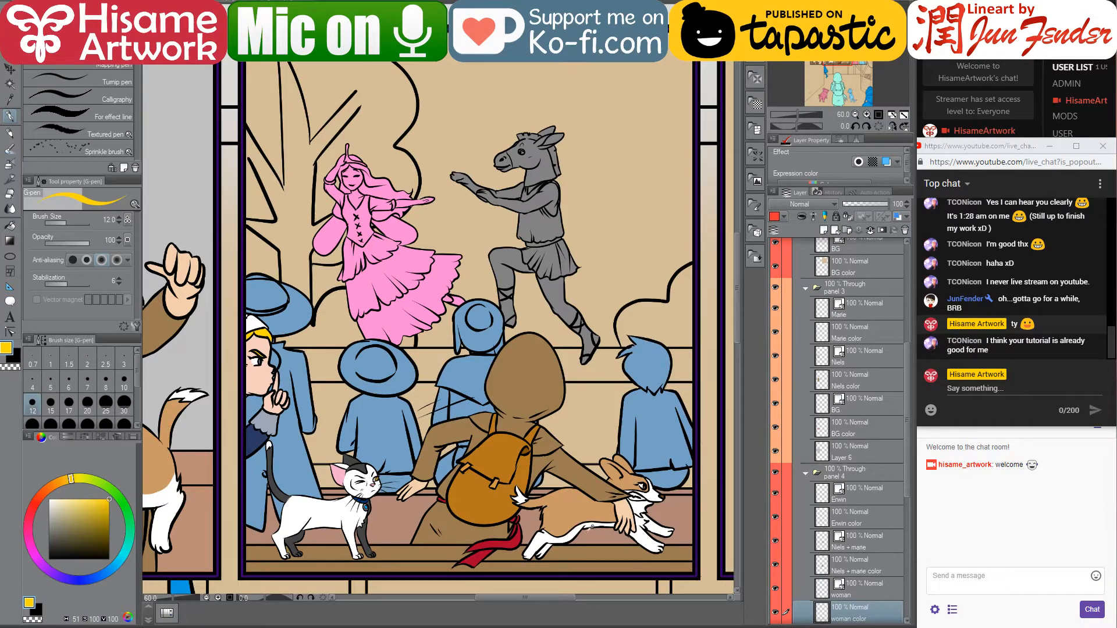
scroll(591, 527, up, 8)
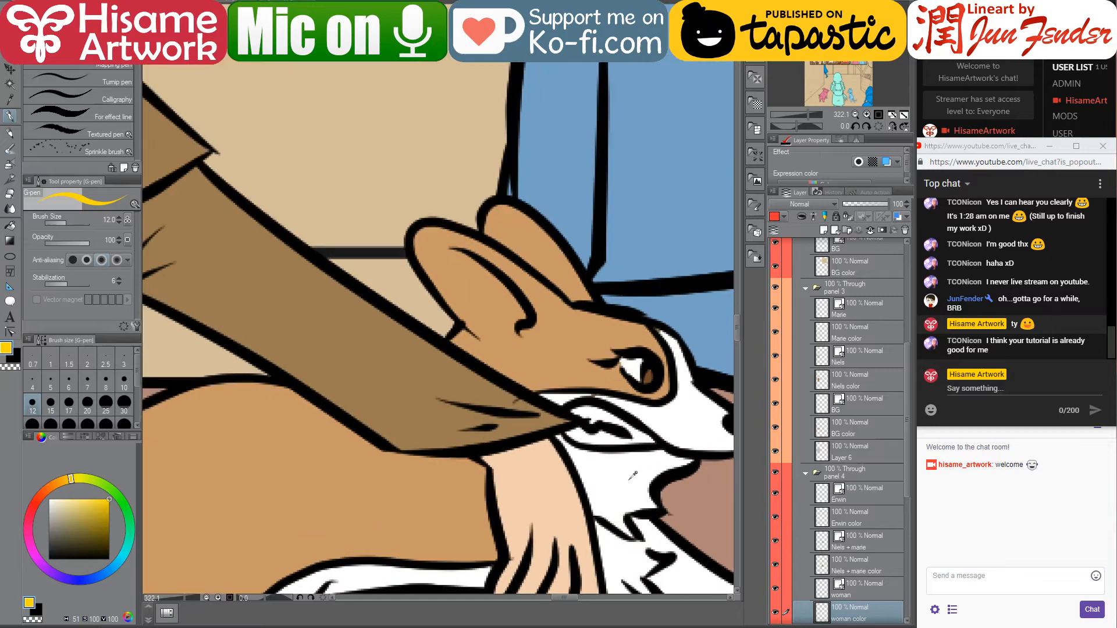
alt+click(633, 476)
scroll(465, 265, up, 1)
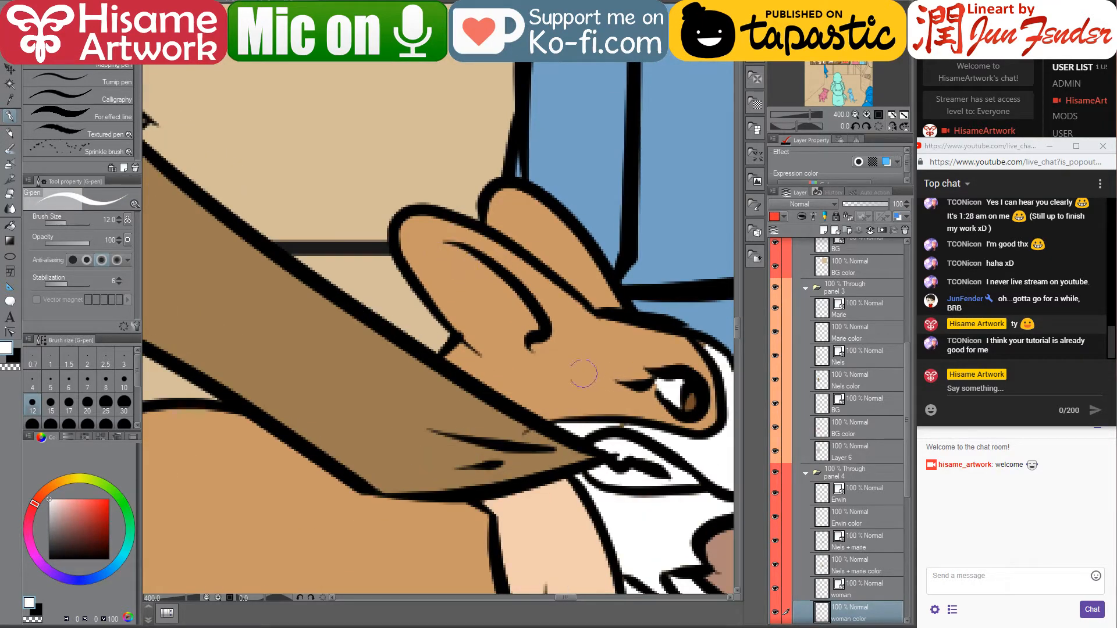
ctrl+shift+click(459, 286)
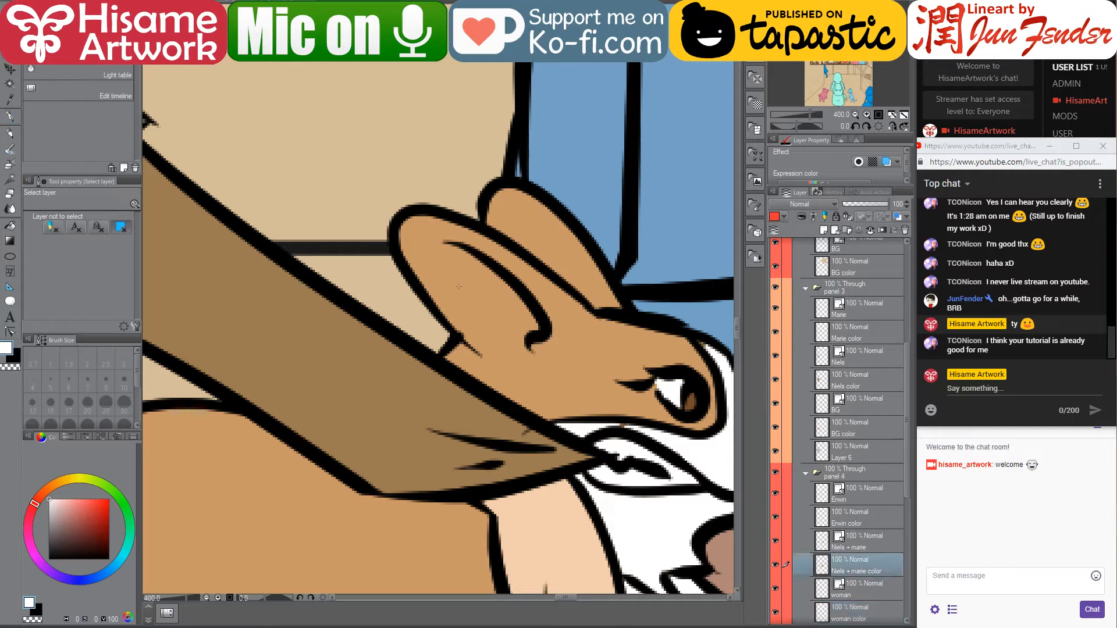
click(10, 115)
mouse_move(434, 252)
mouse_down()
mouse_move(529, 318)
mouse_move(483, 271)
mouse_move(441, 249)
mouse_move(473, 316)
mouse_move(516, 343)
mouse_move(471, 291)
mouse_up()
Sample the corgi's tan fur and clean up the ear rim around the white area
alt+click(478, 231)
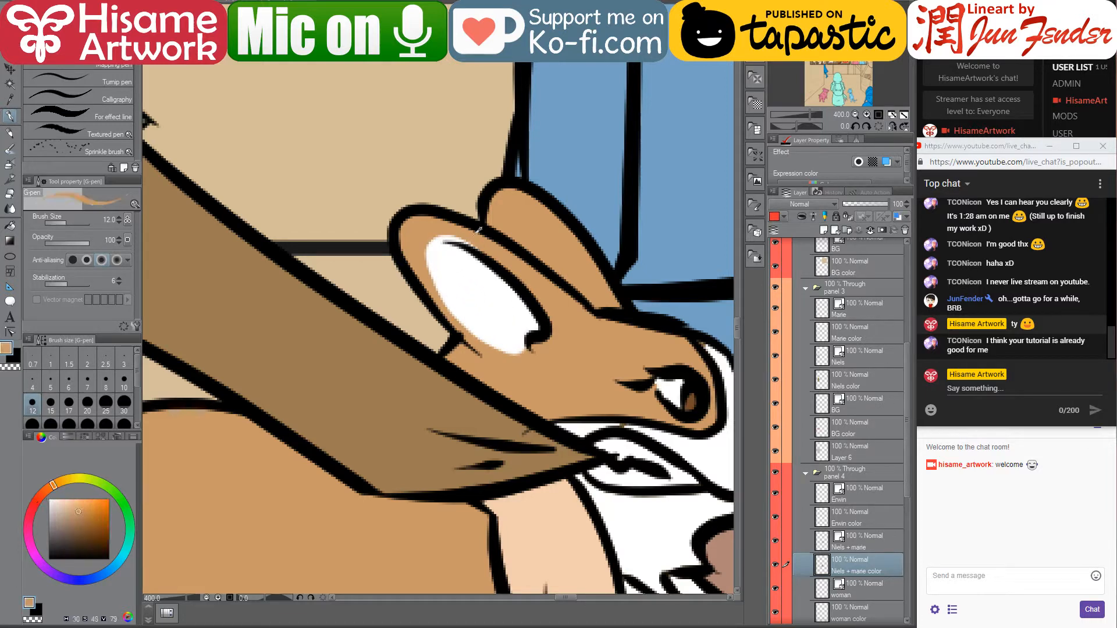
mouse_move(481, 233)
mouse_down()
mouse_move(493, 232)
mouse_move(424, 228)
mouse_move(436, 228)
mouse_up()
scroll(582, 384, down, 3)
scroll(593, 388, down, 6)
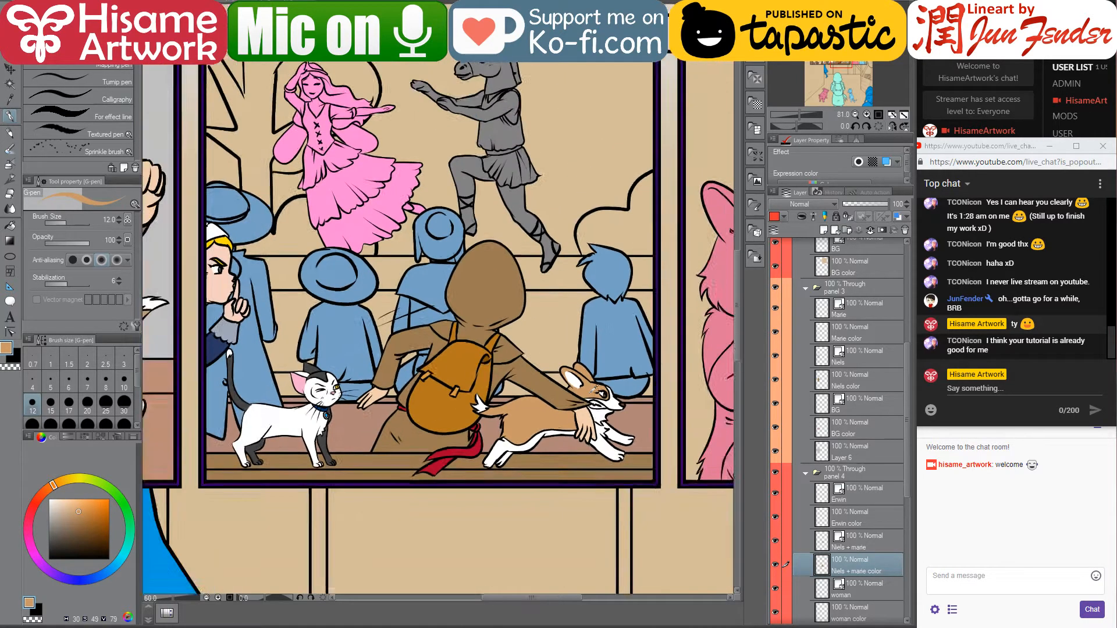
Hide the Erwin, Niels + marie and woman layers of panel 4 together with their color layers
drag(476, 200, 505, 299)
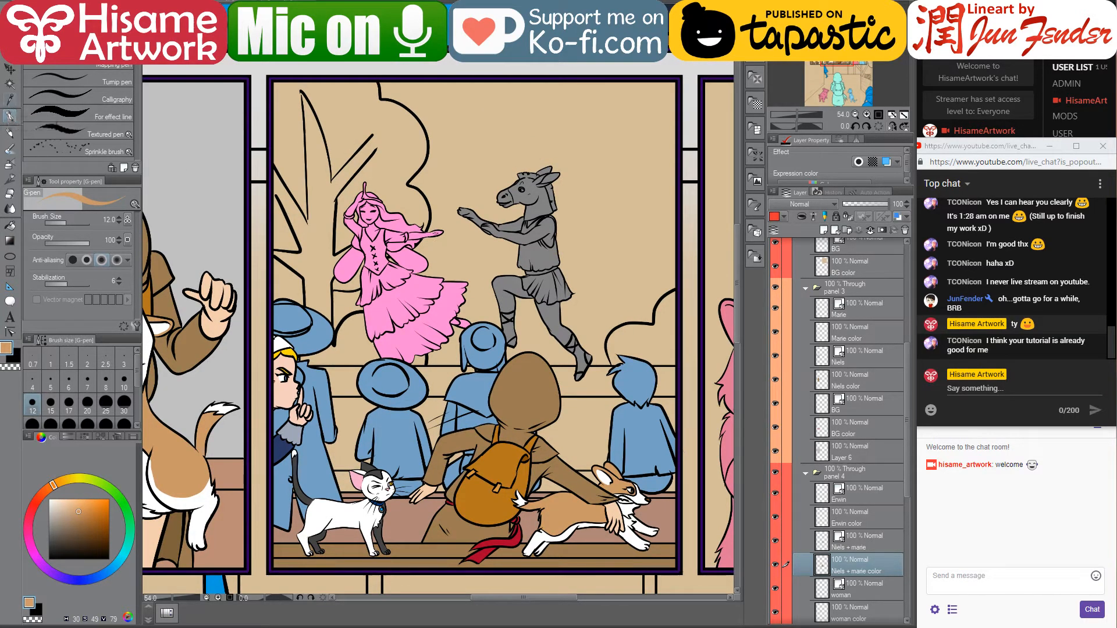
click(10, 69)
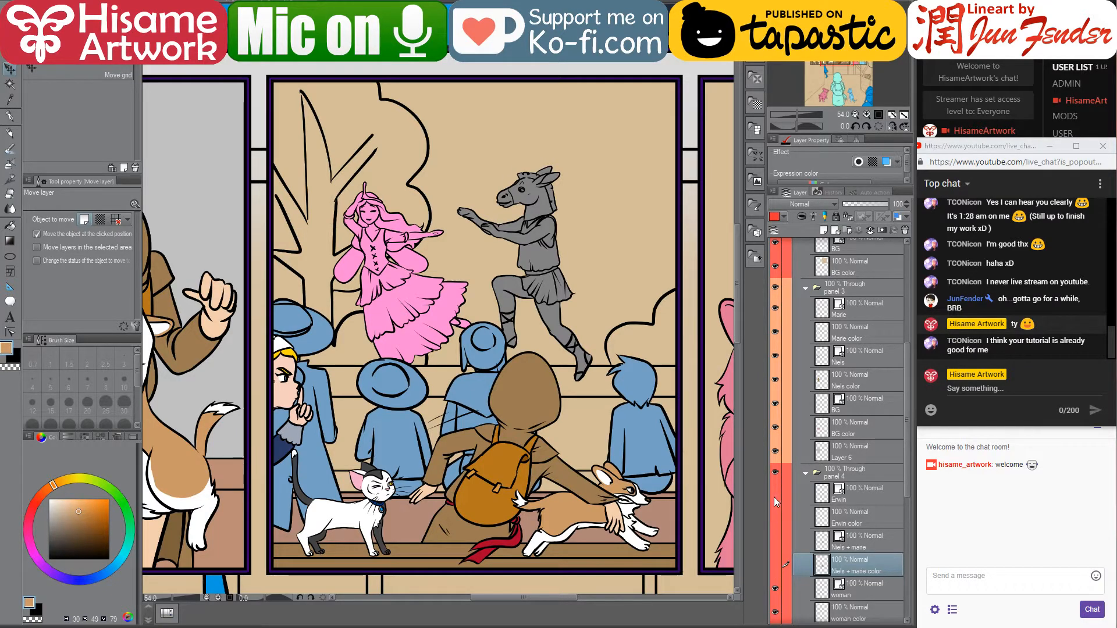
drag(774, 497, 774, 566)
scroll(831, 540, down, 2)
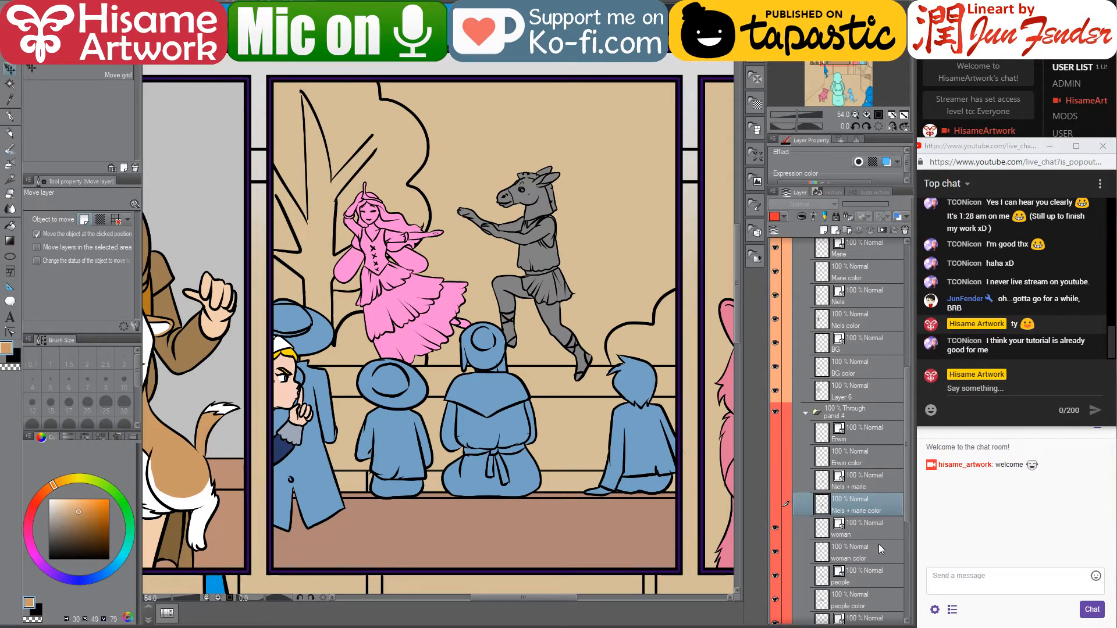
scroll(881, 549, down, 2)
scroll(881, 549, down, 1)
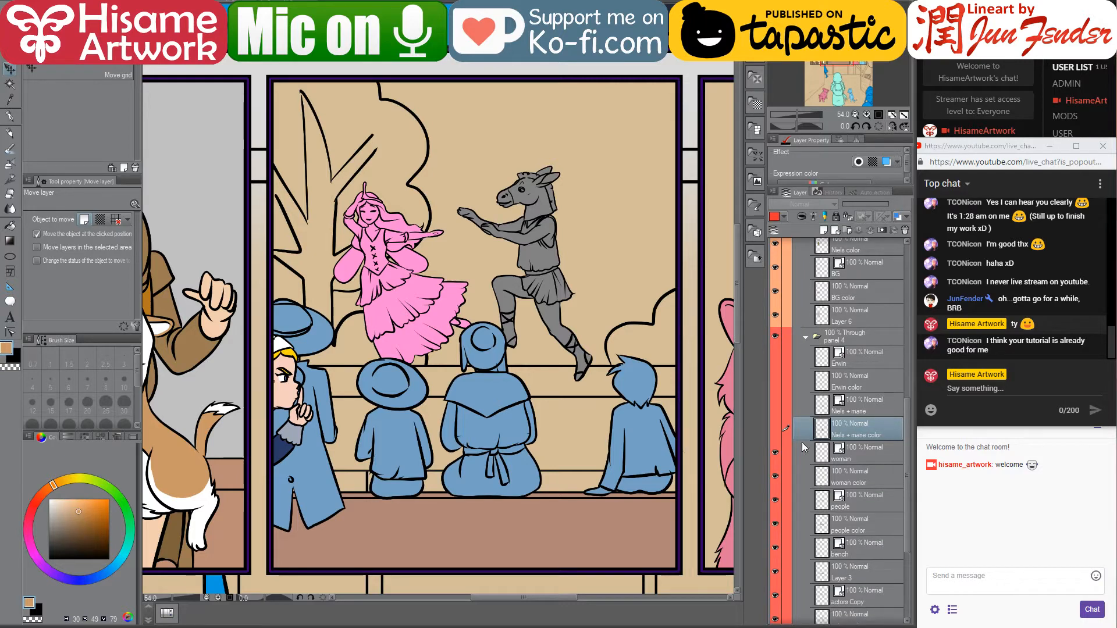
click(775, 455)
click(775, 476)
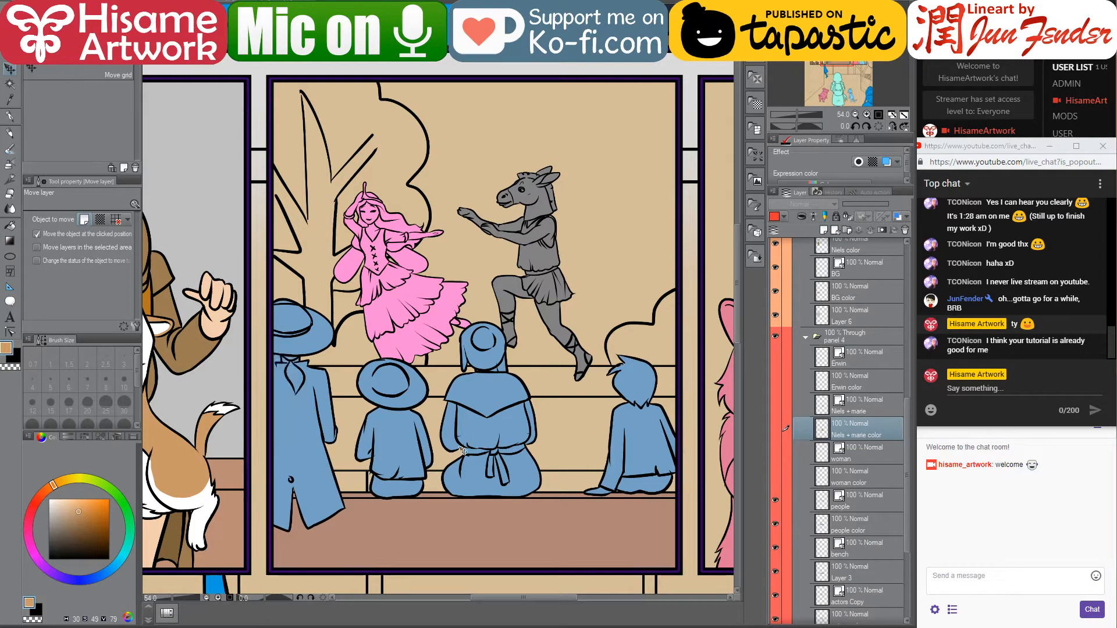
Rename the layer holding the brown bench colour to "bench color" and check its content by toggling its visibility
ctrl+shift+click(468, 548)
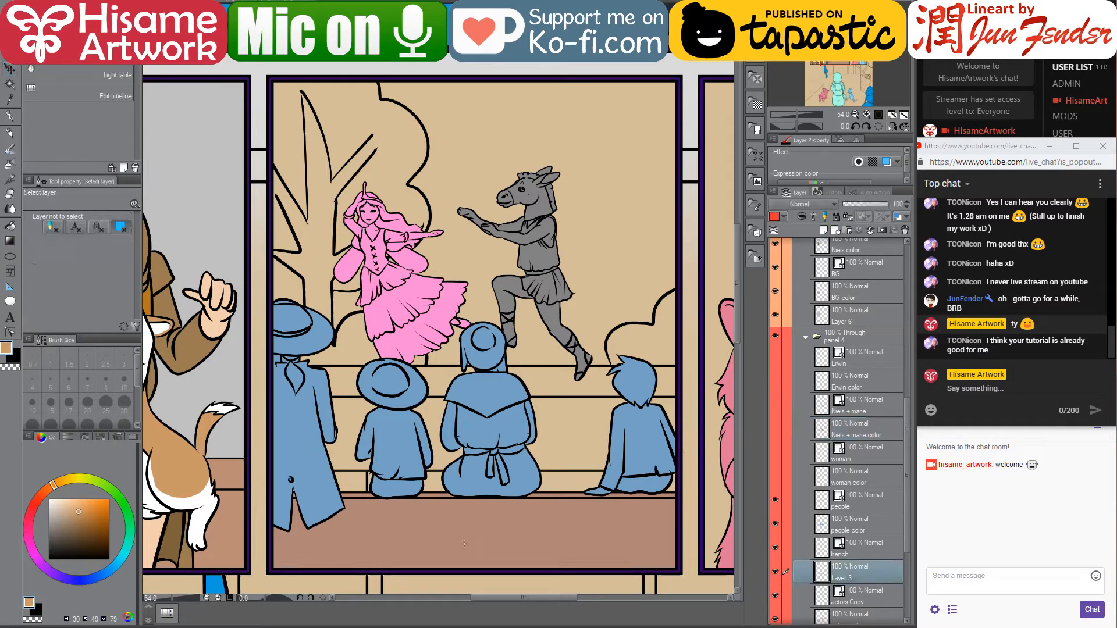
double_click(843, 578)
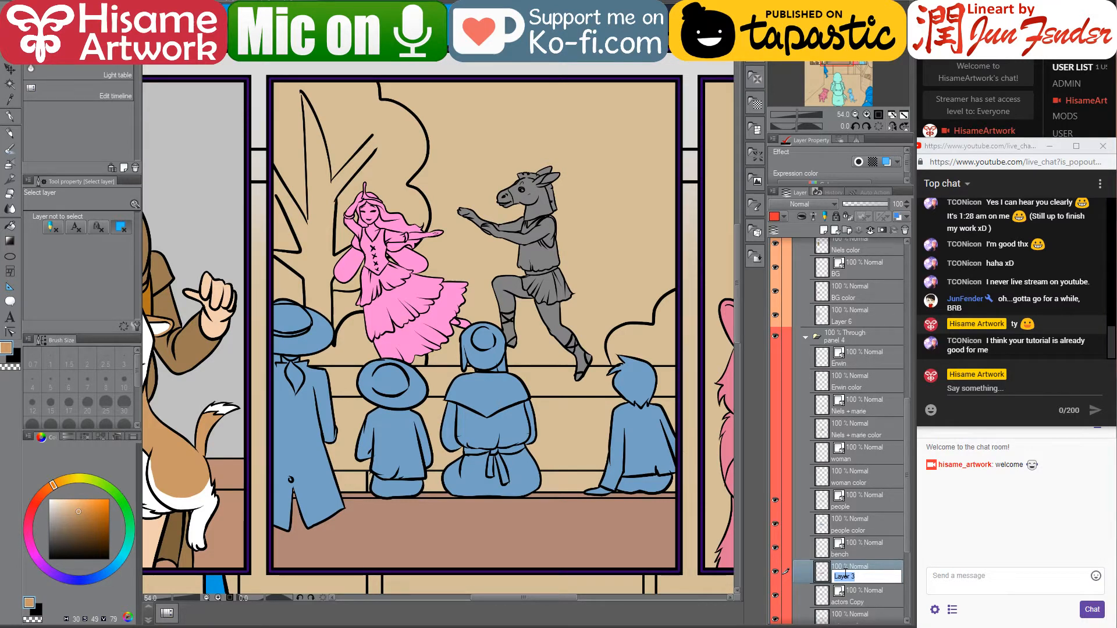
text(bench color)
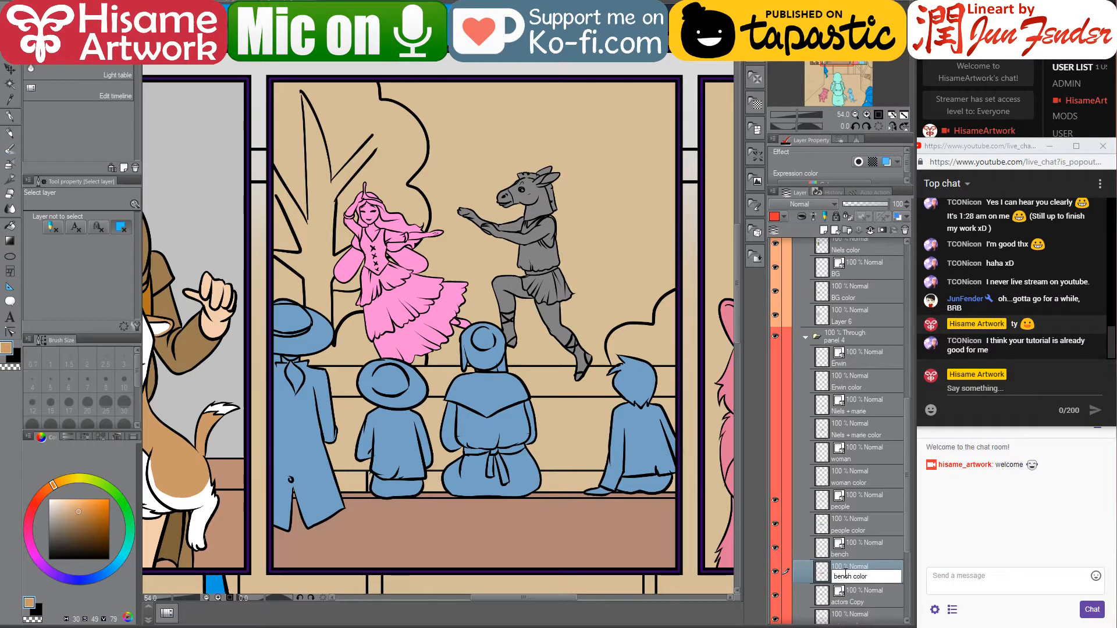
key(Return)
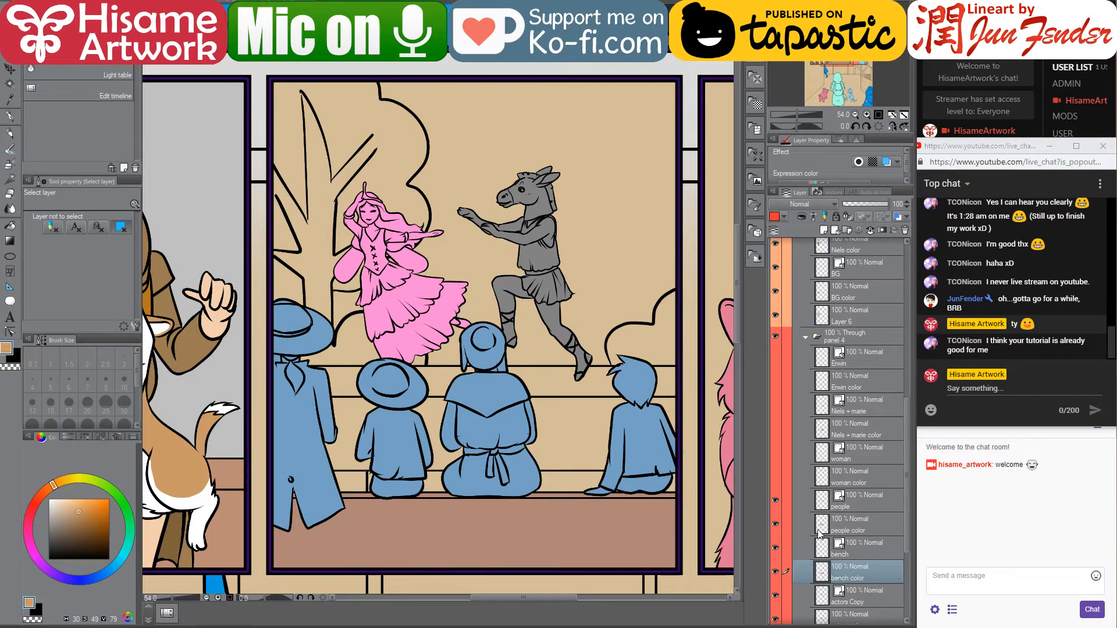
click(776, 571)
click(776, 571)
Load the people color layer's painted area as a selection and fill the bare-headed spectator's hair with brown
click(838, 526)
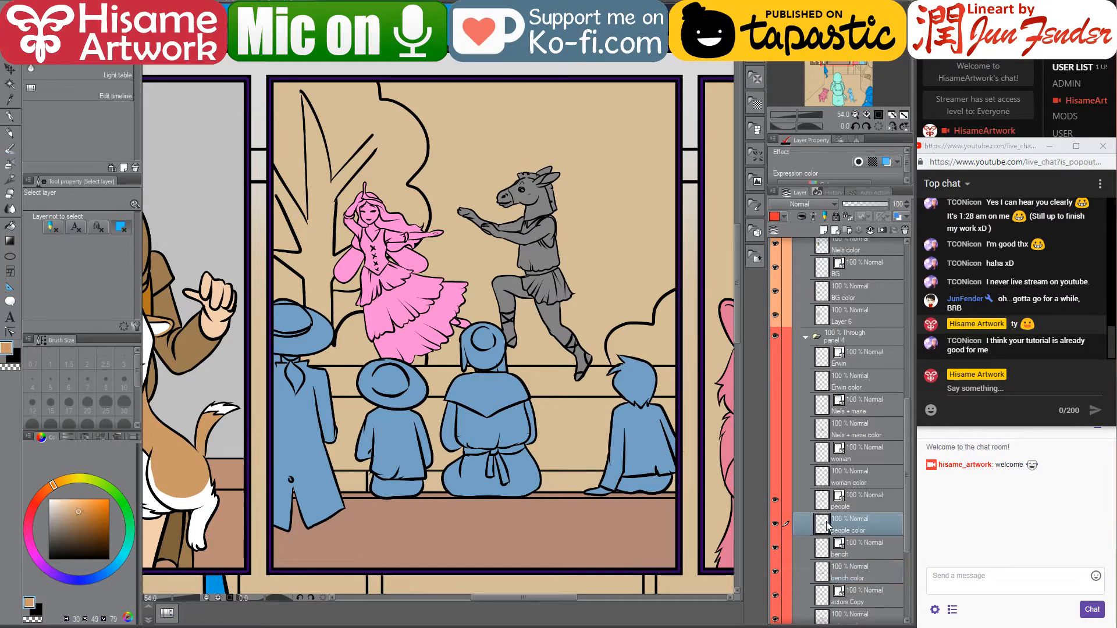
ctrl+click(823, 525)
click(9, 115)
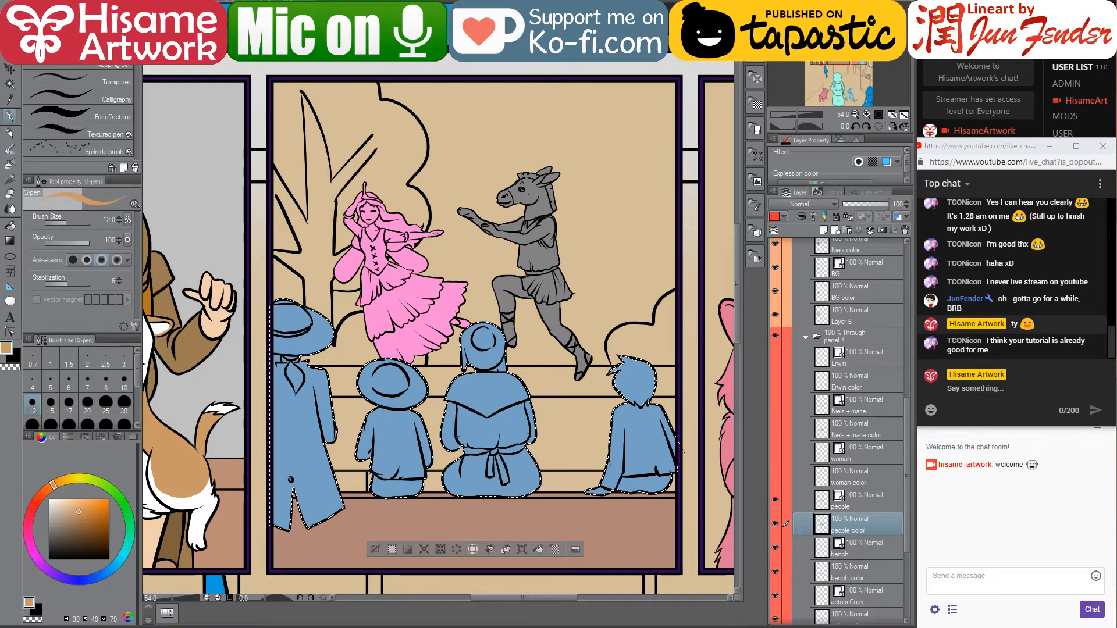
click(80, 519)
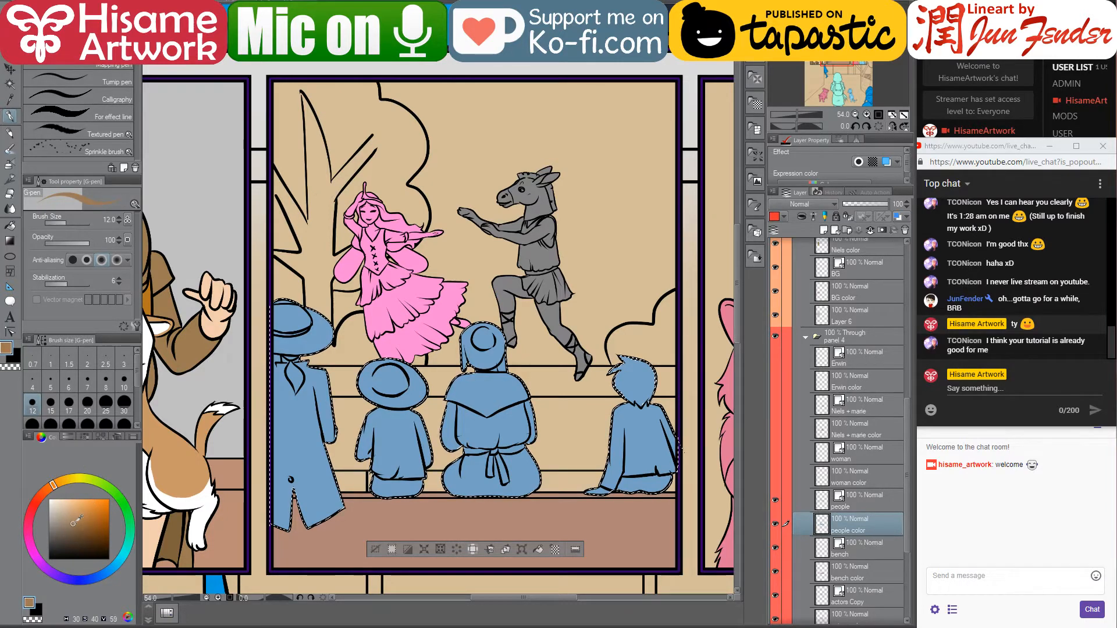
click(9, 225)
click(636, 381)
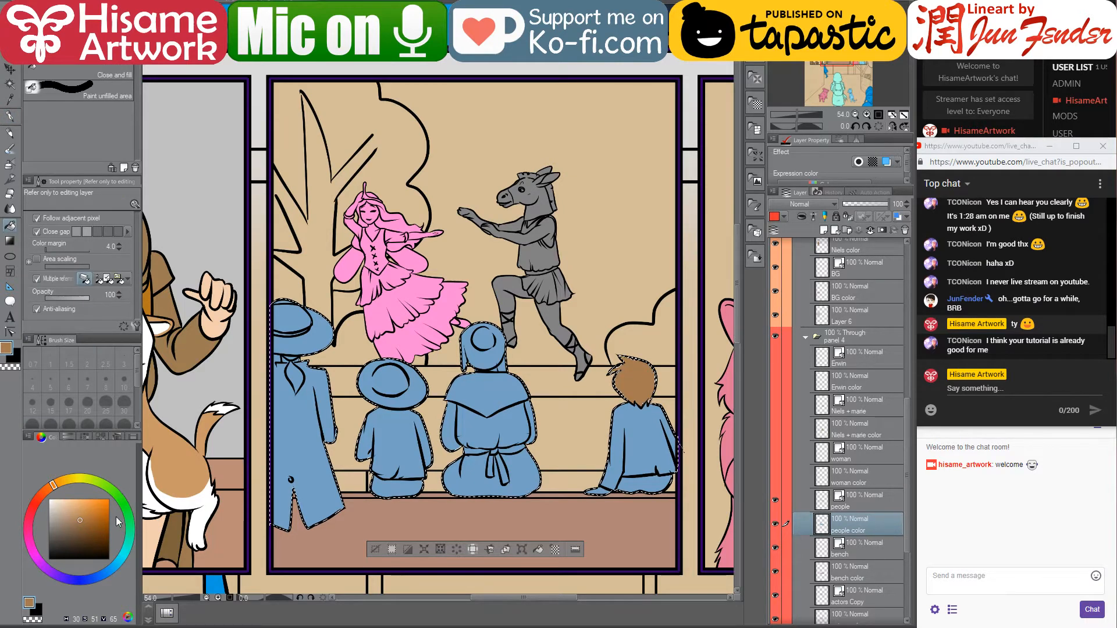
Choose a golden yellow and refill the bare-headed spectator's hair with it
click(63, 481)
click(93, 498)
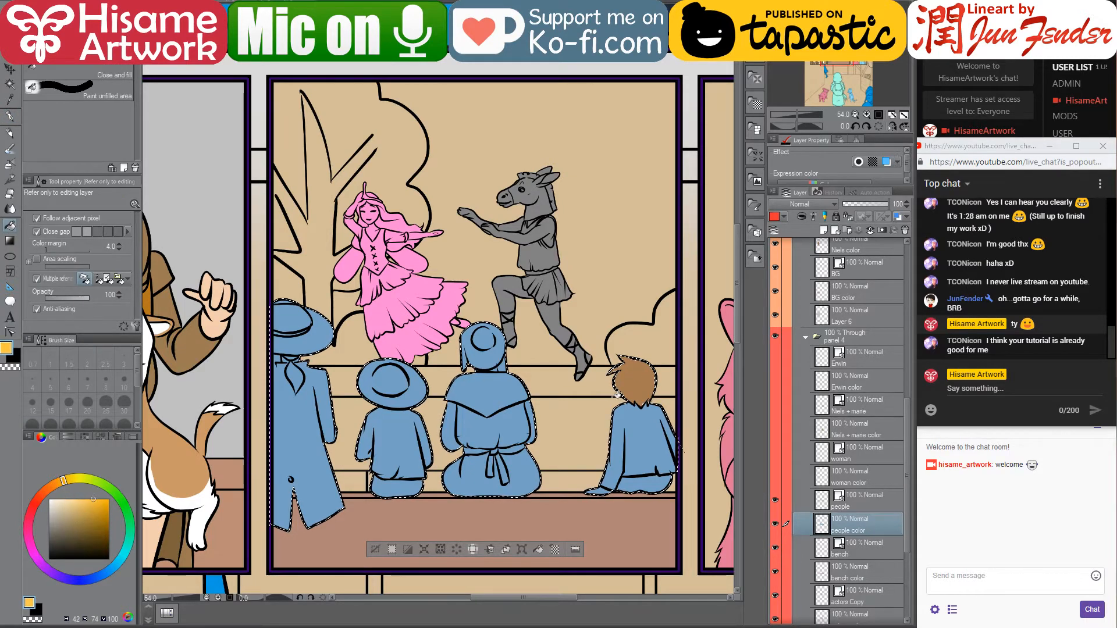
click(616, 396)
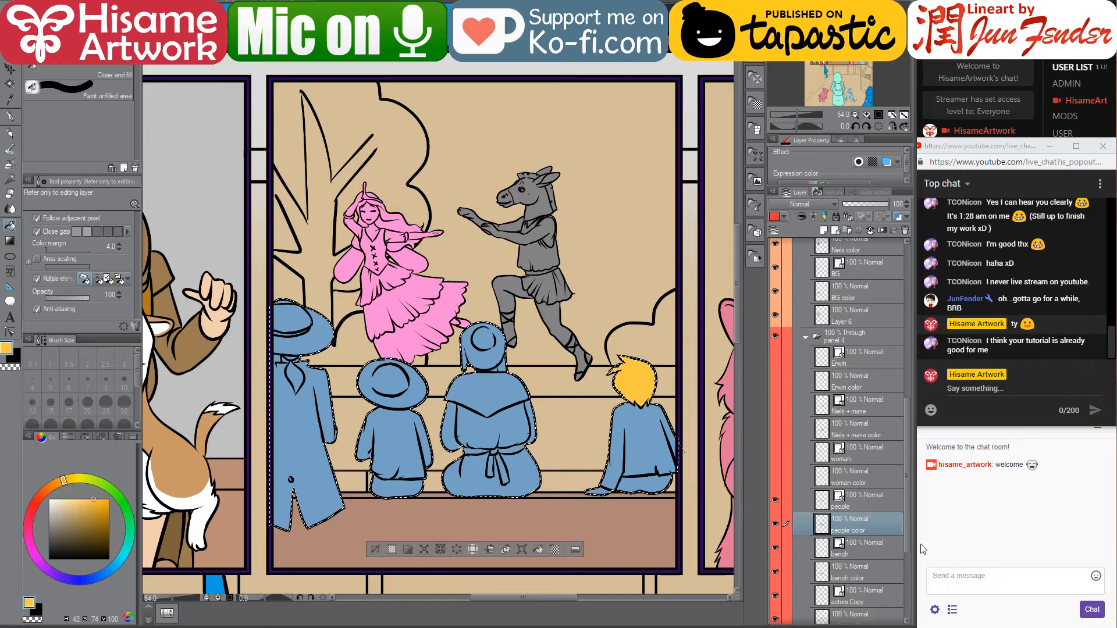
Hide panel 4's people and people color layers, then replace the selection with Layer 4's painted area and make that layer active
scroll(790, 432, down, 5)
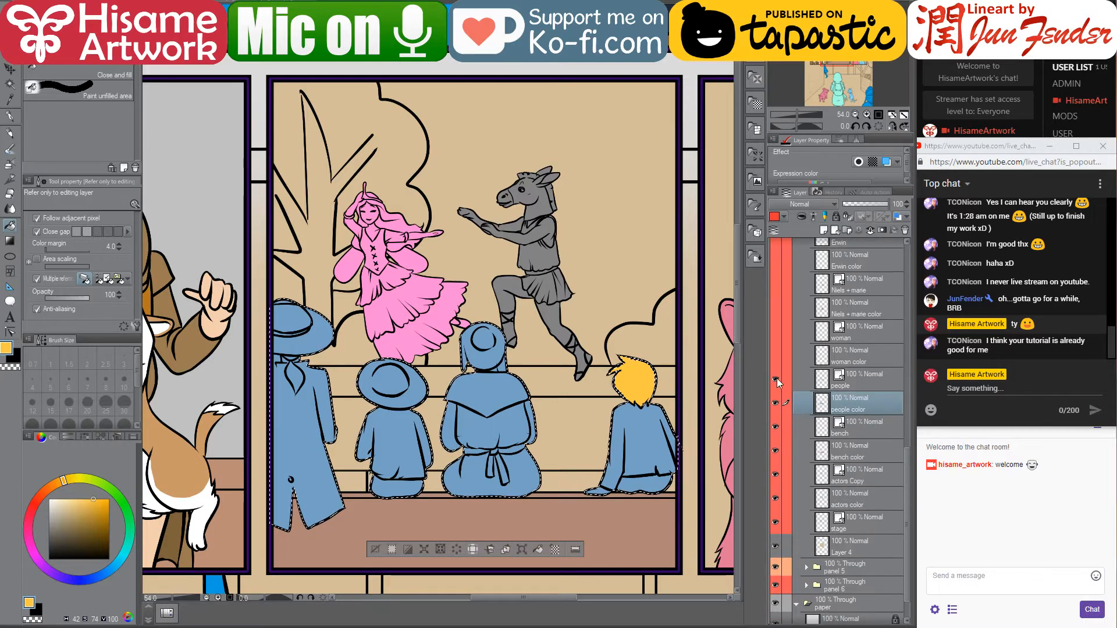
drag(777, 383, 777, 407)
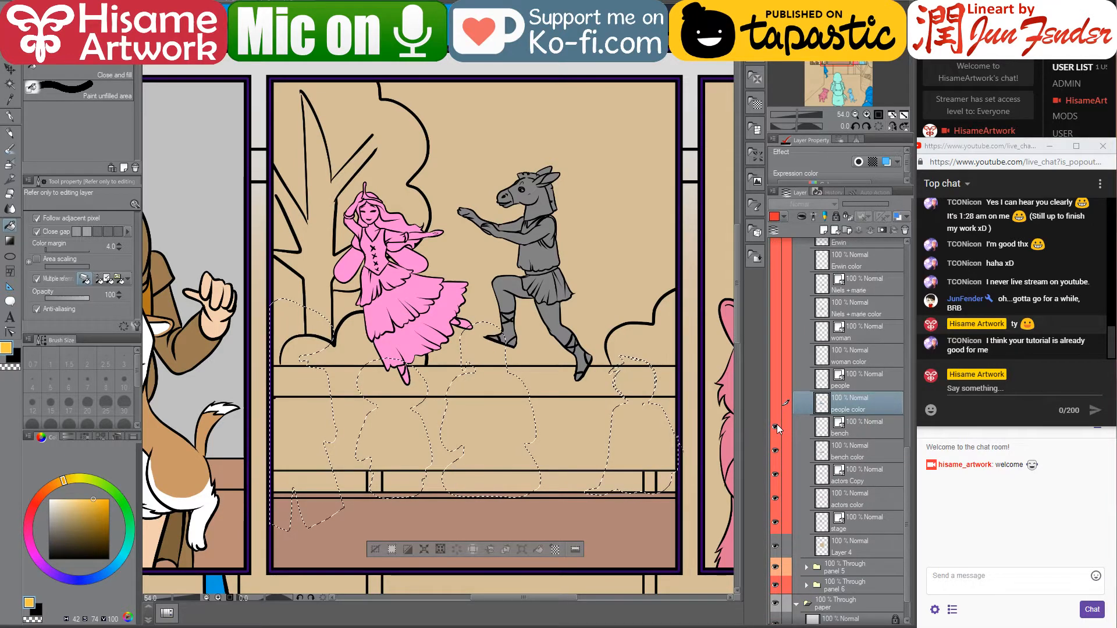
key(ctrl+d)
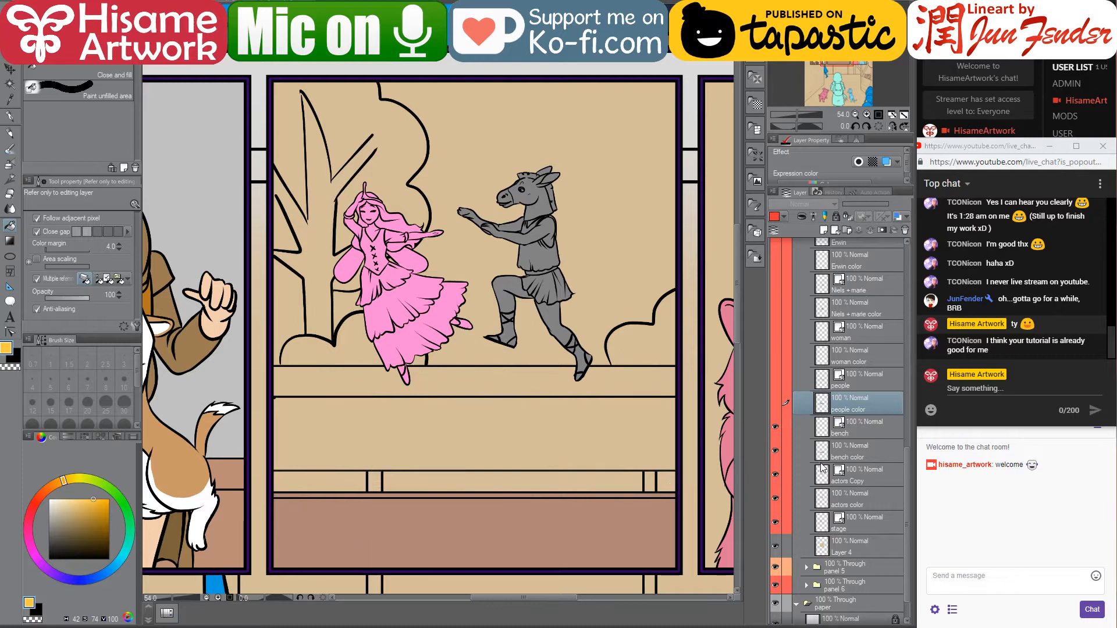
click(852, 523)
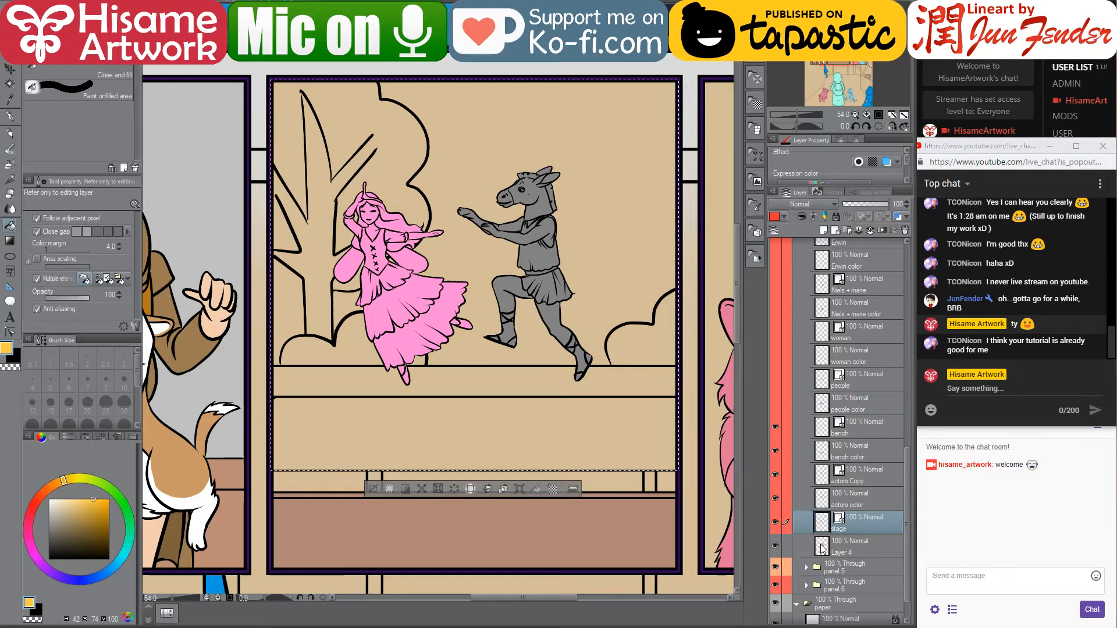
click(824, 549)
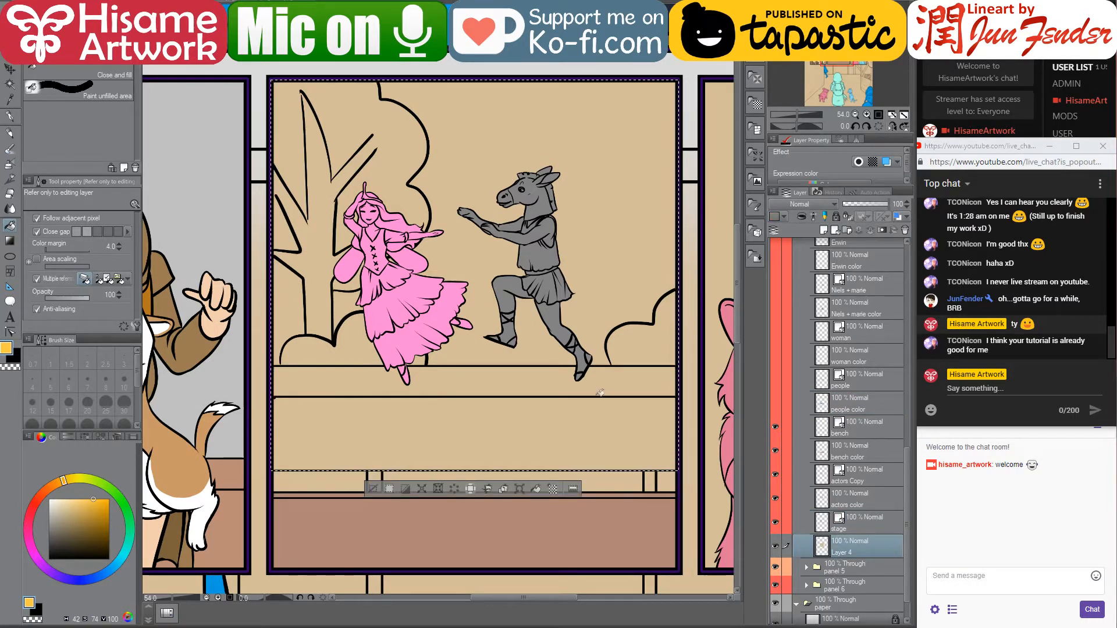
Sample the dark brown of the stage front on the finished comic page and fill panel 4's stage front with it
click(10, 116)
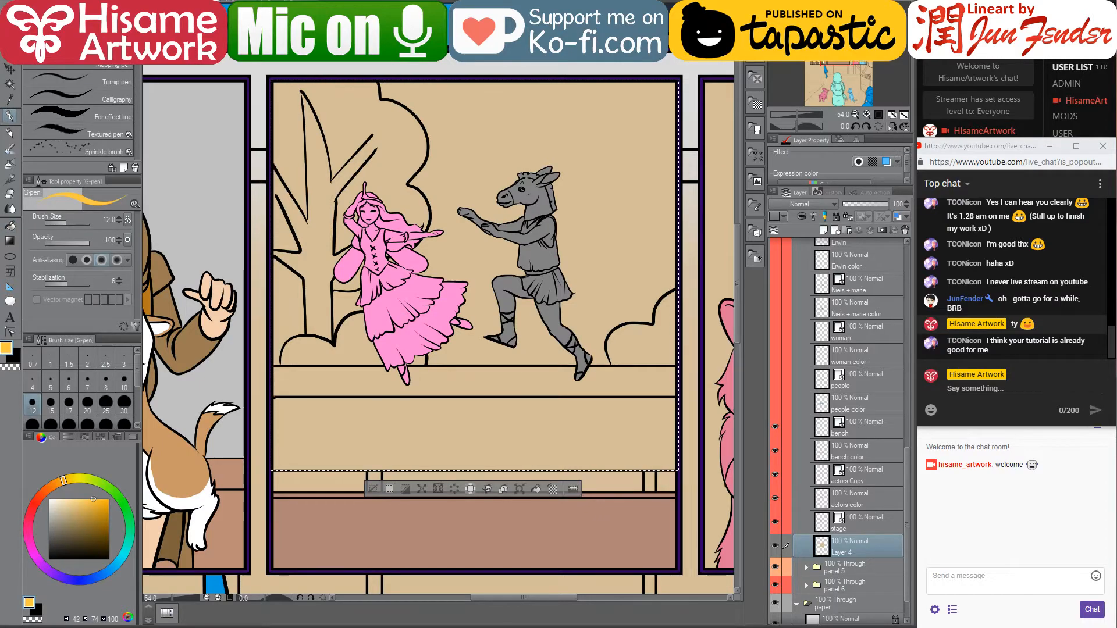
key(ctrl+Tab)
scroll(512, 333, down, 6)
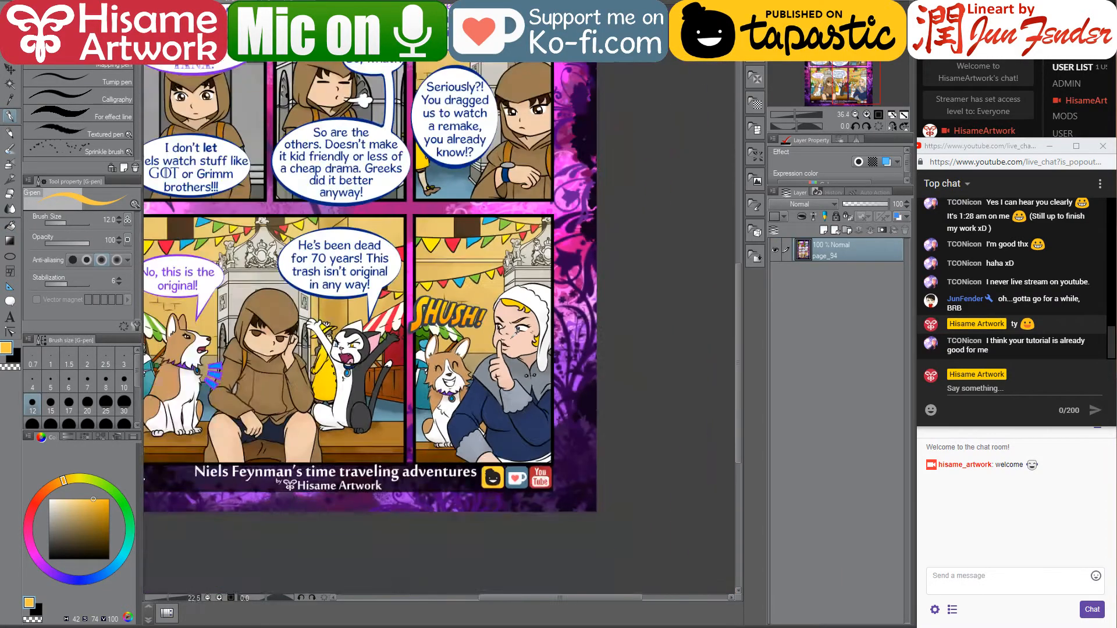
drag(289, 117, 455, 427)
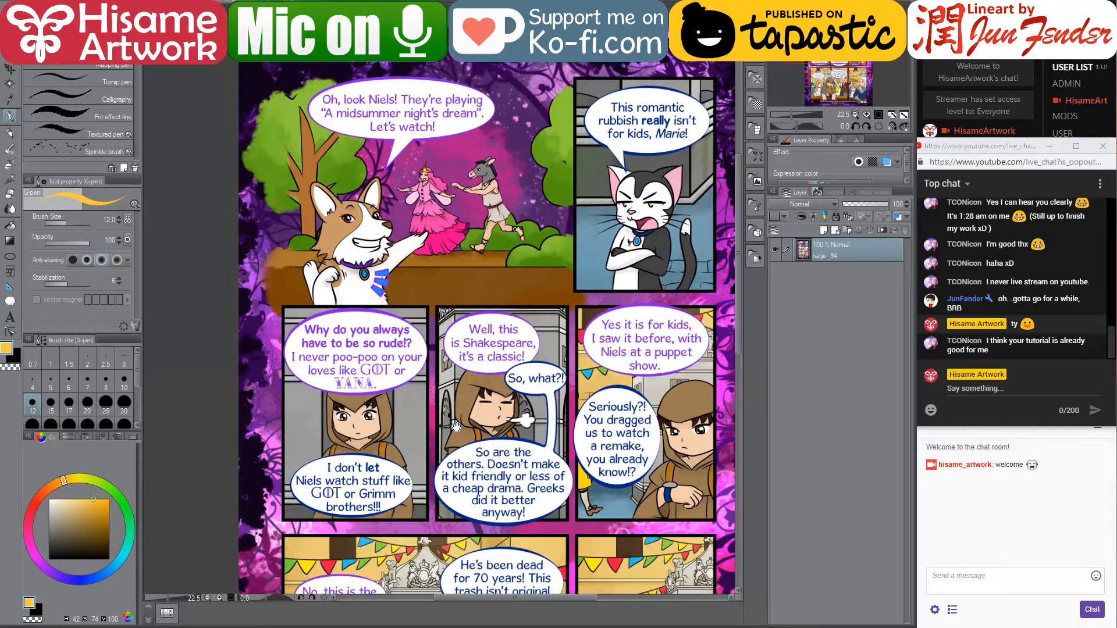
alt+click(454, 275)
alt+click(476, 245)
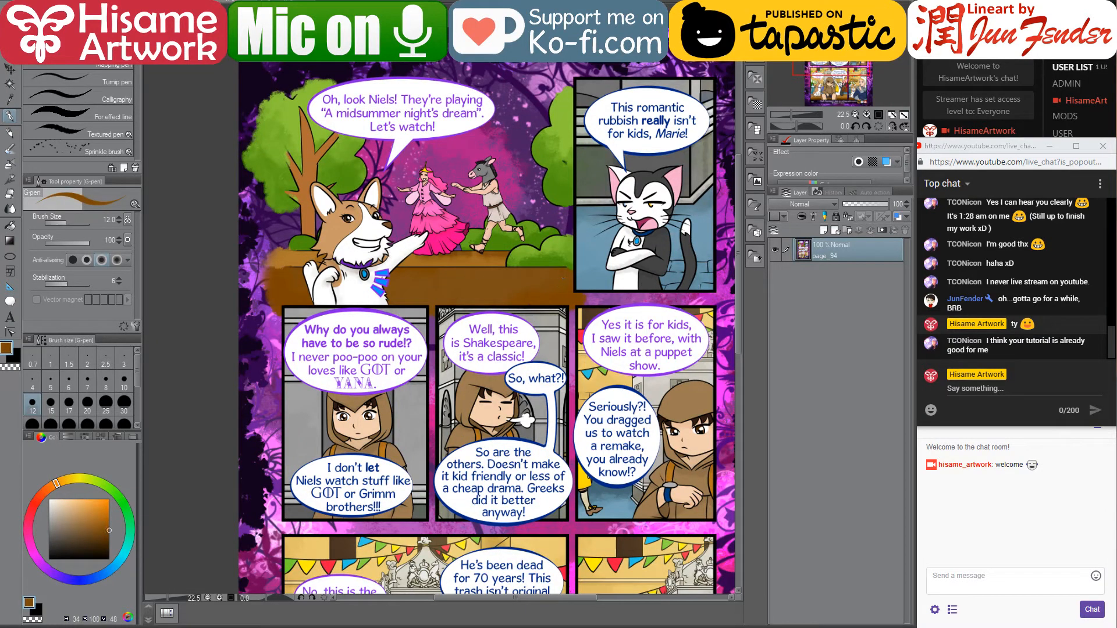
click(233, 46)
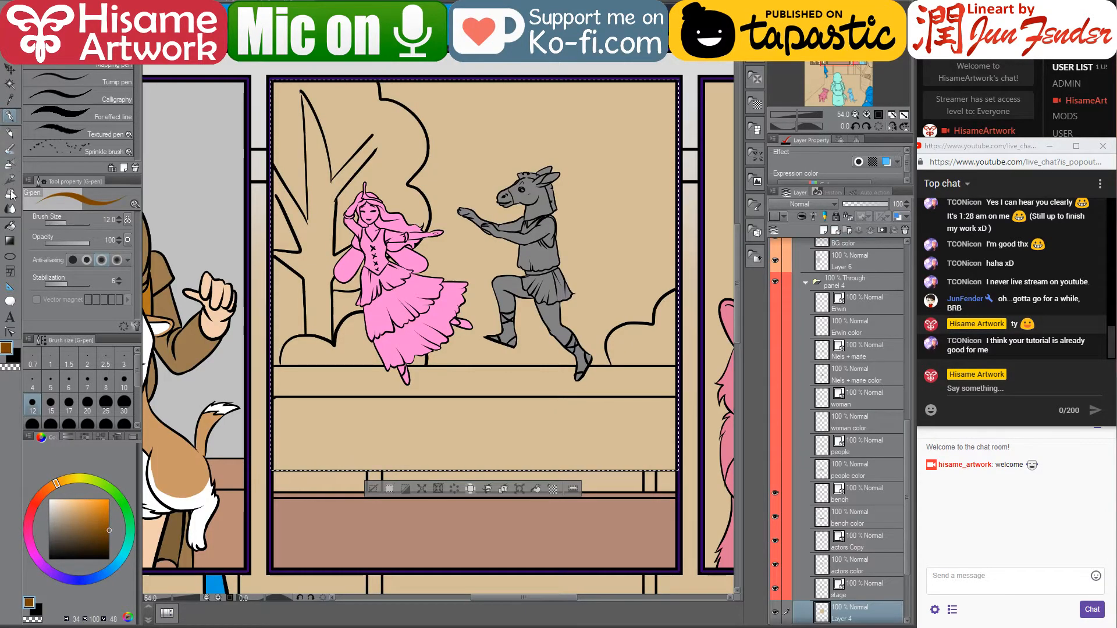
click(10, 225)
click(476, 419)
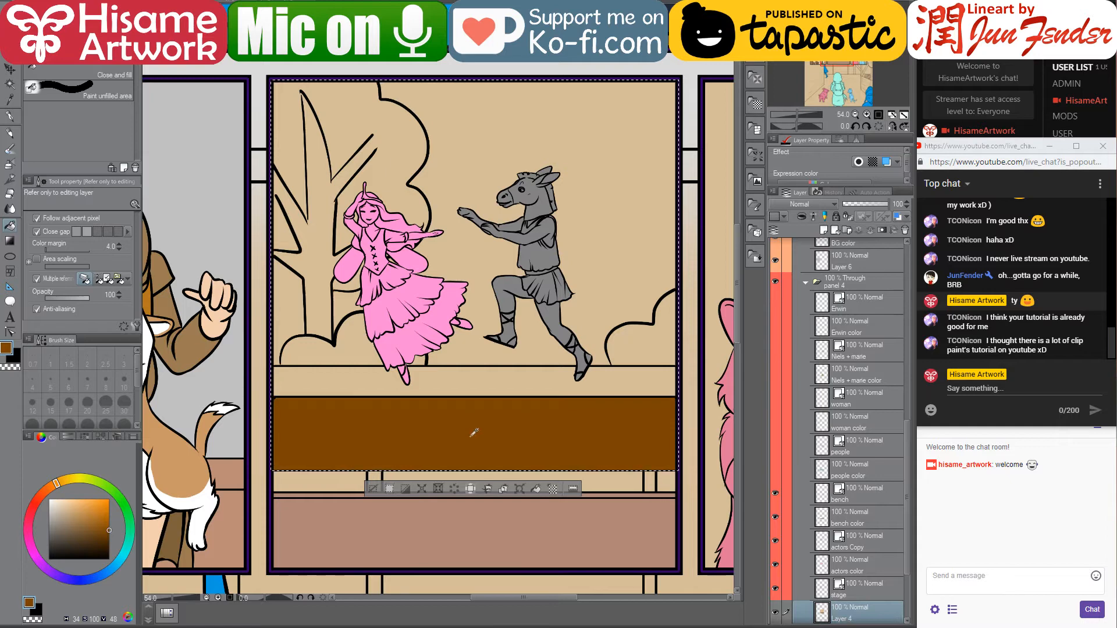
Pick up the lighter brown of the stage floor from the finished comic page
scroll(474, 433, up, 2)
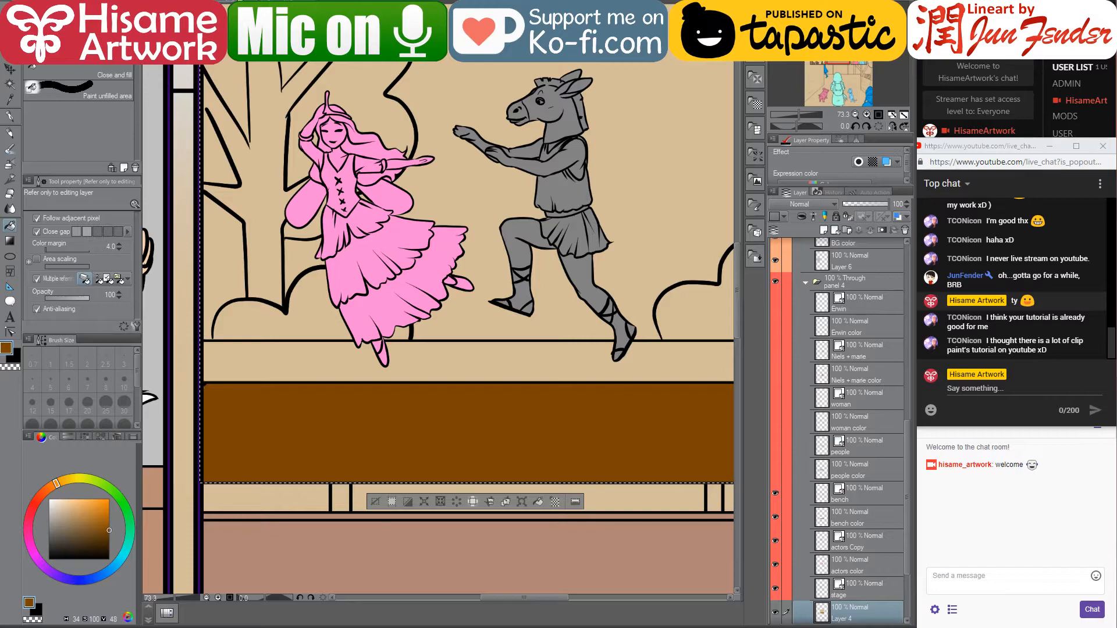
key(ctrl+Tab)
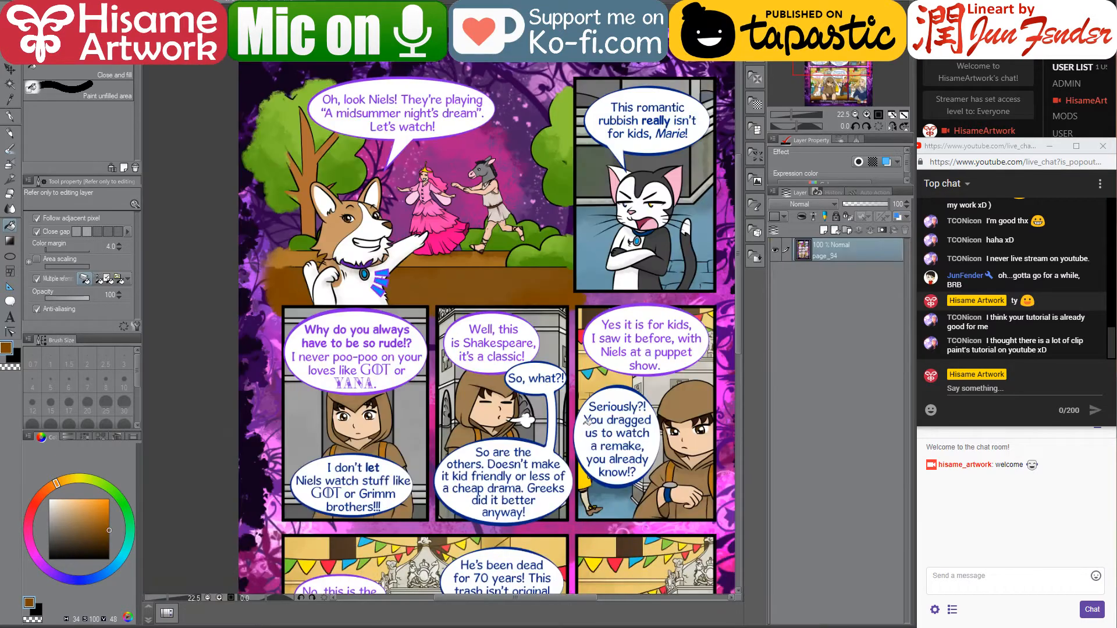
scroll(401, 261, up, 4)
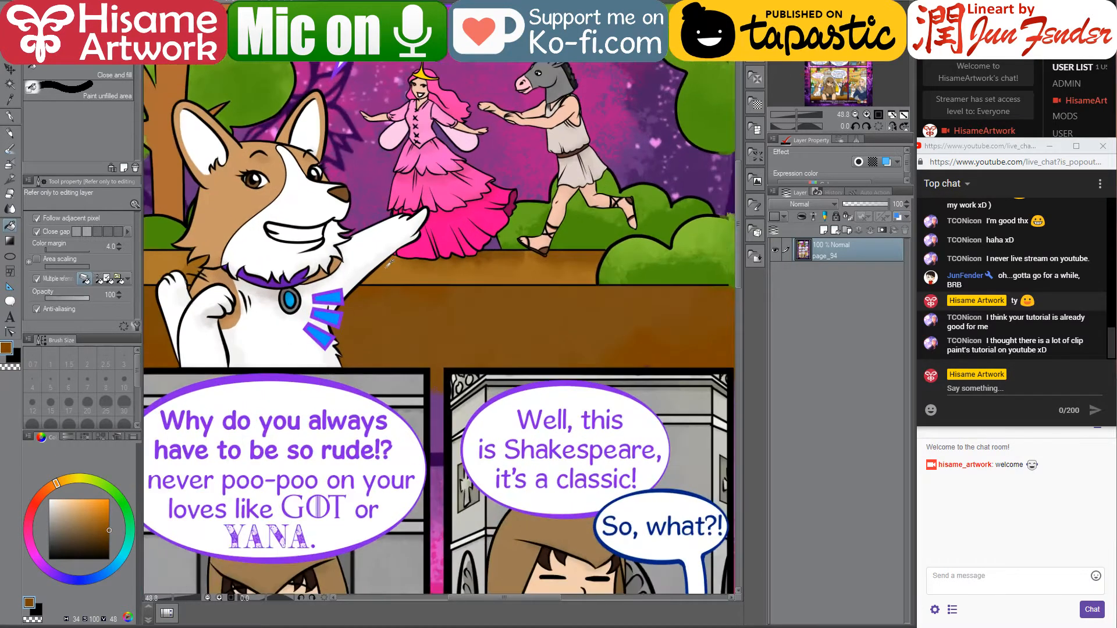
key(ctrl+Tab)
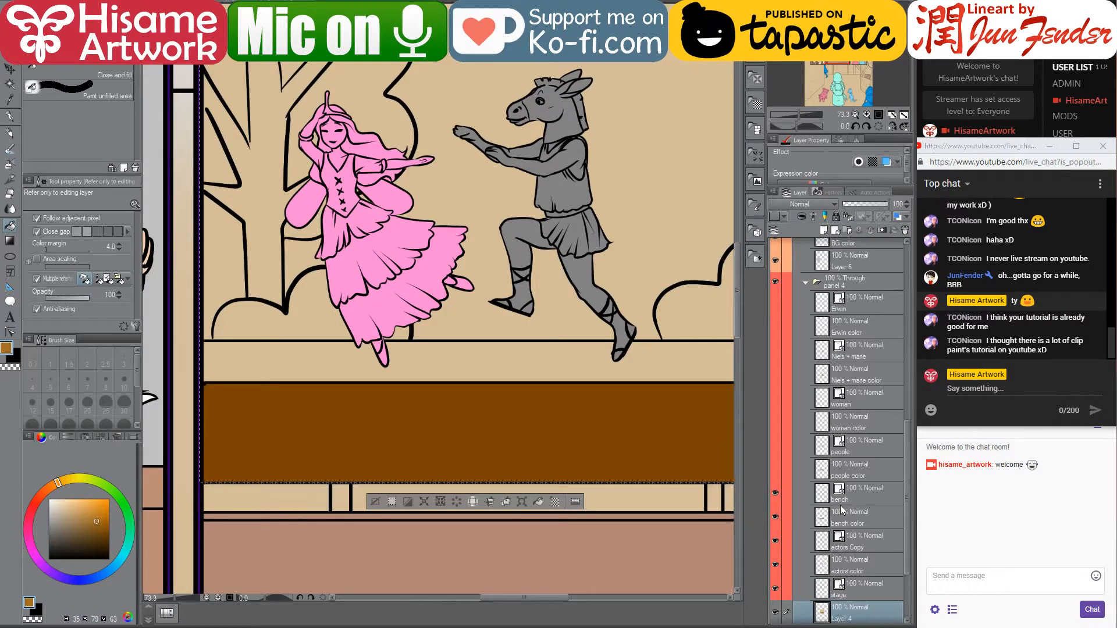
Check what the bench, bench color and actors Copy layers contain by toggling their visibility
scroll(840, 505, down, 1)
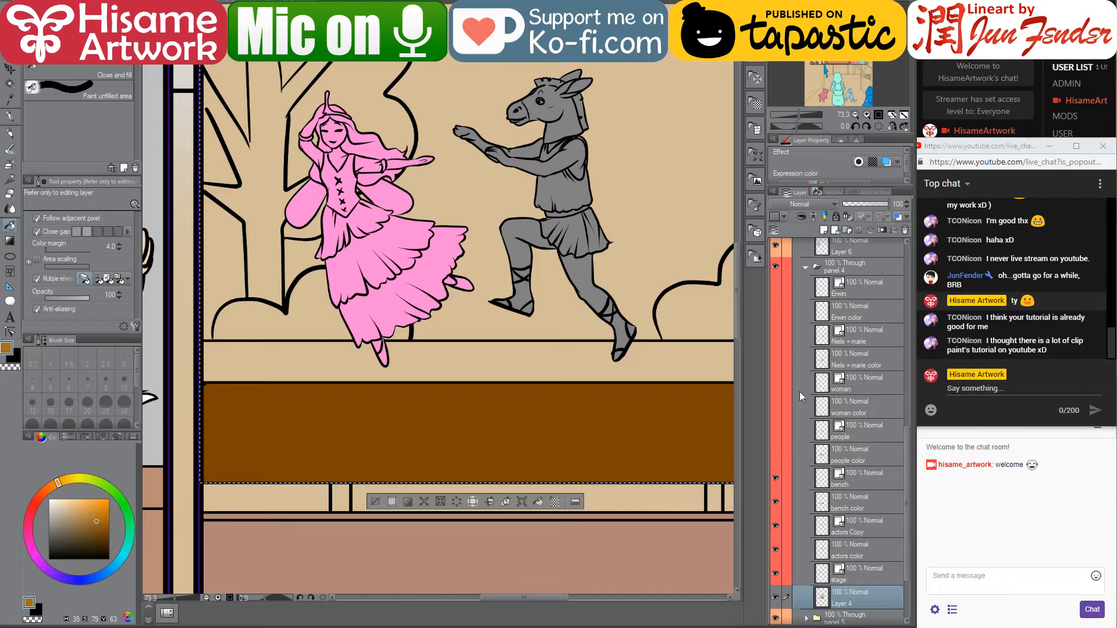
click(776, 478)
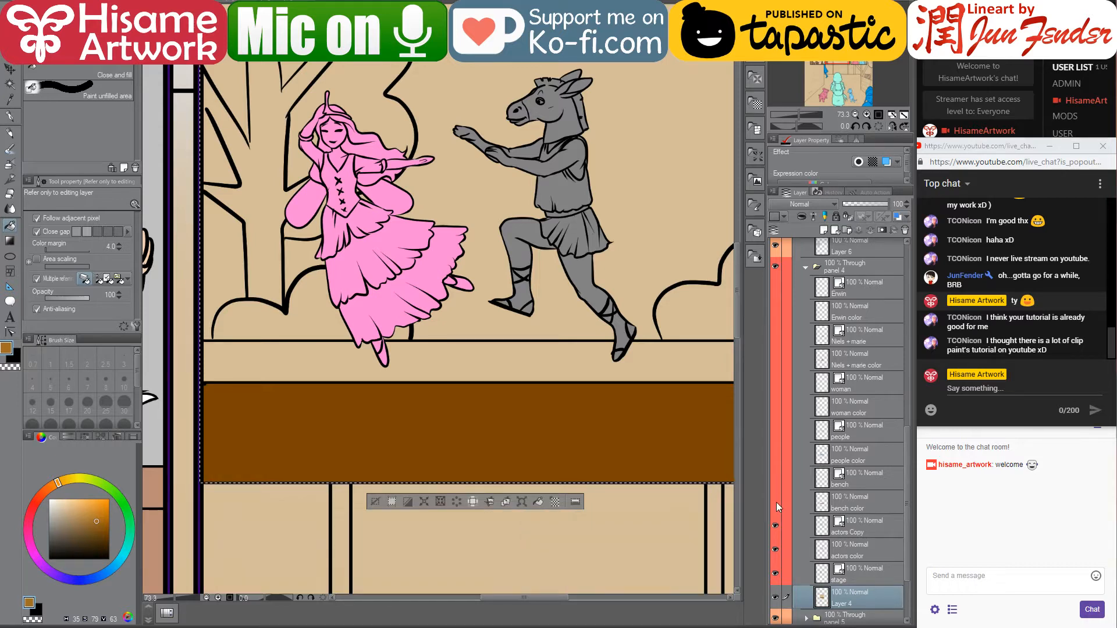
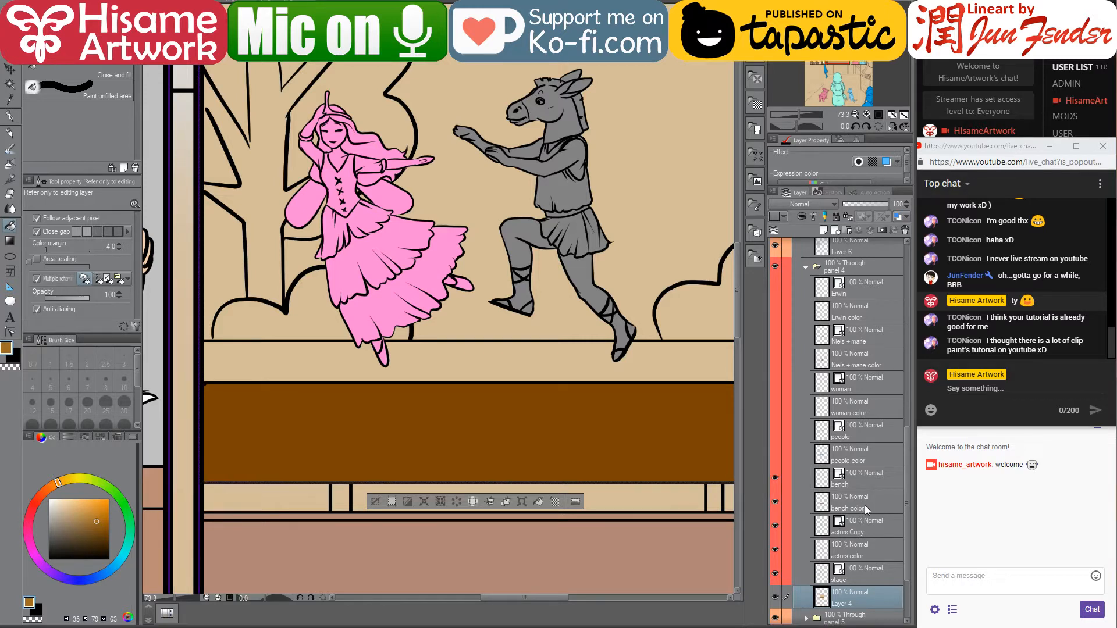
scroll(854, 483, up, 1)
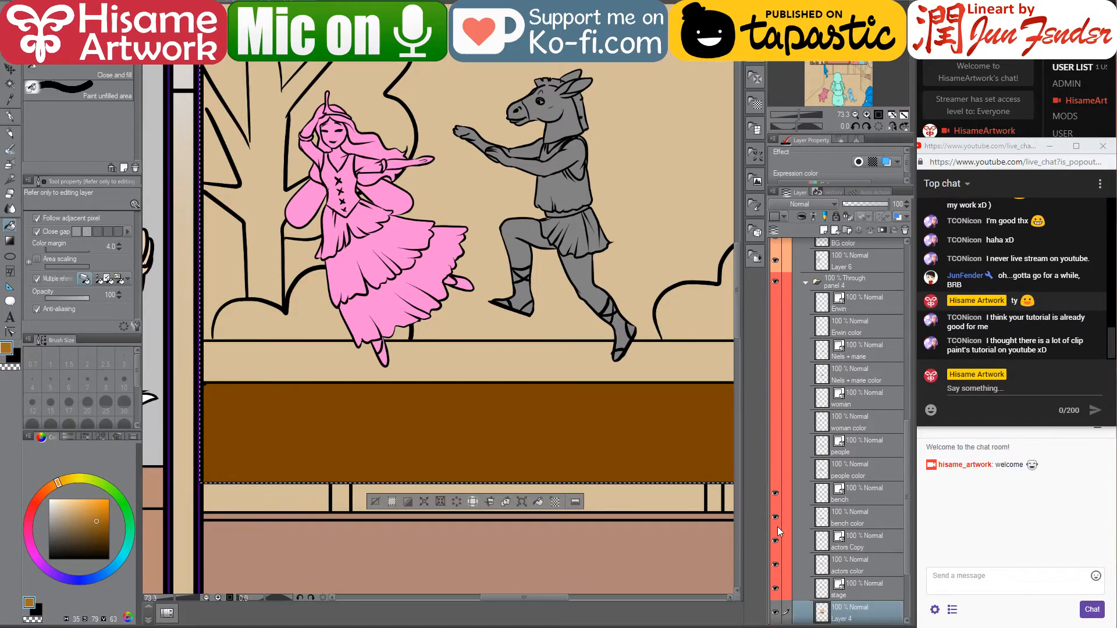
drag(778, 526, 777, 546)
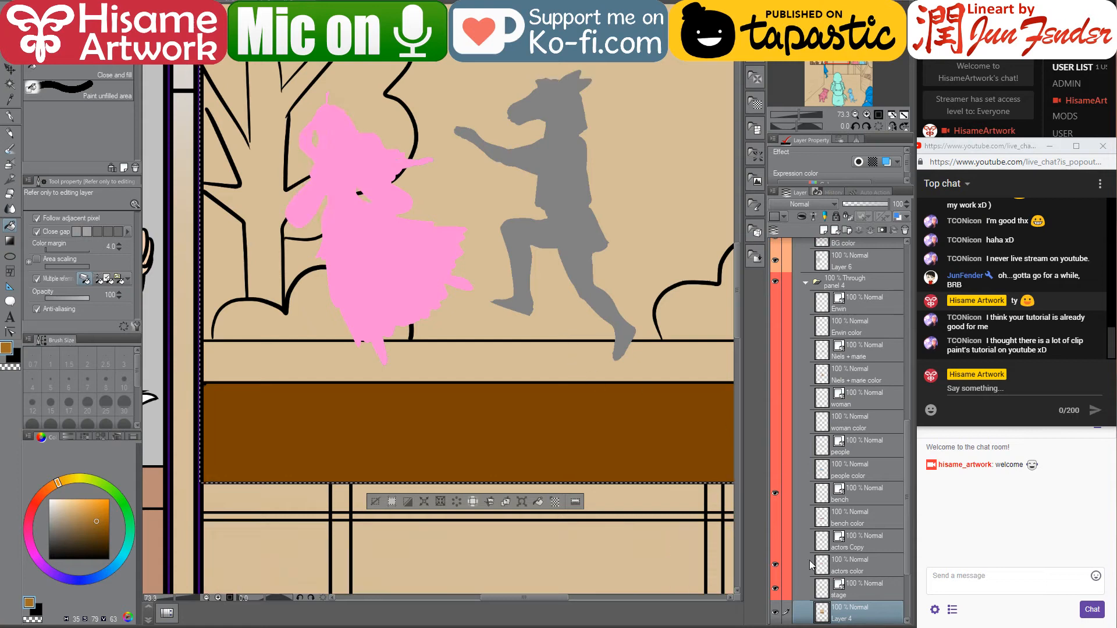
click(775, 540)
click(775, 516)
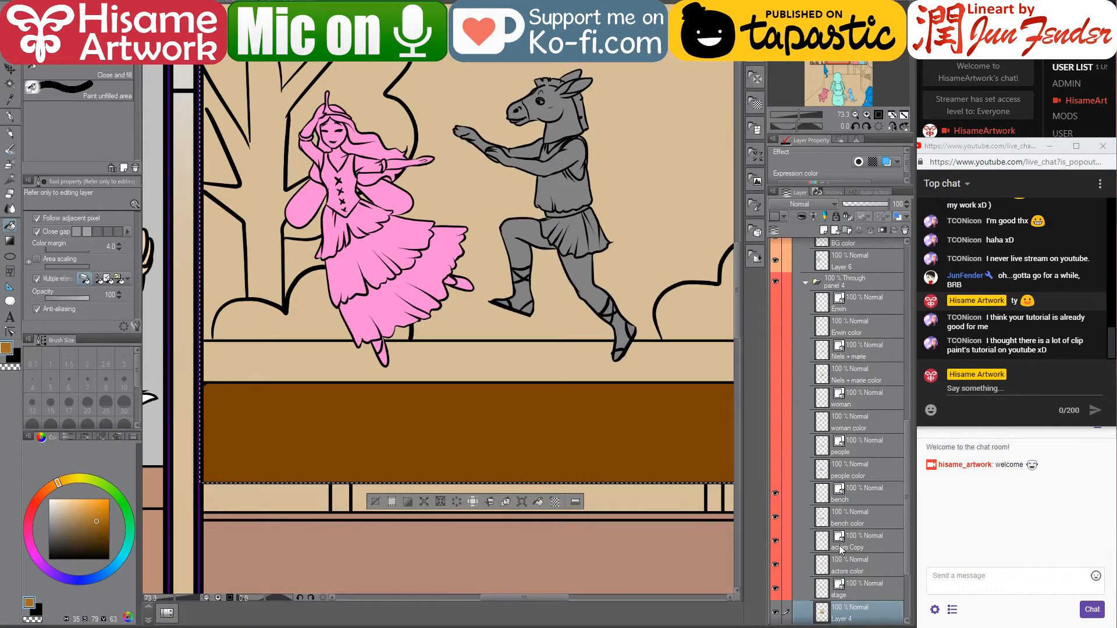
Hide the actors Copy and actors color layers, and fill the stage floor strip on Layer 4 with the lighter brown
click(784, 542)
drag(776, 541, 777, 565)
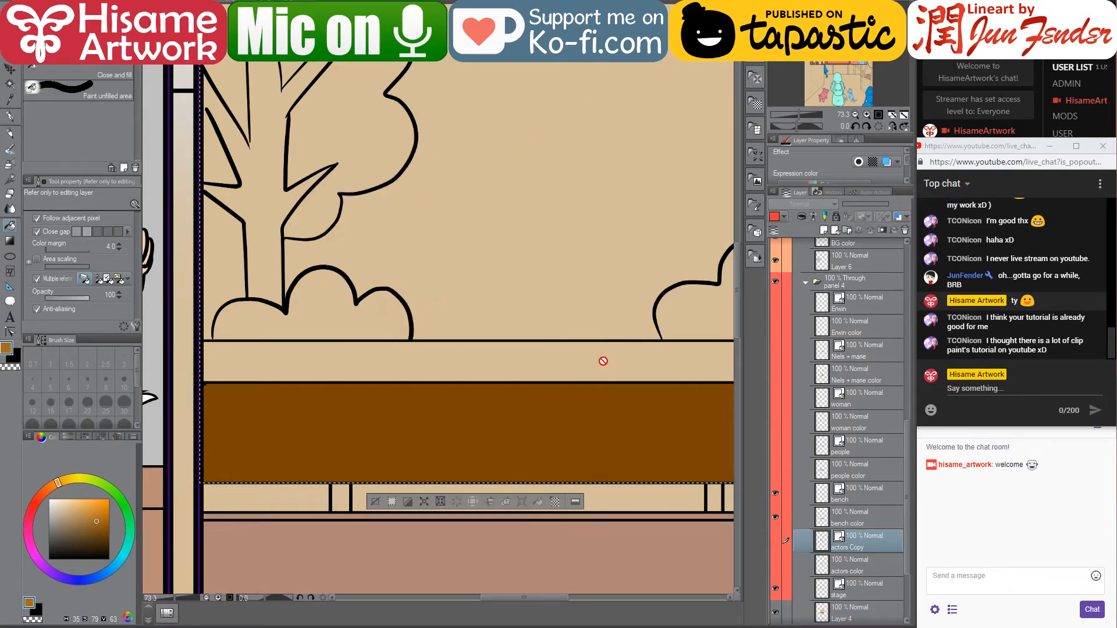
click(860, 617)
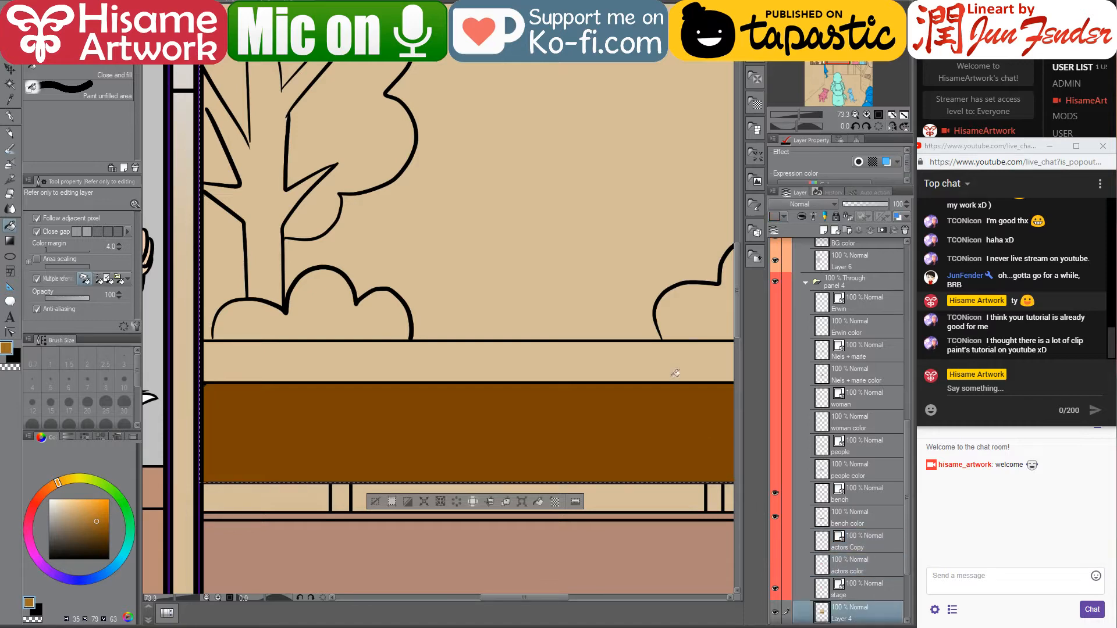
click(669, 365)
drag(499, 327, 453, 426)
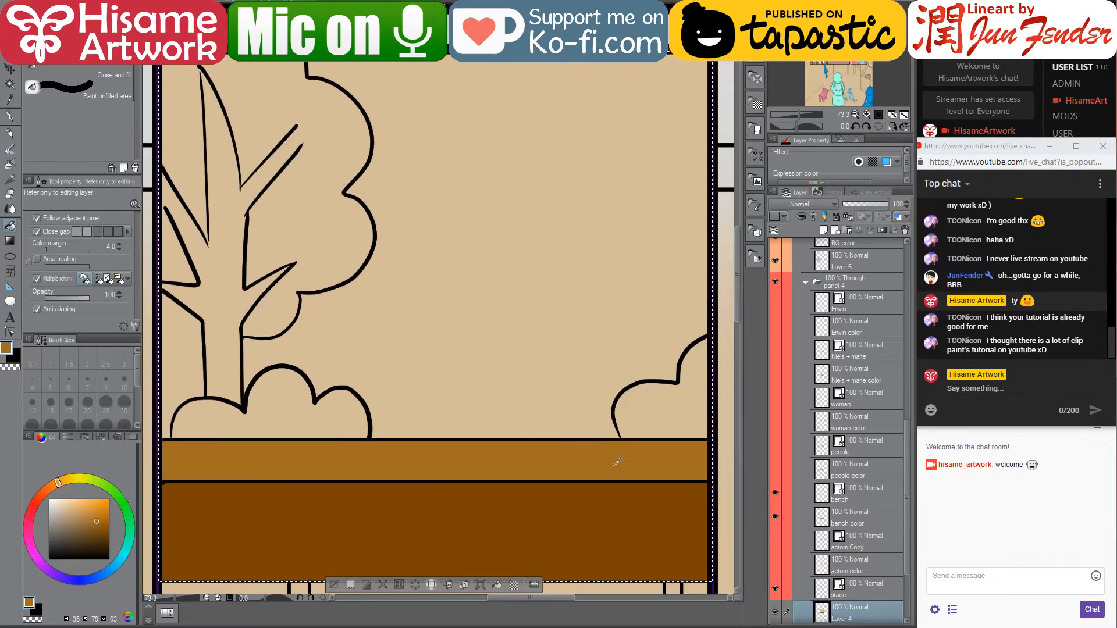
Sample the dark green of the bushes on the finished page and fill both bushes on panel 4's stage with it
scroll(620, 461, down, 1)
key(ctrl+Tab)
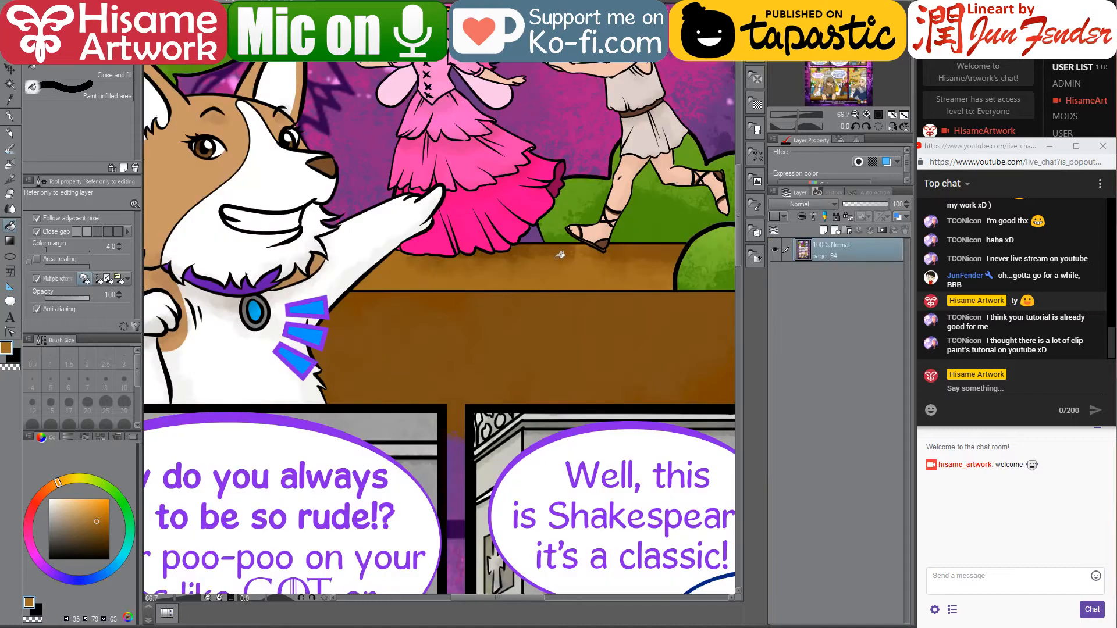
alt+click(641, 200)
key(ctrl+Tab)
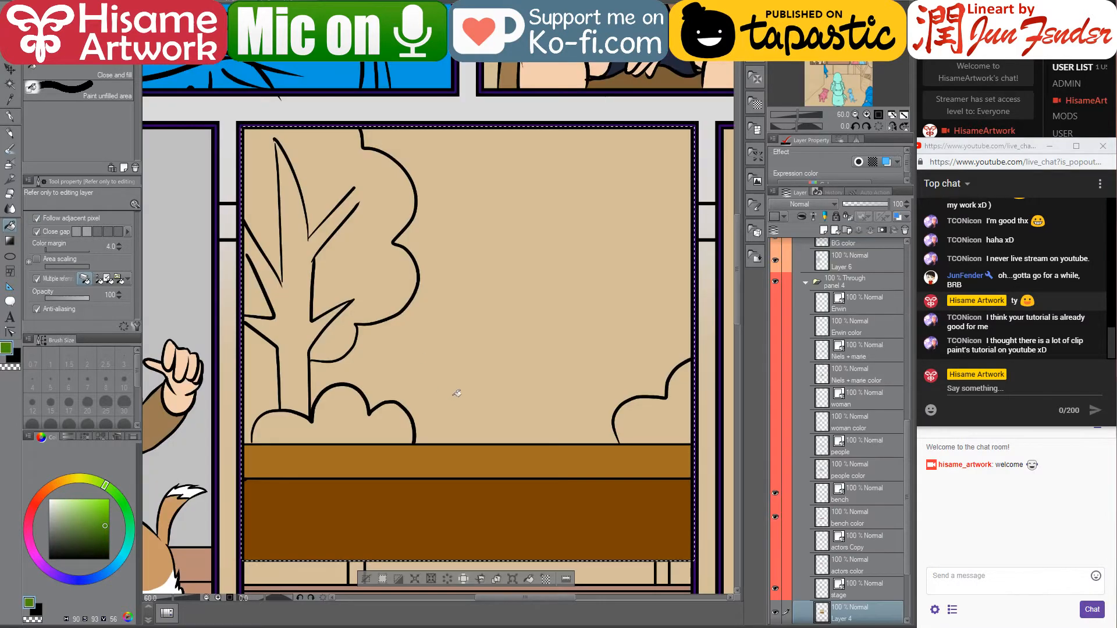
click(376, 424)
click(677, 416)
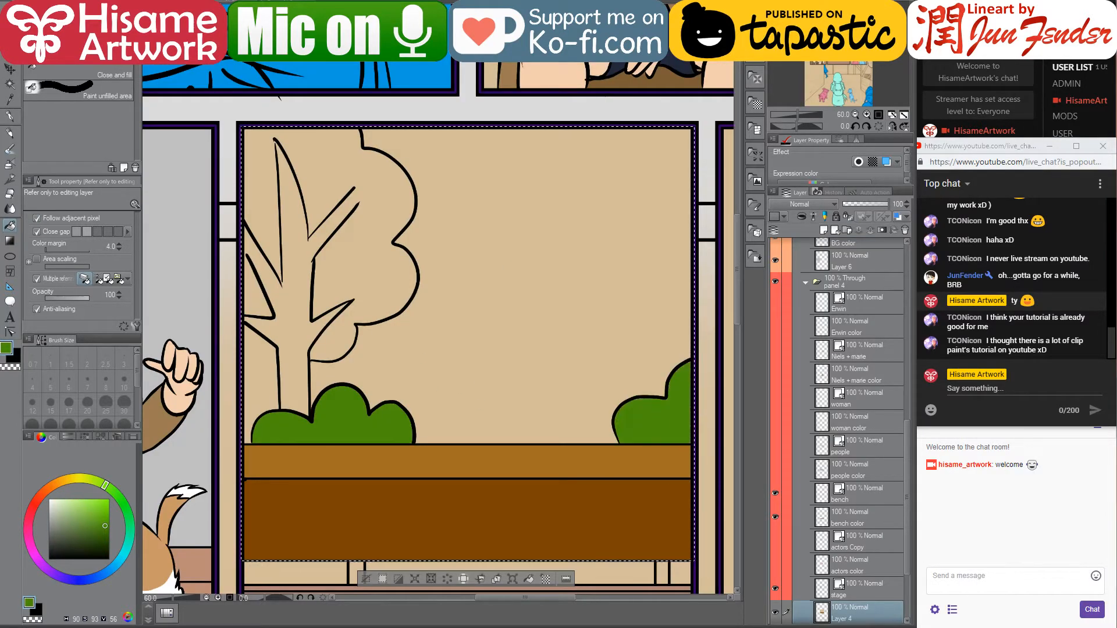
Sample the backdrop's purple on the finished page and fill panel 4's stage backdrop, including the gap beside the tree trunk
key(ctrl+Tab)
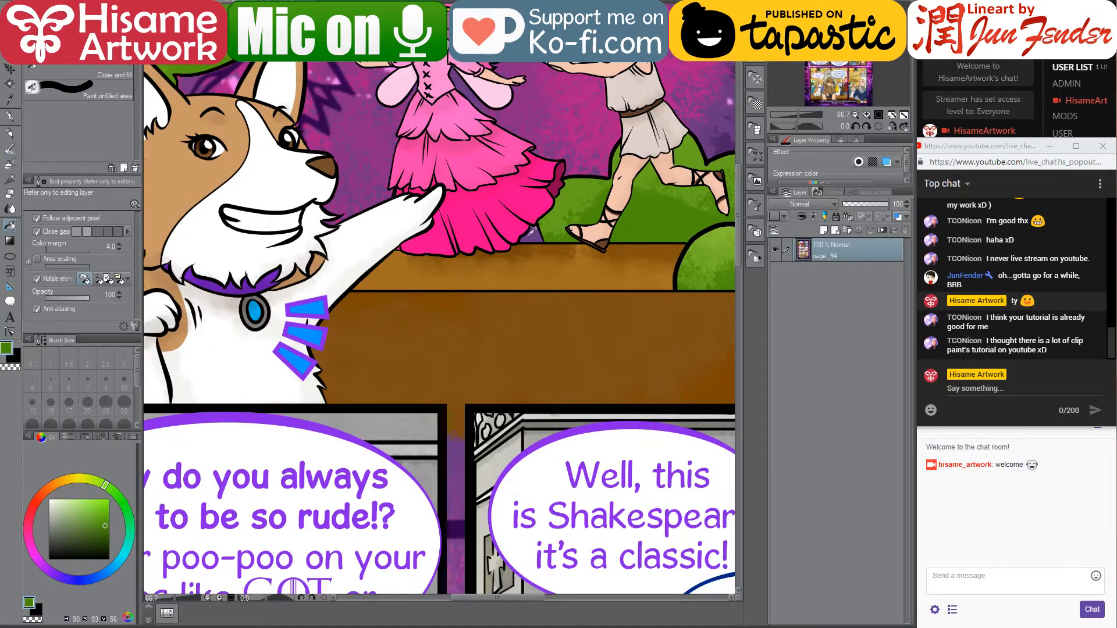
alt+click(536, 231)
key(ctrl+Tab)
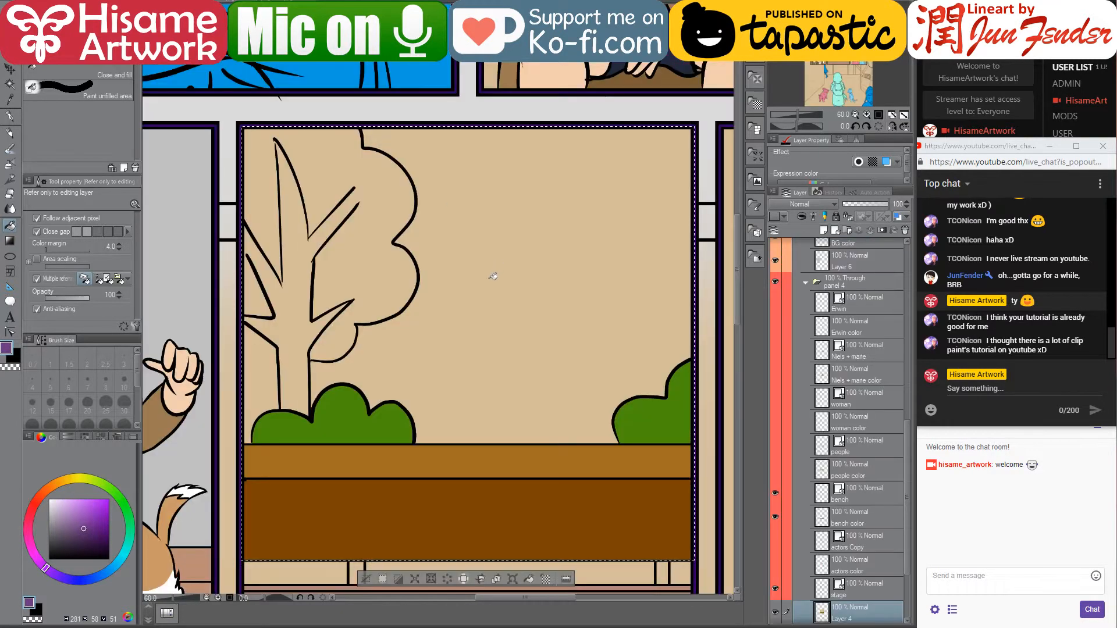
click(492, 274)
click(263, 370)
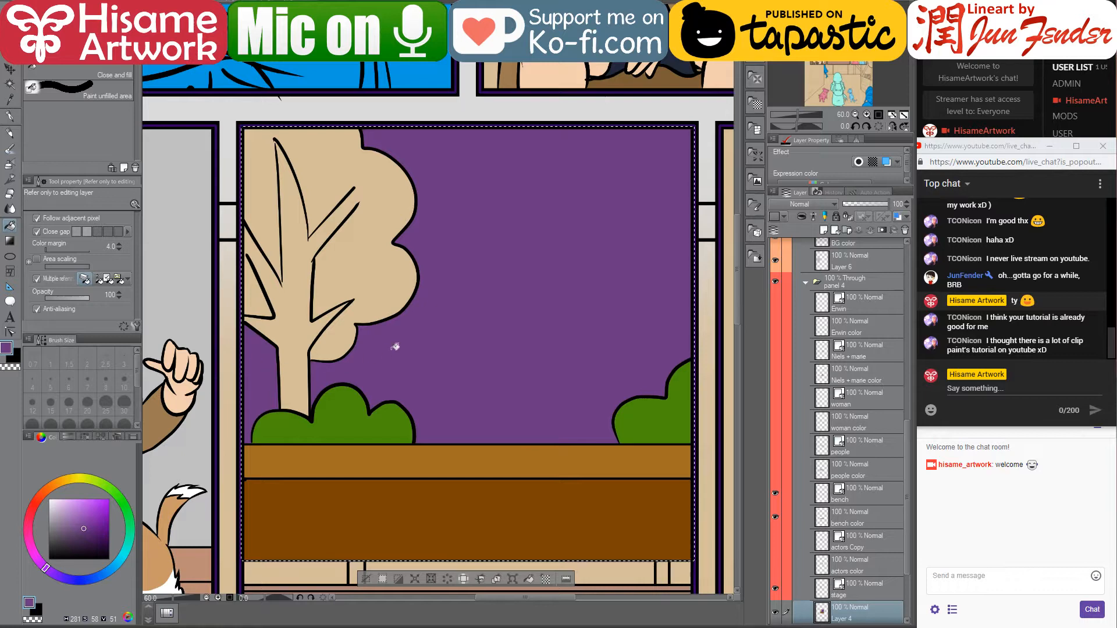
Fill the stage tree with the lighter brown sampled from the stage floor
alt+click(342, 456)
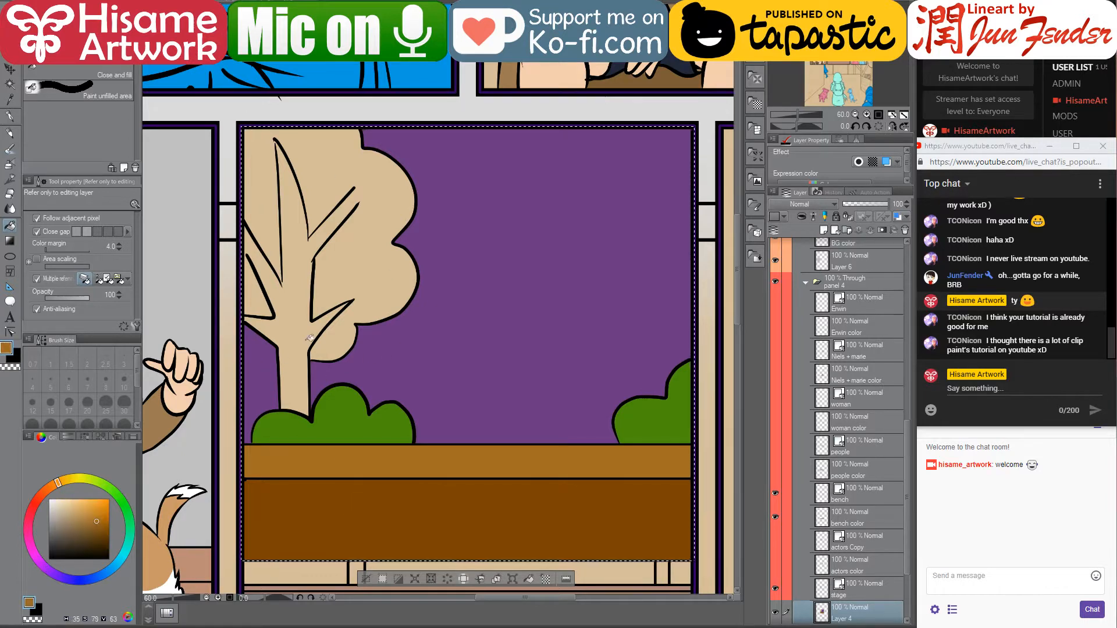
click(295, 328)
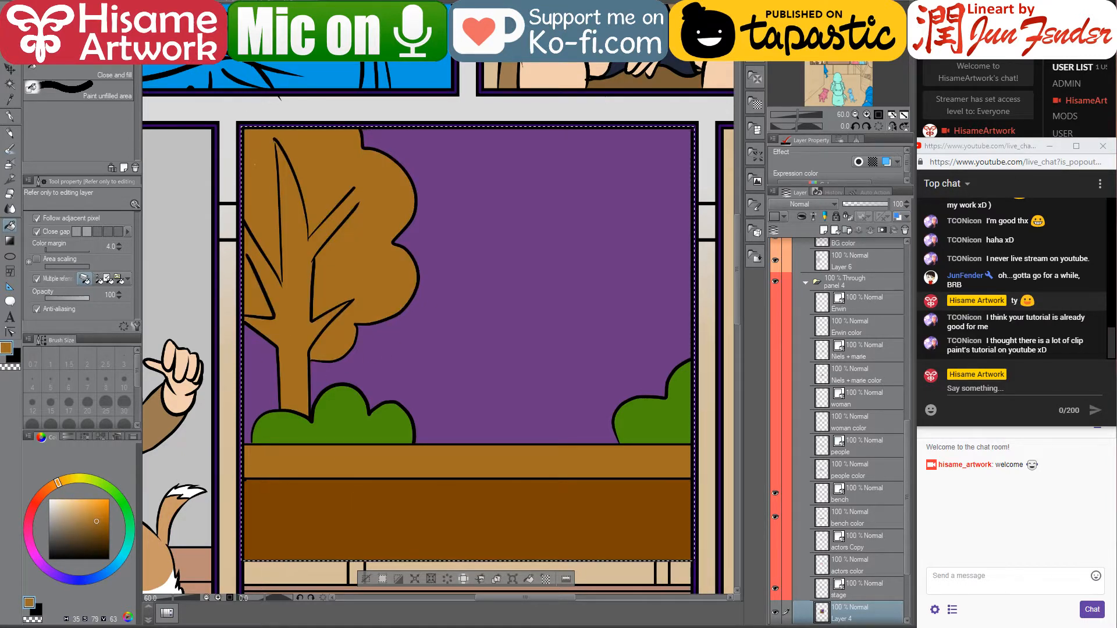
Sample a lighter green from the bush on the finished page and refill the stage tree with it
click(223, 1)
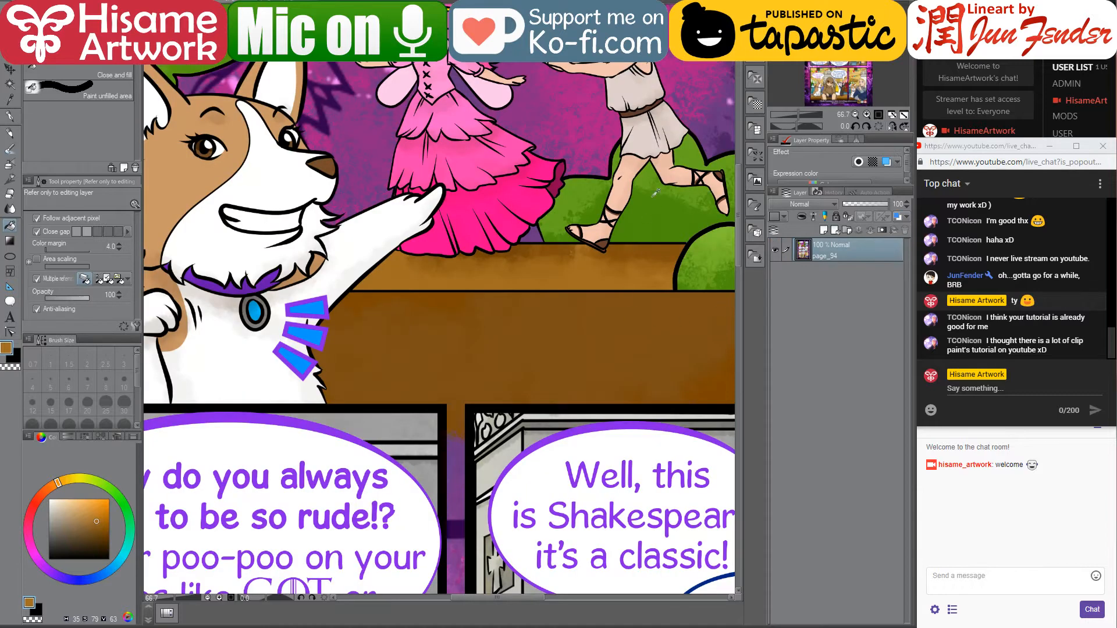
alt+click(579, 182)
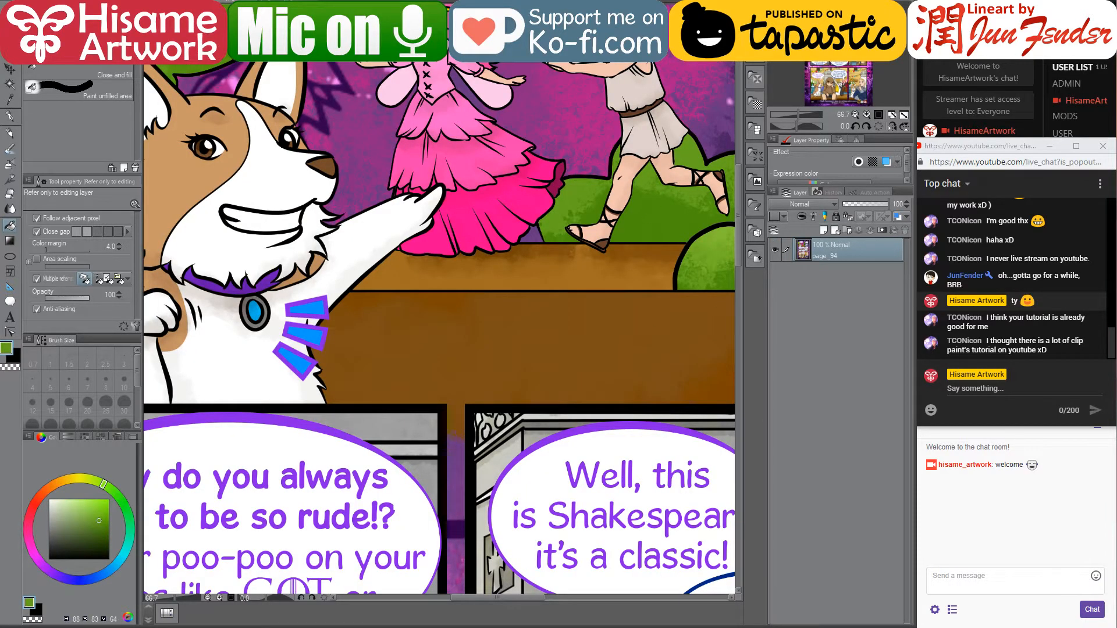
click(174, 1)
click(344, 159)
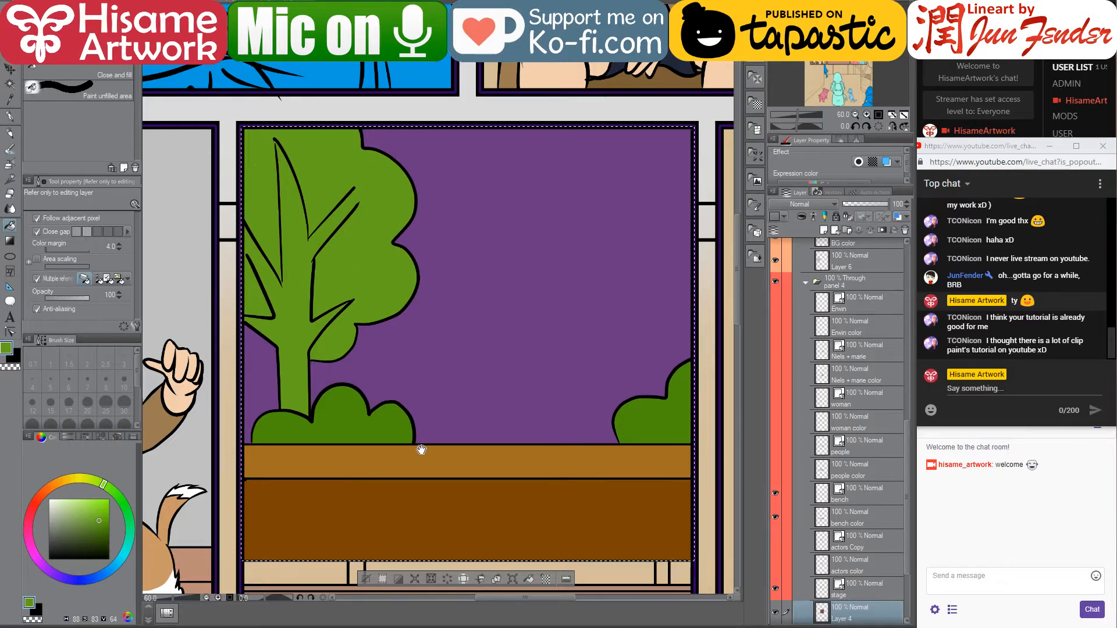
Recolour the bench in panel 4 on the bench color layer, using the stage's dark brown for the front and lighter brown for the top edge
drag(419, 448, 476, 385)
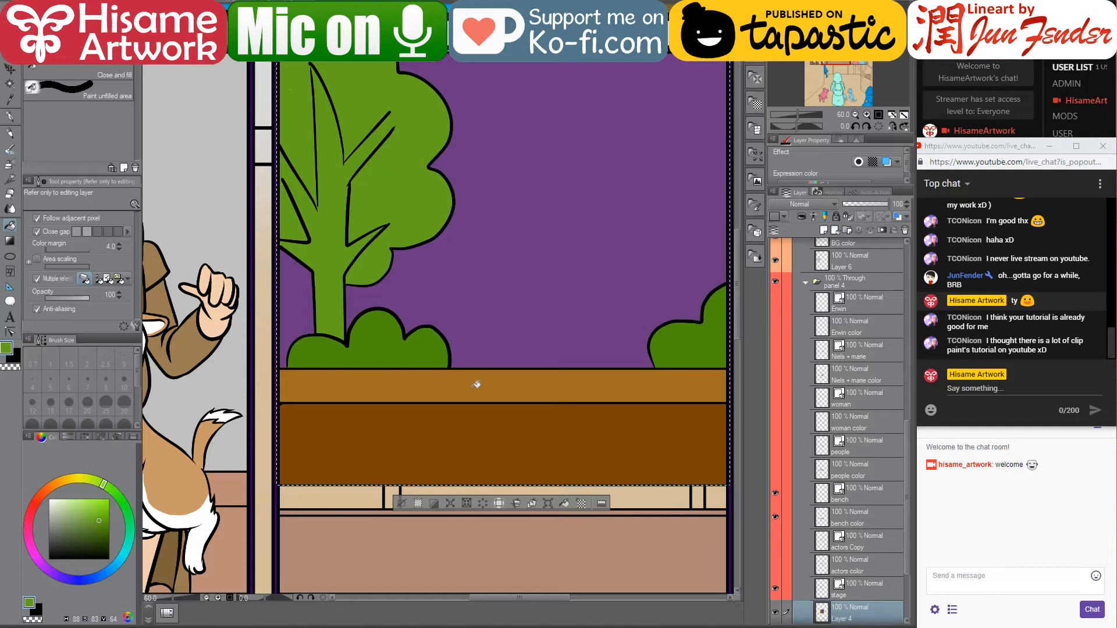
mouse_move(508, 392)
mouse_down()
mouse_move(502, 365)
mouse_move(506, 382)
mouse_up()
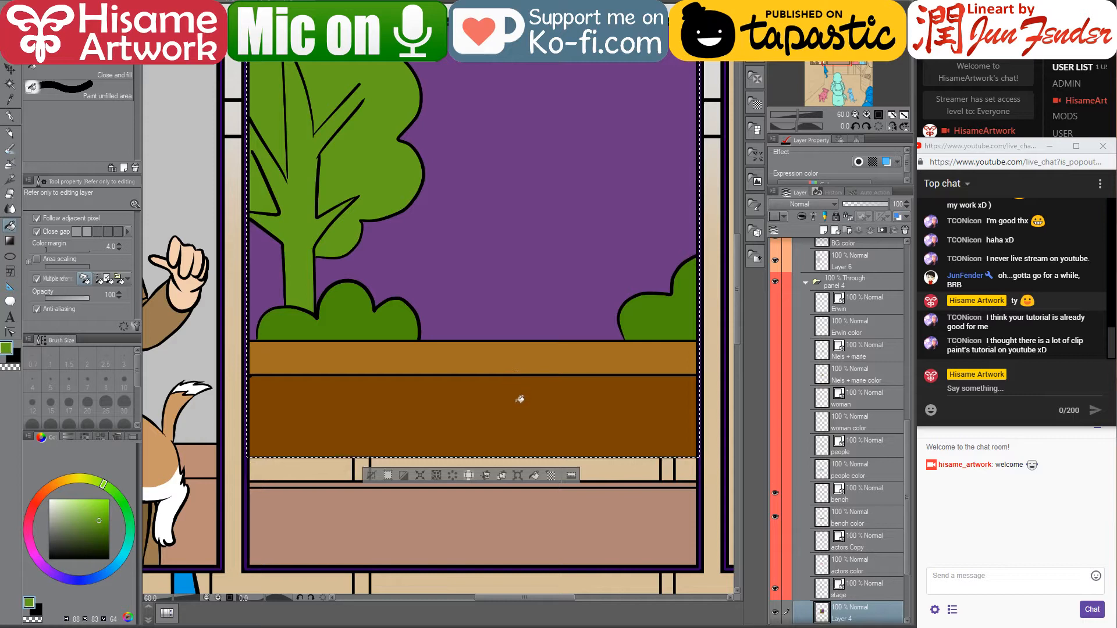
scroll(884, 578, down, 2)
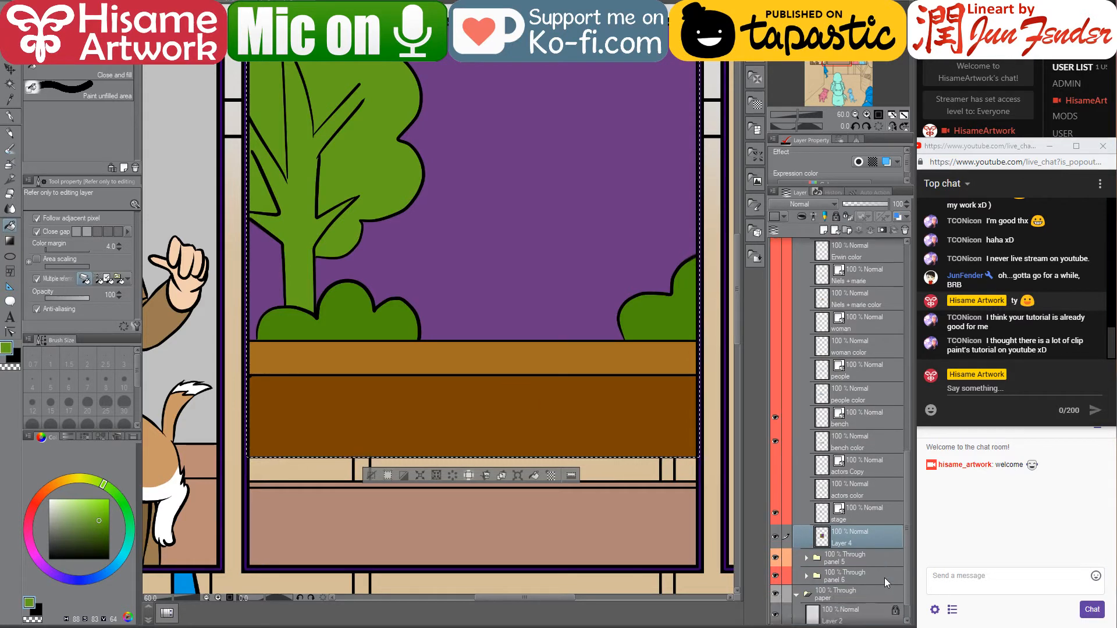
scroll(884, 578, up, 1)
click(868, 476)
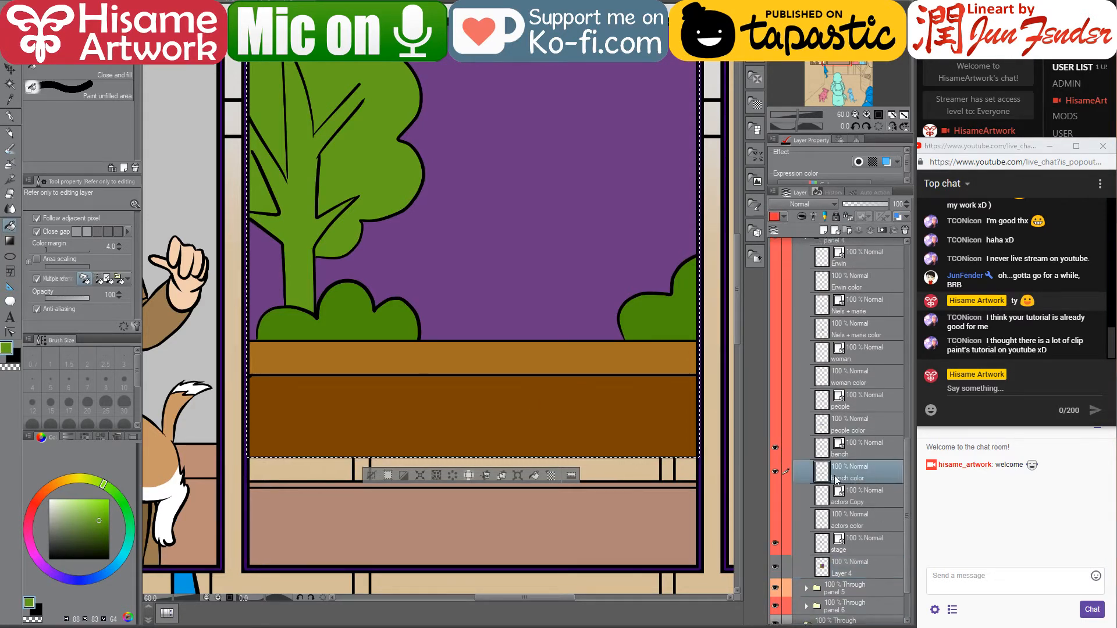
ctrl+click(824, 476)
alt+click(597, 415)
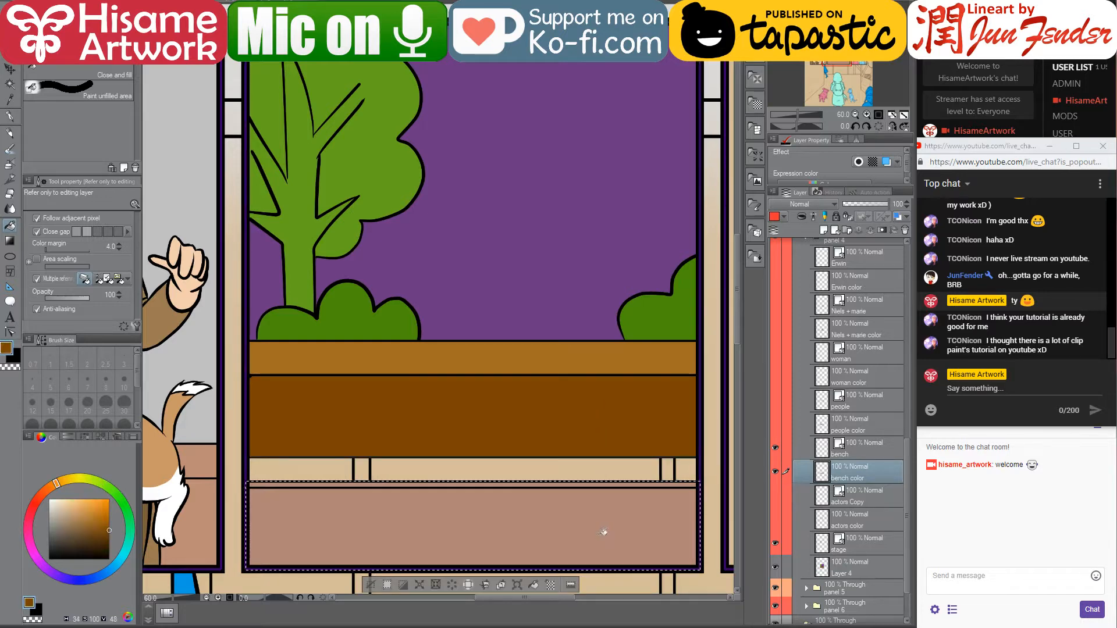
click(604, 532)
alt+click(623, 354)
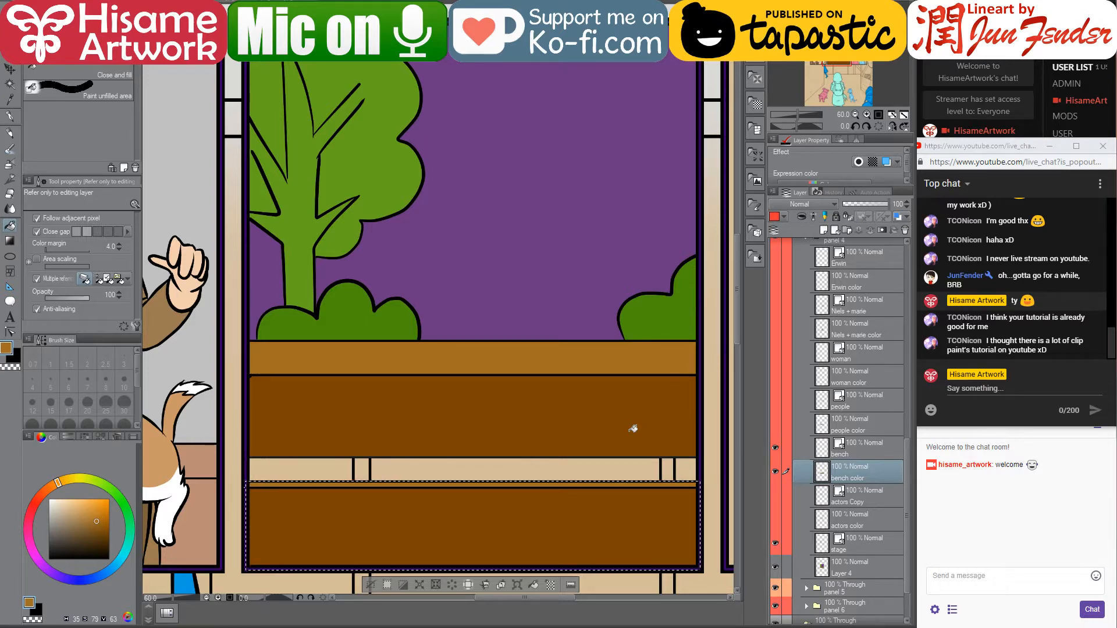
Check panel 4 with all its character layers shown, and hide them again, leaving only the bench and stage layers visible
click(9, 70)
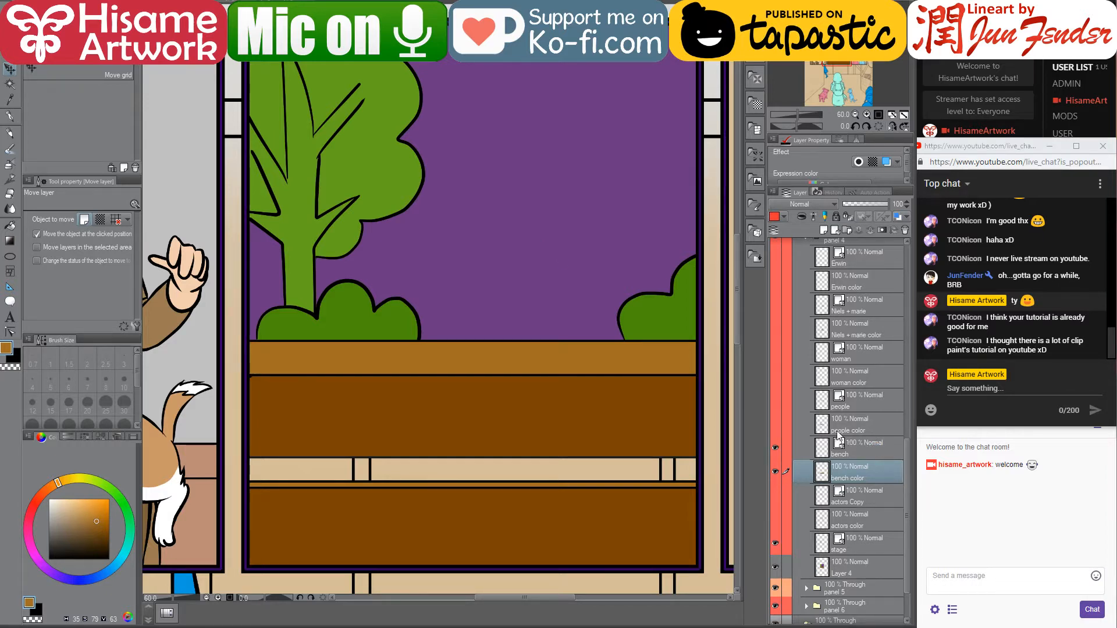
drag(776, 498, 776, 519)
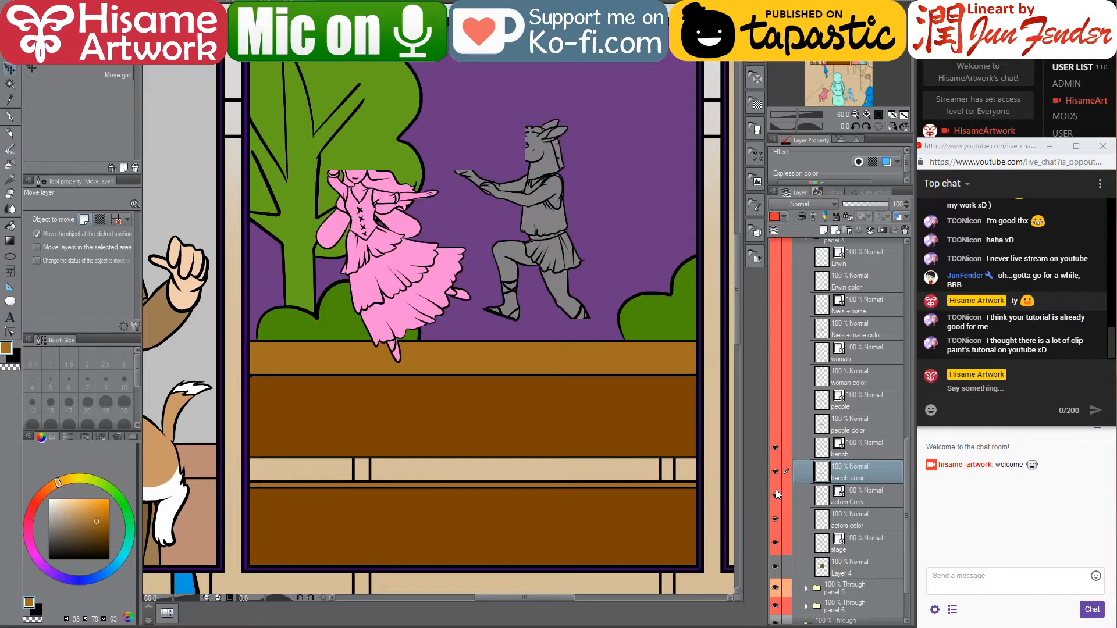
scroll(820, 458, up, 2)
scroll(821, 458, up, 1)
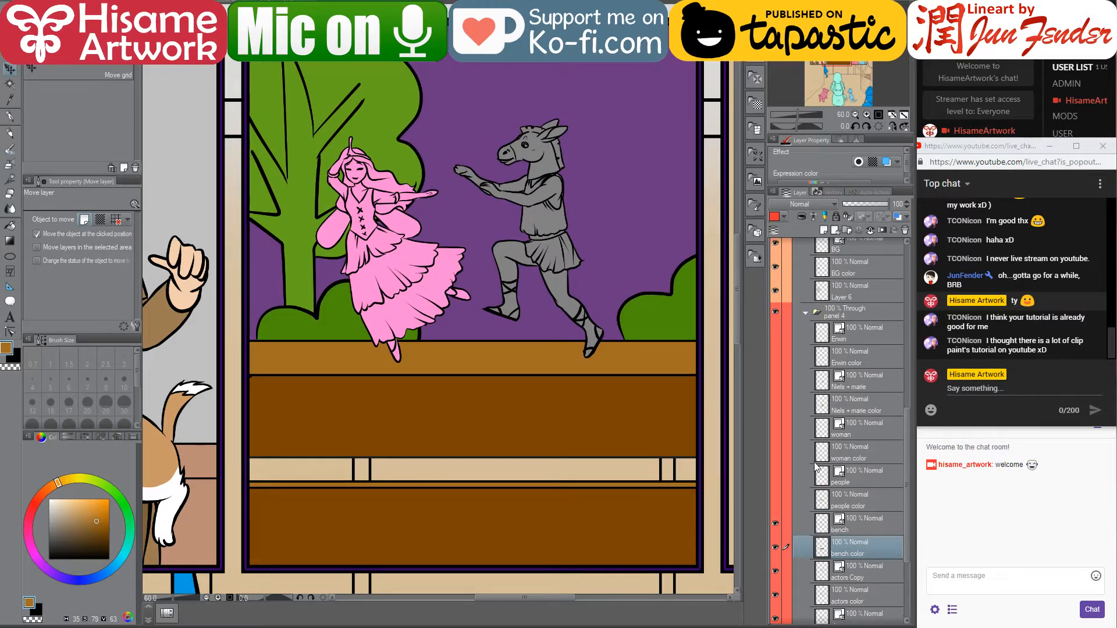
drag(775, 380, 776, 500)
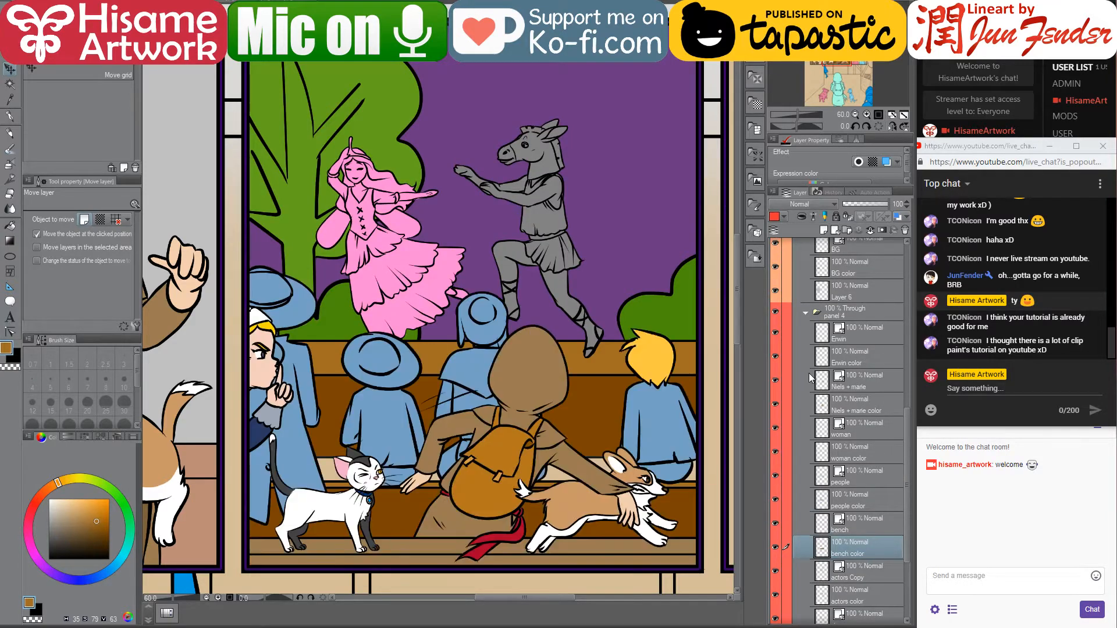
drag(675, 371, 655, 351)
scroll(783, 465, down, 4)
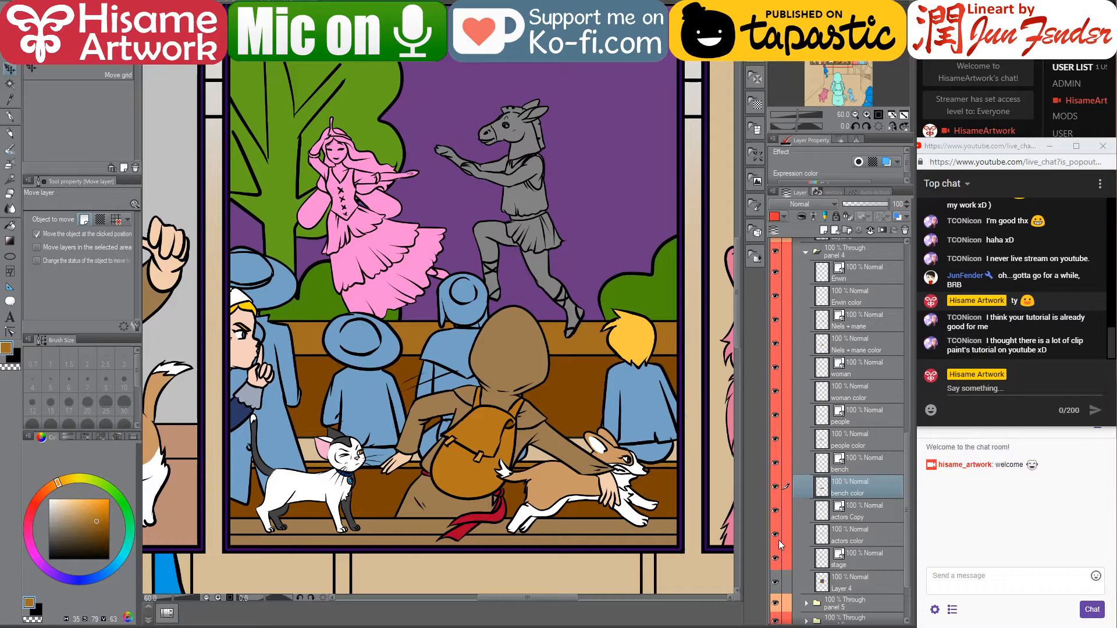
drag(778, 540, 796, 361)
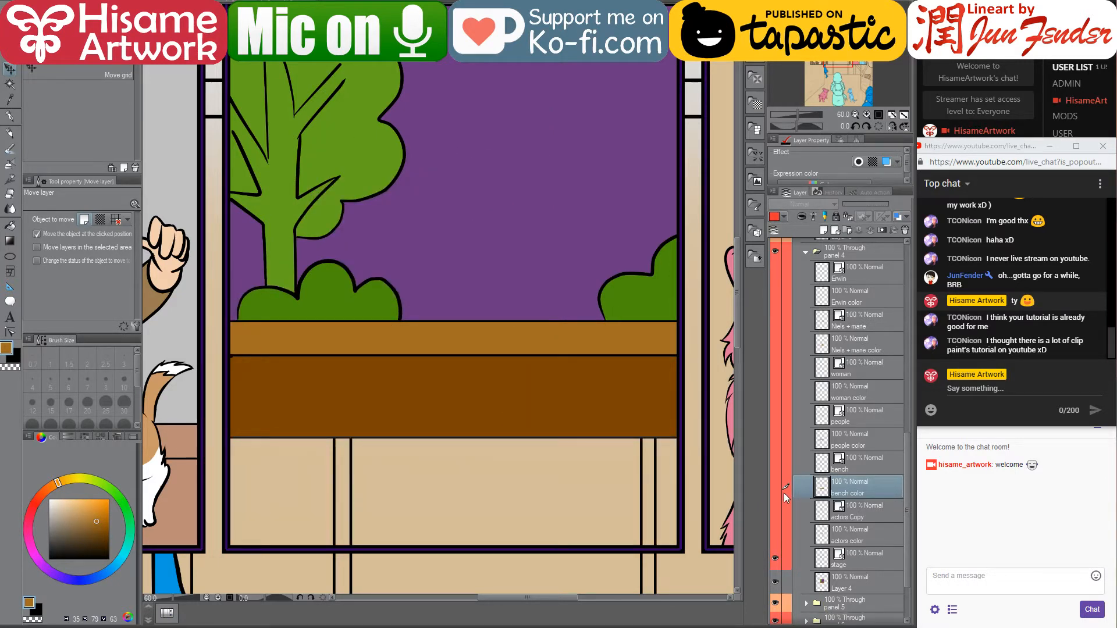
drag(776, 463, 776, 487)
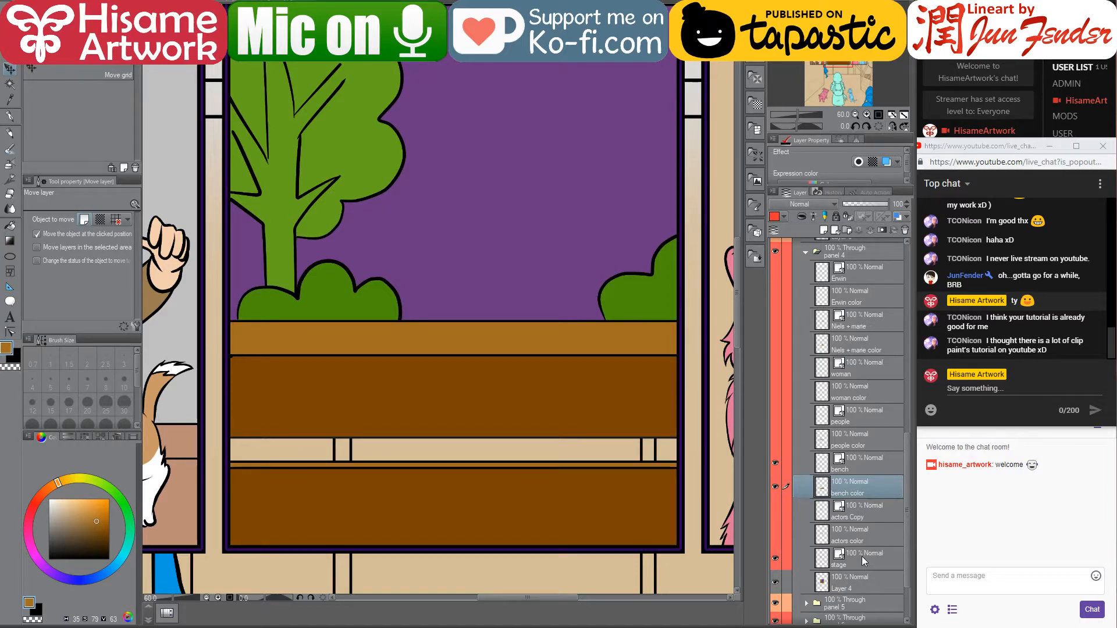
Add a layer named "cobble stone" and place it below Layer 4 in the panel 4 folder
click(823, 230)
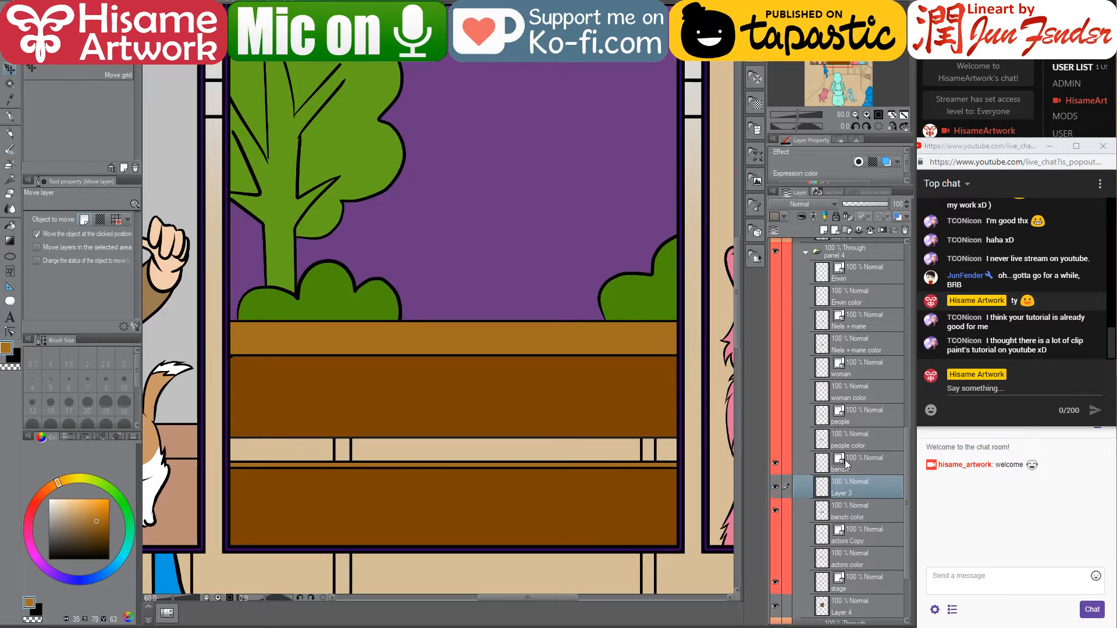
double_click(847, 492)
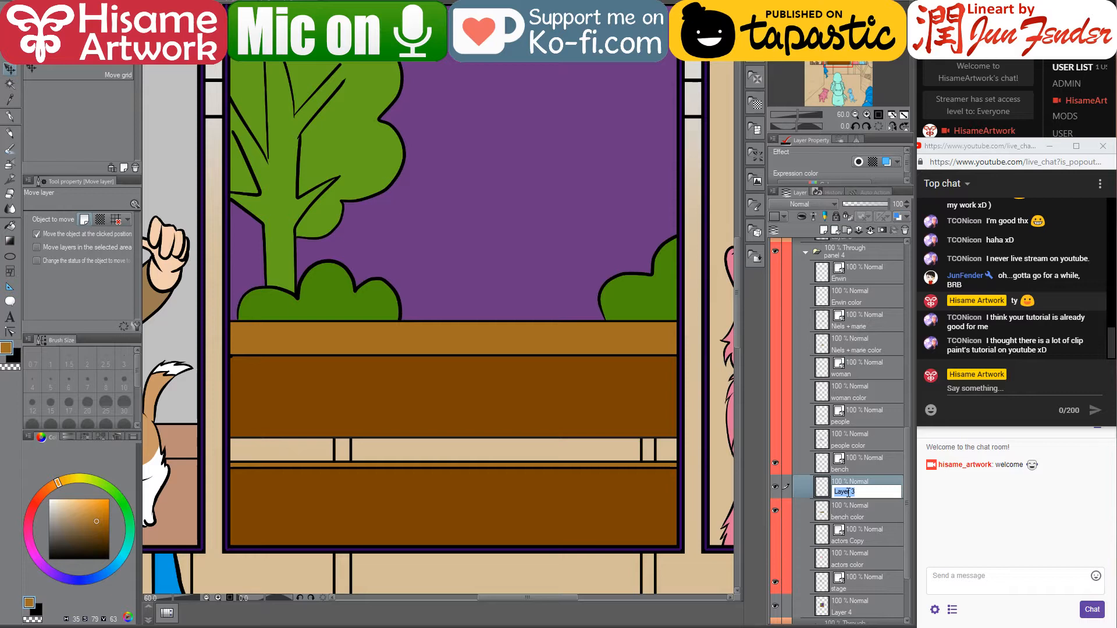
text(cobble stone)
key(Return)
scroll(847, 492, down, 3)
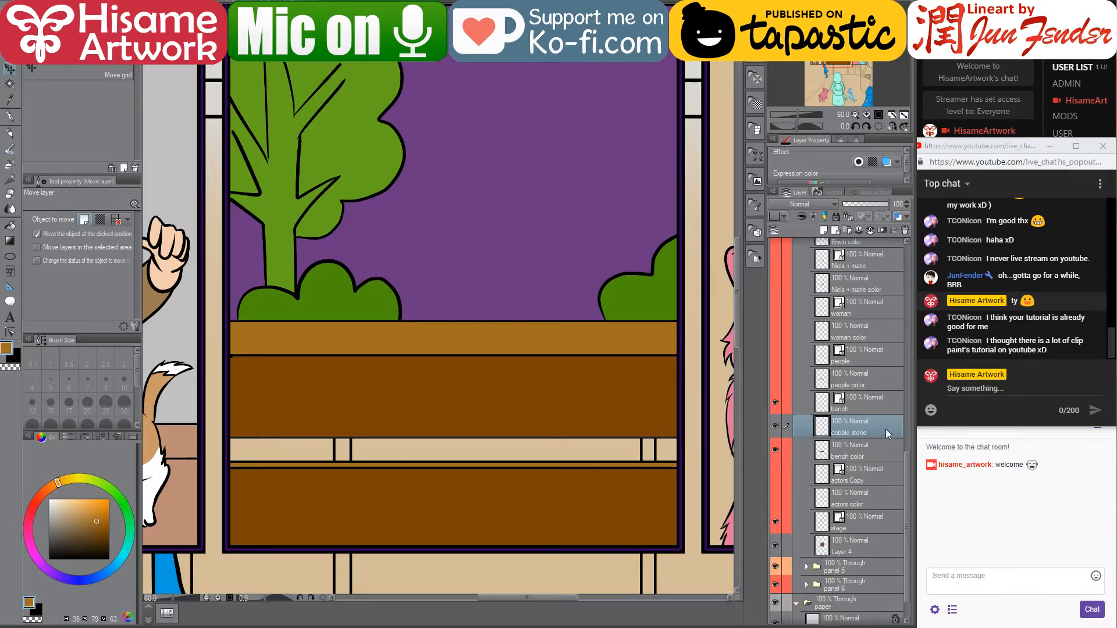
drag(886, 429, 879, 552)
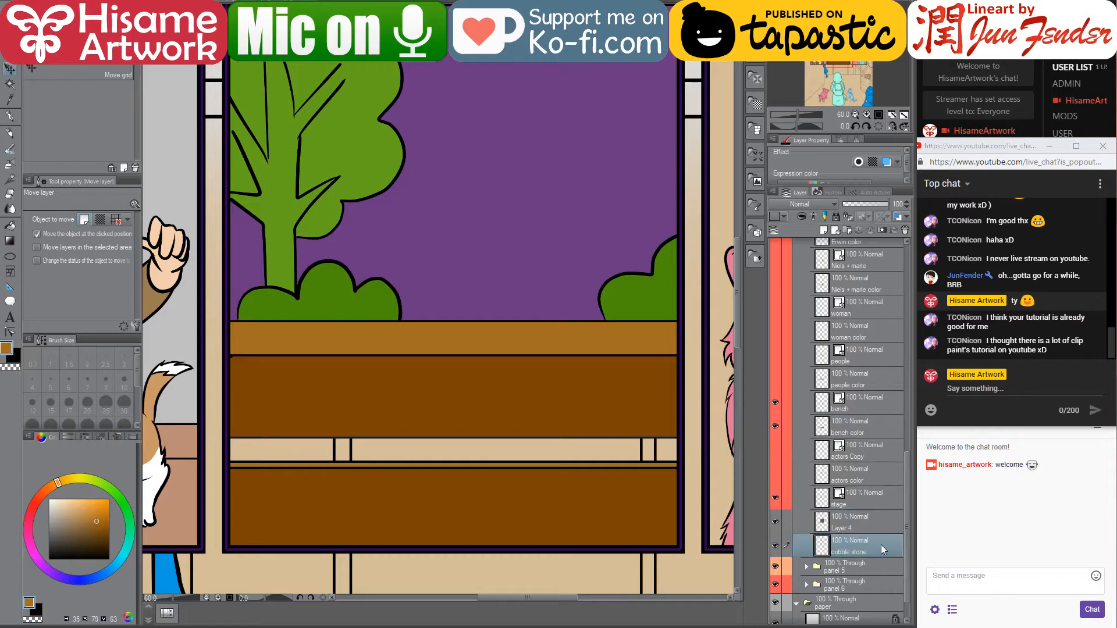
Sample the blue-grey of the street on the finished page and stroke it across the gap between stage and bench with the Colored pencil
click(203, 7)
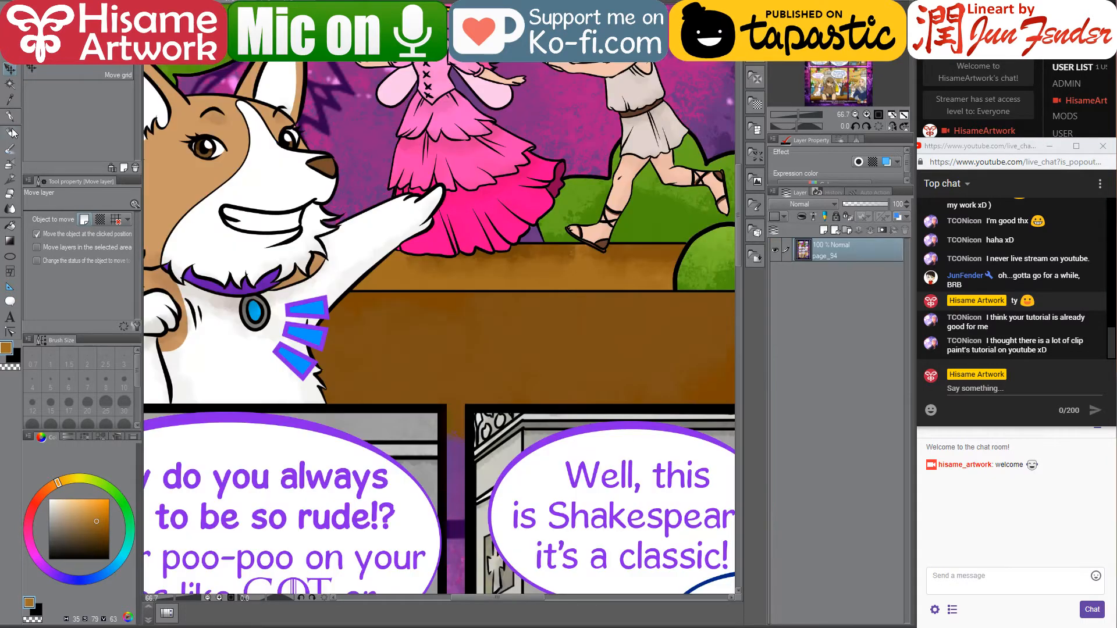
click(10, 133)
scroll(493, 332, down, 3)
scroll(496, 329, down, 3)
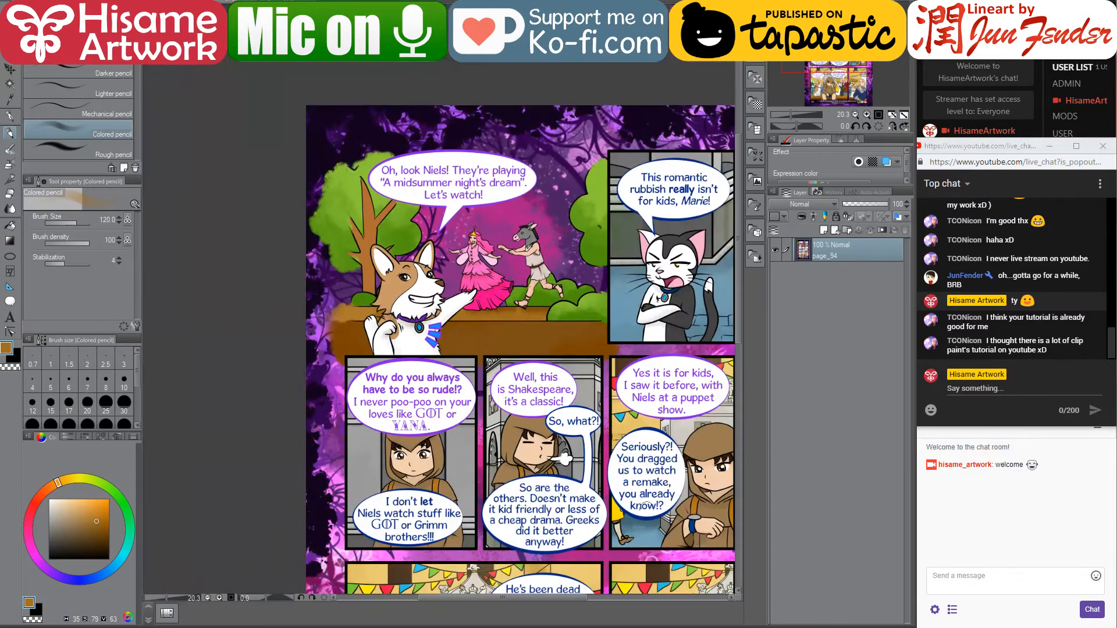
scroll(682, 538, up, 6)
alt+click(571, 458)
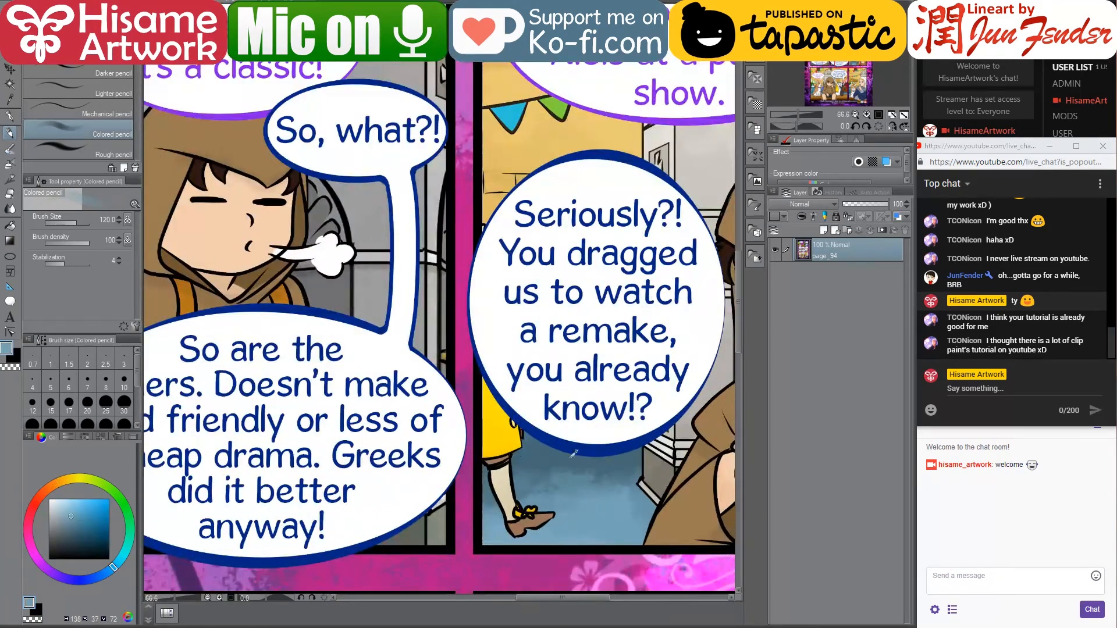
click(169, 6)
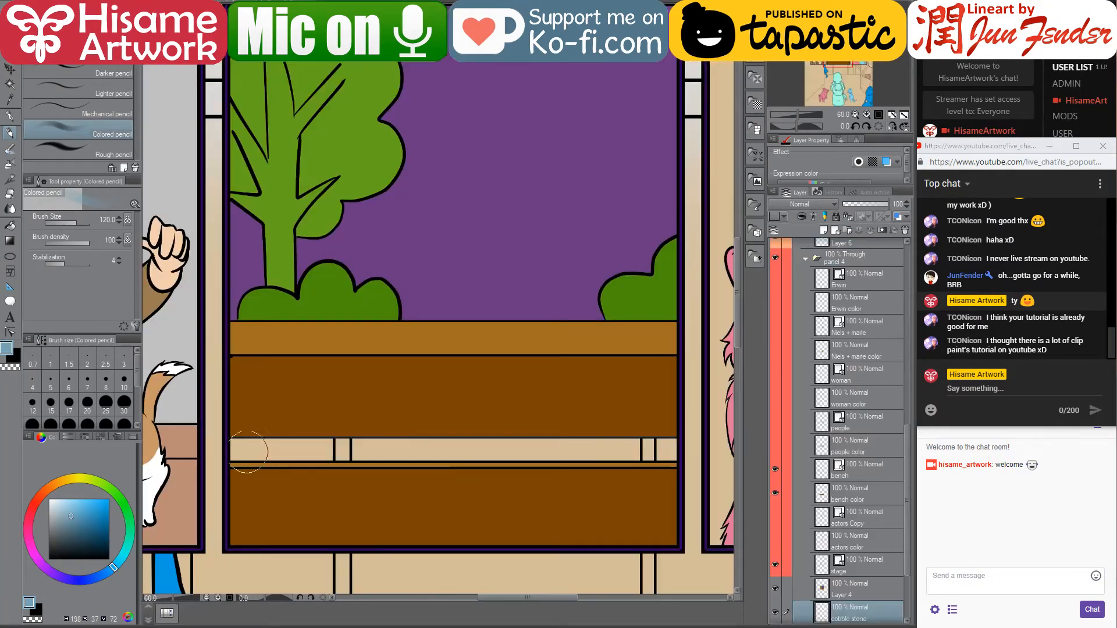
drag(248, 452, 632, 453)
Paint the gap between stage and bench solid blue-grey with the G-pen at brush size 120
key(p)
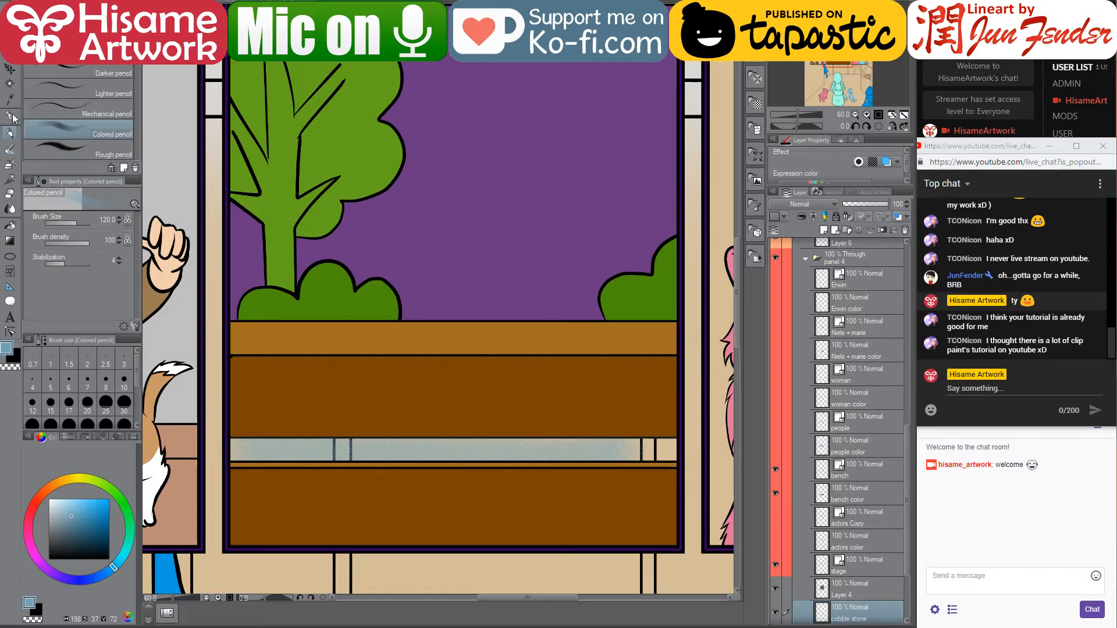
key(bracketright)
key(bracketright)
key(bracketright)
key(bracketright)
key(bracketright)
key(bracketright)
key(bracketright)
key(bracketright)
key(bracketright)
key(bracketright)
key(bracketright)
key(bracketright)
key(bracketright)
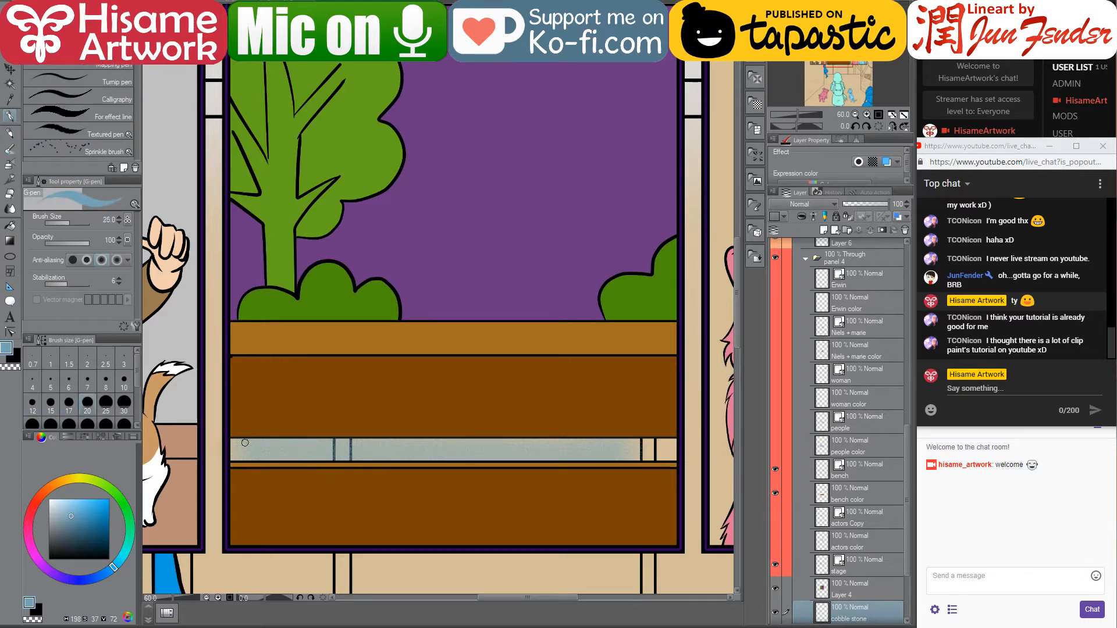
key(bracketleft)
drag(245, 454, 674, 445)
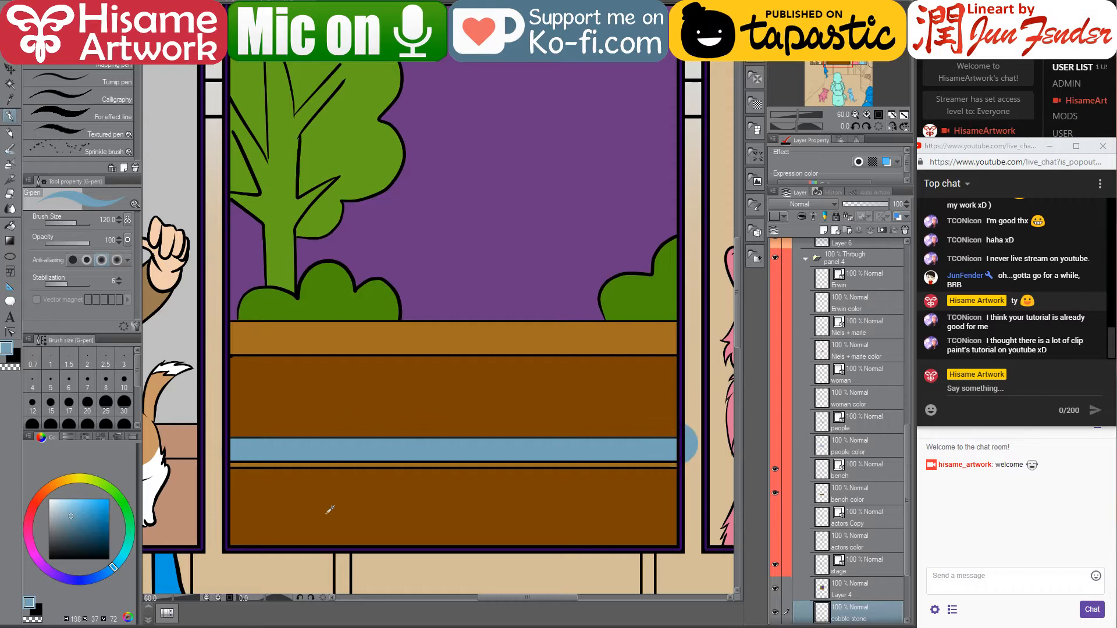
Show the line art and colour layers of the actors and the audience people in panel 4
scroll(329, 510, down, 2)
scroll(458, 430, up, 1)
key(k)
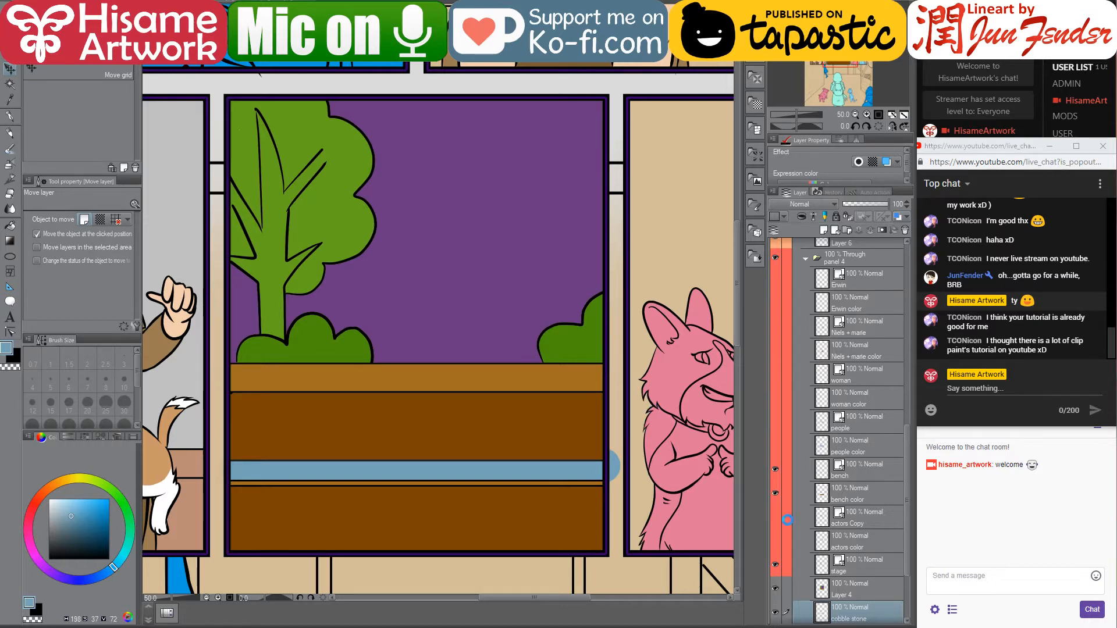
scroll(824, 543, up, 3)
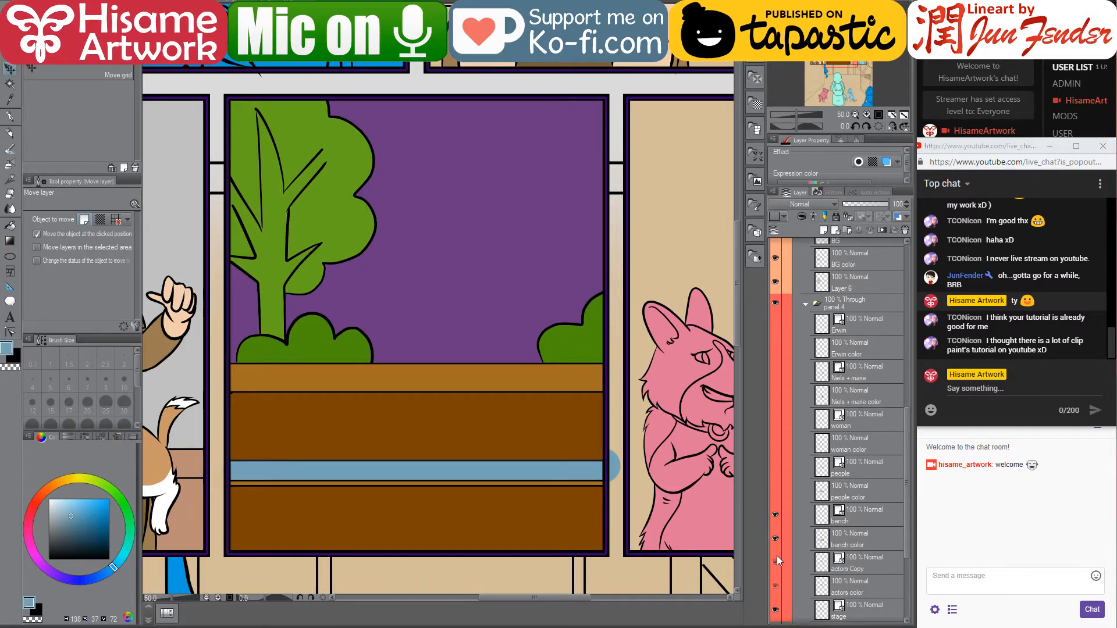
drag(776, 560, 775, 586)
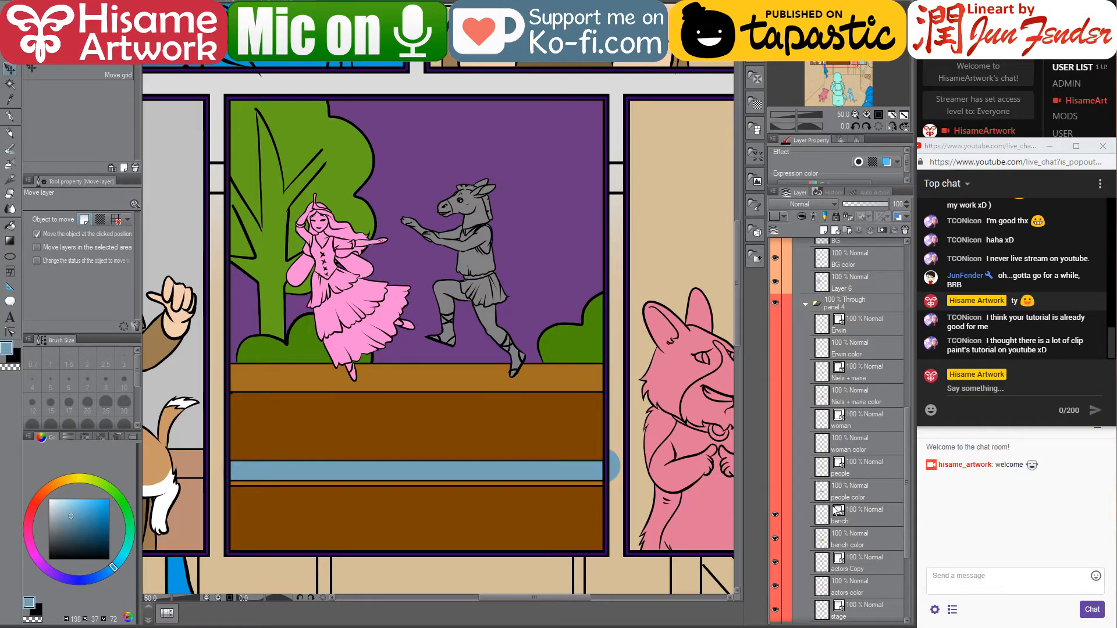
scroll(838, 511, up, 1)
click(775, 506)
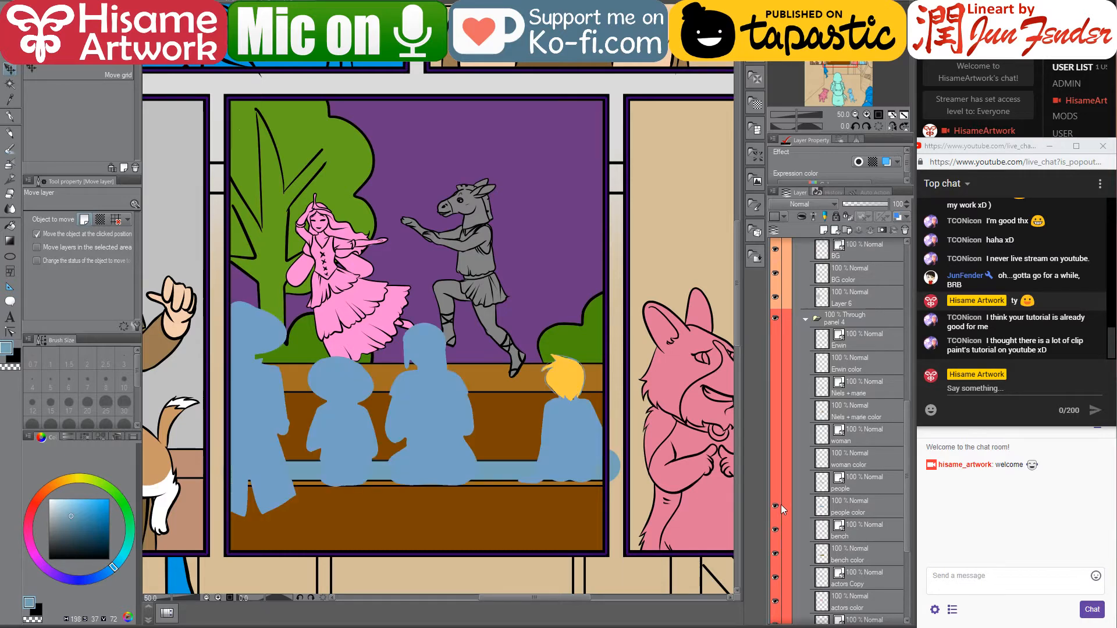
click(784, 486)
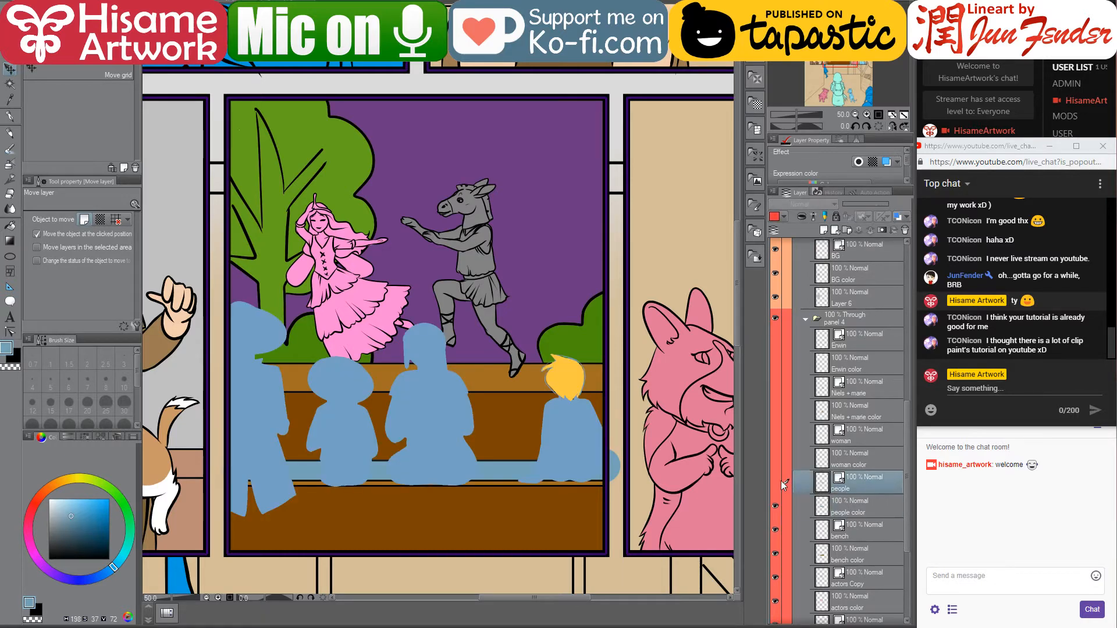
click(776, 482)
Make the people color layer active and load its painted area as a selection for filling with the Fill tool
click(815, 504)
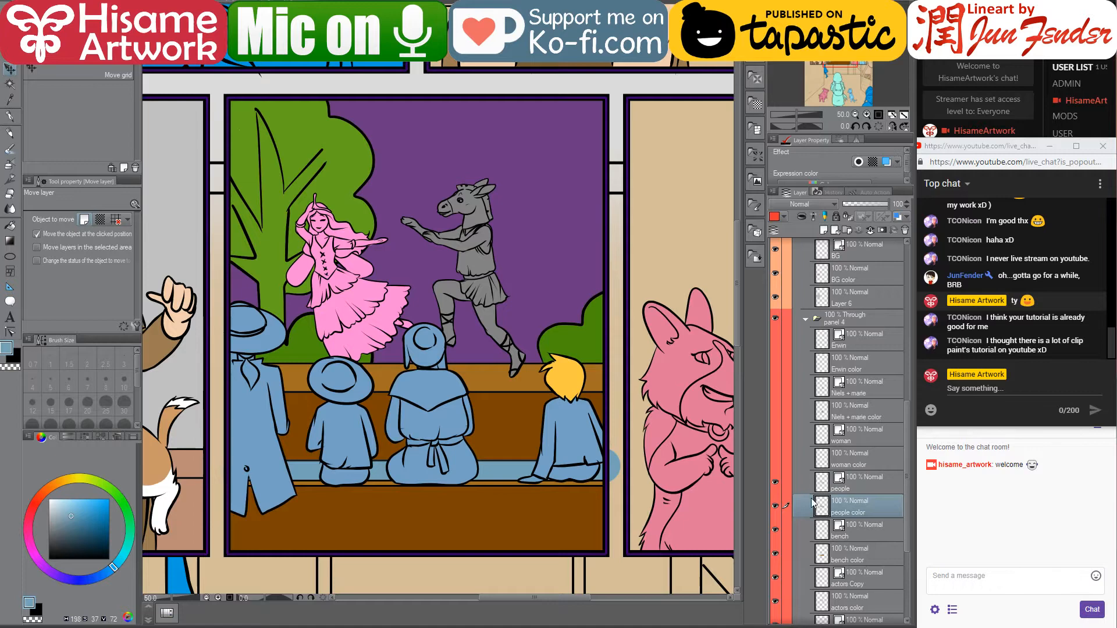
ctrl+click(816, 502)
scroll(362, 404, up, 1)
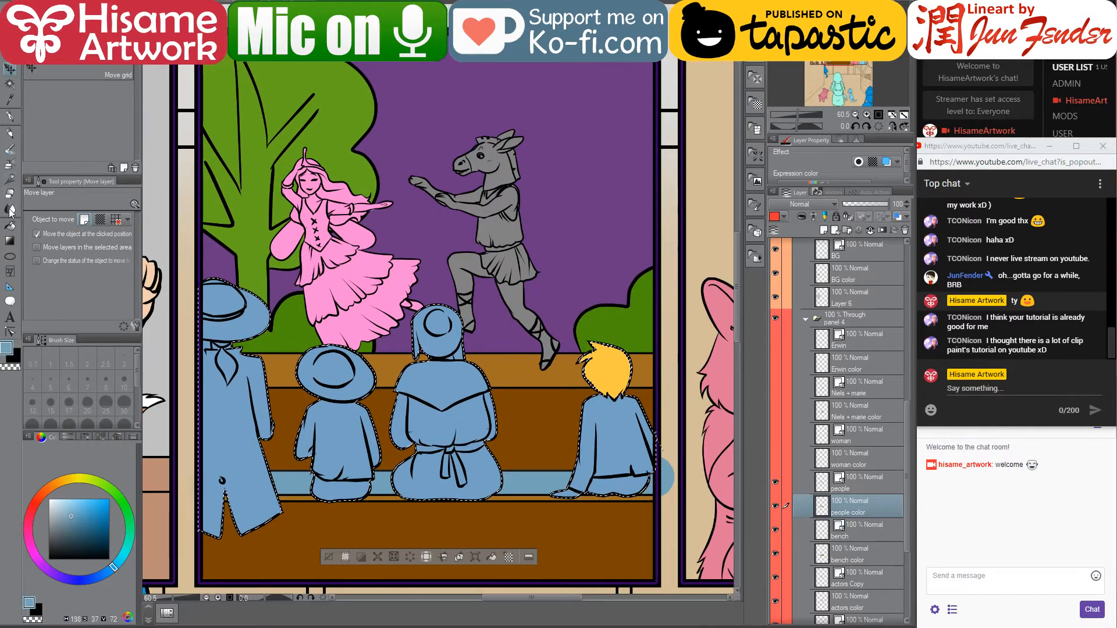
click(10, 225)
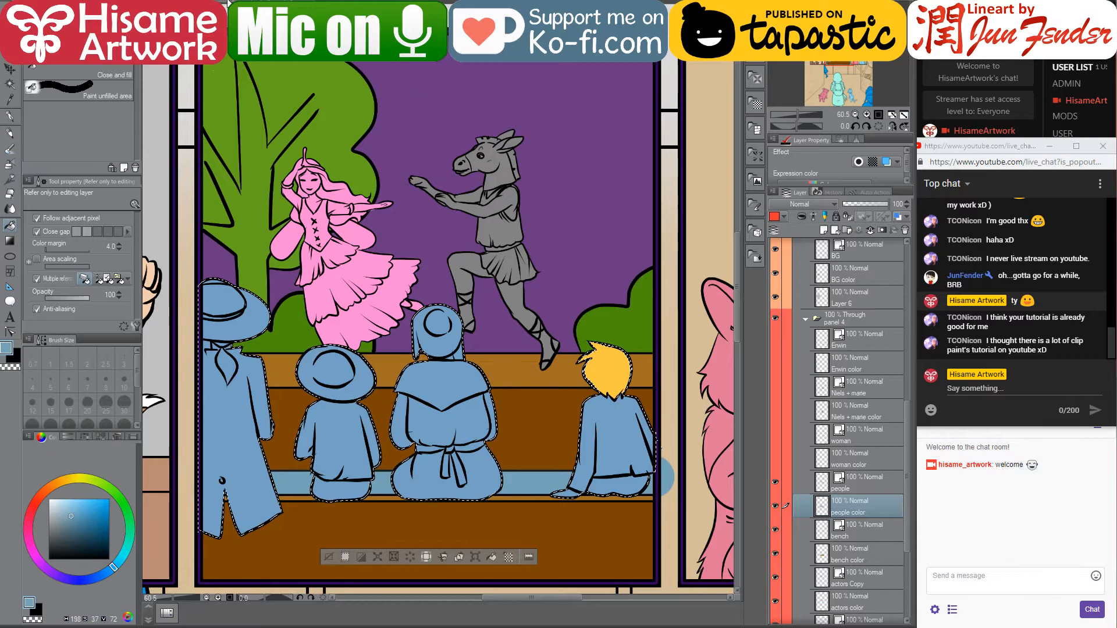
Sample a skin tone from the finished page, lighten it to H 21, S 21, V 100 and fill the blond person's hand
key(ctrl+Tab)
alt+click(265, 201)
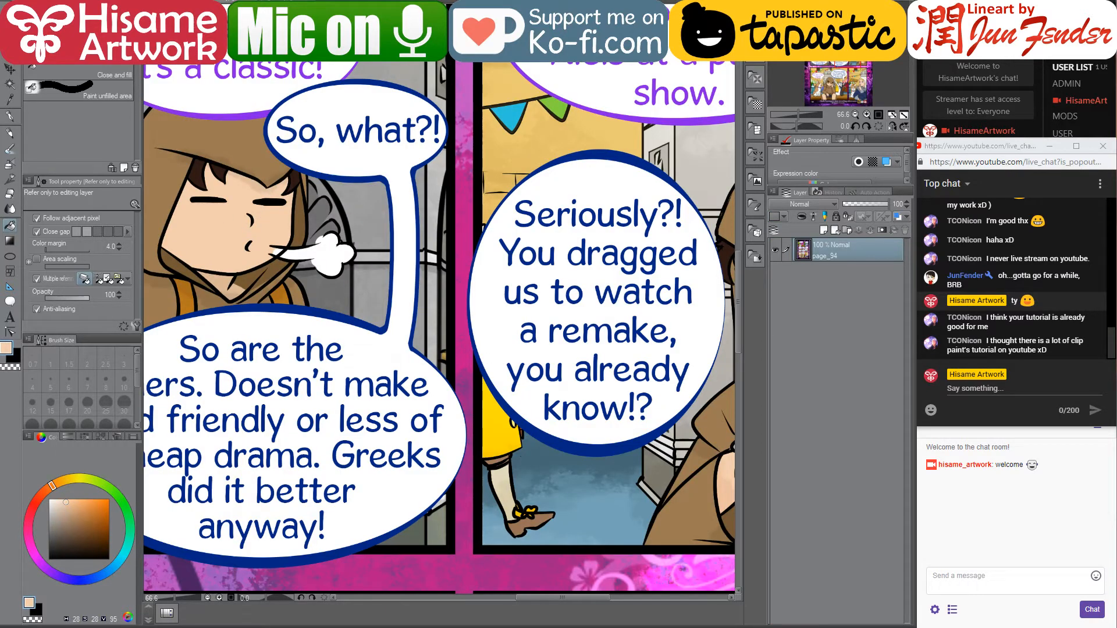
key(ctrl+Tab)
click(49, 487)
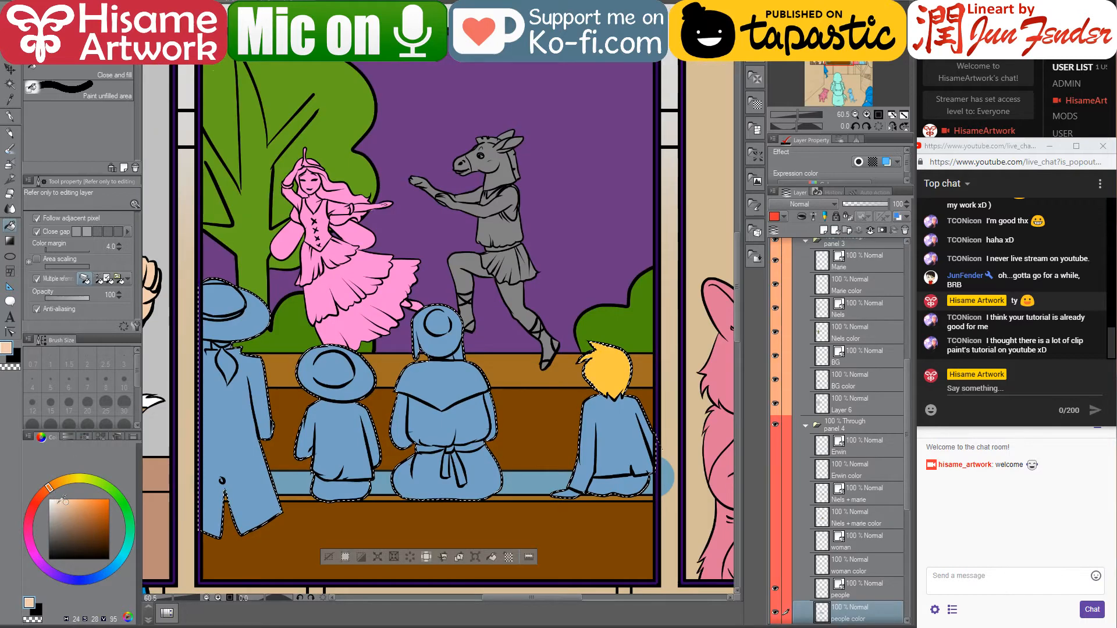
drag(64, 500, 47, 488)
click(45, 495)
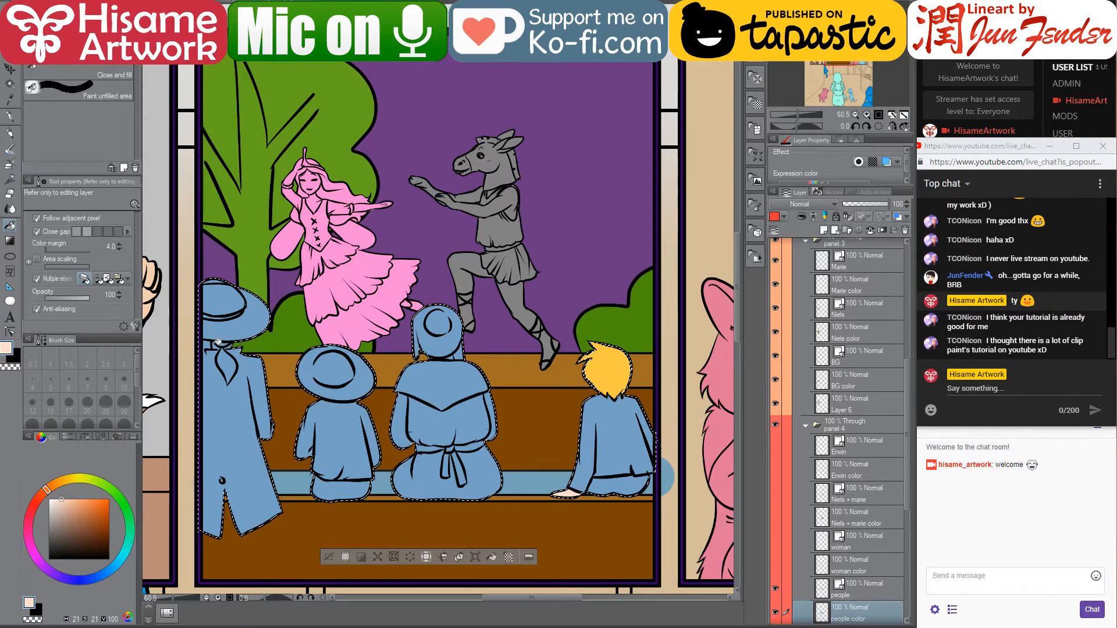
Paint skin colour beside the standing man's collar with the G-pen at brush size 20 and clear the selection
scroll(210, 340, up, 1)
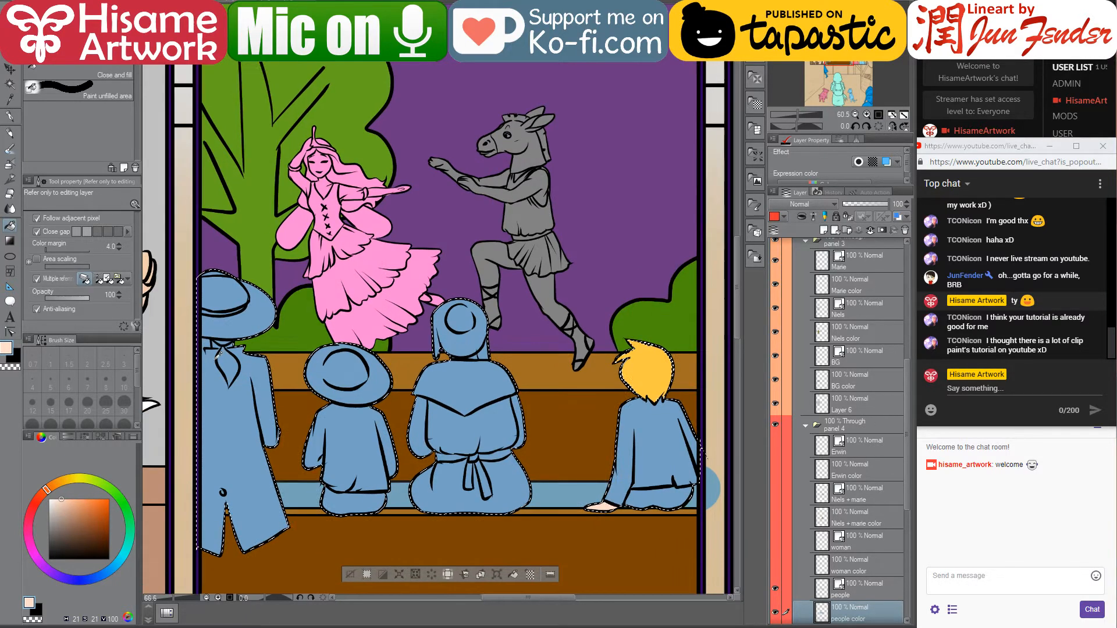
drag(223, 365, 441, 370)
scroll(441, 371, up, 4)
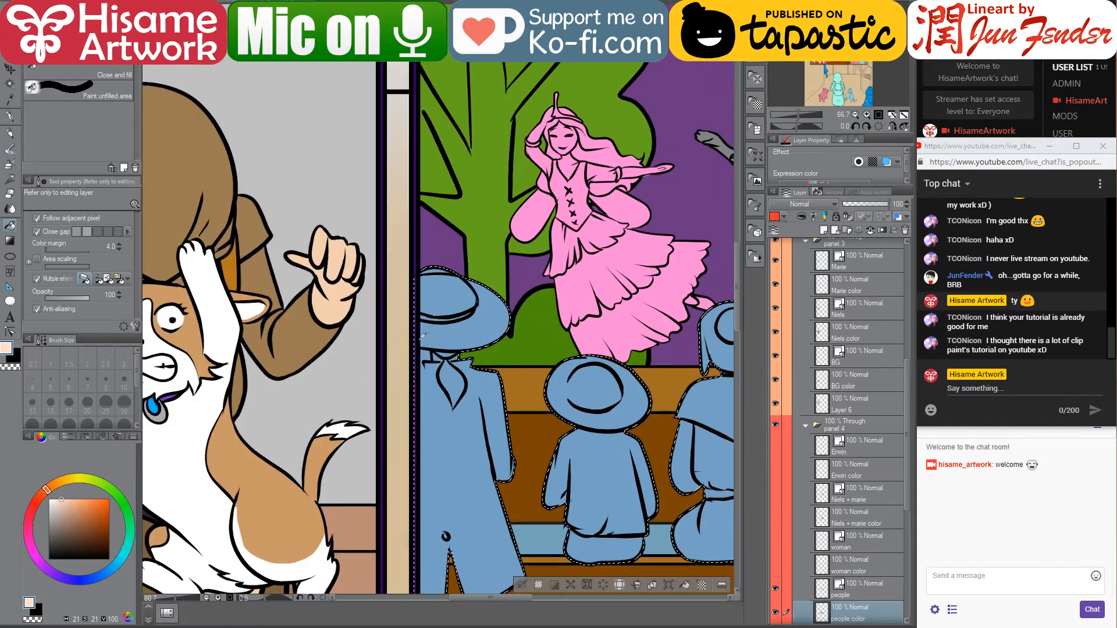
click(10, 115)
key(bracketleft)
key(bracketleft)
key(bracketleft)
key(bracketleft)
key(bracketleft)
key(bracketleft)
key(bracketleft)
key(bracketleft)
key(bracketleft)
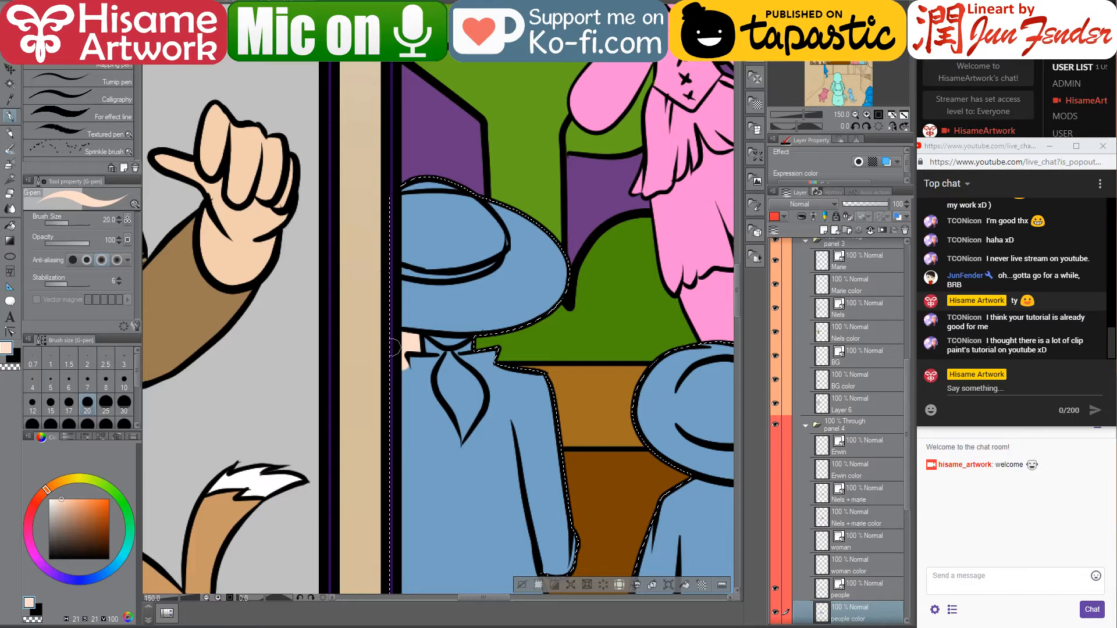
scroll(352, 429, down, 3)
scroll(352, 429, down, 2)
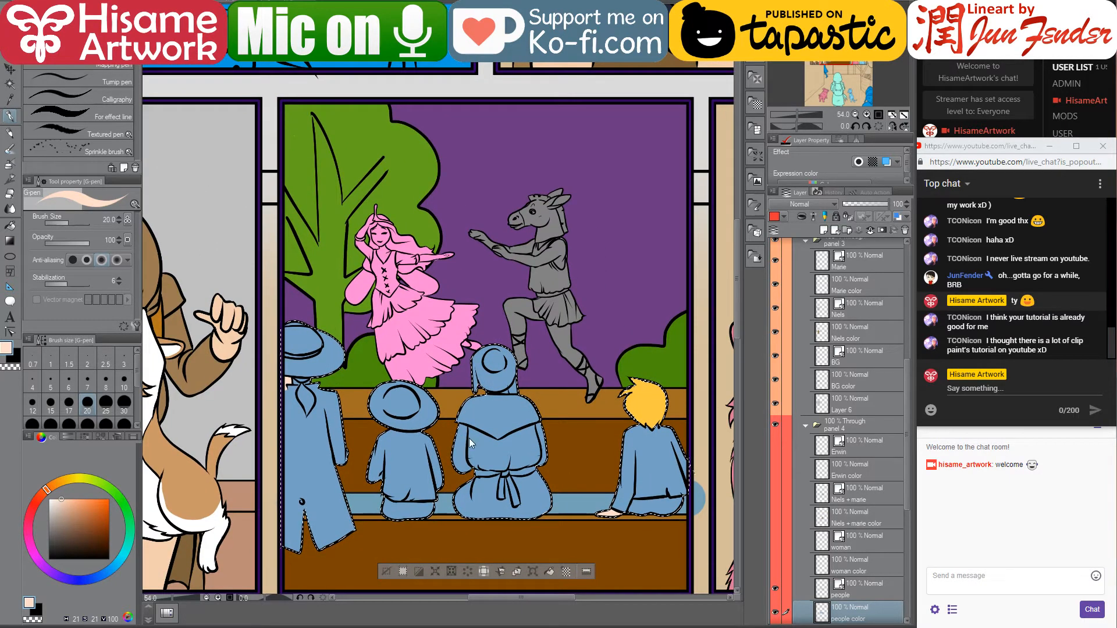
key(ctrl+d)
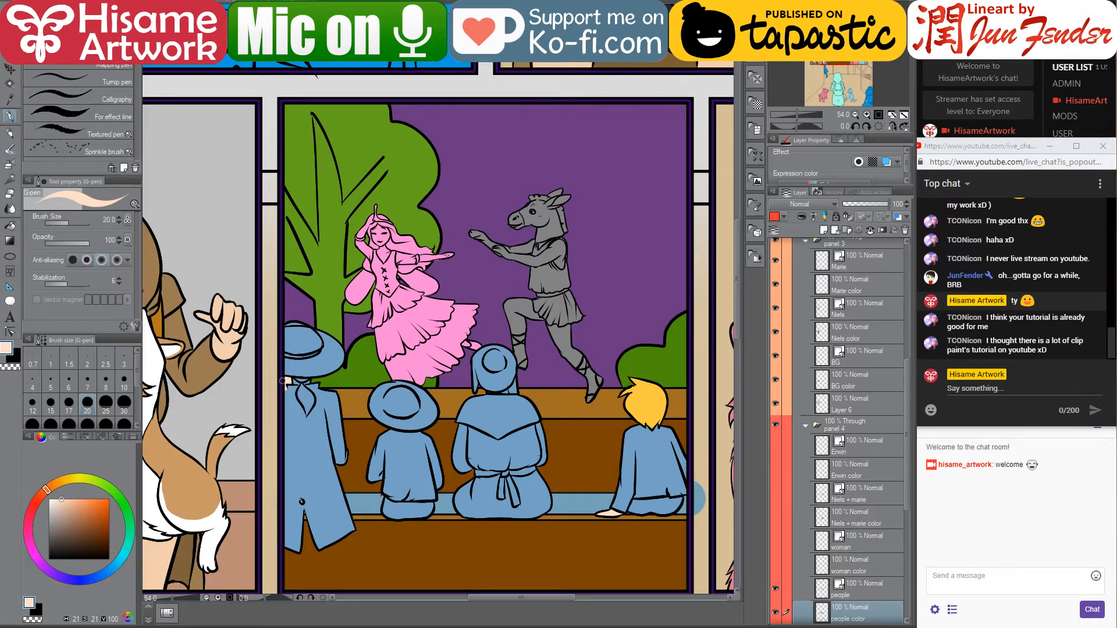
key(ctrl+shift)
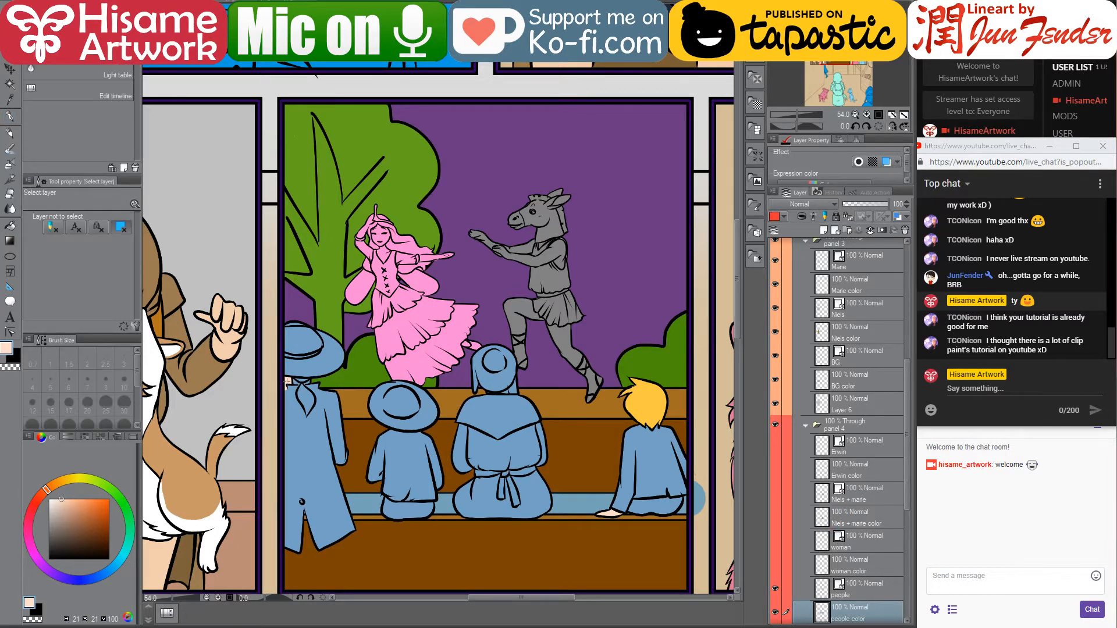
scroll(852, 537, down, 3)
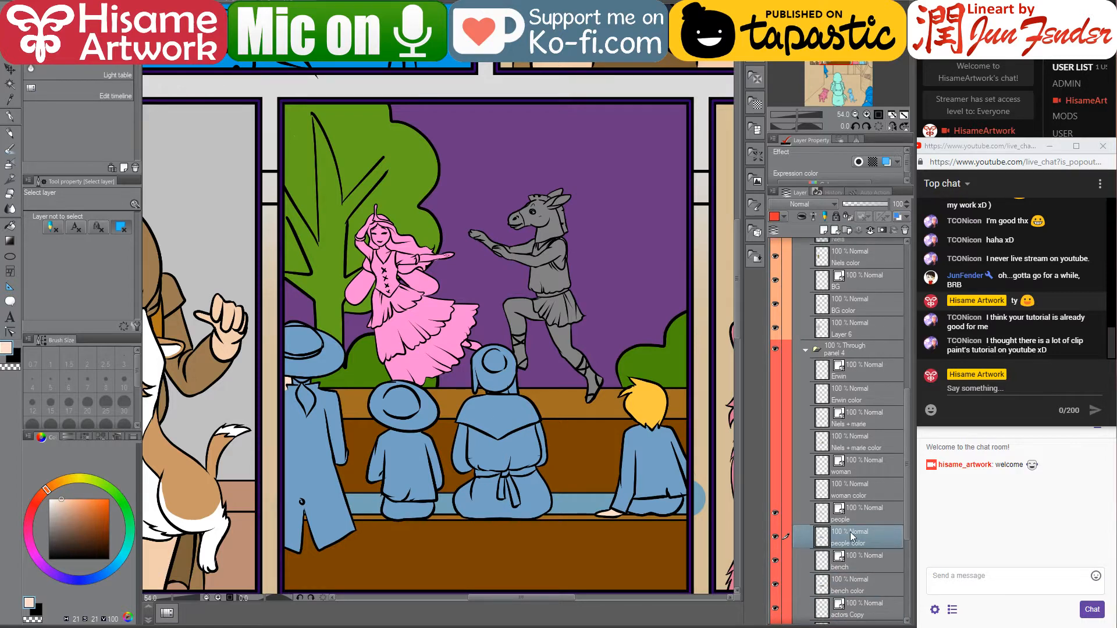
ctrl+shift+click(582, 445)
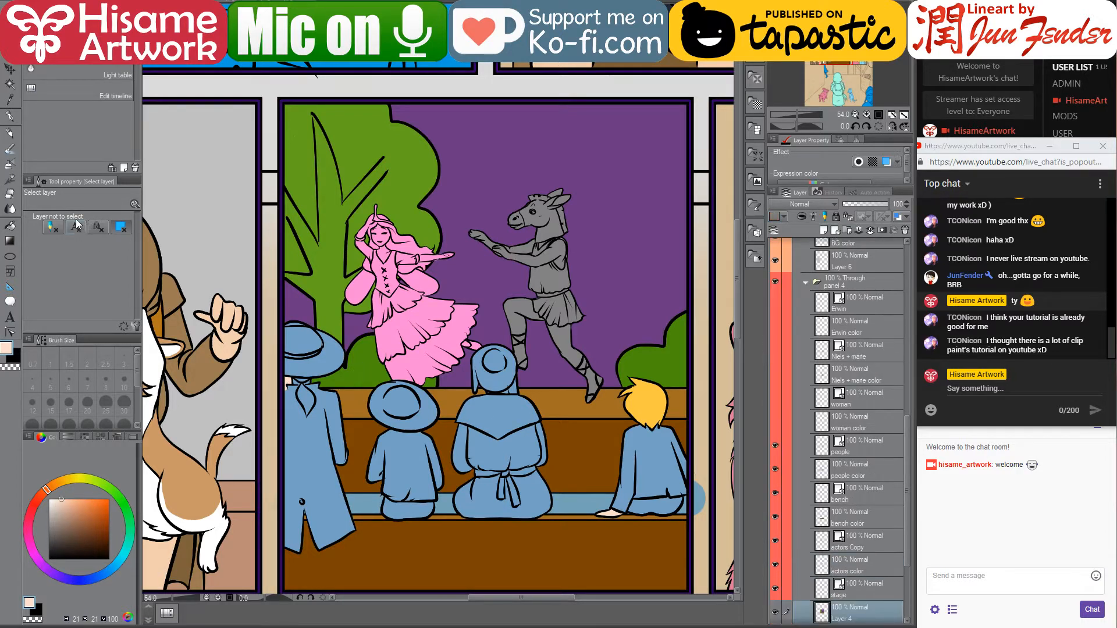
click(10, 116)
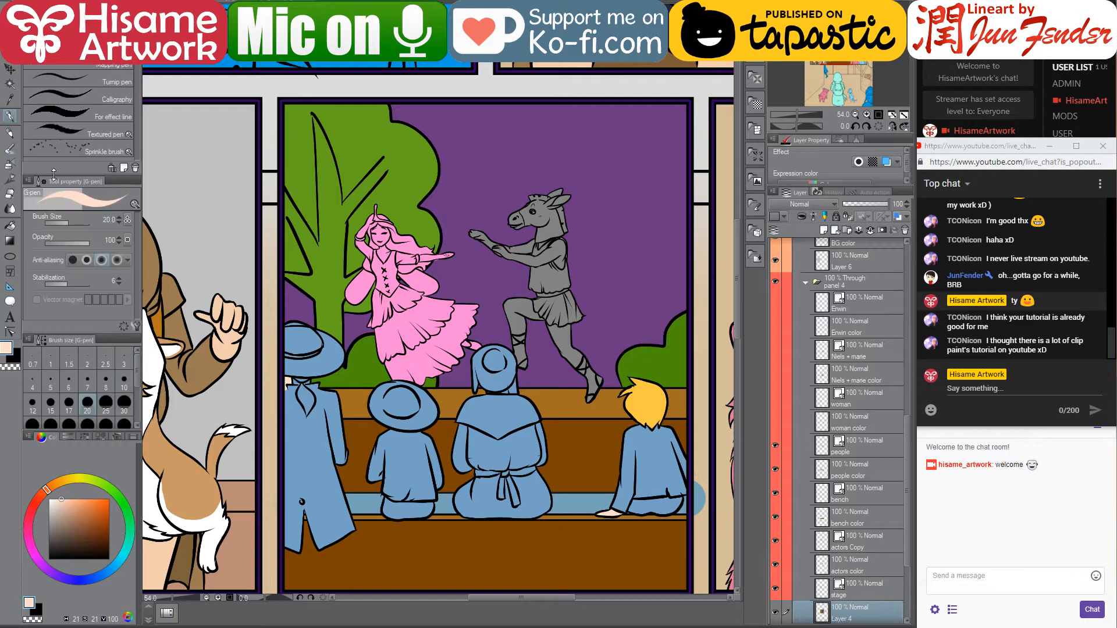
scroll(279, 443, up, 3)
right_click(363, 346)
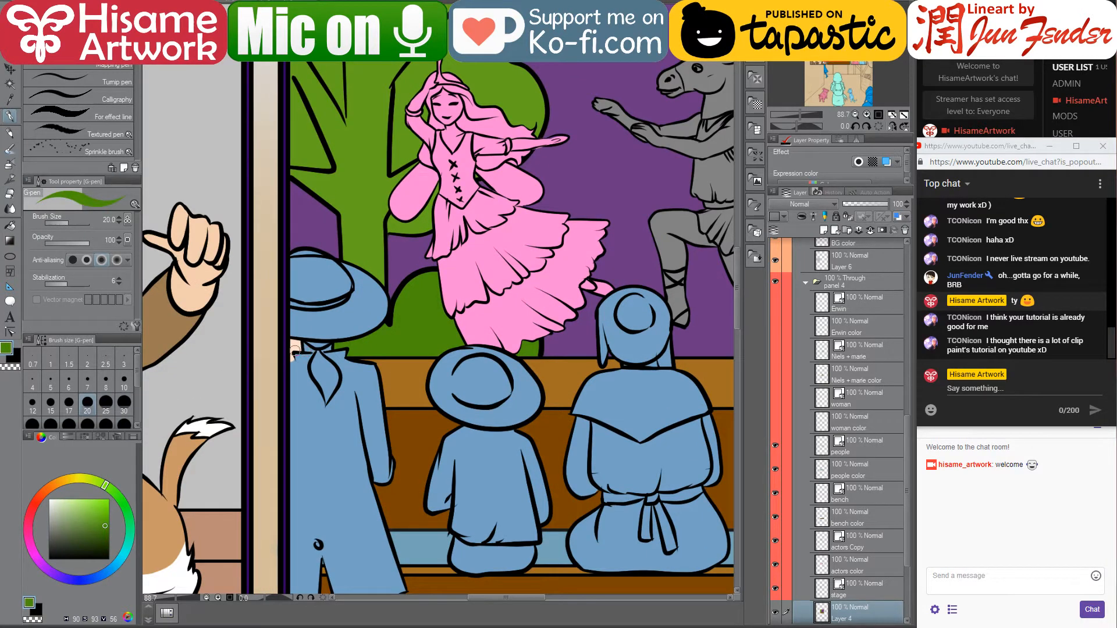
Erase the skin-coloured patch under the standing man's hat brim on the people color layer with the Hard eraser at size 10
key(ctrl+shift)
ctrl+shift+click(297, 346)
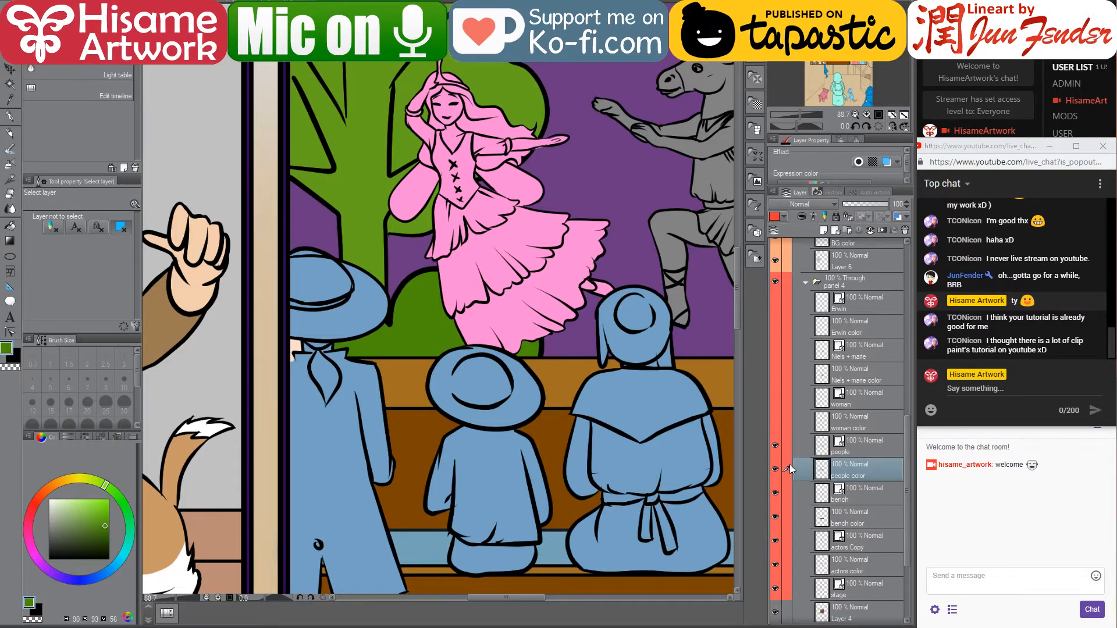
click(775, 468)
click(775, 468)
click(10, 193)
scroll(329, 336, up, 3)
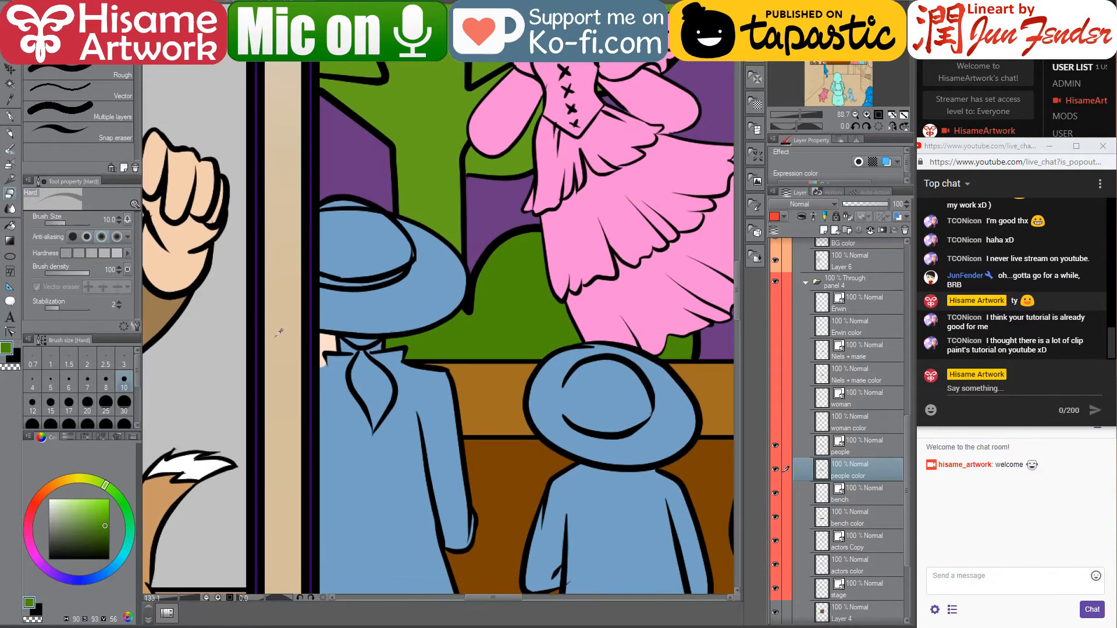
scroll(326, 338, up, 1)
mouse_move(314, 336)
mouse_down()
mouse_move(333, 336)
mouse_move(345, 362)
mouse_move(316, 361)
mouse_move(327, 350)
mouse_move(309, 354)
mouse_move(314, 385)
mouse_move(315, 369)
mouse_up()
click(9, 116)
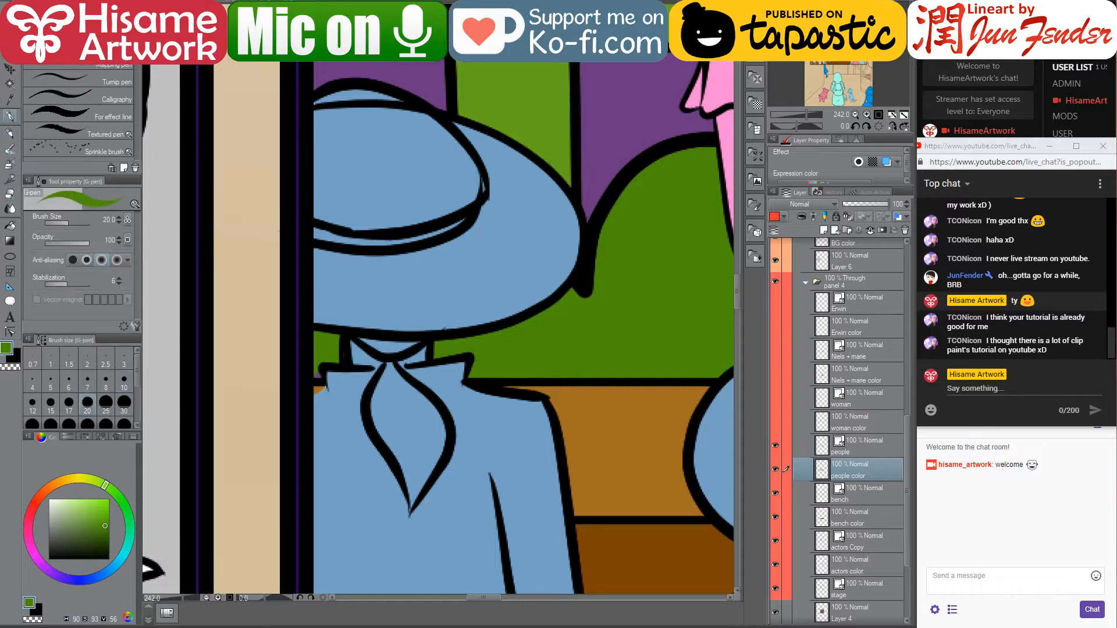
key(ctrl+shift)
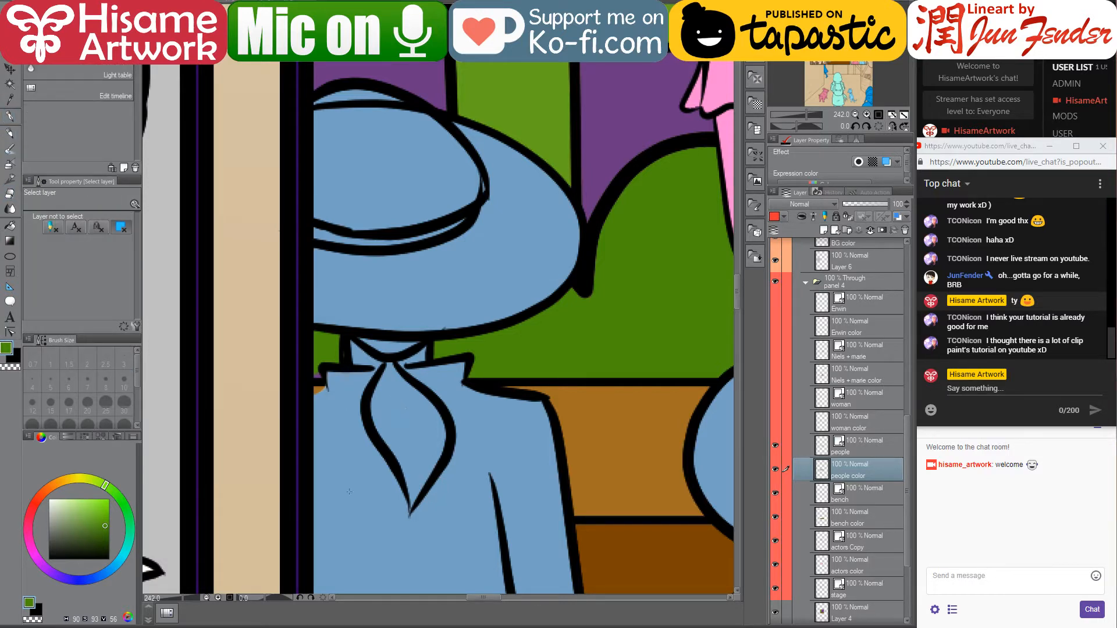
scroll(355, 502, down, 4)
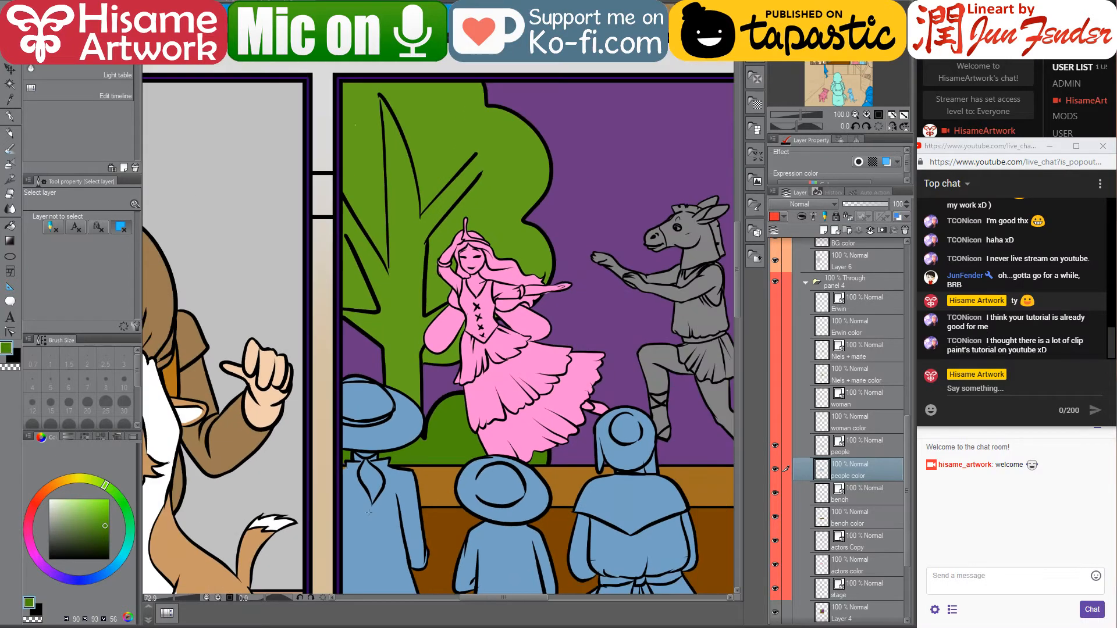
scroll(303, 366, up, 4)
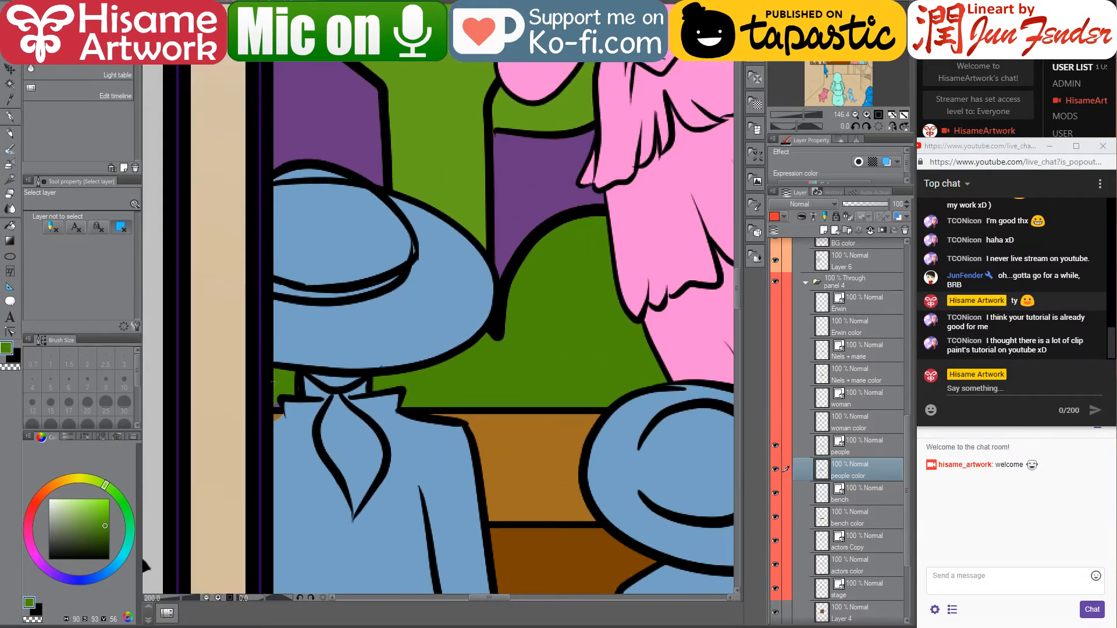
click(10, 116)
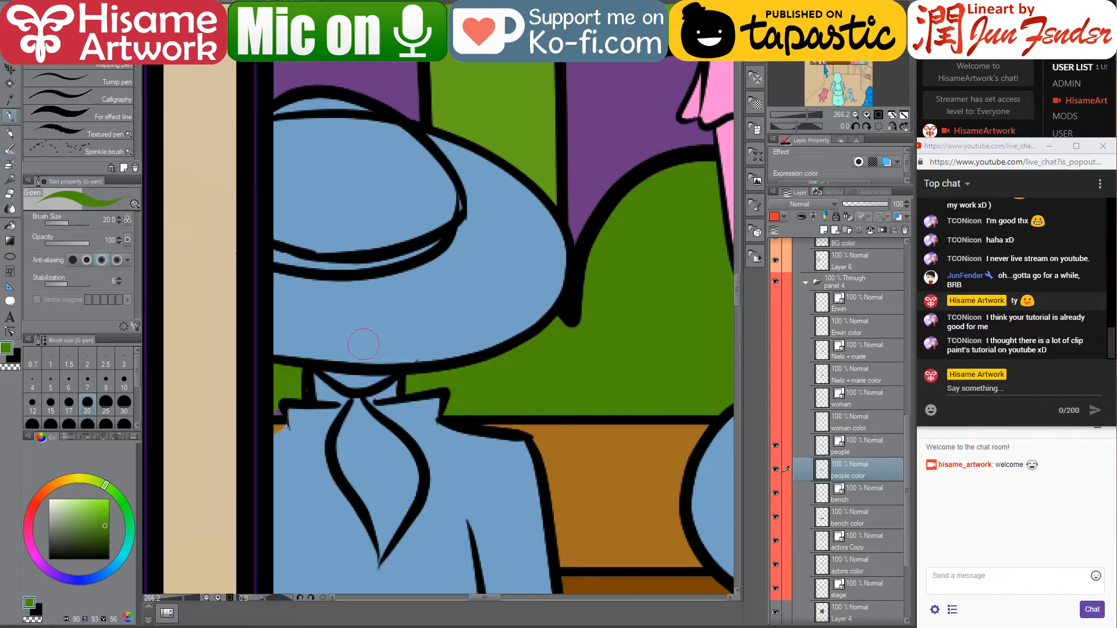
scroll(425, 459, down, 2)
scroll(425, 459, down, 4)
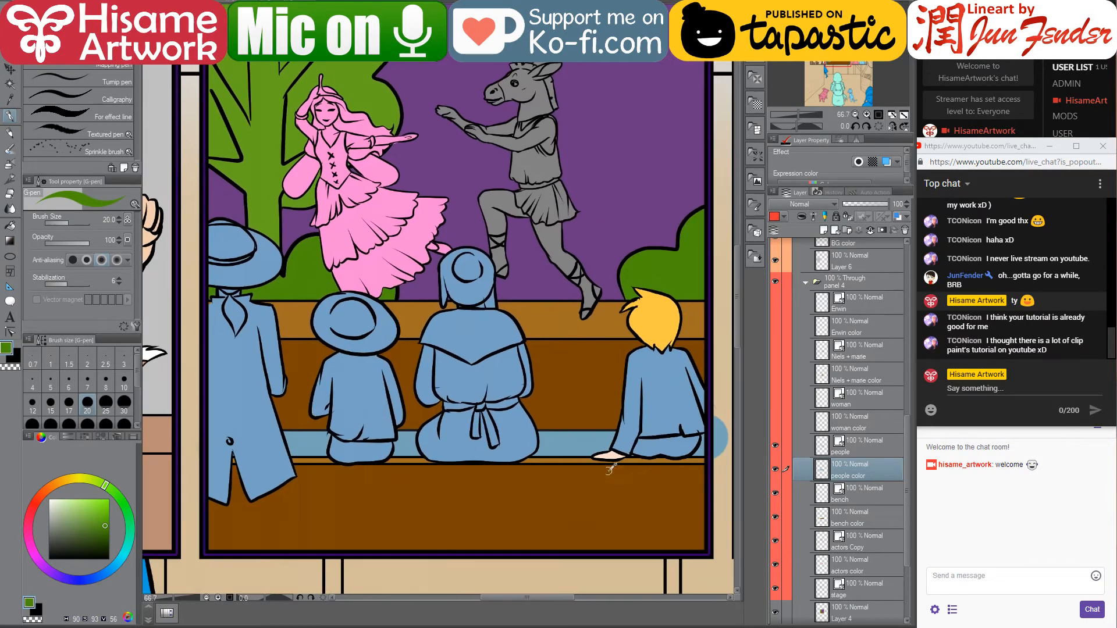
Sample the skin tone from the blond person's hand and paint both sides of the standing man's neck with the G-pen at size 8
alt+click(611, 455)
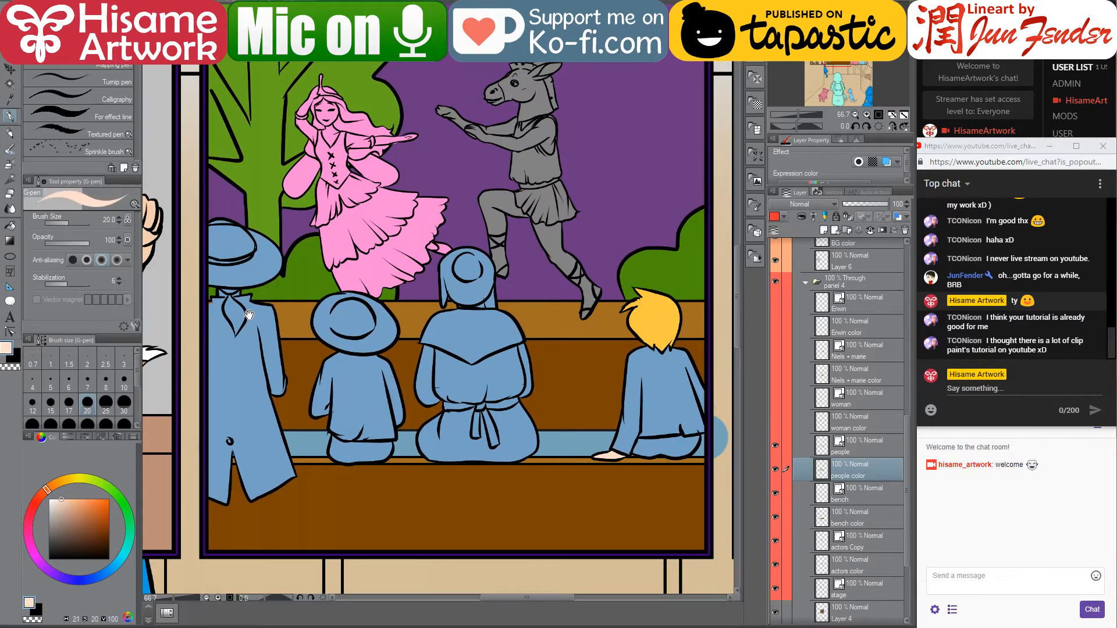
drag(251, 319, 492, 400)
scroll(459, 366, up, 4)
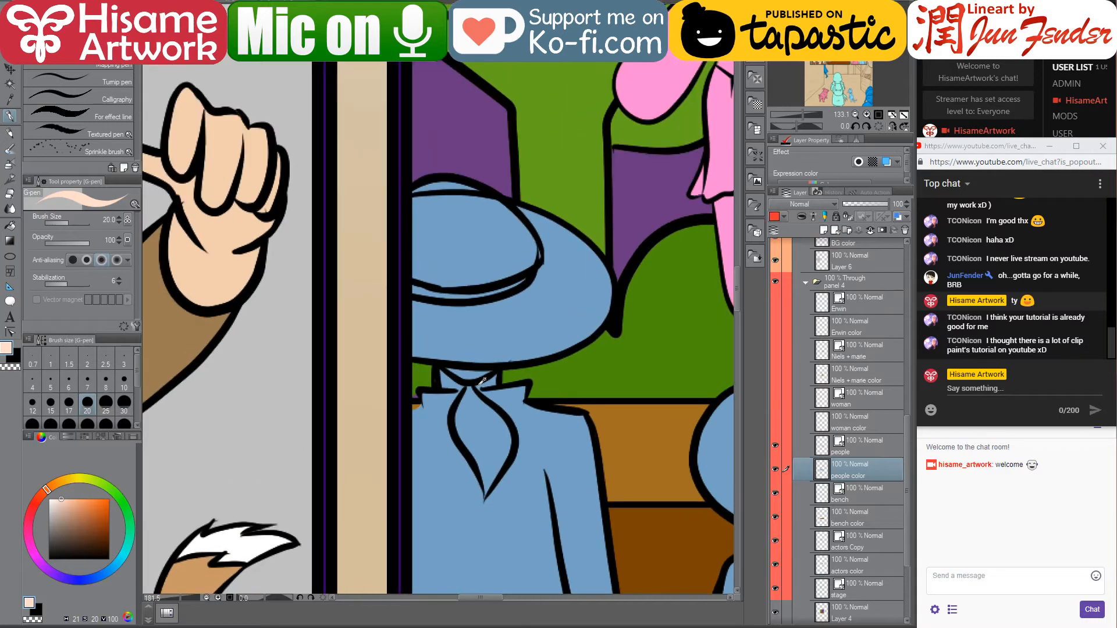
drag(472, 361, 416, 425)
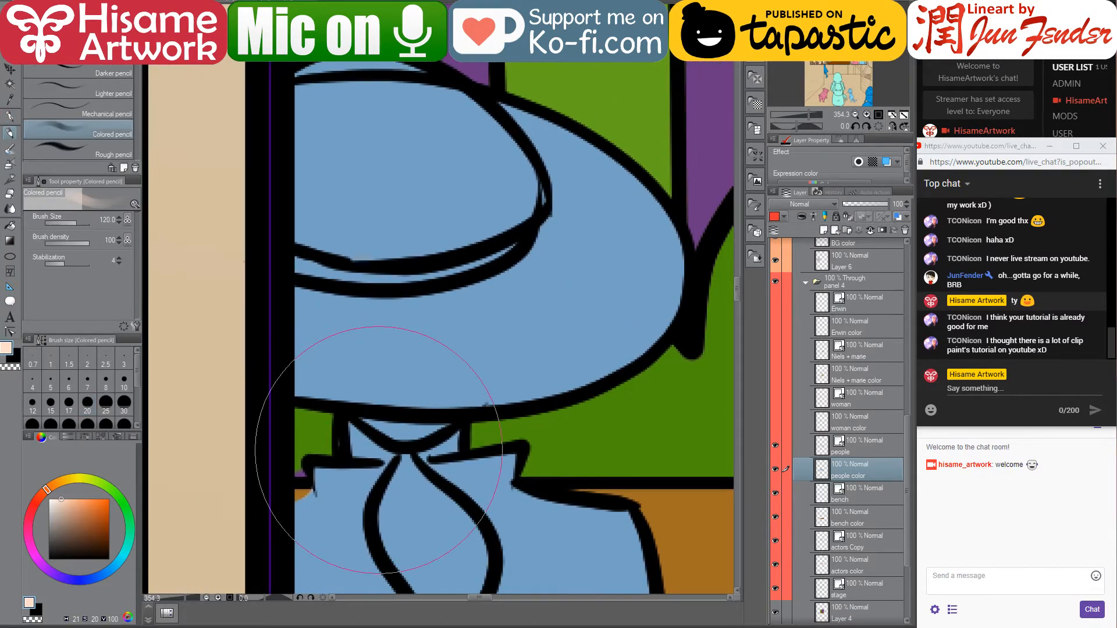
key(b)
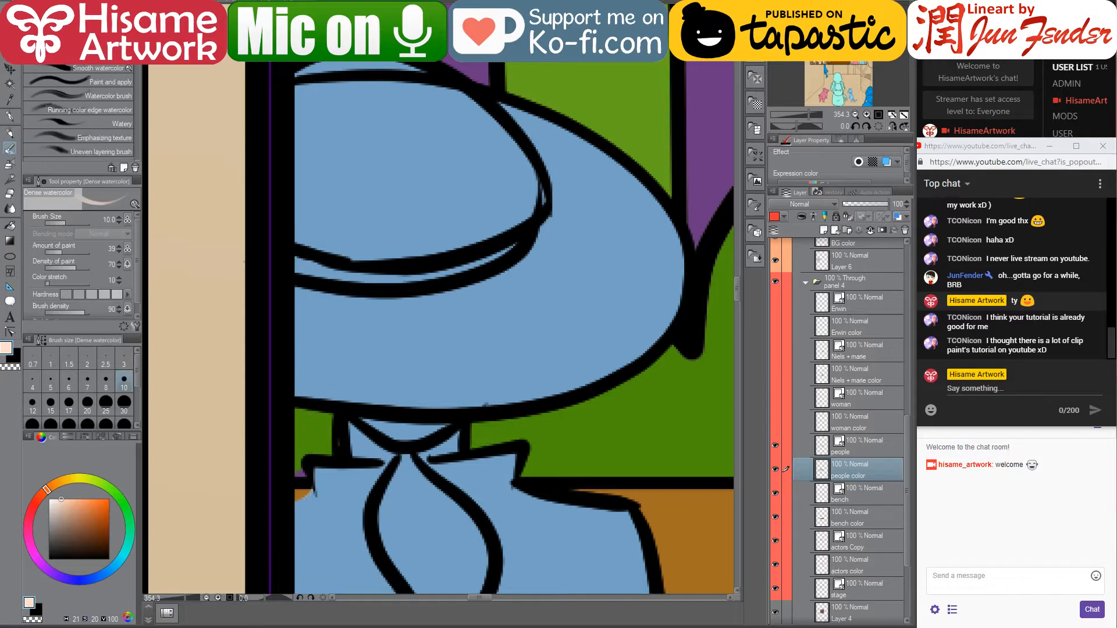
click(10, 116)
key(bracketleft)
key(bracketleft)
key(bracketleft)
key(bracketleft)
key(bracketleft)
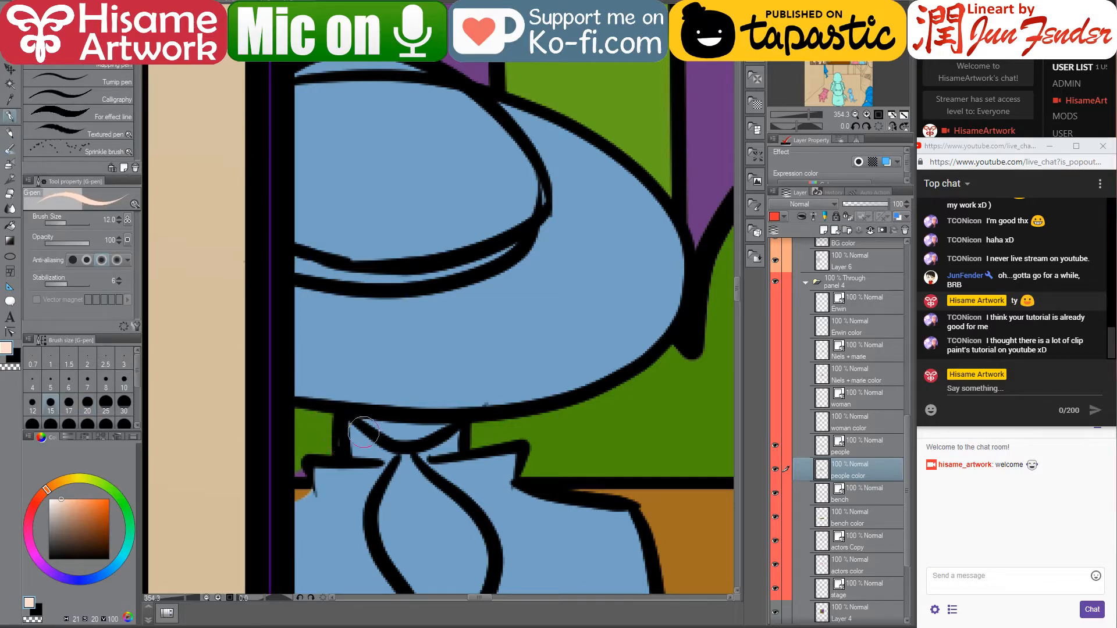
mouse_move(351, 423)
mouse_down()
mouse_move(356, 454)
mouse_move(387, 455)
mouse_move(355, 432)
mouse_up()
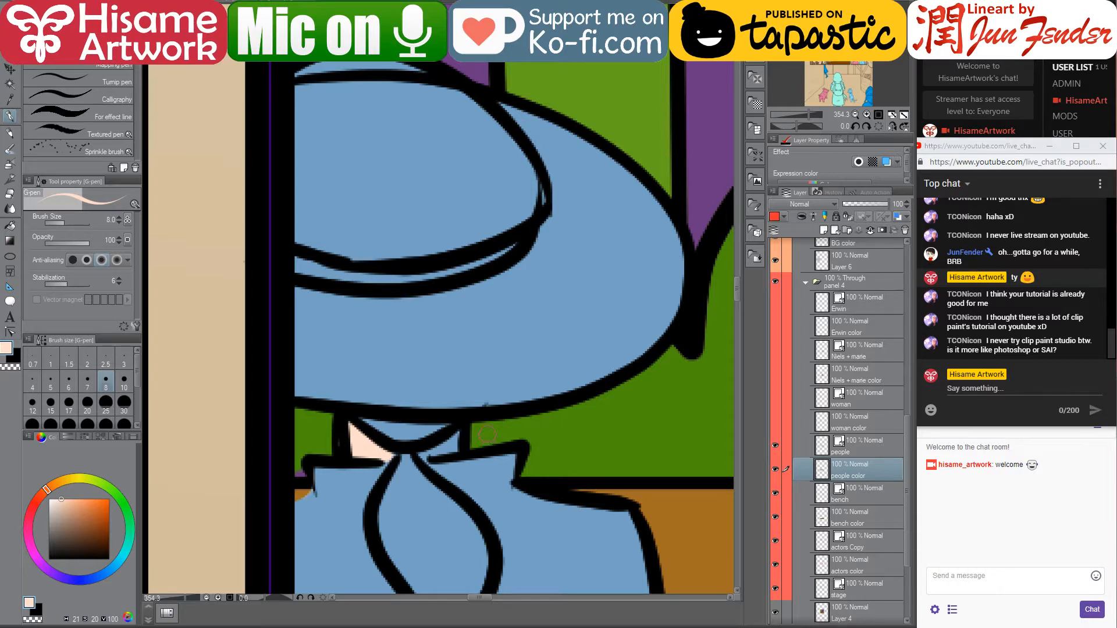
mouse_move(464, 445)
mouse_down()
mouse_move(423, 457)
mouse_move(449, 451)
mouse_move(457, 433)
mouse_move(435, 448)
mouse_up()
scroll(320, 449, down, 6)
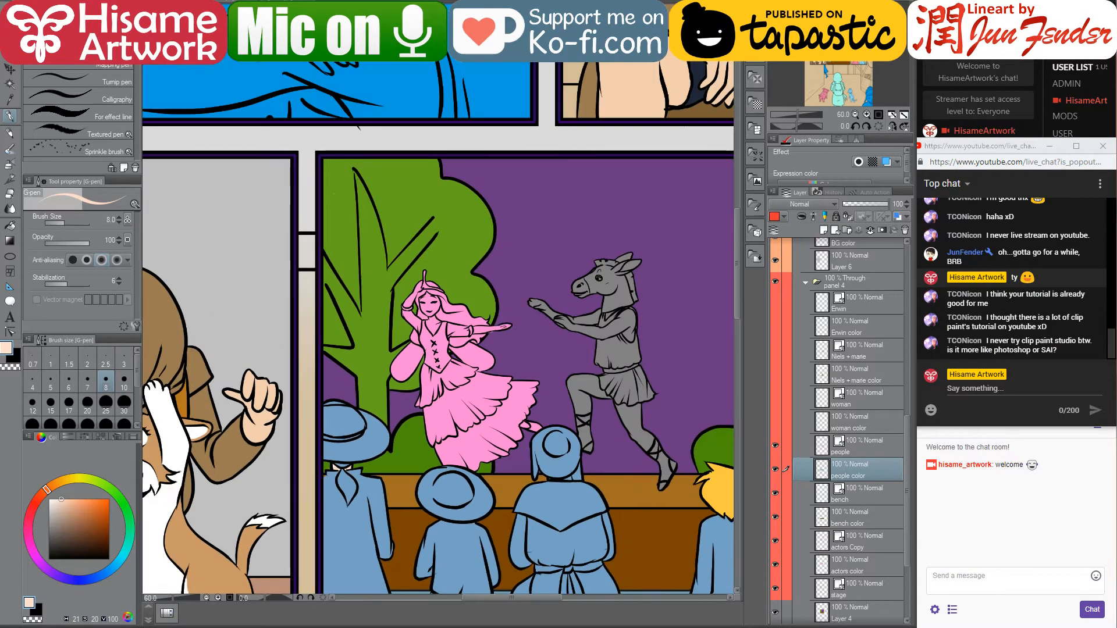
Select the painted area of the people color layer and switch to the Fill tool that refers only to the editing layer
drag(469, 508, 439, 411)
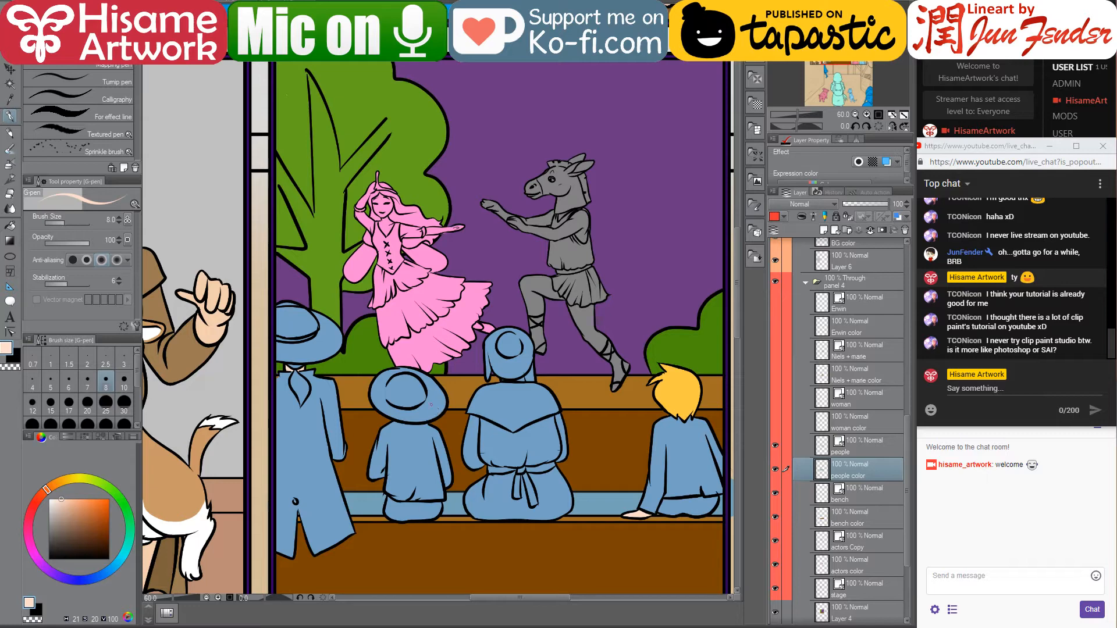
drag(459, 412, 457, 411)
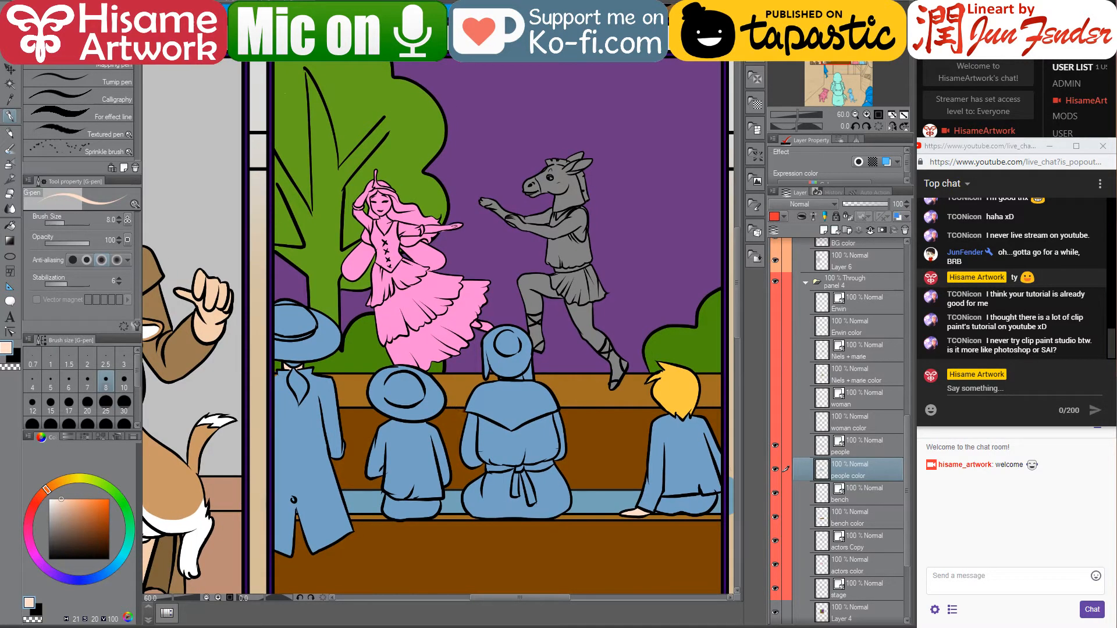
ctrl+click(822, 469)
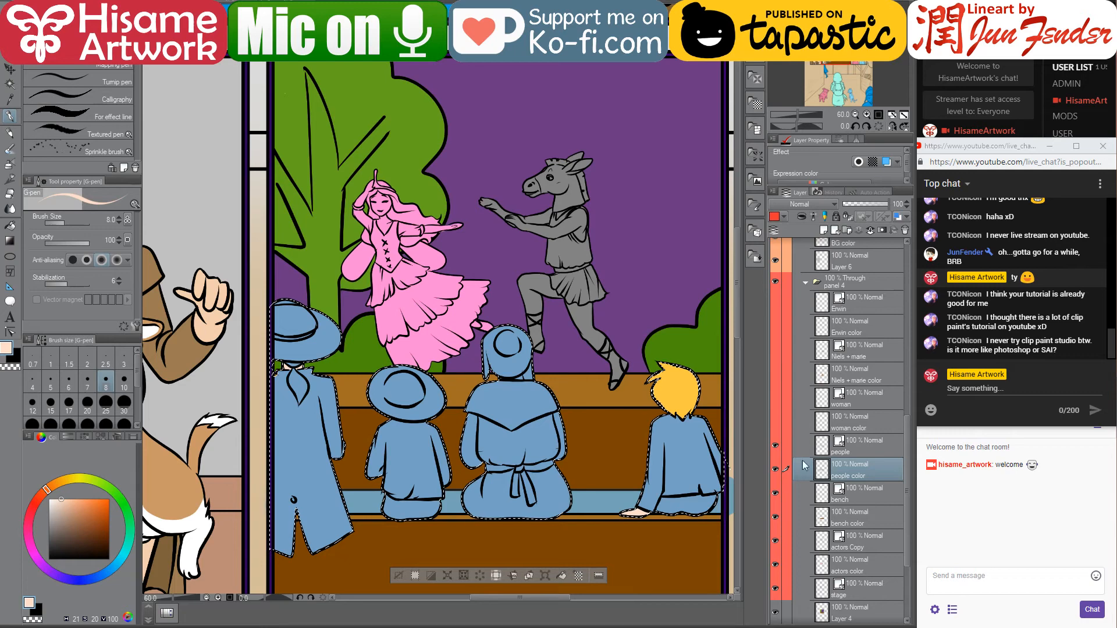
click(9, 227)
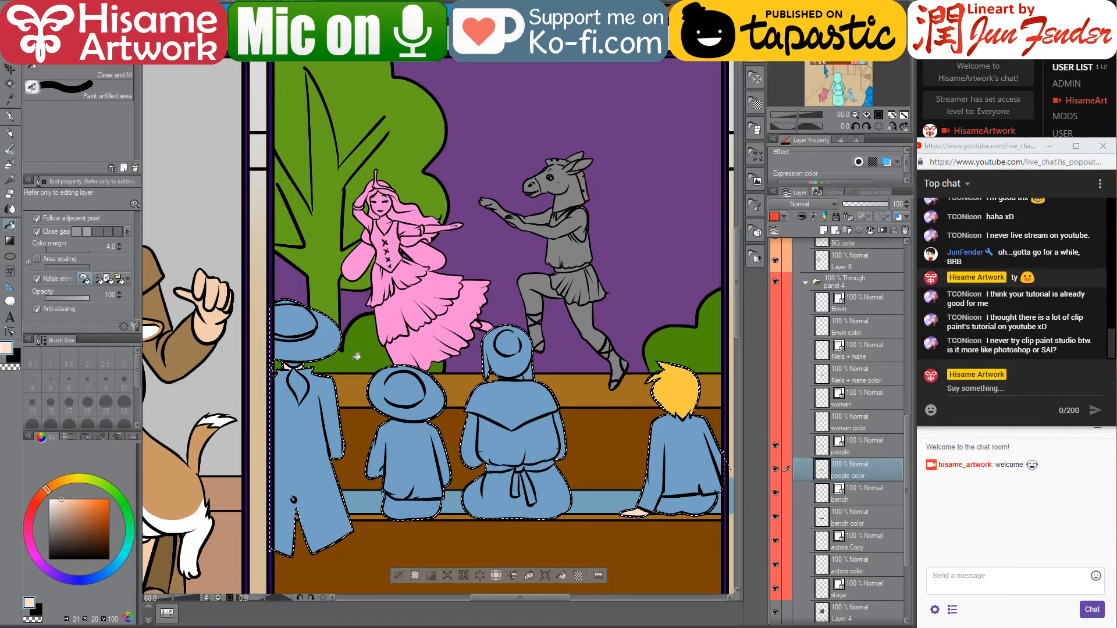
scroll(349, 420, up, 1)
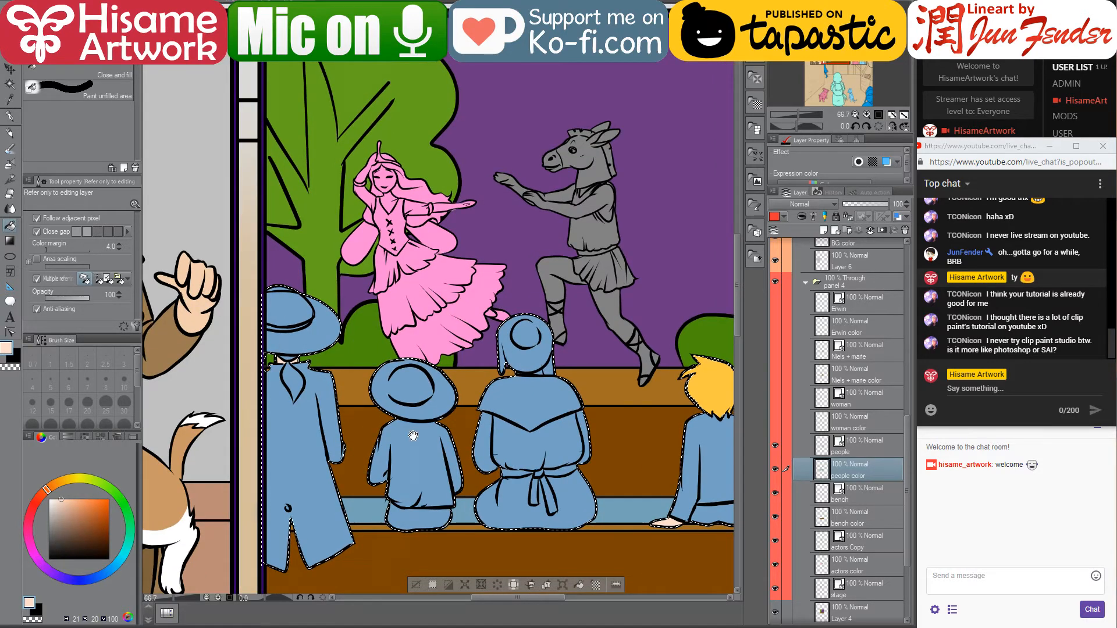
drag(414, 437, 362, 414)
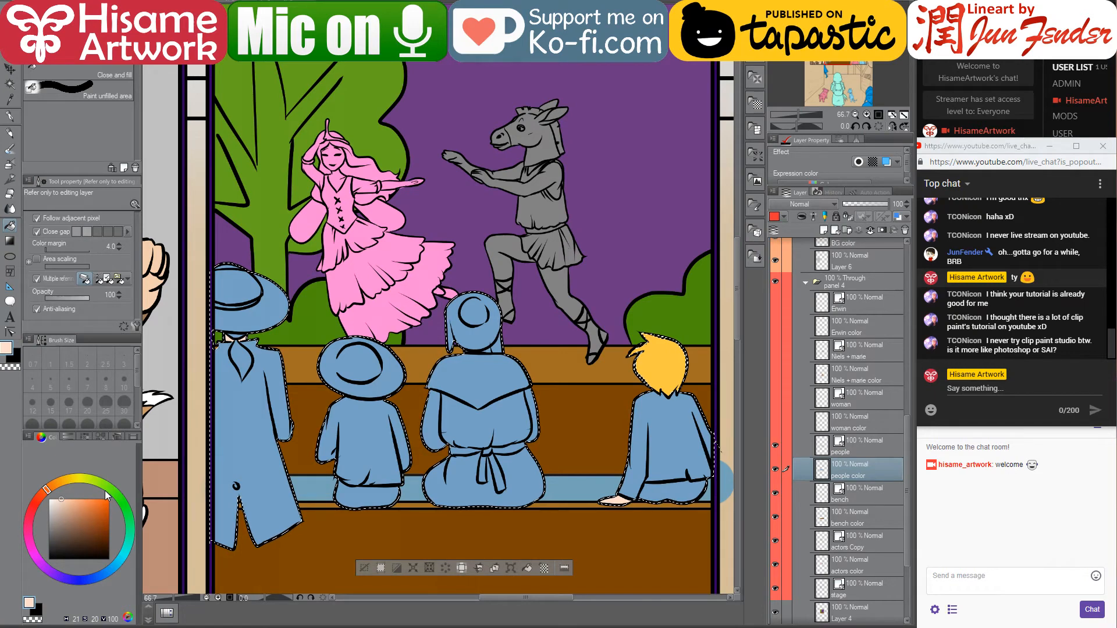
Try dark red, orange and green fills on the standing man's coat, and undo all three
click(31, 515)
click(91, 531)
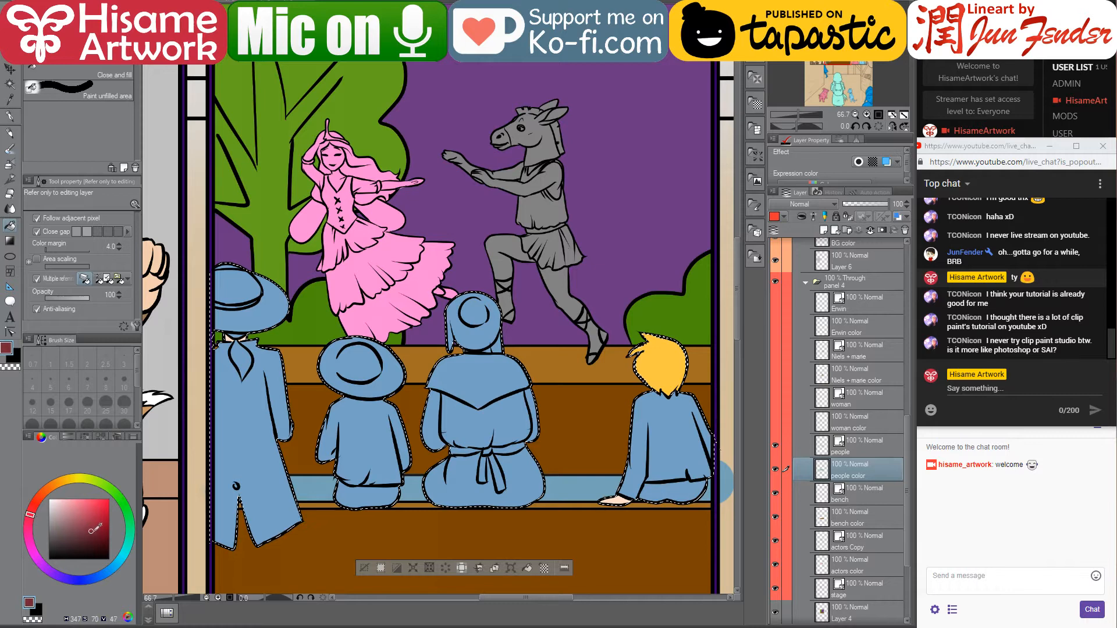
click(92, 533)
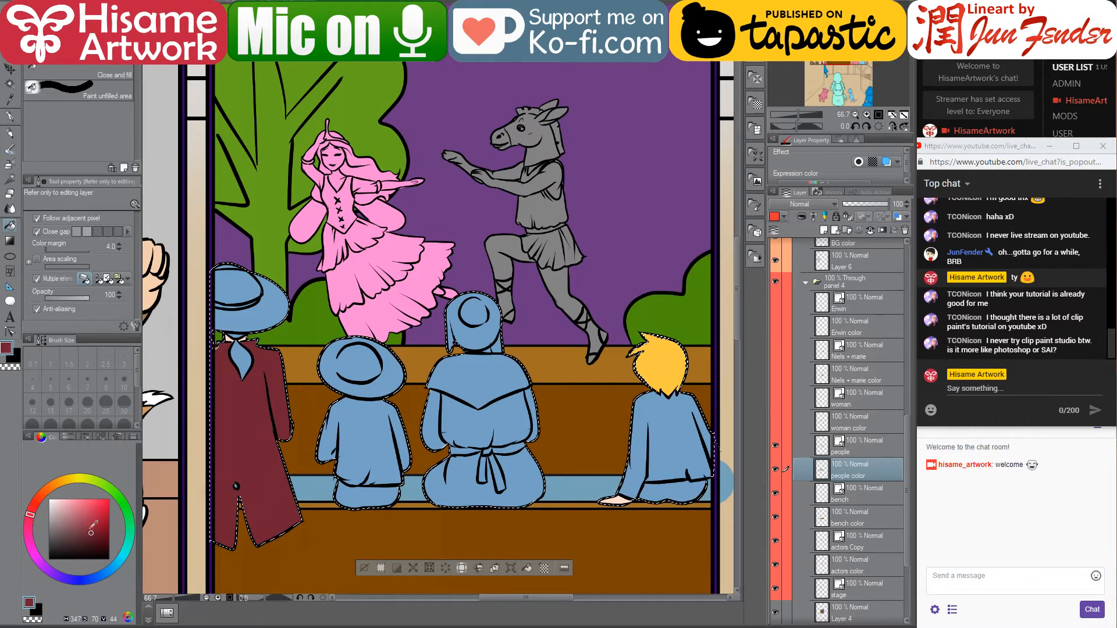
click(54, 486)
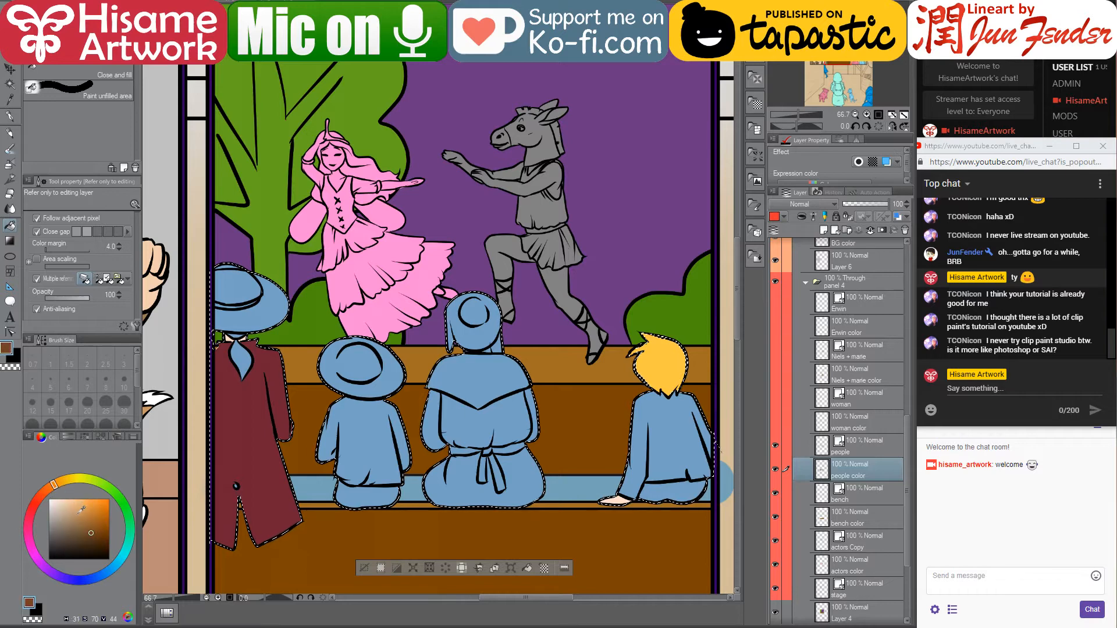
click(77, 518)
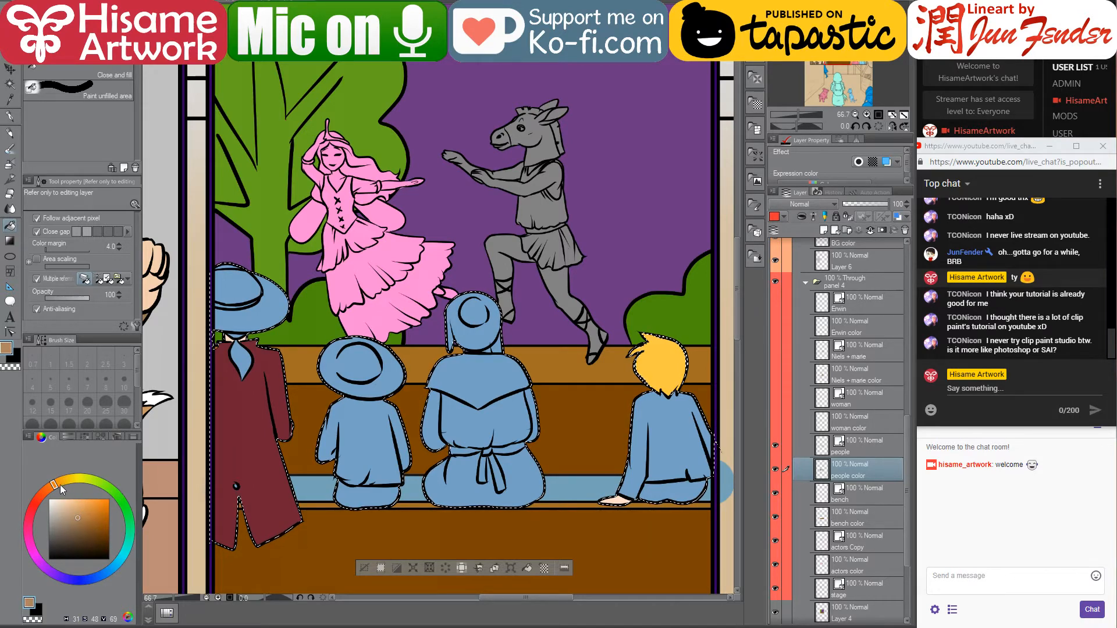
click(62, 484)
click(109, 501)
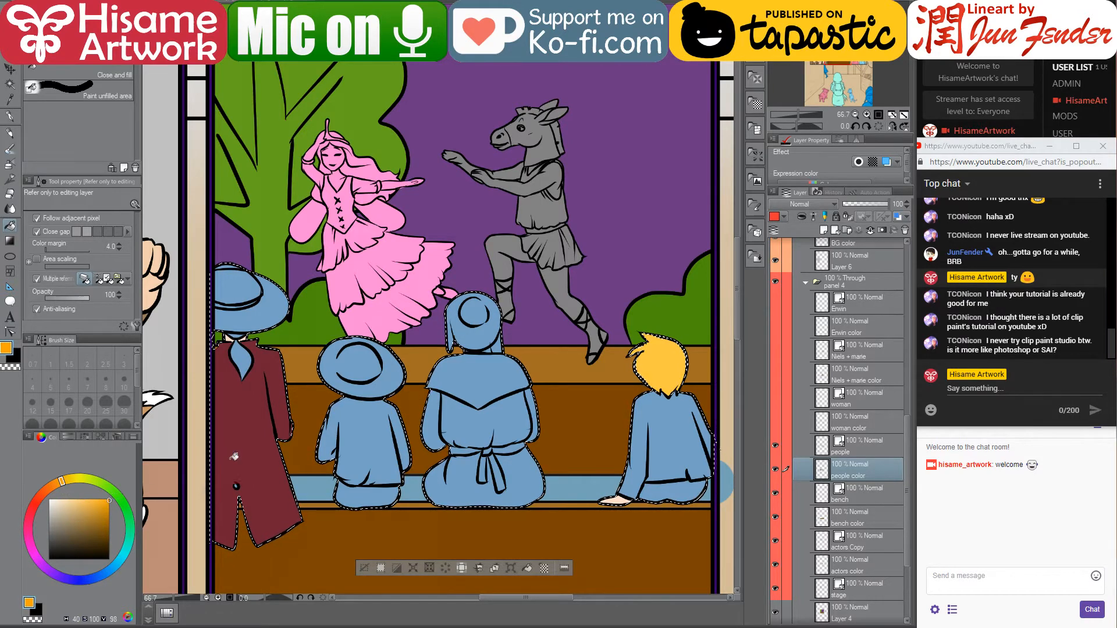
click(241, 435)
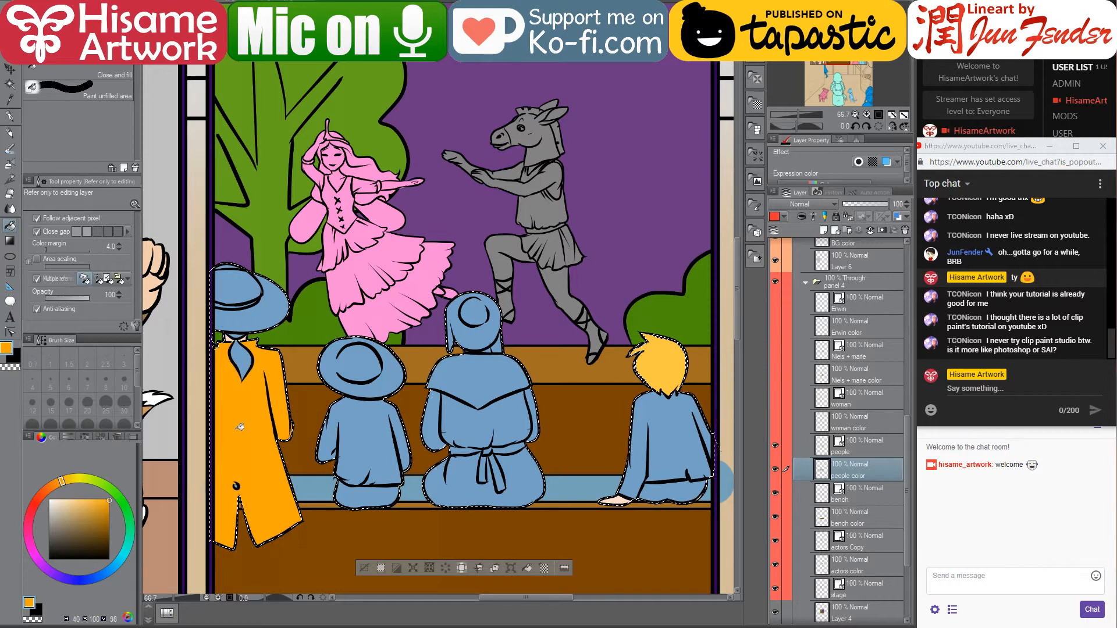
click(103, 482)
click(110, 526)
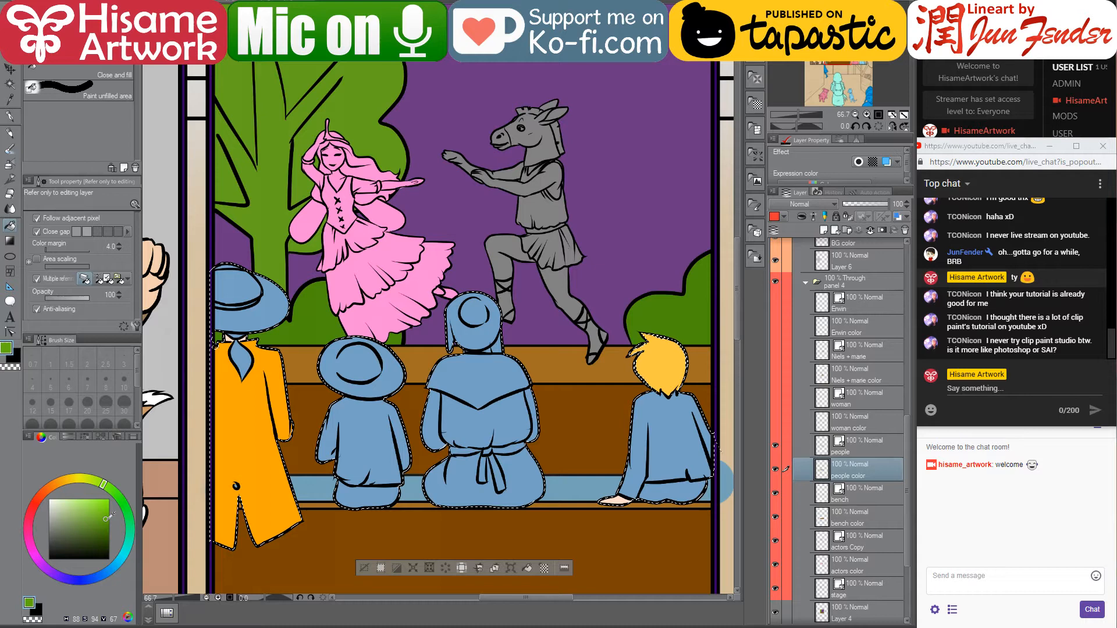
click(254, 459)
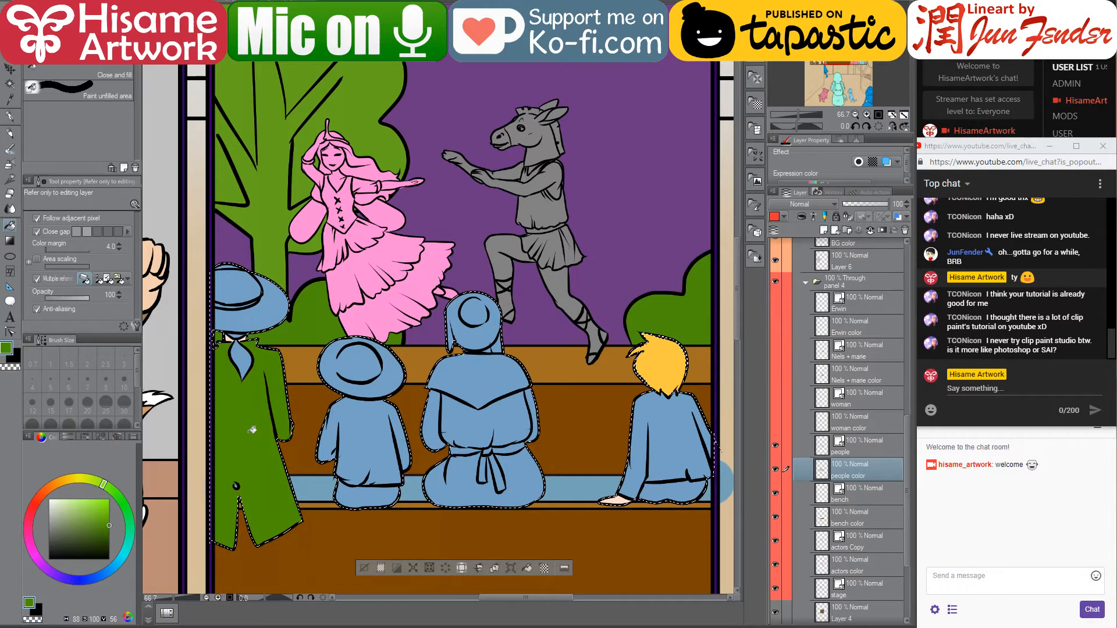
key(ctrl+z)
key(ctrl+z)
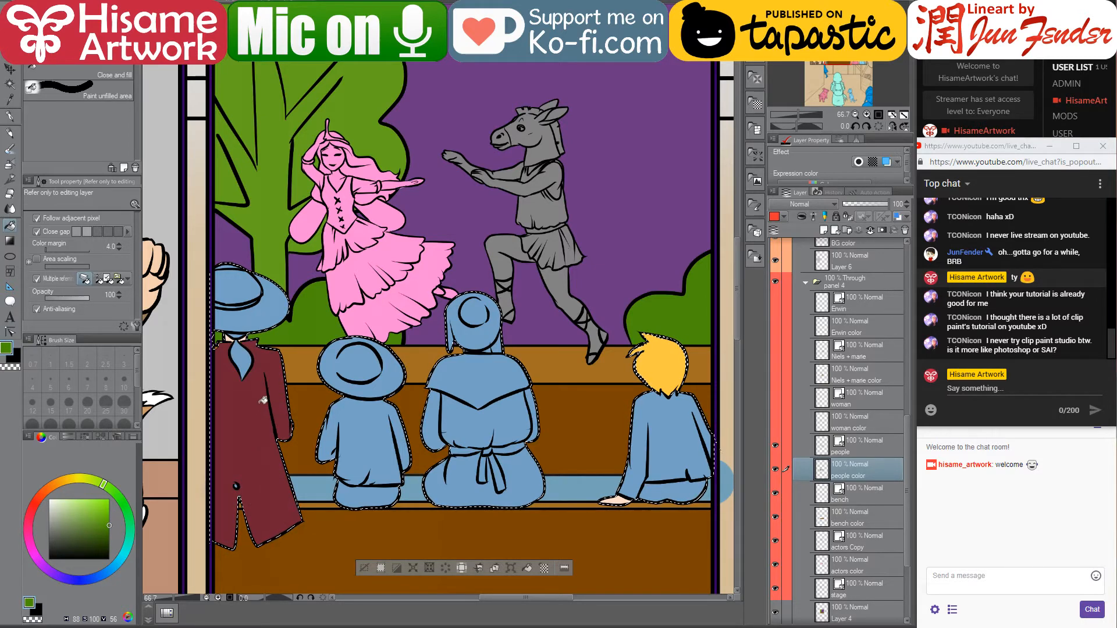
key(ctrl+z)
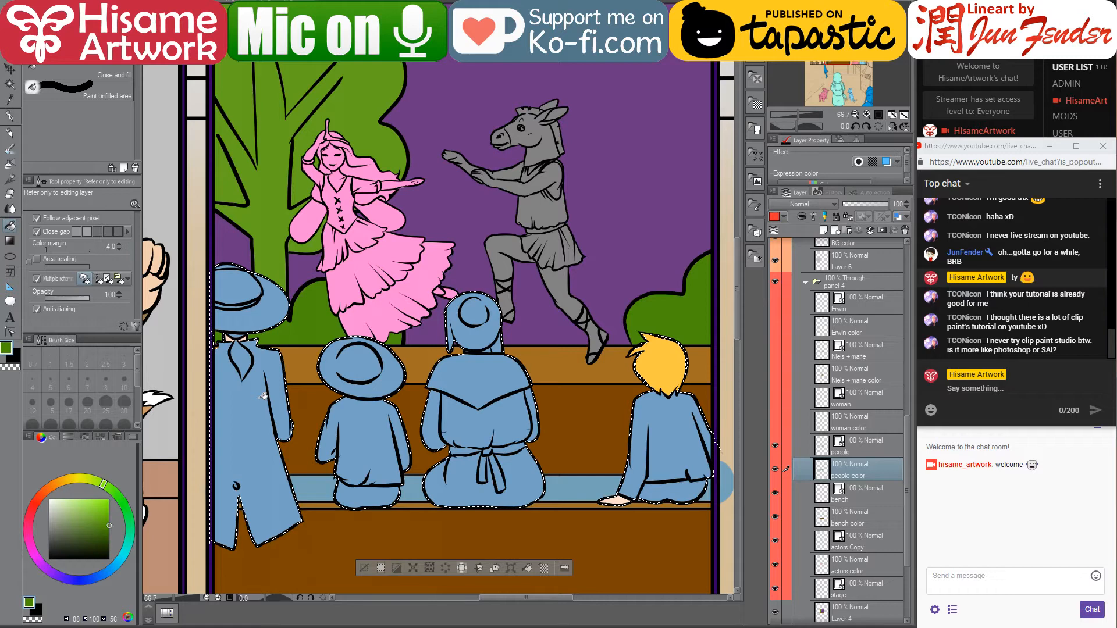
Mix an ochre brown of H 37, S 75, V 77 and fill the standing man's neckerchief with it
click(49, 529)
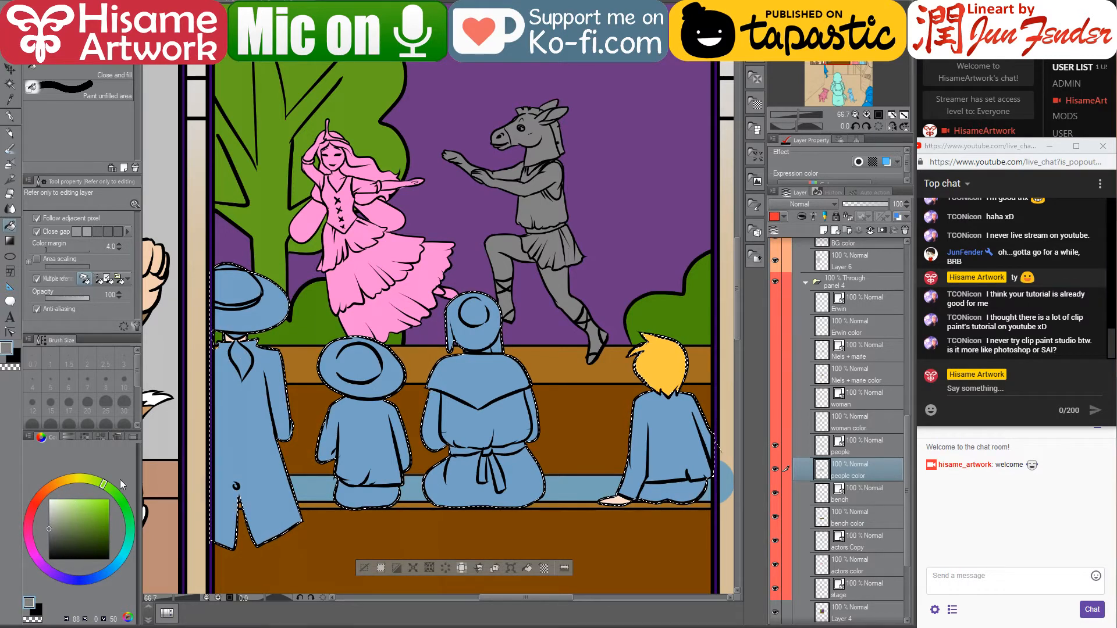
click(42, 494)
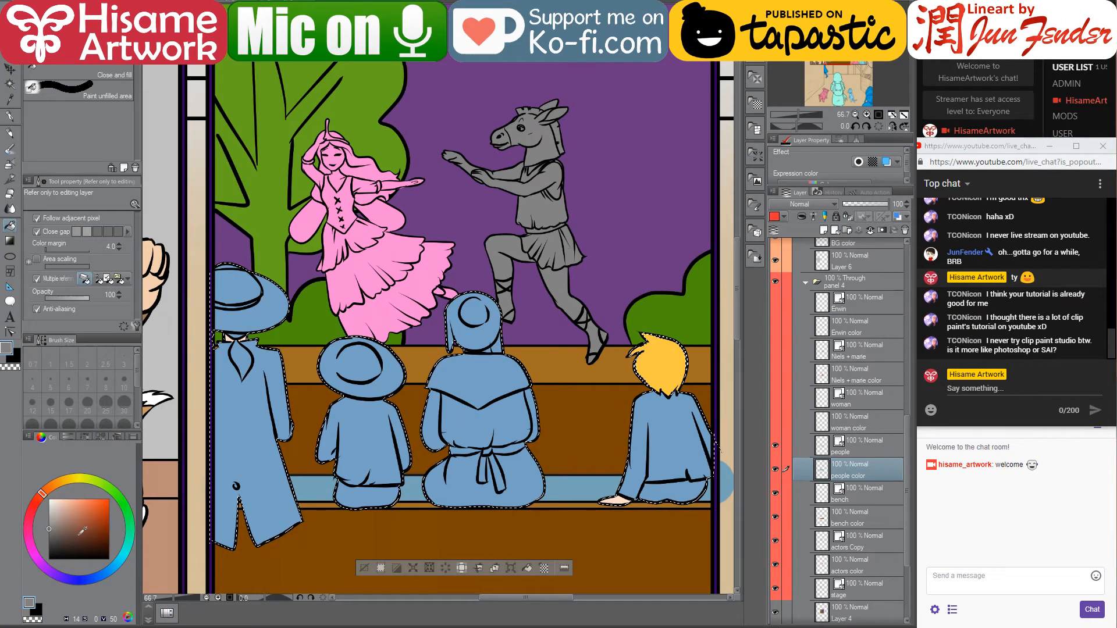
click(76, 536)
click(48, 489)
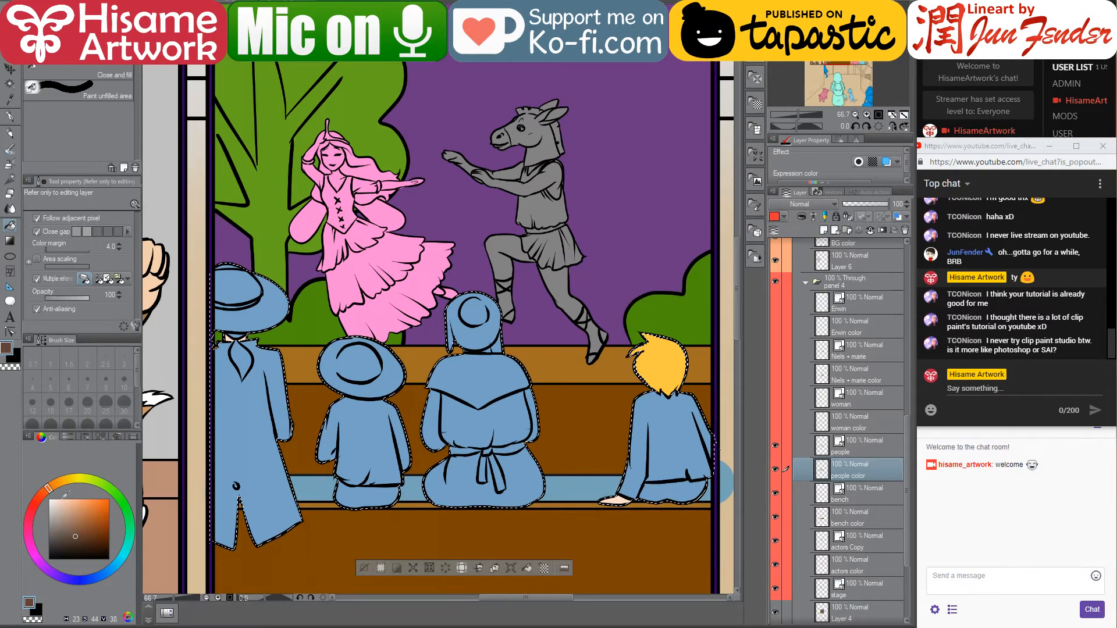
click(80, 526)
click(59, 482)
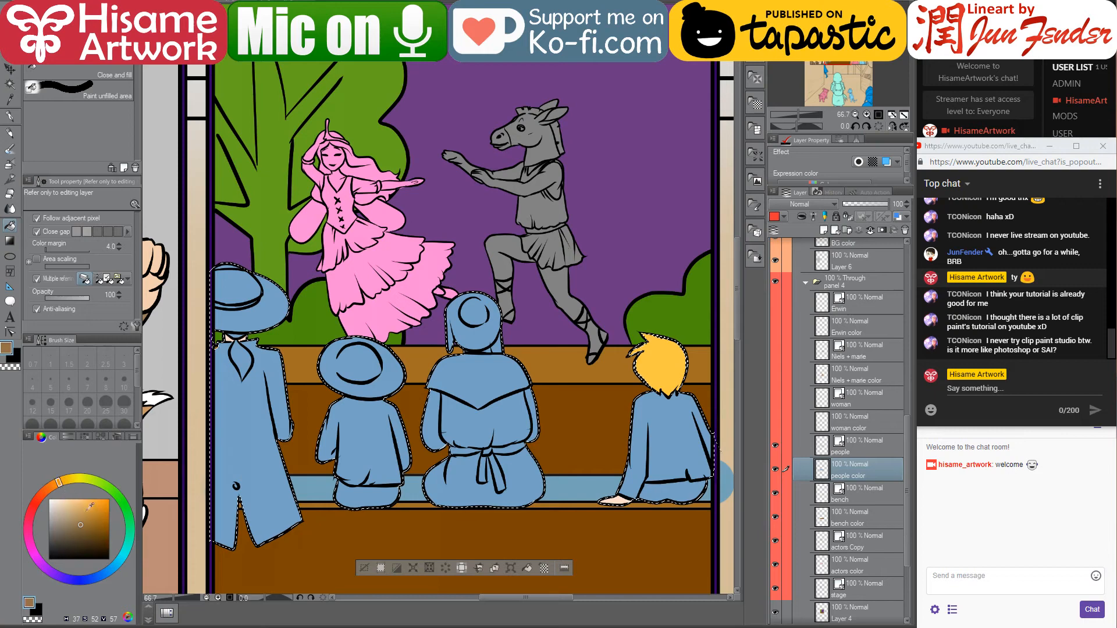
click(94, 513)
click(240, 340)
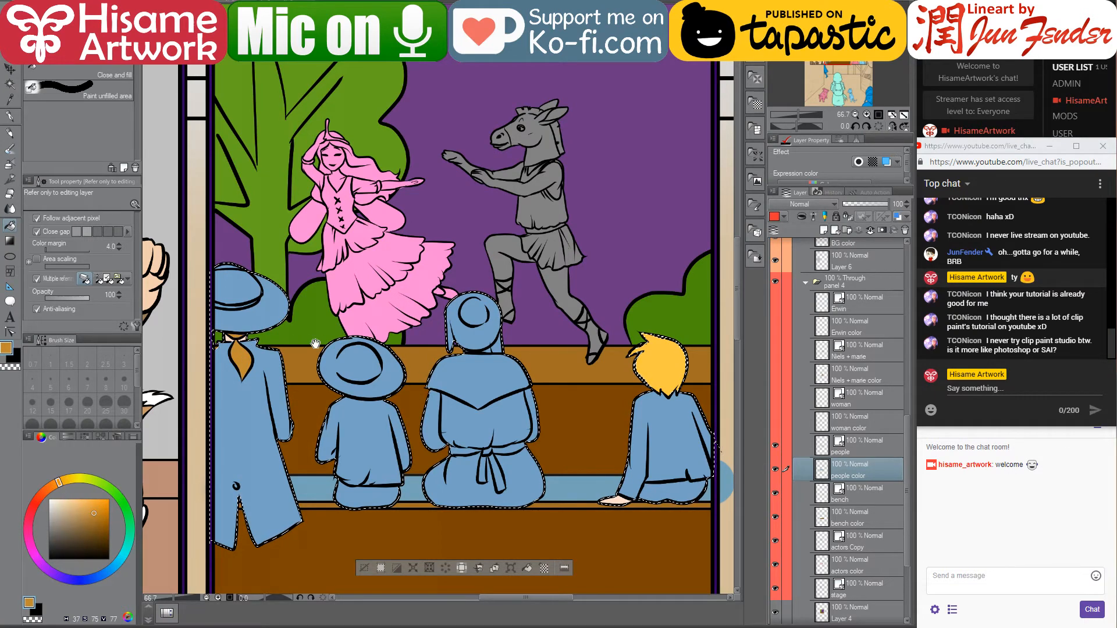
Fill the headscarf of the woman seated in the middle of the bench with white
drag(314, 344, 314, 353)
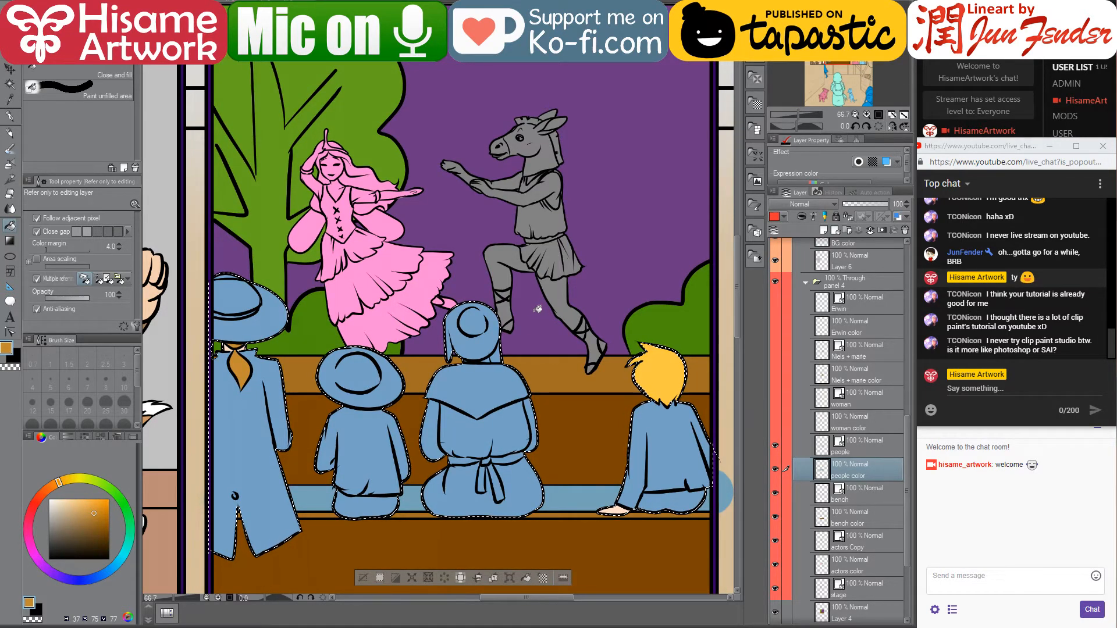
scroll(465, 519, up, 1)
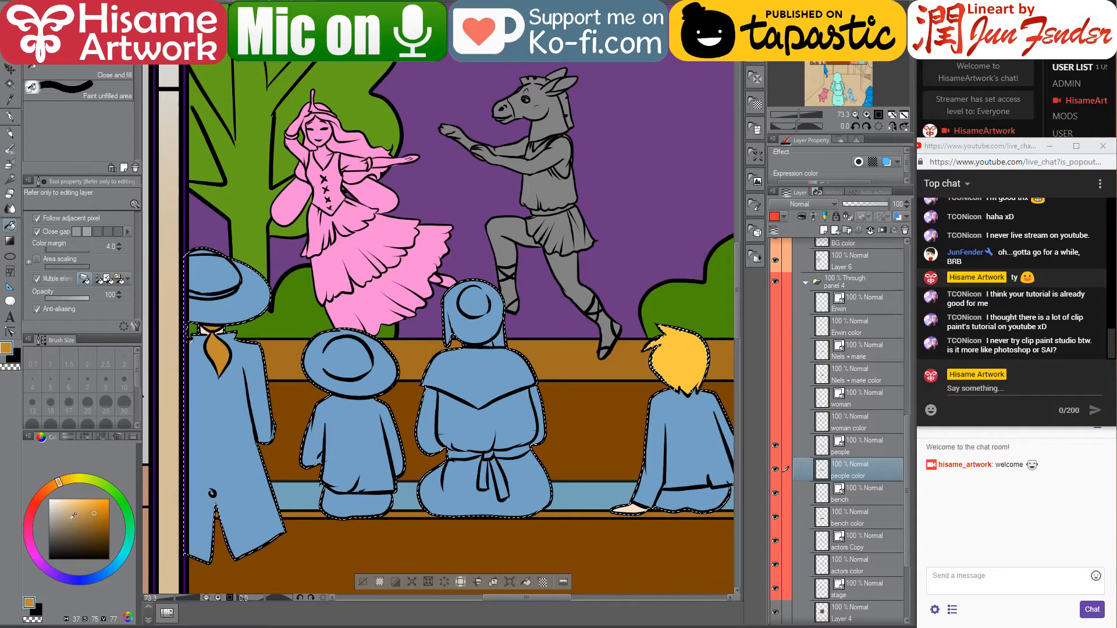
mouse_move(70, 506)
mouse_down()
mouse_move(61, 488)
mouse_move(68, 493)
mouse_move(47, 496)
mouse_up()
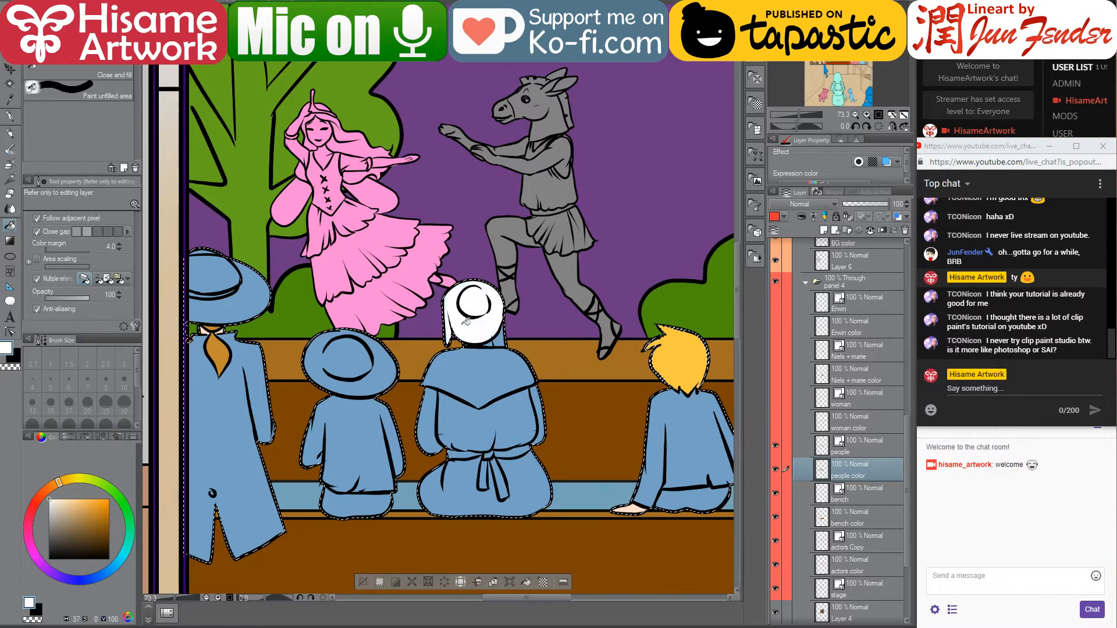
scroll(465, 415, up, 2)
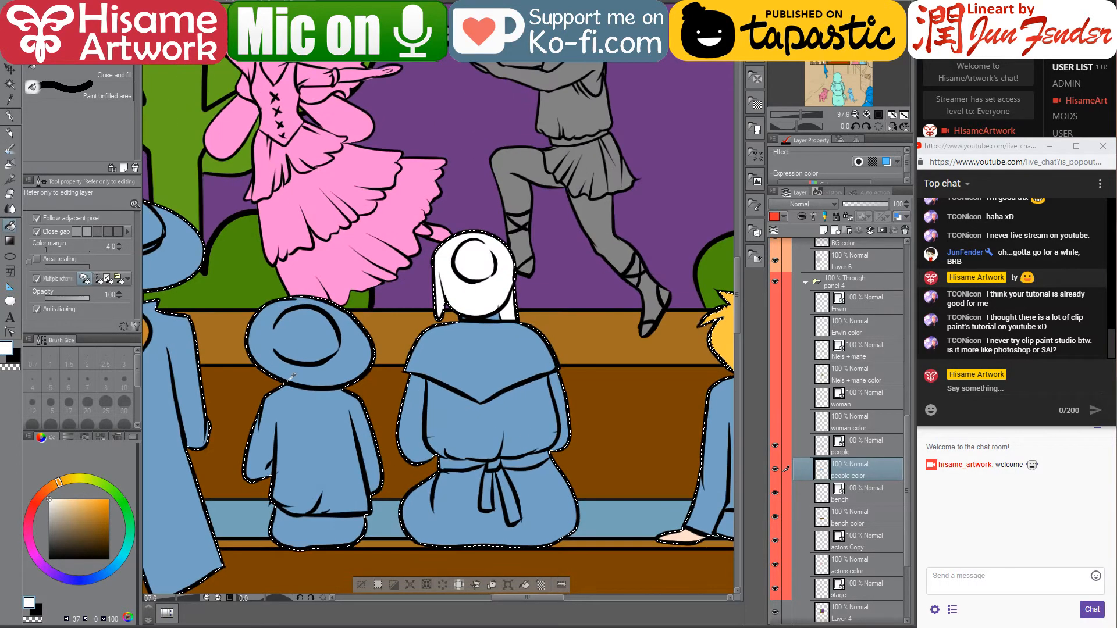
scroll(424, 391, down, 1)
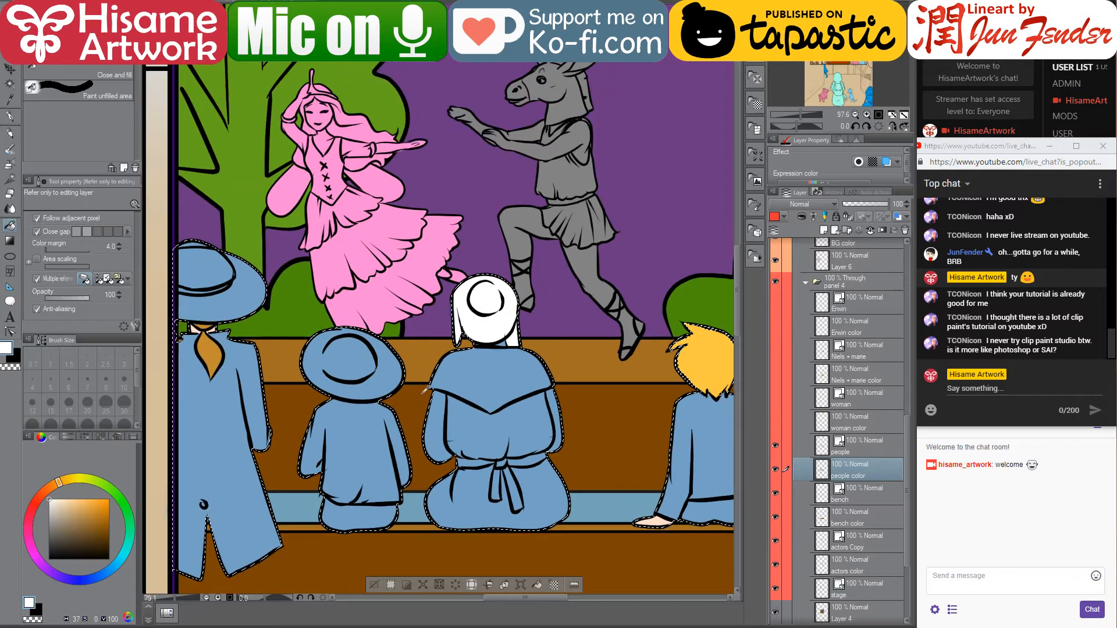
Fill the seated woman's shoulder shawl and waist sash with white
alt+click(657, 519)
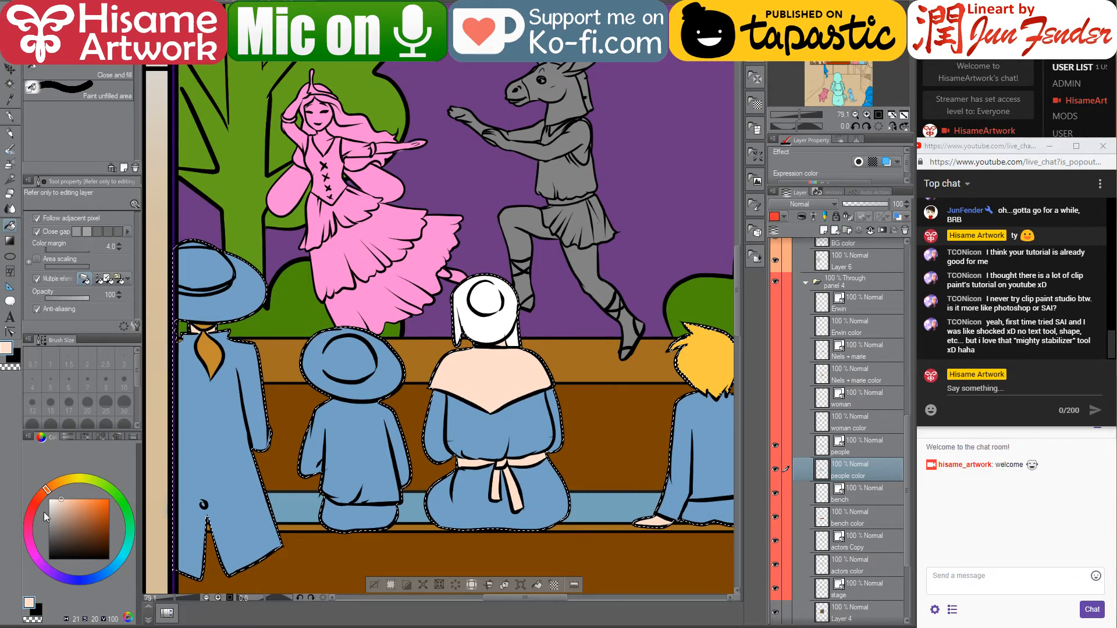
drag(51, 504, 28, 490)
click(477, 374)
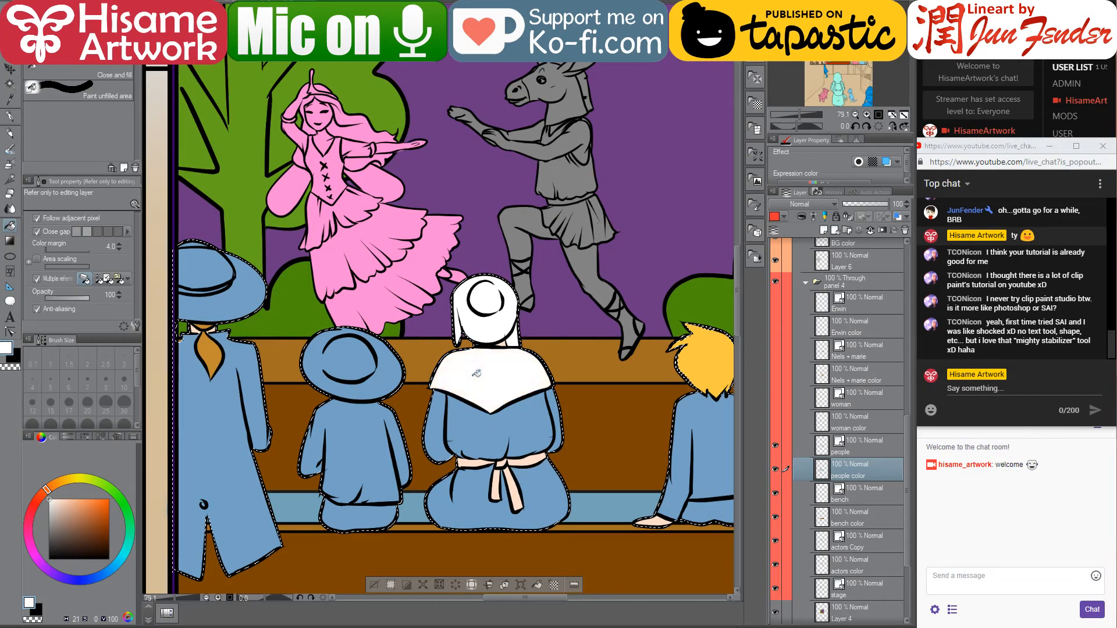
click(504, 468)
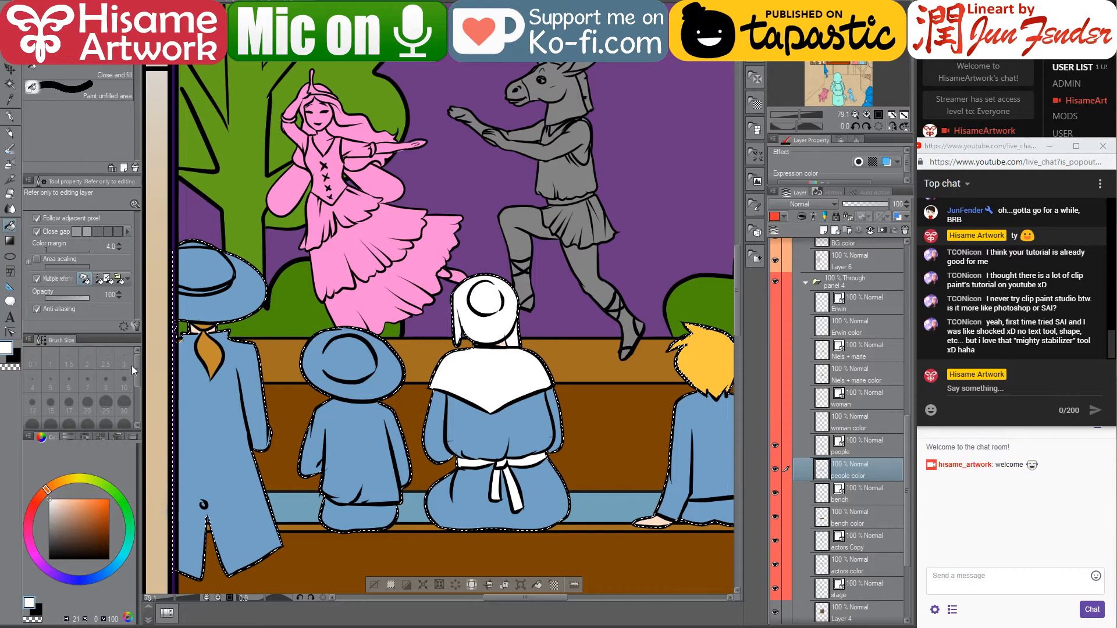
Mix a warm yellow of H 45, S 66, V 100 and fill the seated woman's bodice and sleeves
click(65, 481)
click(83, 506)
click(89, 500)
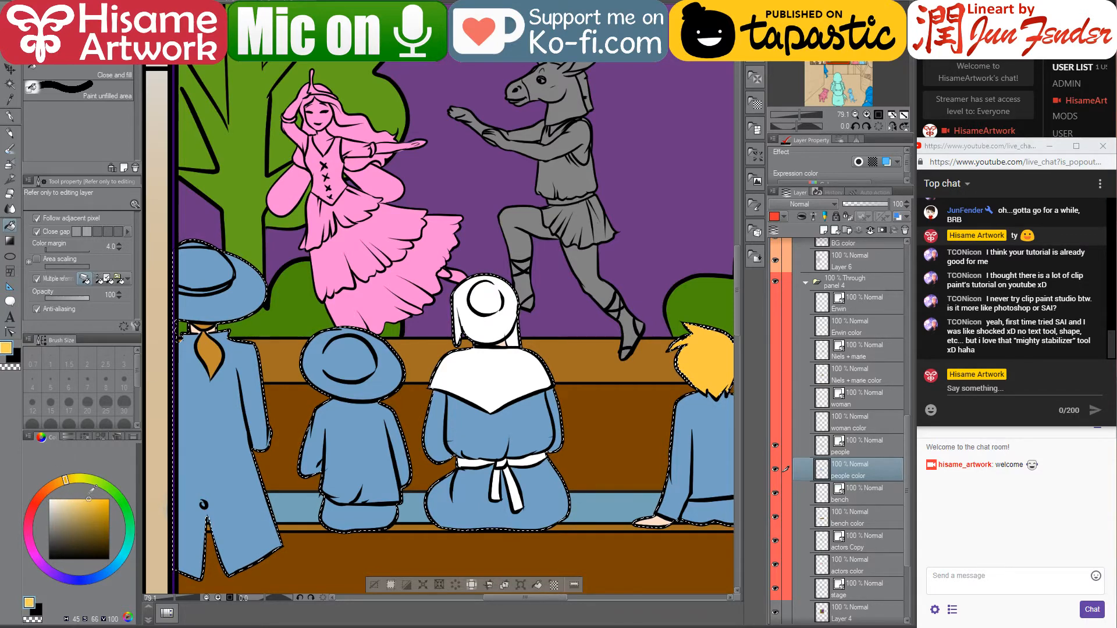
click(440, 424)
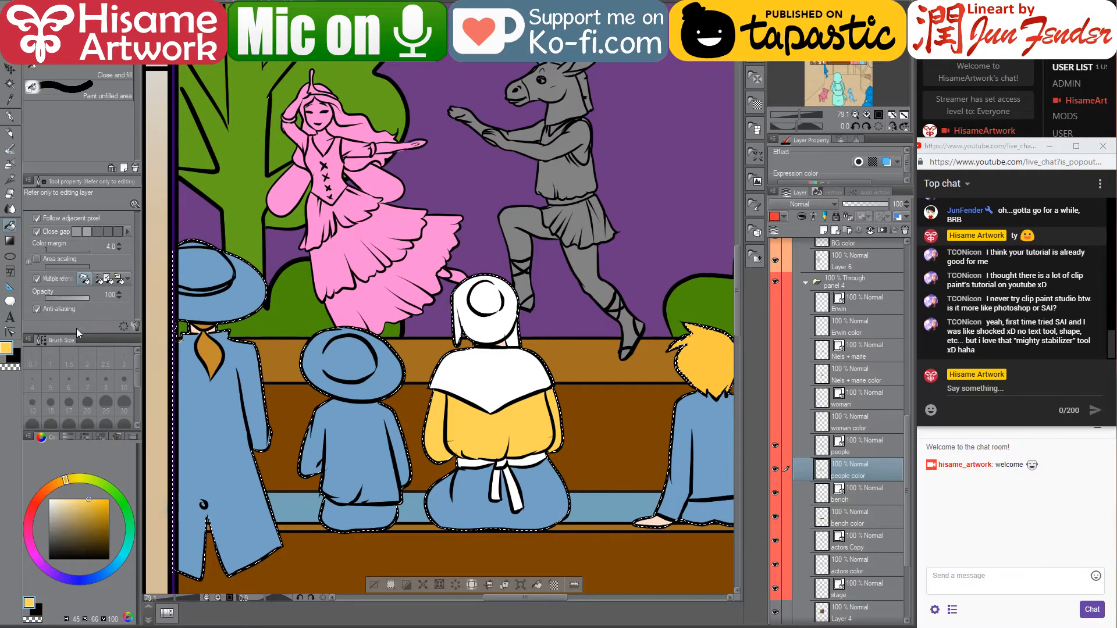
Mix a strong orange of H 24, S 97, V 100 and fill the seated woman's skirt
click(13, 118)
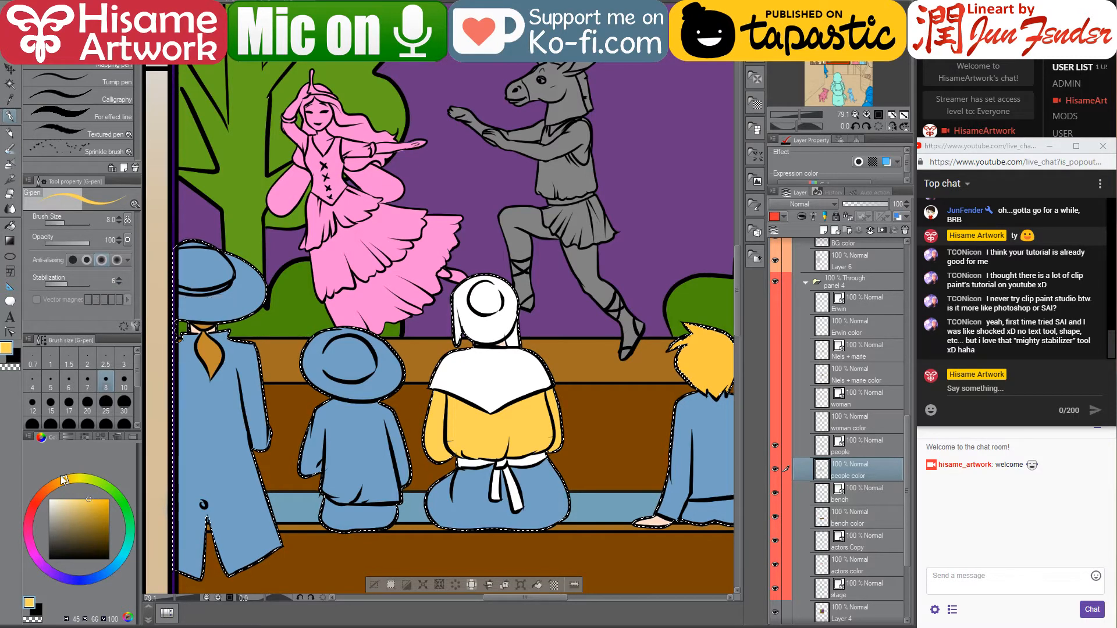
click(46, 490)
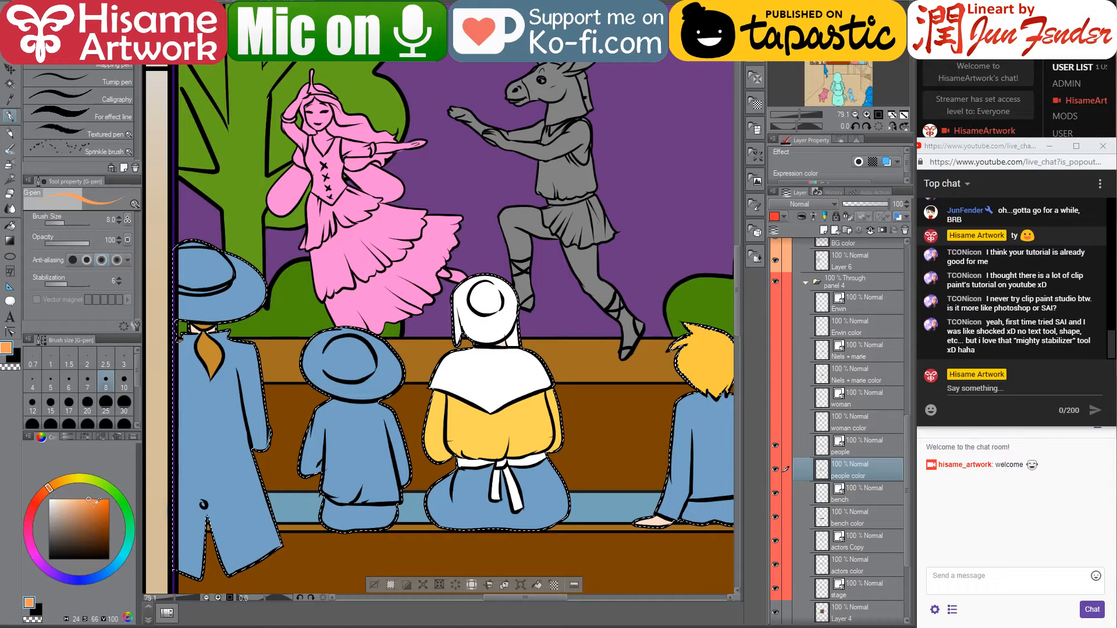
click(108, 498)
click(10, 225)
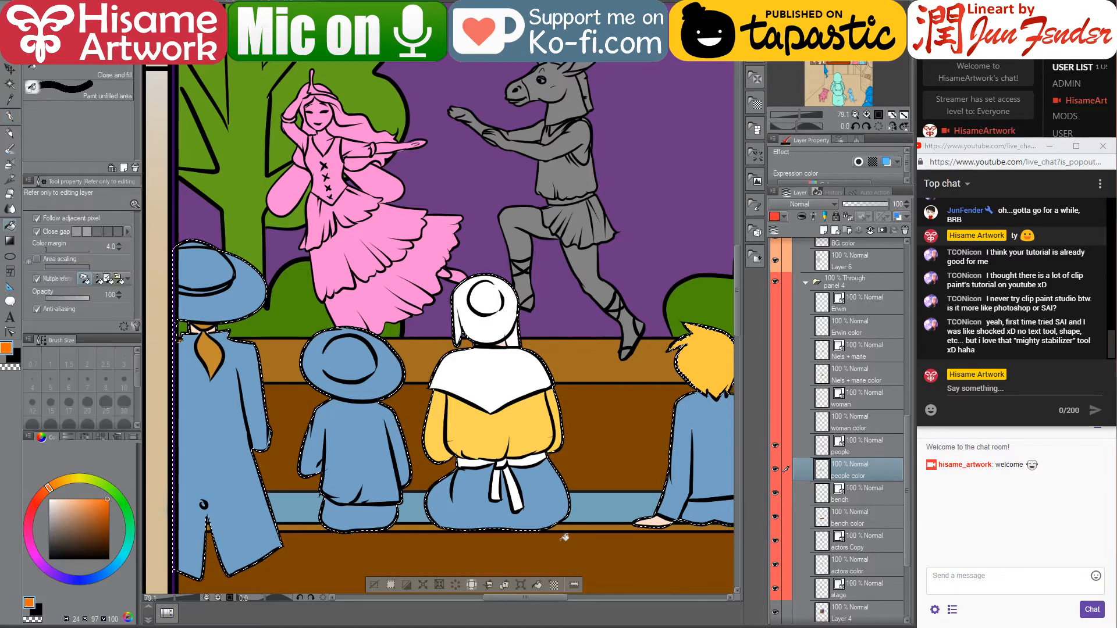
click(536, 508)
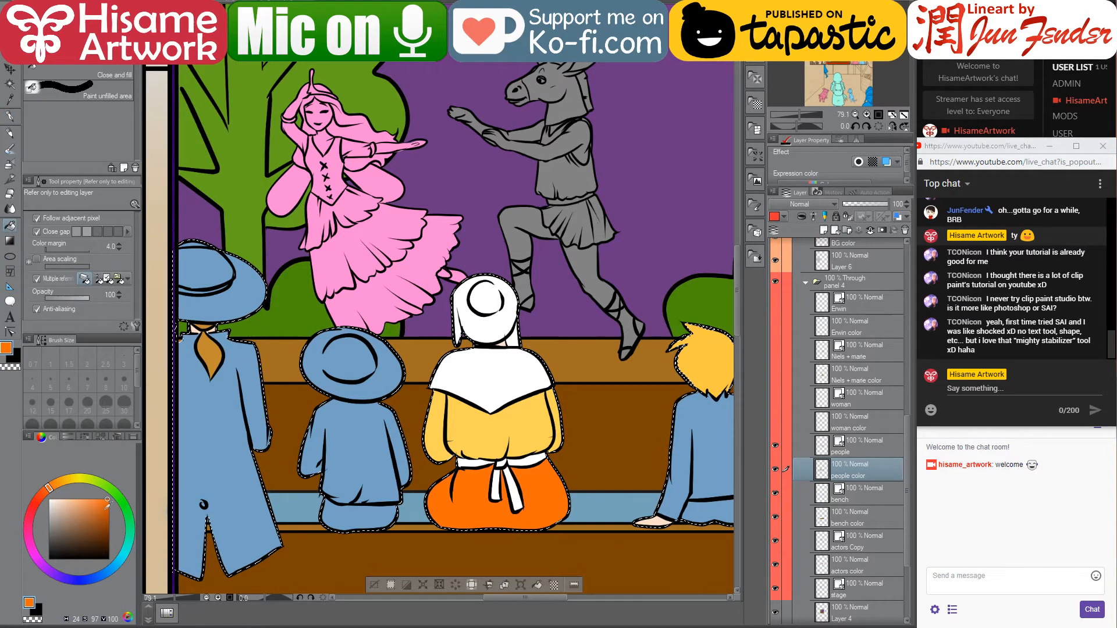
Refill the seated woman's skirt with a more muted orange of H 24, S 82, V 81
click(105, 507)
click(109, 512)
click(495, 501)
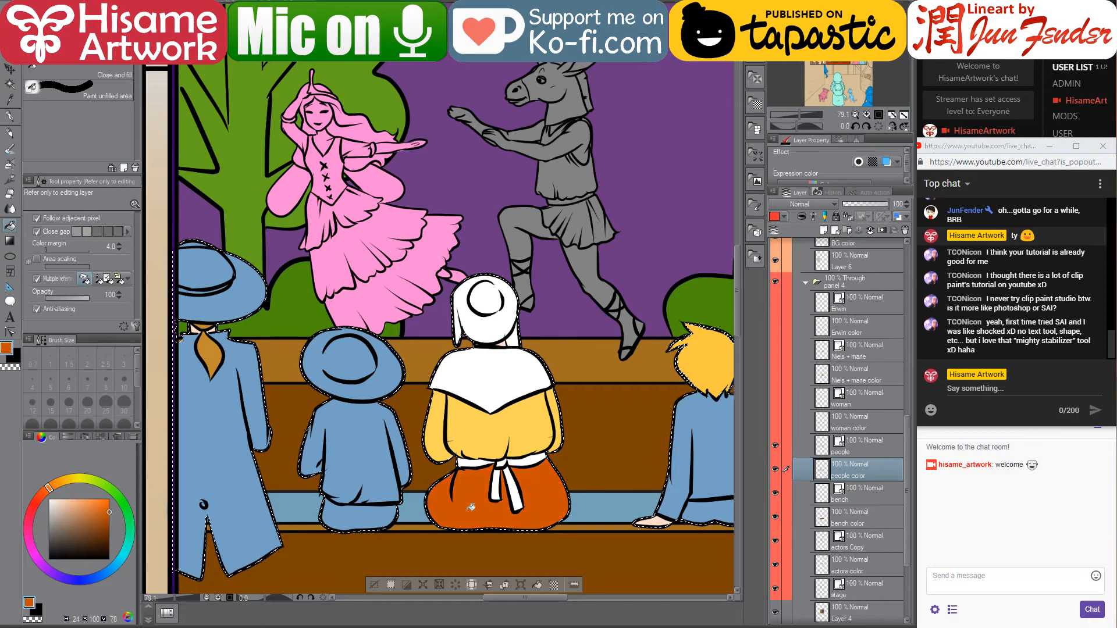
click(99, 510)
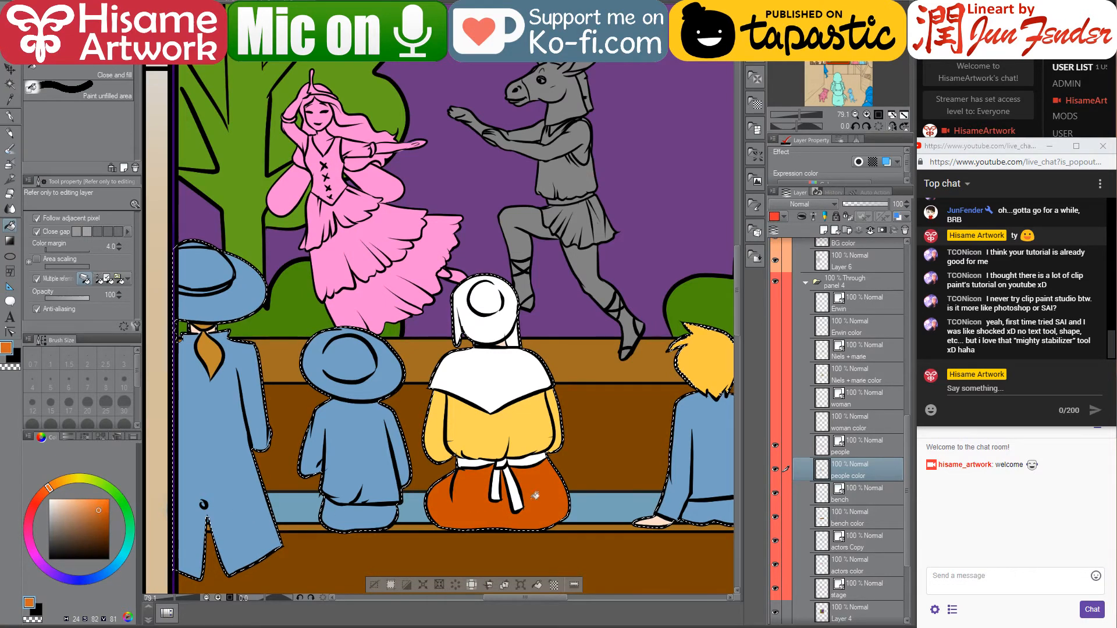
drag(503, 393, 486, 403)
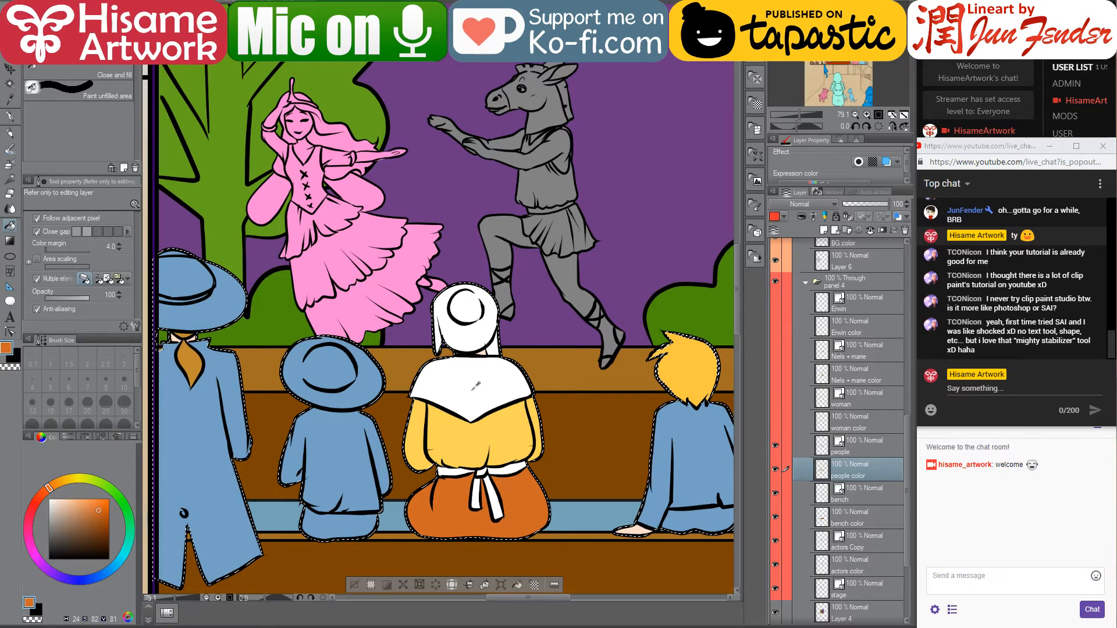
Fill the blond boy's shirt with the shawl's white and his trousers with a blue of H 210, S 84, V 73
alt+click(500, 384)
click(688, 428)
drag(687, 428, 628, 413)
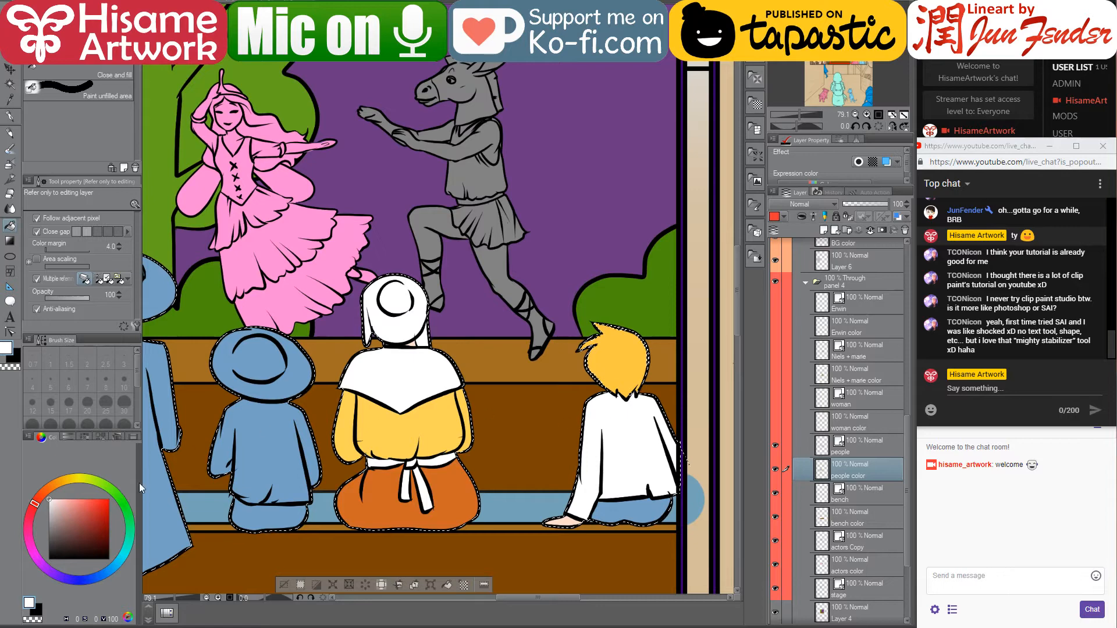
click(103, 573)
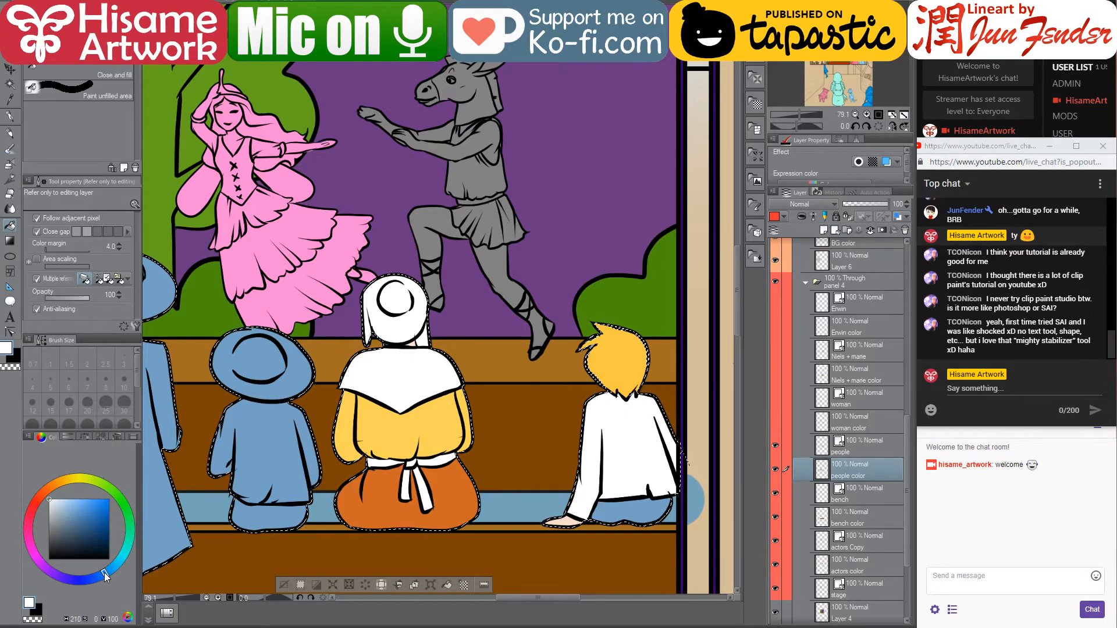
click(89, 526)
click(599, 515)
Mix a reddish brown of H 17, S 71, V 64 and fill the seated child's hat
drag(369, 448, 431, 458)
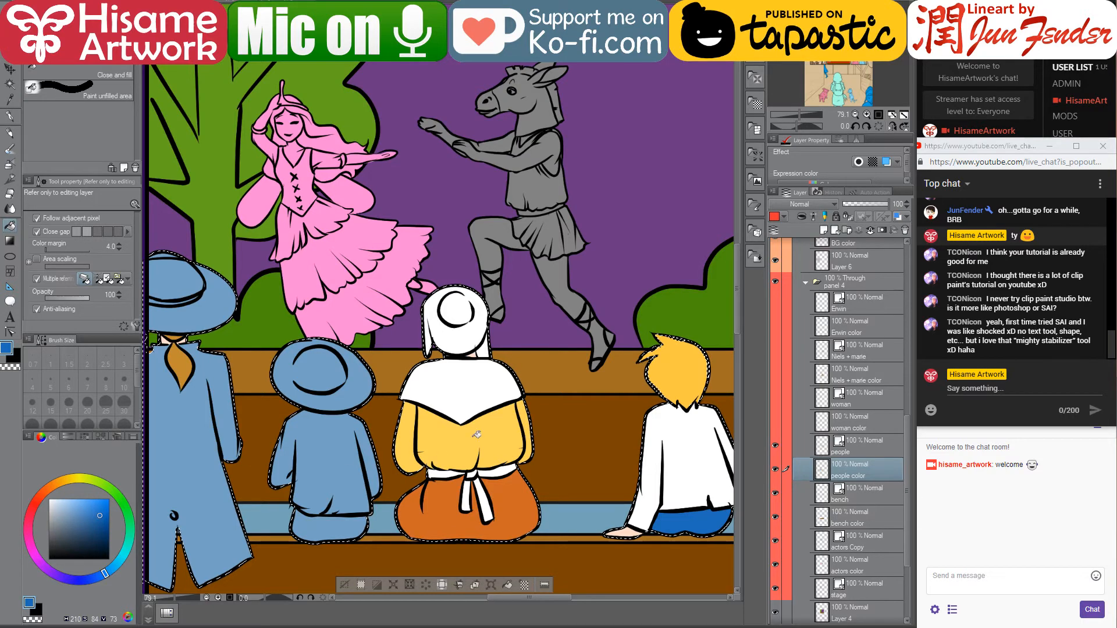
drag(150, 463, 198, 470)
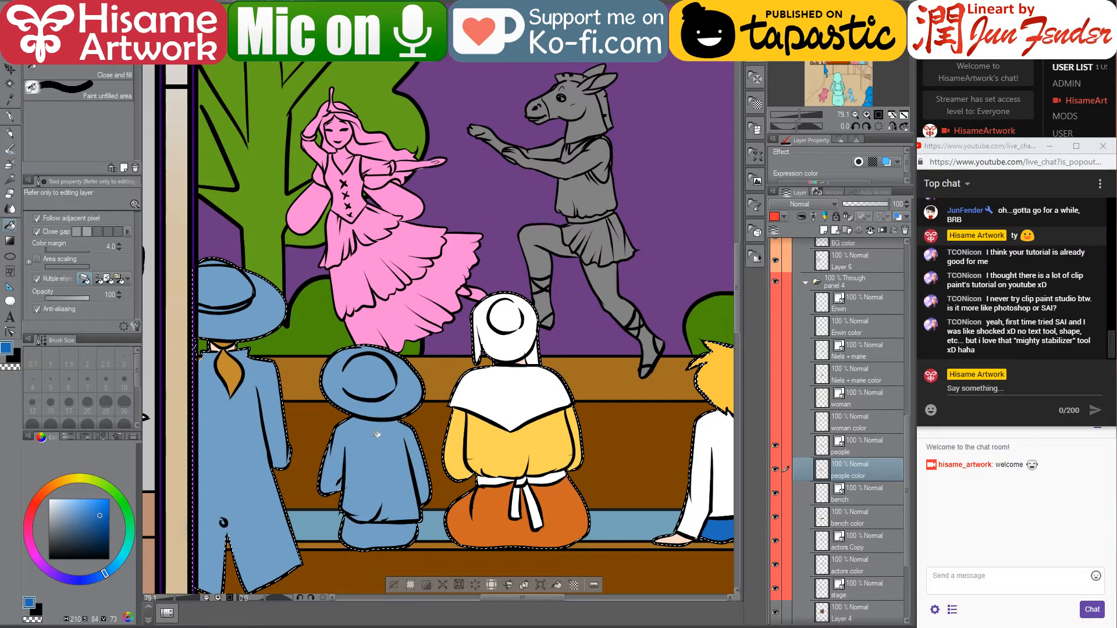
click(54, 485)
click(48, 486)
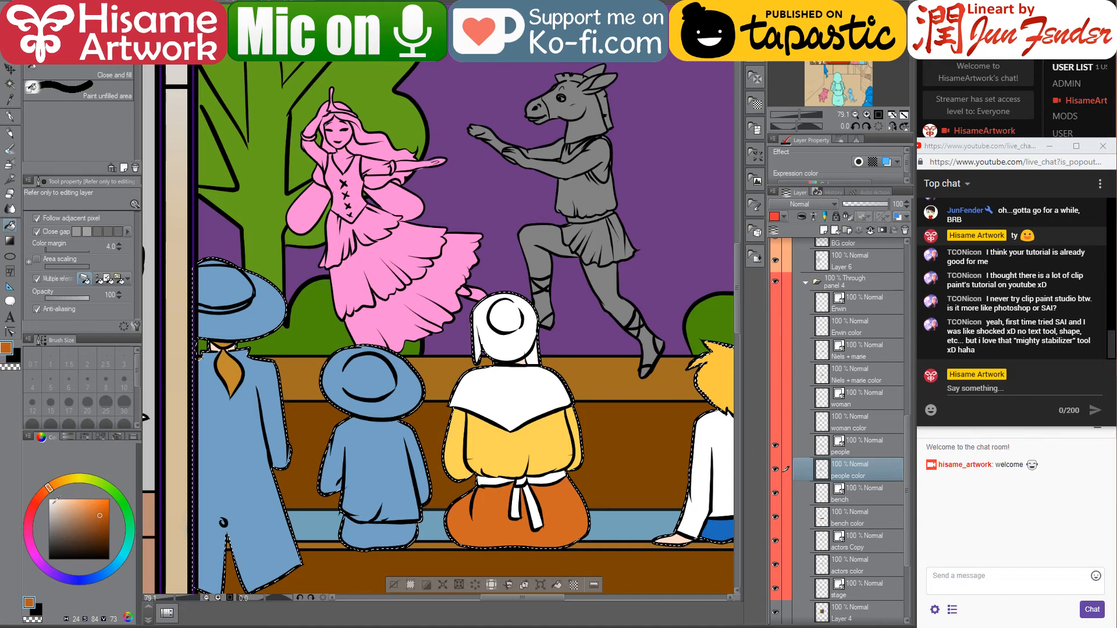
click(44, 492)
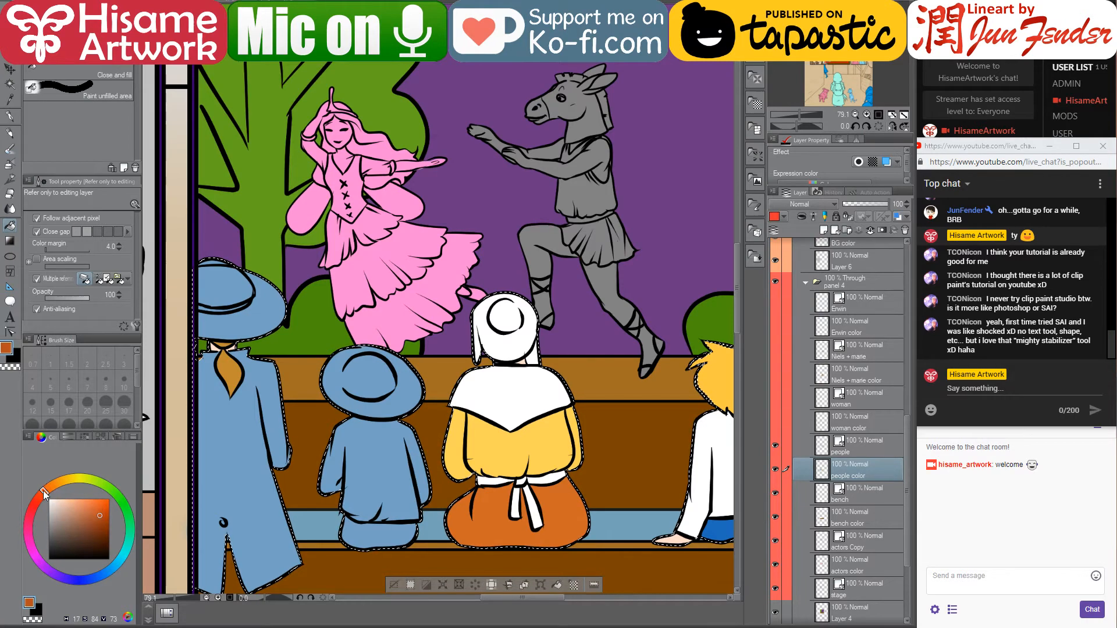
click(91, 520)
click(358, 384)
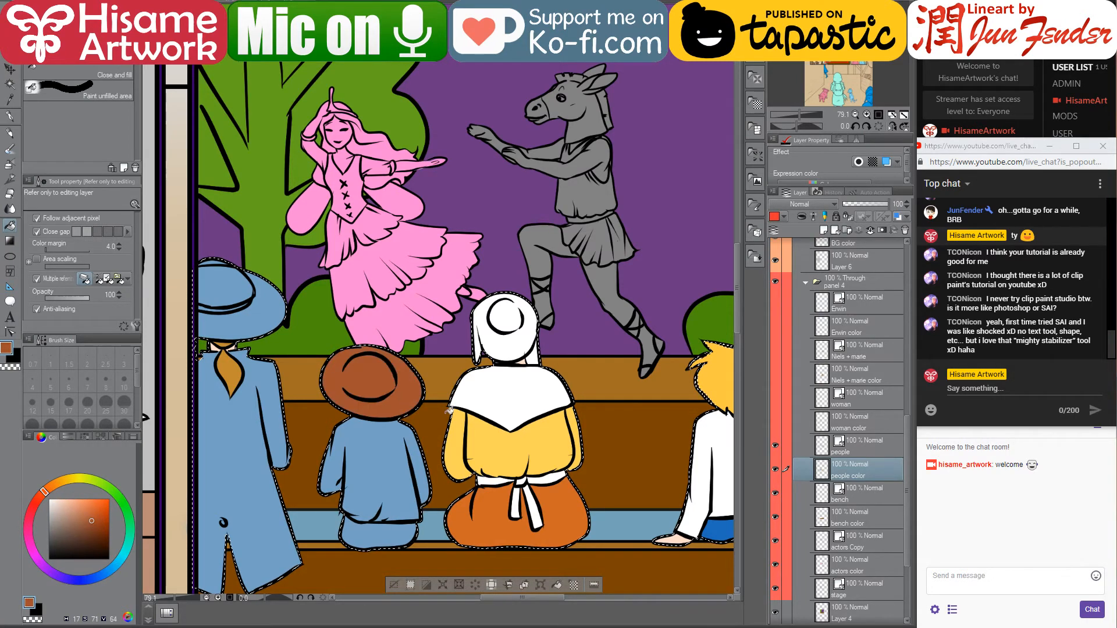
Fill the hatted child's shirt with white and the trousers with the same blue as the blond boy's
drag(450, 409, 382, 366)
click(49, 499)
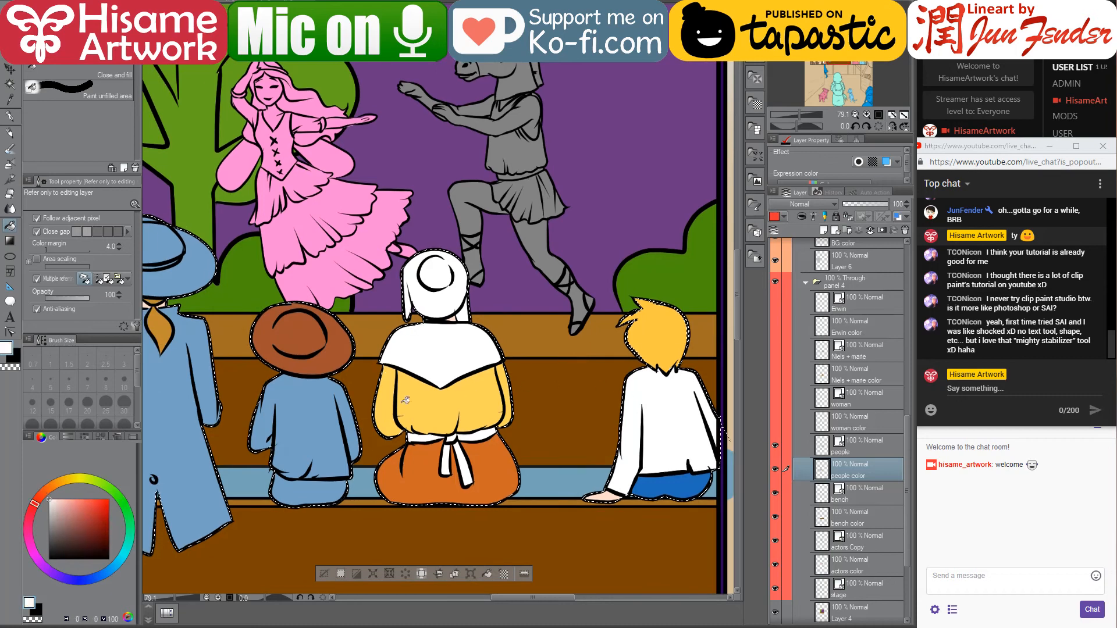
click(338, 418)
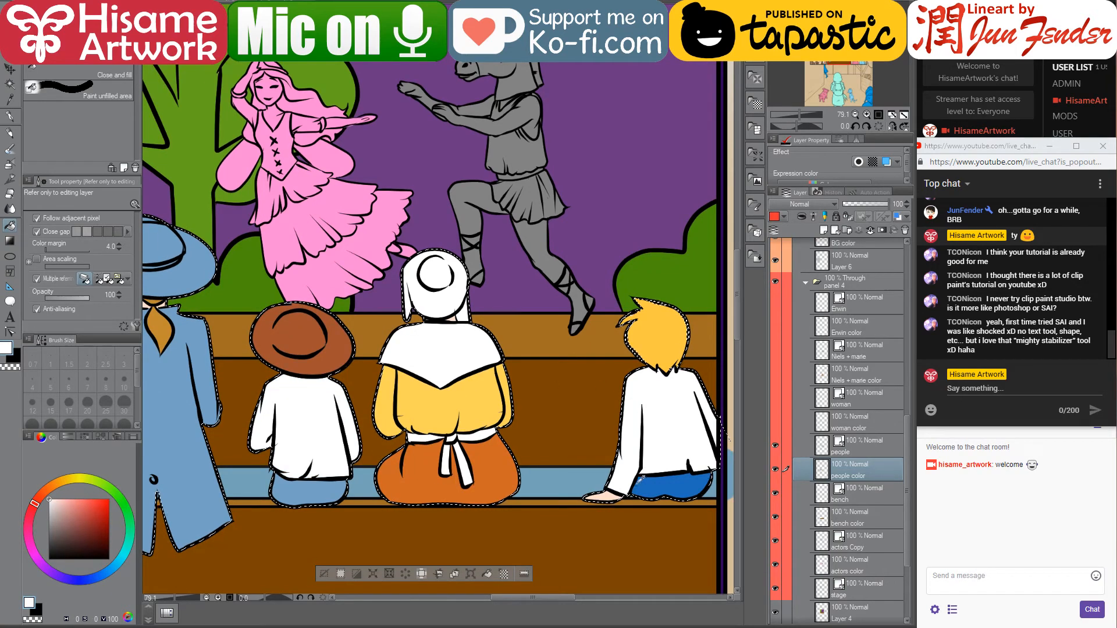
alt+click(644, 482)
click(308, 483)
drag(251, 427, 421, 441)
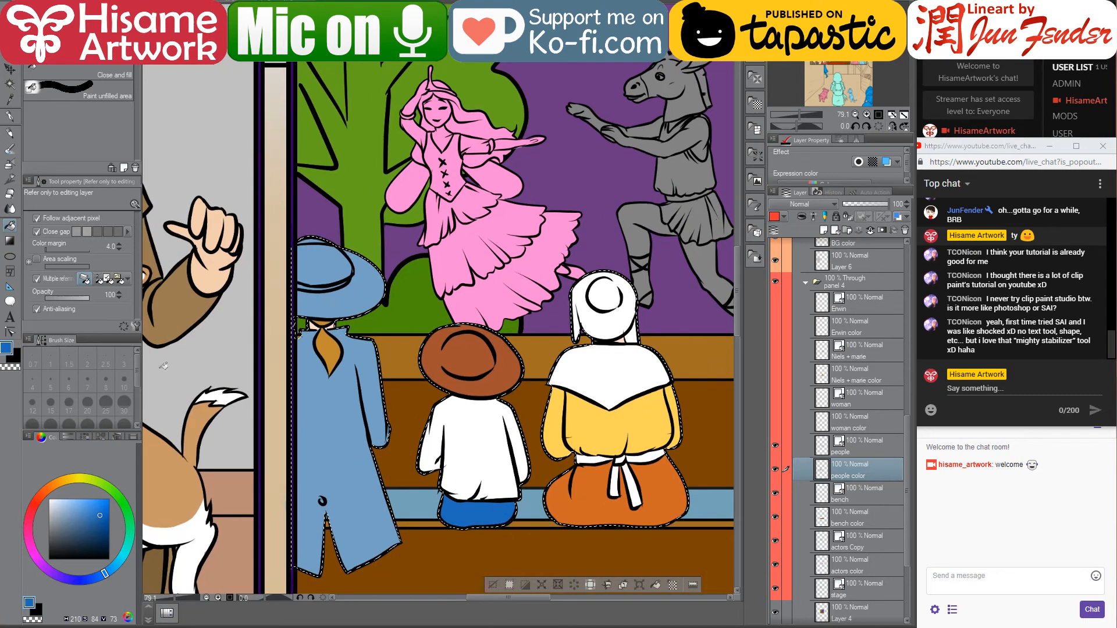
Clear the selection and reselect the painted areas of the people color layer
key(ctrl+d)
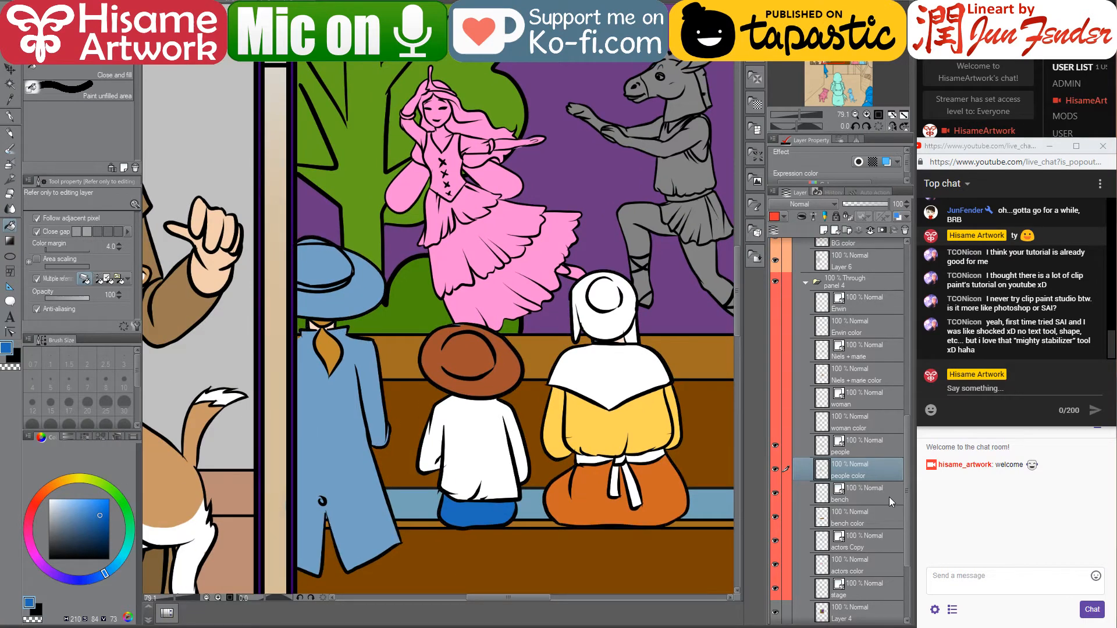
ctrl+click(823, 474)
drag(627, 424, 591, 430)
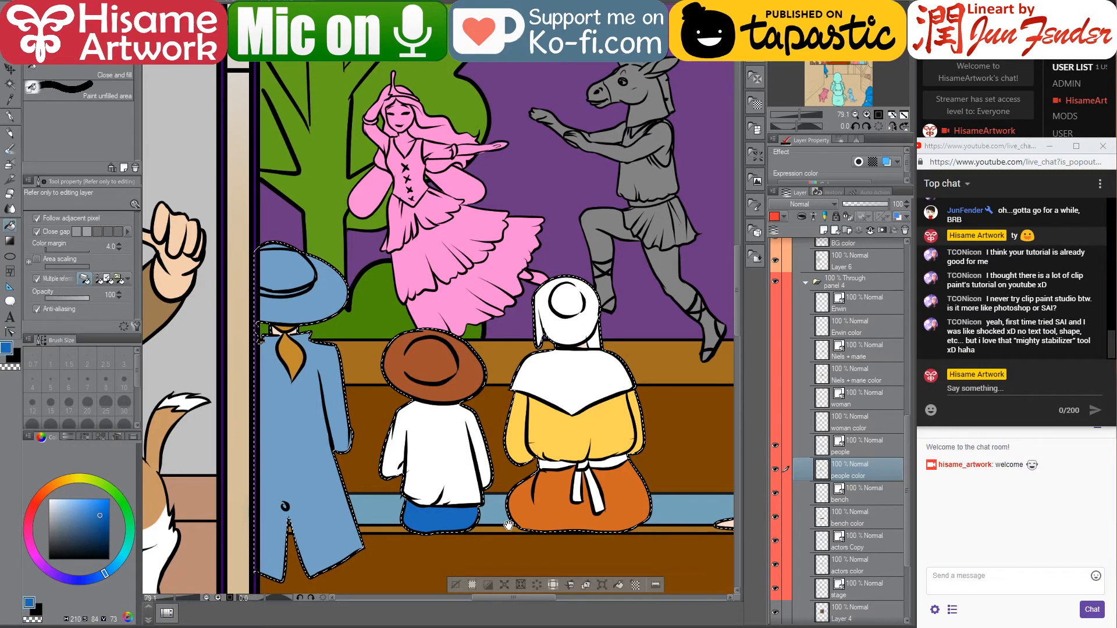
drag(508, 525, 470, 498)
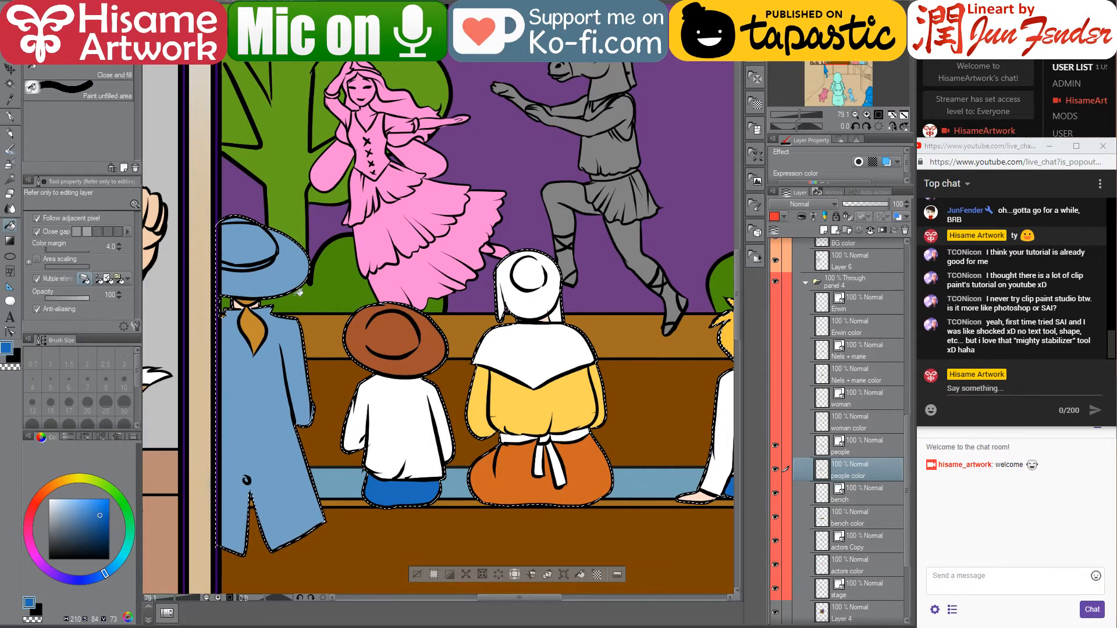
Fill the standing man's coat with deep red H 351, S 73, V 62 and its button with lighter red H 351, S 62, V 74
click(31, 511)
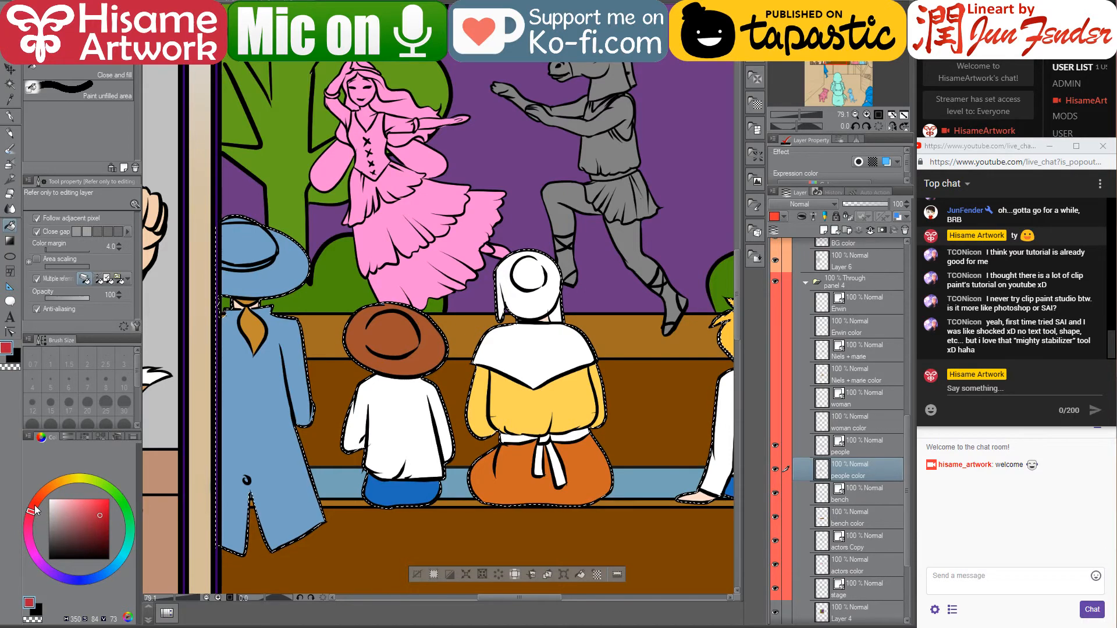
drag(35, 510, 34, 505)
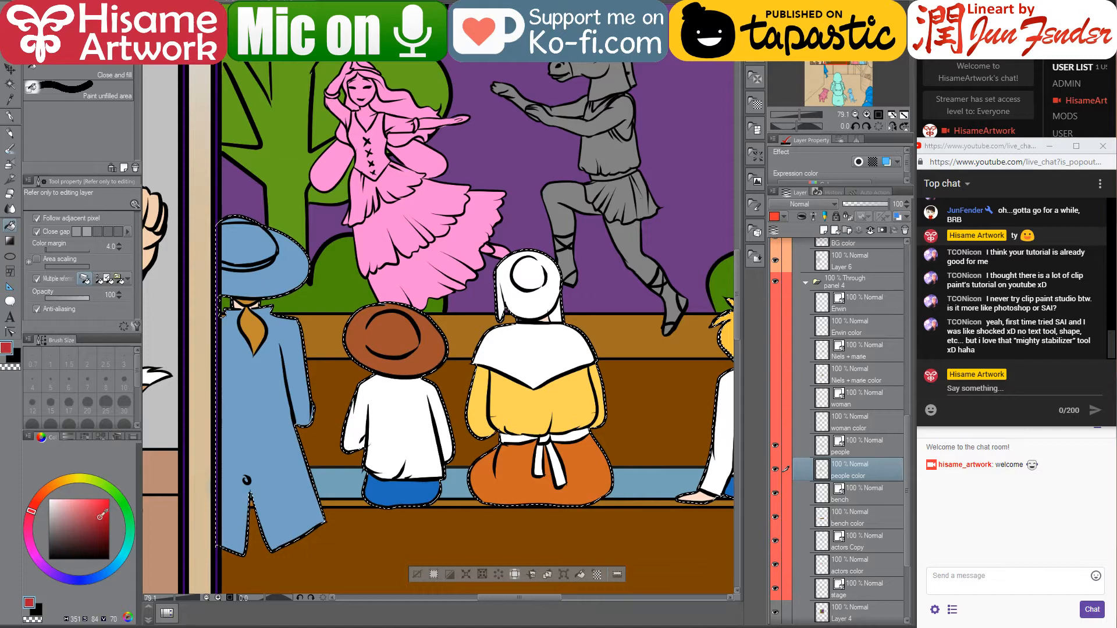
drag(101, 515, 94, 521)
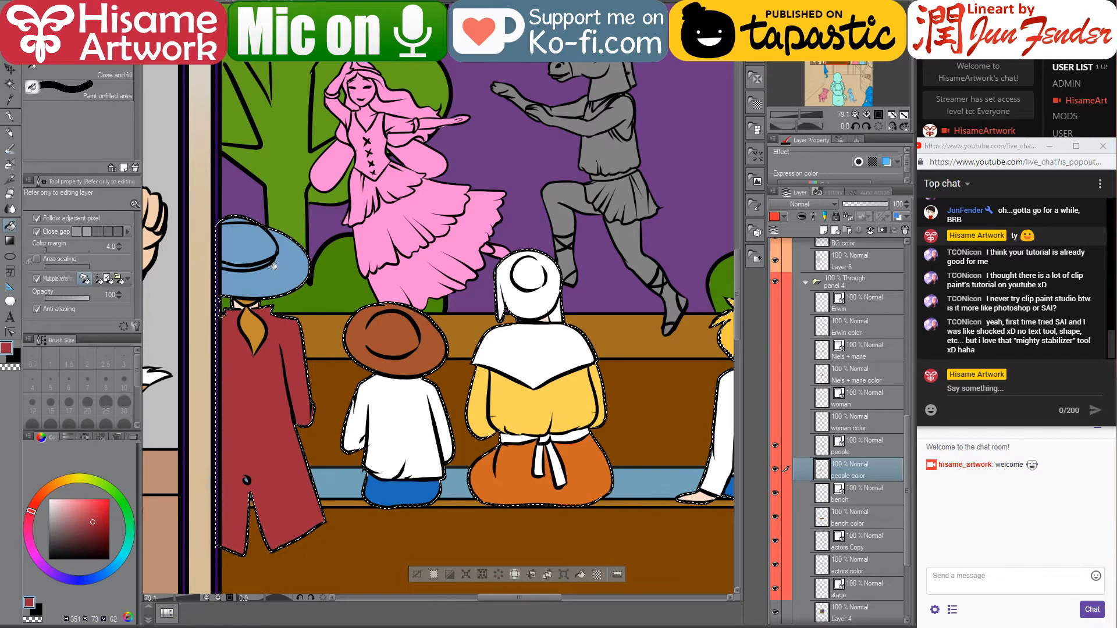
click(86, 515)
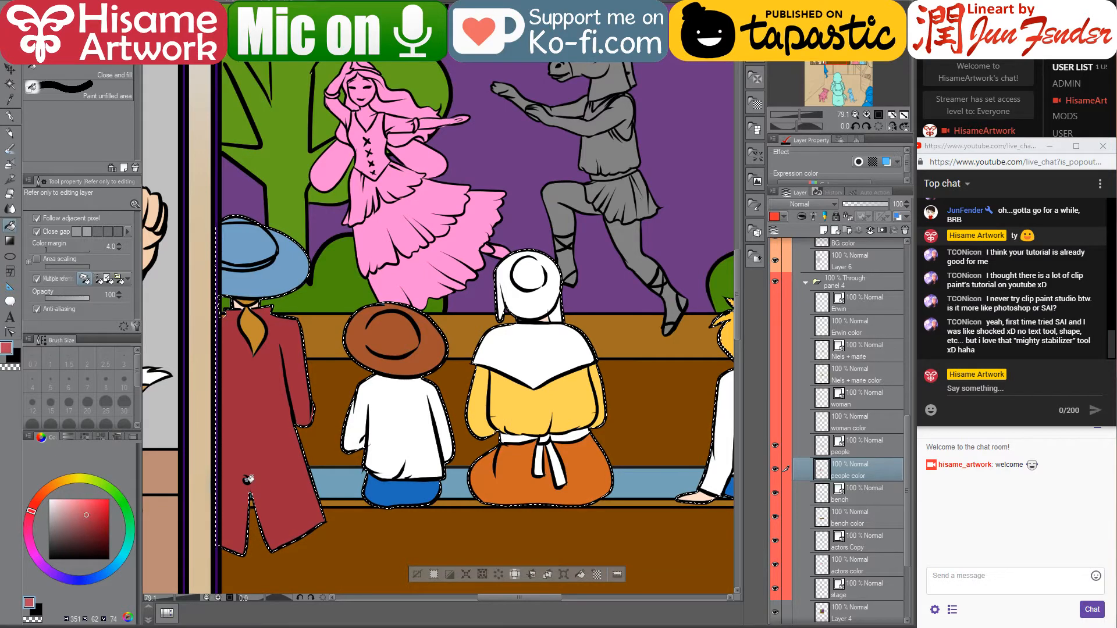
drag(309, 409, 352, 437)
Mix a dark red of H 351, S 65, V 48 and fill the standing man's hat
click(93, 522)
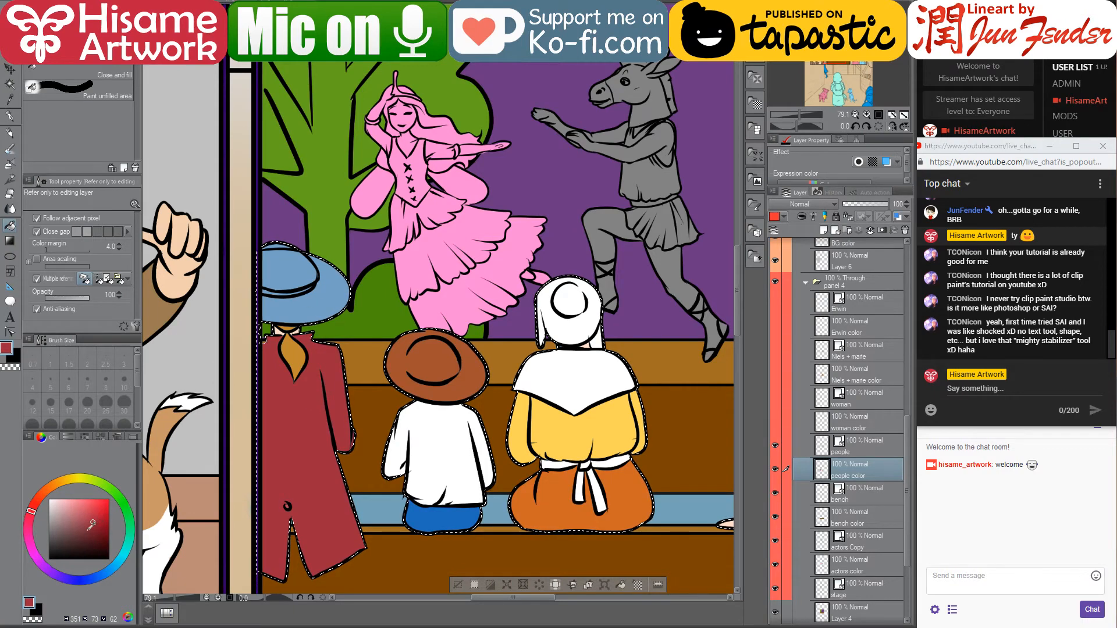
click(88, 531)
click(340, 292)
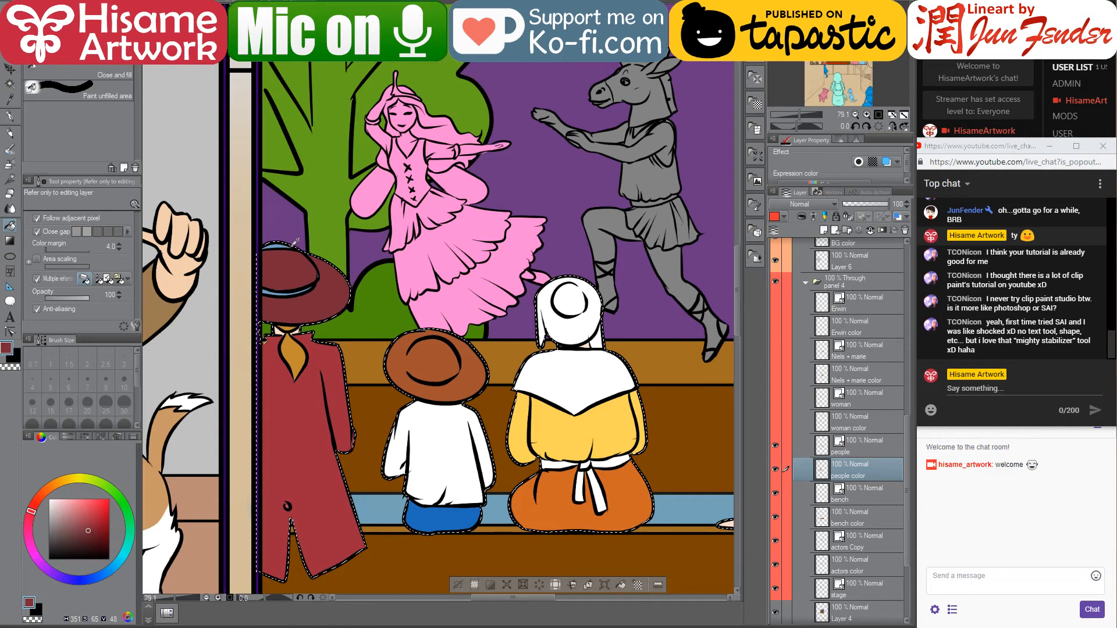
Touch up the unfilled spots of the standing man's hat in the same dark red with the G-pen at size 20
scroll(267, 262, up, 3)
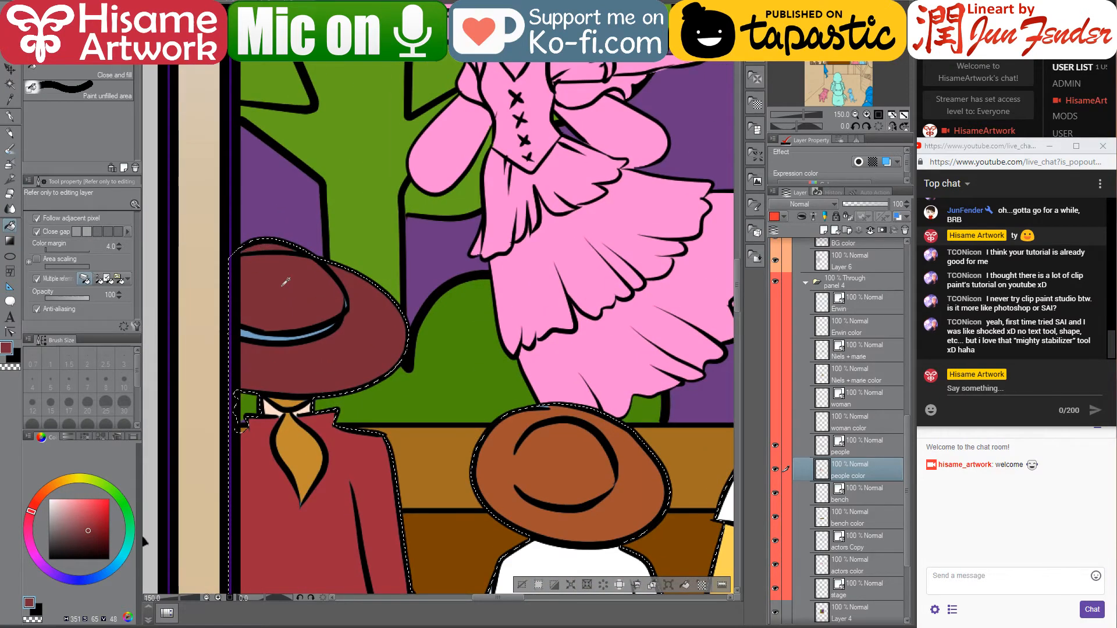
scroll(285, 282, up, 2)
click(10, 117)
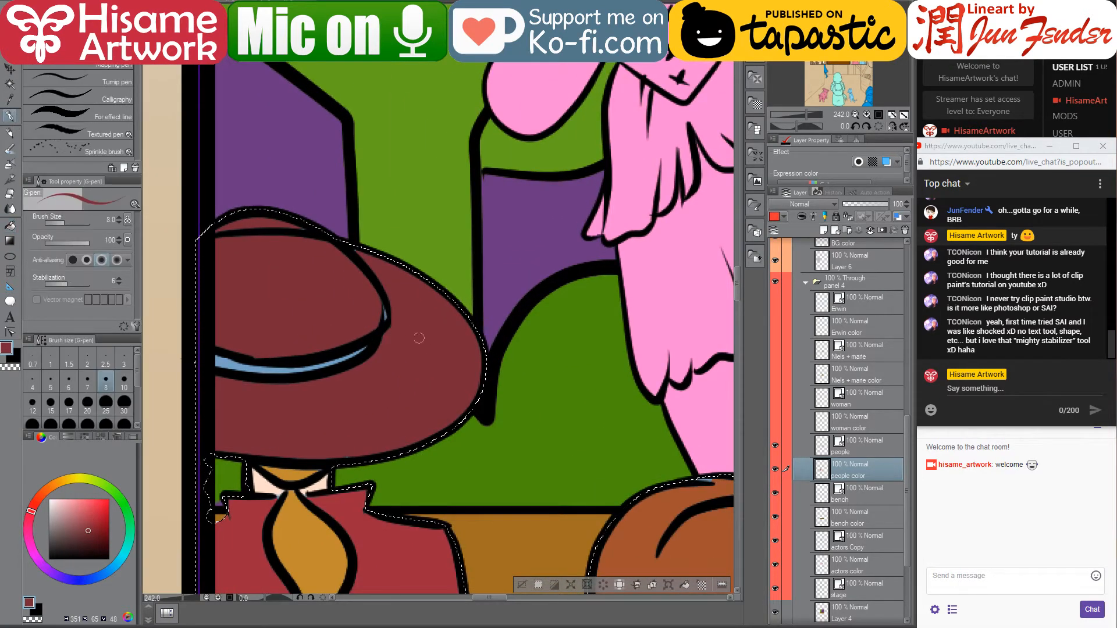
key(bracketright)
key(bracketright)
key(bracketright)
key(bracketright)
key(bracketright)
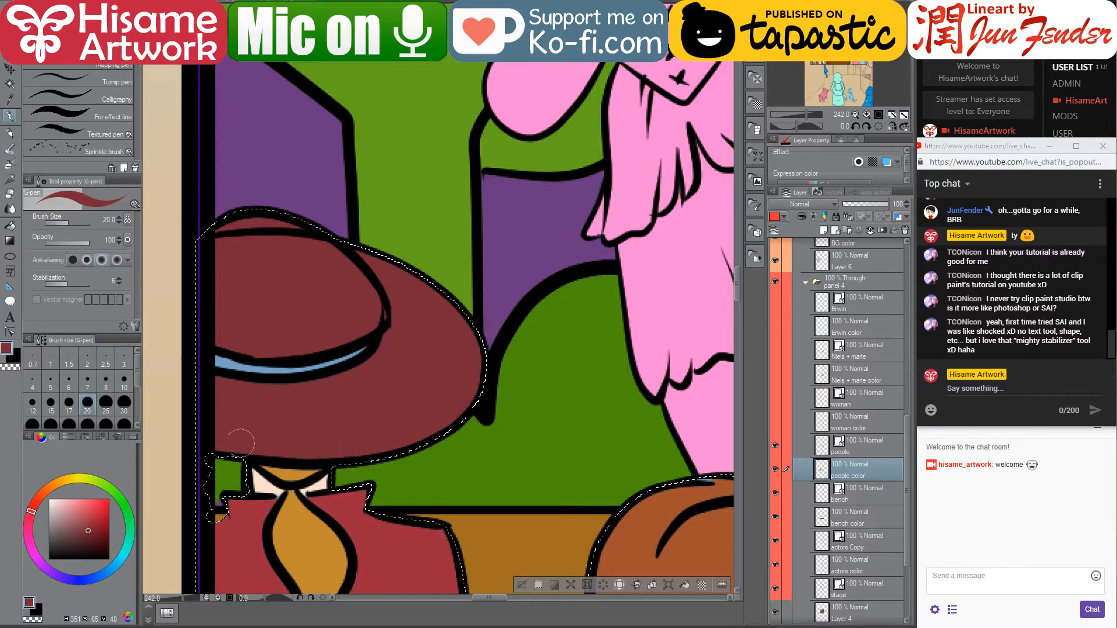
Touch up the man's neckerchief and coat collar with their own sampled colours, using the G-pen at size 10
alt+click(285, 480)
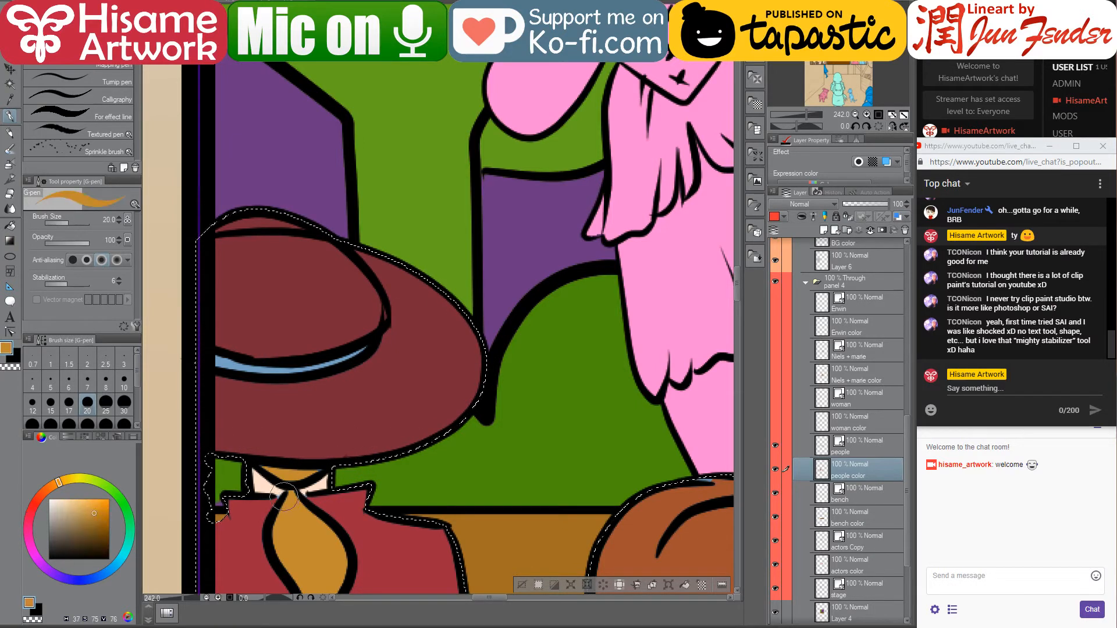
key(bracketleft)
key(bracketleft)
key(bracketleft)
key(bracketleft)
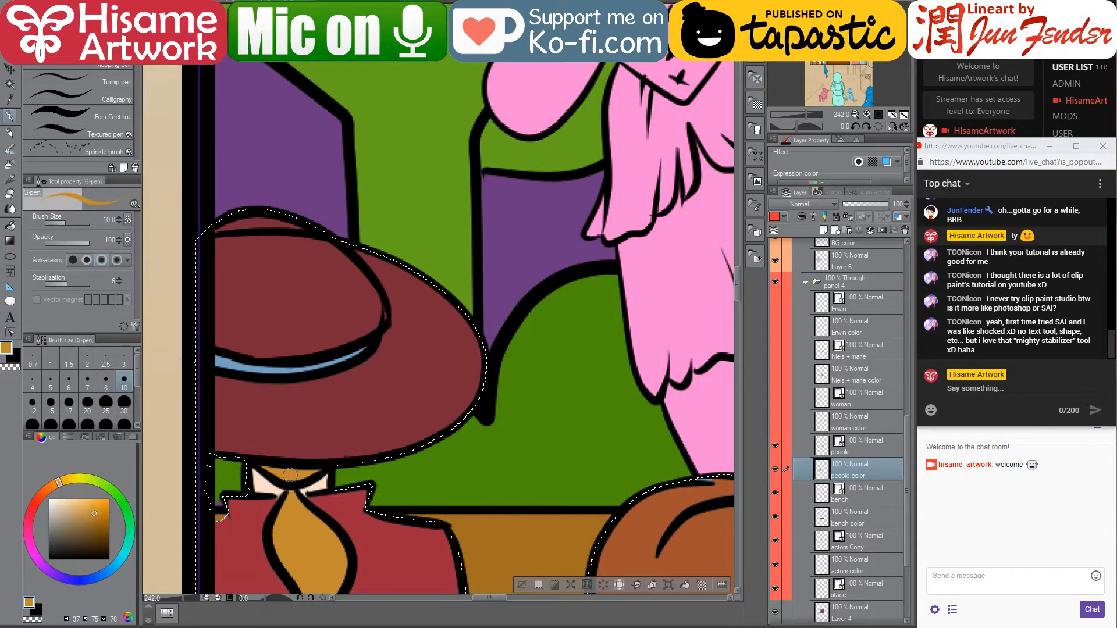
alt+click(260, 515)
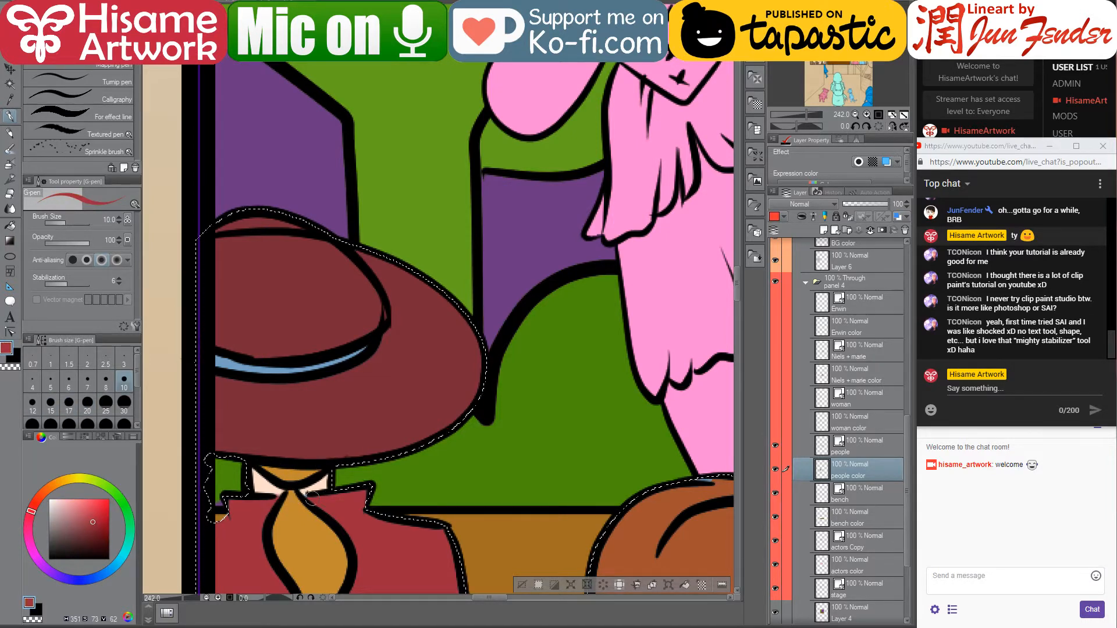
Paint the standing man's hatband with the light red sampled from his coat button, then resample the hat's dark red
scroll(381, 503, down, 3)
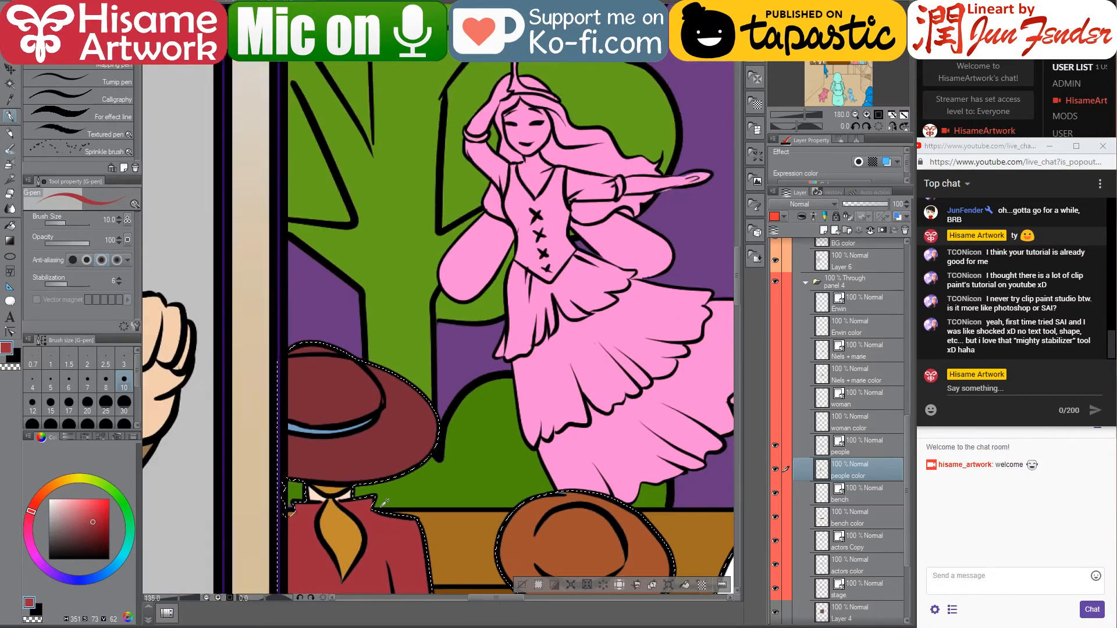
scroll(384, 502, down, 3)
drag(413, 520, 402, 333)
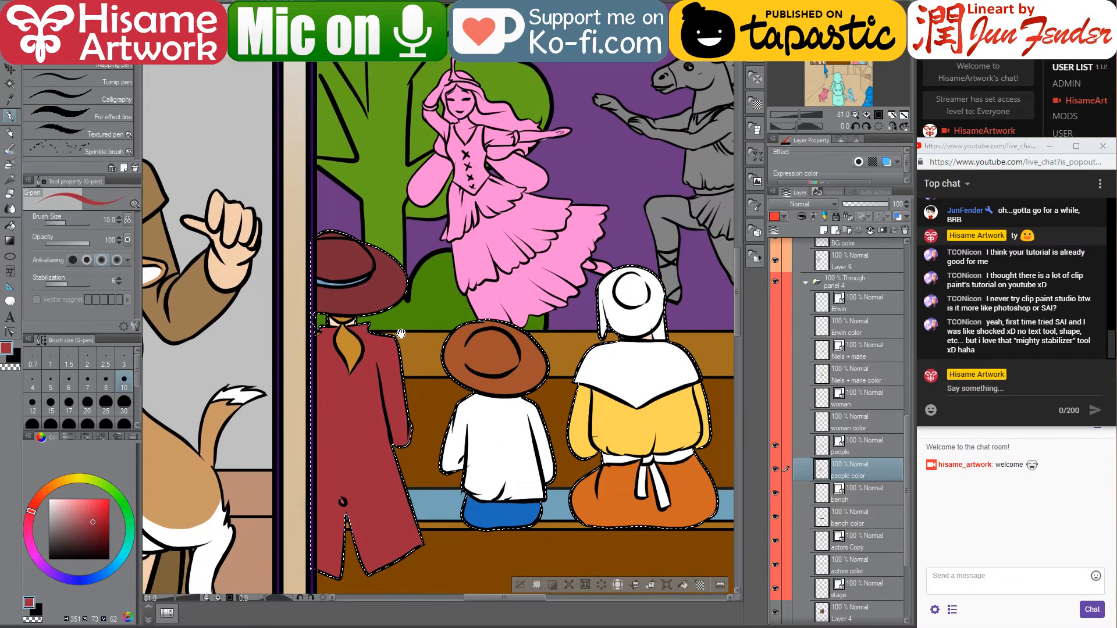
scroll(362, 446, up, 3)
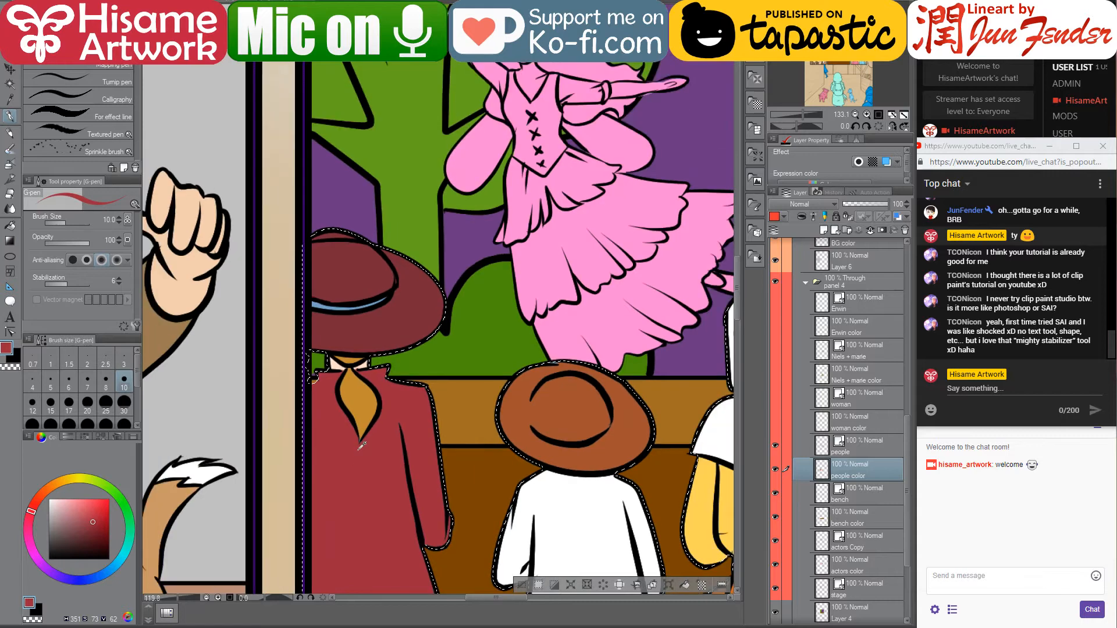
scroll(361, 446, down, 1)
drag(360, 505, 357, 442)
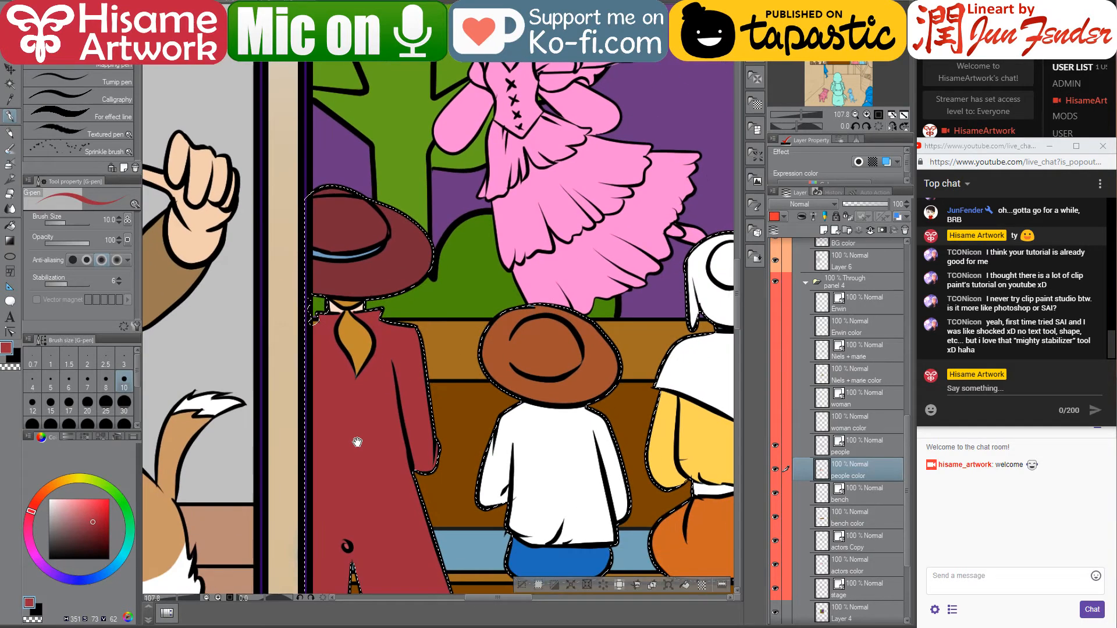
alt+click(348, 545)
scroll(309, 260, up, 6)
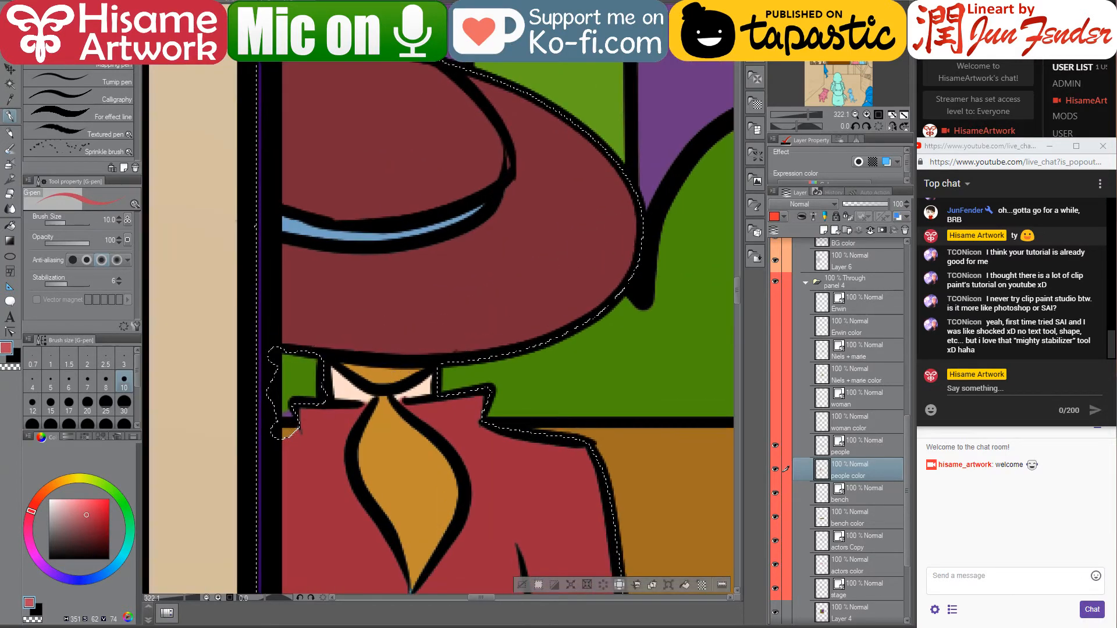
mouse_move(284, 223)
mouse_down()
mouse_move(379, 235)
mouse_move(498, 198)
mouse_up()
alt+click(526, 189)
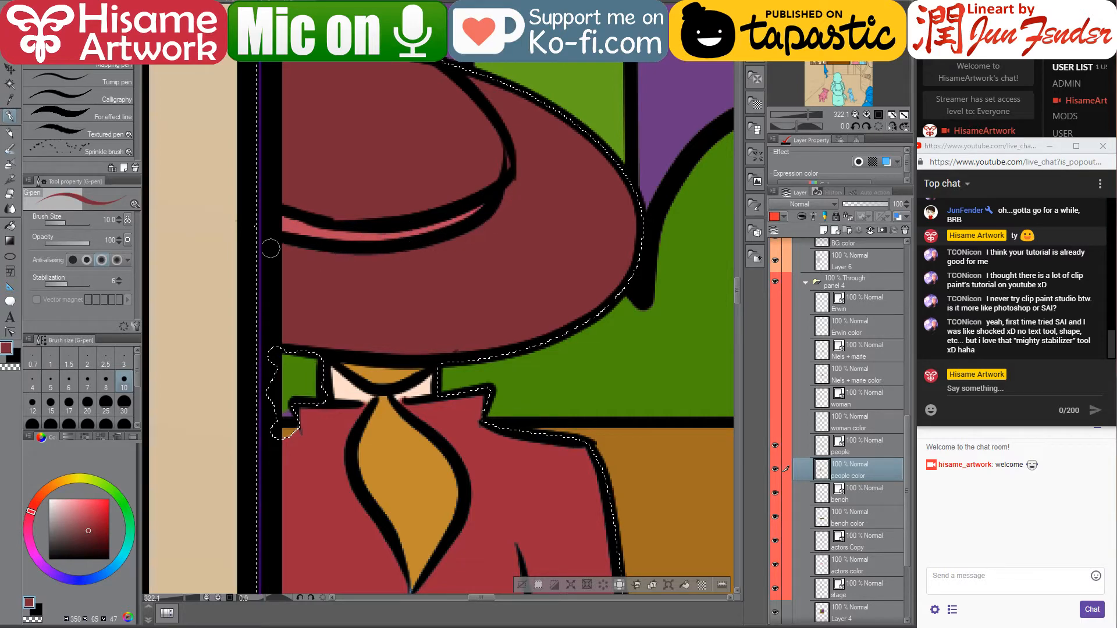
scroll(240, 321, down, 3)
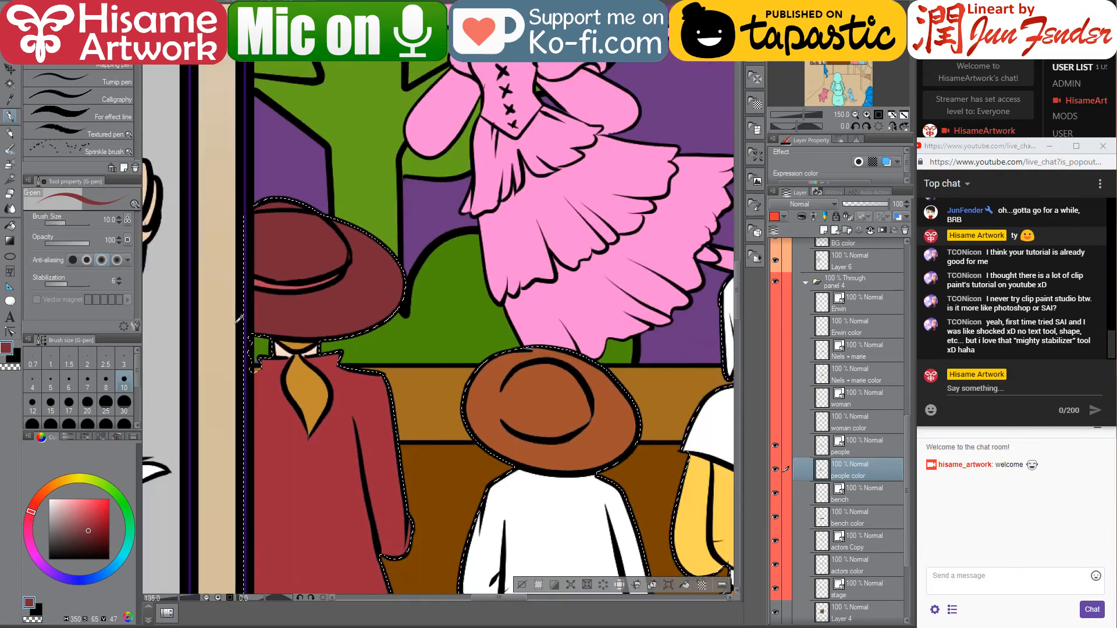
Clear the selection around panel 4's audience figures and leave the G-pen for the Move layer tool
scroll(240, 320, down, 5)
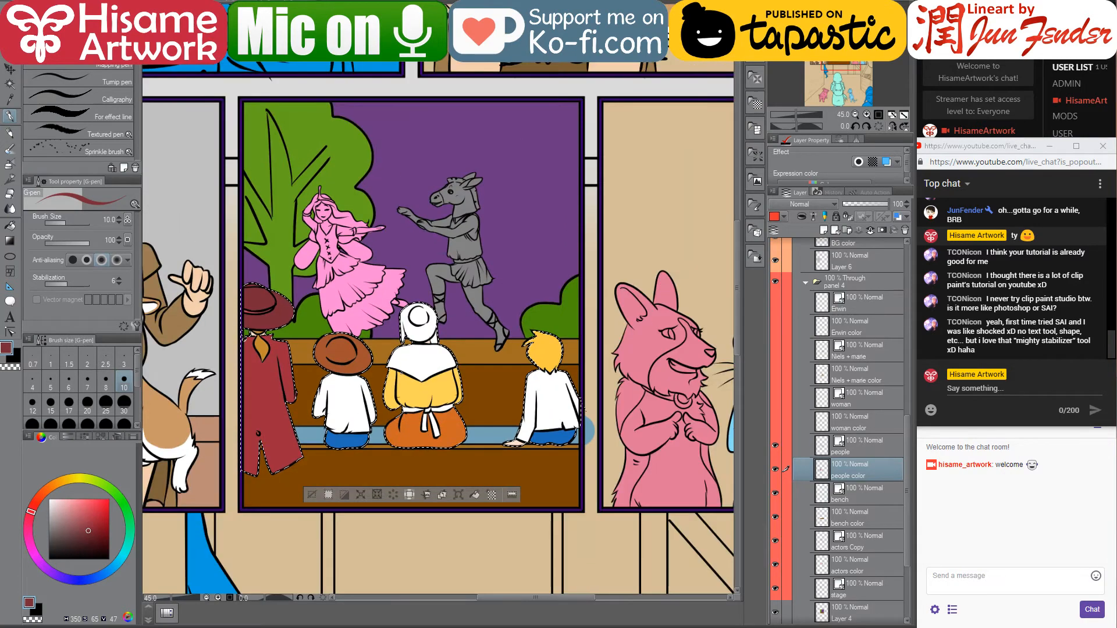
drag(240, 320, 275, 367)
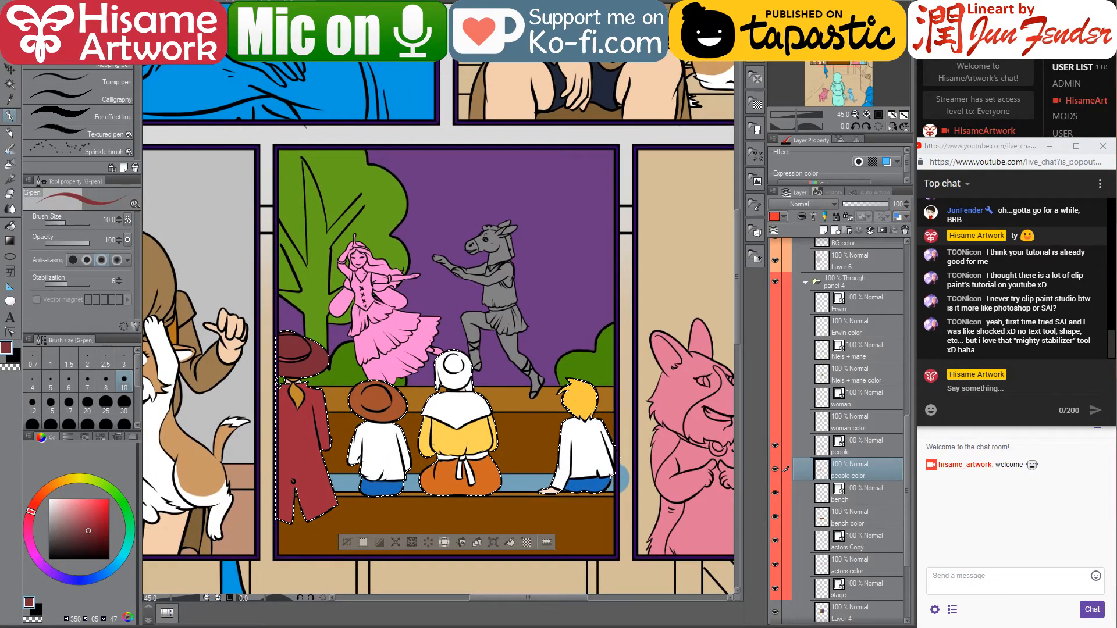
scroll(430, 480, up, 2)
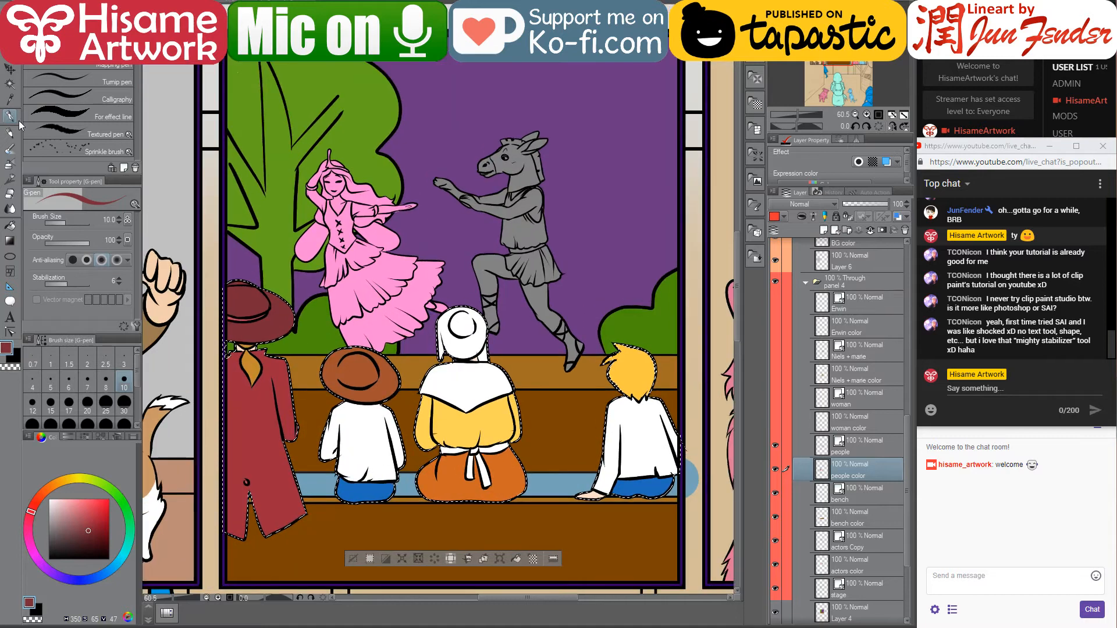
drag(316, 318, 314, 295)
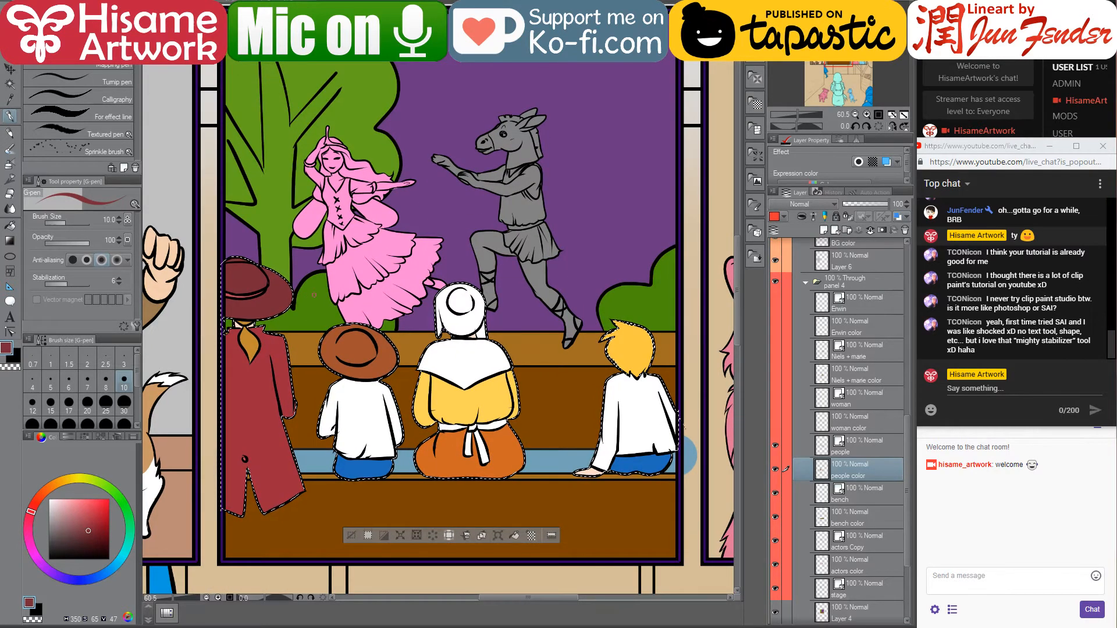
click(10, 69)
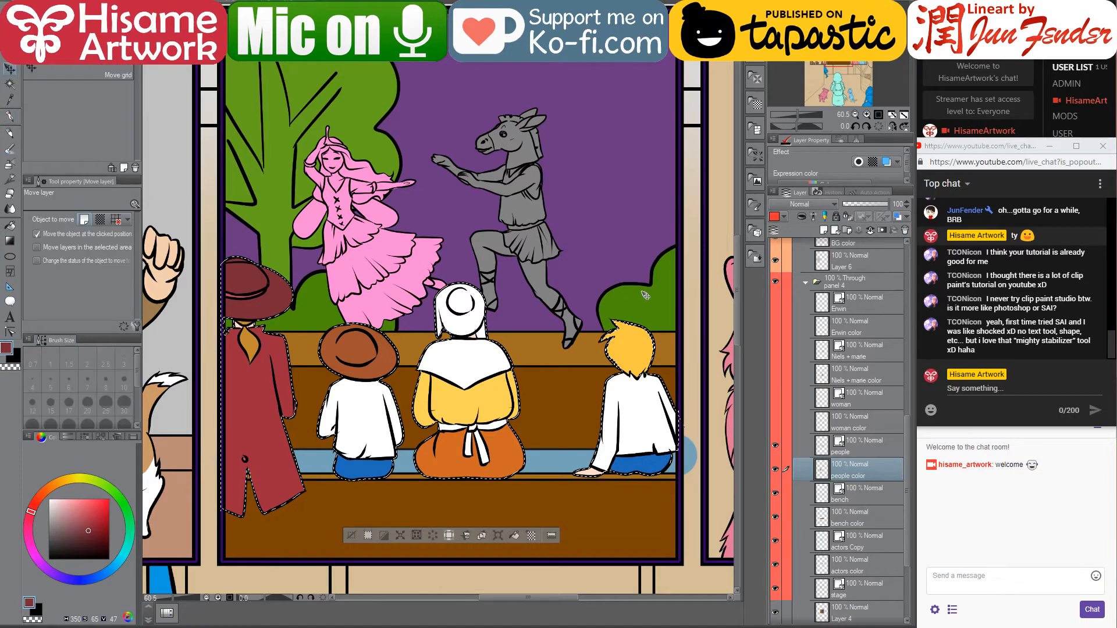
key(ctrl+d)
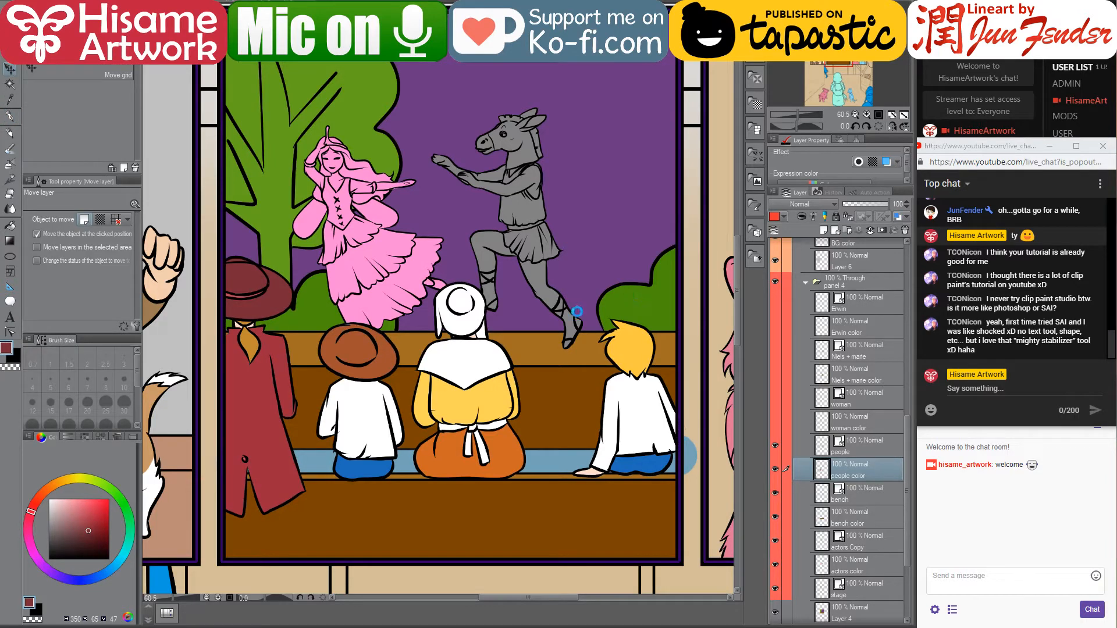
Switch from the people color layer to the actors color layer by picking the donkey-headed actor on the stage
drag(454, 236, 481, 310)
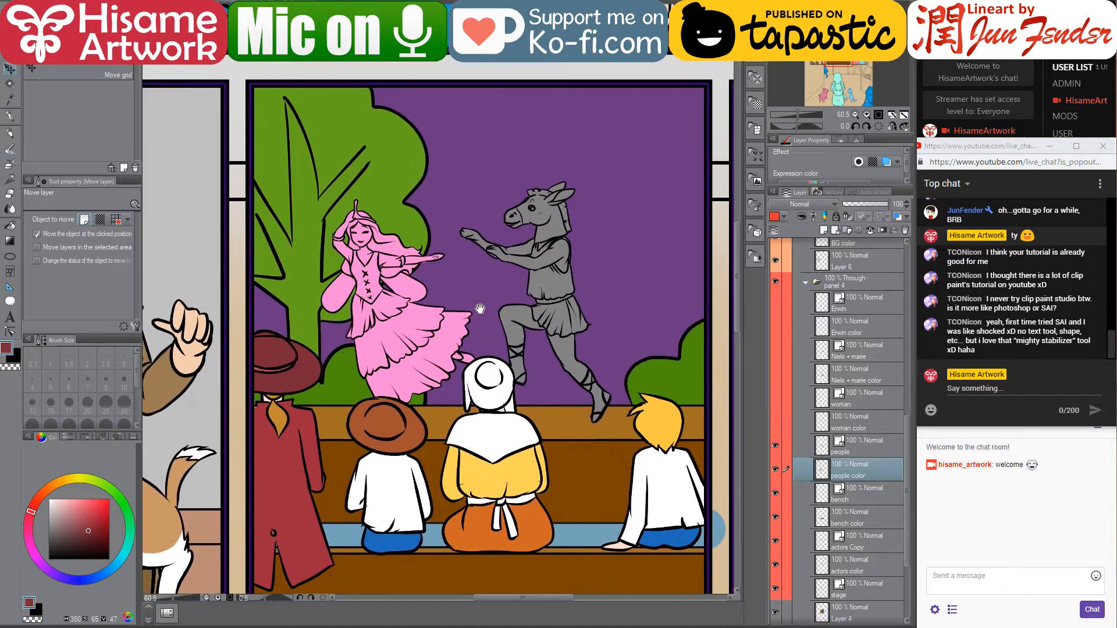
key(r)
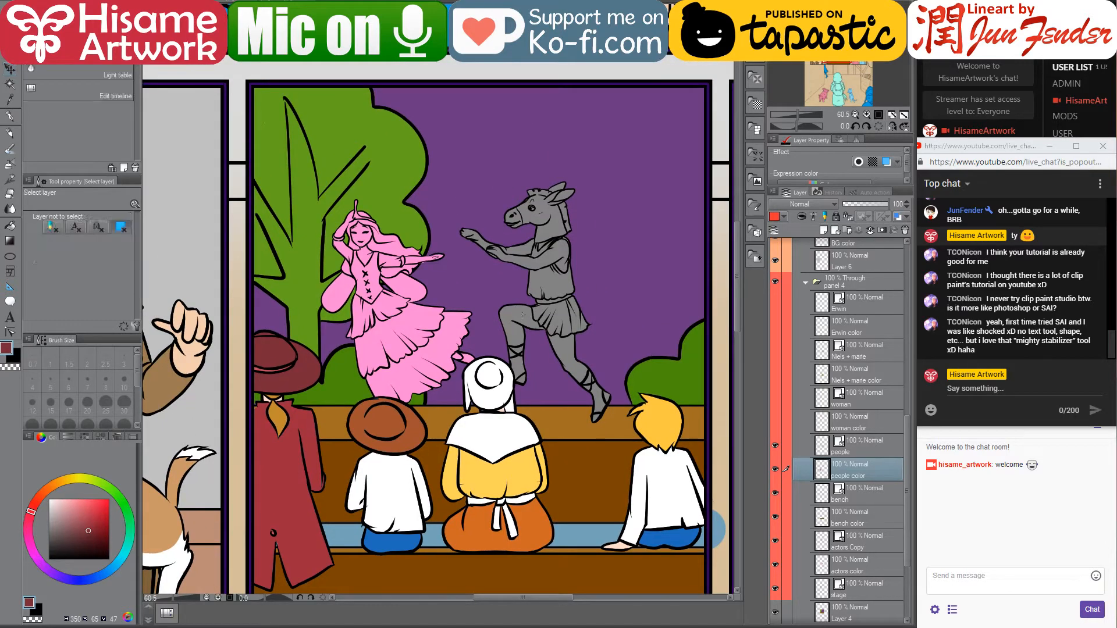
ctrl+shift+click(526, 316)
scroll(518, 311, up, 3)
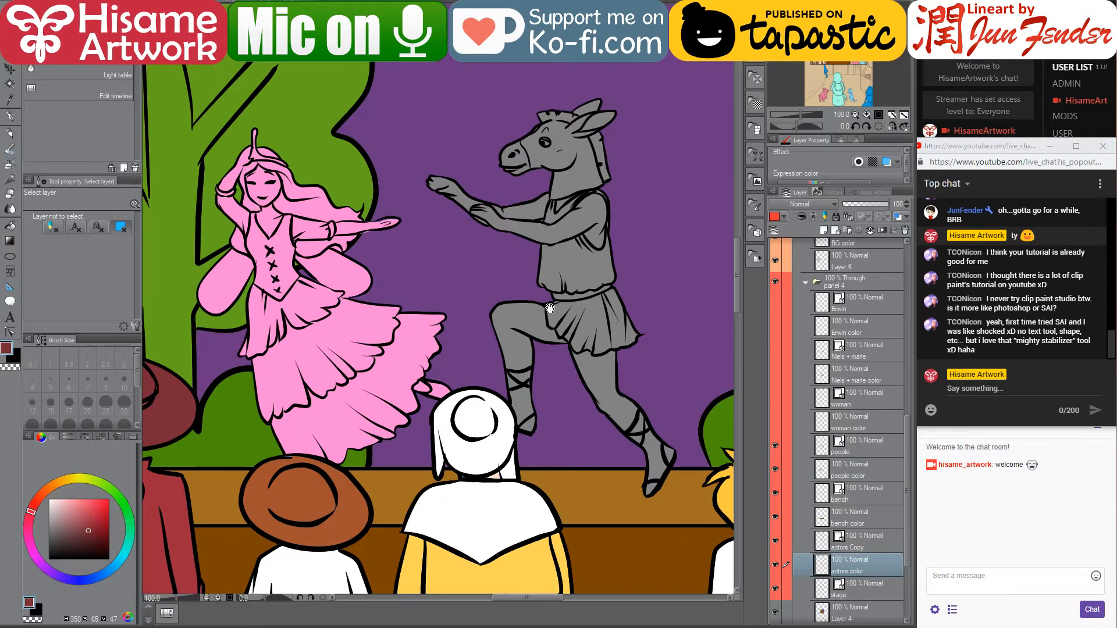
drag(550, 309, 570, 288)
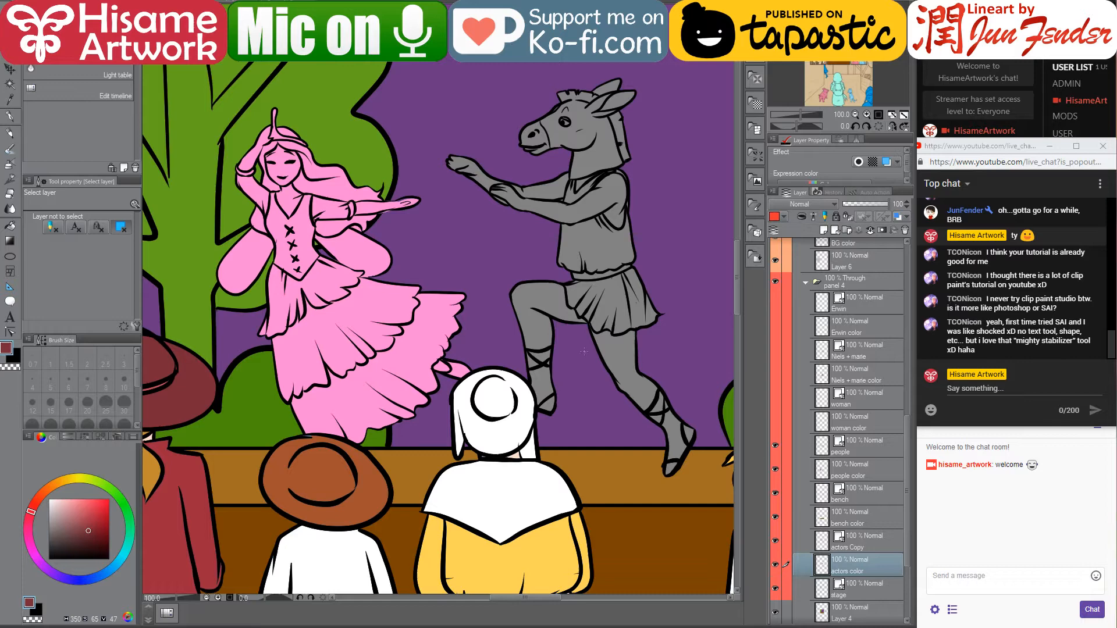
drag(584, 354, 605, 360)
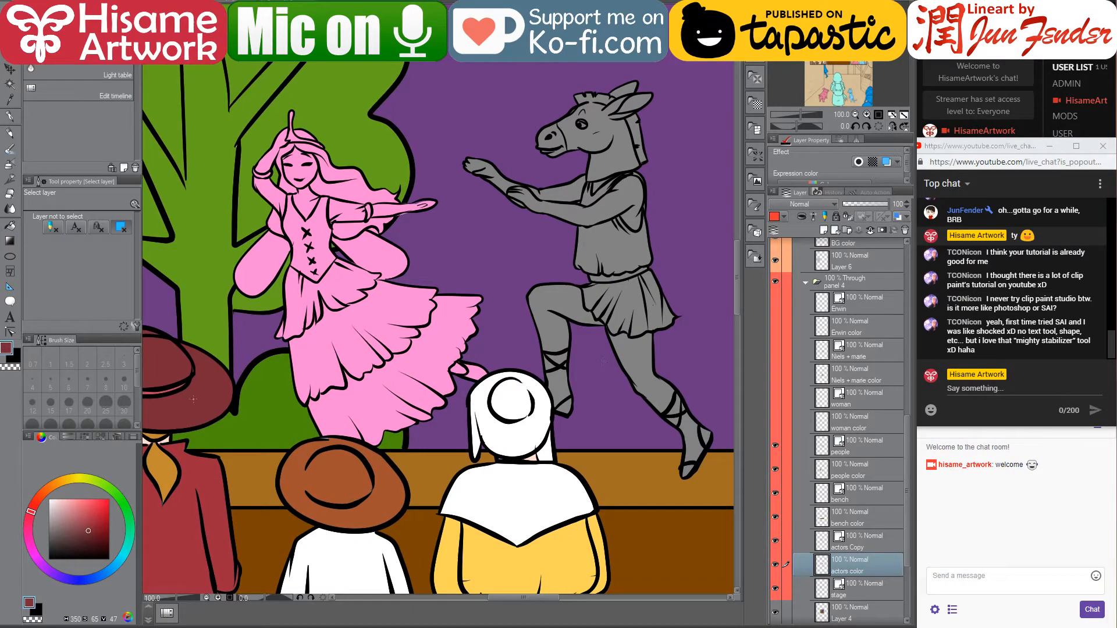
Touch up the upper edge of the seated figure's brown hat on the people color layer with its sampled brown, using the G-pen at size 10
click(310, 486)
scroll(301, 474, up, 5)
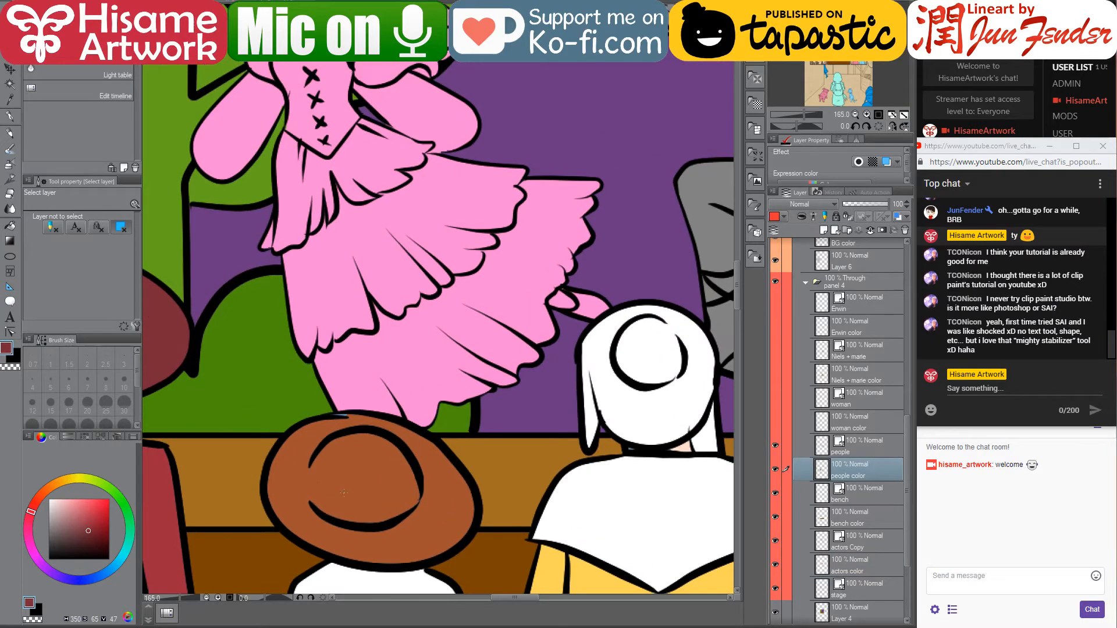
click(9, 116)
alt+click(349, 446)
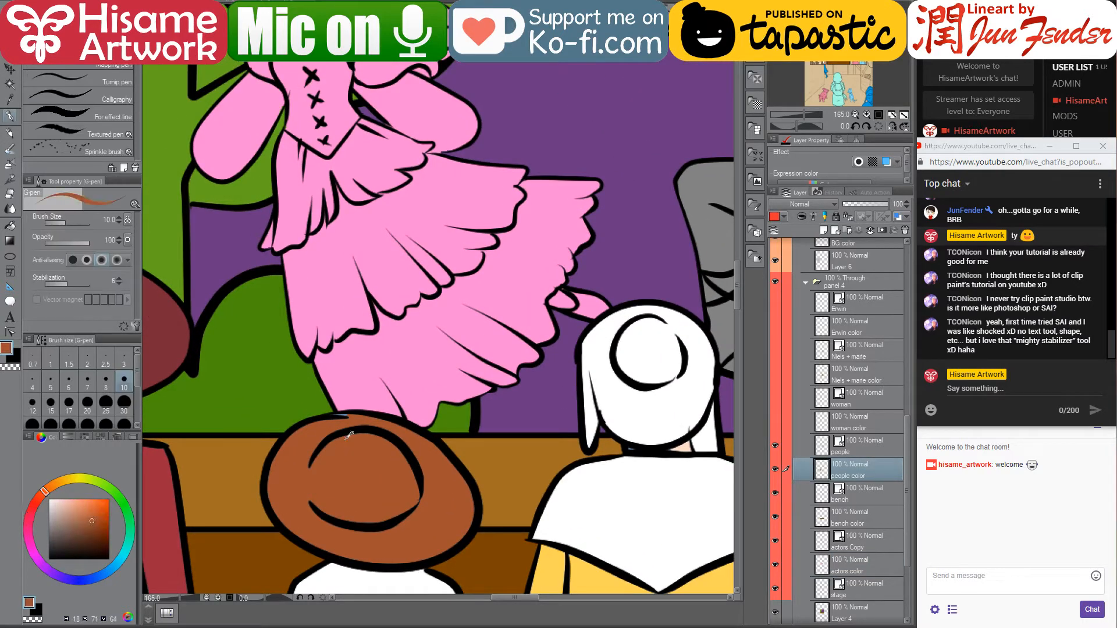
mouse_move(332, 420)
mouse_down()
mouse_move(367, 414)
mouse_move(348, 415)
mouse_up()
Make the actors color layer active by picking the donkey-headed actor's grey fill in panel 4
scroll(499, 471, down, 4)
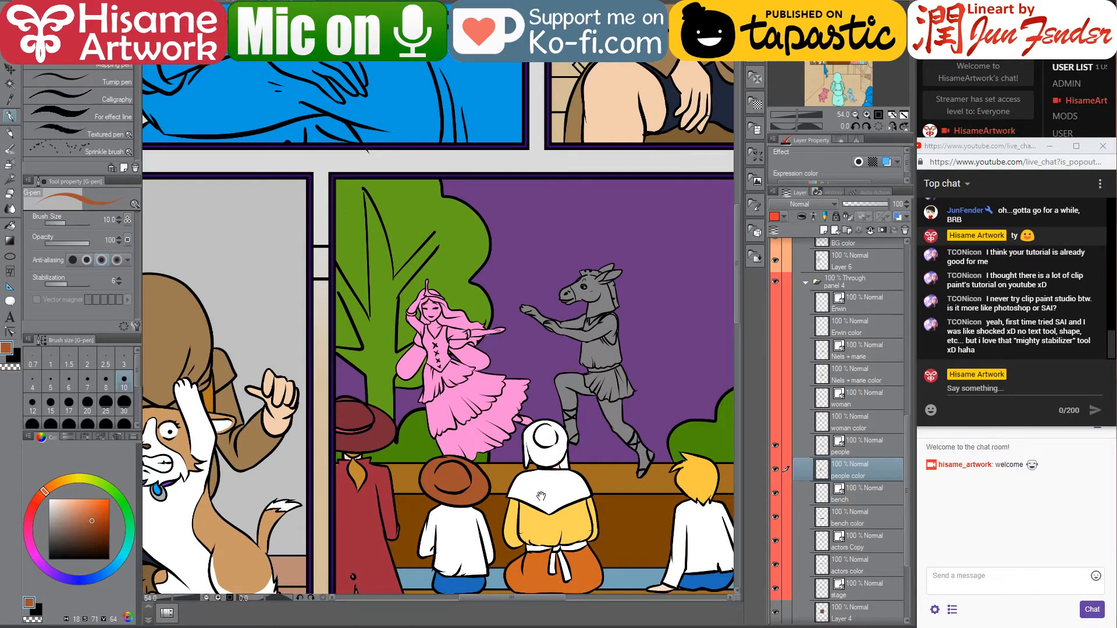
drag(542, 476, 527, 455)
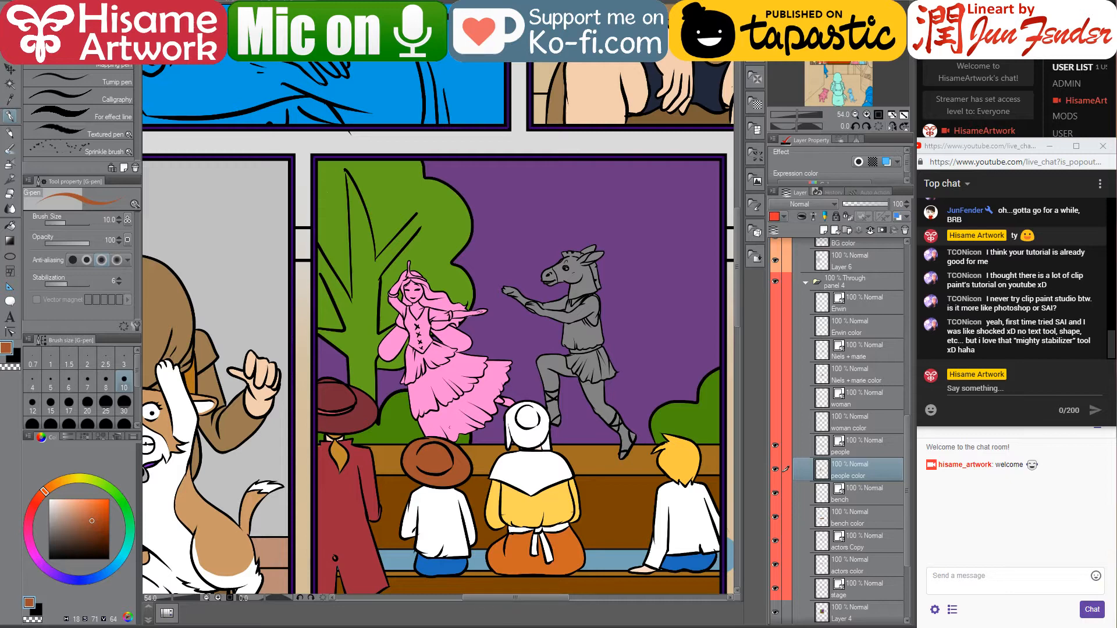
drag(465, 417, 467, 397)
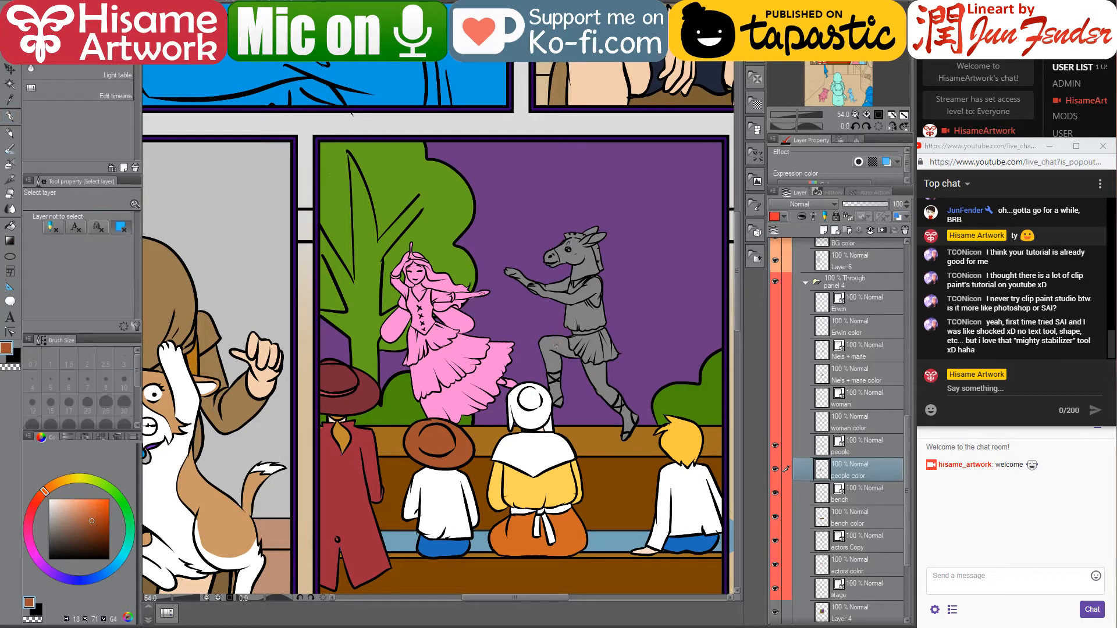
ctrl+shift+click(557, 346)
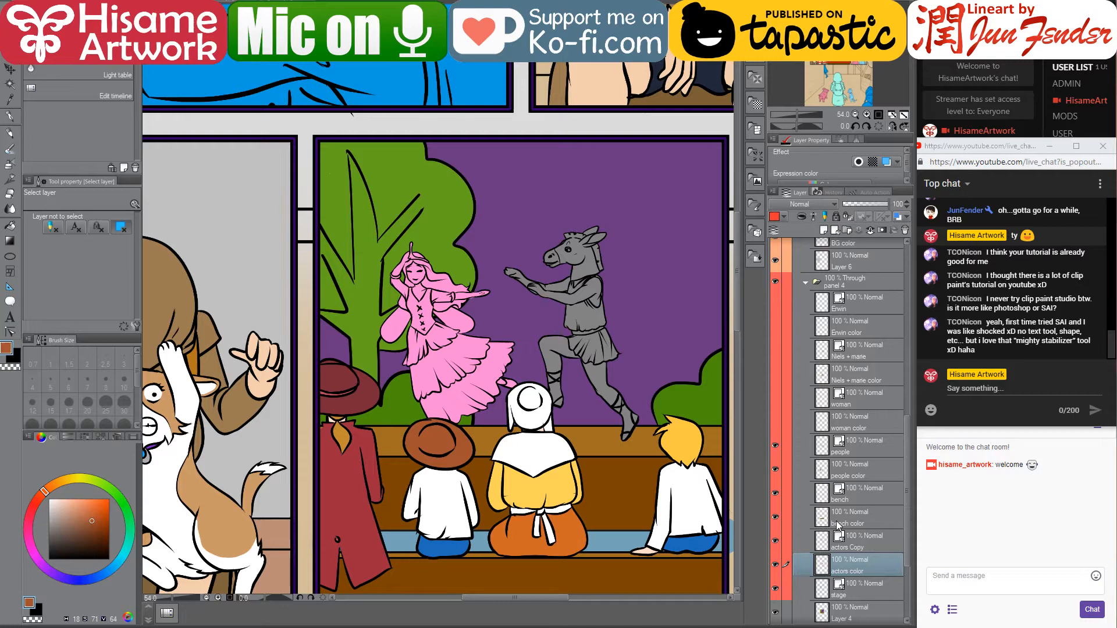
scroll(520, 361, up, 1)
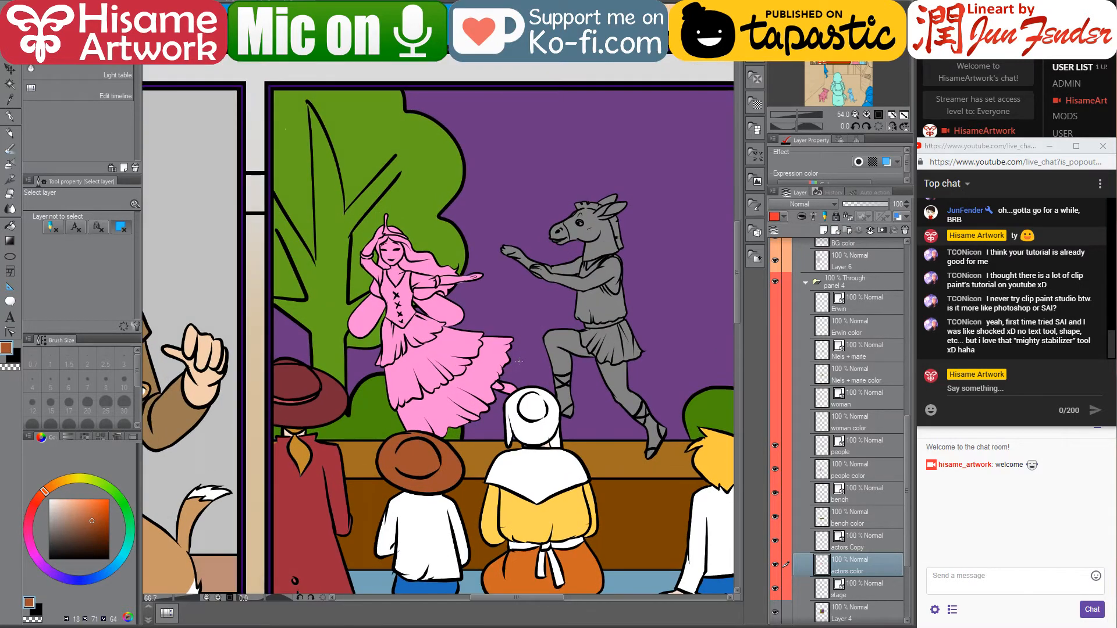
scroll(520, 362, up, 1)
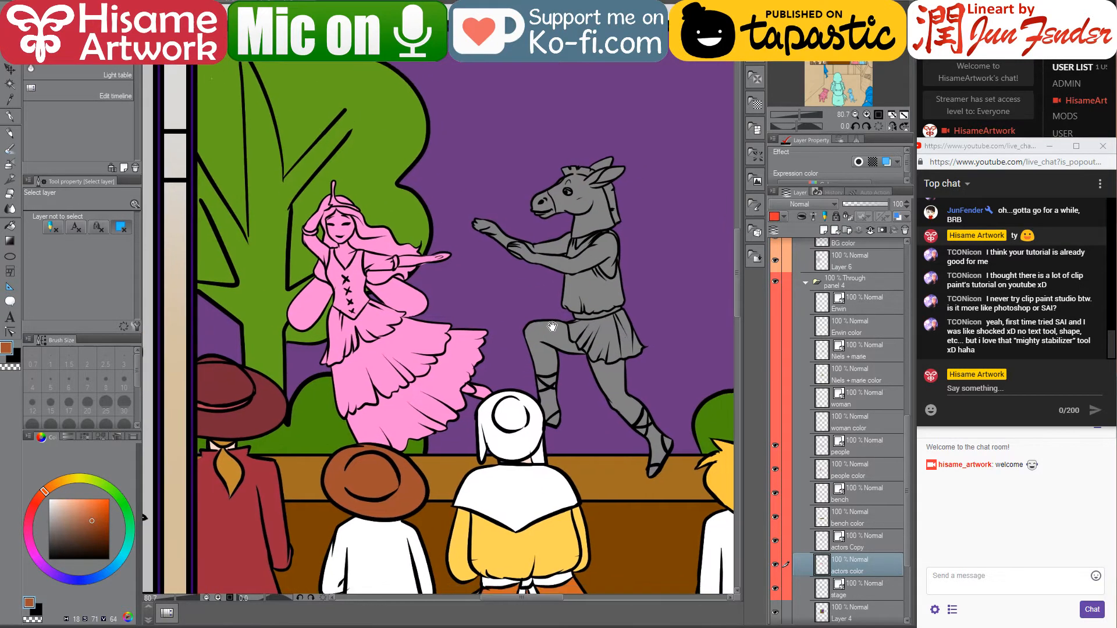
drag(551, 325, 547, 324)
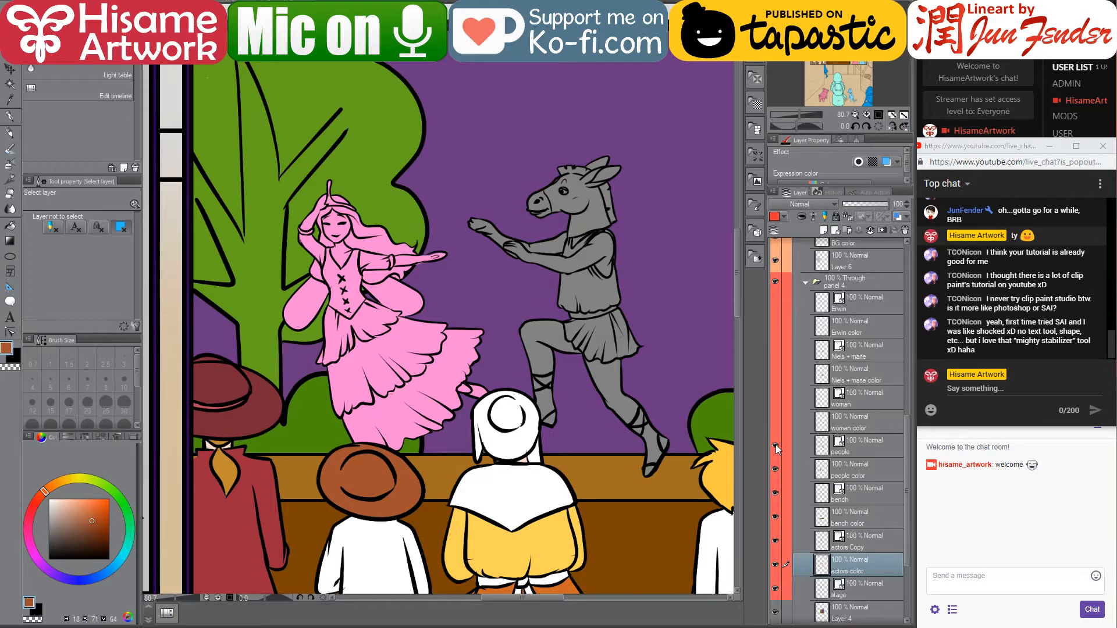
Hide the people and people color layers and load the actors color layer's filled areas as a selection
drag(775, 446, 776, 469)
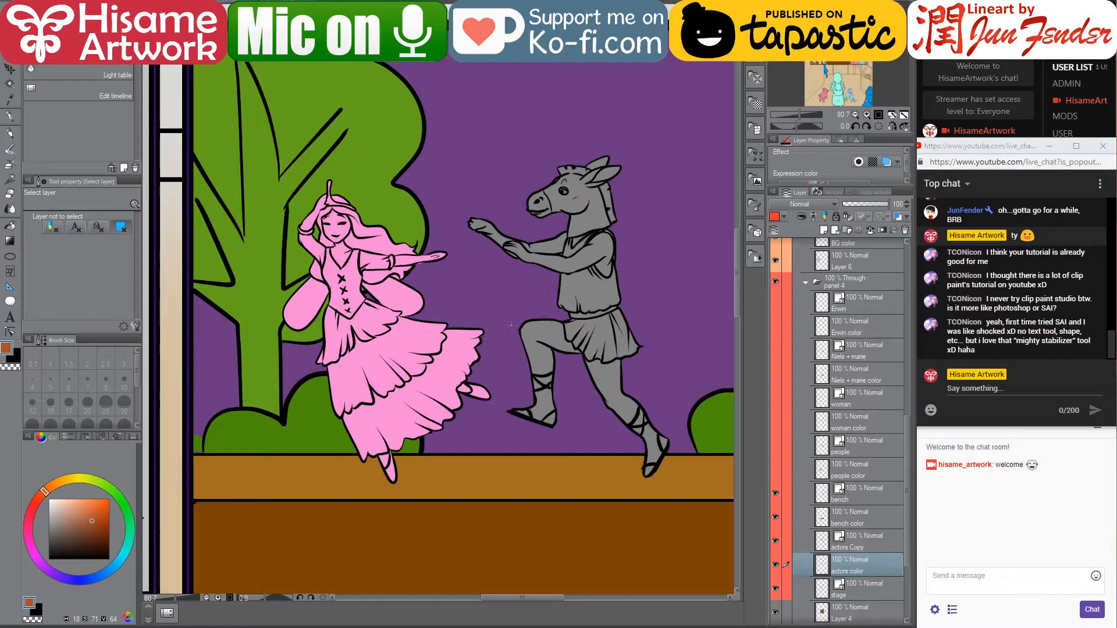
scroll(544, 336, up, 2)
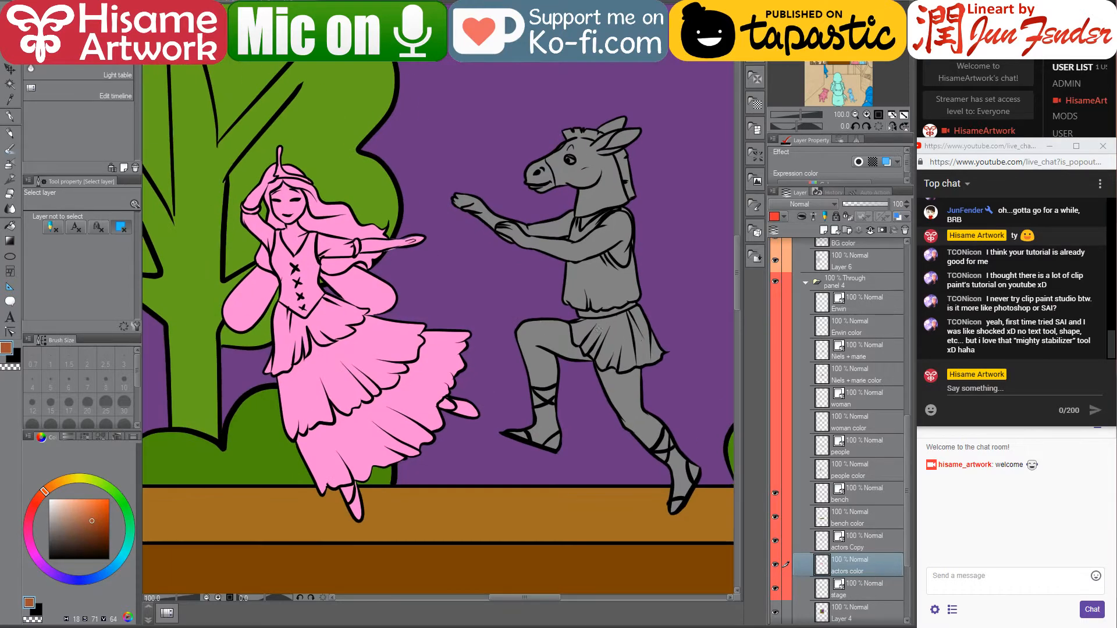
ctrl+click(823, 564)
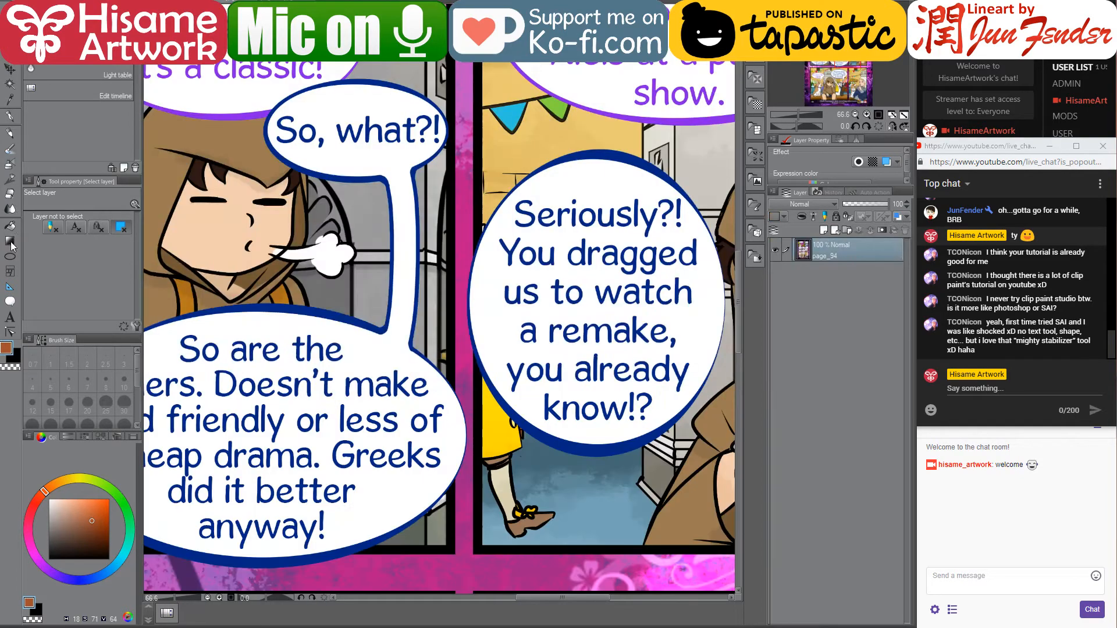
Fill the donkey-headed actor's legs with the skin tone sampled from the finished page_94
click(9, 225)
scroll(553, 378, down, 4)
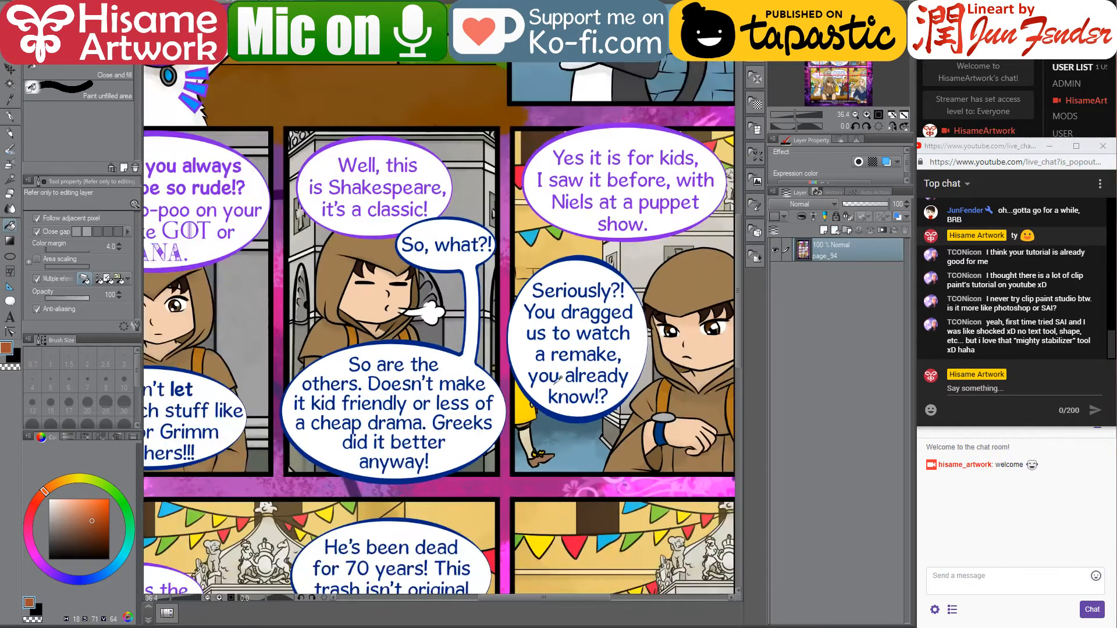
scroll(421, 90, up, 1)
scroll(421, 90, up, 6)
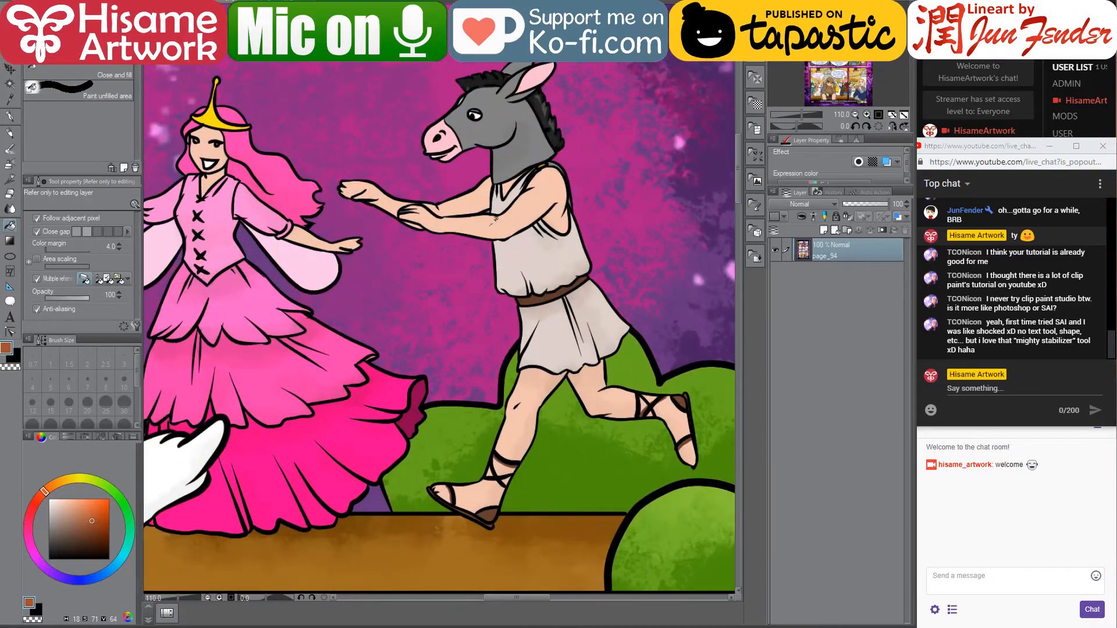
alt+click(493, 220)
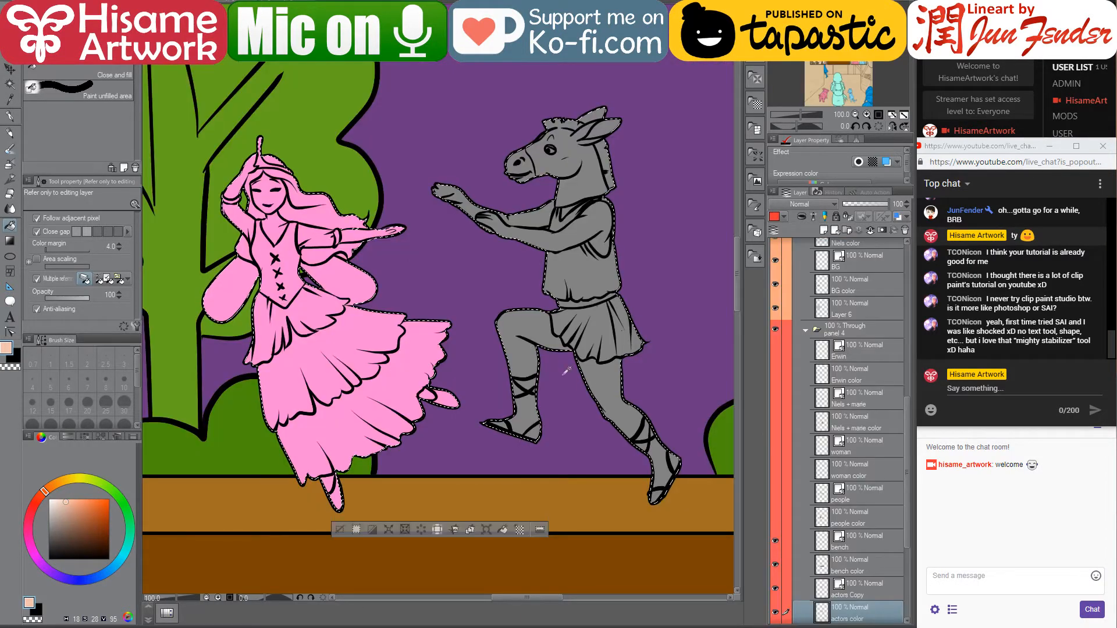
scroll(566, 370, up, 3)
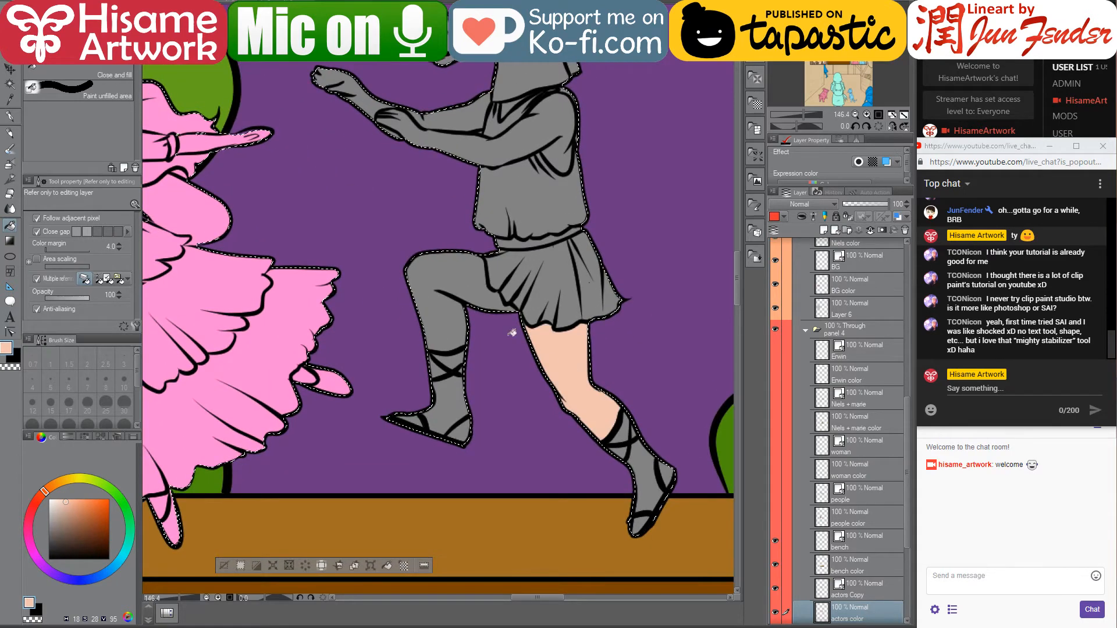
drag(482, 297, 496, 318)
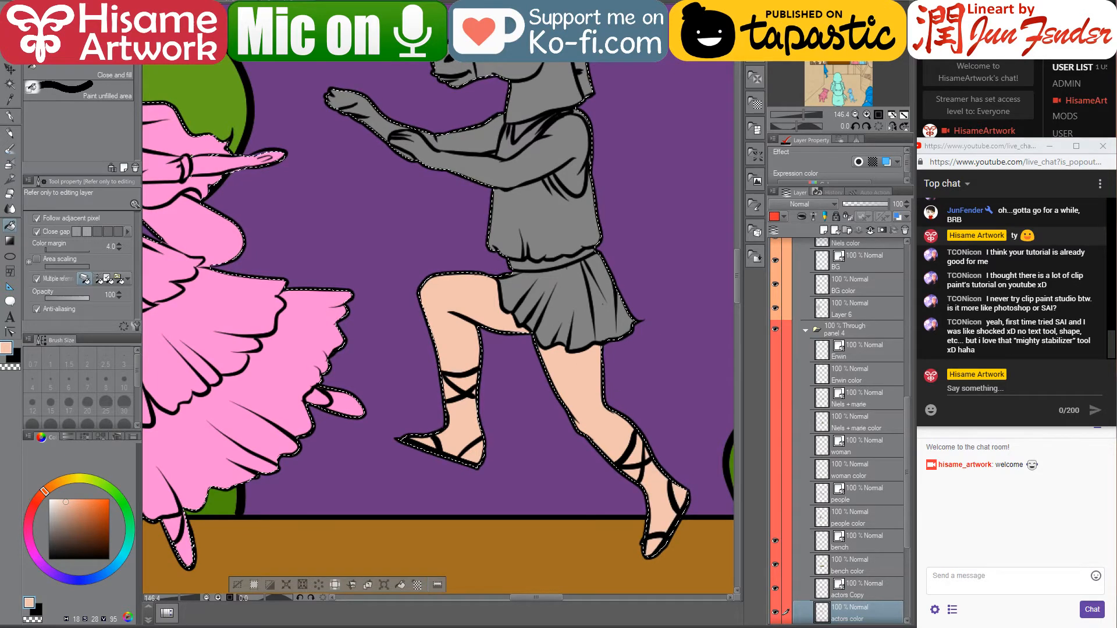
Sample the dark brown of the sandals on page_94 and fill the actor's sandal heels with it
click(234, 0)
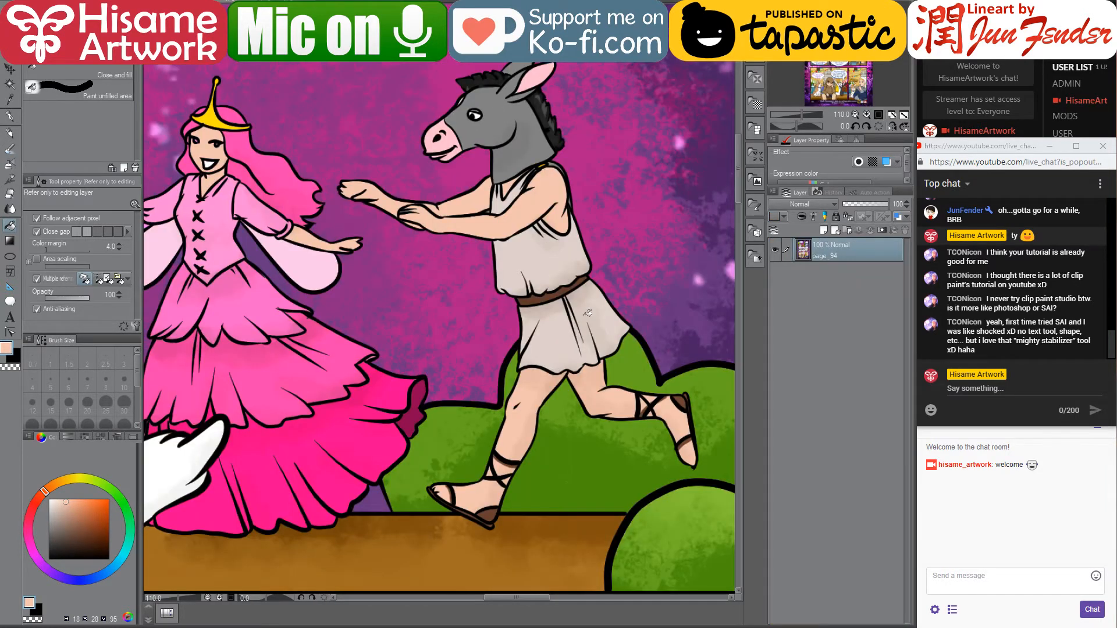
alt+click(686, 397)
key(ctrl+Tab)
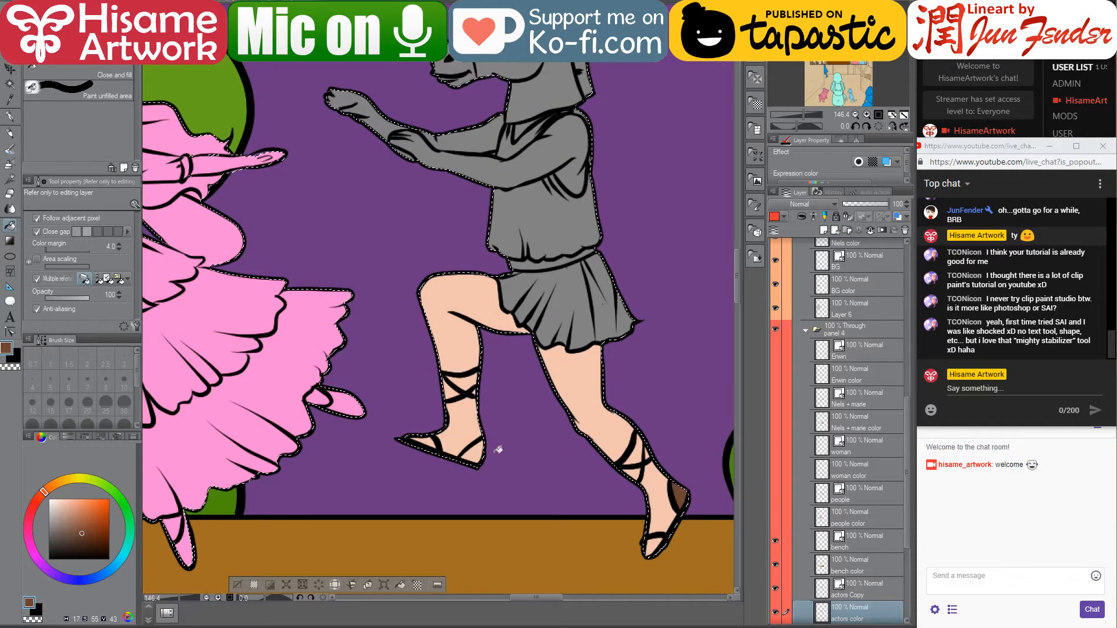
Fill both of the actor's outstretched arms with the light skin tone picked from his legs
drag(461, 187, 477, 346)
alt+click(507, 457)
click(498, 329)
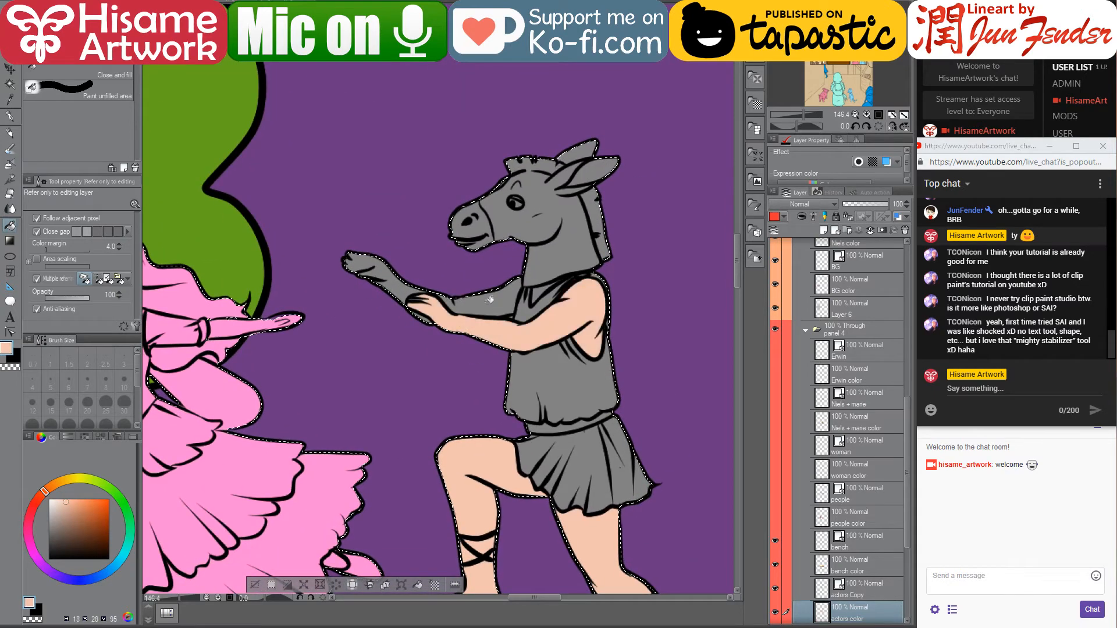
click(490, 300)
click(401, 285)
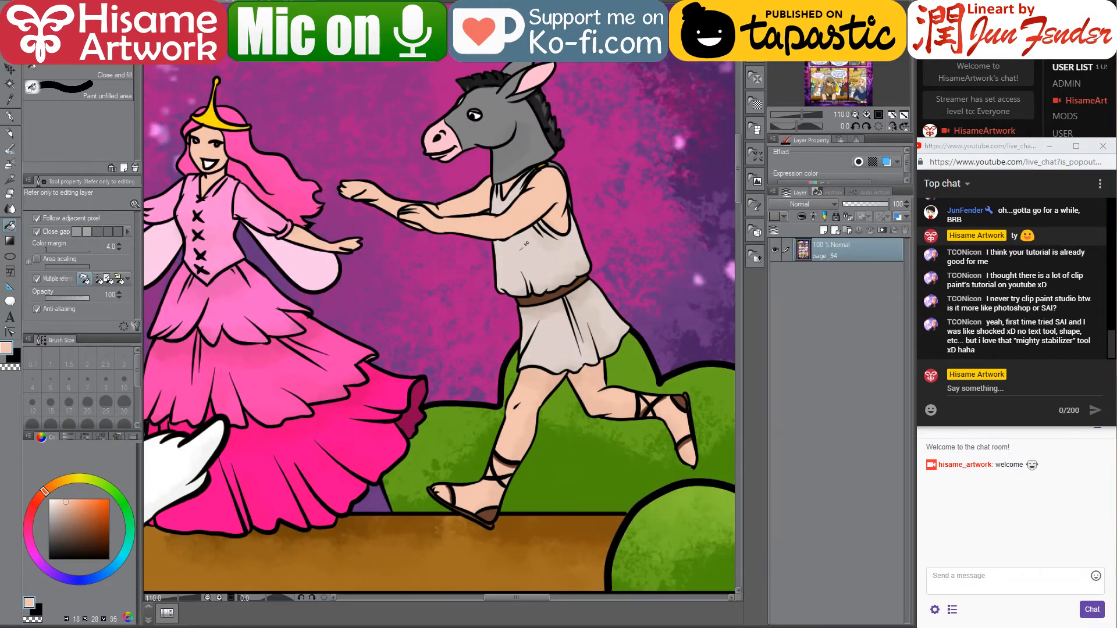
Fill the actor's tunic with the beige and his belt with the dark brown sampled from page_94
alt+click(523, 246)
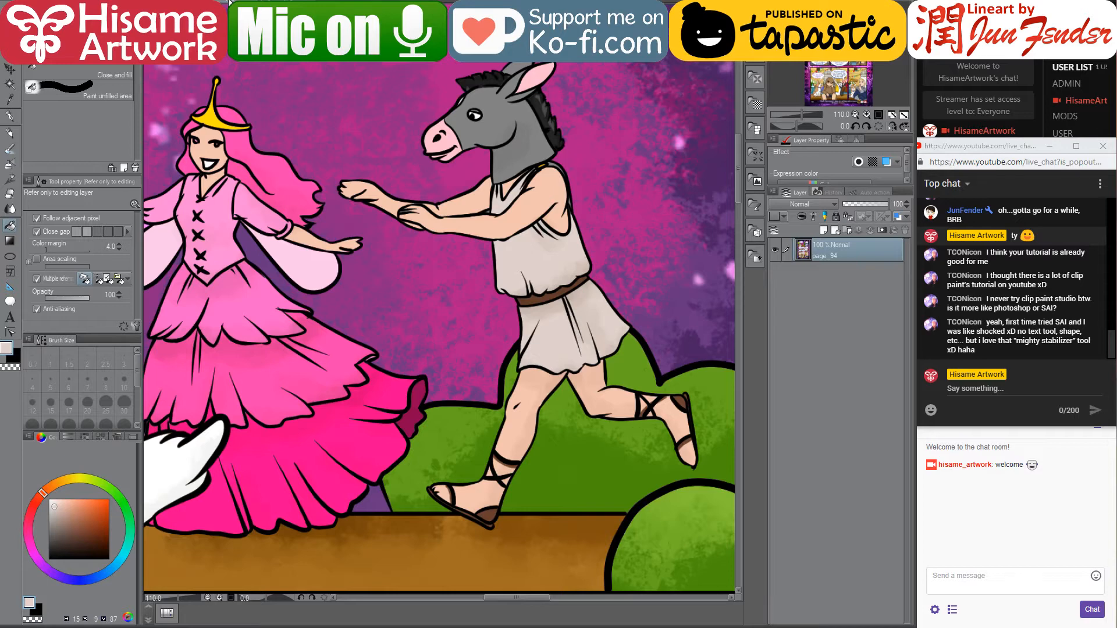
scroll(406, 340, up, 5)
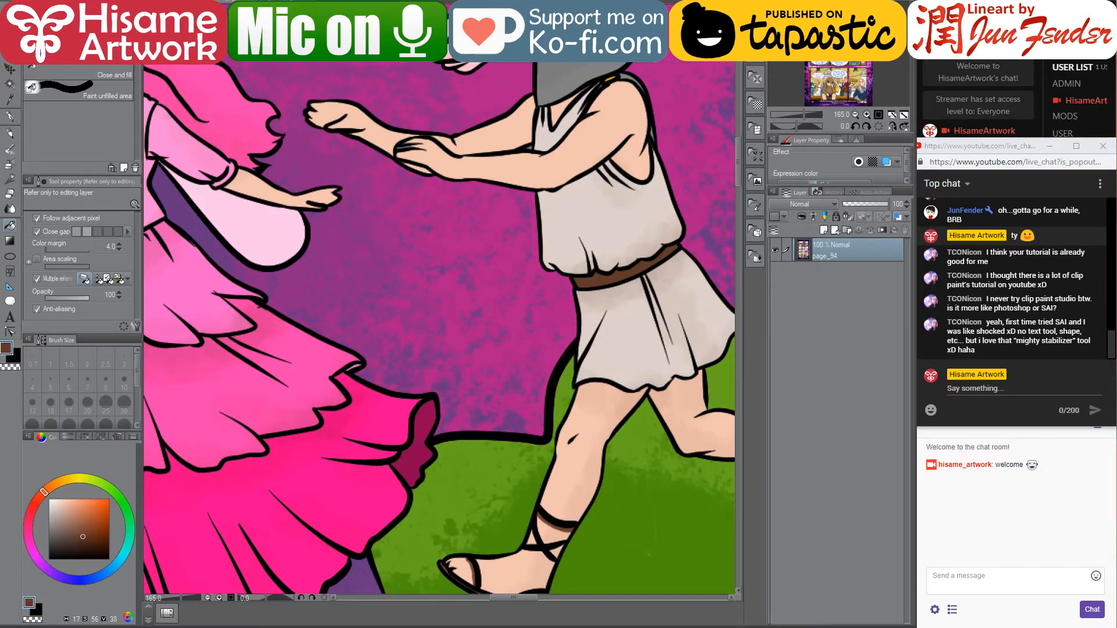
key(ctrl+Tab)
drag(565, 431, 563, 370)
click(563, 371)
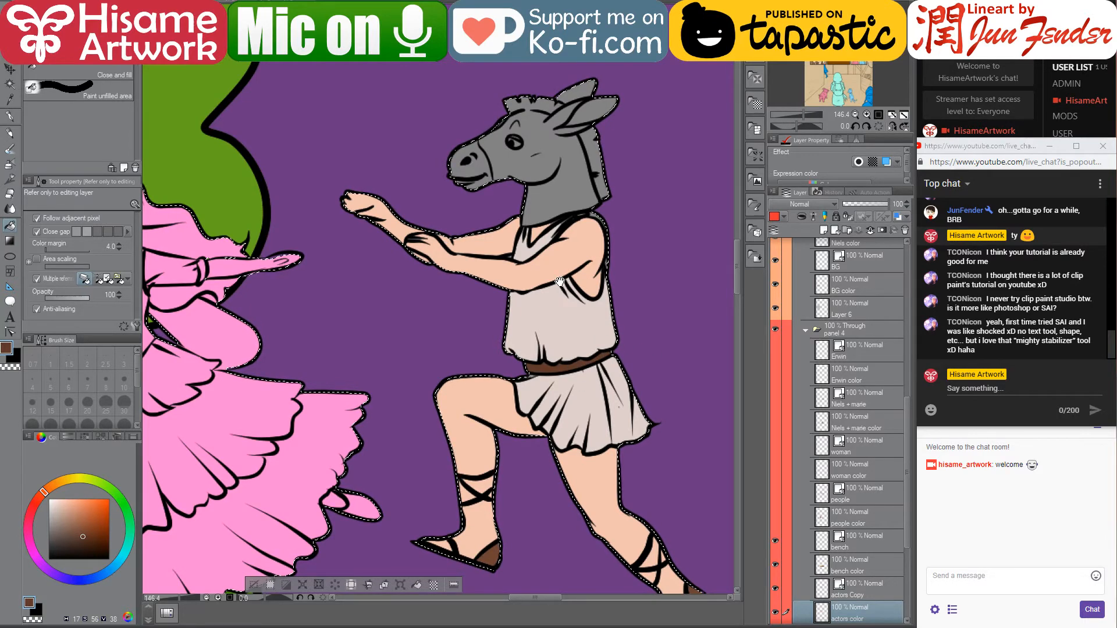
Fill the donkey's inner ear and muzzle with the light pink sampled from the donkey on page_94
mouse_move(566, 325)
mouse_down()
mouse_move(539, 298)
mouse_move(551, 337)
mouse_up()
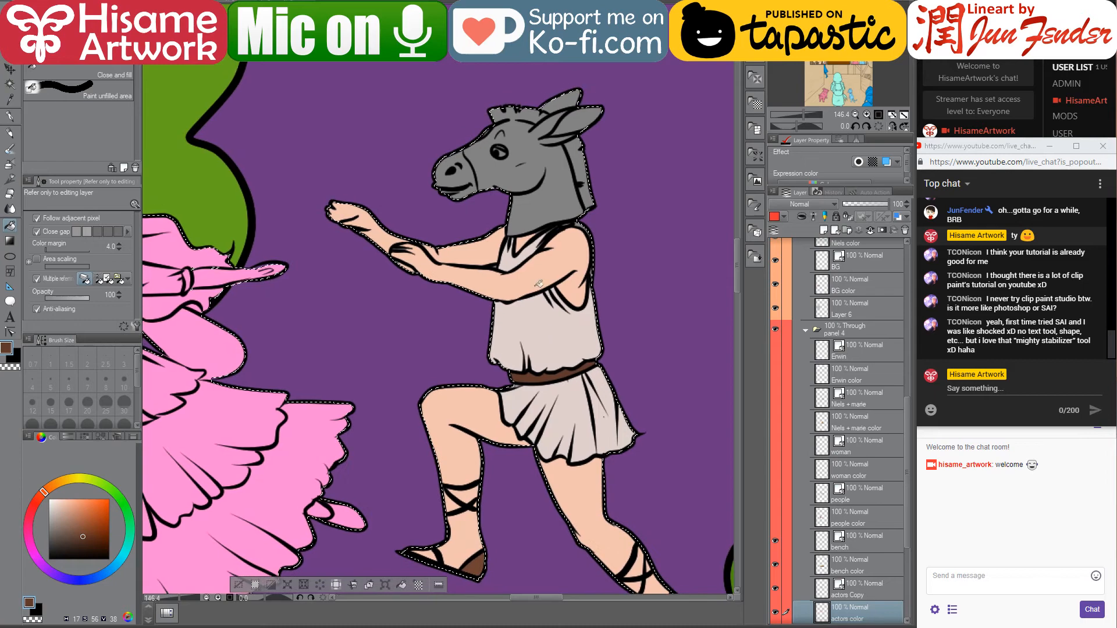
scroll(534, 180, up, 2)
drag(524, 211, 540, 245)
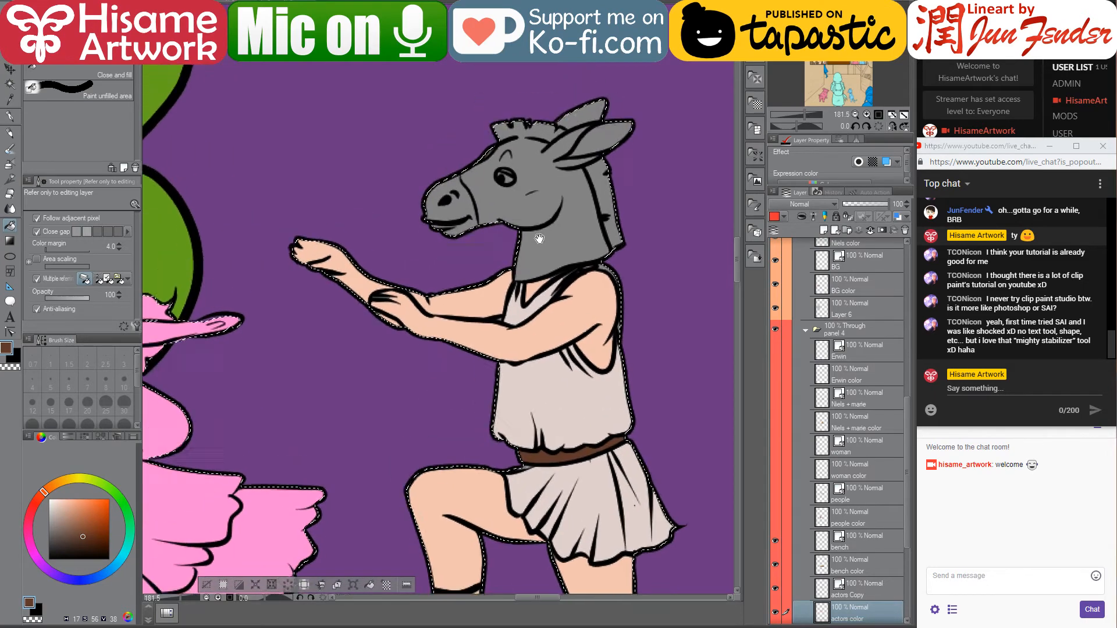
click(460, 68)
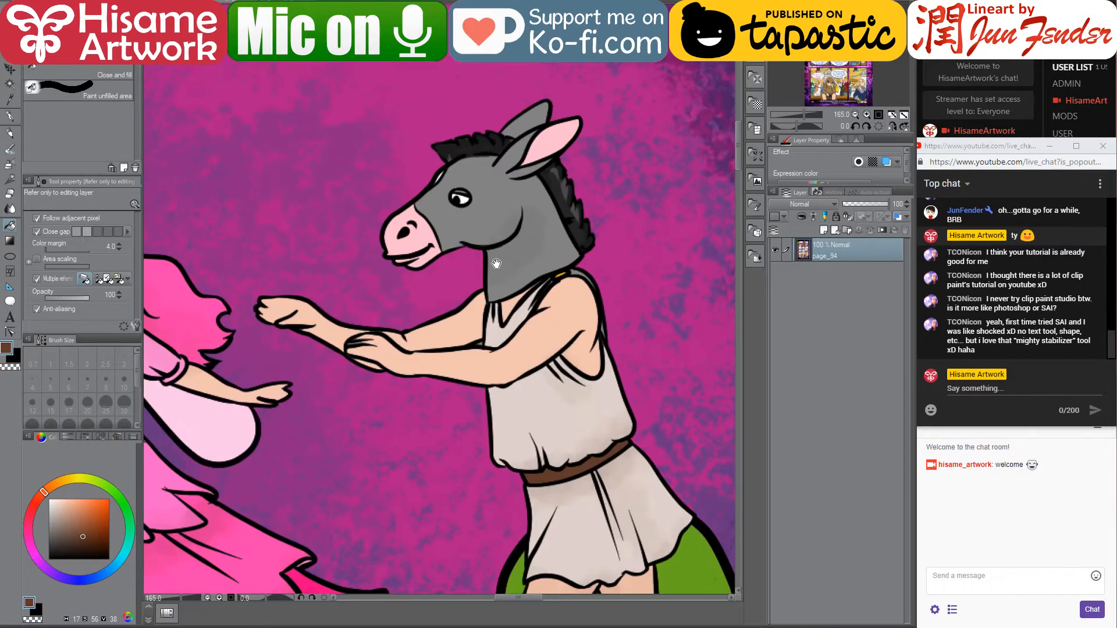
drag(543, 67, 494, 262)
alt+click(423, 234)
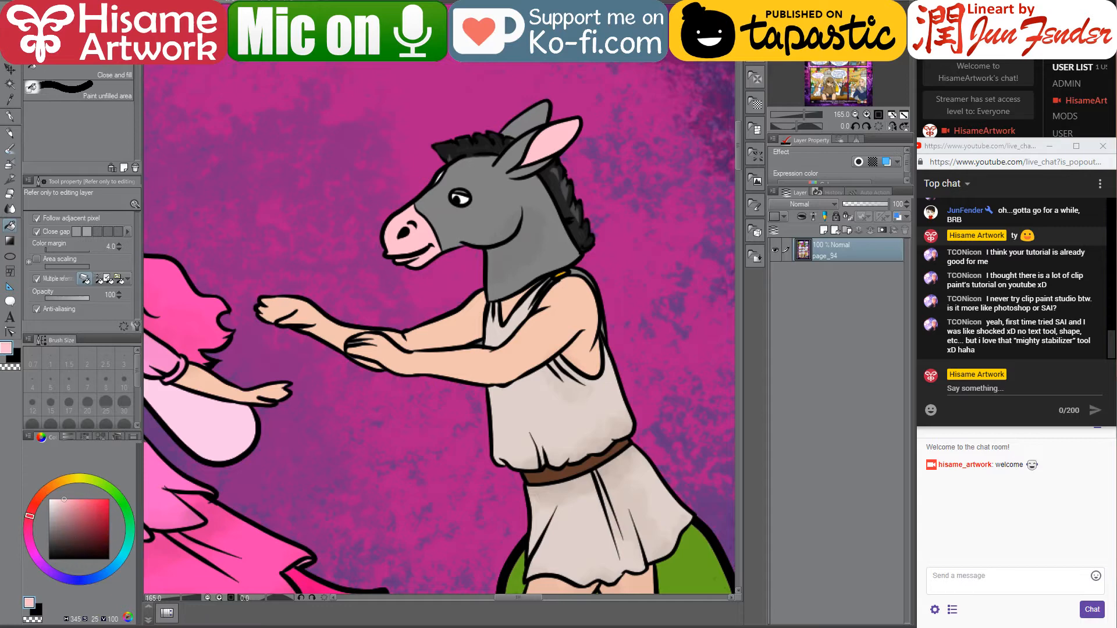
click(547, 57)
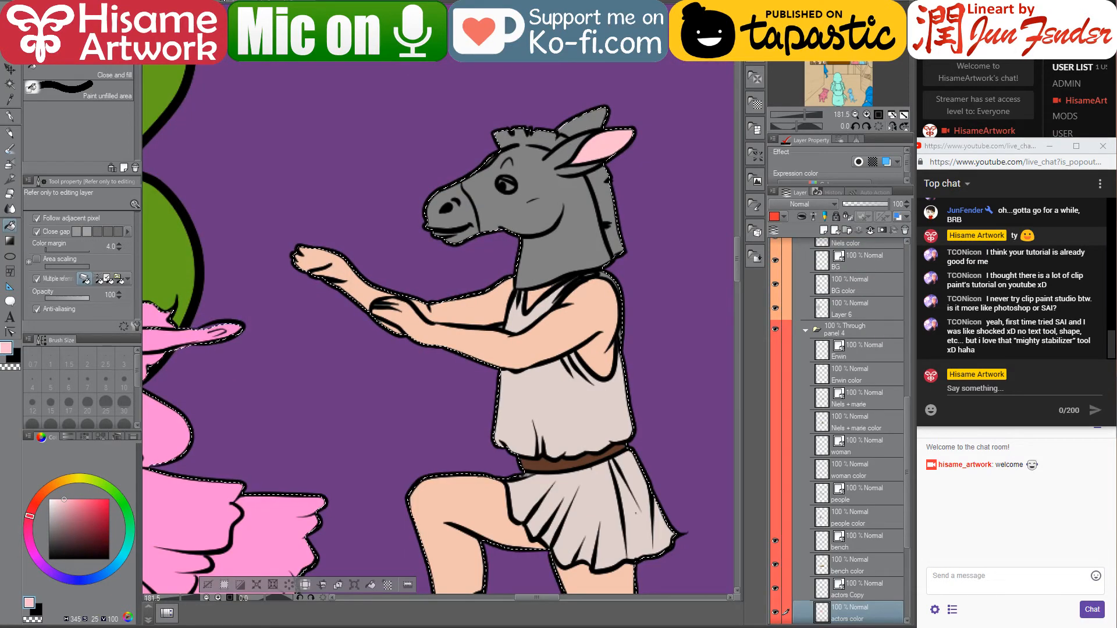
click(465, 58)
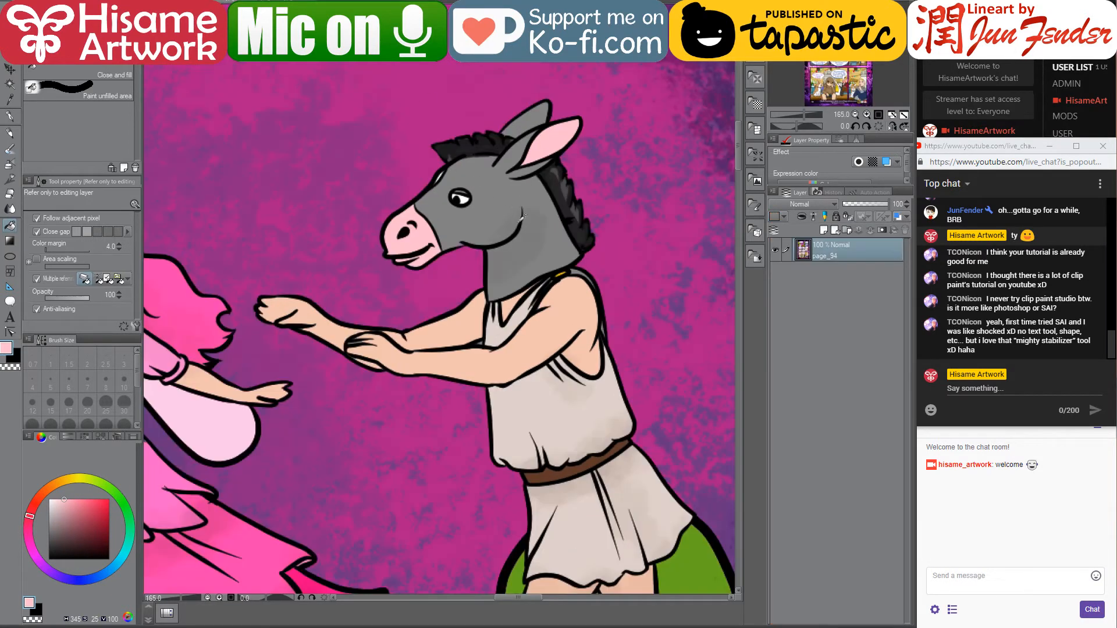
click(547, 57)
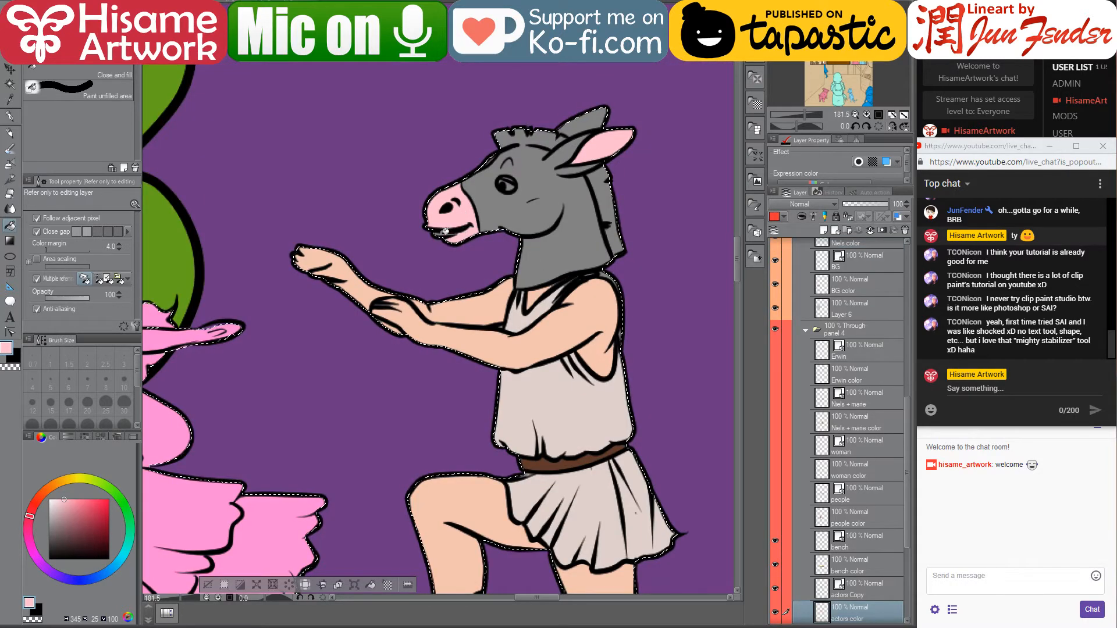
Paint the unfilled gaps around the donkey's mouth light pink with the G-pen at brush size 30
click(9, 116)
key(bracketright)
key(bracketright)
key(bracketright)
key(bracketright)
key(bracketright)
key(bracketright)
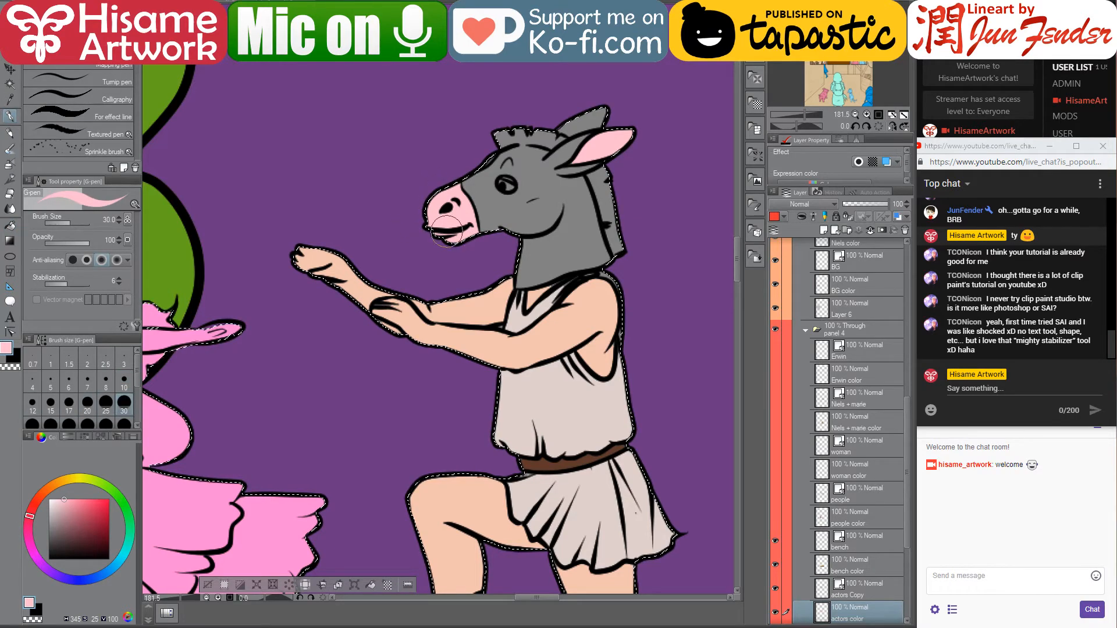
Fill the mane on the donkey's neck with the near-black sampled from page_94, and undo the stray fill on the head
click(219, 1)
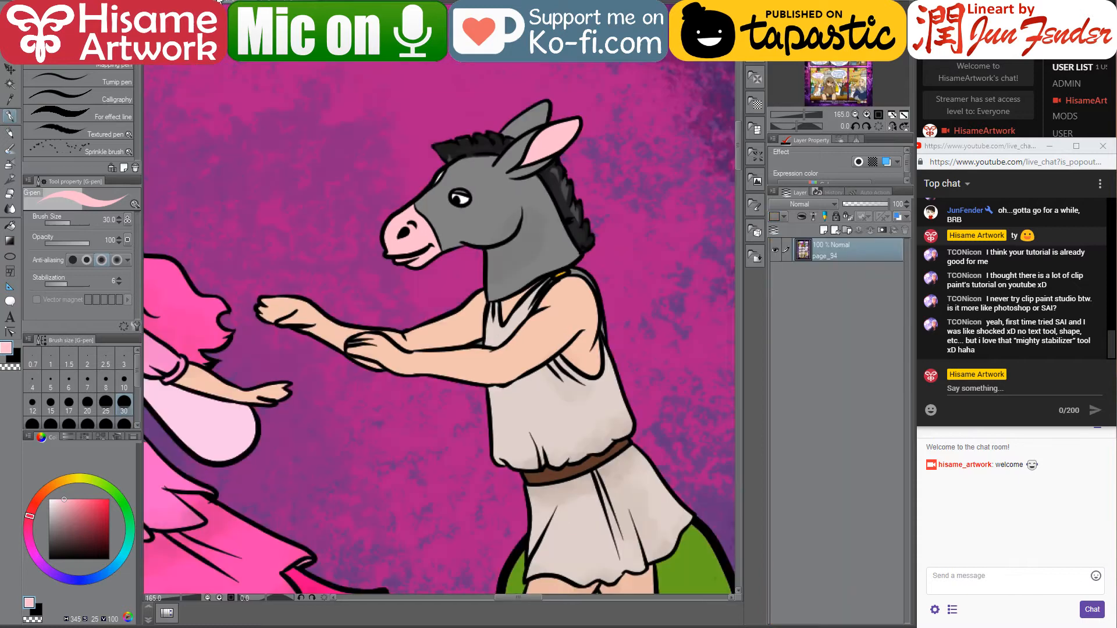
alt+click(562, 188)
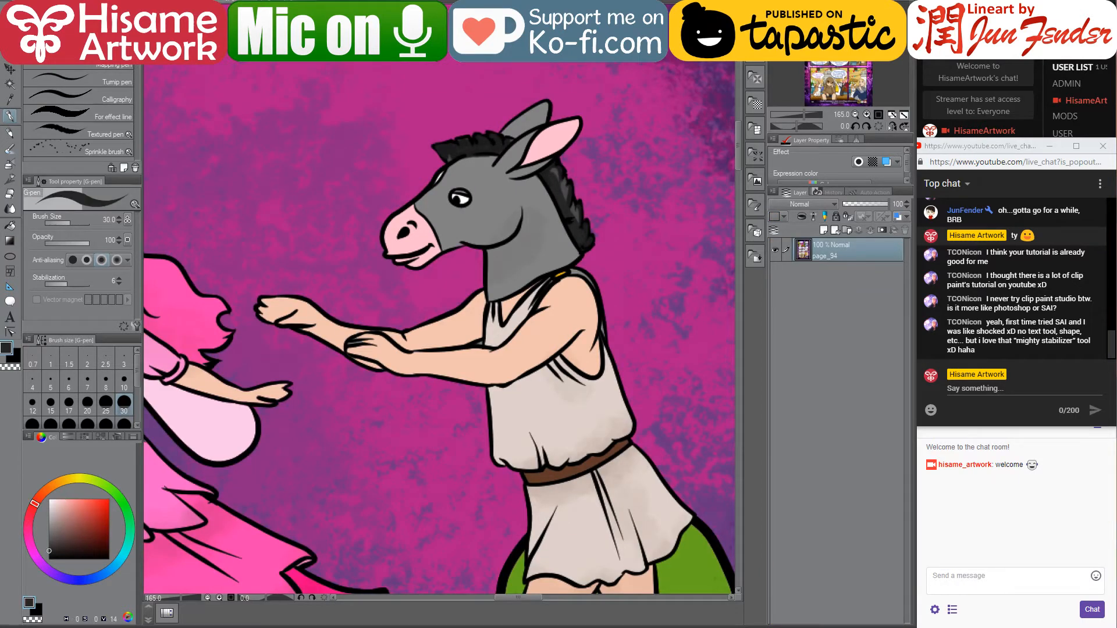
click(172, 1)
click(10, 224)
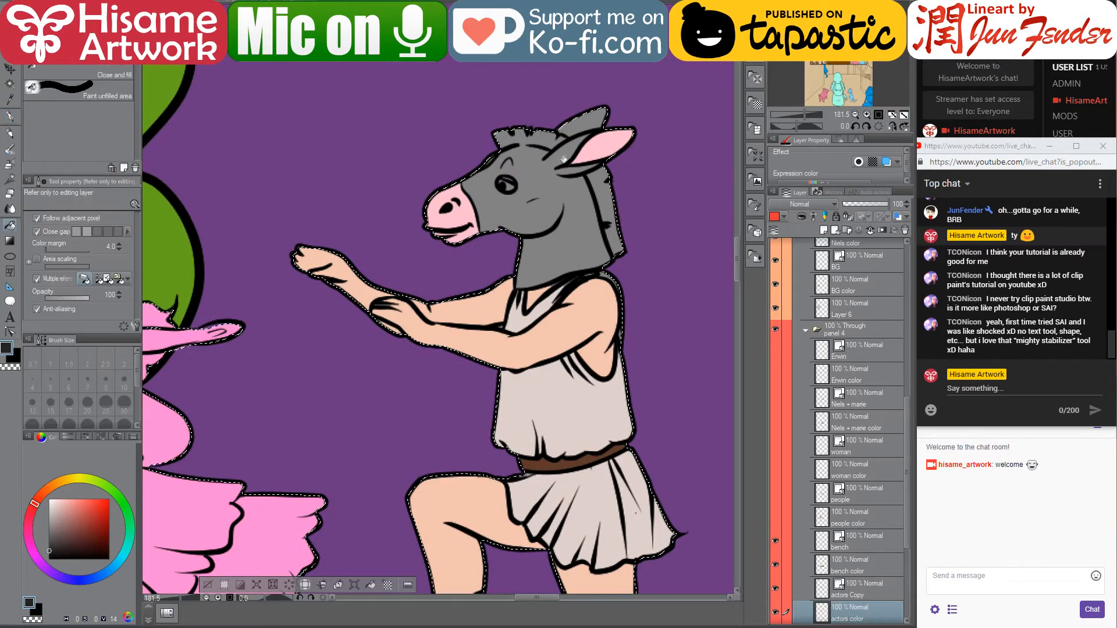
click(601, 181)
click(612, 282)
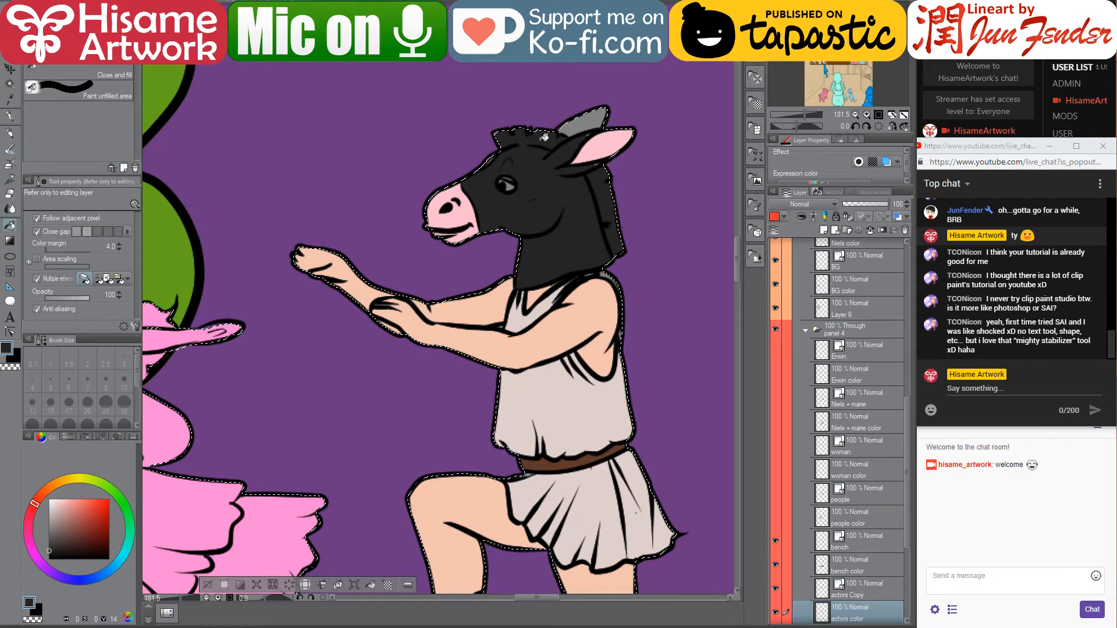
key(ctrl+z)
Paint the donkey's forelock near-black with the G-pen, reducing the brush size from 30 to 15 and 12 toward the ears
click(279, 1)
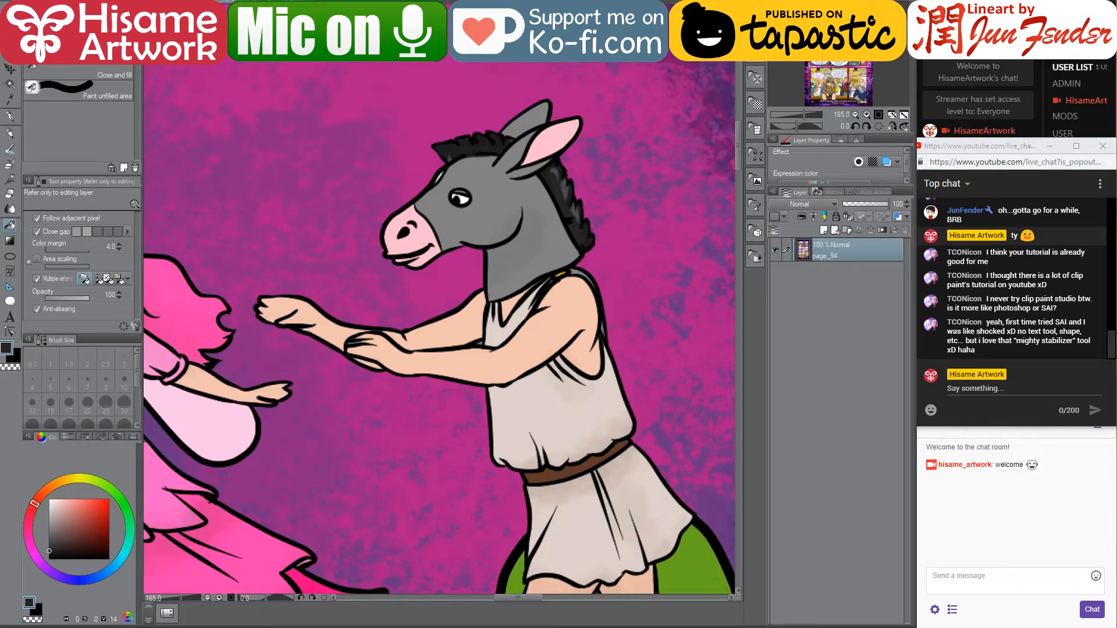
click(172, 2)
scroll(568, 172, up, 3)
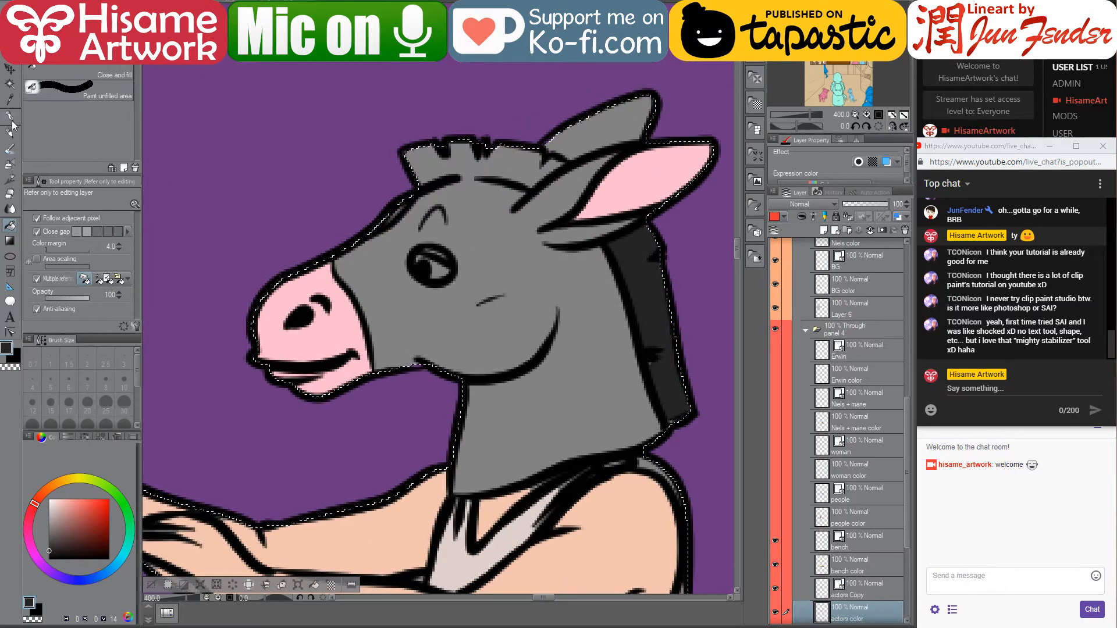
key(p)
drag(429, 148, 484, 142)
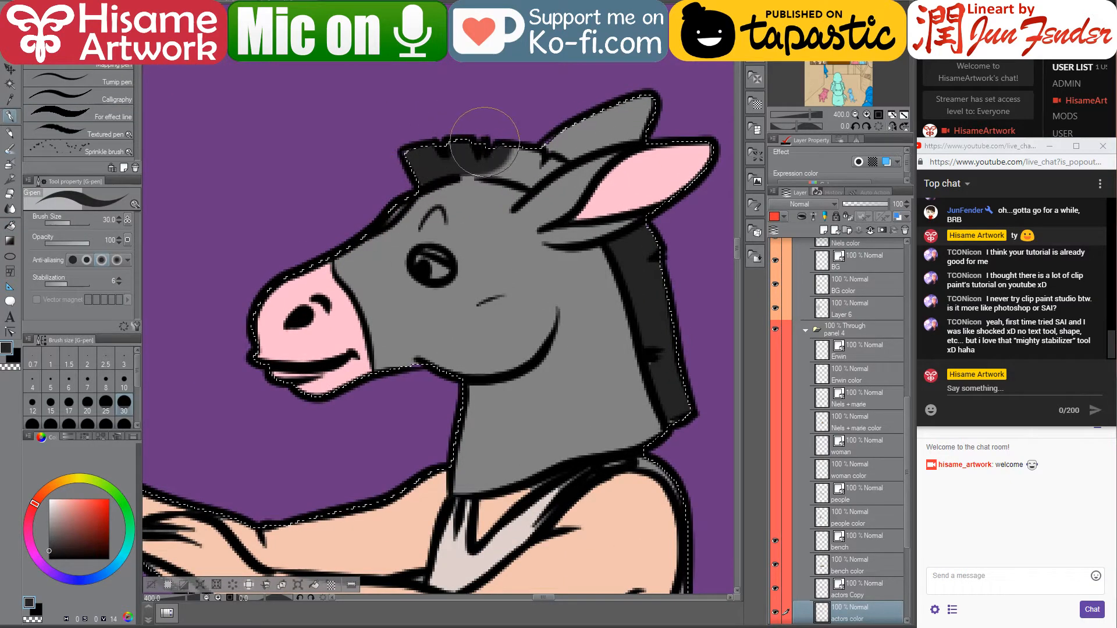
key(bracketleft)
key(bracketleft)
key(bracketleft)
key(bracketleft)
click(514, 166)
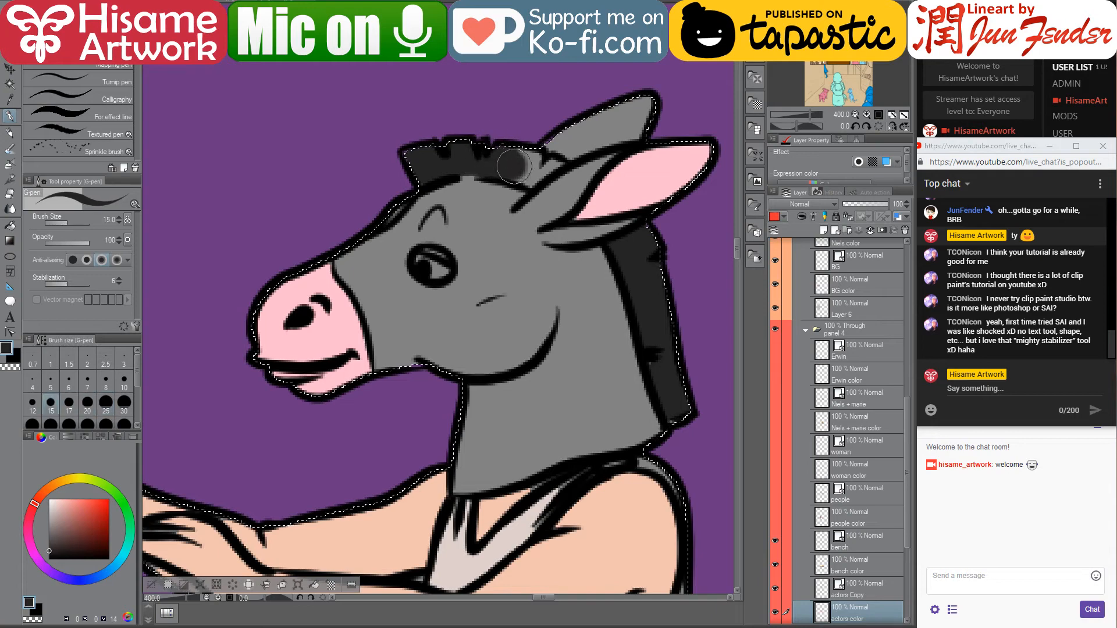
key(bracketleft)
key(bracketleft)
key(bracketleft)
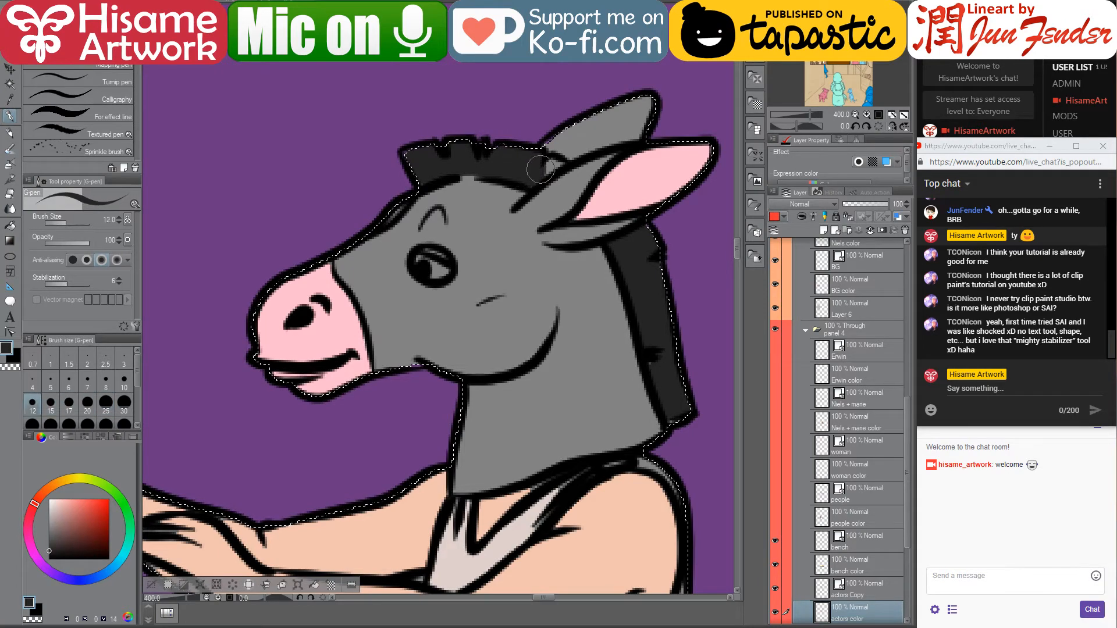
mouse_move(558, 165)
mouse_down()
mouse_move(530, 178)
mouse_move(440, 169)
mouse_up()
Paint the white of the donkey's eye with the G-pen at size 8, and return to the near-black colour
click(49, 500)
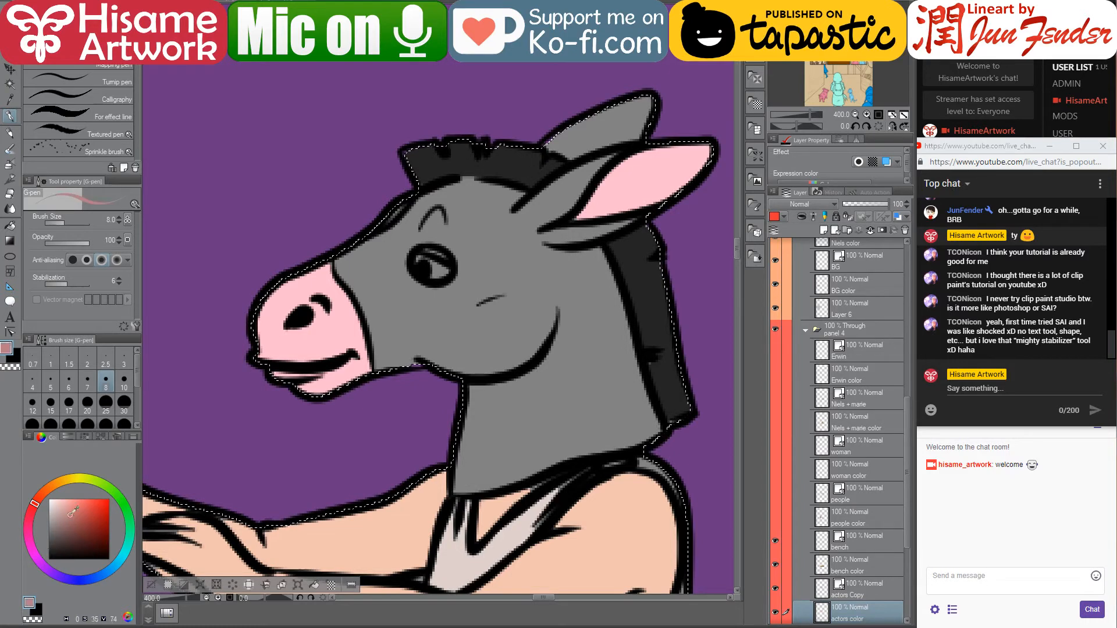
mouse_move(400, 200)
mouse_down()
mouse_move(369, 228)
mouse_move(403, 205)
mouse_up()
drag(420, 259, 443, 267)
scroll(441, 267, down, 1)
key(x)
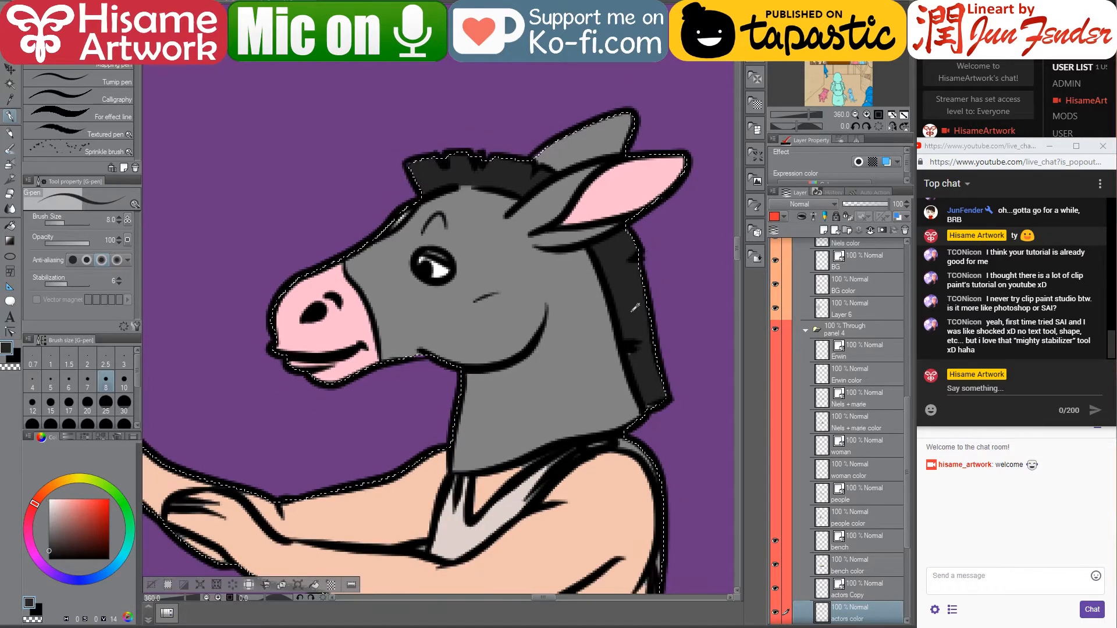
Touch up the tunic's collar below the donkey's neck with the sampled tunic colour, adjusting the G-pen from size 17 to 10
scroll(600, 327, down, 2)
scroll(594, 328, down, 5)
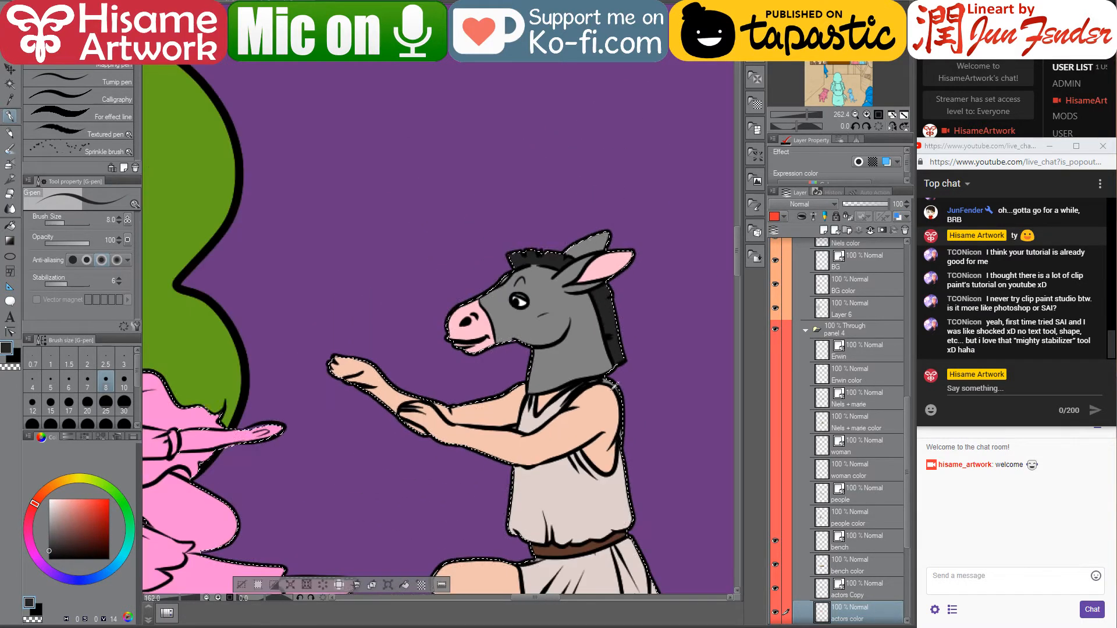
scroll(633, 488, up, 4)
alt+click(611, 487)
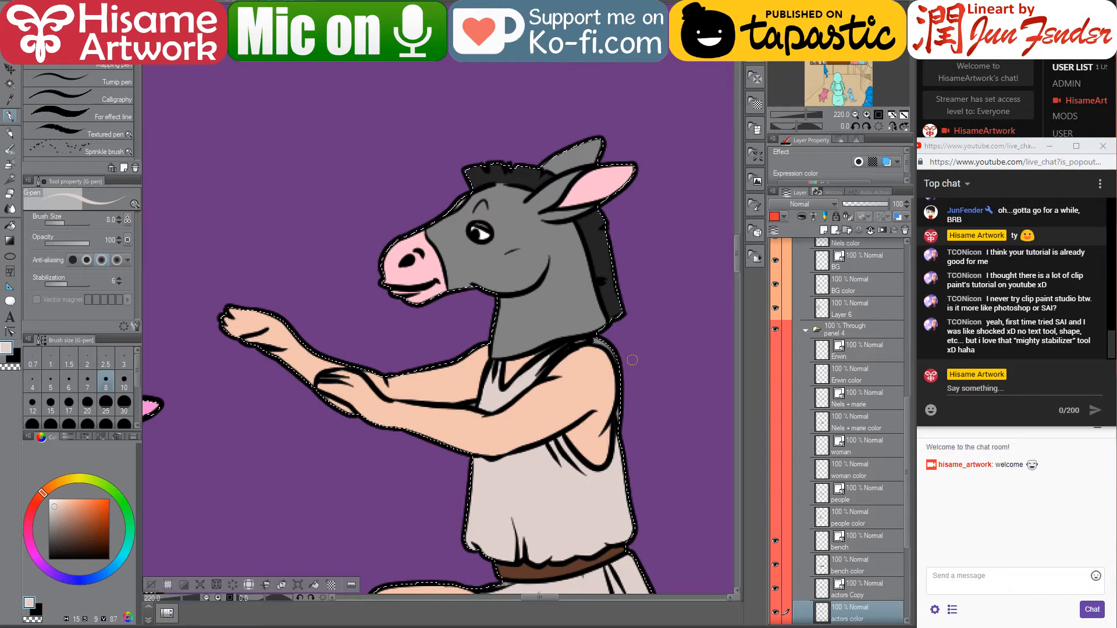
key(bracketright)
key(bracketright)
key(bracketright)
key(bracketright)
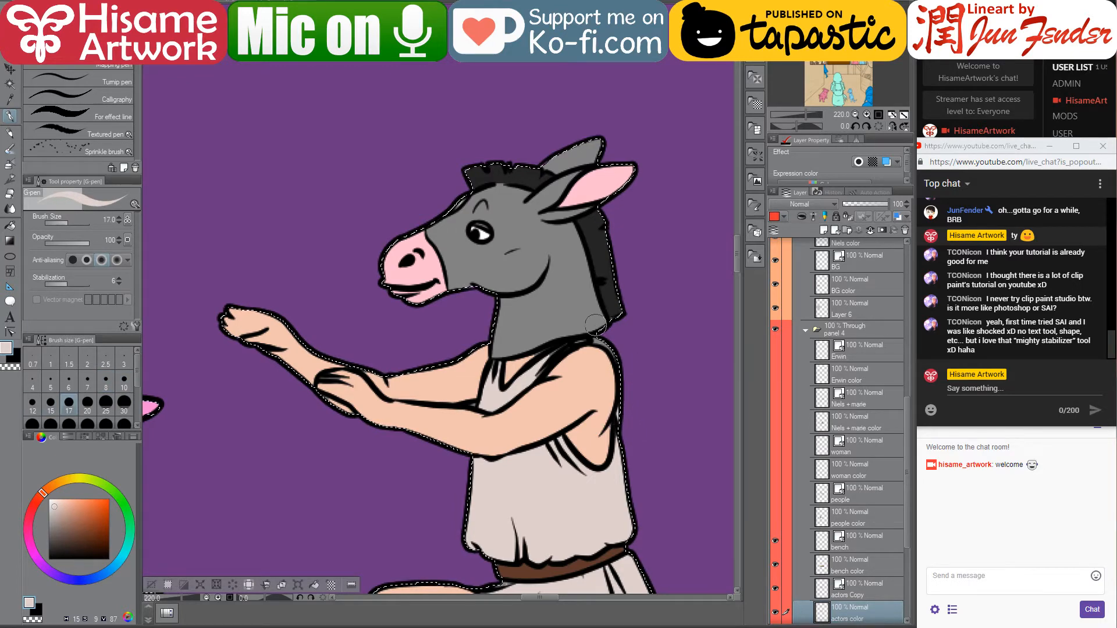
key(bracketleft)
key(bracketleft)
key(bracketleft)
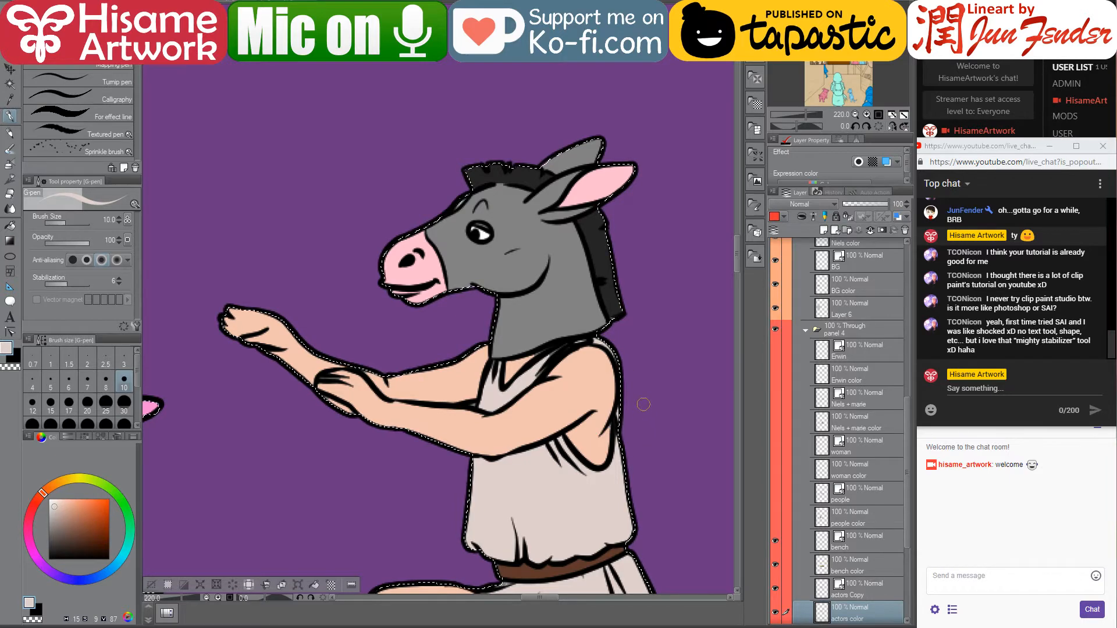
Reselect the contents of the actors color layer and fill the princess's lowest skirt tier with the hot pink sampled from page_94
scroll(644, 319, down, 4)
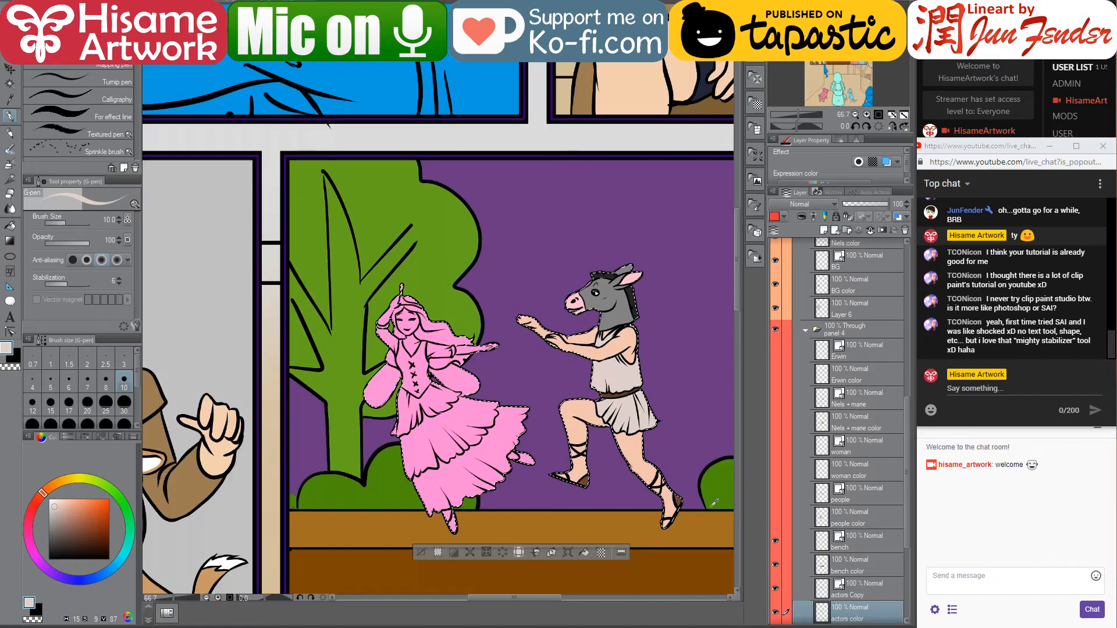
scroll(715, 501, up, 3)
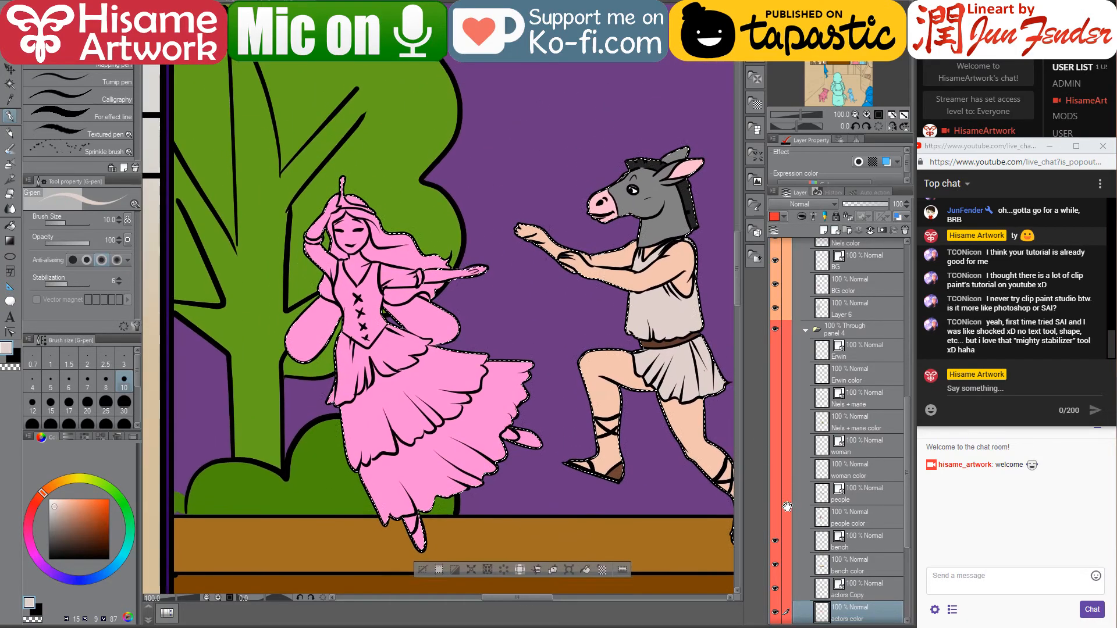
drag(788, 507, 822, 512)
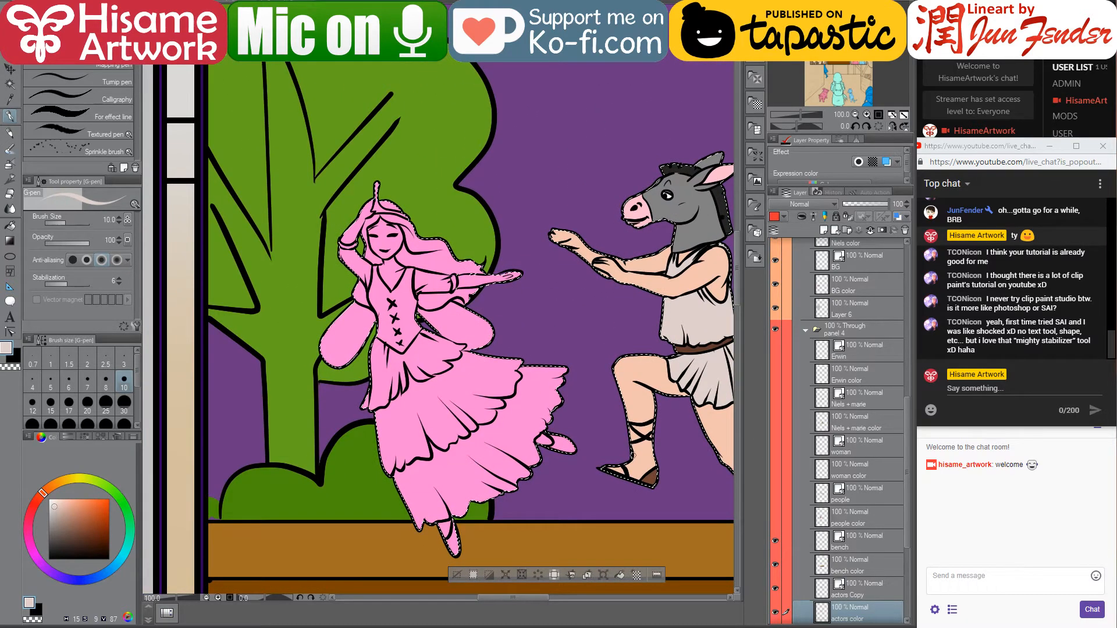
key(ctrl+d)
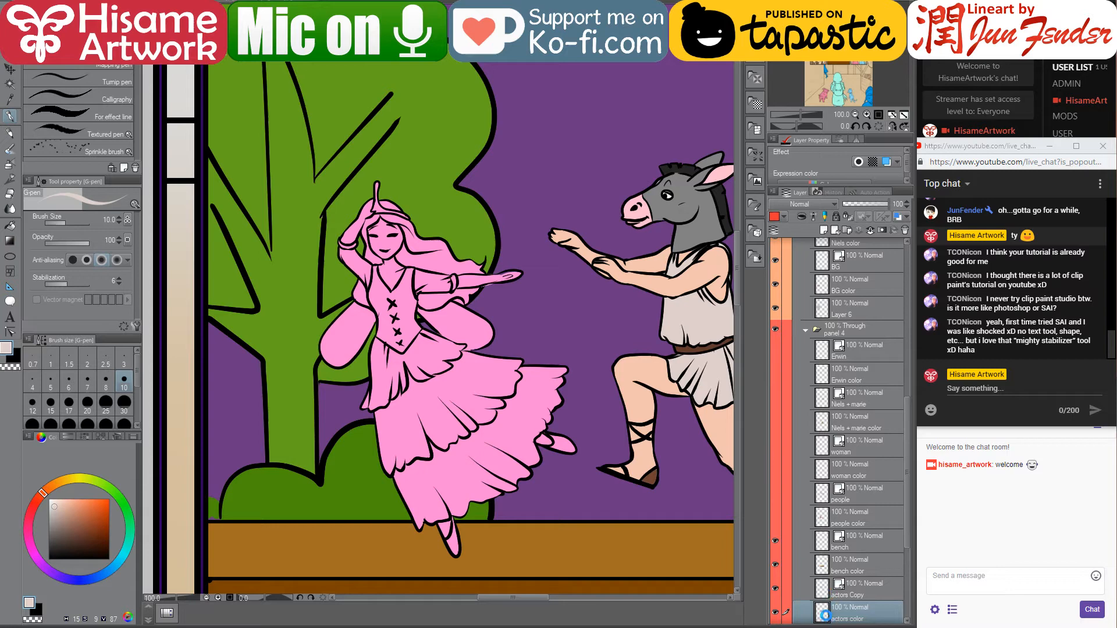
ctrl+click(822, 614)
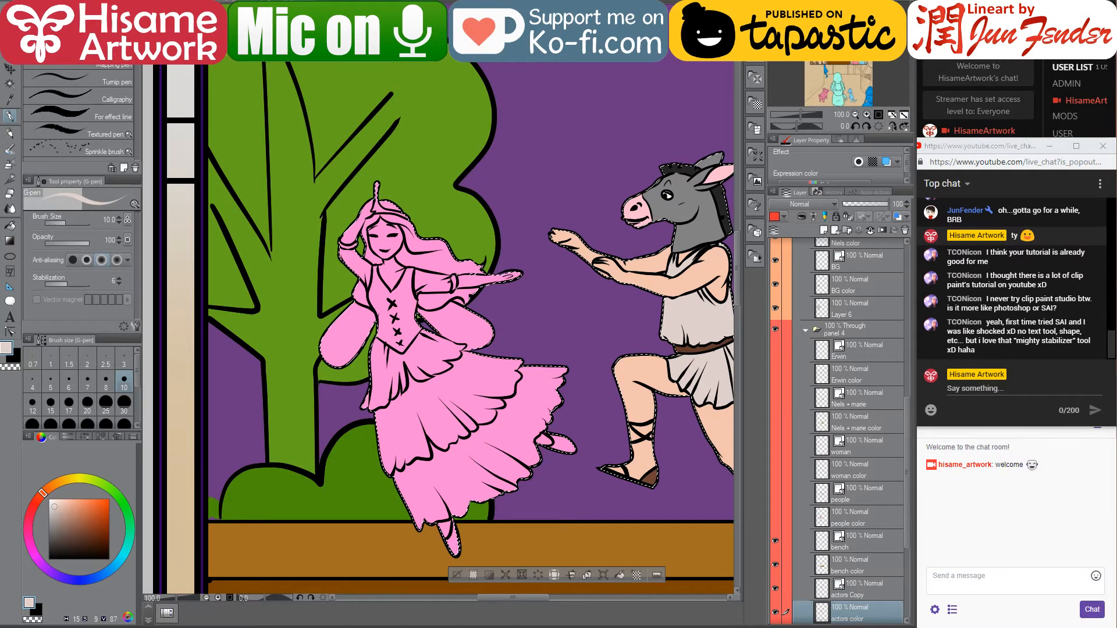
click(224, 3)
drag(232, 404, 523, 169)
alt+click(621, 451)
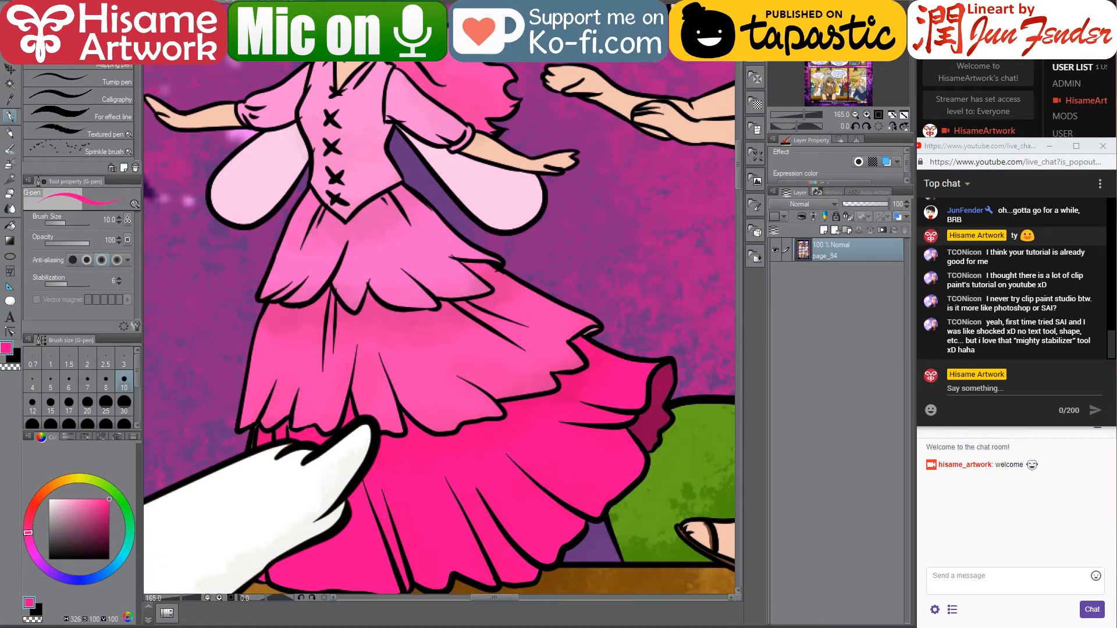
click(169, 3)
click(9, 226)
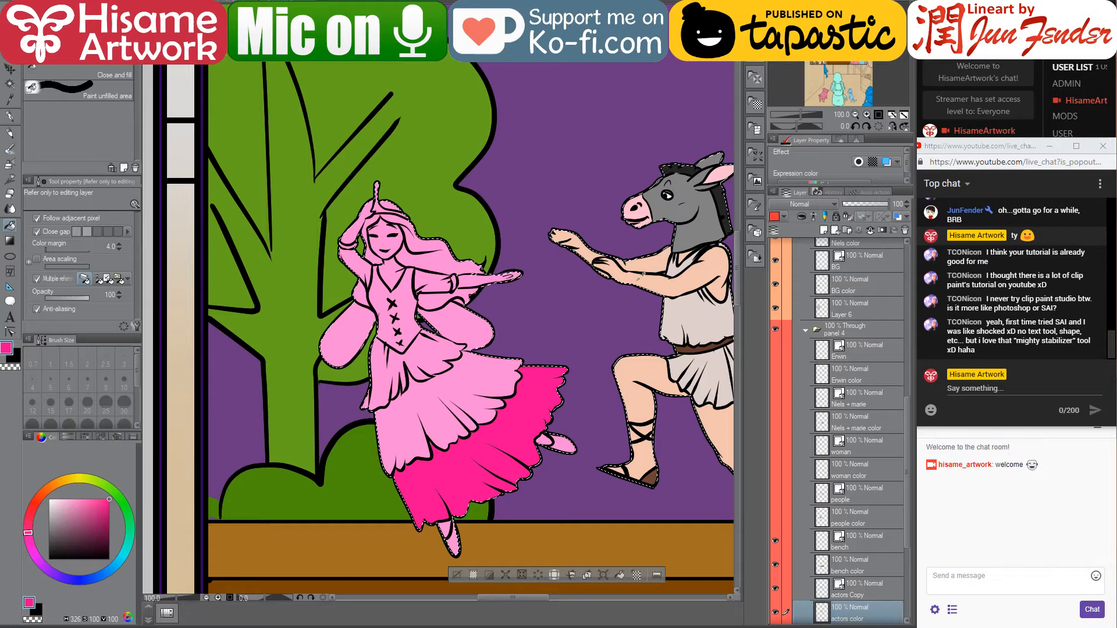
Fill the princess's skin with the donkey actor's skin tone and her hair with the pink sampled from page_94
alt+click(640, 274)
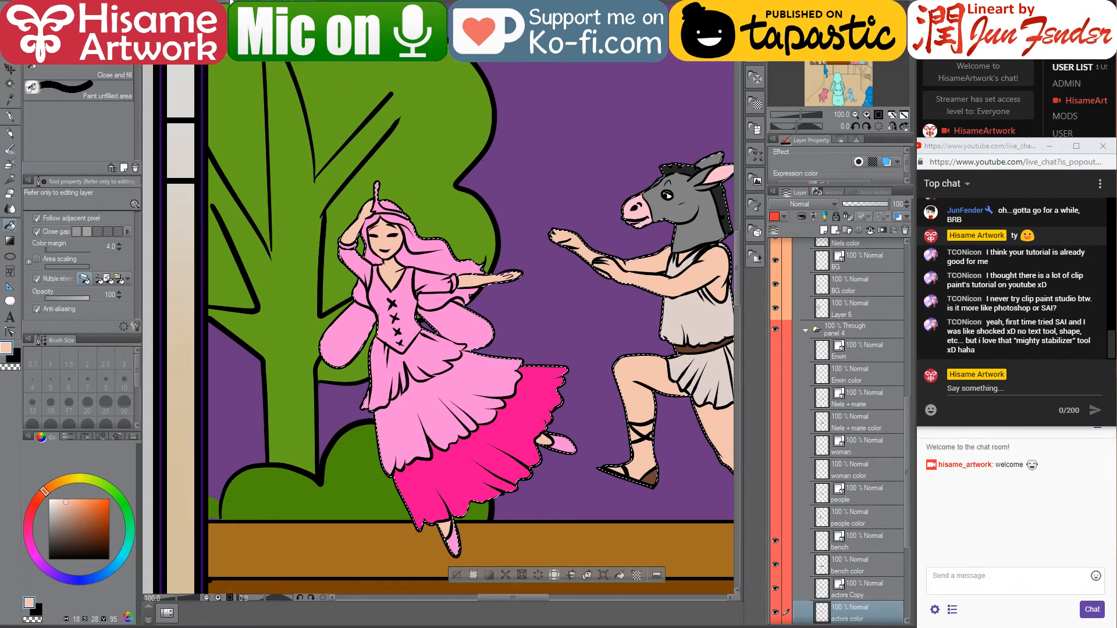
click(231, 2)
right_click(425, 366)
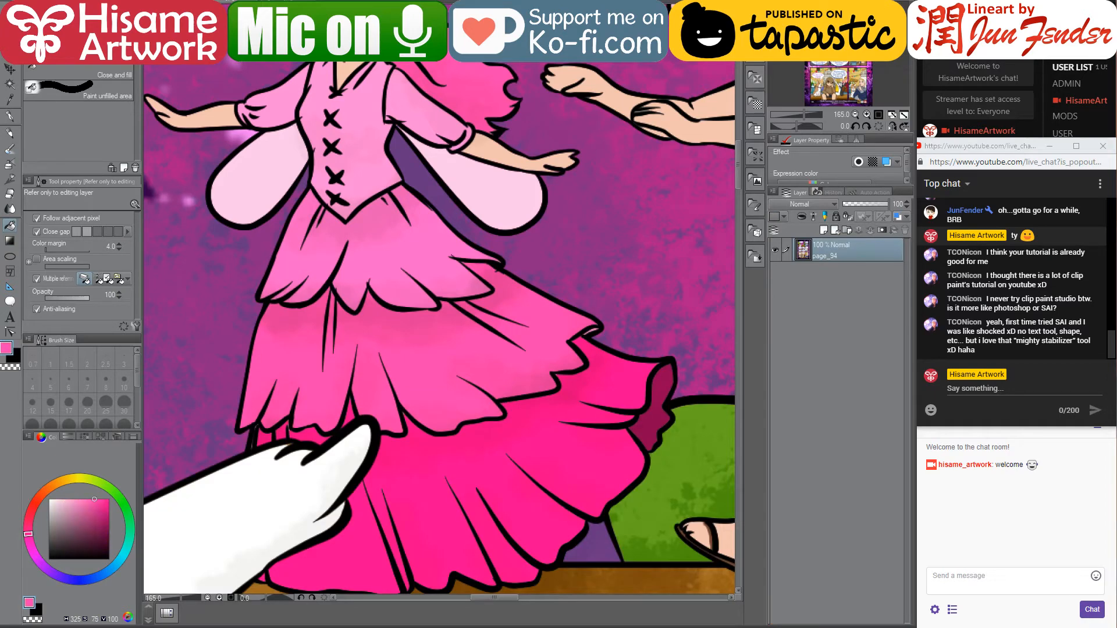
click(174, 2)
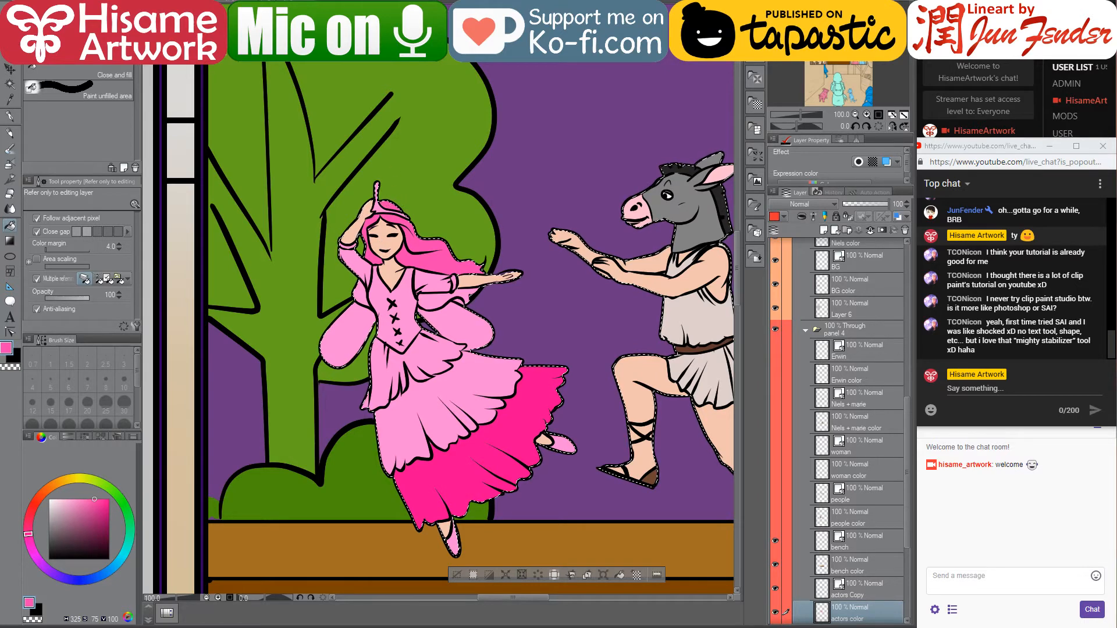
Fill the princess's crown with the golden yellow sampled from the crown on page_94
click(226, 3)
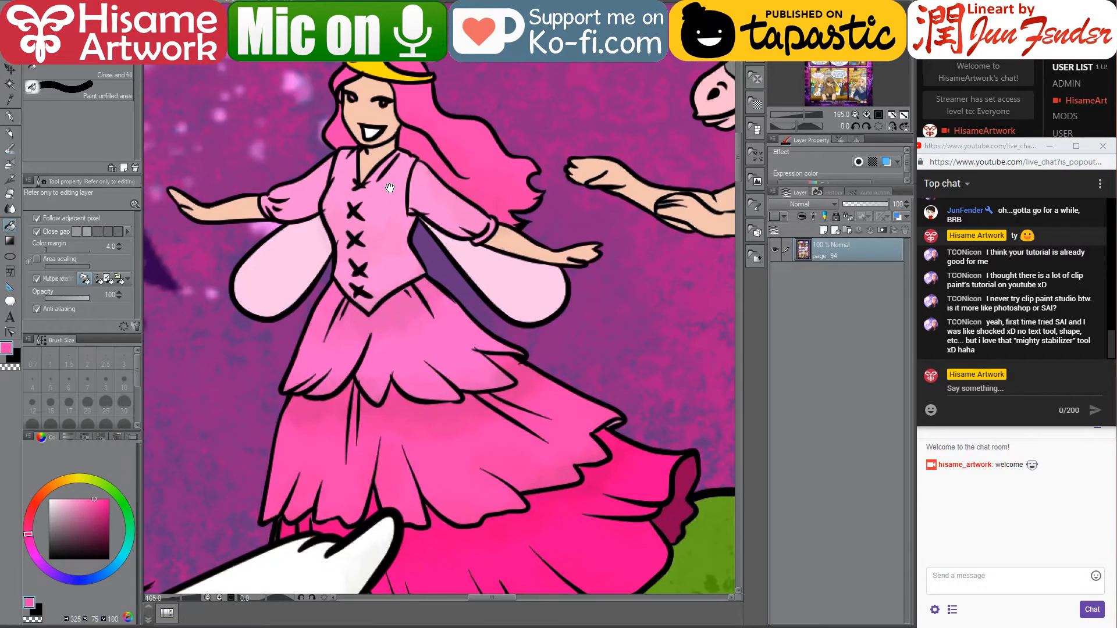
scroll(373, 93, up, 3)
alt+click(367, 64)
click(175, 3)
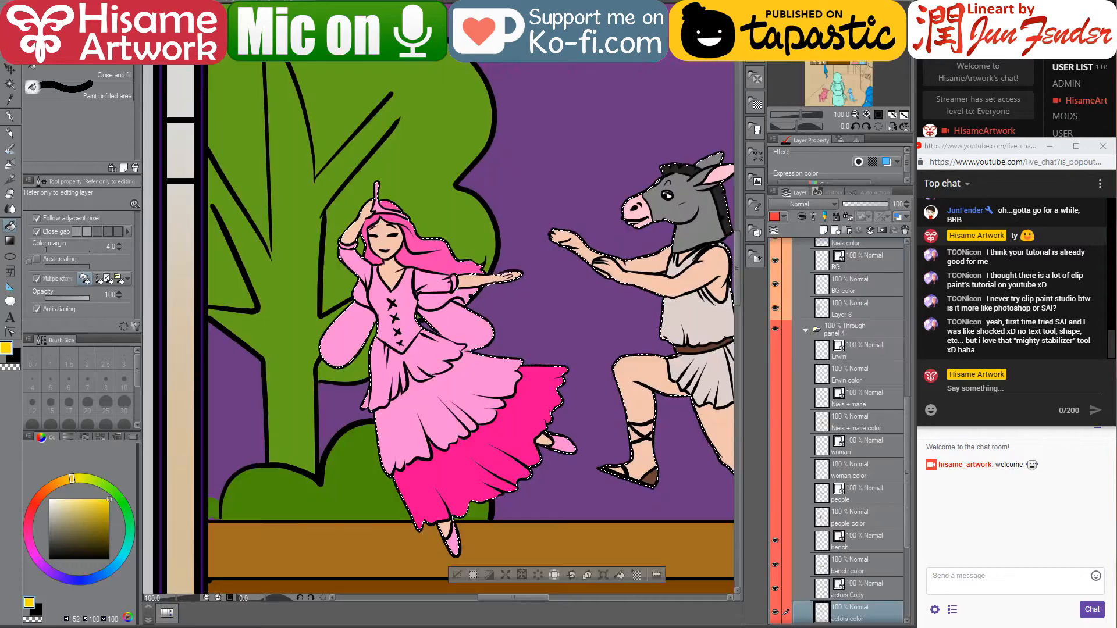
click(381, 206)
Fill the middle tier of the princess's skirt with the pink sampled from the matching tier on page_94
scroll(435, 454, up, 3)
click(227, 3)
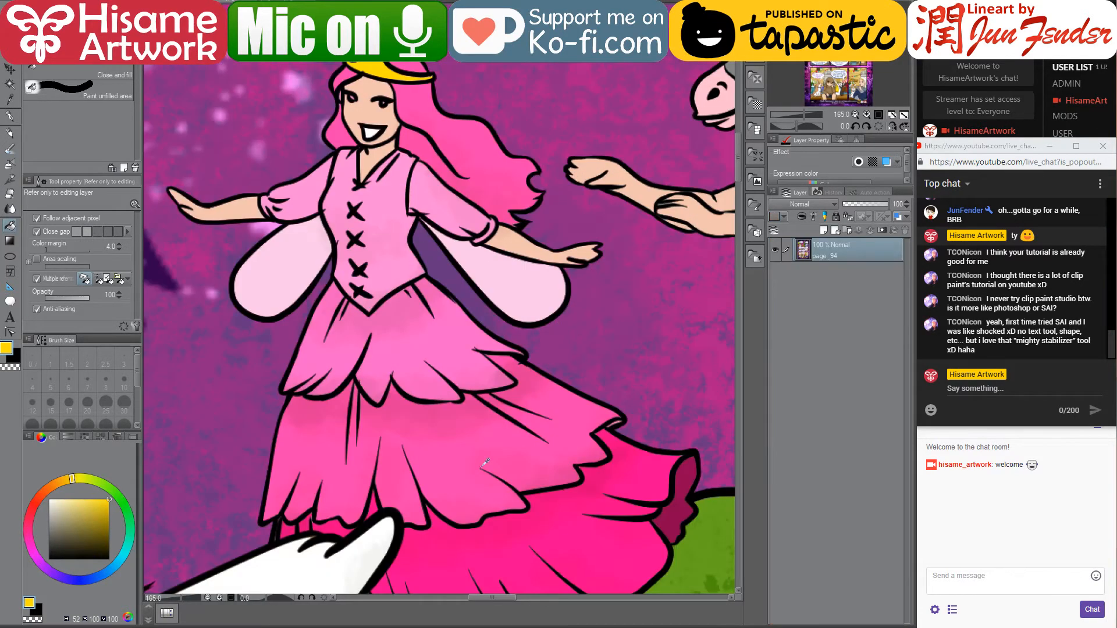
alt+click(448, 452)
click(174, 3)
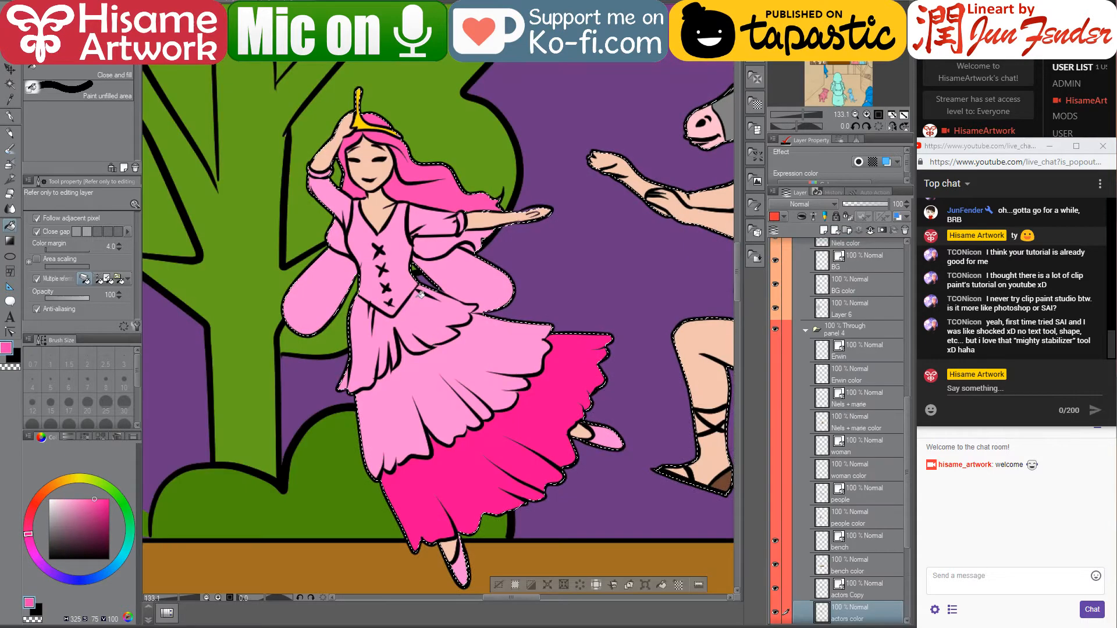
click(485, 359)
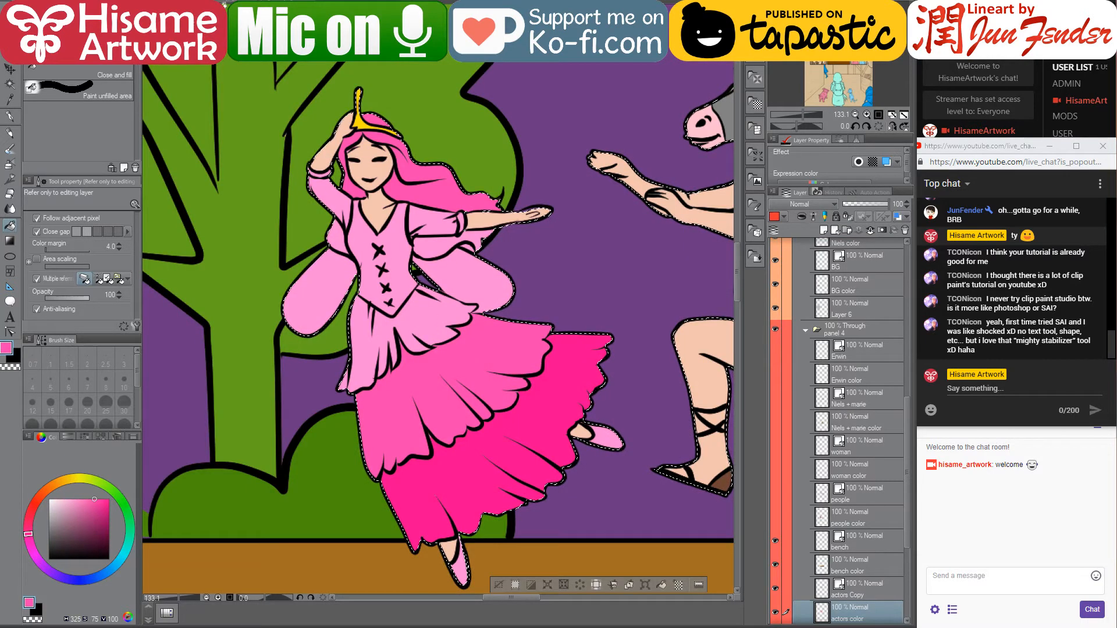
Fill the princess's wings with the pale pink from page_94 and the remaining hair behind her shoulders with the hair pink
click(222, 3)
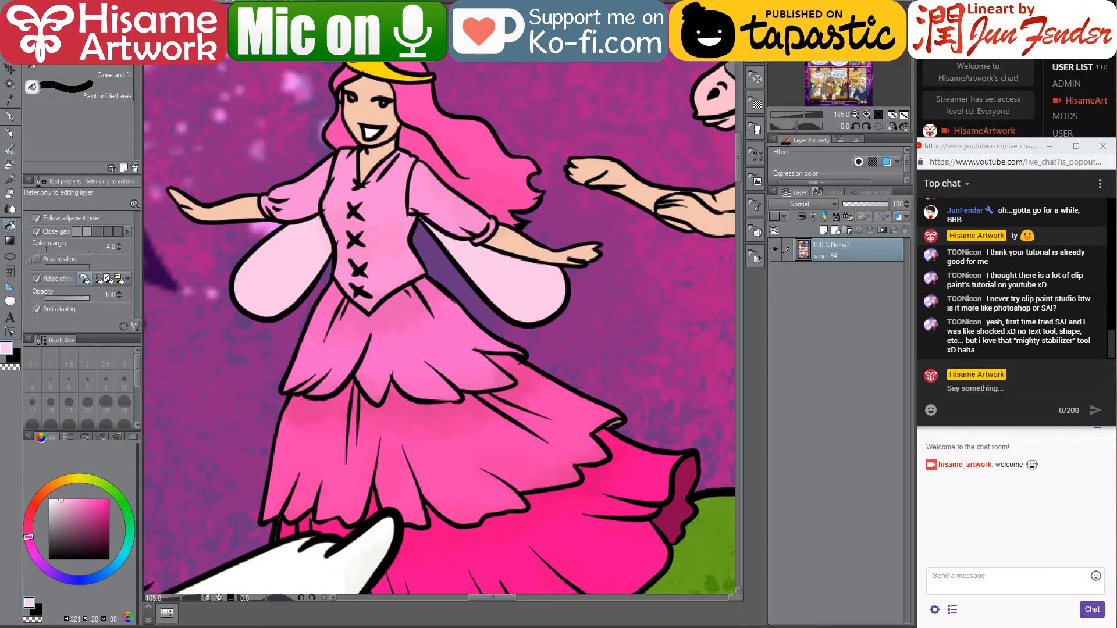
click(174, 3)
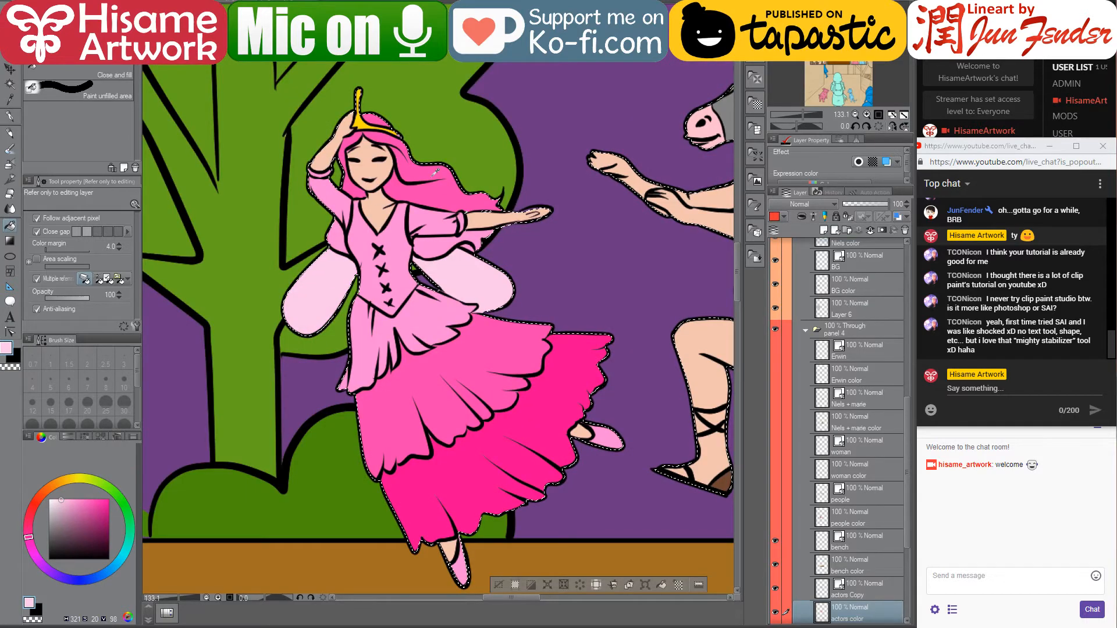
alt+click(347, 226)
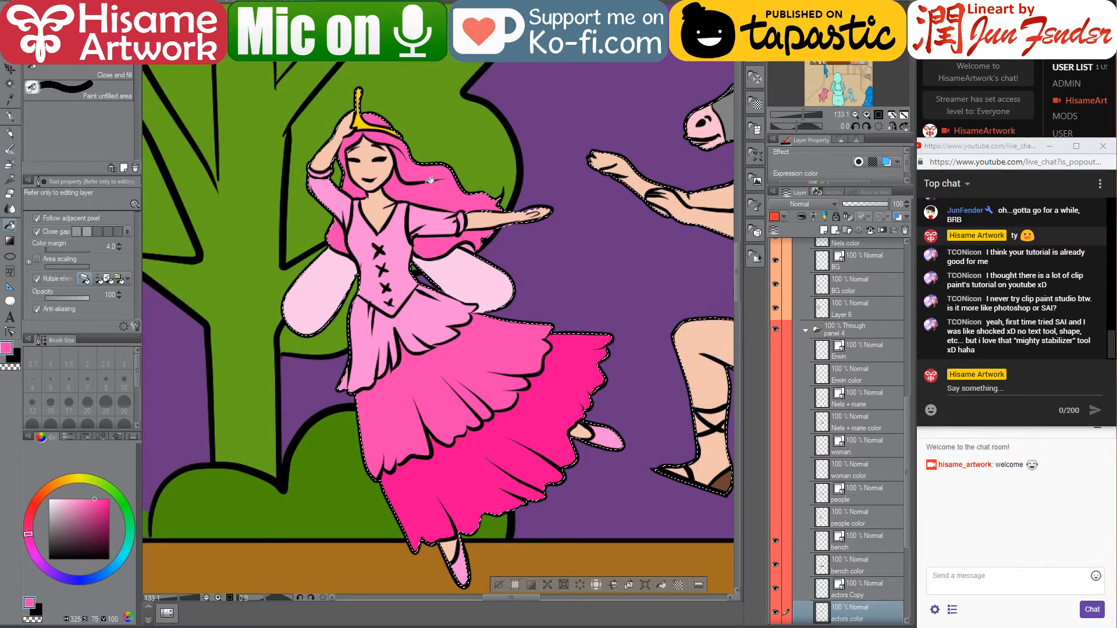
Fill the upper tier of the princess's skirt with the medium pink sampled from page_94
alt+click(573, 364)
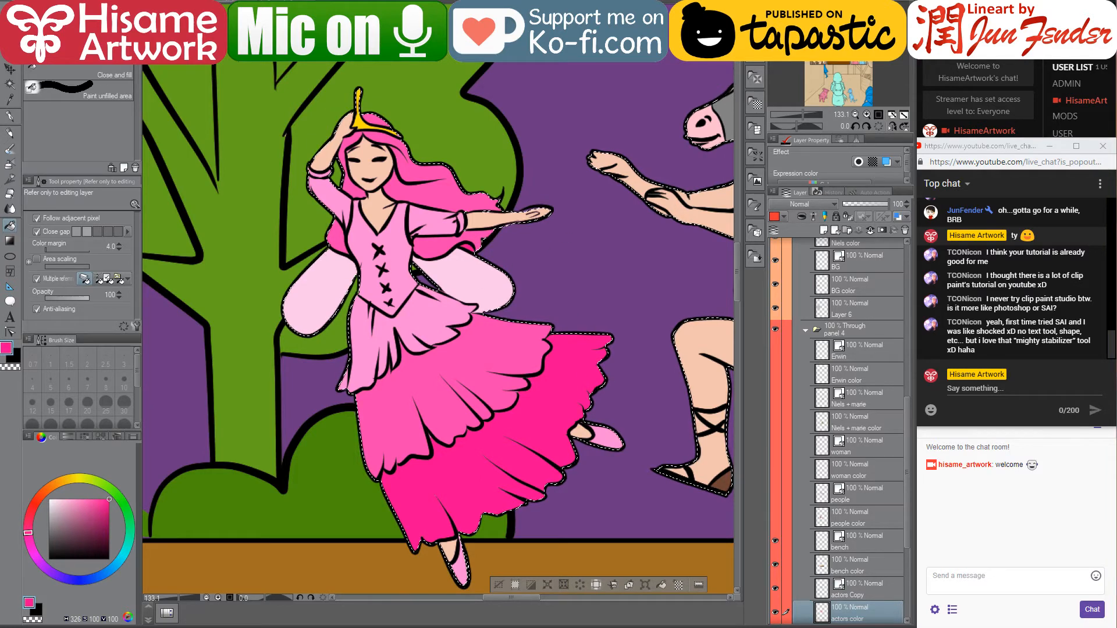
click(262, 40)
alt+click(459, 333)
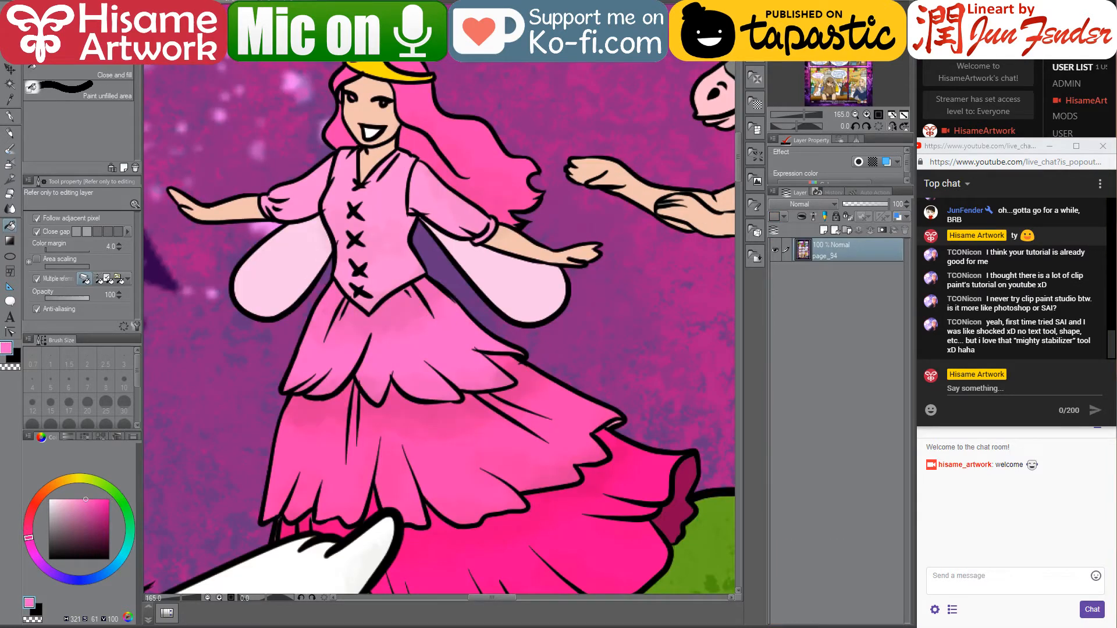
click(233, 3)
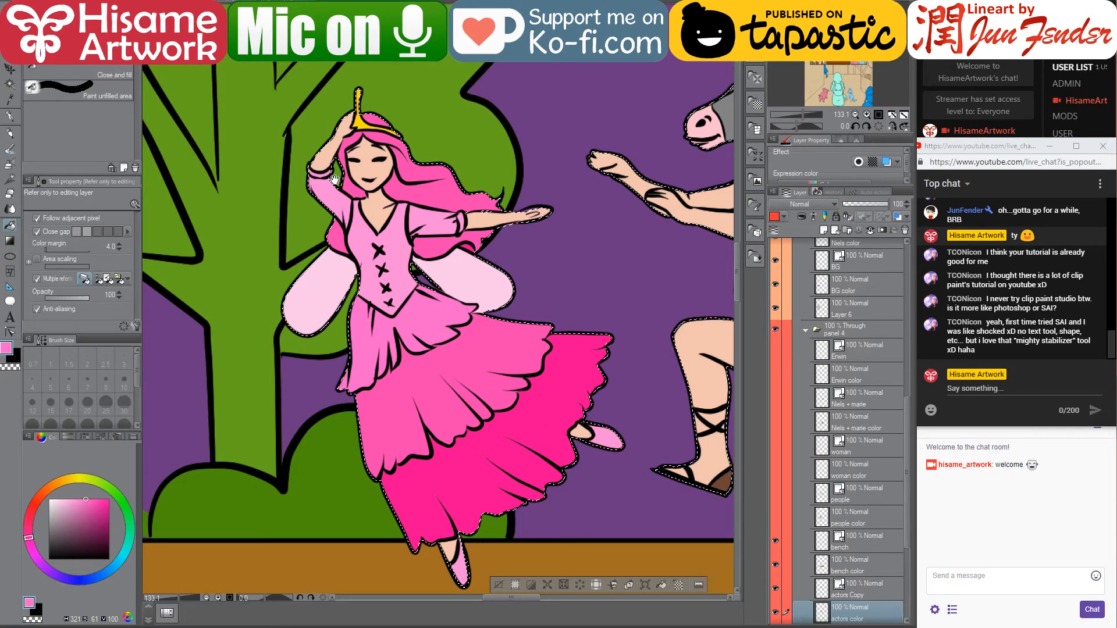
Deselect the stage actors and show the hidden audience and foreground character layers of panel 4
scroll(355, 284, down, 4)
scroll(361, 280, down, 4)
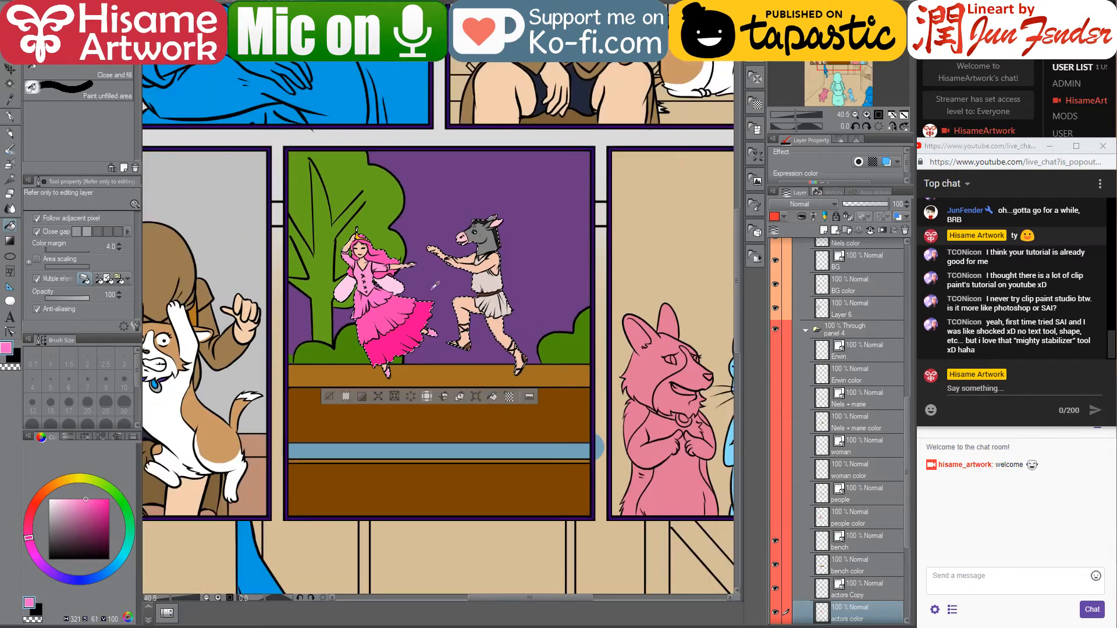
scroll(516, 317, up, 4)
scroll(516, 317, down, 2)
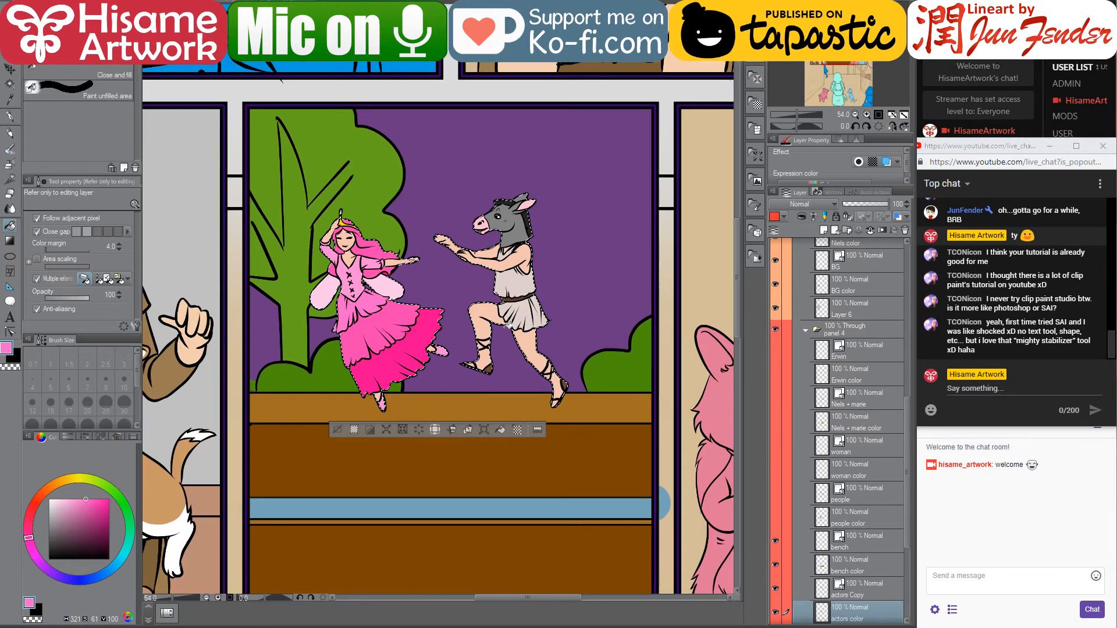
key(ctrl+d)
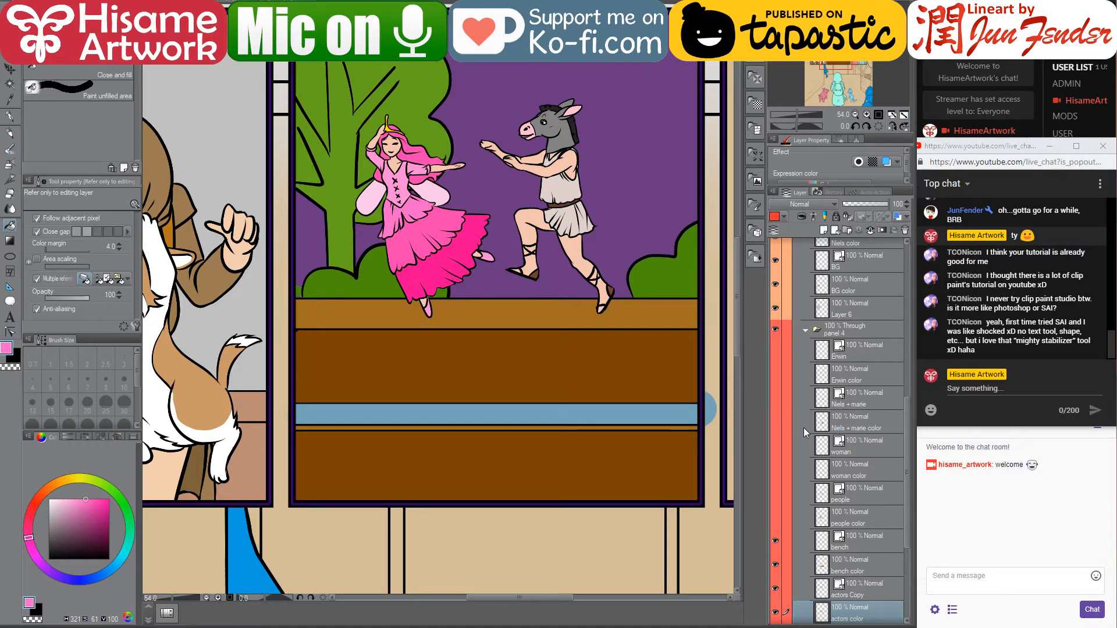
click(776, 349)
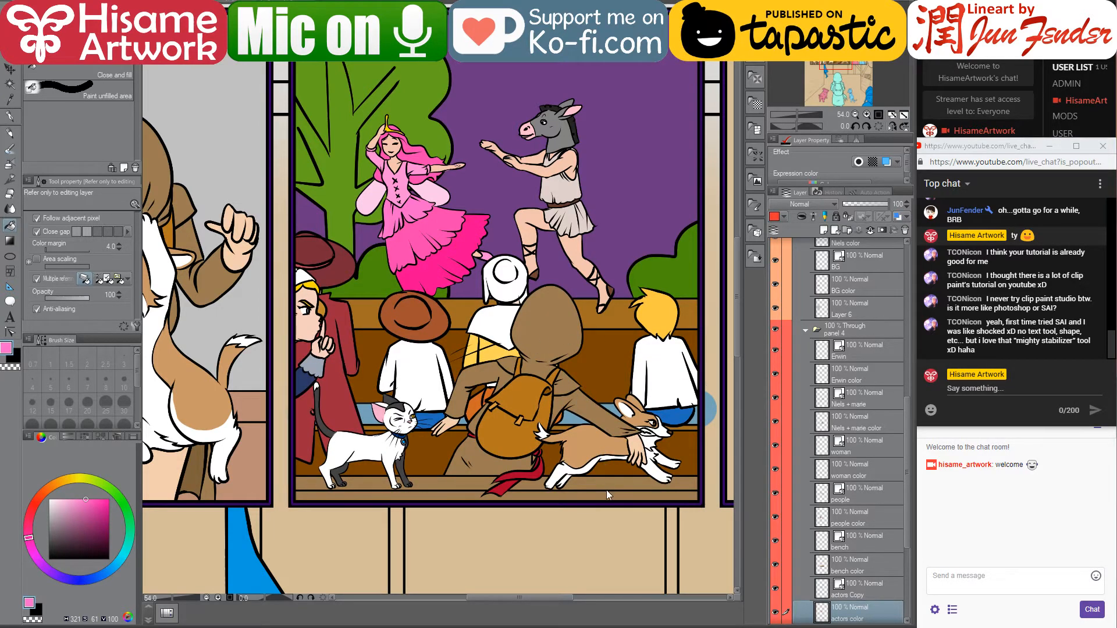
Recolour the foreground bench on the Niels + marie color layer with browns sampled from the panel, hiding the Erwin layers while filling and showing them again
ctrl+shift+click(605, 454)
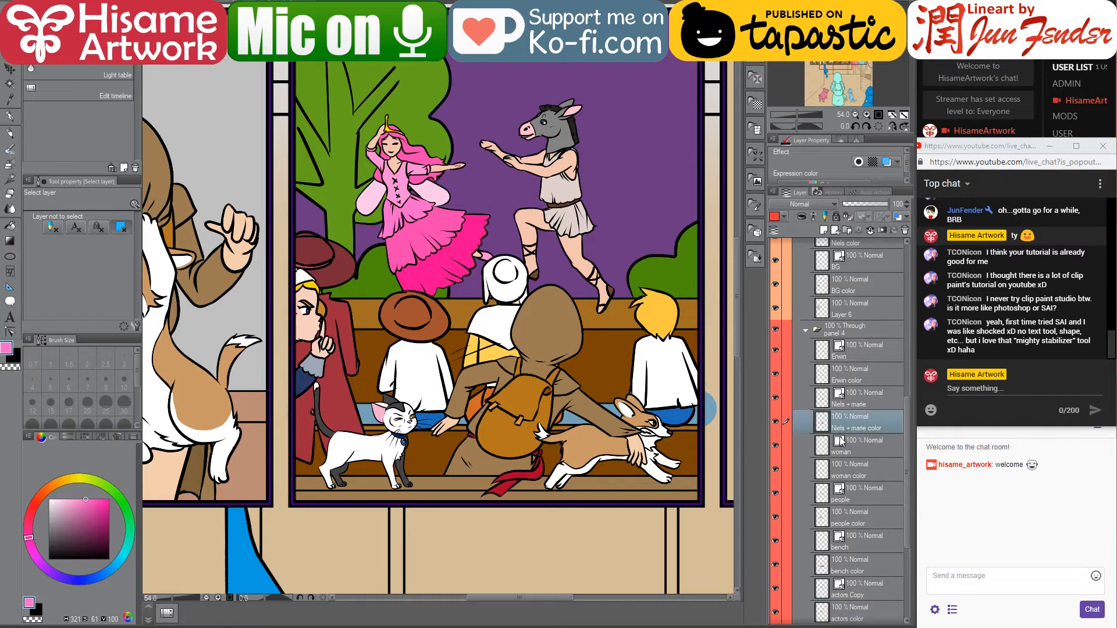
ctrl+click(818, 425)
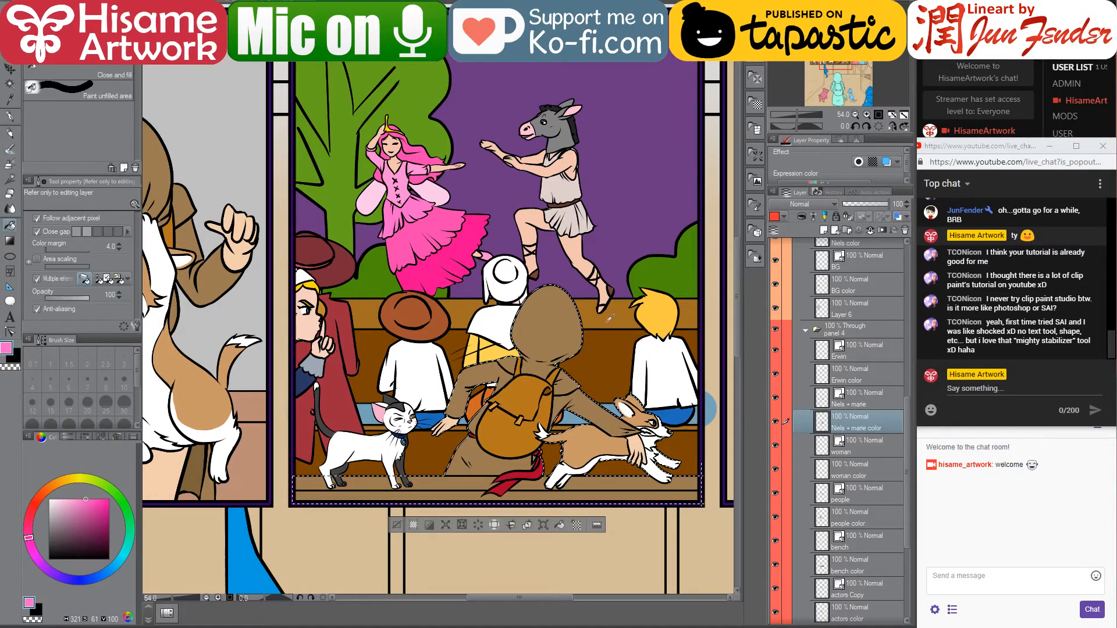
alt+click(604, 349)
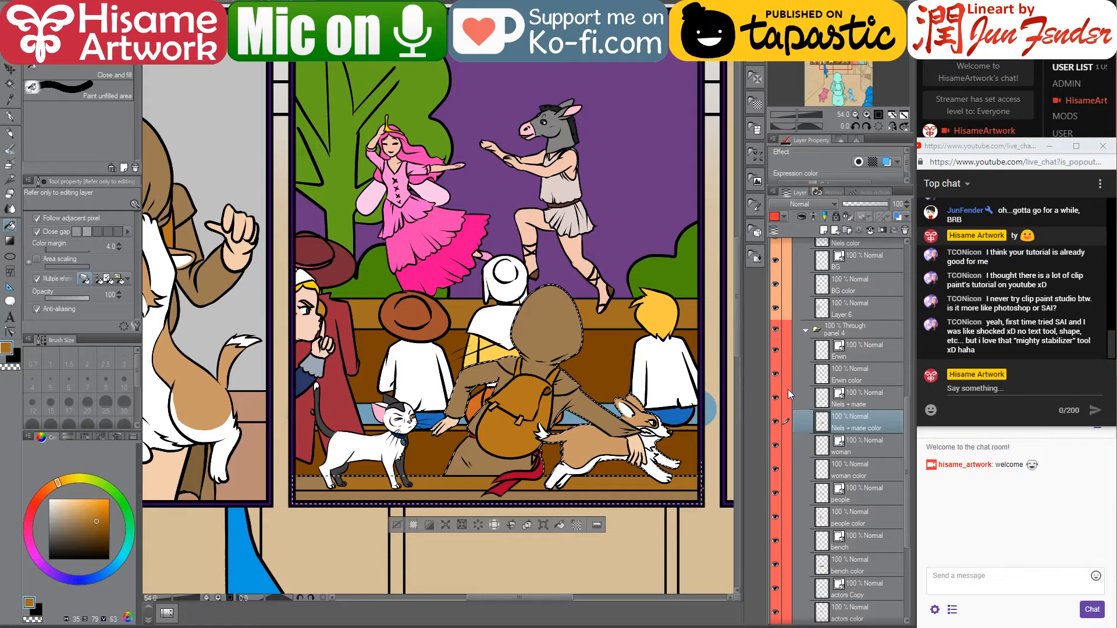
click(776, 374)
click(776, 349)
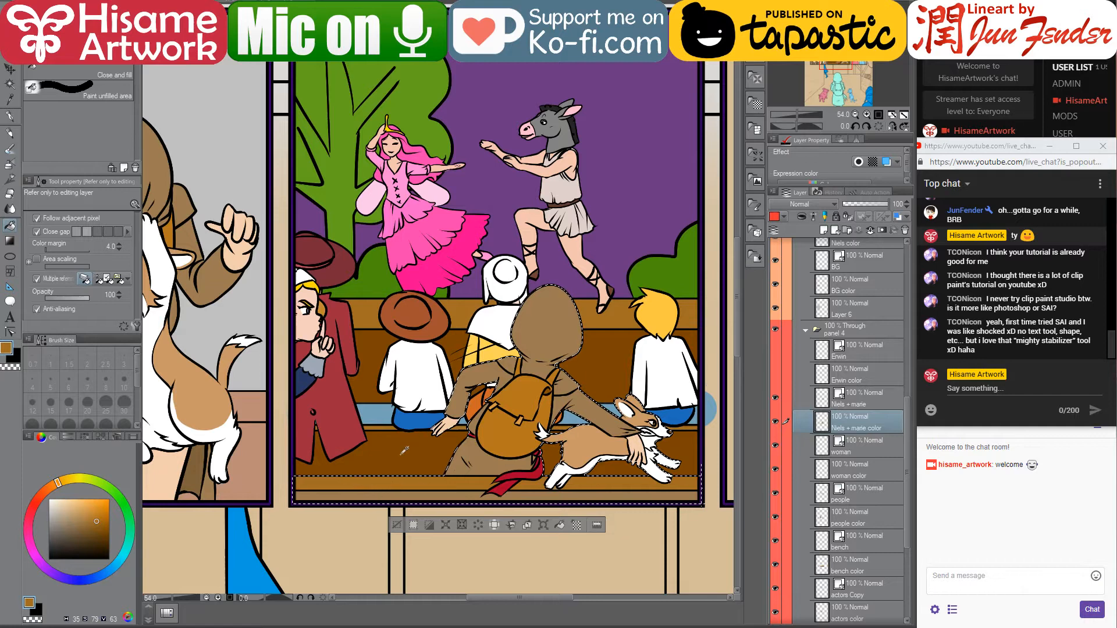
alt+click(409, 497)
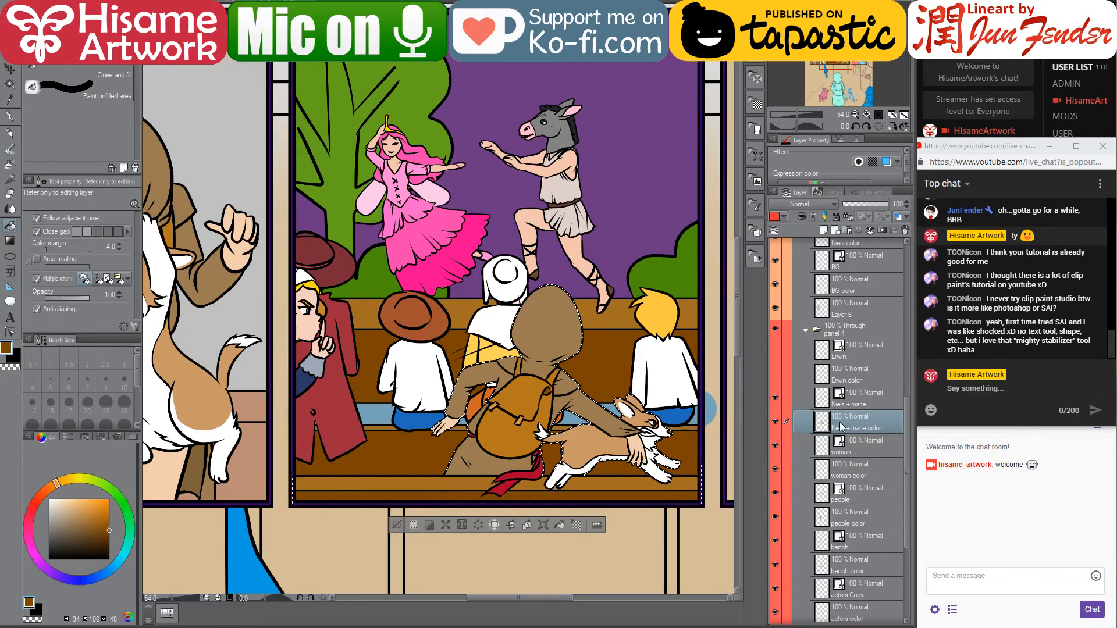
drag(775, 350, 776, 374)
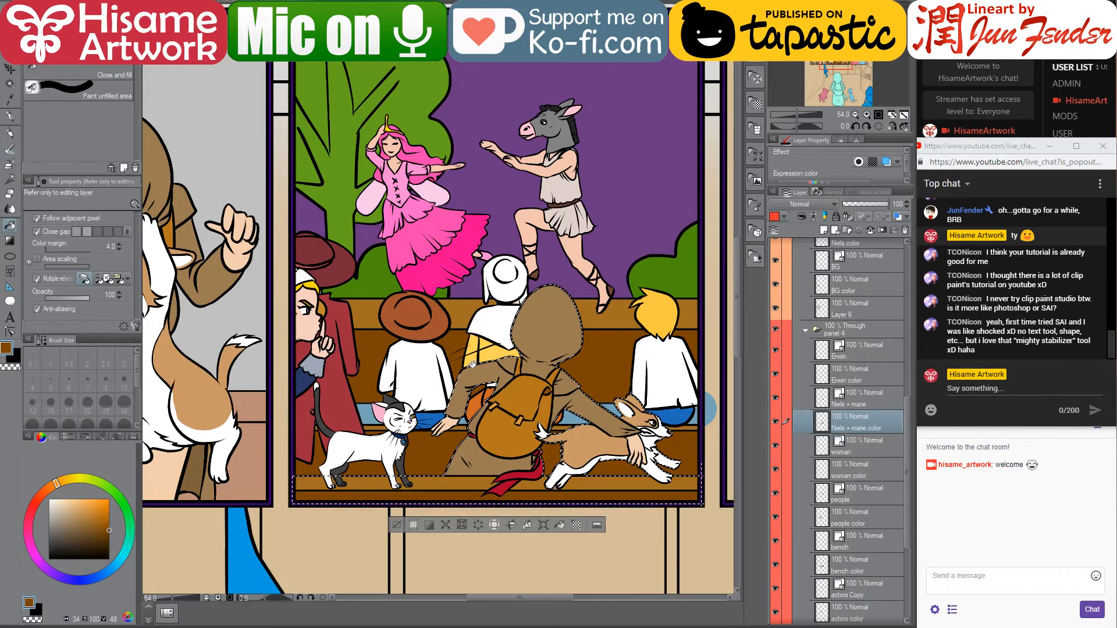
Clear the selection around the foreground character and bench in panel 4
drag(525, 352, 474, 333)
key(ctrl+d)
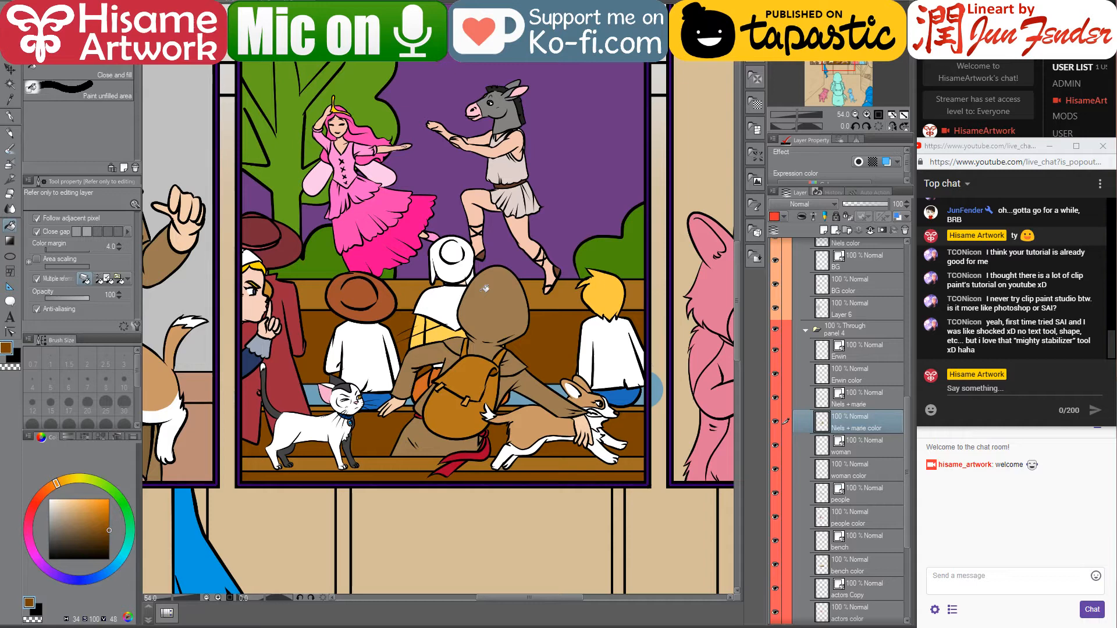
drag(527, 291, 469, 358)
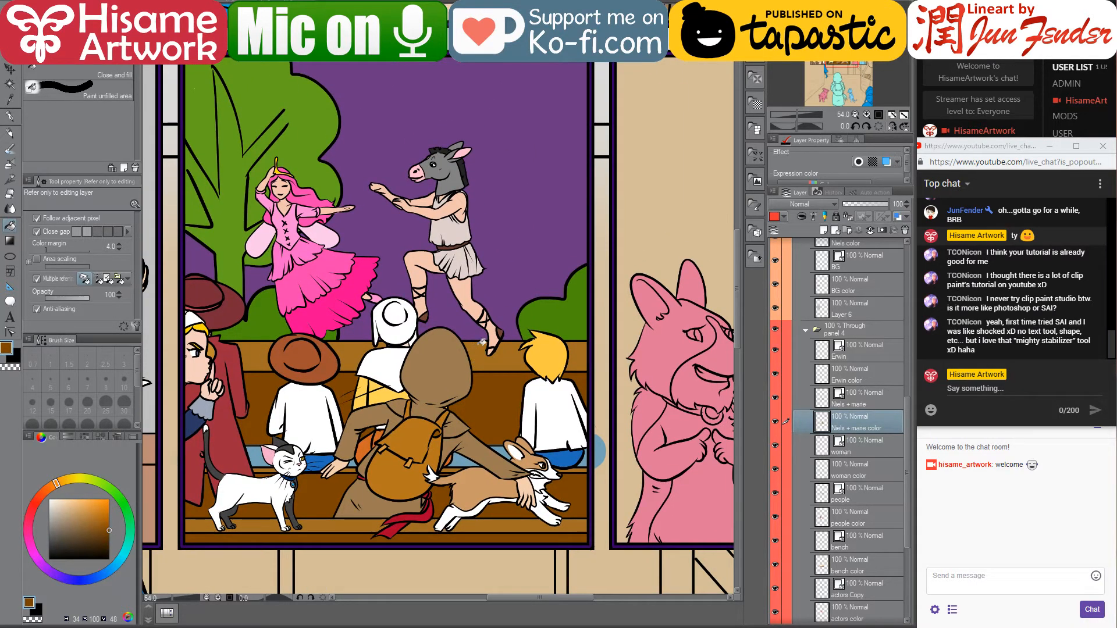
scroll(449, 306, down, 4)
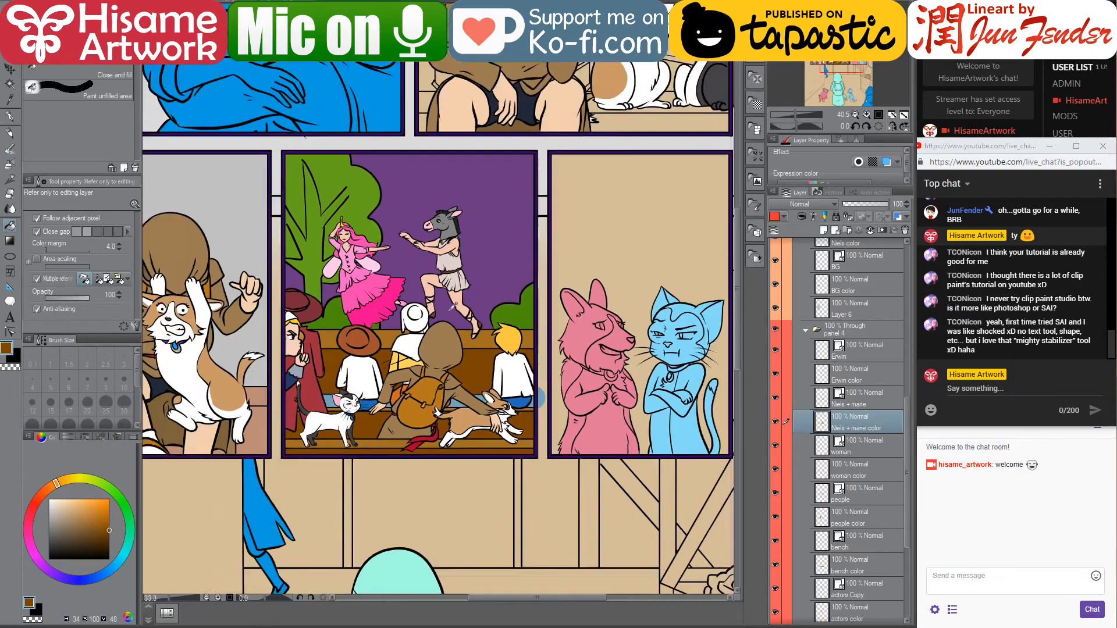
scroll(627, 387, up, 1)
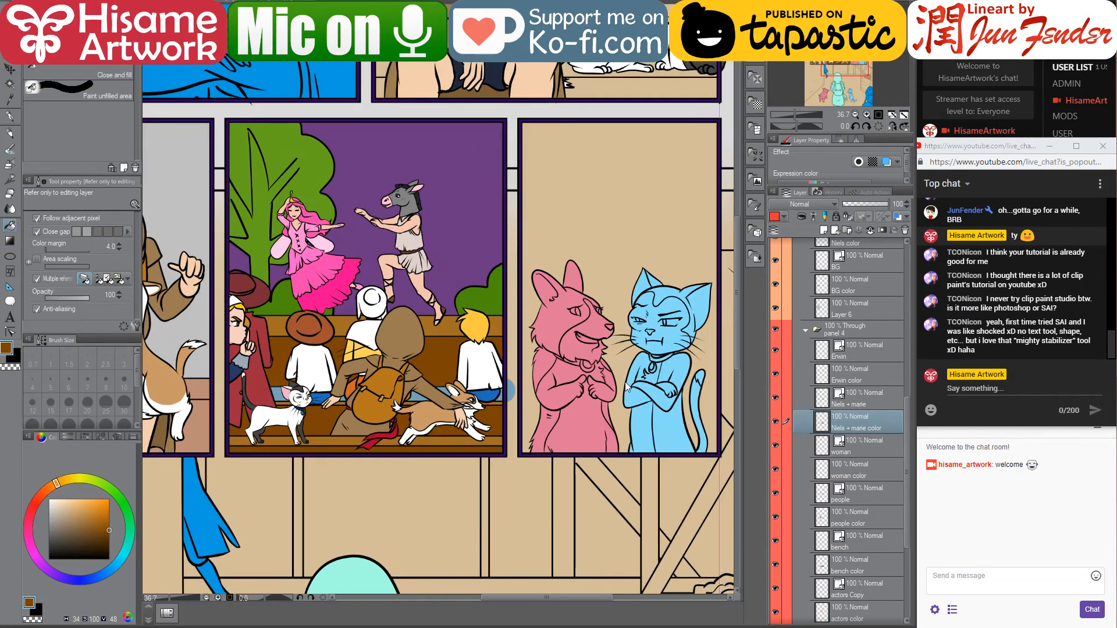
Switch to the Marie color layer in panel 5 and select the corgi's filled silhouette
click(8, 70)
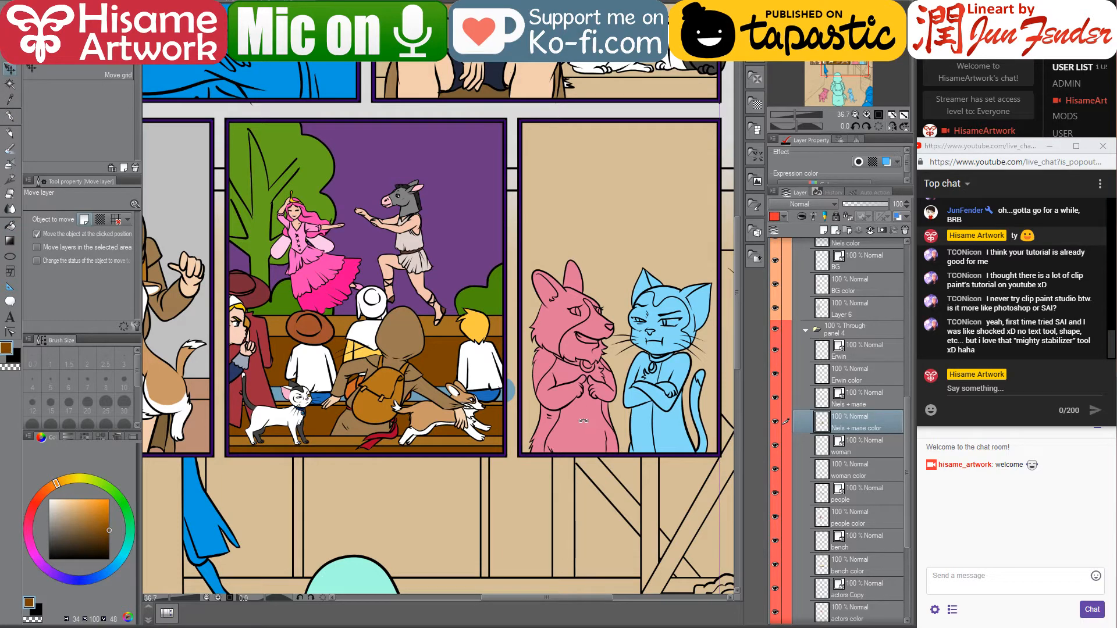
ctrl+shift+click(584, 420)
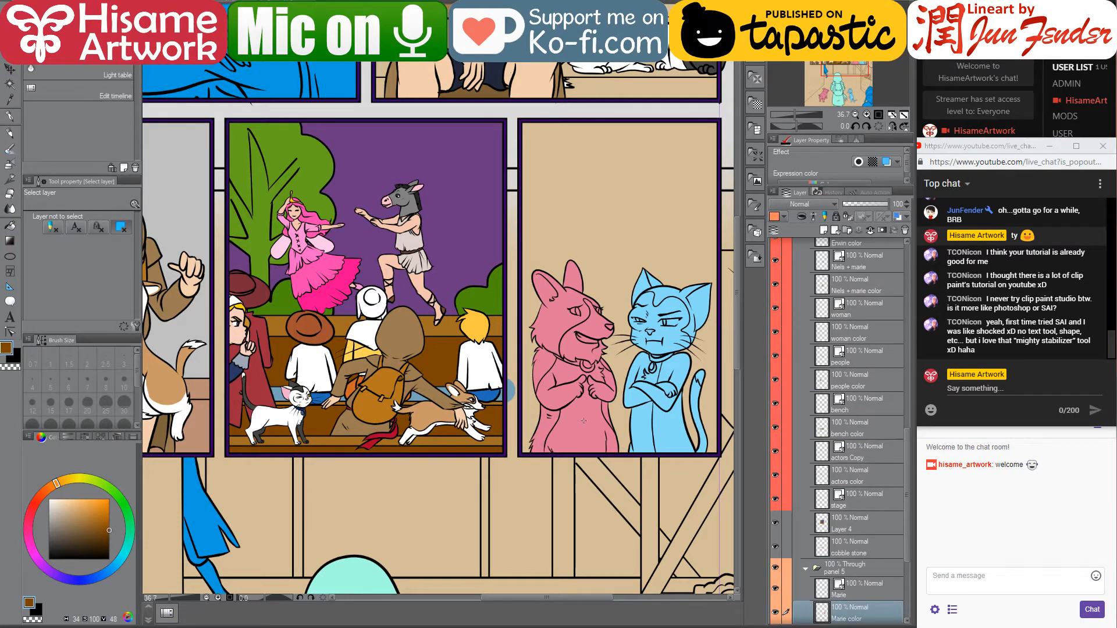
scroll(814, 474, down, 5)
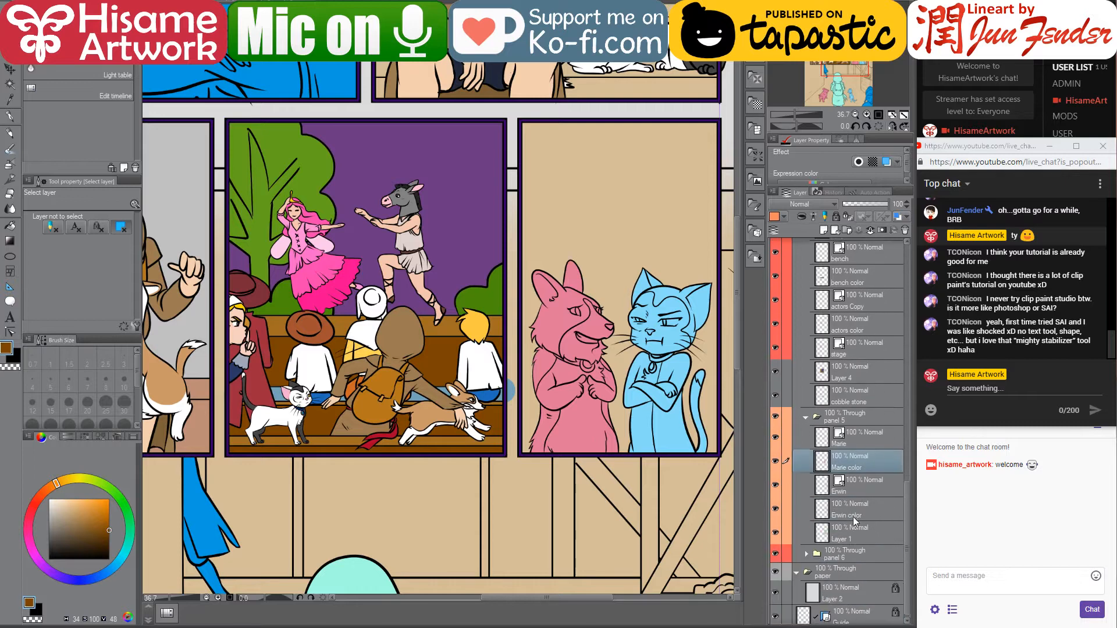
ctrl+click(820, 463)
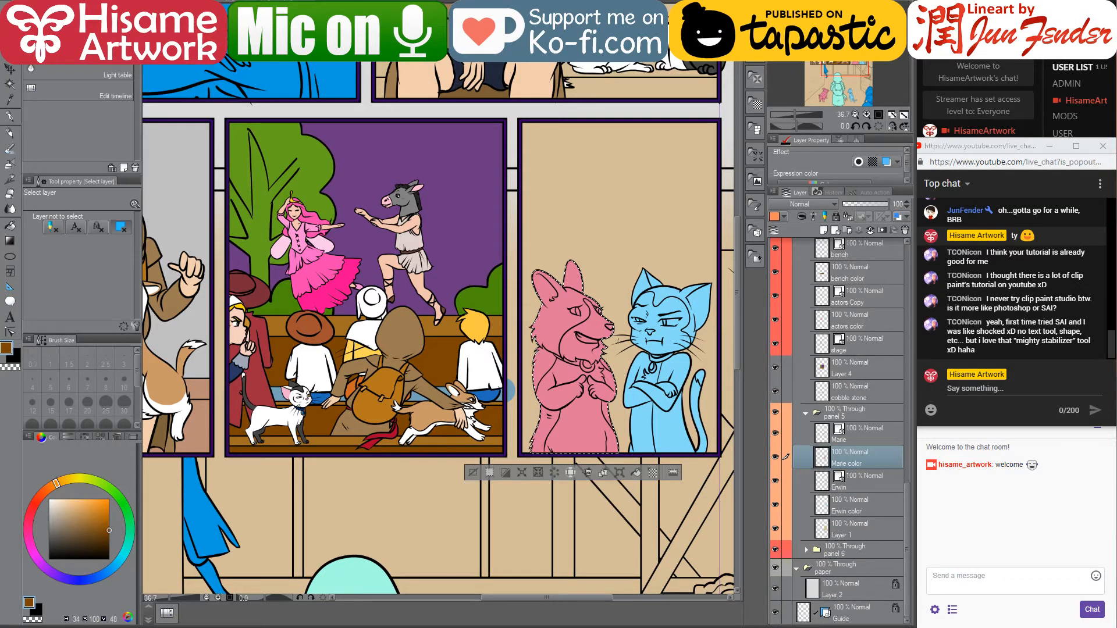
Sample the corgi's light brown fur from panel 3 and paint it over the whole selected silhouette with the G-pen at size 170
click(10, 116)
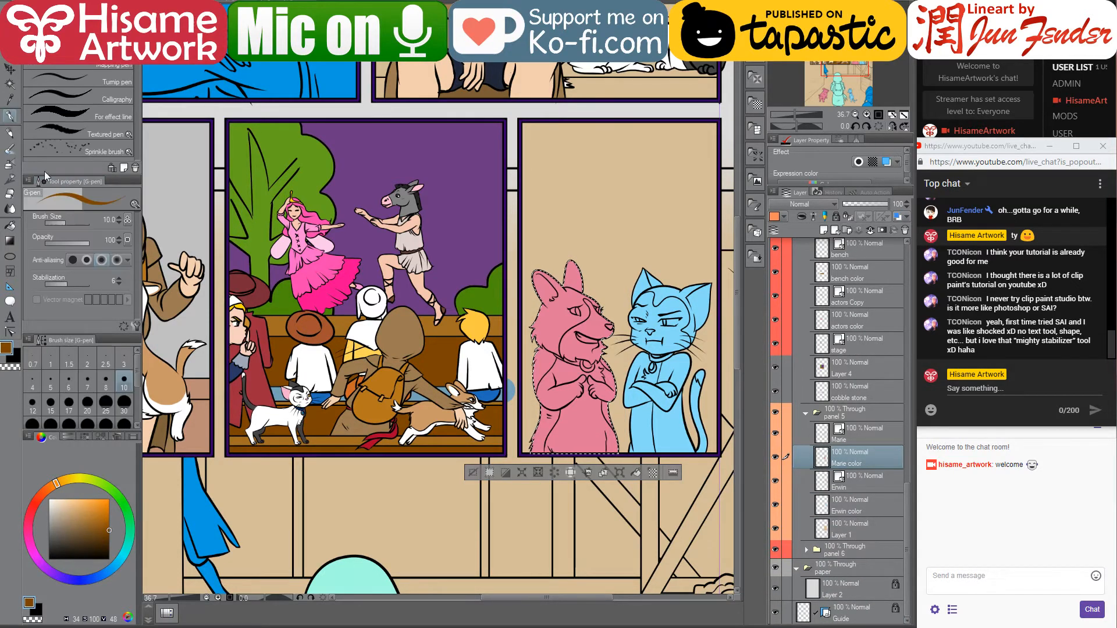
alt+click(174, 368)
scroll(639, 383, up, 2)
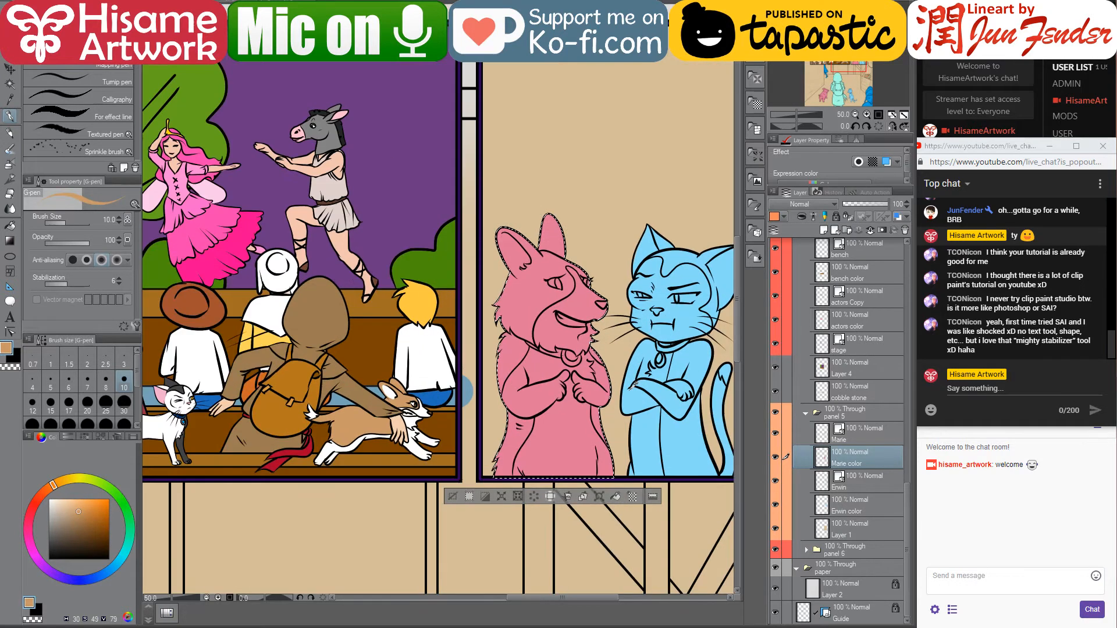
drag(491, 322, 548, 331)
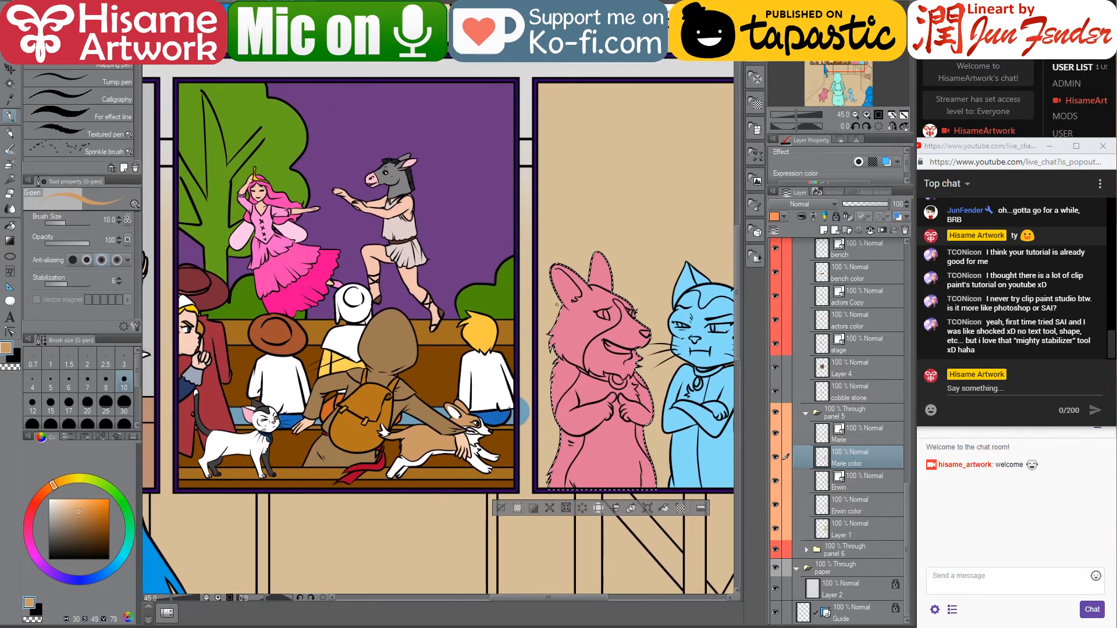
key(])
key(])
key(])
key(])
key(])
key(])
key(])
key(])
key(])
key(])
key(])
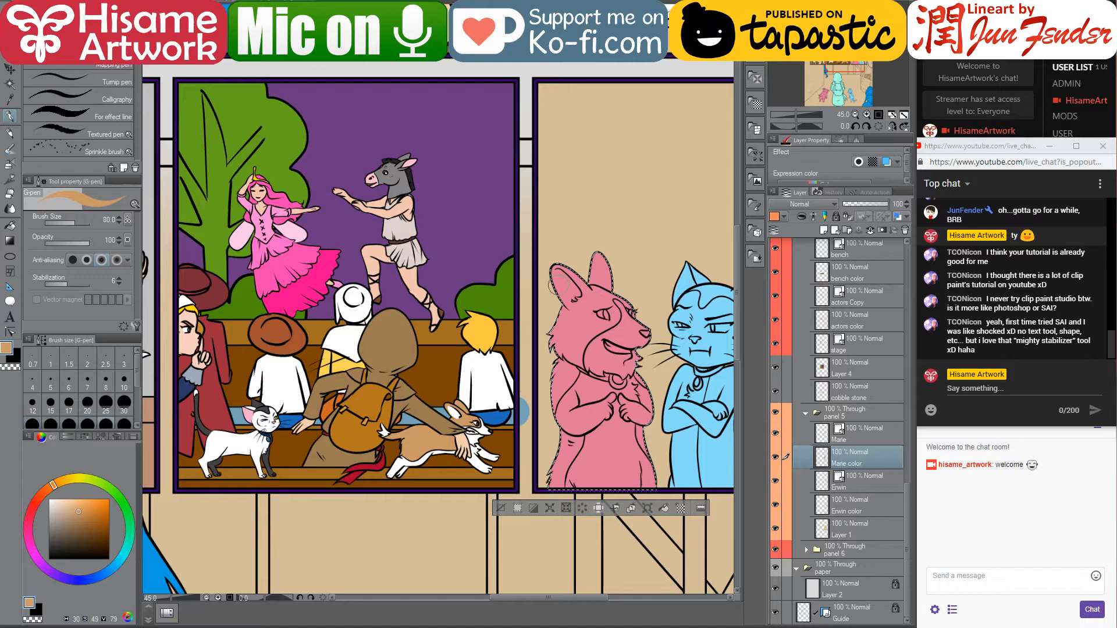
key(])
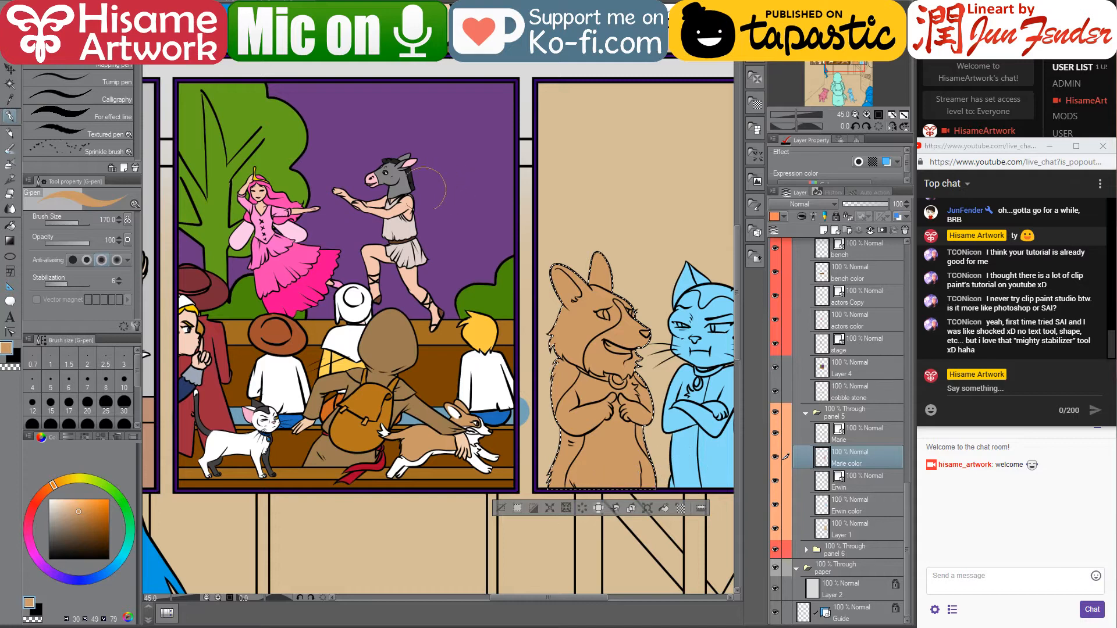
Fill the corgi's chest, belly, arms and muzzle blaze with white sampled from the running corgi in panel 4
alt+click(492, 450)
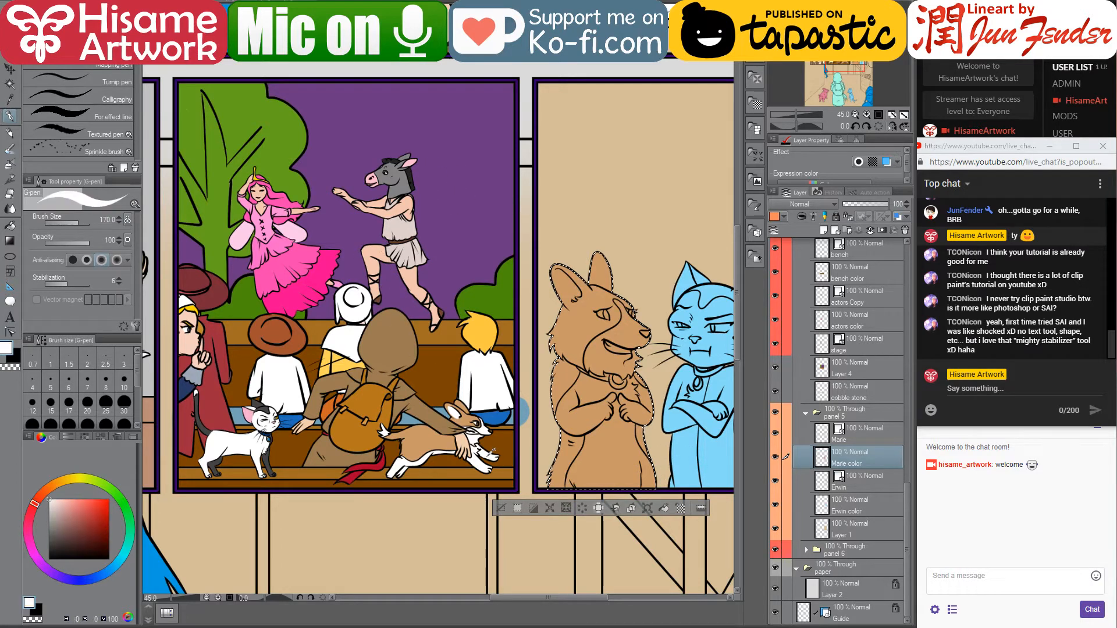
click(11, 227)
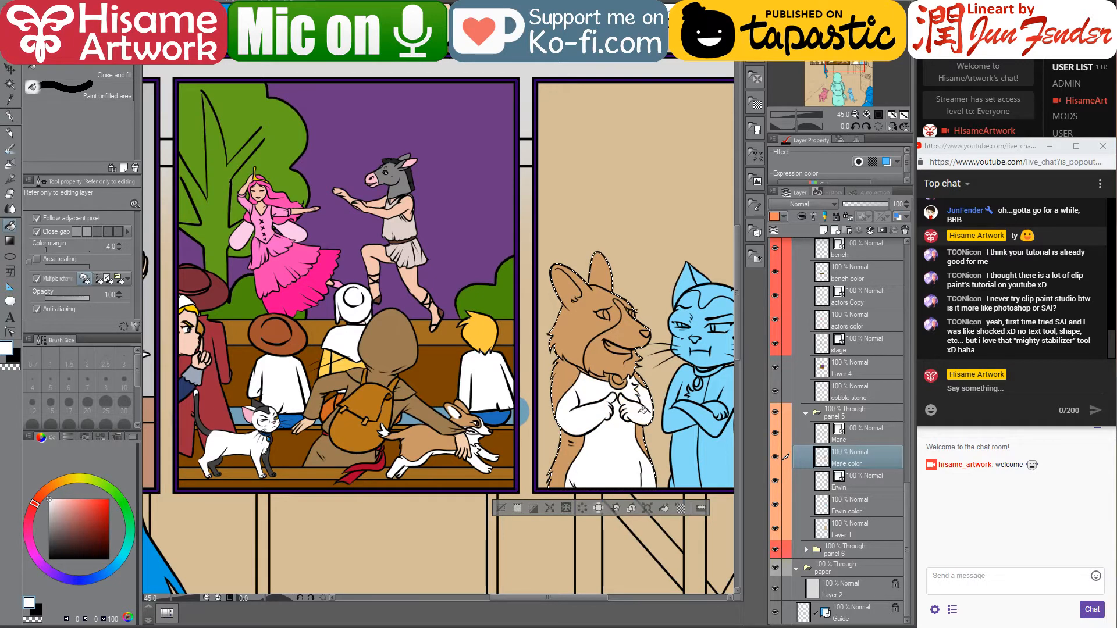
scroll(627, 384, up, 1)
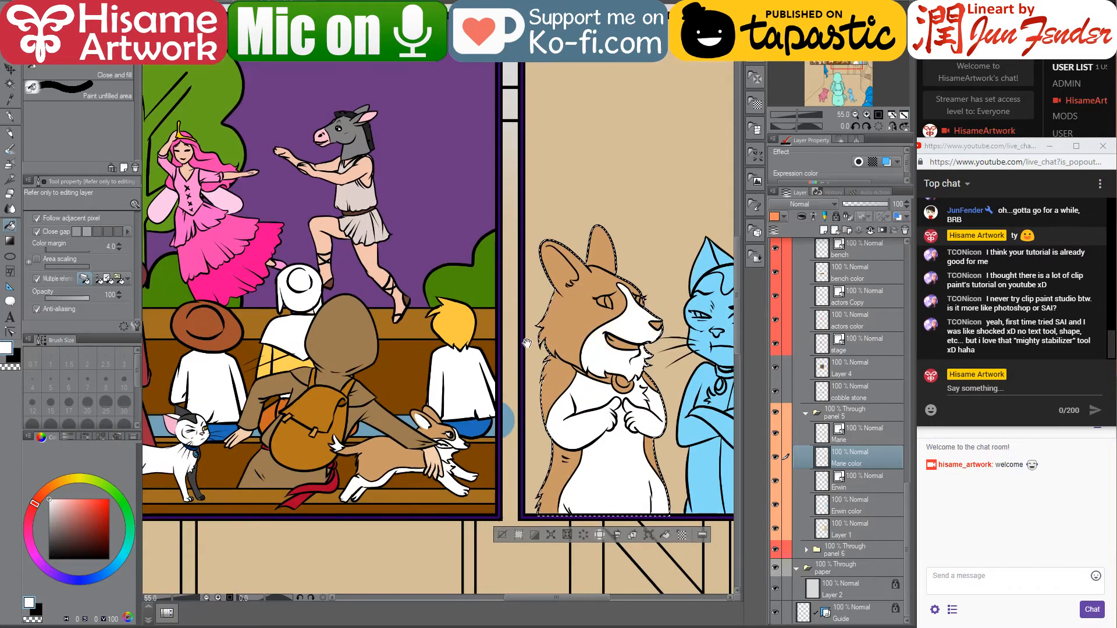
drag(527, 343, 604, 356)
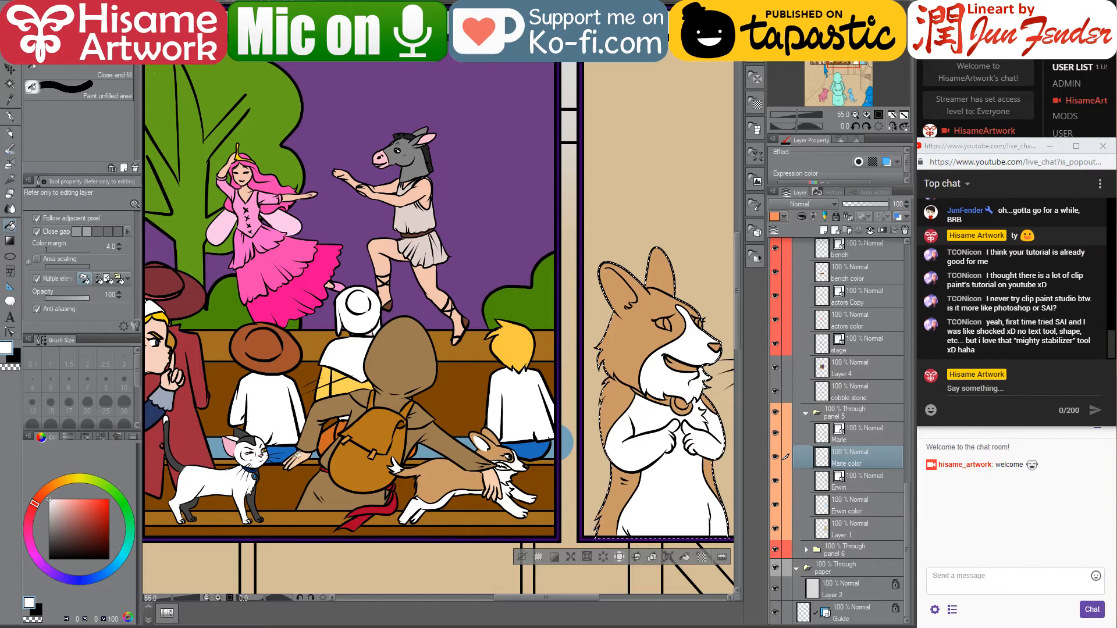
Fill the panel 5 corgi's collar with the purple sampled from the corgi's collar in the panel above
scroll(563, 442, down, 3)
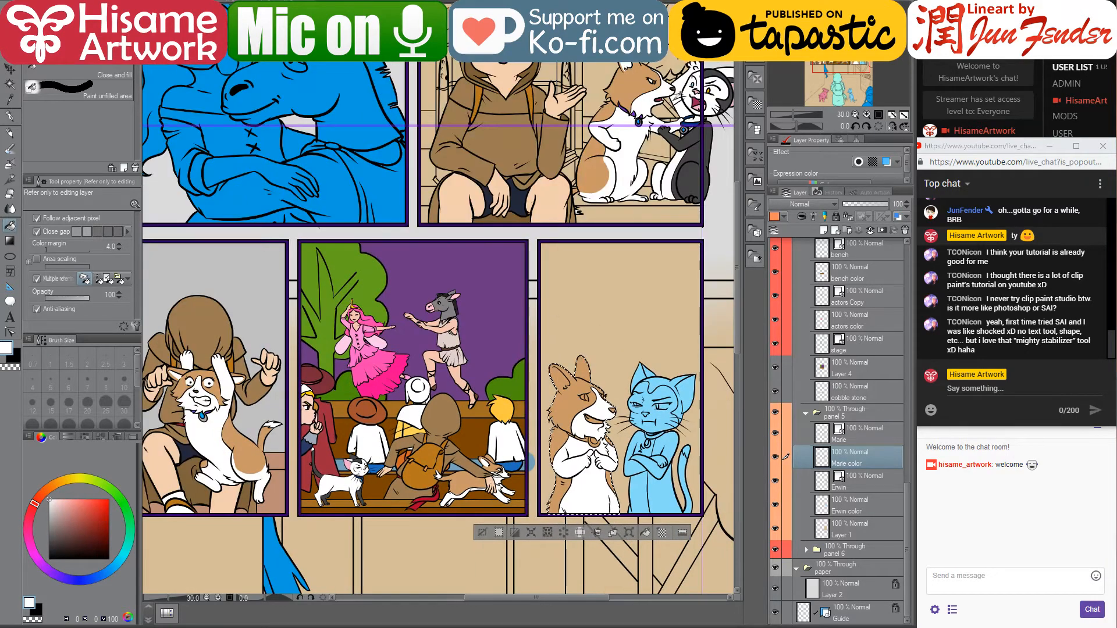
scroll(677, 97, up, 8)
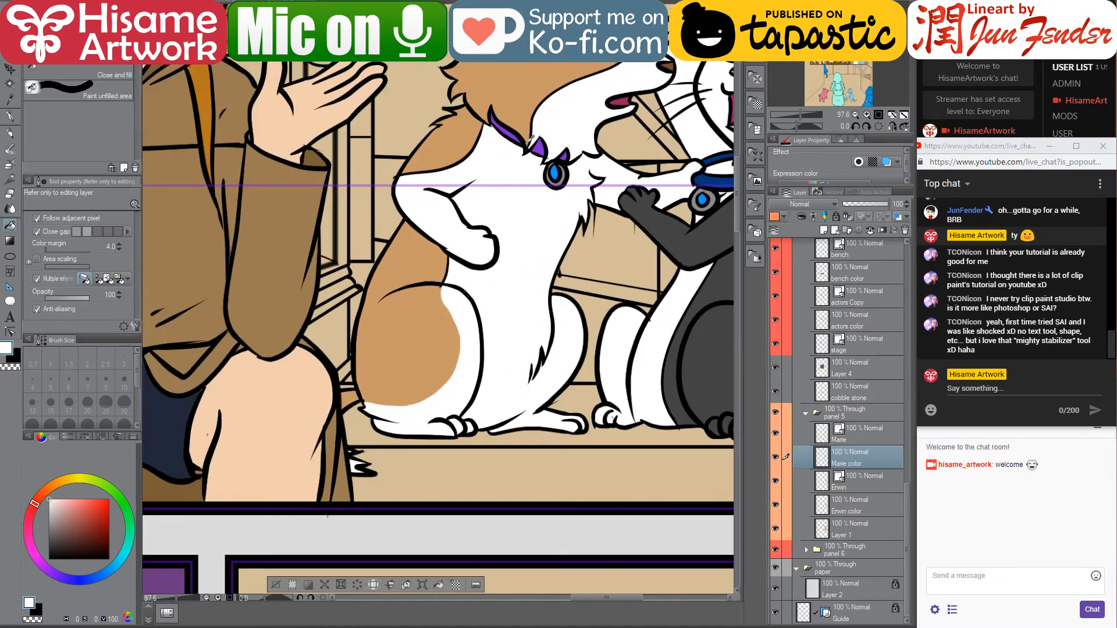
alt+click(540, 143)
scroll(573, 209, down, 10)
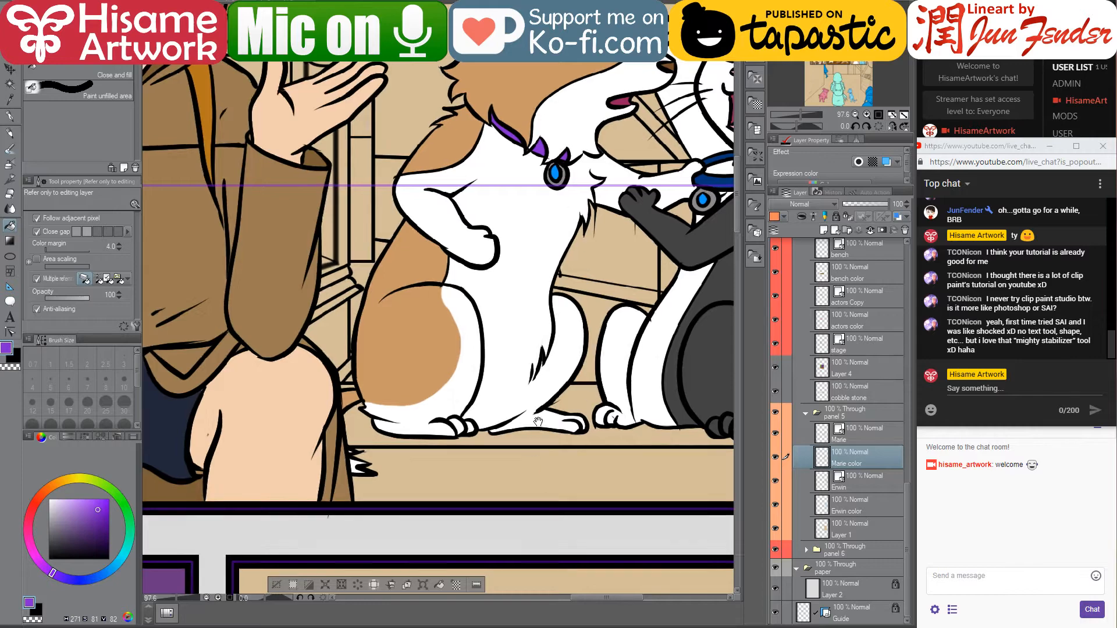
mouse_move(518, 454)
mouse_down()
mouse_move(521, 256)
mouse_move(525, 329)
mouse_move(494, 312)
mouse_up()
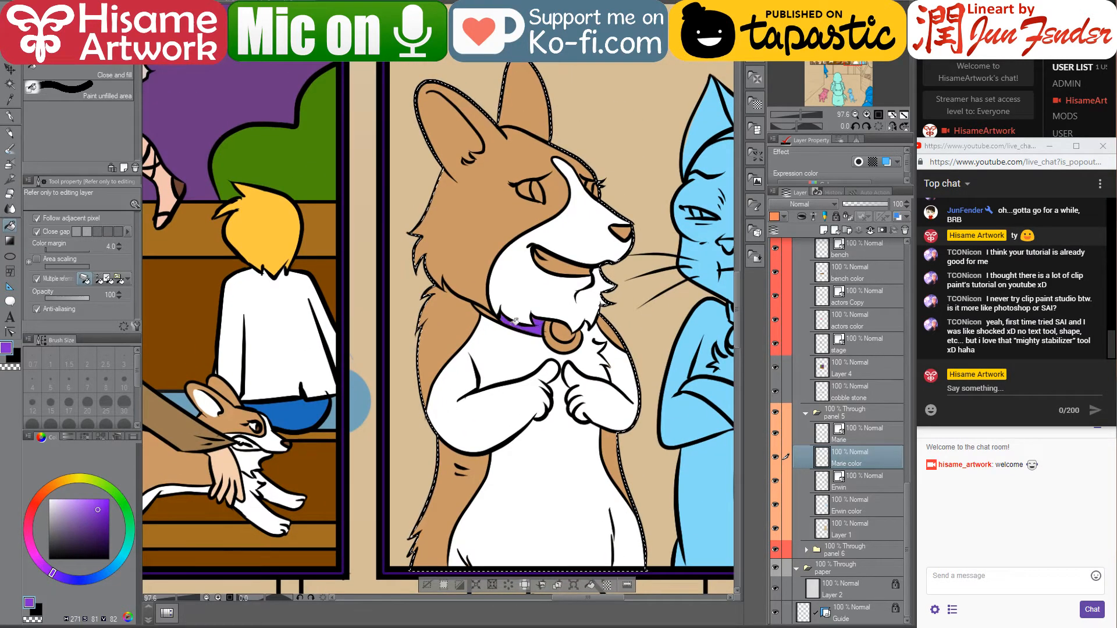
Fill the corgi's teeth with white sampled from its muzzle
scroll(559, 320, up, 2)
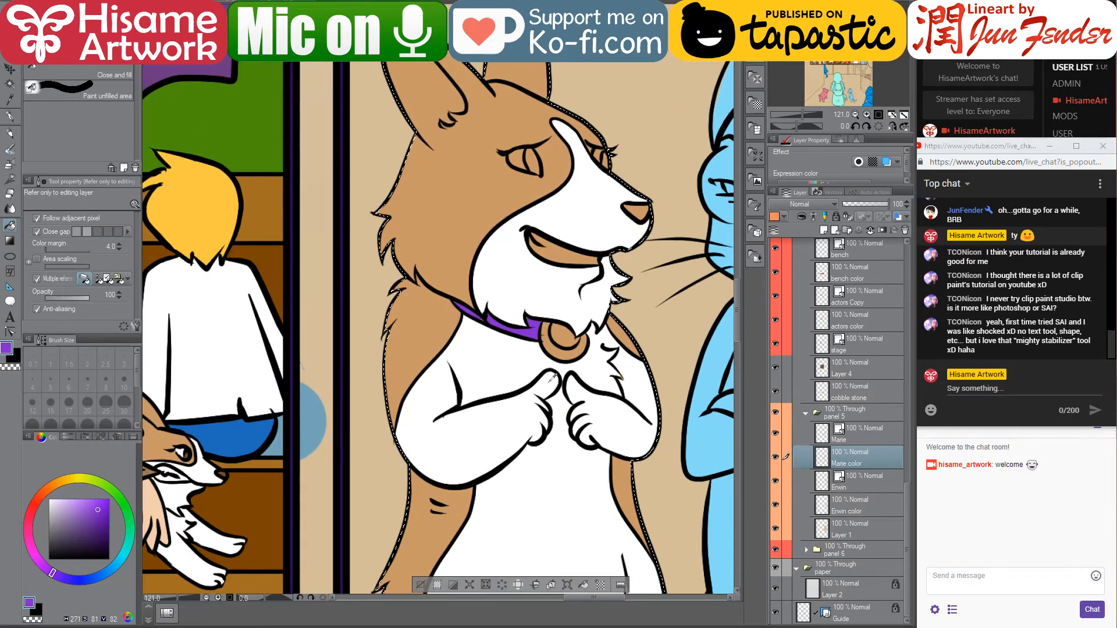
alt+click(535, 278)
click(554, 252)
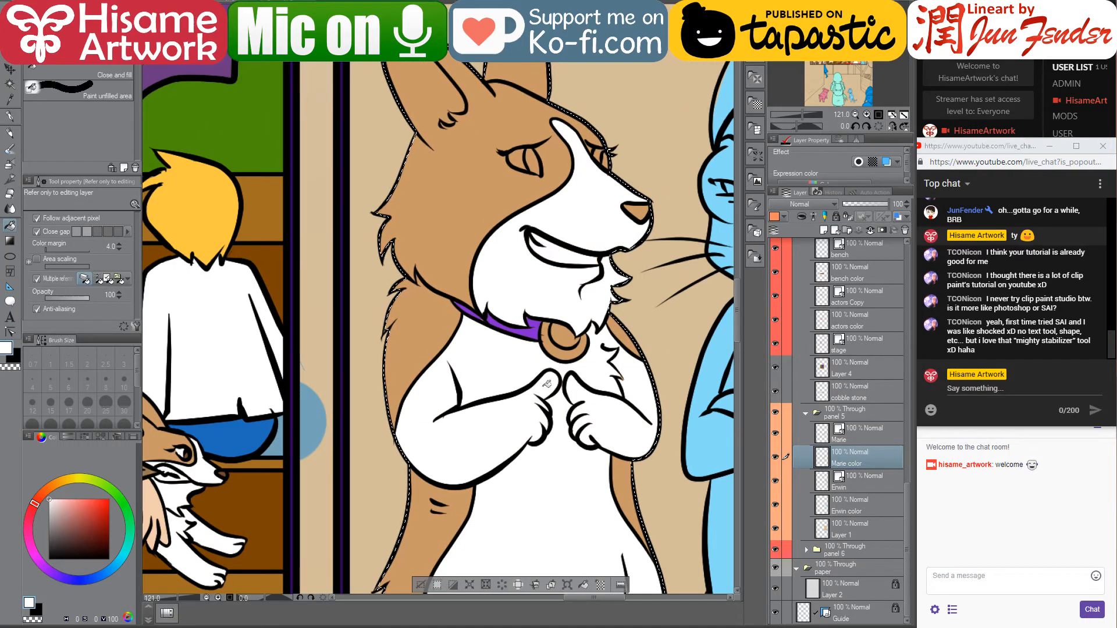
Fill the collar pendant's ring with mid grey and its gem with bright blue
alt+click(538, 326)
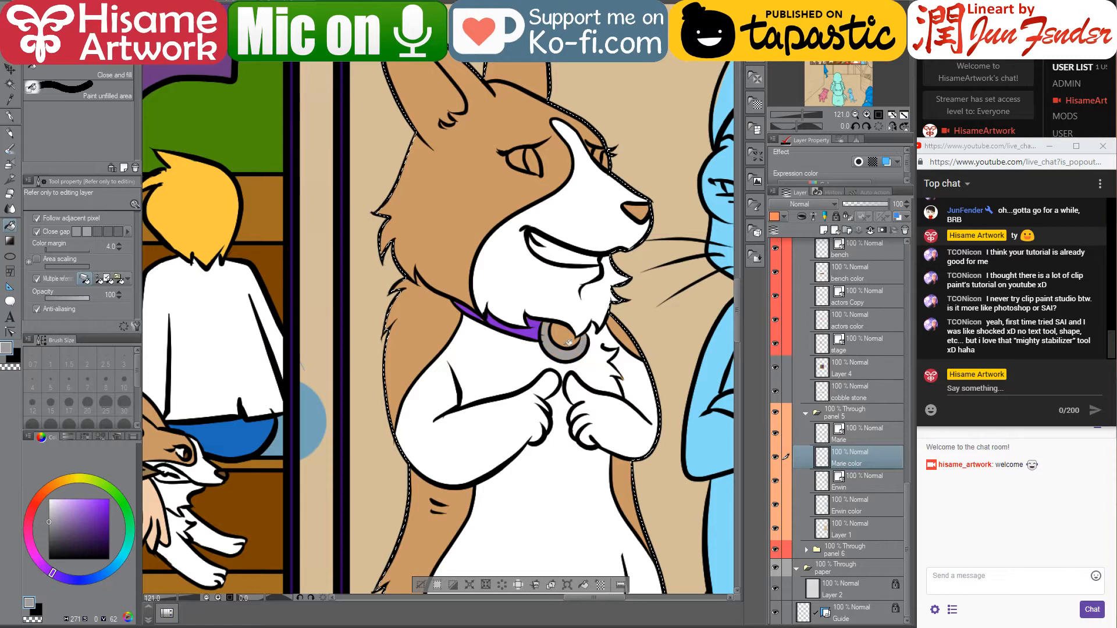
click(108, 501)
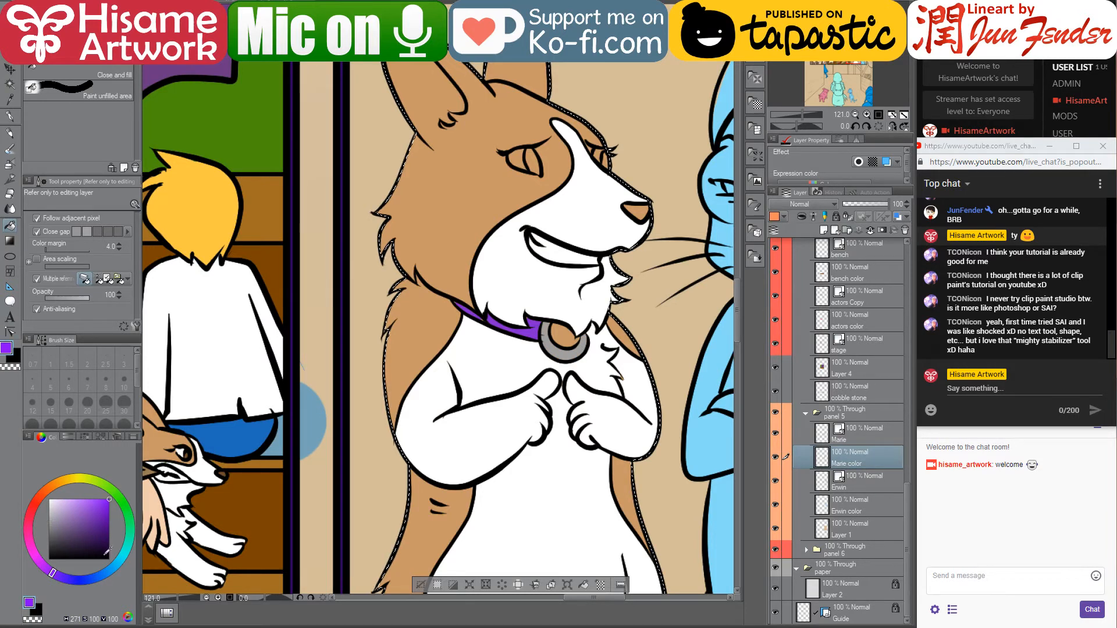
click(102, 579)
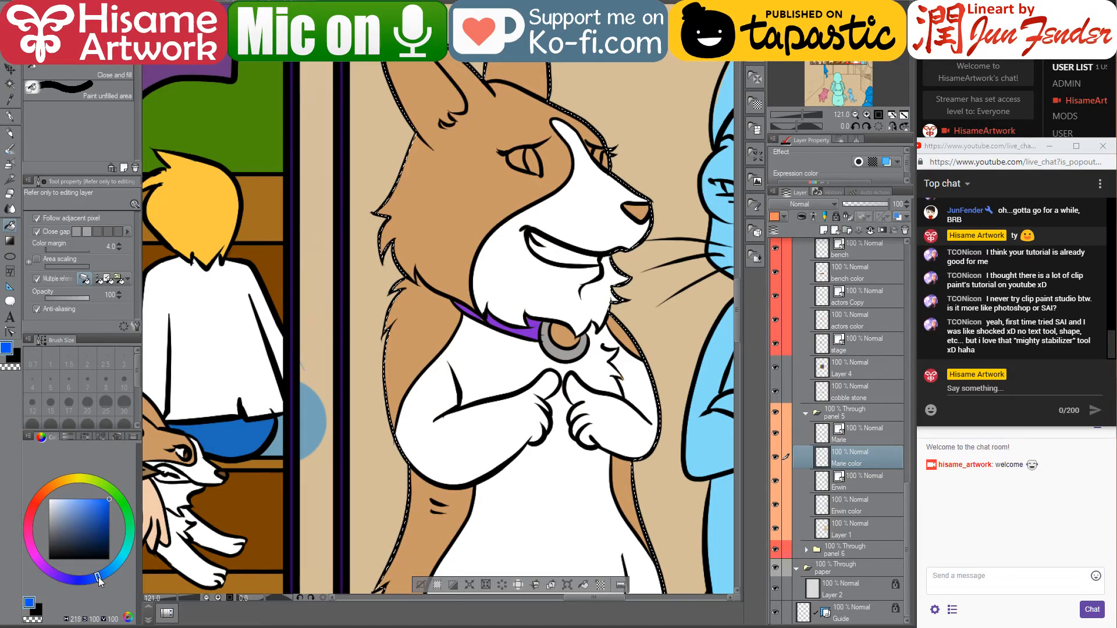
drag(97, 580, 109, 578)
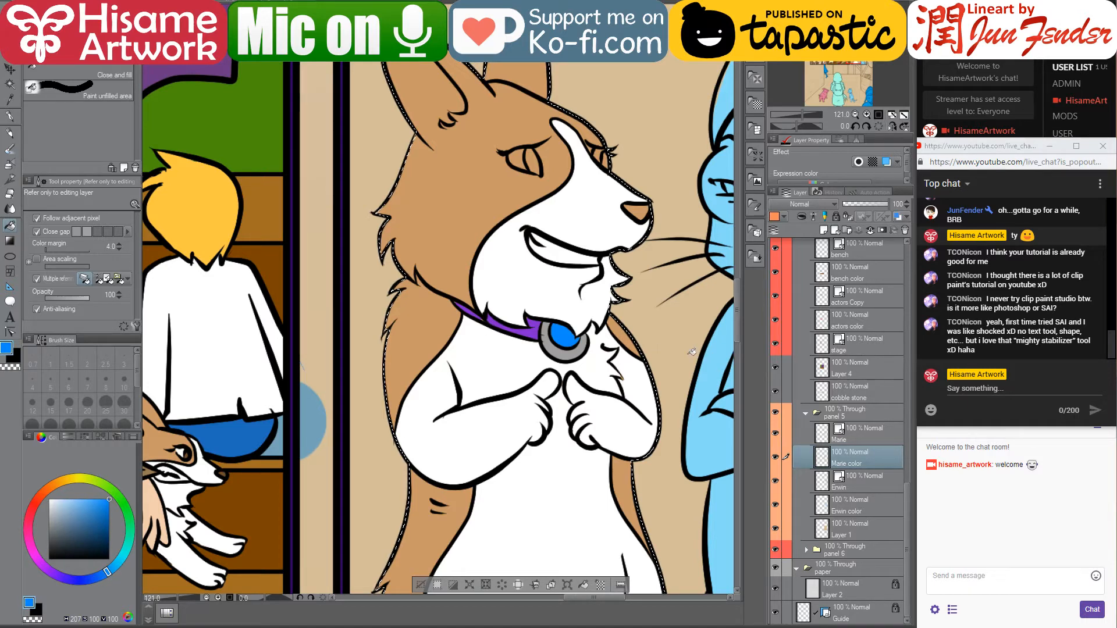
Fill the whites of the corgi's eyes with white sampled from its muzzle
alt+click(523, 231)
scroll(545, 134, up, 2)
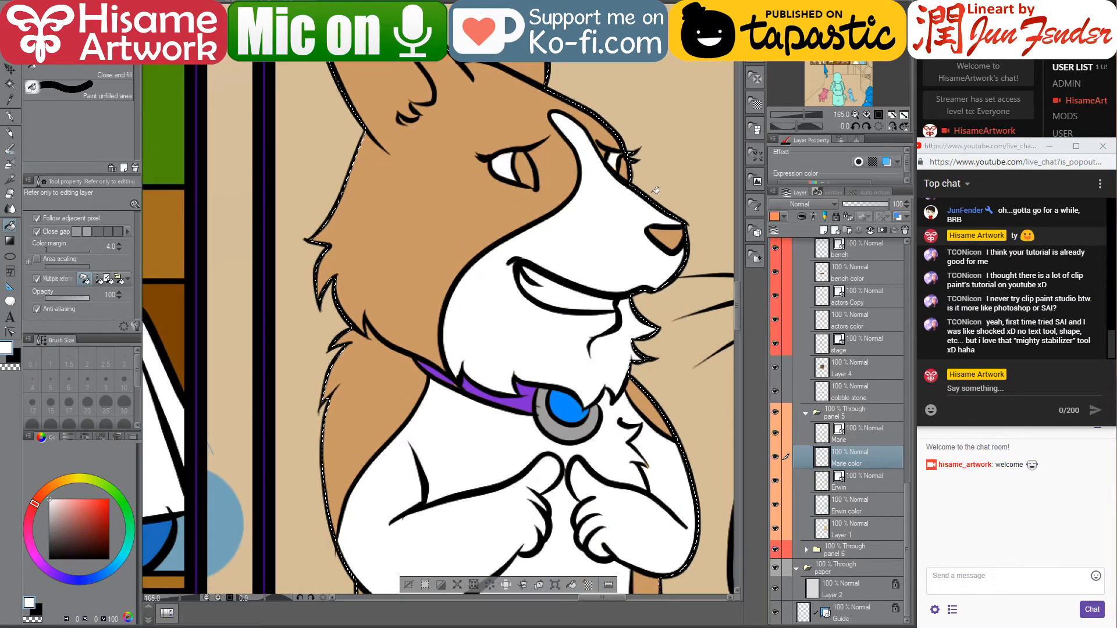
scroll(459, 267, down, 4)
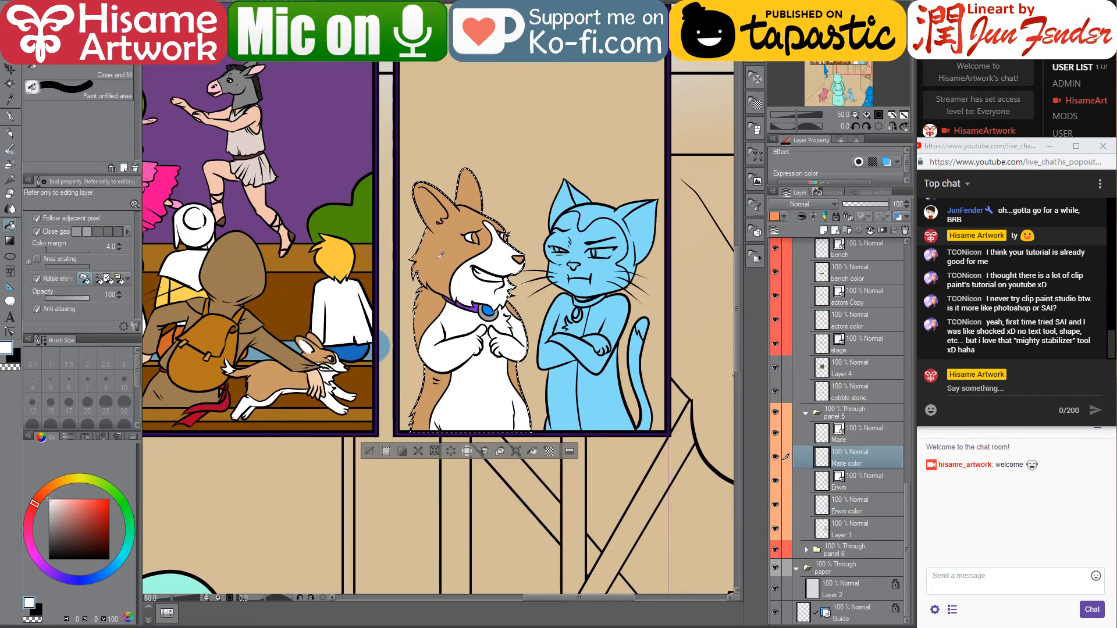
Fill the corgi's nose and irises with the dark brown sampled from the running corgi's nose in panel 4
drag(519, 220, 657, 319)
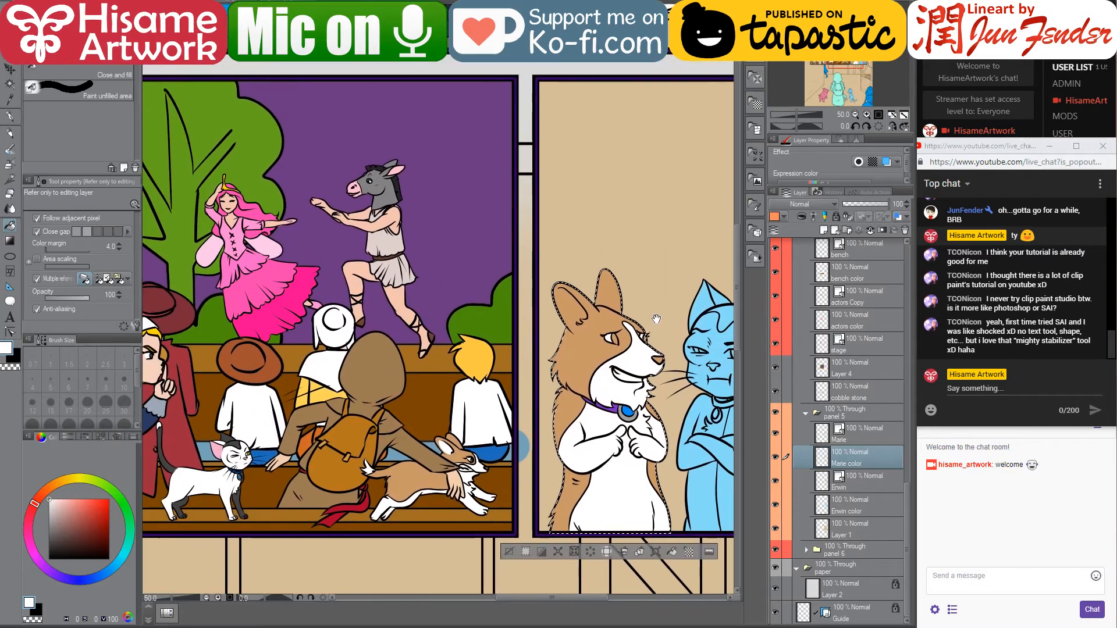
scroll(445, 448, up, 5)
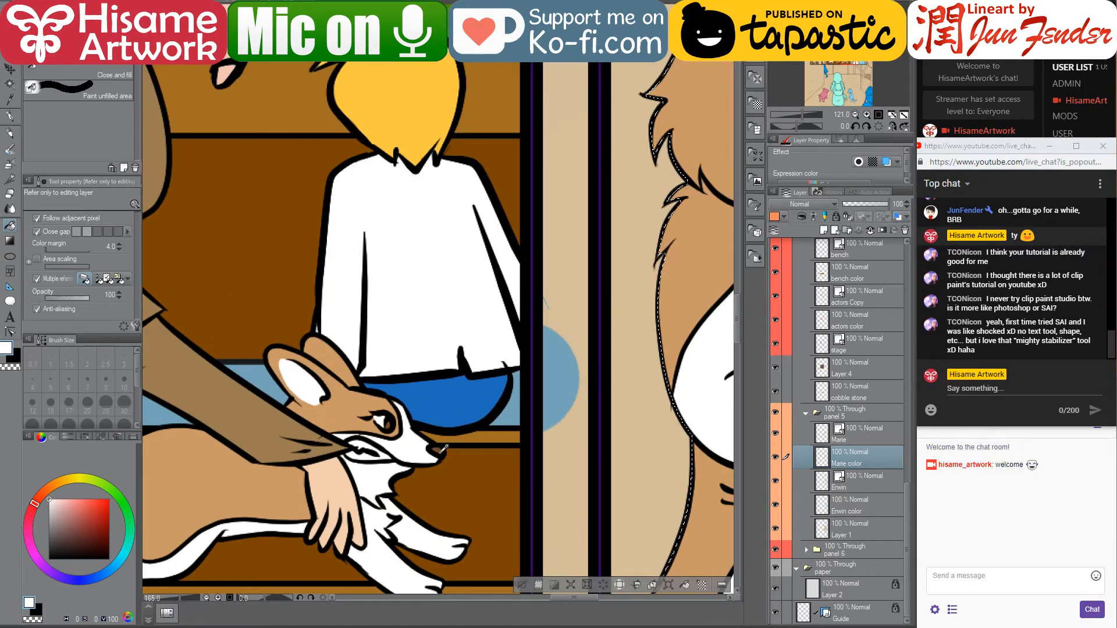
alt+click(439, 449)
mouse_move(635, 239)
mouse_down()
mouse_move(291, 329)
mouse_move(232, 361)
mouse_up()
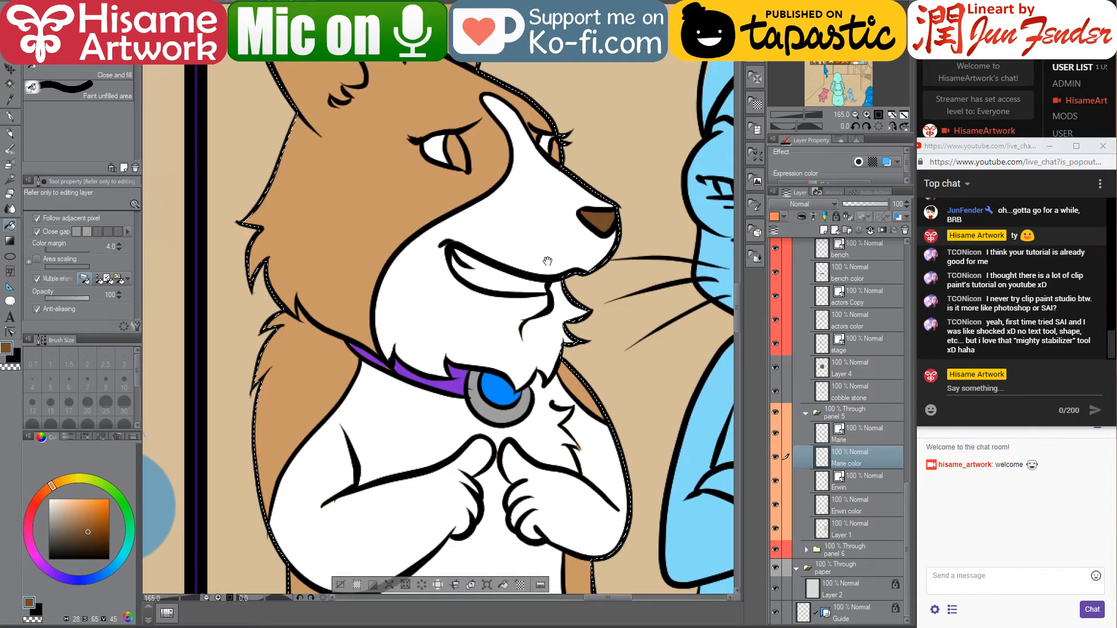
drag(536, 276, 600, 328)
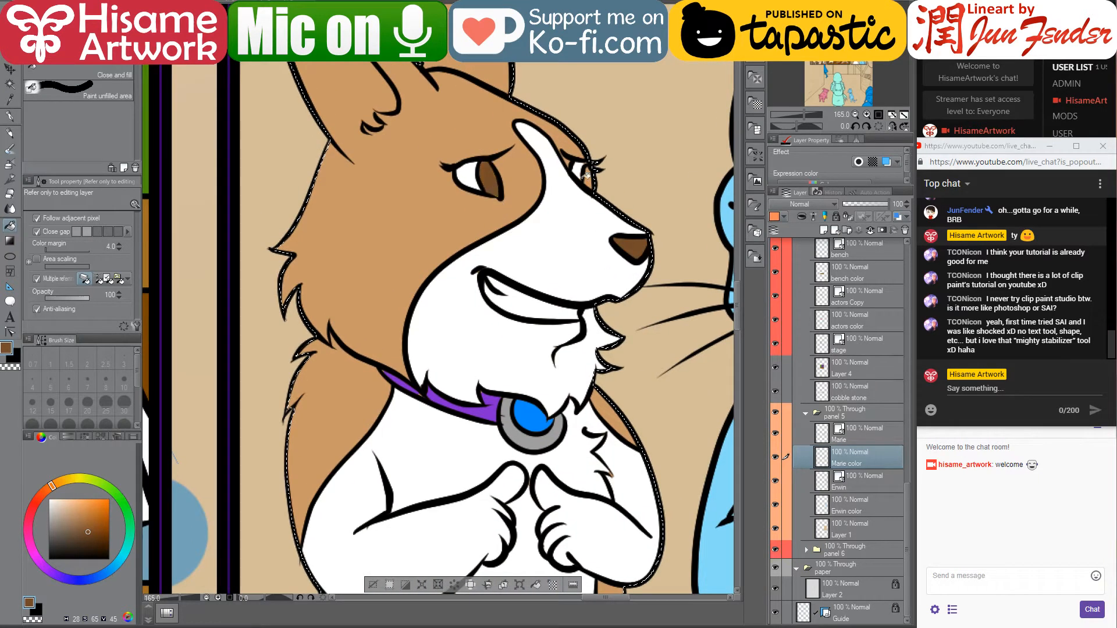
scroll(681, 277, down, 5)
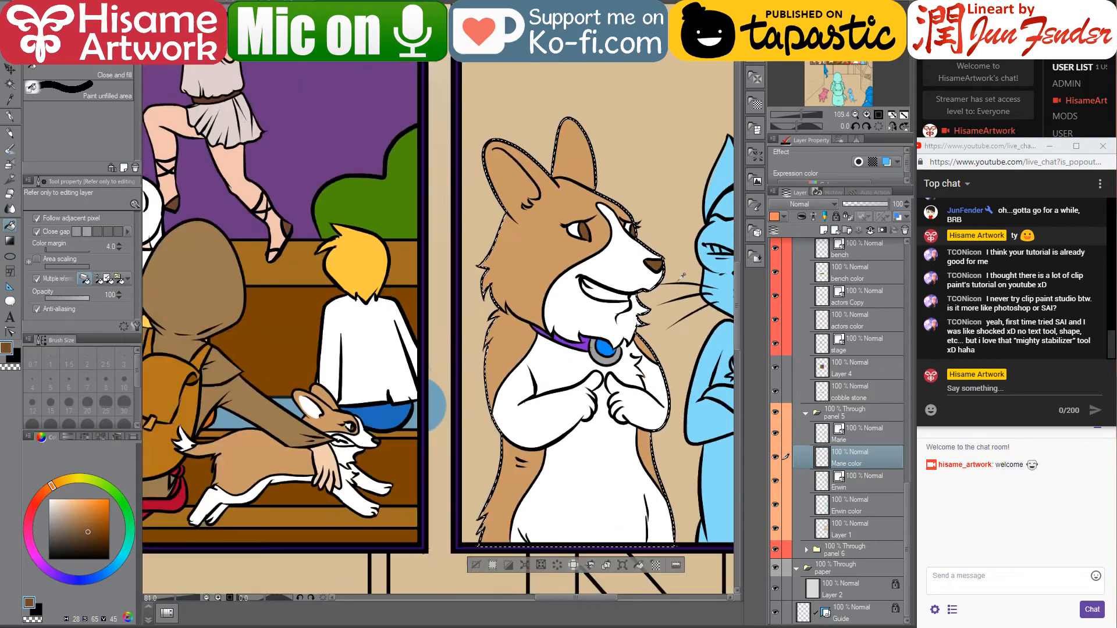
scroll(682, 277, down, 2)
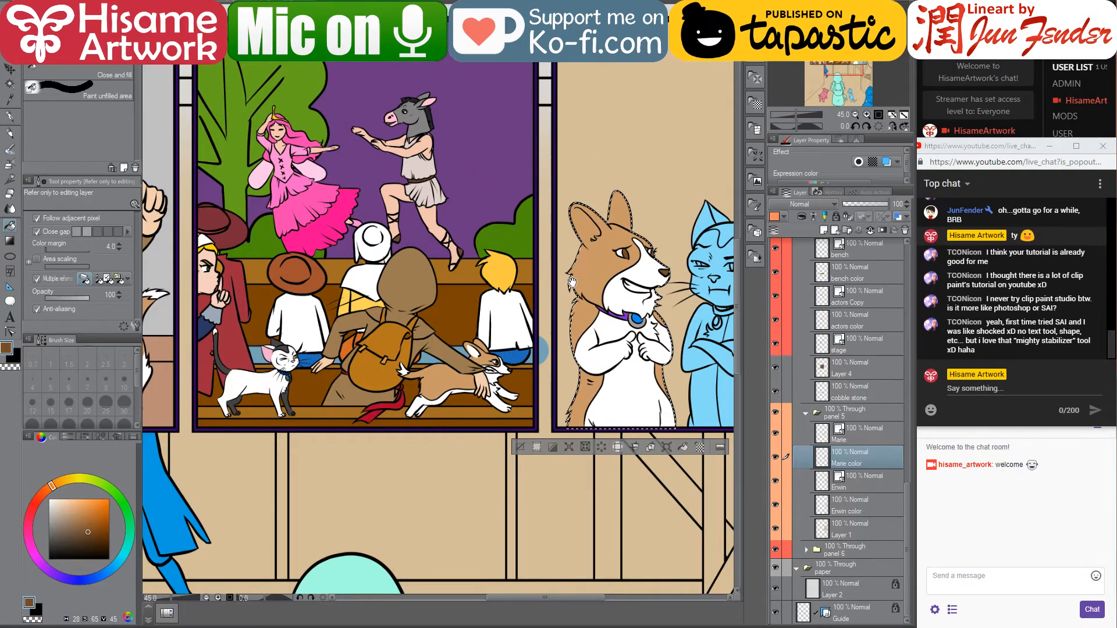
Paint the whole cat in panel 5 dark grey sampled from panel 4's cat, within its colour layer's selection, at brush size 800
drag(573, 283, 517, 339)
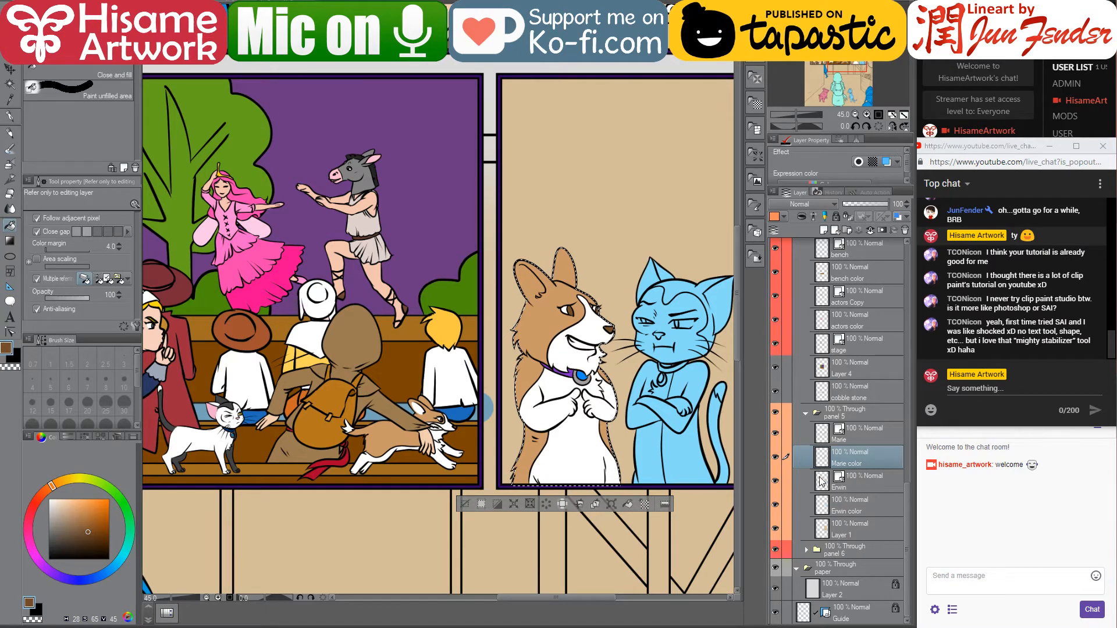
click(829, 509)
ctrl+click(823, 508)
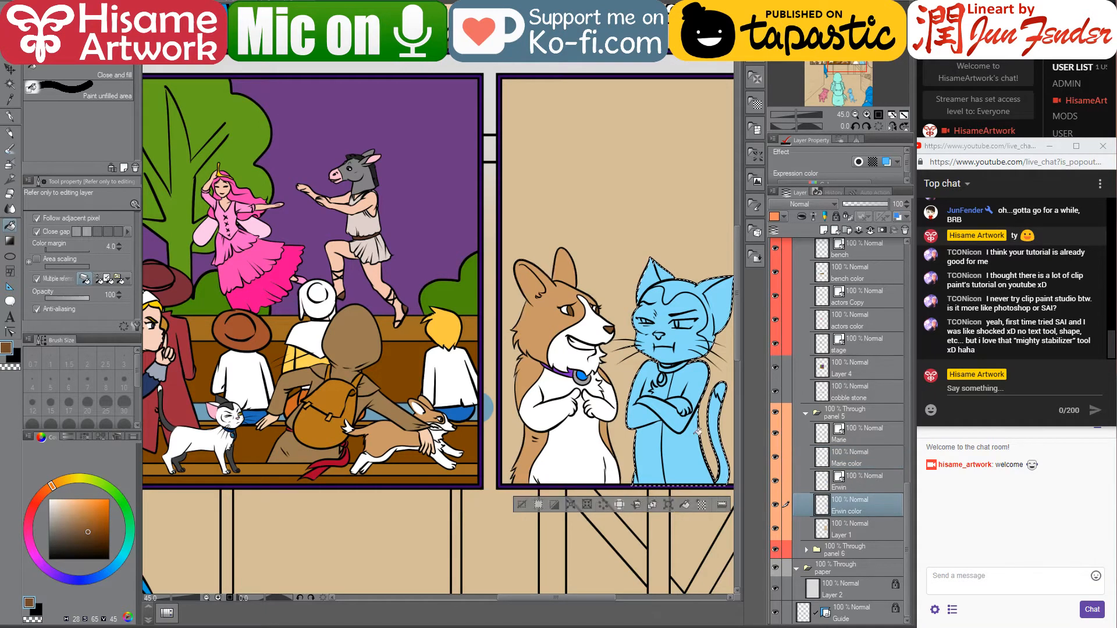
drag(669, 343, 589, 380)
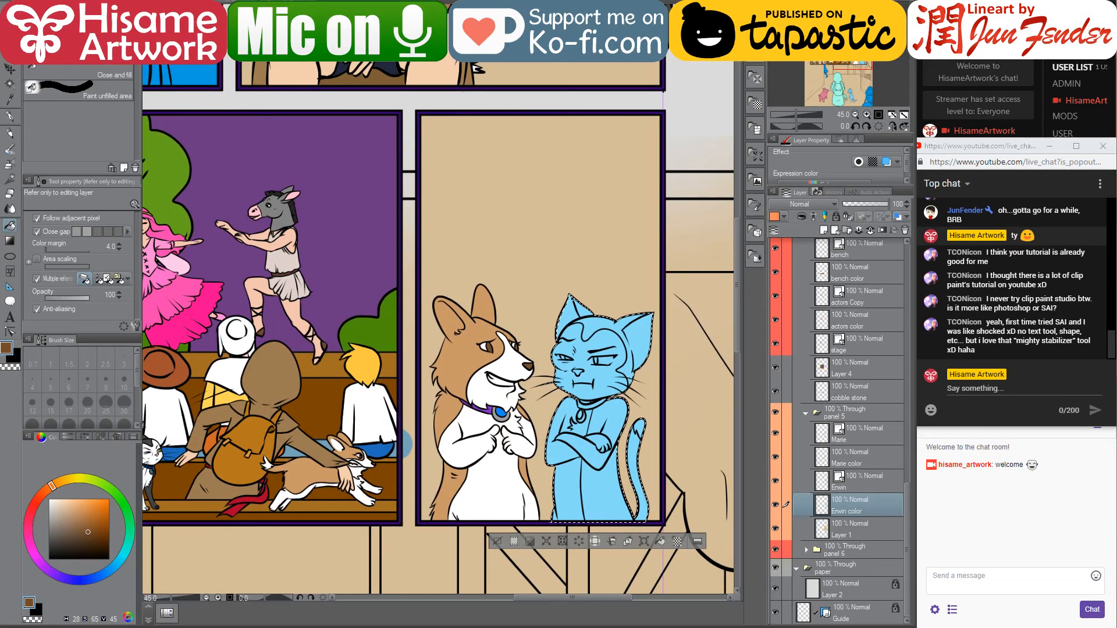
alt+click(153, 490)
click(10, 116)
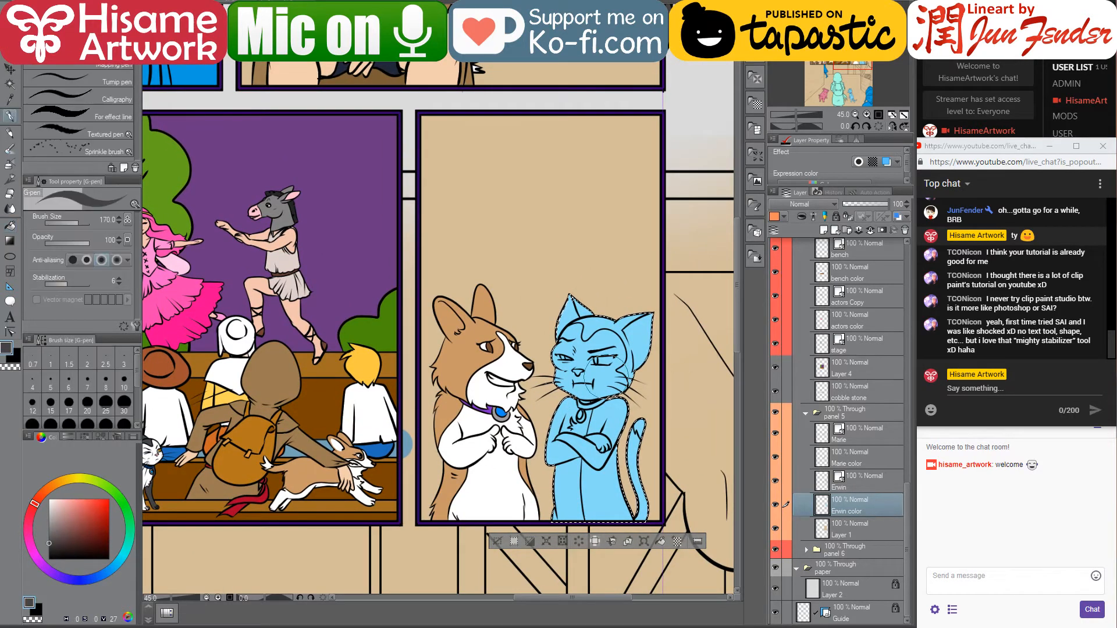
key(bracketright)
key(bracketright)
key(bracketright)
key(bracketright)
key(bracketright)
mouse_move(582, 326)
mouse_down()
mouse_move(600, 330)
mouse_move(637, 420)
mouse_up()
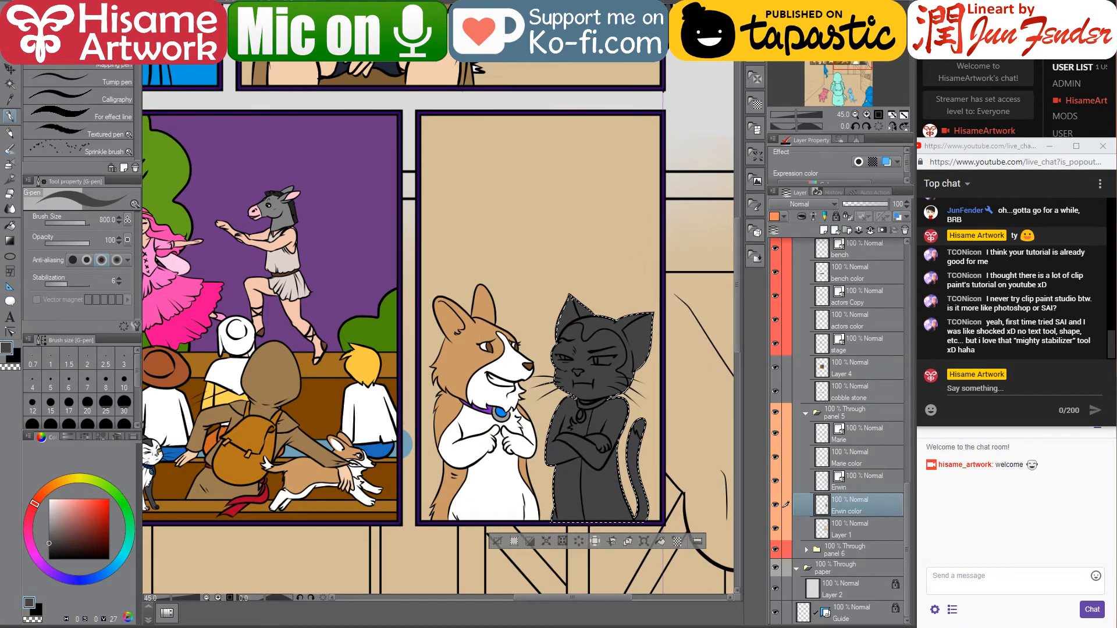
Fill the cat's chest, belly, arm, paw and tail tip with white
key(x)
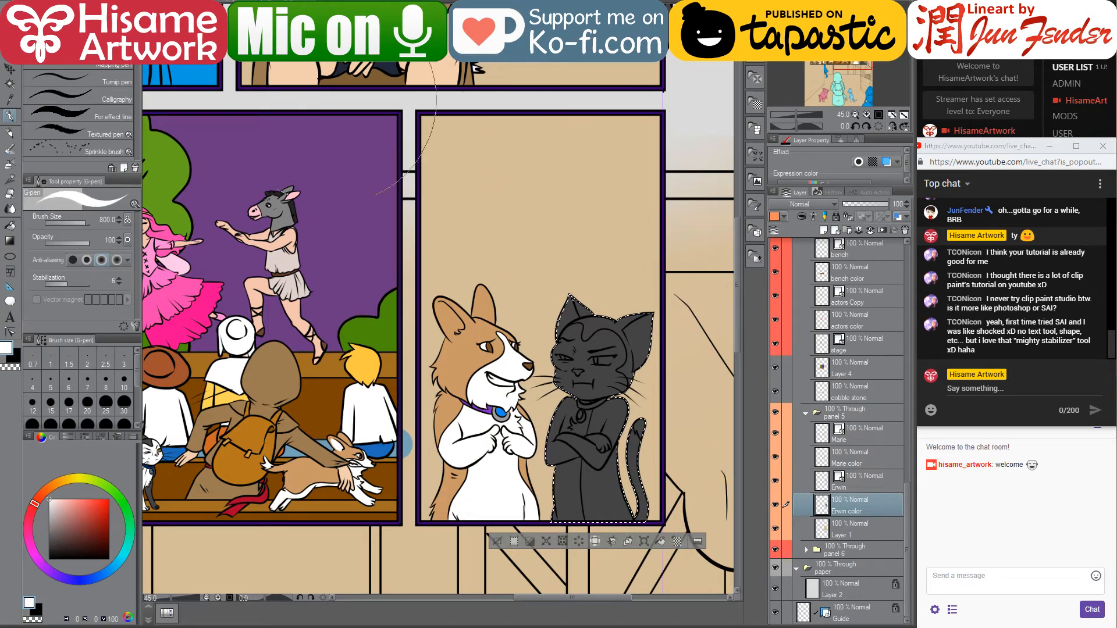
click(13, 224)
scroll(587, 479, up, 4)
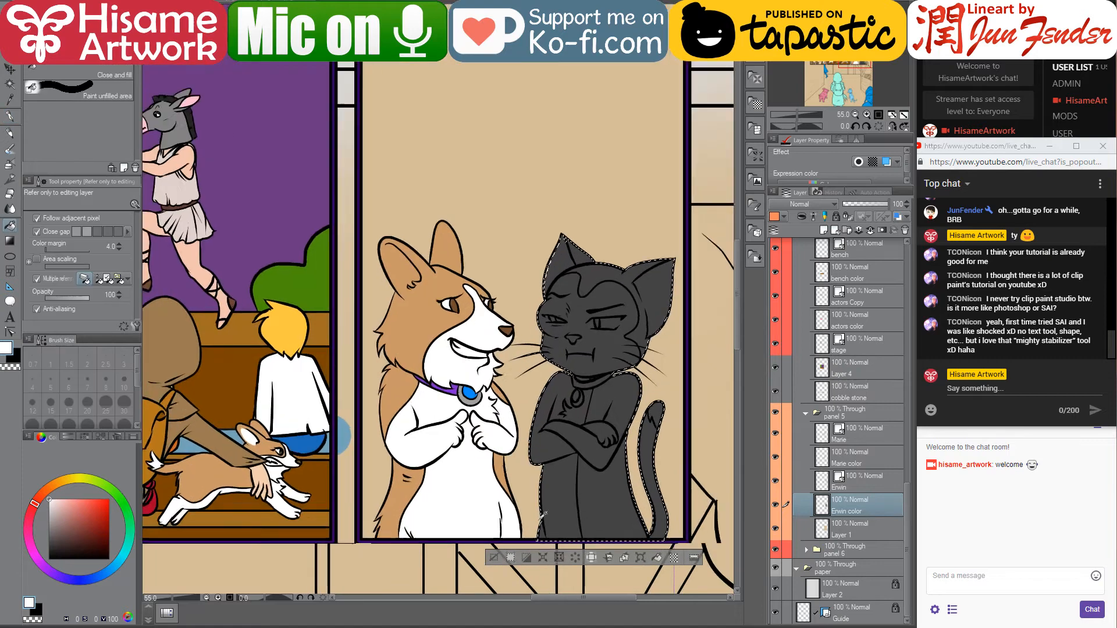
click(563, 505)
click(546, 443)
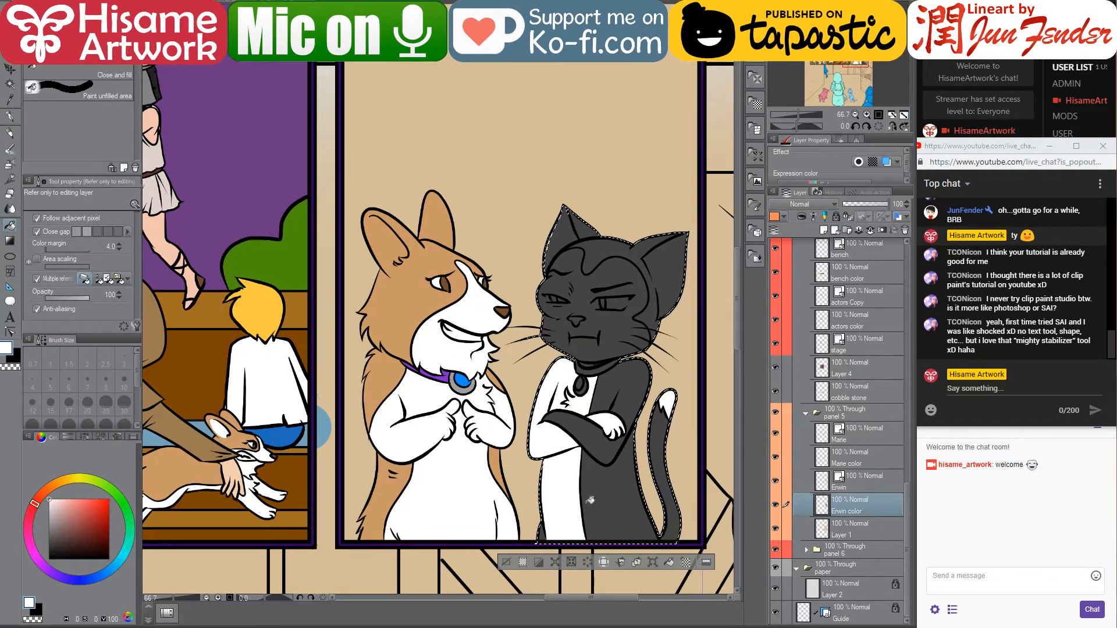
Fill the cat's face marking and the back of its left ear with white
scroll(612, 356, up, 3)
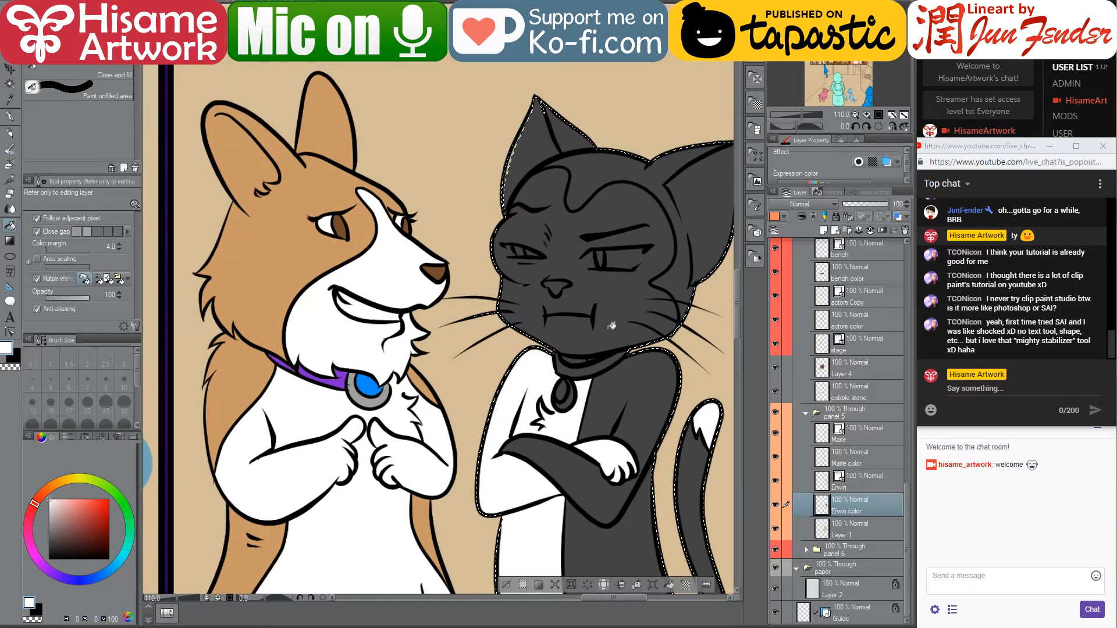
click(614, 319)
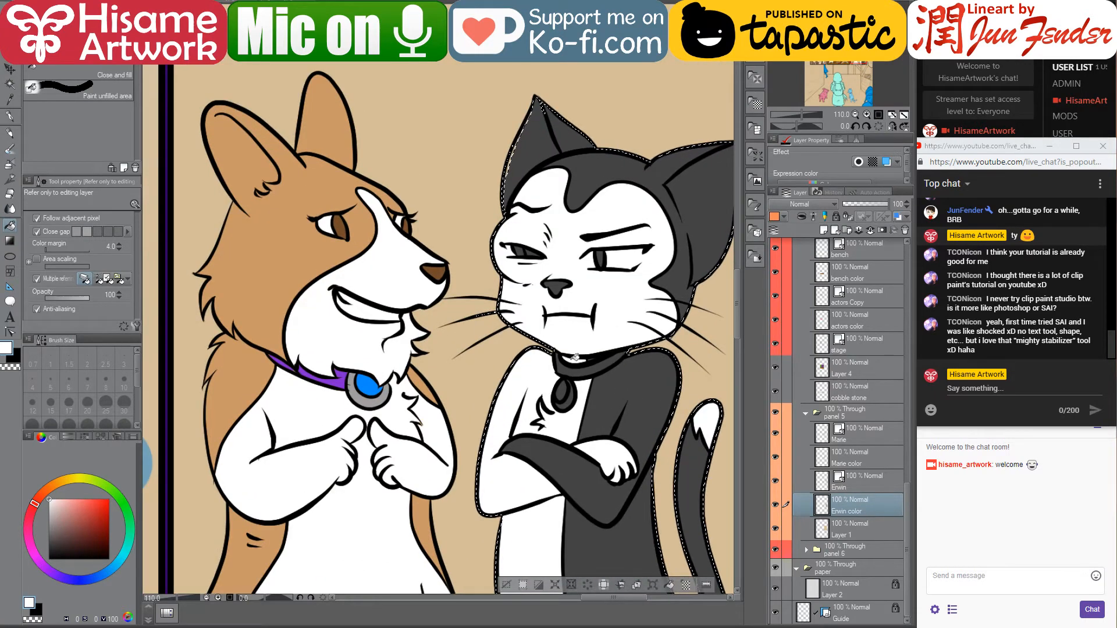
click(565, 134)
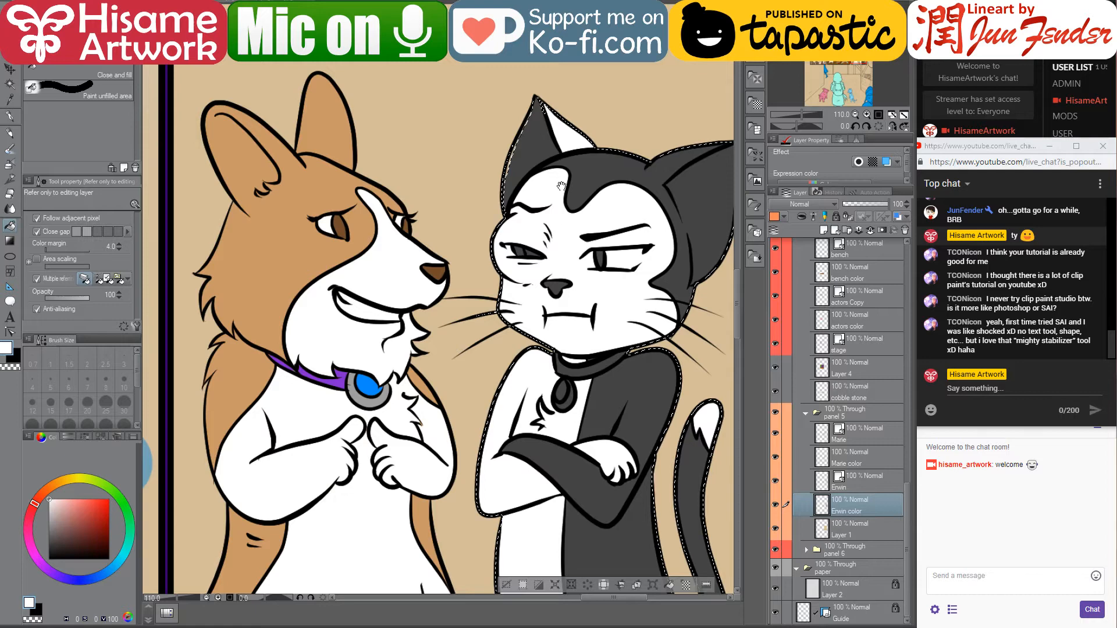
Deselect and cover the light gap along the left ear's outer edge with the cat's dark grey at brush size 20
drag(562, 187, 542, 275)
scroll(520, 215, up, 3)
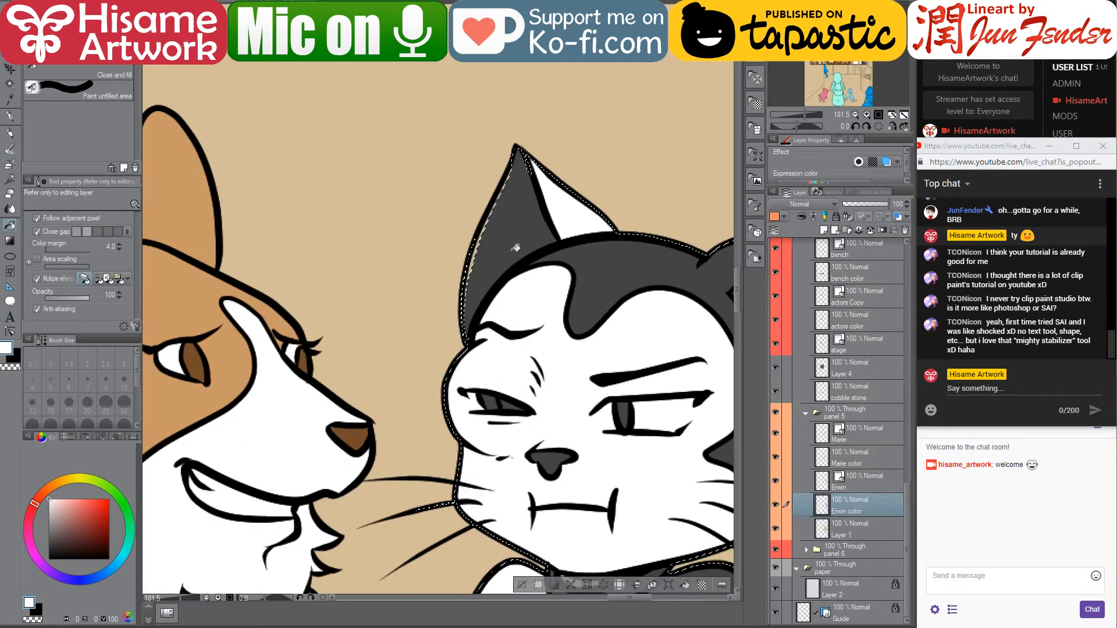
key(ctrl+d)
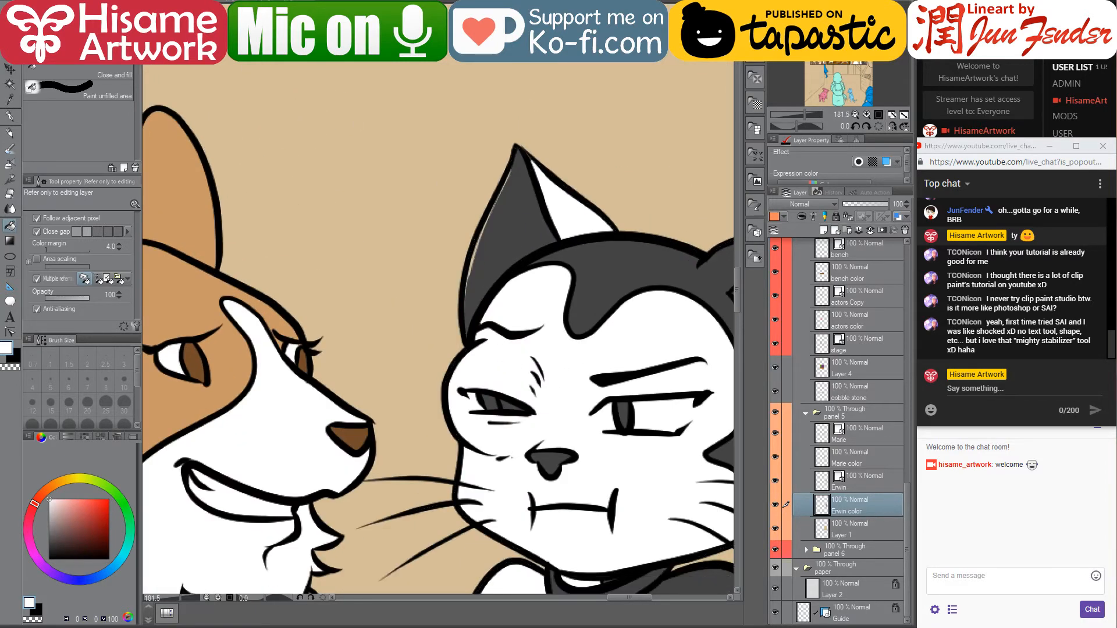
click(11, 118)
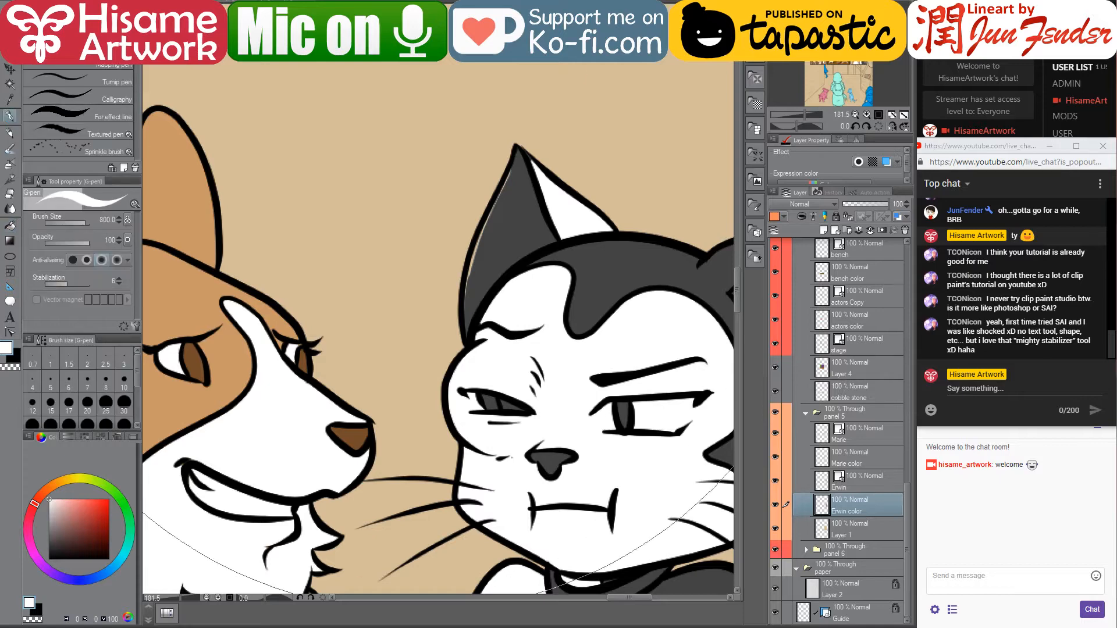
key(bracketleft)
key(bracketleft)
key(bracketleft)
key(bracketleft)
key(bracketleft)
key(bracketleft)
key(bracketleft)
key(bracketleft)
key(bracketleft)
key(bracketleft)
key(bracketleft)
key(bracketleft)
key(bracketleft)
key(bracketleft)
key(bracketleft)
key(bracketleft)
key(bracketleft)
key(bracketleft)
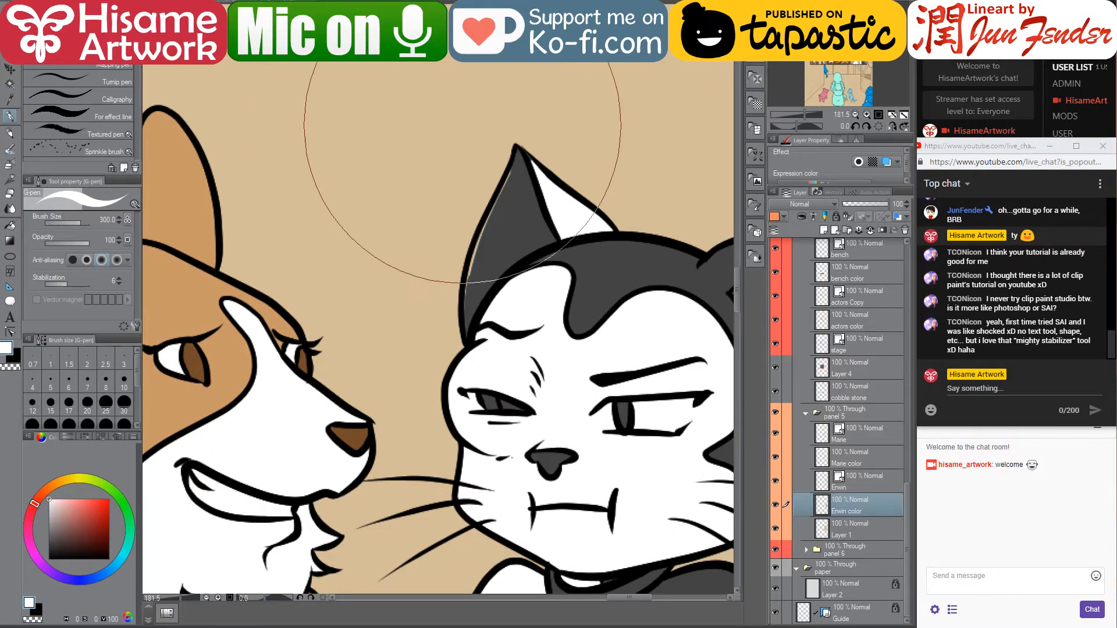
drag(518, 168, 467, 302)
alt+click(512, 177)
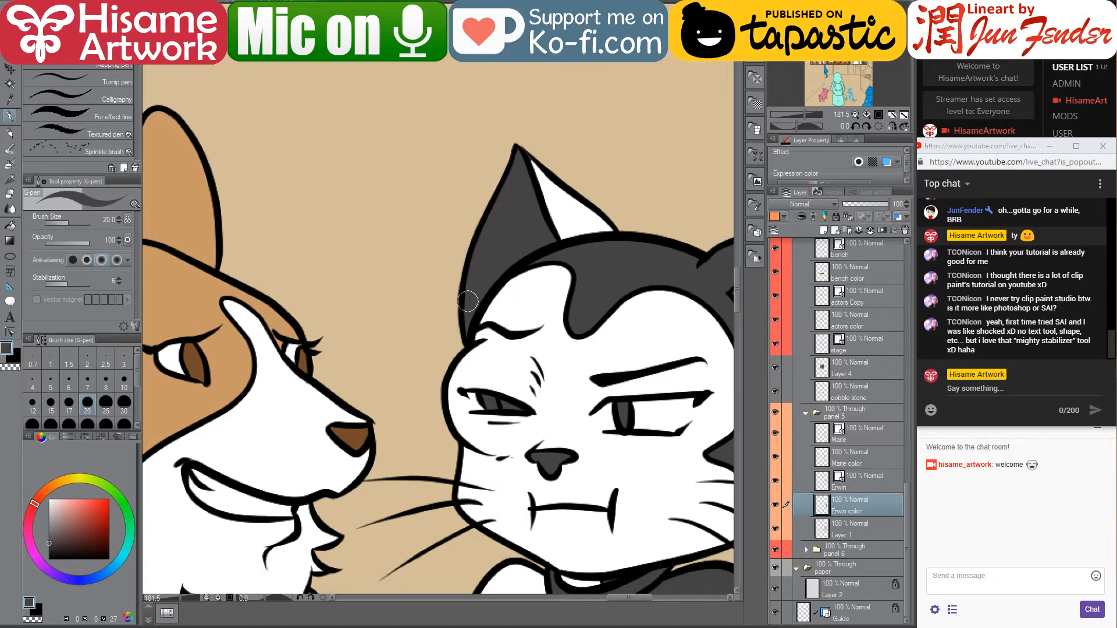
Touch up the colour near the left ear's tip with sampled white at brush size 8
alt+click(554, 189)
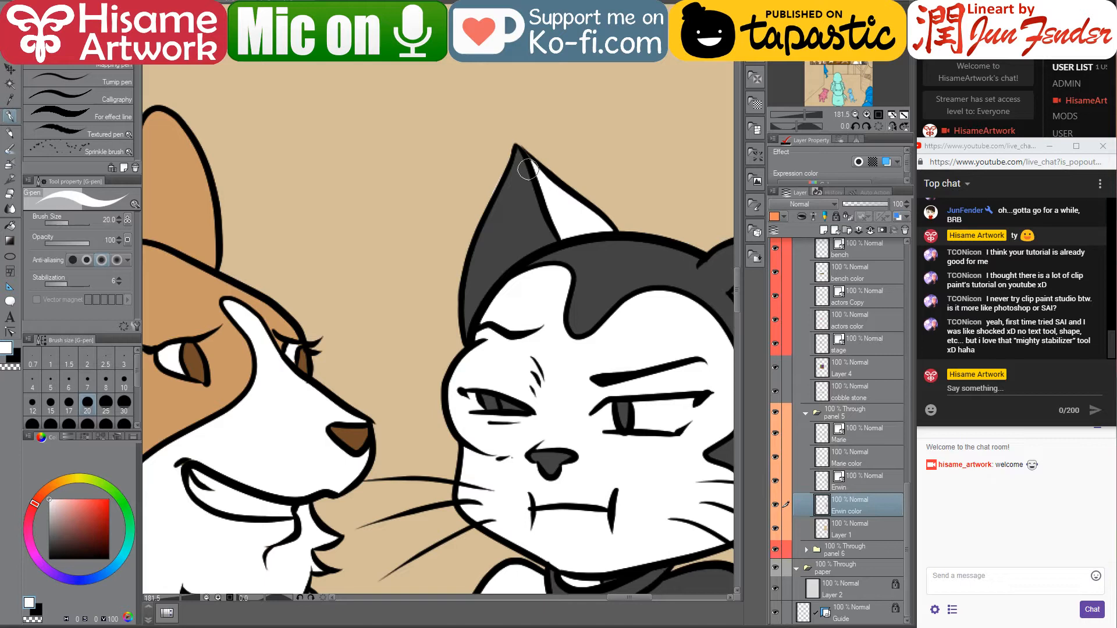
key(bracketleft)
key(bracketleft)
key(bracketleft)
key(bracketleft)
key(bracketleft)
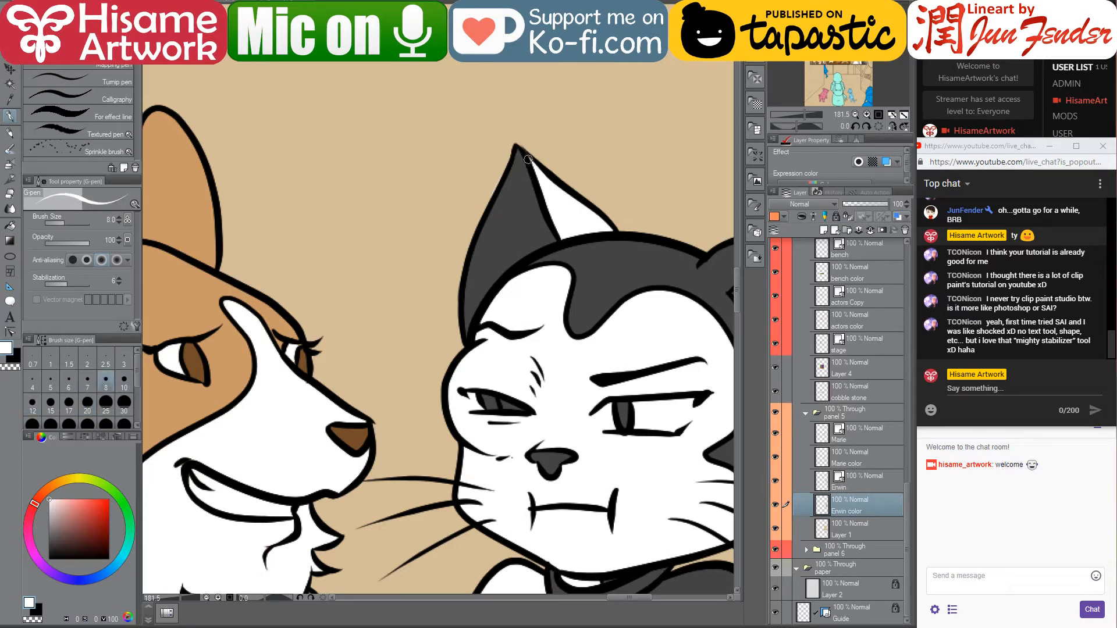
Clean up the outside edge of the left ear with the hard eraser at size 25
click(11, 195)
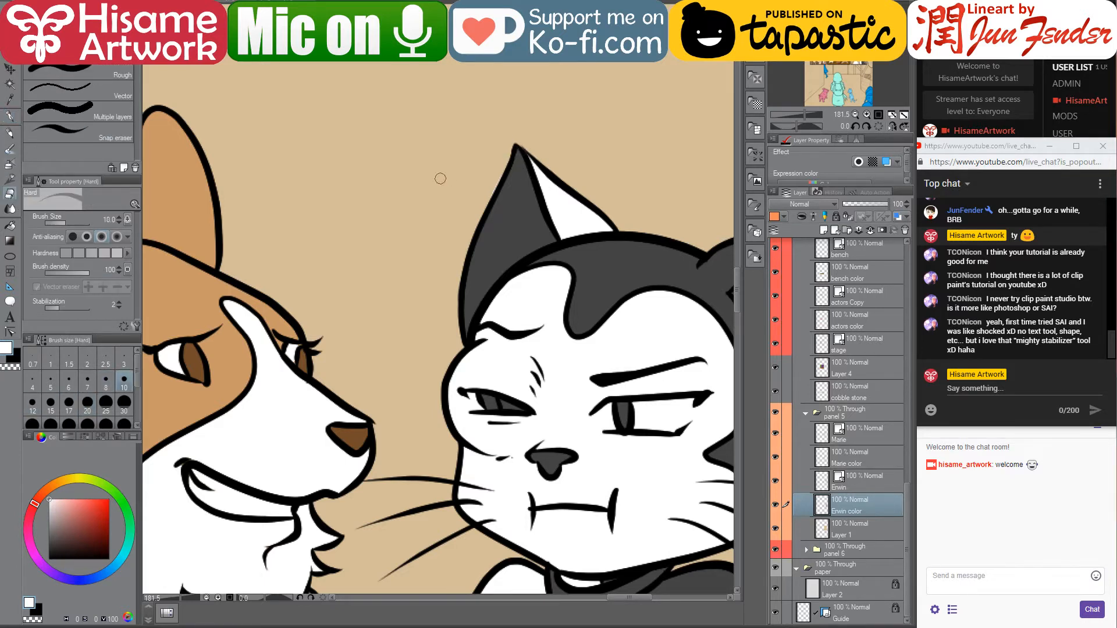
key(bracketright)
key(bracketright)
key(bracketright)
key(bracketright)
key(bracketright)
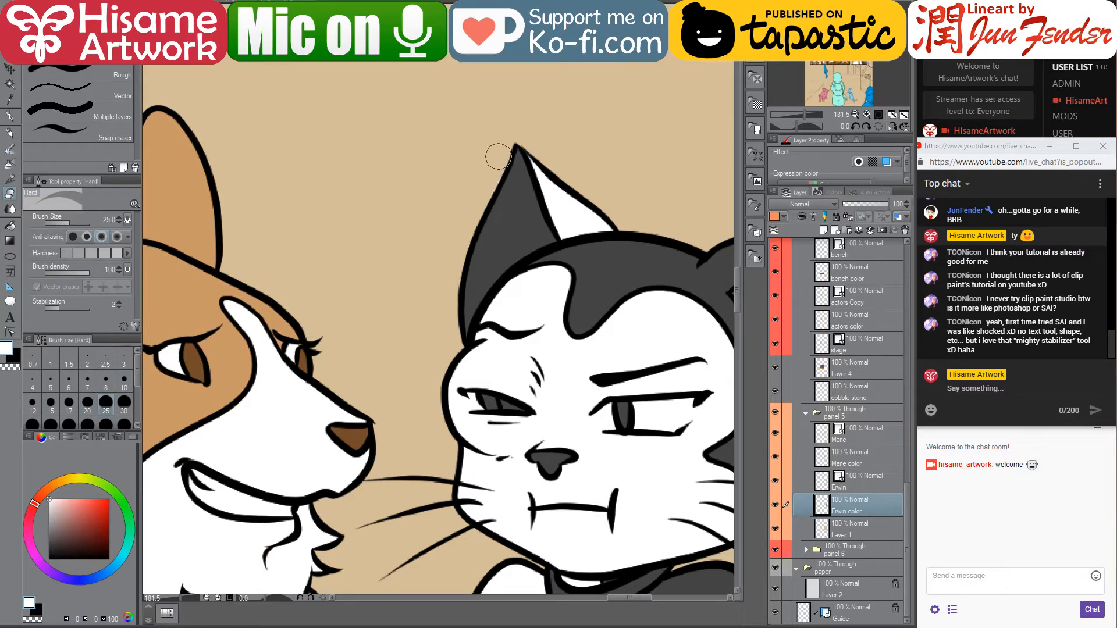
Fill the inside of the cat's left ear with pink sampled from the cat's ear in the panel above
scroll(560, 272, down, 8)
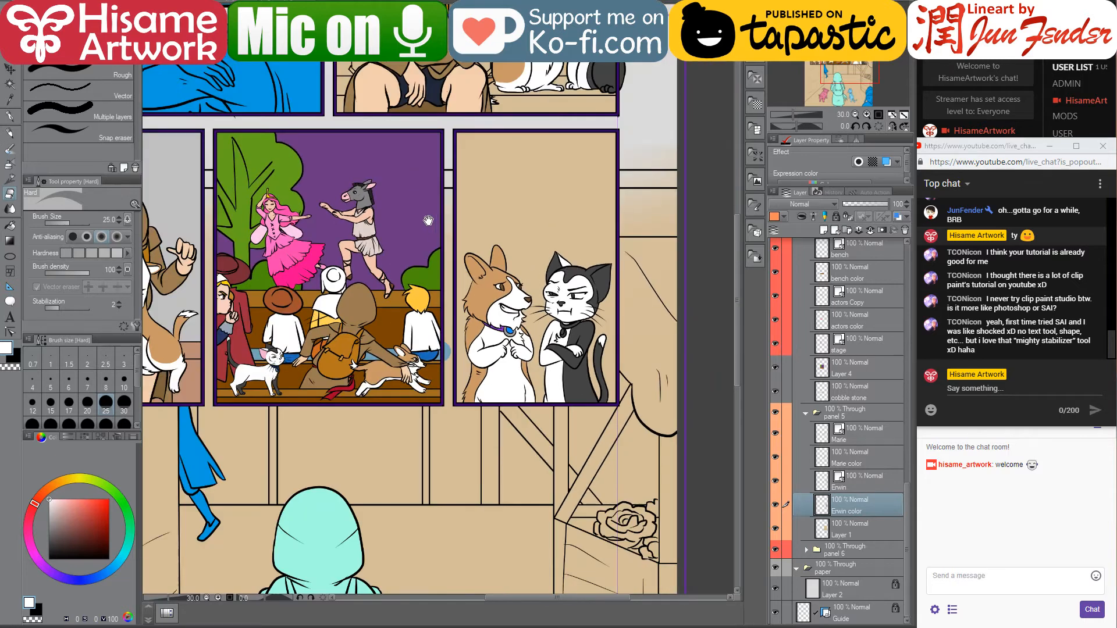
drag(428, 220, 455, 335)
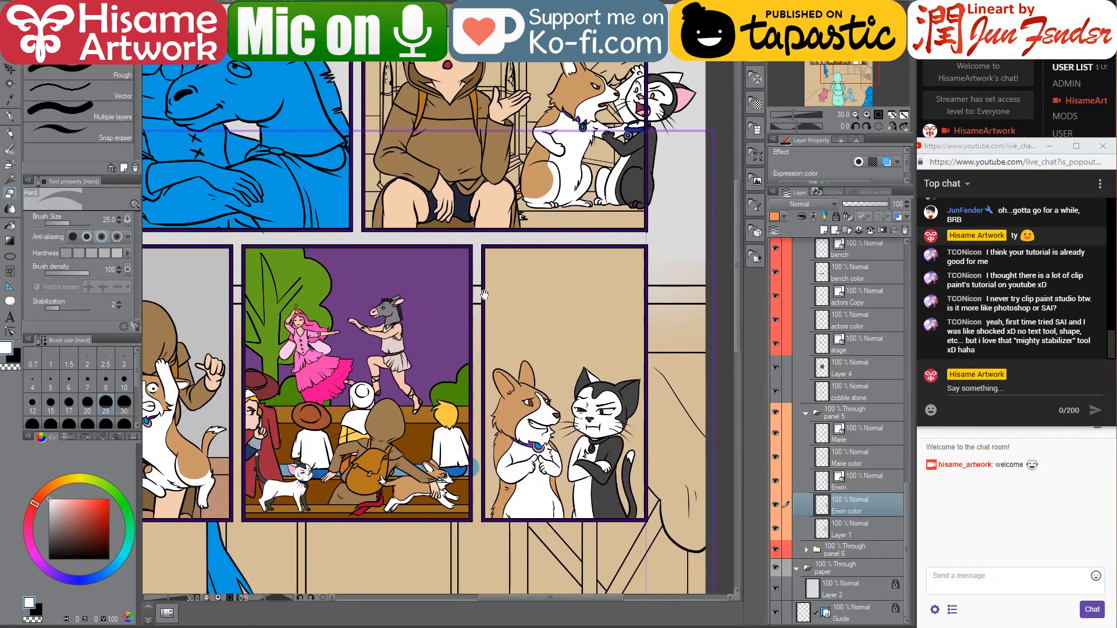
click(10, 116)
alt+click(693, 90)
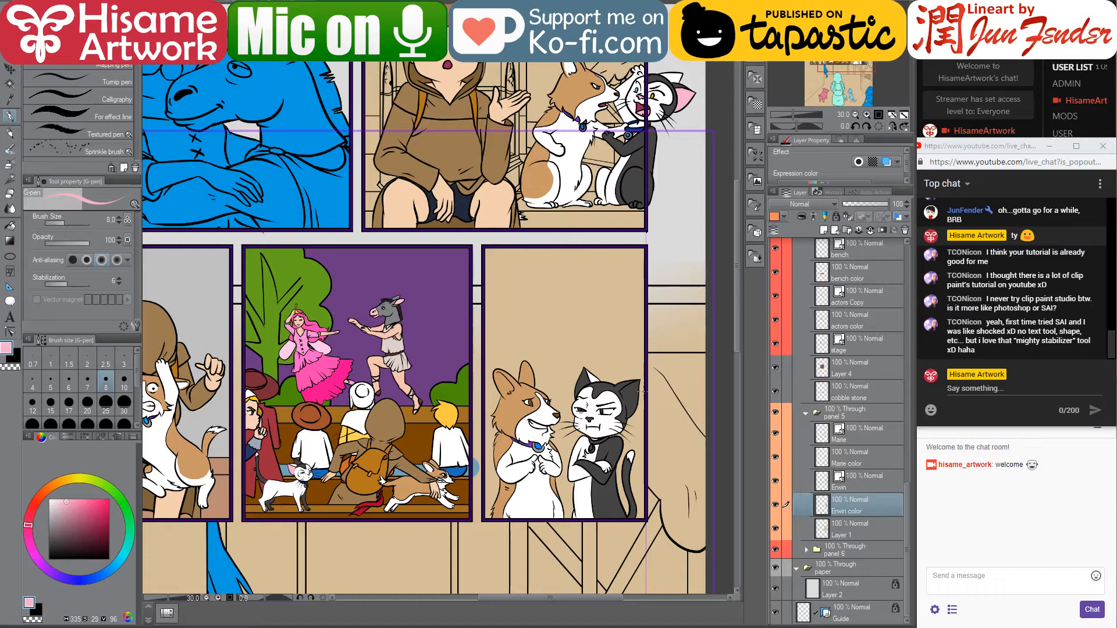
drag(634, 387, 598, 349)
scroll(569, 415, up, 8)
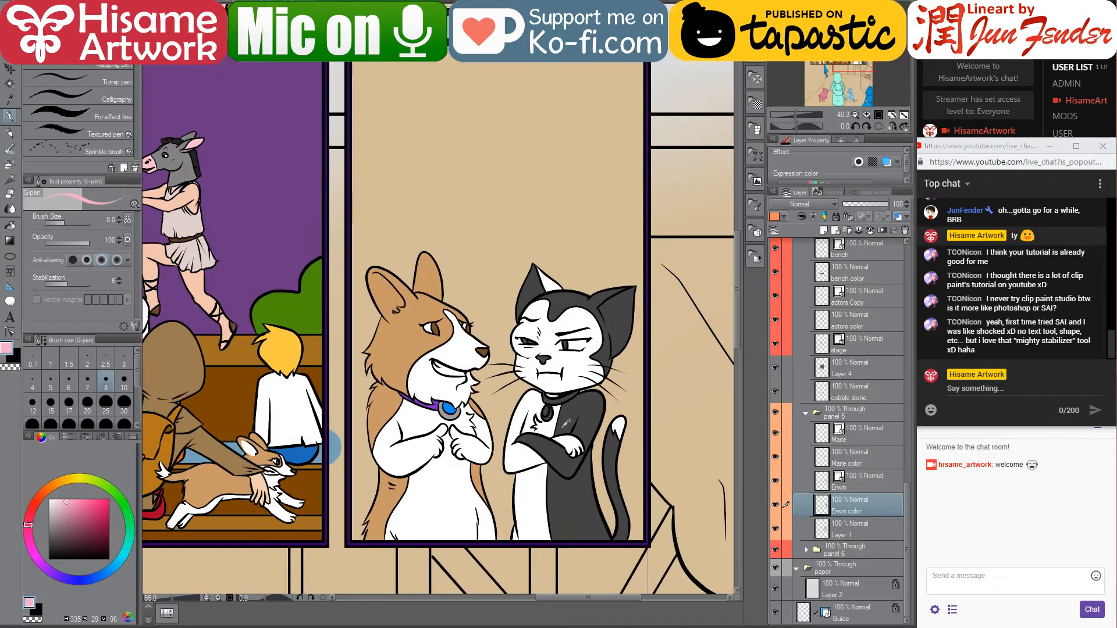
click(10, 225)
click(523, 174)
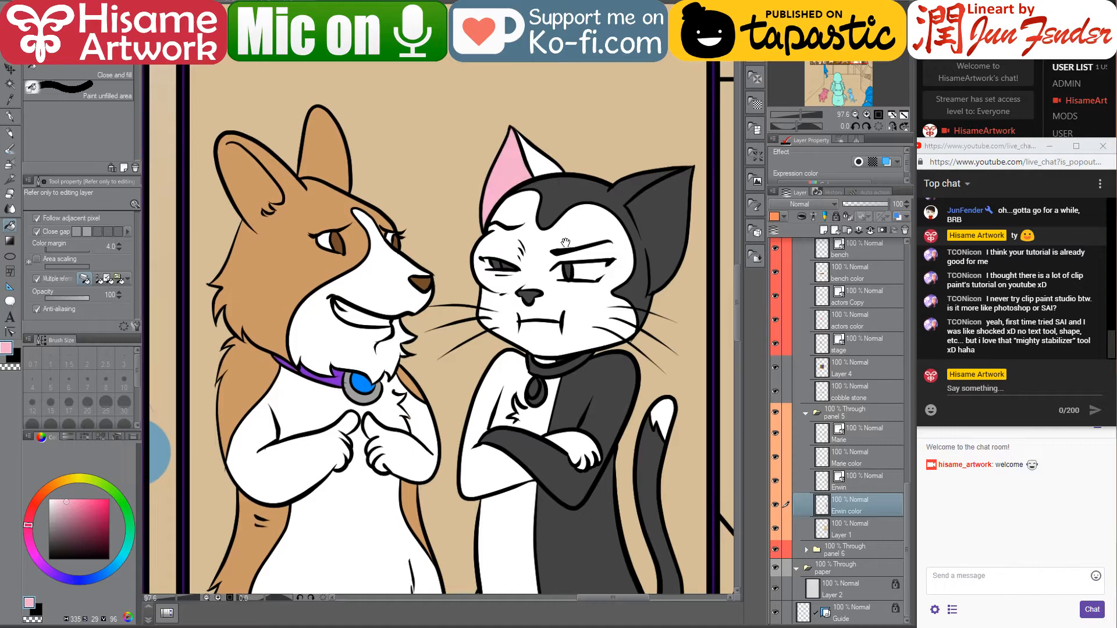
Paint the inside of the cat's right ear pink within the layer's selection and tidy its inner edge with sampled dark grey
drag(663, 202, 611, 169)
scroll(612, 169, up, 3)
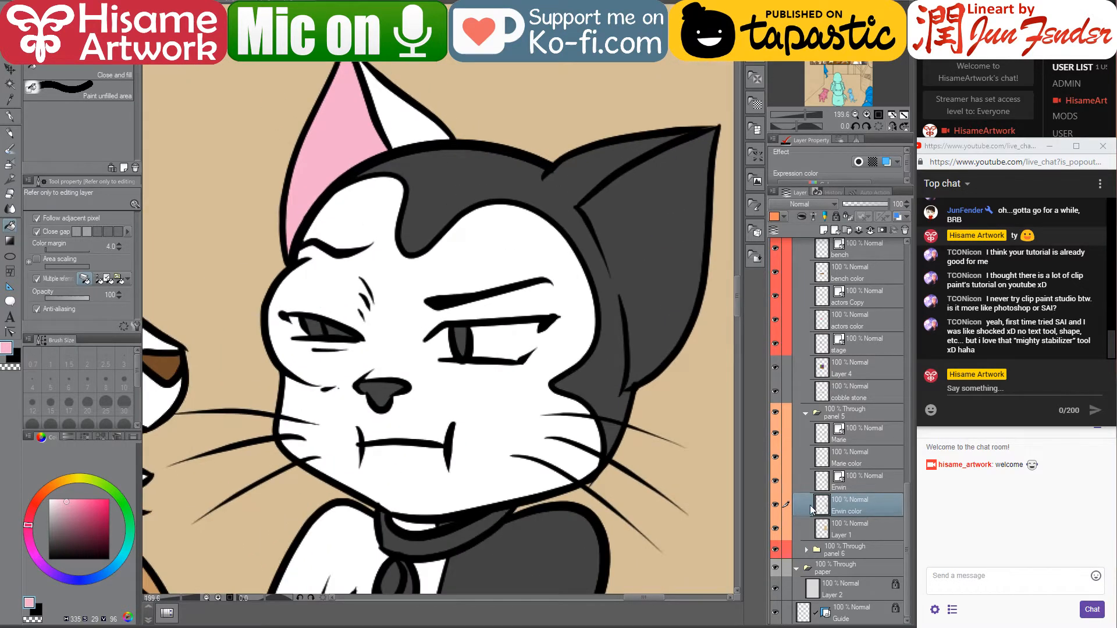
ctrl+click(821, 505)
key(p)
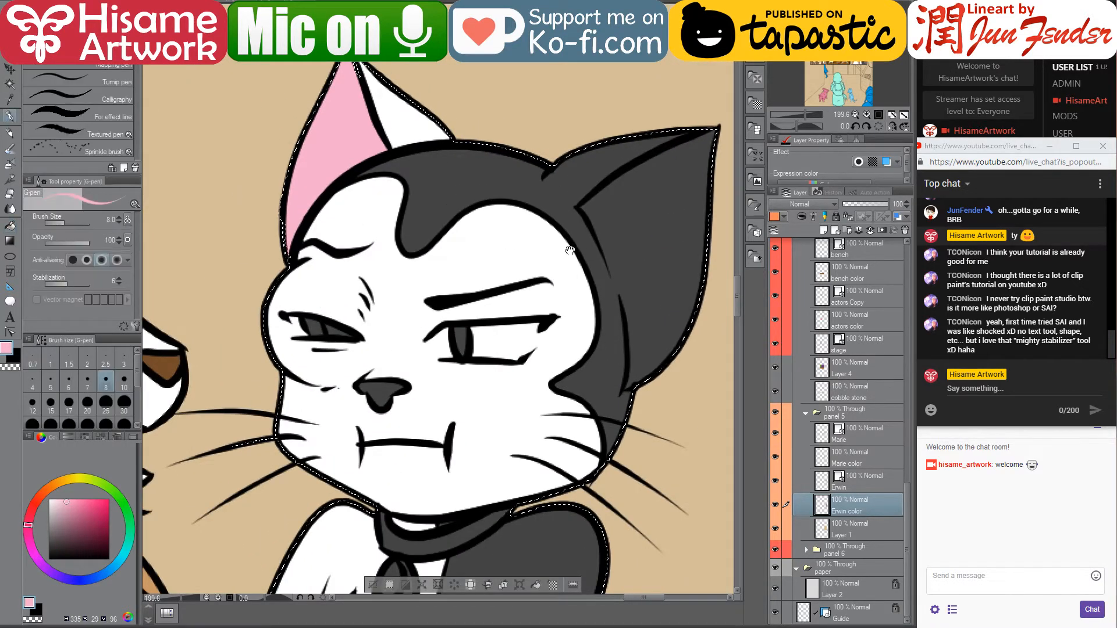
drag(568, 251, 486, 237)
click(88, 403)
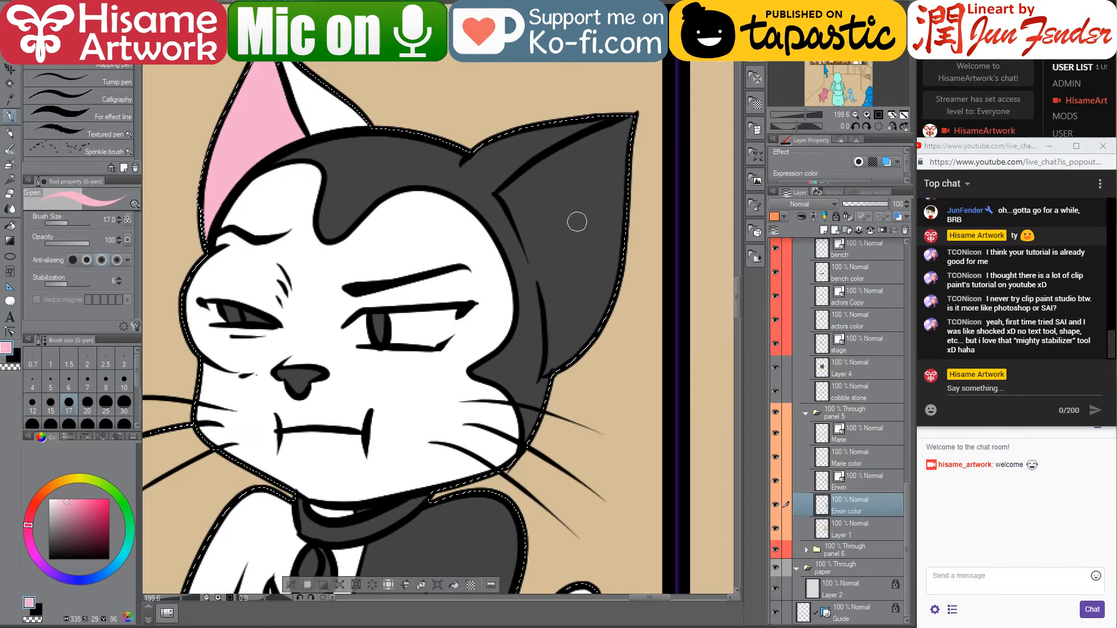
click(512, 197)
mouse_move(512, 197)
mouse_down()
mouse_move(551, 289)
mouse_move(553, 373)
mouse_move(588, 336)
mouse_move(625, 239)
mouse_move(633, 123)
mouse_move(524, 191)
mouse_move(619, 136)
mouse_move(548, 205)
mouse_move(571, 345)
mouse_move(555, 210)
mouse_move(588, 317)
mouse_move(558, 218)
mouse_move(604, 150)
mouse_move(609, 276)
mouse_up()
key(bracketright)
key(bracketright)
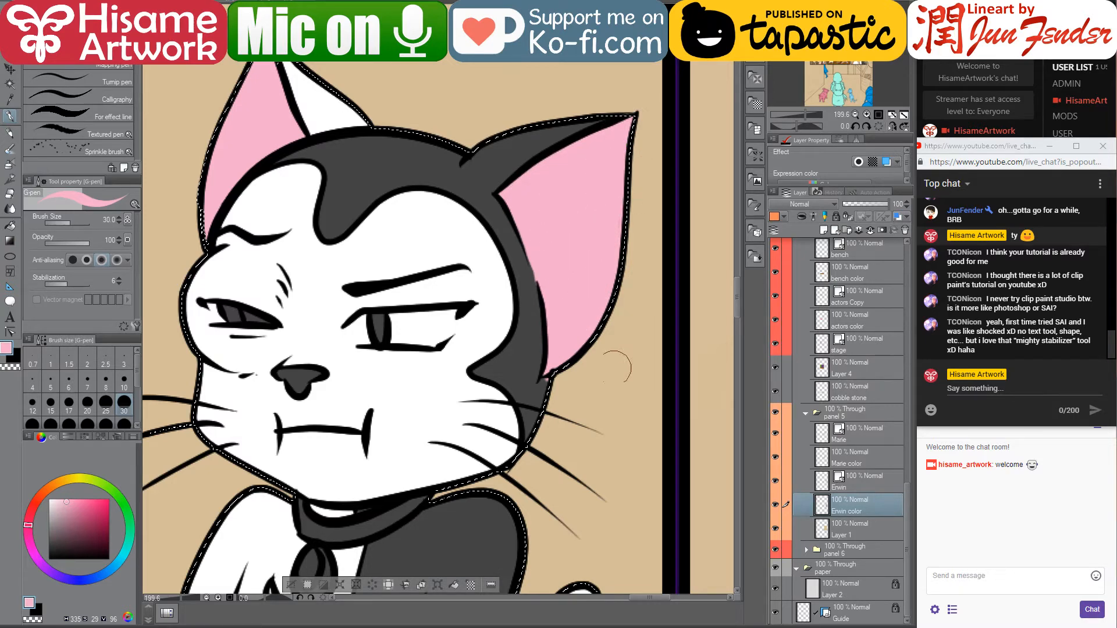
alt+click(539, 396)
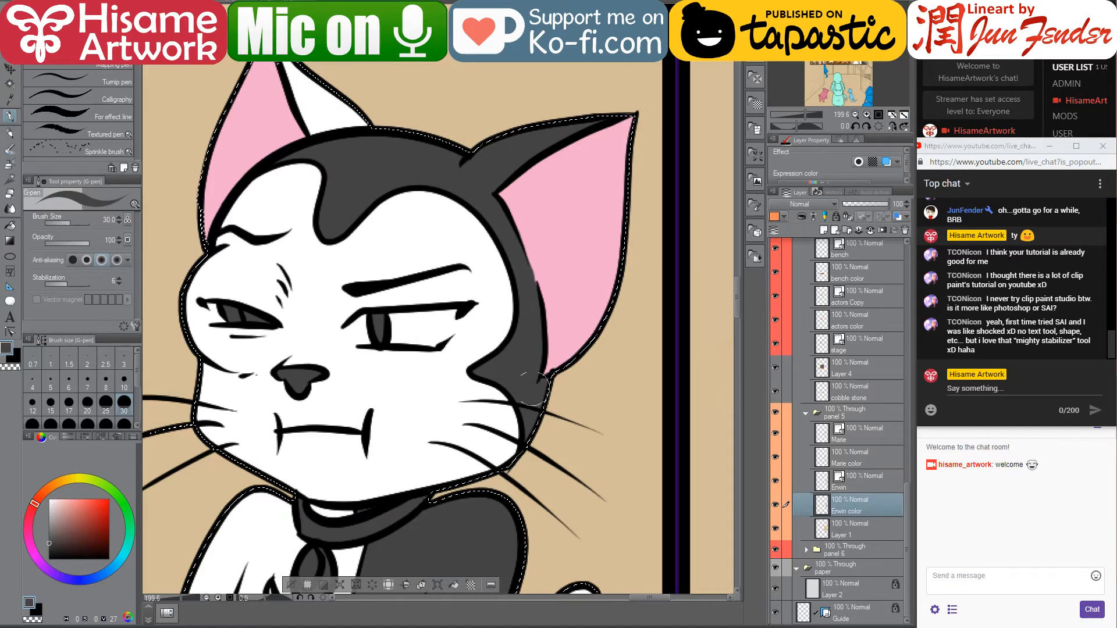
drag(497, 366, 636, 306)
Fill the cat's nose with the pink sampled from its ear
alt+click(351, 152)
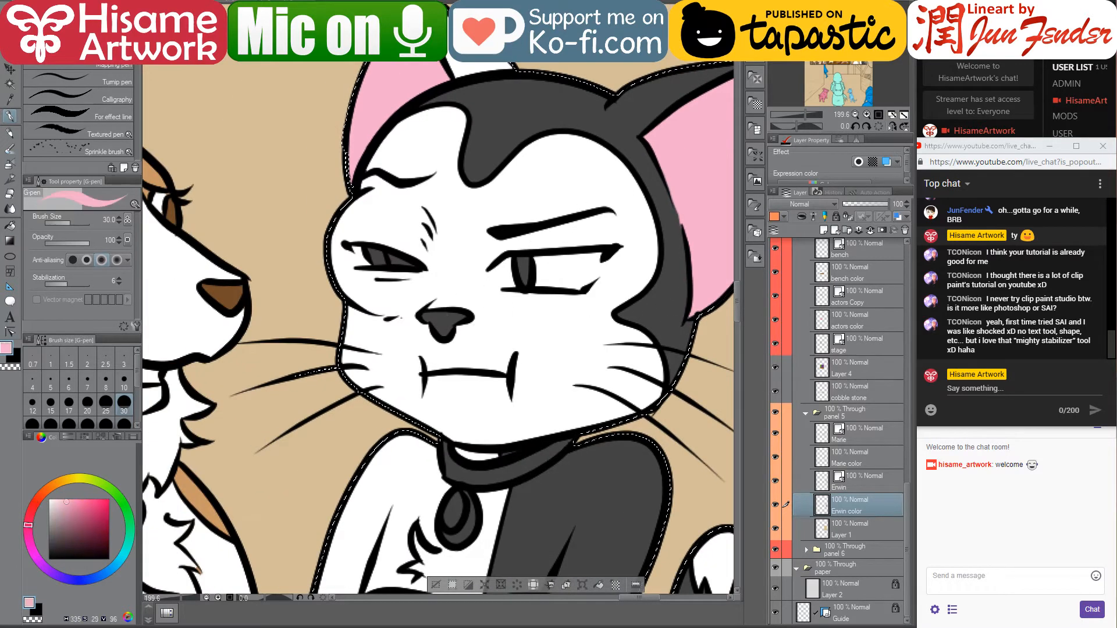
drag(337, 231, 289, 238)
click(10, 224)
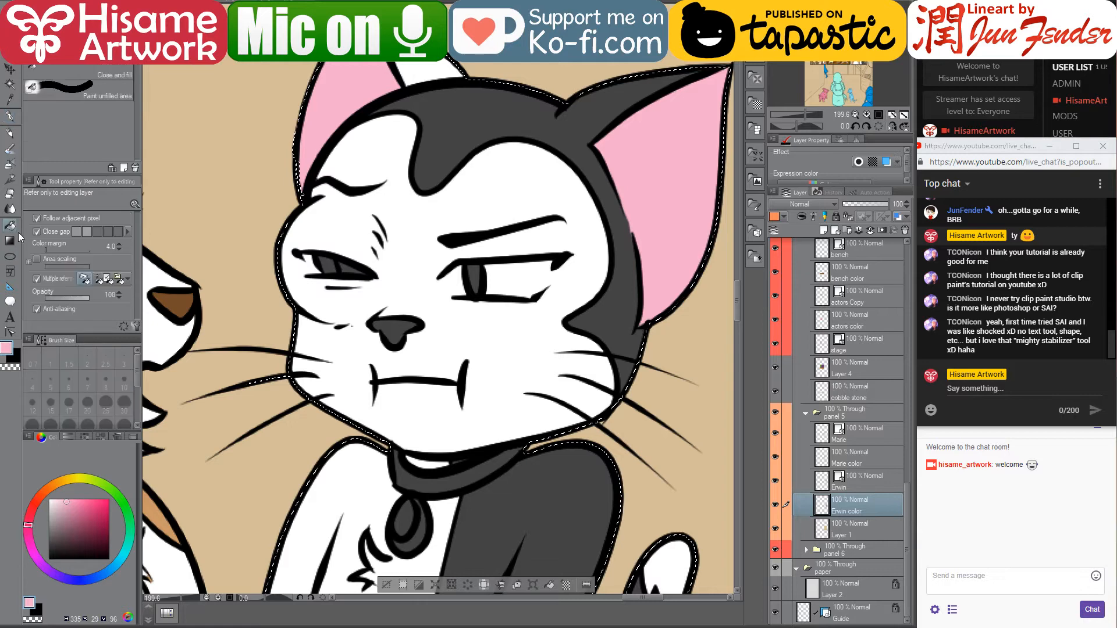
click(396, 326)
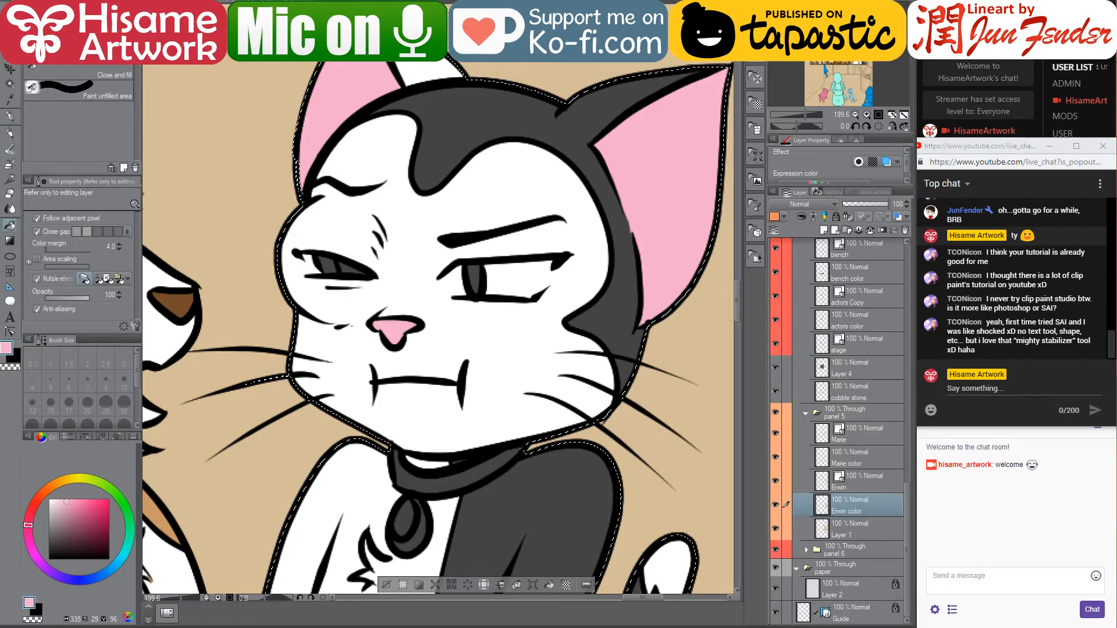
Fill the iris of the cat's wider open eye with yellow sampled from the princess's crown in the page_94 document
key(ctrl+Tab)
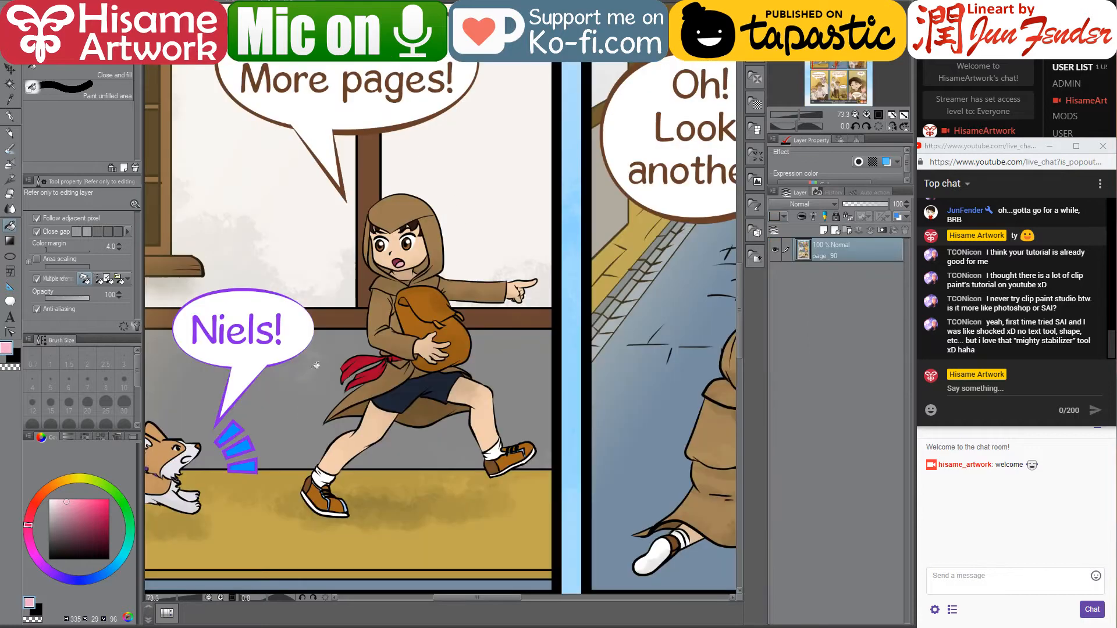
key(ctrl+Tab)
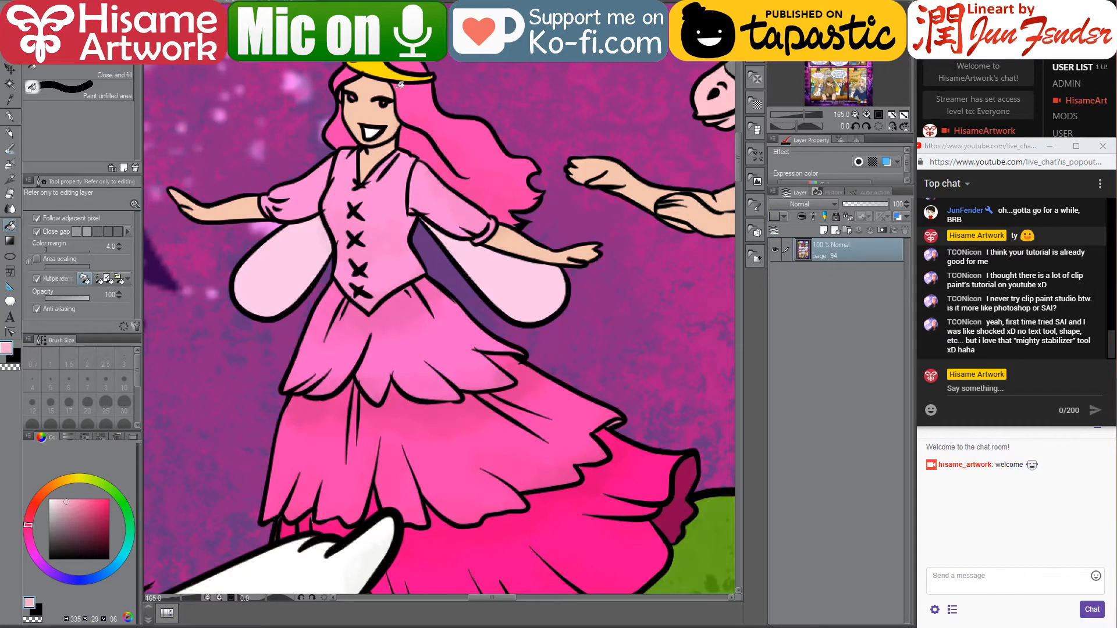
alt+click(384, 64)
key(ctrl+Tab)
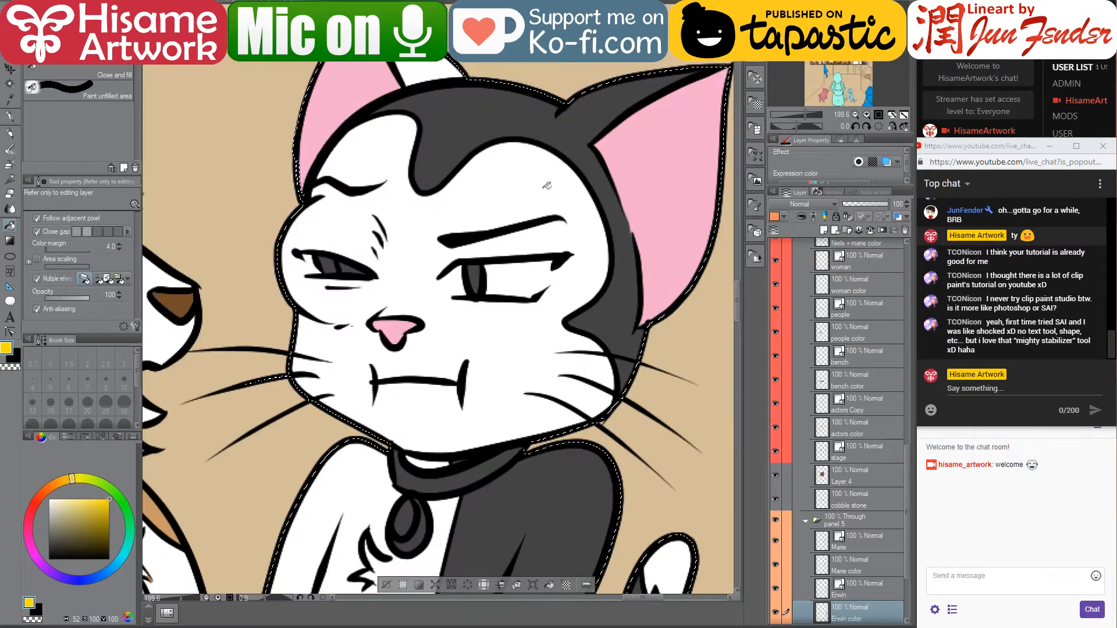
click(473, 281)
drag(433, 302, 499, 325)
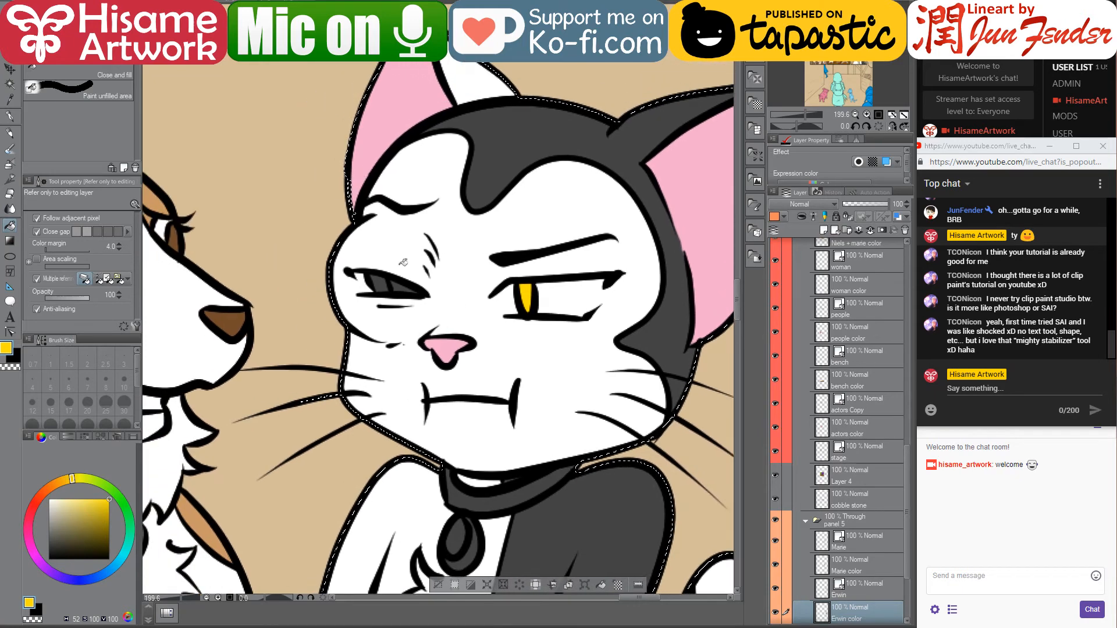
Paint the inside of the cat's narrowed eye white with the G-pen, sampling the white from its face
key(p)
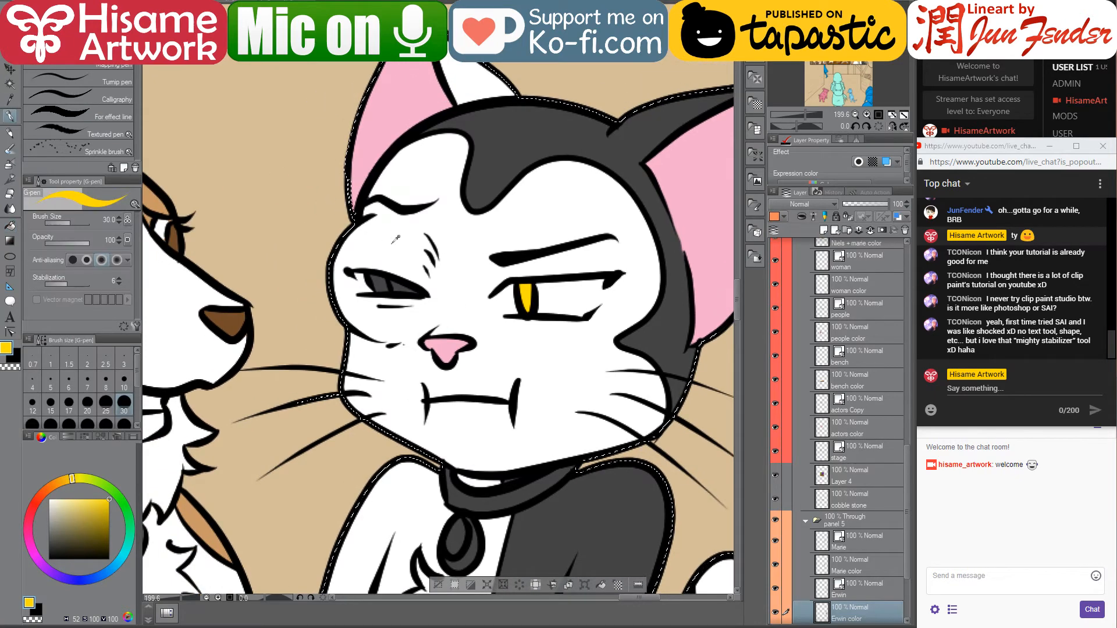
alt+click(379, 256)
drag(378, 266, 425, 291)
drag(407, 253, 443, 260)
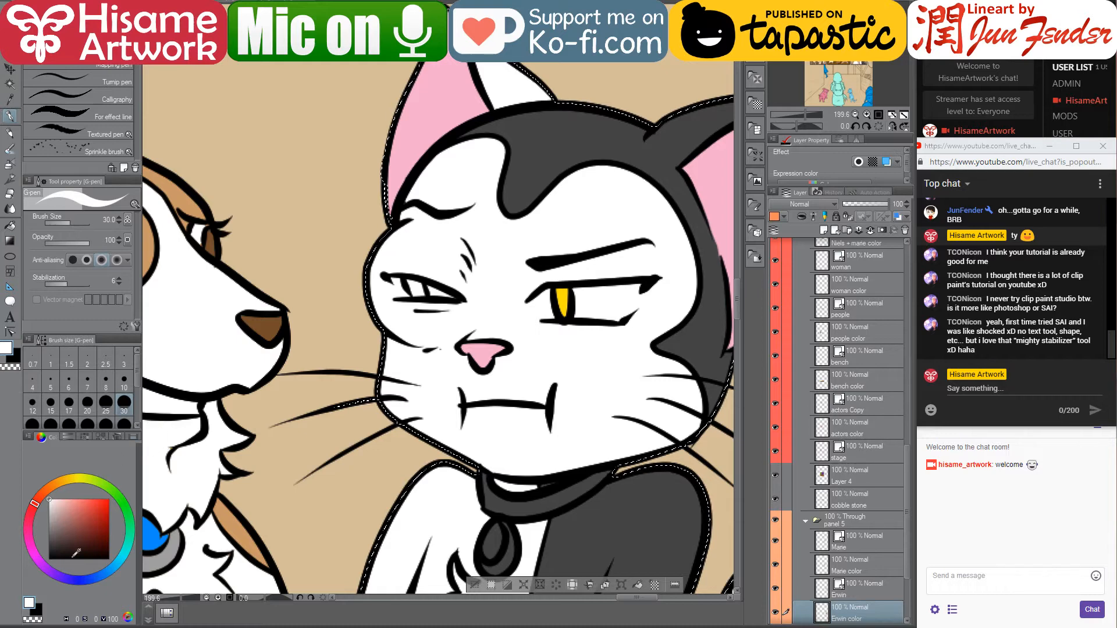
Paint a light blue iris in the cat's narrowed eye with the G-pen at size 10
click(107, 571)
drag(86, 501, 74, 496)
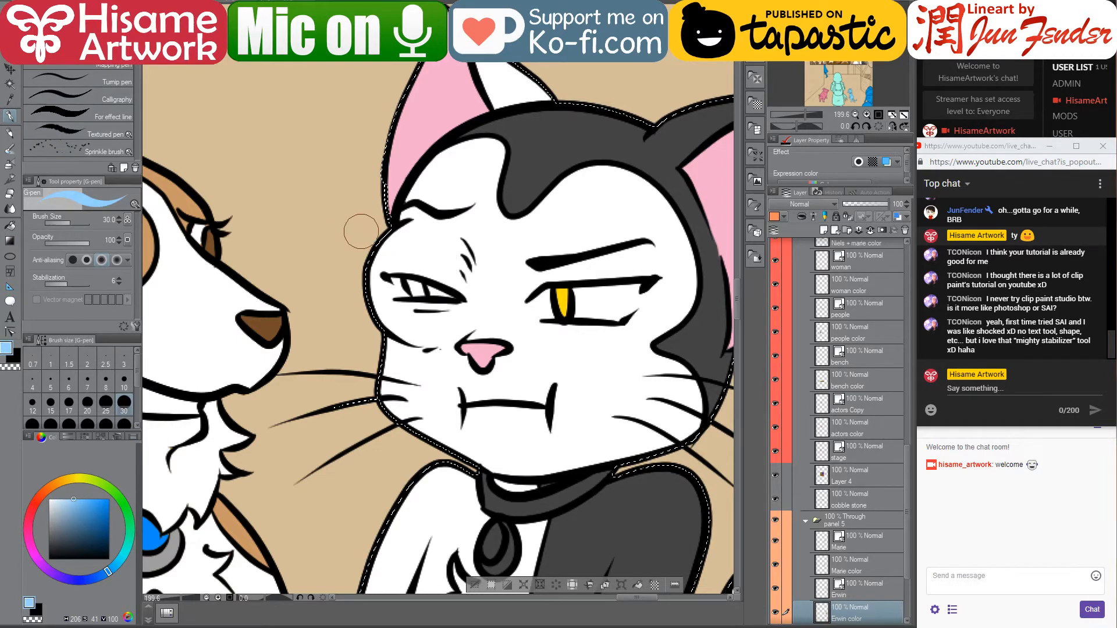
key(bracketleft)
key(bracketleft)
key(bracketleft)
key(bracketleft)
key(bracketleft)
key(bracketleft)
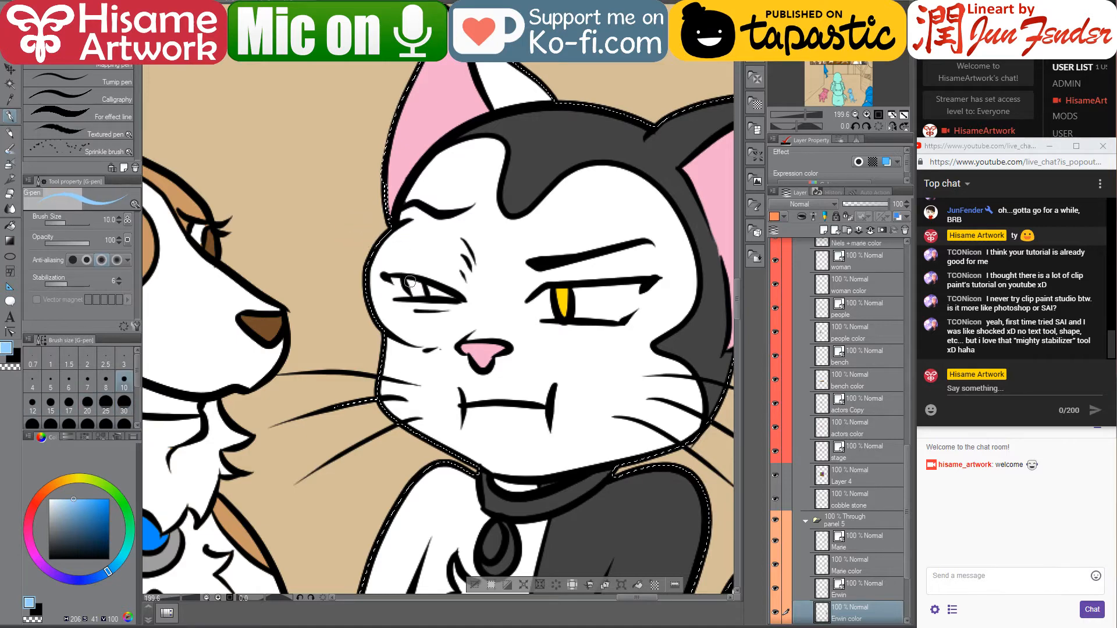
click(412, 287)
mouse_move(412, 293)
mouse_down()
mouse_move(421, 294)
mouse_move(414, 286)
mouse_up()
Fill the rim of the cat's collar pendant with grey sampled from the corgi's collar tag
scroll(383, 335, down, 5)
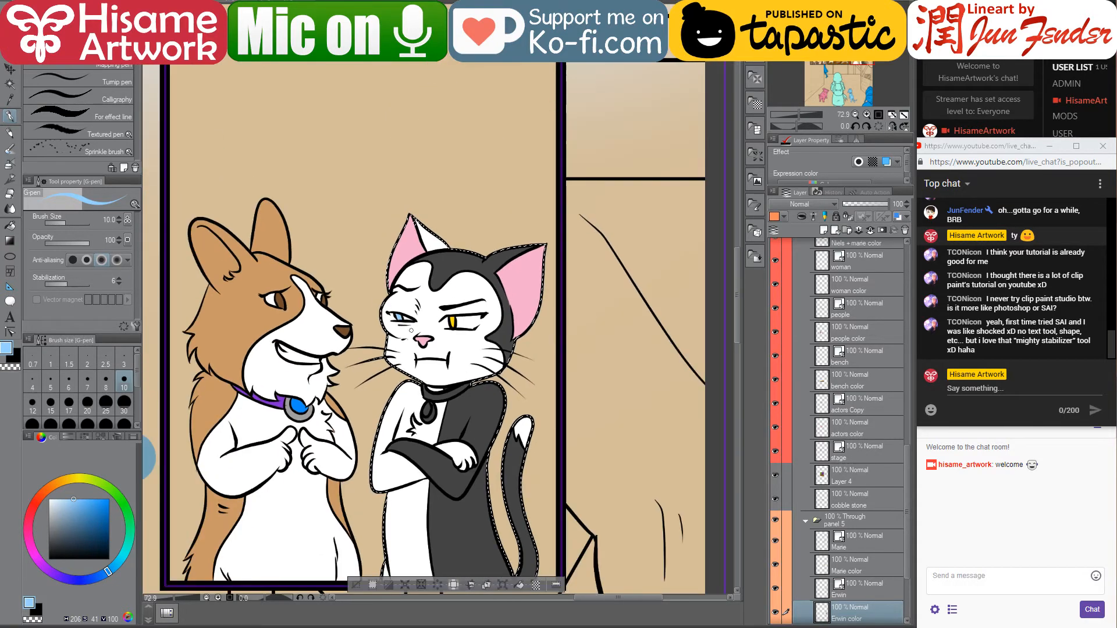
drag(462, 341, 541, 314)
scroll(518, 377, up, 6)
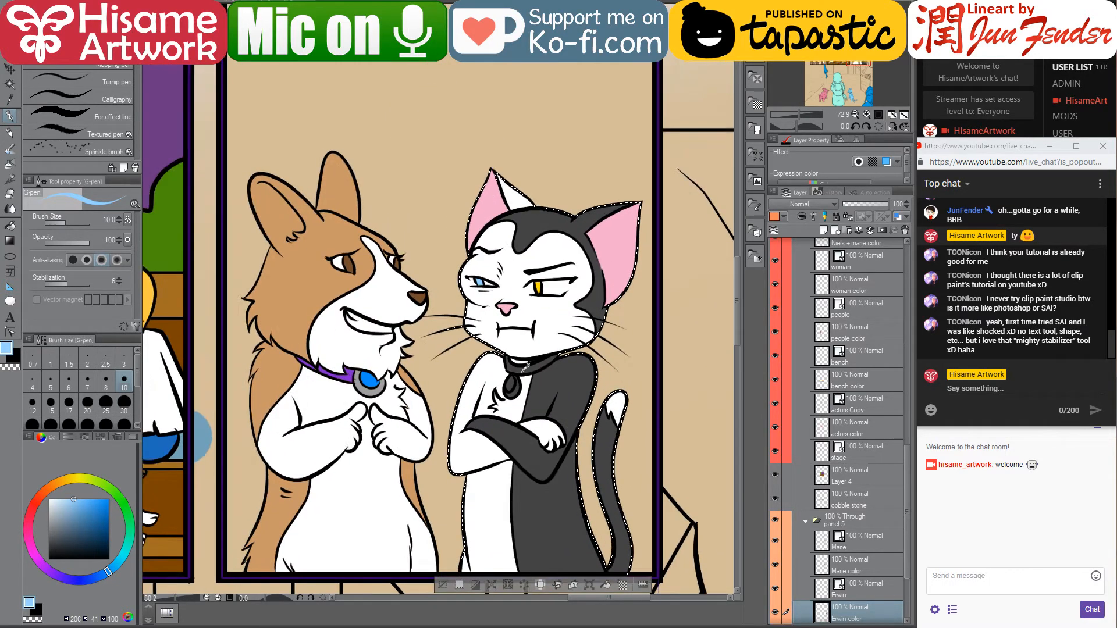
scroll(507, 396, up, 3)
alt+click(247, 386)
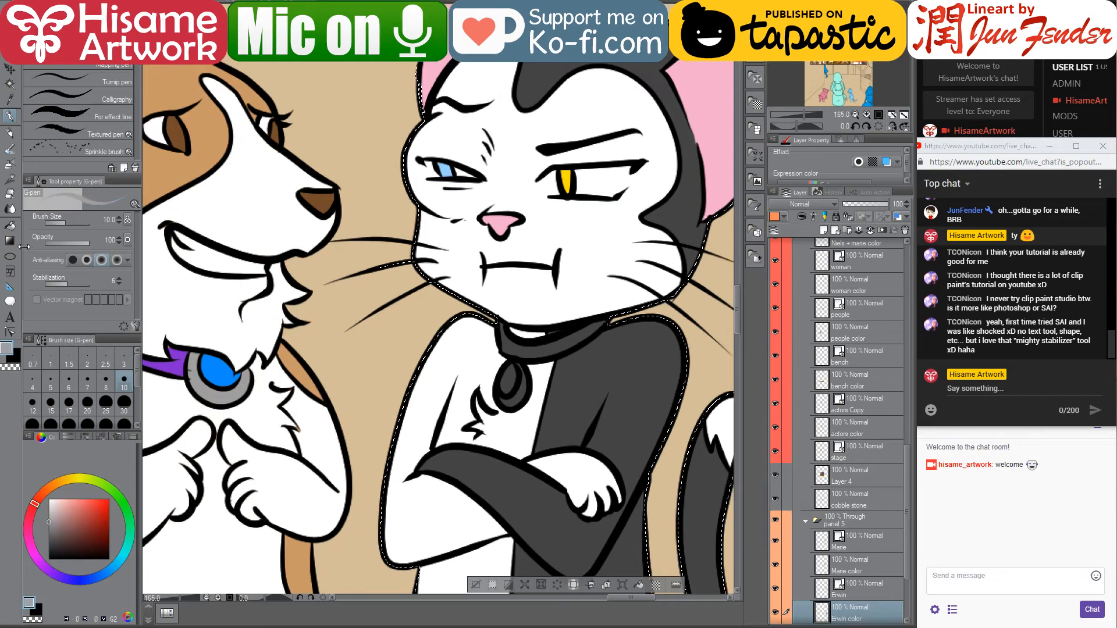
click(10, 226)
scroll(512, 384, up, 2)
scroll(512, 384, down, 2)
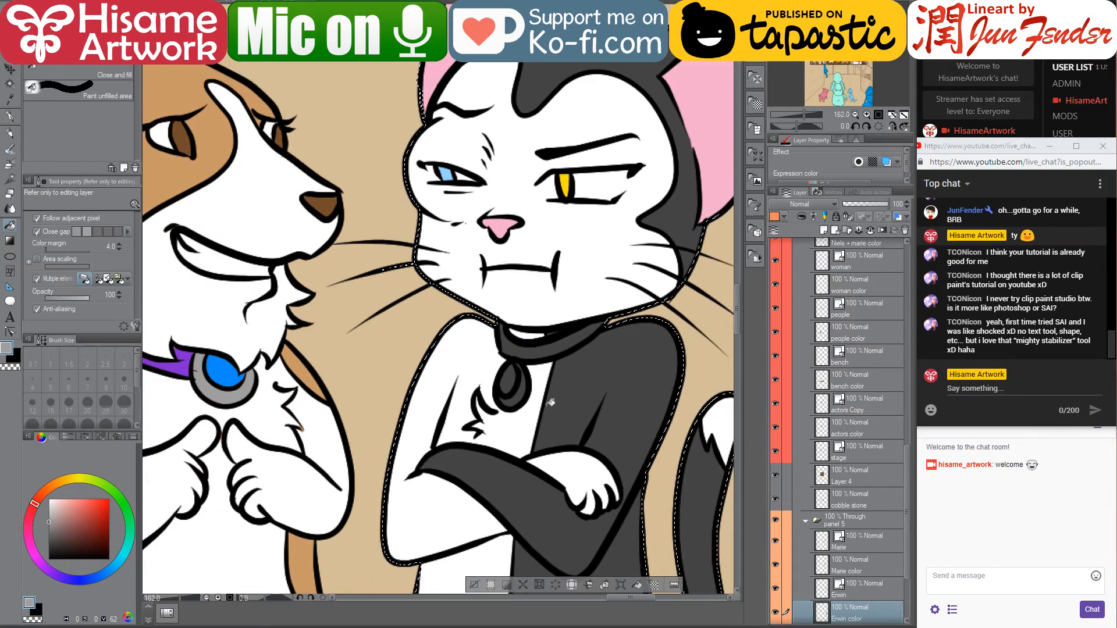
click(521, 393)
drag(522, 393, 580, 391)
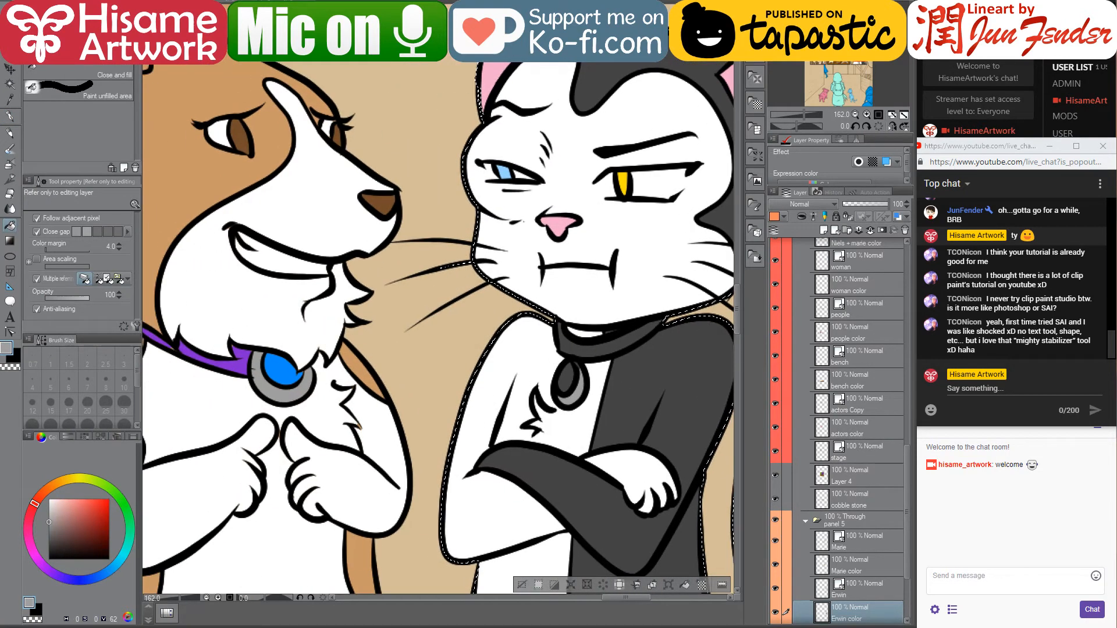
Fill the cat's collar with dark blue sampled from the cat's collar in the page_94 document
click(226, 2)
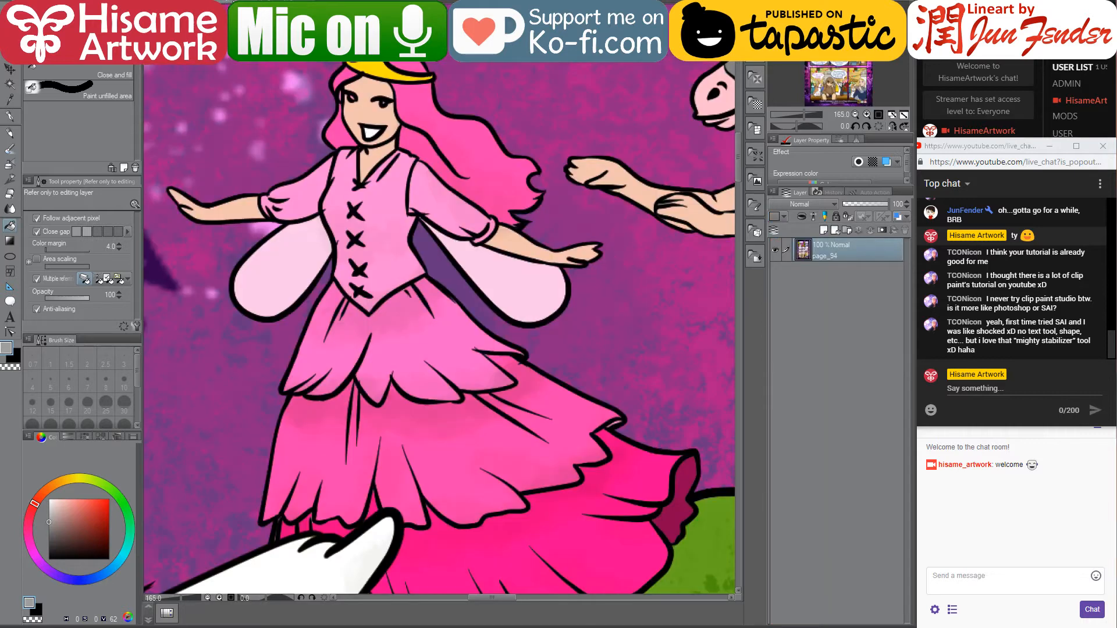
key(ctrl+Tab)
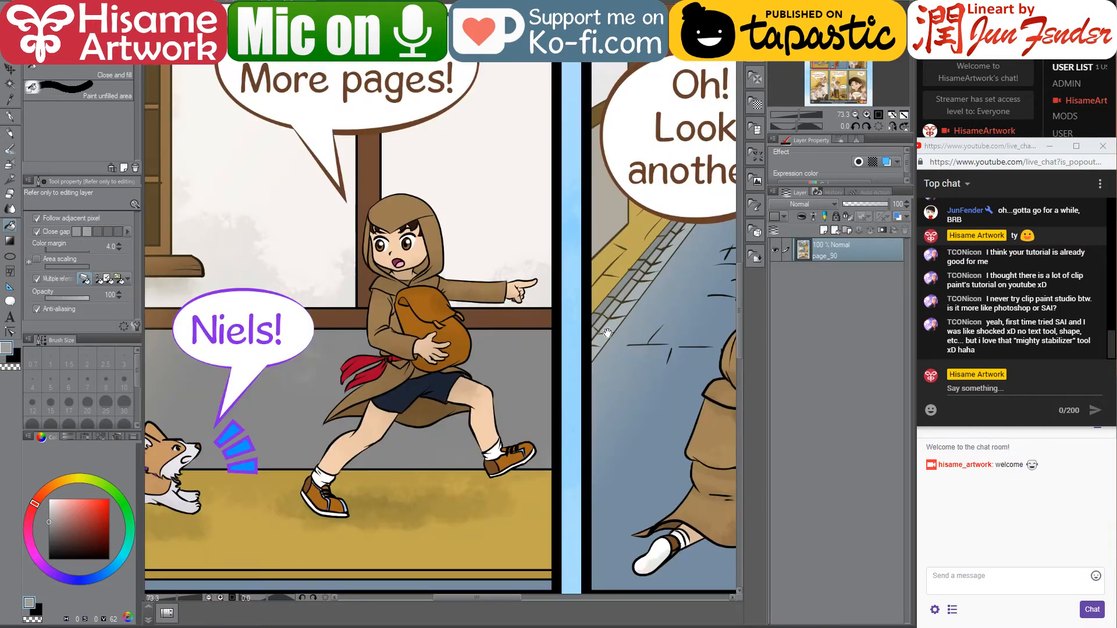
drag(607, 333, 321, 90)
drag(553, 466, 641, 552)
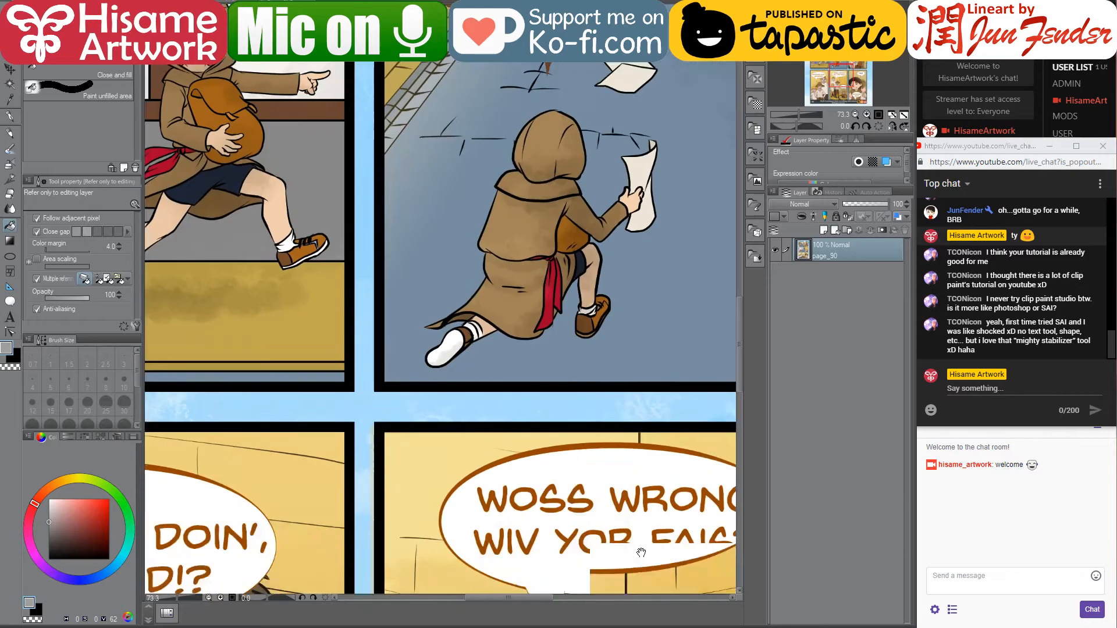
drag(221, 51, 262, 147)
key(ctrl+Tab)
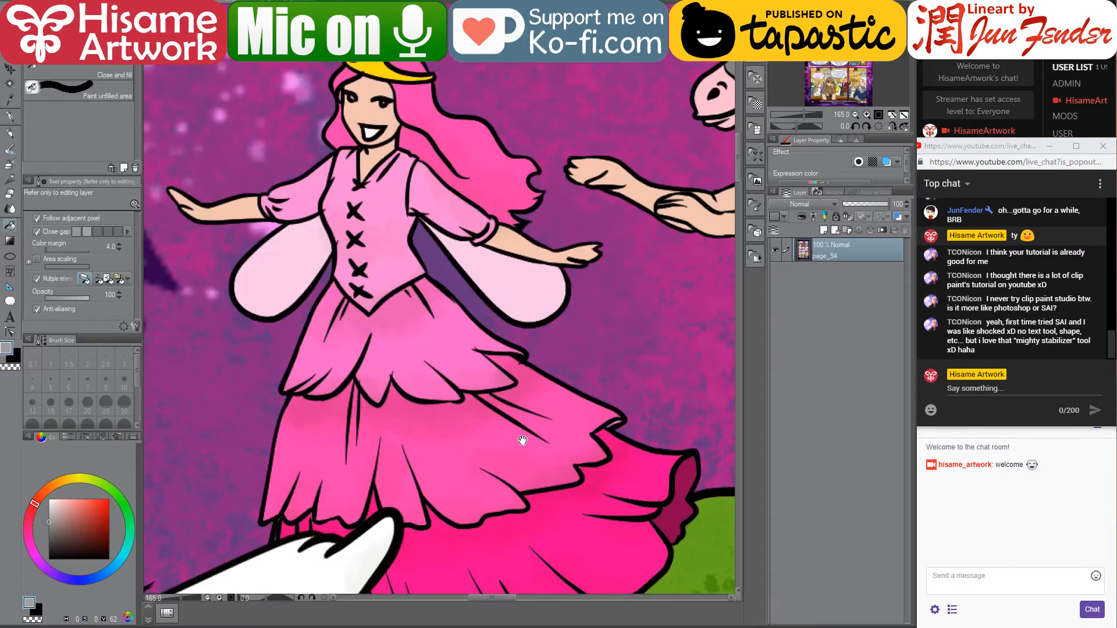
drag(523, 441, 404, 134)
drag(592, 339, 173, 354)
drag(714, 271, 178, 327)
drag(468, 276, 145, 282)
drag(652, 265, 581, 369)
alt+click(547, 326)
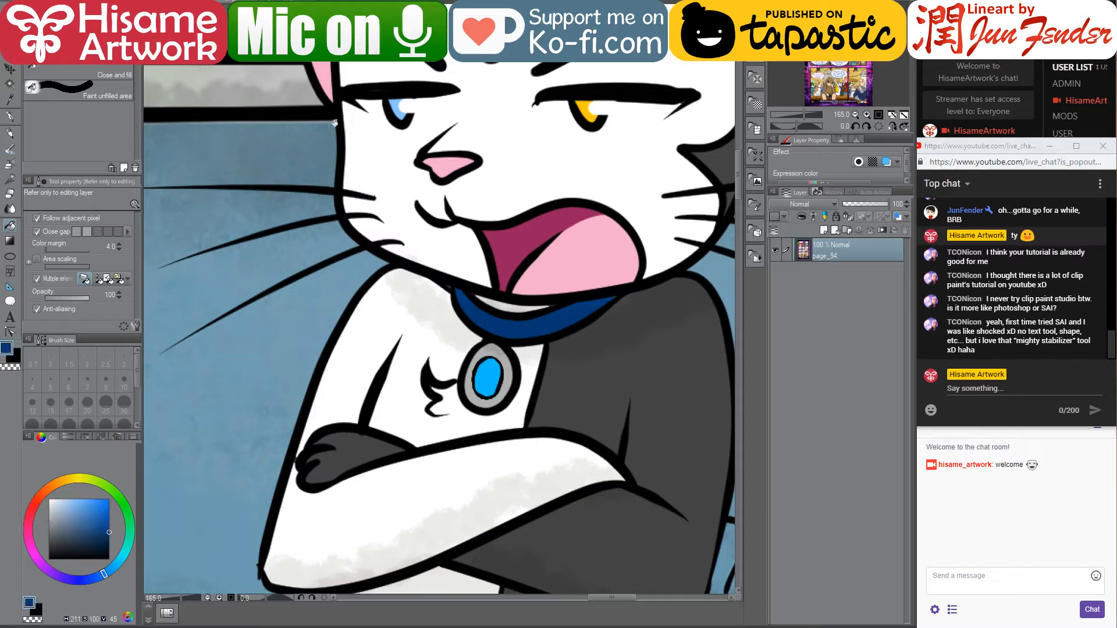
key(ctrl+Tab)
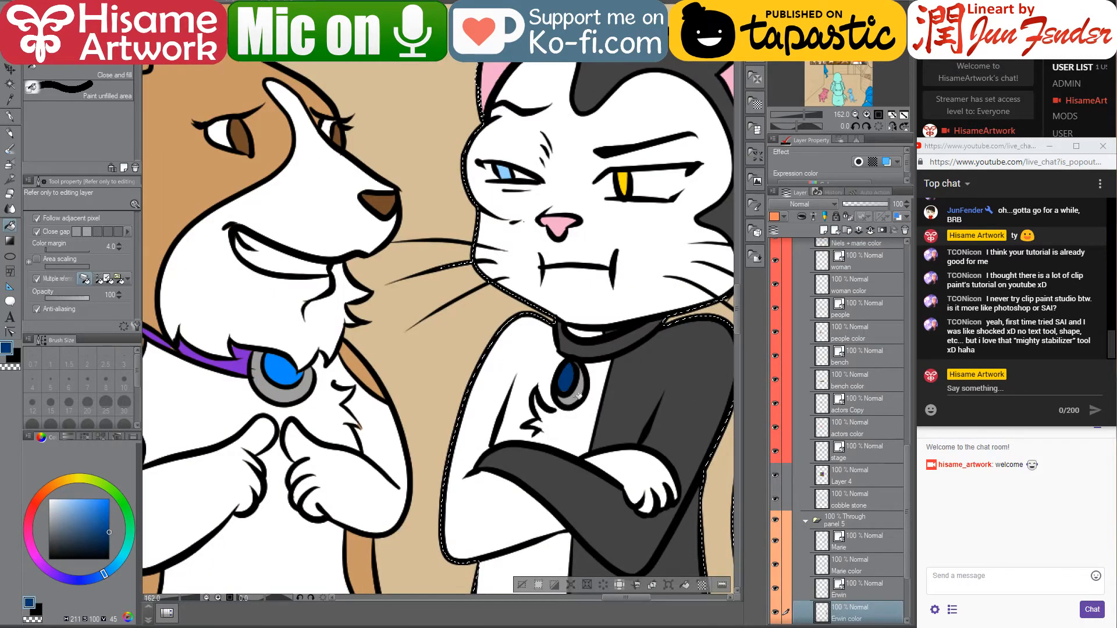
click(606, 340)
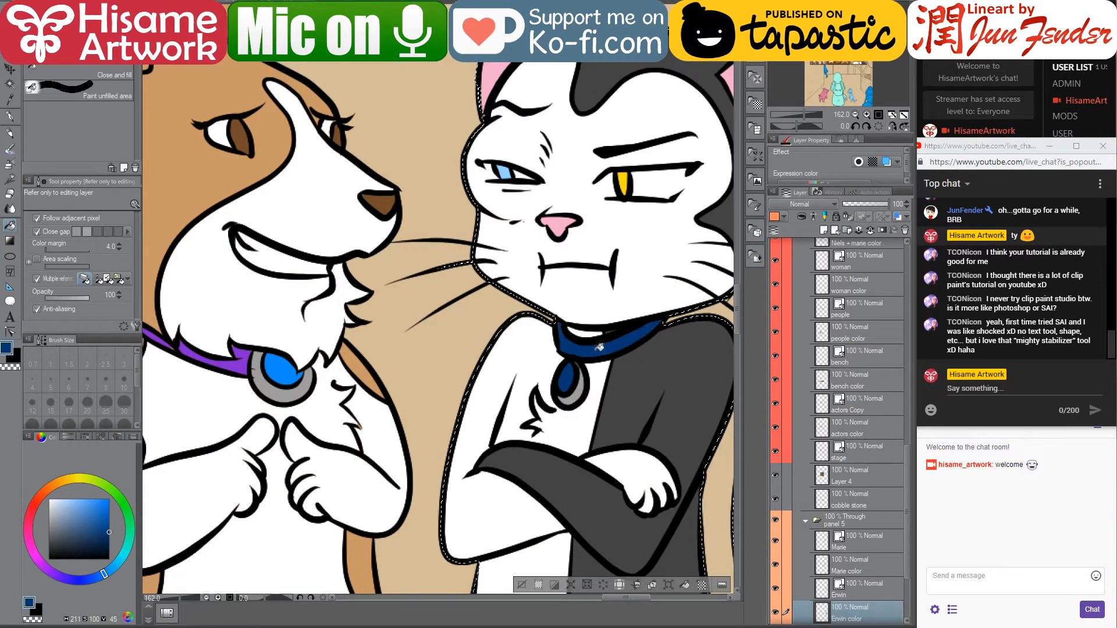
Fill the centre of the cat's pendant with bright blue sampled from the corgi's tag and clear the selection
alt+click(272, 374)
click(565, 379)
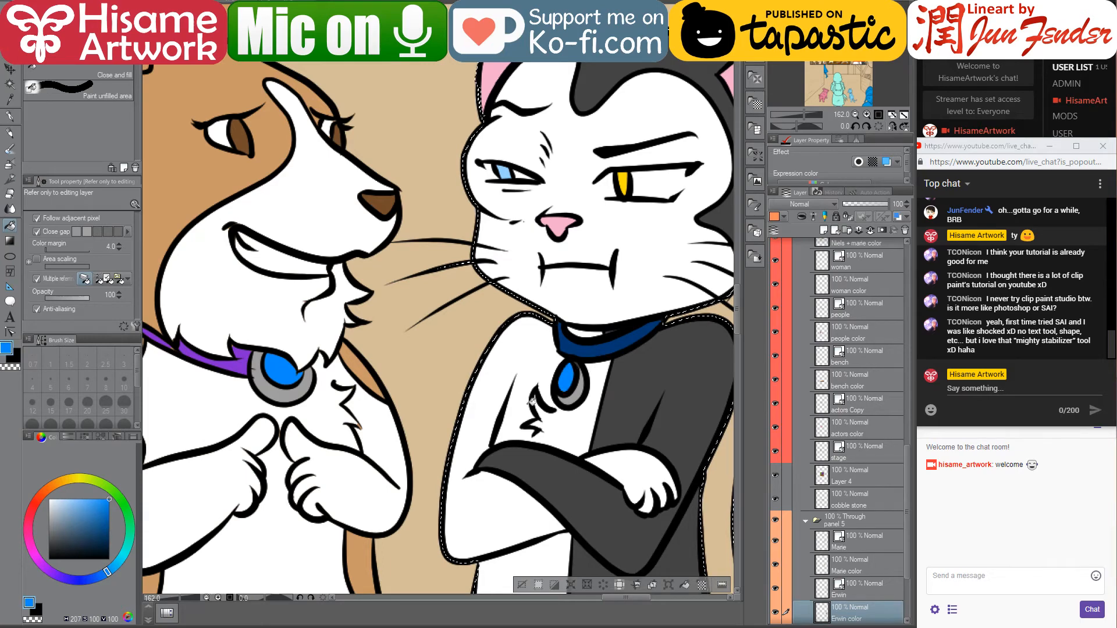
scroll(688, 371, down, 5)
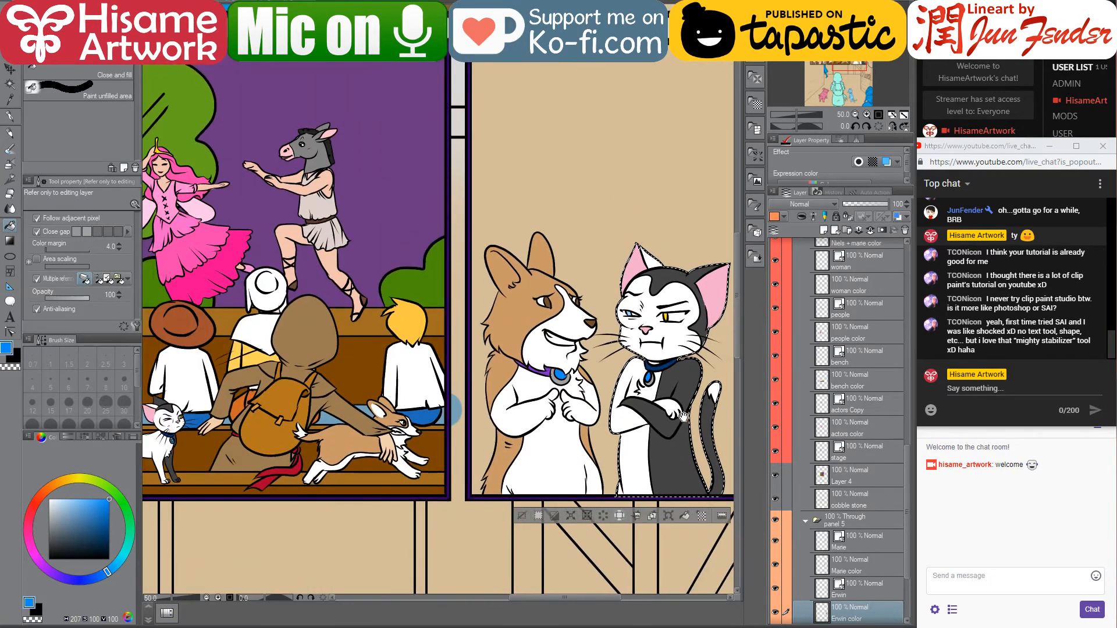
drag(688, 371, 569, 450)
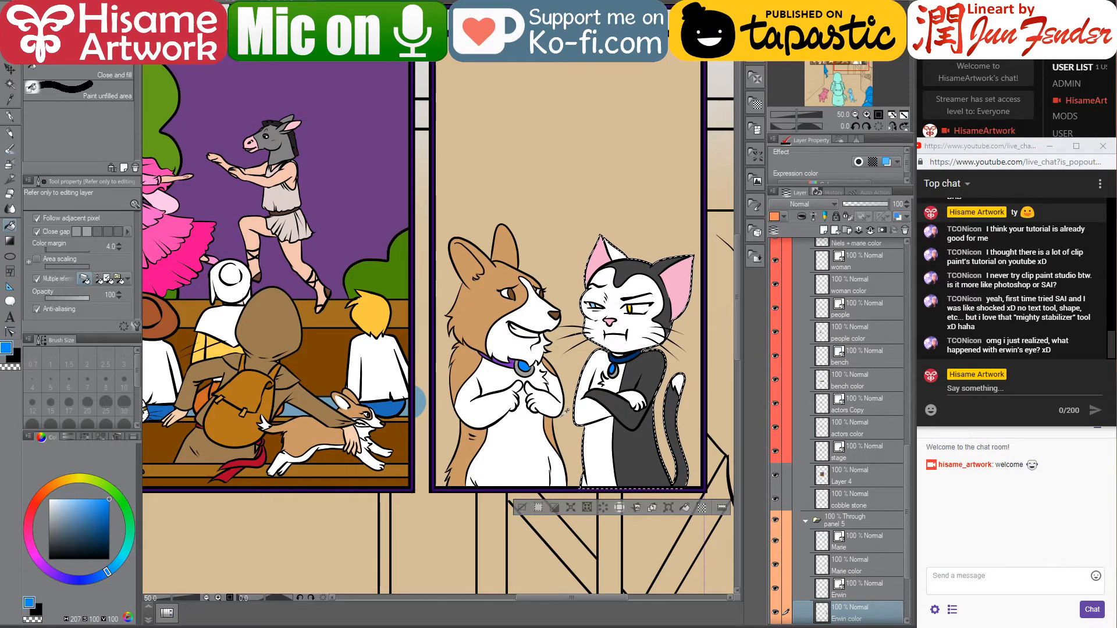
scroll(560, 416, down, 1)
mouse_move(582, 269)
mouse_down()
mouse_move(559, 448)
mouse_move(536, 483)
mouse_move(575, 271)
mouse_up()
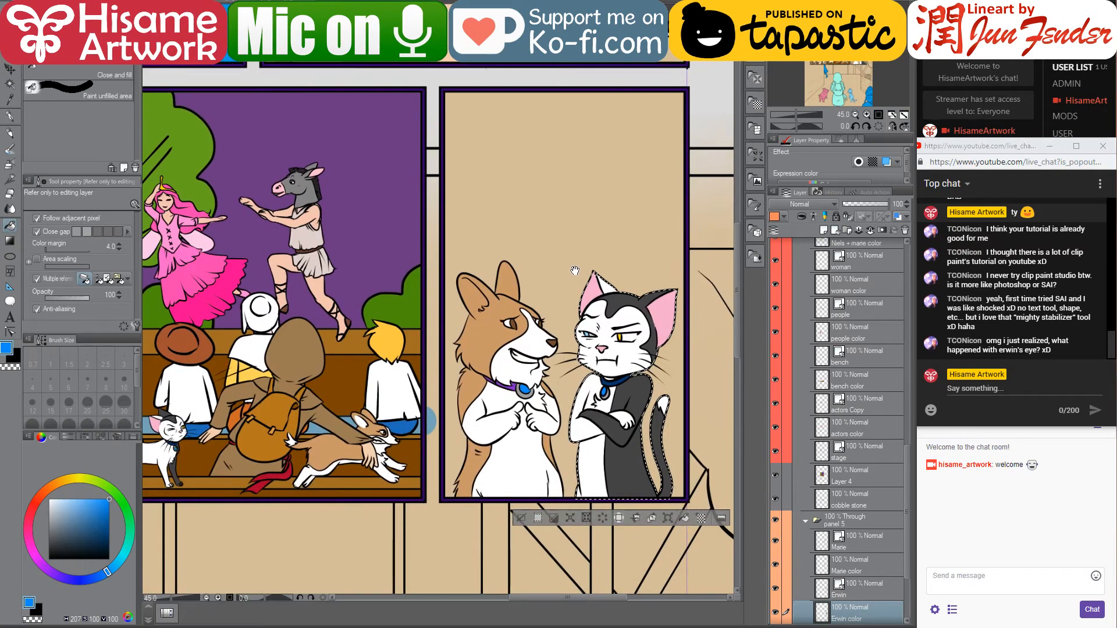
scroll(612, 365, up, 3)
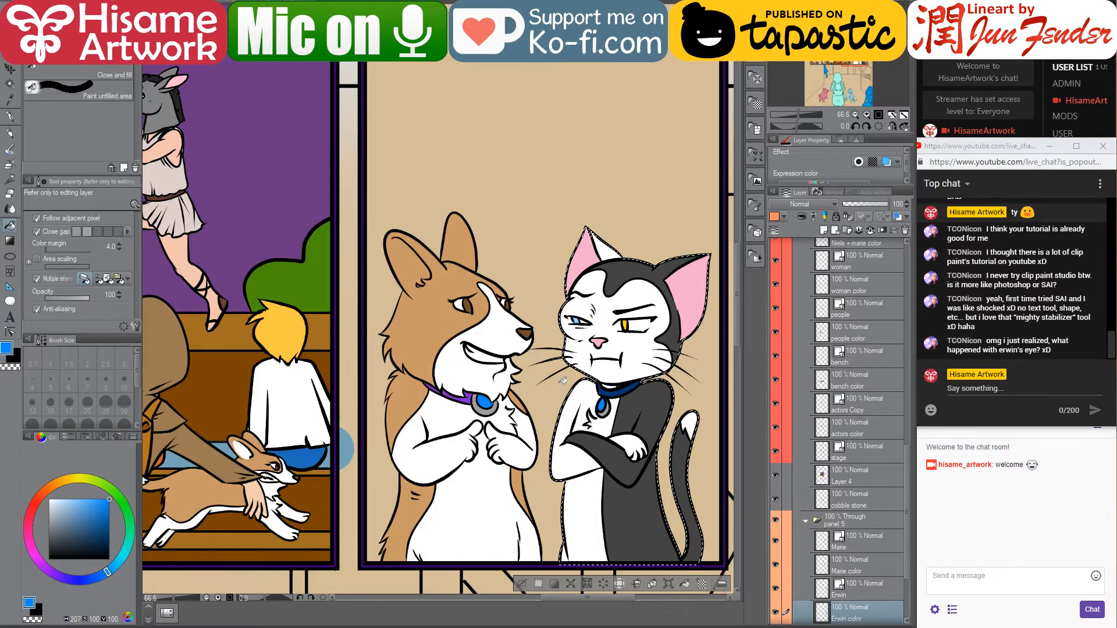
click(10, 115)
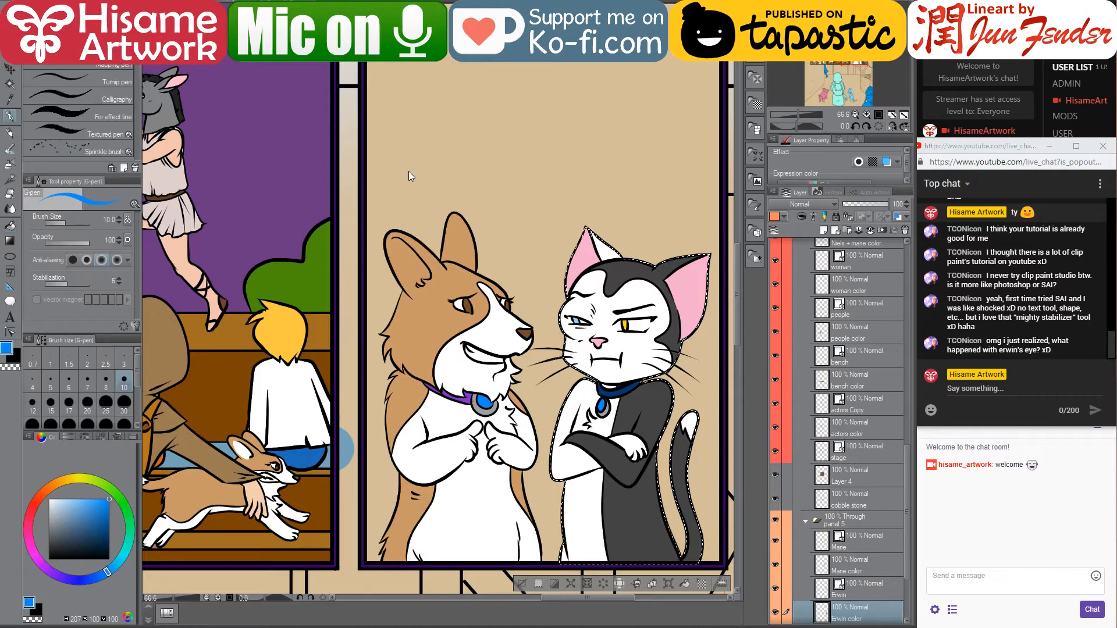
key(ctrl+d)
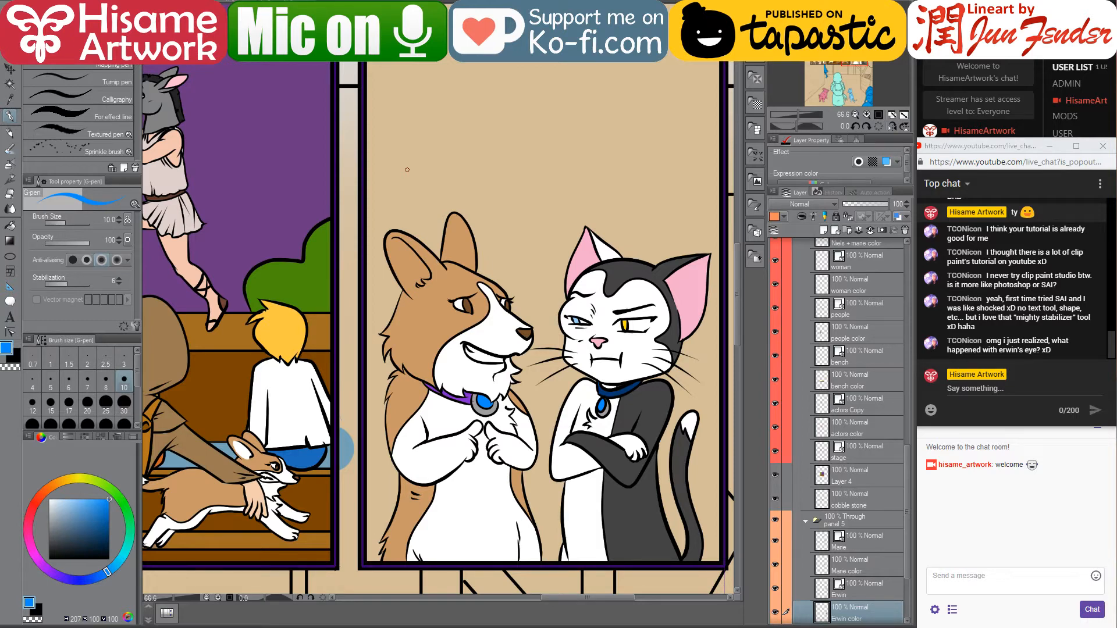
Select the hooded figure's colour layer in panel 6 and load its painted area as a selection
scroll(594, 237, down, 1)
drag(572, 308, 673, 189)
scroll(595, 377, down, 3)
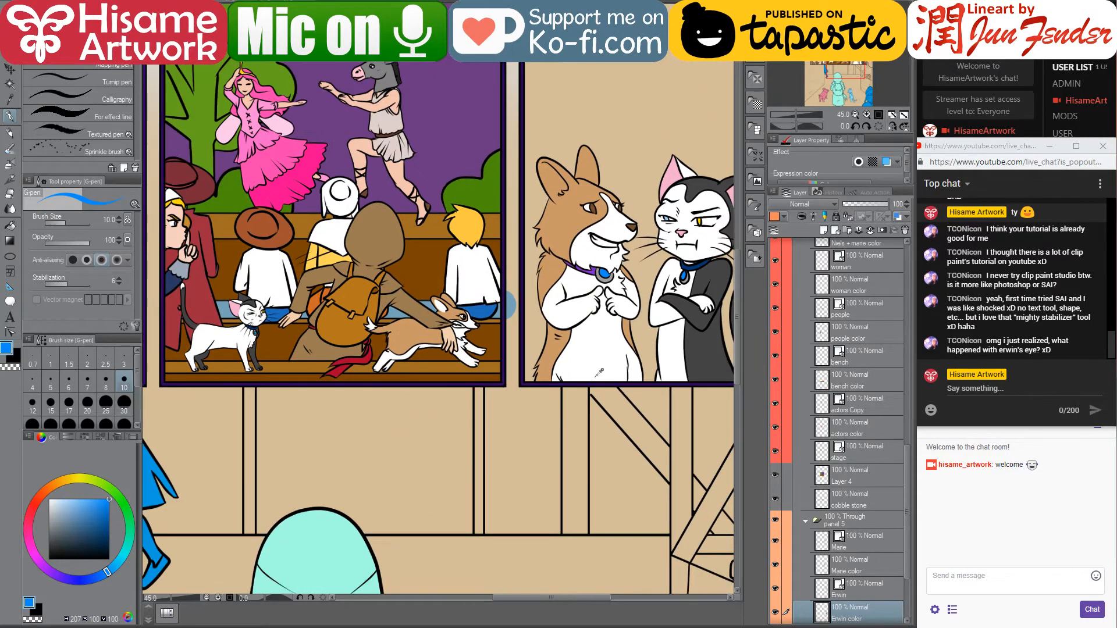
drag(573, 441, 677, 230)
drag(608, 338, 534, 287)
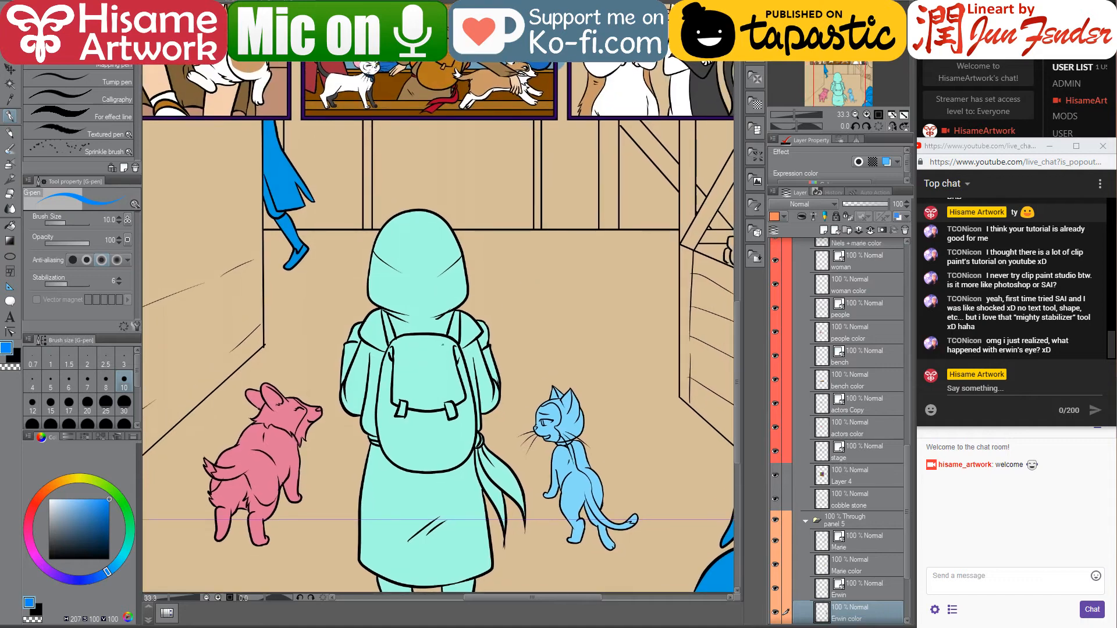
ctrl+shift+click(423, 375)
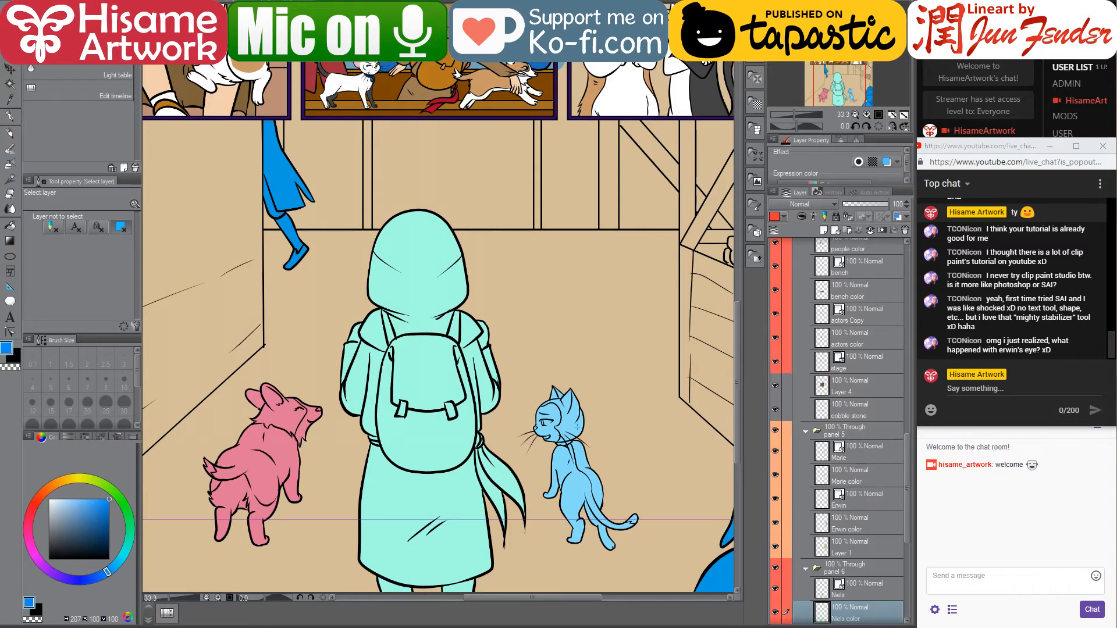
scroll(601, 444, down, 2)
drag(446, 334, 448, 350)
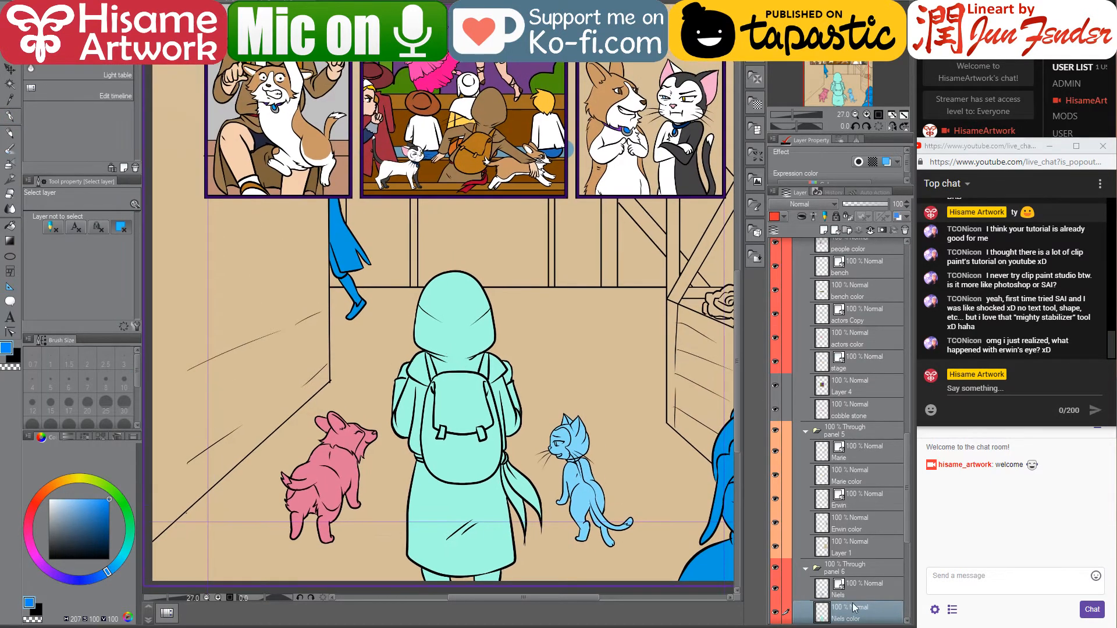
ctrl+click(822, 614)
Paint the whole hooded figure brown with the G-pen at size 800, sampling the brown from its cloak in panel 4
click(10, 118)
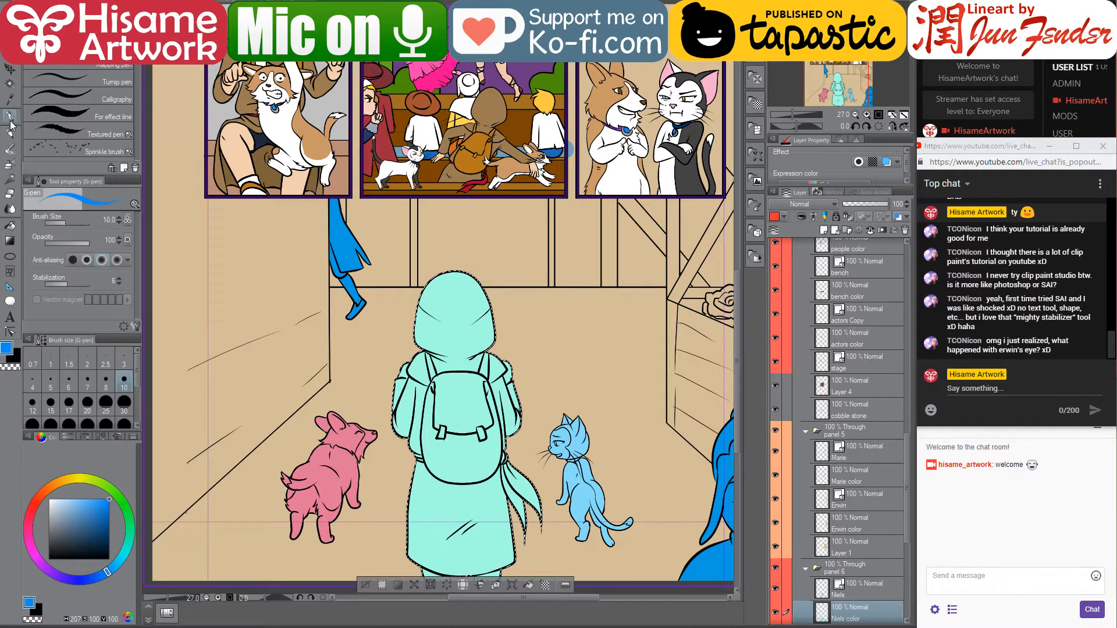
alt+click(490, 111)
key(bracketright)
key(bracketright)
key(bracketright)
key(bracketright)
key(bracketright)
key(bracketright)
key(bracketright)
key(bracketright)
key(bracketright)
key(bracketright)
key(bracketright)
key(bracketright)
key(bracketright)
key(bracketright)
key(bracketright)
key(bracketright)
key(bracketright)
key(bracketright)
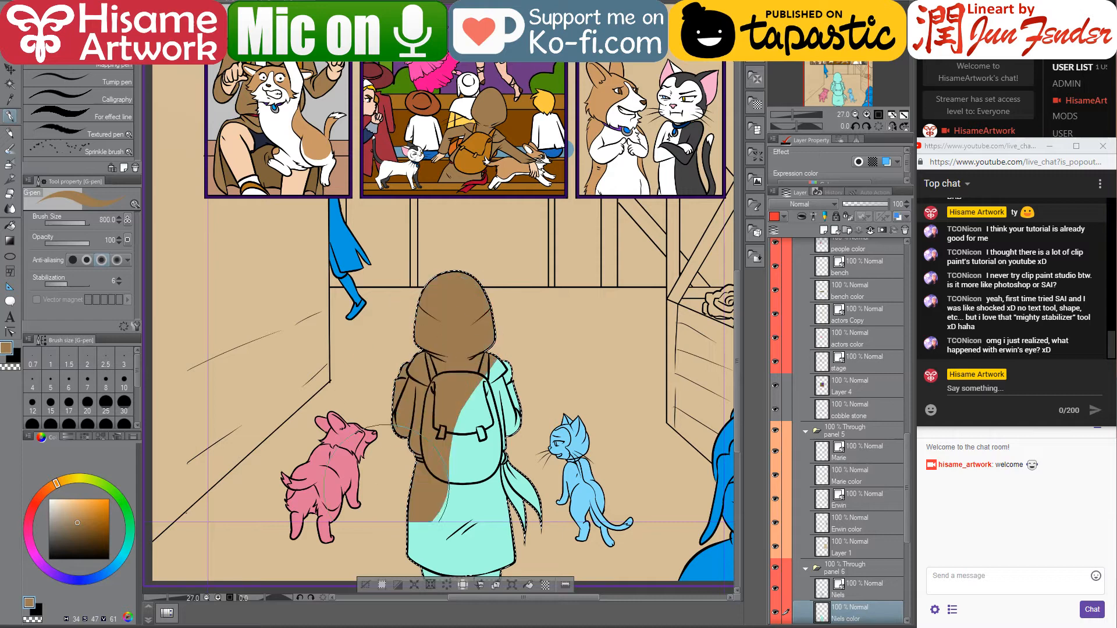
drag(477, 406, 519, 581)
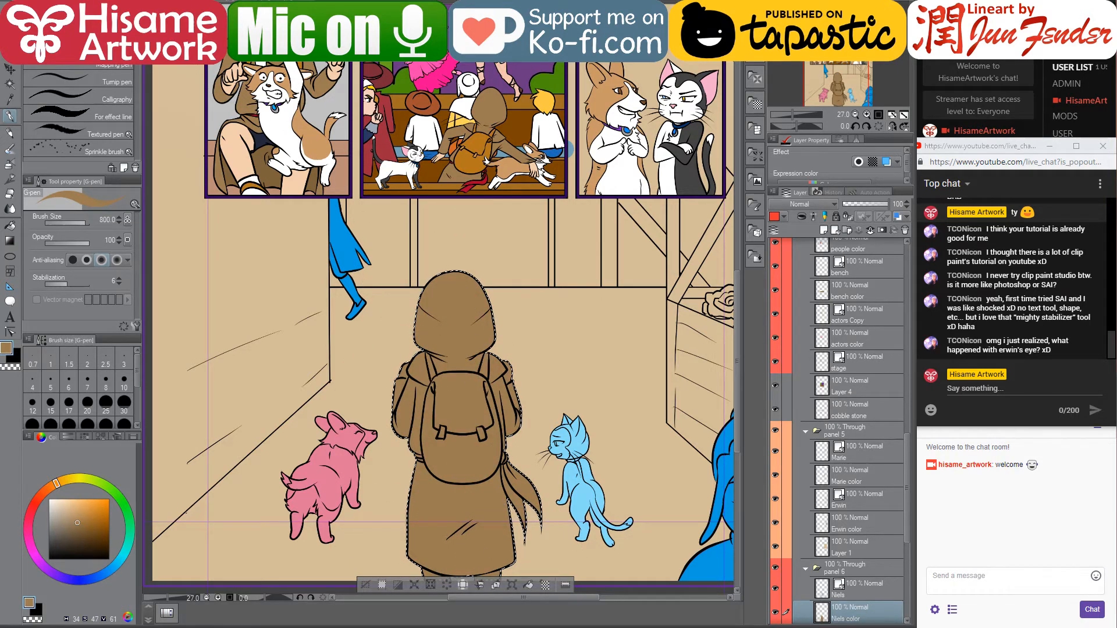
Fill the hooded figure's backpack and its straps with orange-brown, and the bare patch at the right shoulder with the skin tone from panel 4
click(10, 224)
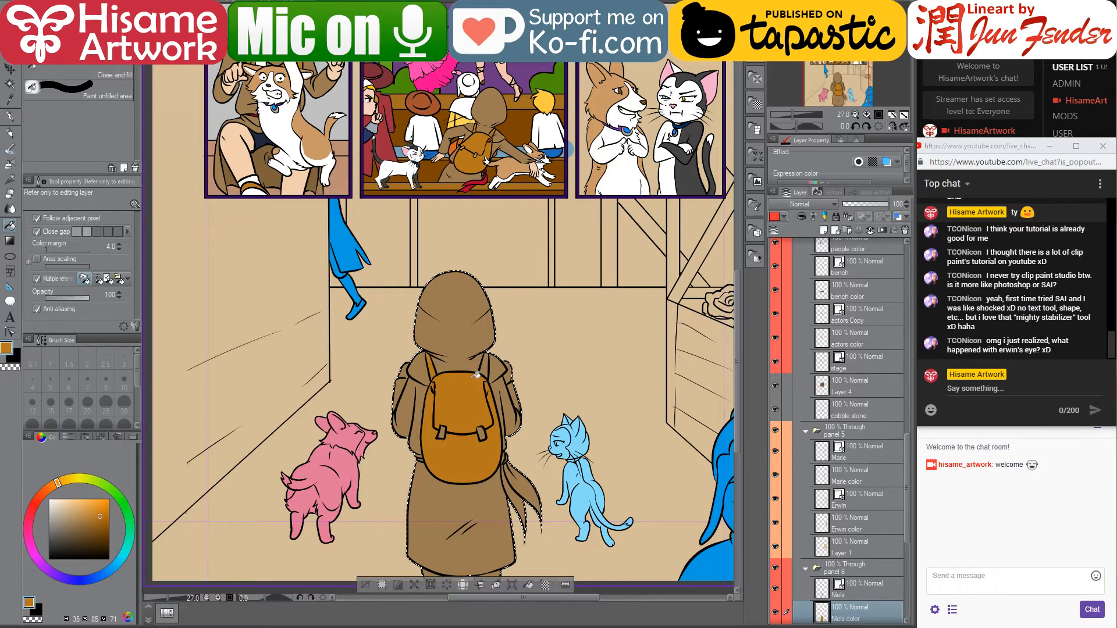
alt+click(220, 140)
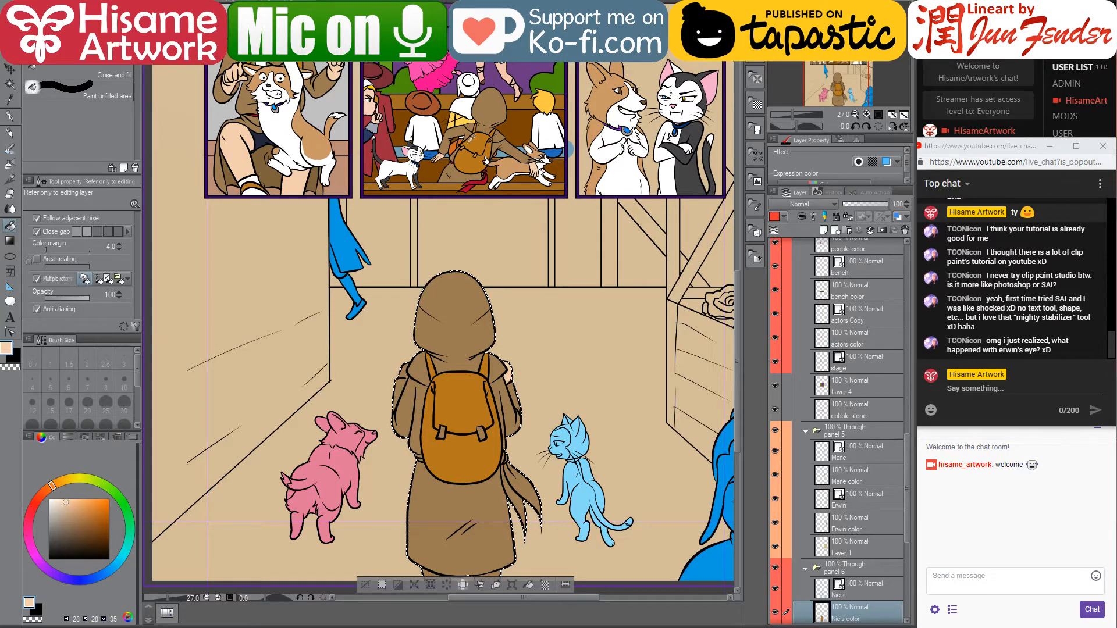
Fill the hooded figure's sash, including the small piece at the left of the waist, with a brighter version of the red sampled from panel 5
alt+click(483, 179)
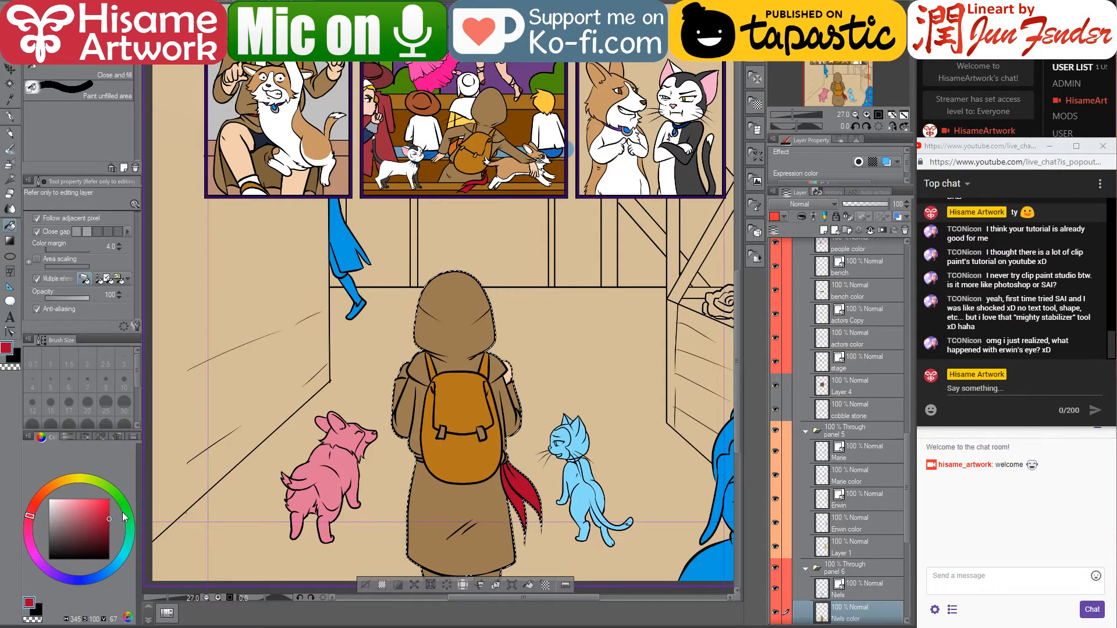
click(110, 510)
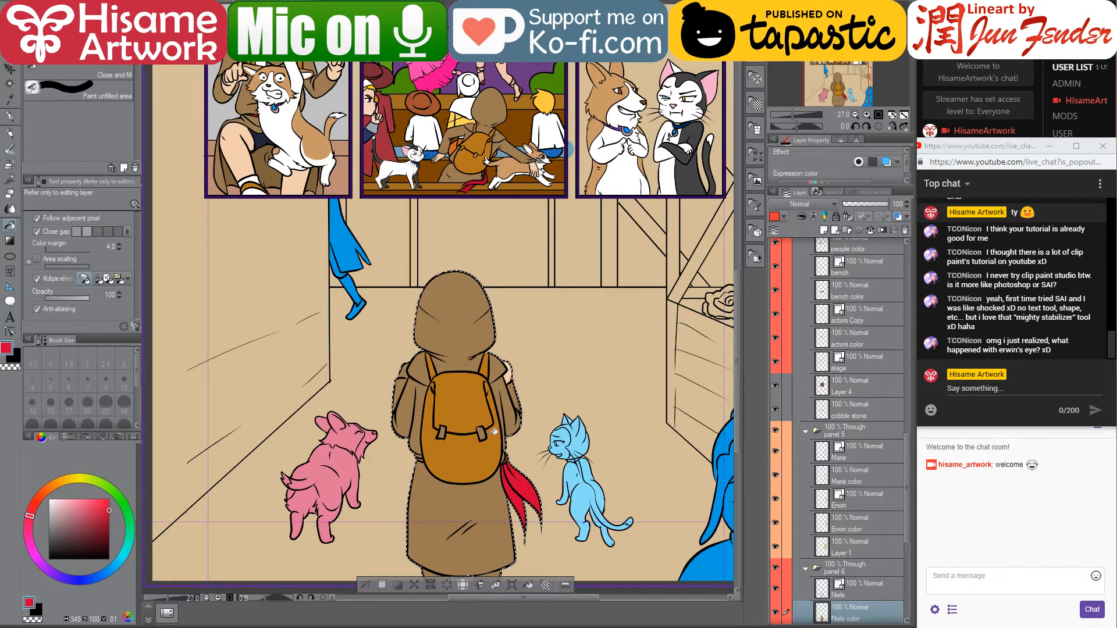
scroll(496, 431, up, 5)
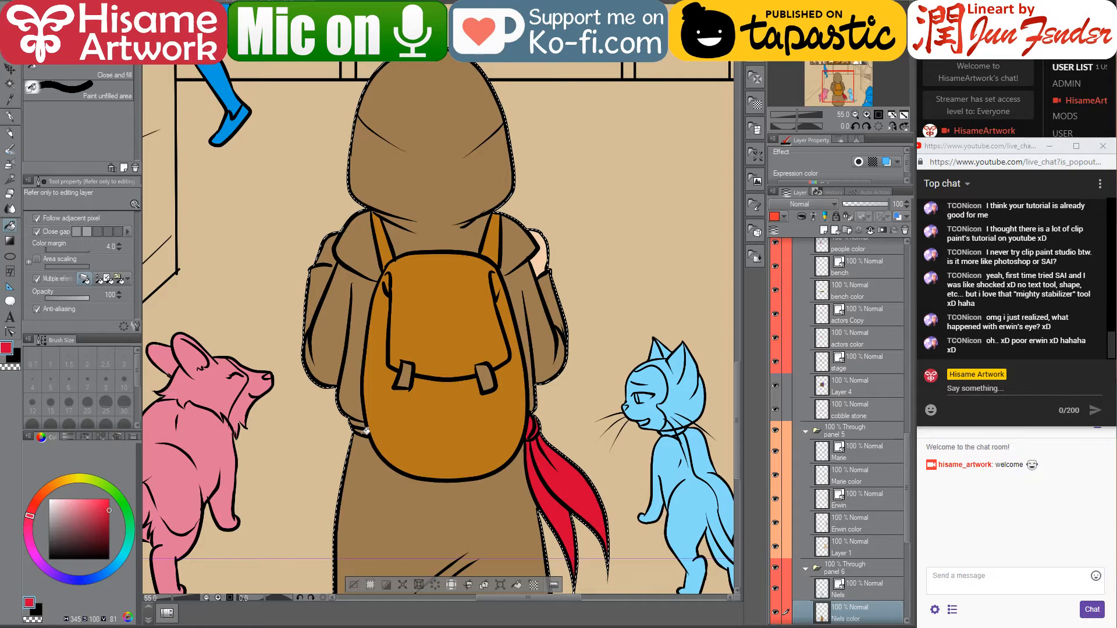
click(366, 431)
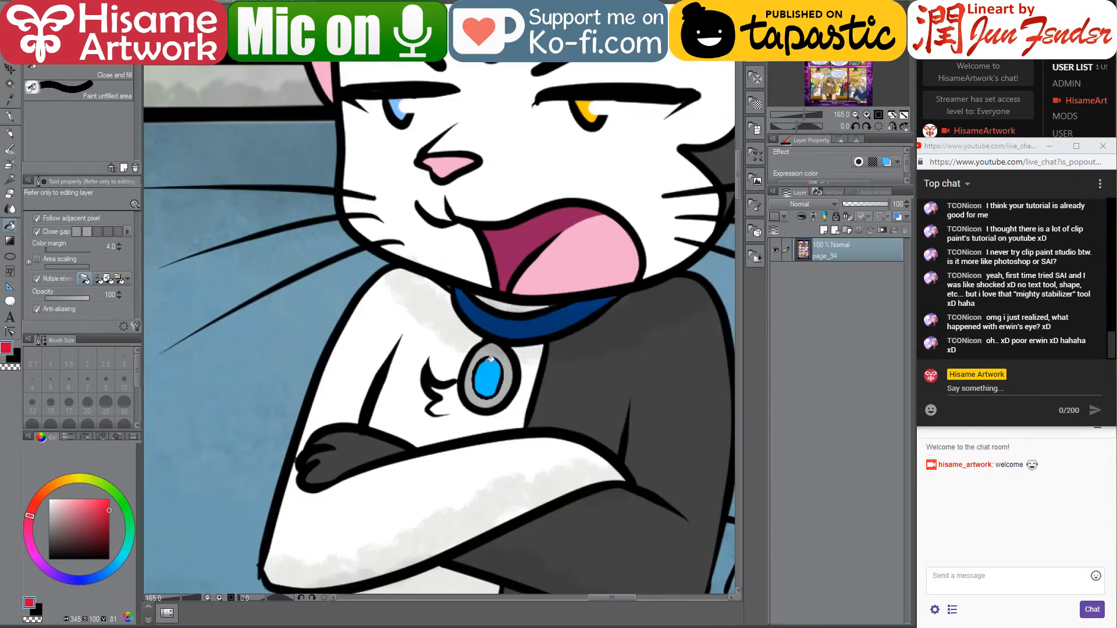
Fill the small strip above the sash at the left of the waist with dark brown sampled from the page_94 document
scroll(615, 450, down, 3)
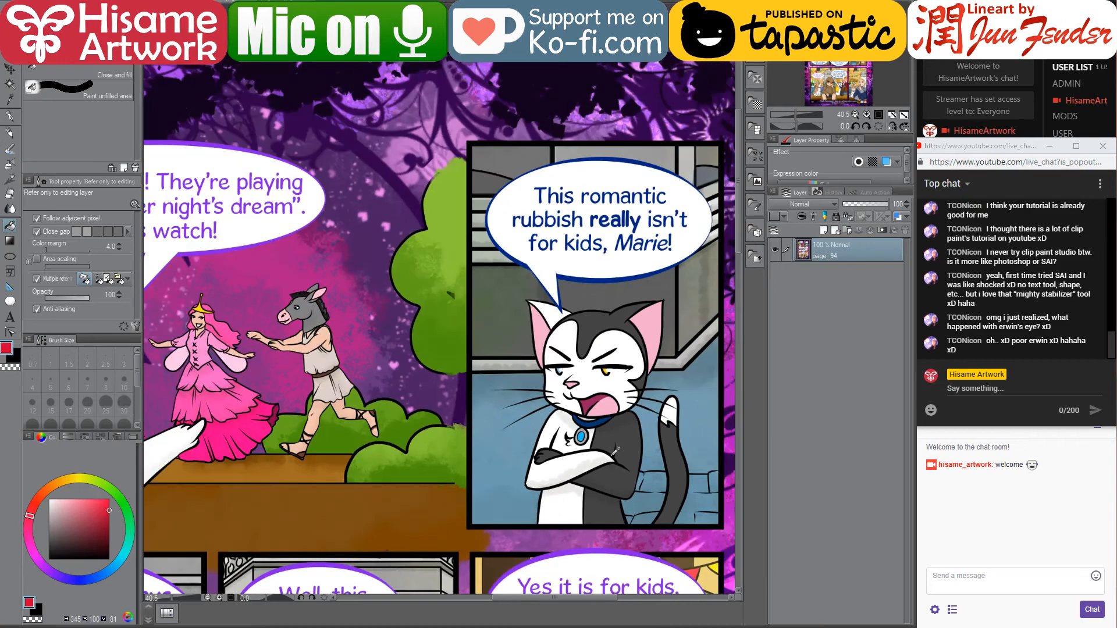
scroll(616, 450, down, 2)
scroll(223, 410, up, 5)
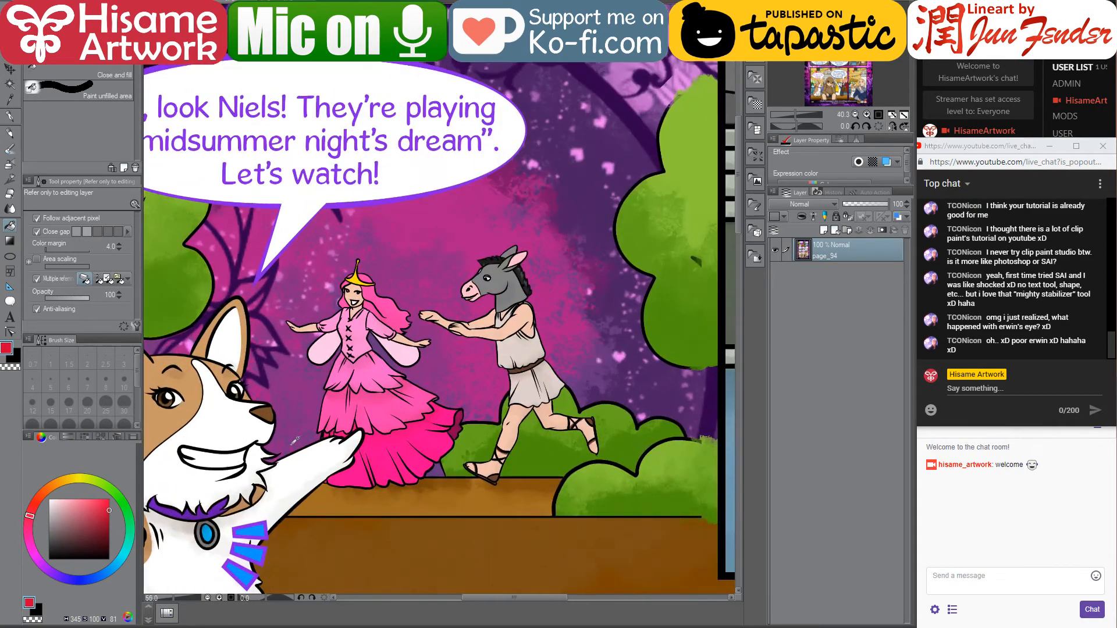
alt+click(284, 401)
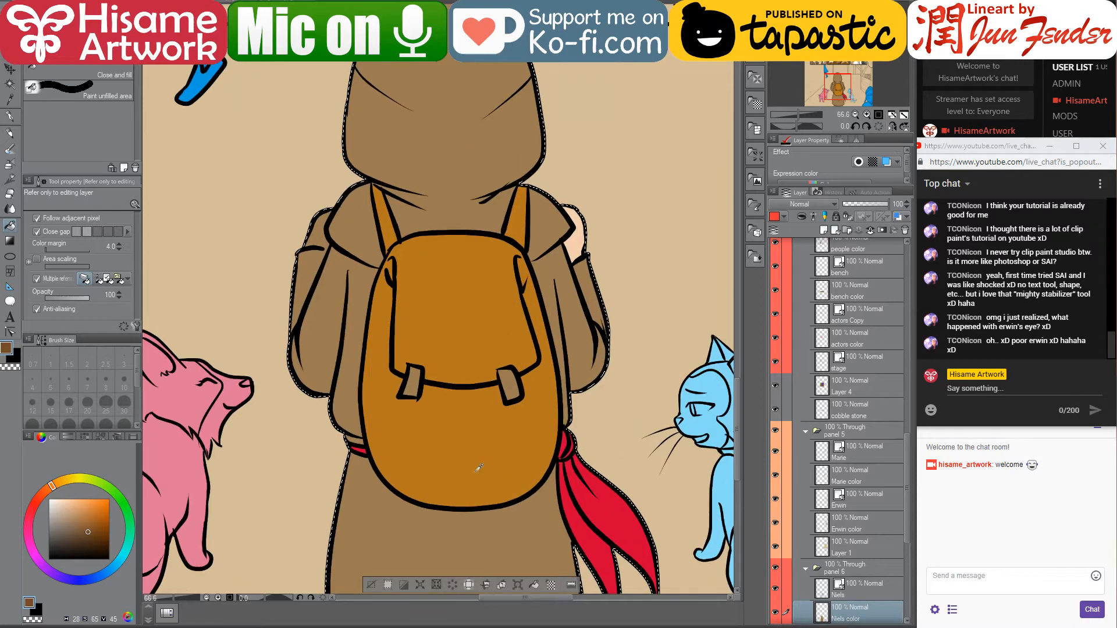
scroll(362, 429, up, 2)
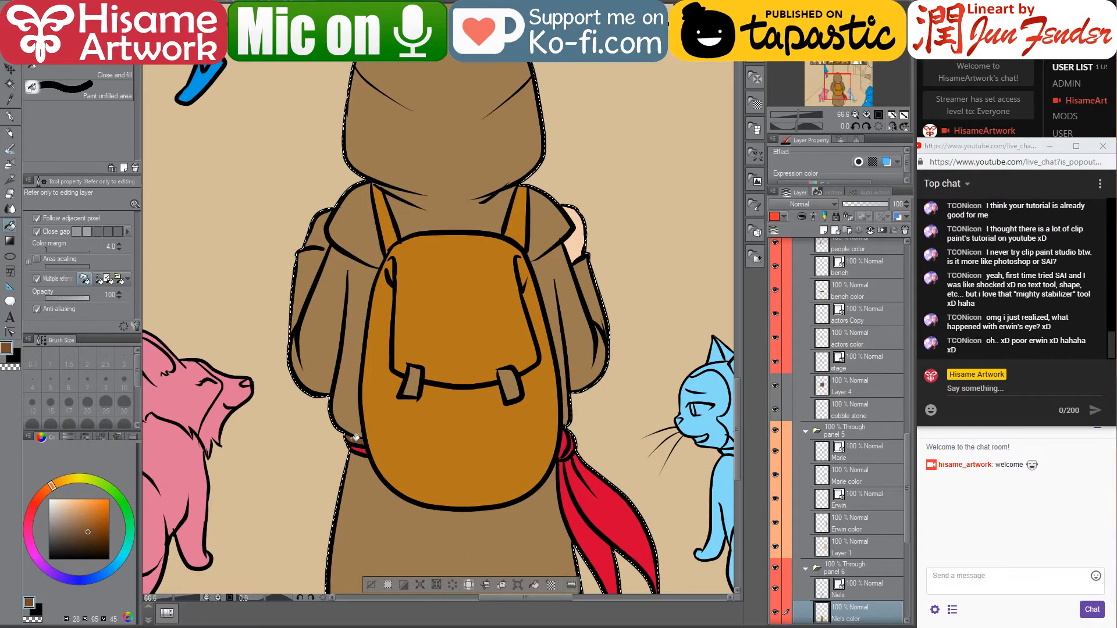
Paint the bare patch at the figure's left shoulder with the right shoulder's skin tone using the G-pen at size 50
alt+click(585, 232)
scroll(367, 231, up, 1)
scroll(368, 231, up, 1)
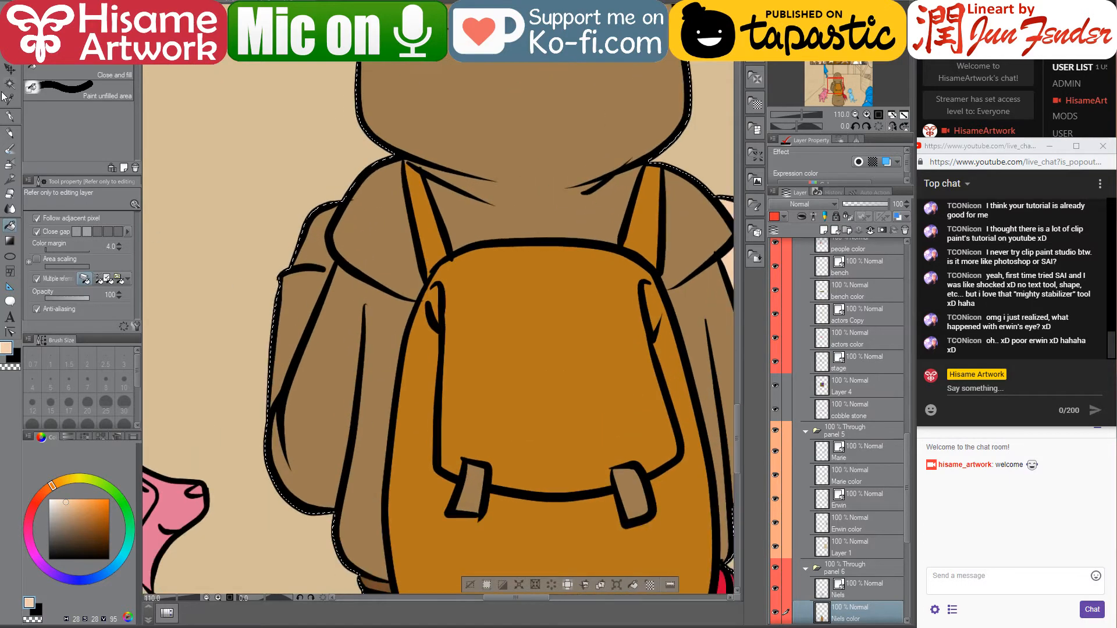
click(10, 115)
key(bracketleft)
key(bracketleft)
key(bracketleft)
key(bracketleft)
key(bracketleft)
key(bracketleft)
key(bracketleft)
key(bracketleft)
key(bracketleft)
key(bracketleft)
key(bracketleft)
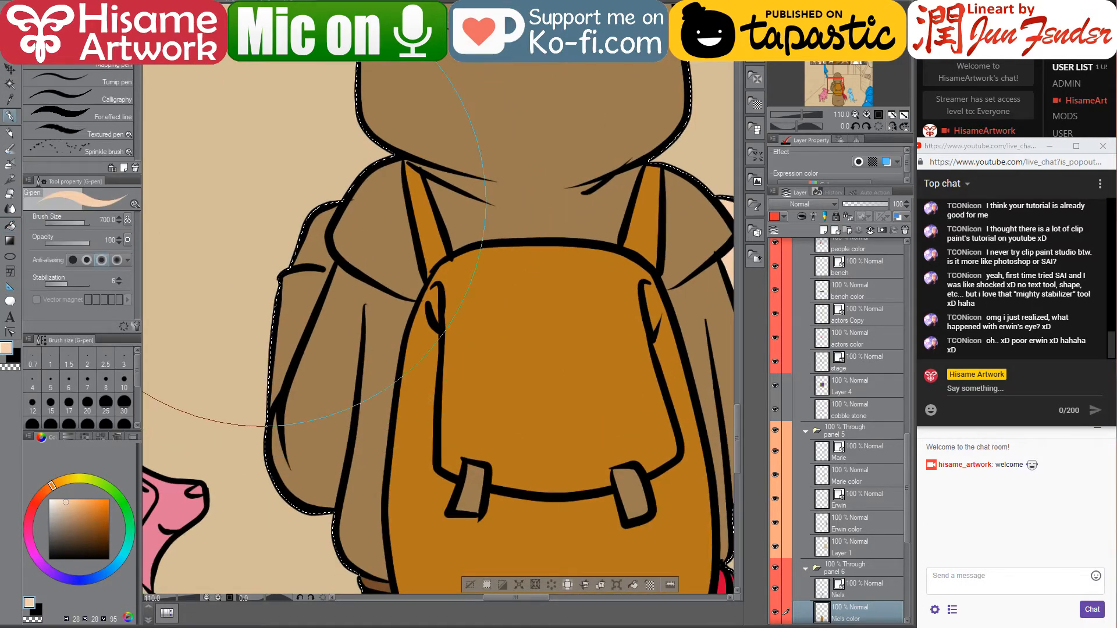
key(bracketleft)
key(bracketleft)
key(bracketleft)
key(bracketleft)
mouse_move(325, 253)
mouse_down()
mouse_move(331, 193)
mouse_move(353, 199)
mouse_move(331, 253)
mouse_up()
alt+click(351, 234)
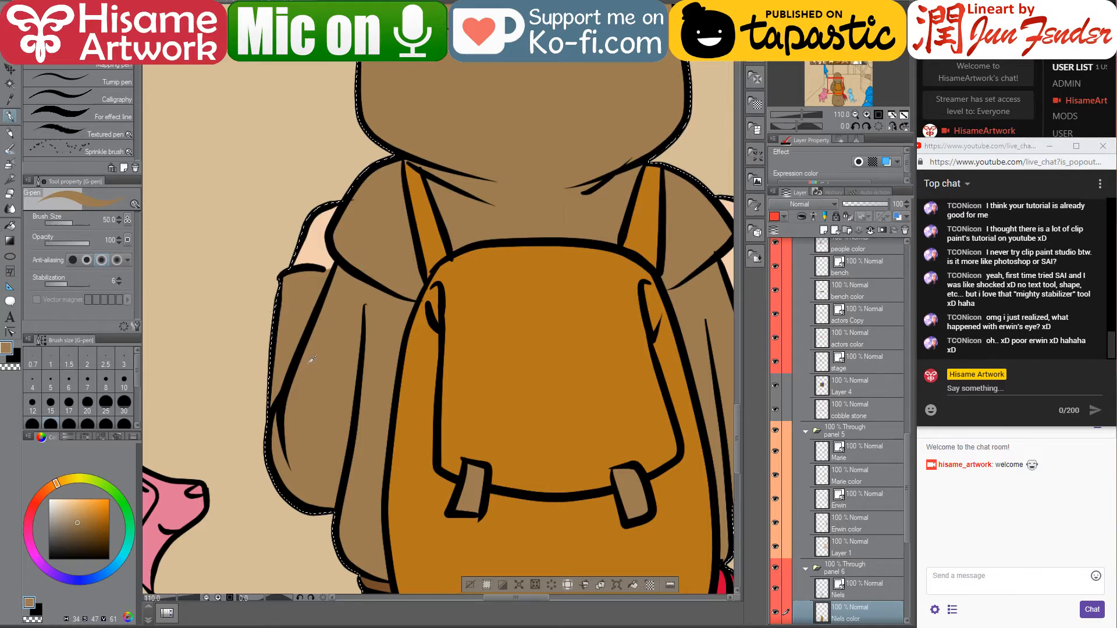
scroll(506, 367, down, 1)
scroll(544, 417, down, 1)
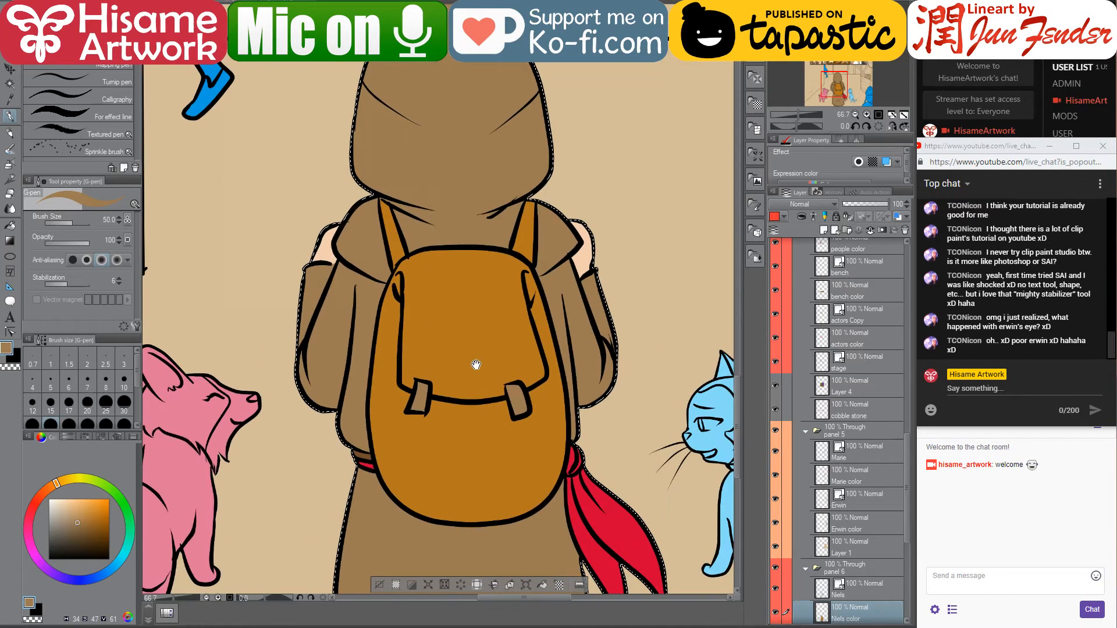
Fill the two small buckle straps on the backpack flap with a slightly lighter tint of the backpack's orange
scroll(498, 450, up, 1)
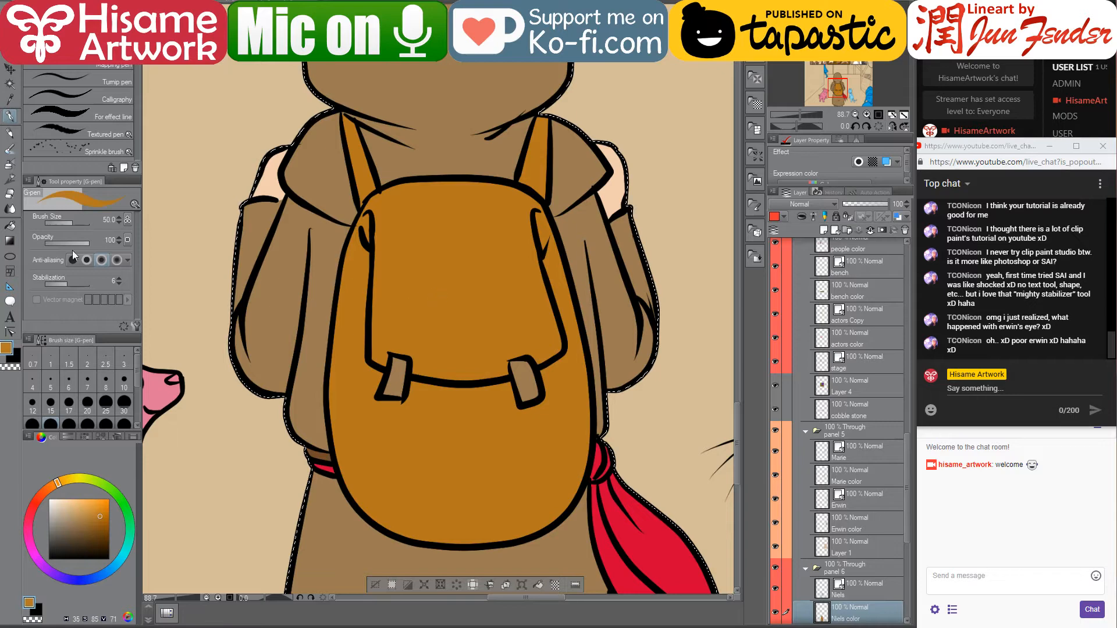
click(10, 225)
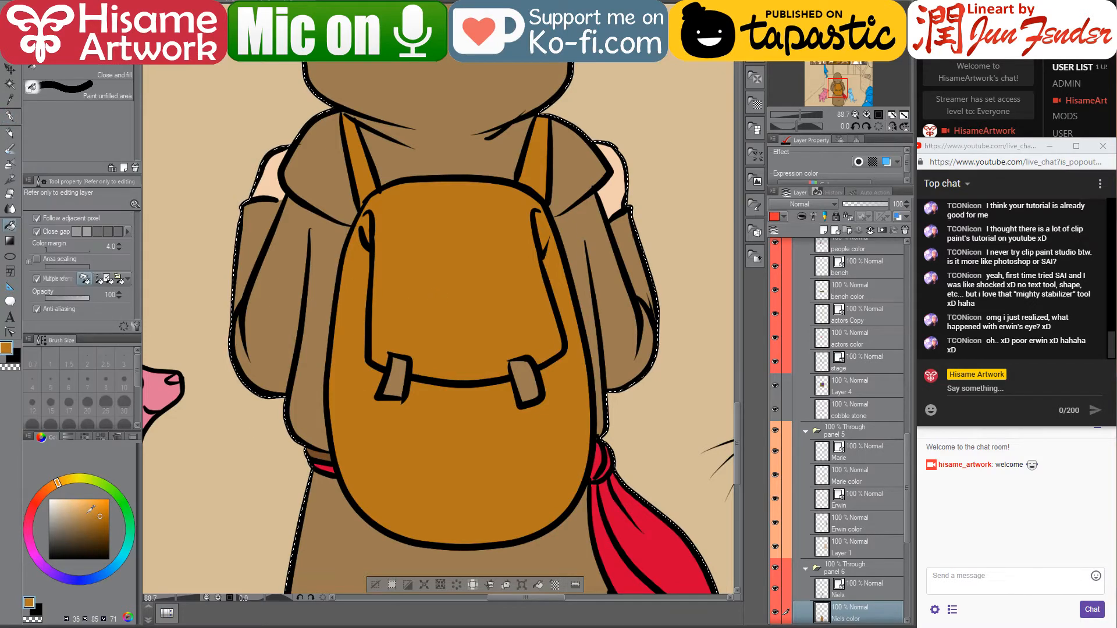
drag(91, 501, 87, 507)
click(396, 381)
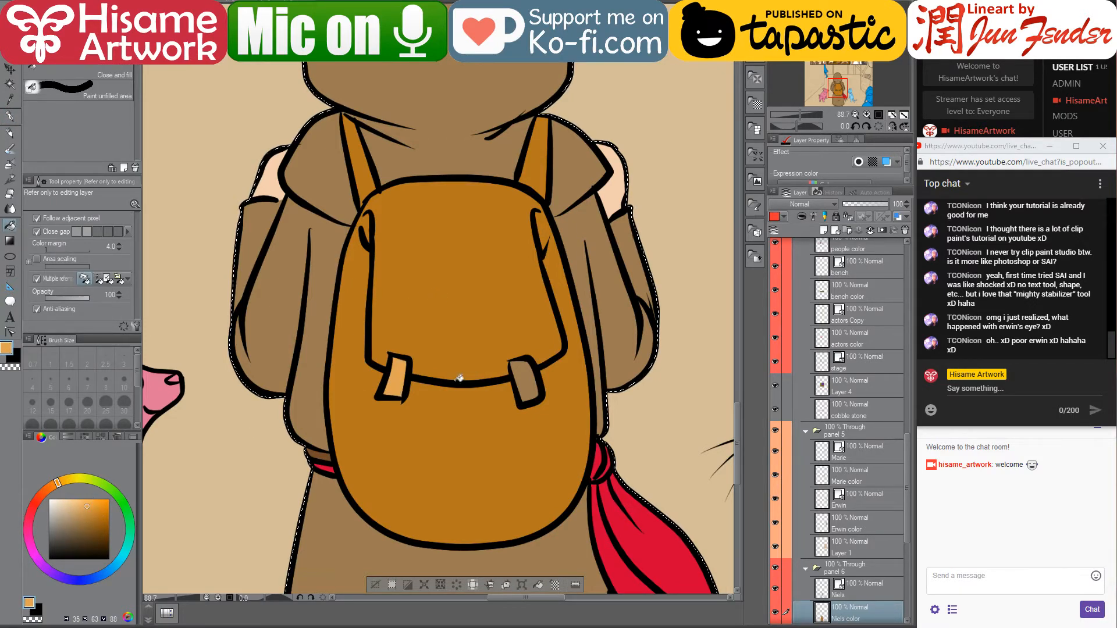
key(ctrl+z)
alt+click(459, 349)
click(93, 513)
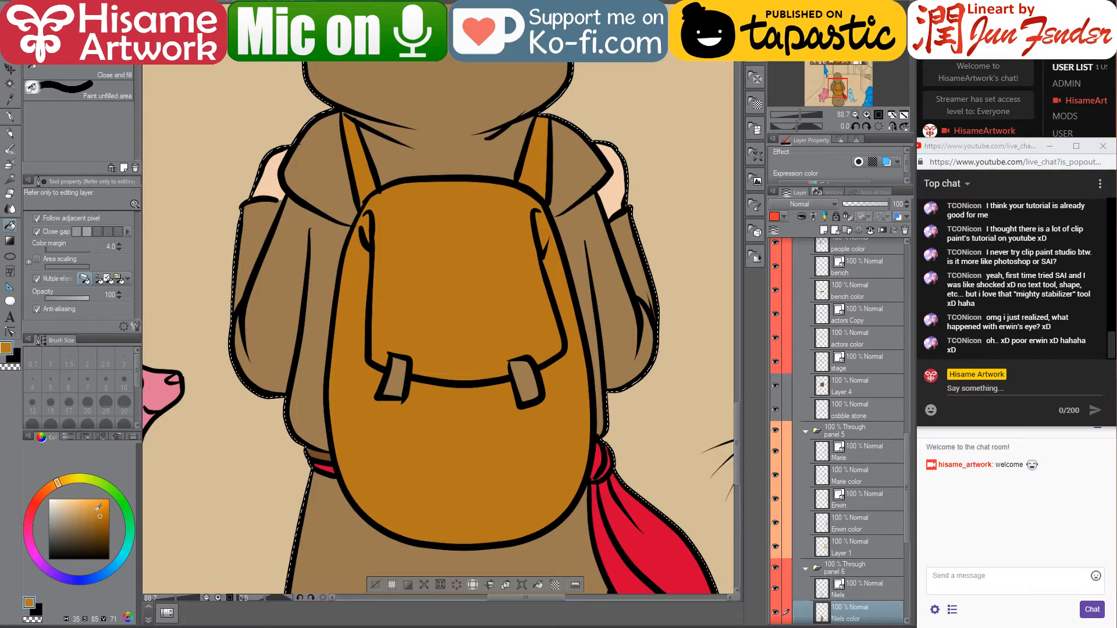
click(396, 380)
click(529, 388)
click(529, 387)
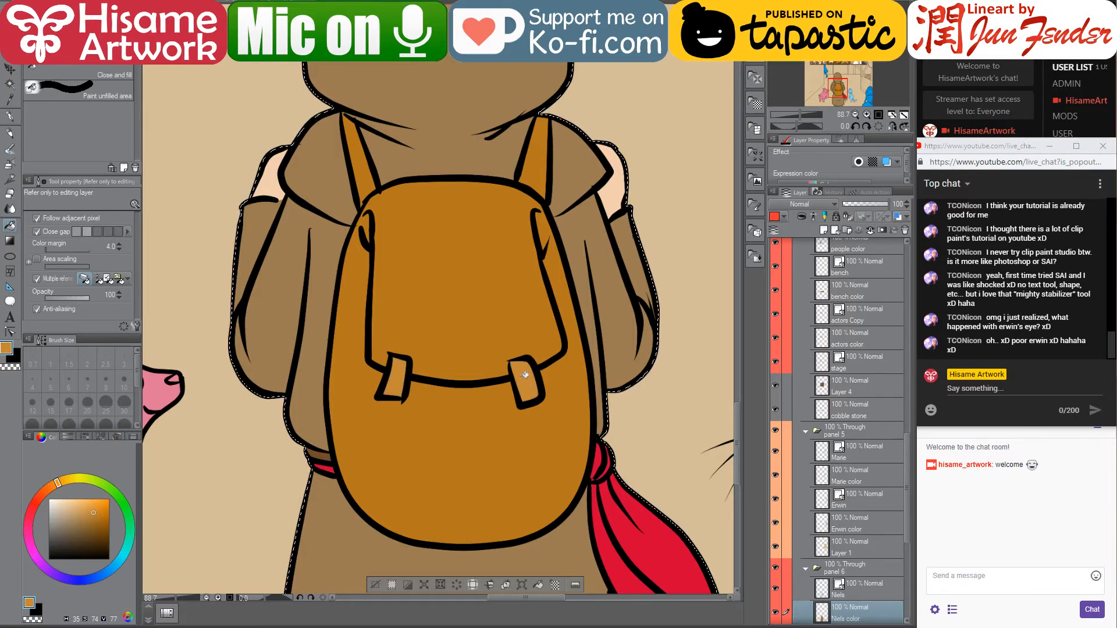
Fill the hooded figure's bare legs below the cloak with the light skin tone, consulting the page_94 document as colour reference
scroll(525, 376, down, 5)
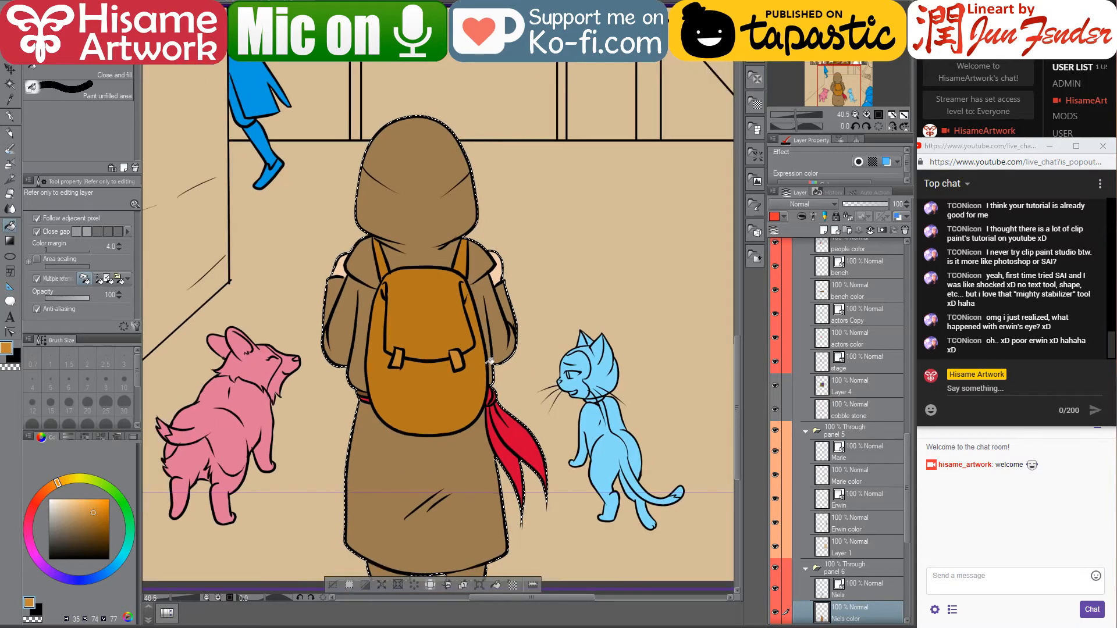
drag(443, 413, 493, 378)
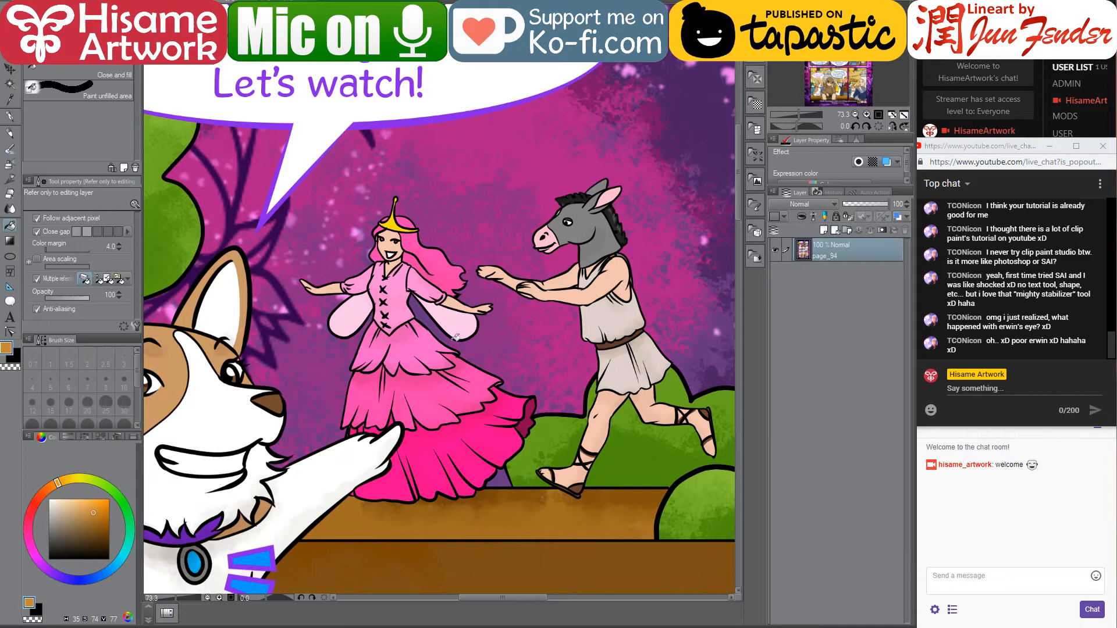
drag(455, 336, 146, 146)
drag(417, 605, 666, 214)
alt+click(367, 432)
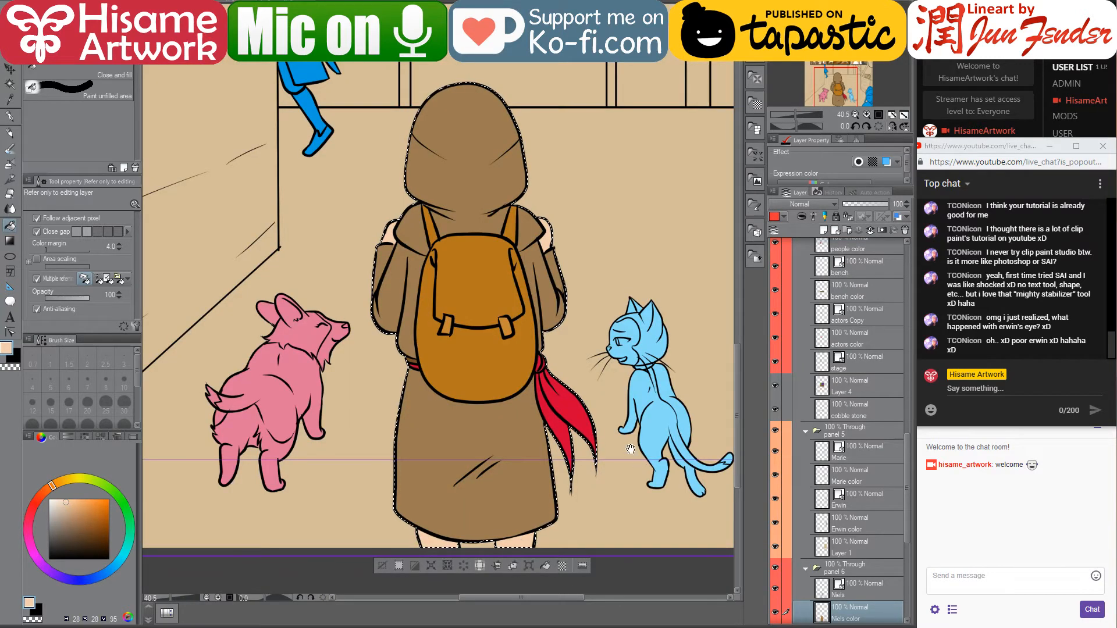
drag(631, 448, 595, 461)
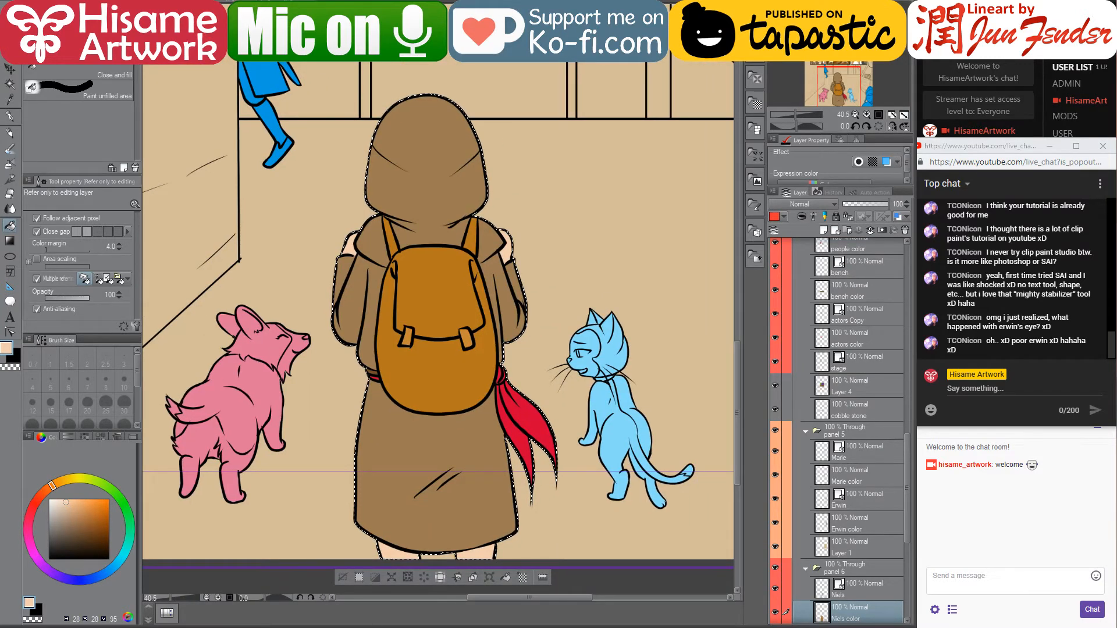
Switch to the web browser, search Google for the Stephen King crazy fan book, and open the Wikipedia article on the novel Misery
mouse_move(426, 627)
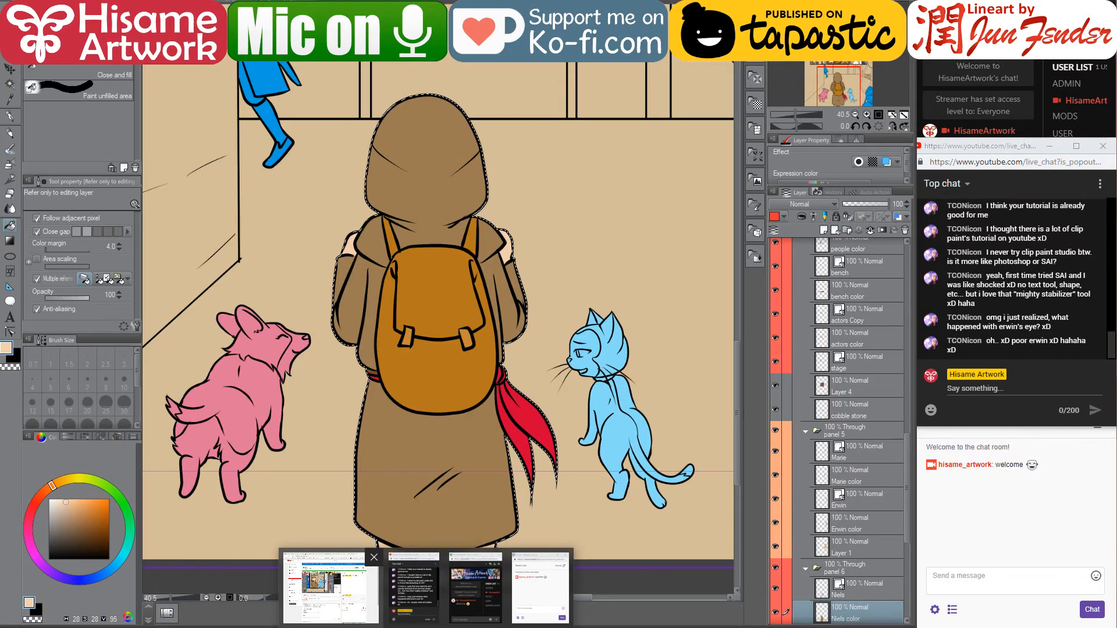
click(331, 587)
key(ctrl+t)
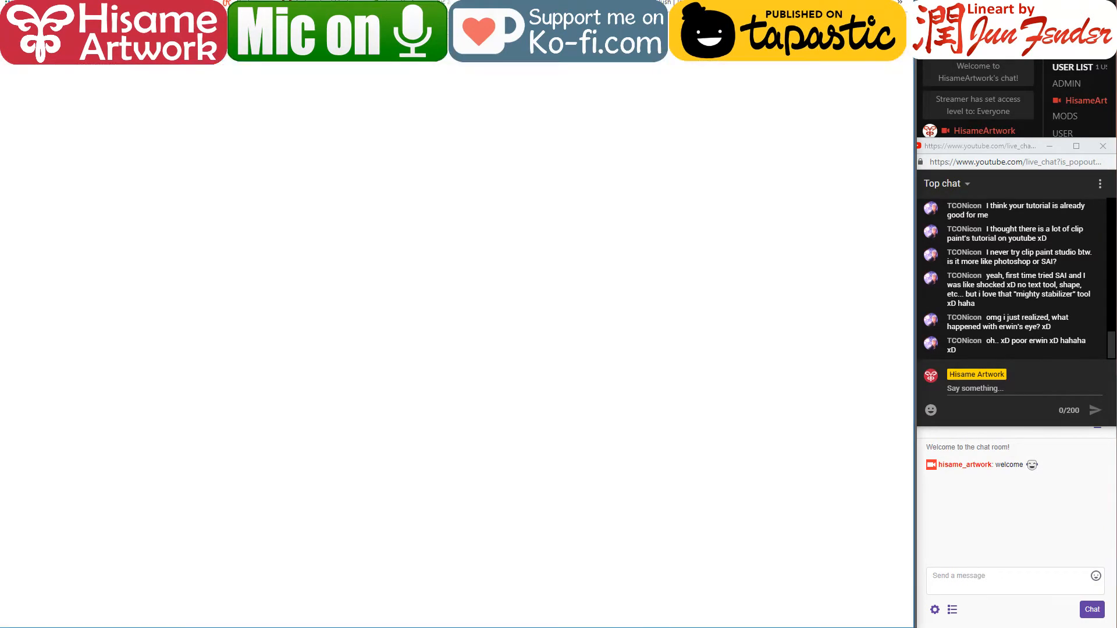
text(stephen ki)
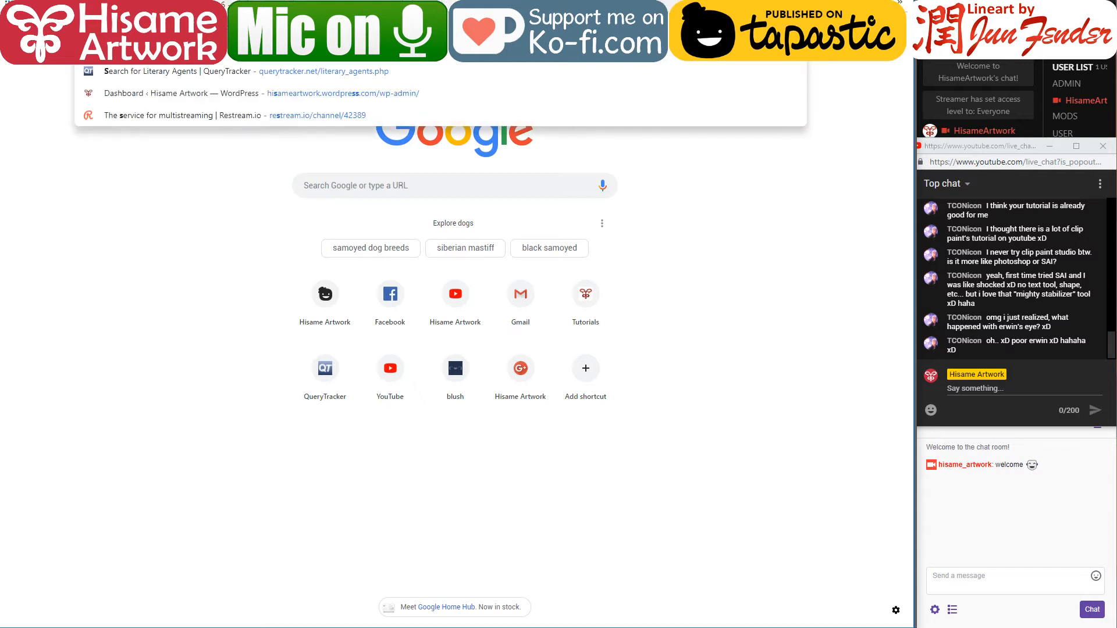
text(ng c)
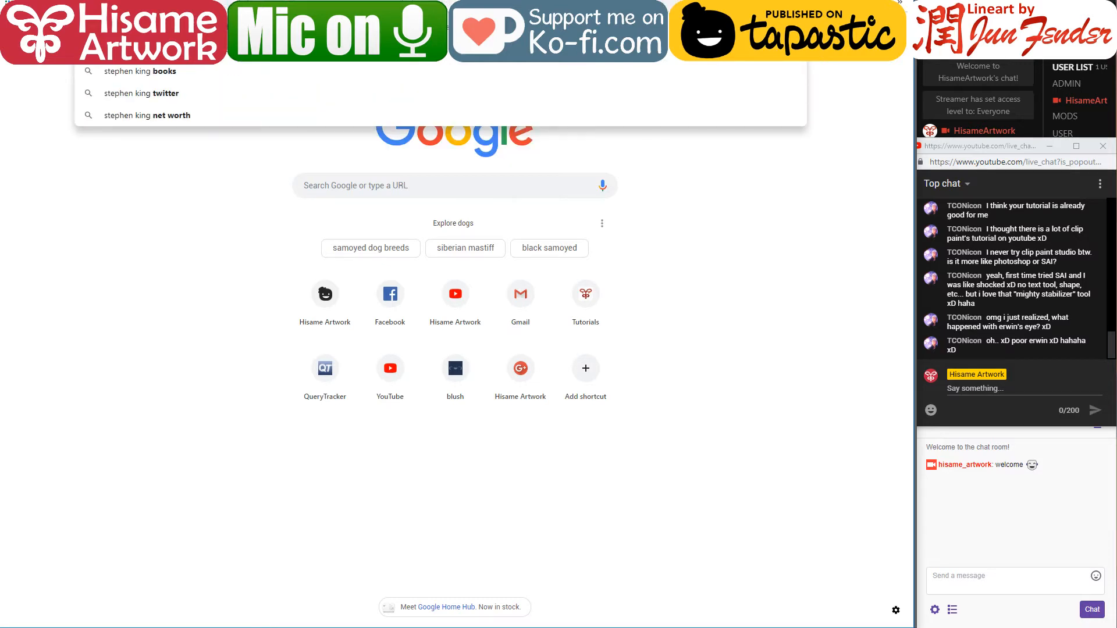
key(Return)
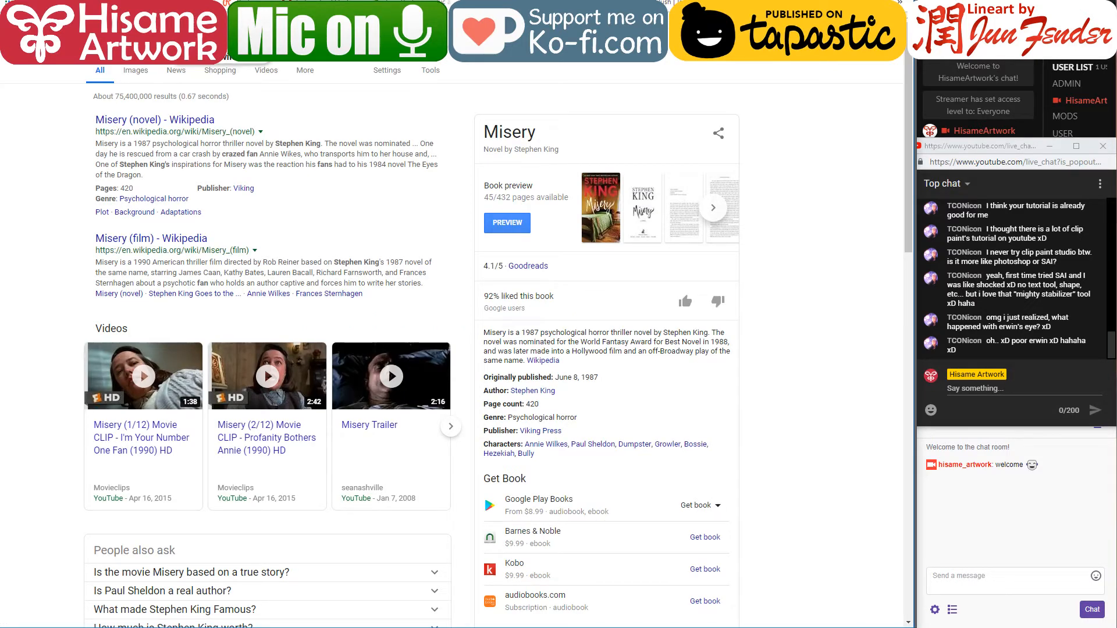
key(Return)
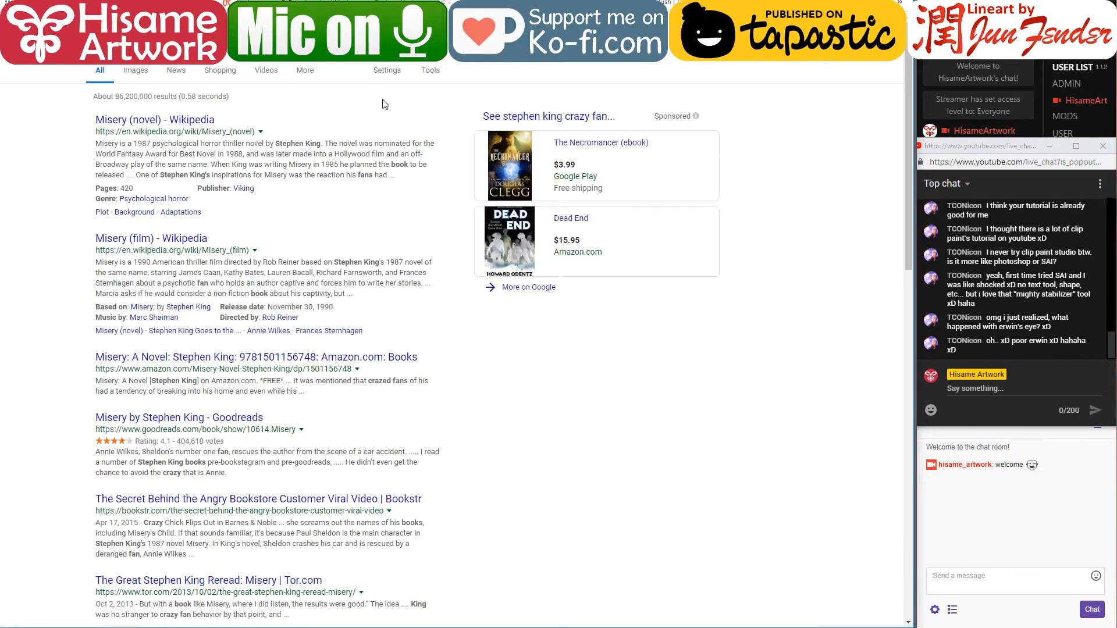
click(211, 118)
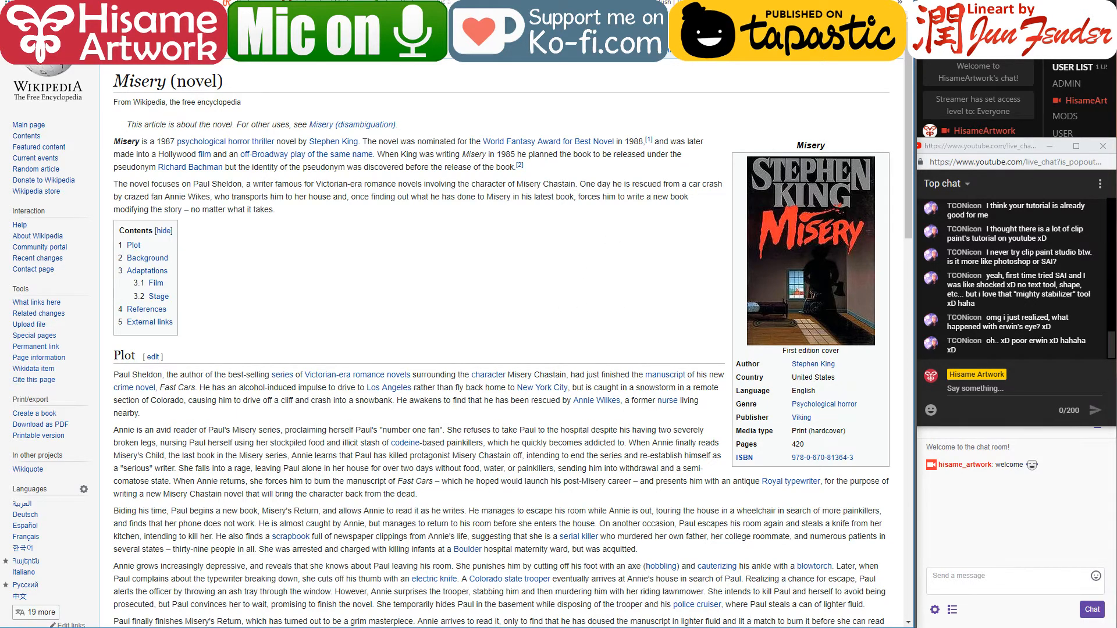
click(847, 2)
click(983, 388)
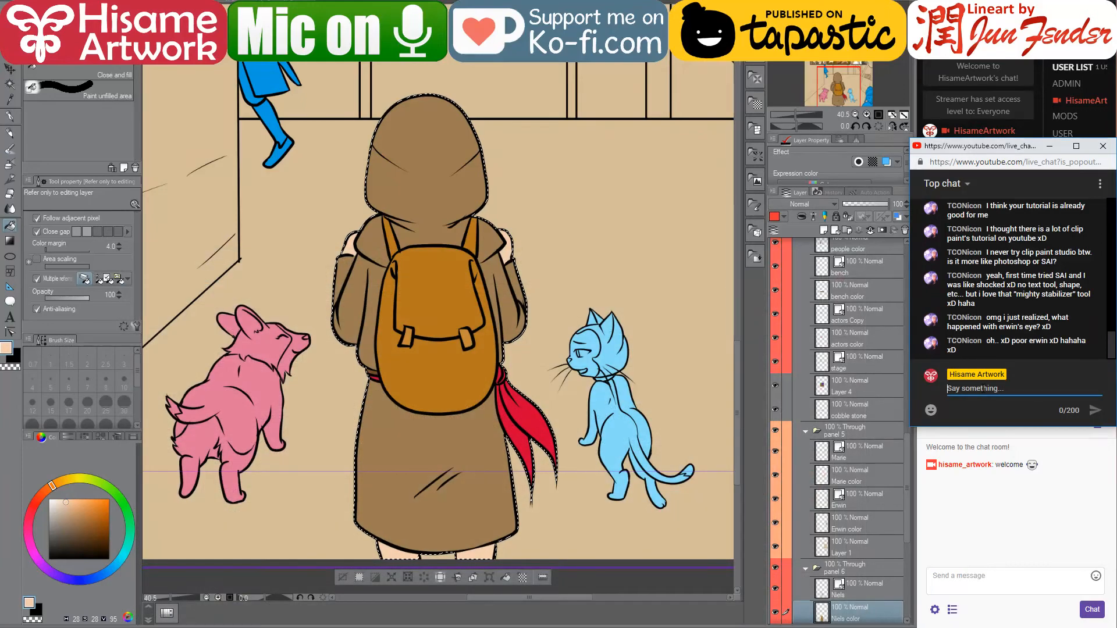
text(https://en.wikipedia.org/wiki/Misery_(novel))
key(Return)
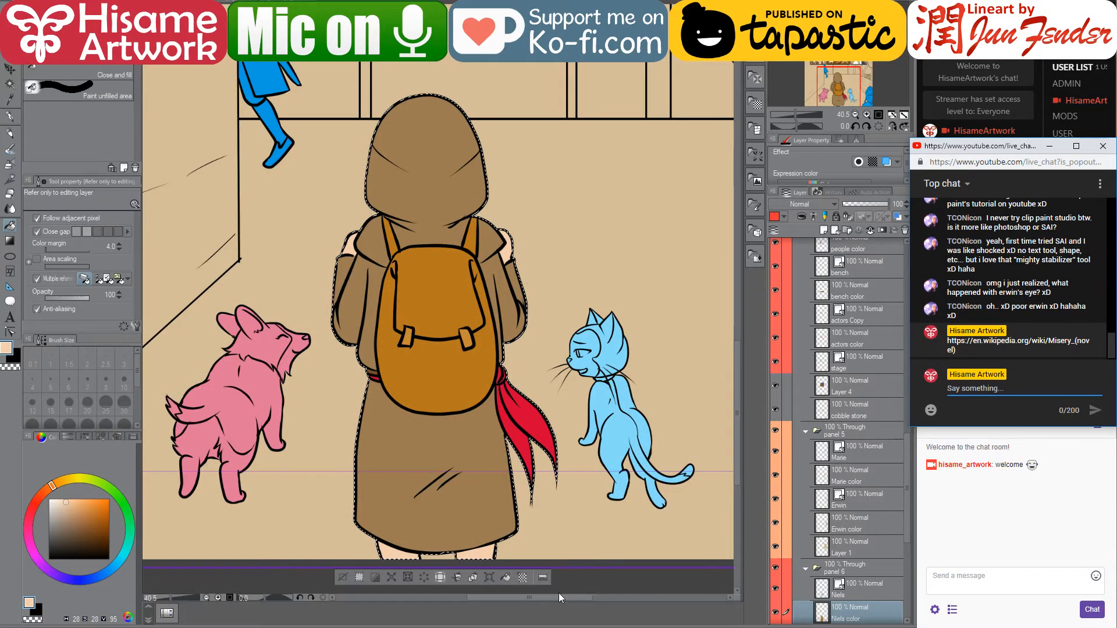
click(595, 579)
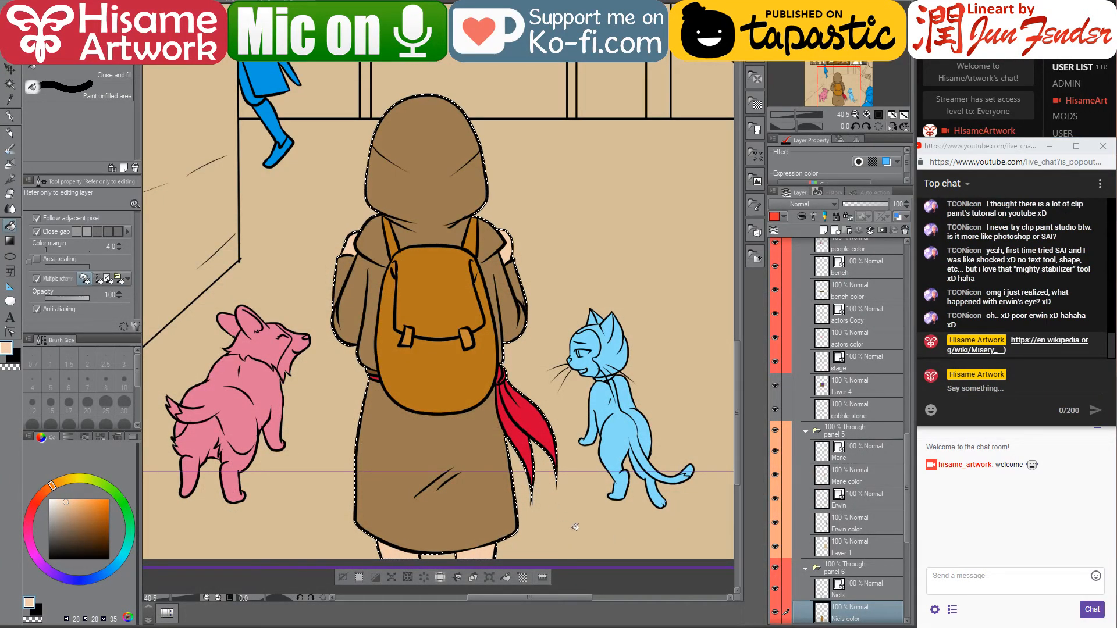
scroll(575, 527, down, 3)
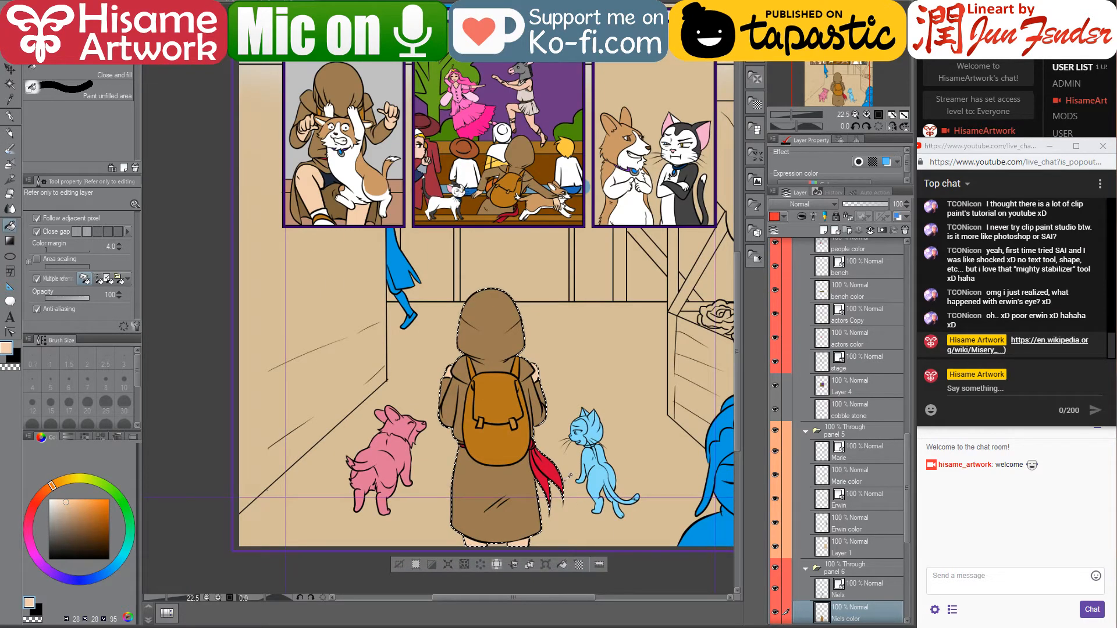
scroll(570, 476, up, 2)
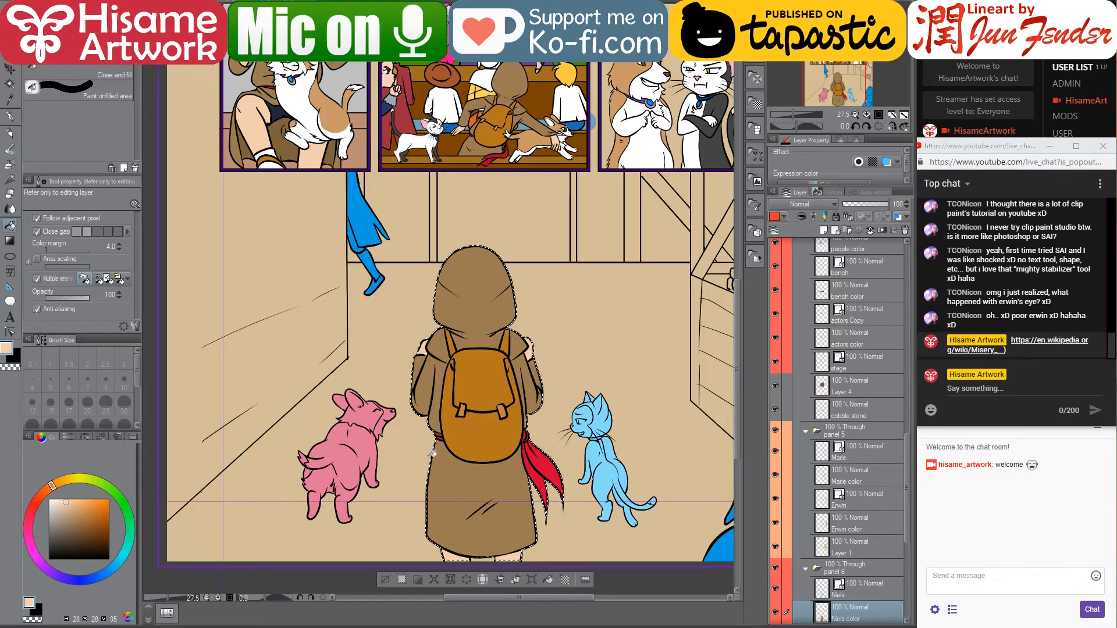
Clear the current selection and select the painted area of the blue background people on Layer 8 in panel 6
key(ctrl+d)
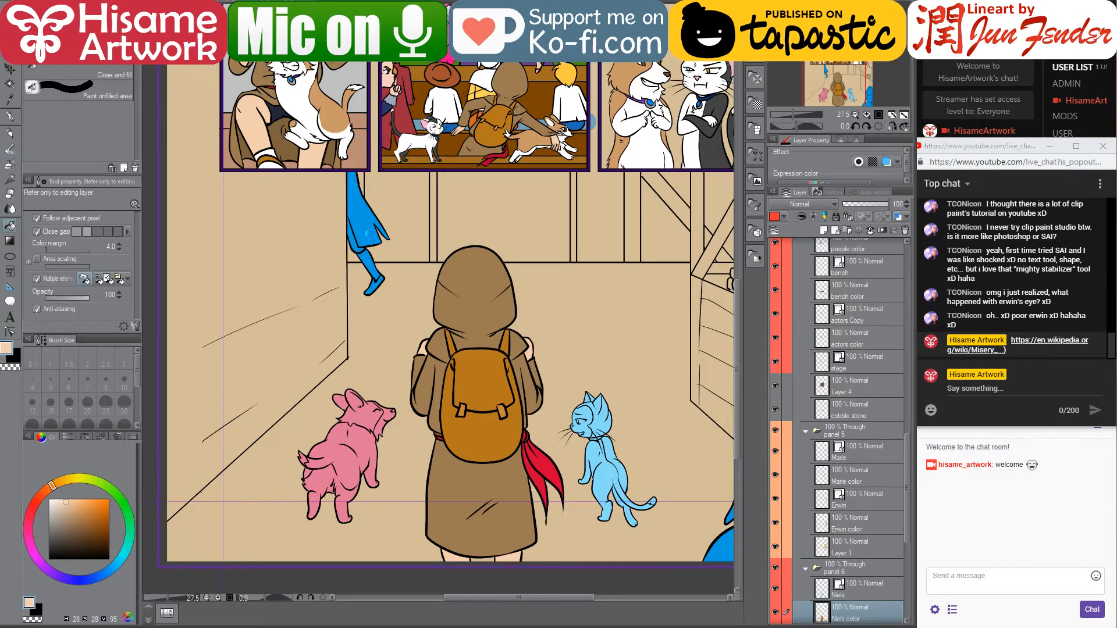
key(o)
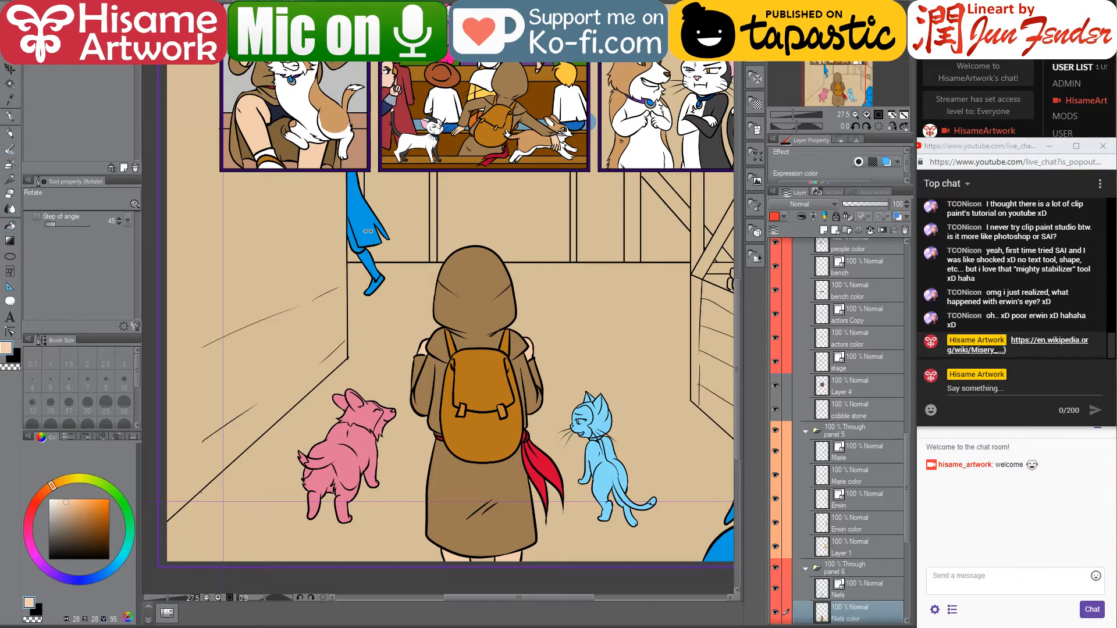
click(366, 233)
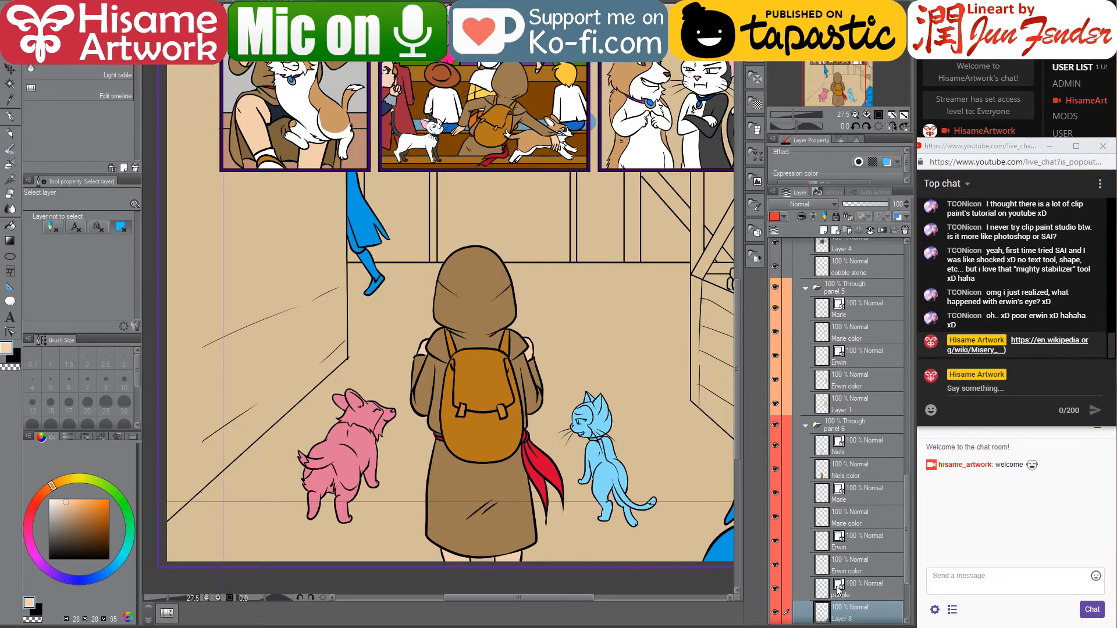
ctrl+click(822, 615)
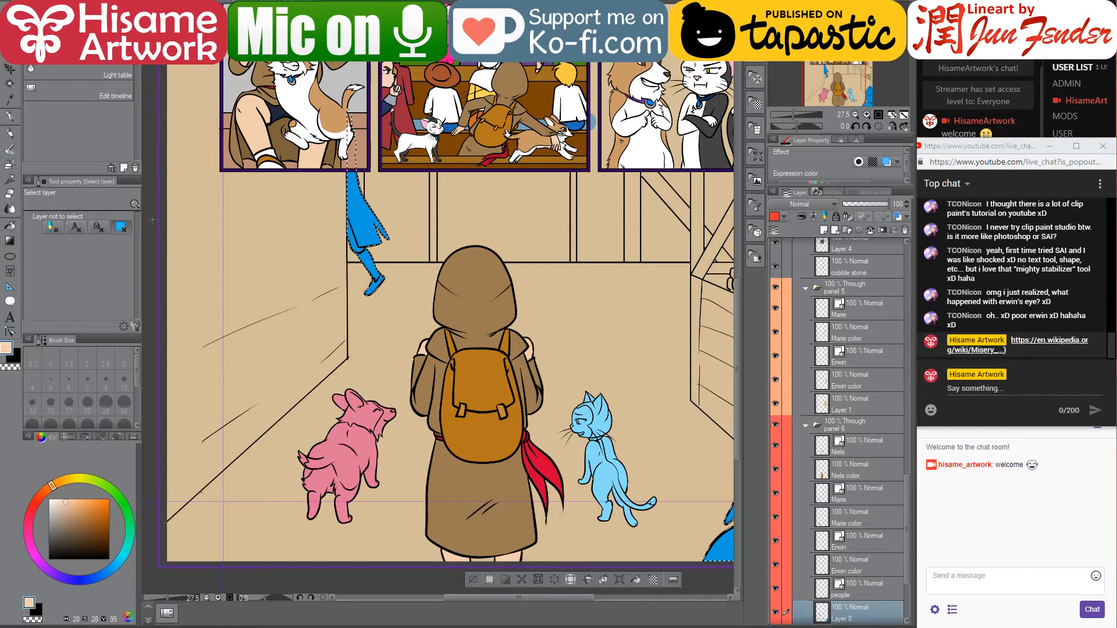
click(1085, 131)
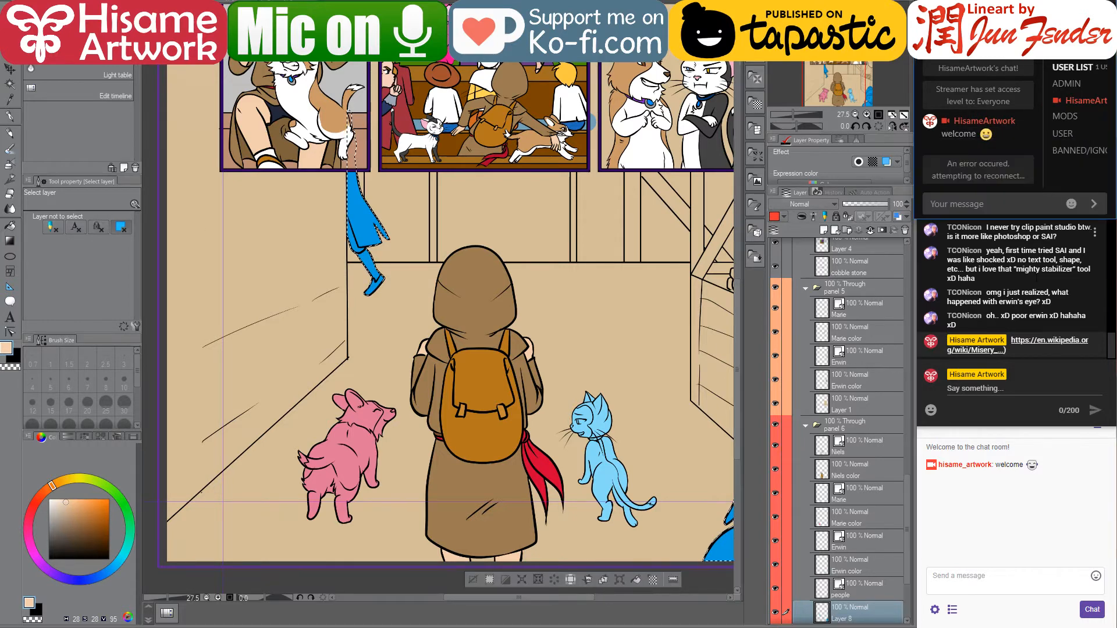
click(1003, 389)
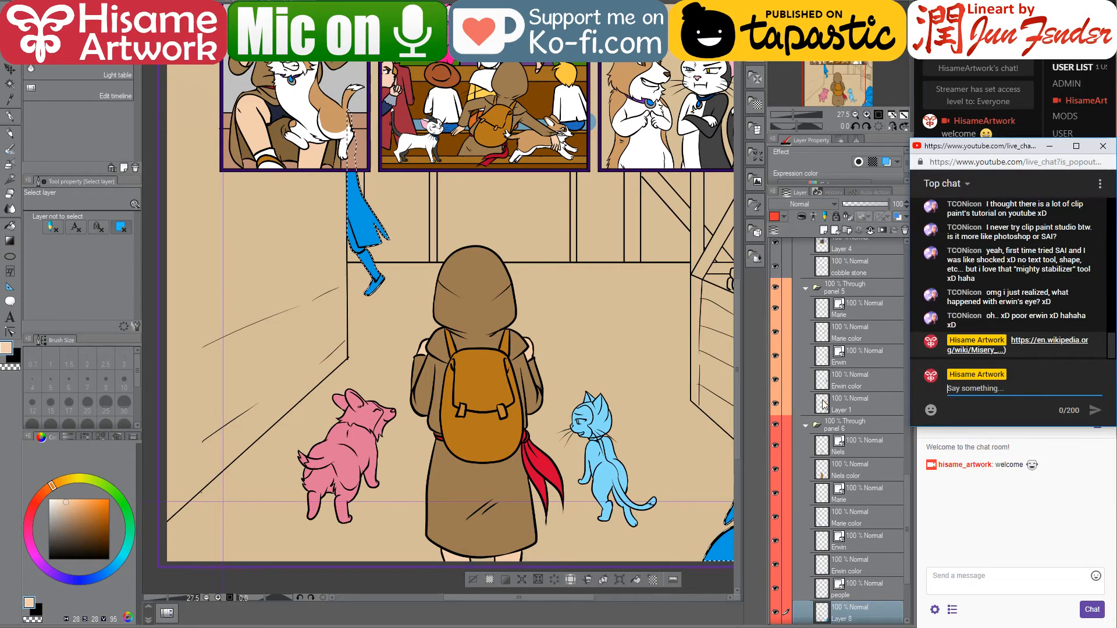
click(285, 573)
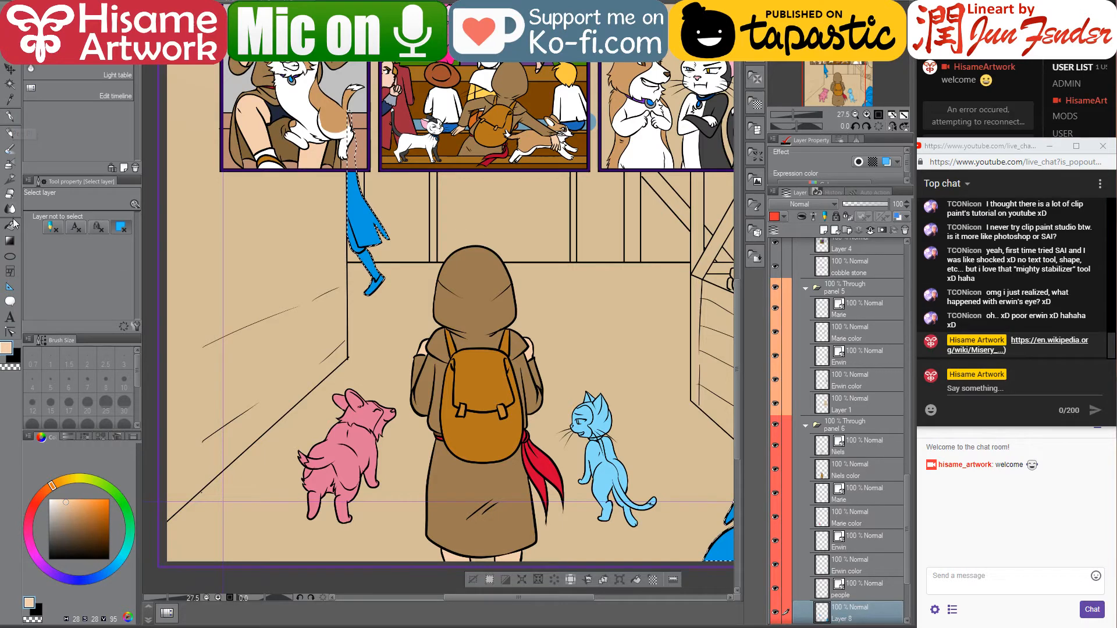
Paint the blue walking figure in panel 6 brown with the G-pen, sampling the cloak colour from the hooded figure in panel 4
click(10, 134)
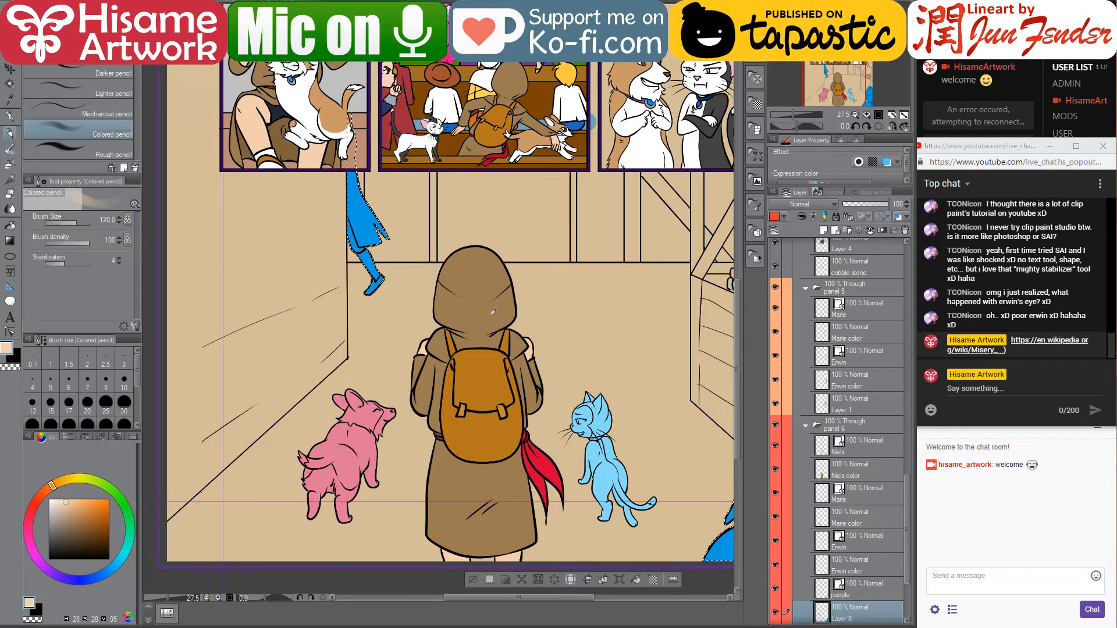
alt+click(293, 157)
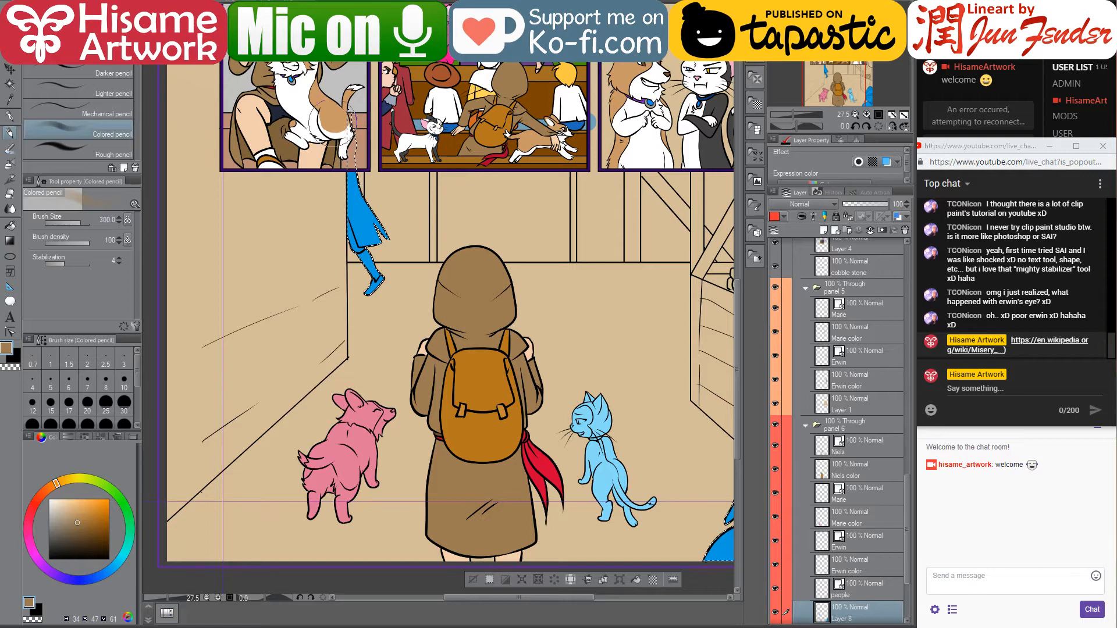
click(10, 116)
key(bracketright)
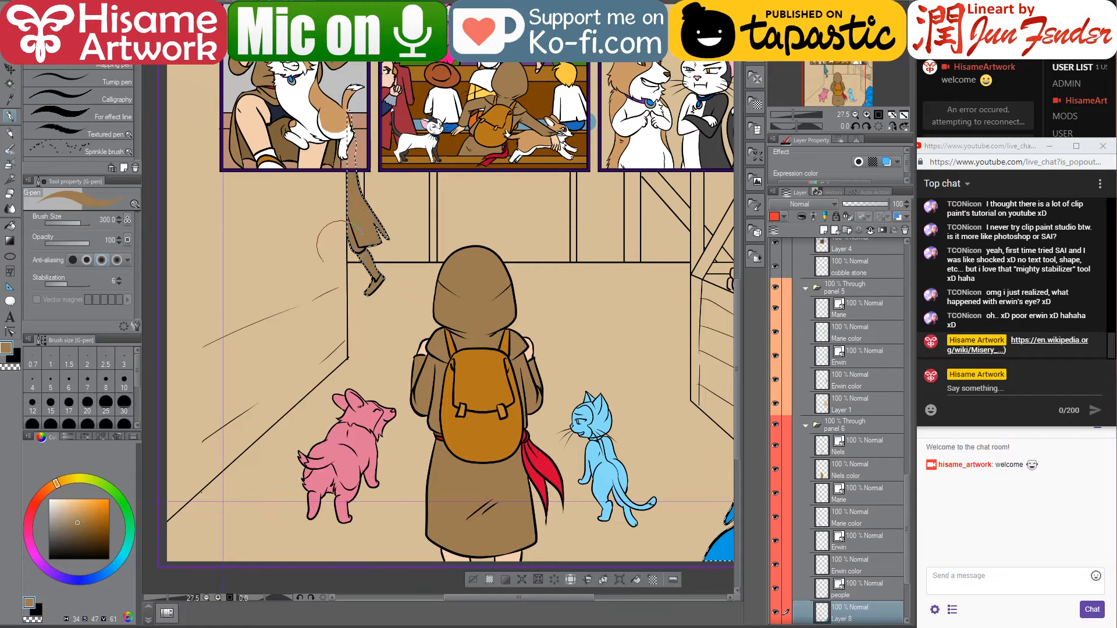
Fill the walking figure's leg with a light skin tone, the shoe with dark brown and the coat with dark grey
click(68, 514)
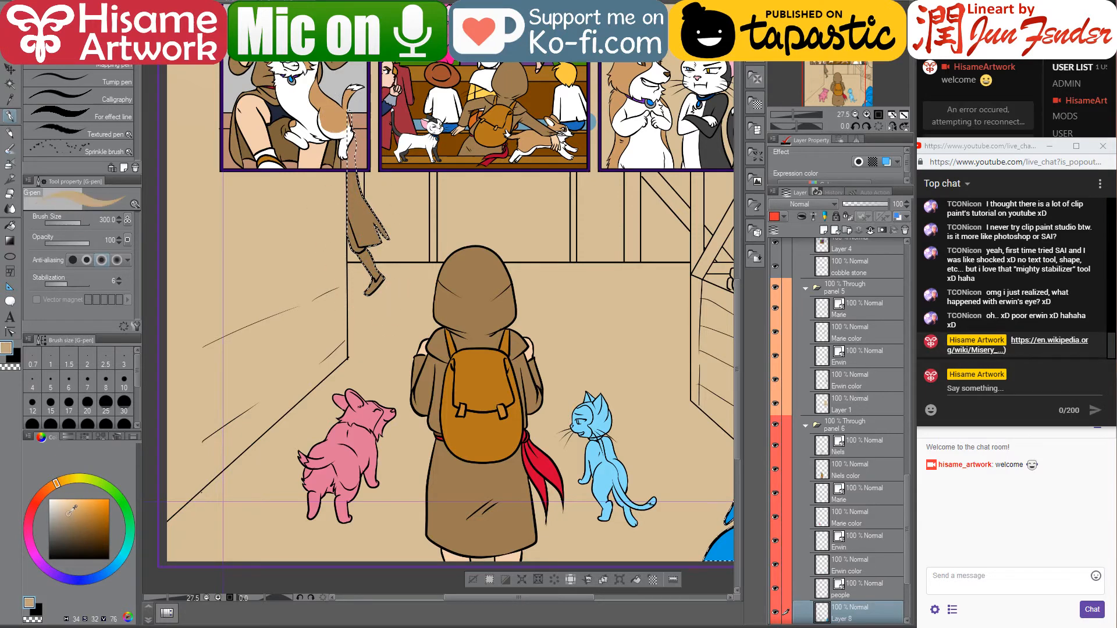
click(10, 226)
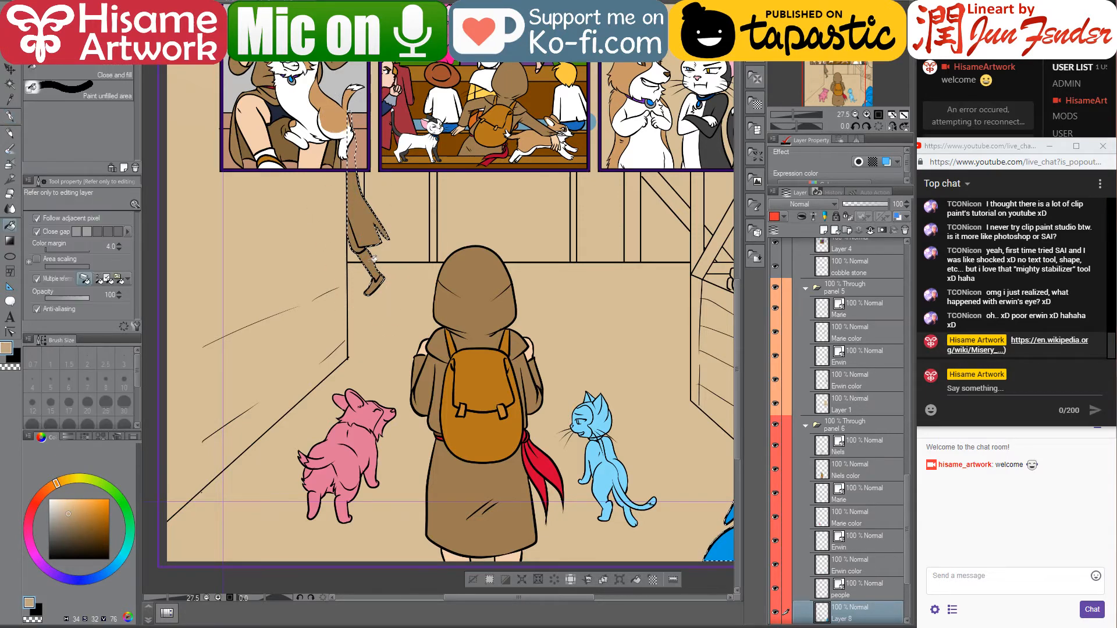
click(63, 499)
click(86, 536)
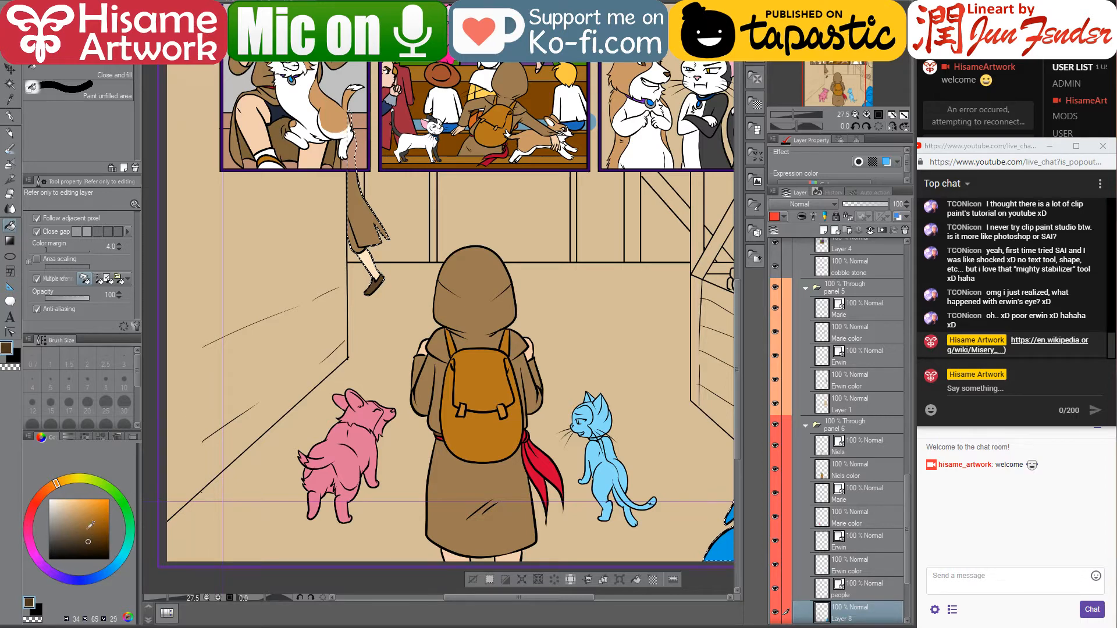
click(86, 547)
click(63, 545)
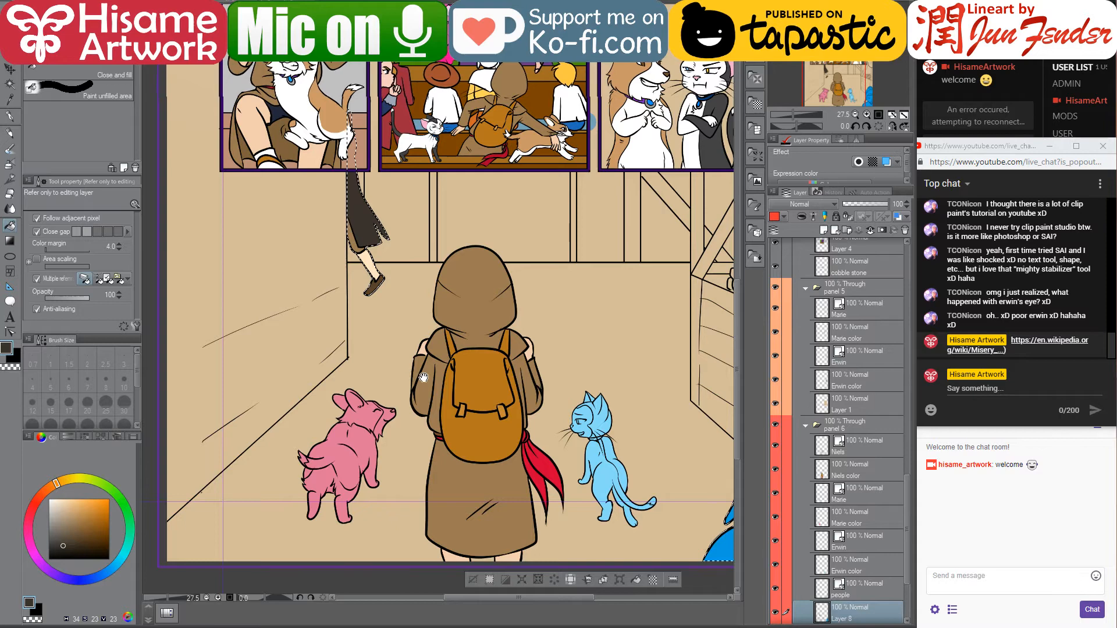
Select the pink corgi's area on its panel 6 colour layer and repaint it in the orange-brown sampled from panel 4's corgi
mouse_move(423, 372)
mouse_down()
mouse_move(388, 398)
mouse_move(429, 388)
mouse_move(426, 362)
mouse_up()
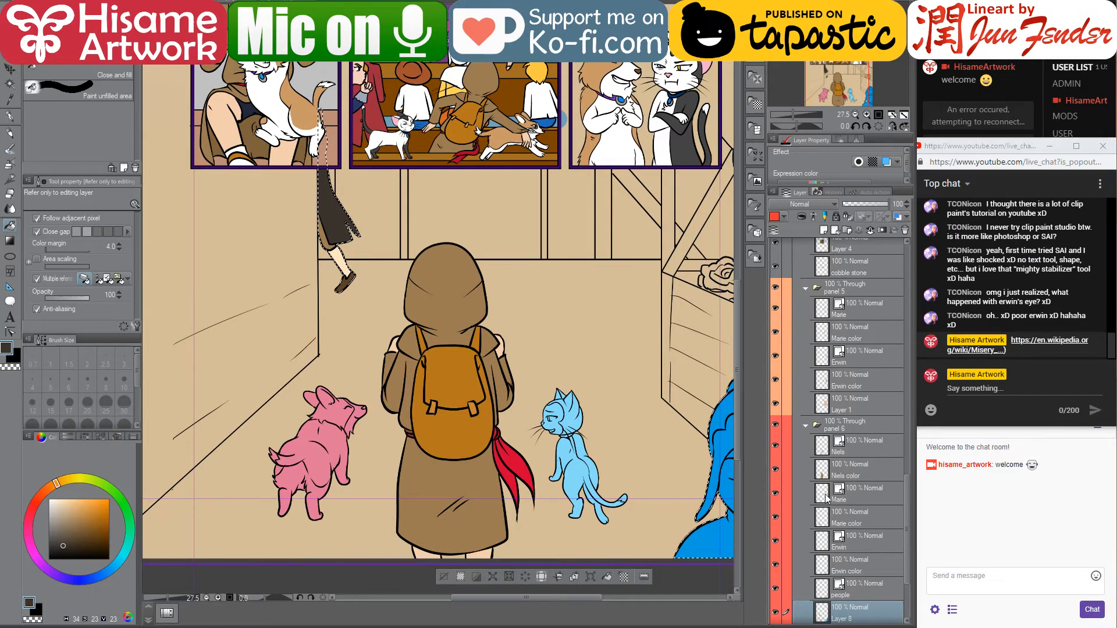
click(824, 516)
ctrl+click(821, 515)
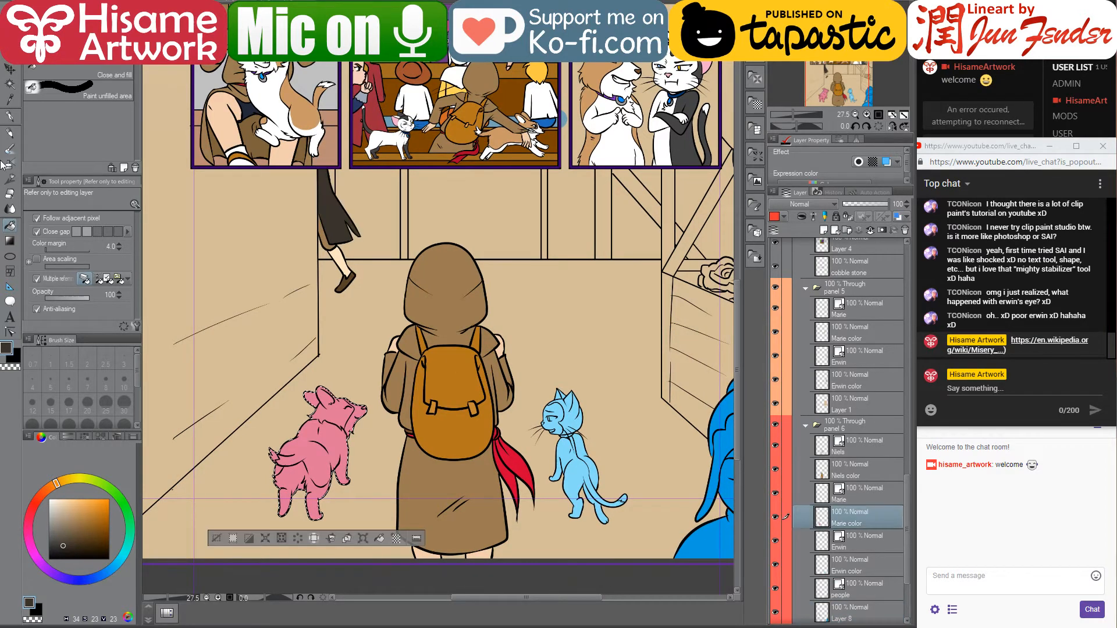
click(10, 115)
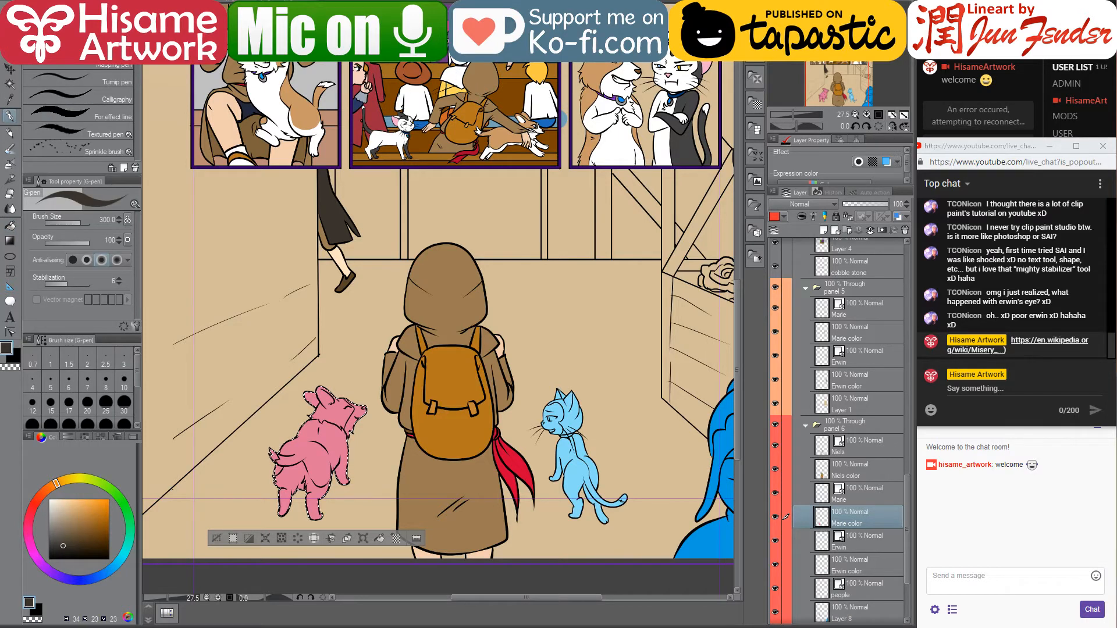
alt+click(304, 114)
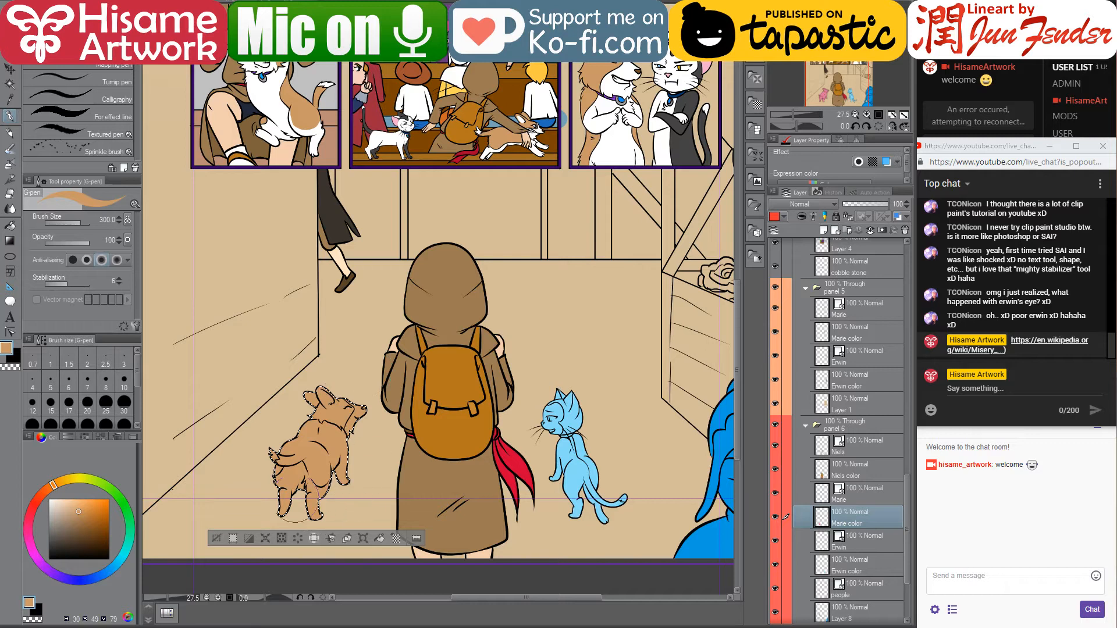
Fill the panel 6 corgi's muzzle, throat and tail tip with the white sampled from the corgi in panel 5
click(10, 225)
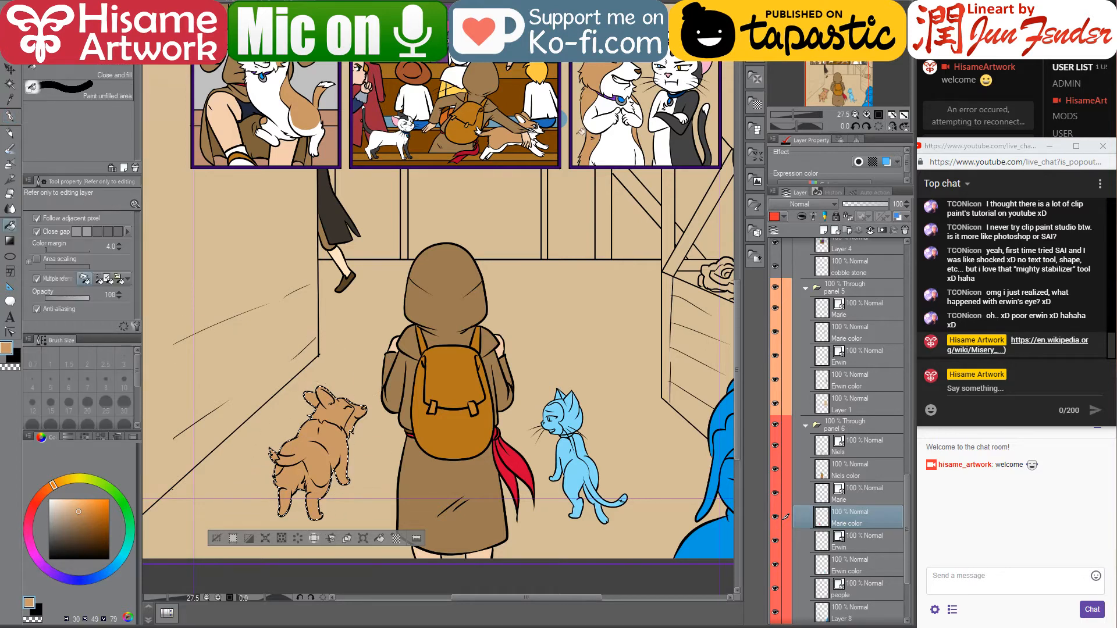
alt+click(617, 147)
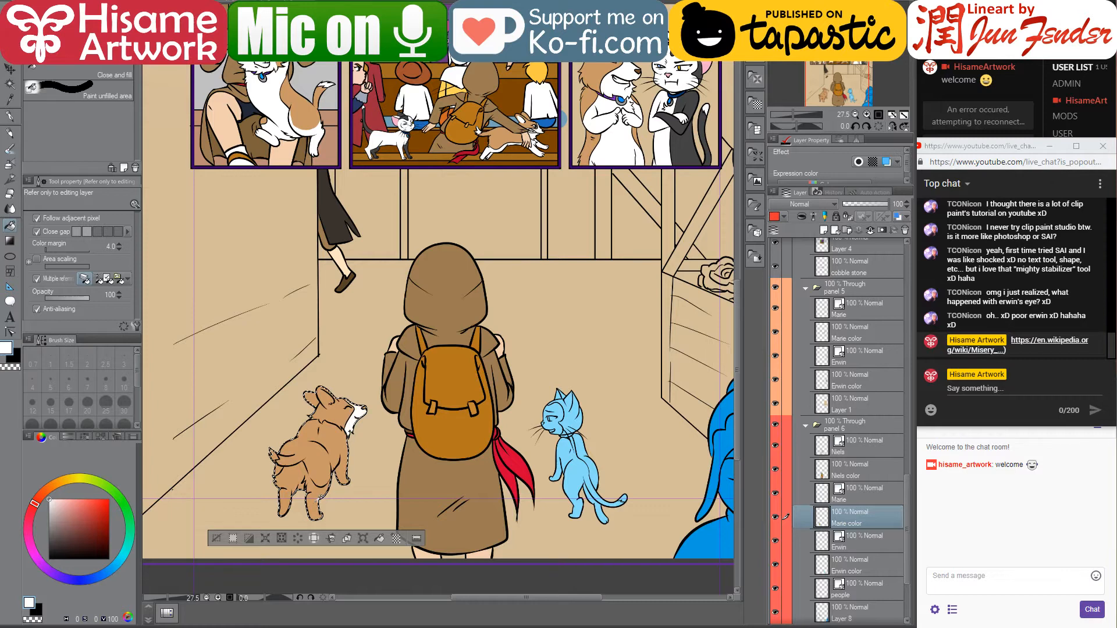
scroll(319, 498, up, 5)
drag(378, 446, 400, 421)
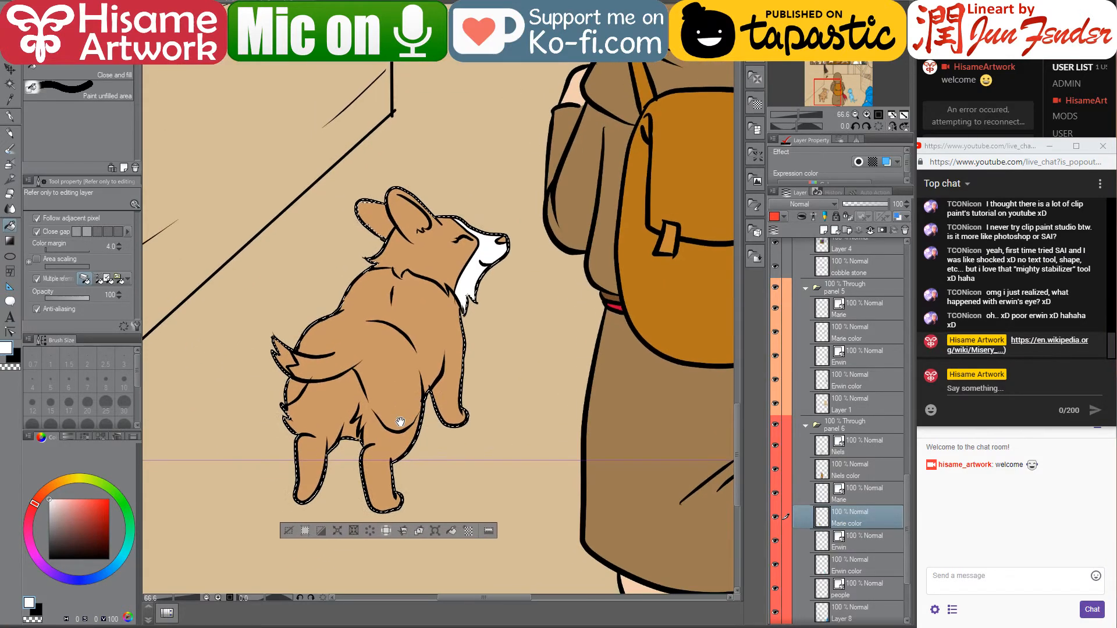
Paint the corgi's left hind leg and lower rump white with the G-pen
click(9, 115)
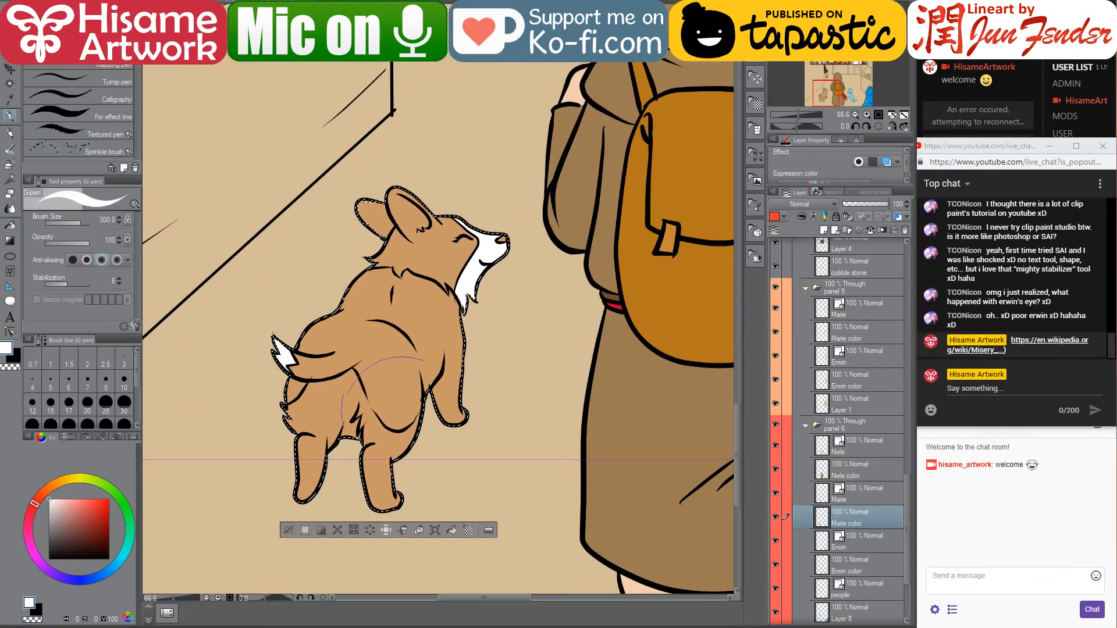
scroll(309, 458, up, 1)
mouse_move(309, 458)
mouse_down()
mouse_move(319, 486)
mouse_move(336, 464)
mouse_up()
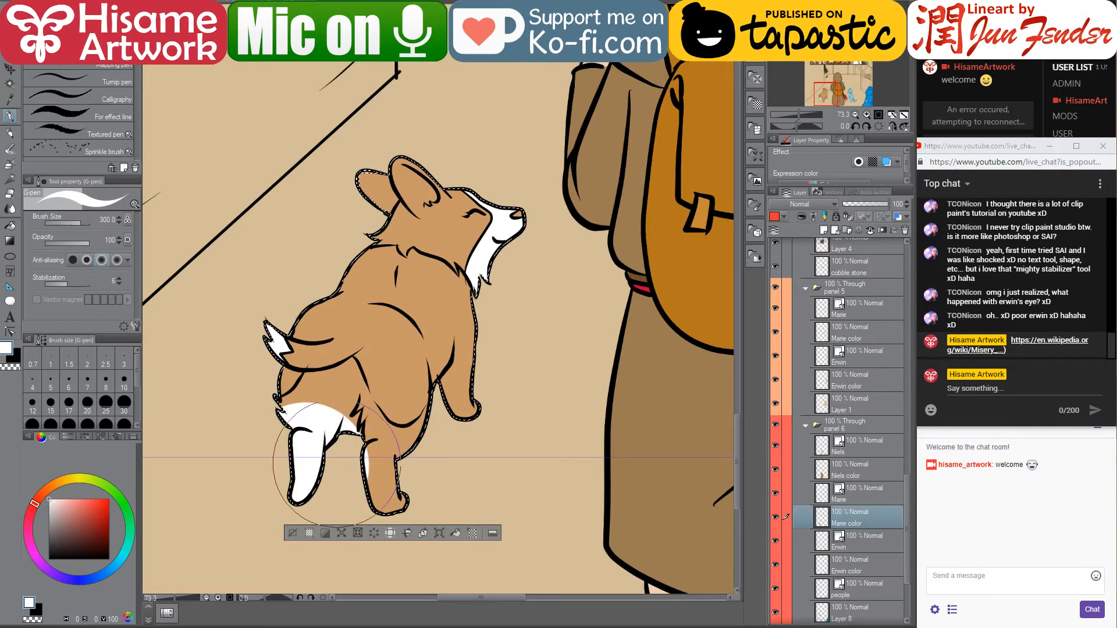
Reduce the G-pen size to 50 and paint the rest of the corgi's rump, its right hind leg and front paw white
key(bracketleft)
key(bracketleft)
key(bracketleft)
key(bracketleft)
key(bracketleft)
key(bracketleft)
key(bracketleft)
key(bracketleft)
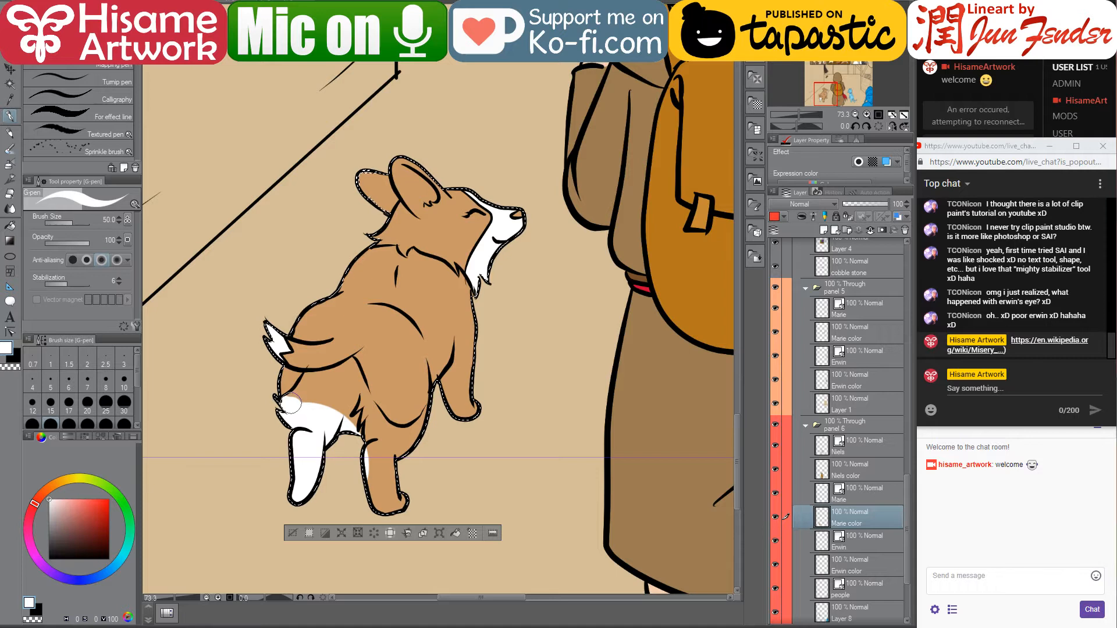
drag(309, 385, 310, 382)
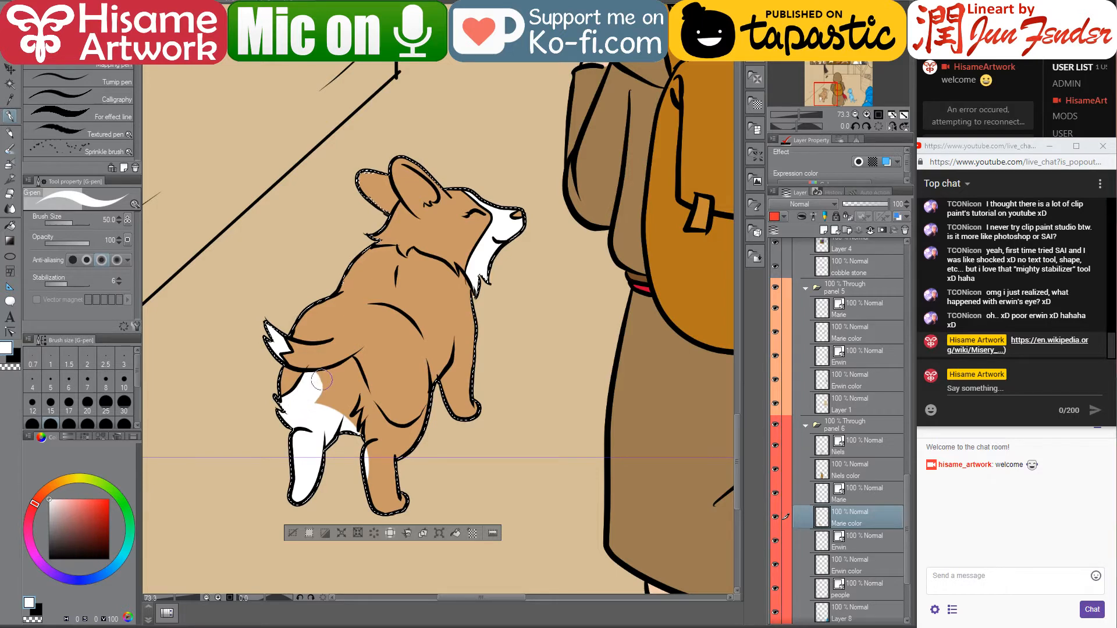
mouse_move(328, 380)
mouse_down()
mouse_move(354, 365)
mouse_move(346, 371)
mouse_move(377, 426)
mouse_up()
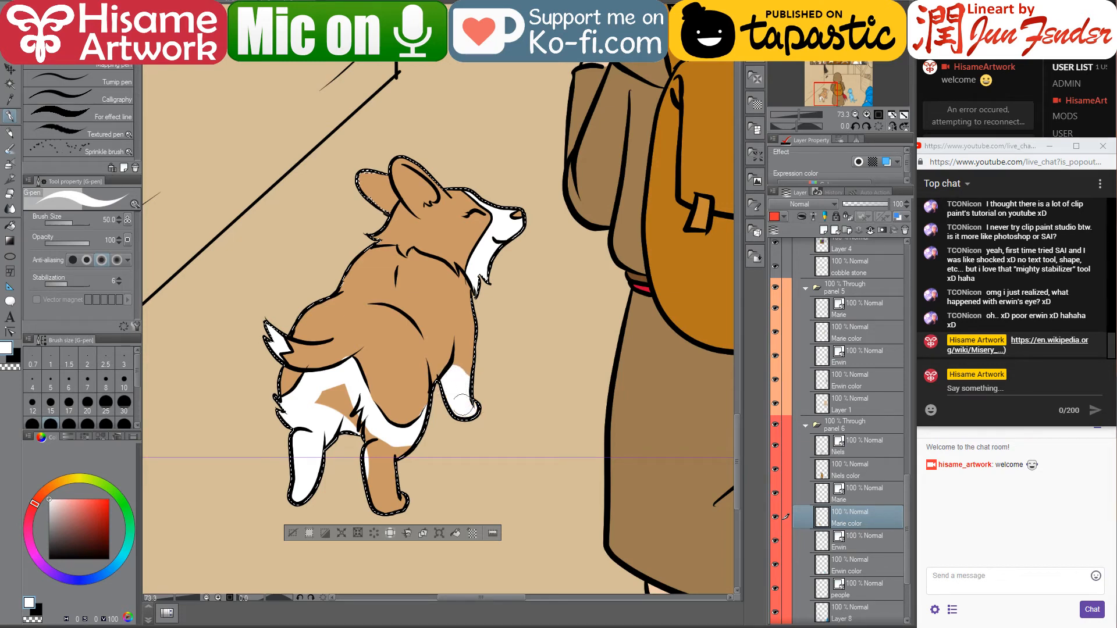
mouse_move(319, 406)
mouse_down()
mouse_move(350, 391)
mouse_move(315, 405)
mouse_move(337, 400)
mouse_move(392, 444)
mouse_move(352, 426)
mouse_move(407, 442)
mouse_move(334, 457)
mouse_move(421, 486)
mouse_move(377, 503)
mouse_up()
Touch up the fur edge beneath the corgi's tail with its sampled orange-brown, and sample the white again
alt+click(340, 352)
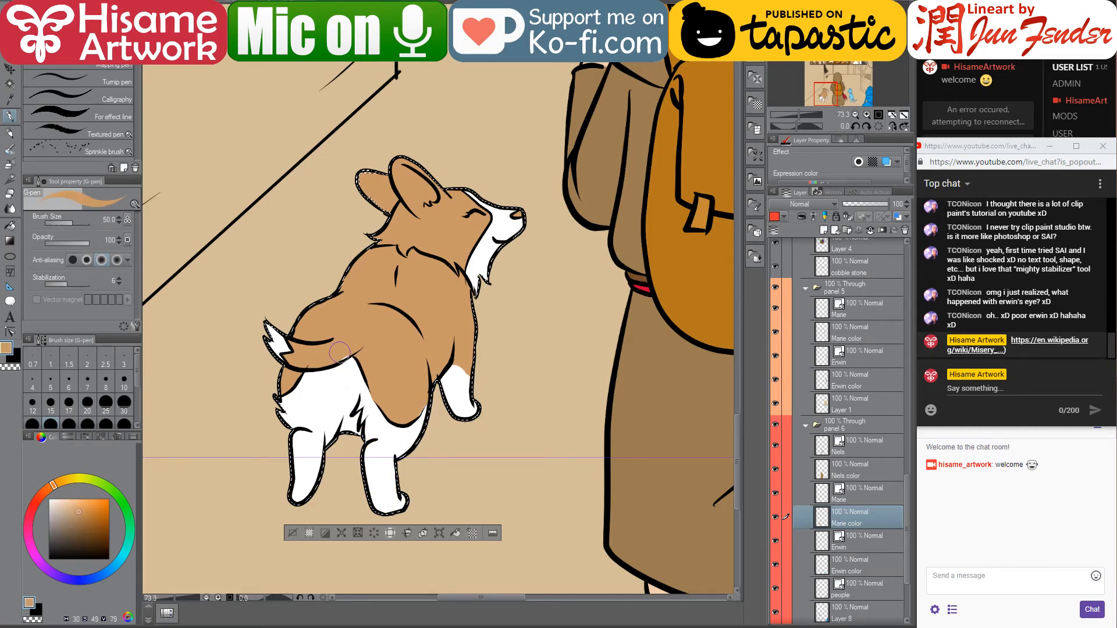
drag(340, 352, 351, 348)
alt+click(356, 377)
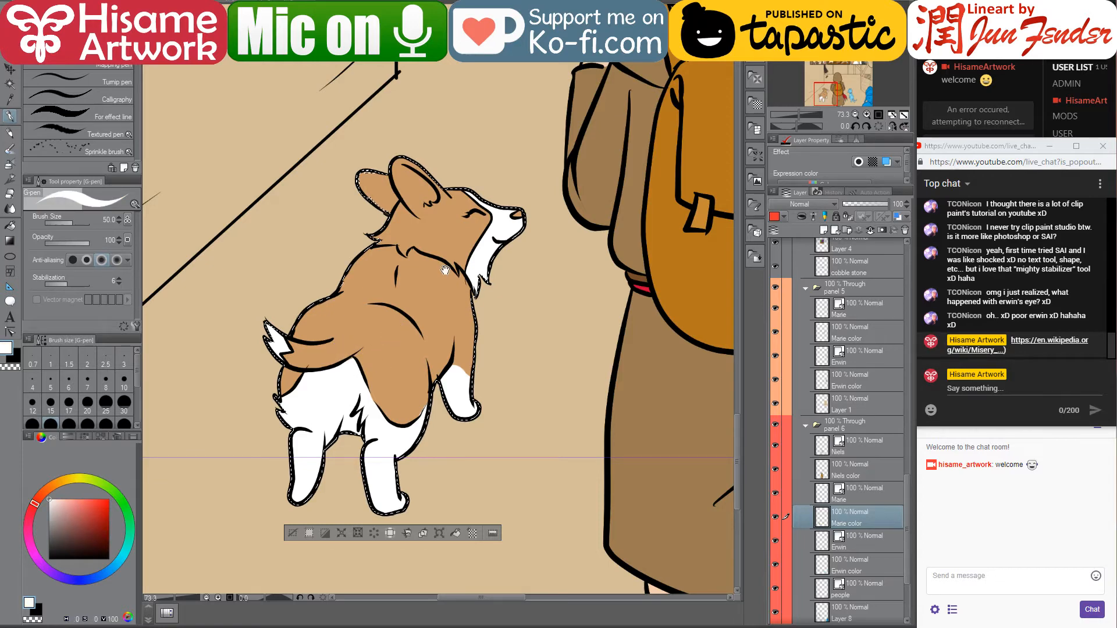
Fill the corgi's nose with the brown sampled from the hooded character's eye in the page_94 document
drag(445, 270, 503, 341)
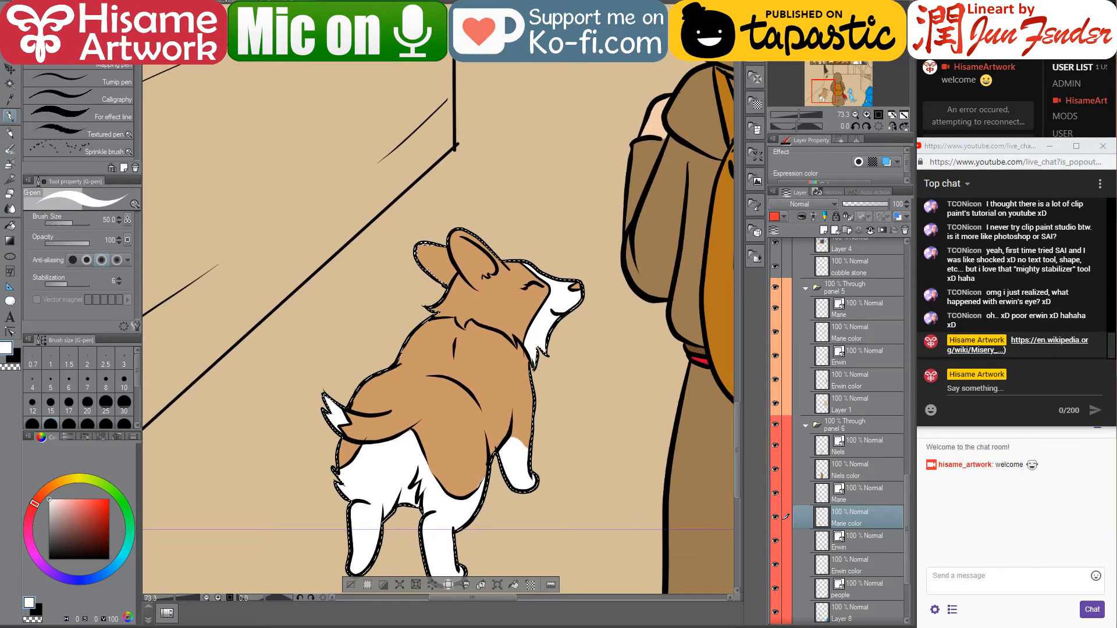
click(242, 3)
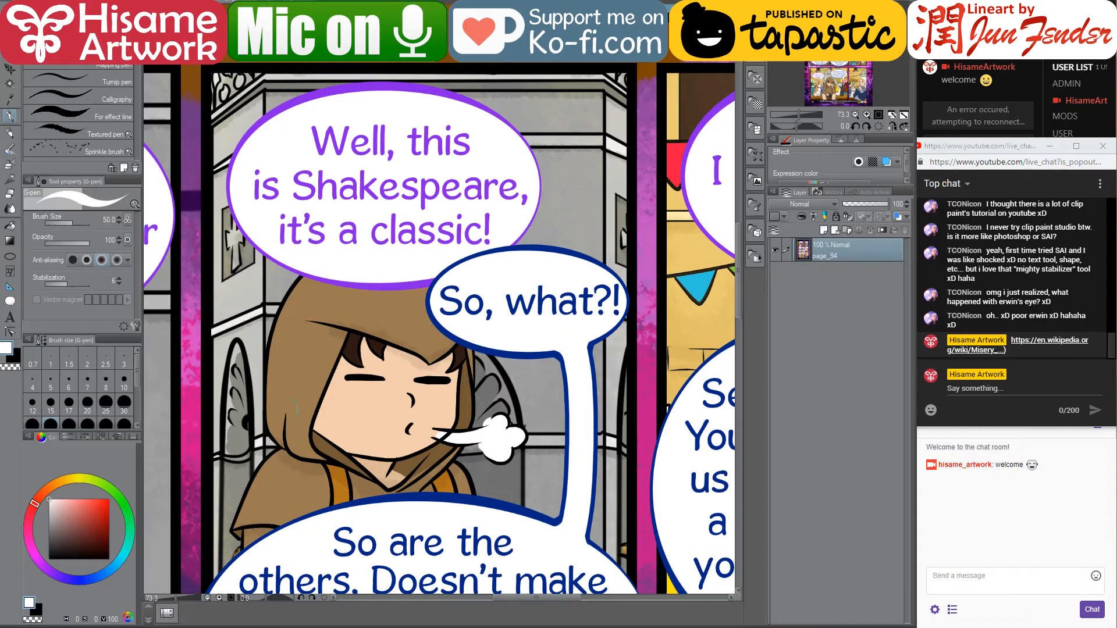
drag(244, 468, 548, 351)
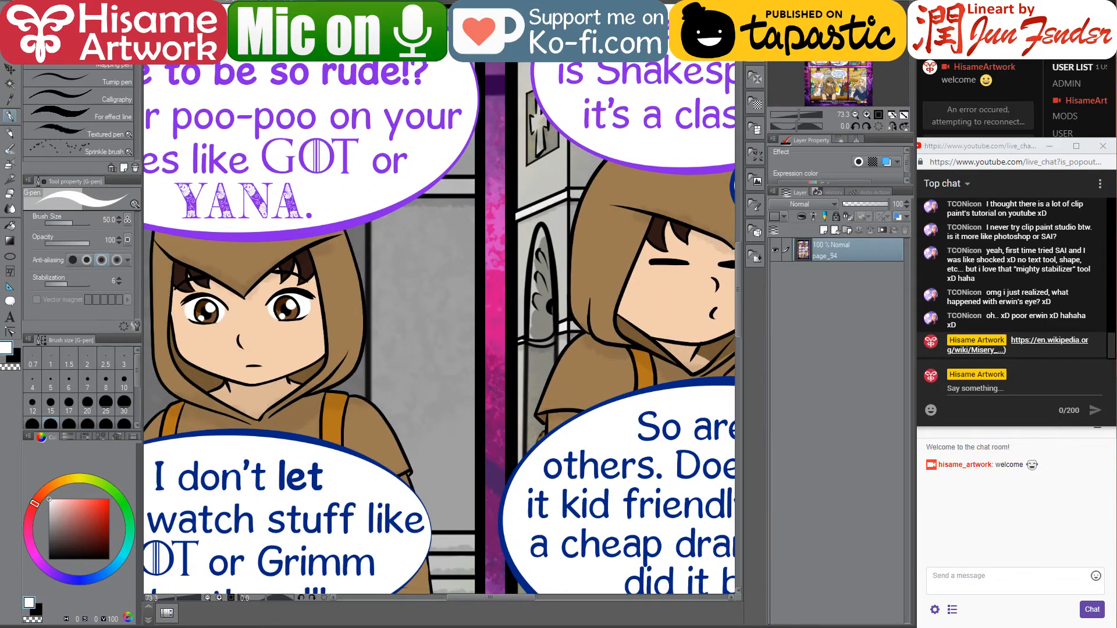
alt+click(298, 308)
click(180, 3)
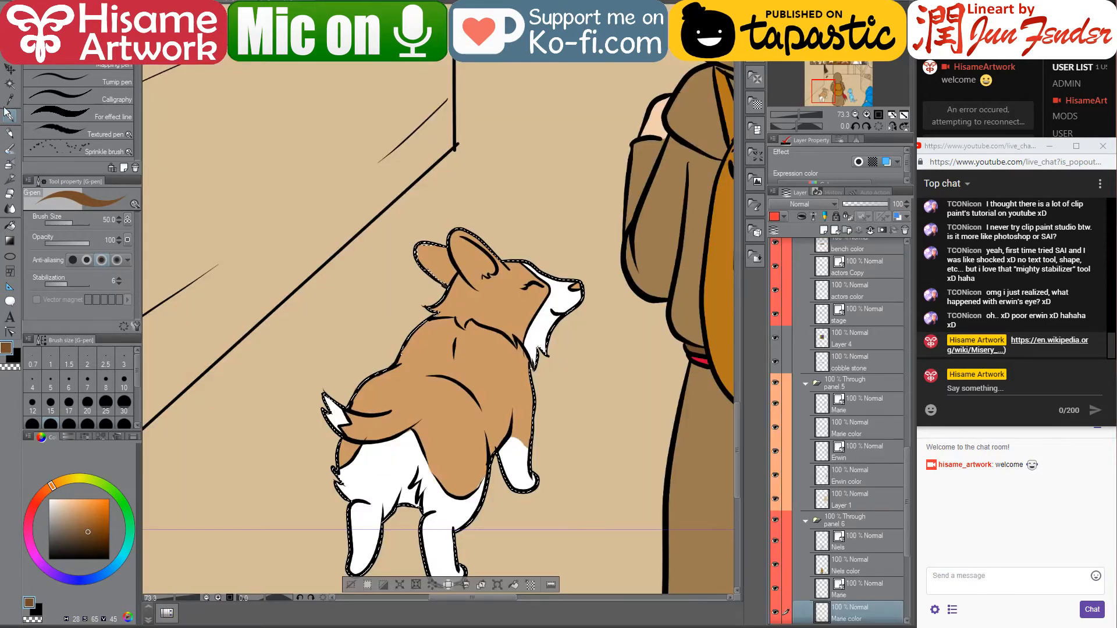
click(10, 226)
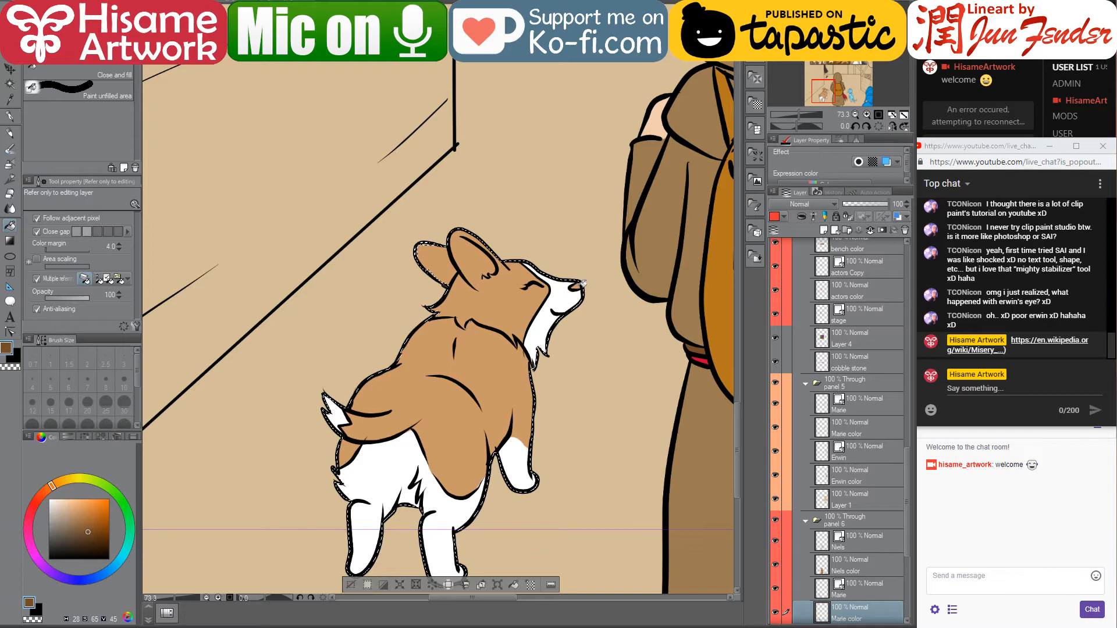
scroll(502, 307, down, 1)
scroll(502, 307, down, 6)
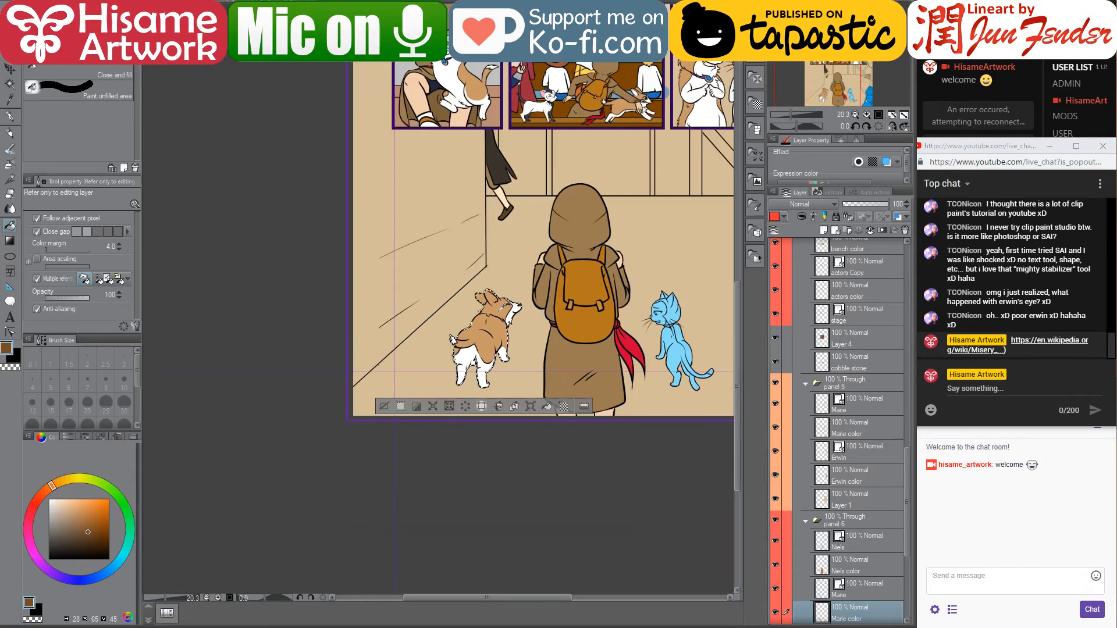
drag(536, 287, 526, 410)
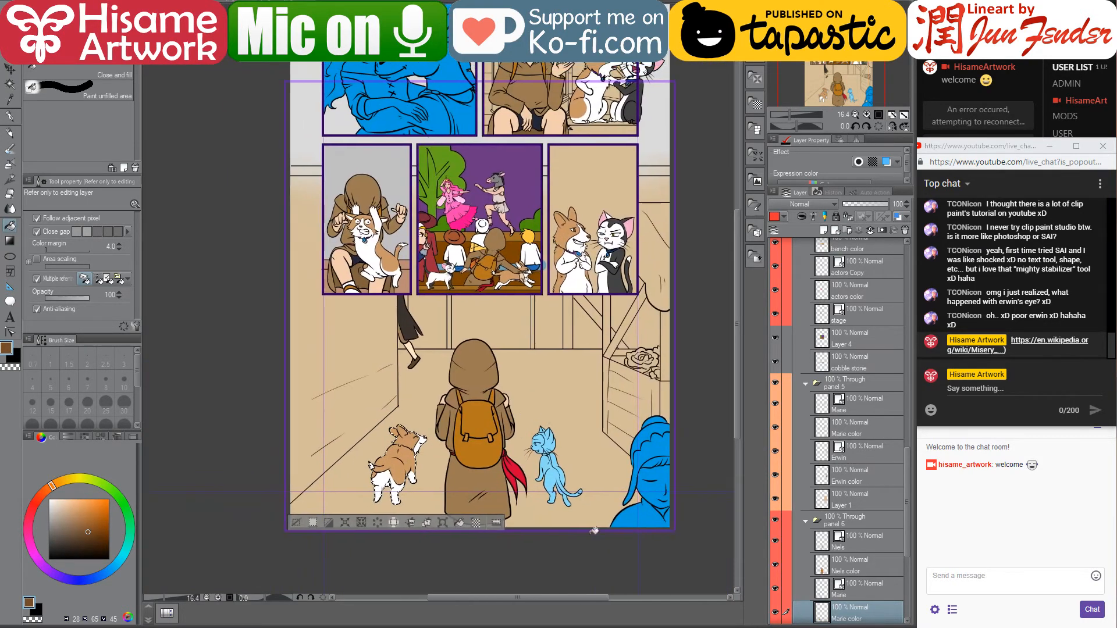
Switch to the G-pen for painting panel 6's background
scroll(592, 529, up, 3)
scroll(582, 502, down, 2)
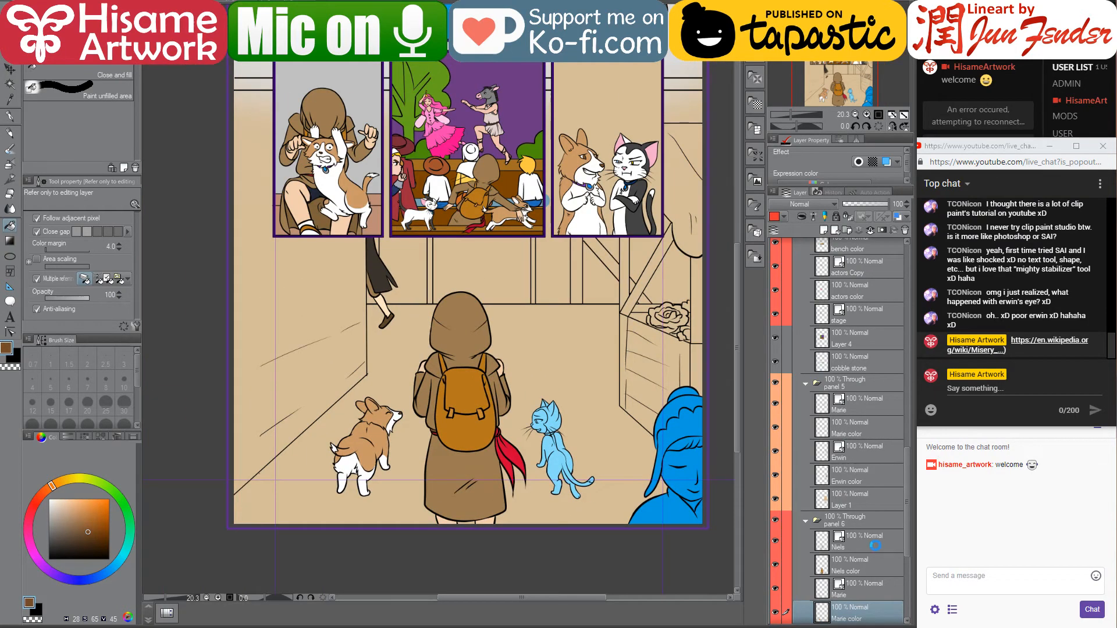
click(9, 116)
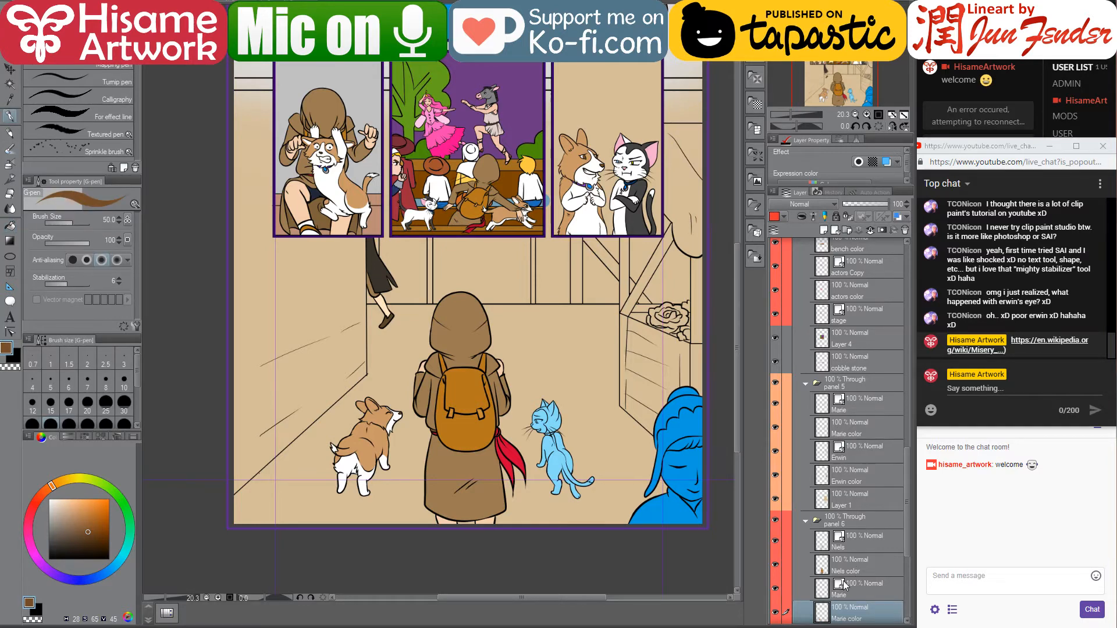
scroll(856, 524, down, 4)
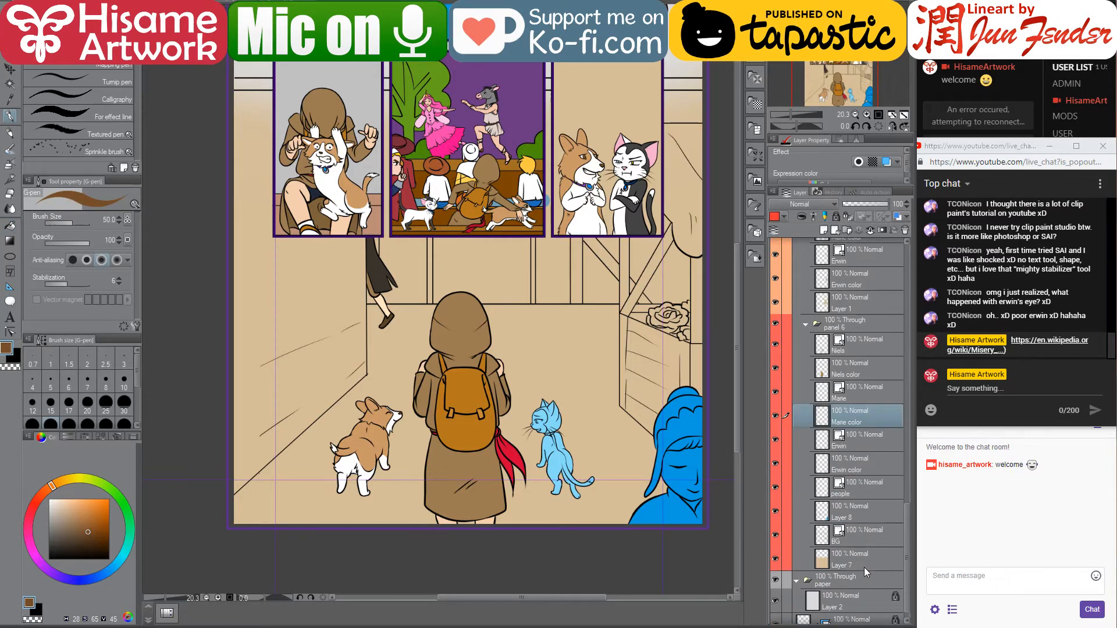
scroll(865, 567, up, 1)
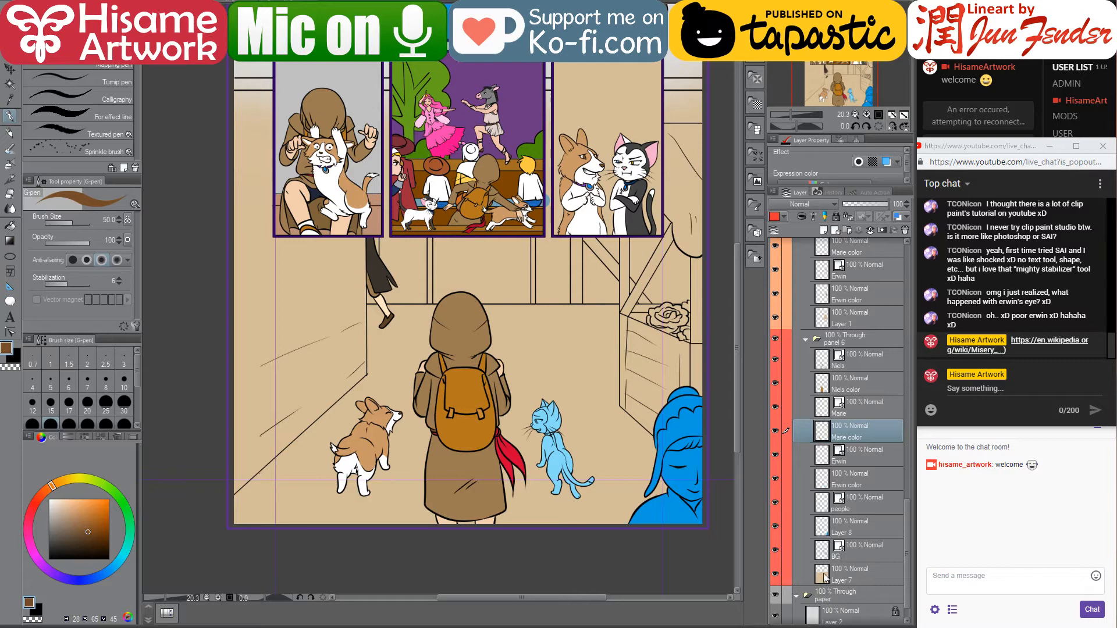
ctrl+click(823, 577)
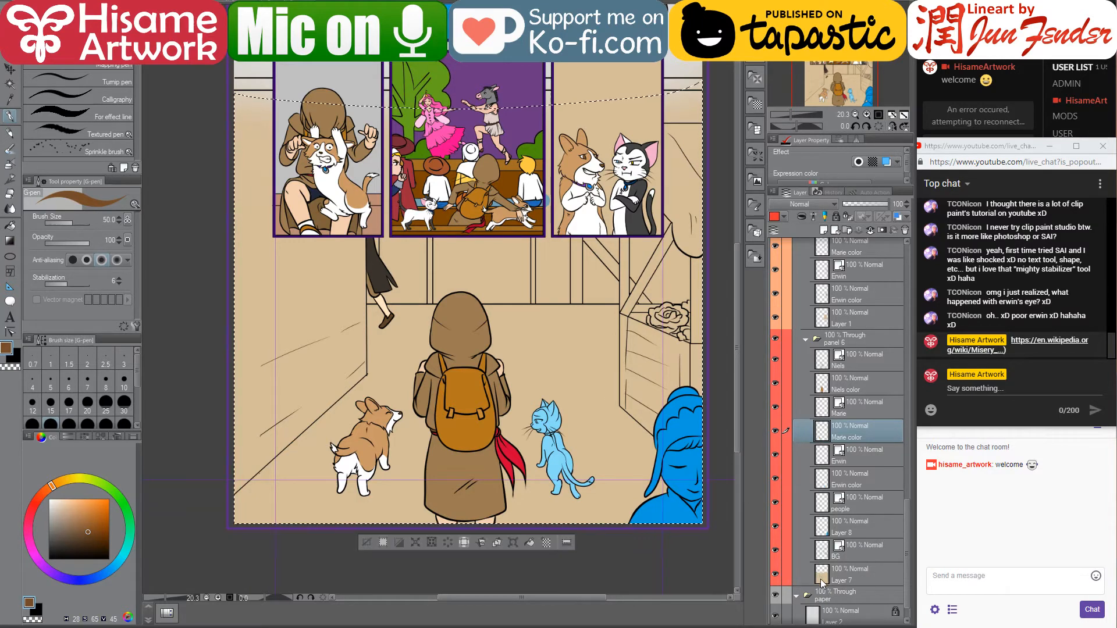
key(ctrl+d)
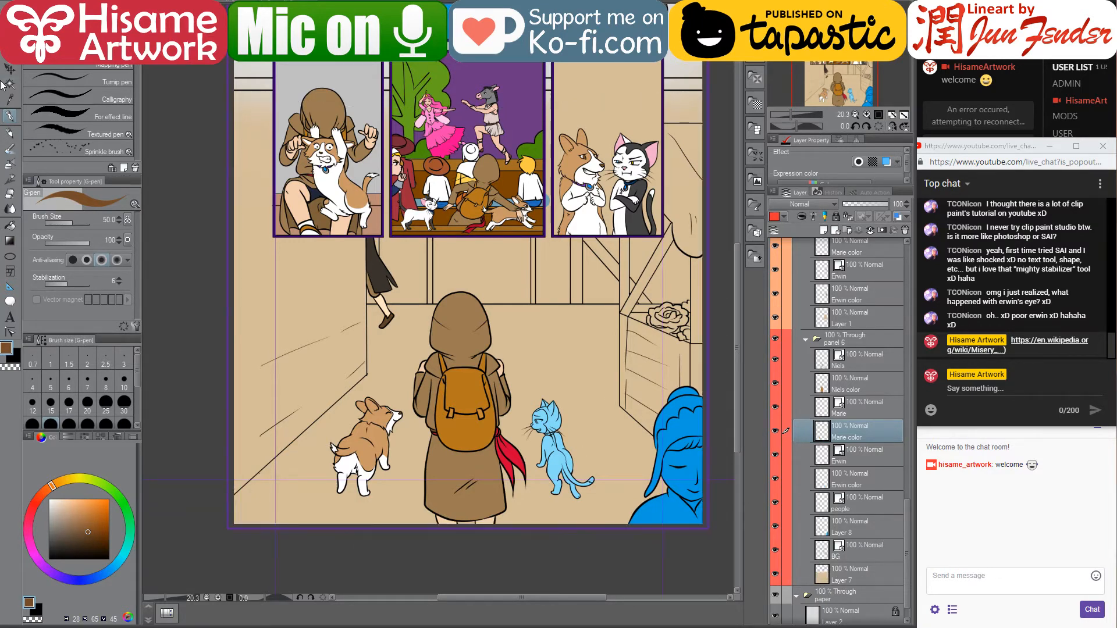
Sample the blue-grey of the street in the page_90 document and return to the comic page
click(220, 3)
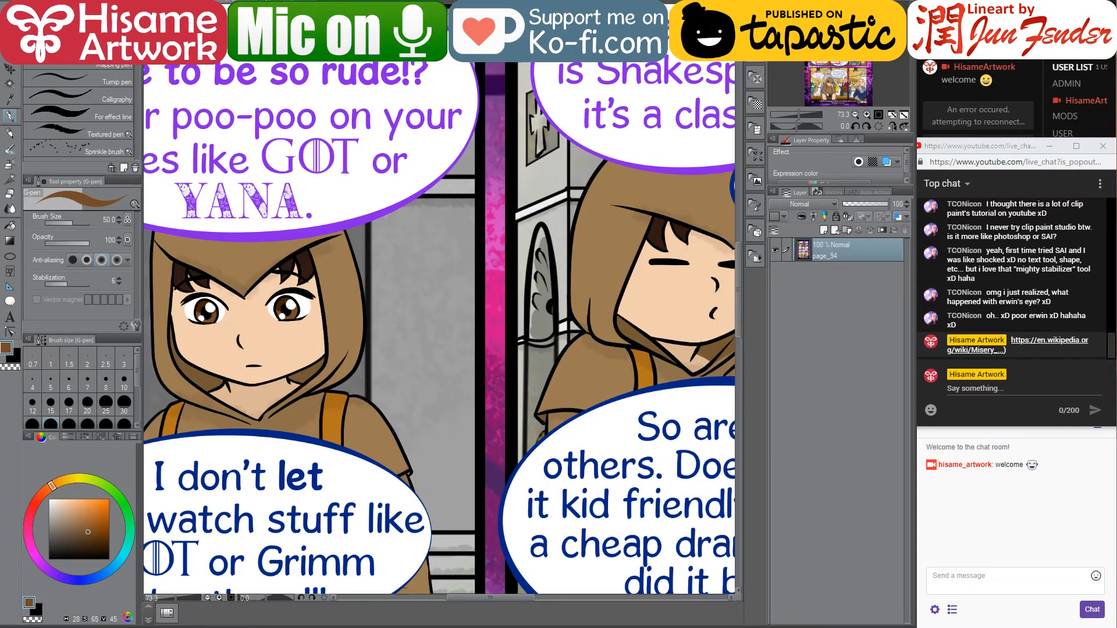
key(ctrl+Tab)
alt+click(491, 342)
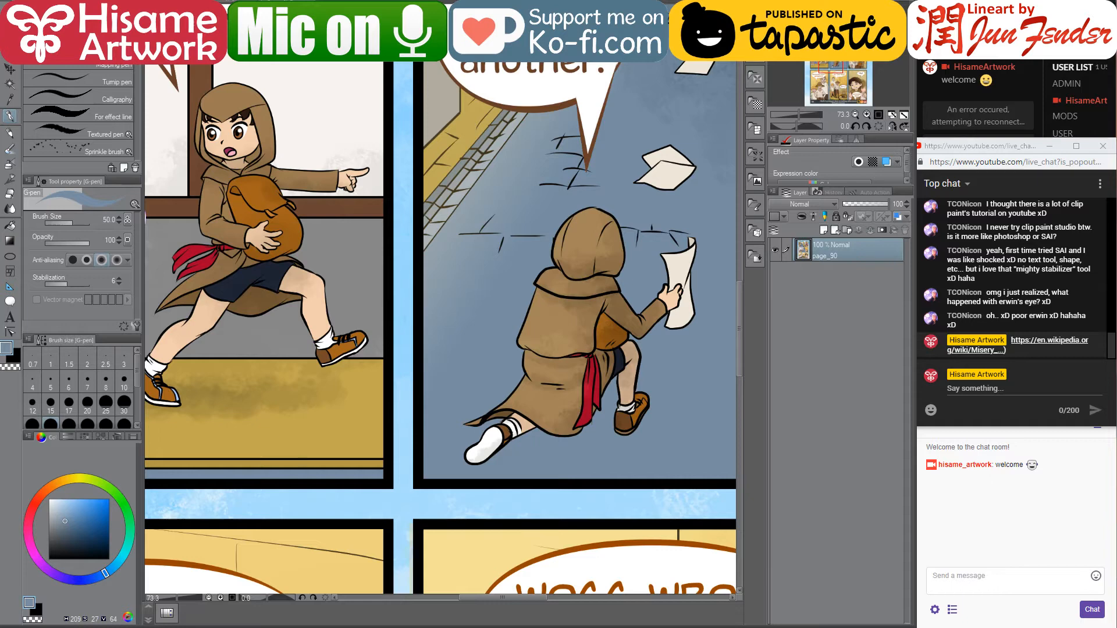
key(ctrl+Tab)
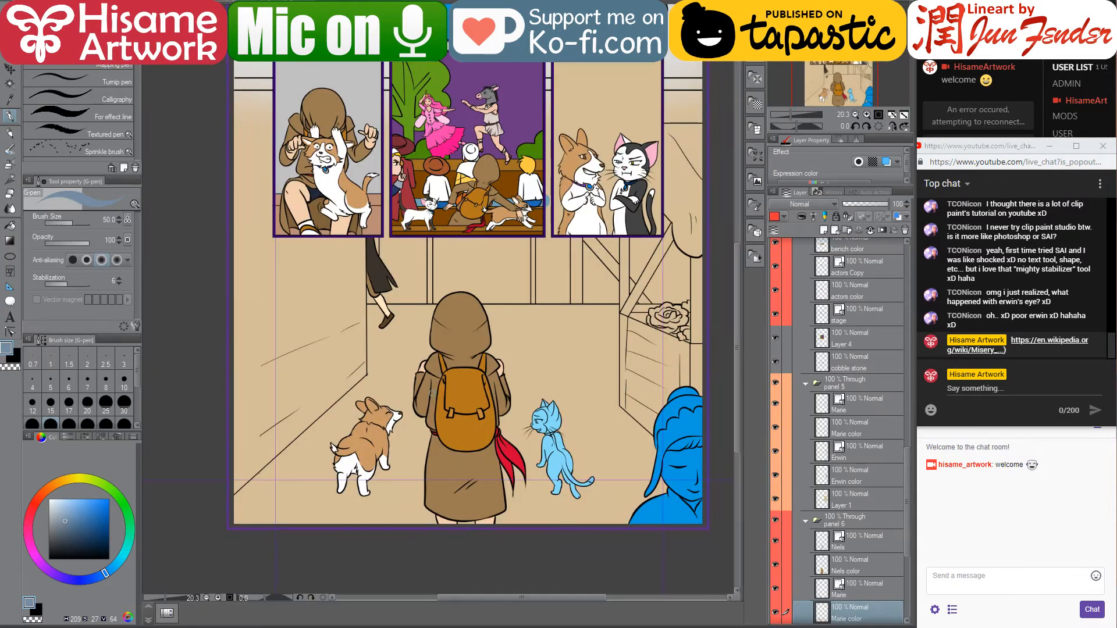
Paint over panel 6's tan background on Layer 7 with the sampled blue-grey, using the G-pen at size 1500
mouse_move(432, 394)
mouse_down()
mouse_move(326, 512)
mouse_move(640, 500)
mouse_up()
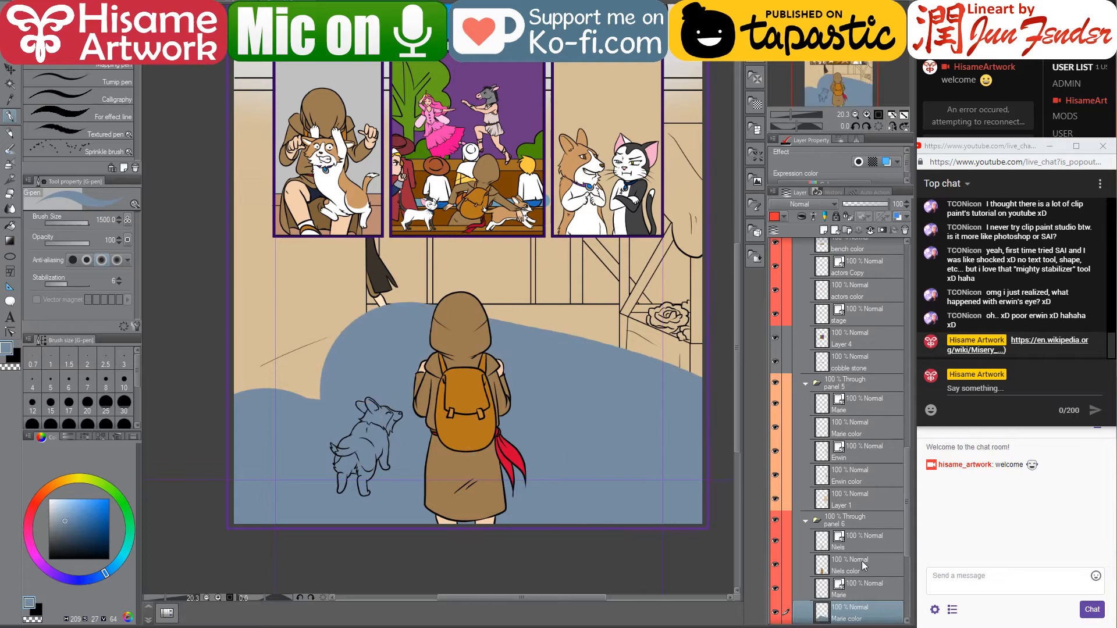
key(ctrl+z)
scroll(860, 595, down, 3)
scroll(860, 595, down, 4)
click(863, 553)
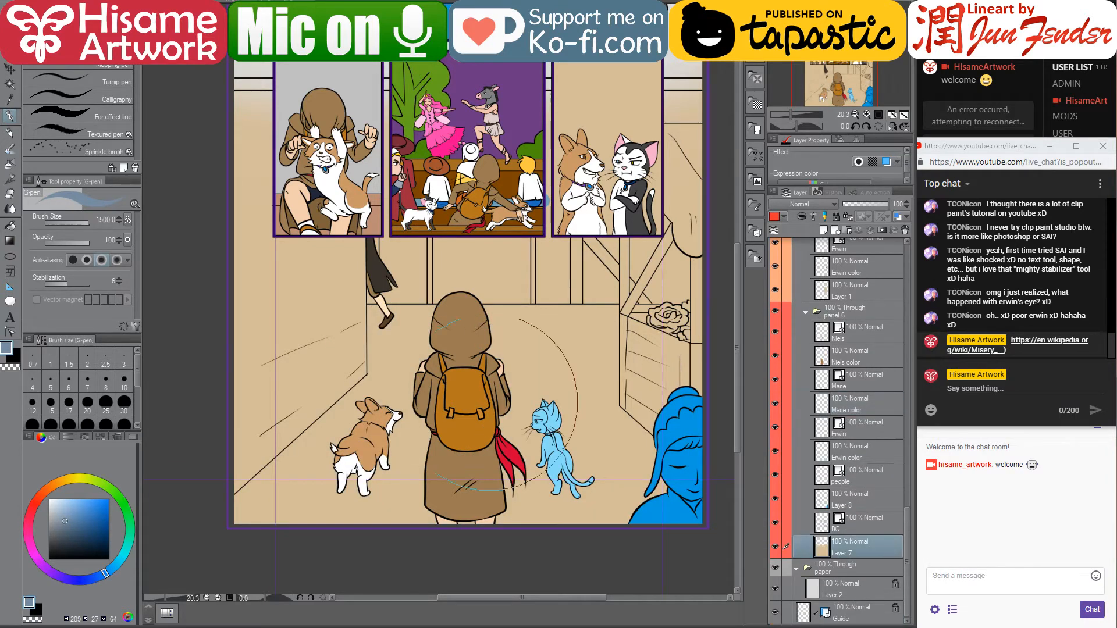
mouse_move(610, 473)
mouse_down()
mouse_move(646, 471)
mouse_move(463, 473)
mouse_move(194, 452)
mouse_move(248, 405)
mouse_move(651, 356)
mouse_move(653, 319)
mouse_move(555, 284)
mouse_move(296, 270)
mouse_move(229, 199)
mouse_move(300, 162)
mouse_move(652, 146)
mouse_up()
scroll(262, 247, up, 4)
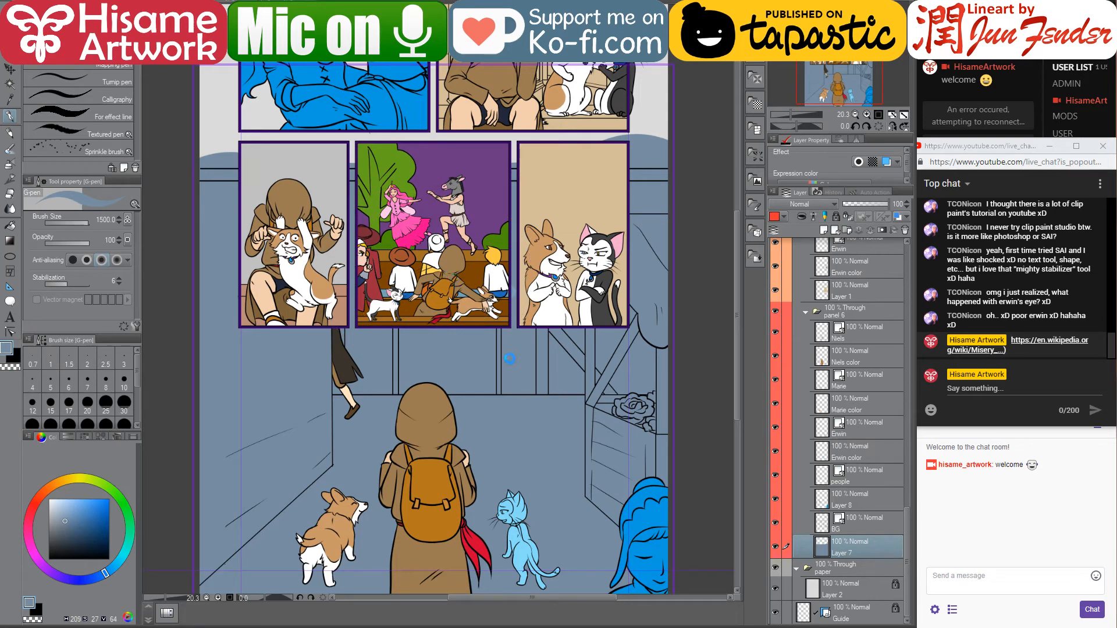
drag(508, 353, 542, 305)
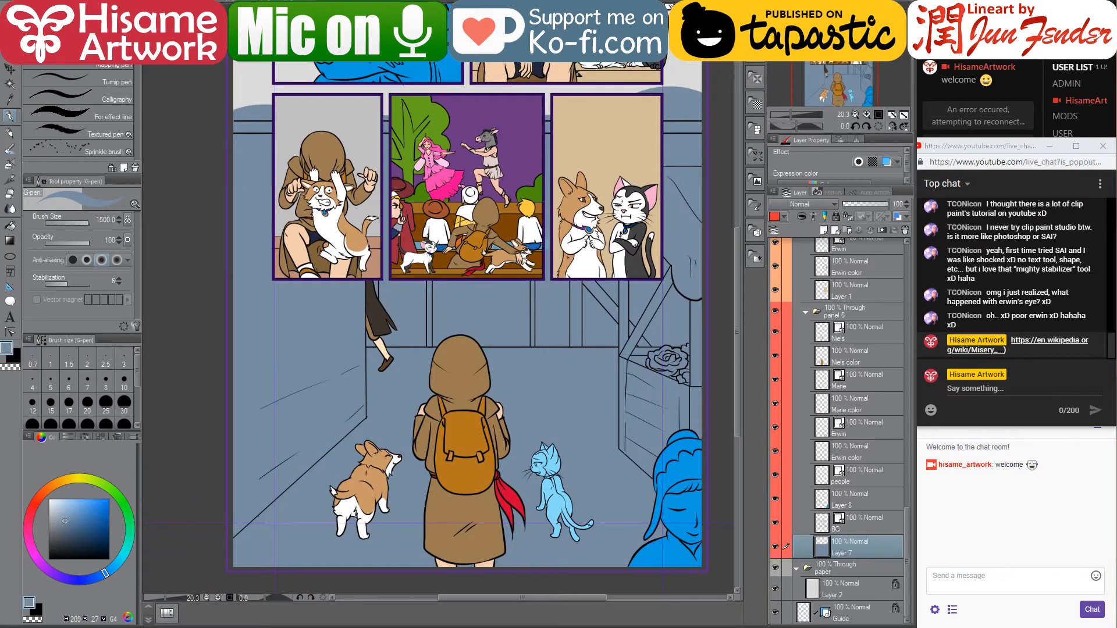
Open page_92.jpg from the comic's page folder as another colour reference
click(229, 2)
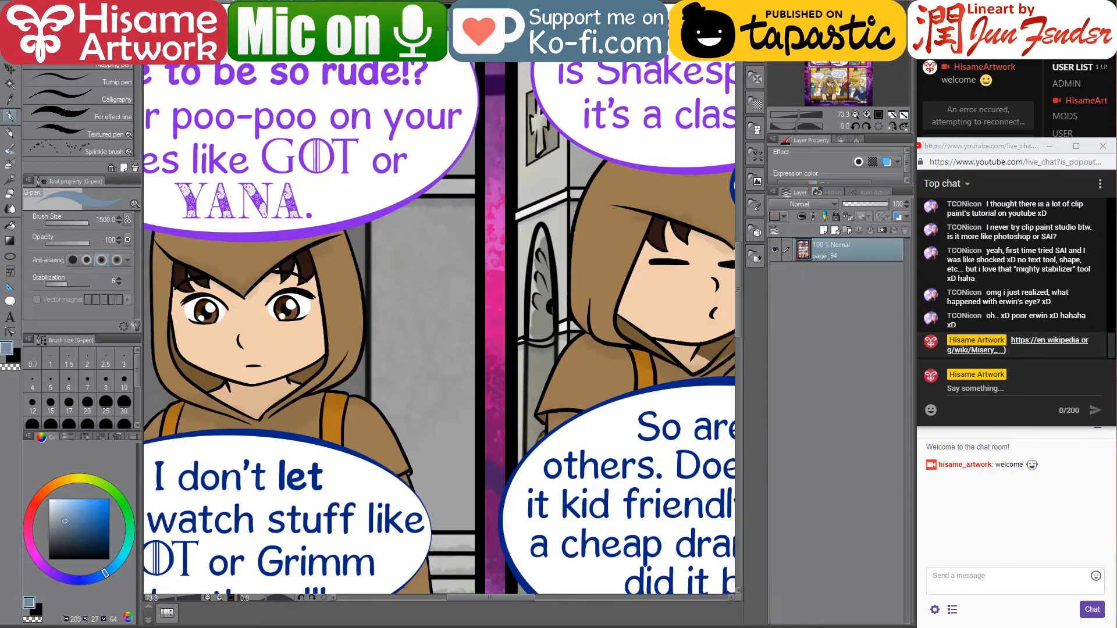
drag(401, 395, 470, 593)
key(alt+Tab)
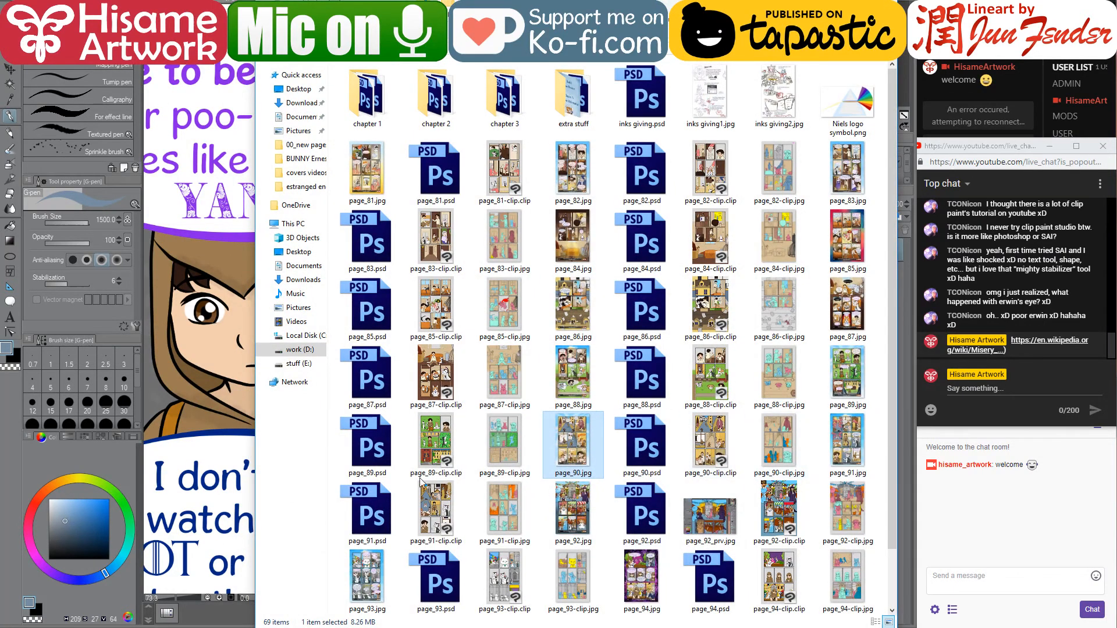
click(581, 524)
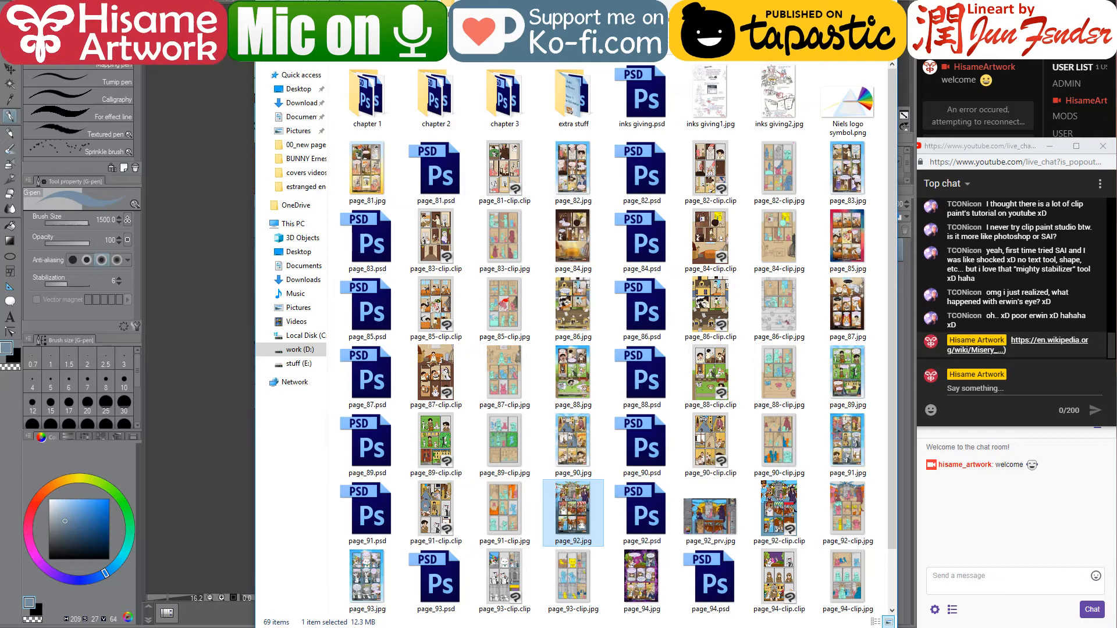
key(Return)
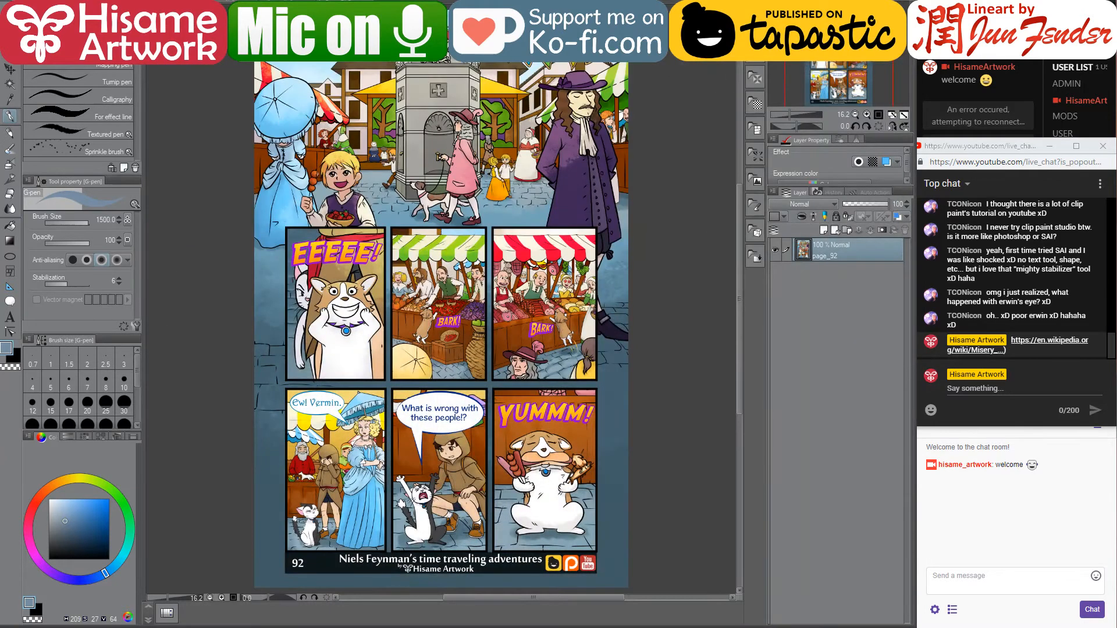
Sample the off-white of the house wall in page_92 and return to the comic page
scroll(472, 325, up, 2)
scroll(396, 87, up, 2)
alt+click(421, 87)
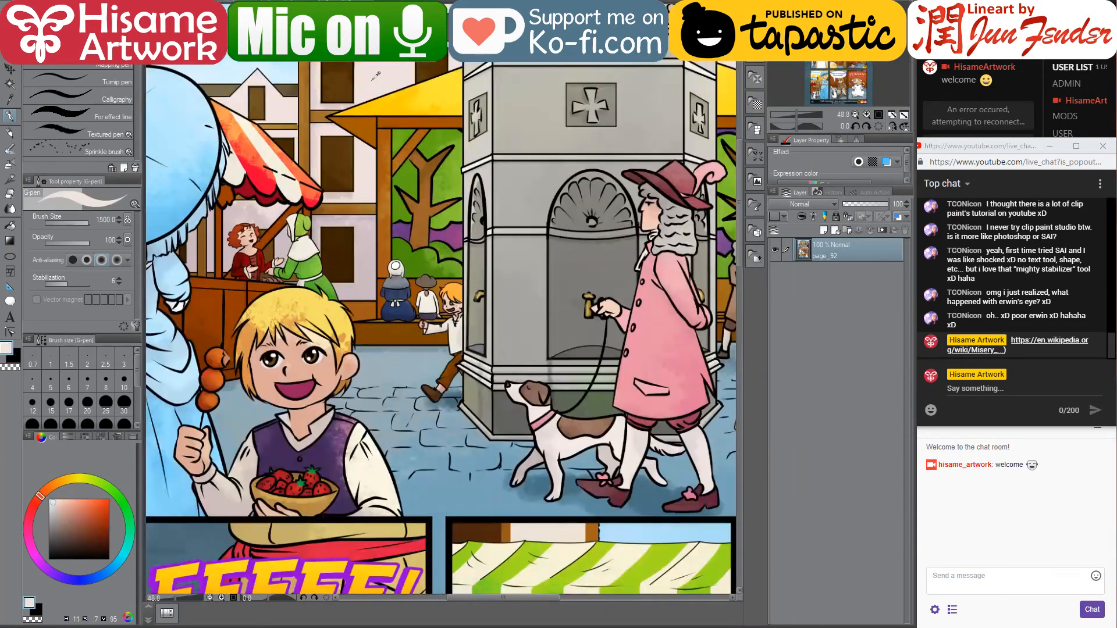
key(ctrl+Tab)
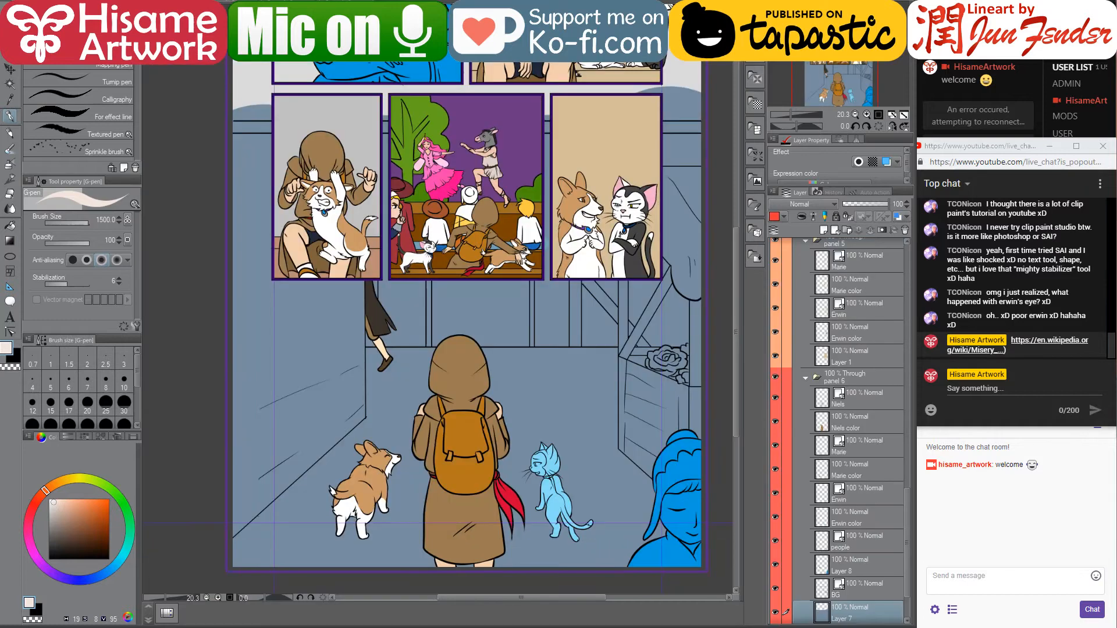
Try filling two sections of panel 6's back wall with the sampled off-white directly on Layer 7
click(10, 226)
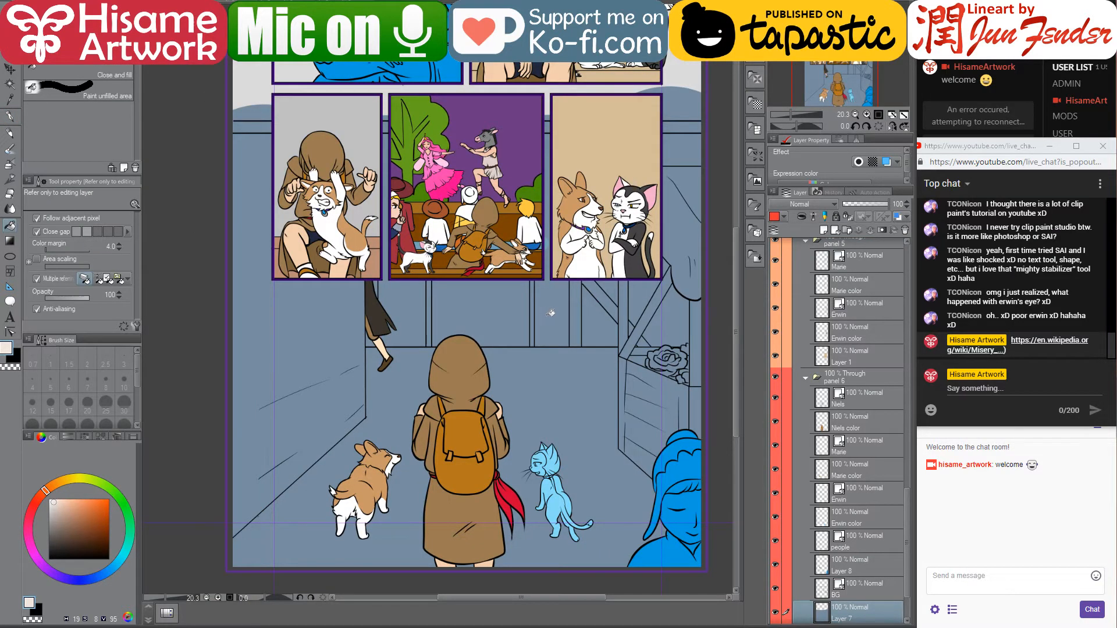
click(551, 312)
click(417, 301)
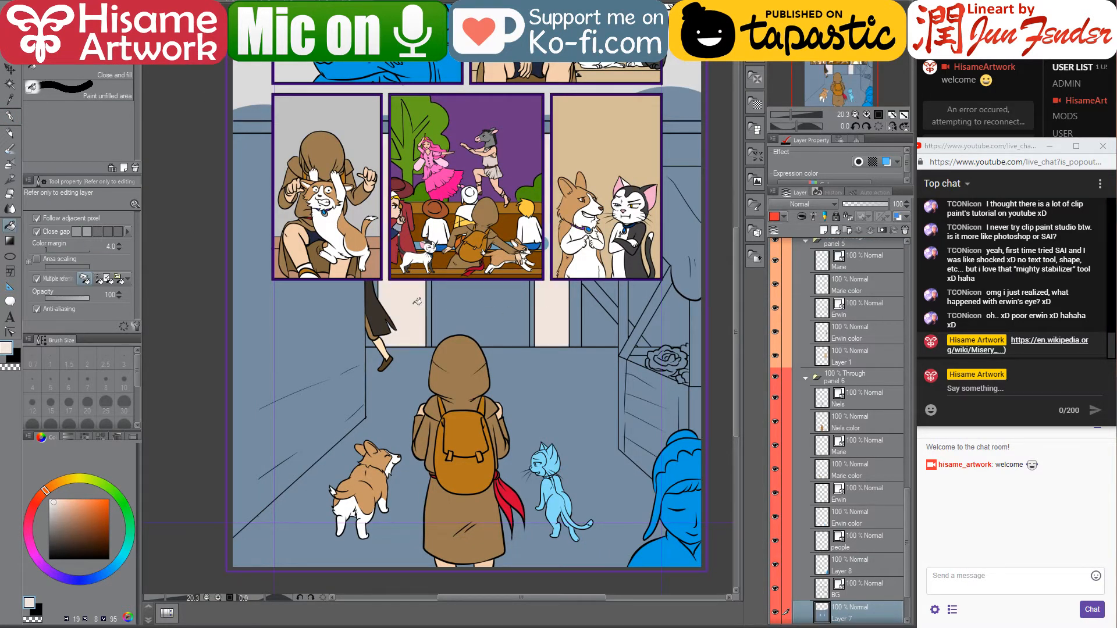
Hide the people layer and Layer 8 in panel 6, and undo the off-white wall fills on Layer 7
scroll(838, 478, down, 2)
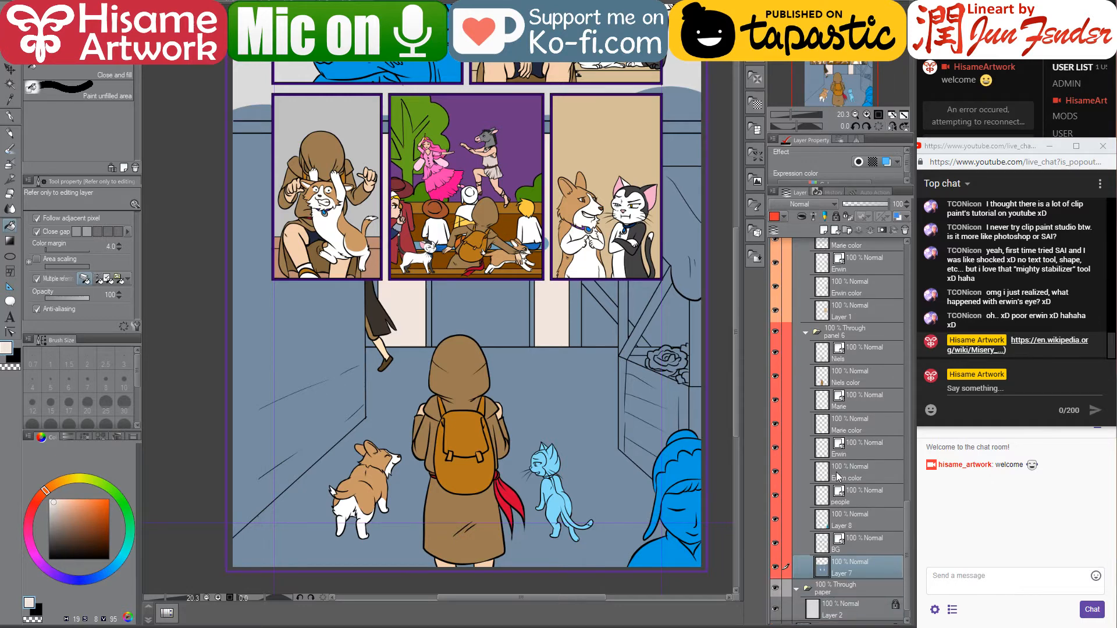
drag(775, 495, 778, 522)
click(384, 325)
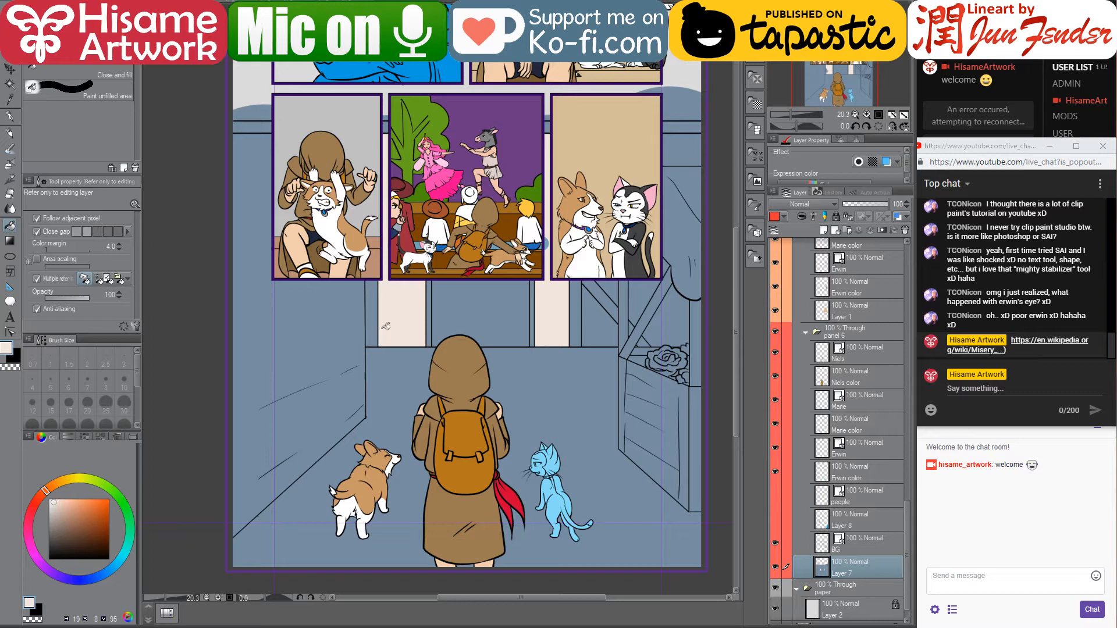
key(ctrl+z)
key(ctrl+z)
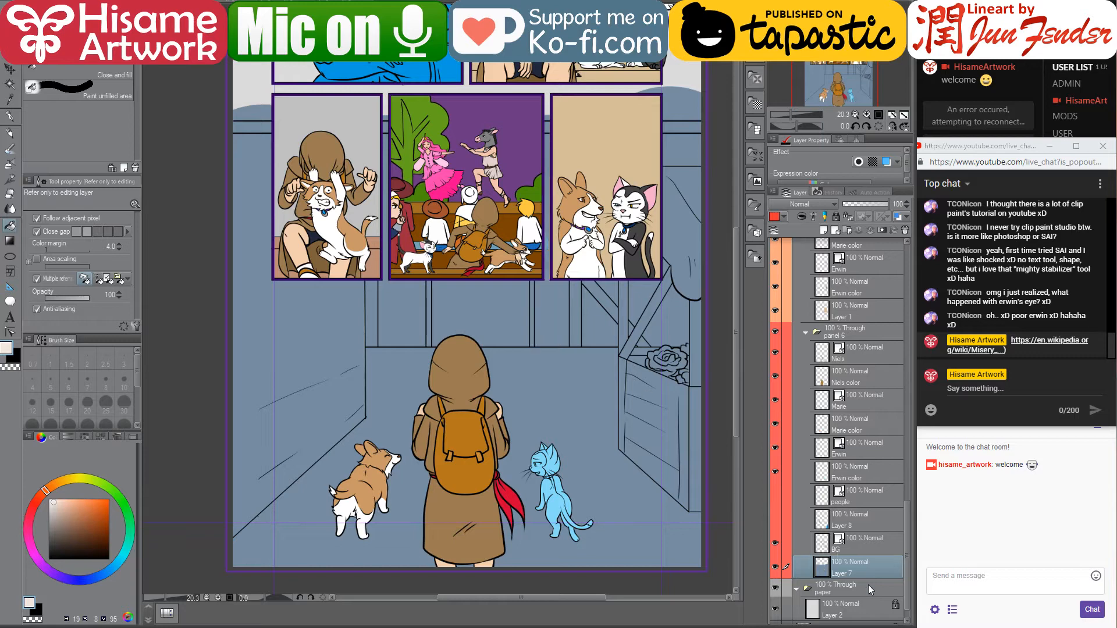
Add a new layer above Layer 7 and name it building
click(825, 231)
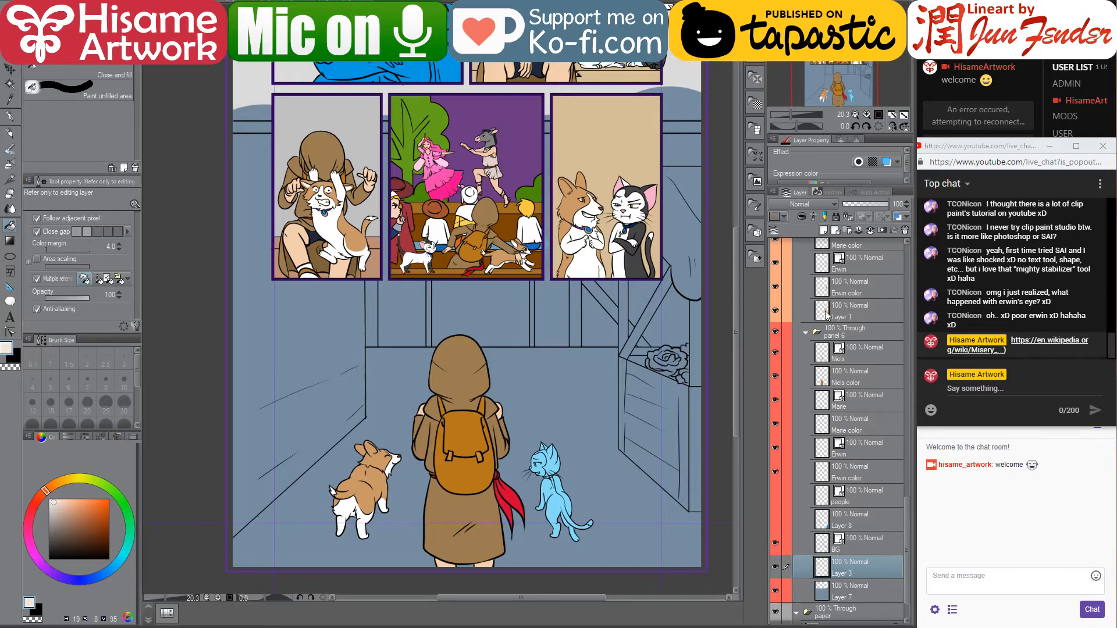
double_click(842, 574)
text(bu)
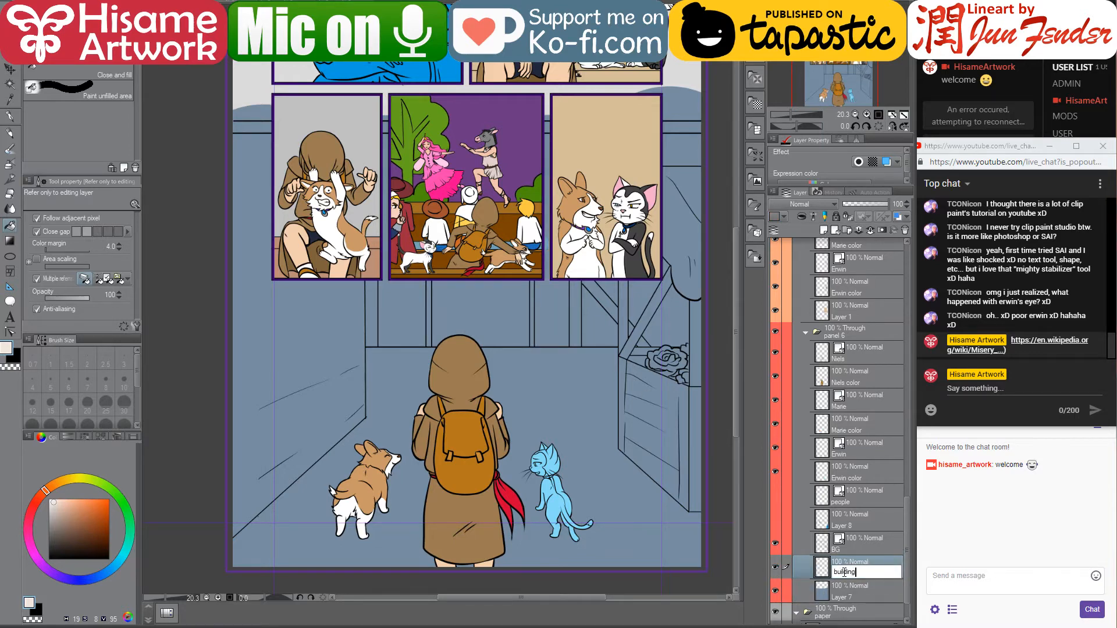
text(ilding)
key(Return)
Fill the plaster sections of panel 6's back wall, including those between the diagonal beams, with off-white on the building layer
click(535, 301)
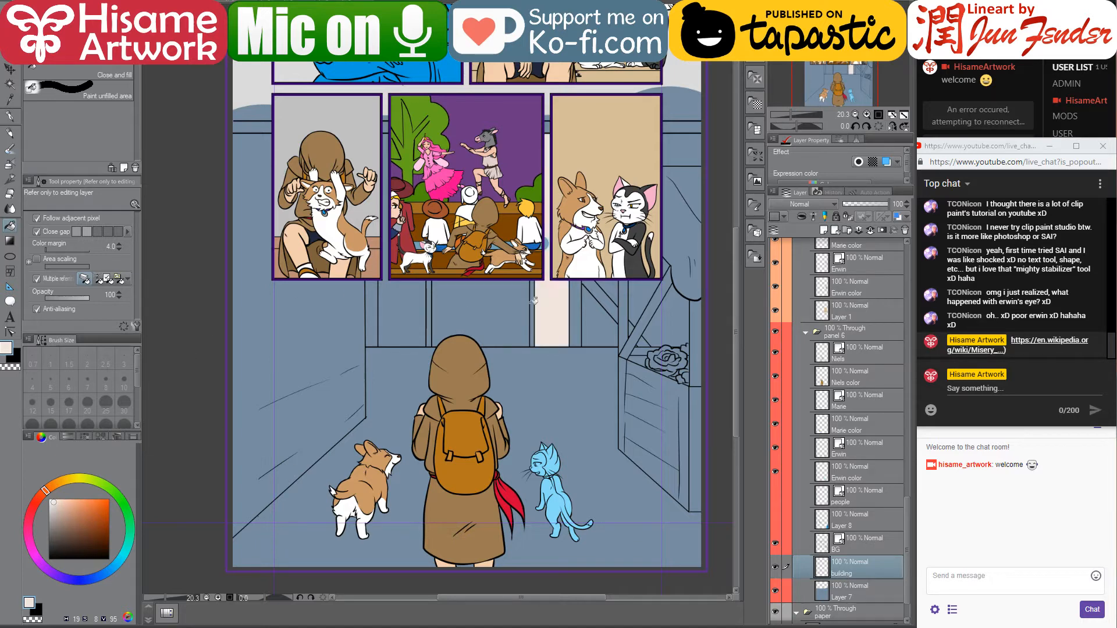
click(410, 314)
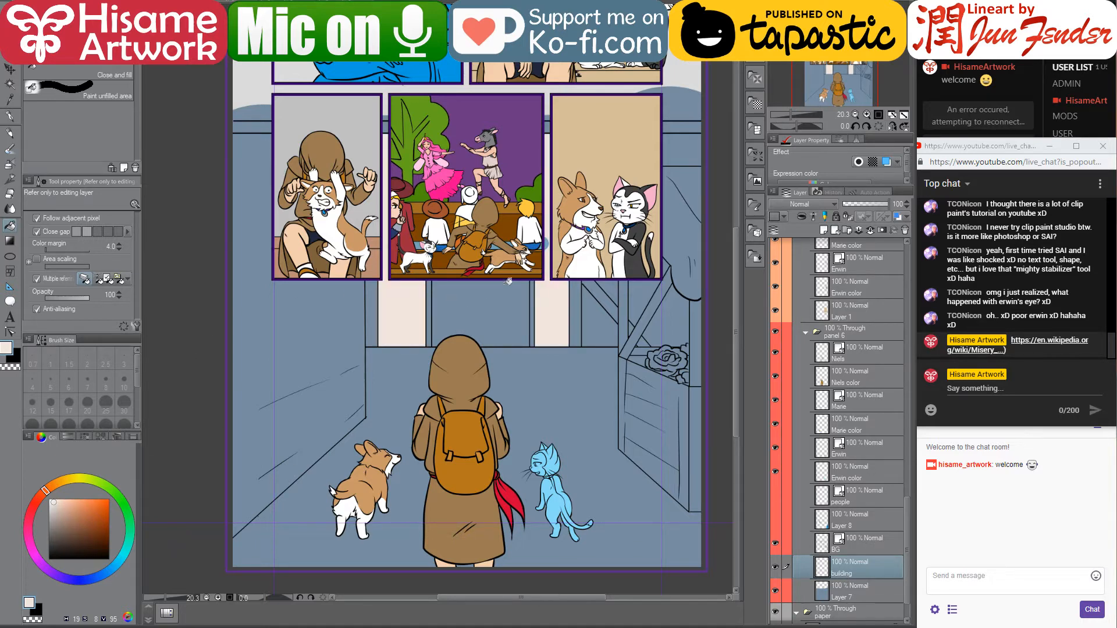
click(596, 326)
click(610, 291)
click(645, 297)
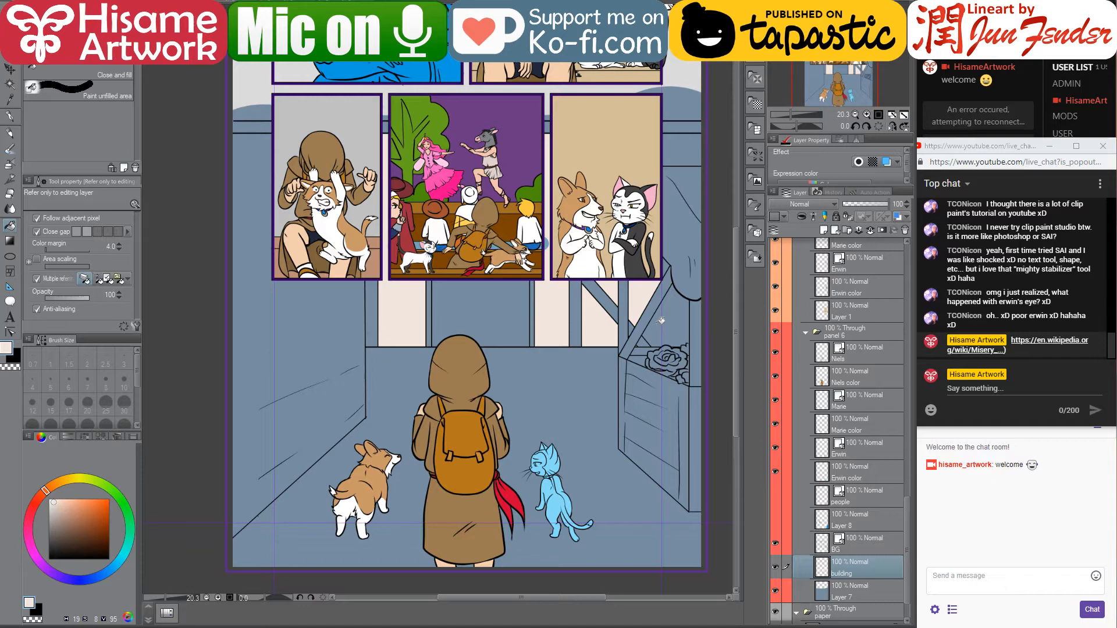
click(676, 156)
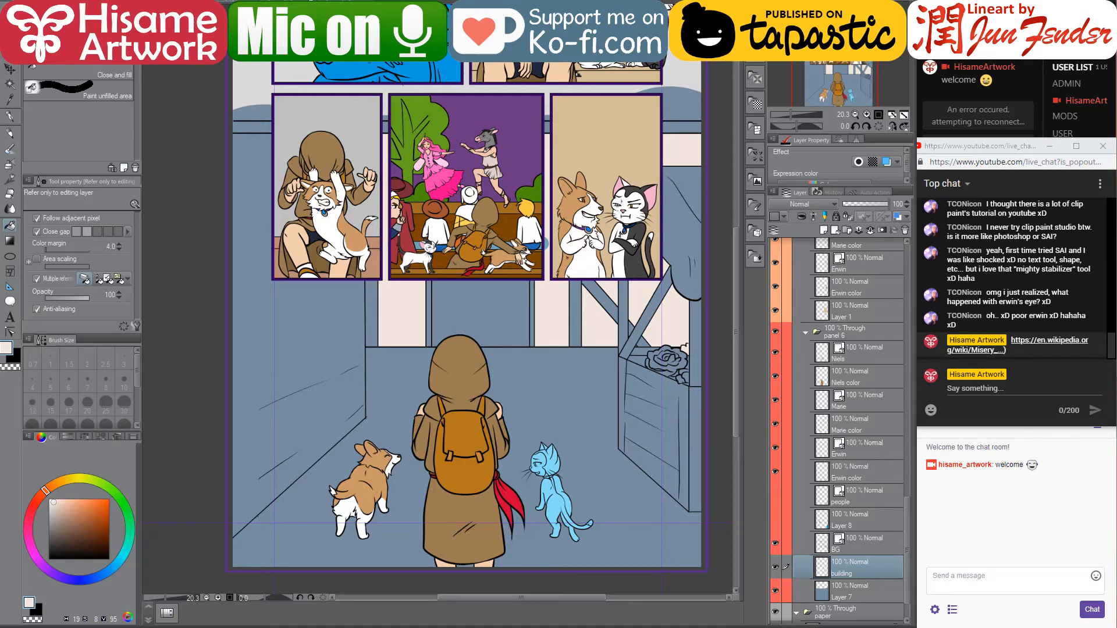
Fill two narrow vertical posts of the back wall with the brown sampled from the house's timber beam in page_92
click(262, 3)
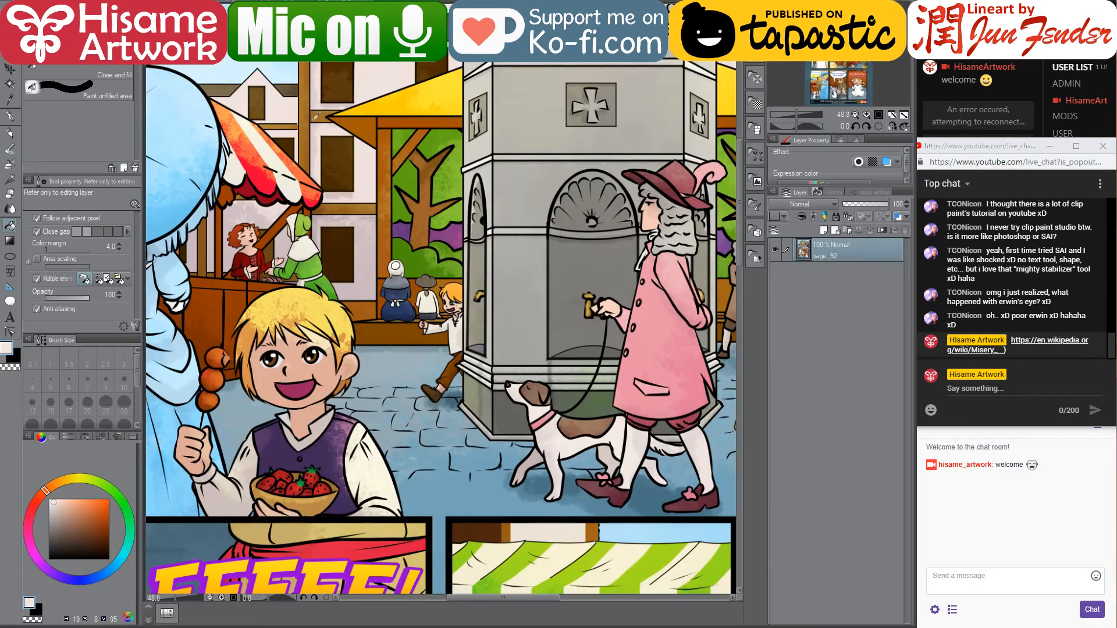
scroll(321, 200, up, 6)
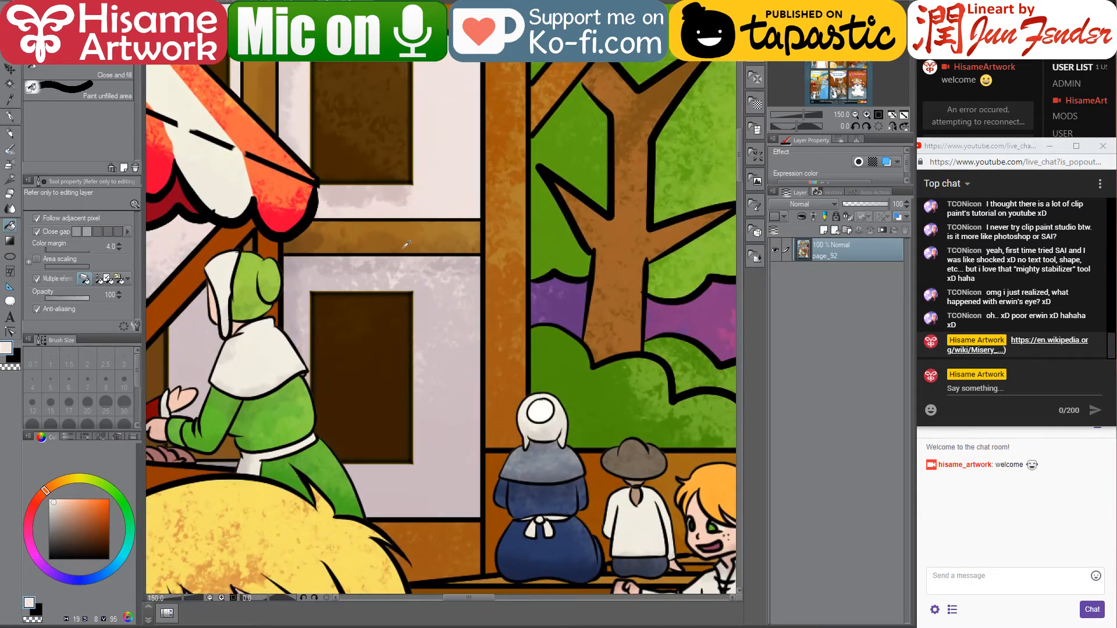
alt+click(382, 236)
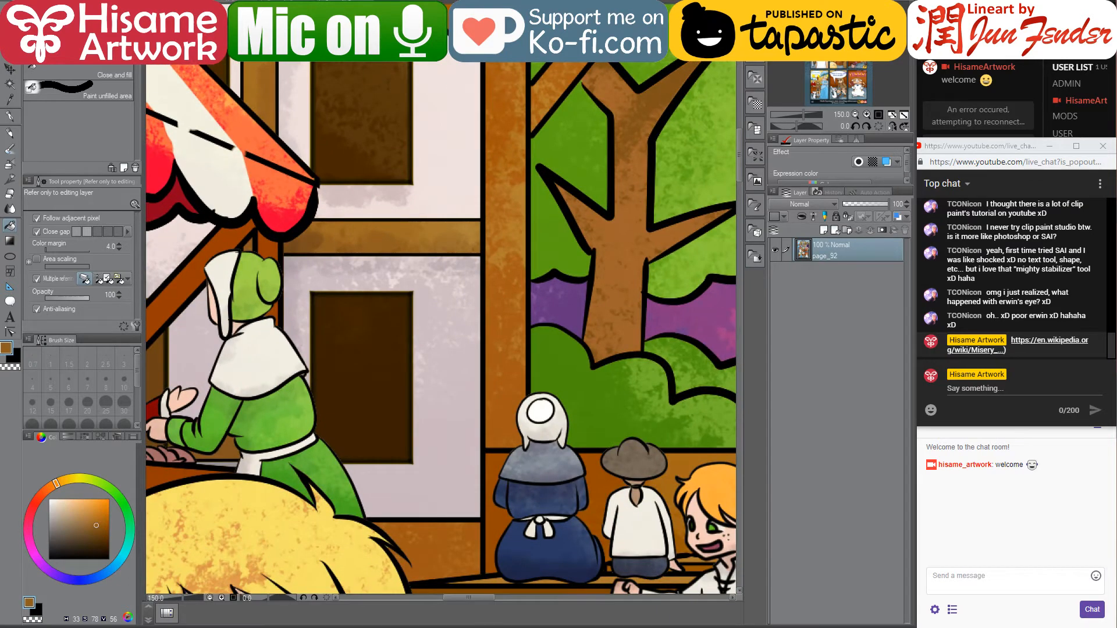
click(192, 3)
click(430, 307)
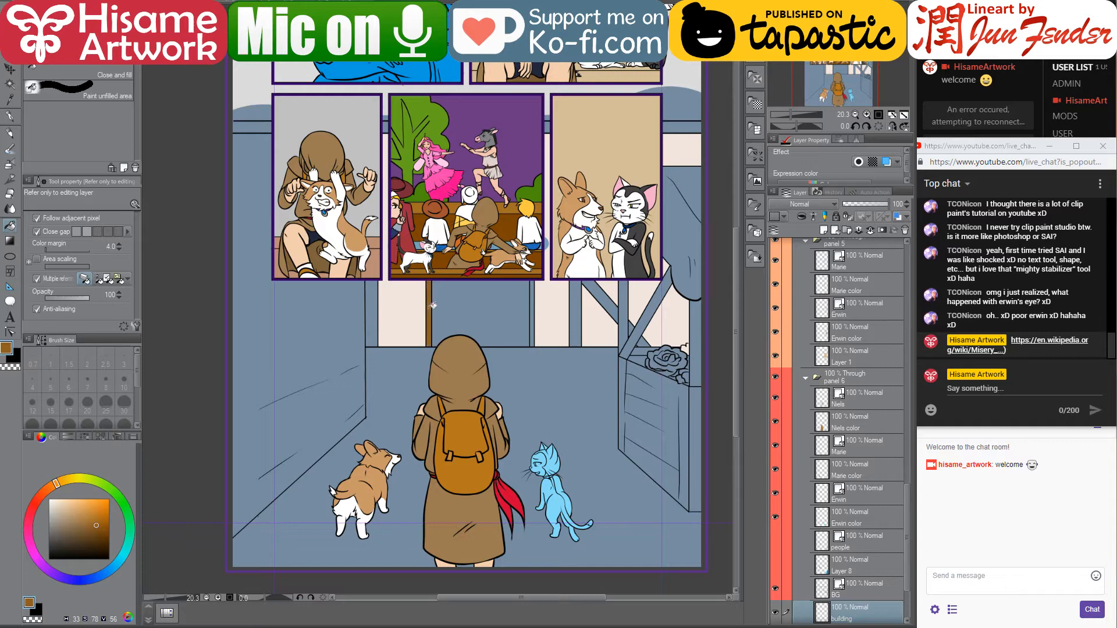
click(532, 299)
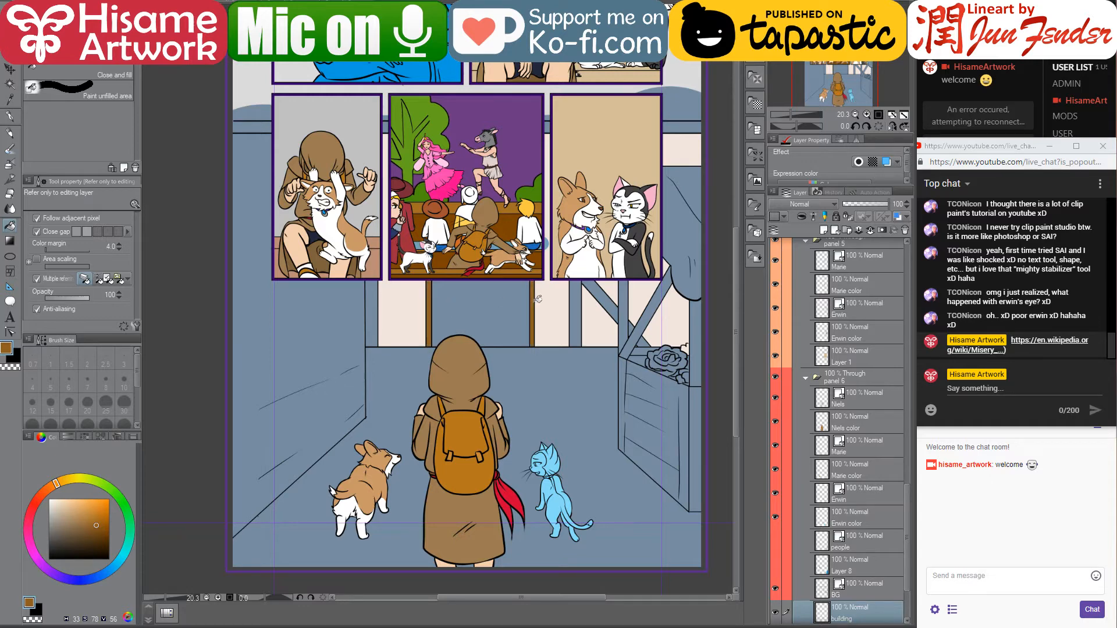
Fill the vertical post, the diagonal beam and the end of the horizontal beam beyond the frame of panel 5 with the sampled brown
click(576, 303)
click(605, 291)
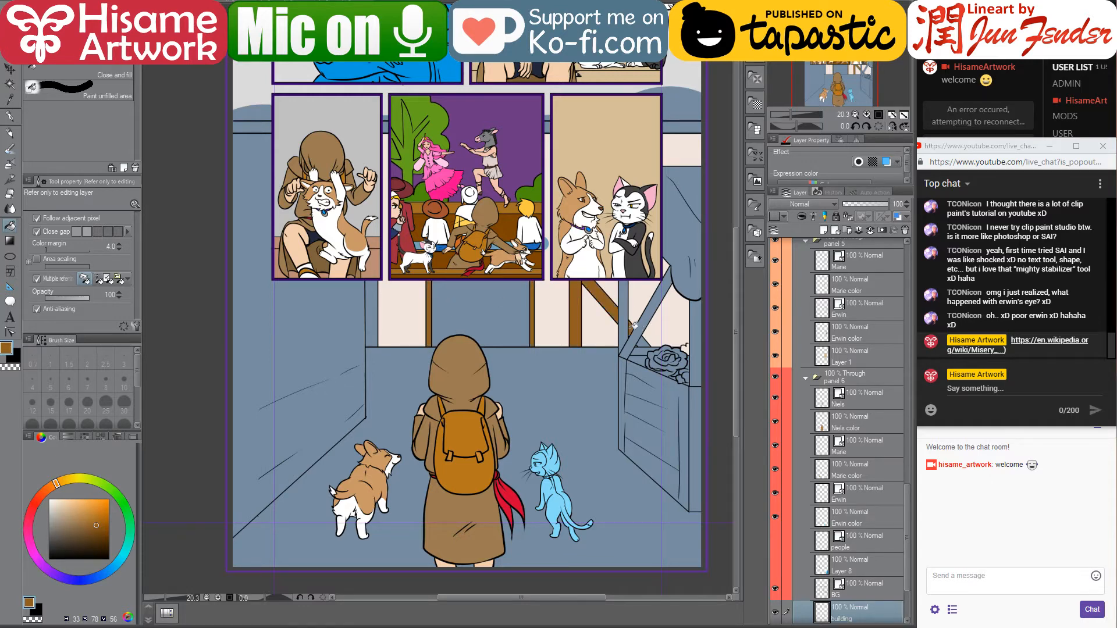
click(675, 127)
Collapse the panel 2, panel 3, panel 4 and panel 5 folders in the layer list
scroll(822, 361, up, 5)
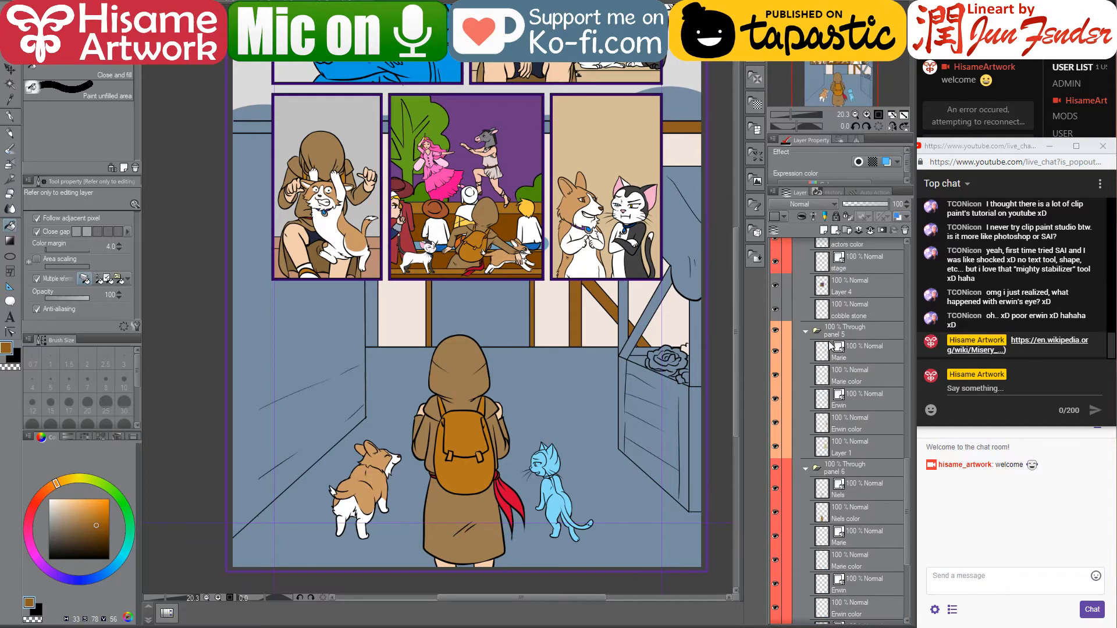
scroll(822, 361, up, 10)
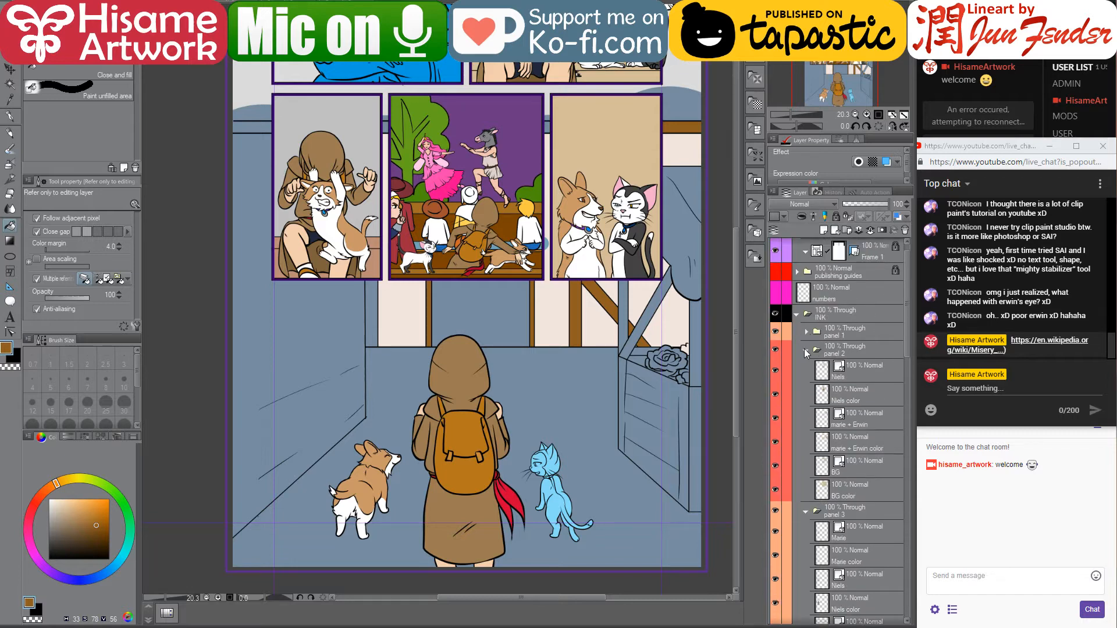
click(806, 352)
click(806, 369)
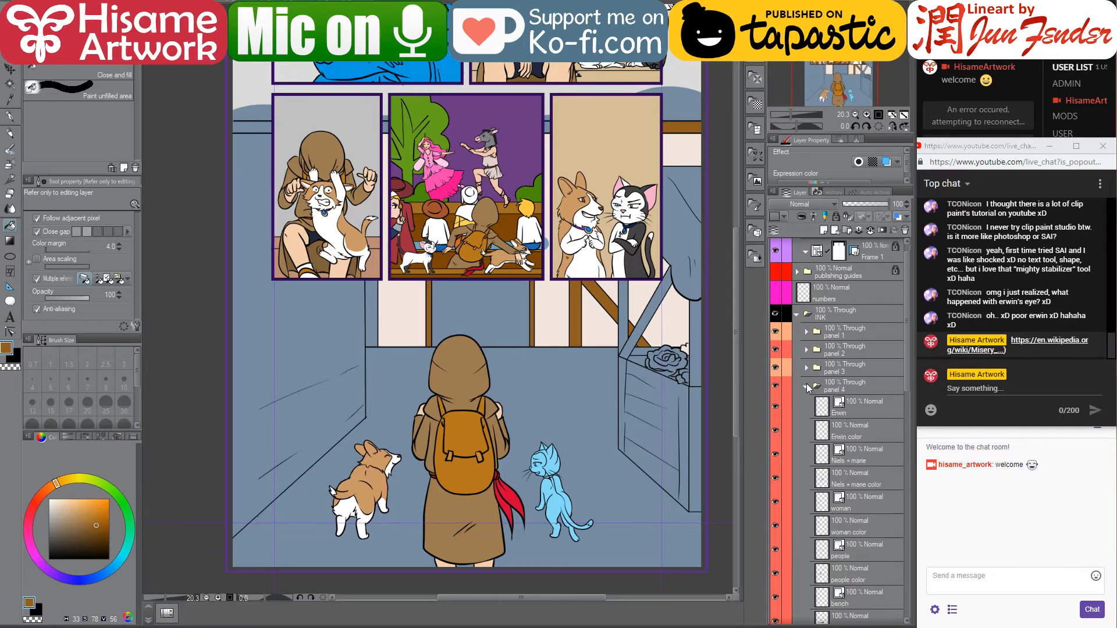
click(807, 386)
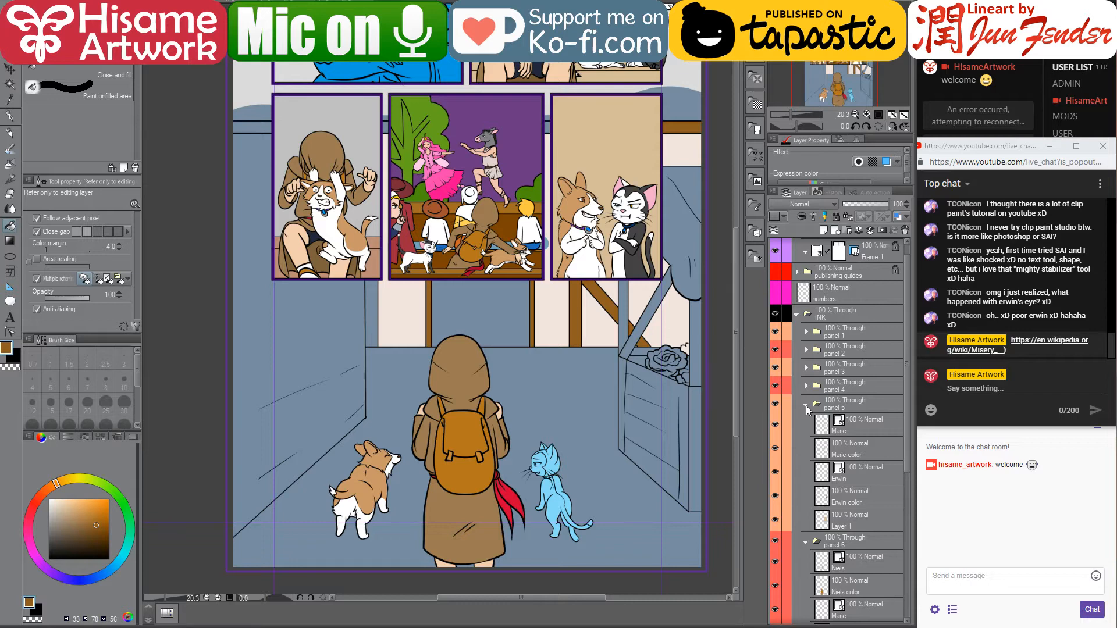
click(806, 407)
scroll(839, 389, down, 2)
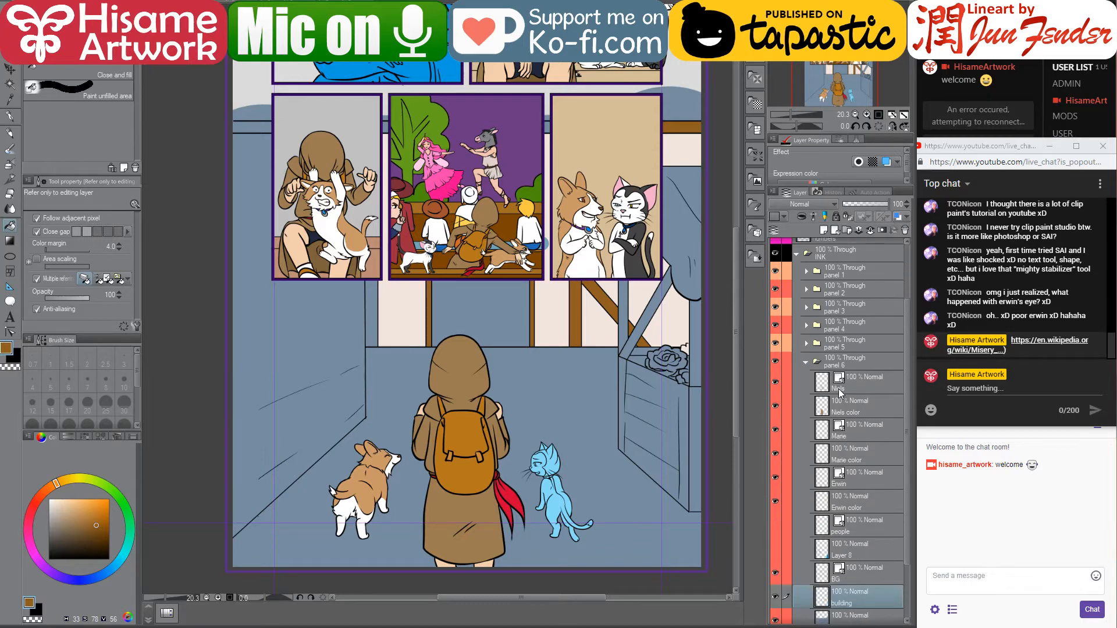
Hide the panel 1 to panel 5 folders and the Frame 1 panel borders, keeping the INK folder shown
scroll(840, 389, up, 5)
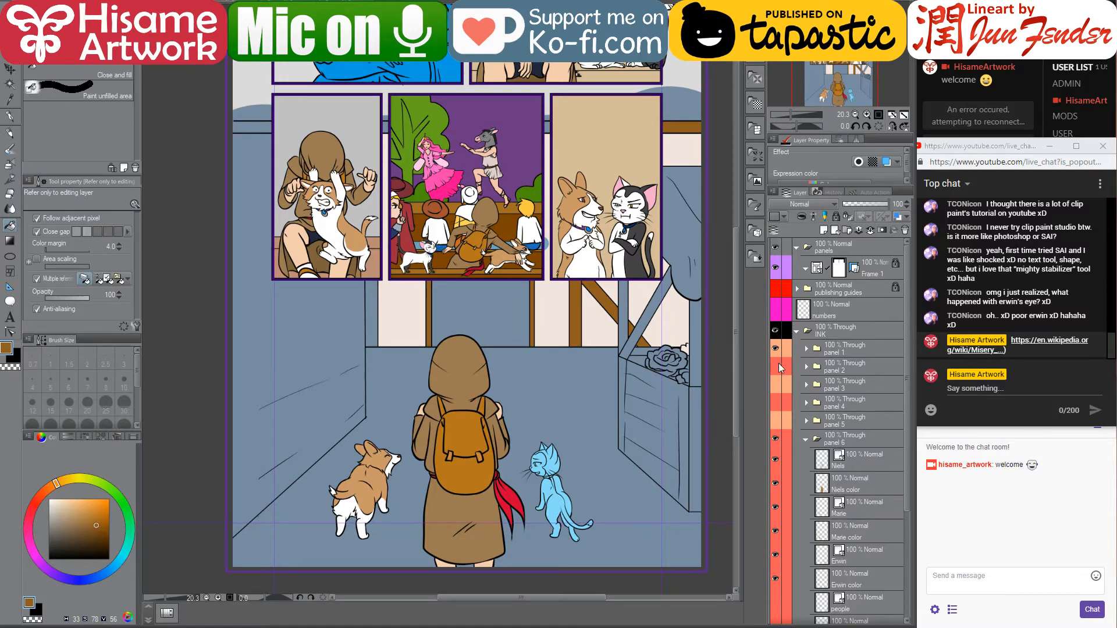
click(775, 330)
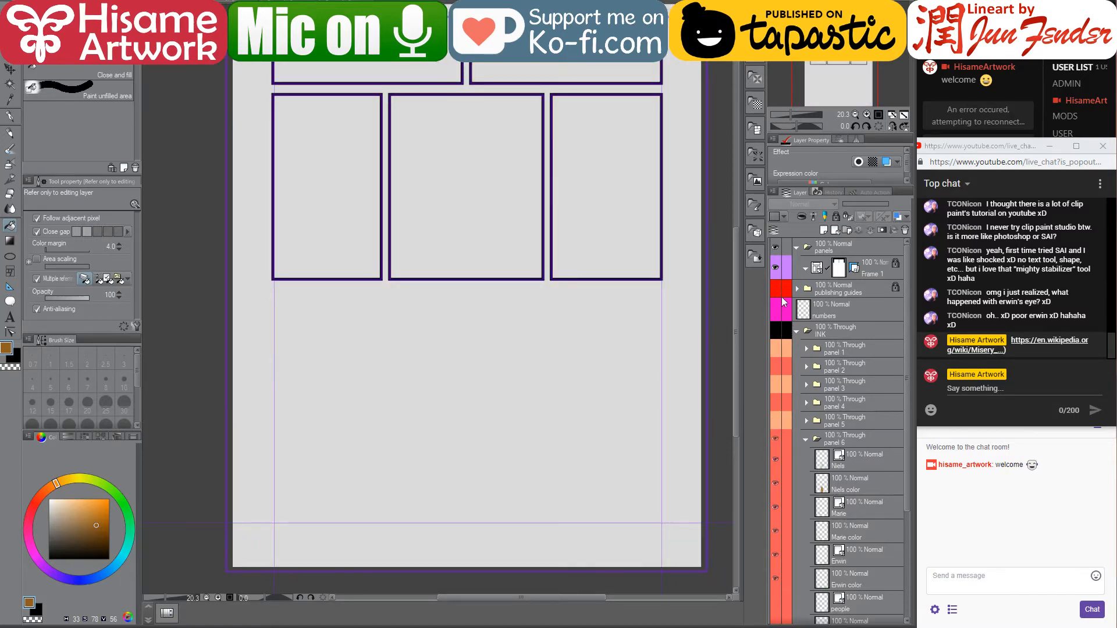
click(776, 330)
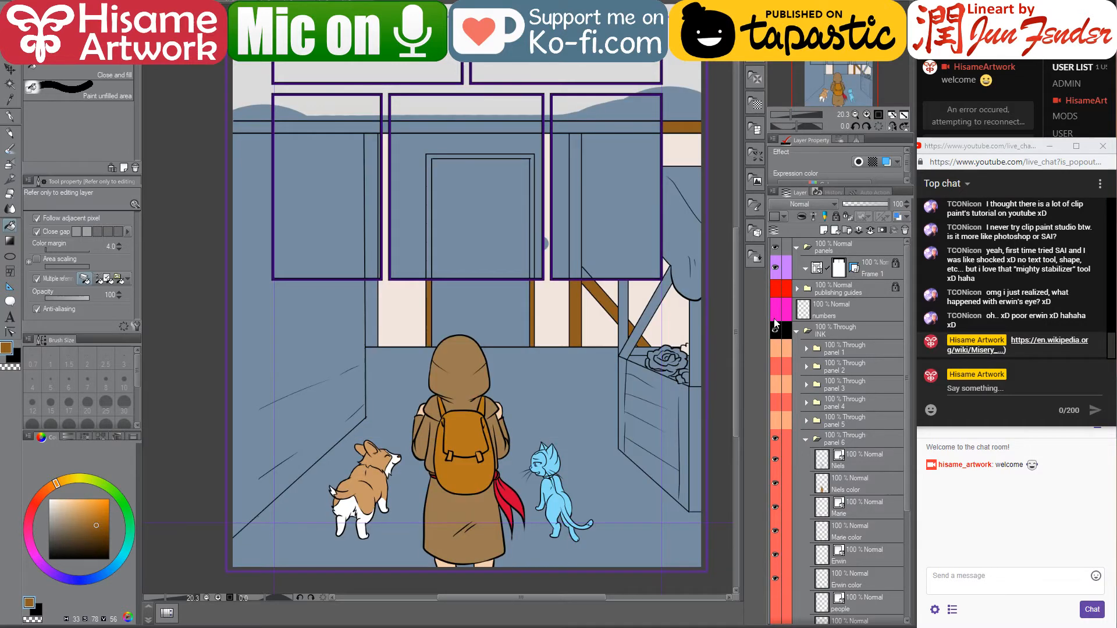
click(775, 269)
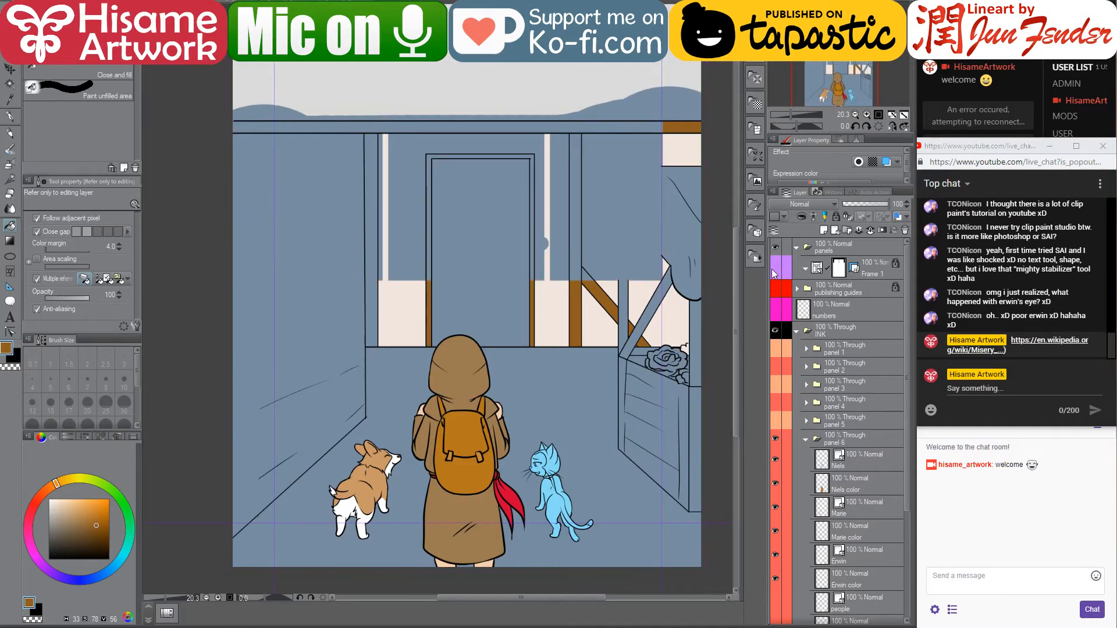
scroll(832, 529, down, 5)
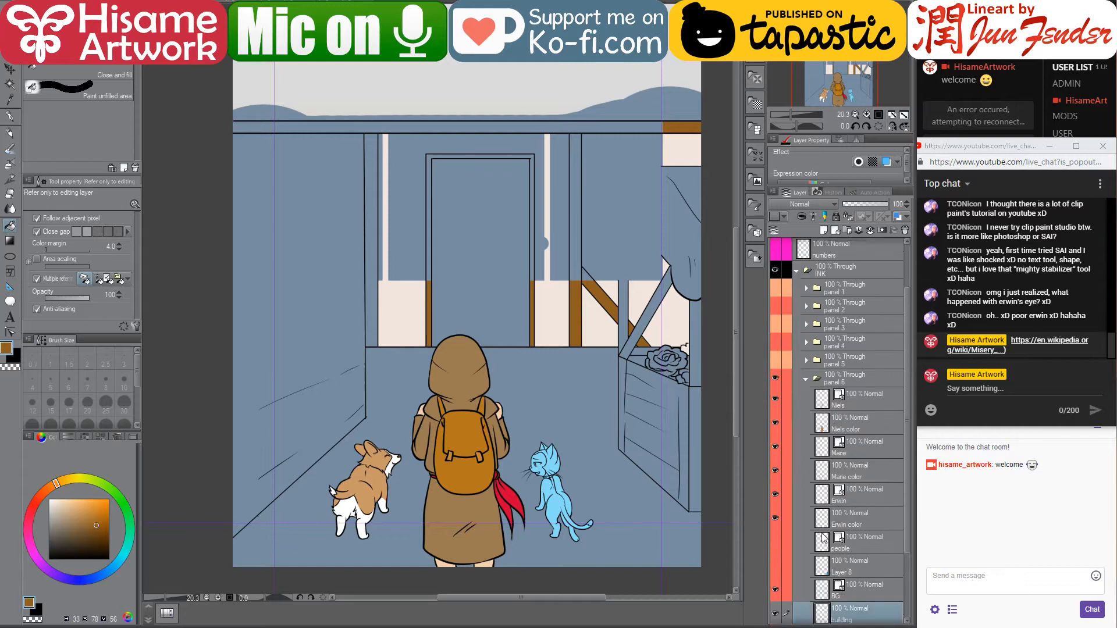
Fill the exposed timber posts, door frame, long horizontal beam and rounded shapes above it with brown on the building layer
click(580, 256)
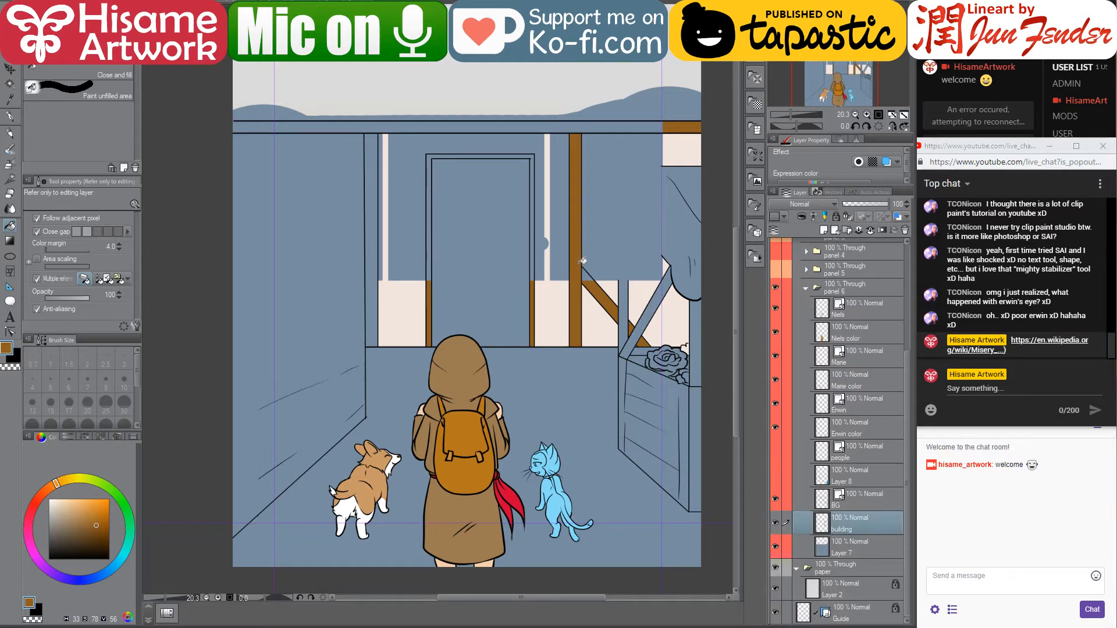
click(648, 125)
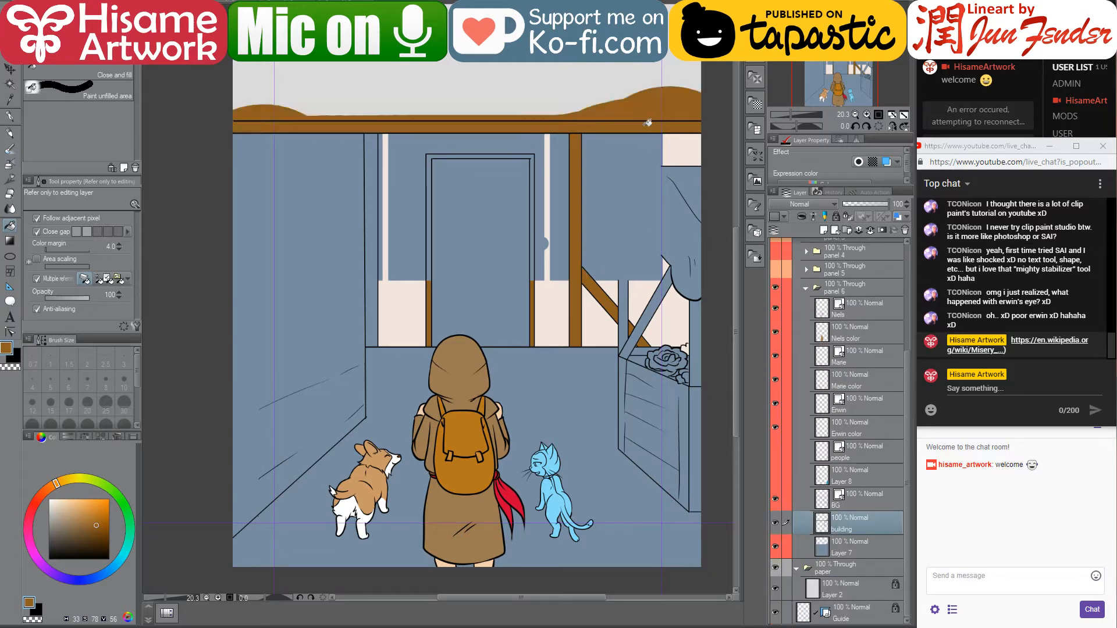
drag(387, 147, 406, 159)
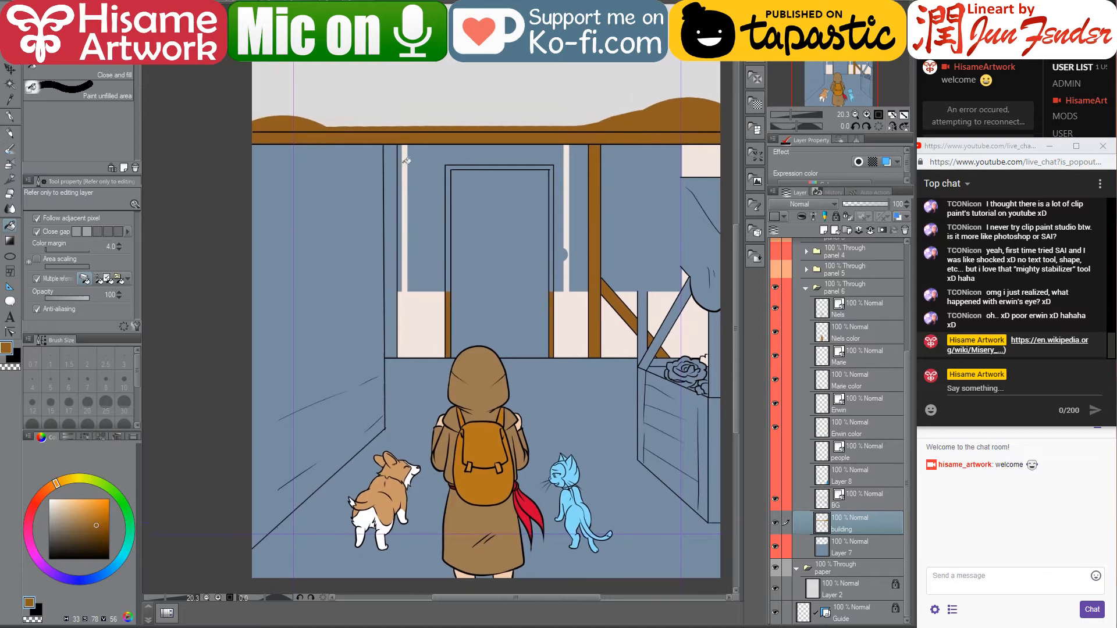
click(395, 203)
click(452, 228)
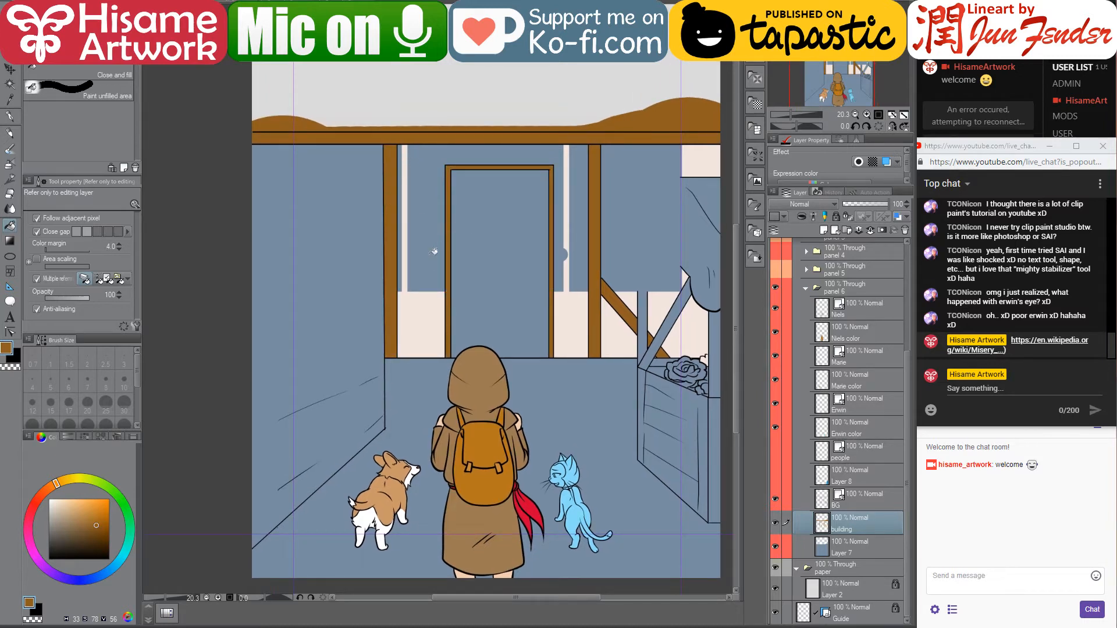
Sample the plaster's off-white and fill the unpainted wall areas on both sides of the door
alt+click(415, 317)
click(426, 272)
click(402, 271)
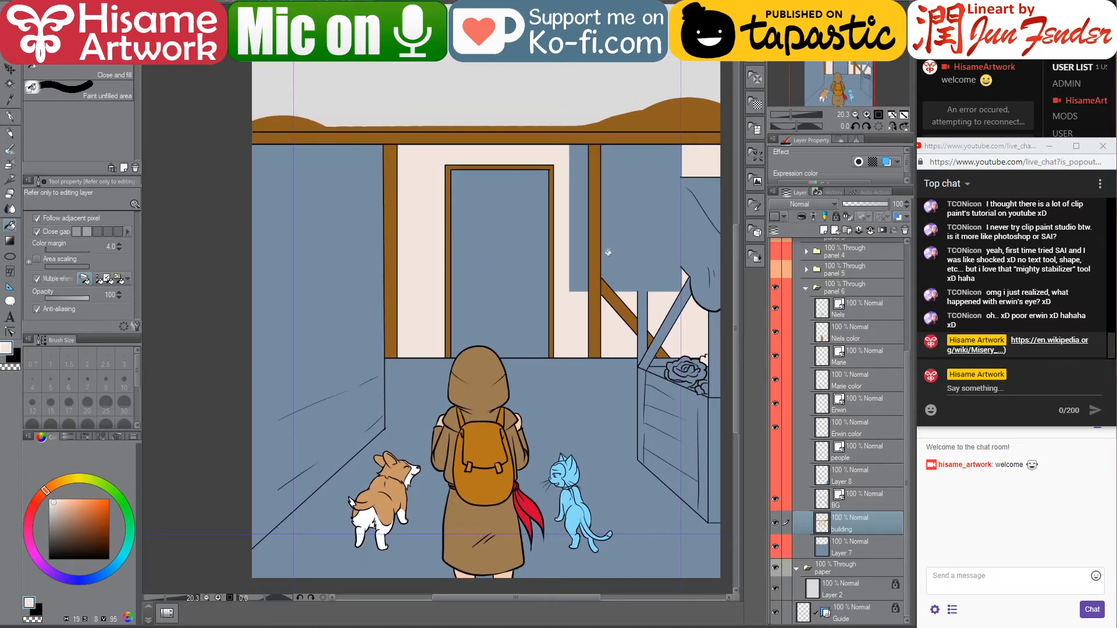
click(584, 253)
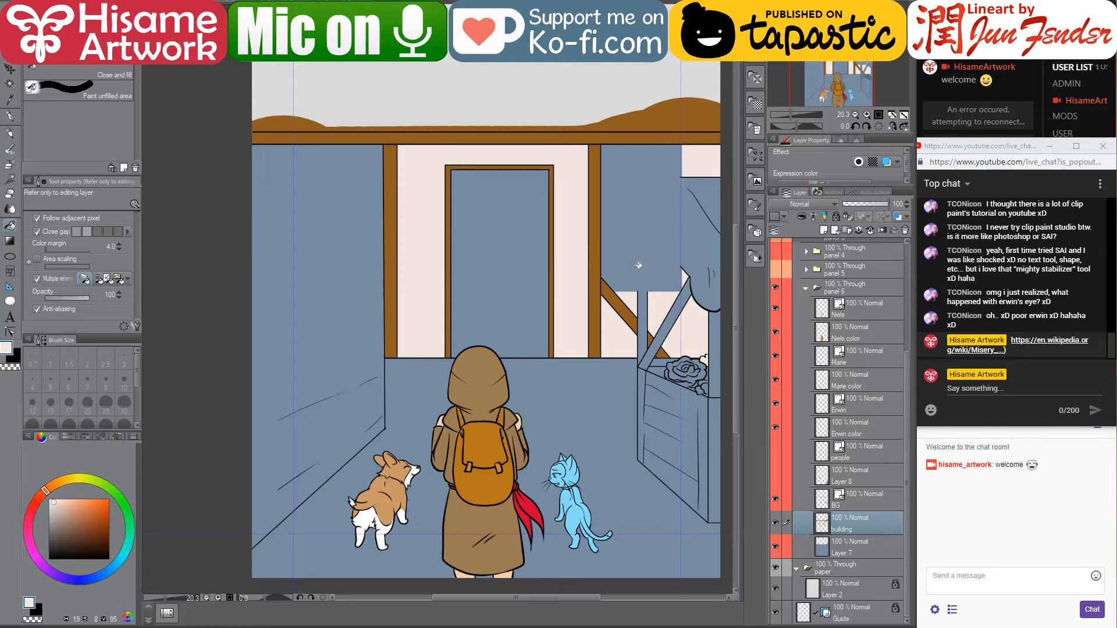
Try to fill the wall section between the post and the hanging cloth with off-white
click(678, 172)
key(ctrl+z)
scroll(644, 176, up, 1)
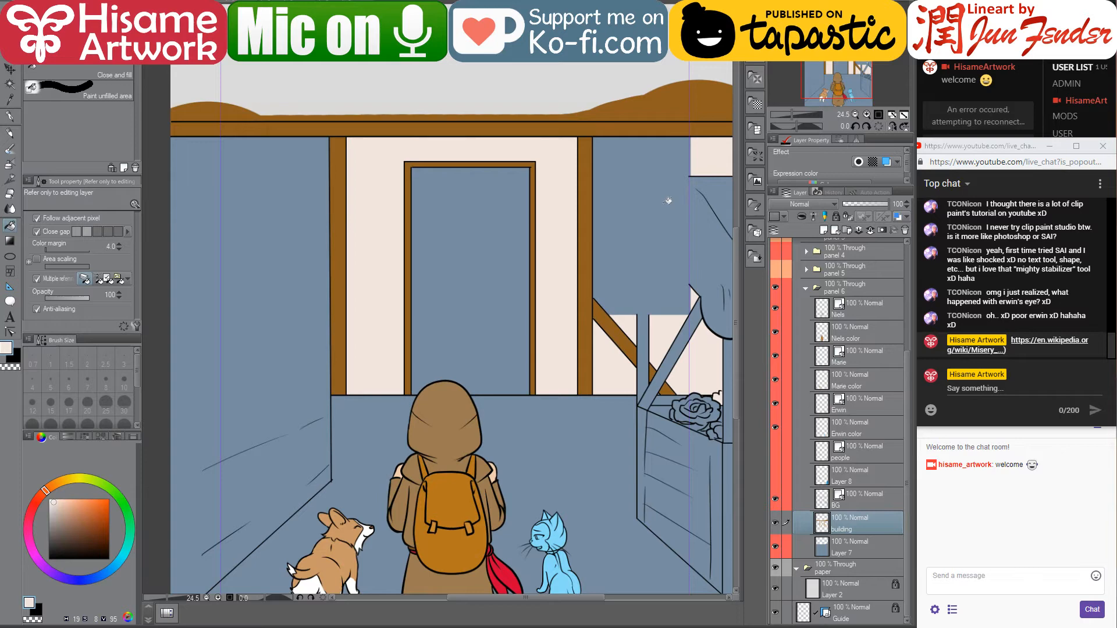
click(668, 201)
drag(644, 222, 594, 231)
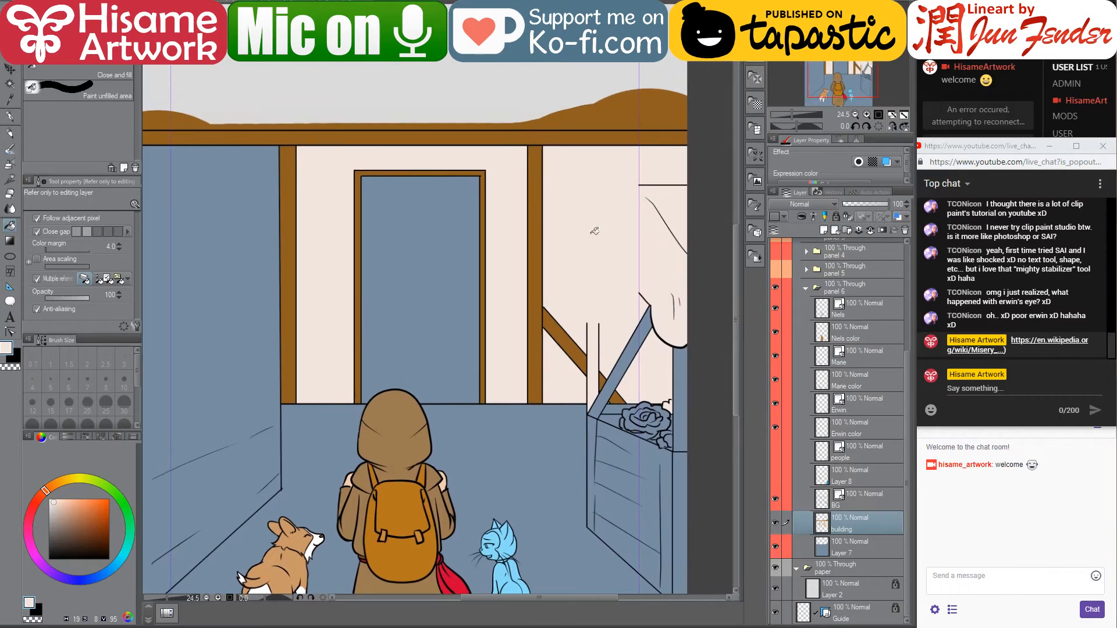
key(ctrl+z)
scroll(600, 233, up, 1)
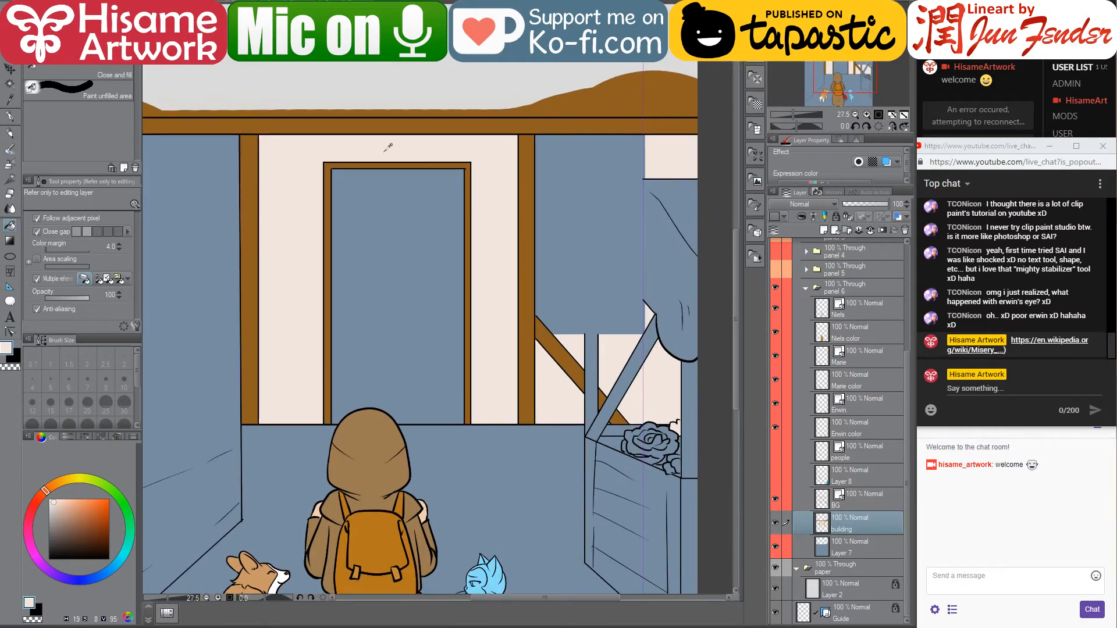
Close the wall's open edge beside the hanging cloth with an off-white G-pen stroke at size 200, and fill the enclosed section off-white
click(9, 115)
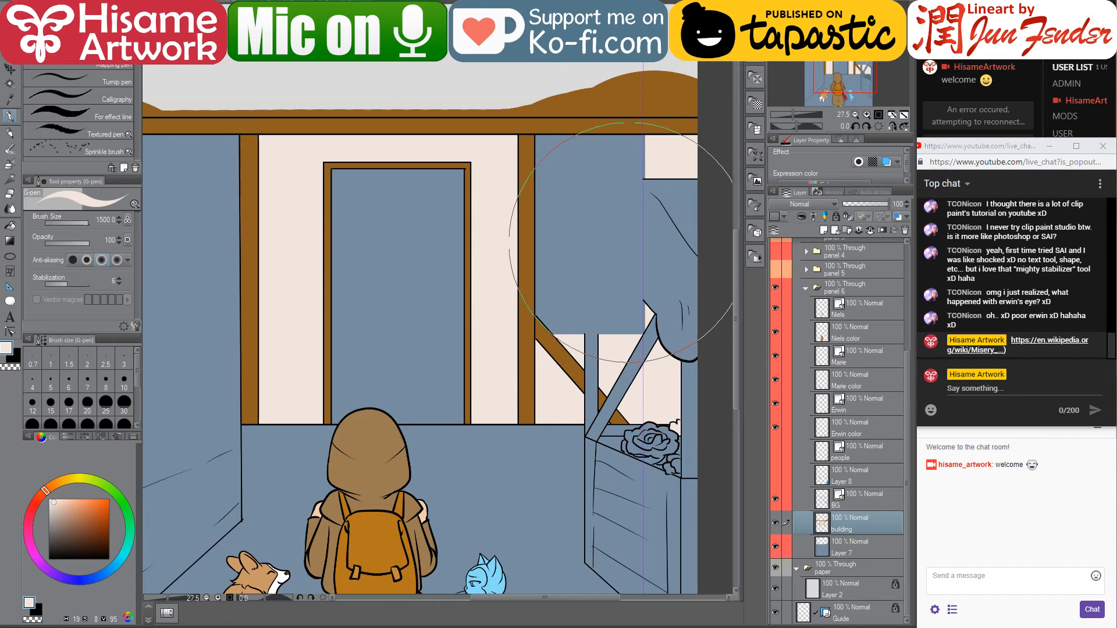
key(bracketleft)
key(bracketleft)
key(bracketleft)
key(bracketleft)
key(bracketleft)
key(bracketleft)
key(bracketleft)
key(bracketleft)
key(bracketleft)
key(bracketleft)
mouse_move(561, 324)
mouse_down()
mouse_move(632, 322)
mouse_move(648, 230)
mouse_move(647, 137)
mouse_up()
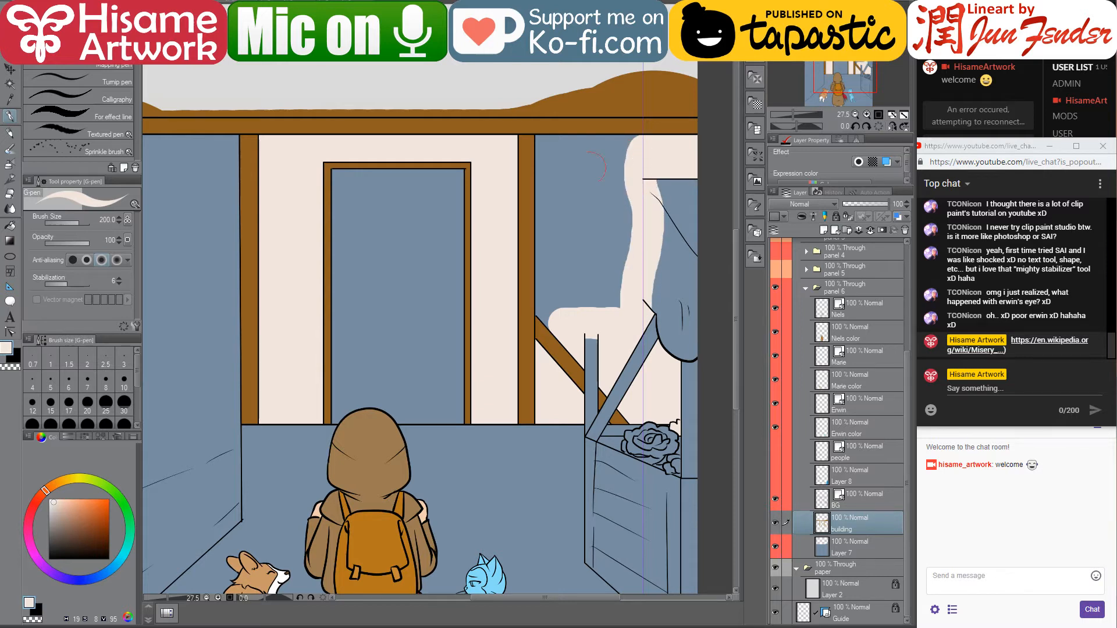
click(10, 225)
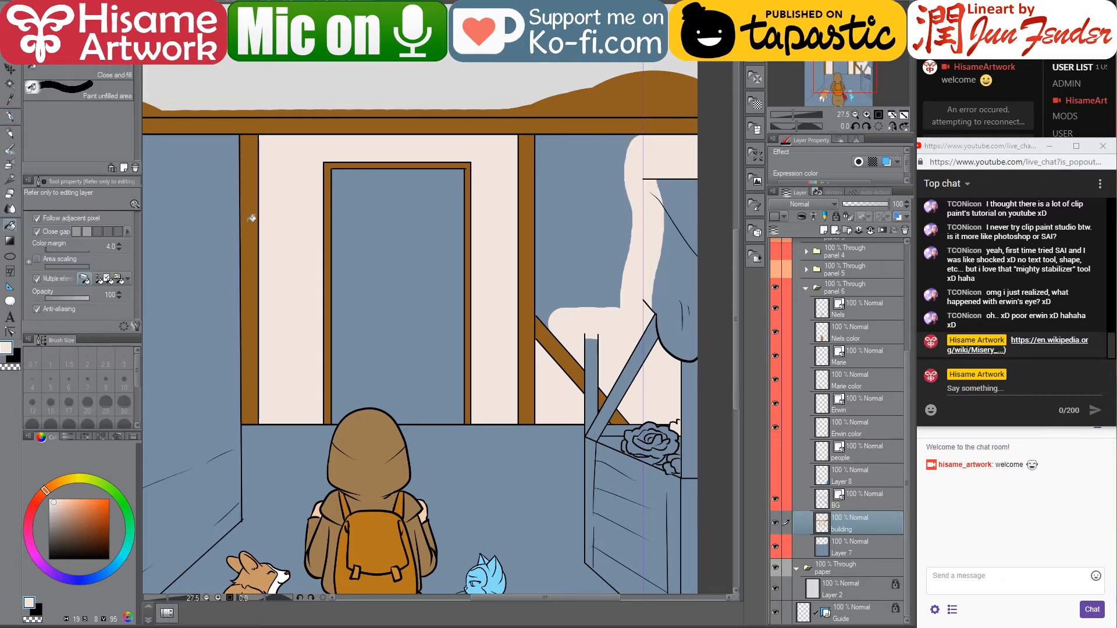
click(608, 216)
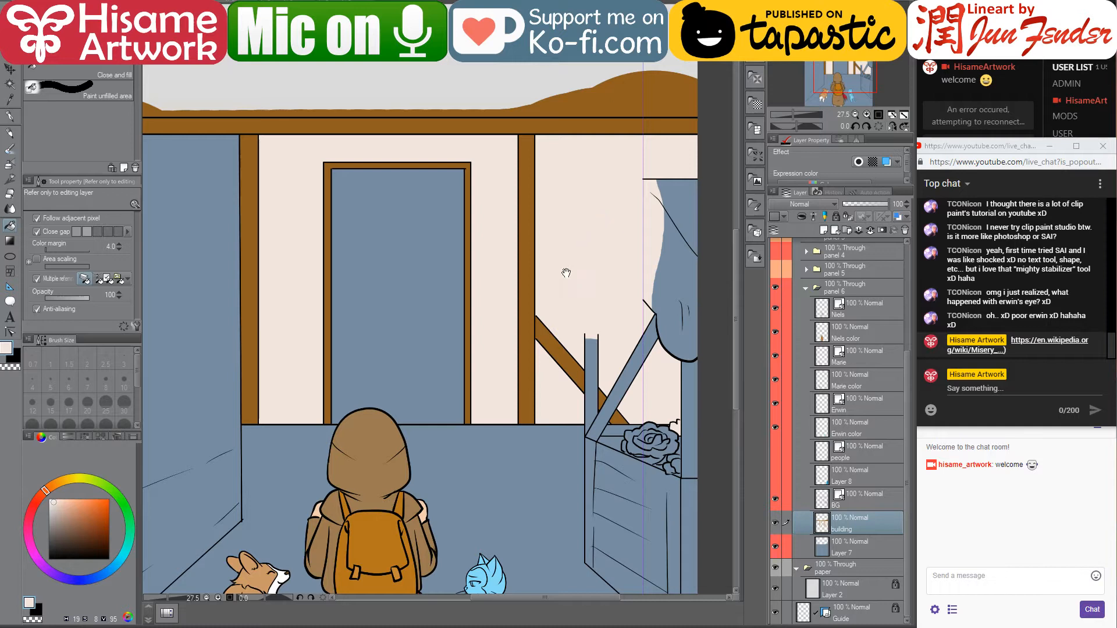
Fill the door with a darker shade of the brown sampled from the post, and hide the Niels and Niels color layers
drag(528, 295, 630, 302)
alt+click(632, 267)
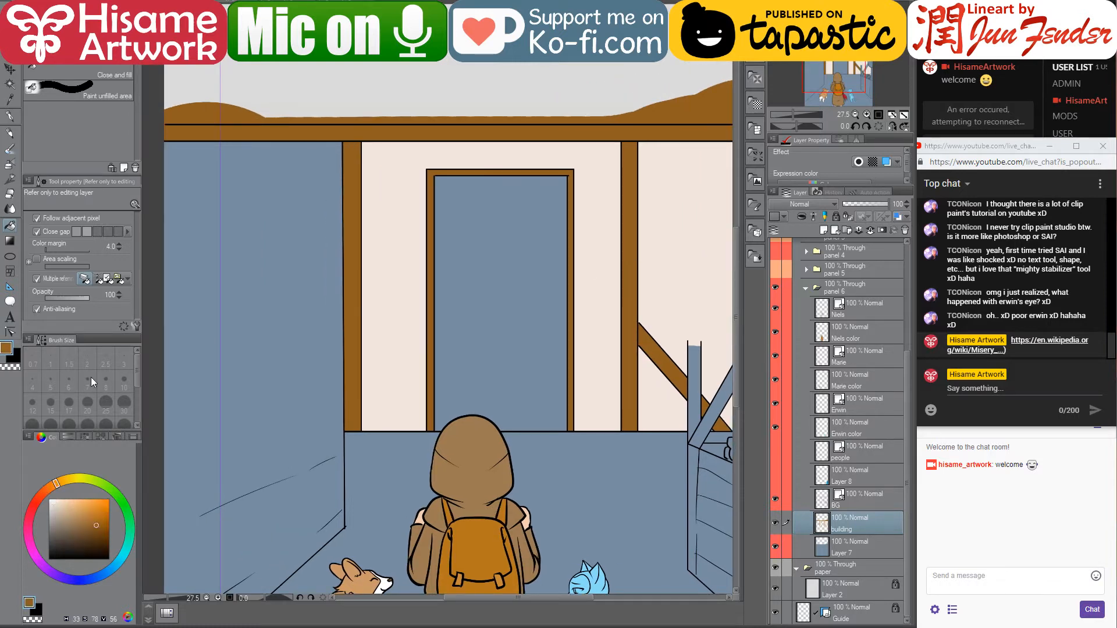
click(100, 534)
click(515, 317)
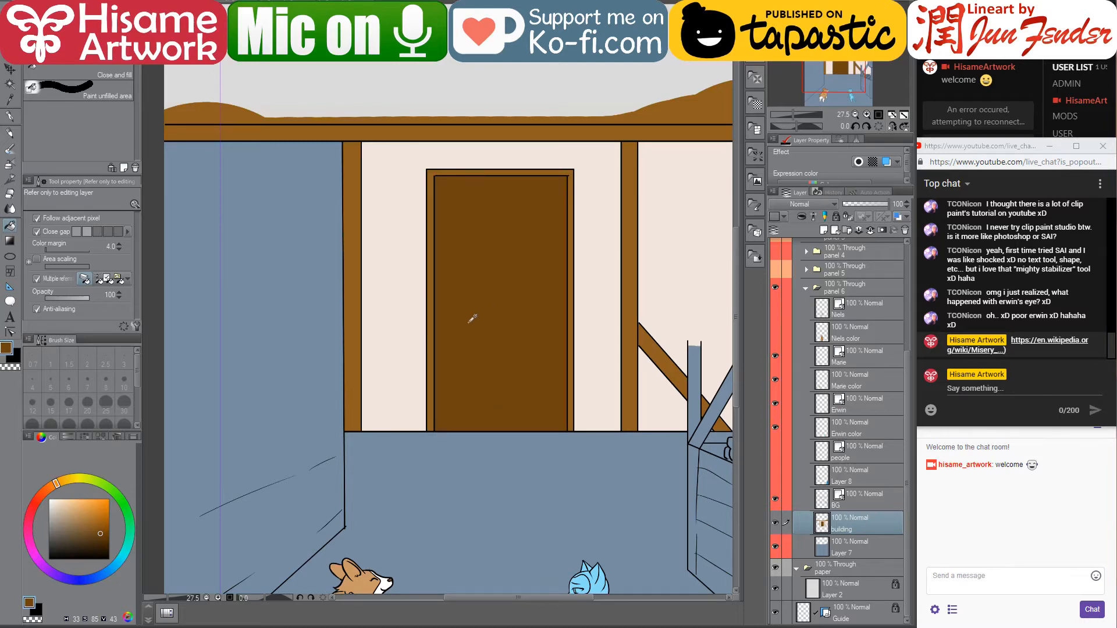
scroll(478, 321, down, 2)
scroll(478, 321, up, 2)
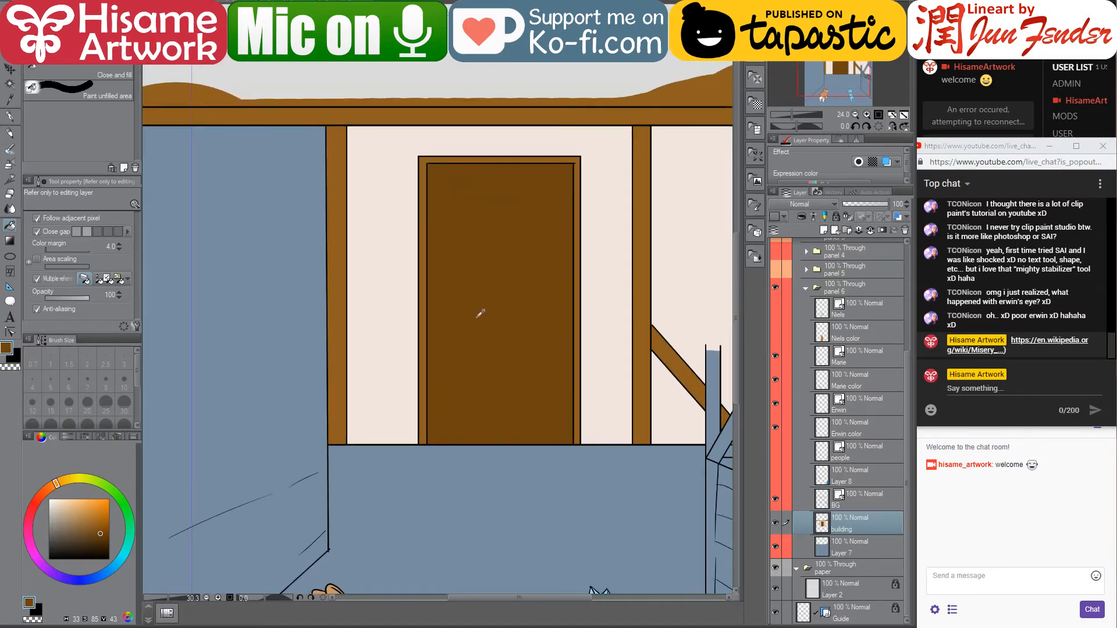
scroll(481, 313, down, 1)
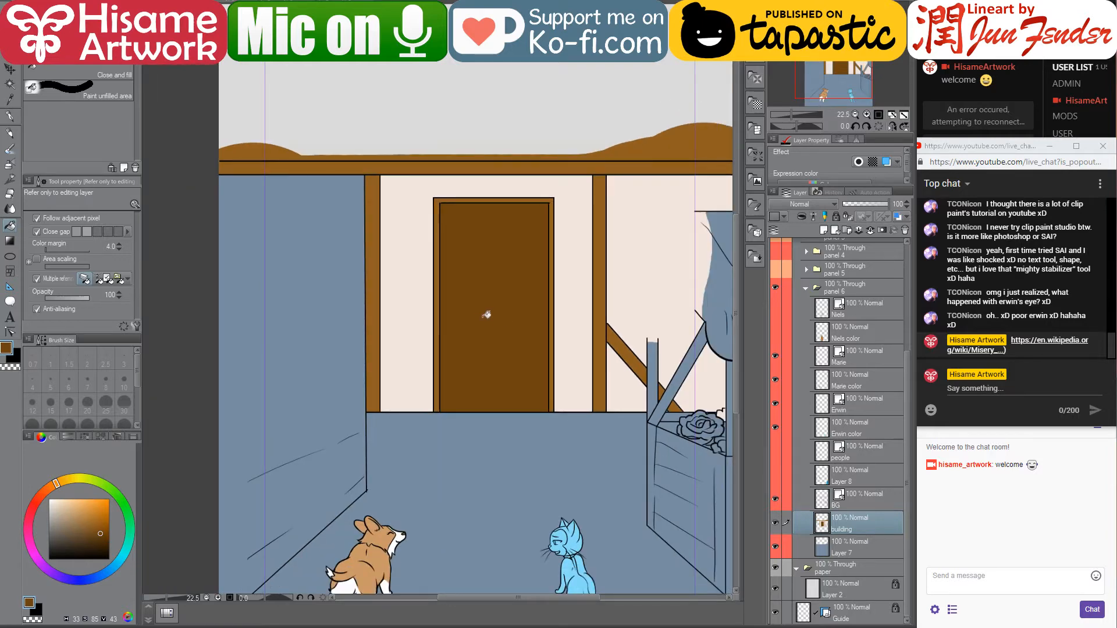
drag(479, 343, 487, 279)
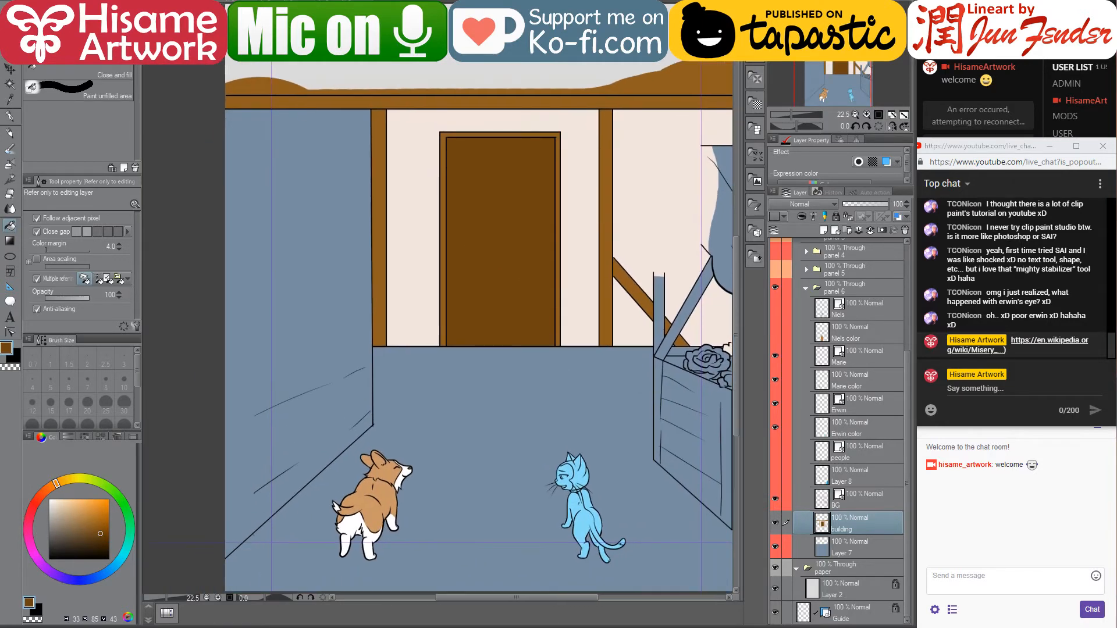
Switch to page_92 and examine the colours of its market buildings, stalls and street
click(228, 2)
click(274, 2)
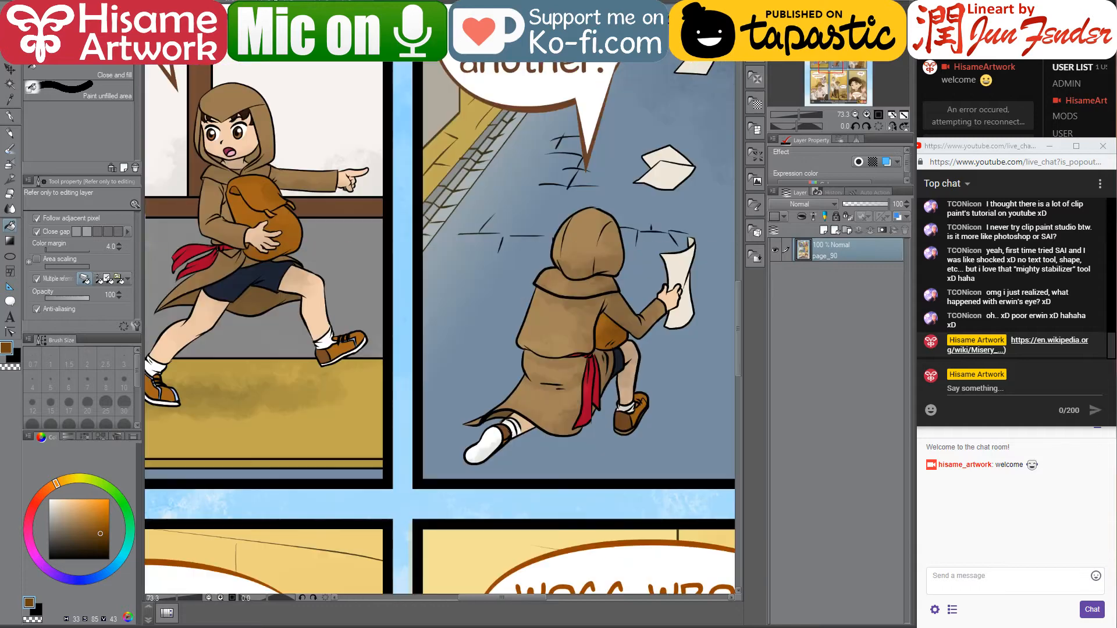
click(320, 2)
scroll(574, 361, down, 5)
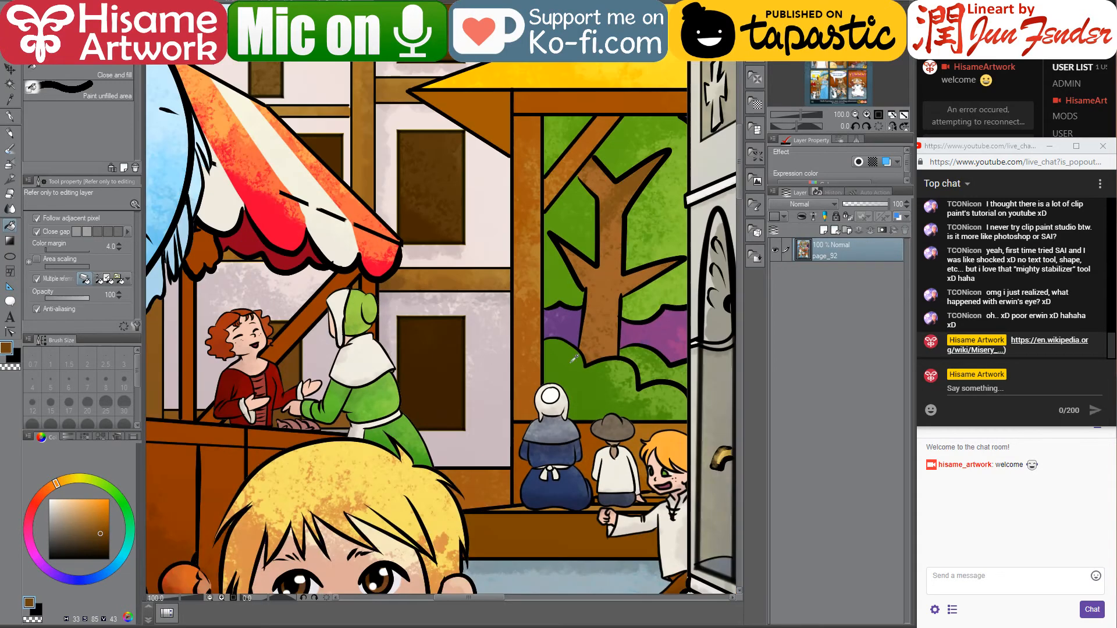
scroll(574, 360, down, 2)
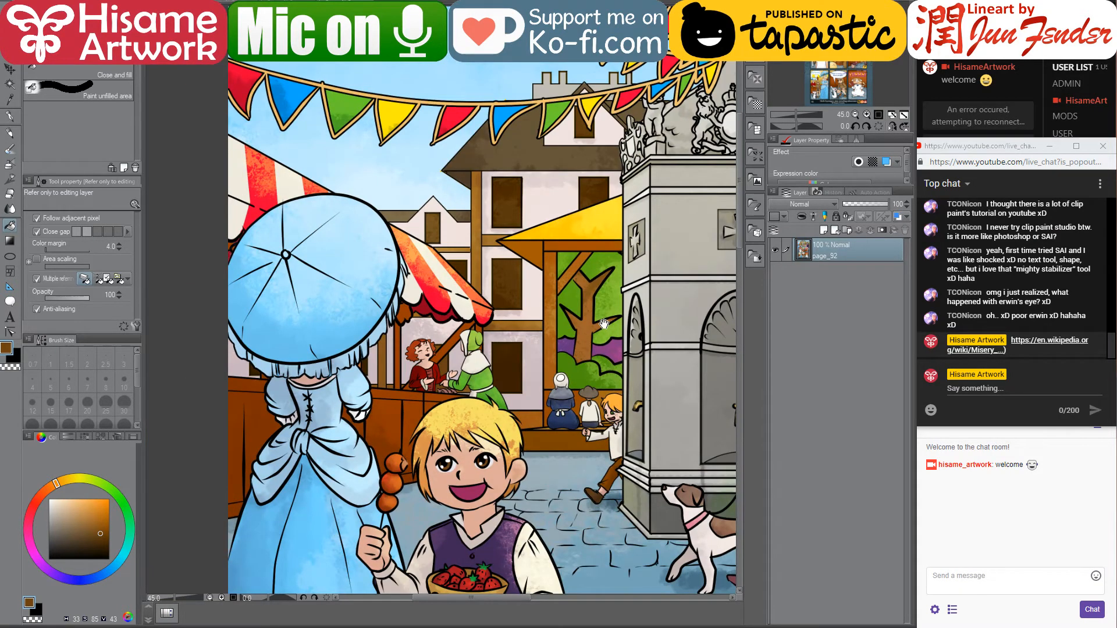
drag(608, 325, 450, 276)
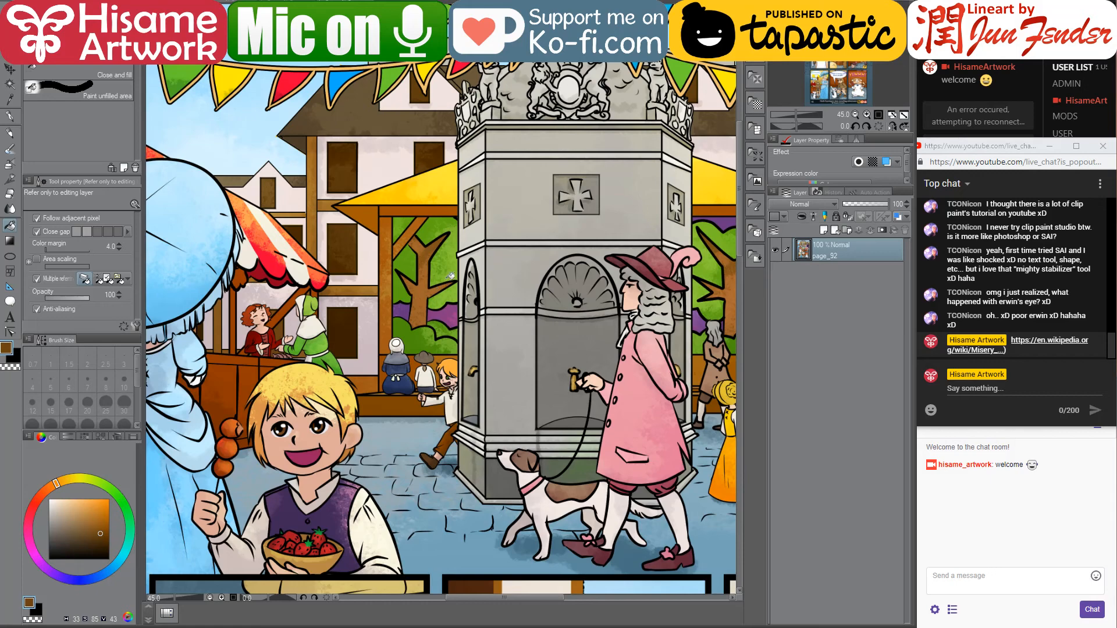
scroll(368, 239, down, 3)
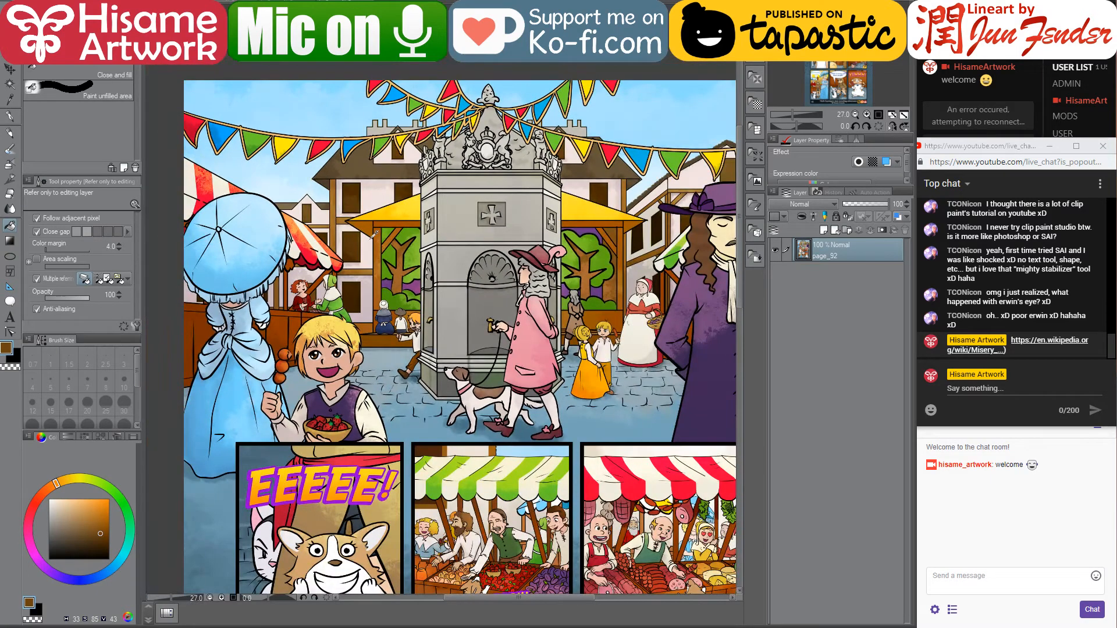
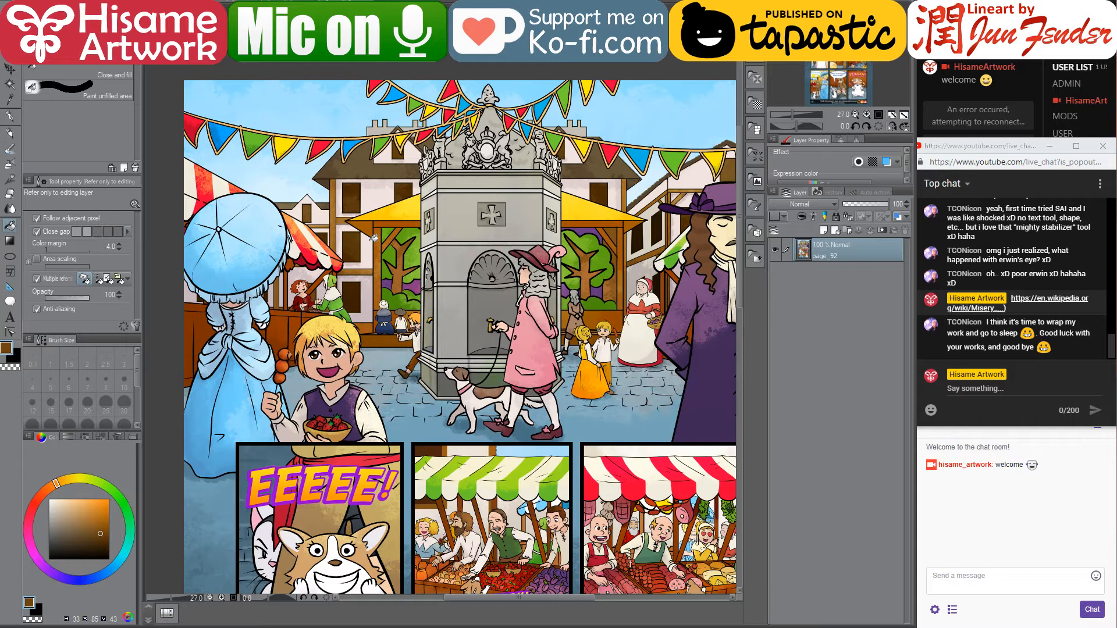
Post "thank you and have a good night :D" and "thyanks for coming <3" in the YouTube live chat, and return to page_92
click(1036, 389)
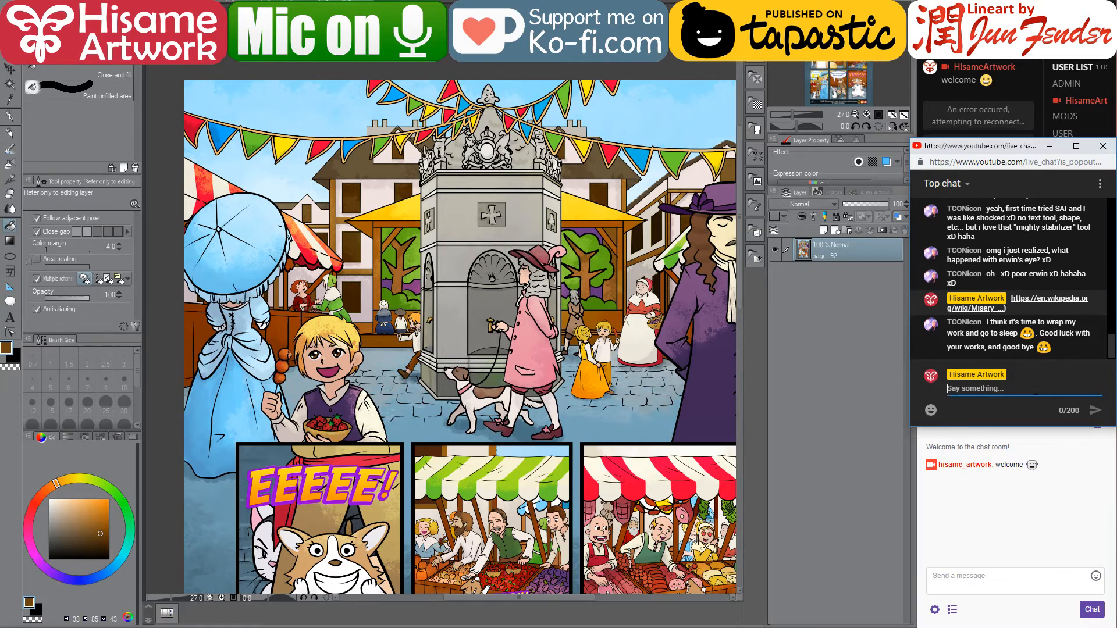
text(thank you and have a good n)
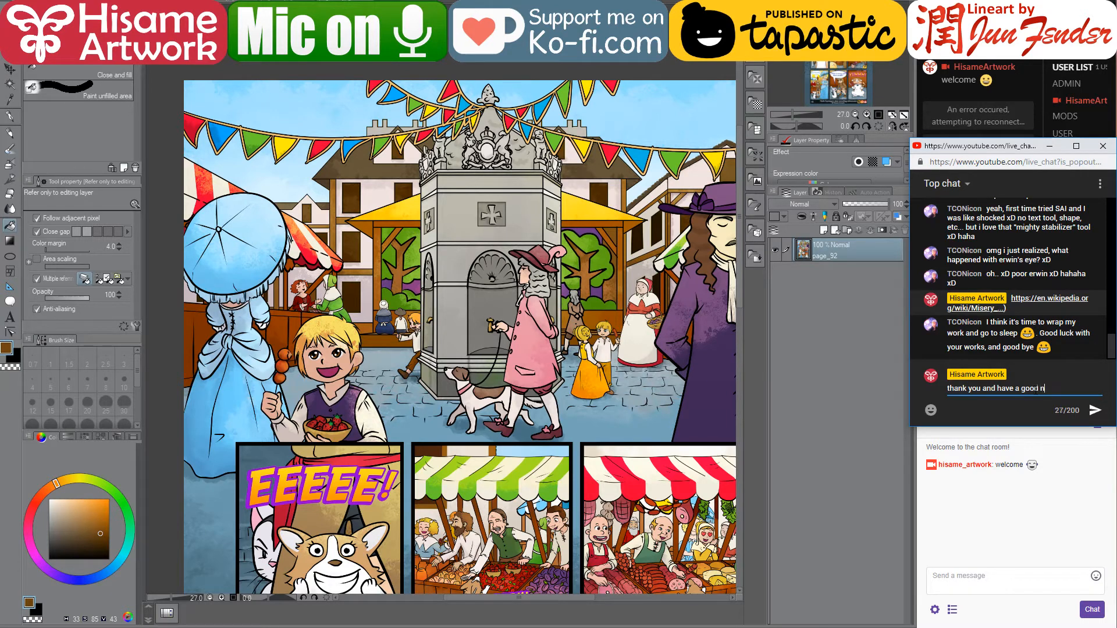
text(ight :D)
key(Return)
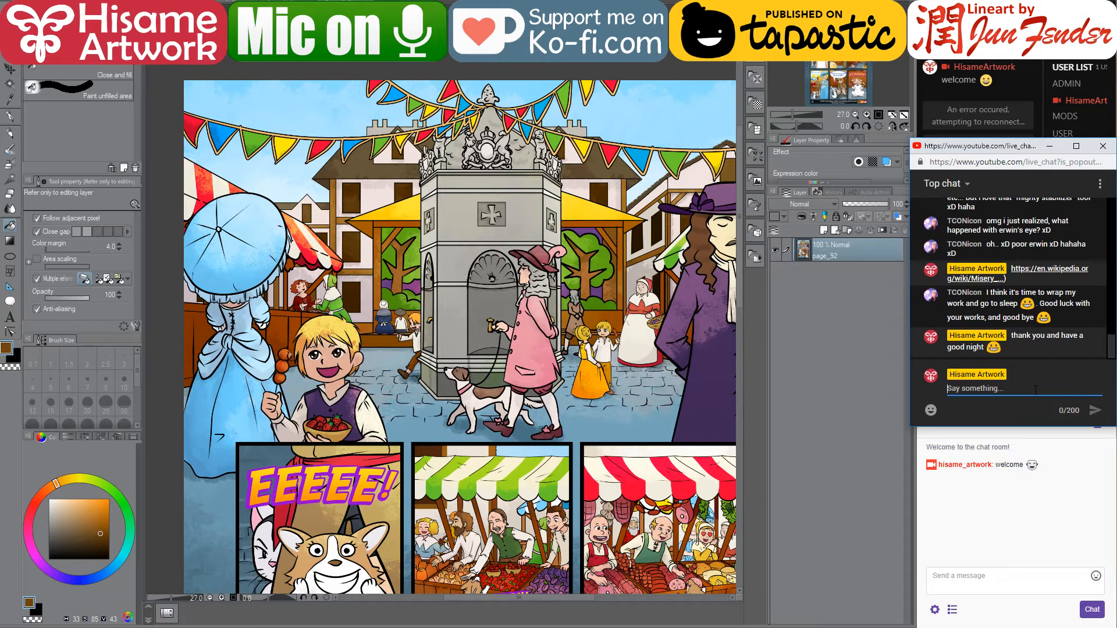
text(thyanks for coming <3)
key(Return)
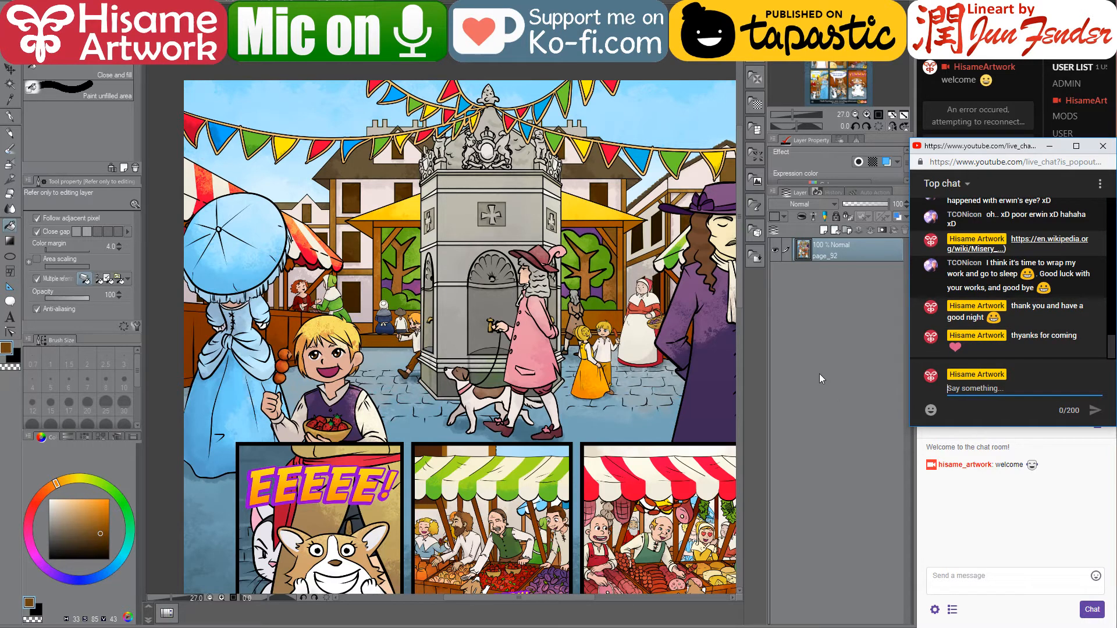
click(759, 345)
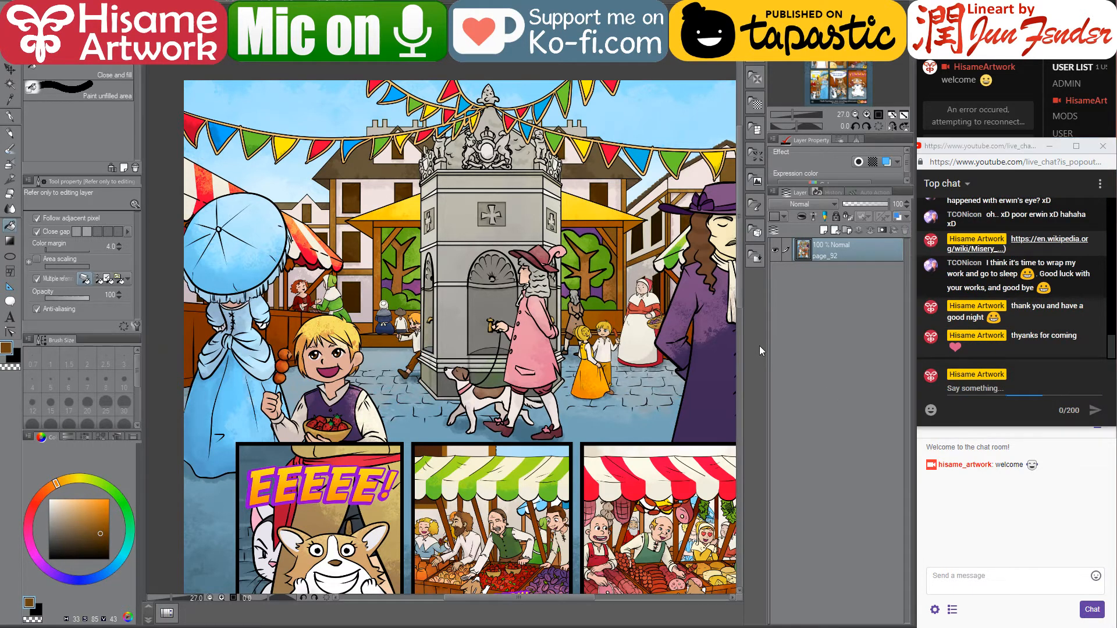
Fill panel 6's large side wall behind the corgi with the orange-brown sampled from the yellow stall's post on page_92
scroll(361, 204, up, 2)
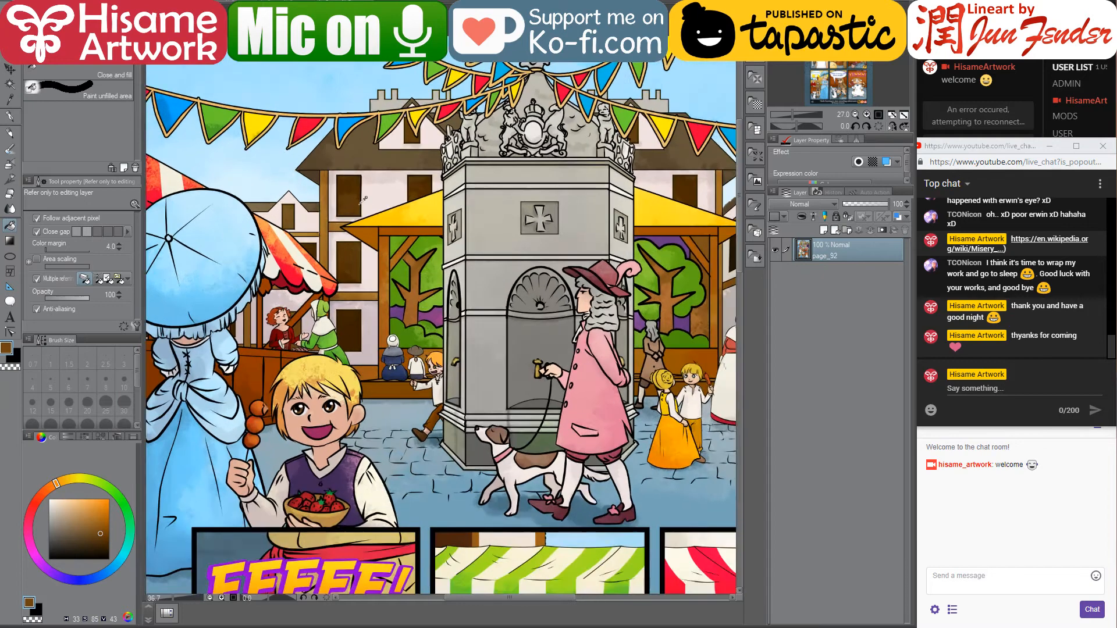
alt+click(289, 143)
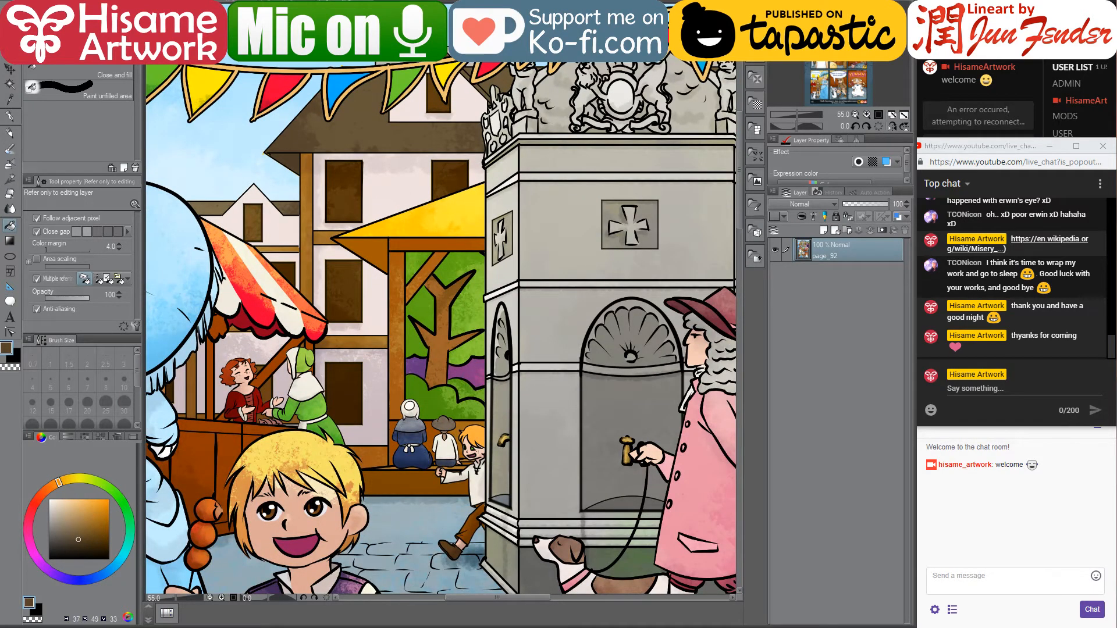
key(ctrl+Tab)
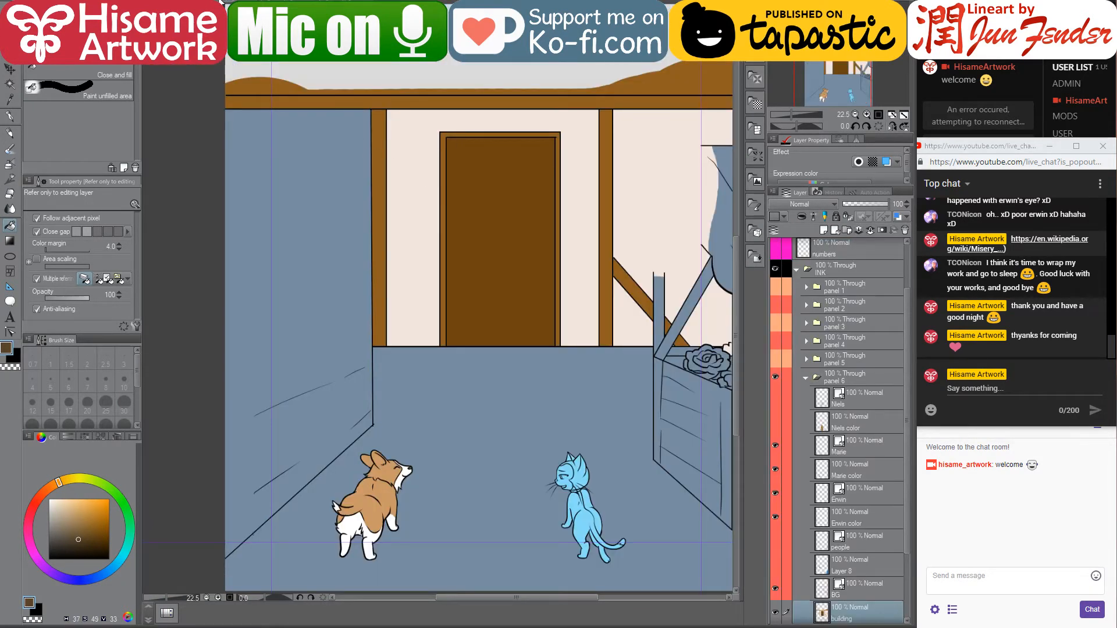
key(ctrl+Tab)
key(ctrl+Tab)
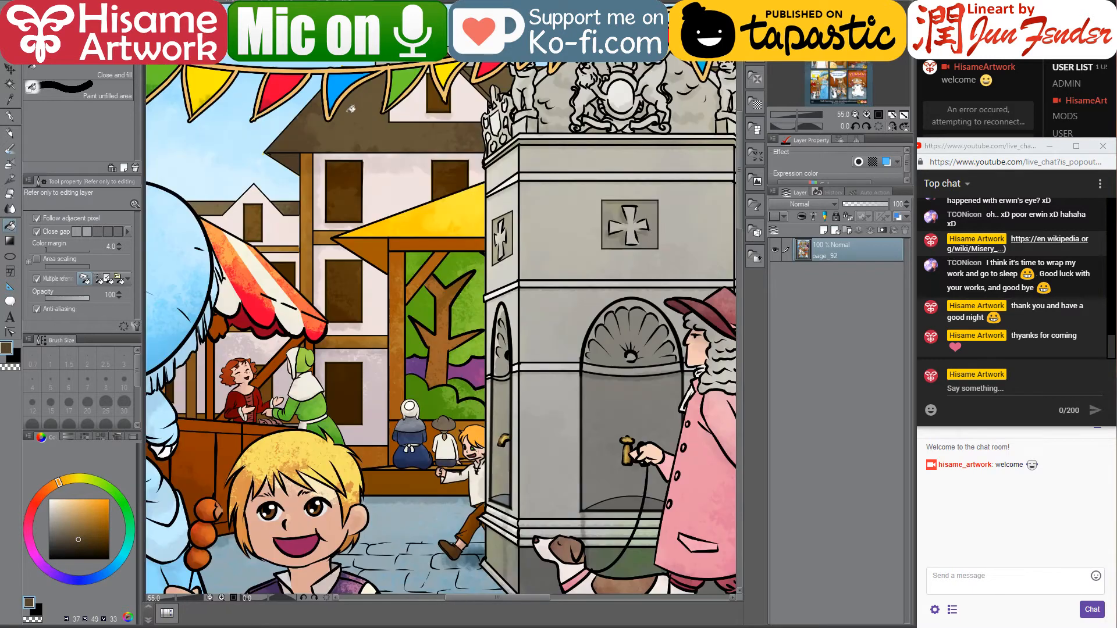
alt+click(404, 241)
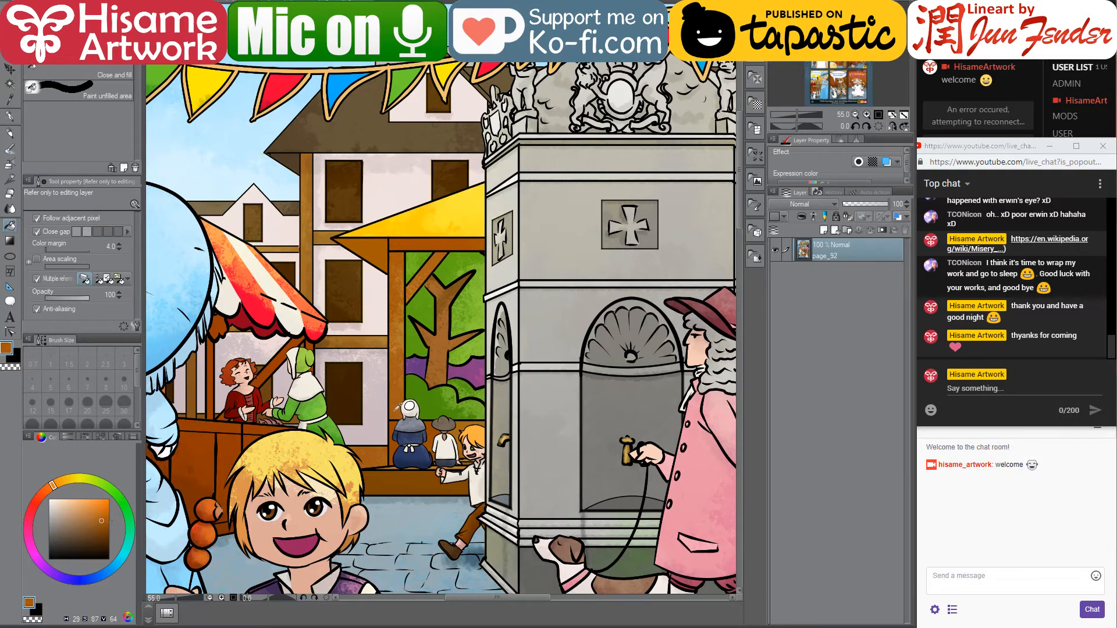
key(ctrl+Tab)
click(327, 337)
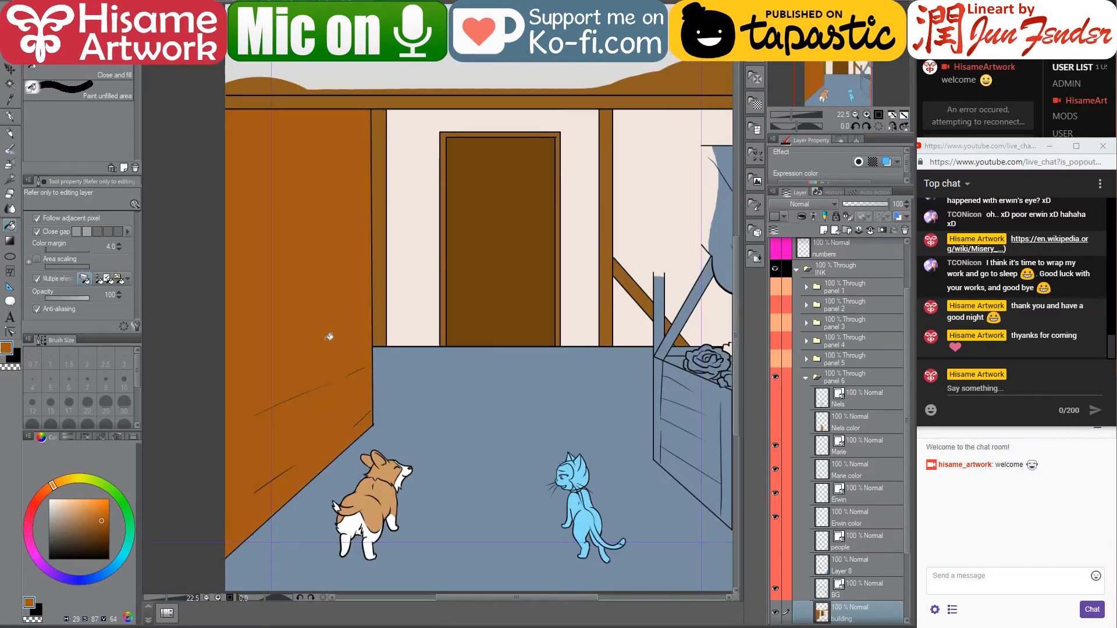
scroll(349, 317, down, 1)
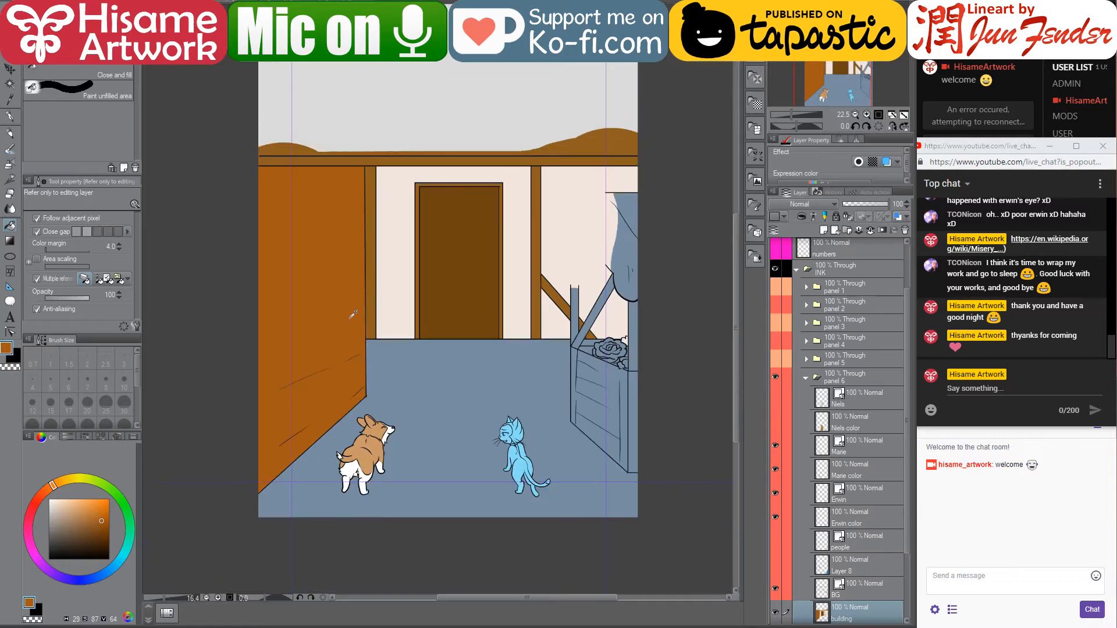
scroll(572, 377, up, 1)
Sample the dark red-brown of the stall counter beside the blue-dressed lady on page_92, and return to panel 6
key(ctrl+Tab)
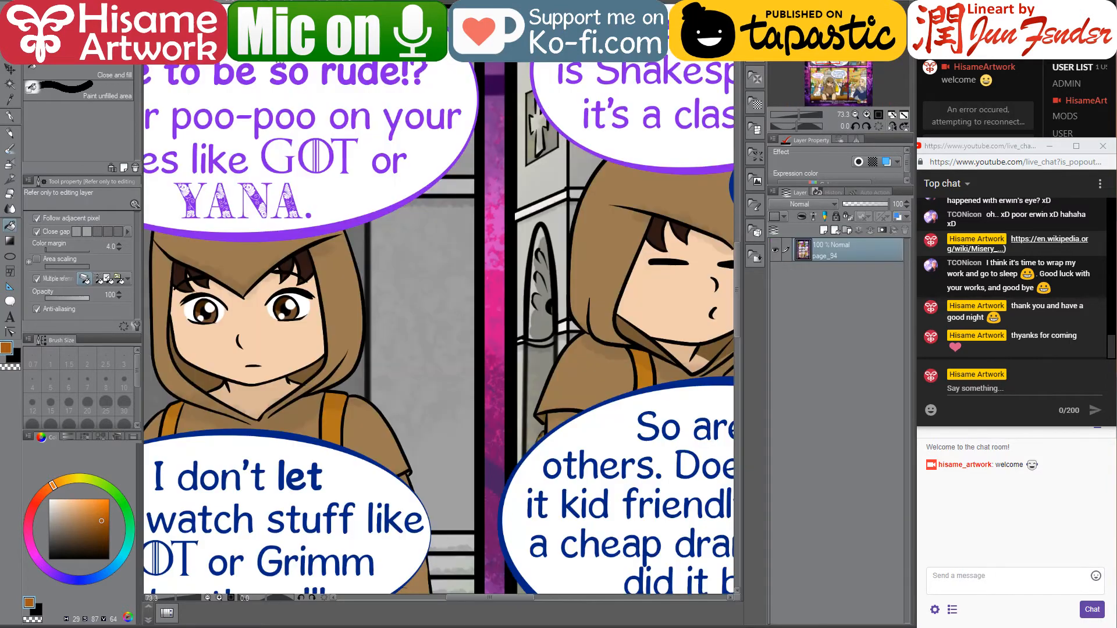
key(ctrl+Tab)
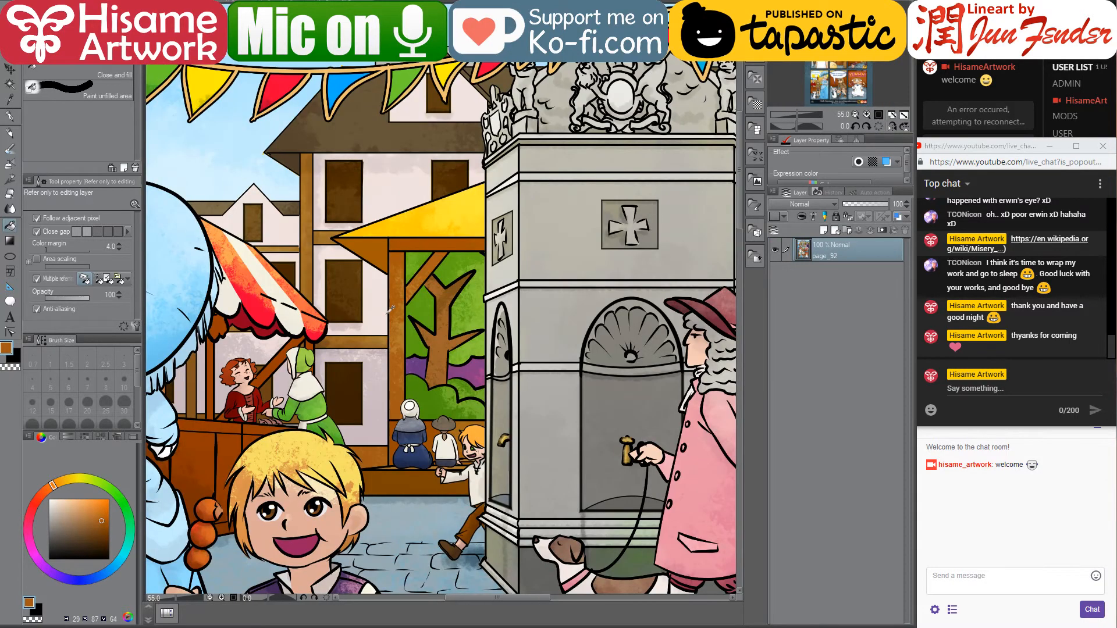
scroll(521, 356, down, 1)
scroll(522, 356, up, 1)
drag(521, 357, 387, 356)
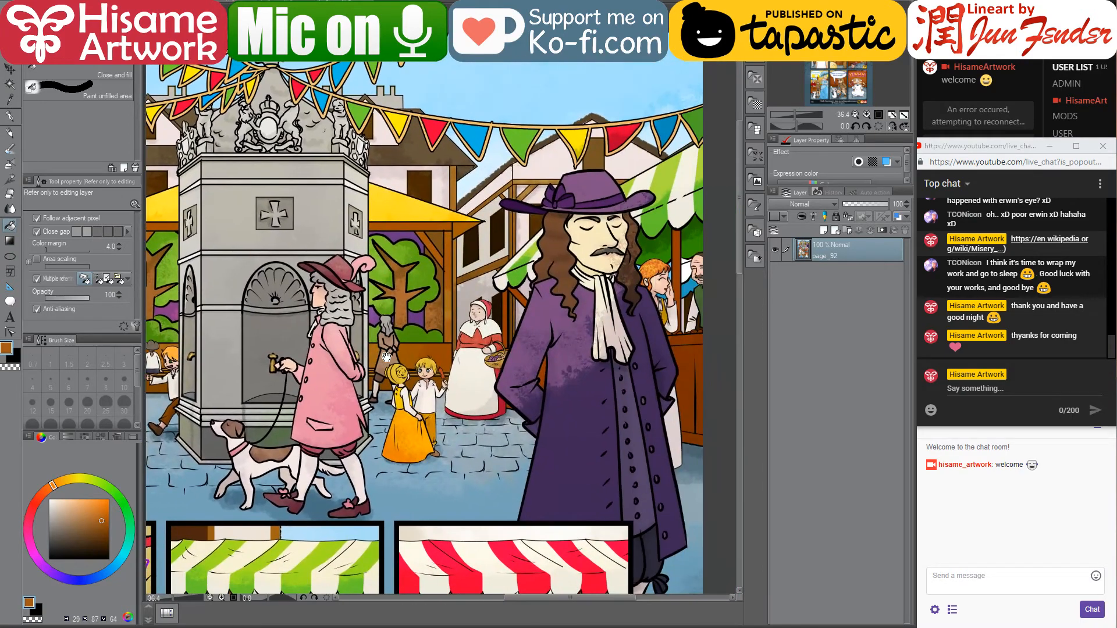
drag(286, 422, 693, 420)
scroll(306, 356, up, 1)
scroll(405, 368, up, 1)
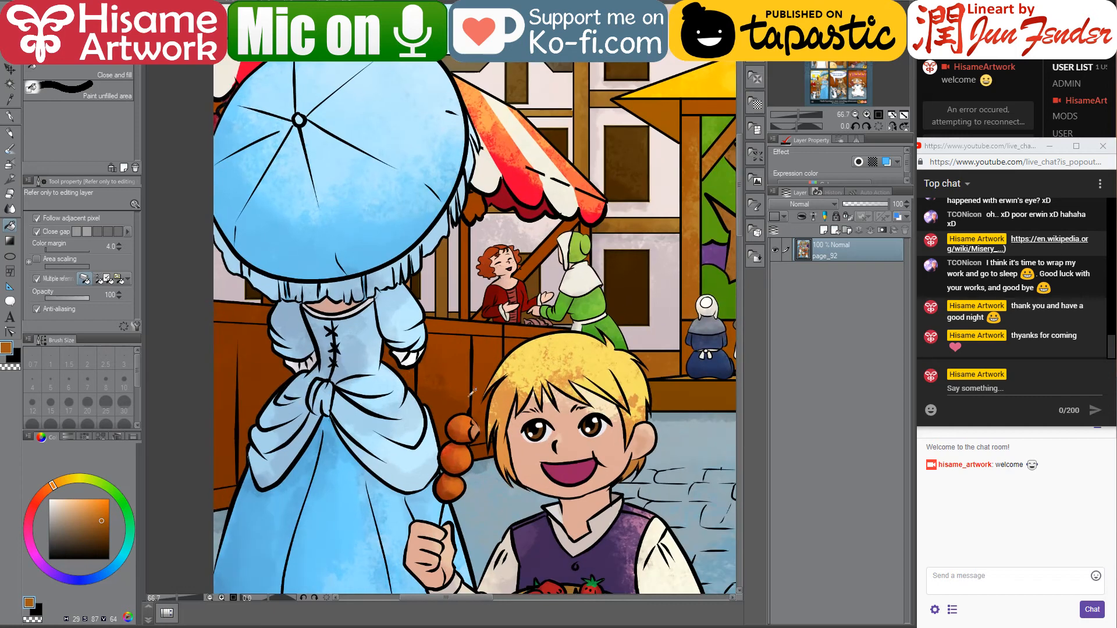
alt+click(448, 391)
click(192, 3)
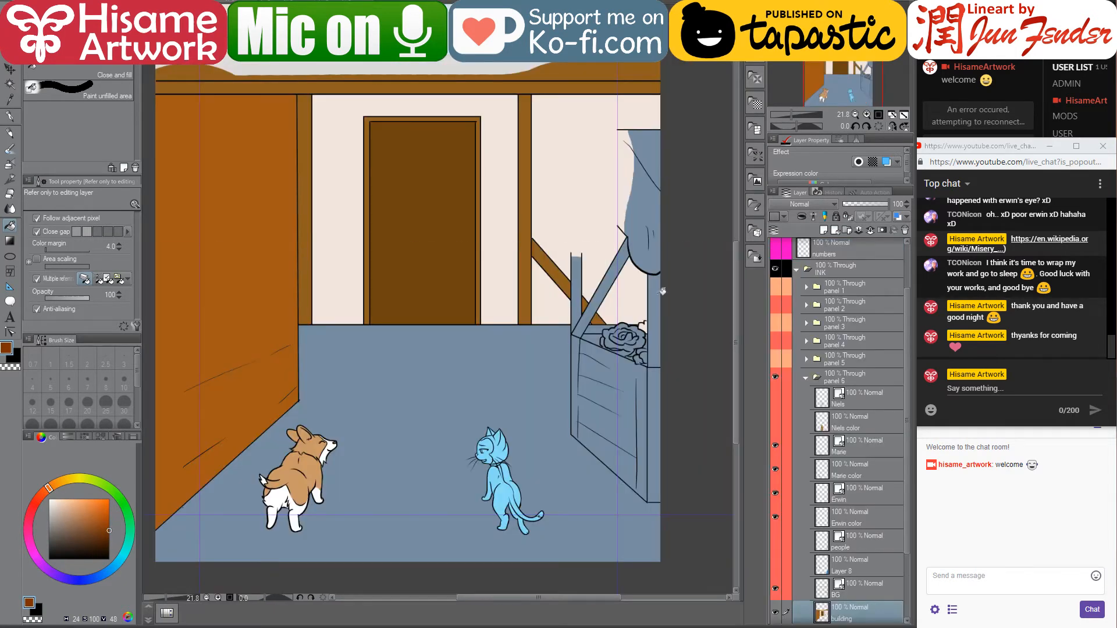
Fill the vegetable crate, its posts and diagonal brace with the sampled red-brown, and the crate's interior with a darker shade
click(634, 378)
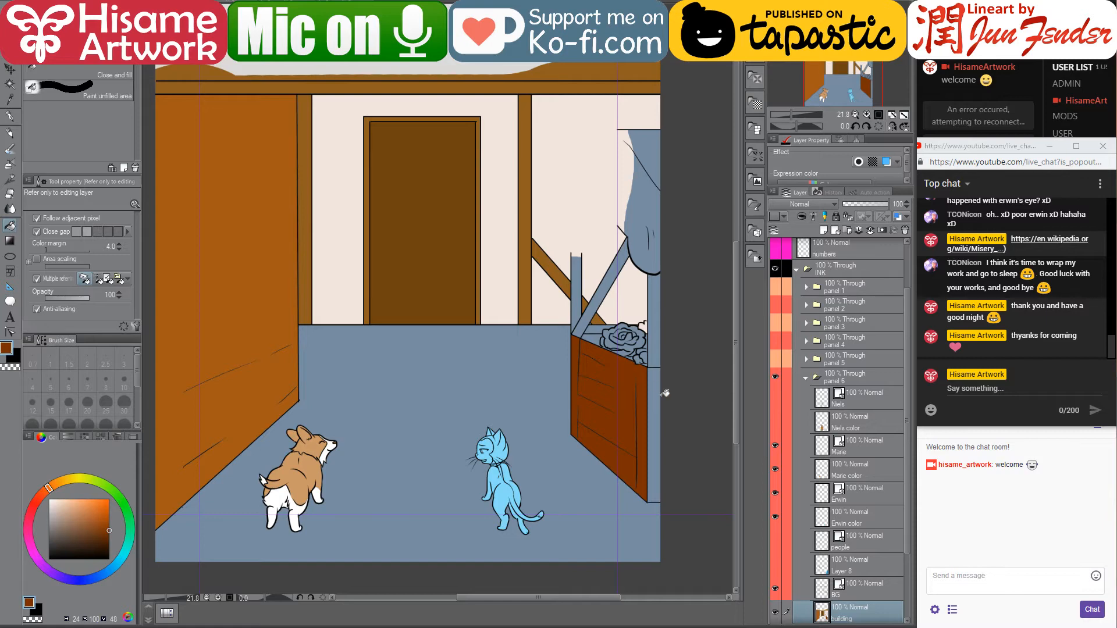
click(661, 391)
click(656, 315)
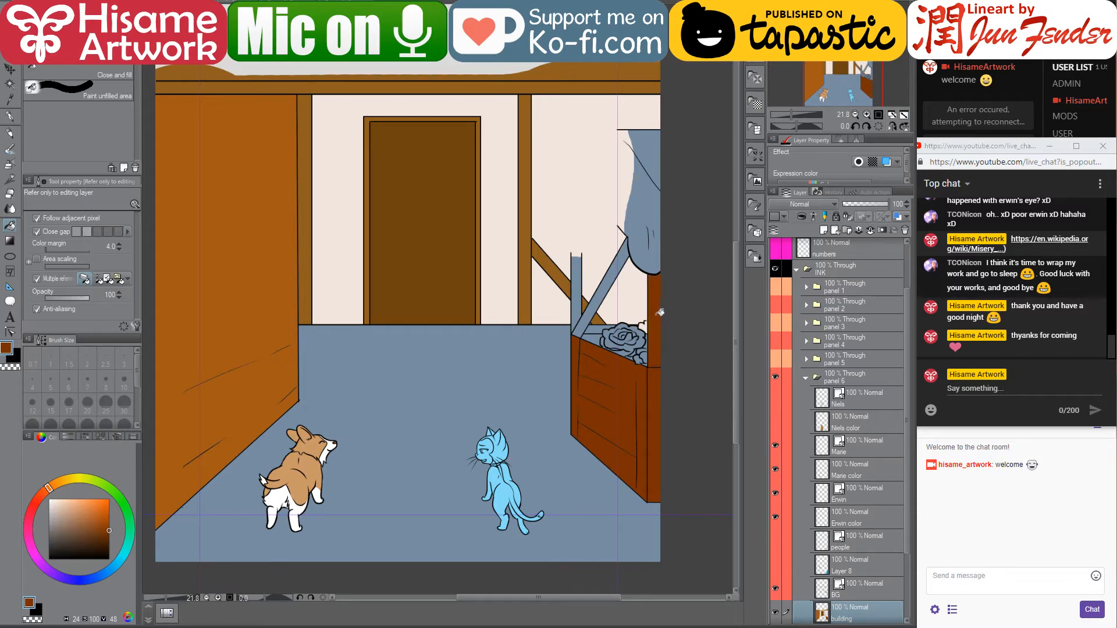
click(599, 289)
click(582, 291)
scroll(622, 318, up, 4)
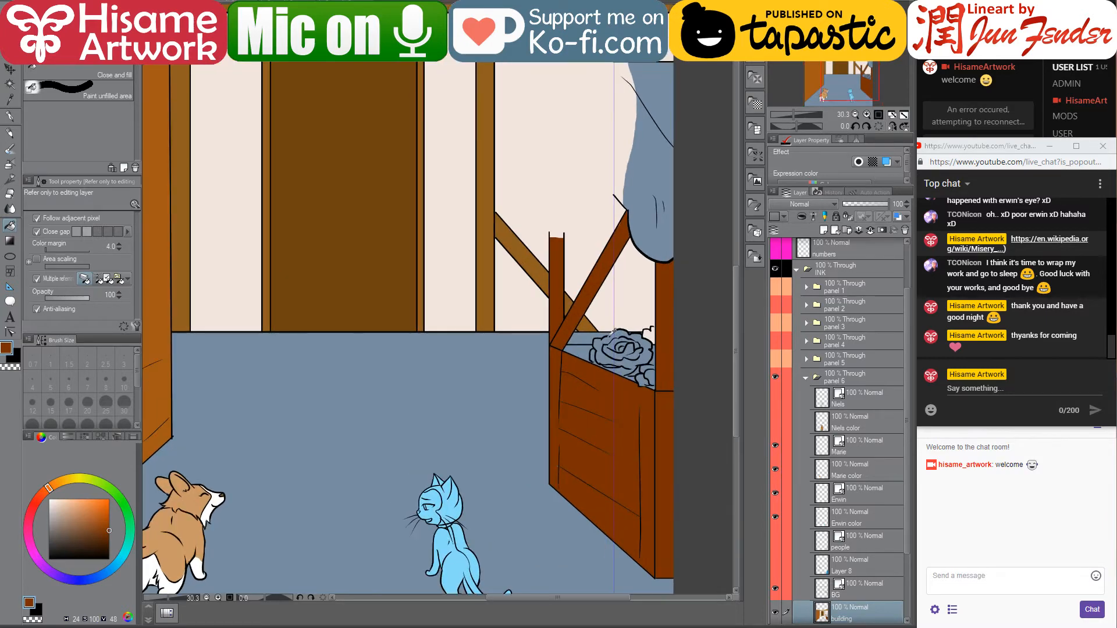
click(575, 331)
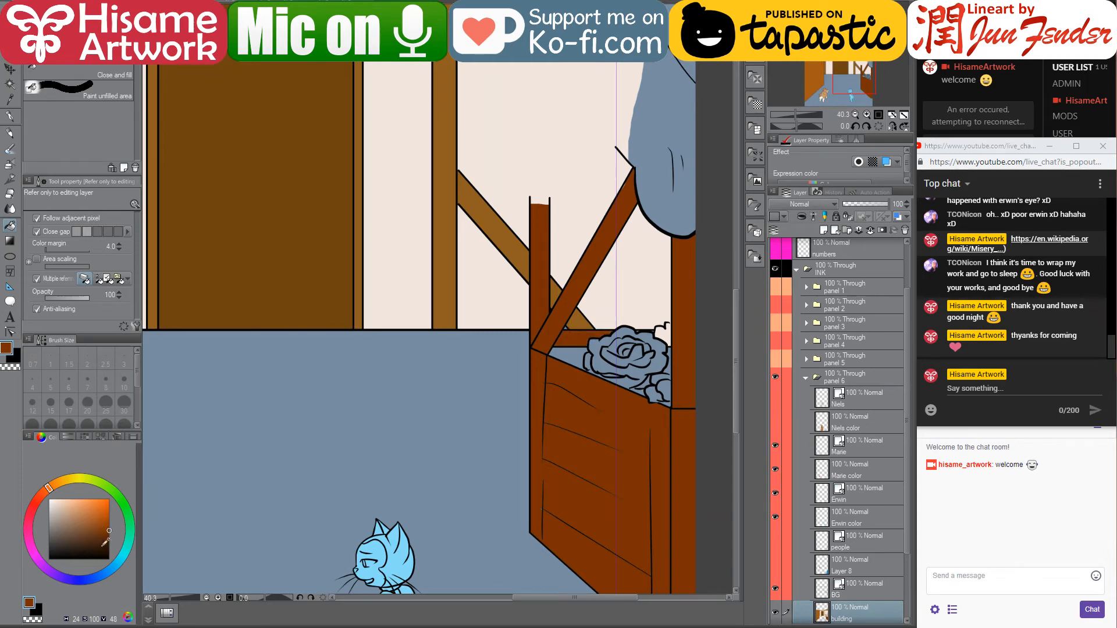
click(101, 535)
click(581, 352)
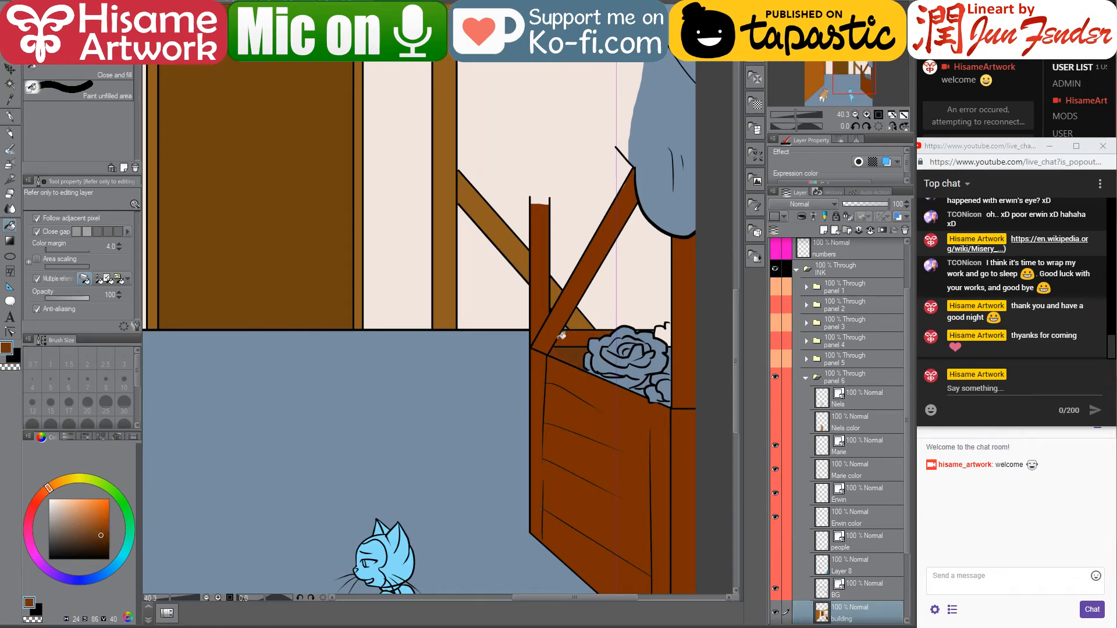
Fill the outer leaves of the crate's cabbages with the green sampled from the market woman's dress on page_92
scroll(657, 372, up, 1)
scroll(660, 369, up, 1)
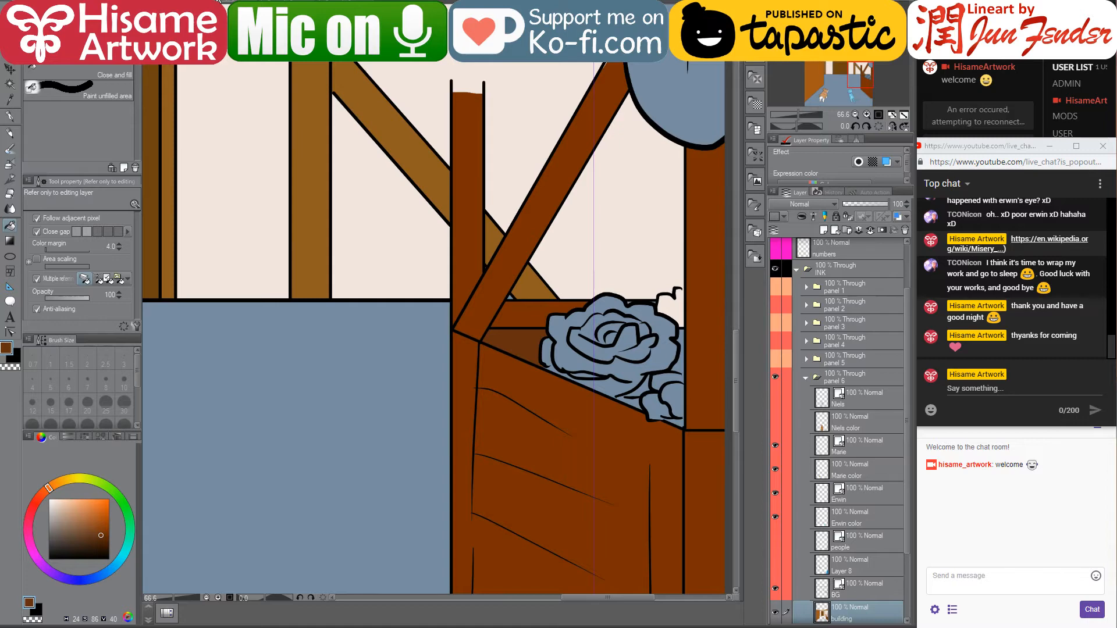
click(218, 1)
click(262, 2)
click(305, 1)
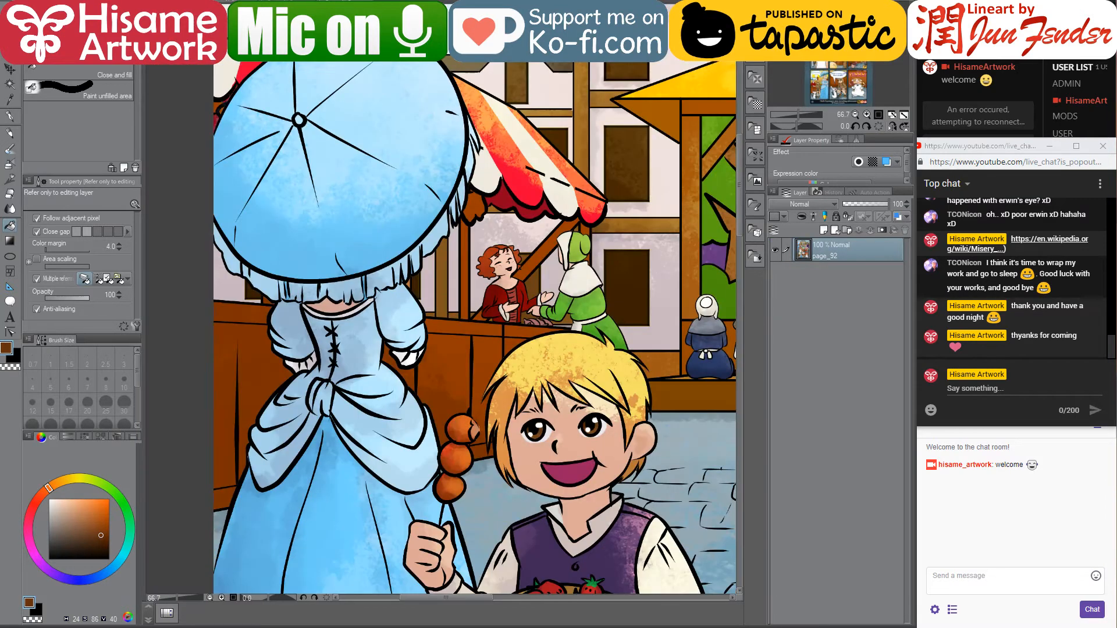
alt+click(601, 297)
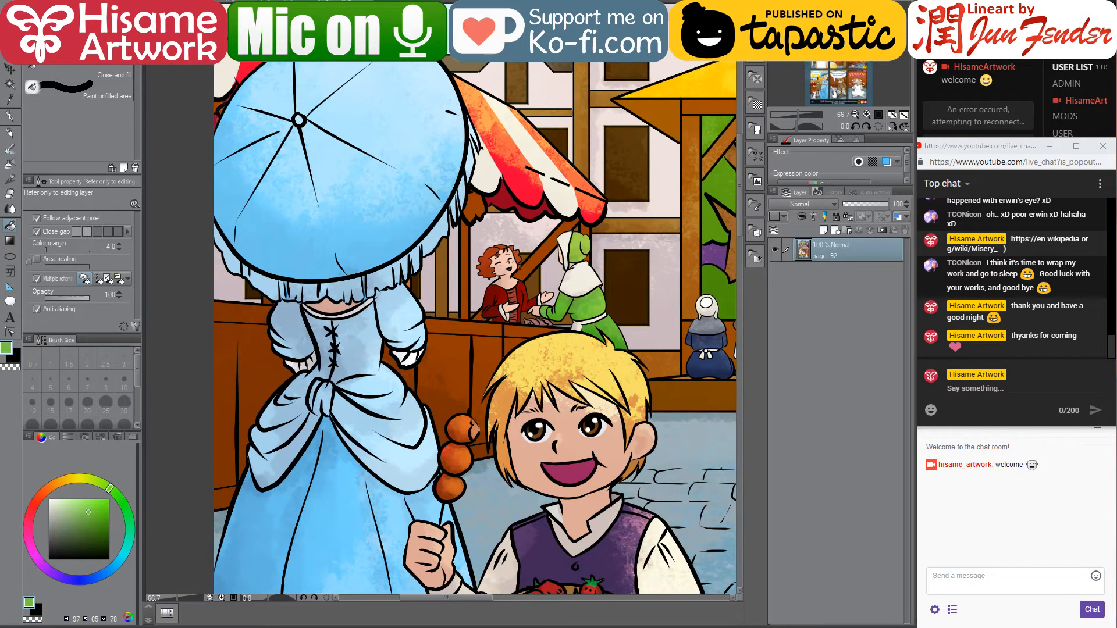
click(174, 2)
click(636, 342)
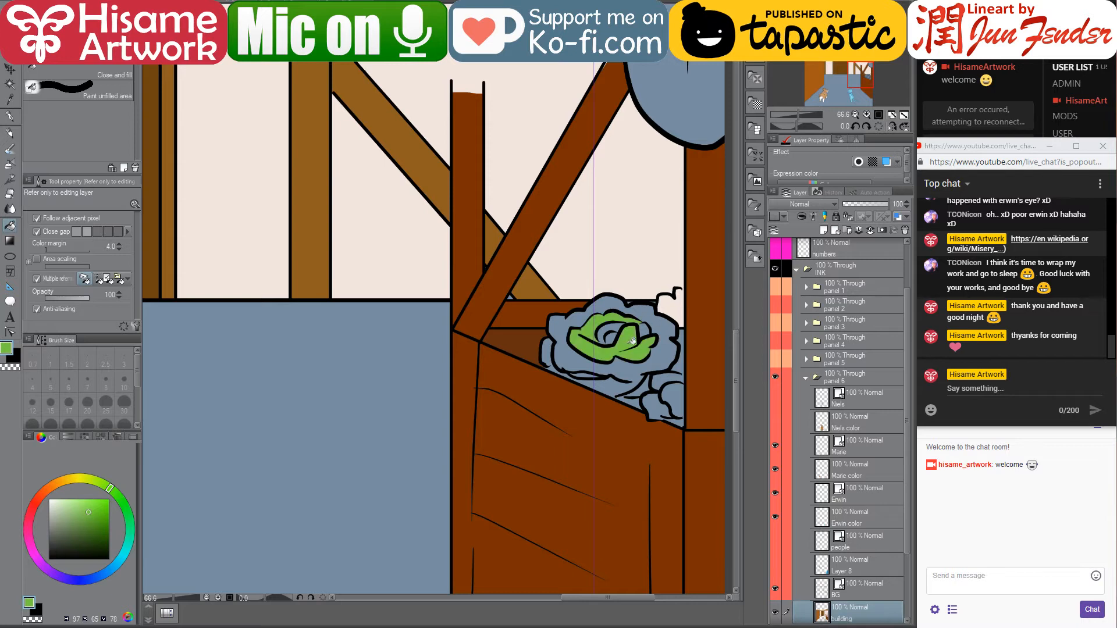
click(637, 371)
click(683, 394)
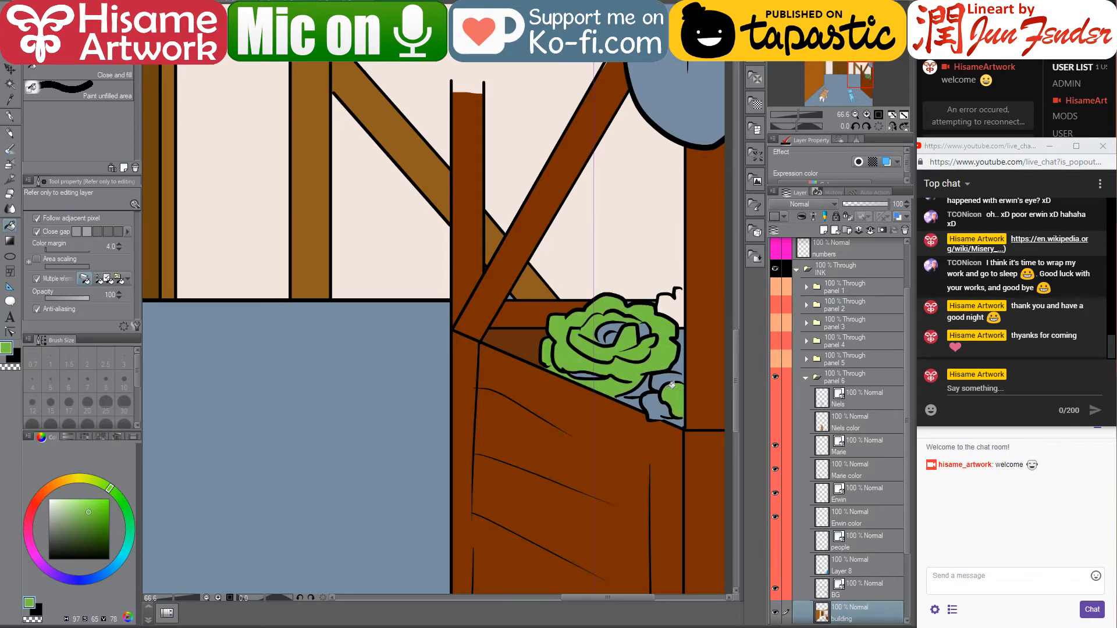
click(680, 372)
Fill the shadowed gap between the two cabbages with a darker shade of the green
scroll(692, 458, up, 1)
click(92, 521)
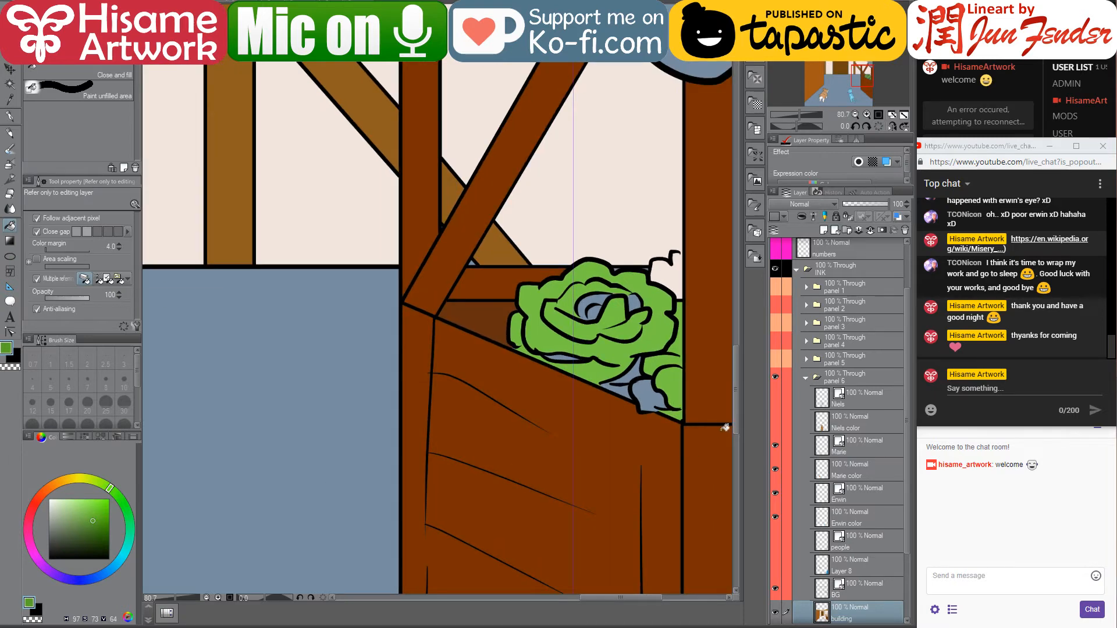
click(625, 386)
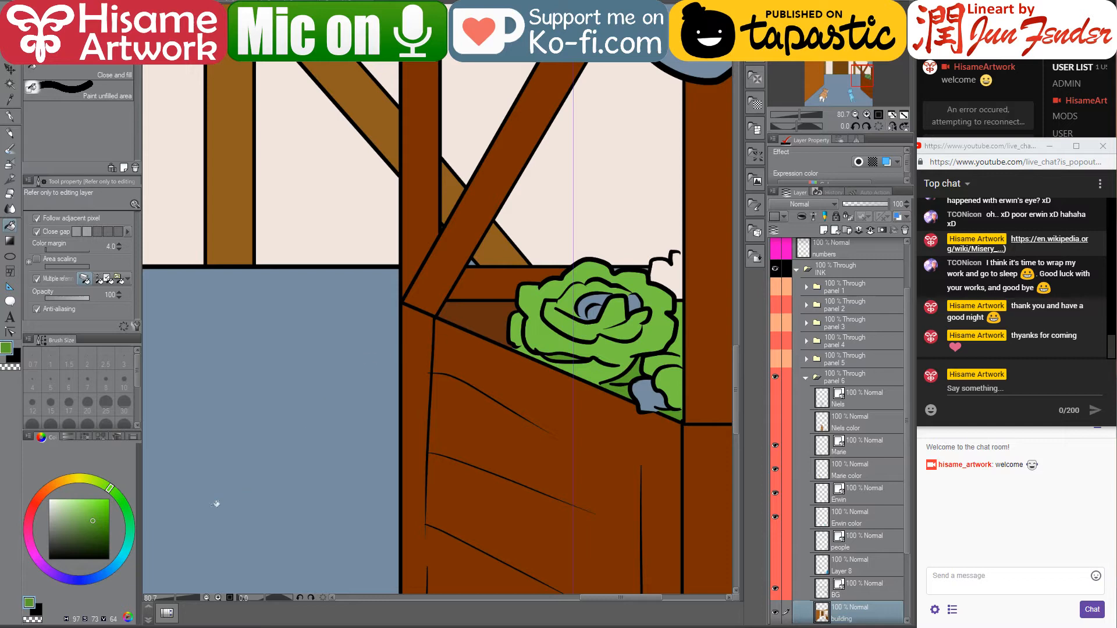
Fill the large cabbage's inner leaves with progressively lighter greens towards its centre
click(88, 512)
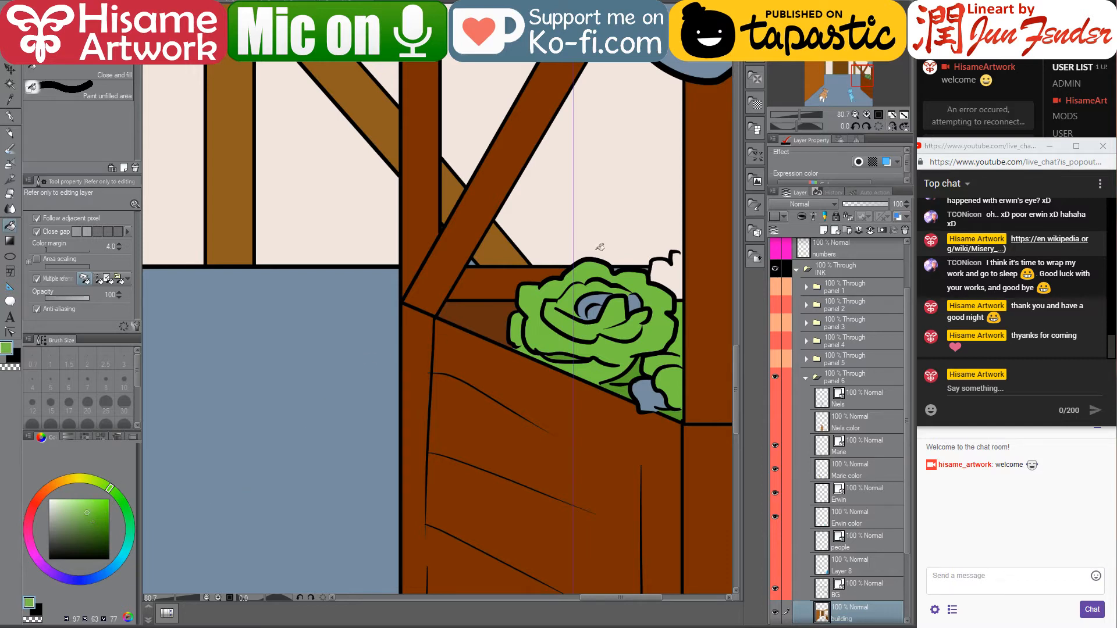
click(601, 298)
click(81, 507)
click(610, 307)
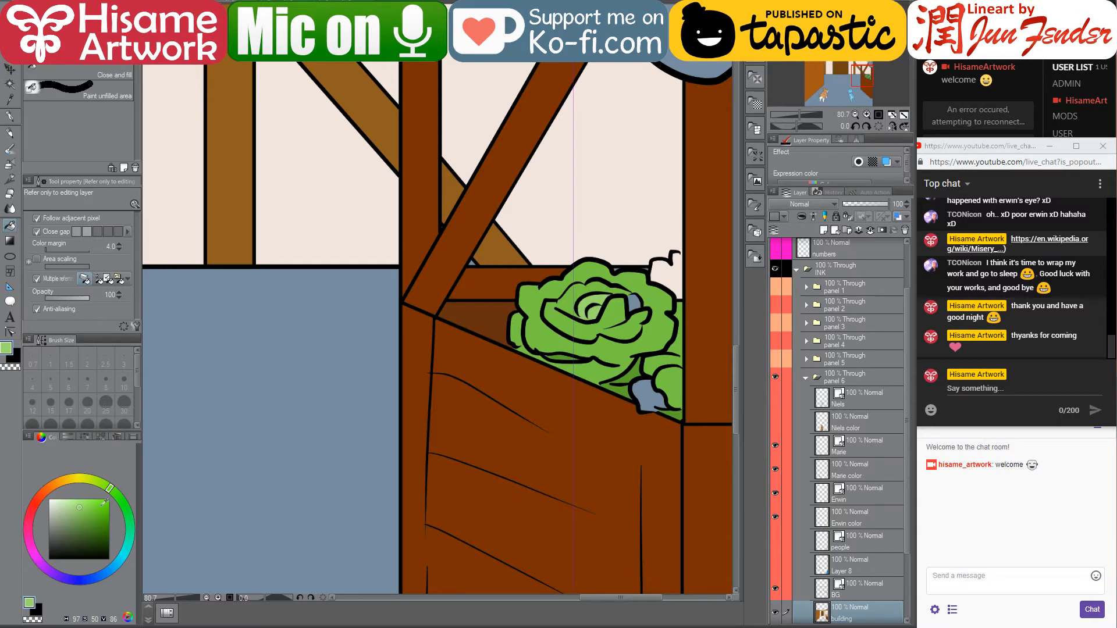
click(75, 500)
click(605, 308)
alt+click(603, 299)
click(635, 303)
click(679, 276)
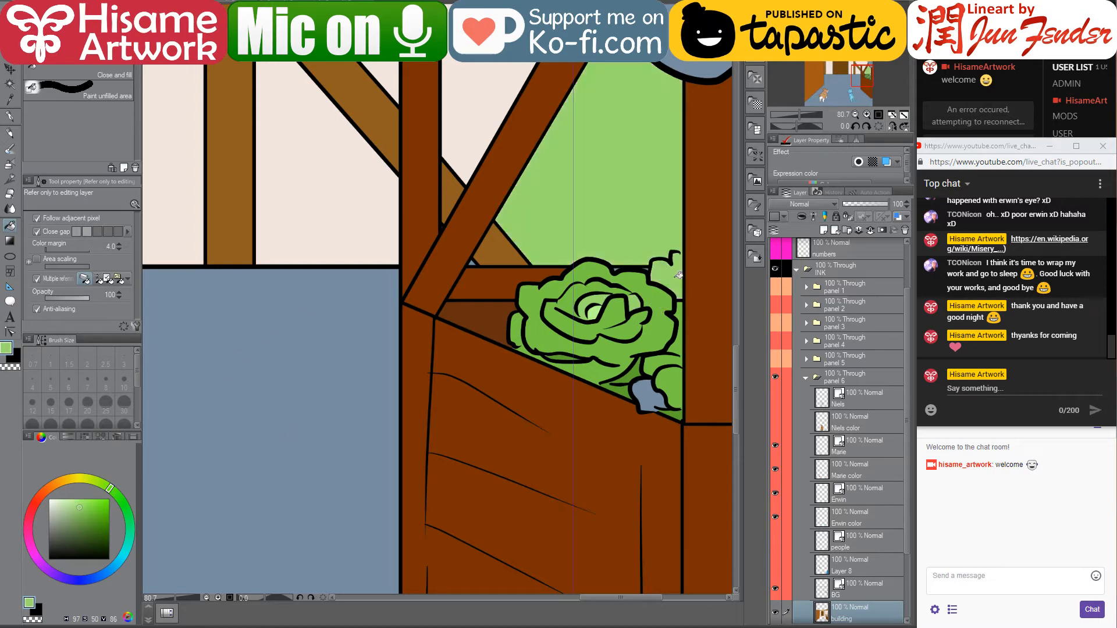
key(ctrl+z)
Fill the smaller cabbage's remaining leaf with light green, and the gap behind the large cabbage with the crate's sampled red-brown
scroll(666, 325, up, 9)
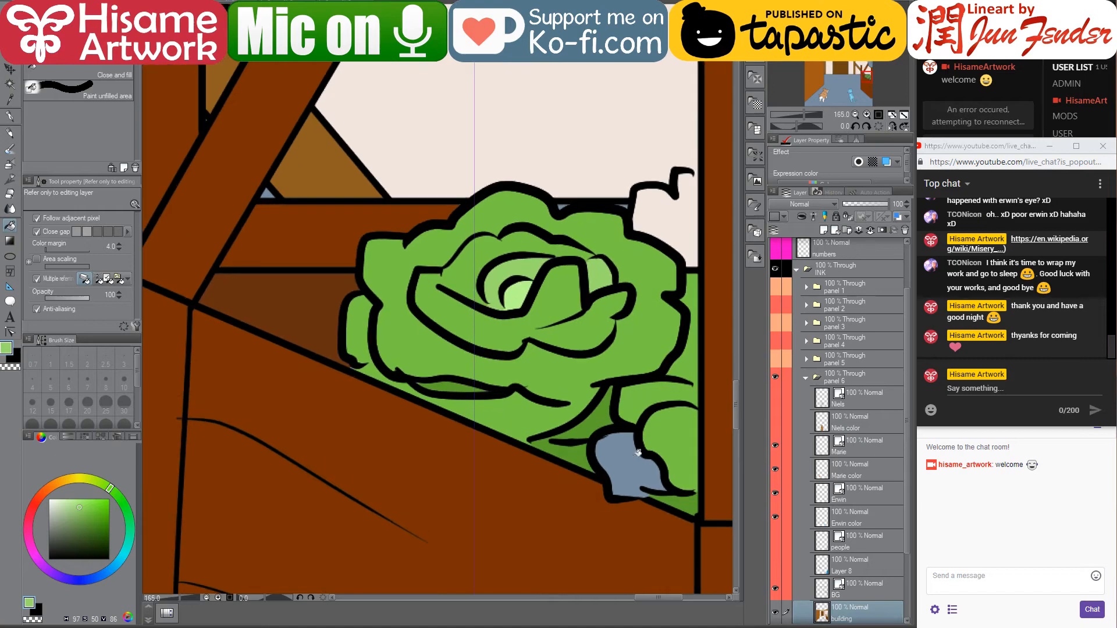
click(633, 458)
drag(653, 292, 616, 327)
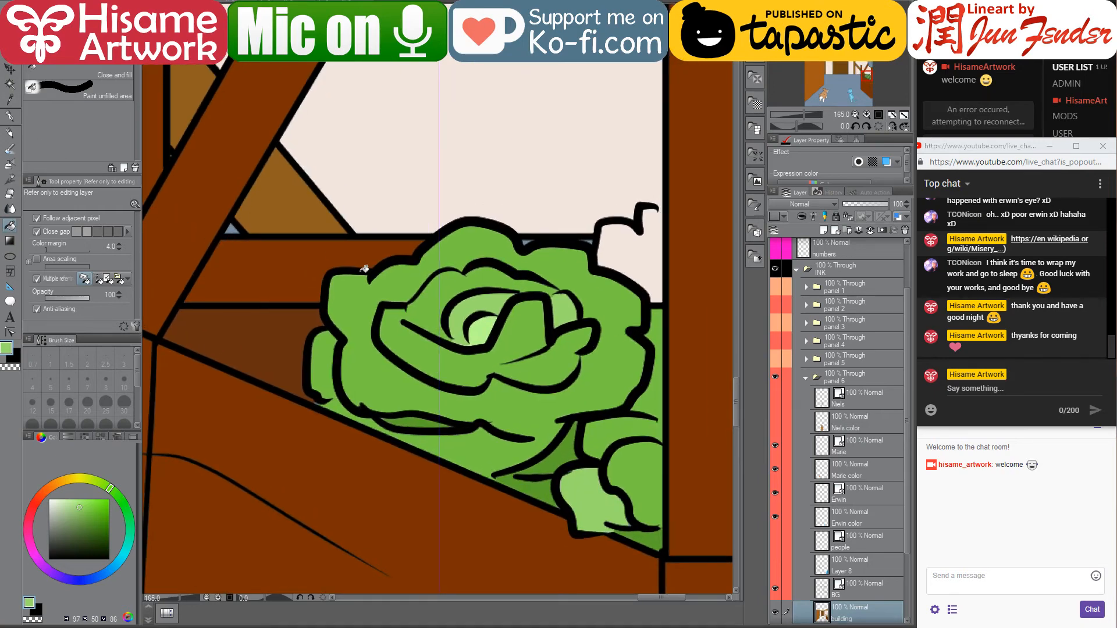
alt+click(334, 250)
click(527, 241)
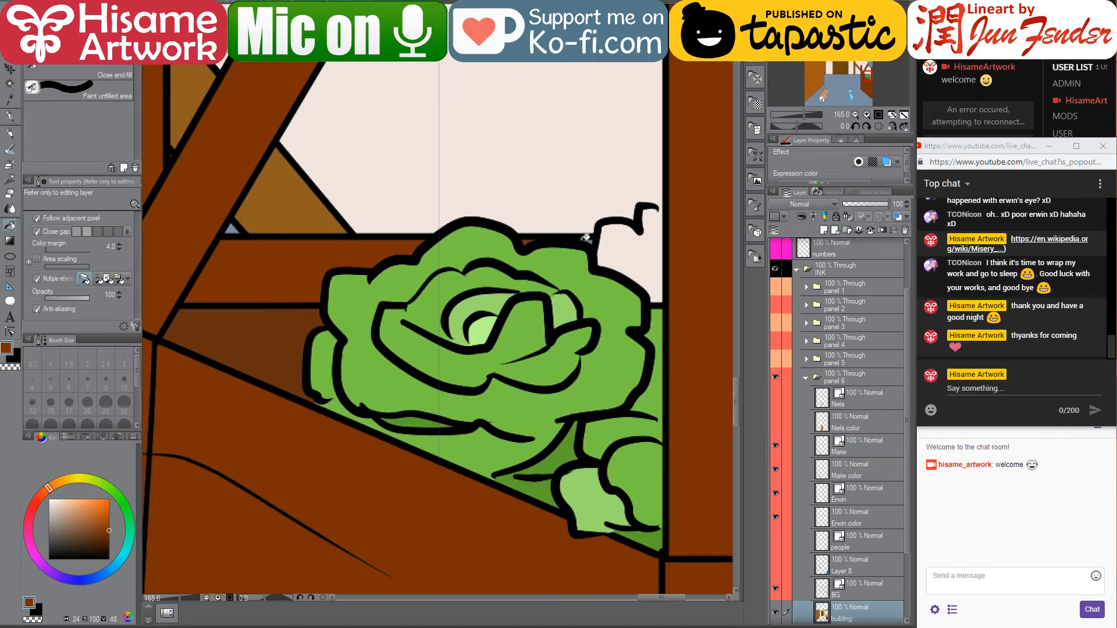
Paint the unfilled leaf behind the large cabbage with the sampled darker green, using the G-pen at size 25
click(9, 118)
alt+click(570, 464)
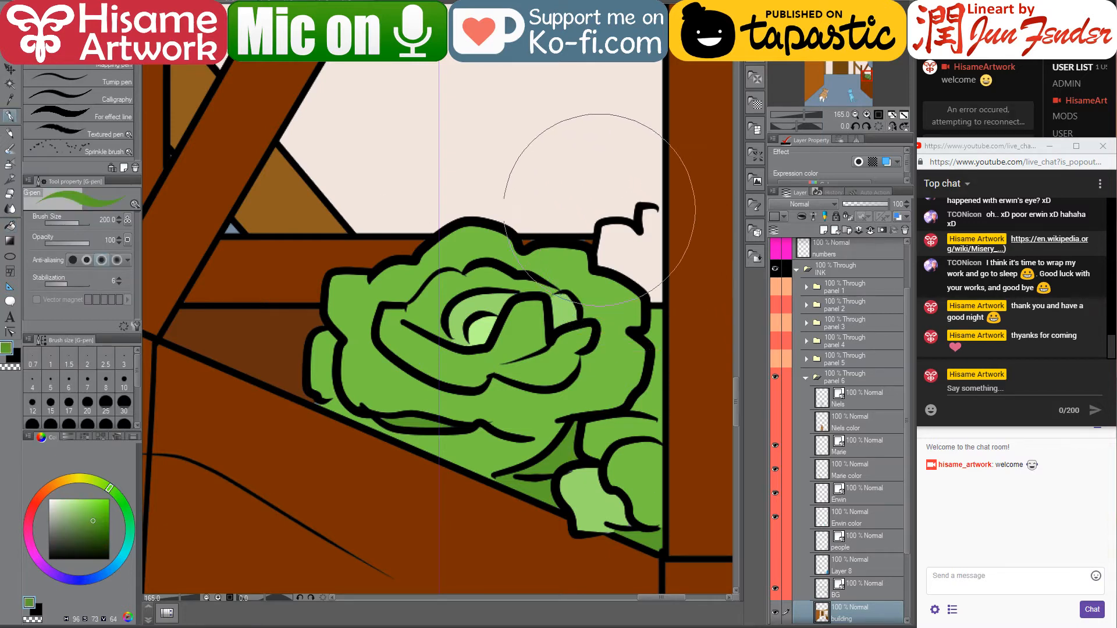
key(bracketleft)
key(bracketleft)
key(bracketleft)
key(bracketleft)
key(bracketleft)
key(bracketleft)
key(bracketleft)
key(bracketleft)
key(bracketleft)
key(bracketleft)
key(bracketleft)
mouse_move(610, 235)
mouse_down()
mouse_move(606, 262)
mouse_move(625, 236)
mouse_move(643, 251)
mouse_move(658, 213)
mouse_move(646, 210)
mouse_move(655, 295)
mouse_move(621, 266)
mouse_up()
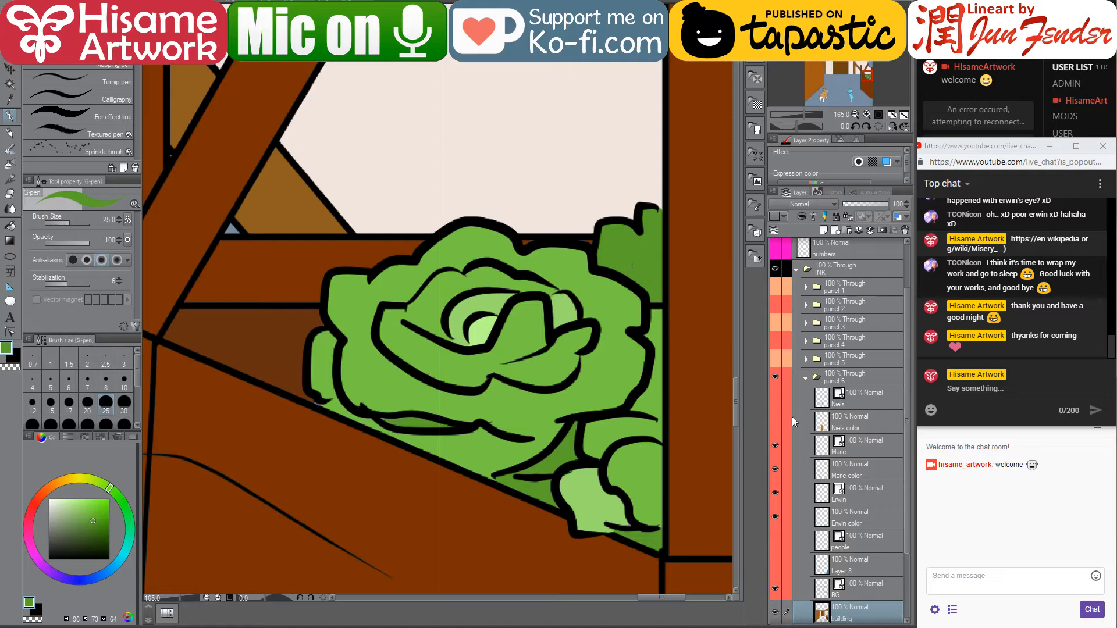
Touch up the tiny gap beside the foot of the stall's slanted beam on the building layer with the wall's sampled cream
scroll(791, 416, down, 3)
scroll(850, 427, up, 5)
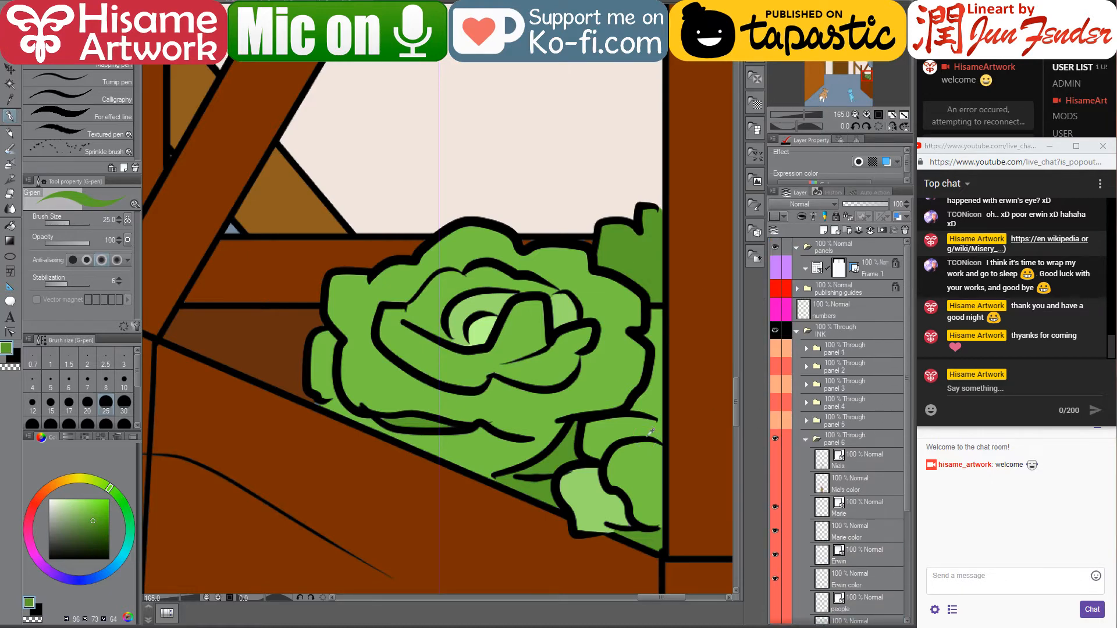
scroll(650, 432, down, 8)
scroll(547, 367, up, 2)
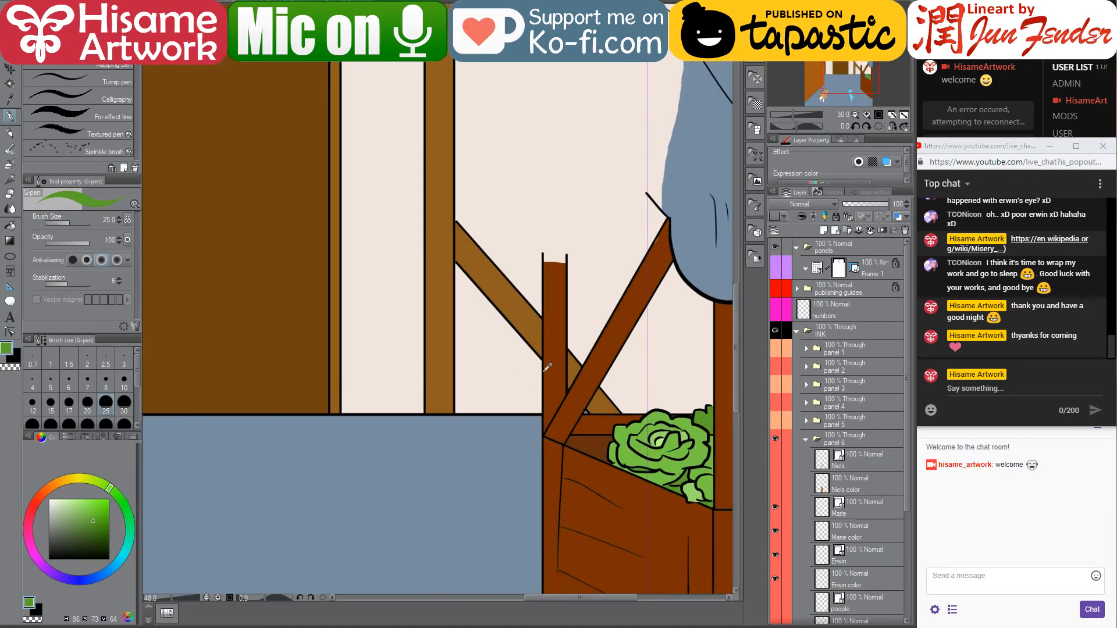
scroll(547, 366, up, 1)
scroll(854, 505, down, 5)
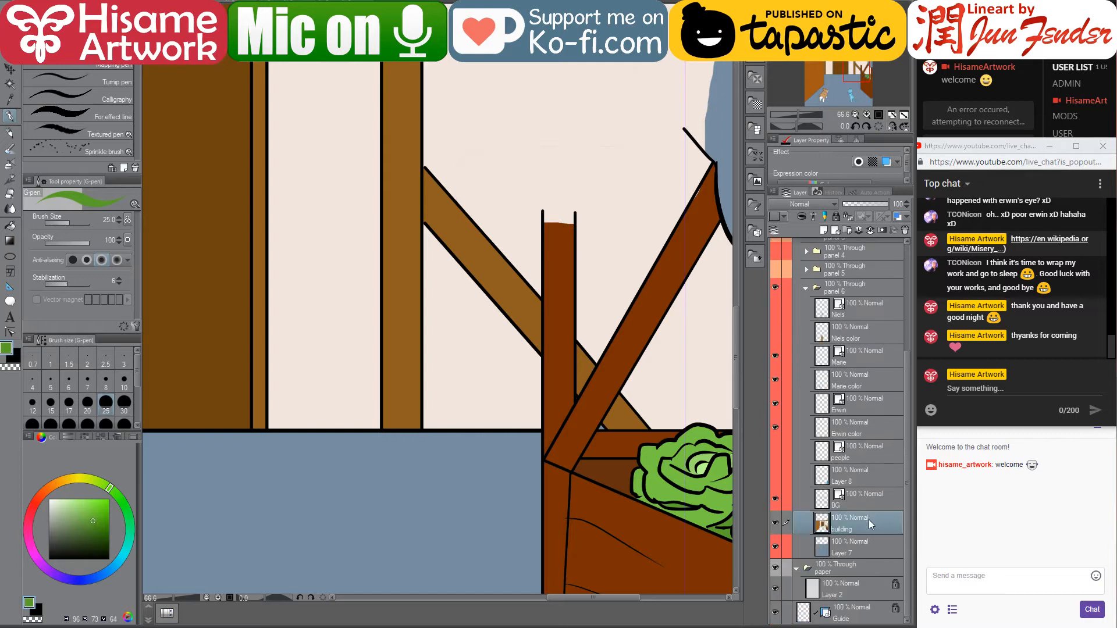
alt+click(661, 401)
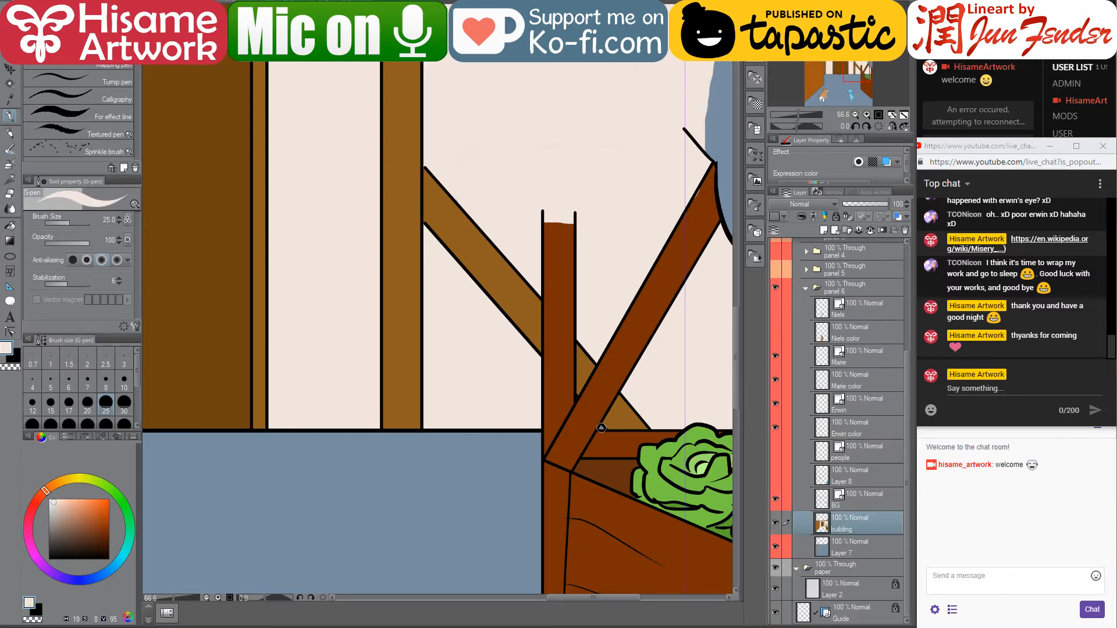
alt+click(599, 439)
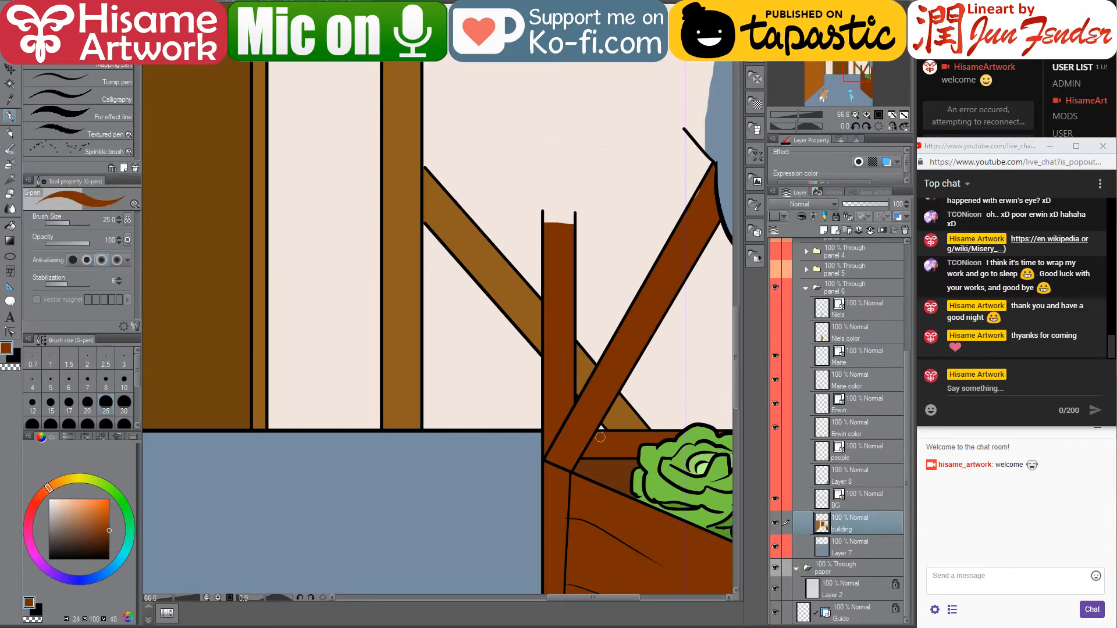
Select the stall's red-brown wood by colour area, combining the crate's front, the tall post and the rear beams in one selection
scroll(483, 421, down, 3)
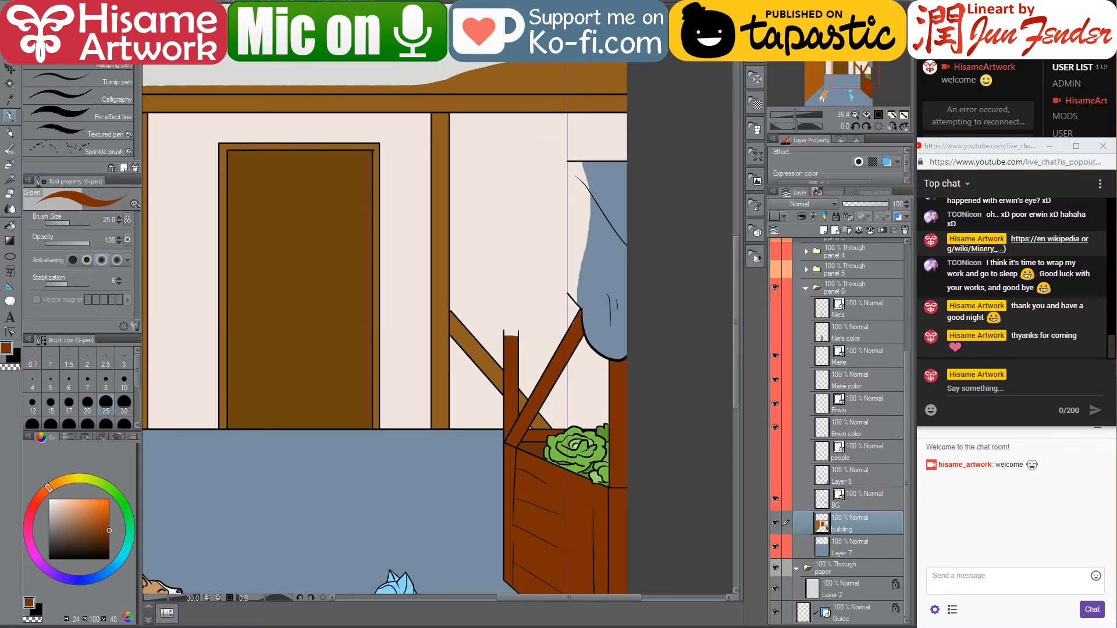
drag(588, 483, 575, 402)
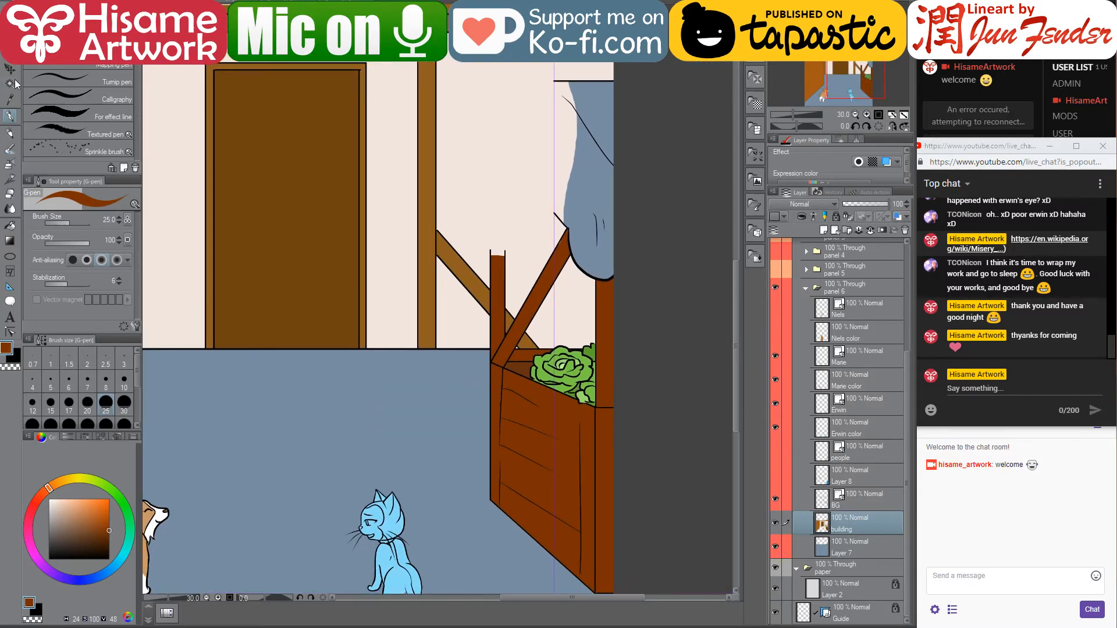
click(11, 84)
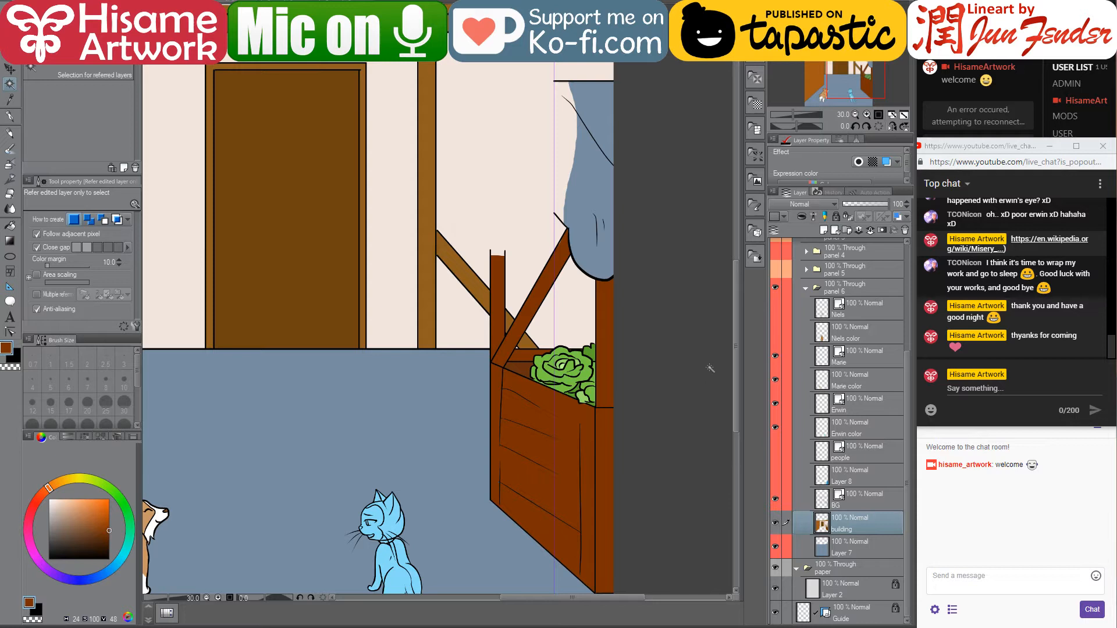
click(542, 406)
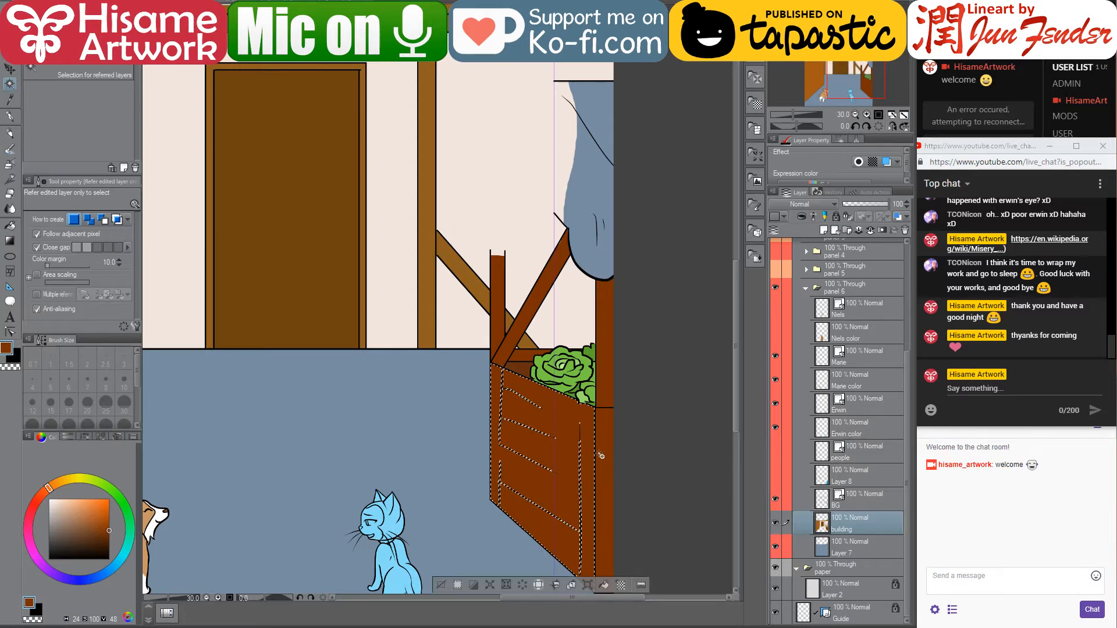
shift+click(608, 383)
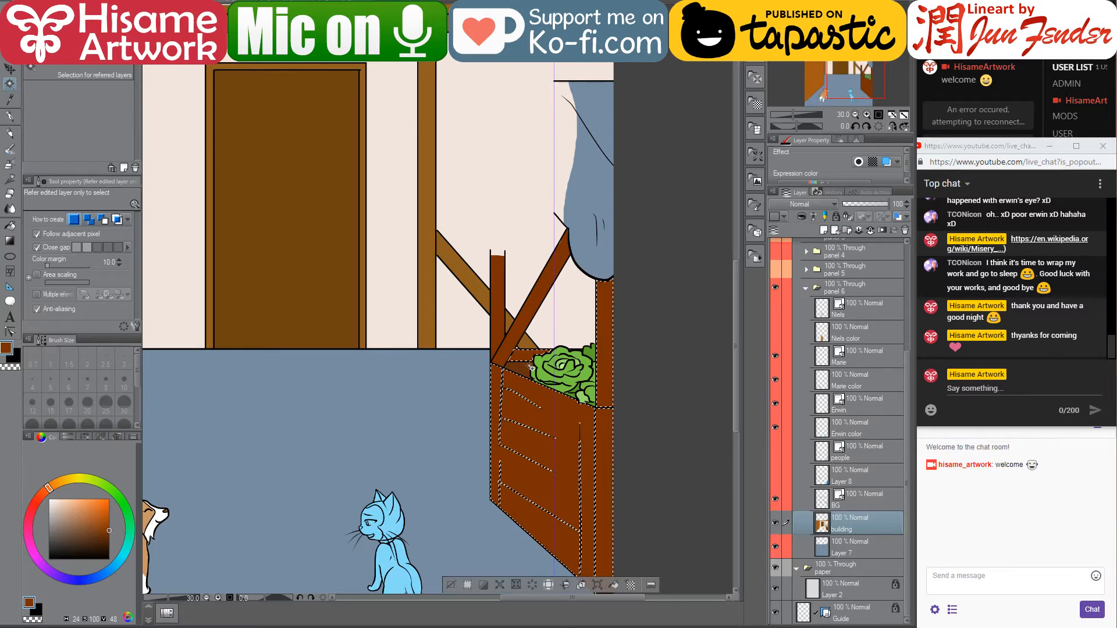
shift+click(523, 331)
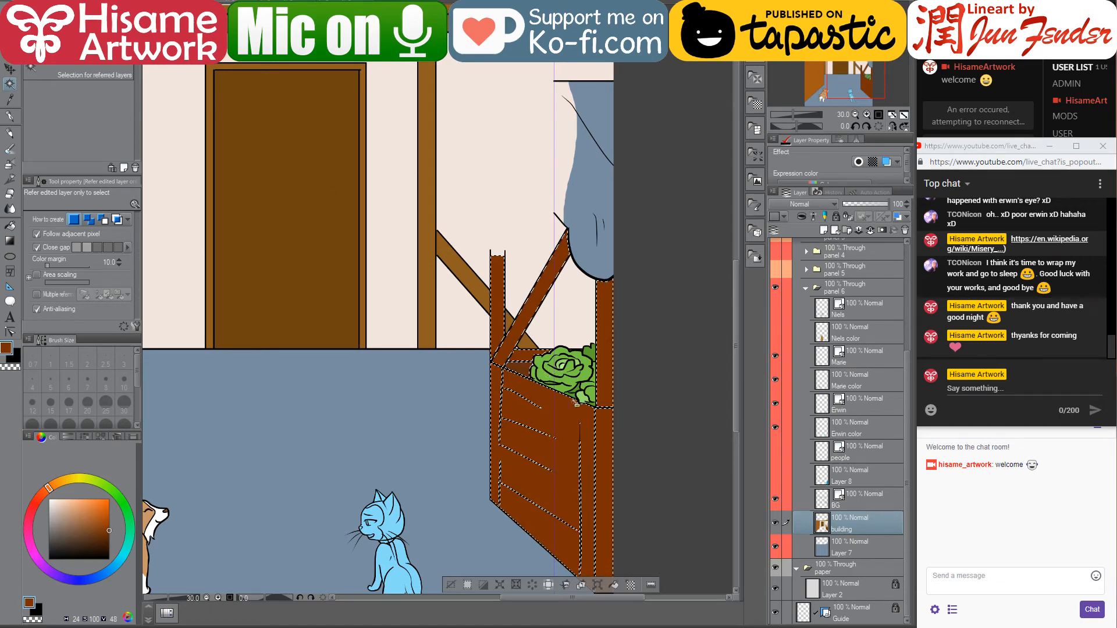
scroll(582, 397, up, 1)
scroll(521, 374, up, 5)
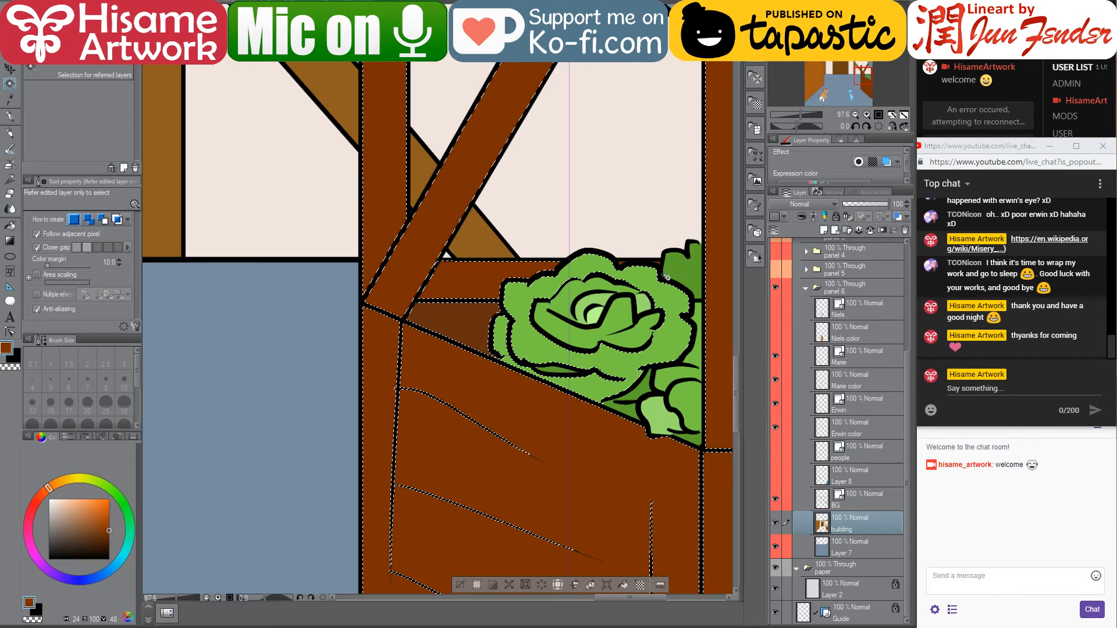
Add the lettuce's remaining leaf areas to the selection of the vegetable stand
shift+click(621, 265)
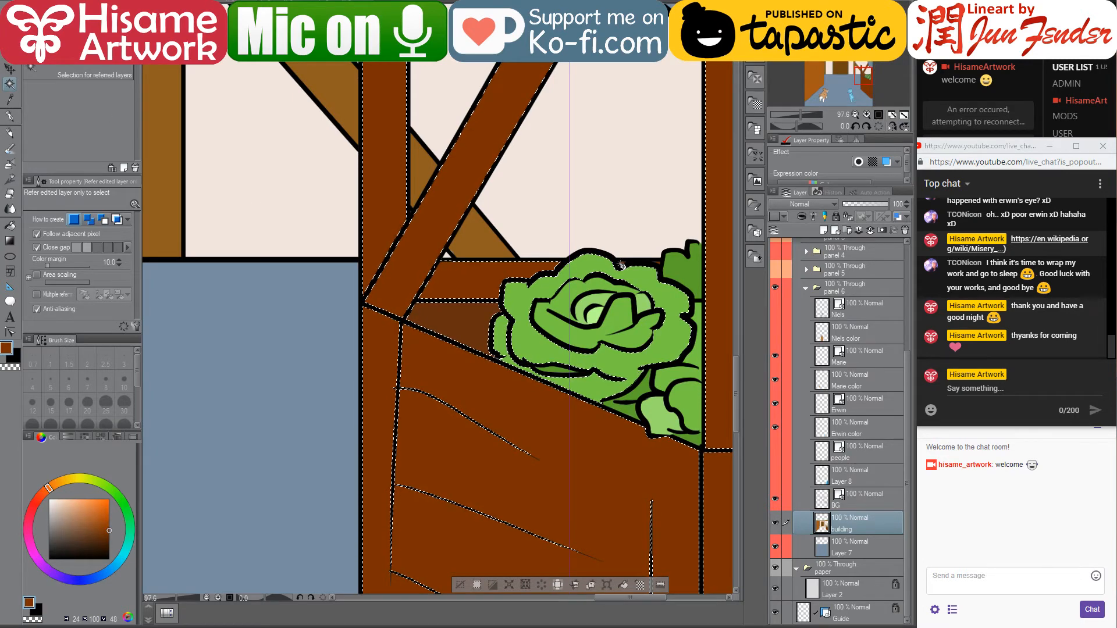
shift+click(660, 264)
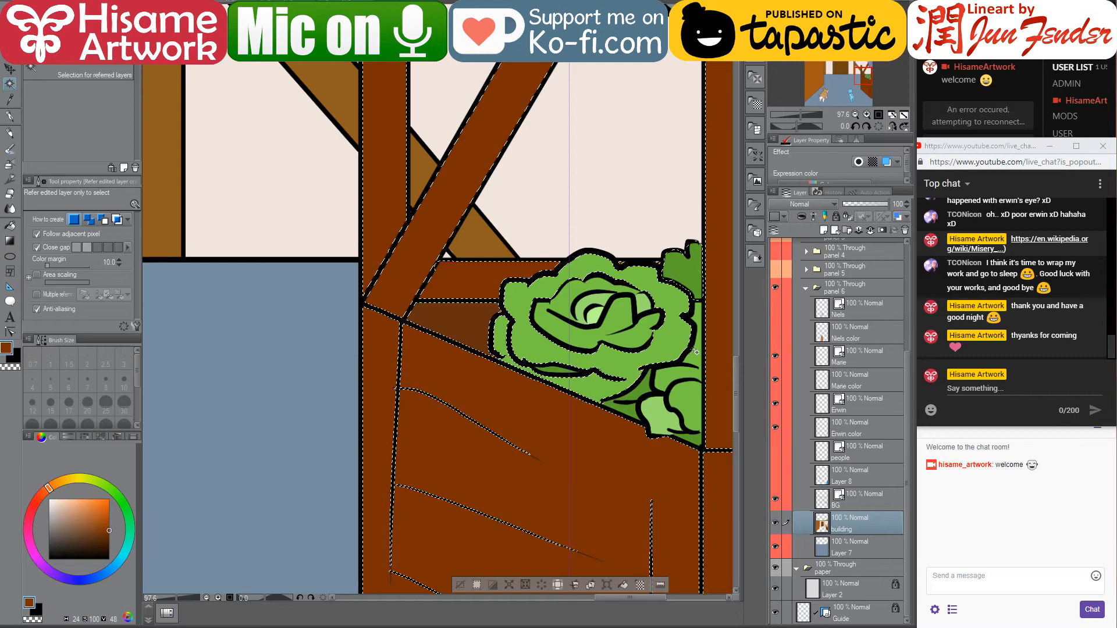
shift+click(642, 384)
shift+click(642, 384)
shift+click(658, 412)
shift+click(692, 399)
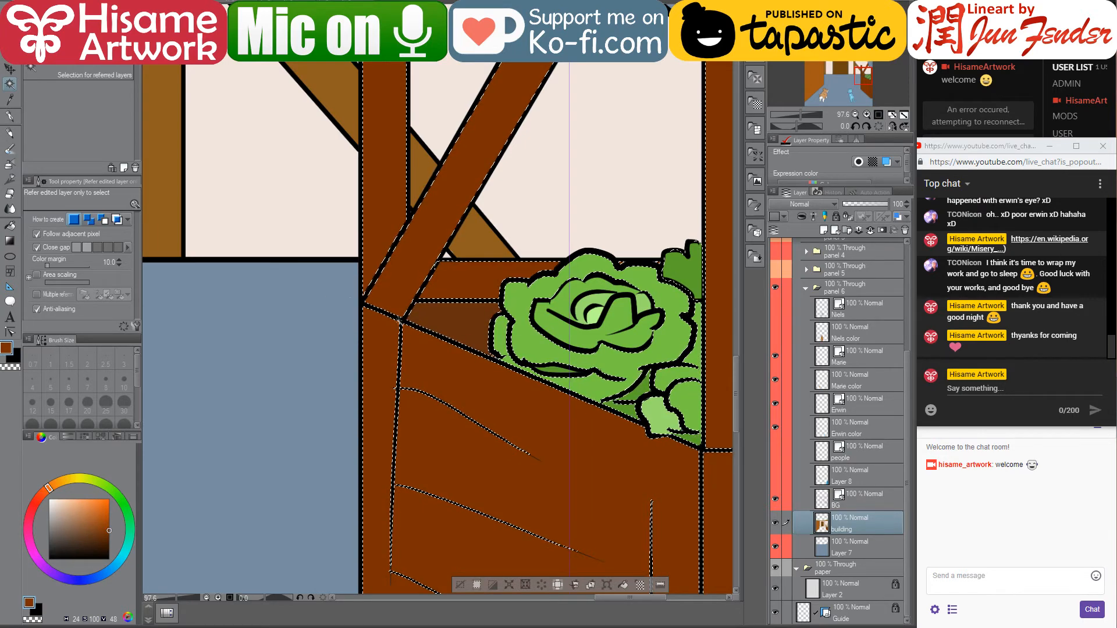
scroll(443, 345, down, 3)
scroll(444, 344, down, 1)
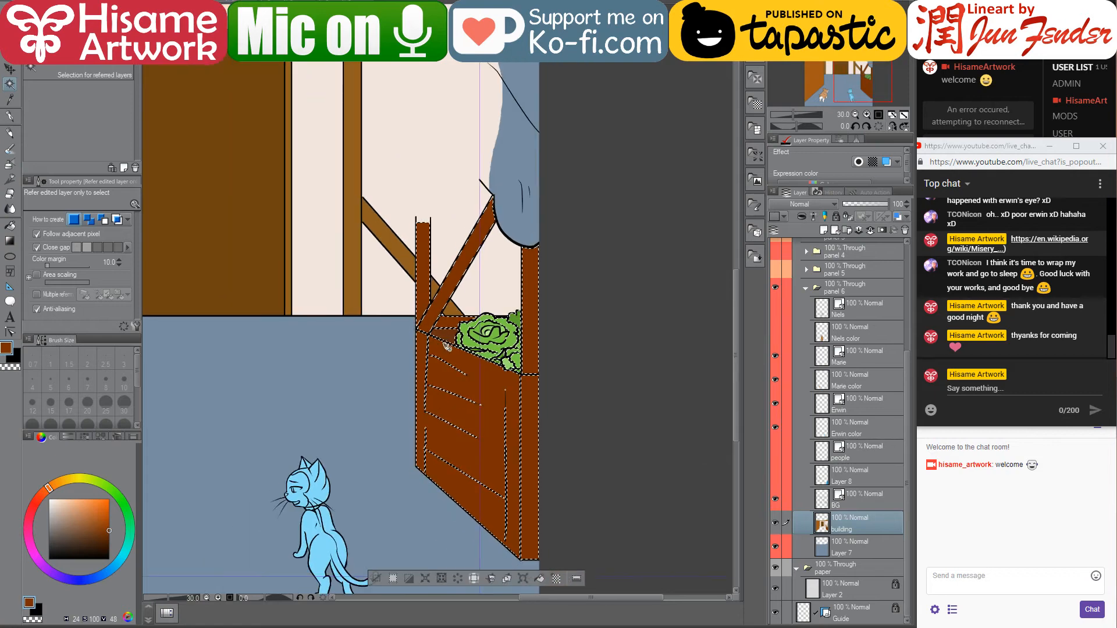
key(Delete)
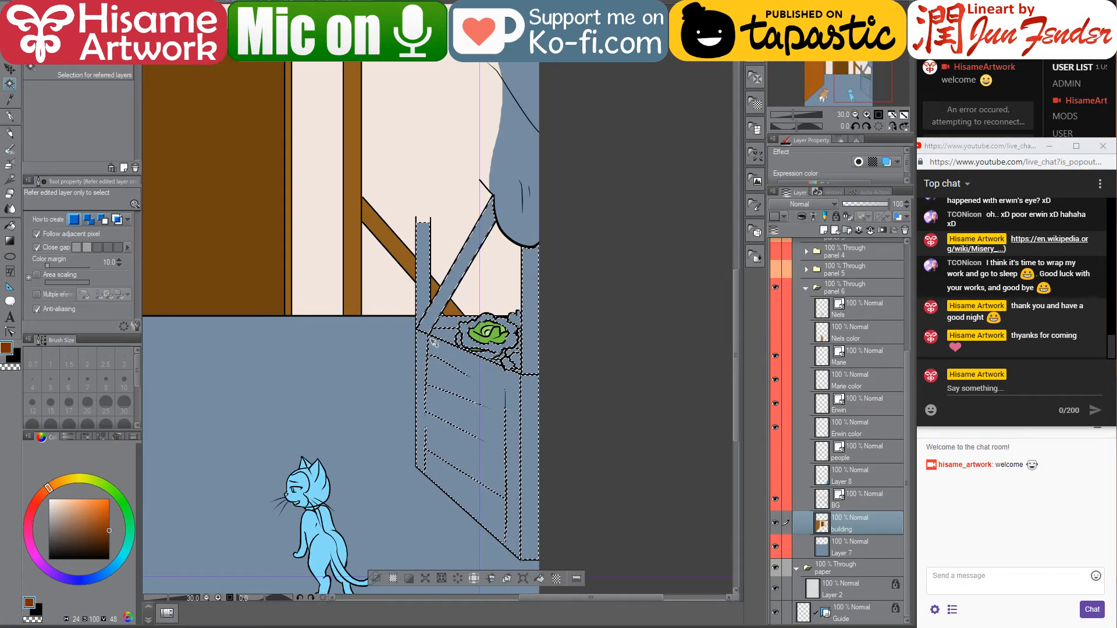
key(ctrl+z)
Lasso the missed parts of the lettuce and crate into the vegetable stand selection
scroll(448, 352, up, 2)
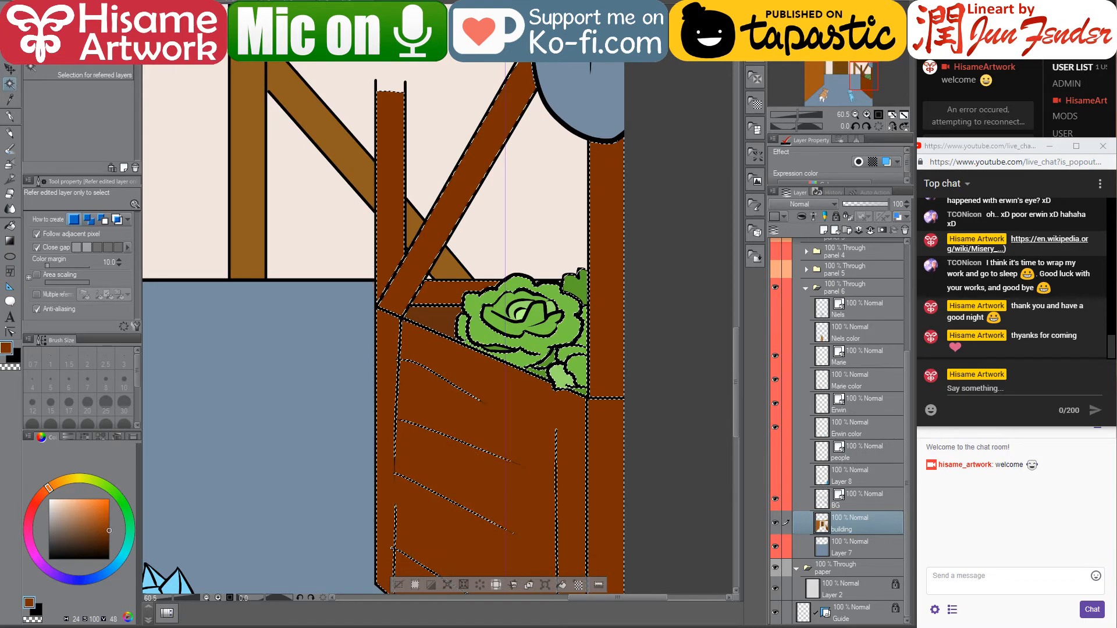
click(10, 68)
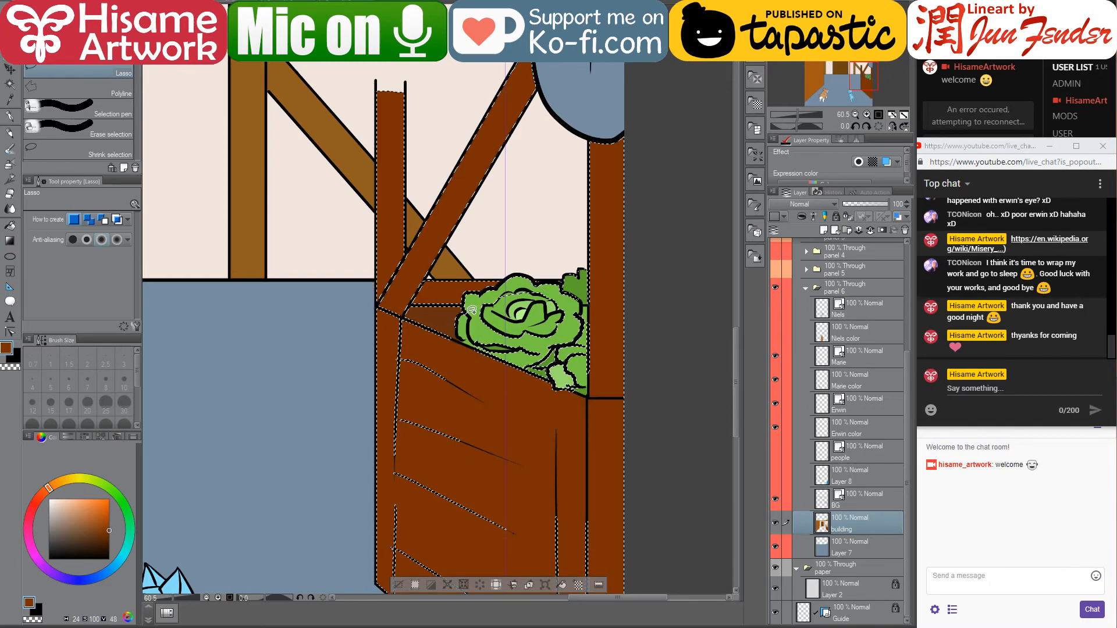
drag(644, 381, 615, 314)
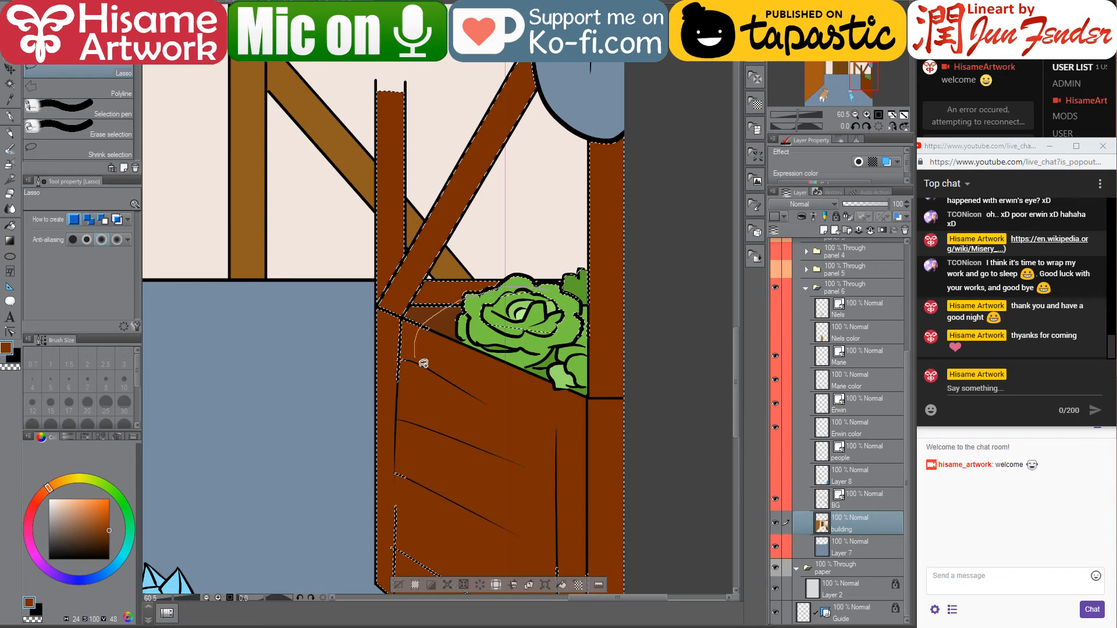
mouse_move(424, 364)
mouse_down()
mouse_move(635, 422)
mouse_move(649, 320)
mouse_up()
drag(559, 286, 421, 314)
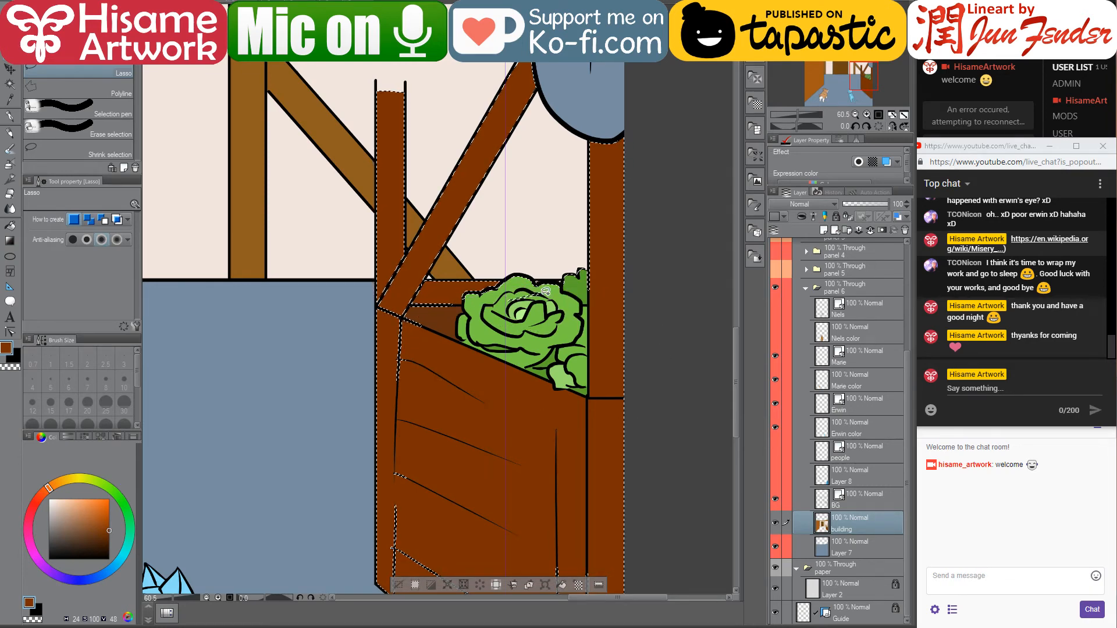
drag(546, 290, 469, 300)
Cut the selected vegetable stand out of the building layer, paste it onto its own layer and deselect
scroll(589, 288, down, 5)
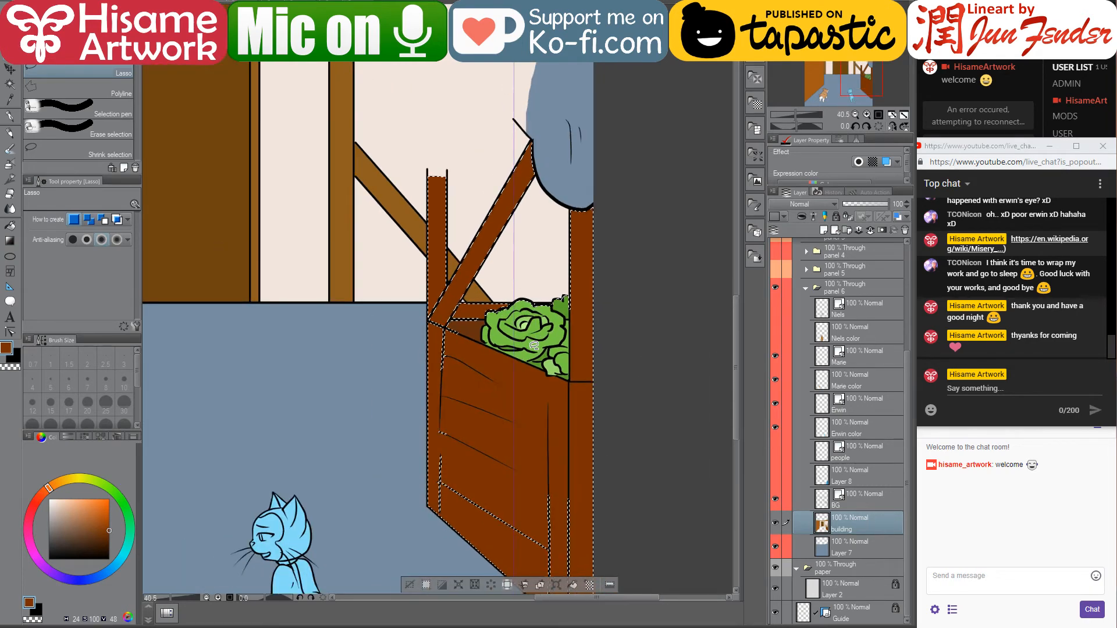
key(Delete)
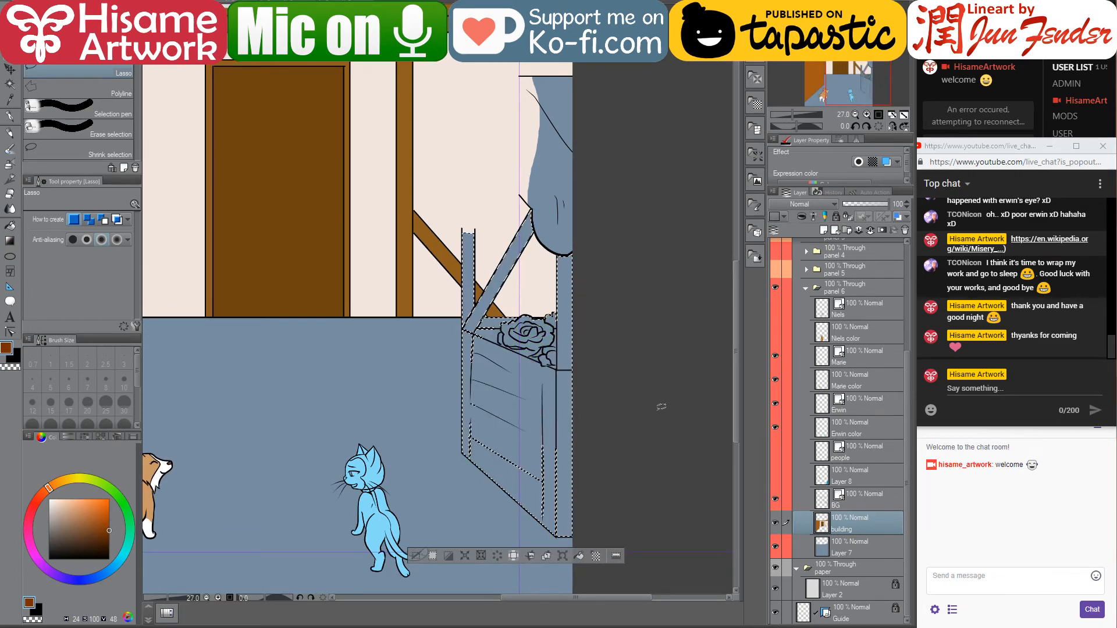
key(ctrl+v)
key(ctrl+d)
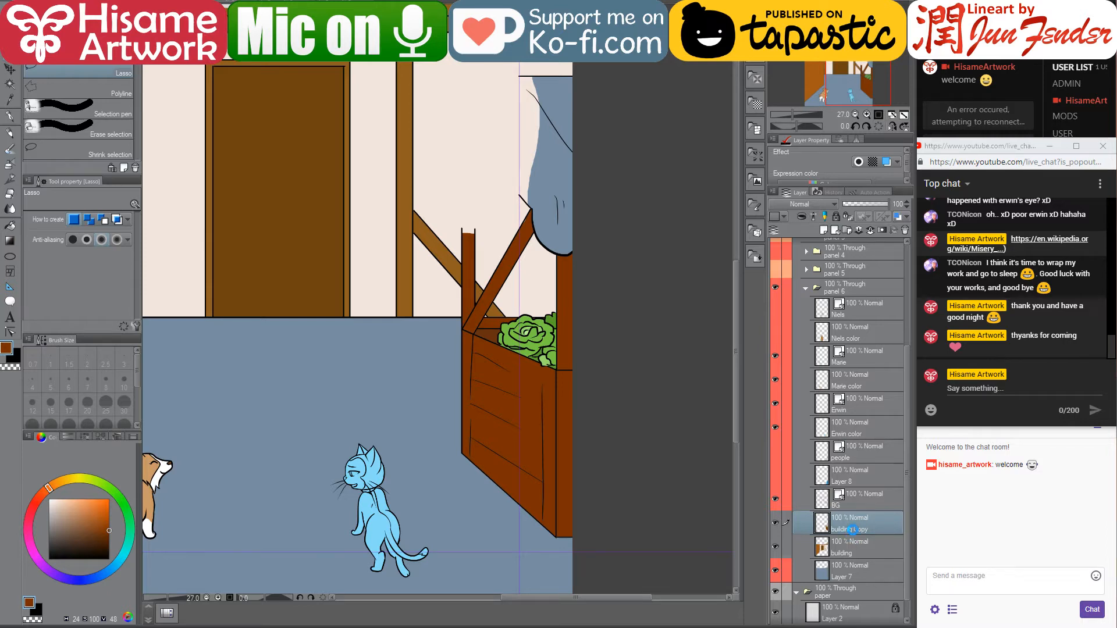
Rename the pasted layer as "vegetable stand"
double_click(853, 529)
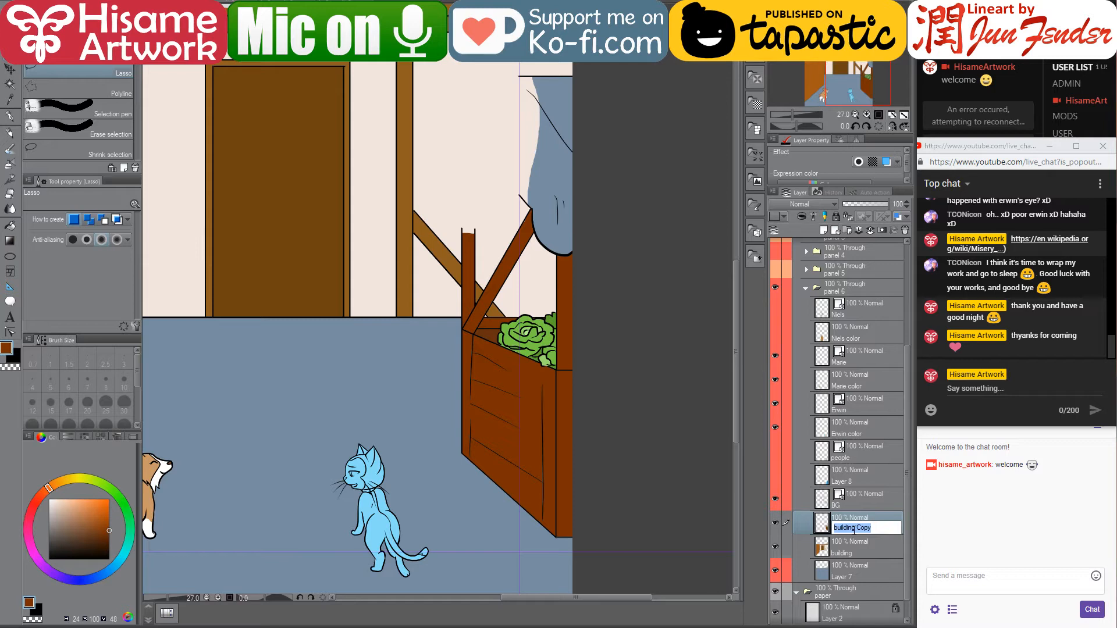
text(vegetable stand)
key(Return)
Sample the light blue beside the red-haired woman on the finished page_92 and return to the page being coloured
scroll(491, 244, up, 2)
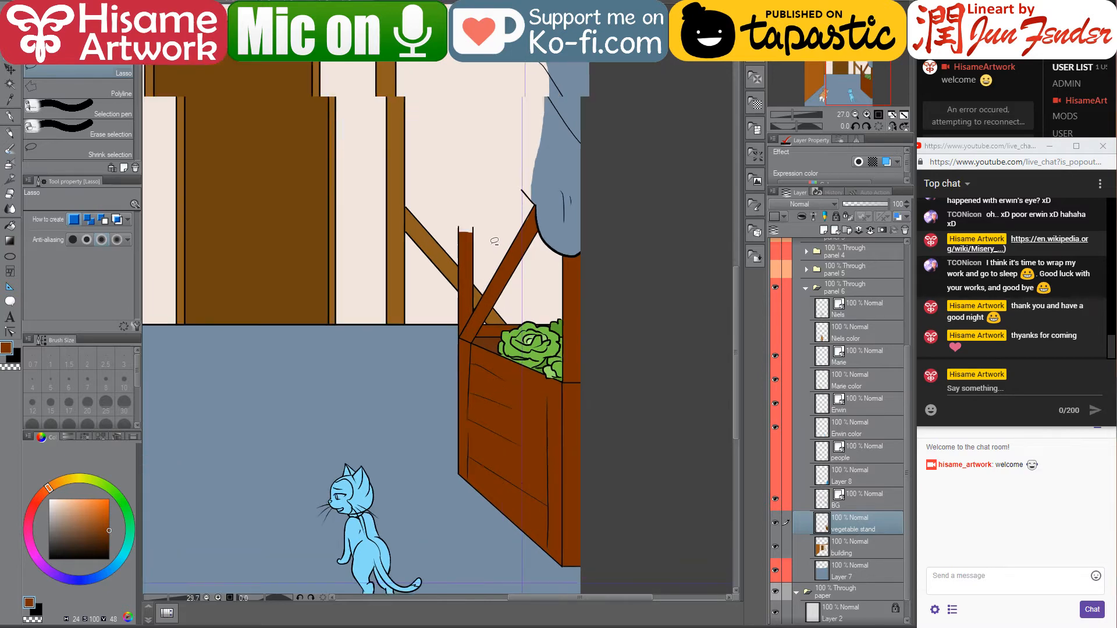
scroll(536, 253, down, 2)
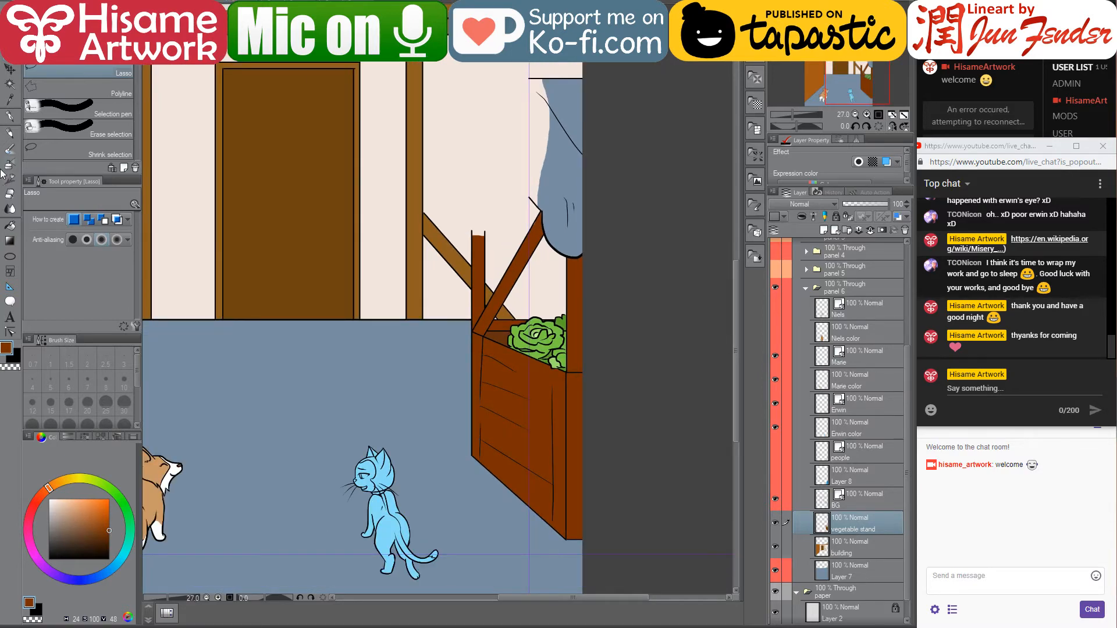
click(9, 116)
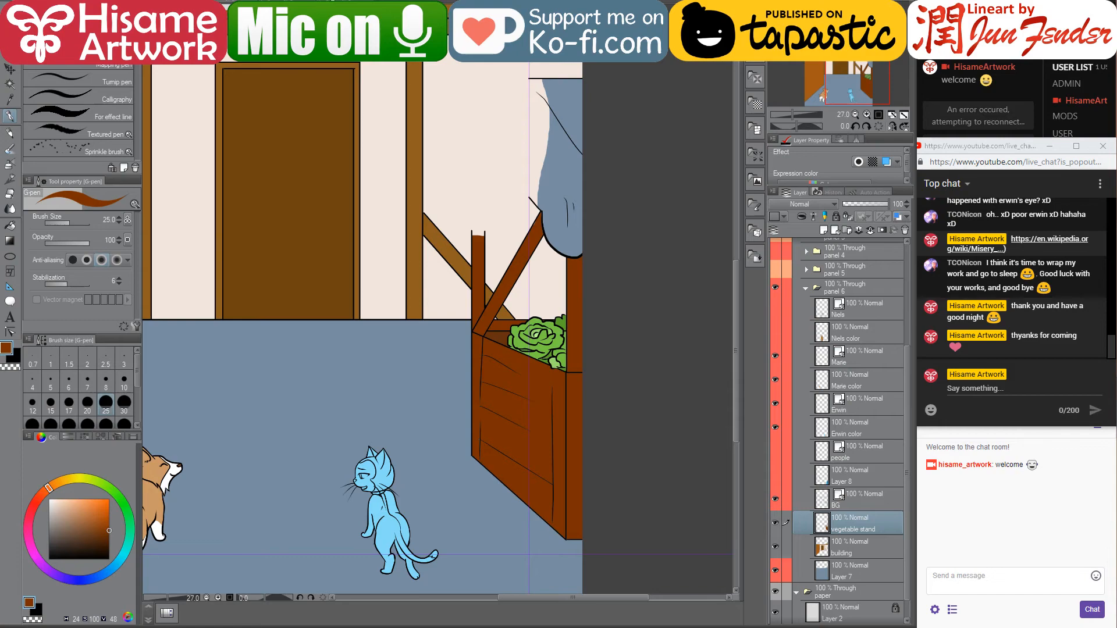
click(340, 2)
scroll(441, 269, down, 8)
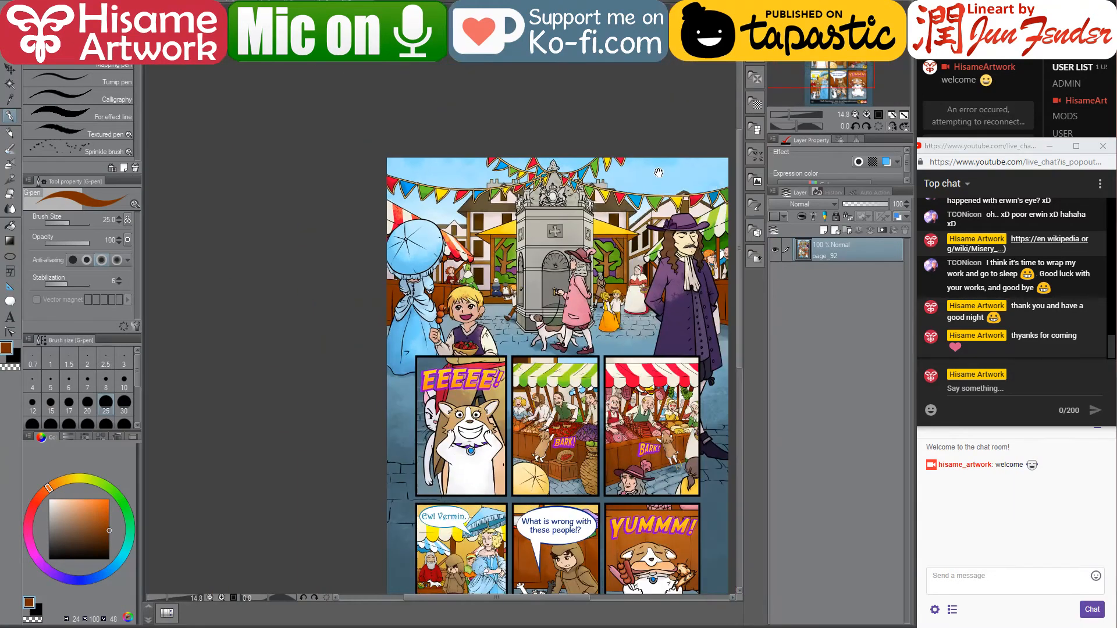
scroll(659, 172, up, 4)
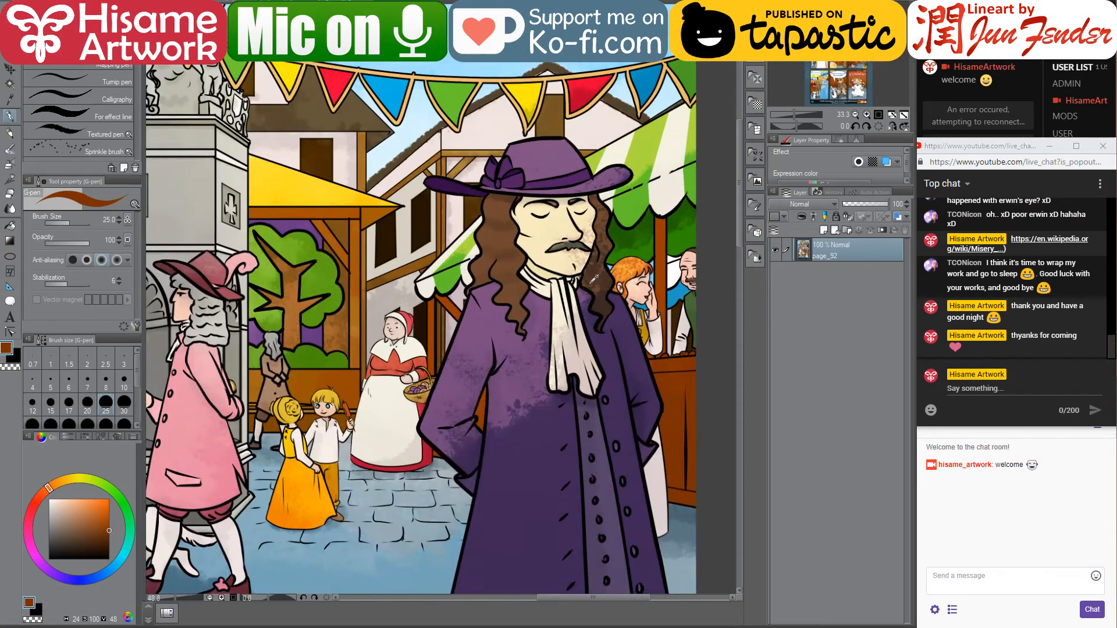
scroll(497, 282, up, 1)
scroll(452, 310, up, 1)
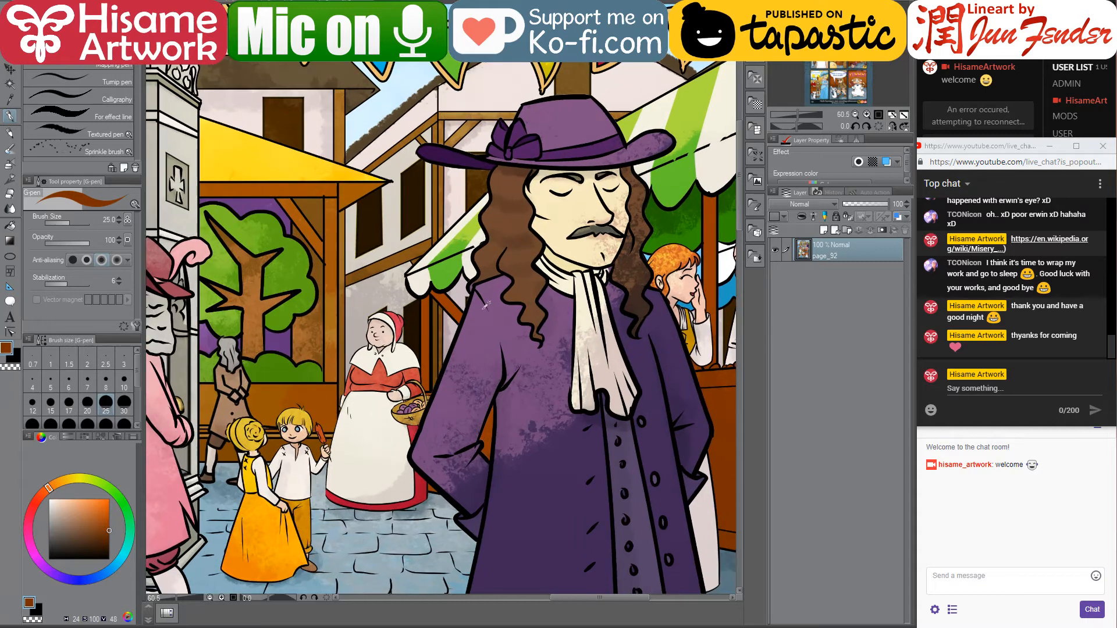
drag(582, 262, 492, 291)
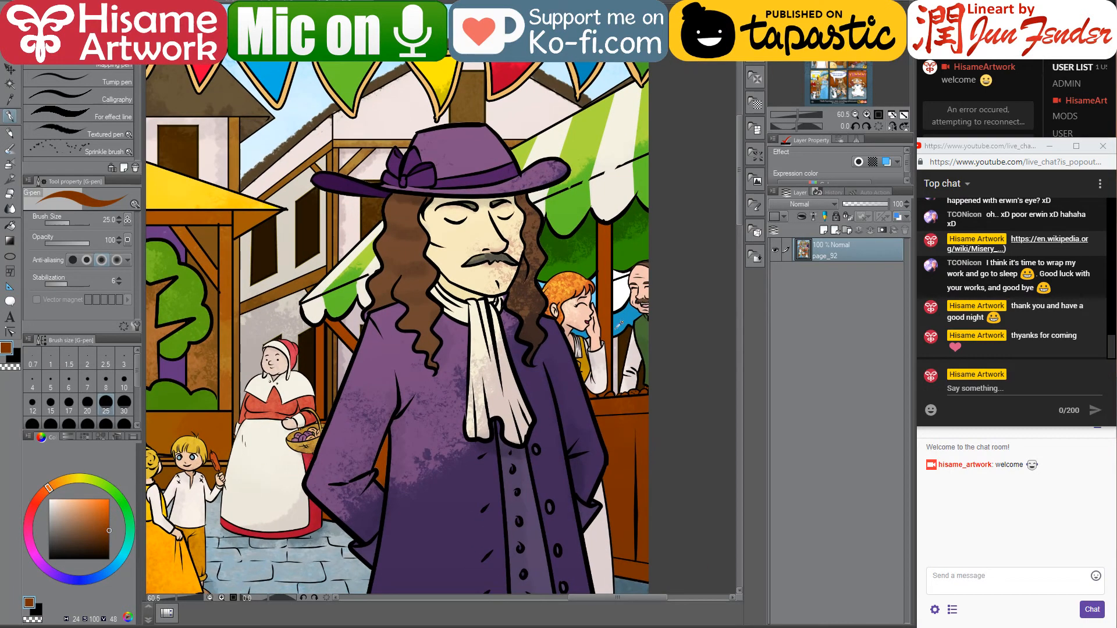
alt+click(598, 275)
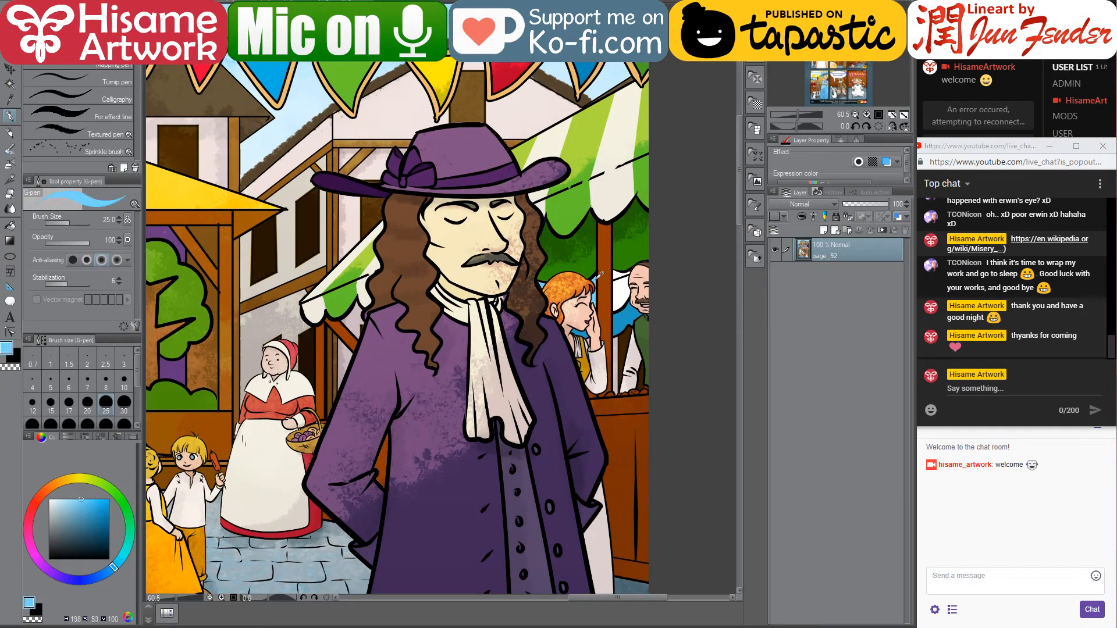
key(ctrl+Tab)
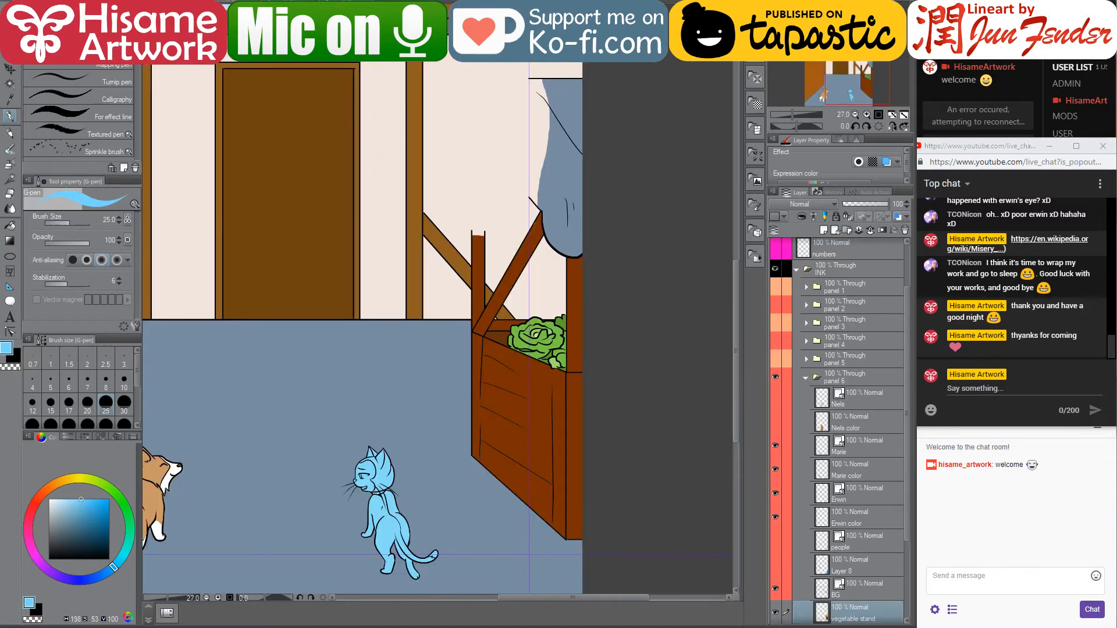
Fill both grey-blue areas of the stand's cloth with the sampled light blue
scroll(575, 88, up, 2)
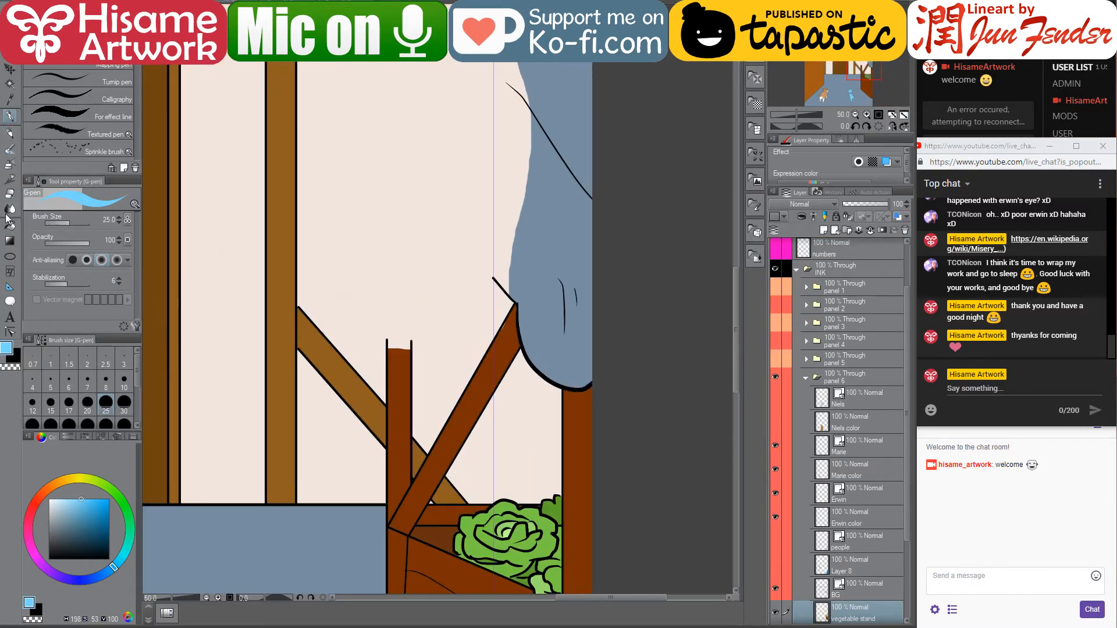
click(10, 227)
click(564, 230)
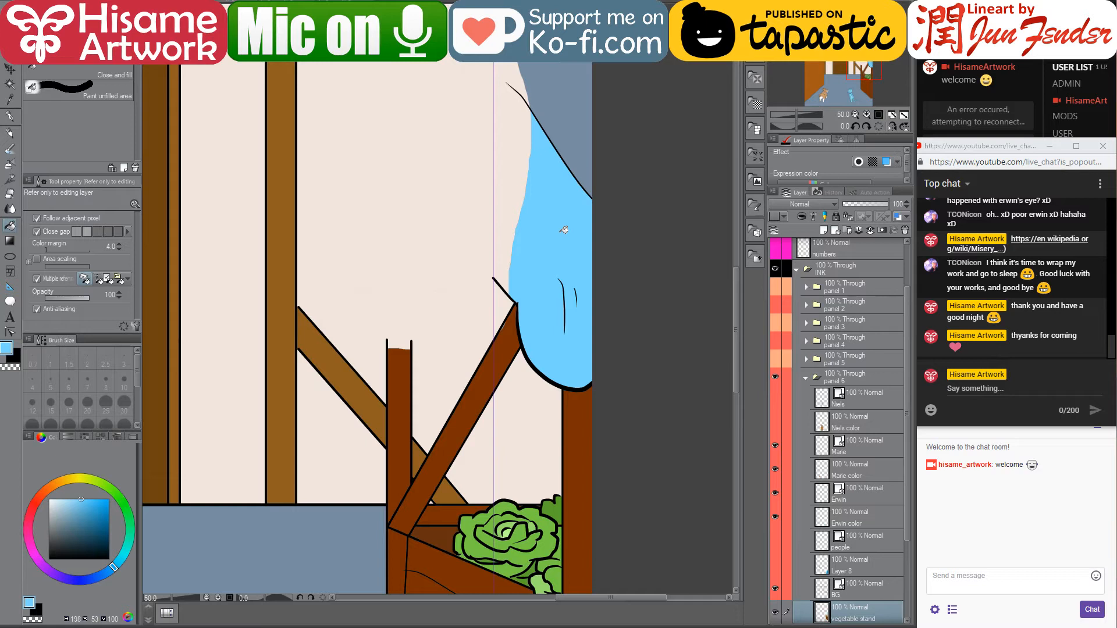
click(578, 100)
Outline the cloth's missing area beside the filled part in light blue with the G-pen, using brush sizes 100 and 120
scroll(534, 153, up, 1)
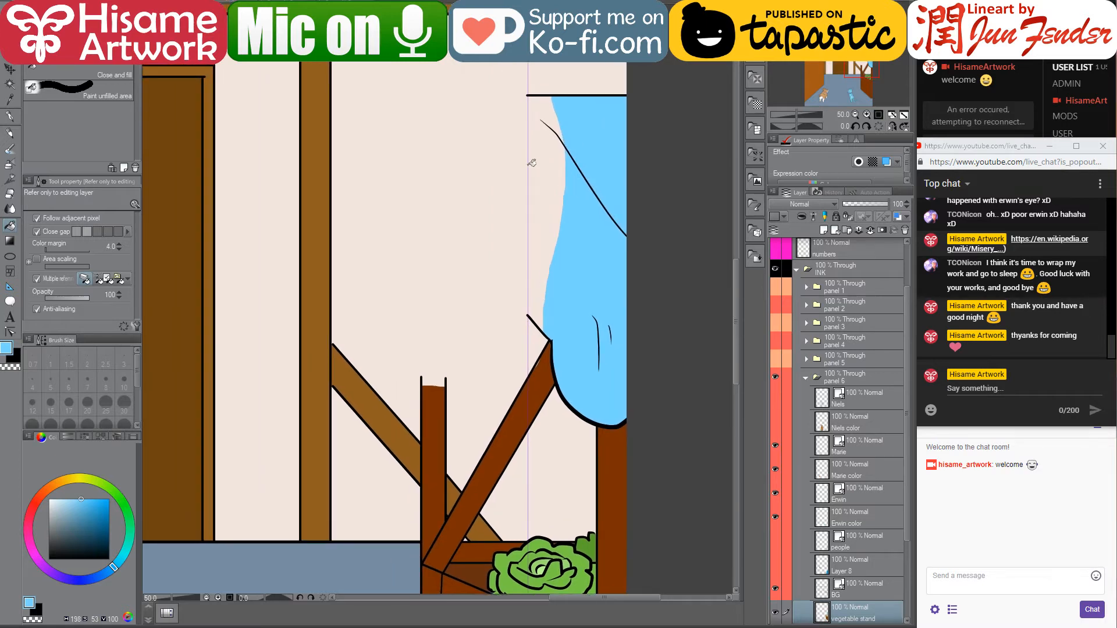
scroll(524, 170, up, 1)
click(10, 116)
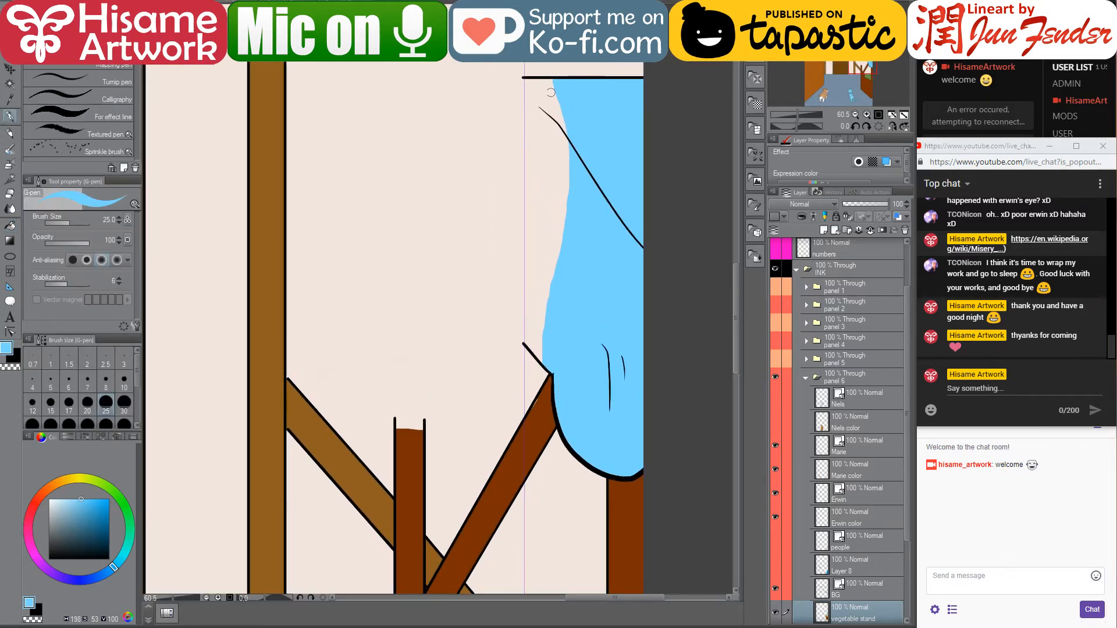
key(])
key(])
key(])
key(])
key(])
key(])
key(])
drag(556, 93, 403, 106)
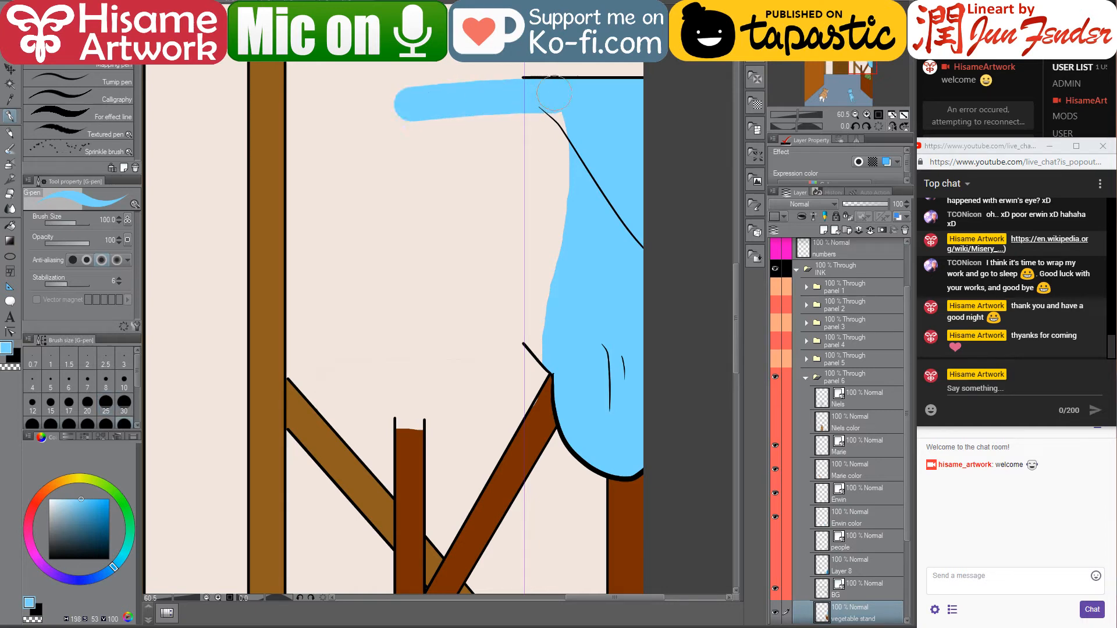
shift+click(389, 96)
drag(388, 96, 386, 319)
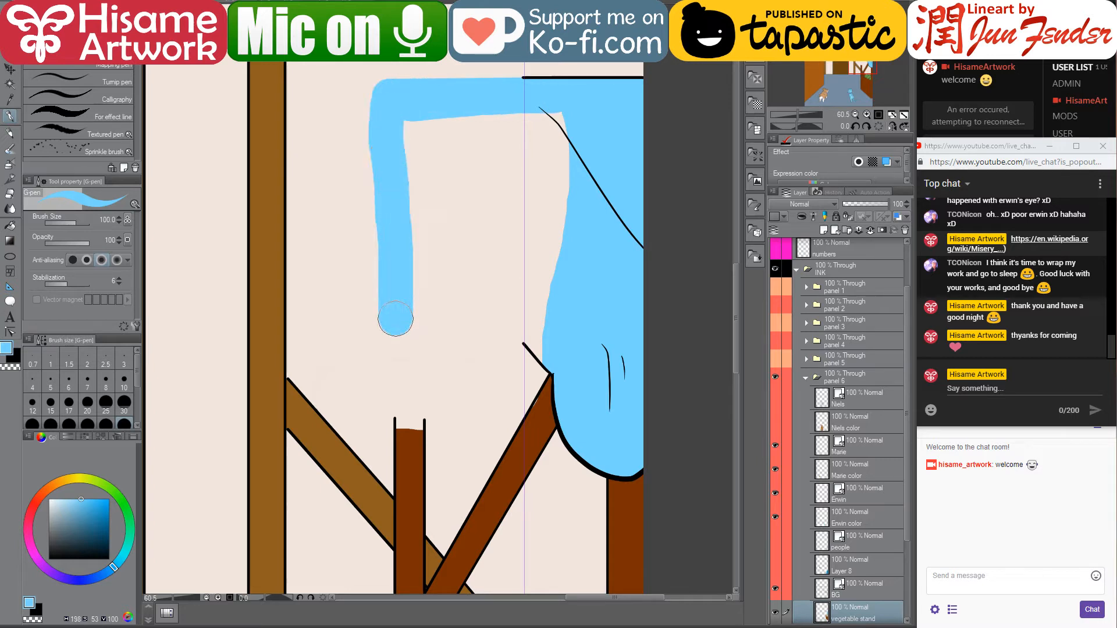
mouse_move(399, 399)
mouse_down()
mouse_move(390, 320)
mouse_move(412, 389)
mouse_move(549, 358)
mouse_move(446, 365)
mouse_move(545, 300)
mouse_up()
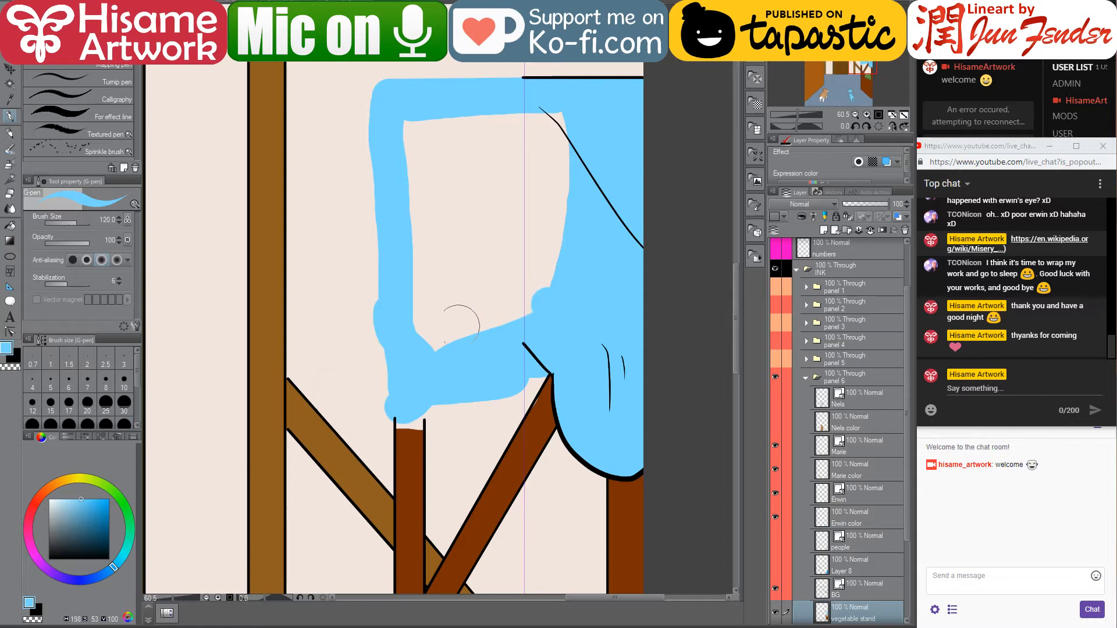
Paint the inside of the cloth's outlined area solid light blue with brush size 170
key(bracketright)
key(bracketright)
key(bracketright)
mouse_move(437, 326)
mouse_down()
mouse_move(409, 169)
mouse_move(418, 131)
mouse_move(557, 121)
mouse_move(556, 224)
mouse_move(468, 361)
mouse_move(459, 322)
mouse_move(540, 160)
mouse_move(494, 314)
mouse_move(474, 161)
mouse_move(461, 289)
mouse_up()
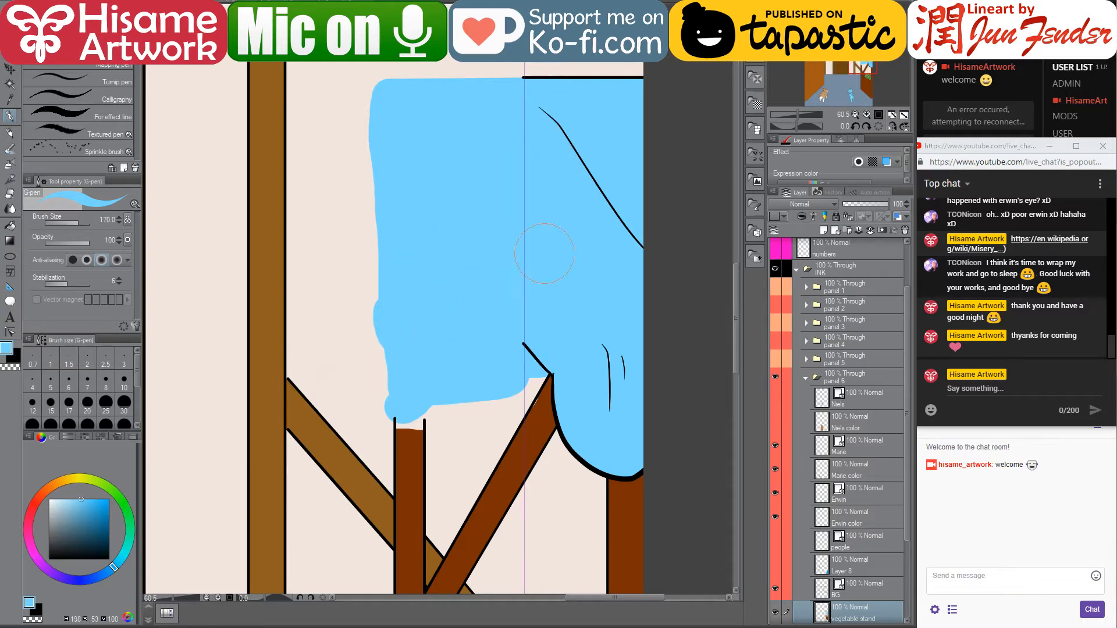
Sample the dark brown of the stand's diagonal beam and reduce the G-pen size to 30
scroll(523, 303, down, 3)
alt+click(538, 407)
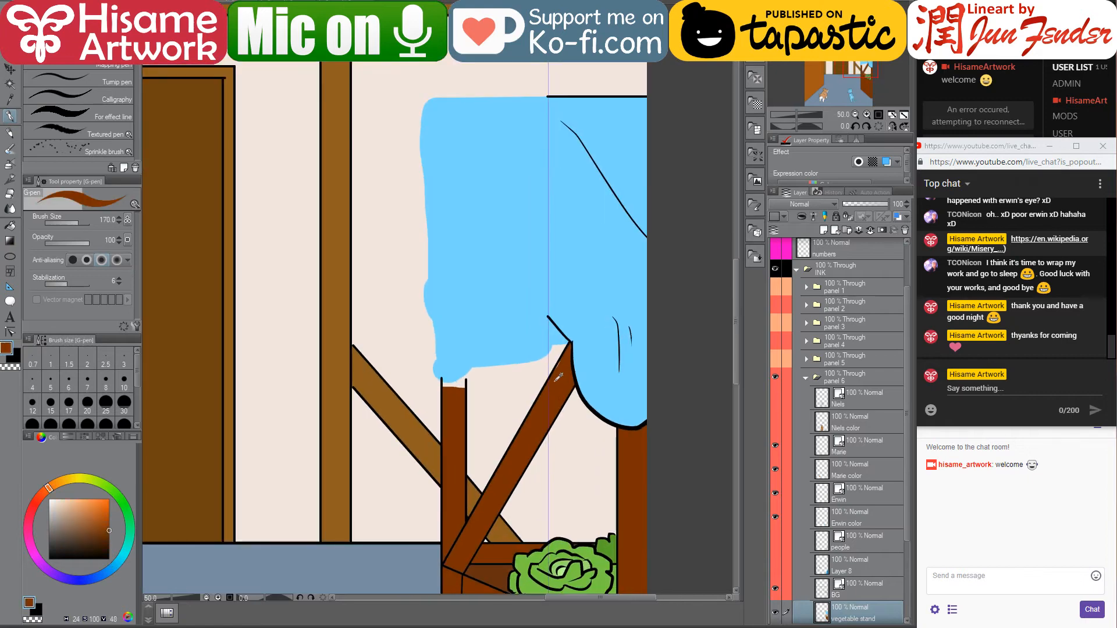
scroll(560, 380, up, 3)
scroll(560, 380, up, 2)
key(bracketleft)
mouse_move(559, 378)
mouse_down()
mouse_move(580, 349)
mouse_move(567, 346)
mouse_move(549, 368)
mouse_up()
key(bracketleft)
key(bracketleft)
key(bracketleft)
key(bracketleft)
key(bracketleft)
key(bracketleft)
key(bracketleft)
key(bracketleft)
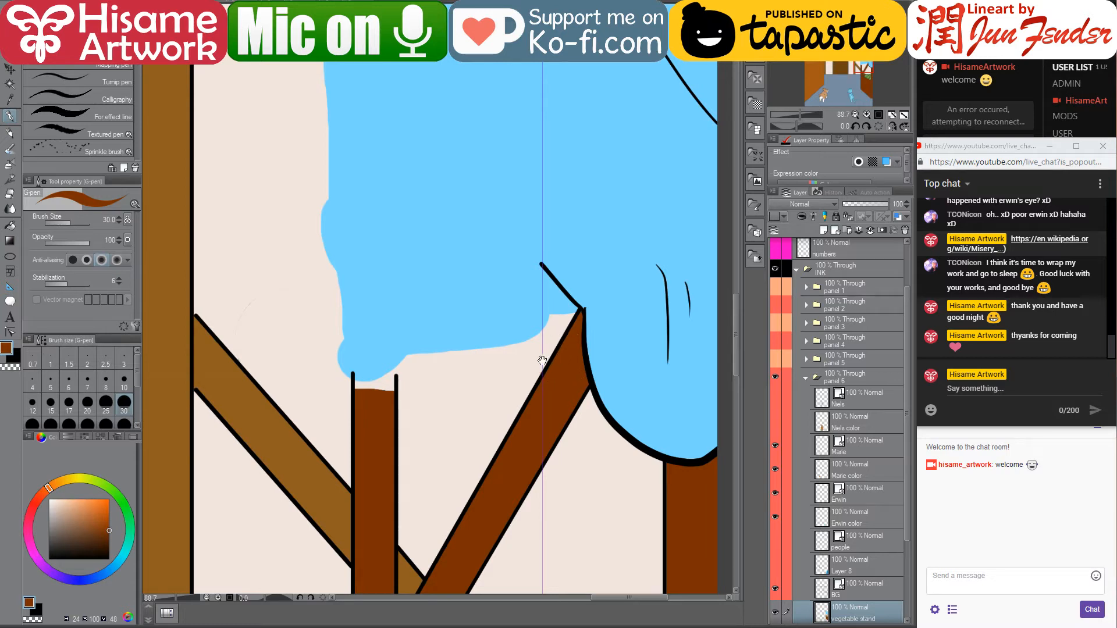
drag(541, 392, 626, 386)
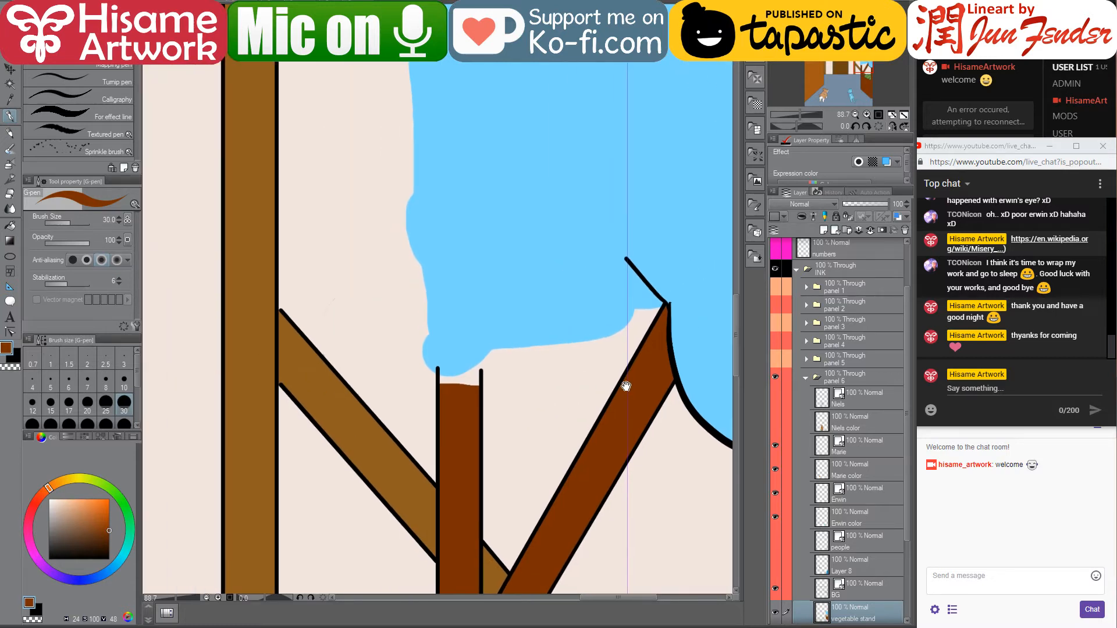
Switch to the building layer, sample the wall's cream colour and set the G-pen size to 70
ctrl+shift+click(345, 316)
click(10, 116)
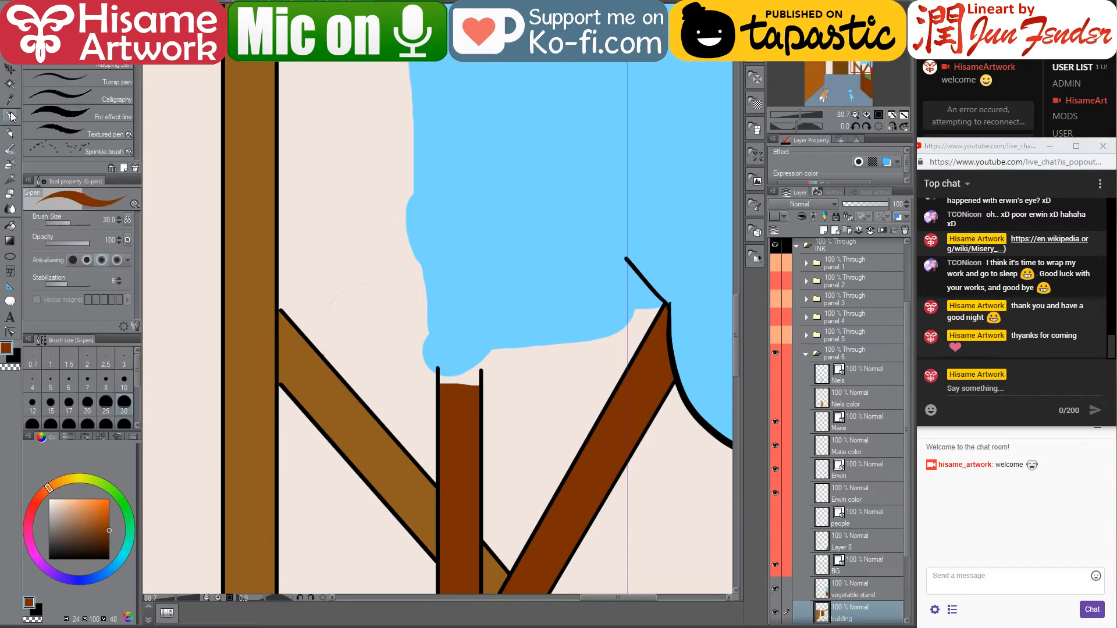
alt+click(320, 241)
key(bracketright)
key(bracketright)
key(bracketright)
key(bracketright)
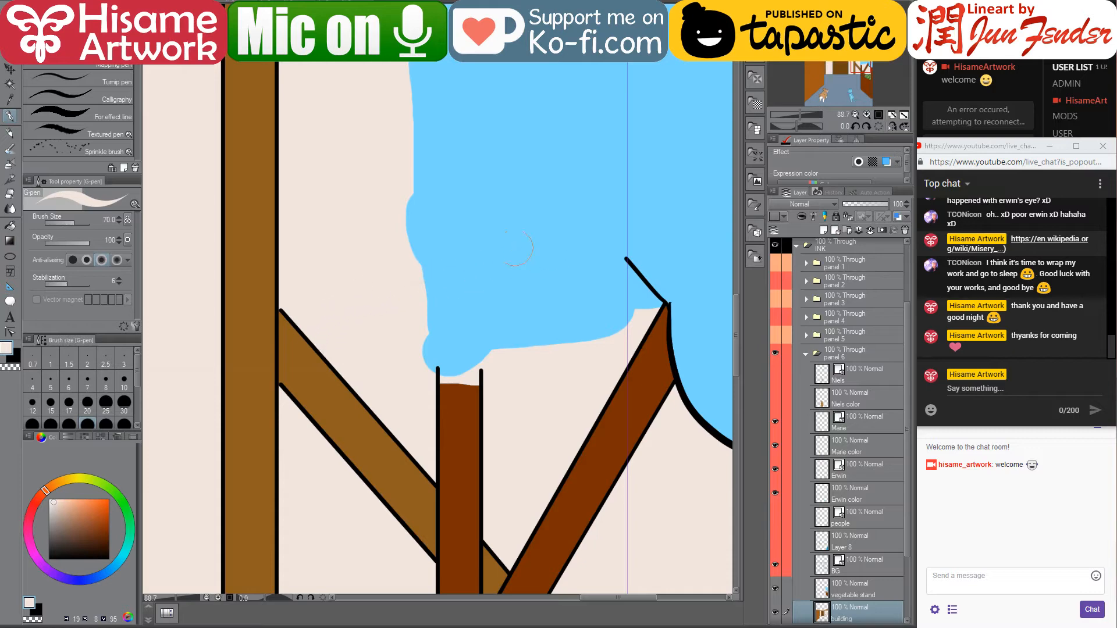
scroll(576, 296, down, 2)
scroll(576, 296, down, 3)
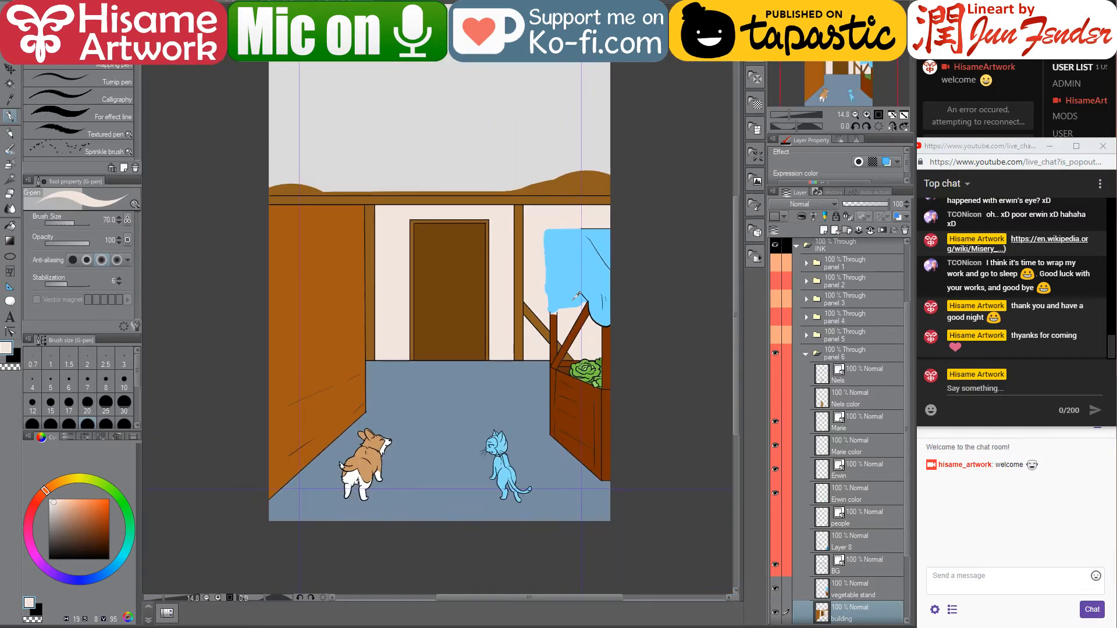
Activate the Erwin color layer and load its painted area, the cat's silhouette, as a selection
drag(431, 354, 461, 368)
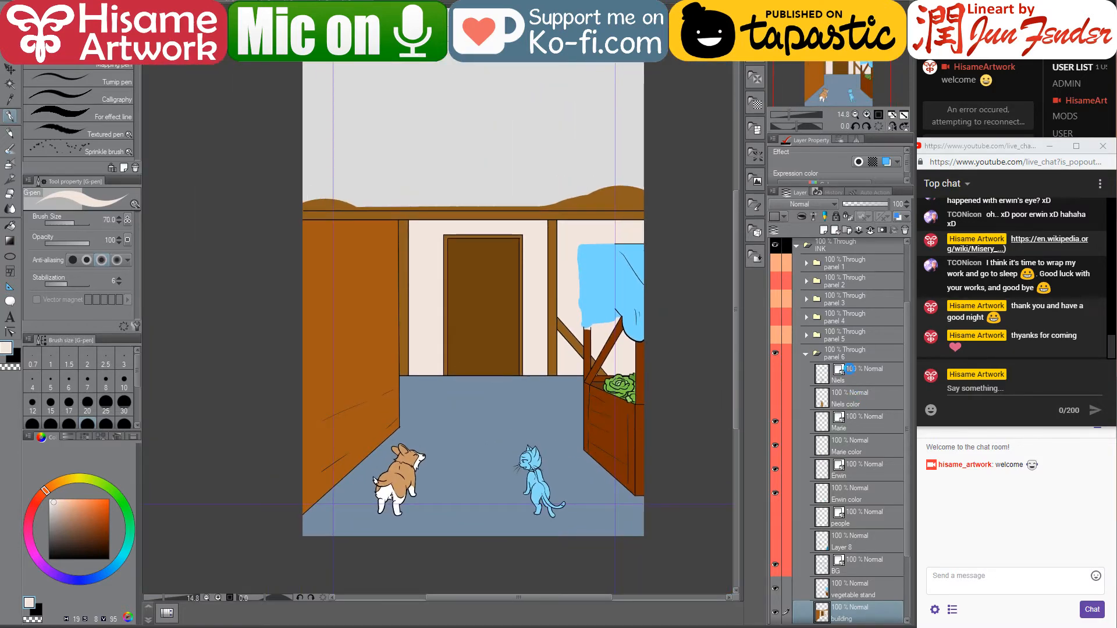
click(823, 494)
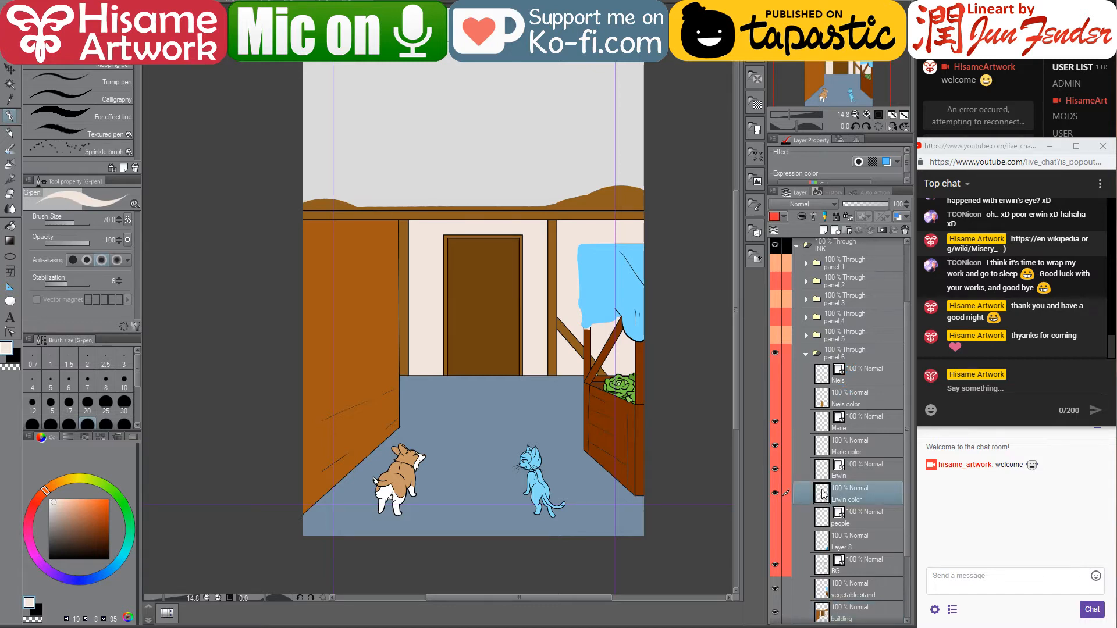
ctrl+click(823, 493)
Show the hidden character layers of panel 6, the folders of panels 1 to 5 and the Frame 1 layer
drag(780, 507, 777, 375)
scroll(817, 327, up, 4)
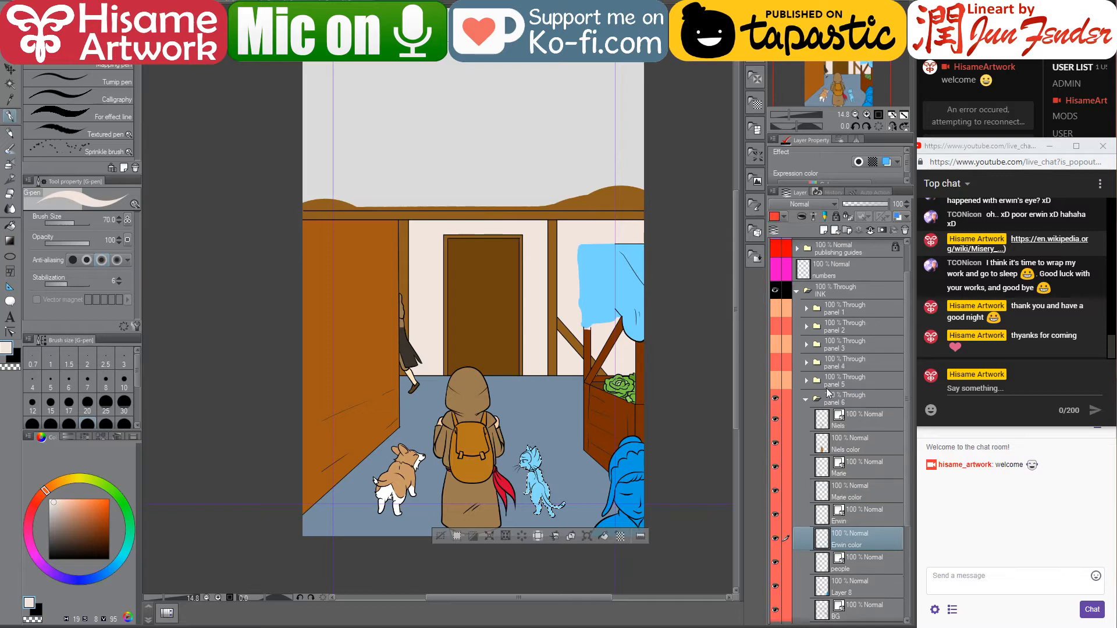
drag(781, 350, 776, 337)
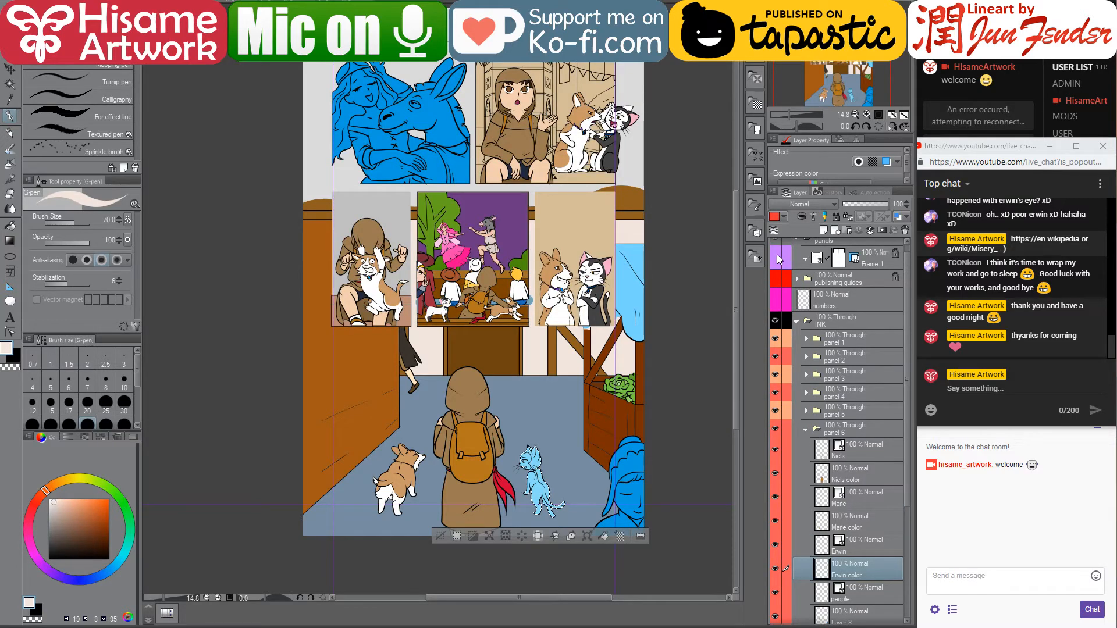
click(777, 259)
Sample the dark grey of the cat in panel 5 and paint the selected cat with the G-pen at size 500
alt+click(613, 157)
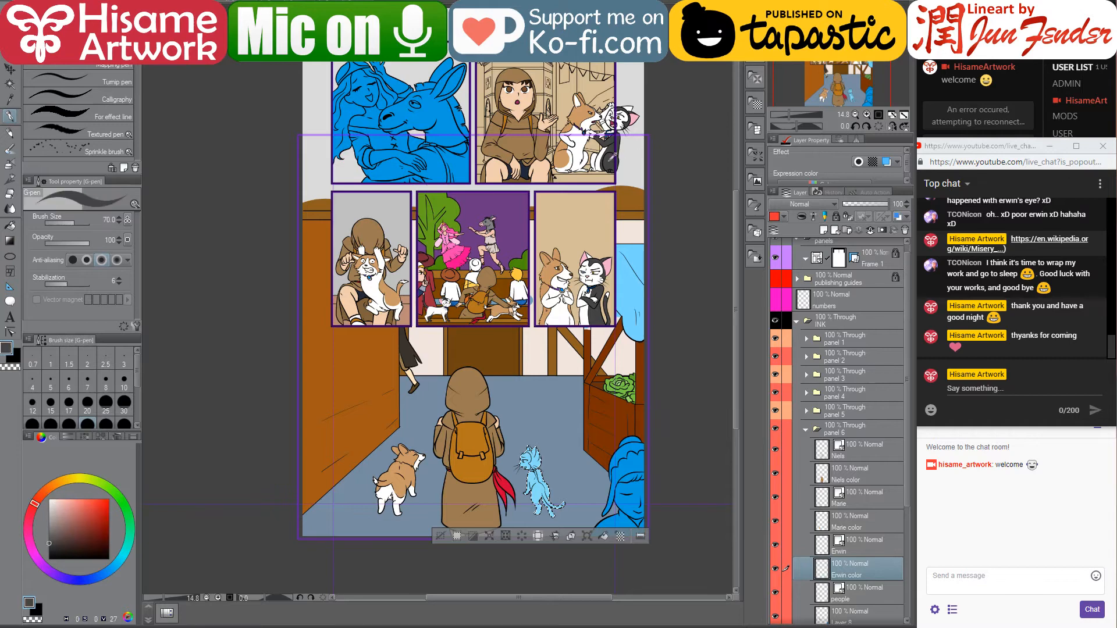
scroll(589, 482, up, 3)
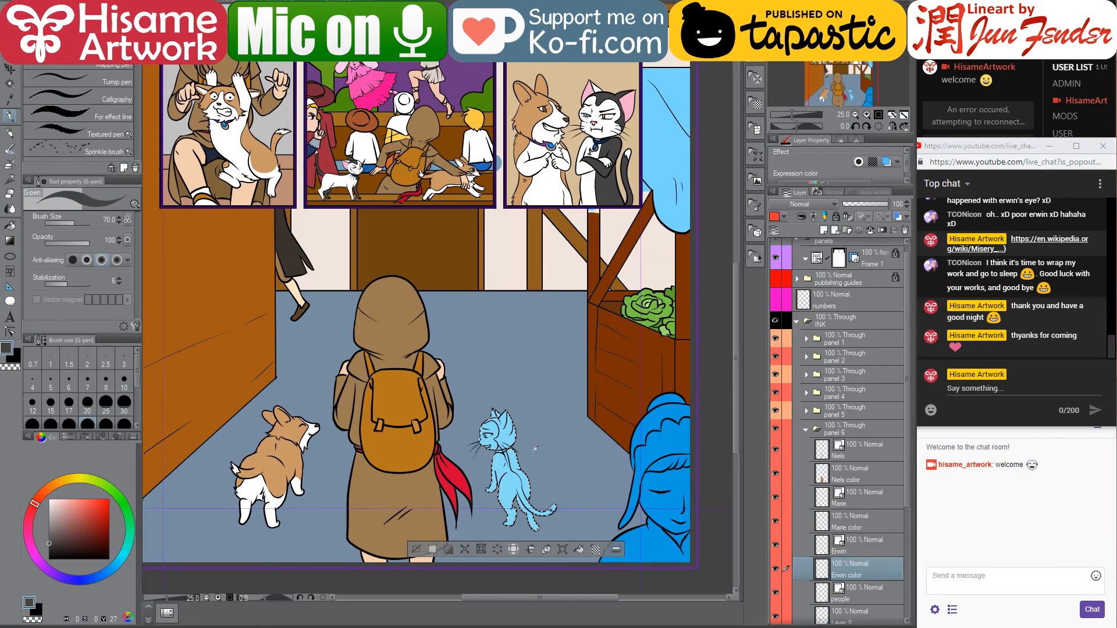
scroll(536, 448, down, 2)
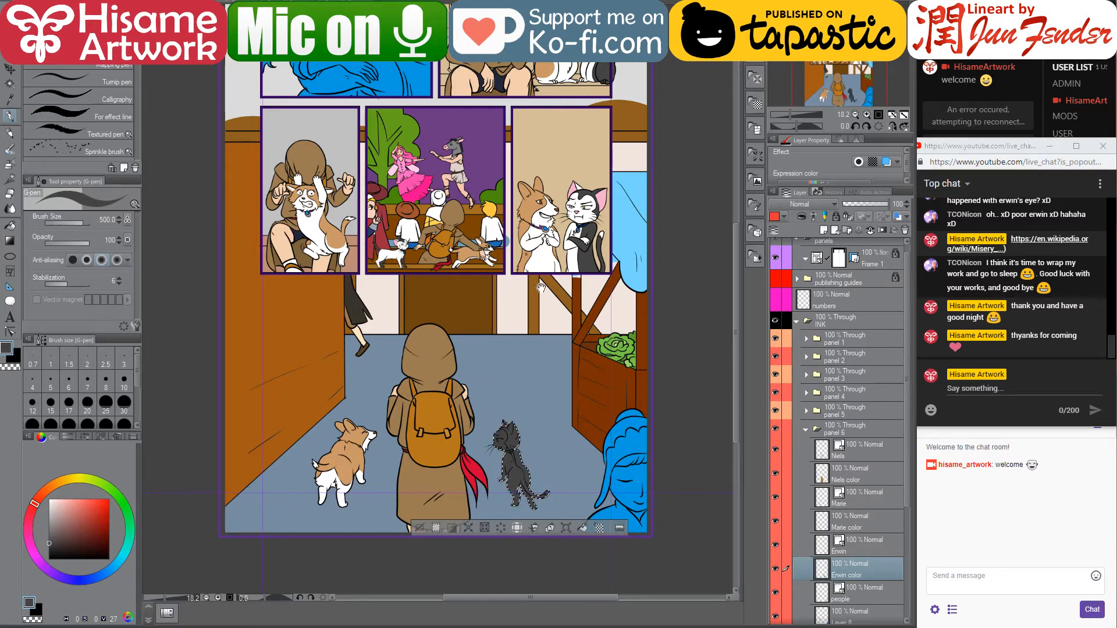
Sample white from the cat in panel 5 and fill the cat's face, the white part of its far ear and its tail tip
drag(528, 292, 569, 293)
alt+click(616, 250)
scroll(565, 500, up, 5)
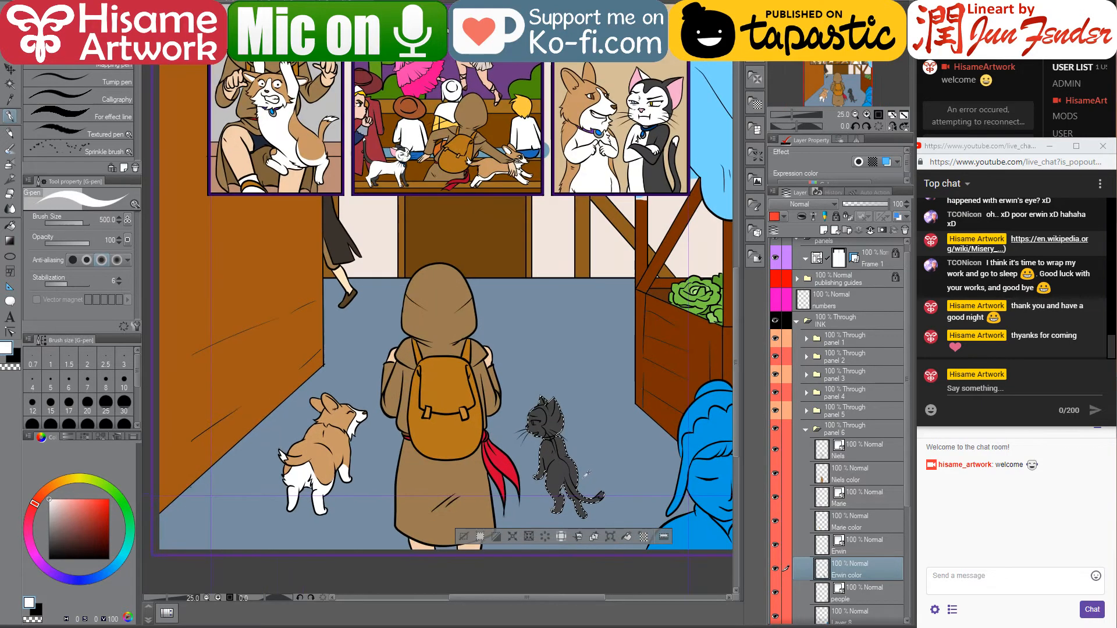
click(10, 225)
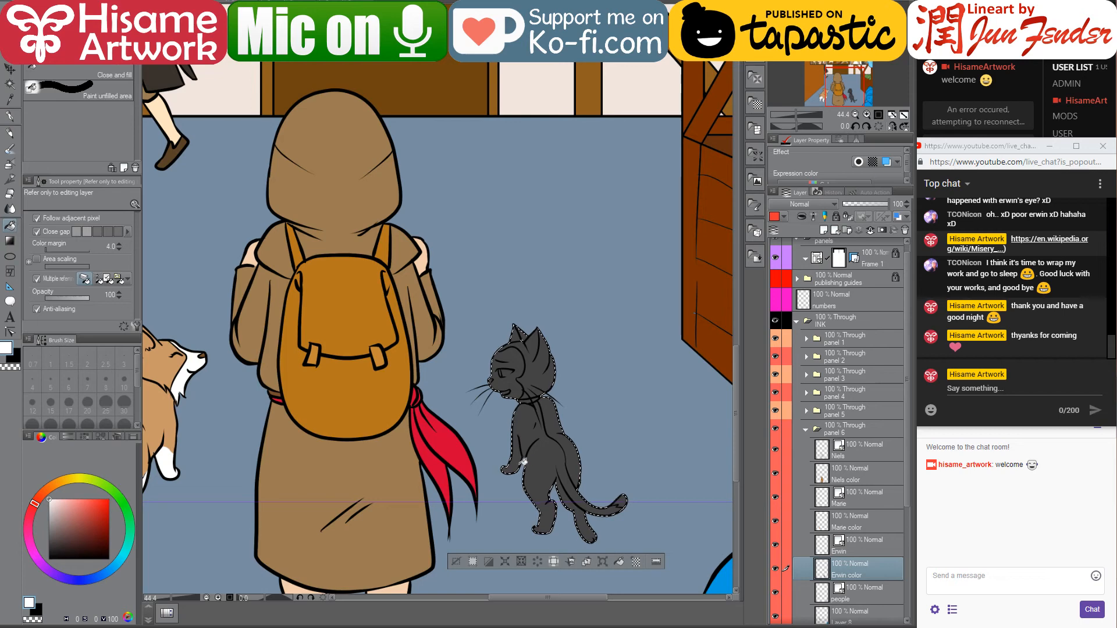
scroll(547, 504, up, 3)
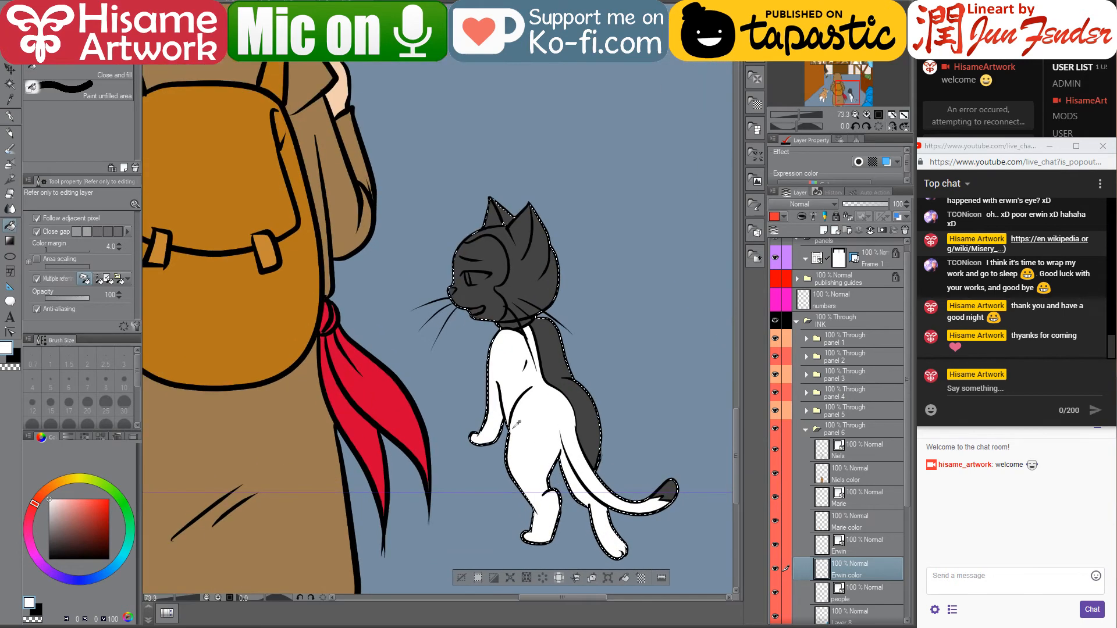
click(489, 291)
click(489, 291)
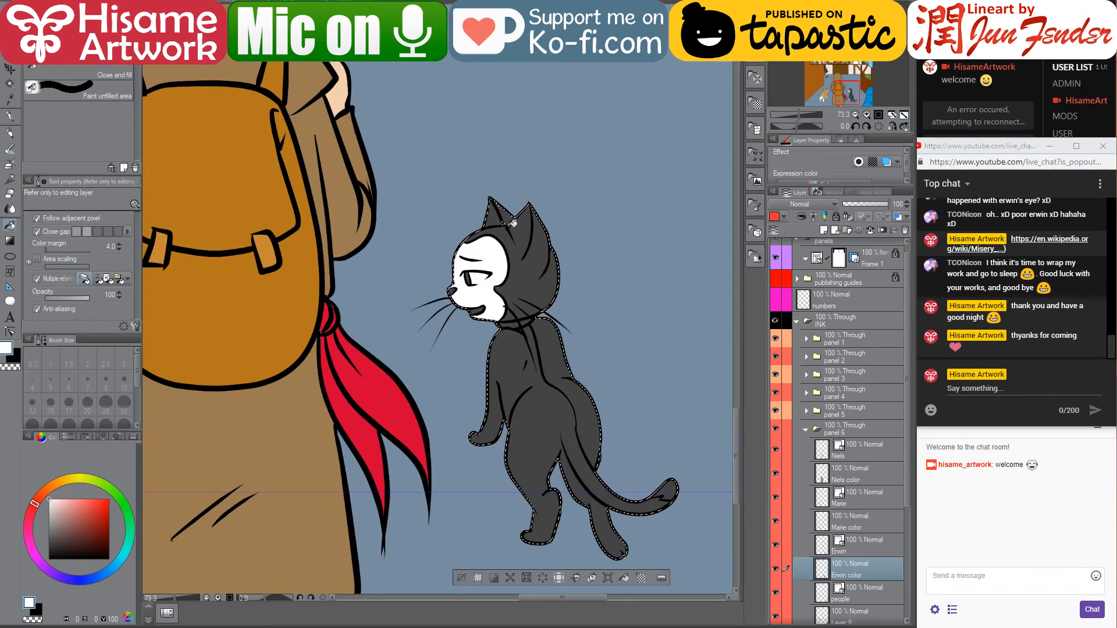
scroll(651, 397, up, 3)
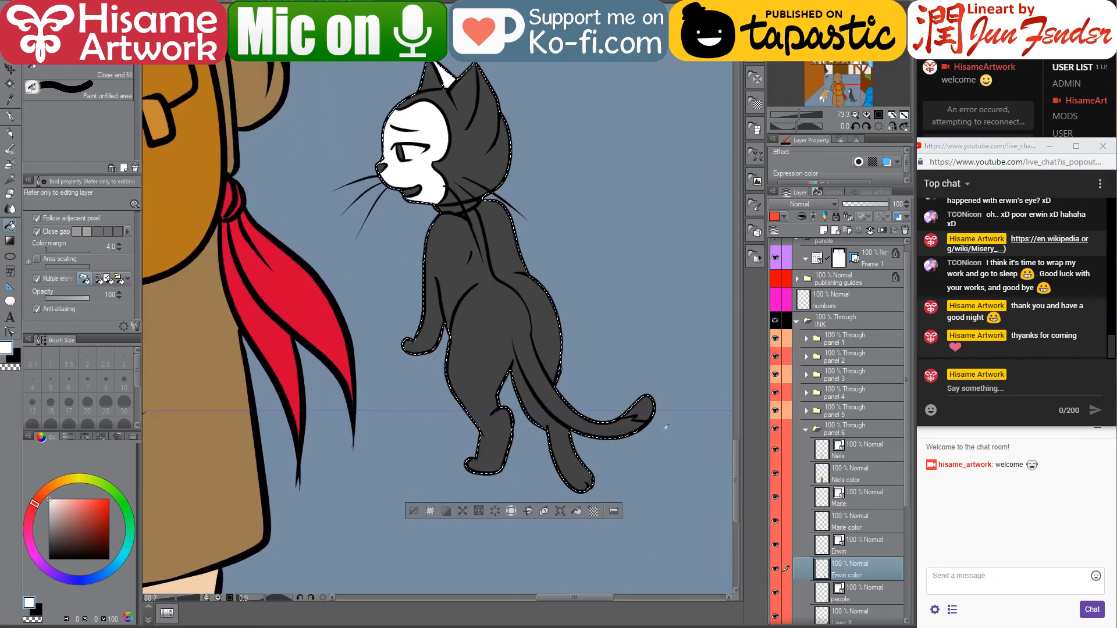
click(651, 398)
drag(480, 390, 541, 416)
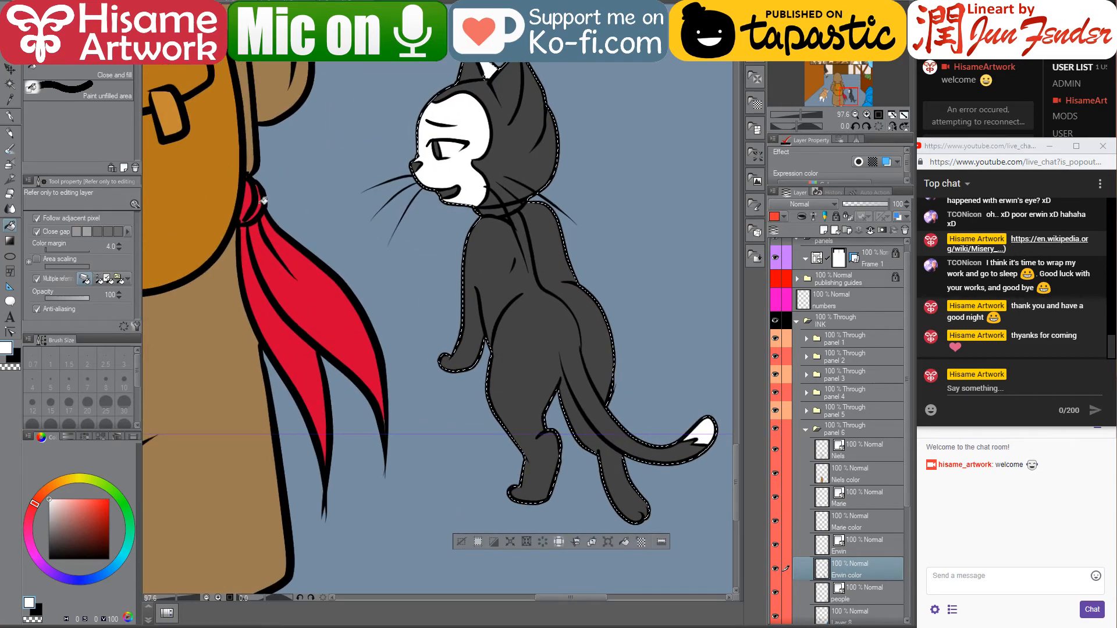
Fill the strip along the far side of the cat's body white, try filling the area below the tail, and undo that second fill
click(554, 245)
click(609, 459)
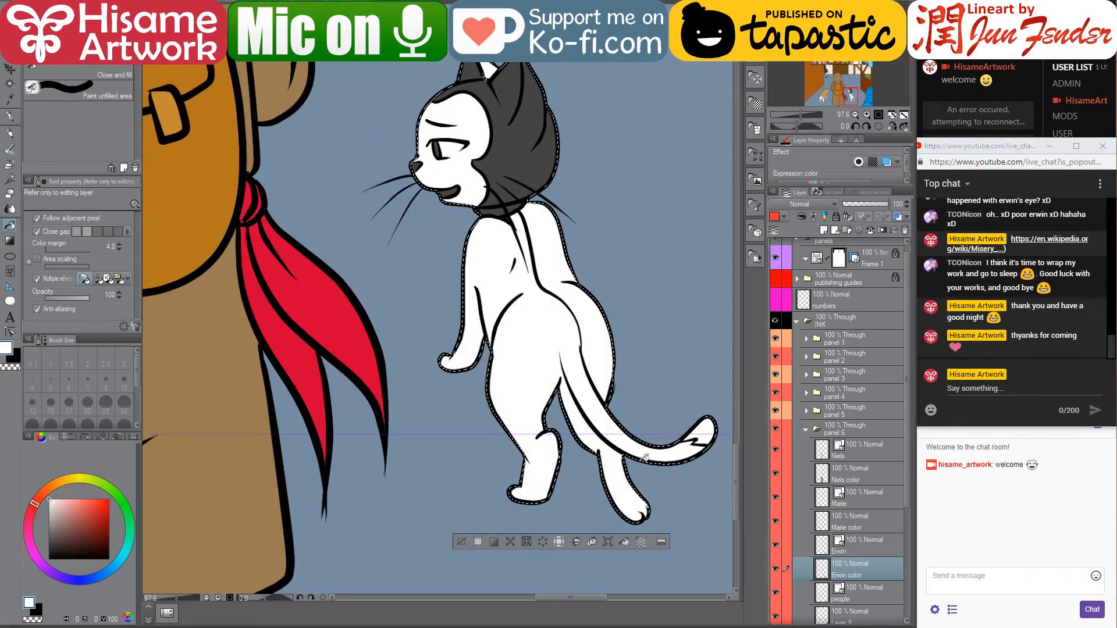
key(ctrl+z)
Paint white beneath the base of the cat's tail with the G-pen at size 12, and fill the far hind leg white
scroll(637, 458, up, 1)
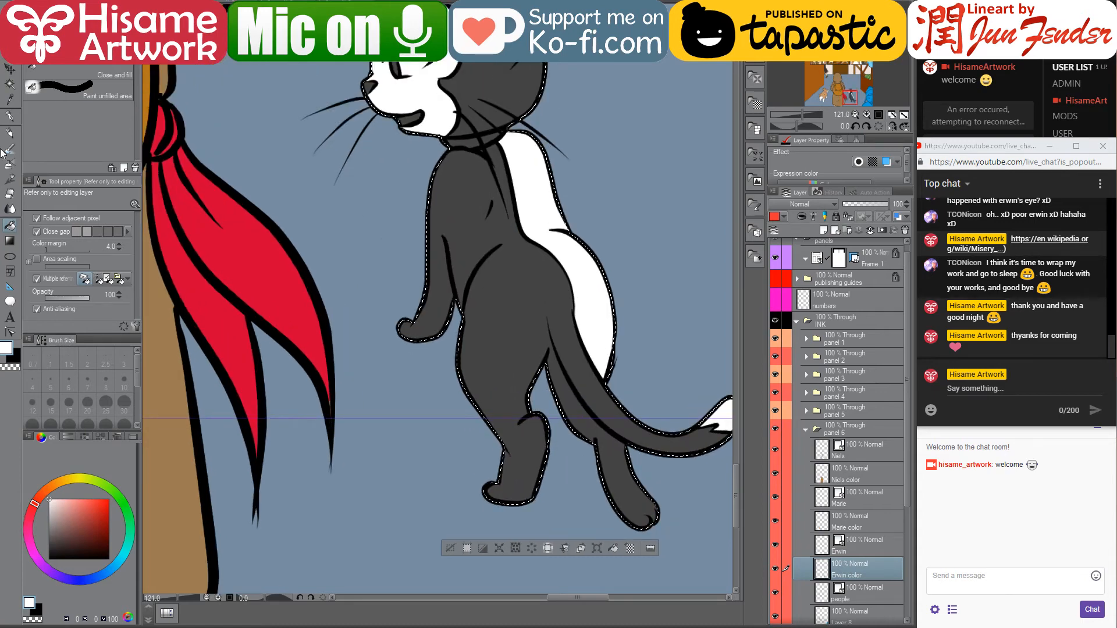
click(11, 117)
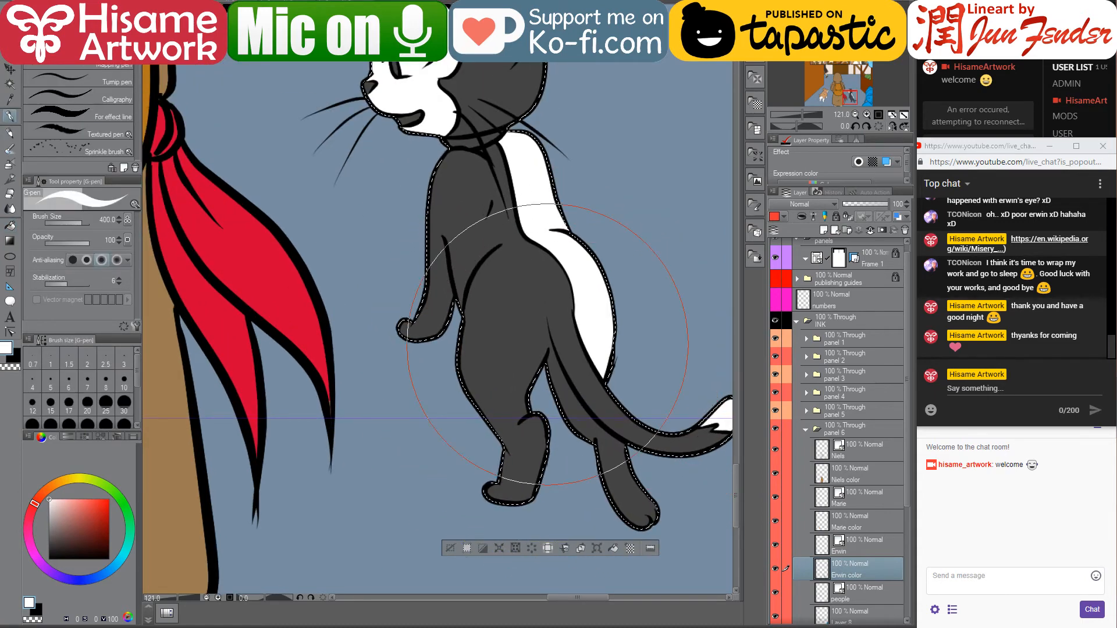
key(bracketleft)
key(bracketleft)
key(bracketleft)
key(bracketleft)
key(bracketleft)
key(bracketleft)
key(bracketleft)
key(bracketleft)
key(bracketleft)
key(bracketleft)
key(bracketleft)
key(bracketleft)
key(bracketleft)
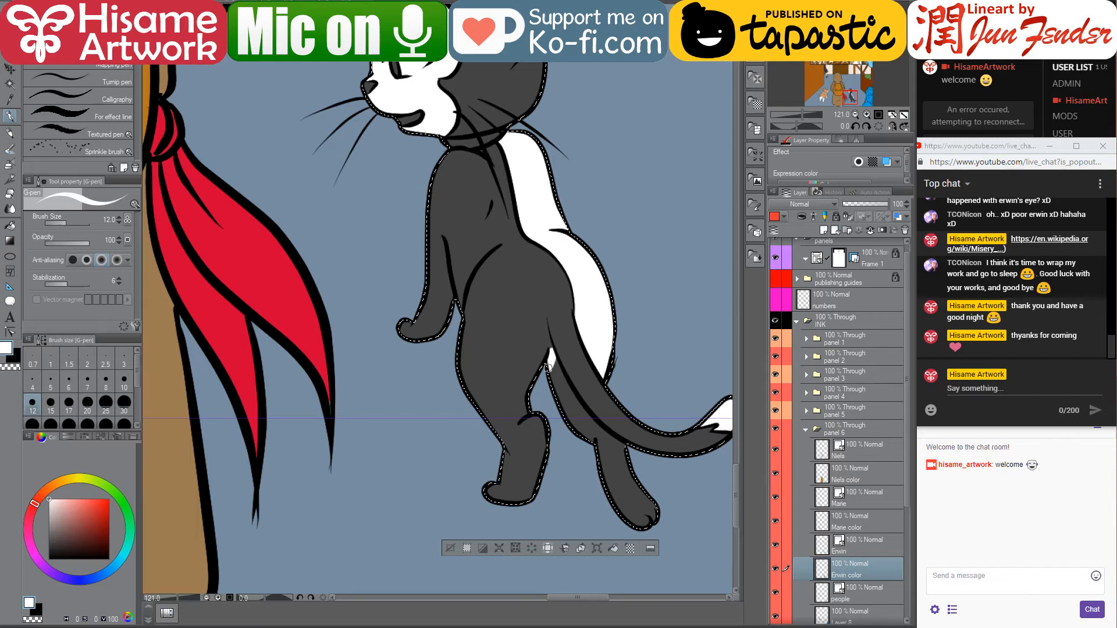
click(10, 226)
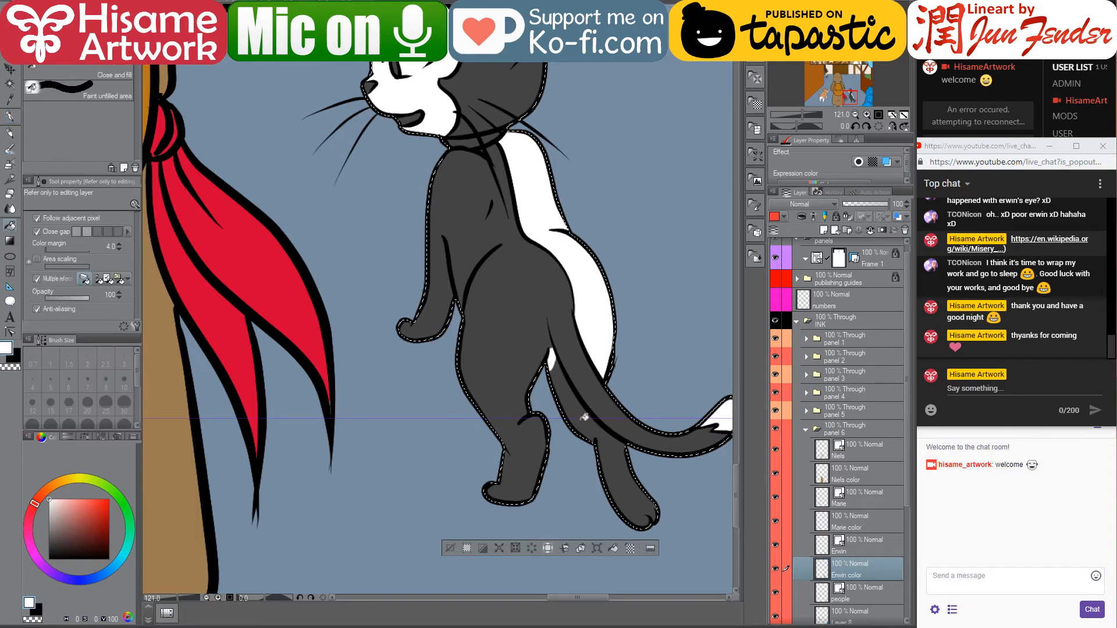
mouse_move(492, 274)
mouse_down()
mouse_move(522, 312)
mouse_move(574, 449)
mouse_move(498, 271)
mouse_up()
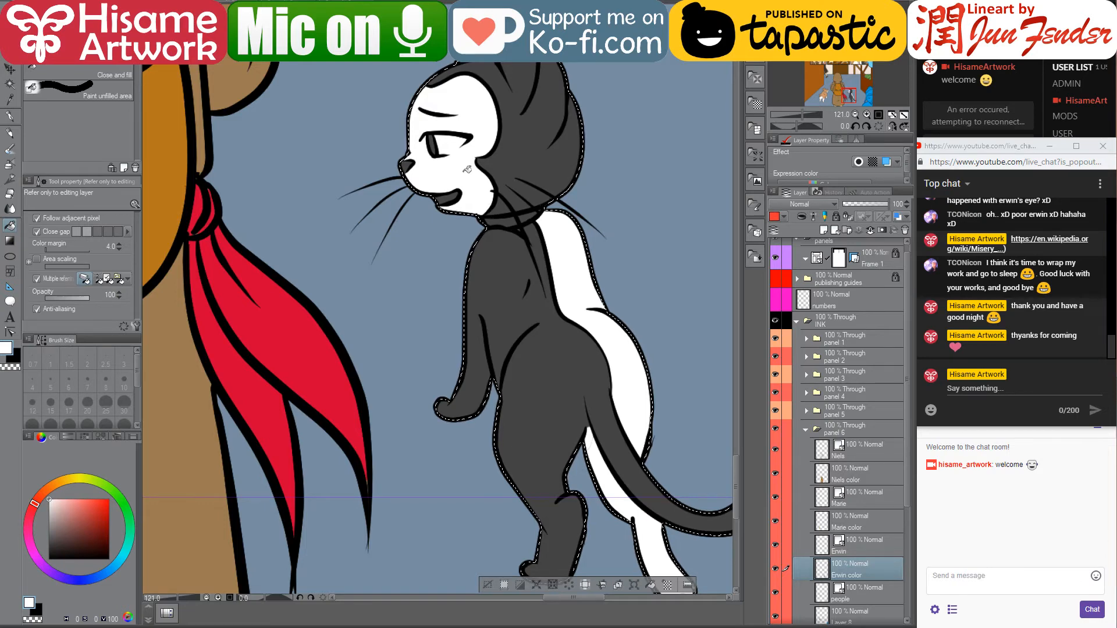
Find the black-and-white cat on the finished page_94, sample its inner-ear pink and return to the current page
drag(466, 166, 522, 311)
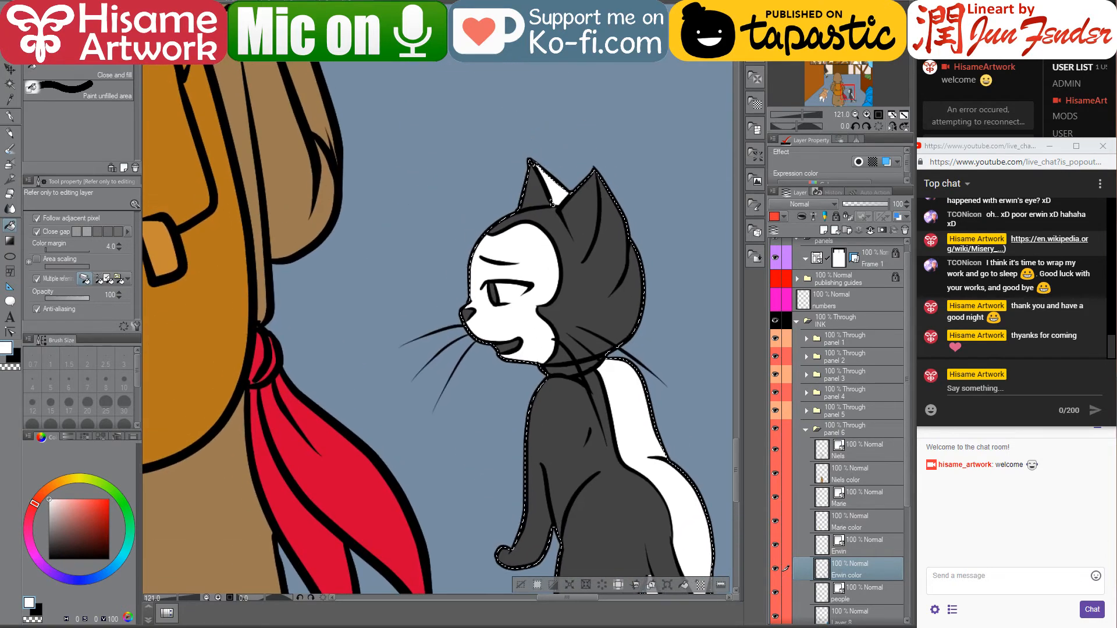
click(227, 5)
drag(554, 236, 151, 191)
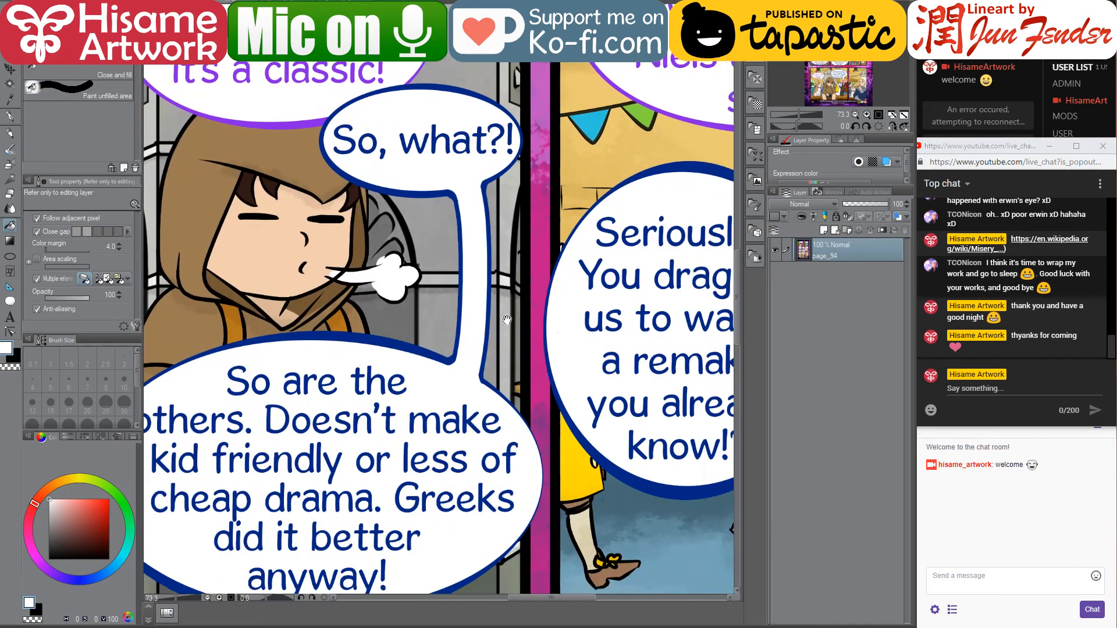
drag(542, 337, 229, 262)
drag(507, 342, 572, 138)
drag(494, 434, 573, 151)
drag(372, 372, 565, 182)
drag(408, 330, 500, 386)
alt+click(520, 379)
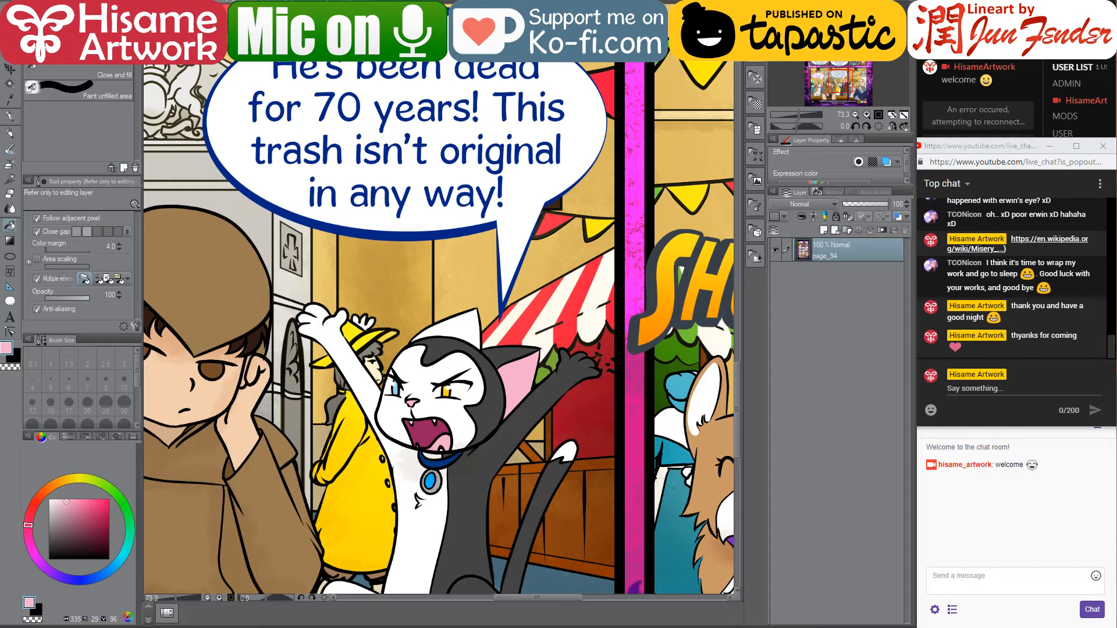
key(ctrl+Tab)
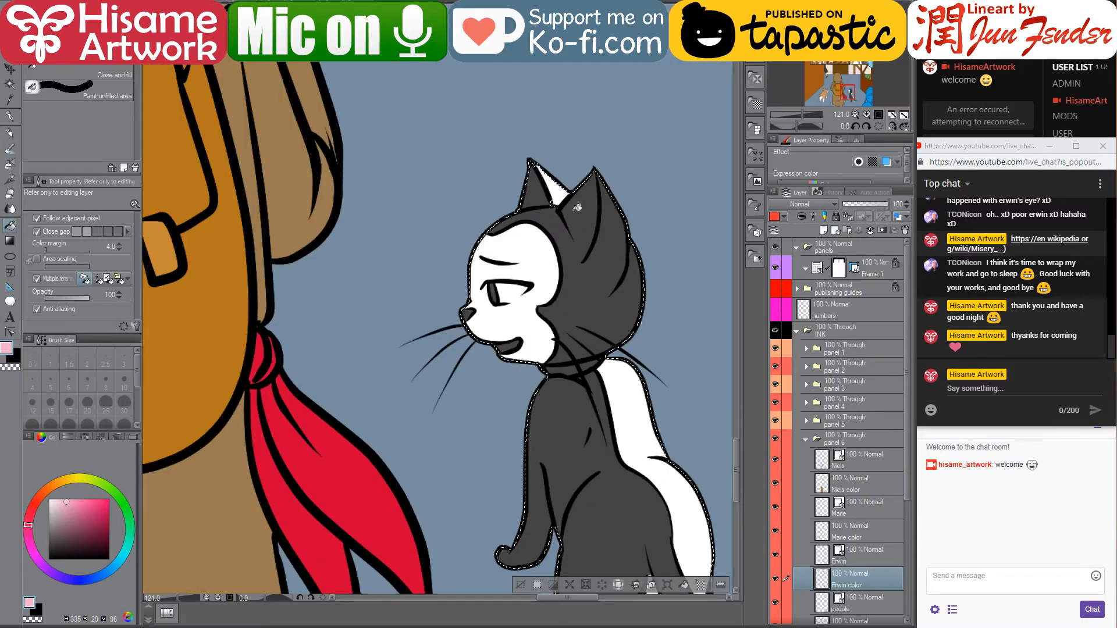
Fill the inside of the cat's far ear and its nose pink, and paint the inside of the near ear with the size 12 G-pen
click(535, 194)
click(471, 313)
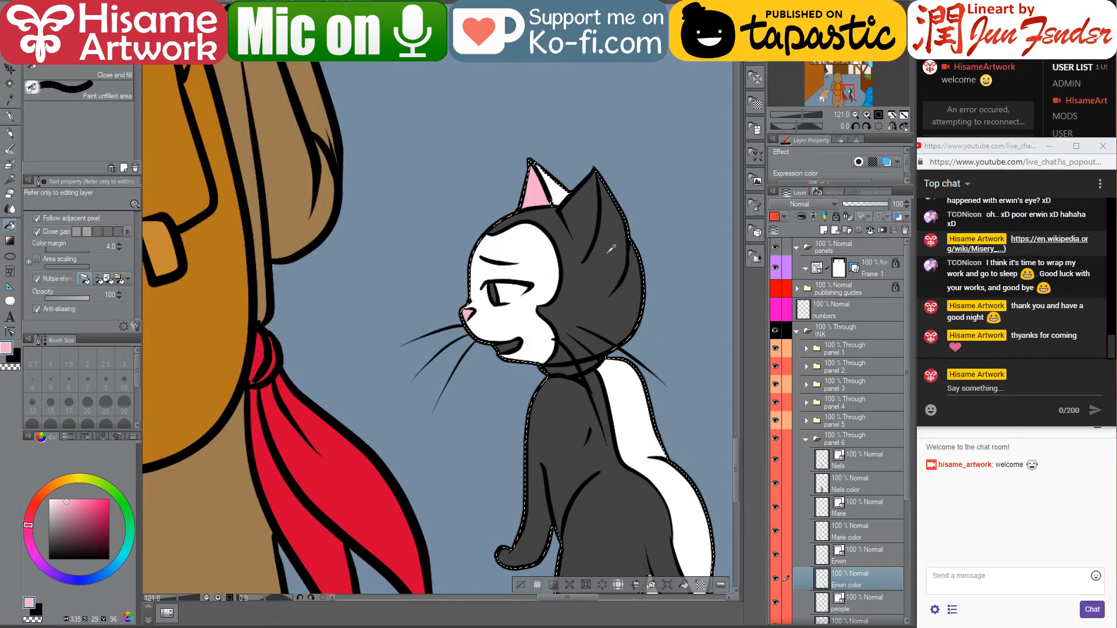
scroll(588, 274, up, 5)
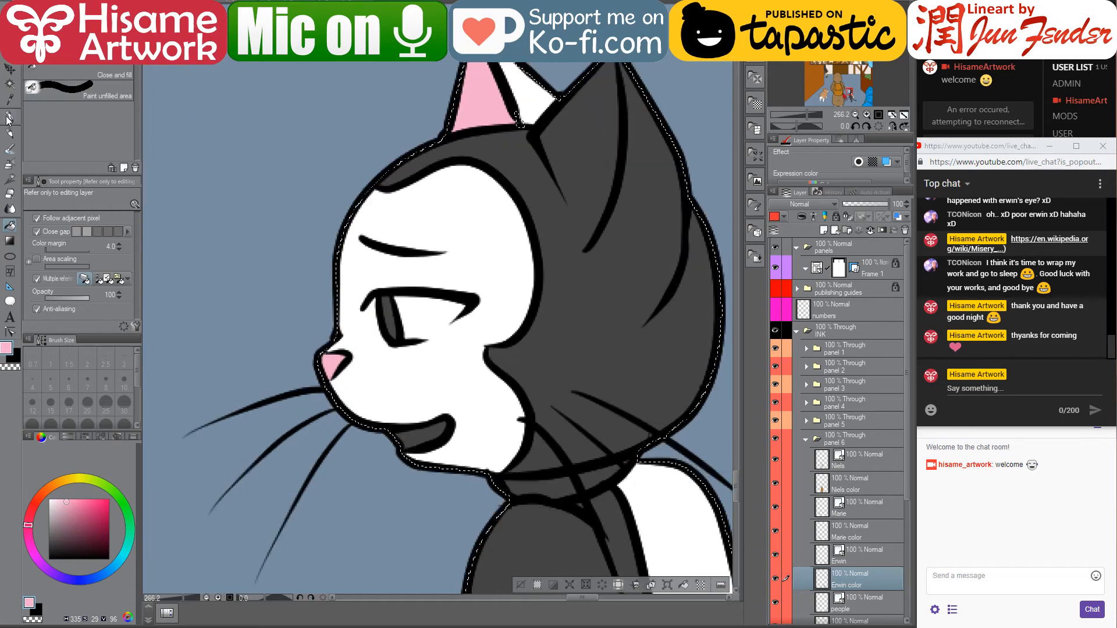
key(p)
mouse_move(543, 137)
mouse_down()
mouse_move(587, 241)
mouse_move(609, 179)
mouse_up()
mouse_move(617, 95)
mouse_down()
mouse_move(570, 104)
mouse_move(550, 126)
mouse_move(583, 203)
mouse_move(569, 123)
mouse_move(562, 140)
mouse_move(598, 87)
mouse_move(606, 93)
mouse_move(585, 218)
mouse_move(577, 114)
mouse_up()
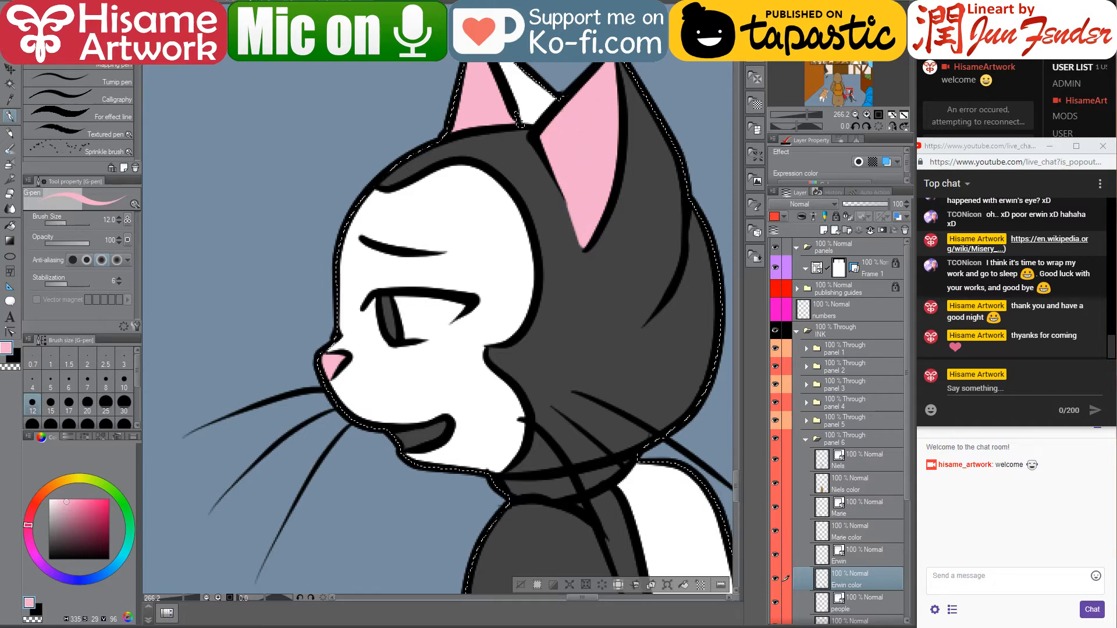
Sample the dark pink of the cat's mouth on page_94 and paint the open mouth of the panel 6 cat with it
click(291, 2)
click(361, 2)
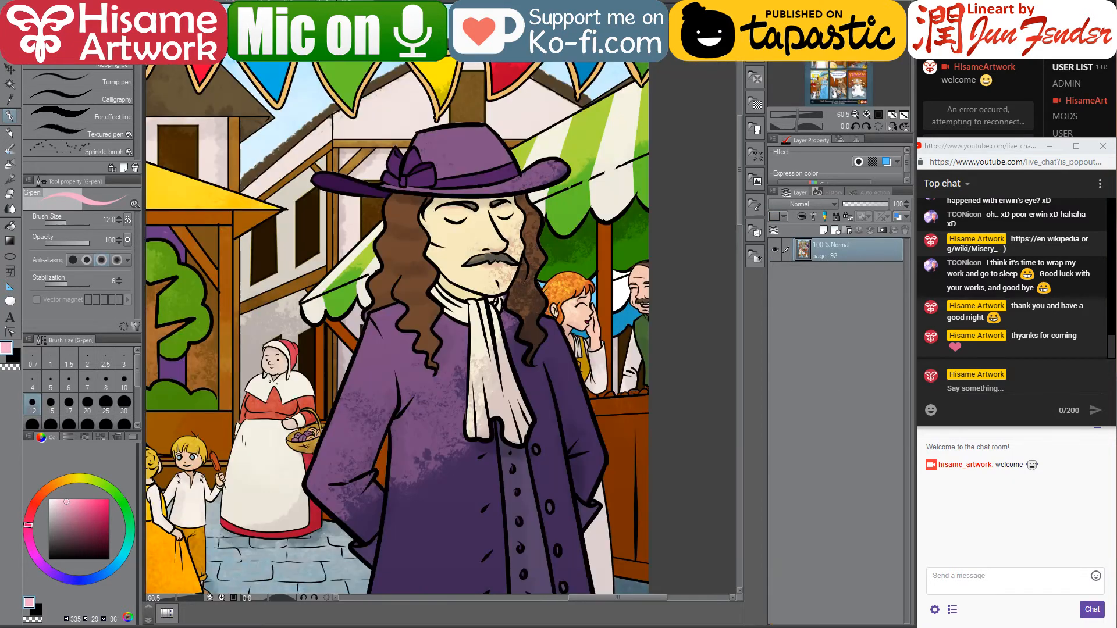
click(232, 2)
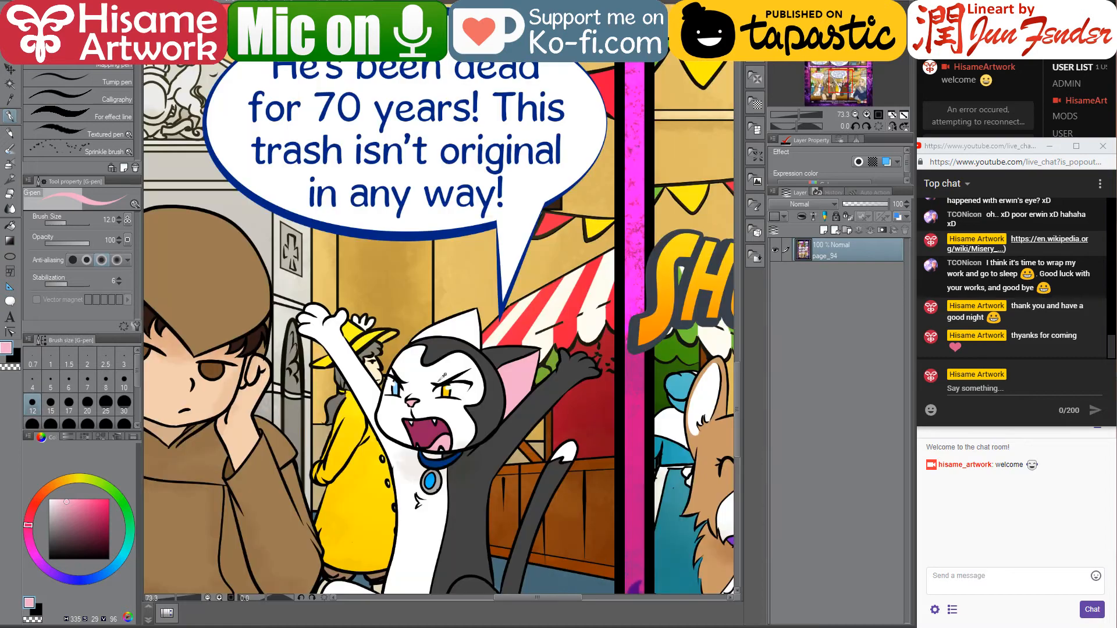
scroll(441, 377, up, 5)
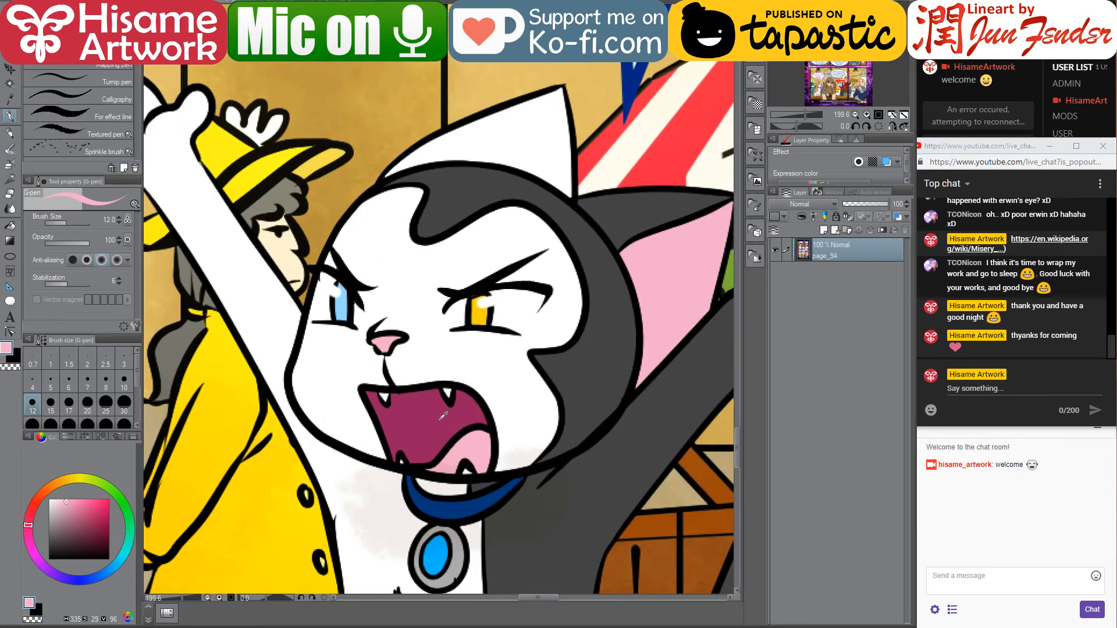
alt+click(443, 415)
click(175, 1)
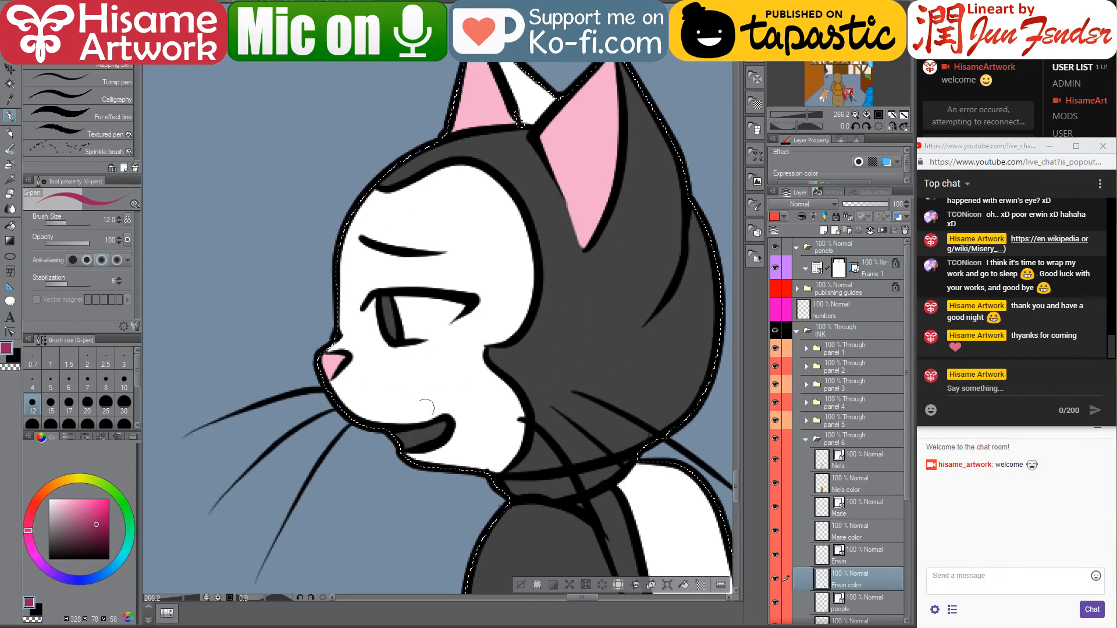
drag(442, 427, 389, 440)
Sample the yellow of the cat's eye on page_94 and paint the iris of the panel 6 cat with it
key(ctrl+Tab)
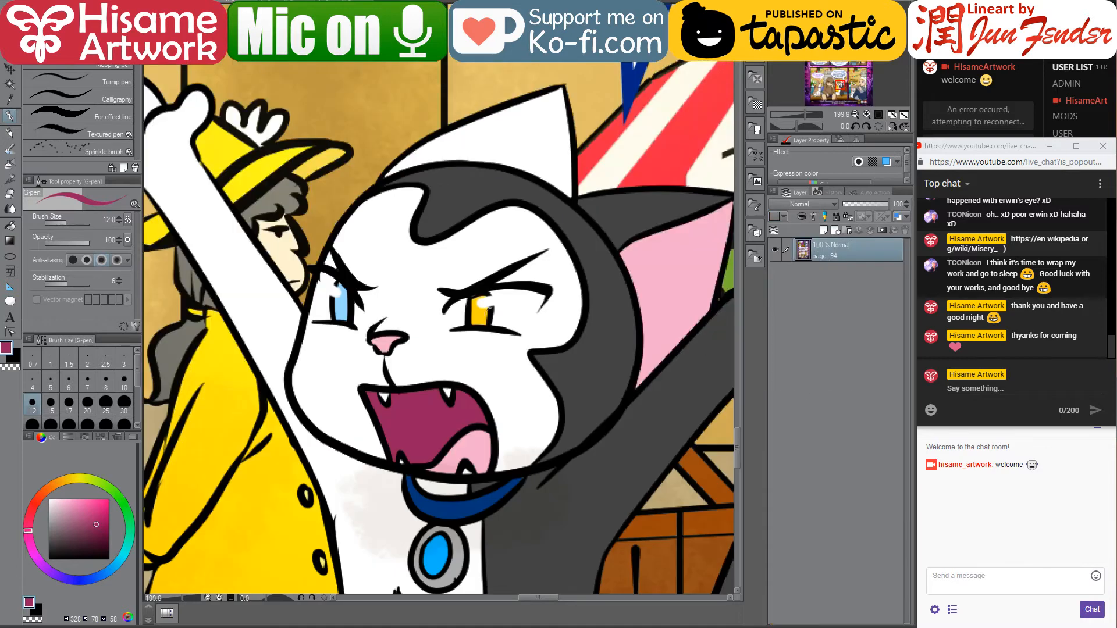
alt+click(482, 306)
key(ctrl+Tab)
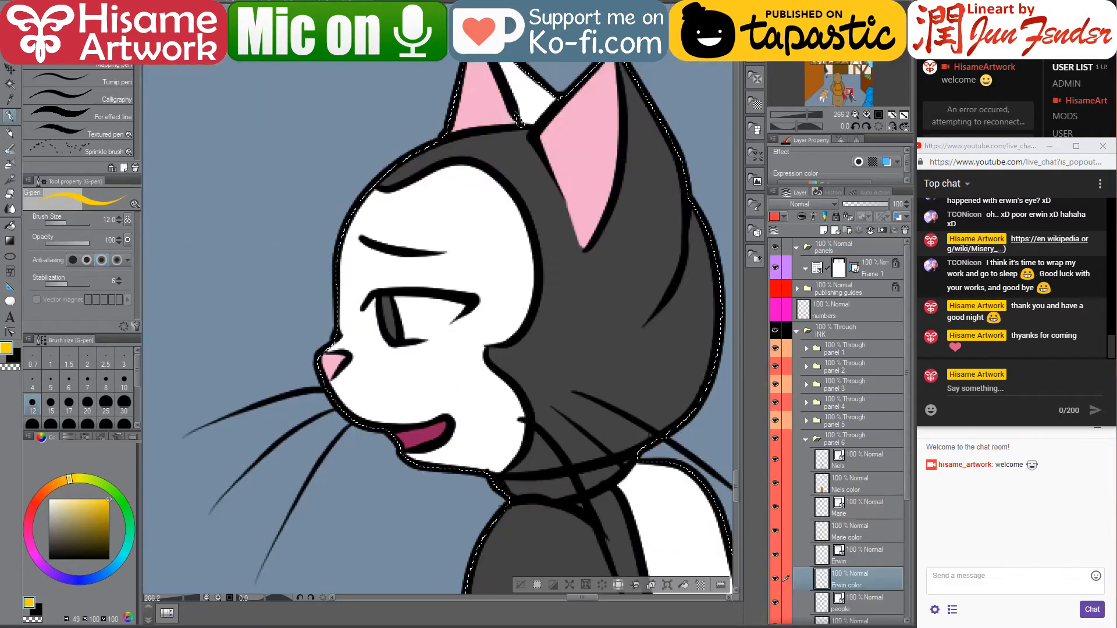
click(384, 302)
drag(384, 302, 393, 336)
scroll(600, 390, down, 5)
scroll(515, 345, up, 3)
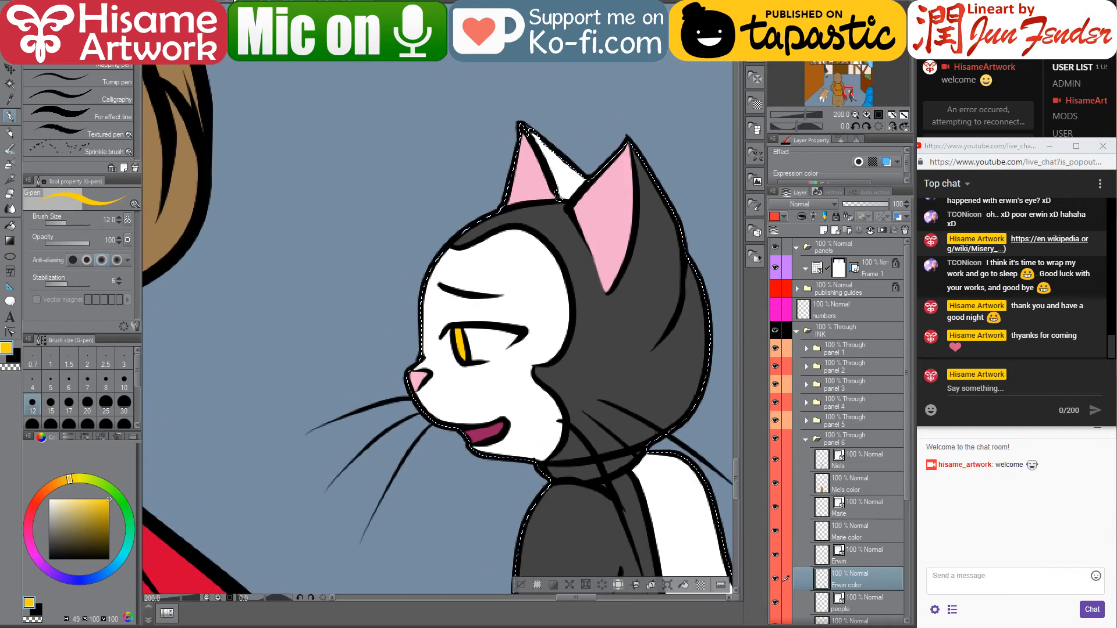
Sample the dark blue of the cat's collar on page_94 and paint the panel 6 cat's collar with it
key(ctrl+Tab)
alt+click(438, 513)
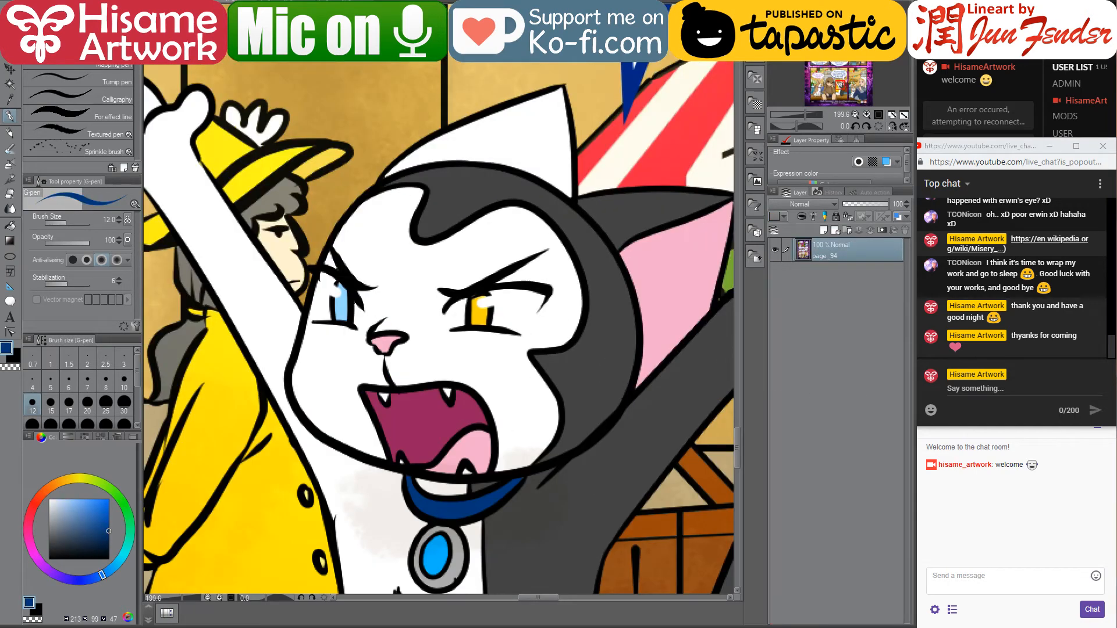
key(ctrl+Tab)
drag(548, 473, 637, 454)
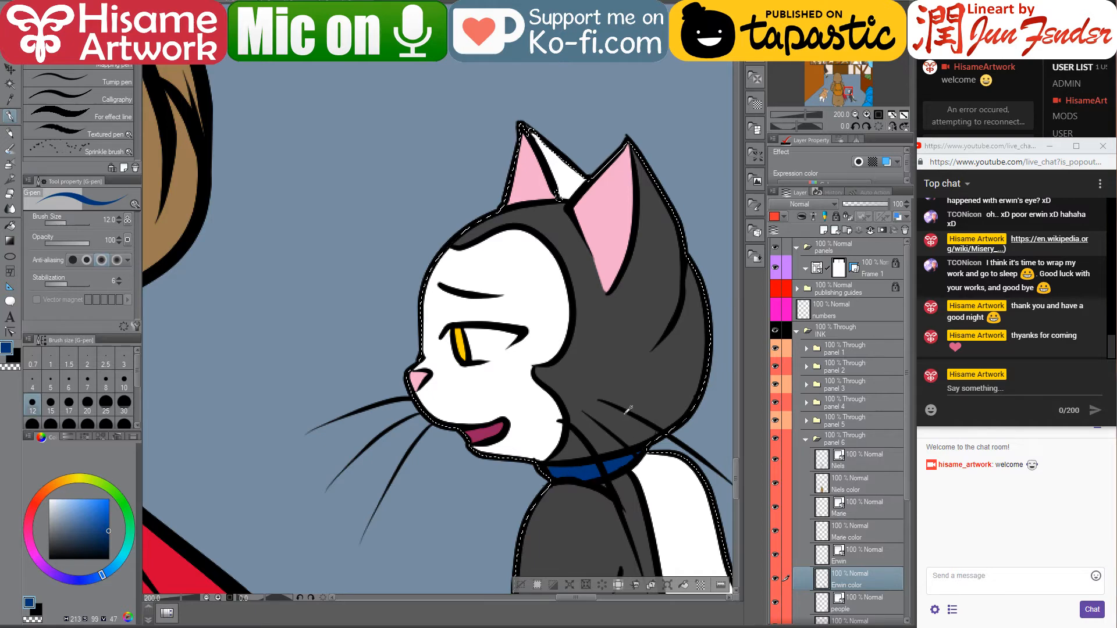
Sample white from the corgi's muzzle in panel 6 and clear the selection around the cat
scroll(628, 410, down, 4)
scroll(628, 410, down, 8)
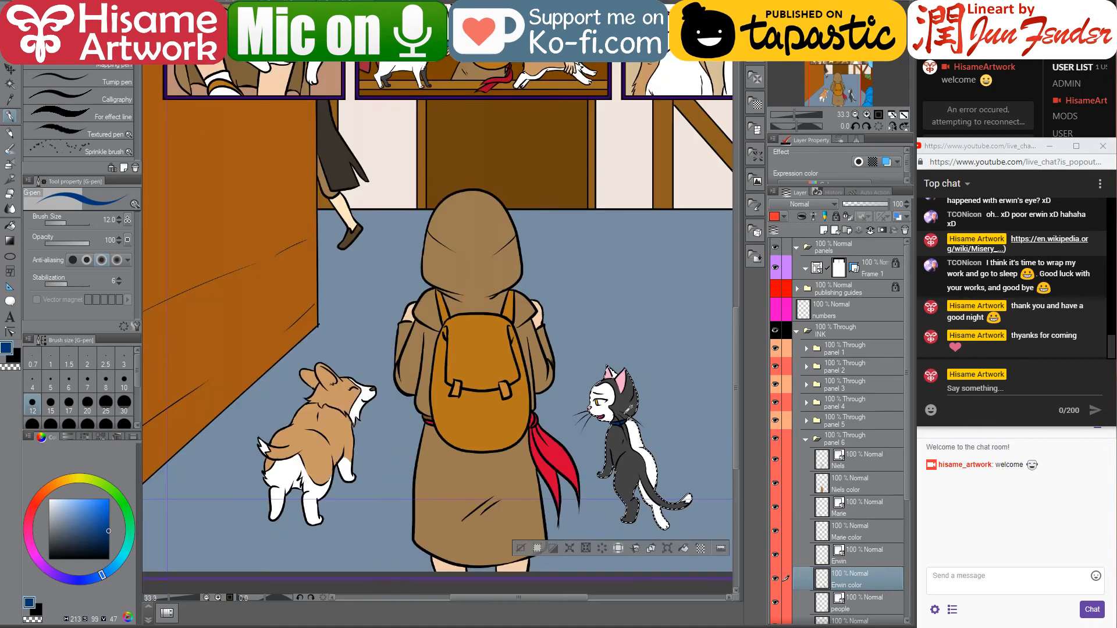
scroll(482, 428, up, 4)
scroll(390, 393, up, 5)
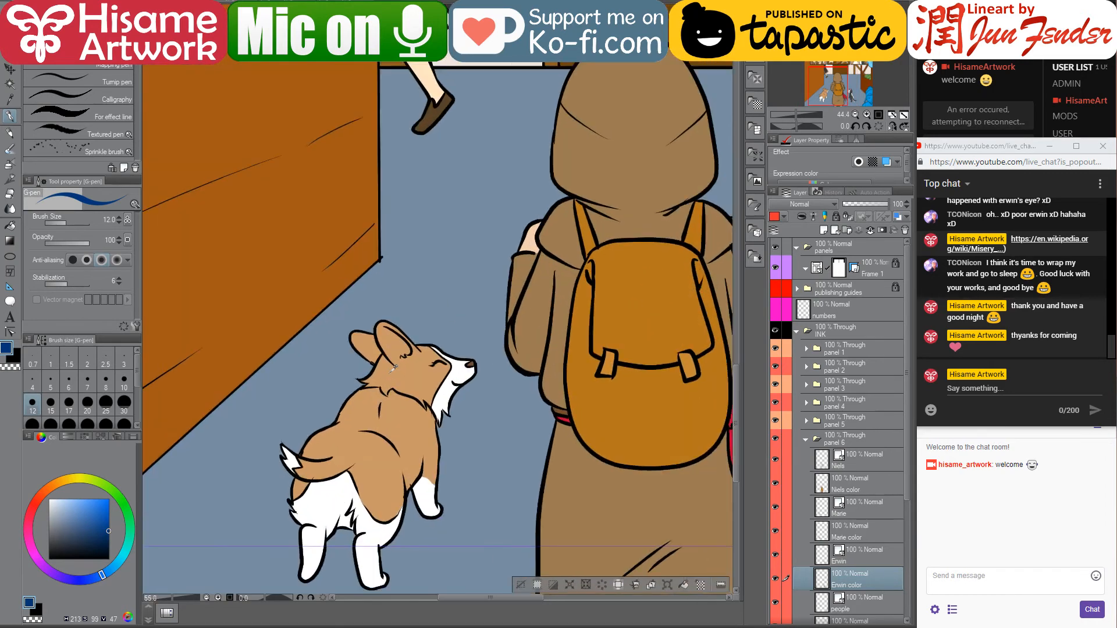
scroll(459, 396, up, 1)
alt+click(459, 396)
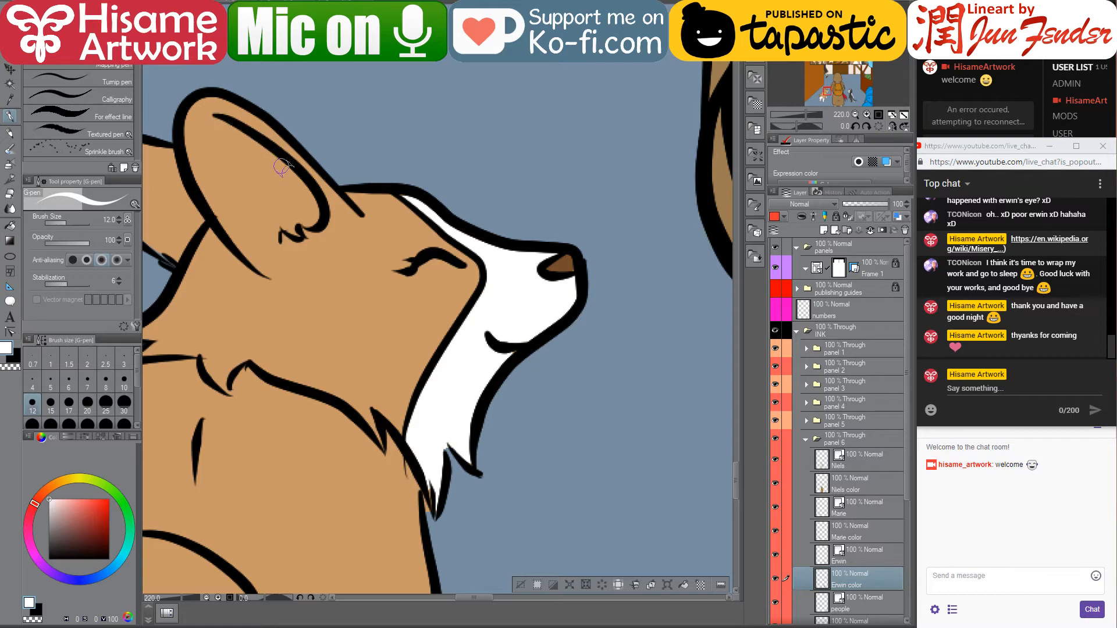
key(ctrl+d)
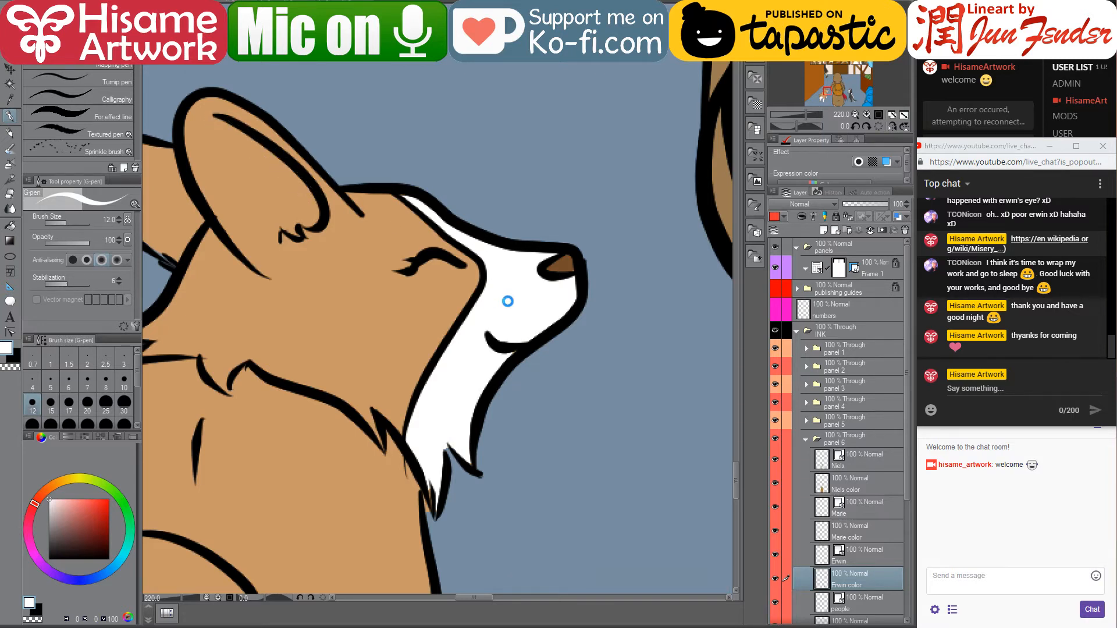
On the vegetable stand layer, erase the stray blue from the wall beside the slanted beam with the Hard eraser at size 25
scroll(509, 307, down, 10)
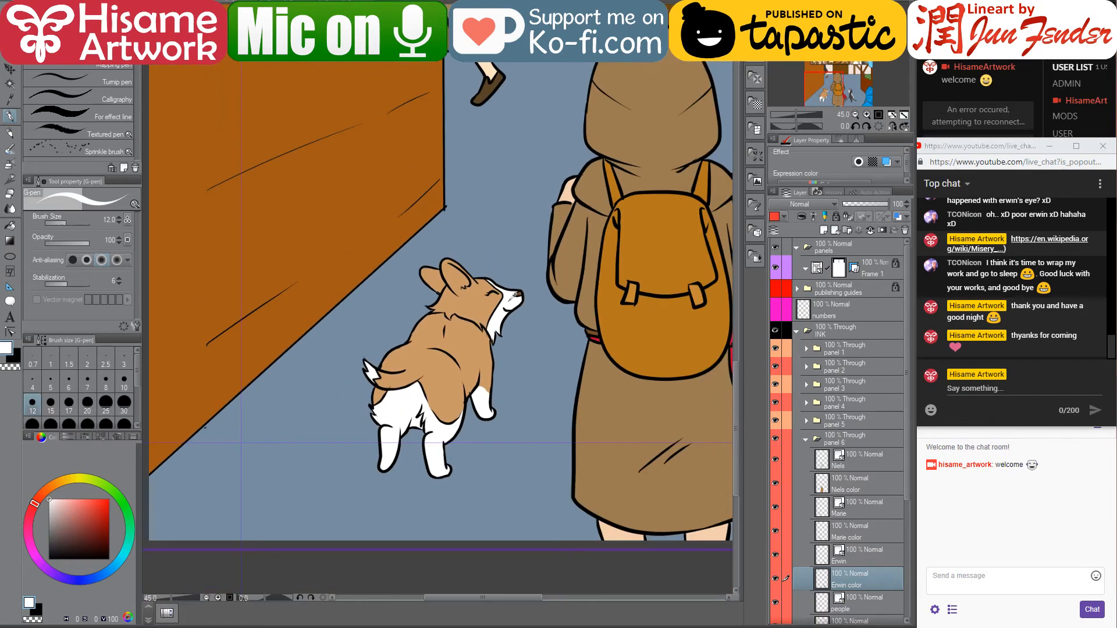
scroll(509, 306, down, 2)
scroll(613, 234, up, 5)
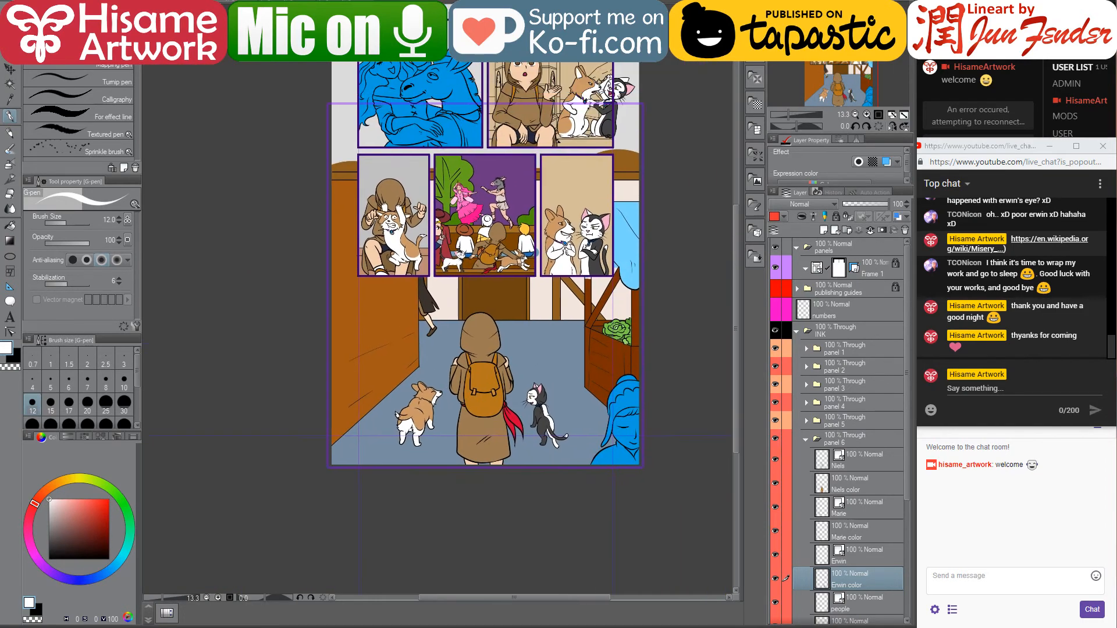
scroll(625, 240, up, 2)
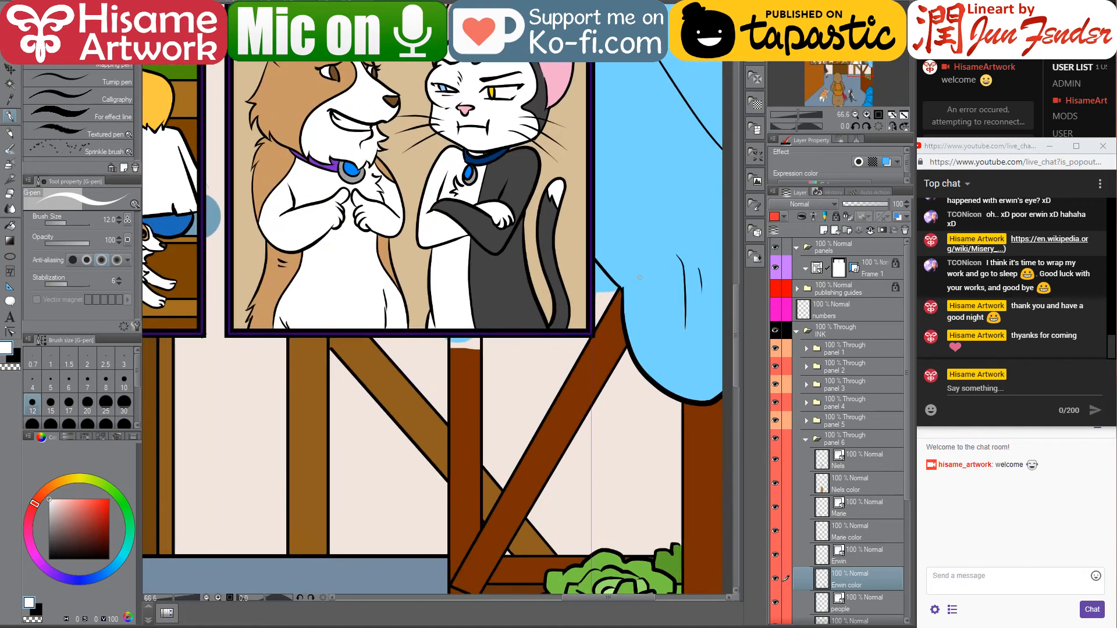
key(alt+v)
key(Escape)
key(ctrl+shift)
click(634, 260)
scroll(531, 245, up, 1)
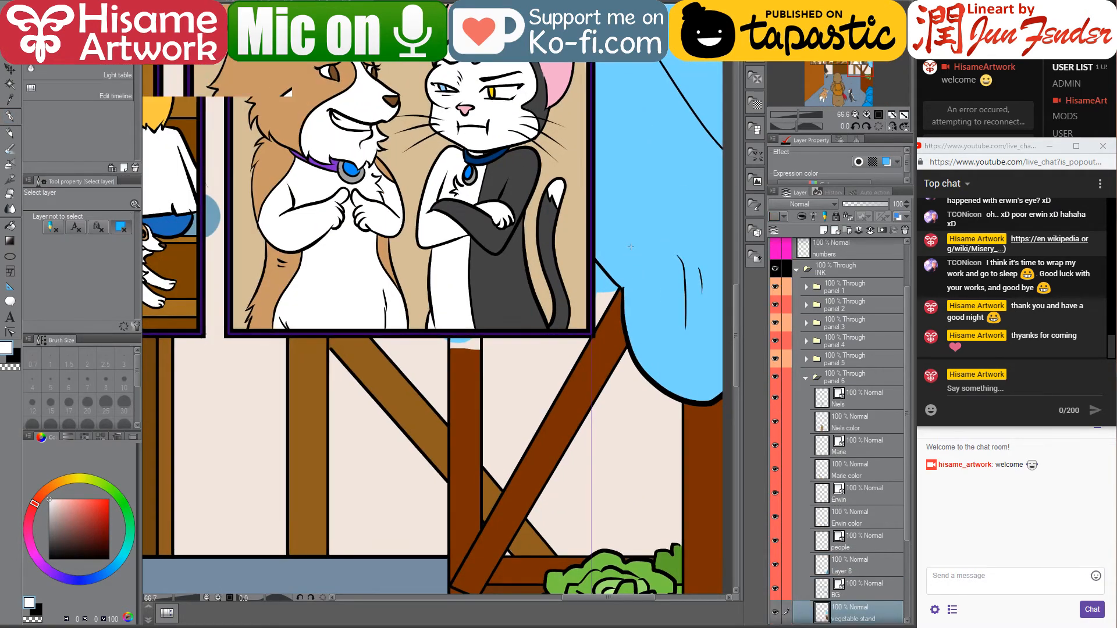
click(8, 196)
scroll(608, 292, up, 2)
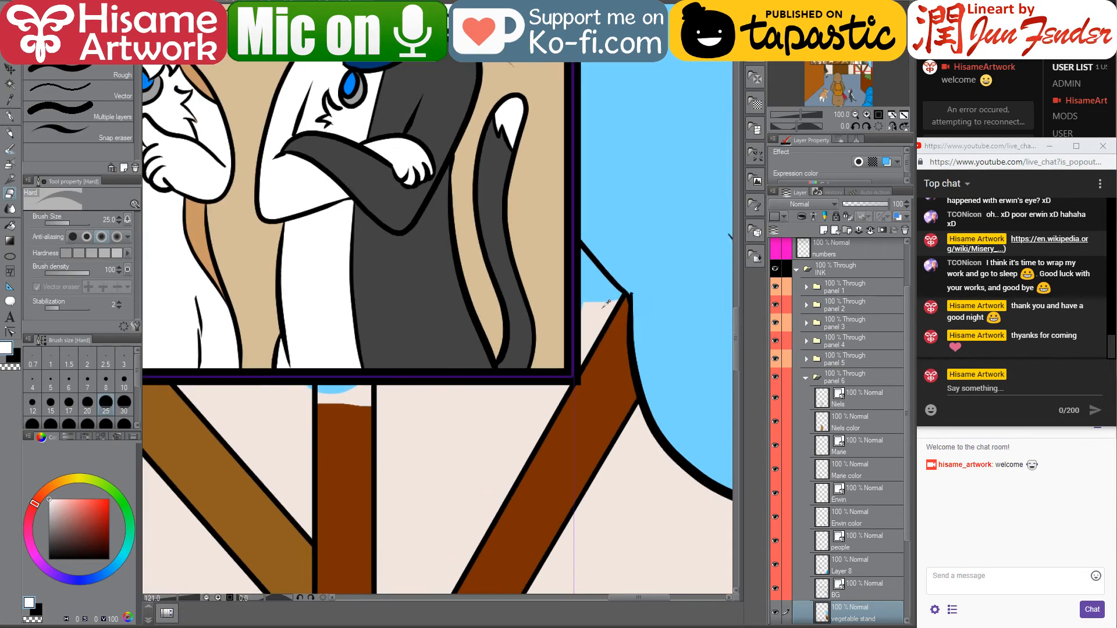
mouse_move(616, 294)
mouse_down()
mouse_move(569, 245)
mouse_move(604, 300)
mouse_up()
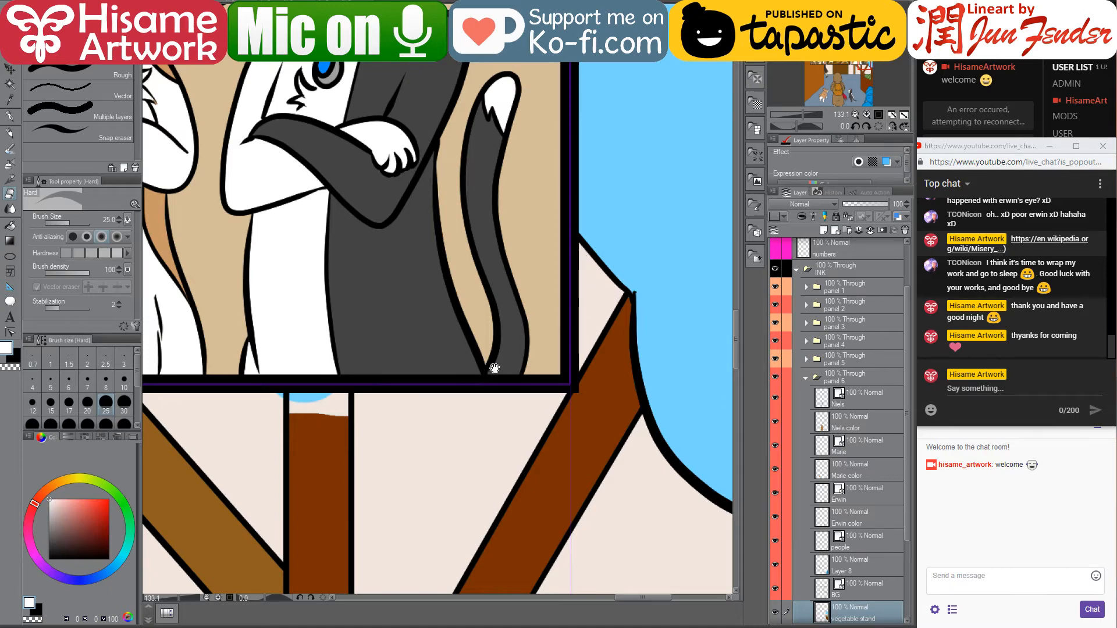
Sample the stand's brown and paint over the gap at the top of the upright post with the G-pen at size 30
drag(494, 369, 594, 295)
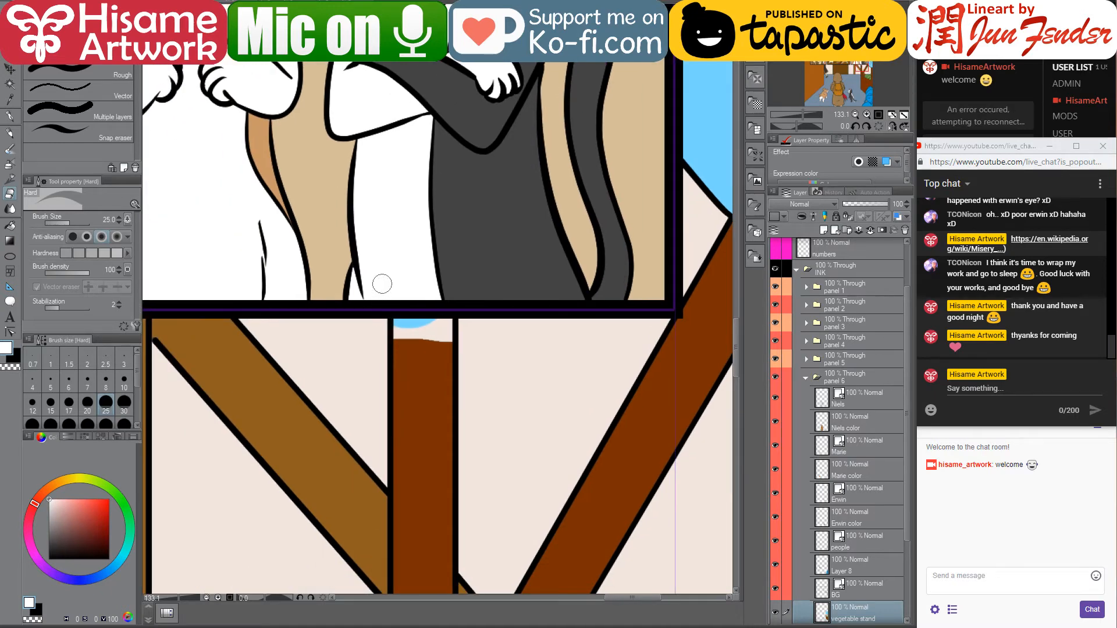
click(10, 116)
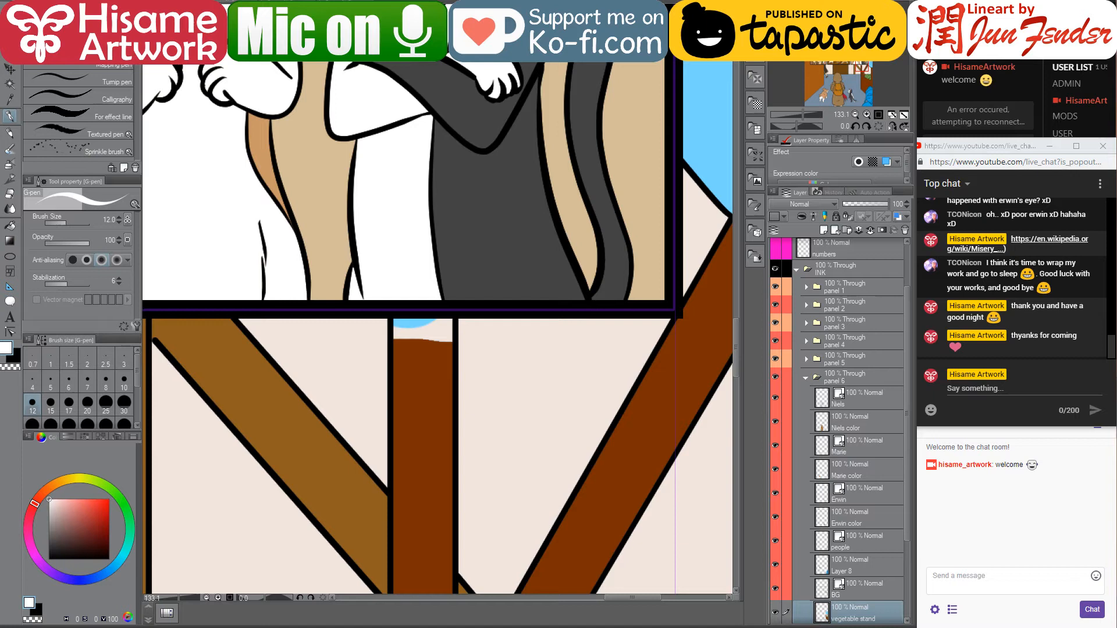
alt+click(411, 355)
key(bracketright)
key(bracketright)
key(bracketright)
key(bracketright)
key(bracketright)
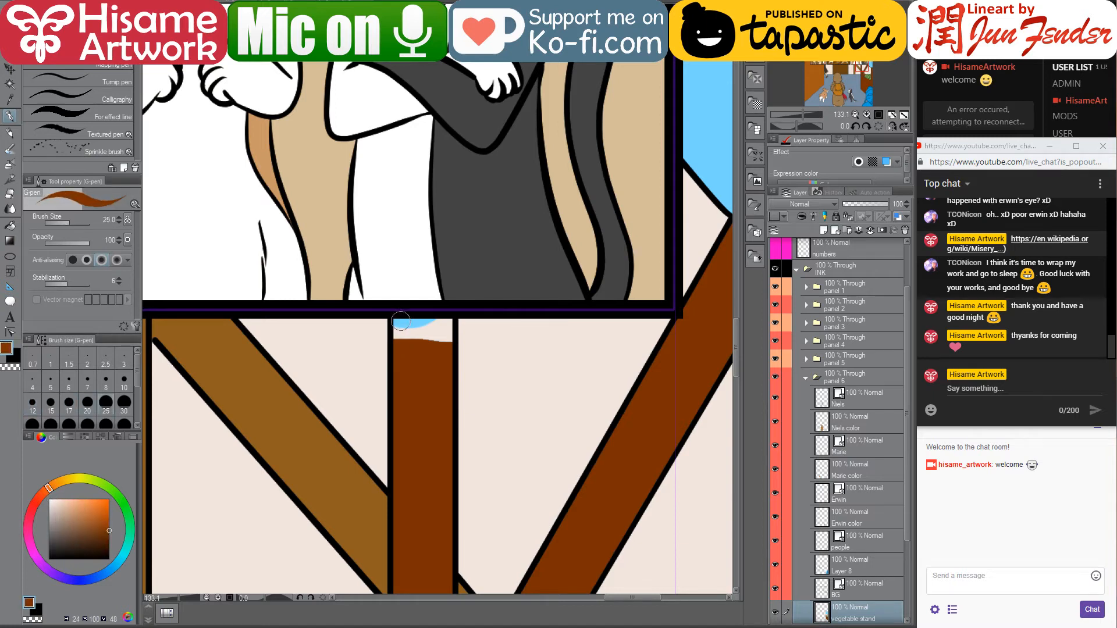
mouse_move(400, 328)
mouse_down()
mouse_move(435, 345)
mouse_move(444, 319)
mouse_move(440, 352)
mouse_up()
scroll(589, 294, down, 10)
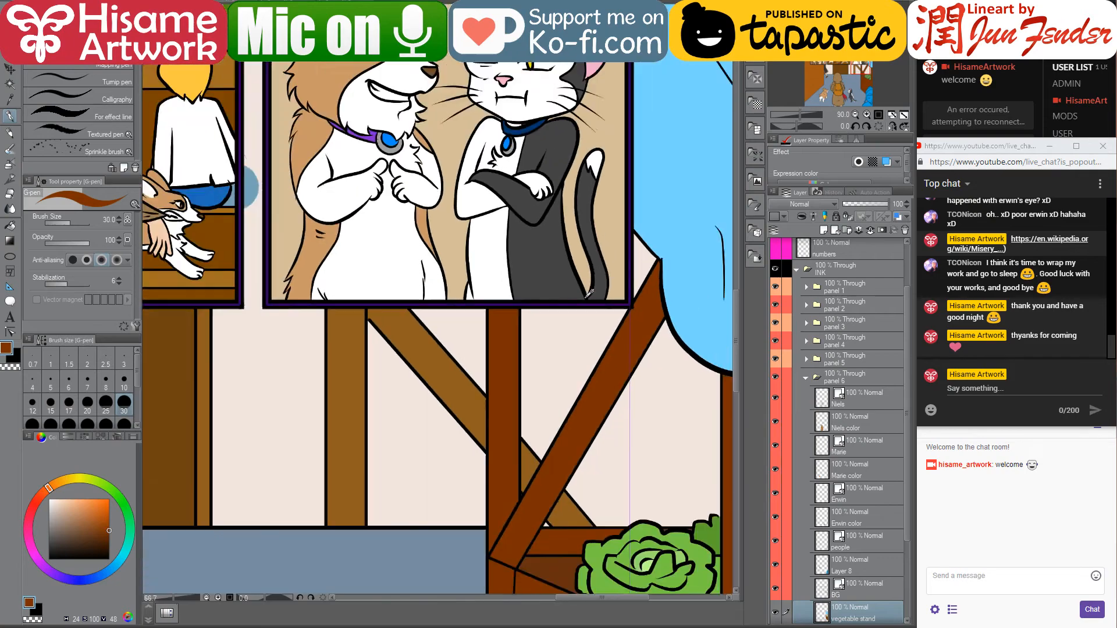
Activate Layer 5 with the blue foreground woman, load its painted area as a selection and take the G-pen
scroll(607, 411, up, 3)
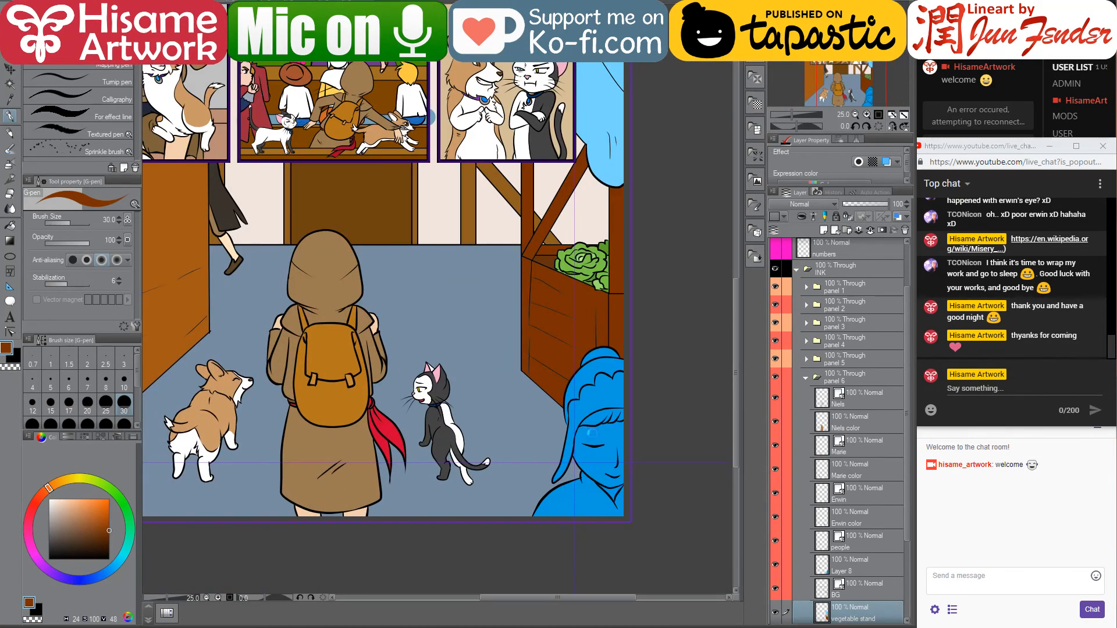
scroll(605, 434, up, 1)
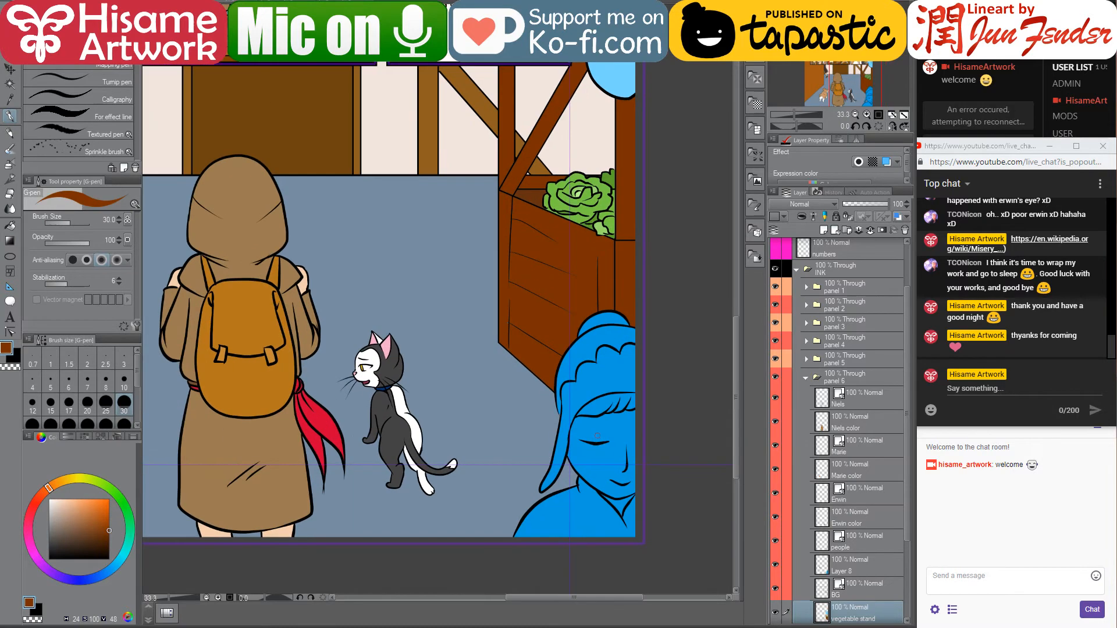
key(alt+v)
key(Escape)
key(ctrl+shift)
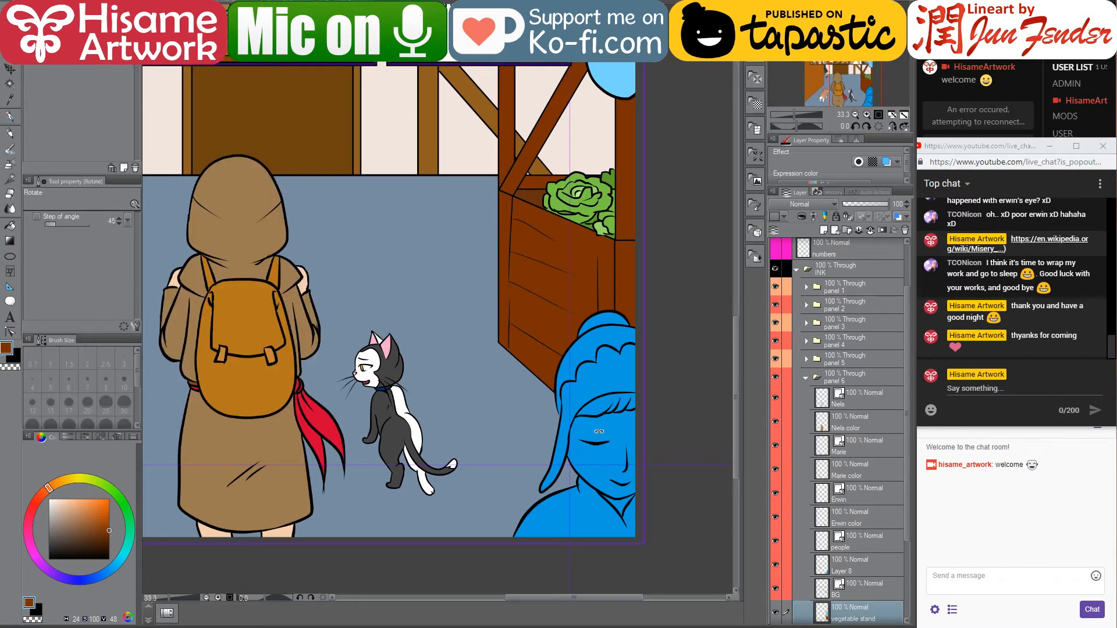
click(599, 431)
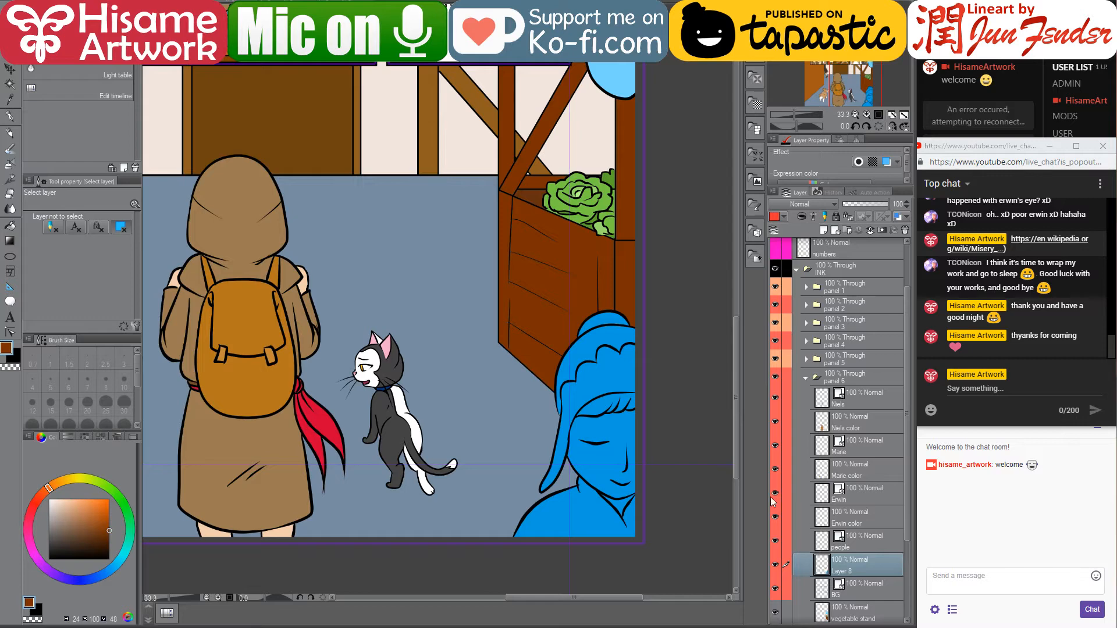
ctrl+click(822, 564)
scroll(620, 483, up, 1)
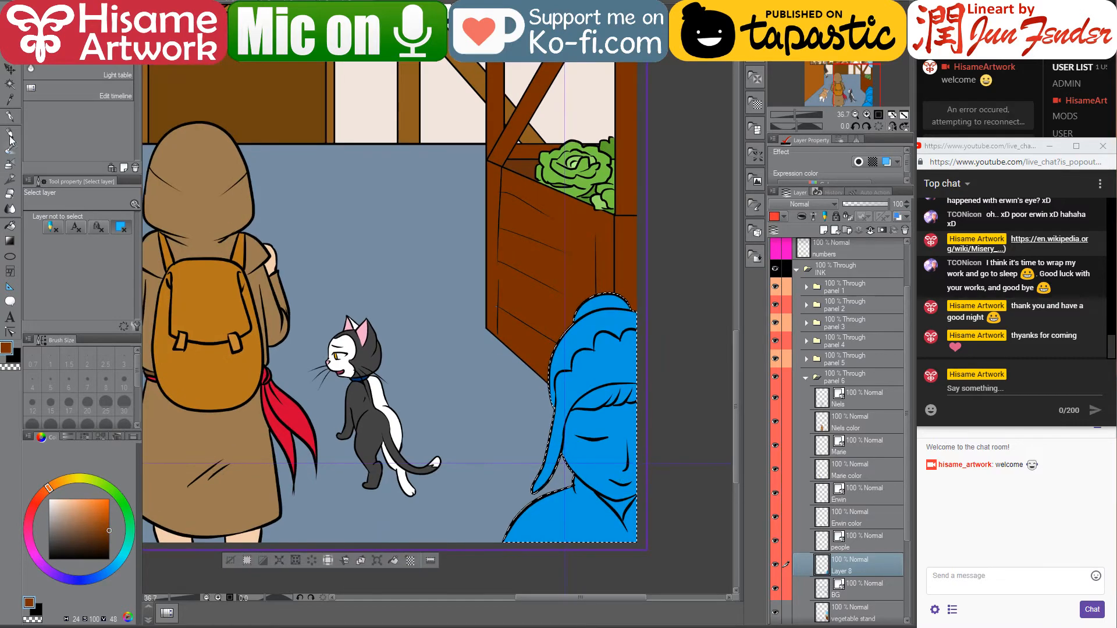
click(9, 116)
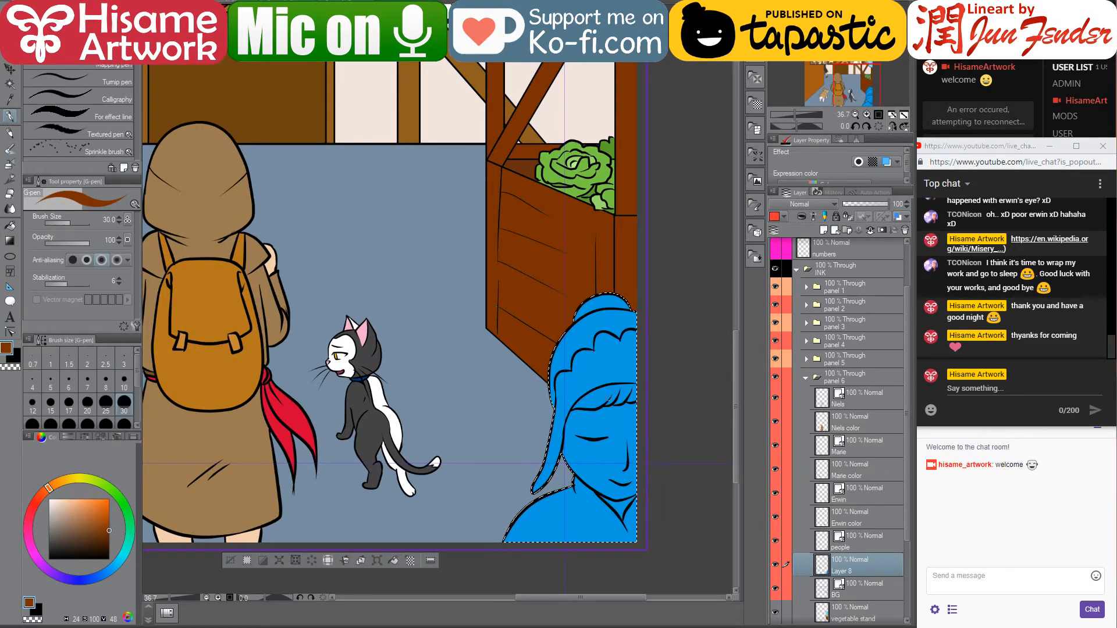
scroll(609, 400, down, 2)
scroll(611, 373, up, 1)
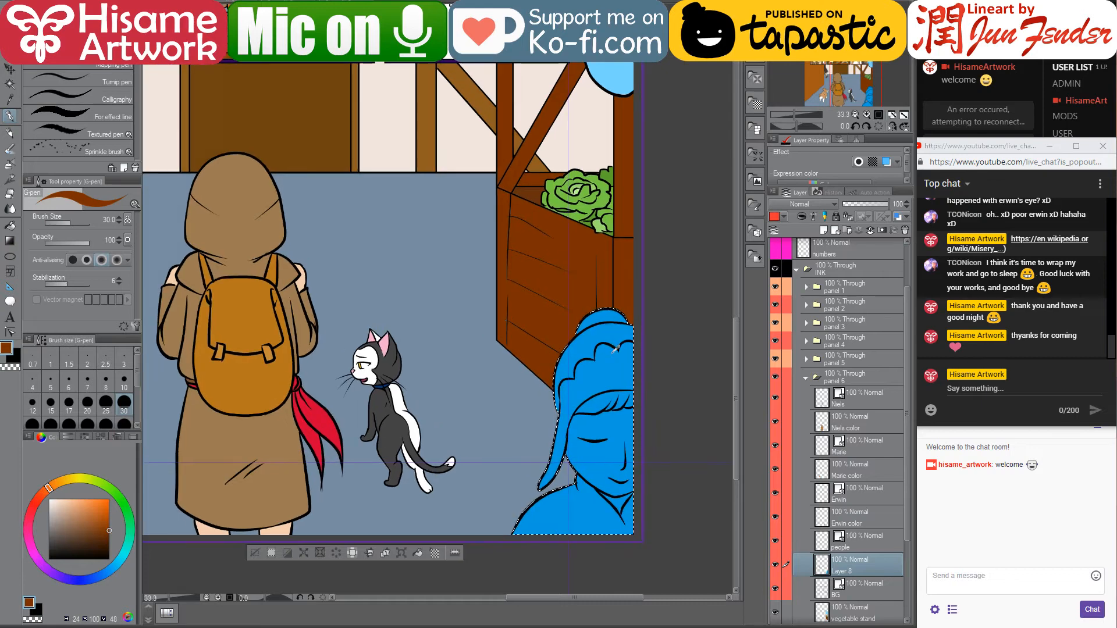
scroll(616, 348, up, 1)
scroll(522, 412, down, 2)
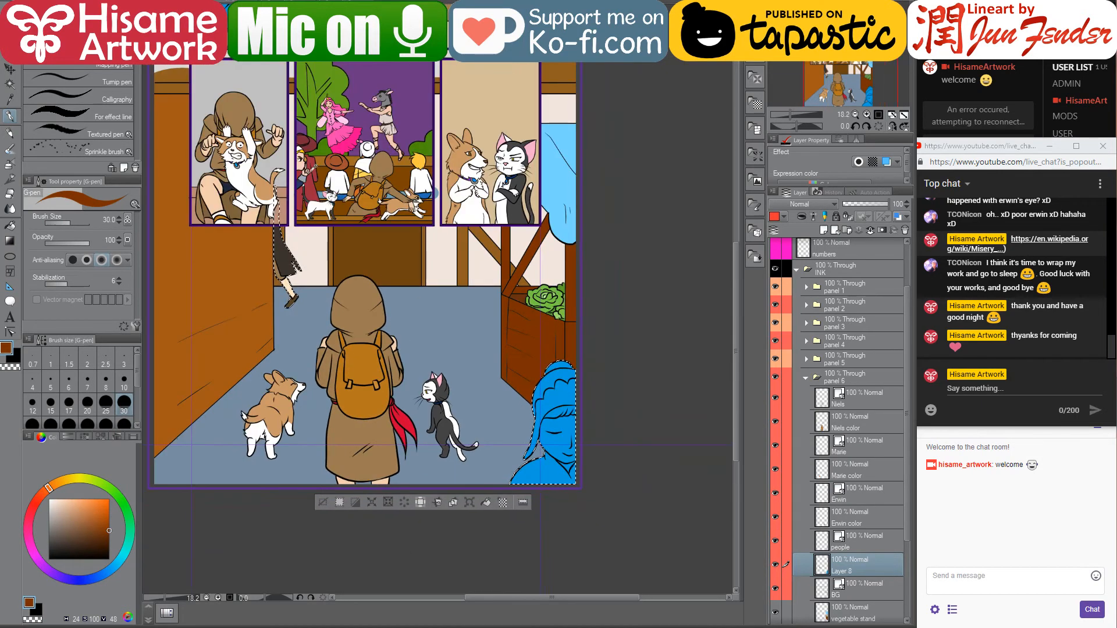
scroll(313, 168, up, 2)
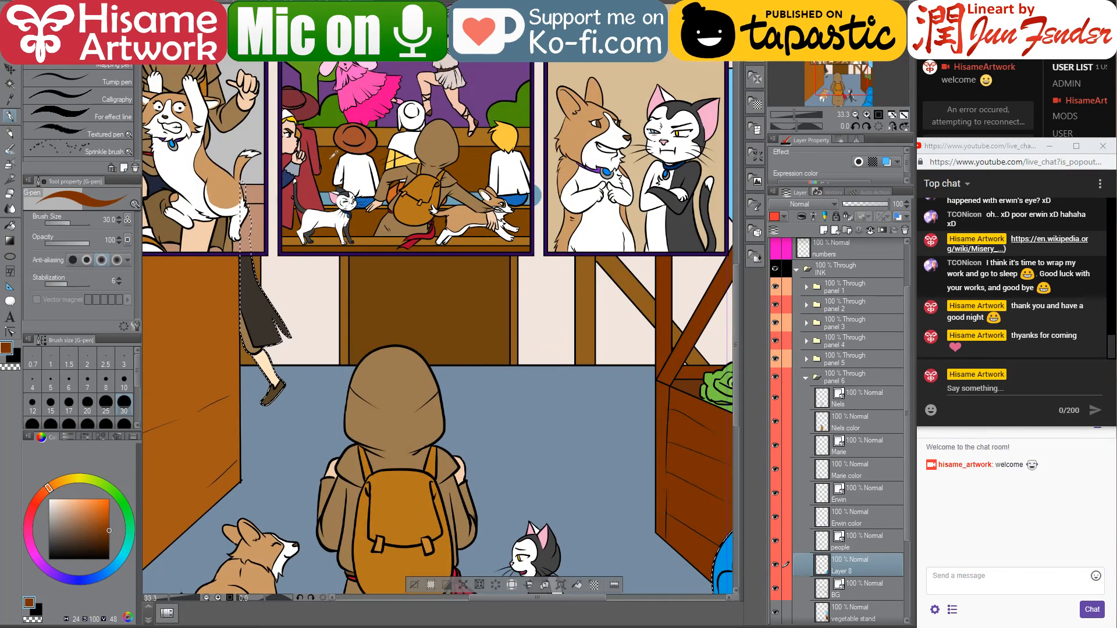
alt+click(292, 120)
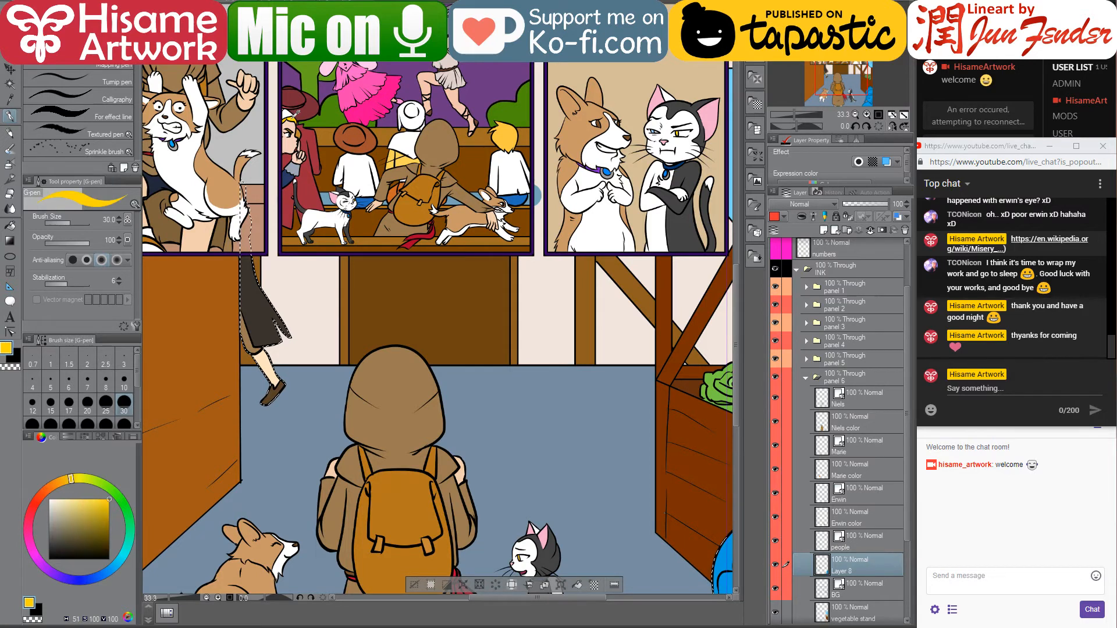
Sample the skin tone from the hooded figure's hand and paint the whole blue foreground woman with it using a very large G-pen
mouse_move(554, 381)
mouse_down()
mouse_move(416, 189)
mouse_move(517, 244)
mouse_up()
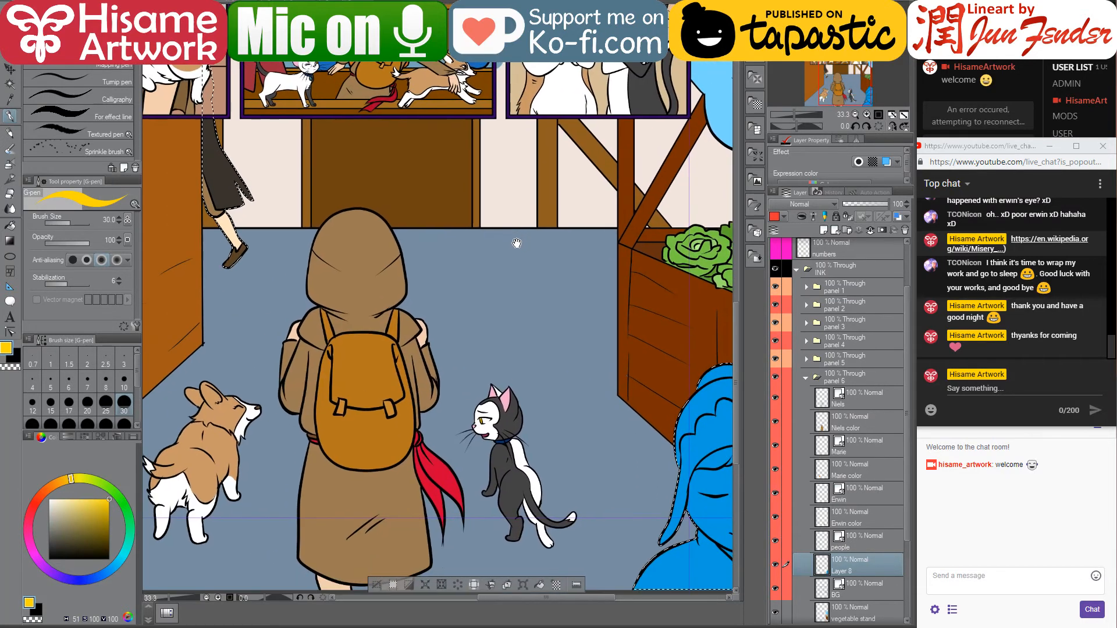
alt+click(423, 332)
drag(558, 294, 493, 257)
key(bracketright)
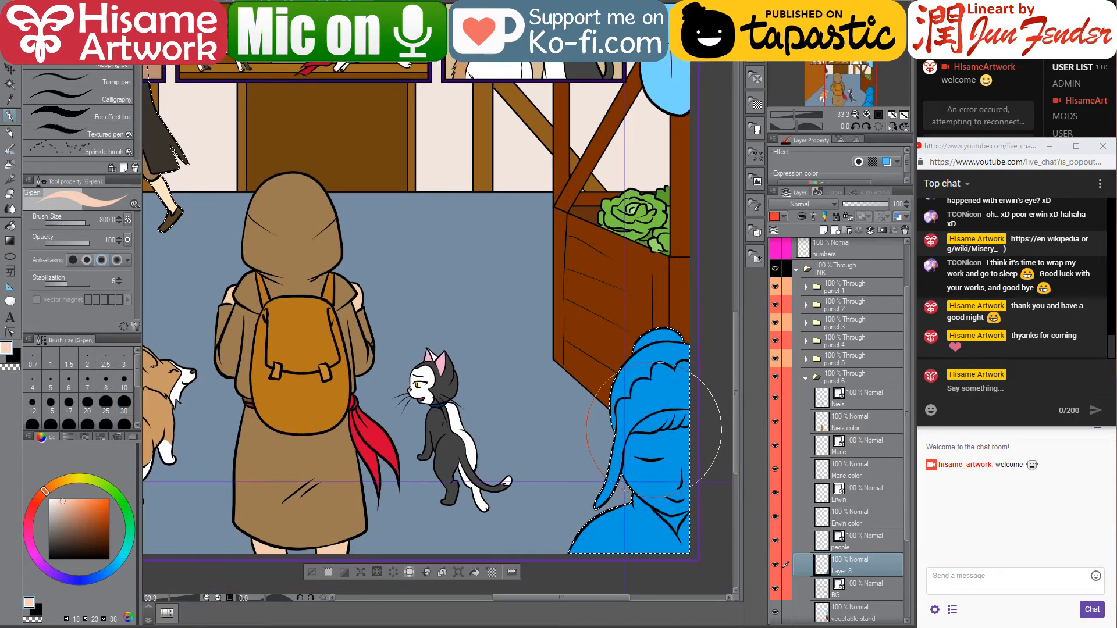
key(bracketright)
key(bracketright)
key(bracketright)
key(bracketright)
key(bracketright)
drag(648, 459, 604, 456)
key(bracketleft)
key(bracketleft)
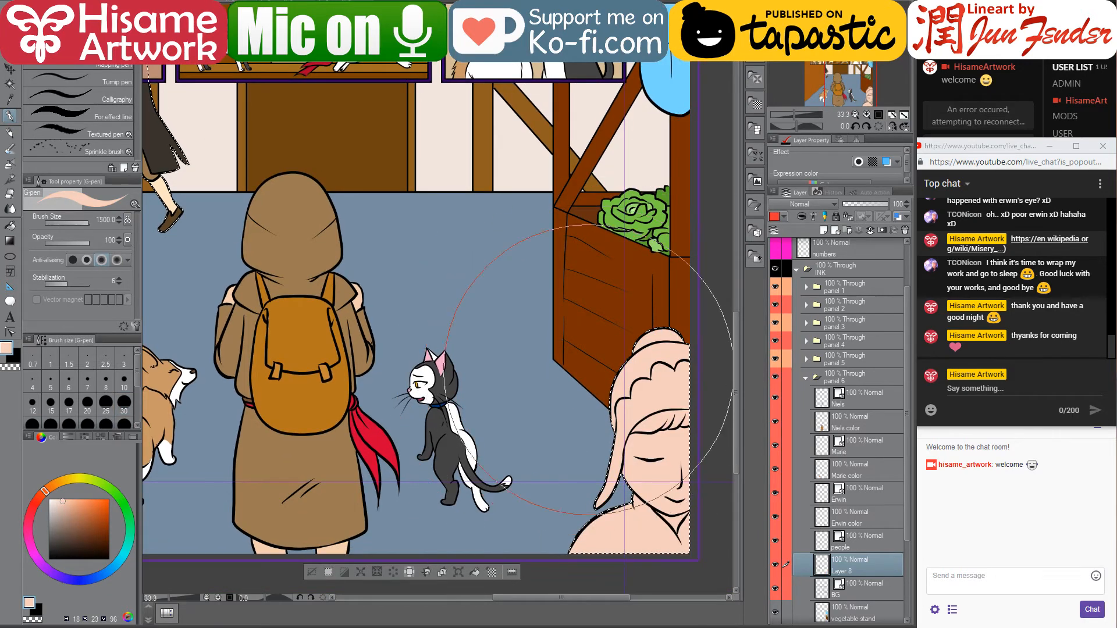
Reduce the brush size, sample the off-white of the house wall and paint it over the foreground woman
key(bracketleft)
key(bracketleft)
key(bracketleft)
key(bracketleft)
key(bracketleft)
key(bracketleft)
key(bracketleft)
key(bracketleft)
key(bracketleft)
key(bracketleft)
key(bracketleft)
key(bracketleft)
key(bracketleft)
alt+click(522, 169)
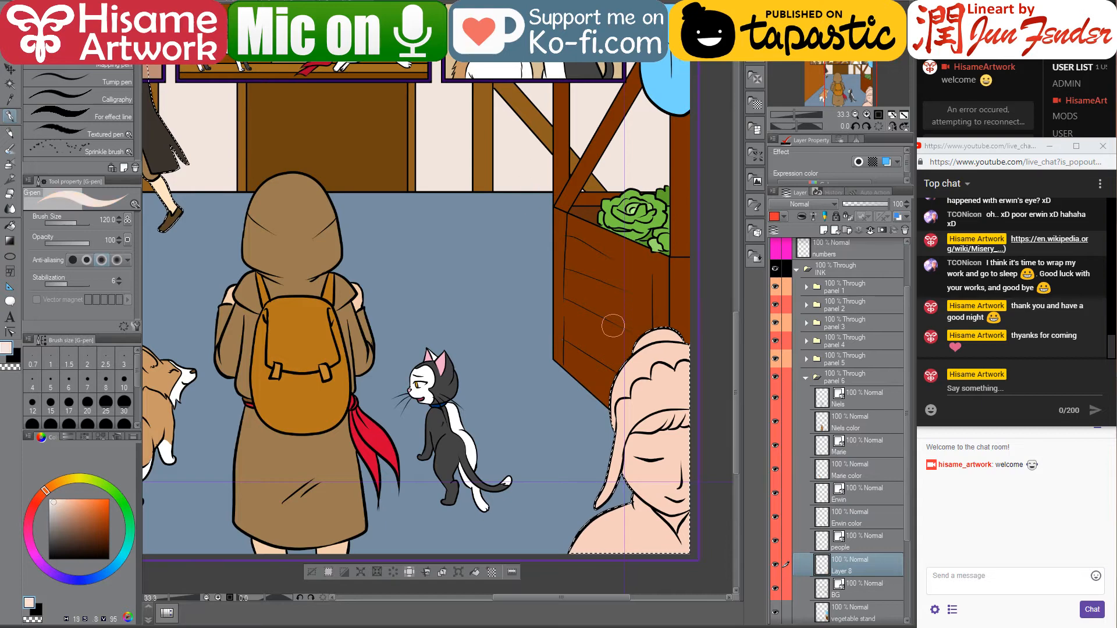
mouse_move(649, 337)
mouse_down()
mouse_move(645, 419)
mouse_move(670, 523)
mouse_move(715, 582)
mouse_up()
Set the G-pen to size 600, sample white and paint the whole foreground woman white
key(bracketright)
key(bracketright)
key(bracketright)
scroll(550, 419, down, 1)
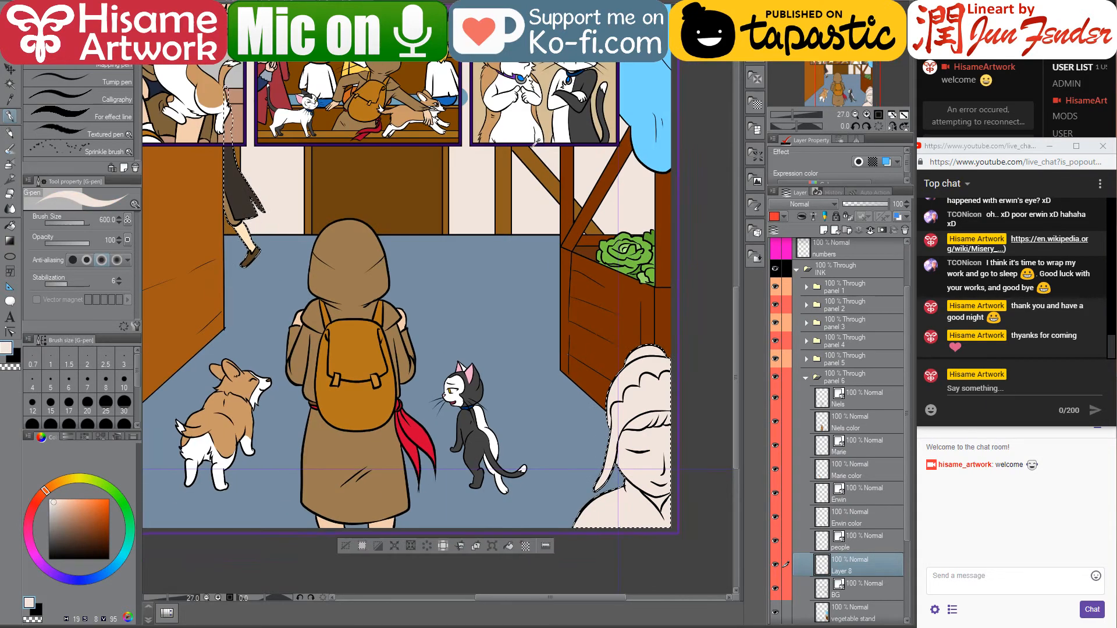
alt+click(669, 361)
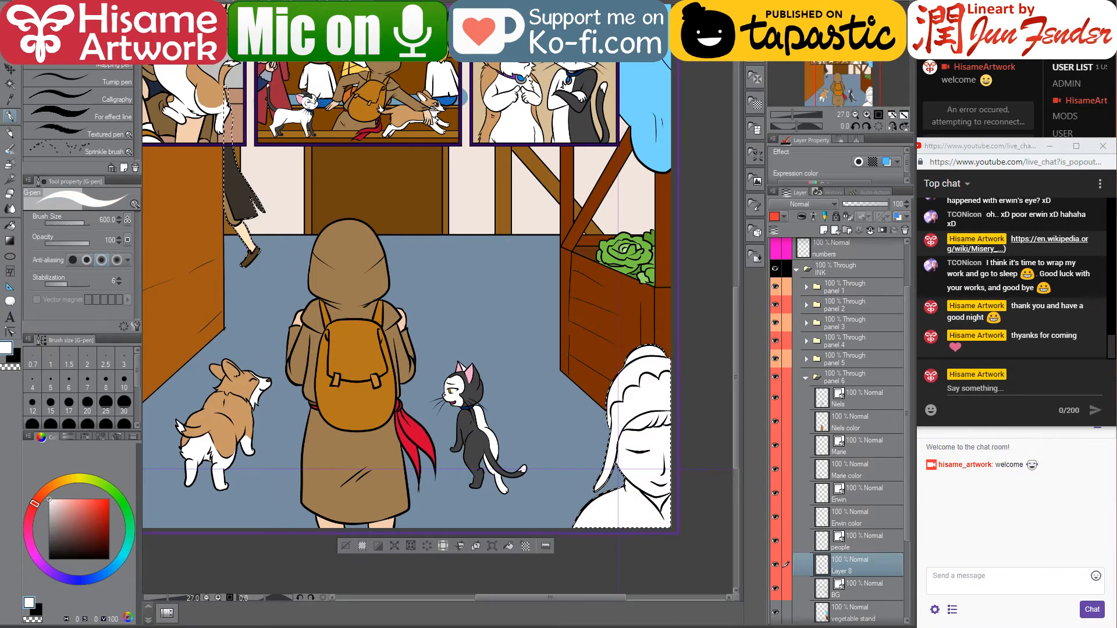
Fill the foreground woman's face with a light skin tone and her neck with a slightly darker shade of it
alt+click(274, 192)
click(11, 226)
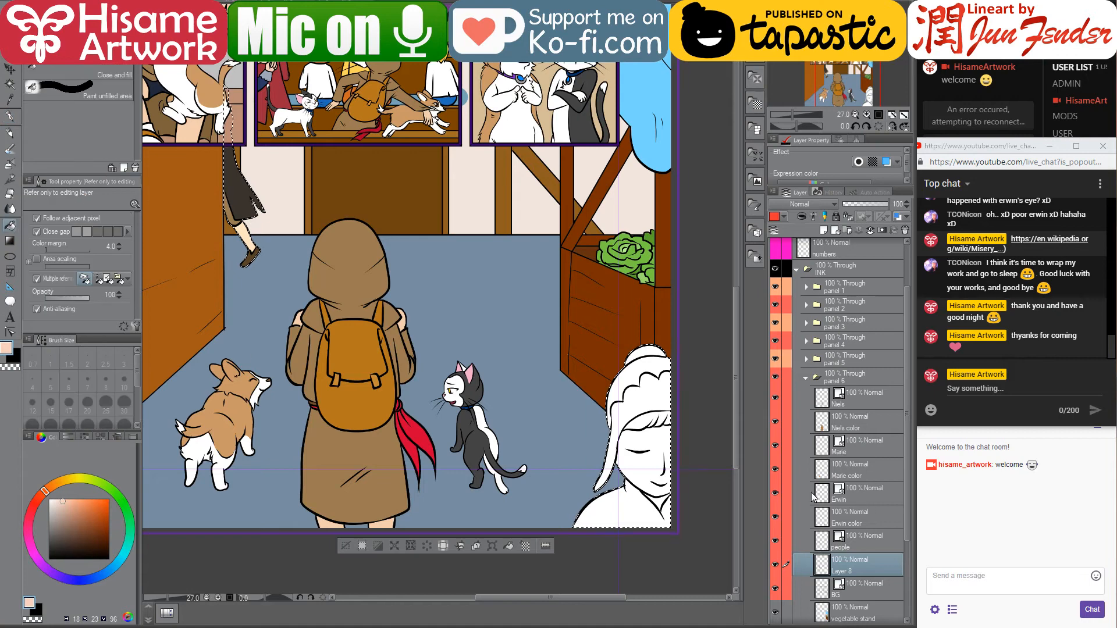
scroll(656, 476, up, 3)
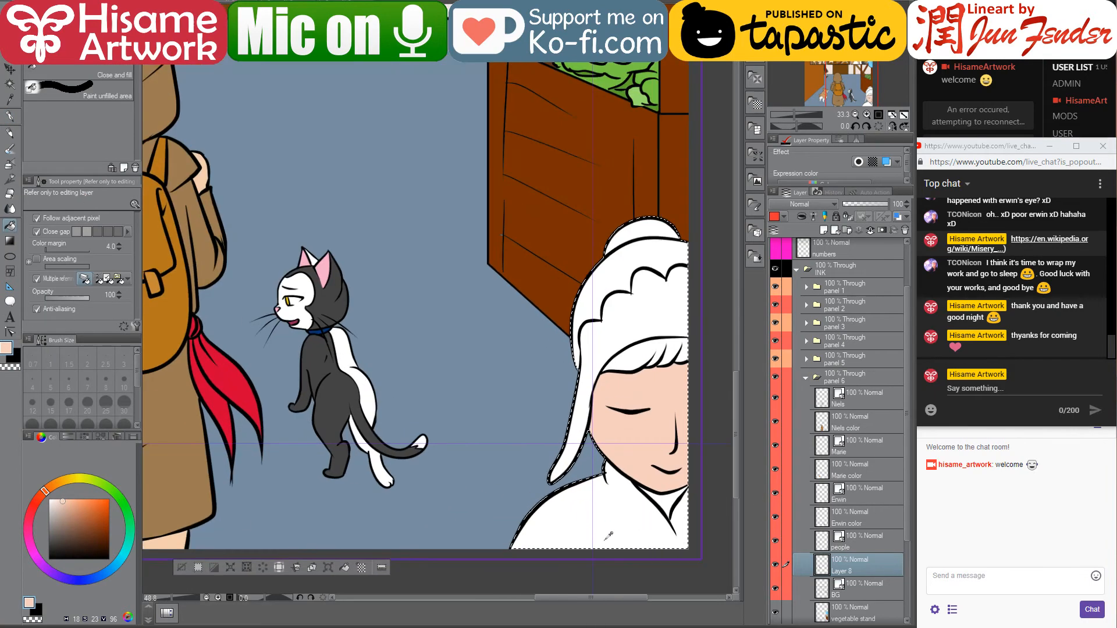
click(63, 508)
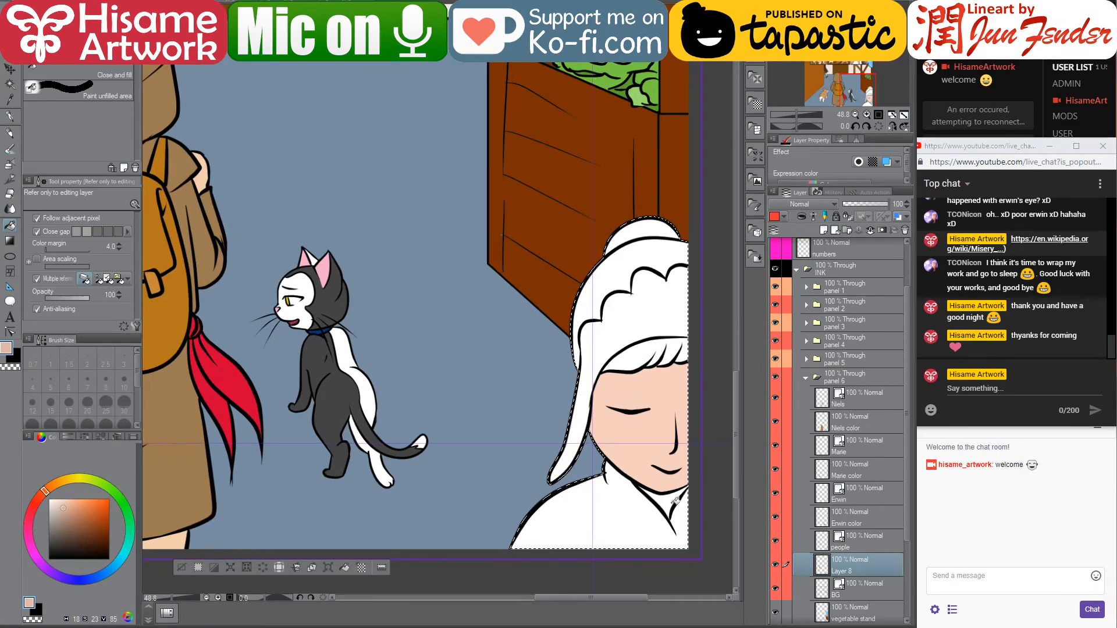
scroll(677, 483, up, 1)
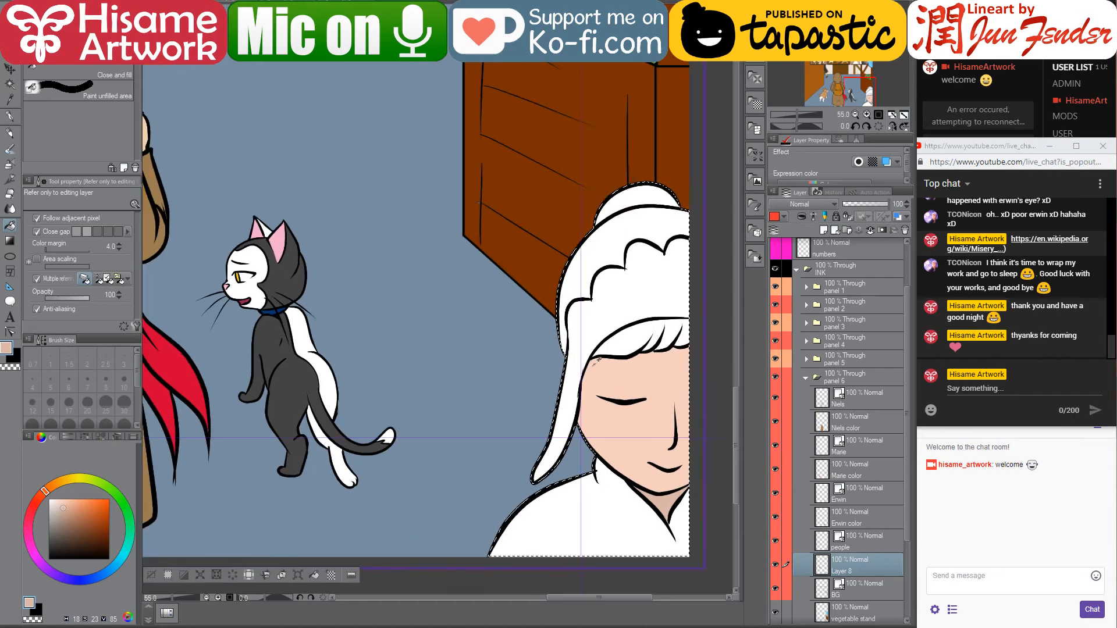
Choose a golden blond colour and fill the foreground woman's fringe with it
drag(606, 375, 549, 392)
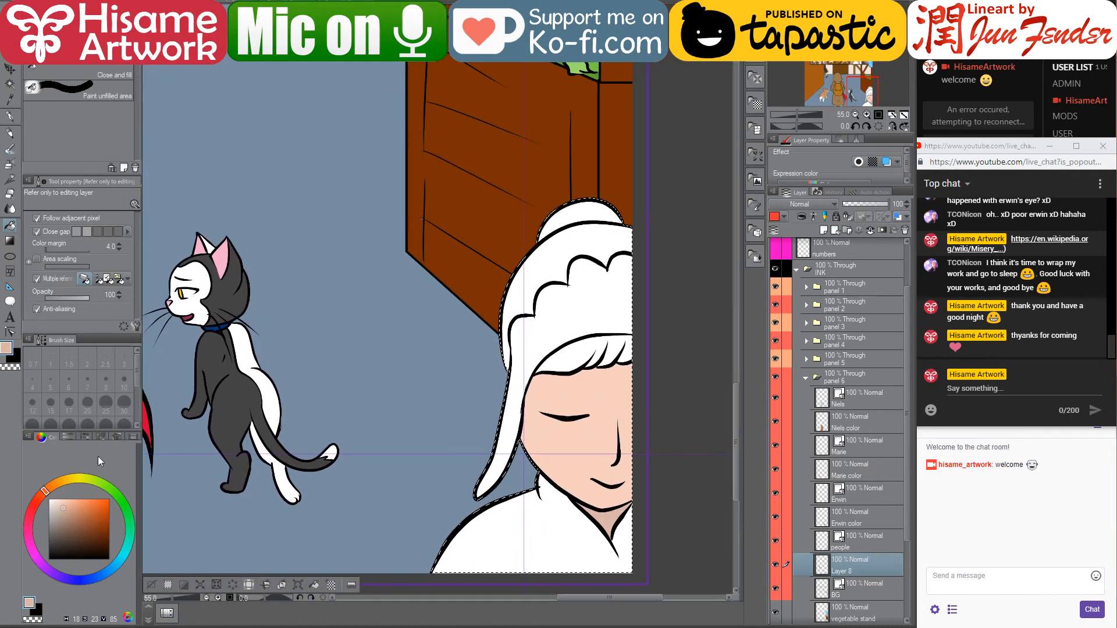
click(66, 480)
click(86, 512)
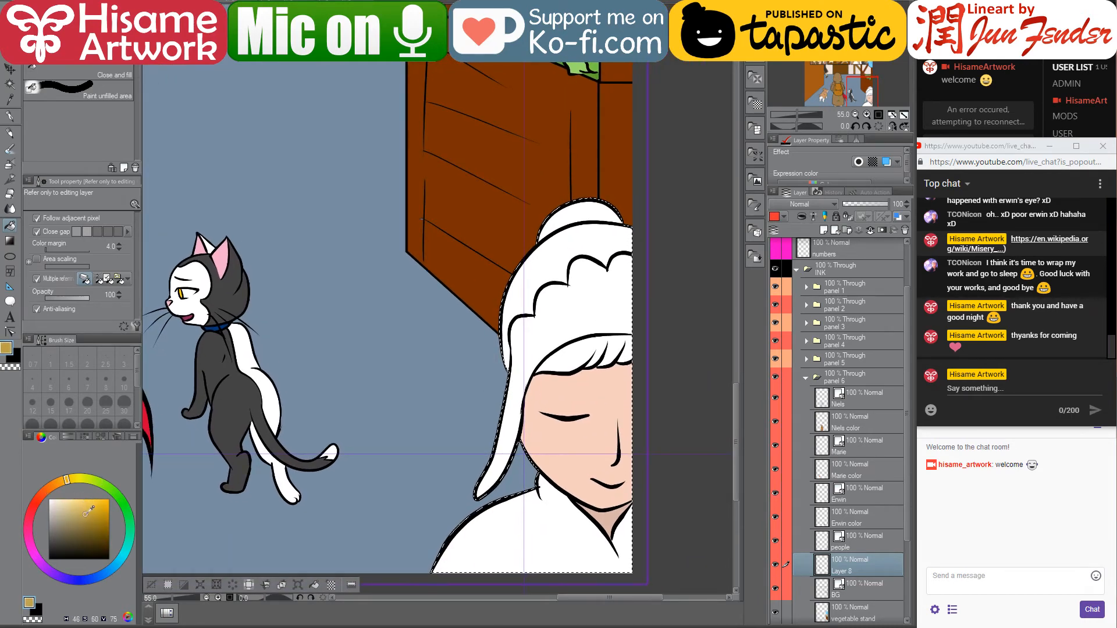
click(574, 352)
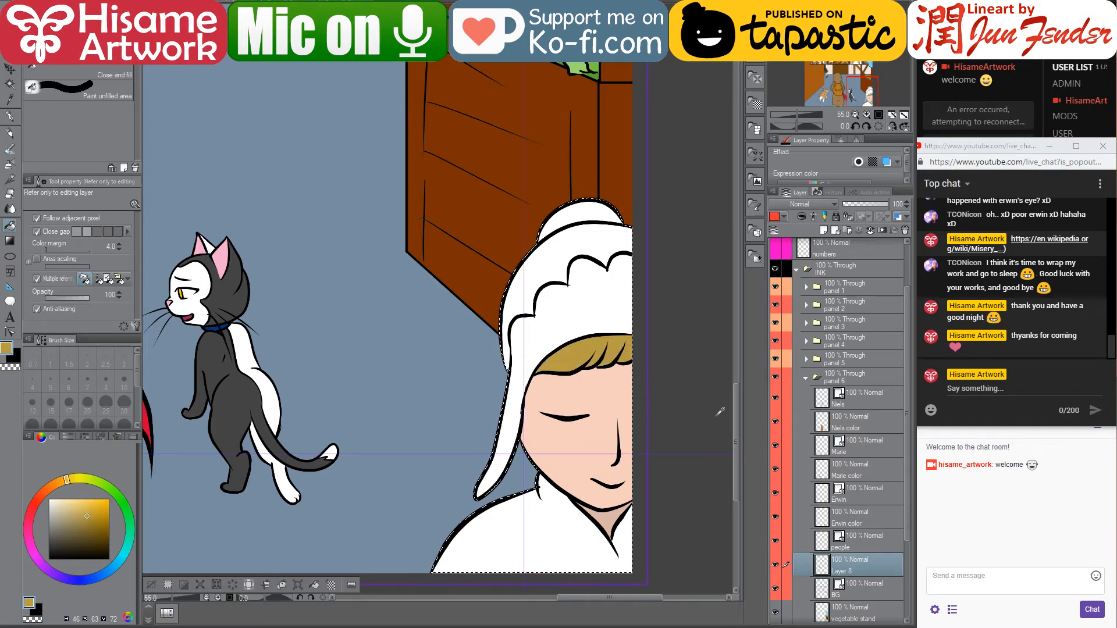
Sample the light blue of the hanging cloth beside the vegetable stand and darken it slightly as the drawing colour
scroll(720, 411, down, 3)
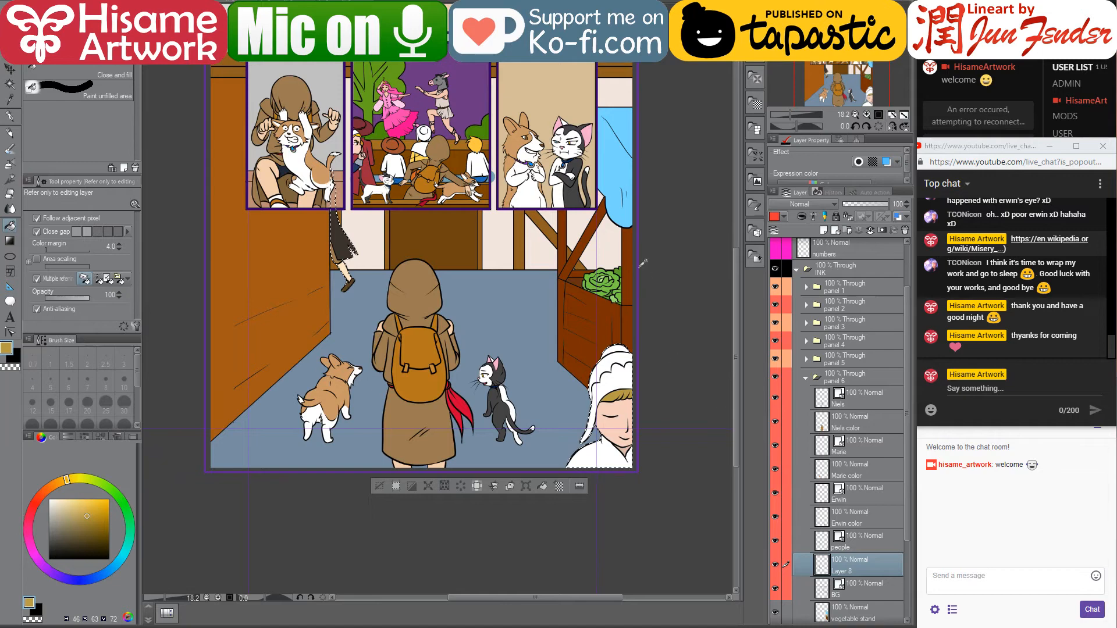
alt+click(615, 198)
scroll(640, 453, up, 5)
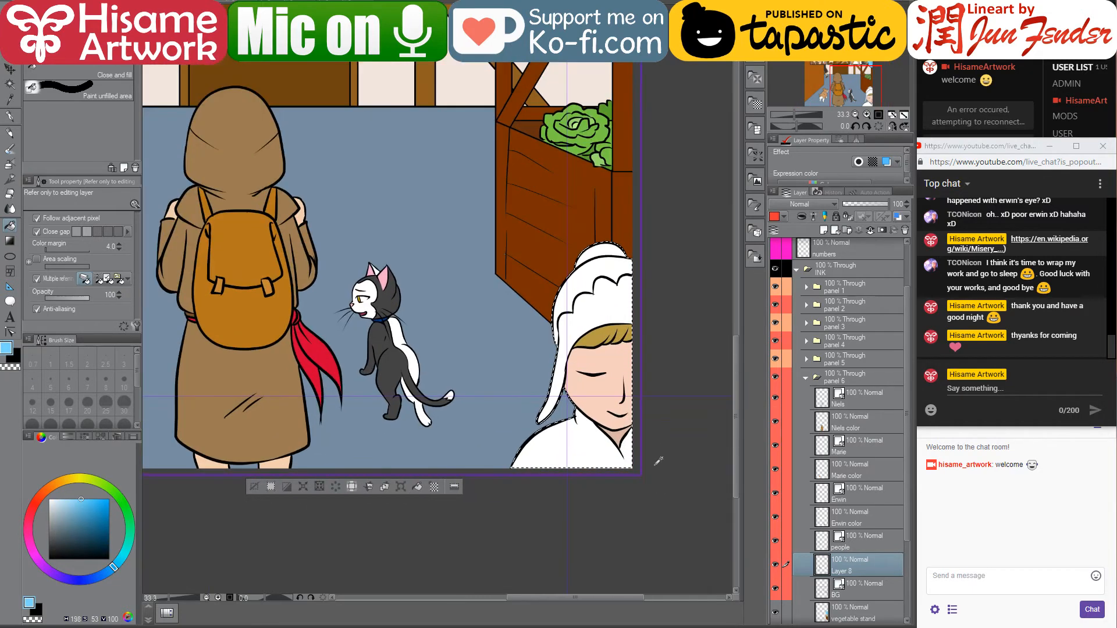
scroll(652, 425, up, 1)
click(75, 508)
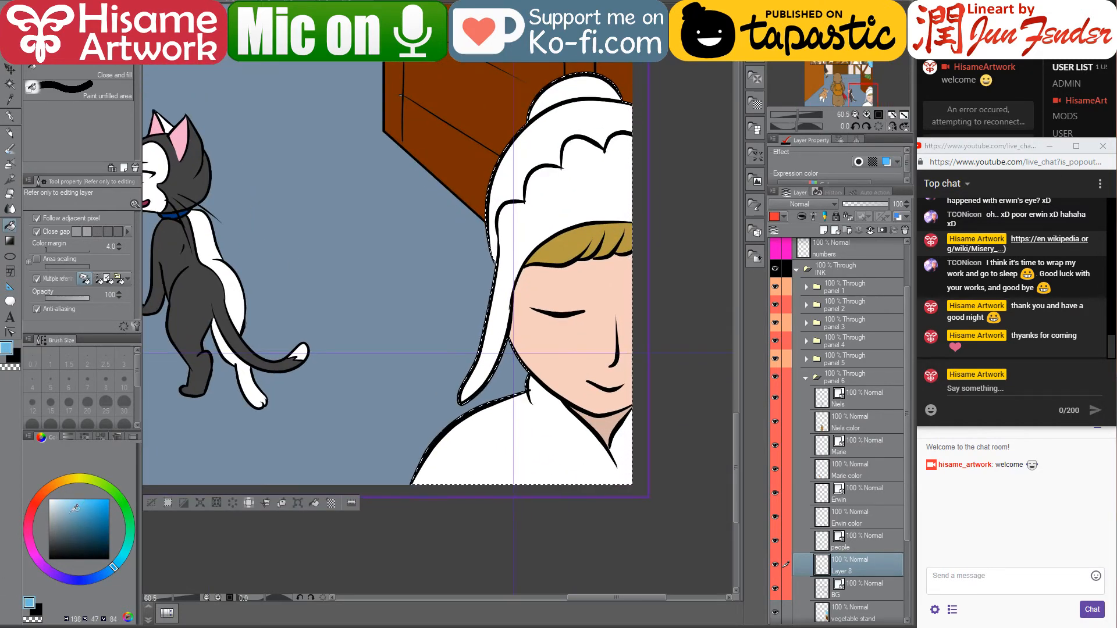
drag(258, 438, 325, 464)
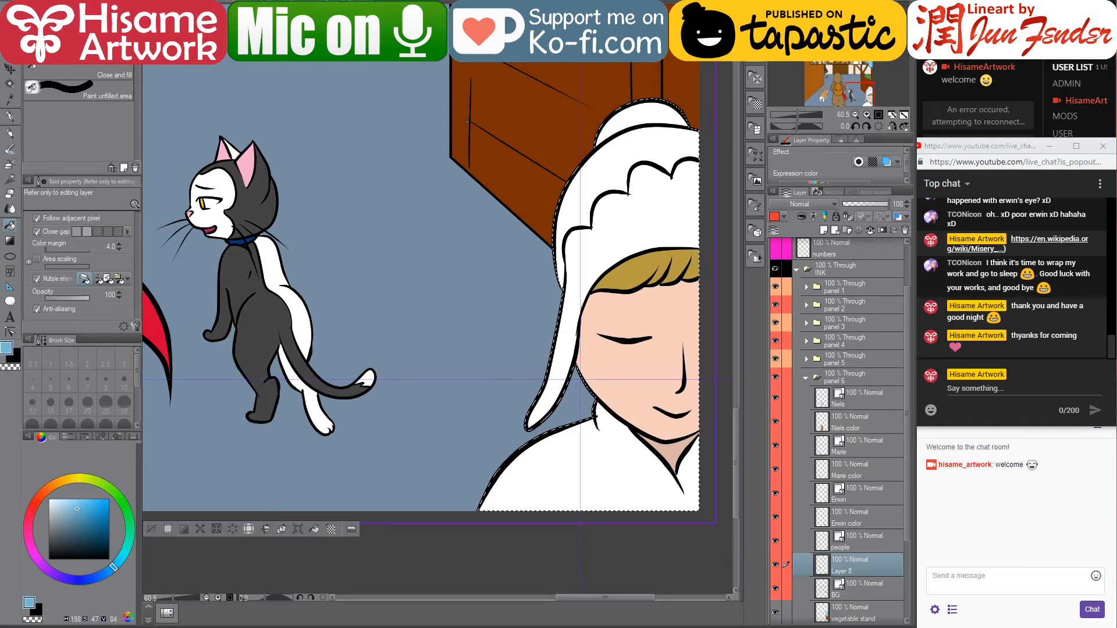
Switch to the web browser and search Google for "17th century worker dress"
mouse_move(426, 627)
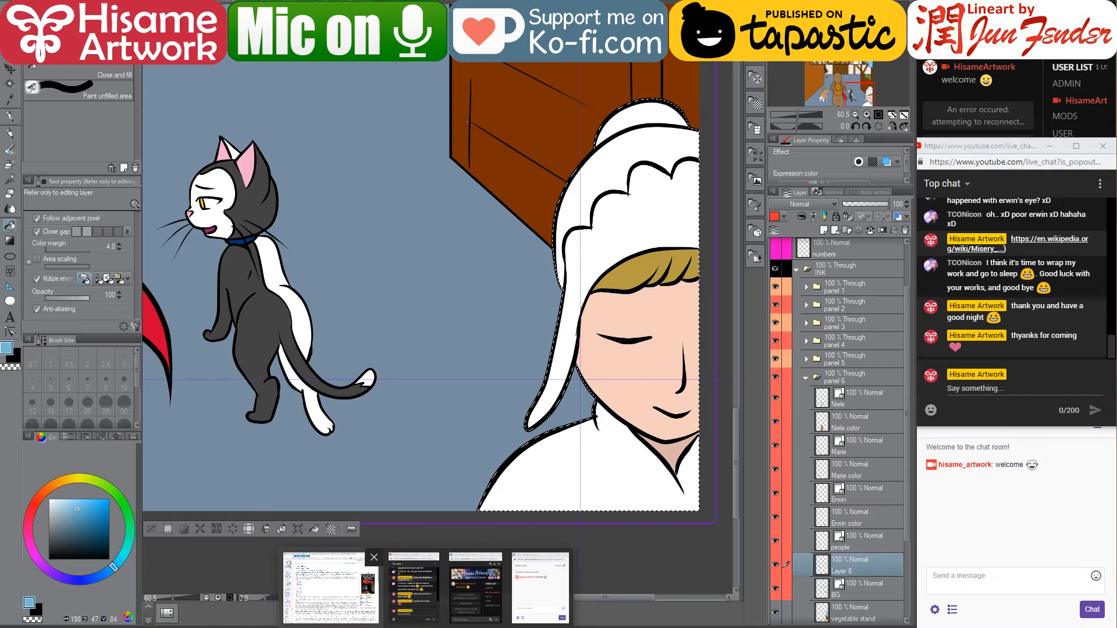
click(328, 588)
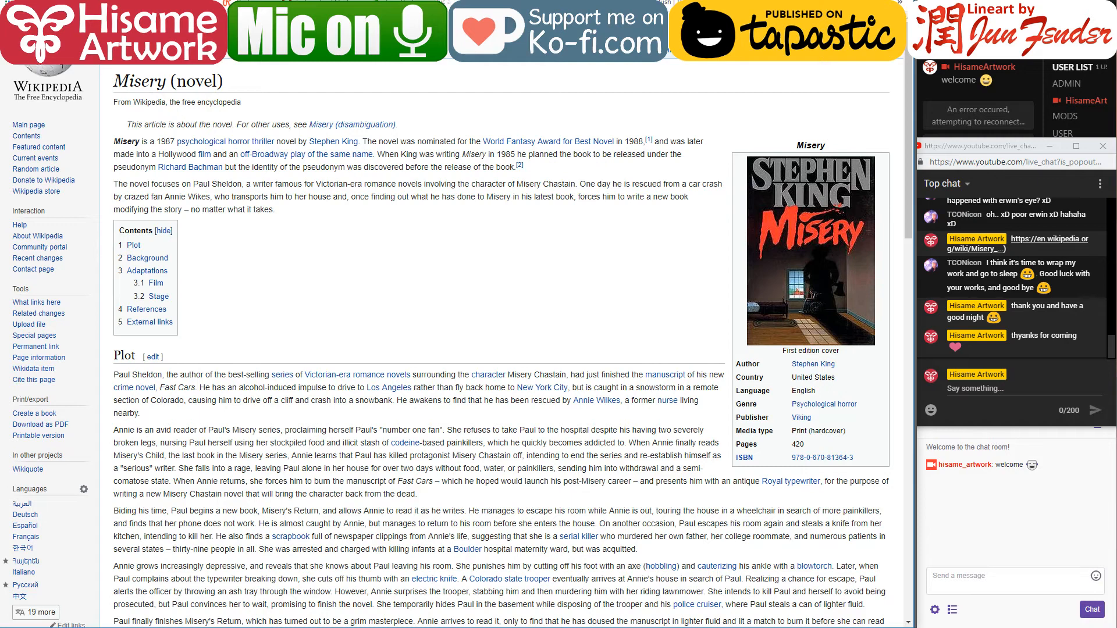
text(16)
key(BackSpace)
text(7th)
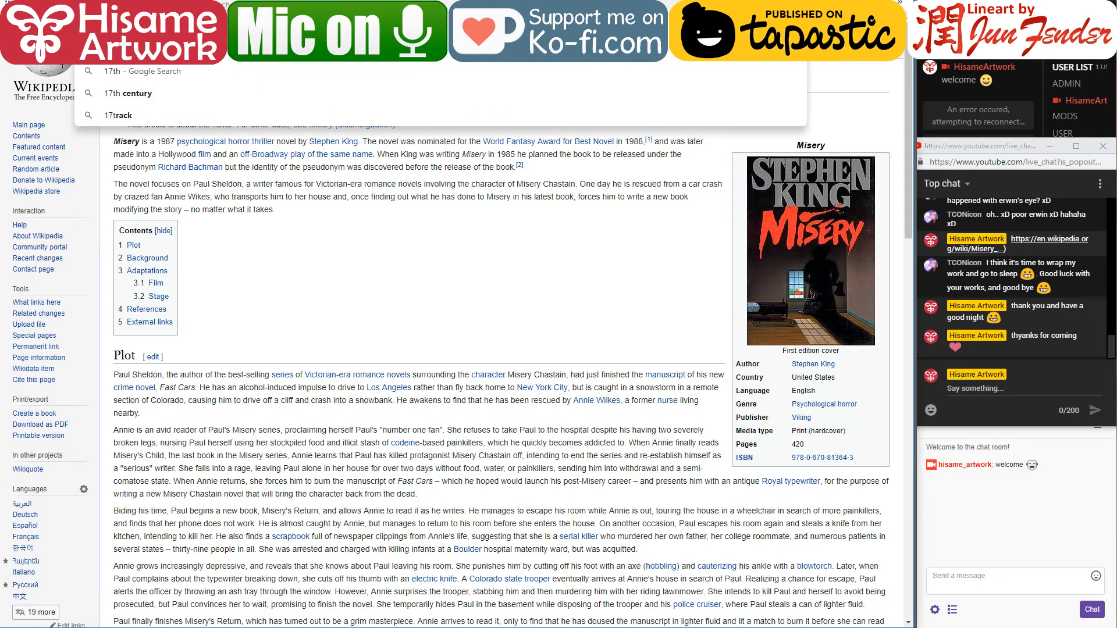
text( century)
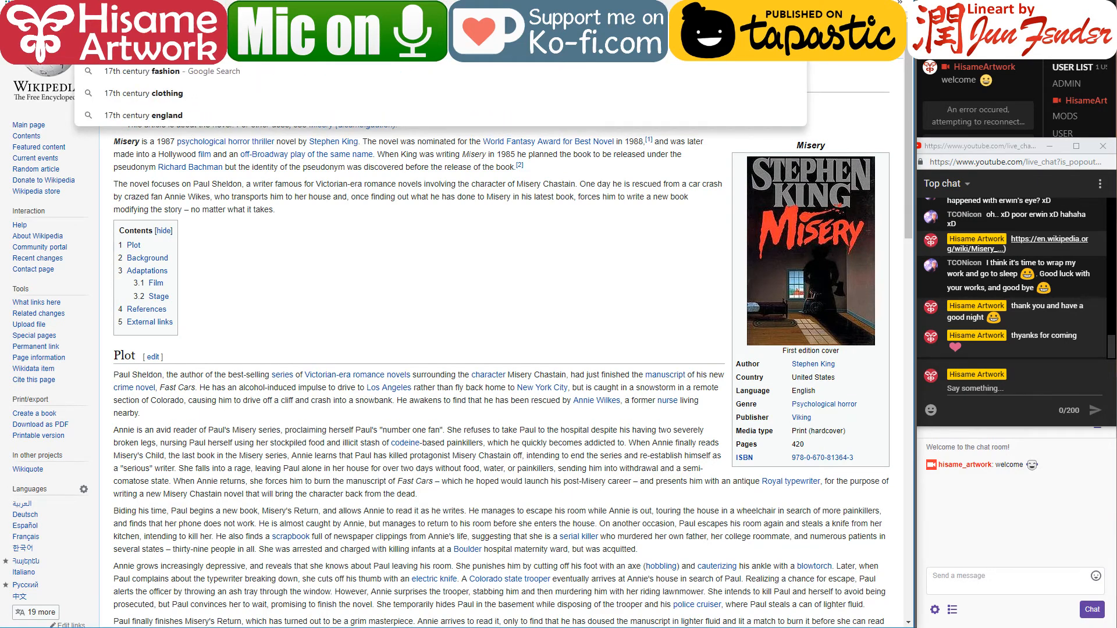
text( wo)
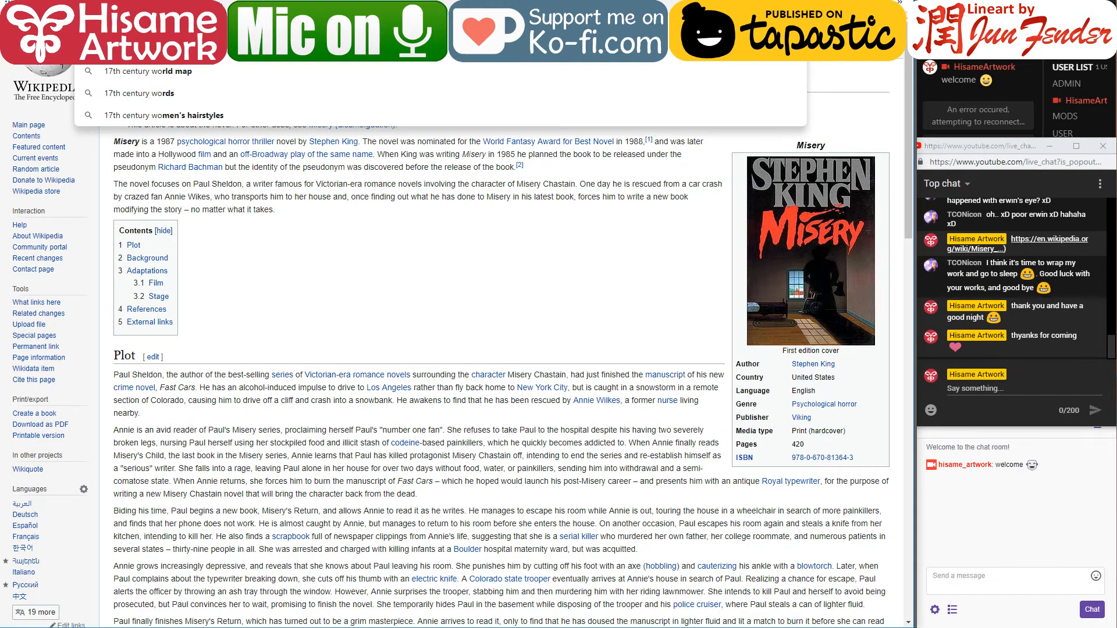
key(BackSpace)
key(BackSpace)
text(maid)
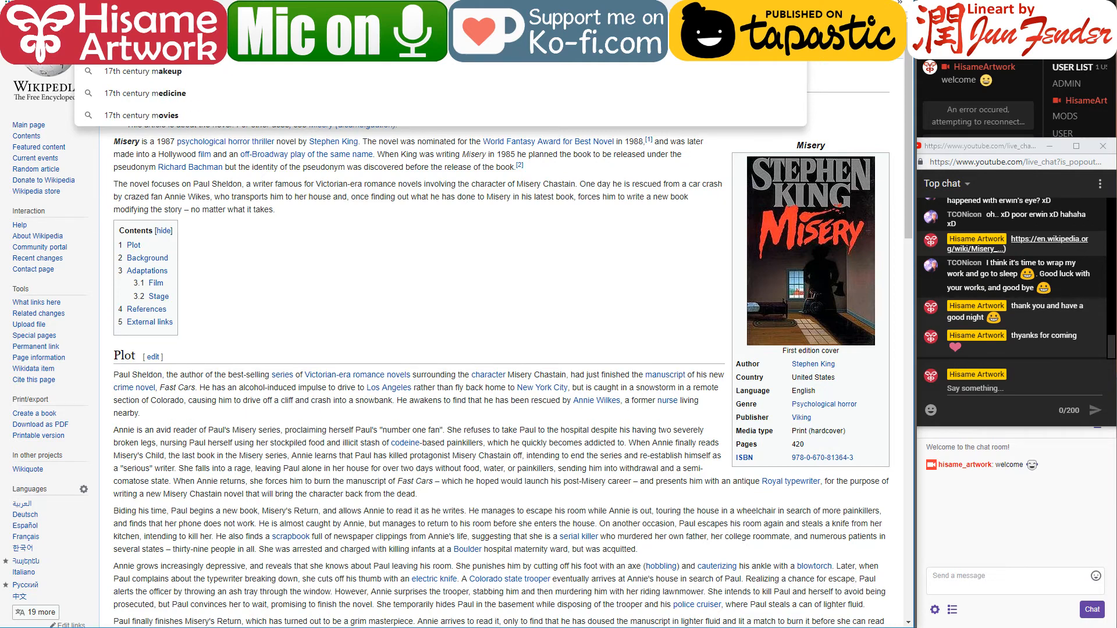
key(Return)
key(BackSpace)
key(BackSpace)
key(BackSpace)
key(BackSpace)
text(women)
key(Return)
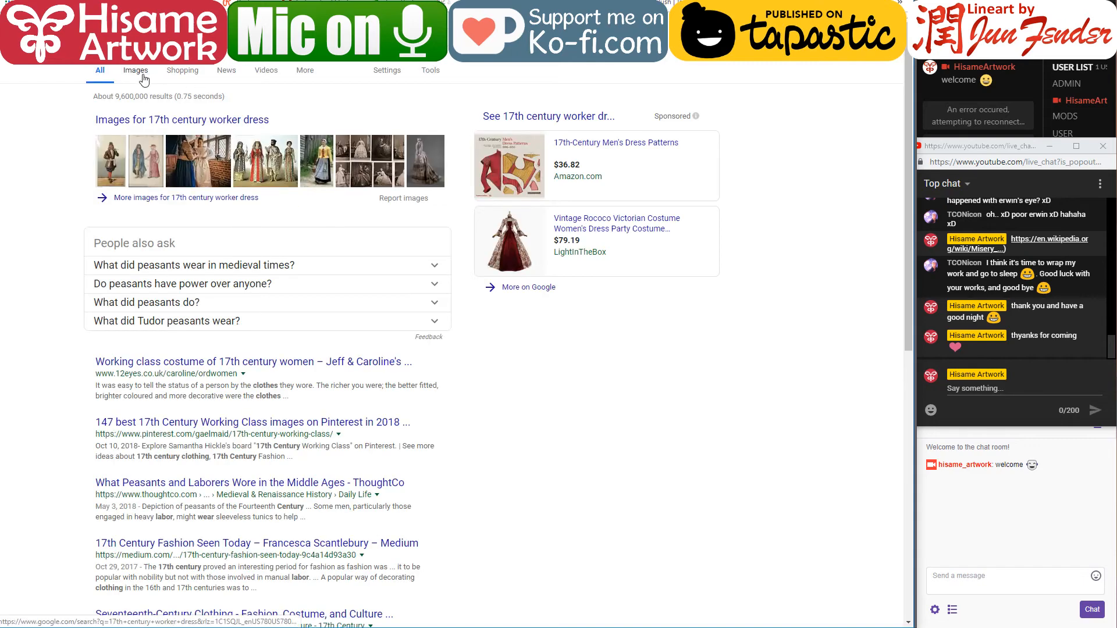
Show the image results and enlarge the photos of the maidservant, the woman in the blue jacket and the woman in the white apron
click(140, 71)
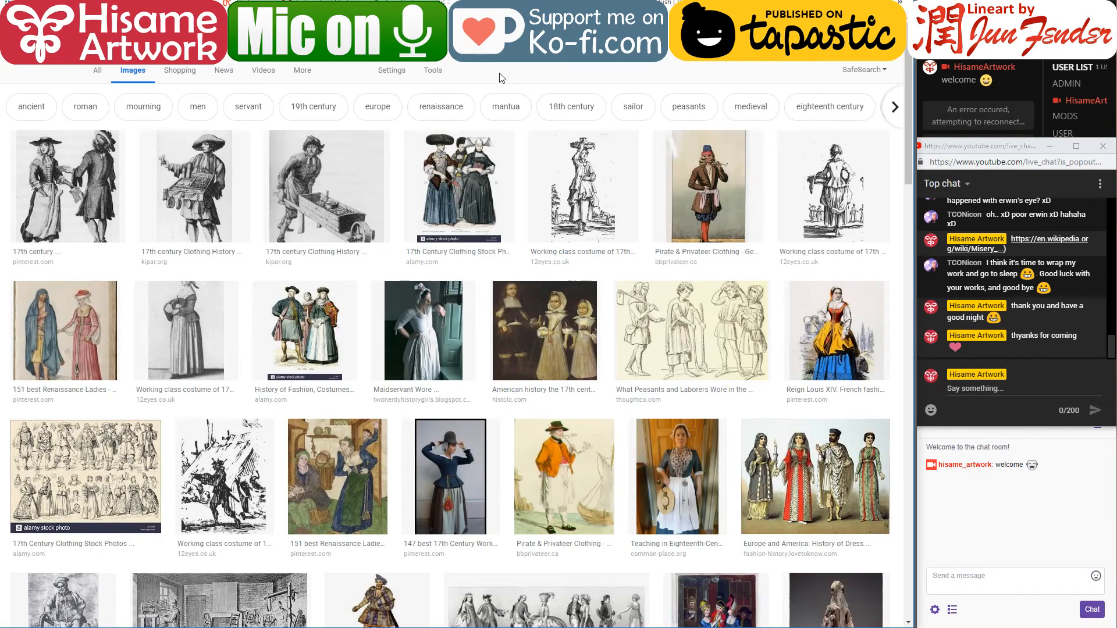
scroll(655, 148, down, 1)
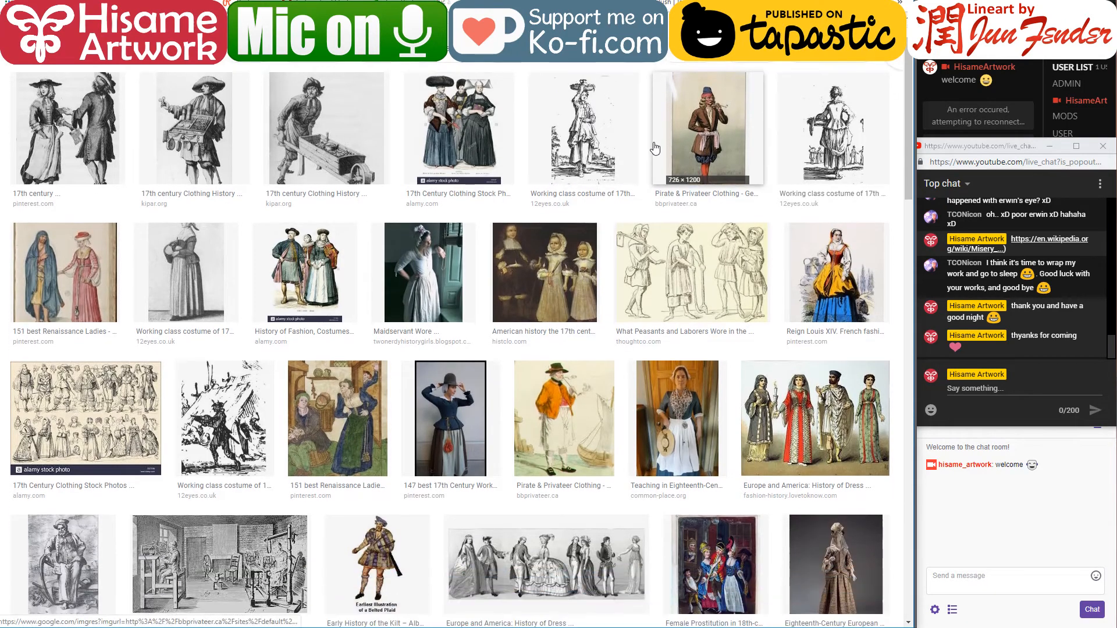
click(445, 274)
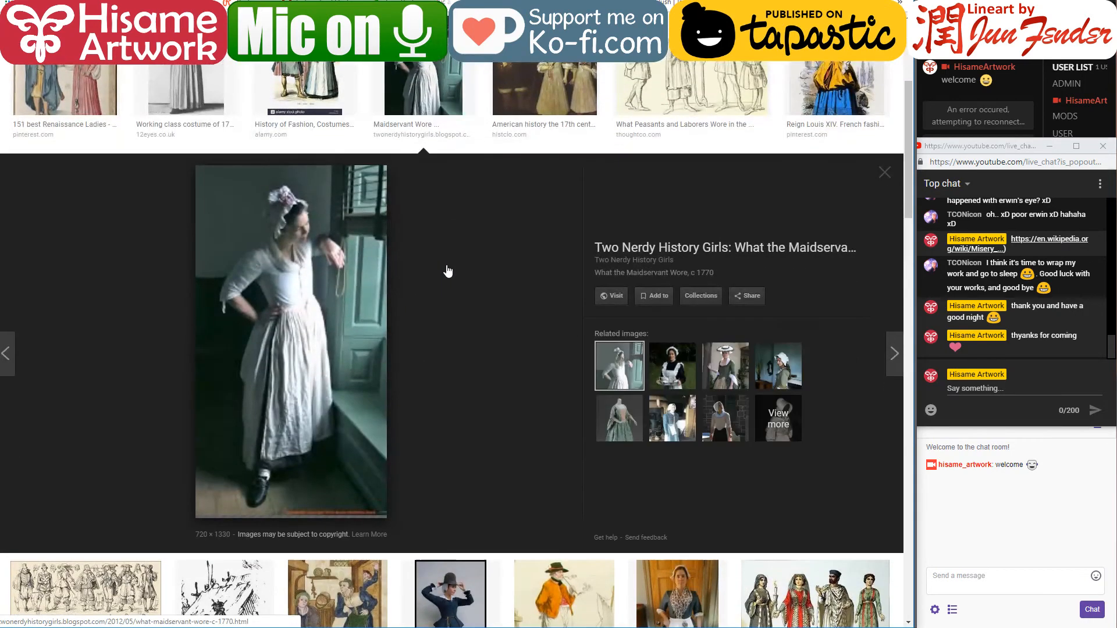
scroll(466, 255, down, 3)
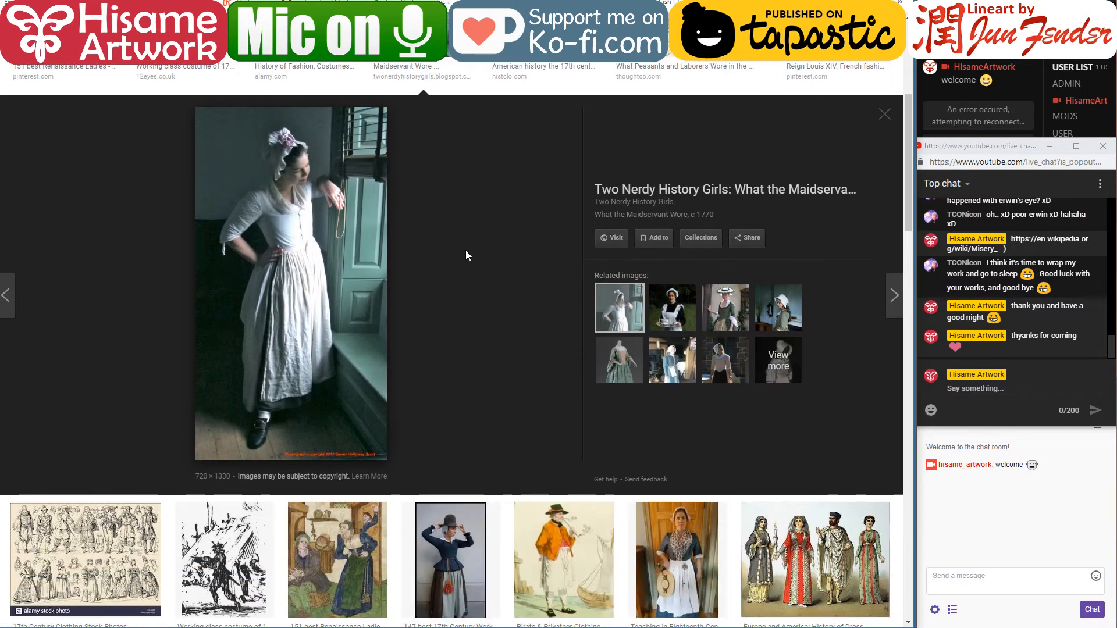
click(439, 442)
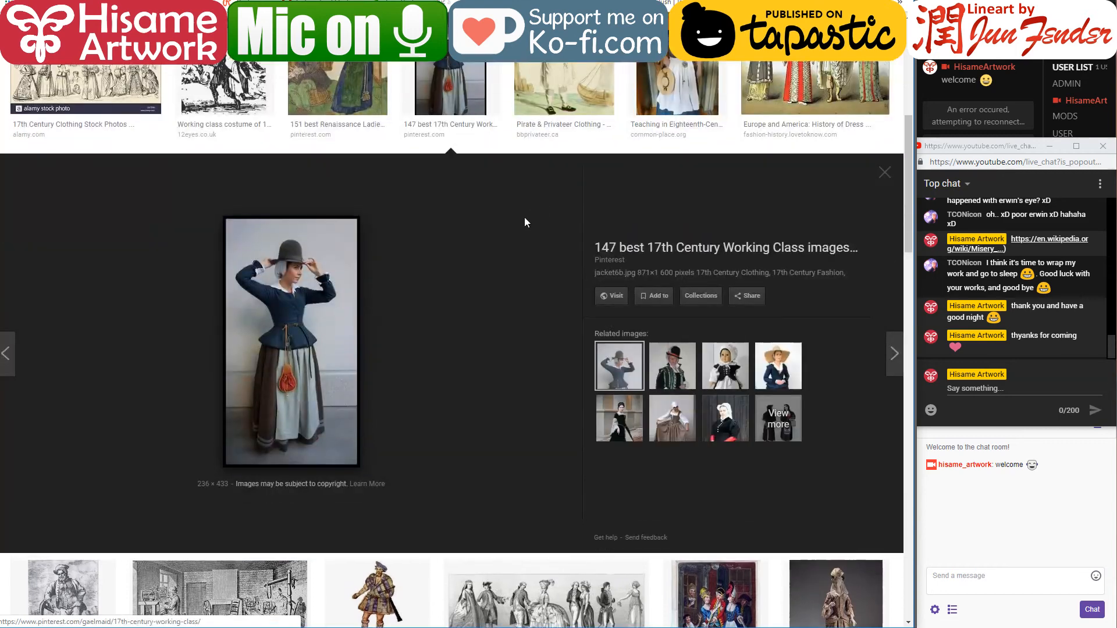
scroll(525, 222, up, 3)
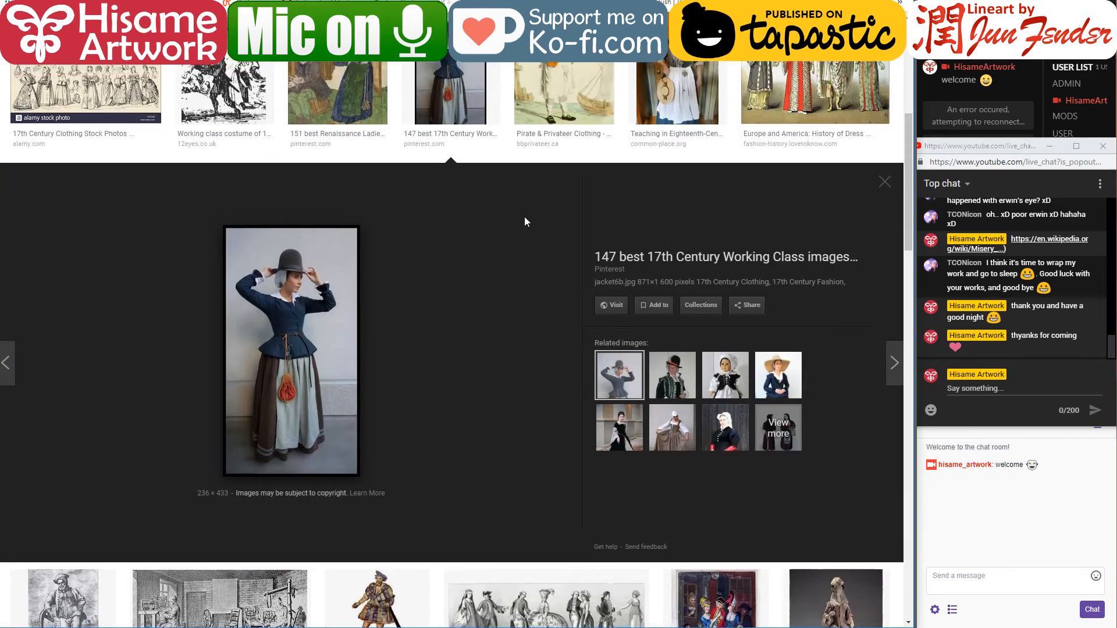
click(663, 232)
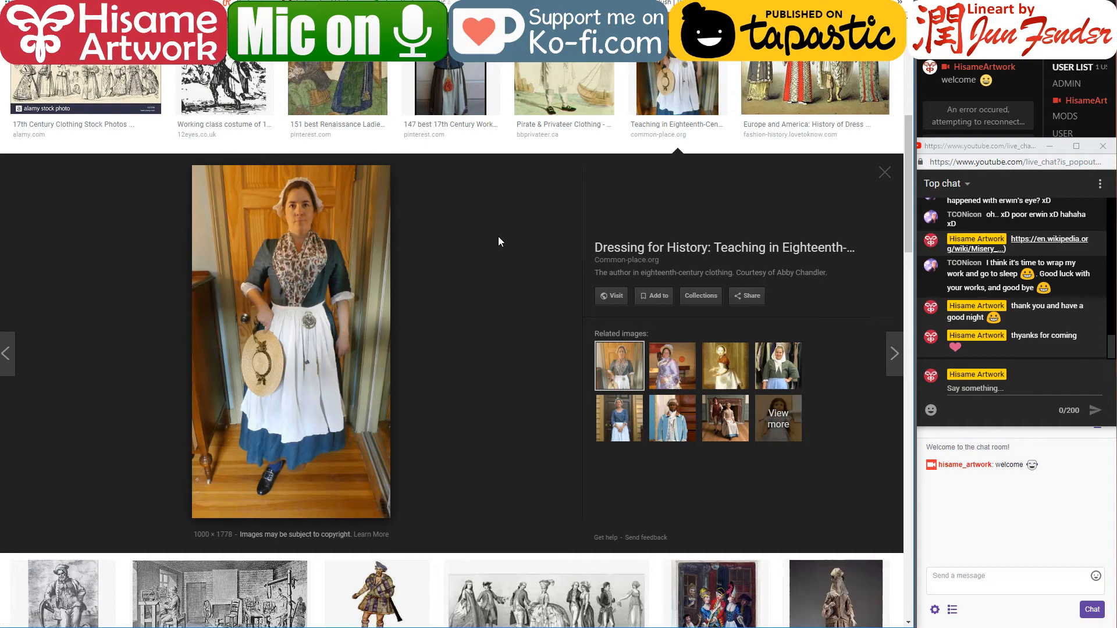
scroll(498, 236, up, 4)
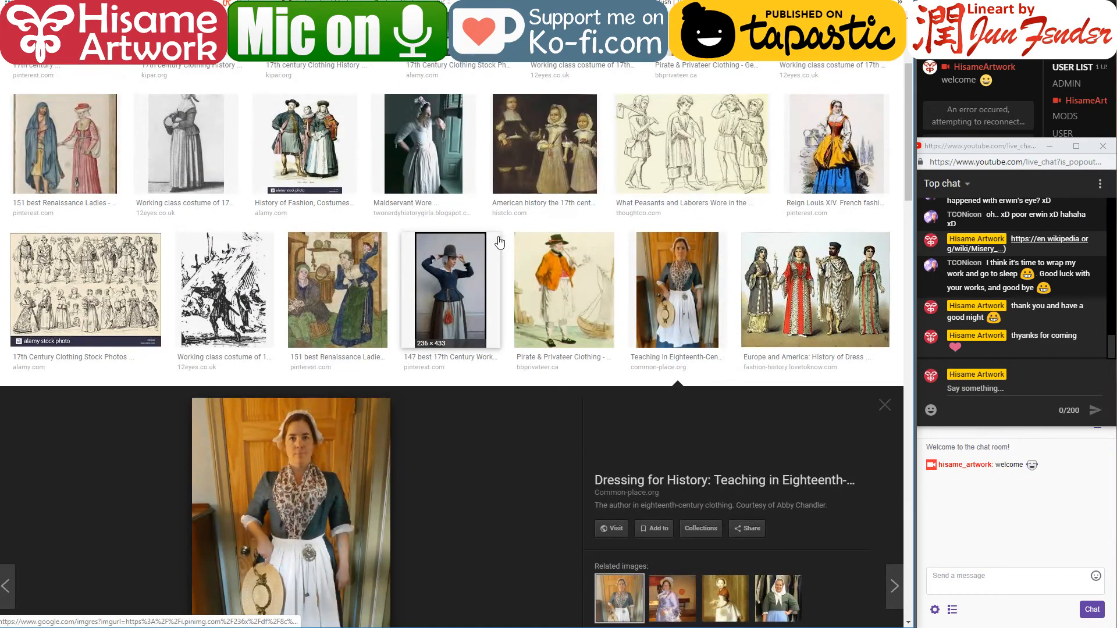
scroll(499, 242, up, 3)
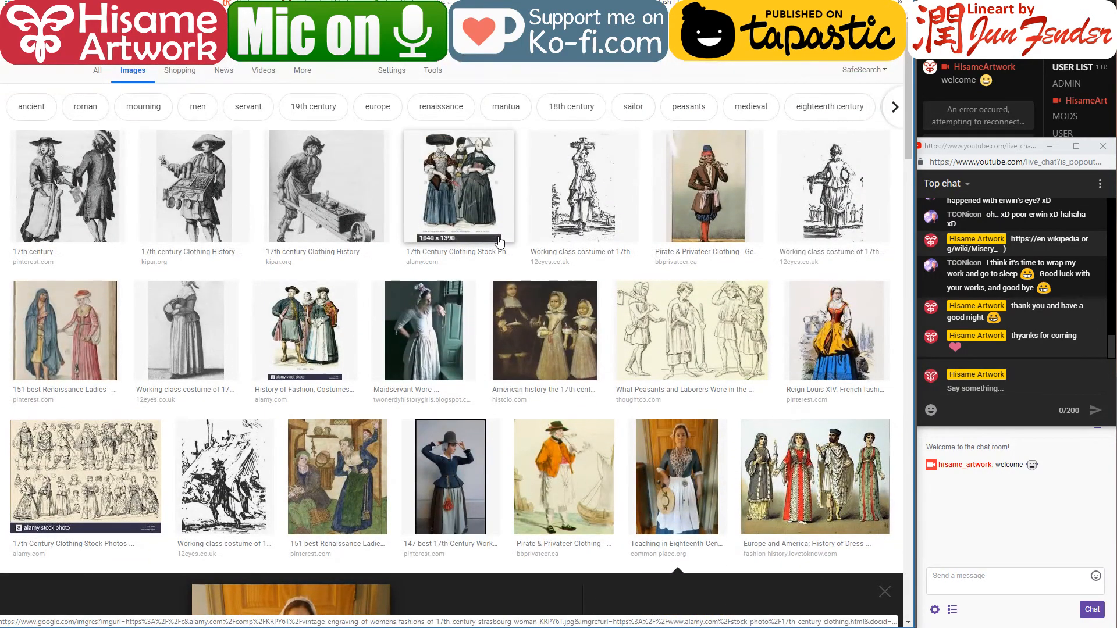
Examine the 17th century peasant fashion photo with the yellow skirt and the photo of the dancing couple in peasant clothing
scroll(498, 241, down, 15)
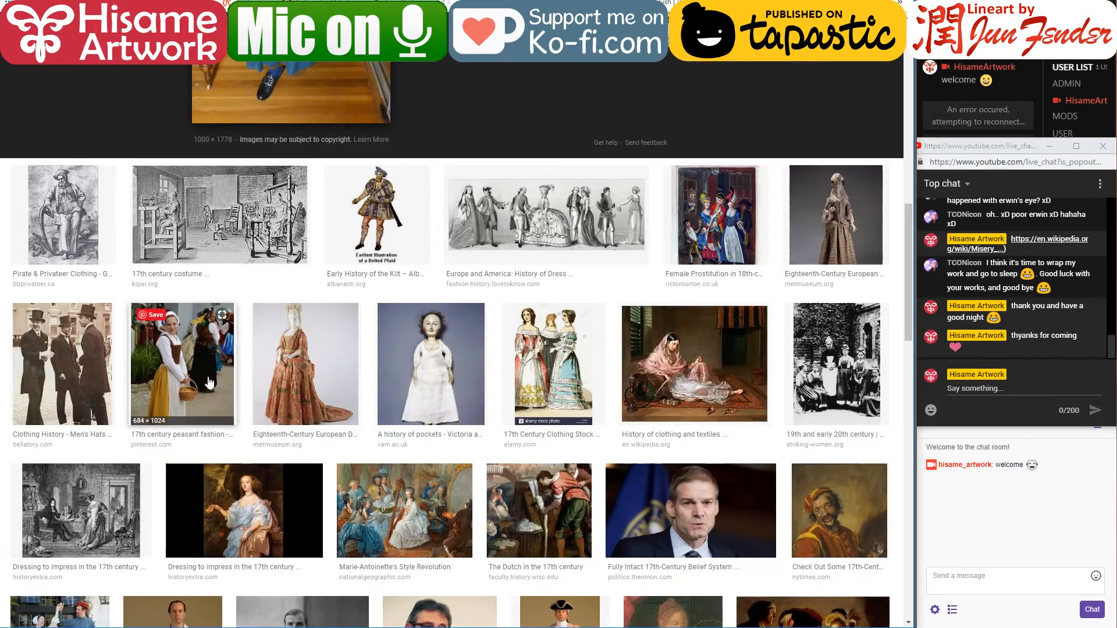
click(230, 352)
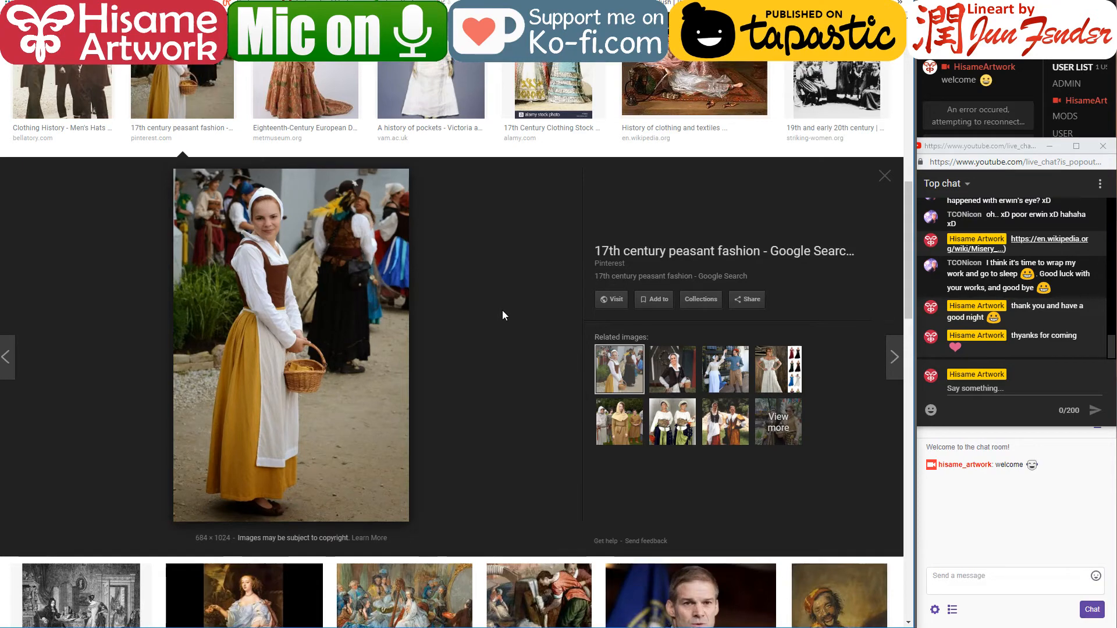
scroll(503, 315, up, 3)
scroll(497, 371, down, 9)
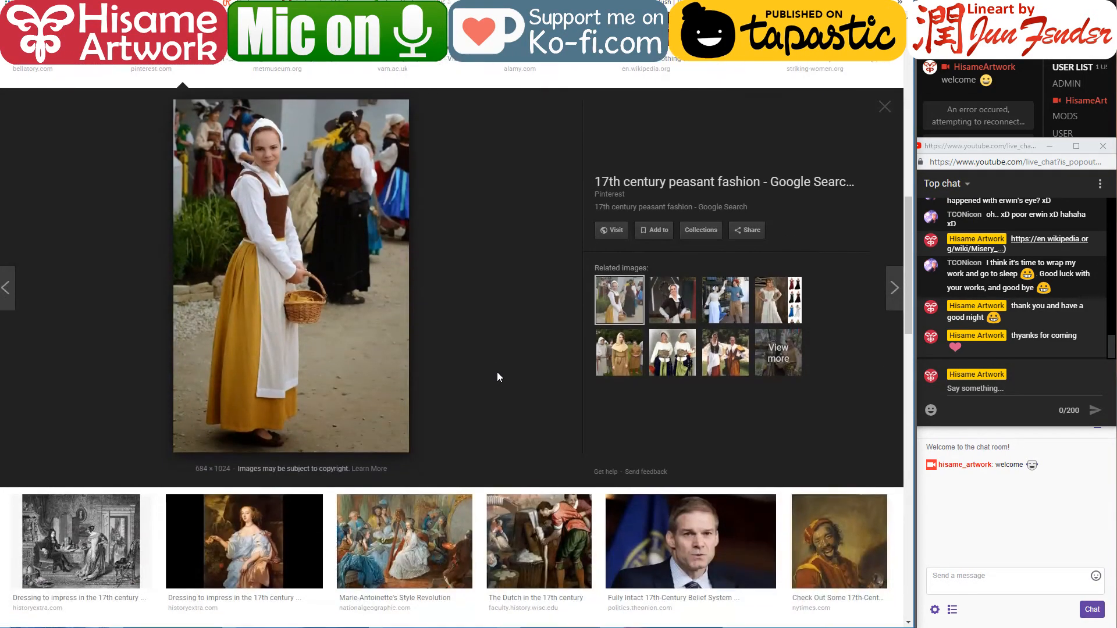
scroll(525, 74, up, 1)
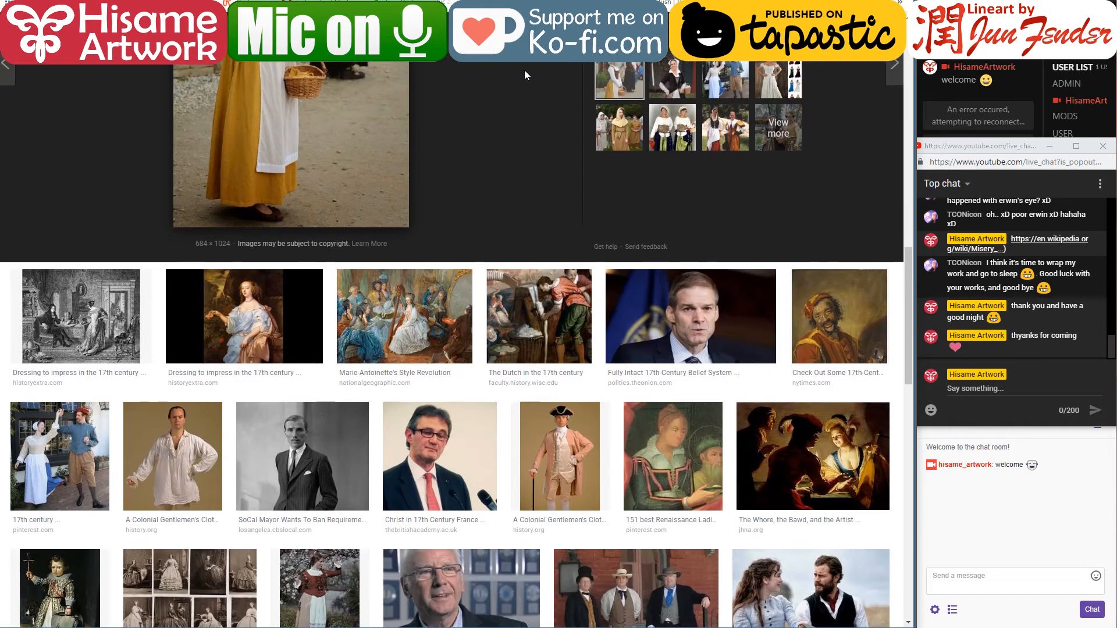
click(58, 443)
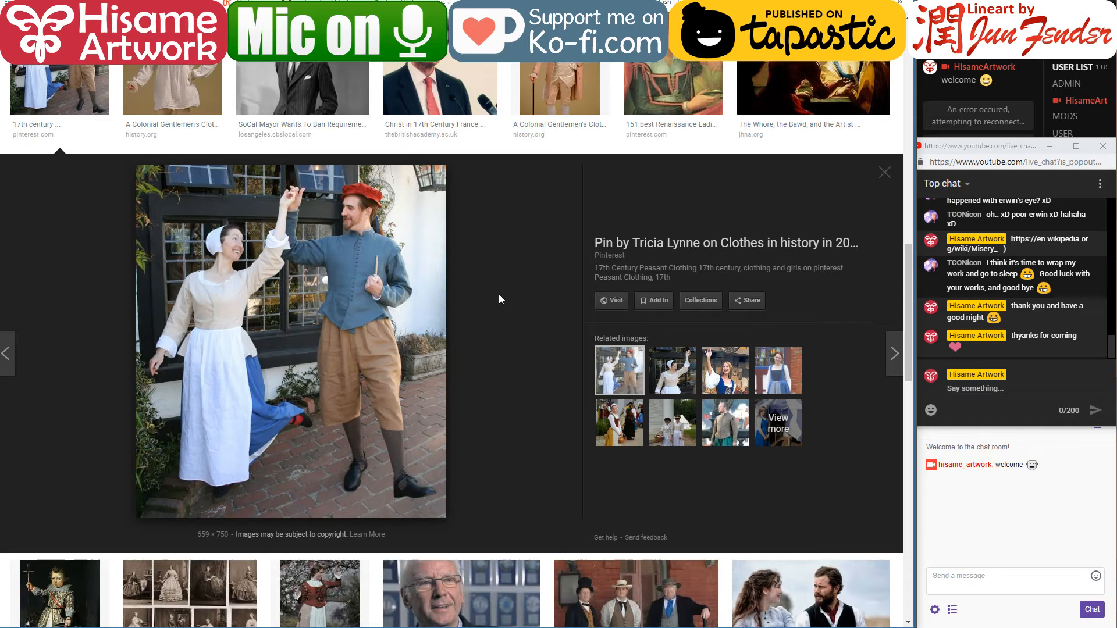
scroll(499, 299, up, 1)
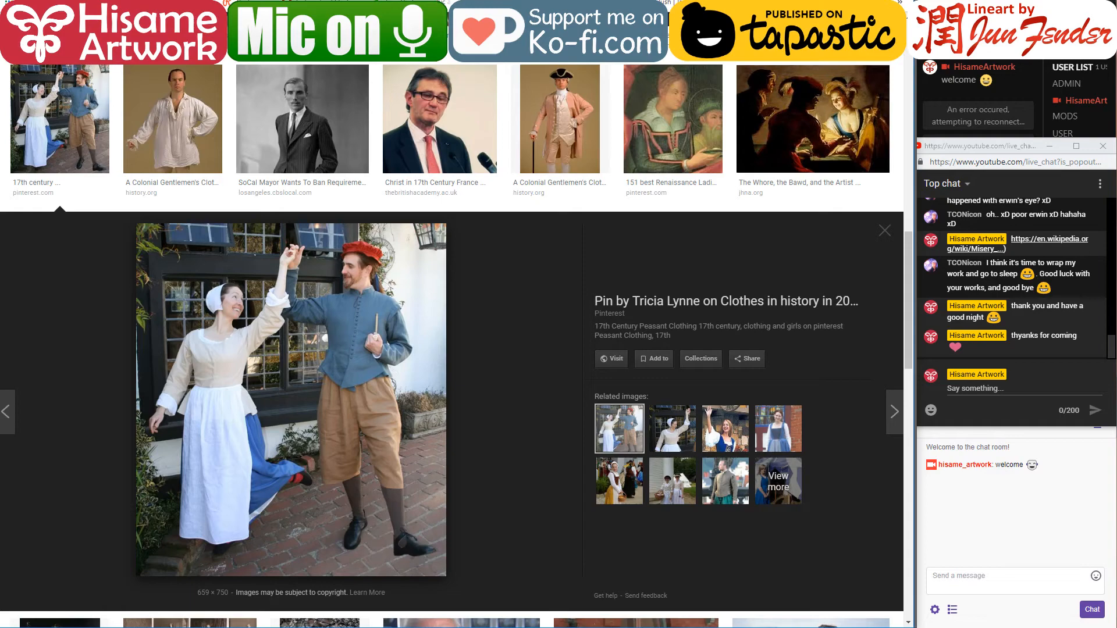
Switch back to Clip Studio Paint, choose a sandy tan colour and fill the foreground woman's dress with it
key(alt+Tab)
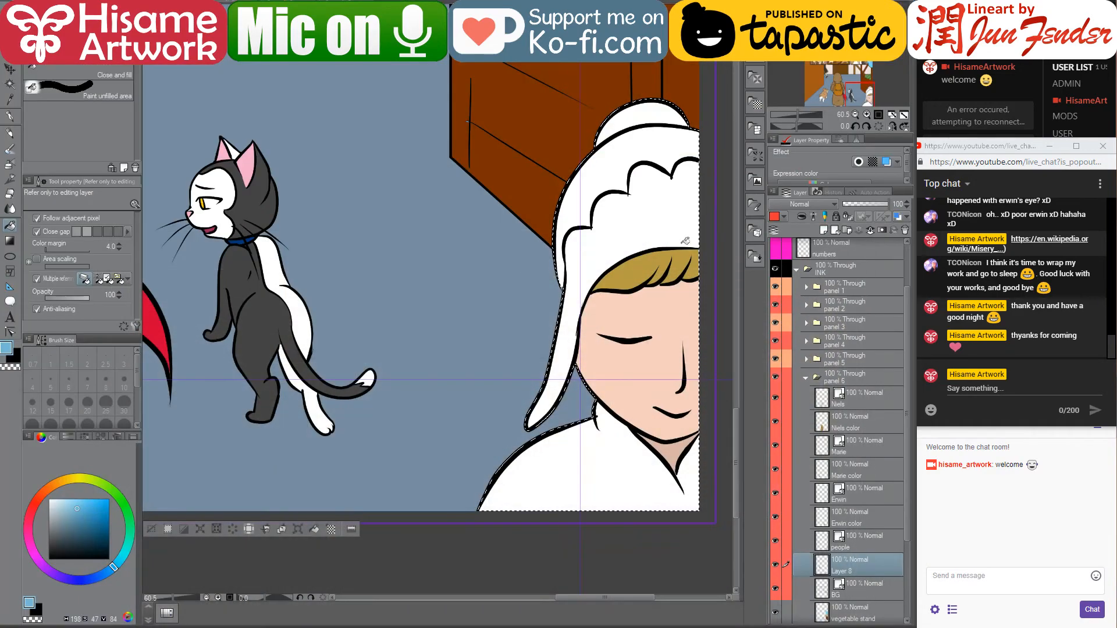
click(62, 481)
click(637, 481)
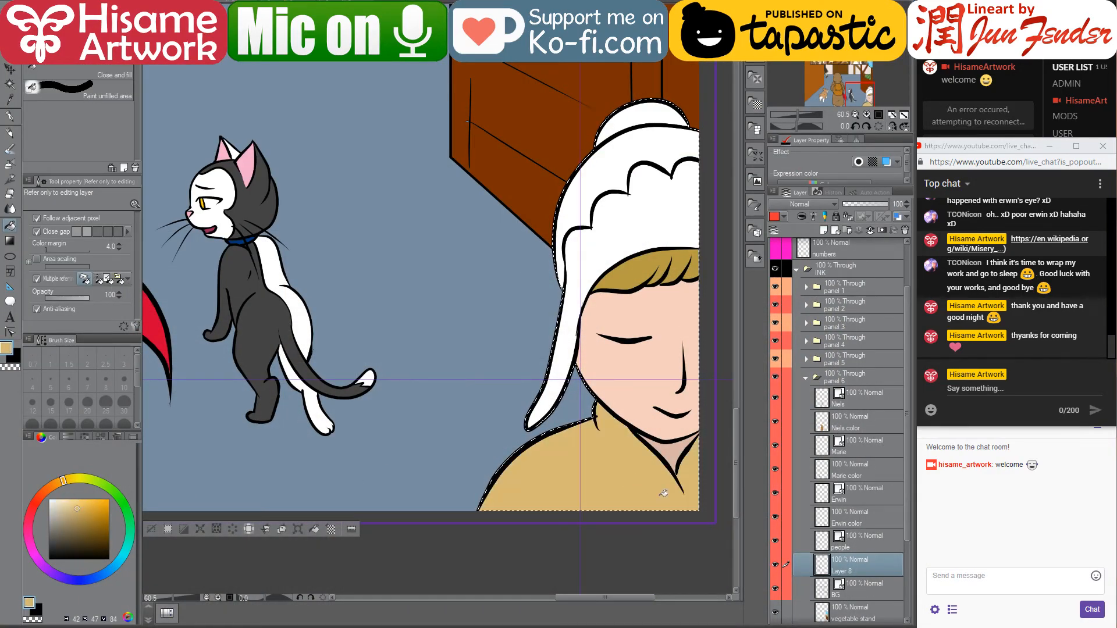
Choose a lighter, paler tan (H 42, S 35, V 88) and refill the foreground woman's dress with it
click(70, 506)
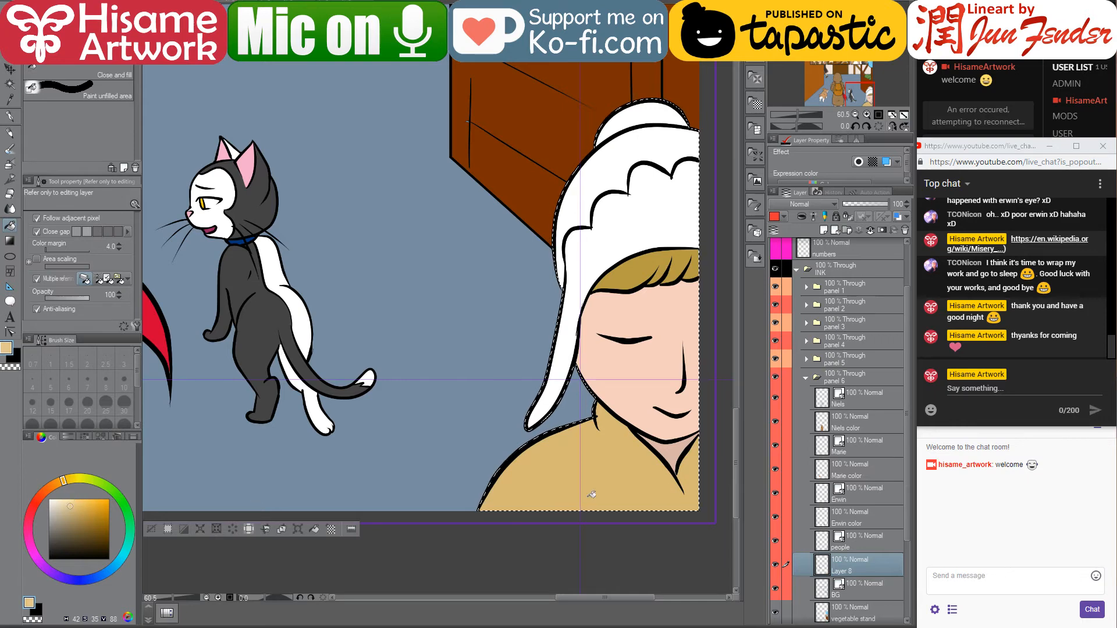
click(592, 494)
scroll(637, 559, down, 2)
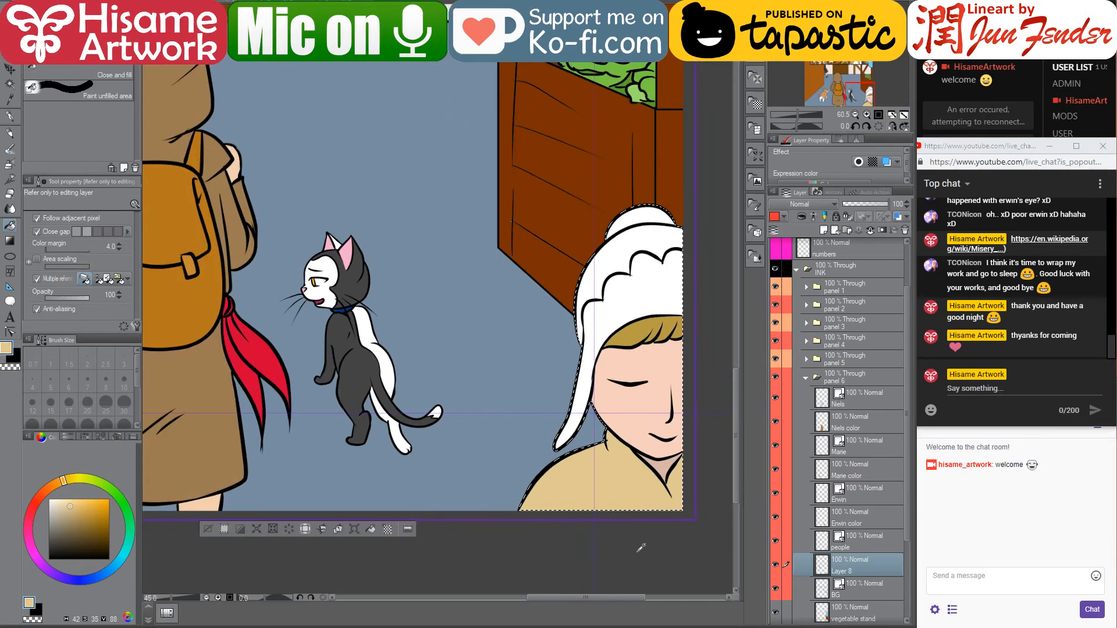
scroll(641, 548, down, 2)
scroll(680, 541, up, 1)
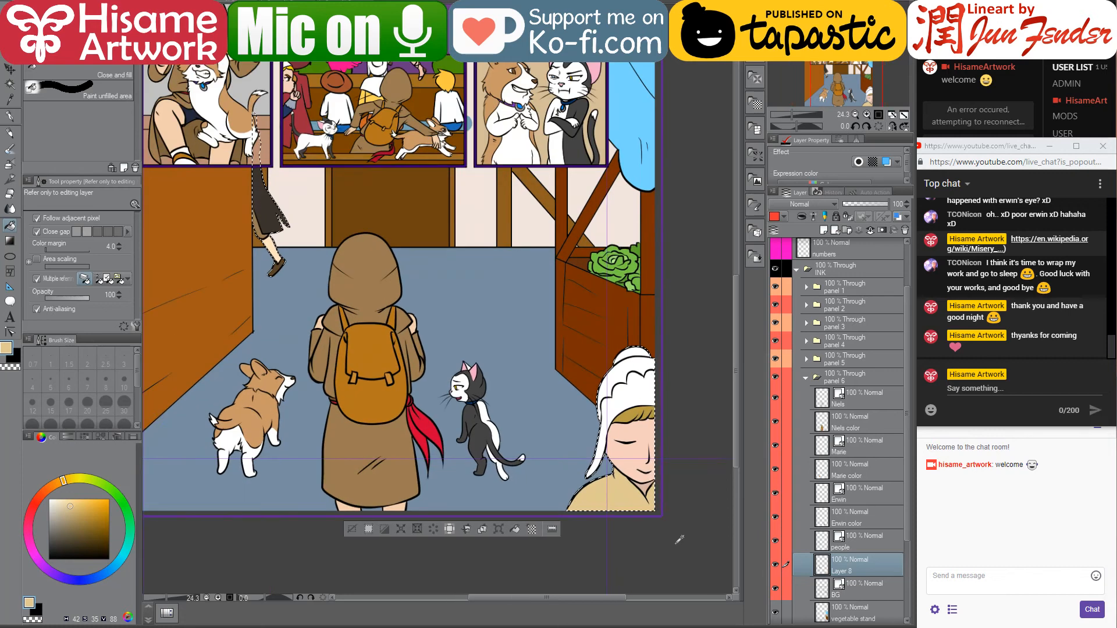
scroll(679, 540, up, 3)
Try to extend the woman's collar line on the people line layer down across her dress, comparing with the dancing couple reference photo
click(11, 332)
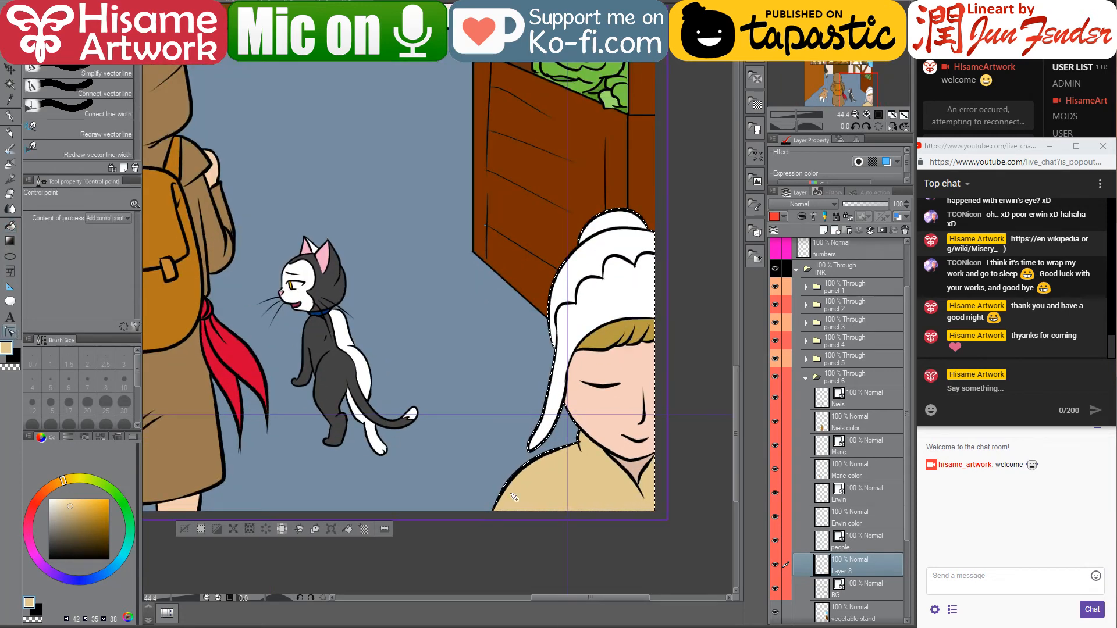
scroll(618, 498, up, 2)
click(861, 547)
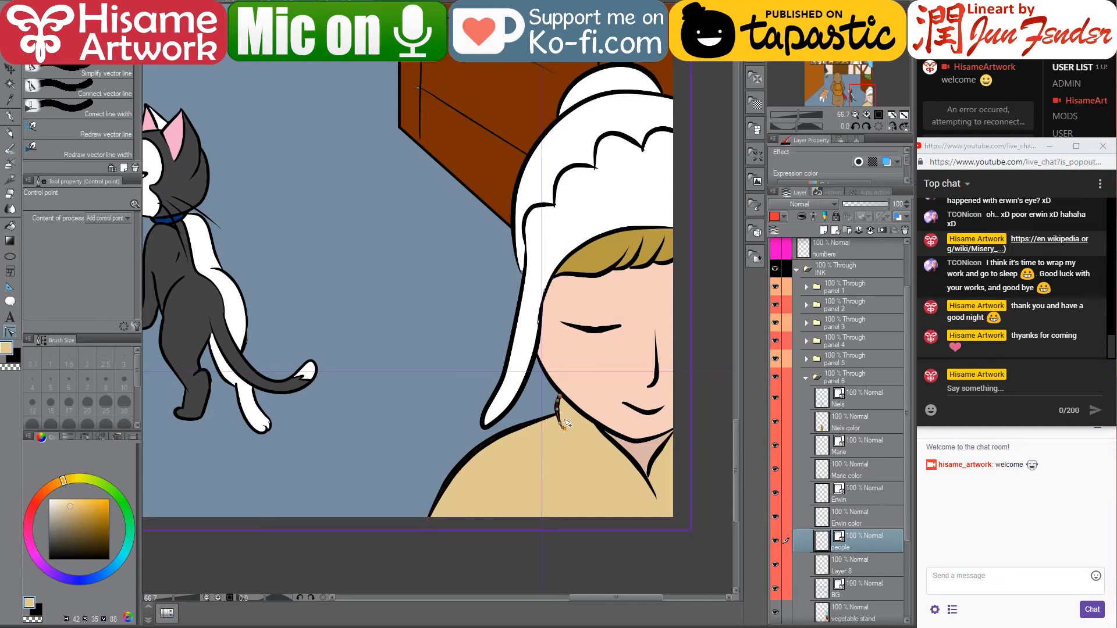
drag(565, 430, 620, 523)
drag(563, 429, 617, 522)
drag(562, 426, 568, 478)
key(alt+Tab)
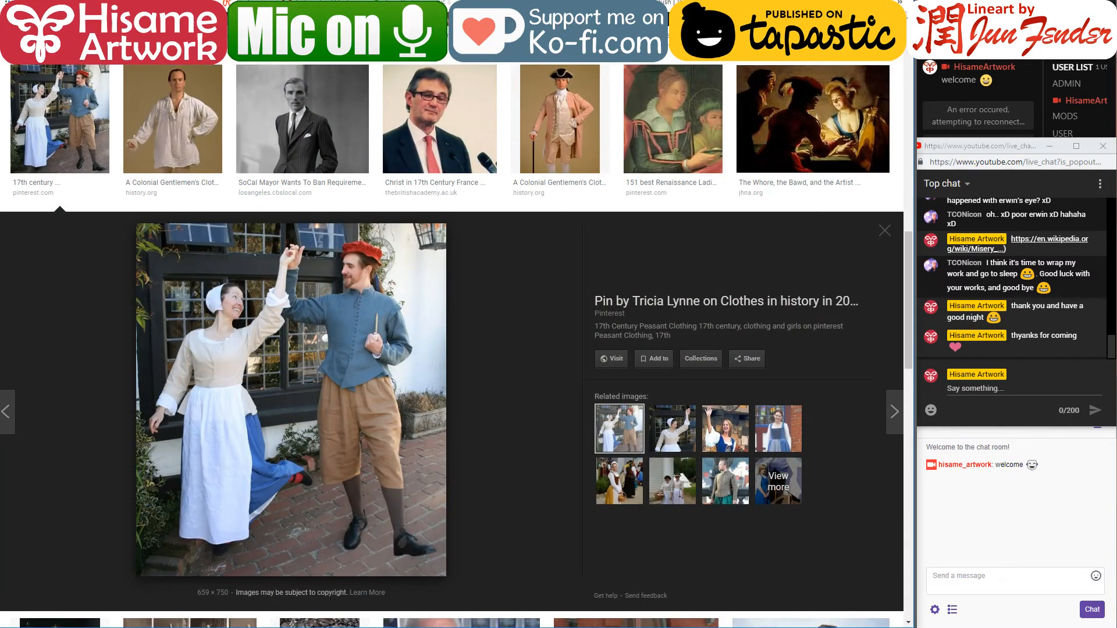
key(alt+Tab)
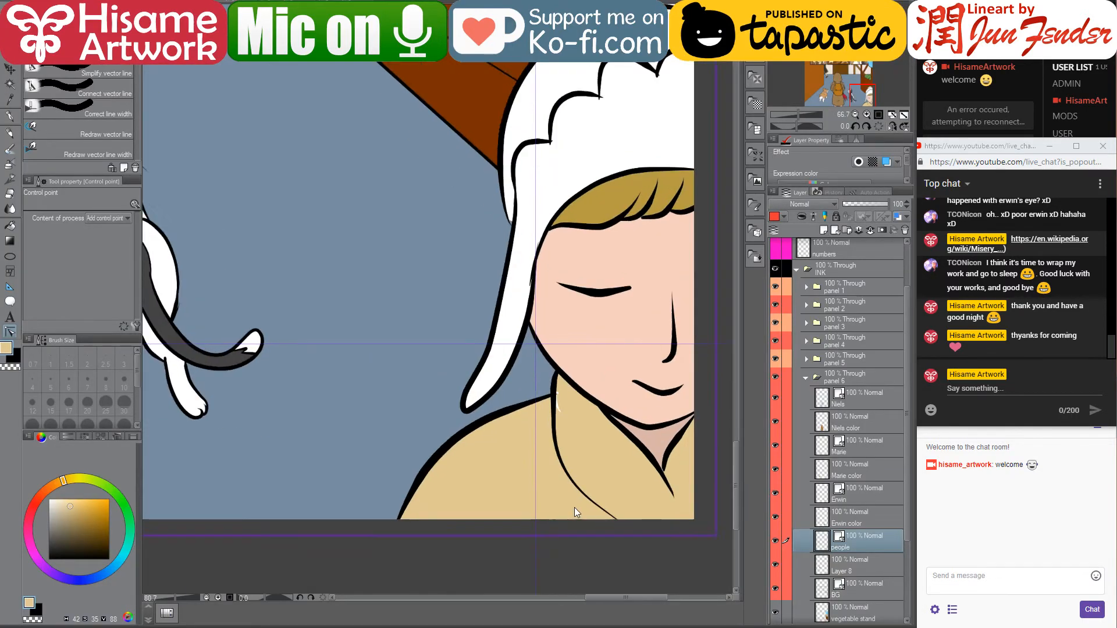
Try to reshape the collar and shoulder lines by moving their control points and pulling a second line down across the dress
drag(551, 402, 496, 407)
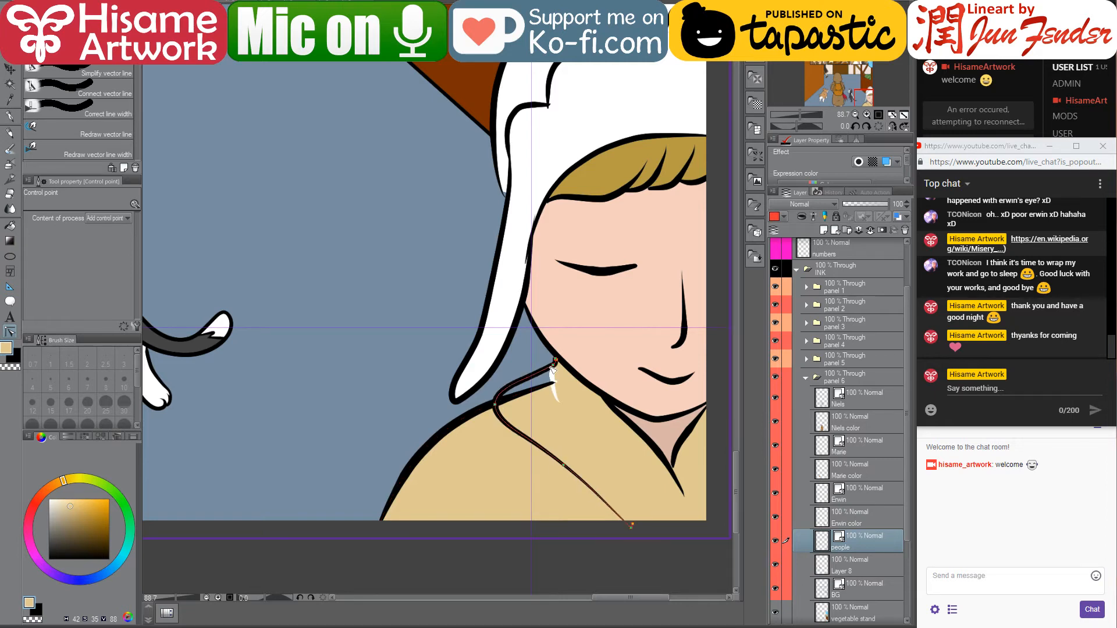
drag(553, 365, 657, 528)
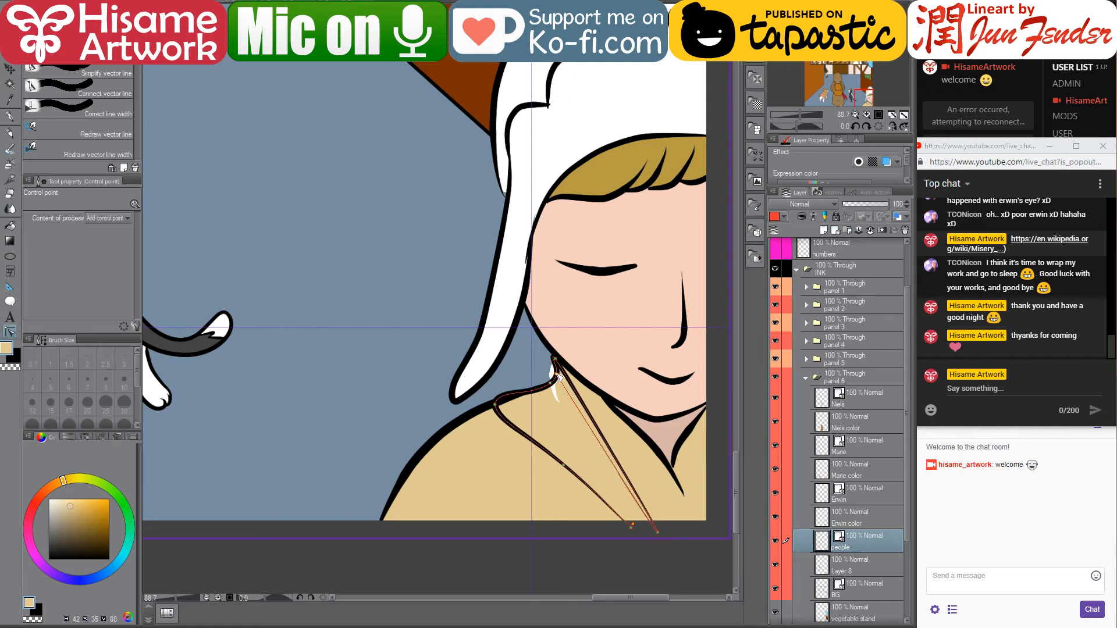
mouse_move(555, 380)
mouse_down()
mouse_move(532, 390)
mouse_move(560, 362)
mouse_move(584, 402)
mouse_move(570, 396)
mouse_up()
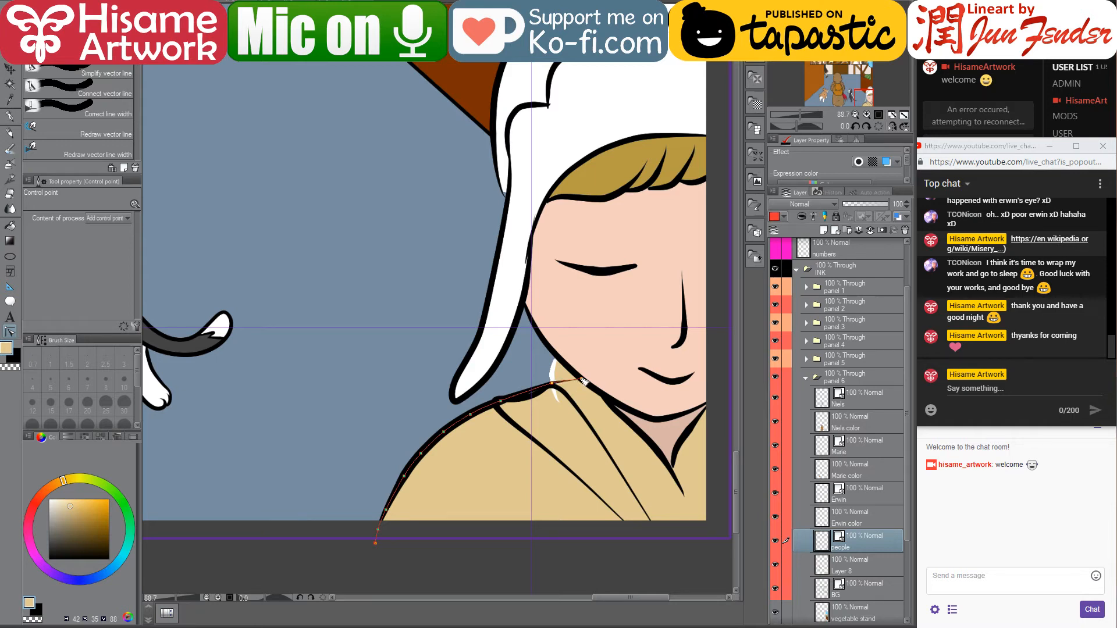
drag(560, 384, 577, 388)
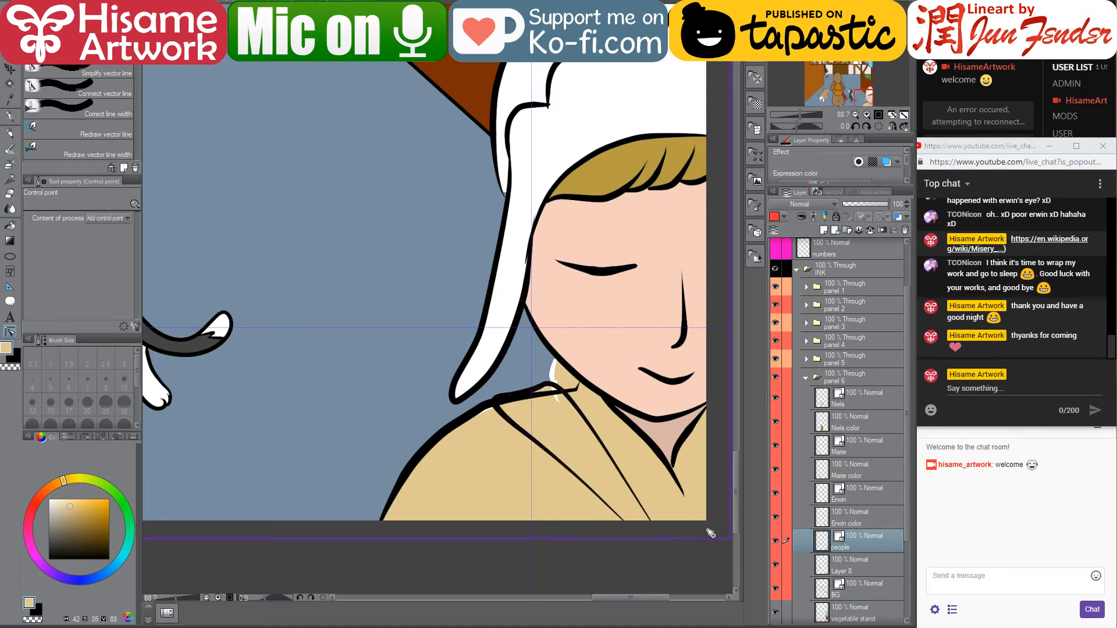
Undo all the collar and shoulder line edits on the people layer
key(ctrl+z)
key(ctrl+z)
key(ctrl+z)
key(ctrl+z)
key(ctrl+z)
key(ctrl+z)
key(ctrl+z)
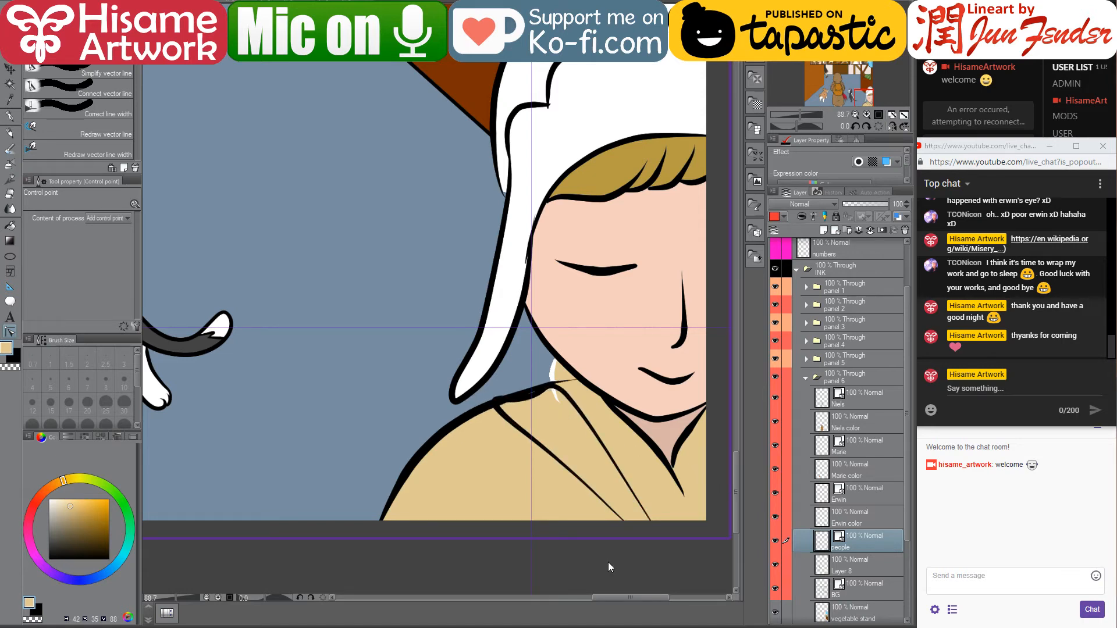
key(ctrl+z)
key(ctrl+z)
key(ctrl+z)
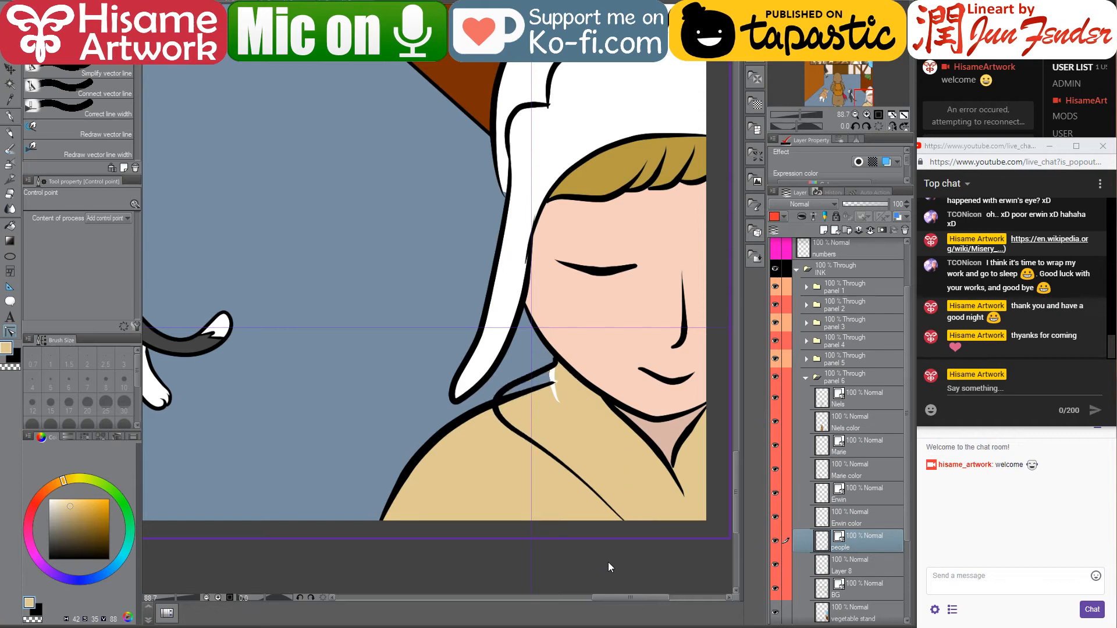
key(ctrl+z)
key(ctrl+z)
key(ctrl+z)
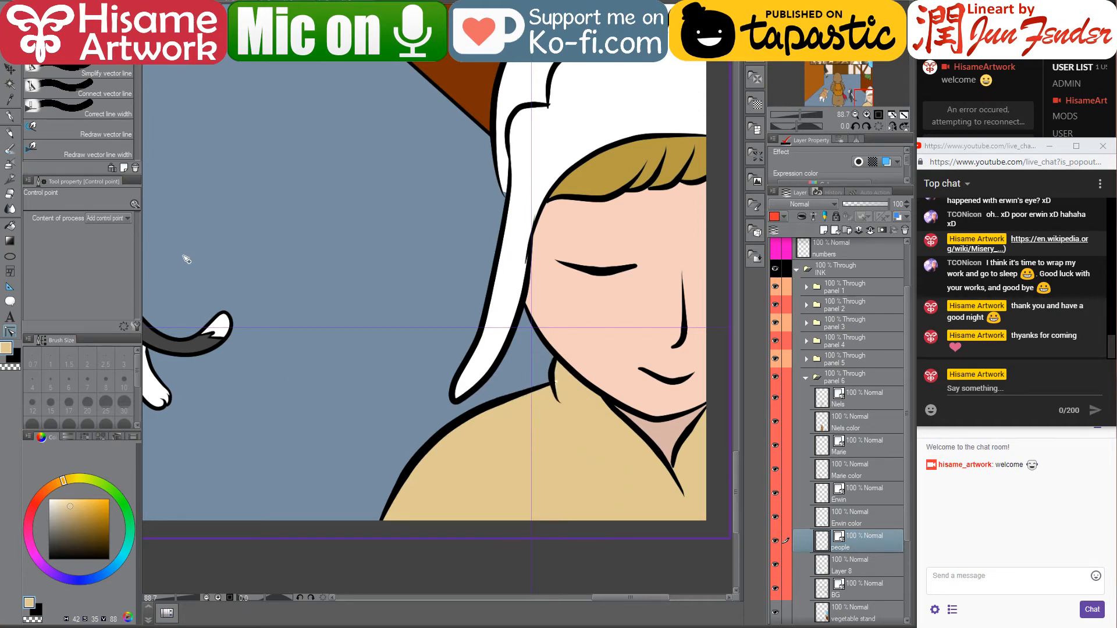
Activate the colour layer beneath the people line art and set the G-pen's brush size to 25
click(10, 117)
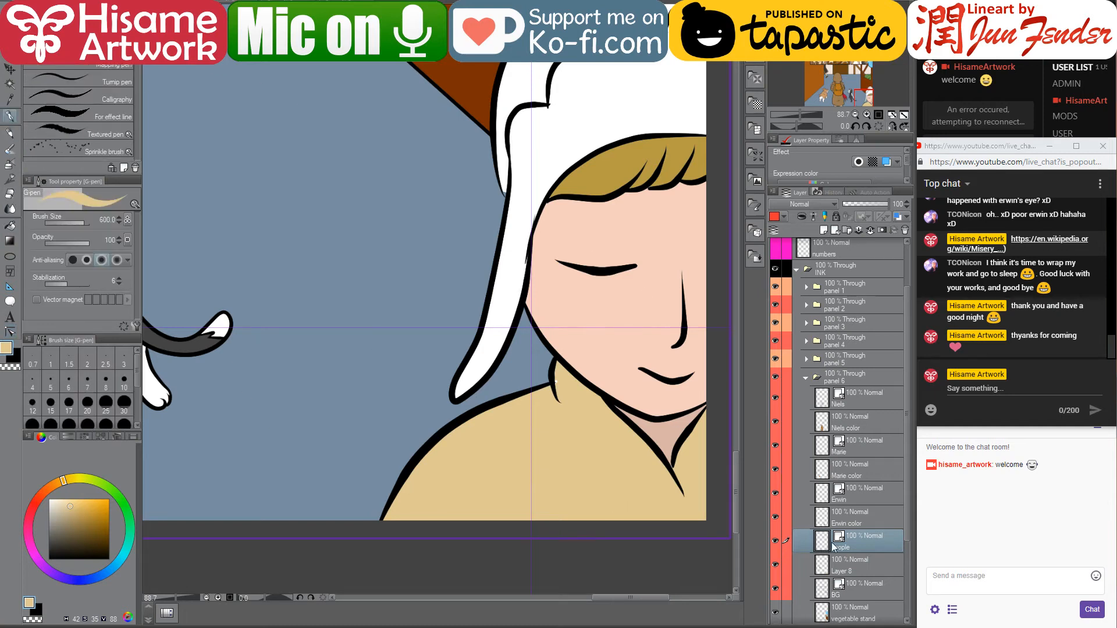
click(857, 570)
key(bracketleft)
key(bracketleft)
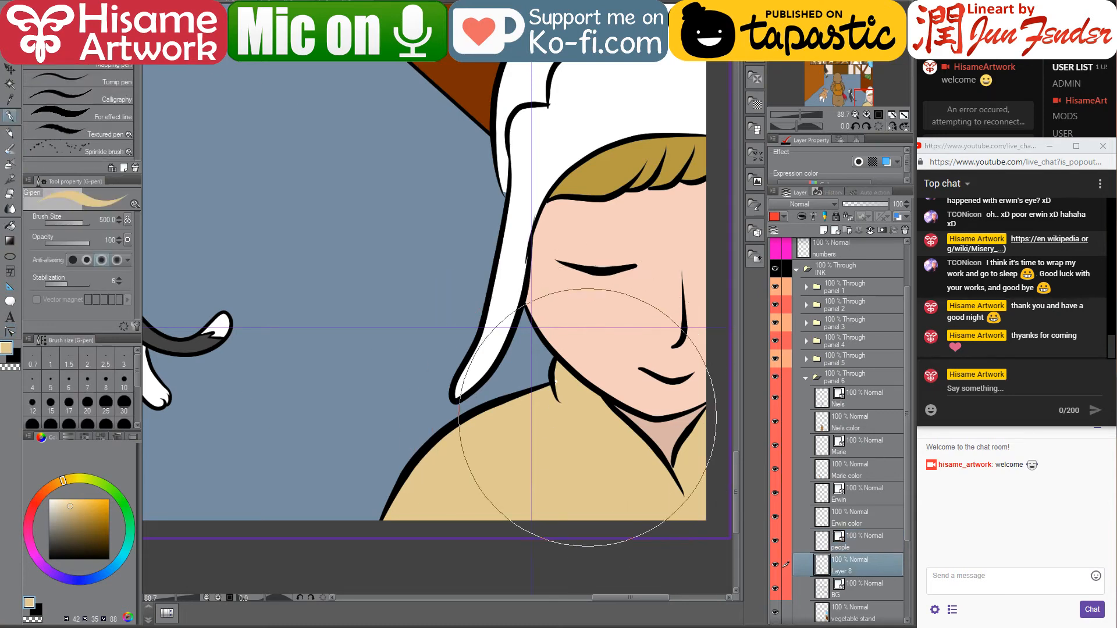
key(bracketleft)
key(bracketleft)
key(bracketleft)
key(bracketleft)
key(bracketleft)
key(bracketleft)
key(bracketleft)
key(bracketleft)
key(bracketleft)
key(bracketleft)
key(bracketleft)
key(bracketleft)
key(bracketleft)
key(bracketleft)
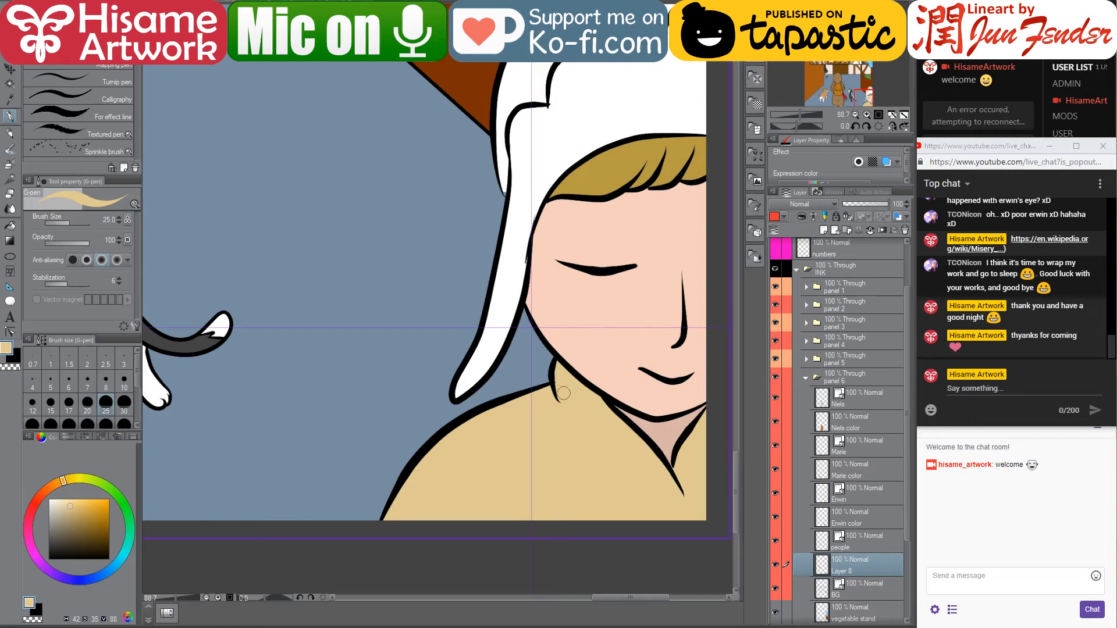
scroll(605, 441, down, 6)
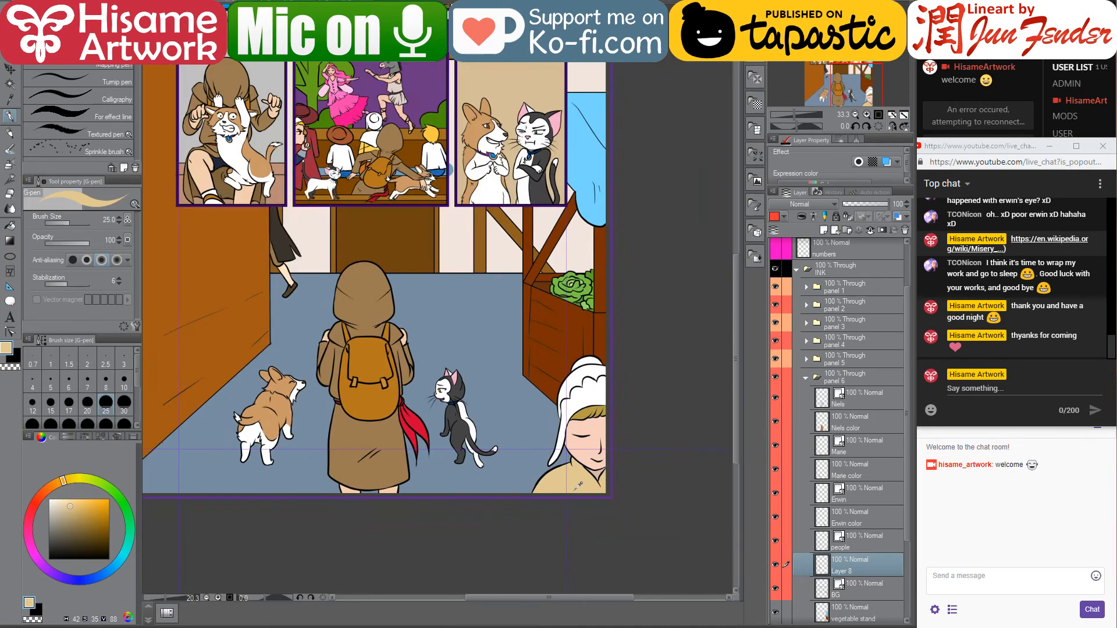
drag(525, 422, 578, 424)
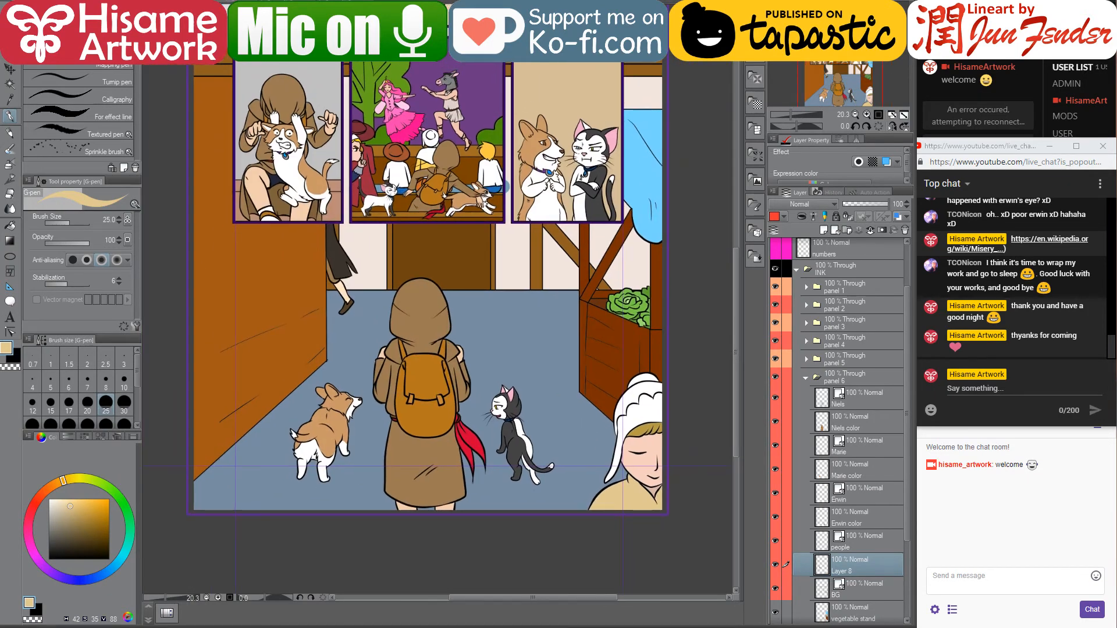
Switch to the web browser, return to the first image results and enlarge the photo of the maidservant
key(alt+Tab)
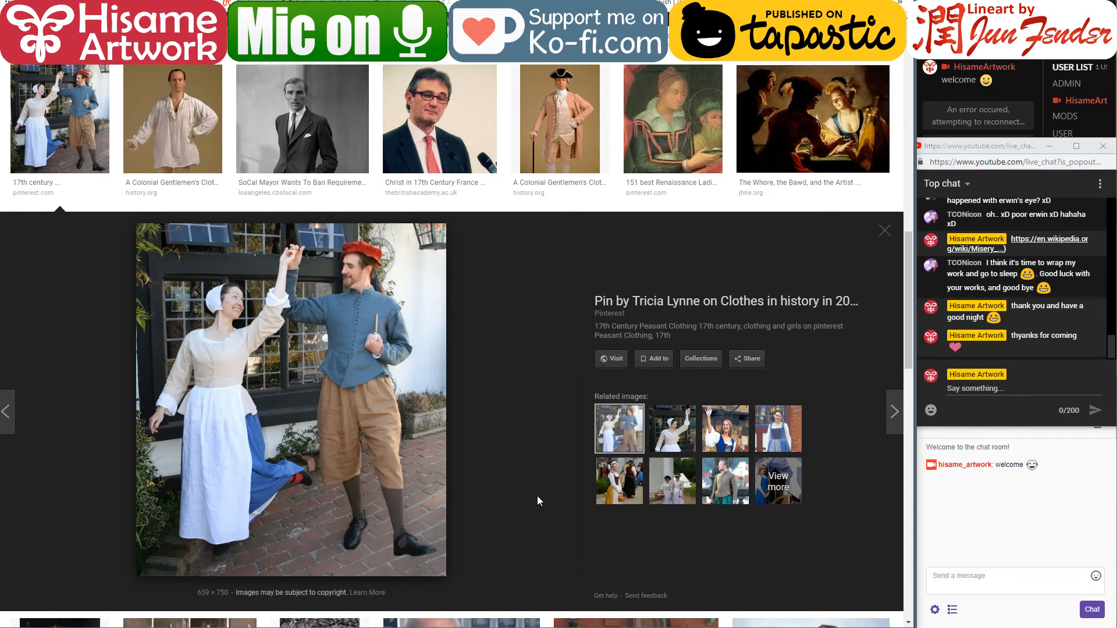
scroll(536, 496, up, 3)
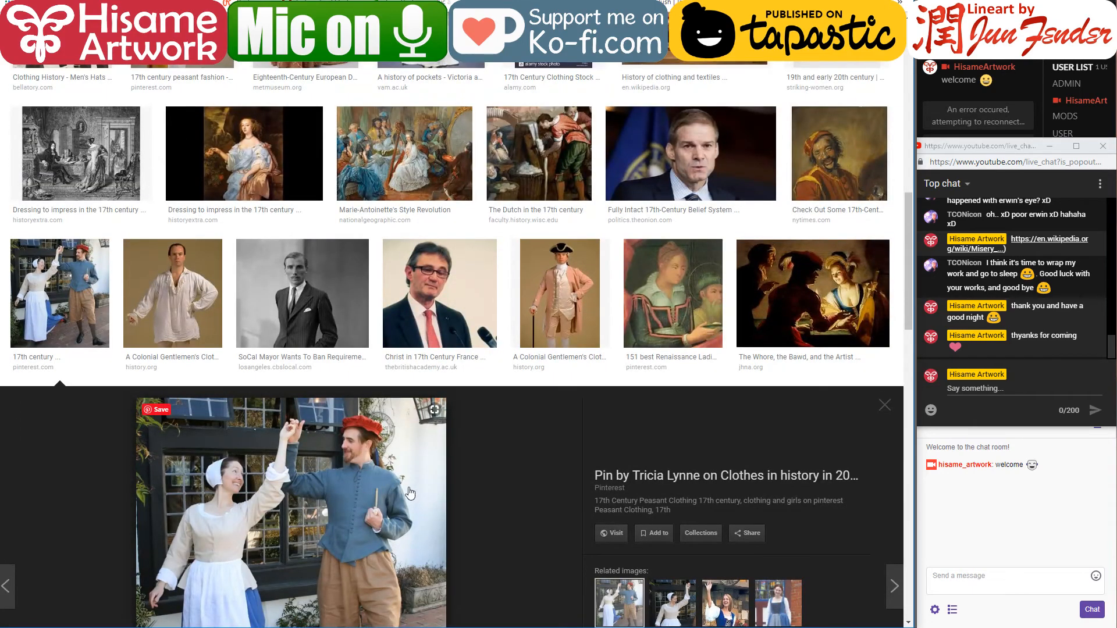
scroll(318, 512, up, 1)
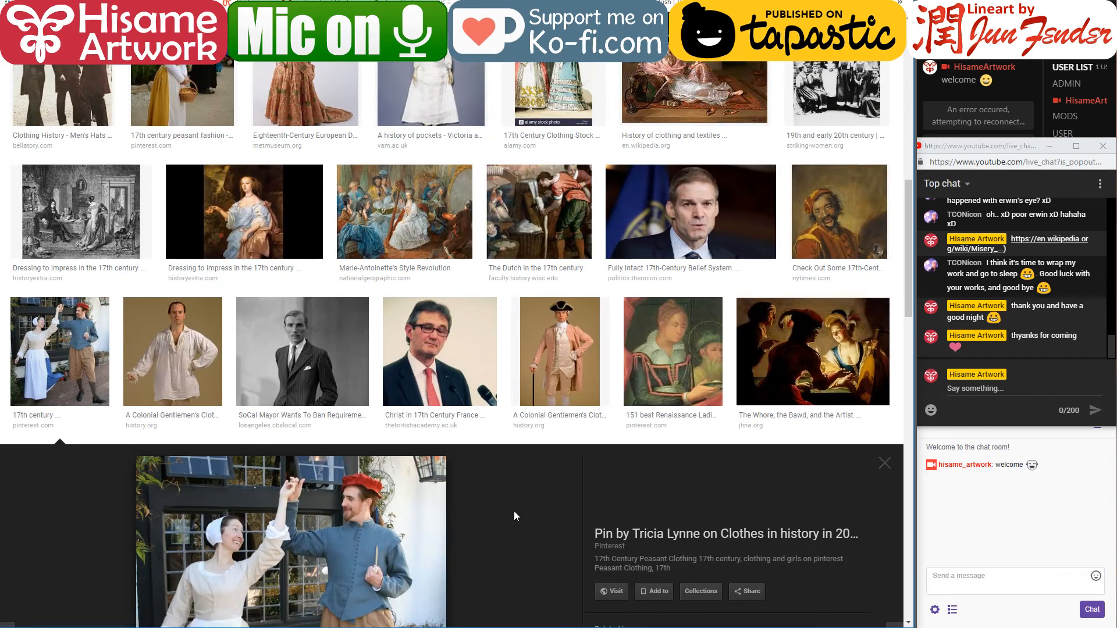
scroll(514, 510, up, 8)
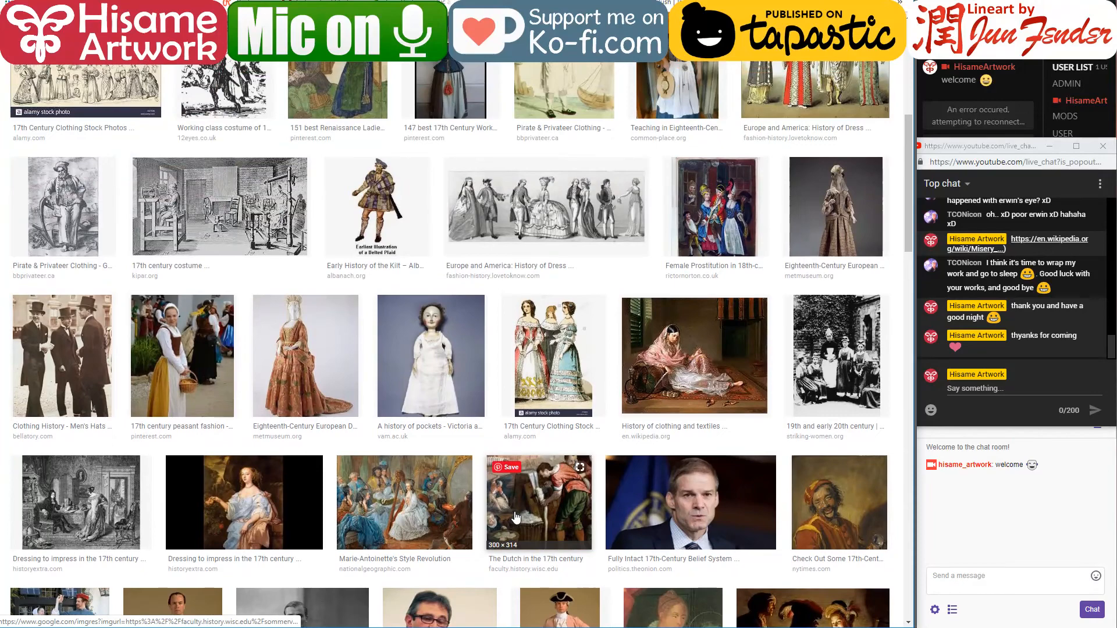
scroll(515, 516, up, 3)
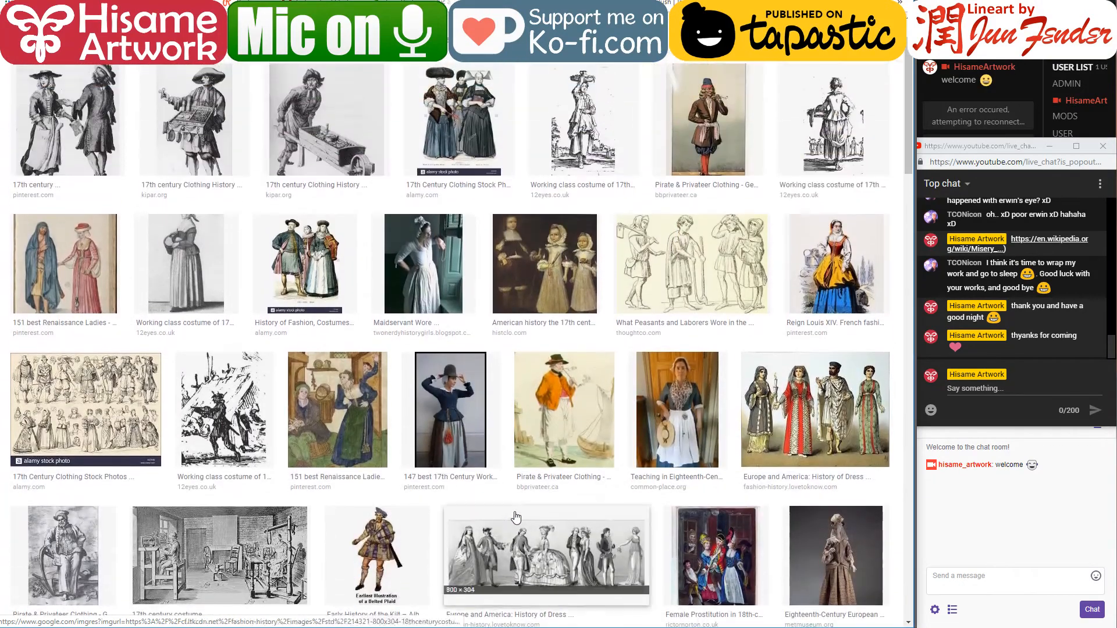
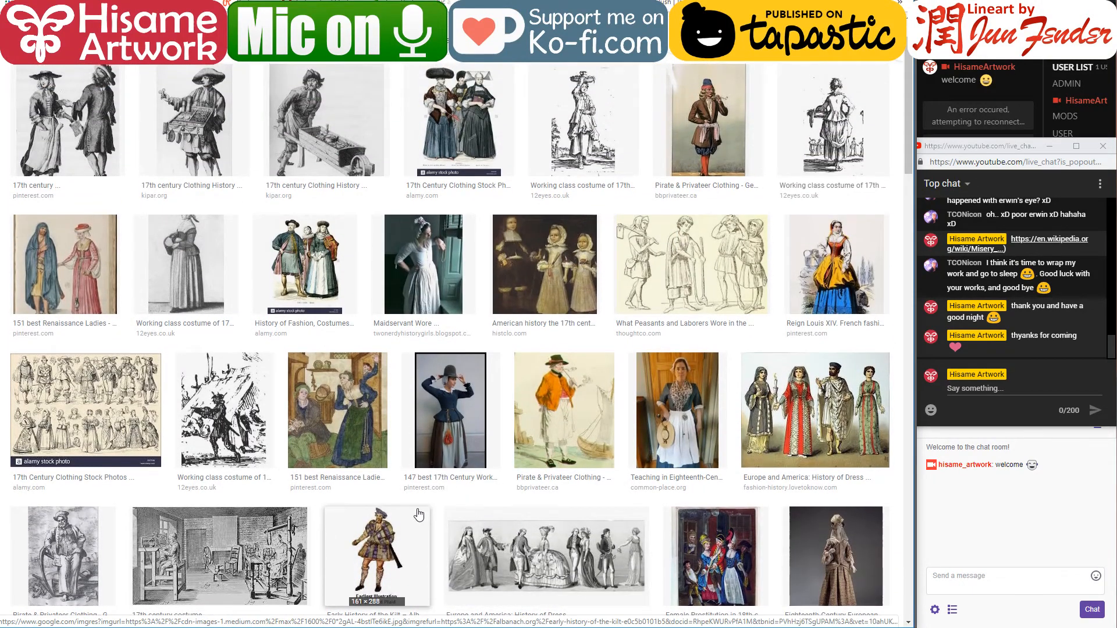
scroll(418, 514, up, 1)
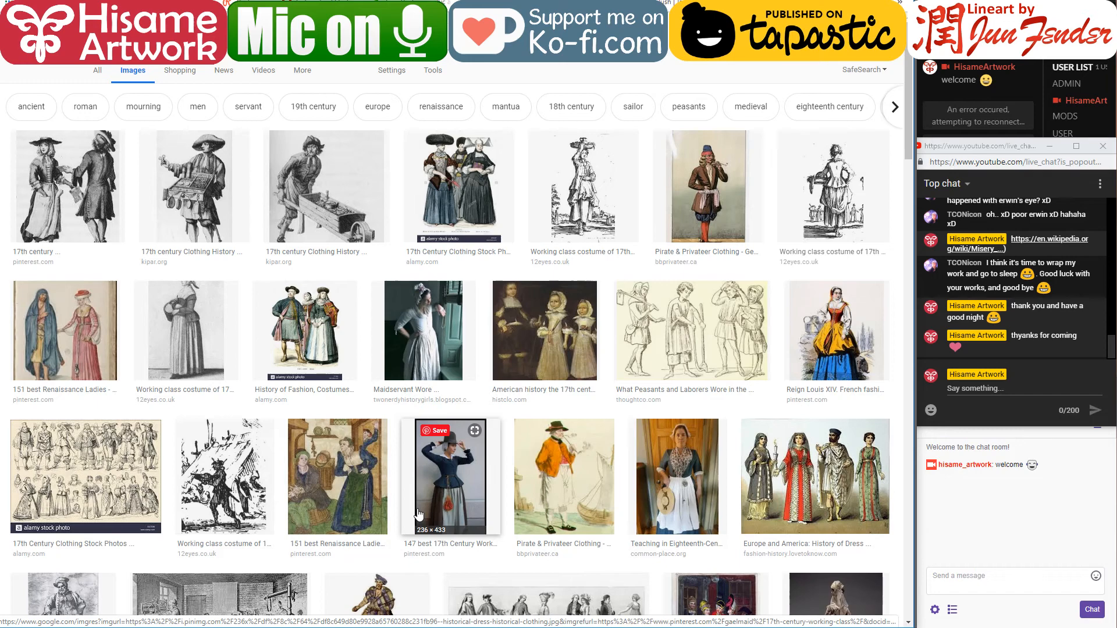
click(440, 342)
Examine the further image results for more 17th-century worker clothing references
scroll(539, 442, down, 5)
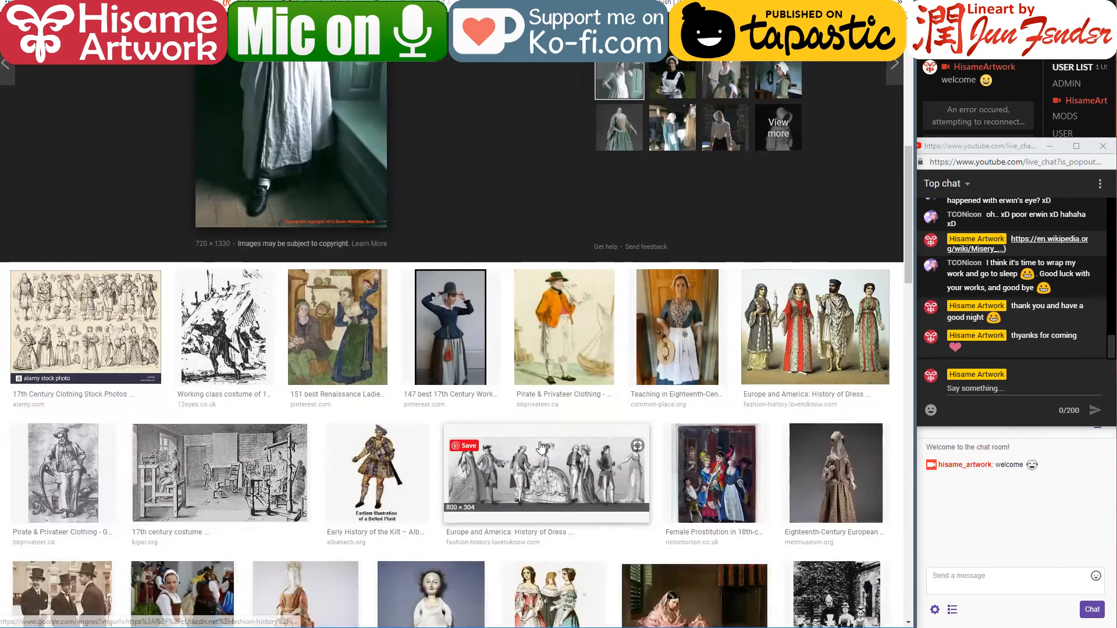
scroll(540, 446, down, 15)
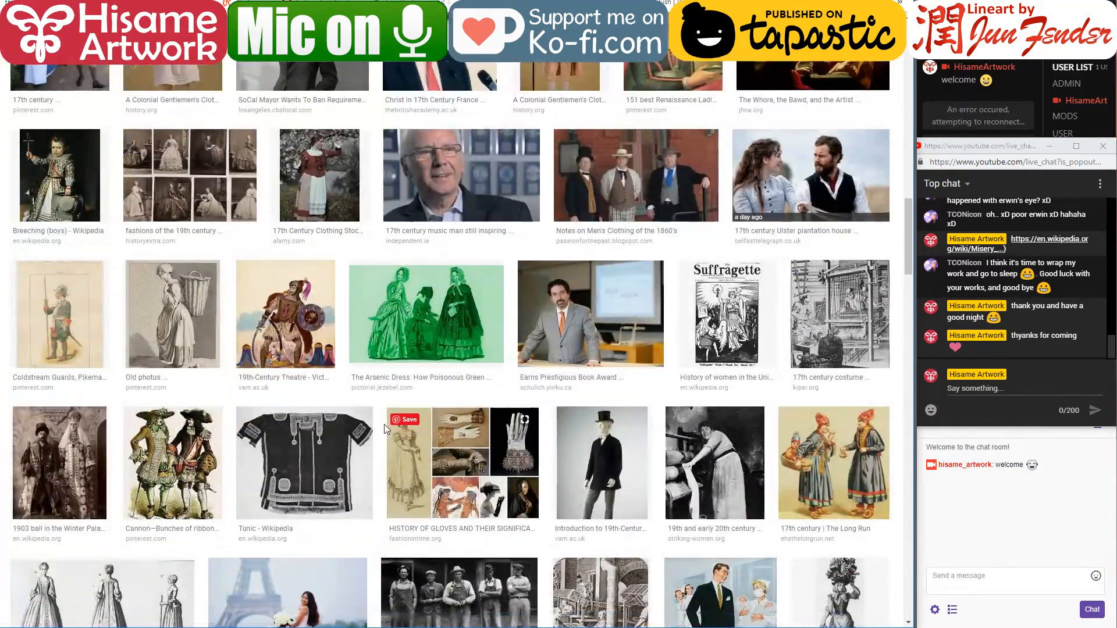
scroll(384, 424, down, 4)
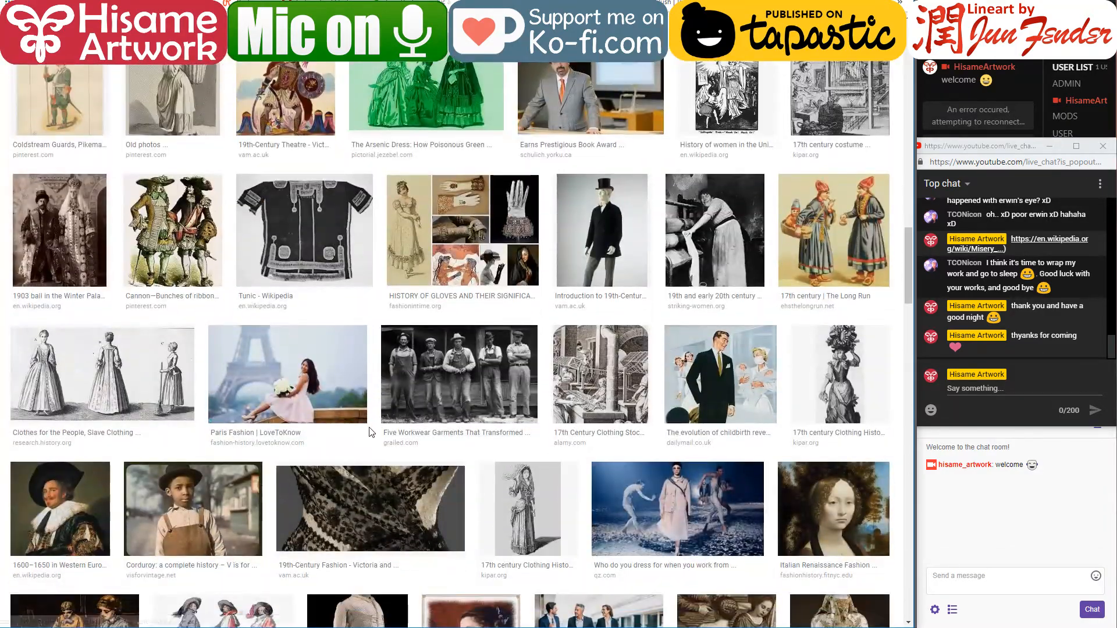
scroll(371, 432, down, 4)
scroll(376, 432, down, 3)
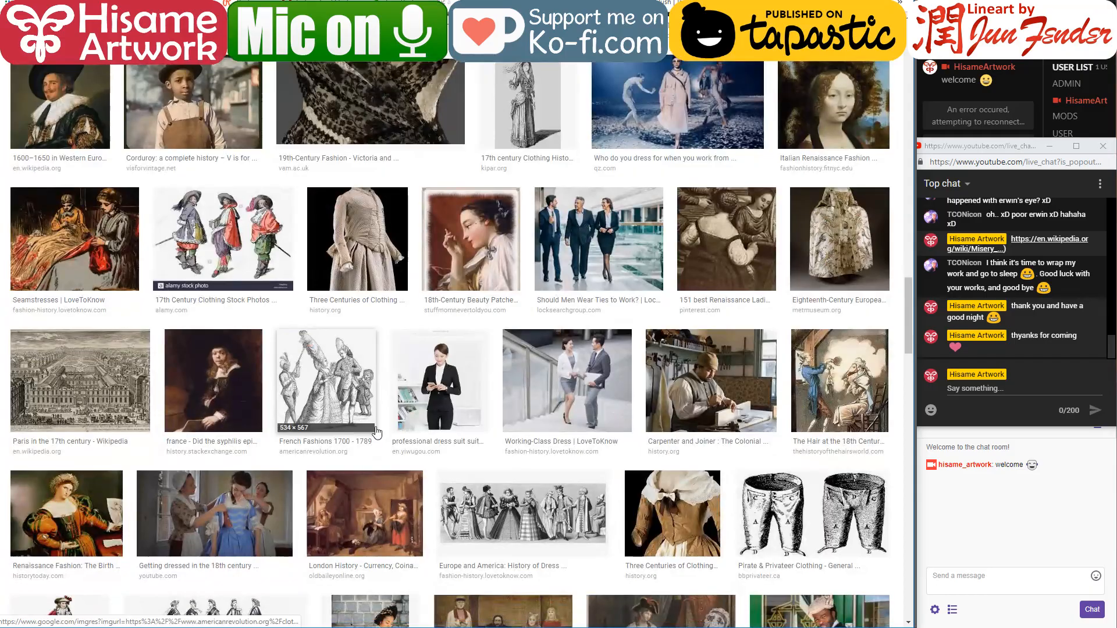
scroll(384, 424, down, 12)
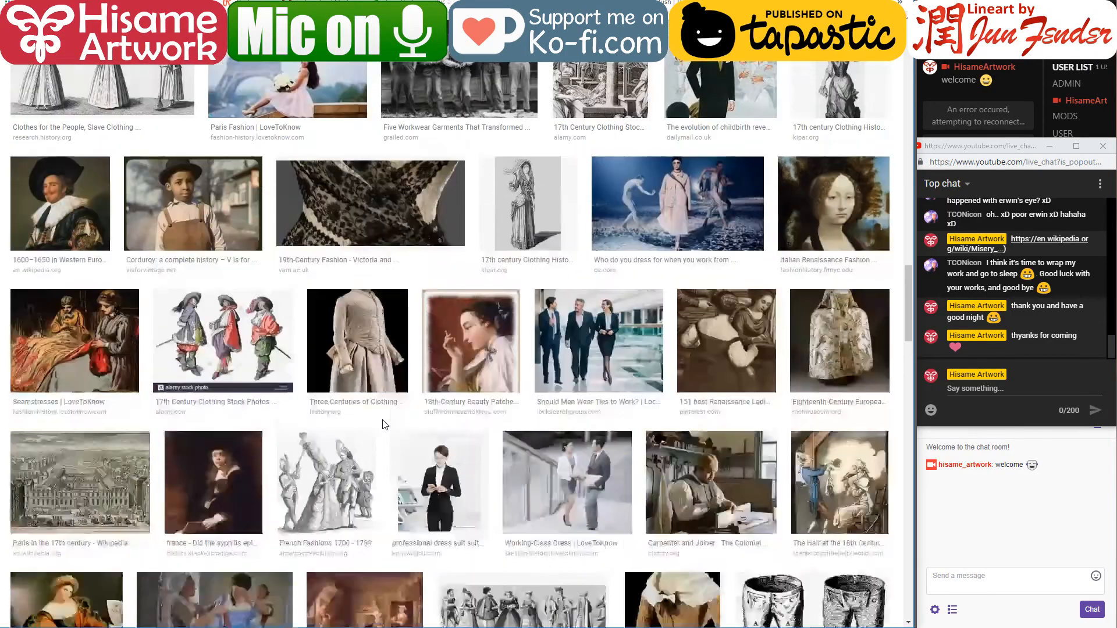
scroll(385, 424, up, 6)
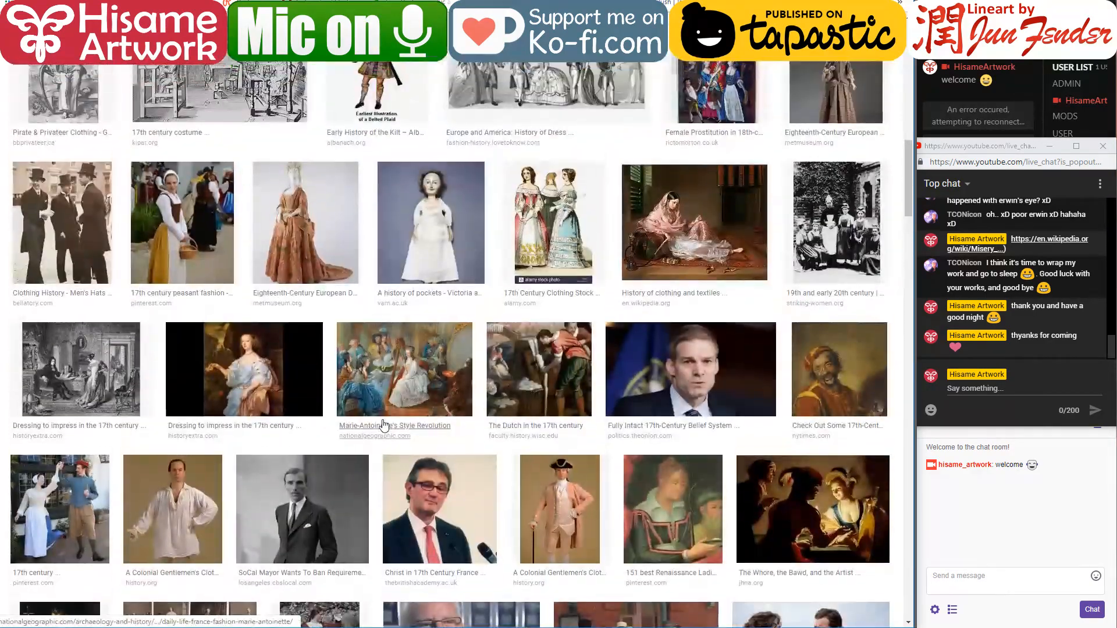
click(384, 425)
scroll(384, 426, up, 1)
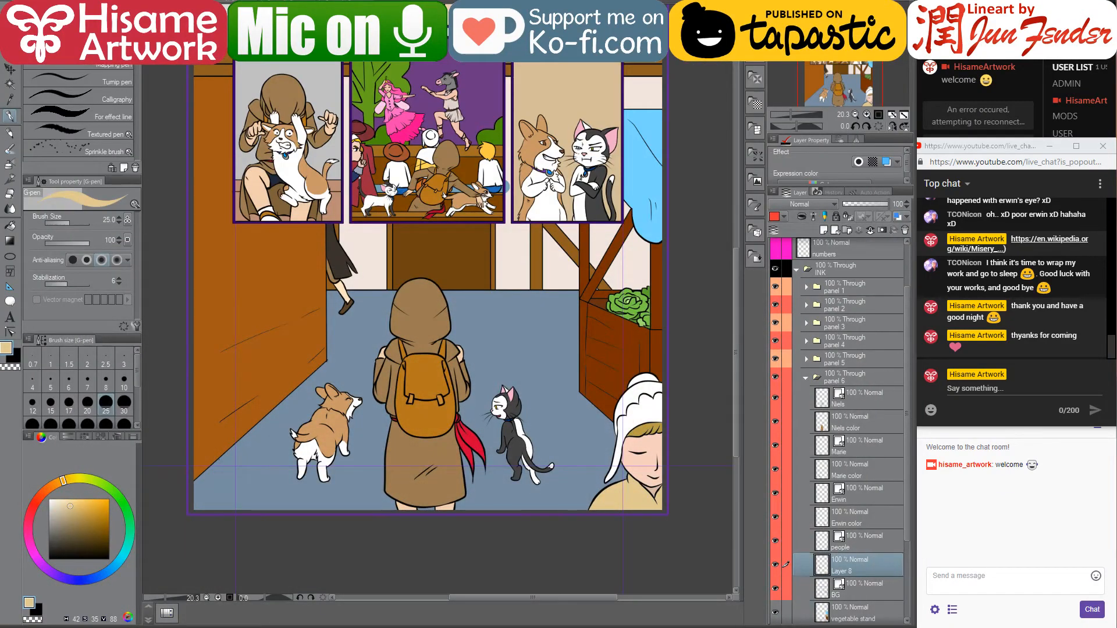
Switch back to Clip Studio Paint, activate the Move layer tool and save the comic page
scroll(488, 346, up, 1)
drag(517, 292, 516, 328)
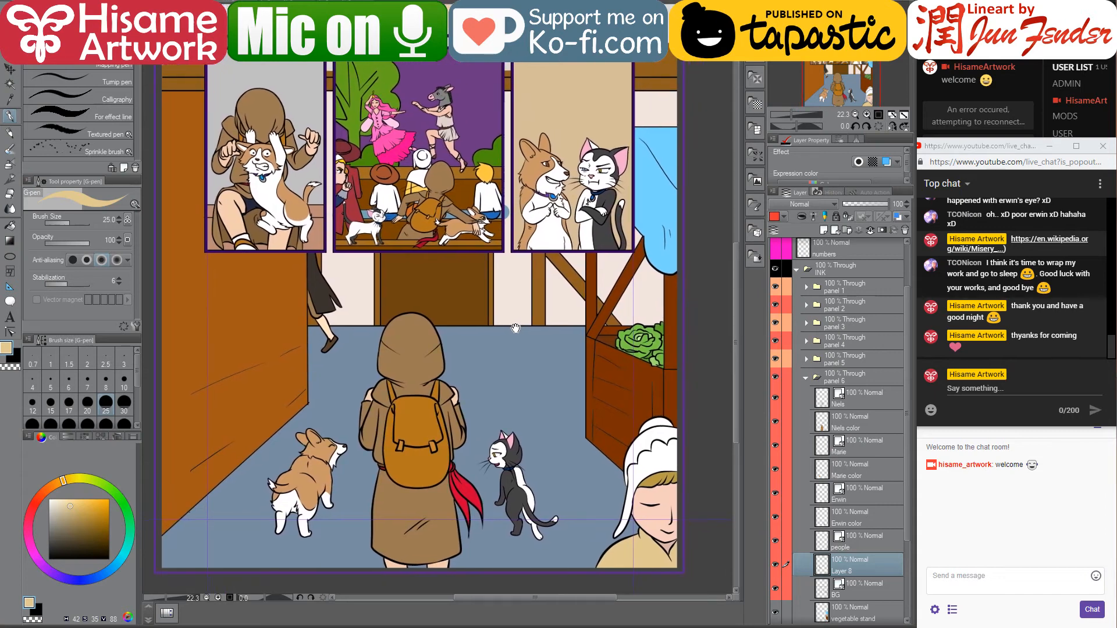
click(10, 71)
key(ctrl+s)
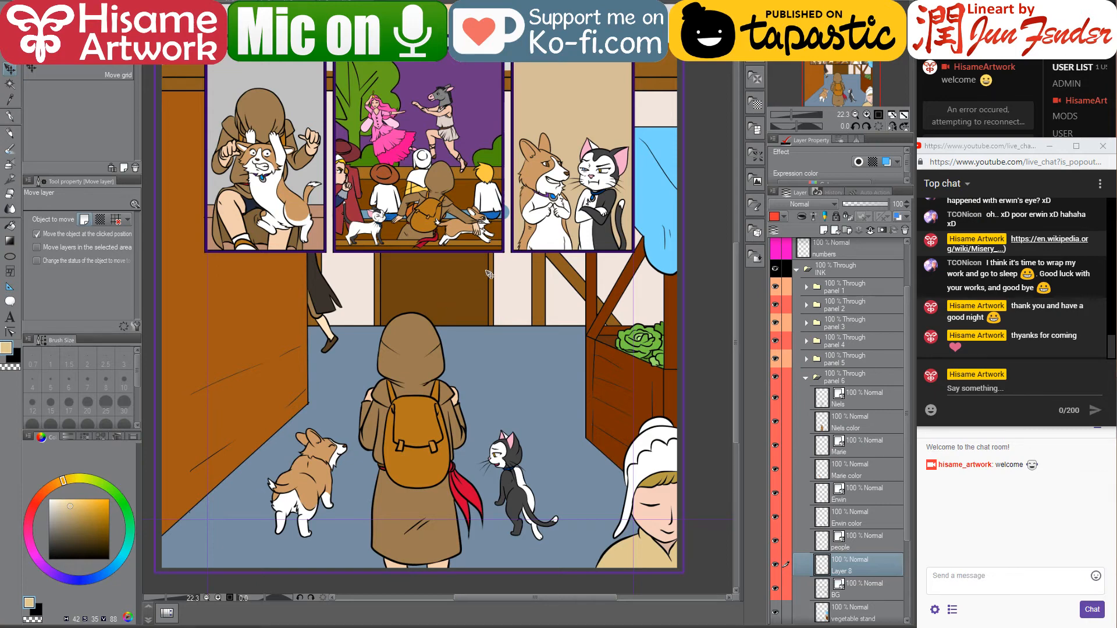
Activate the fairy+donkey color layer of panel 1 and select its painted area
drag(496, 243, 578, 602)
scroll(442, 378, up, 4)
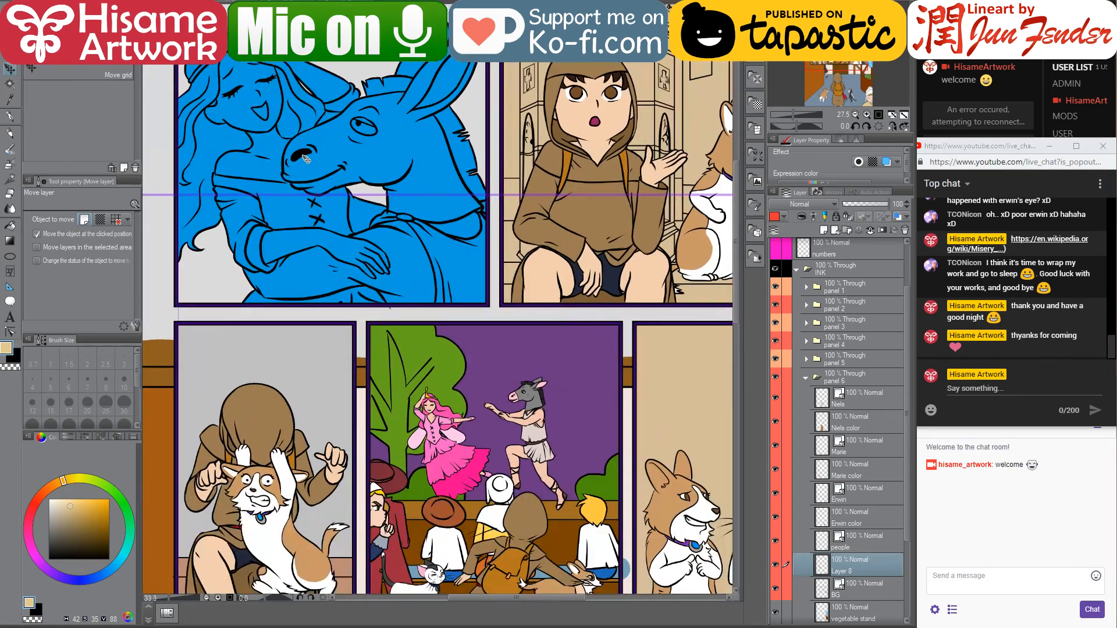
drag(305, 158, 350, 258)
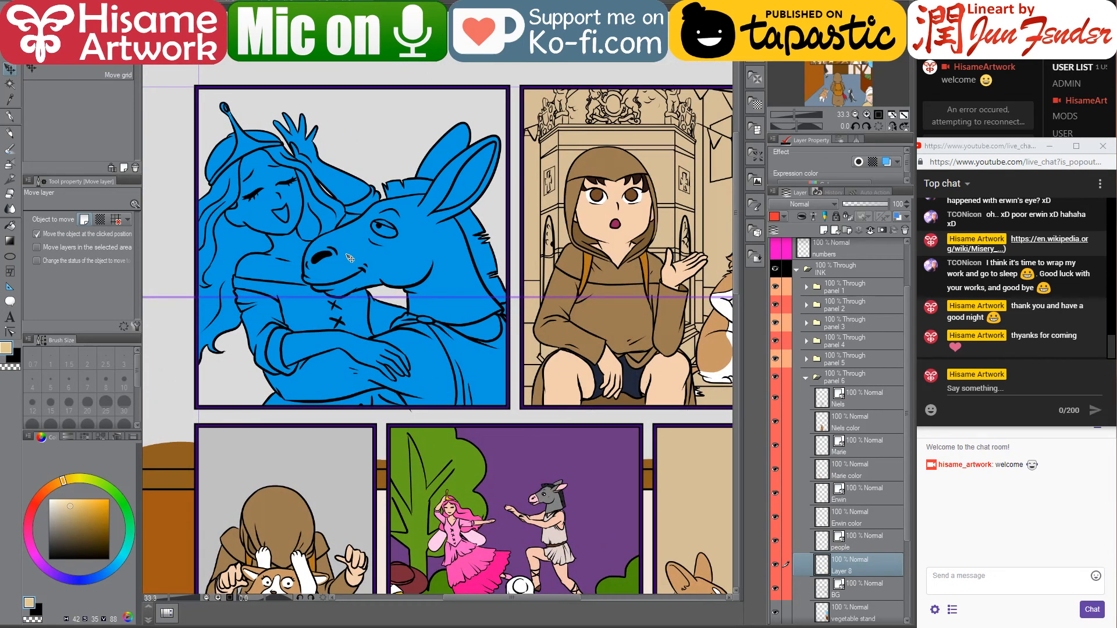
key(o)
click(375, 256)
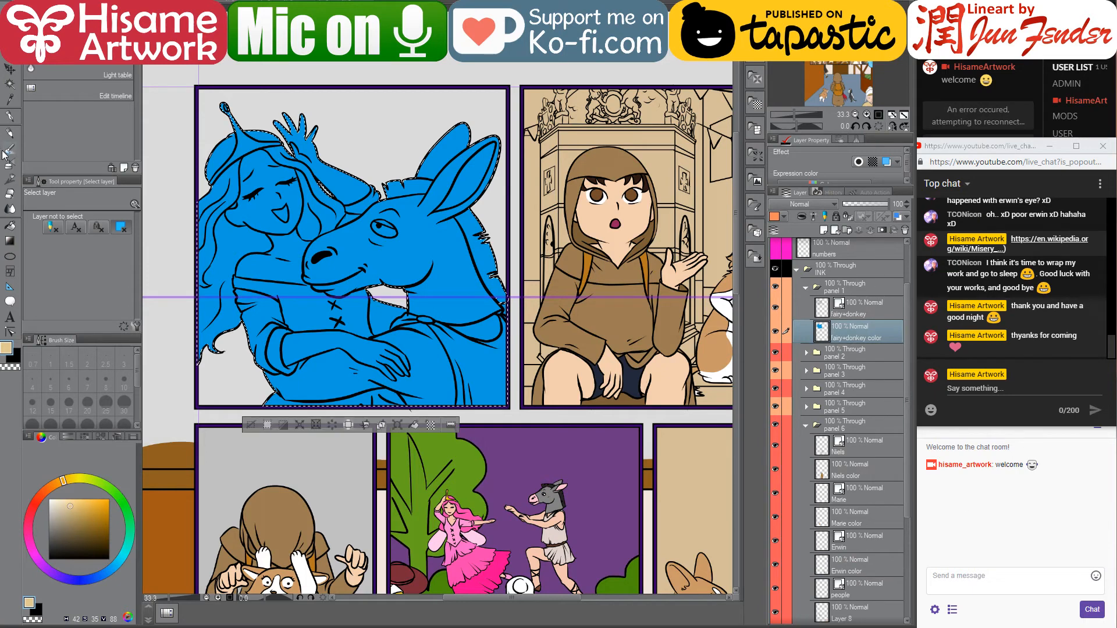
Repaint the whole fairy-and-donkey silhouette with the G-pen at size 1500, using a very dark brown sampled from the hooded figure in panel 2
click(10, 228)
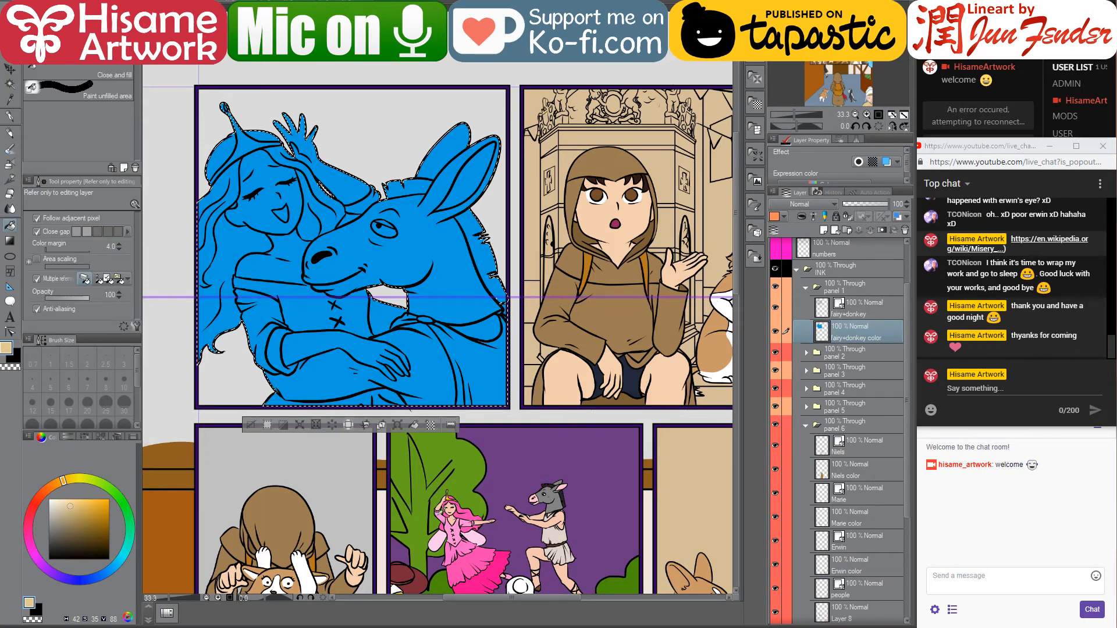
alt+click(451, 509)
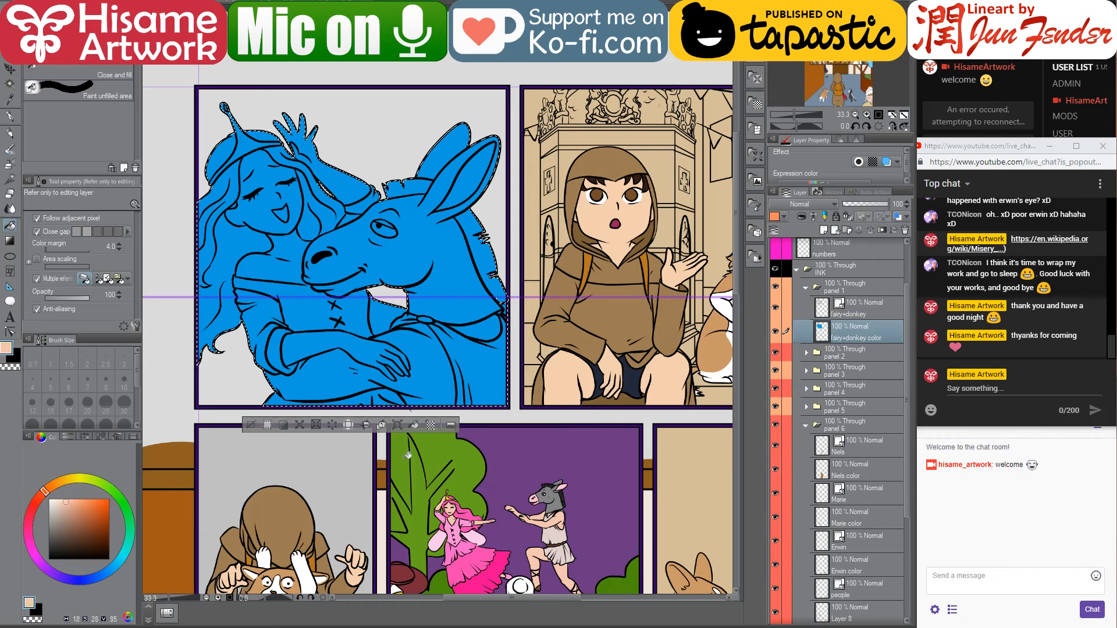
alt+click(489, 569)
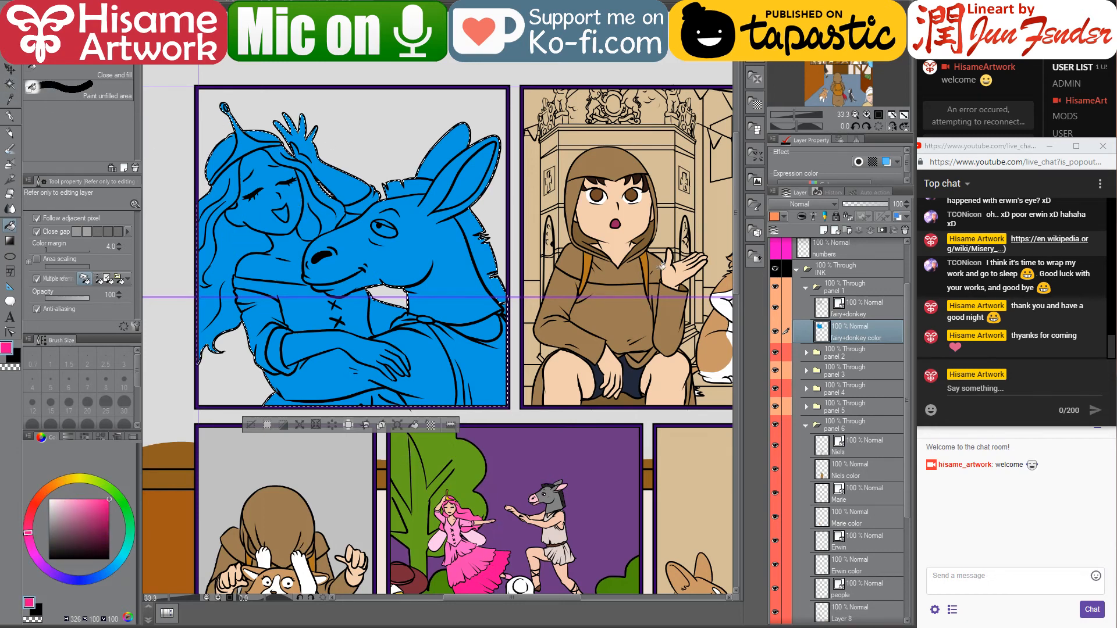
alt+click(599, 192)
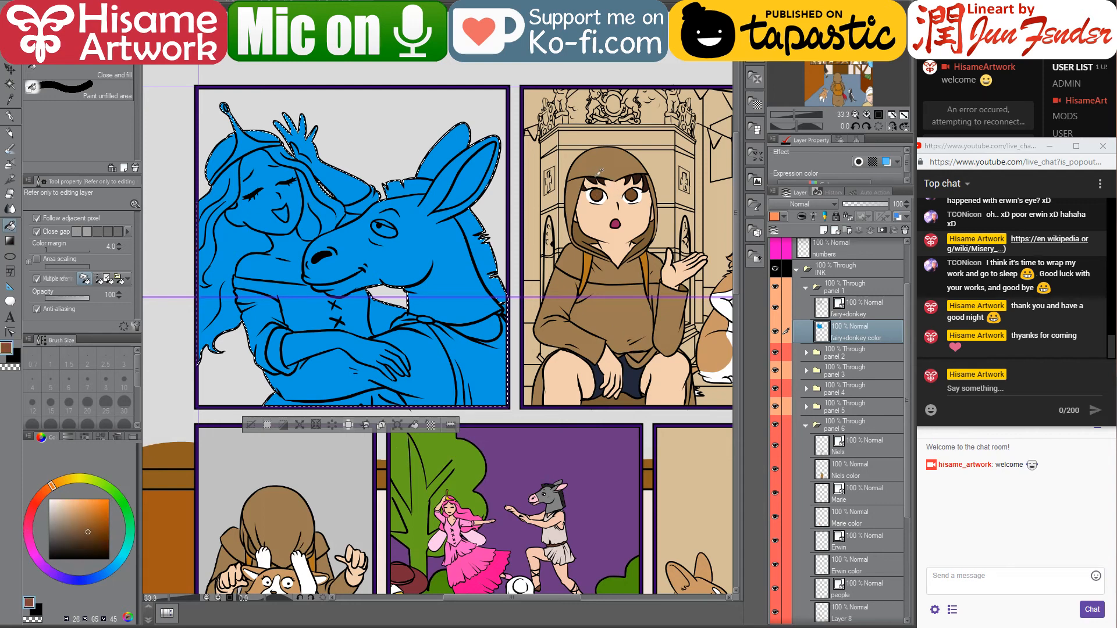
alt+click(599, 173)
click(11, 116)
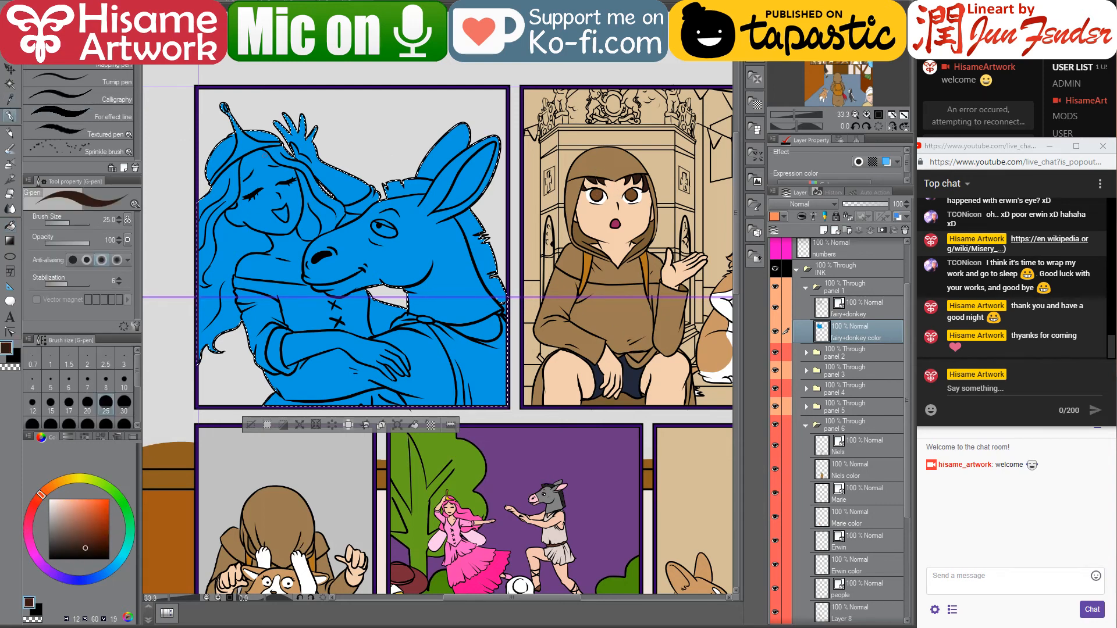
key(bracketright)
key(bracketright)
key(bracketright)
key(bracketright)
key(bracketright)
key(bracketright)
key(bracketright)
key(bracketright)
key(bracketright)
key(bracketright)
key(bracketright)
key(bracketright)
key(bracketright)
key(bracketright)
key(bracketright)
key(bracketright)
key(bracketright)
key(bracketright)
key(bracketright)
key(bracketright)
mouse_move(244, 105)
mouse_down()
mouse_move(282, 361)
mouse_move(471, 157)
mouse_move(227, 239)
mouse_up()
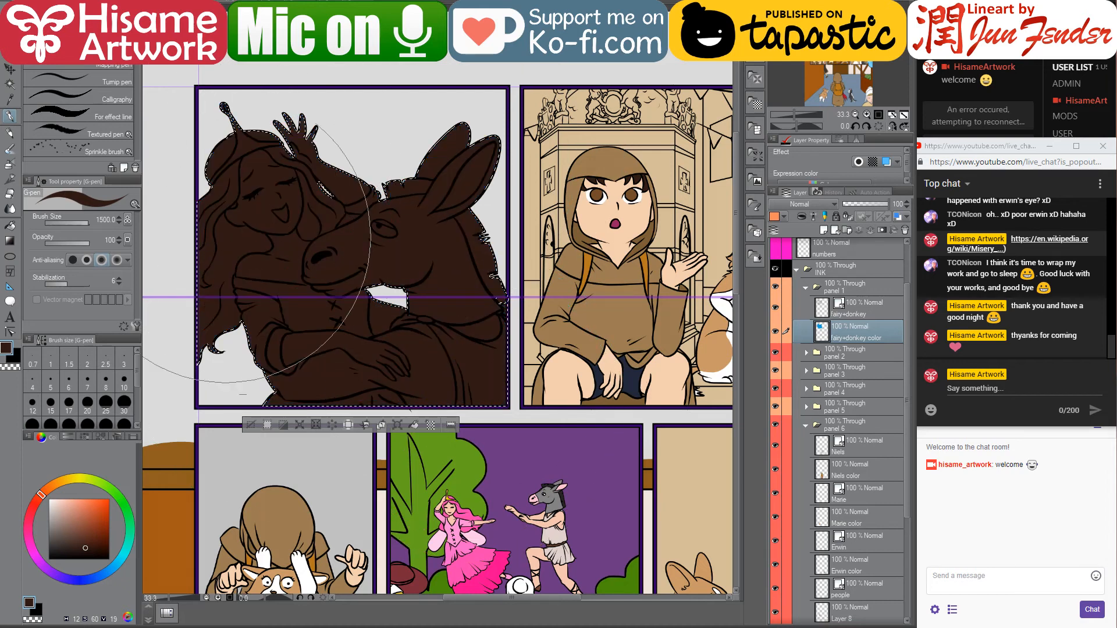
Fill the fairy's bodice with the light pink sampled from the dancing fairy's dress in the stage panel
click(10, 227)
right_click(499, 572)
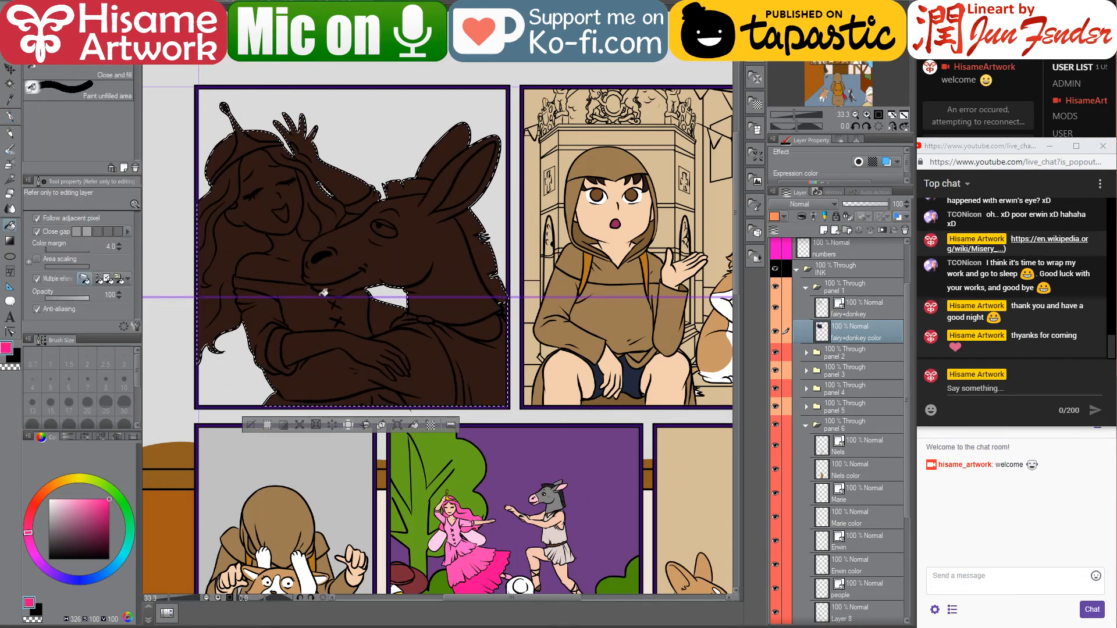
right_click(460, 525)
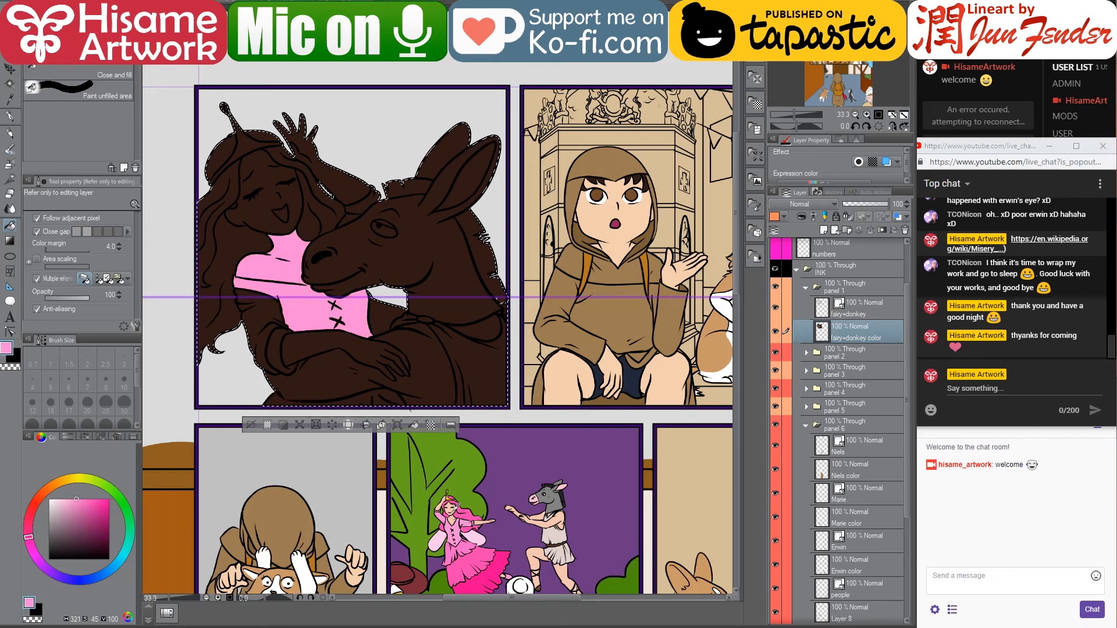
Fill the fairy's face, raised arm and lower forearm with the skin tone sampled from the stage panel
right_click(454, 508)
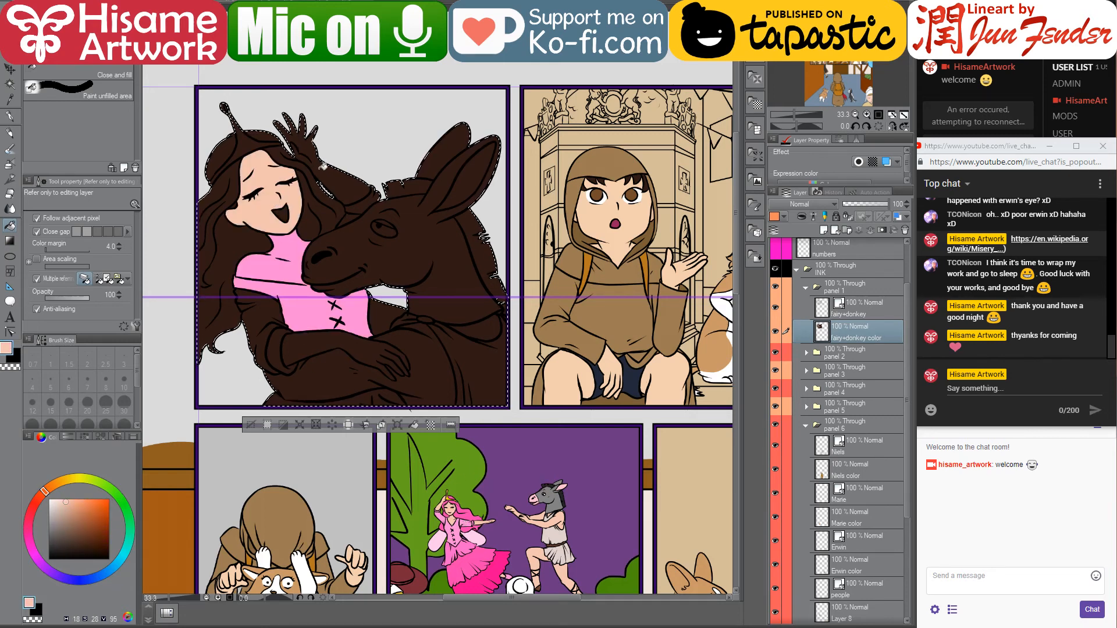
scroll(277, 312, up, 3)
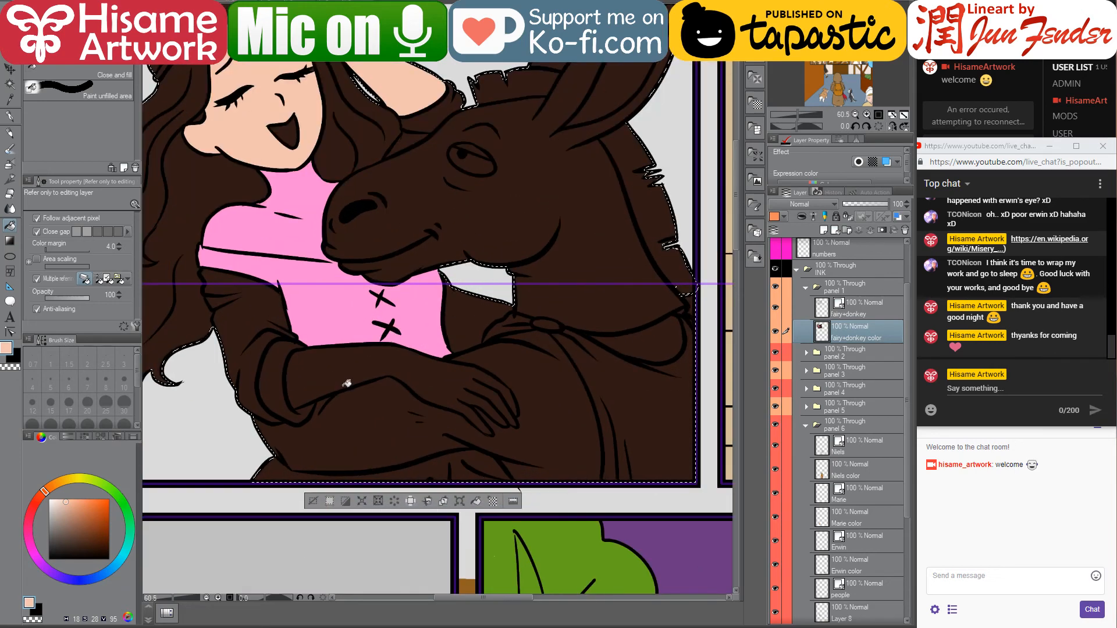
click(338, 366)
drag(283, 201, 308, 297)
scroll(314, 302, up, 4)
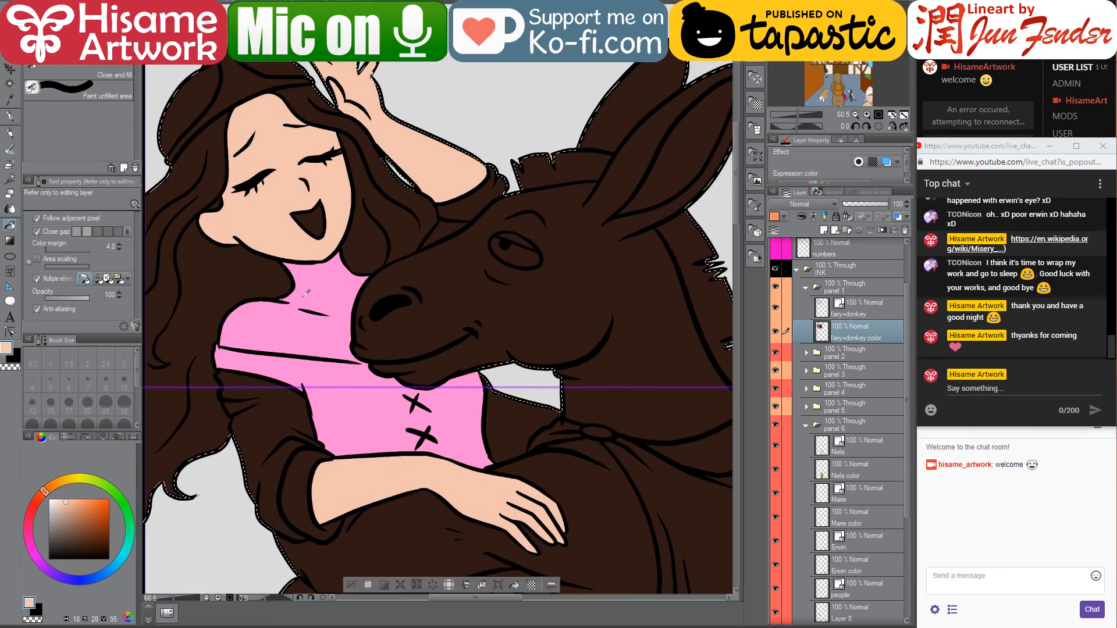
Extend the end of the bodice's neckline stroke to the donkey's muzzle by moving its control point
click(10, 331)
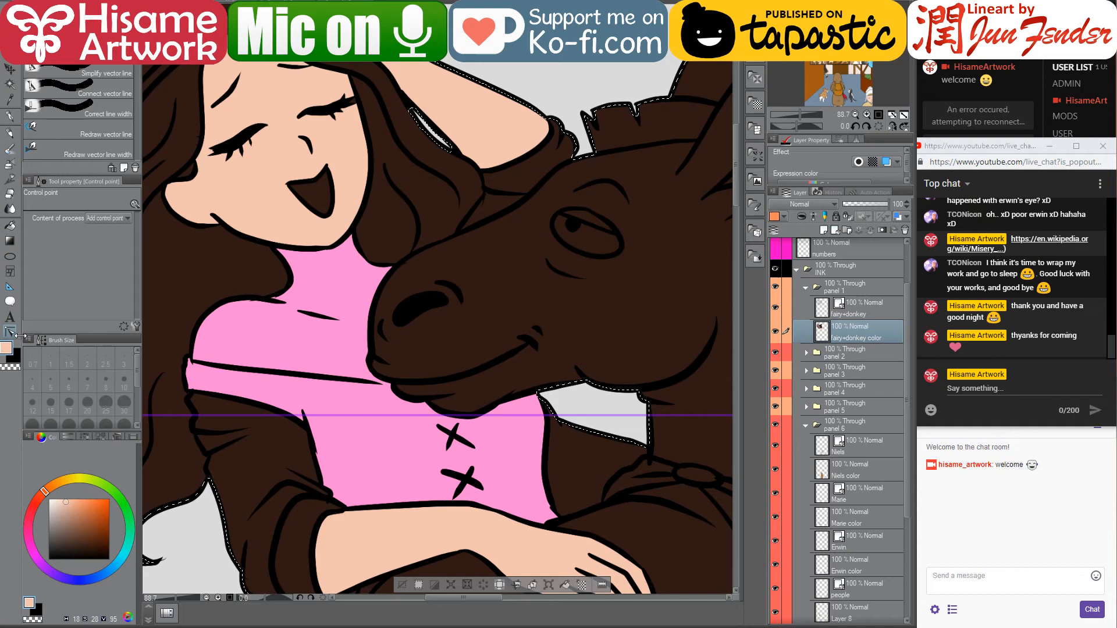
click(386, 388)
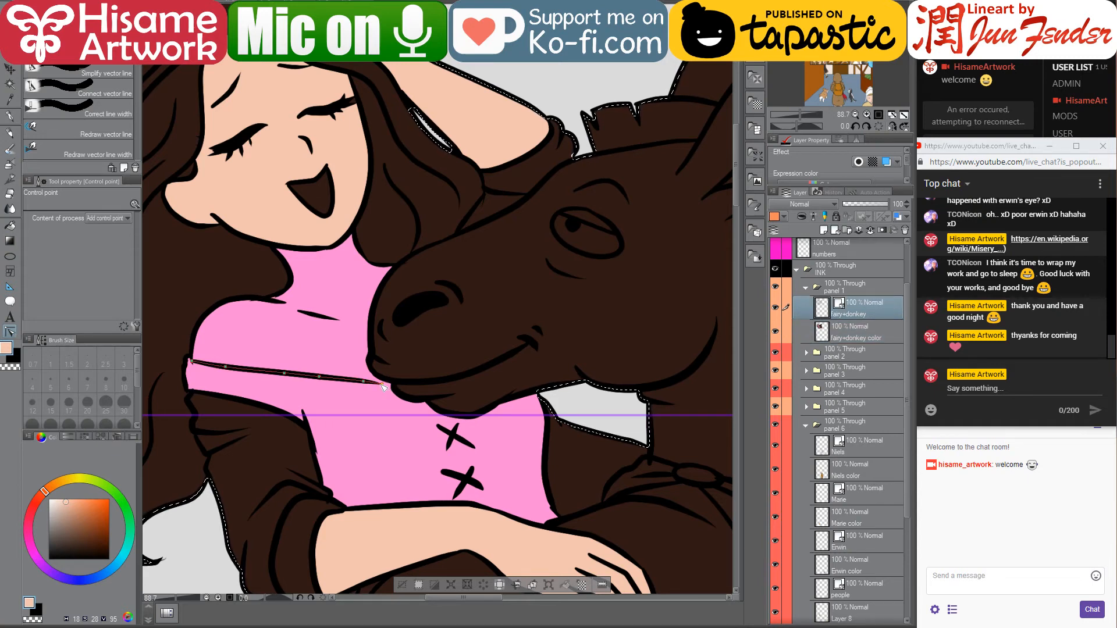
drag(383, 385, 393, 386)
Fill the fairy's chest and shoulders above the neckline with the skin tone on the fairy+donkey color layer
click(10, 225)
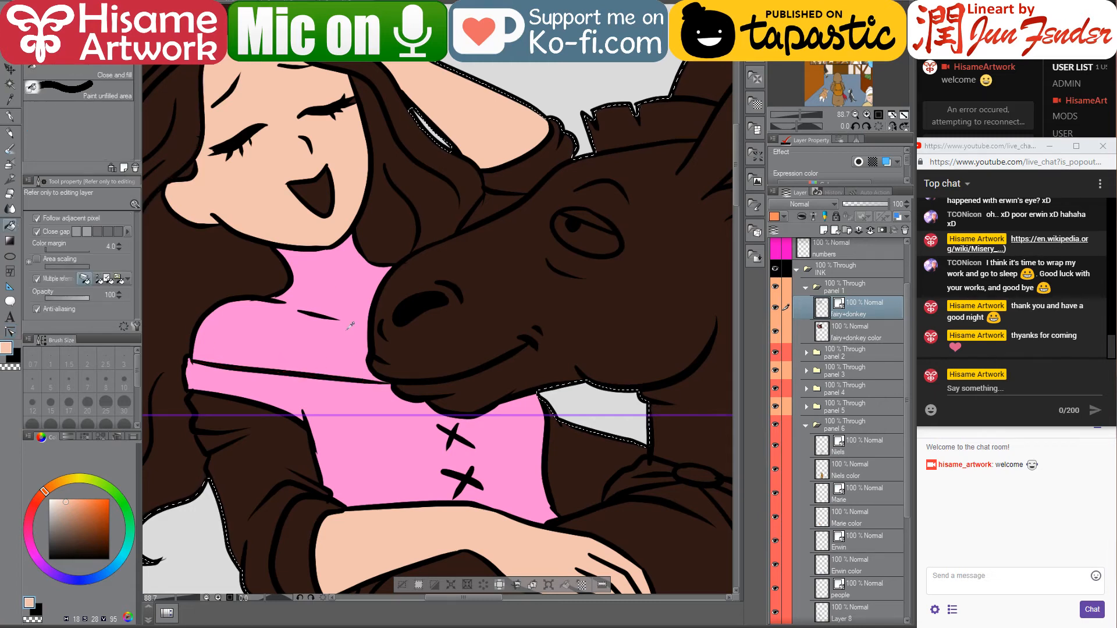
click(846, 334)
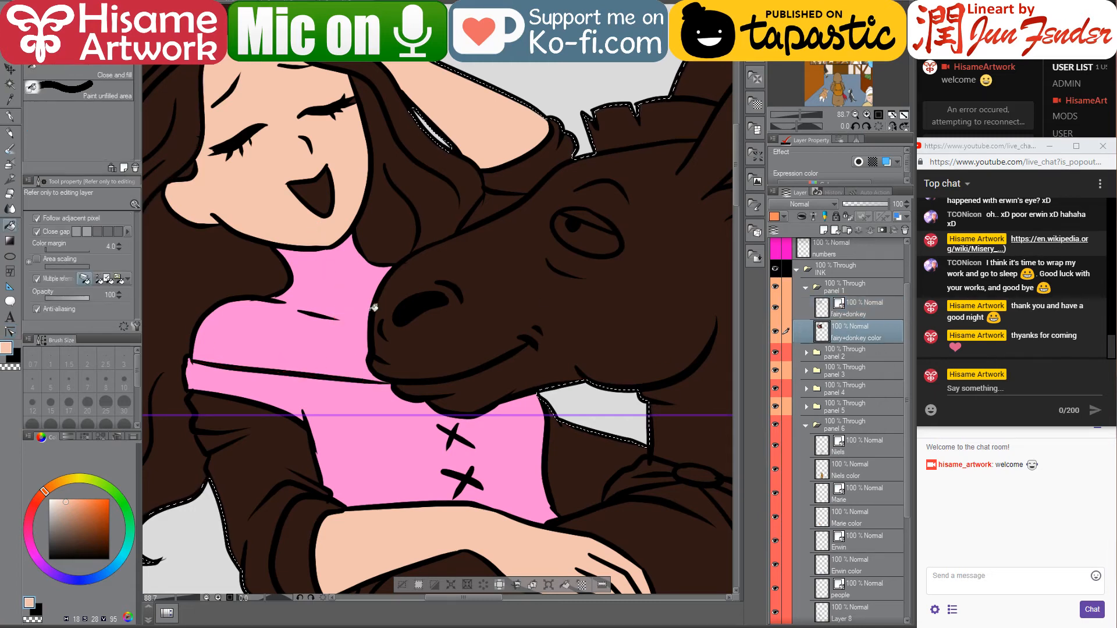
scroll(374, 307, down, 4)
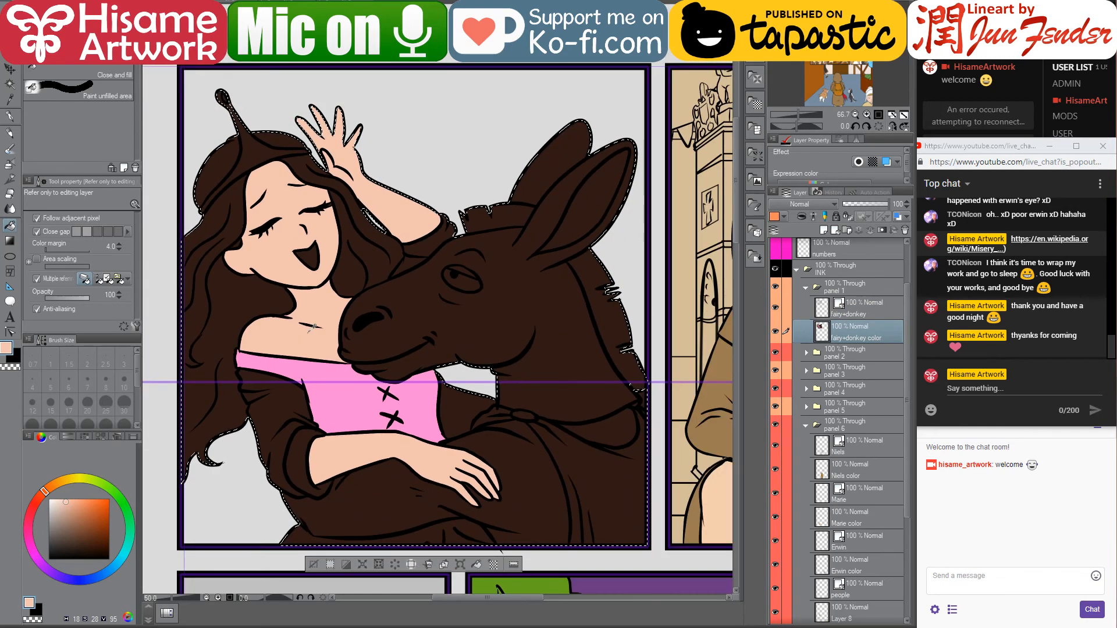
Fill the fairy's mouth with the dark pink sampled from the hooded figure's mouth, and the donkey's eye with white
drag(557, 406, 452, 414)
alt+click(700, 287)
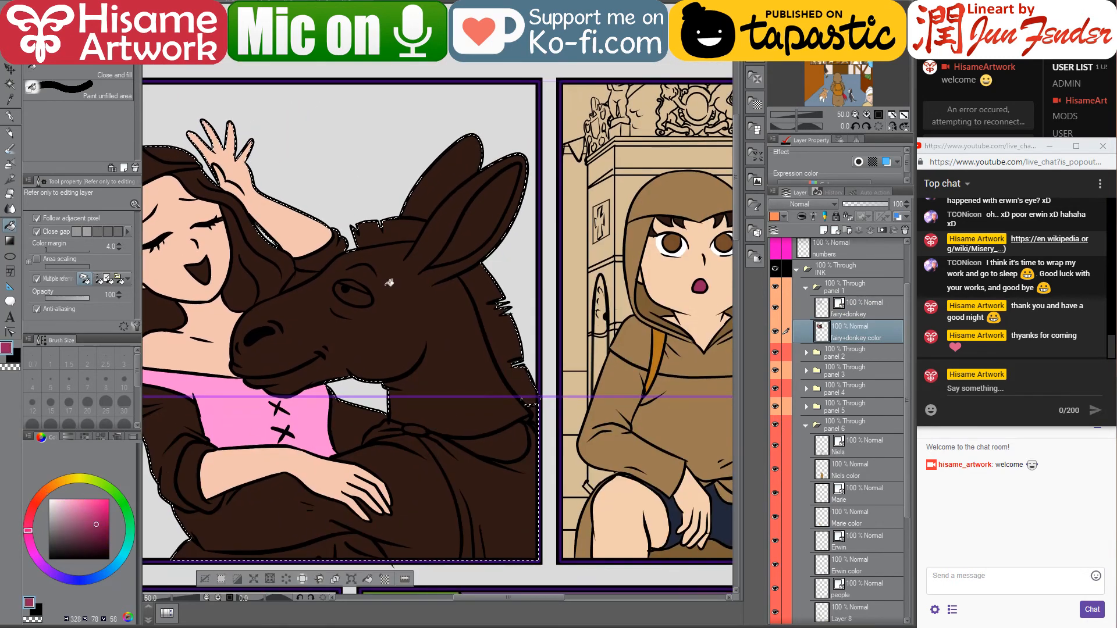
click(198, 273)
drag(272, 328, 405, 317)
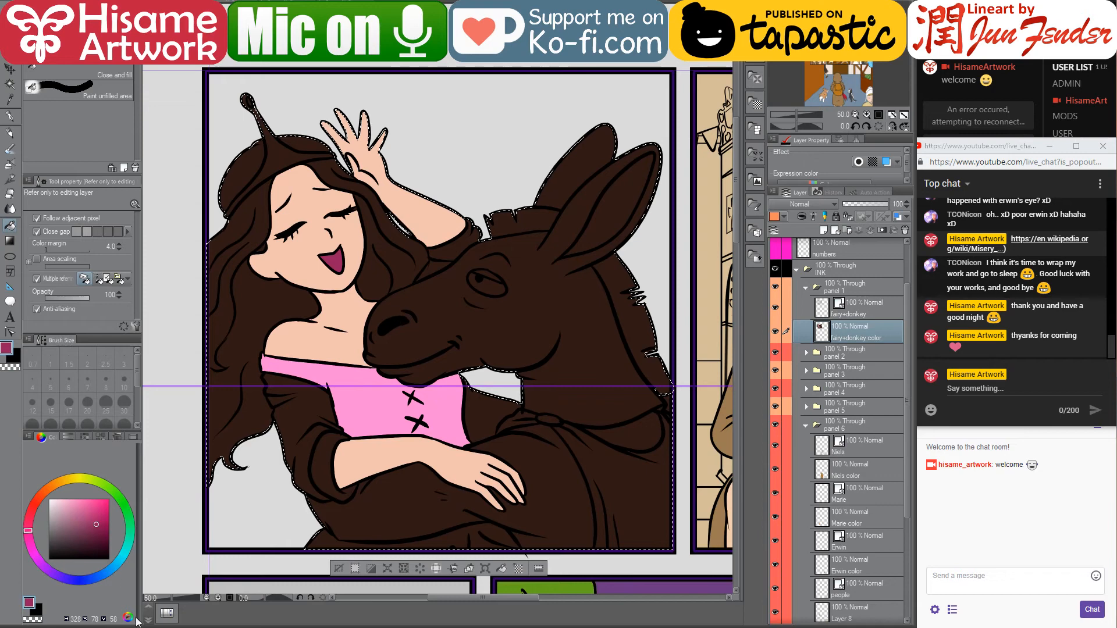
click(49, 499)
click(488, 287)
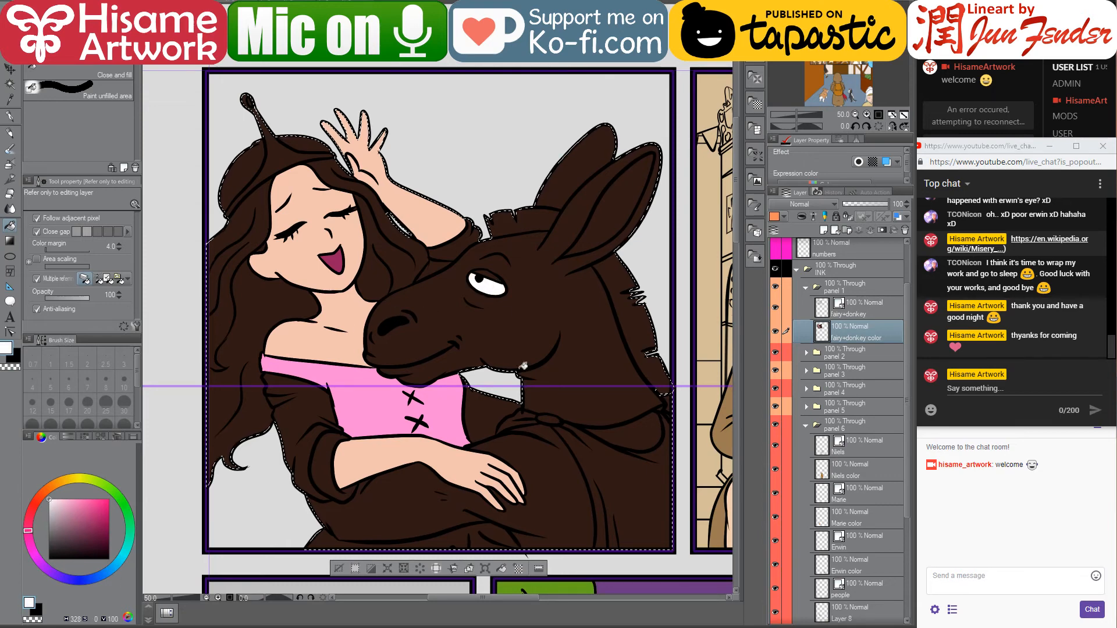
Fill the fairy's sleeve and its cuff with a paler pink than the bodice, at 30 saturation
drag(548, 448, 486, 268)
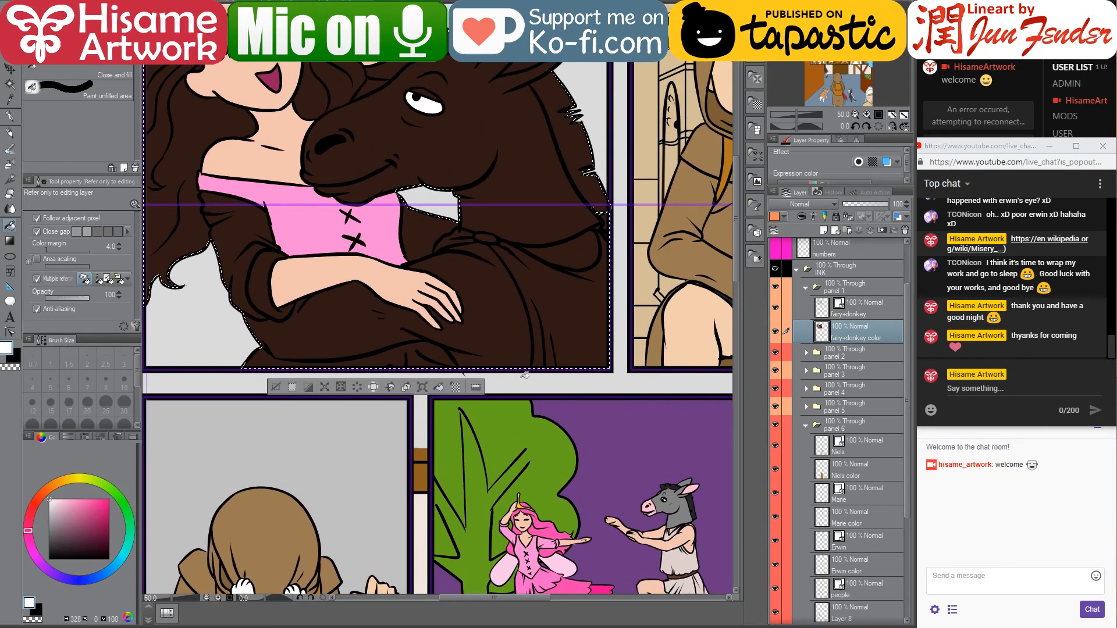
alt+click(536, 546)
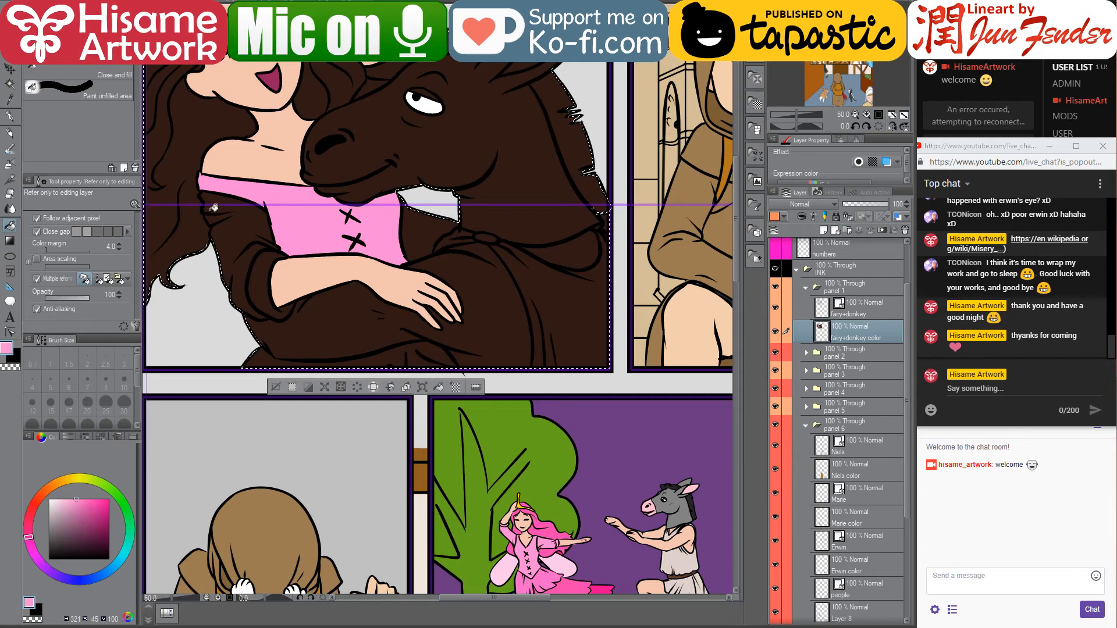
click(234, 225)
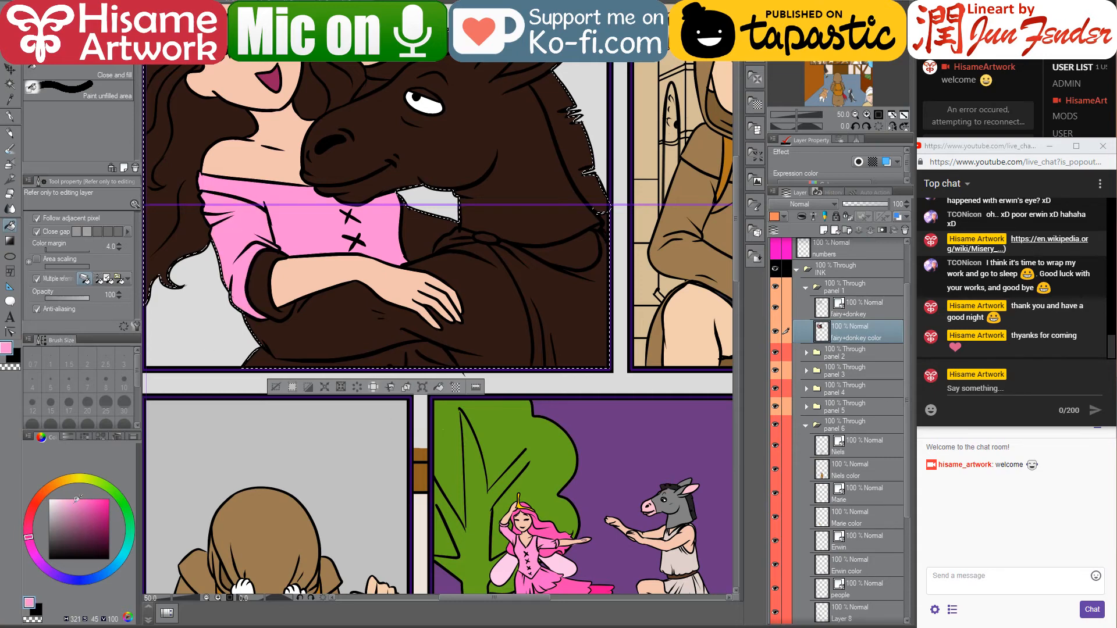
drag(77, 499, 68, 496)
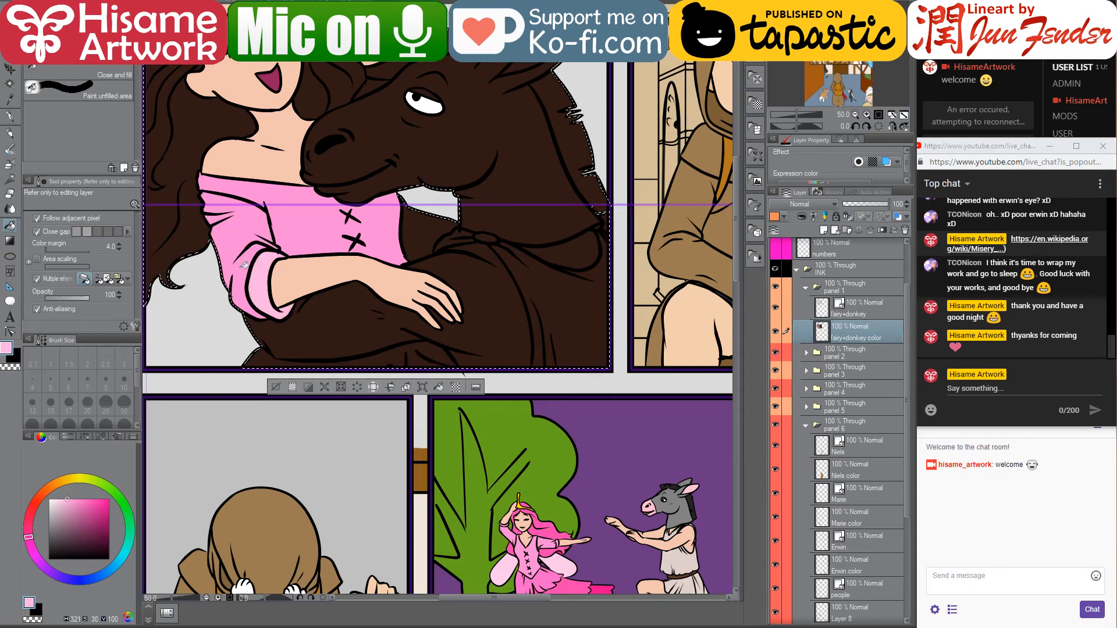
click(234, 232)
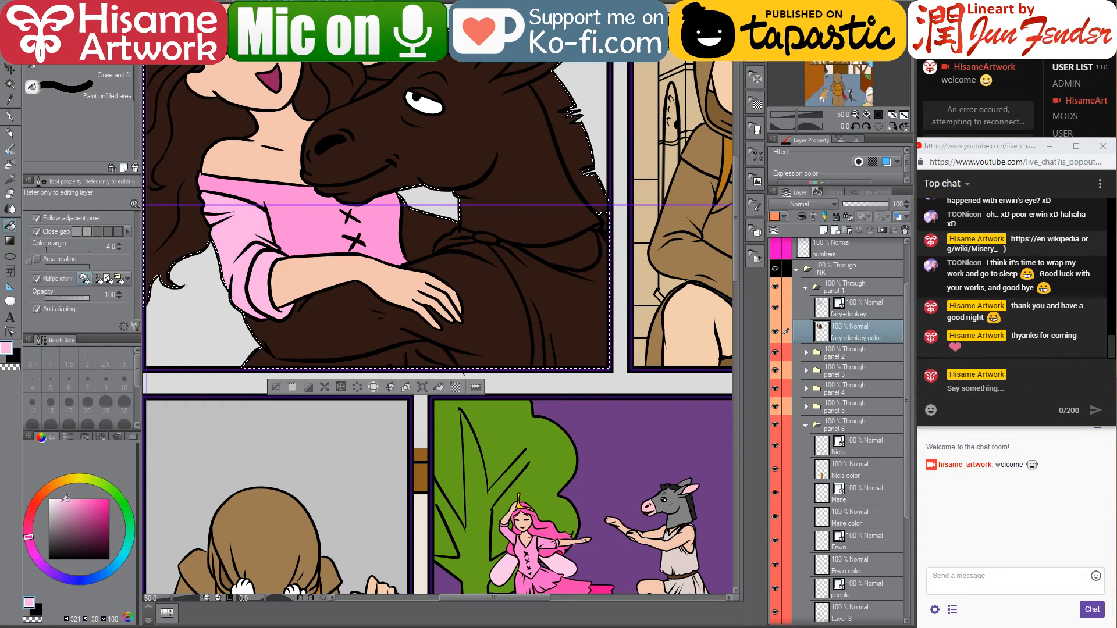
drag(66, 497, 62, 499)
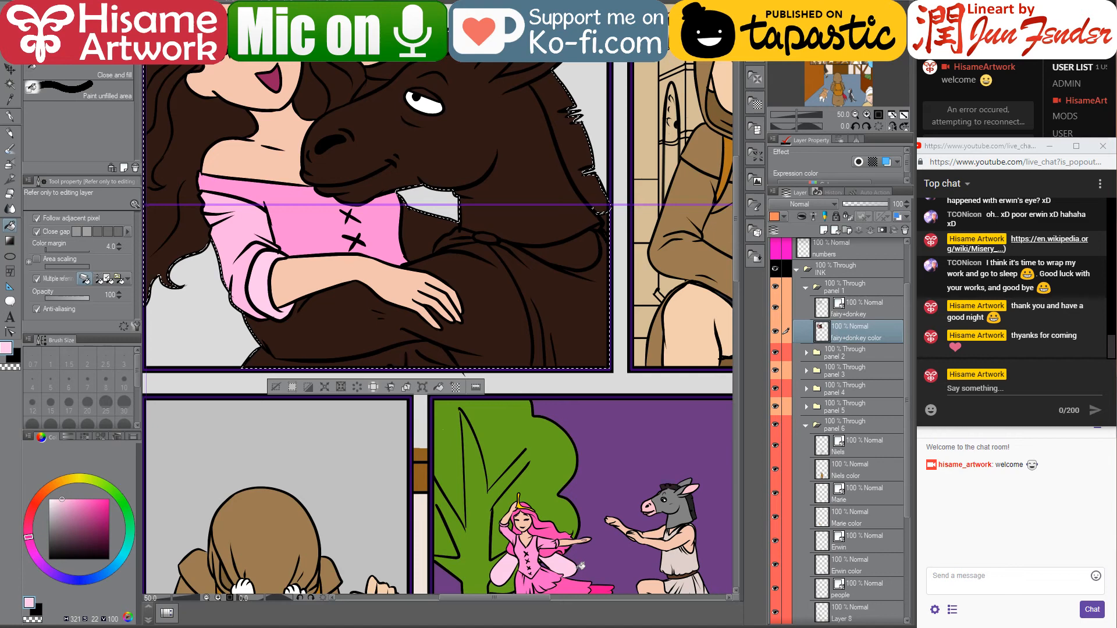
Fill the fairy's skirt with the stronger pink sampled from the dancing fairy's skirt in the stage panel
drag(577, 564, 580, 550)
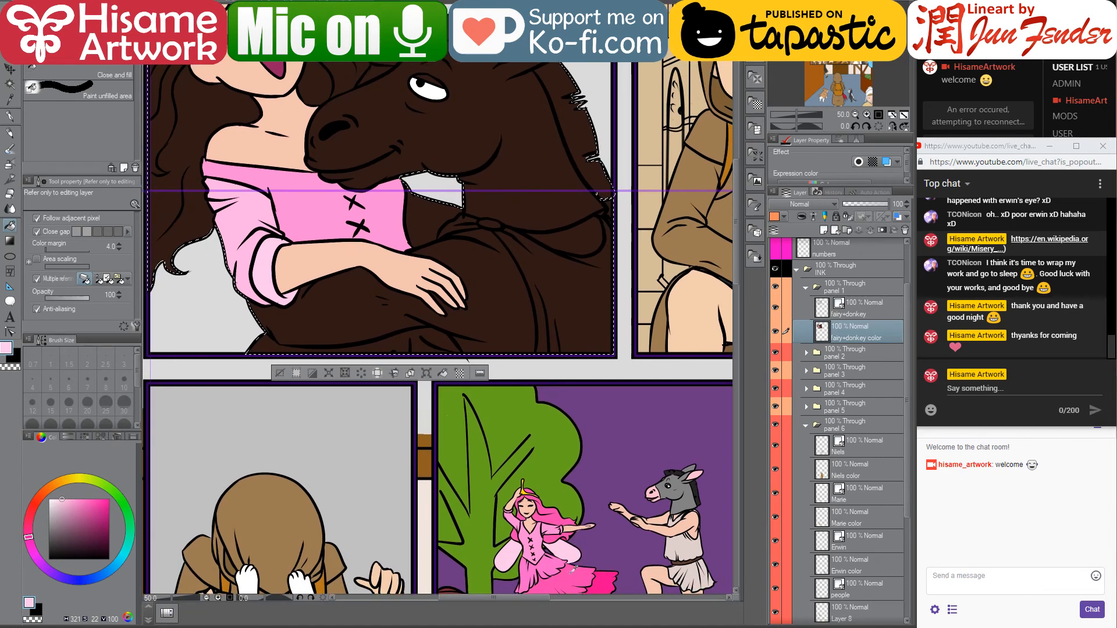
alt+click(551, 556)
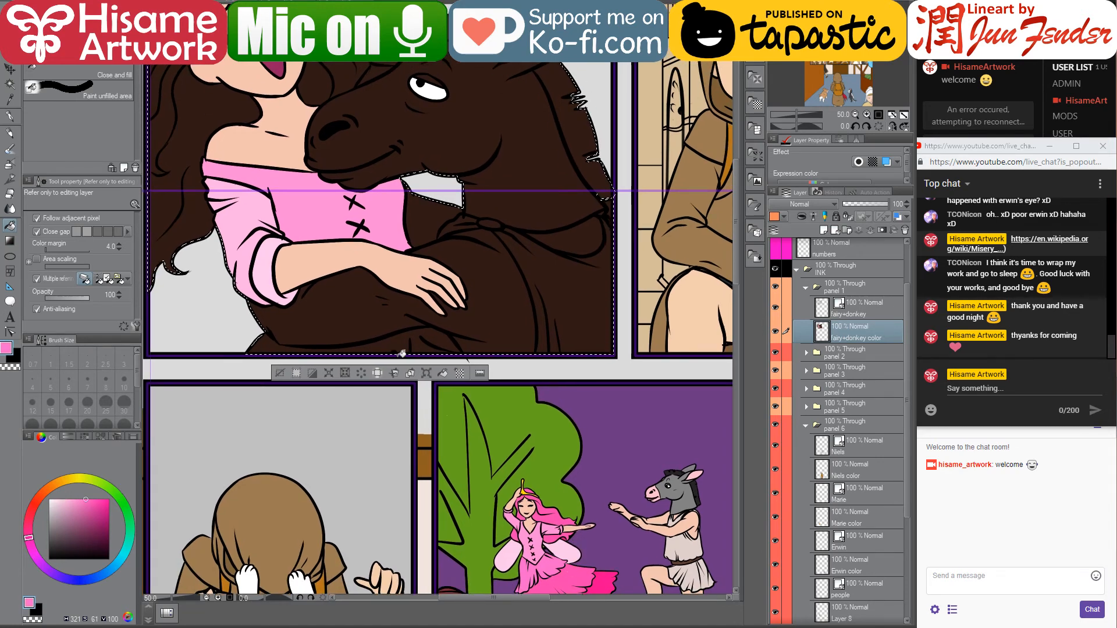
click(406, 340)
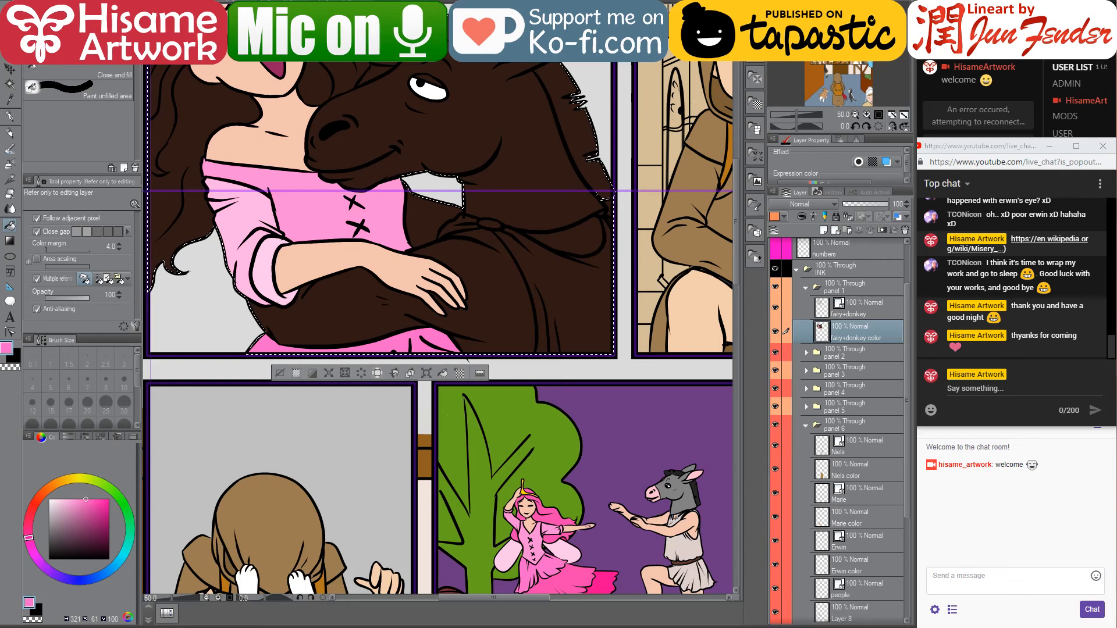
Fill the donkey character's arm and torso with the skin tone sampled from the donkey-headed actor in the stage panel, adjusting it slightly
alt+click(672, 520)
click(383, 299)
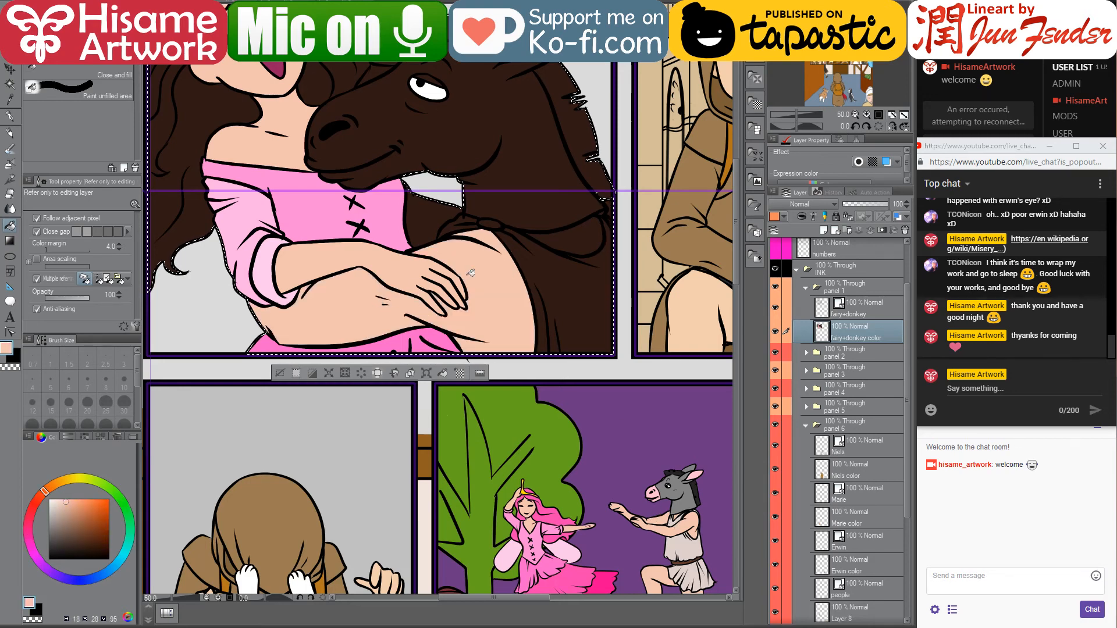
click(70, 504)
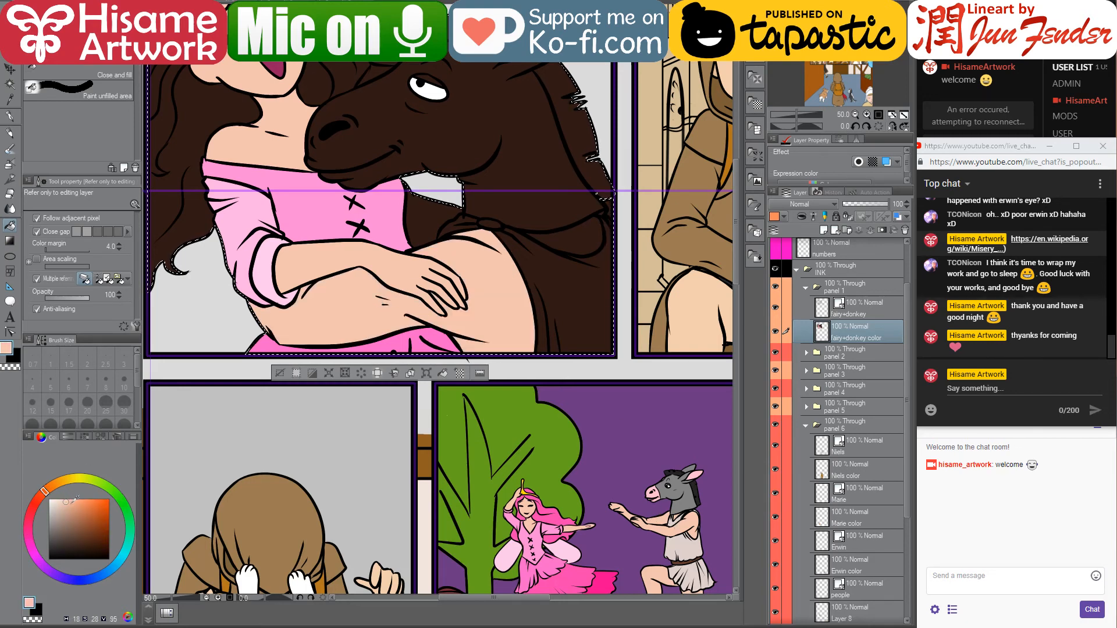
click(481, 315)
Fill the fairy's forearm, chest, face and raised arm with a pale skin tone at 19 saturation and 100 brightness
drag(380, 257, 405, 305)
alt+click(329, 304)
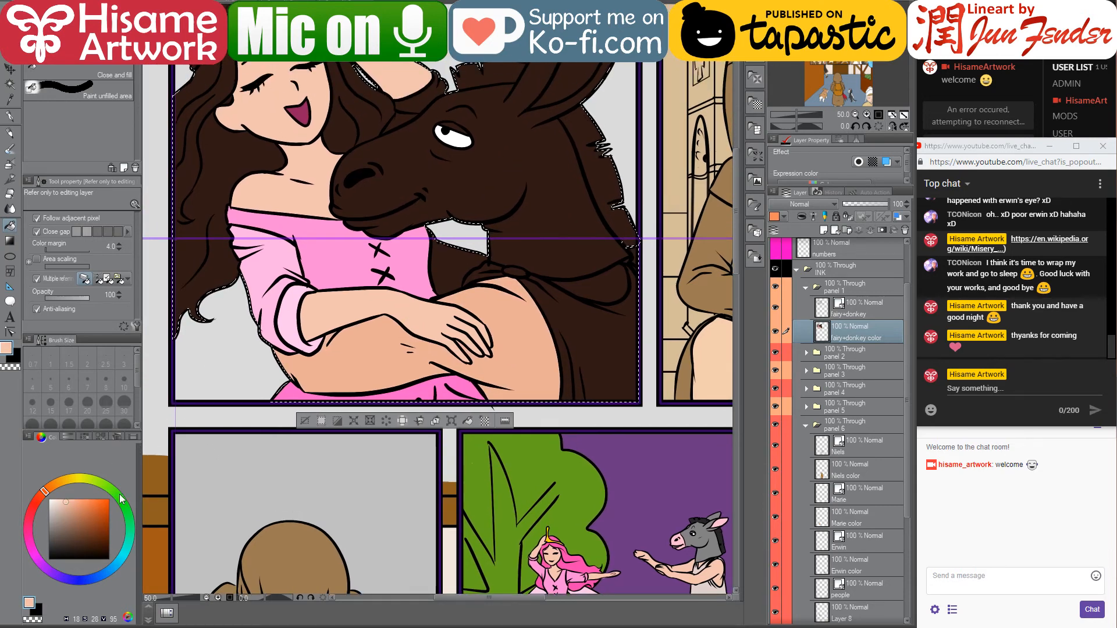
click(339, 305)
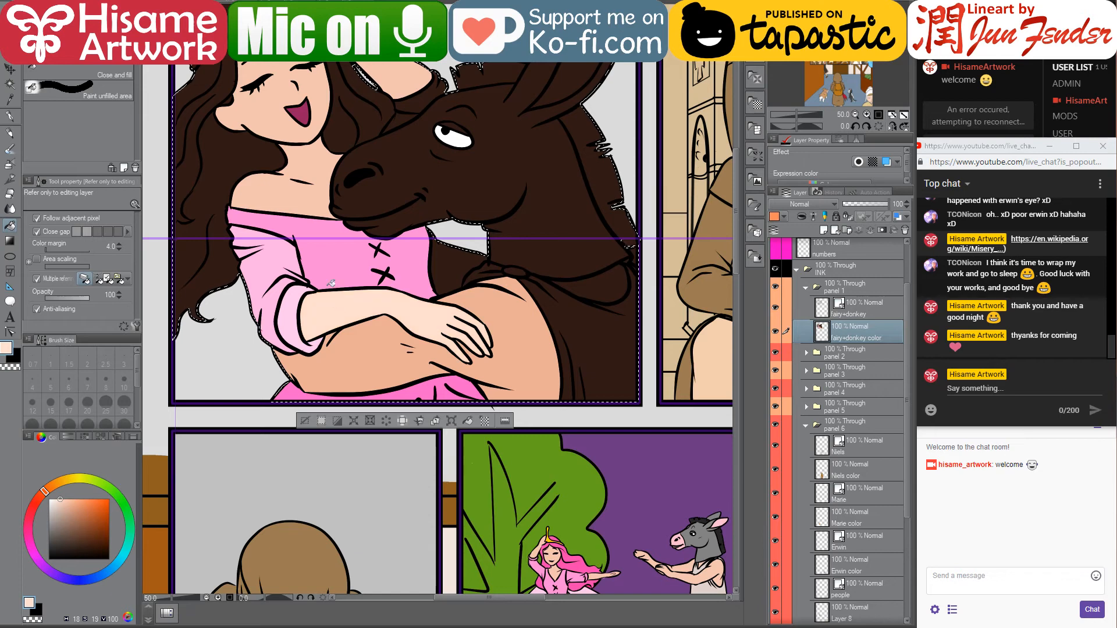
click(287, 177)
click(271, 108)
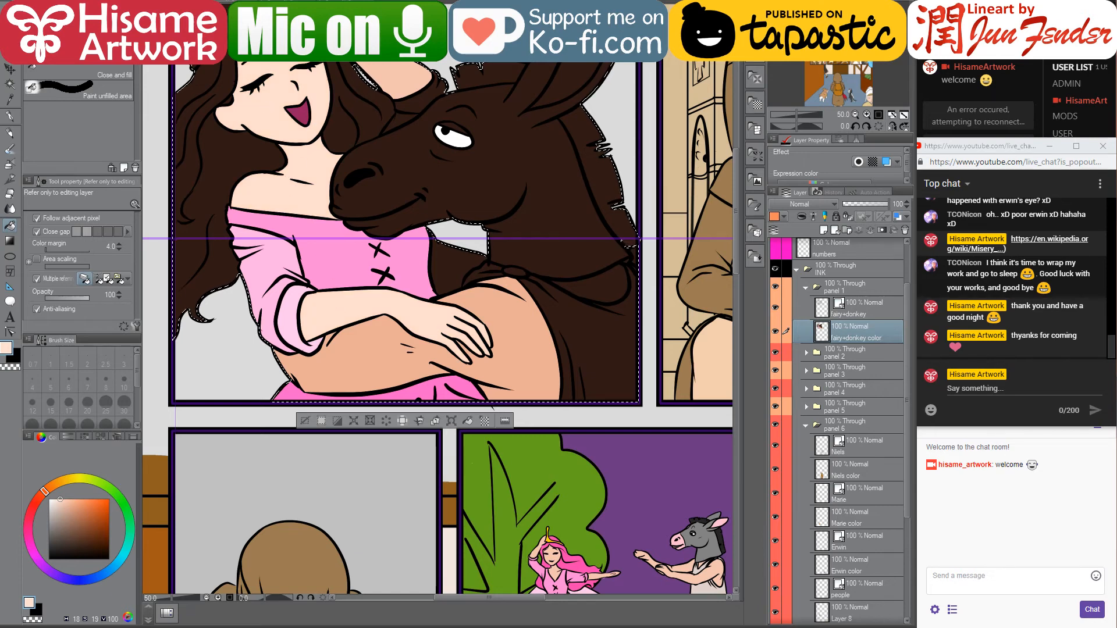
click(402, 80)
mouse_move(402, 81)
mouse_down()
mouse_move(421, 180)
mouse_move(386, 32)
mouse_move(396, 83)
mouse_up()
Fill the donkey character's remaining chest and shoulder patches with a deeper skin tone at 36 saturation and 92 brightness
alt+click(490, 334)
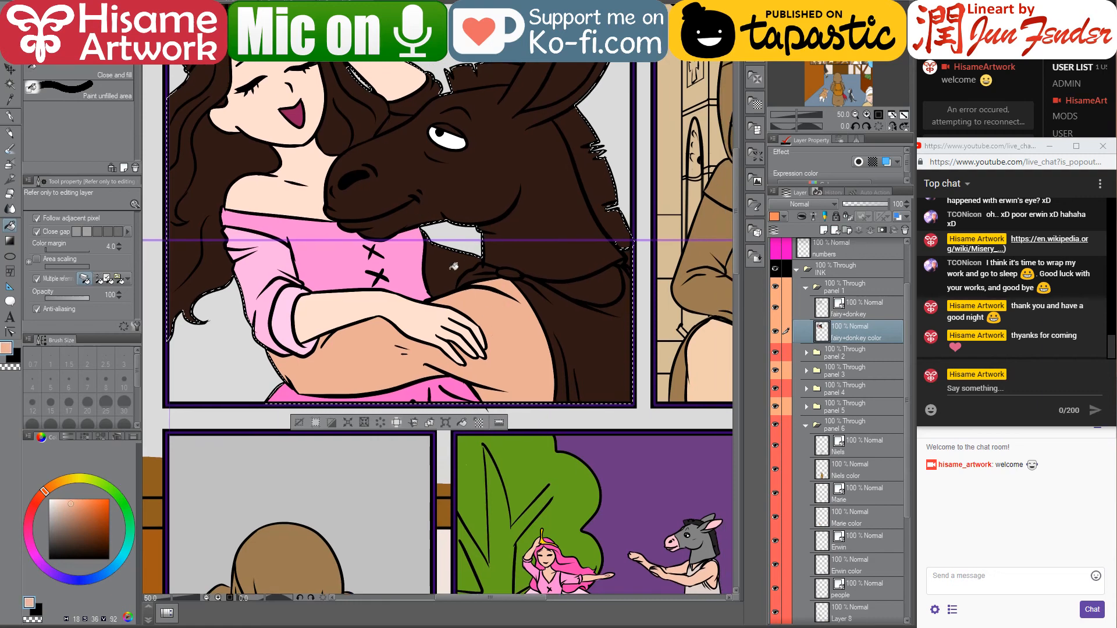
click(453, 267)
click(590, 288)
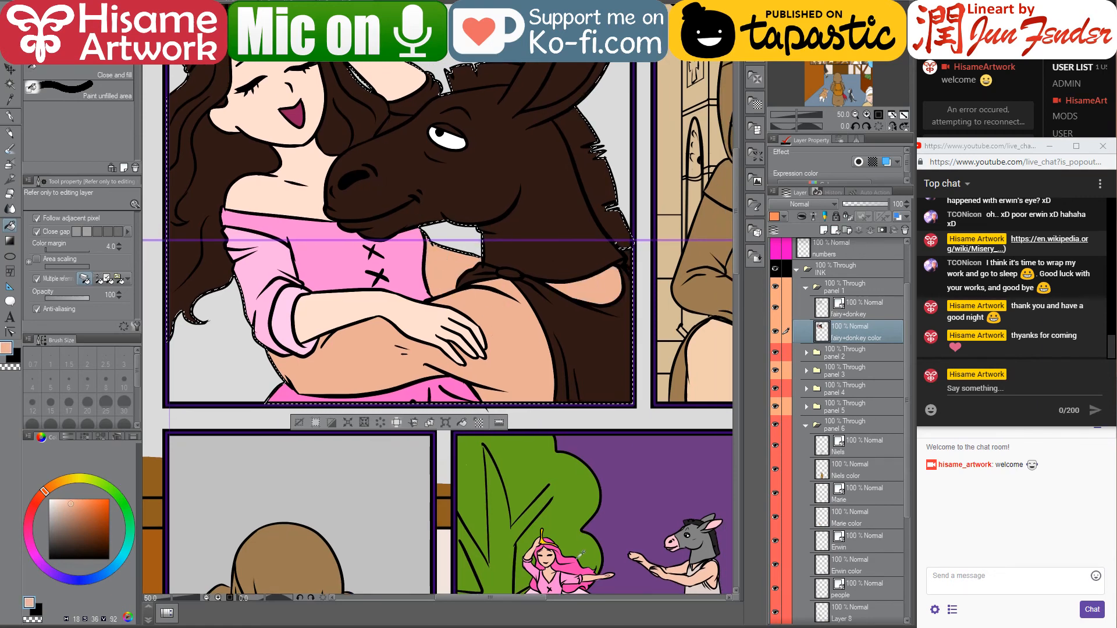
Fill all sections of the fairy's hair with the bright pink sampled from the dancing fairy's hair in the stage panel
alt+click(576, 561)
drag(263, 170, 318, 244)
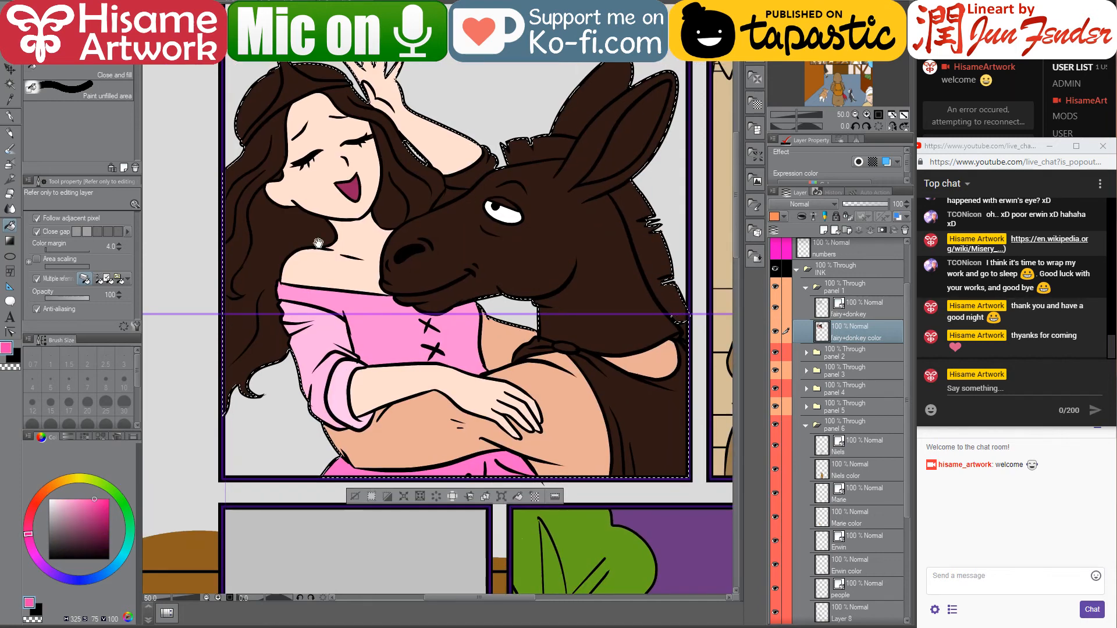
click(257, 88)
click(263, 149)
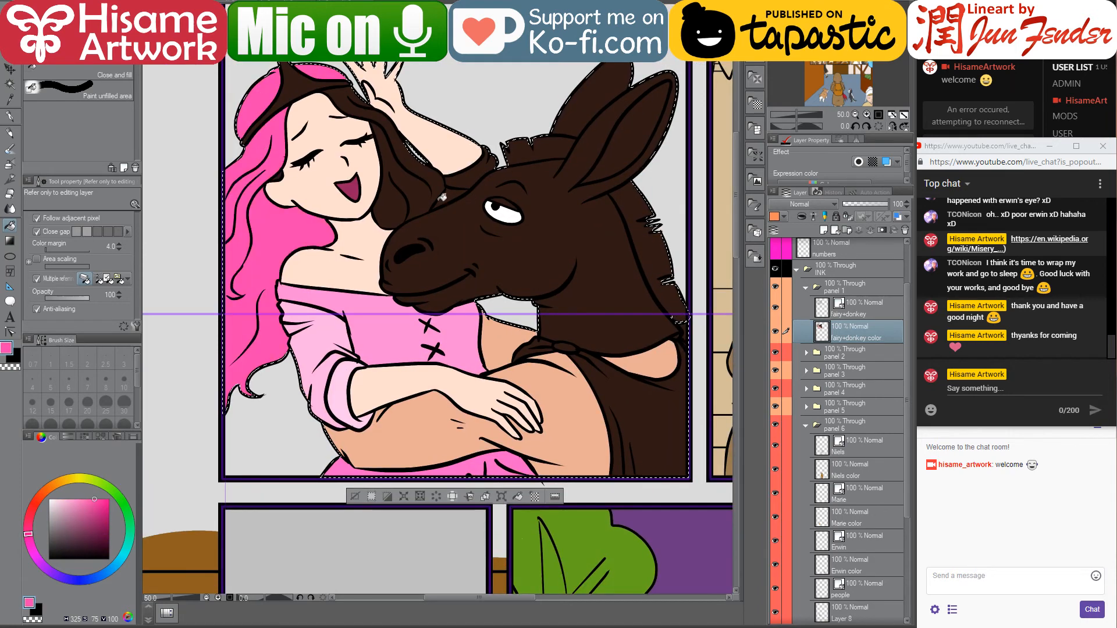
click(280, 166)
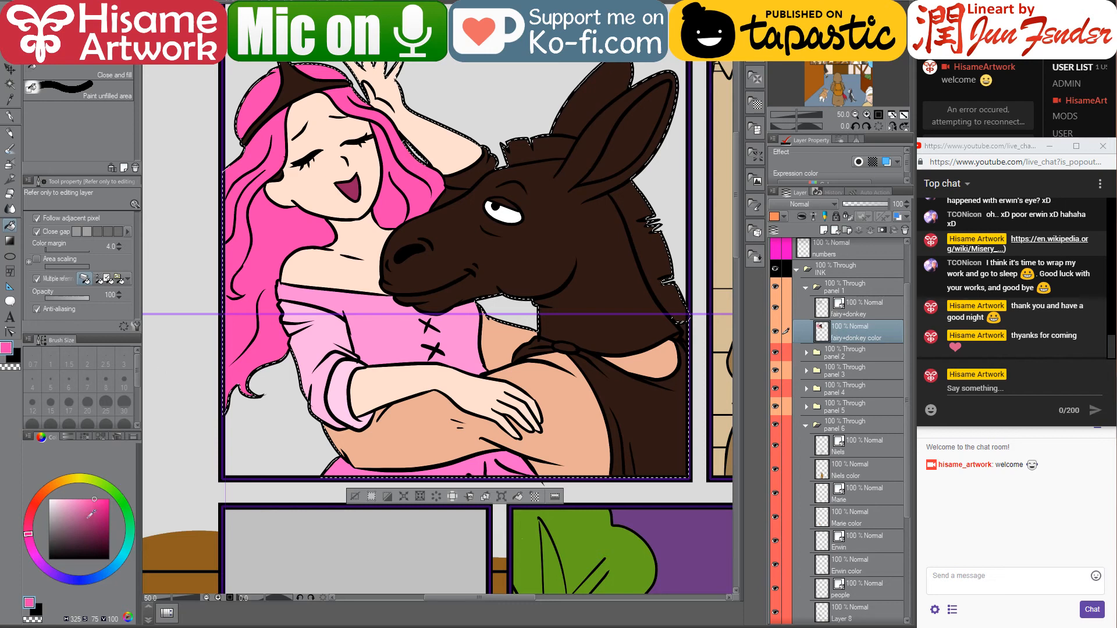
click(100, 504)
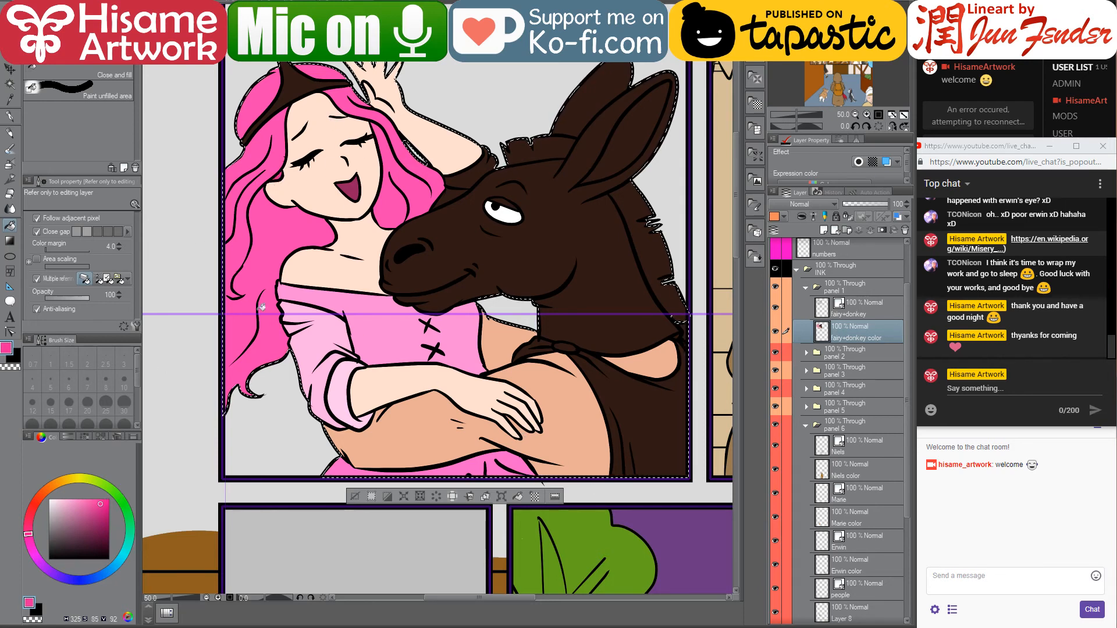
Fill the fairy's crown with the yellow sampled from the dancing fairy's crown, and its gem with bright blue
drag(413, 250, 284, 55)
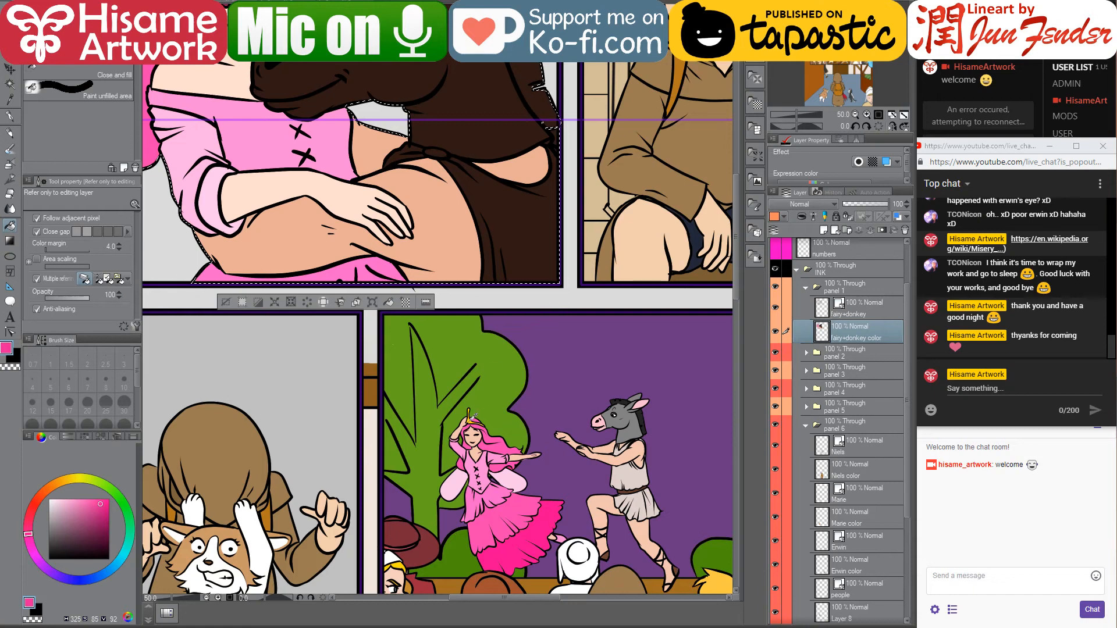
alt+click(470, 420)
drag(276, 103, 331, 235)
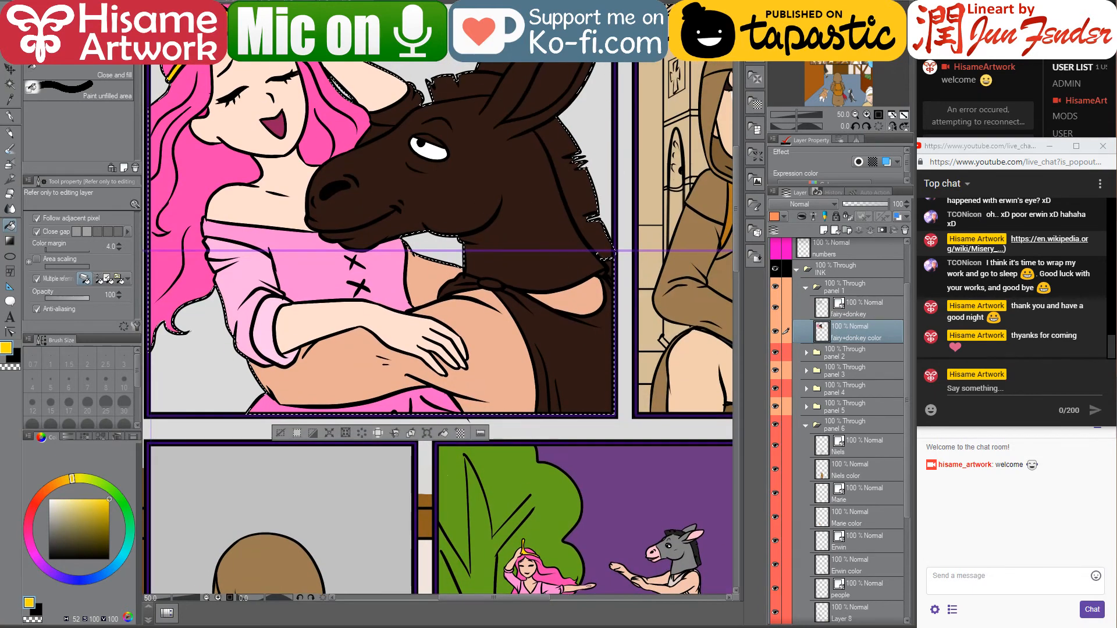
drag(267, 70, 330, 229)
click(252, 120)
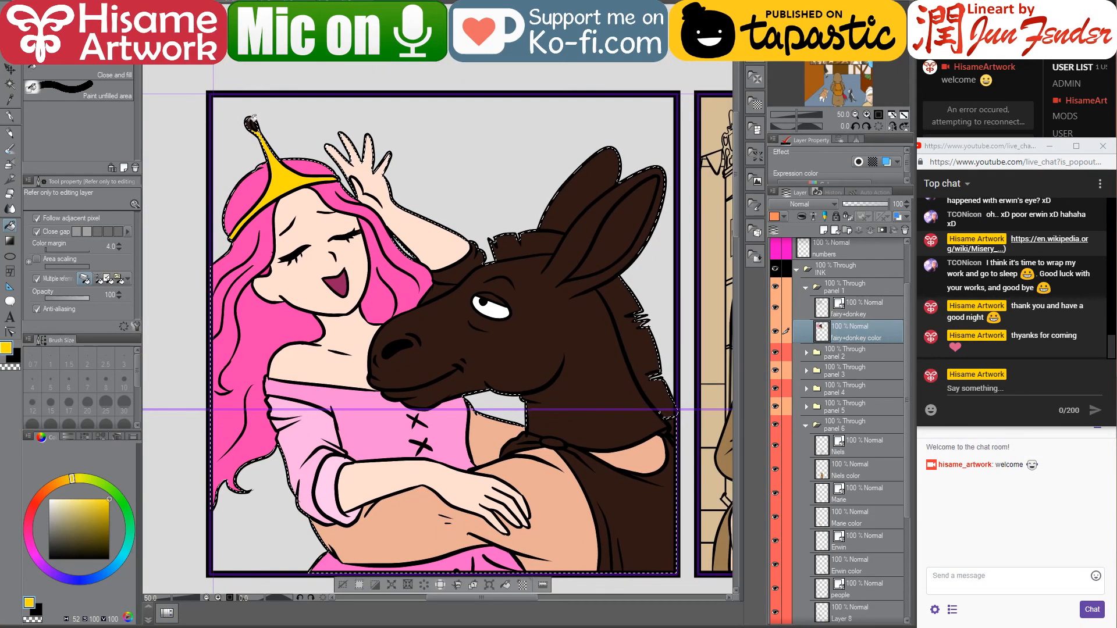
click(114, 567)
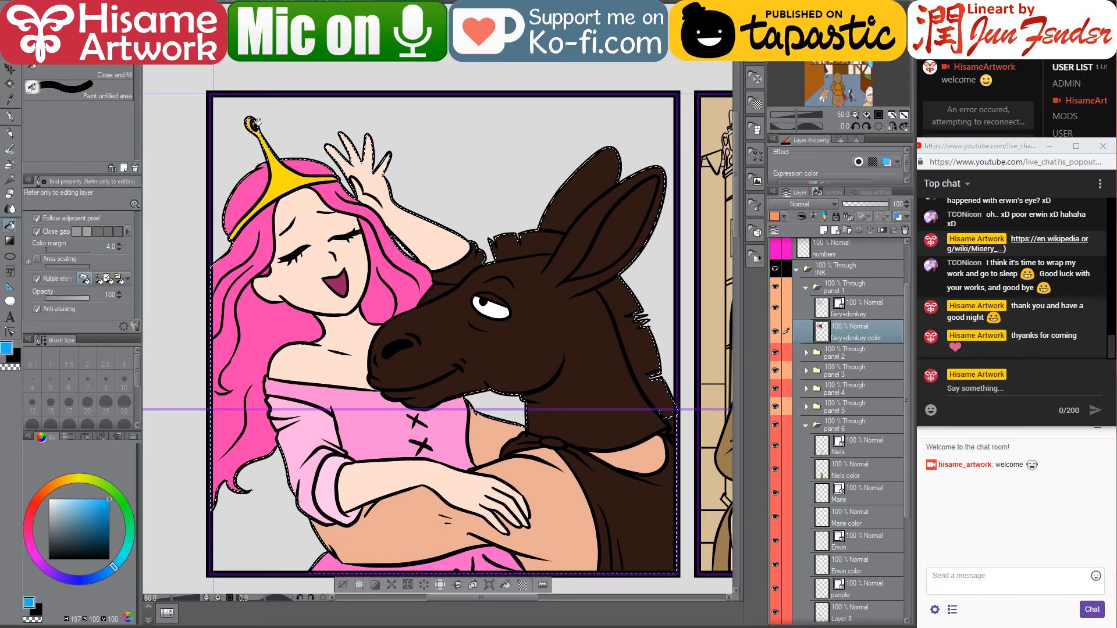
Switch to the web browser, search for "princess bubblegum", enlarge the first image result as a crown reference, and return to the comic page
key(alt+Tab)
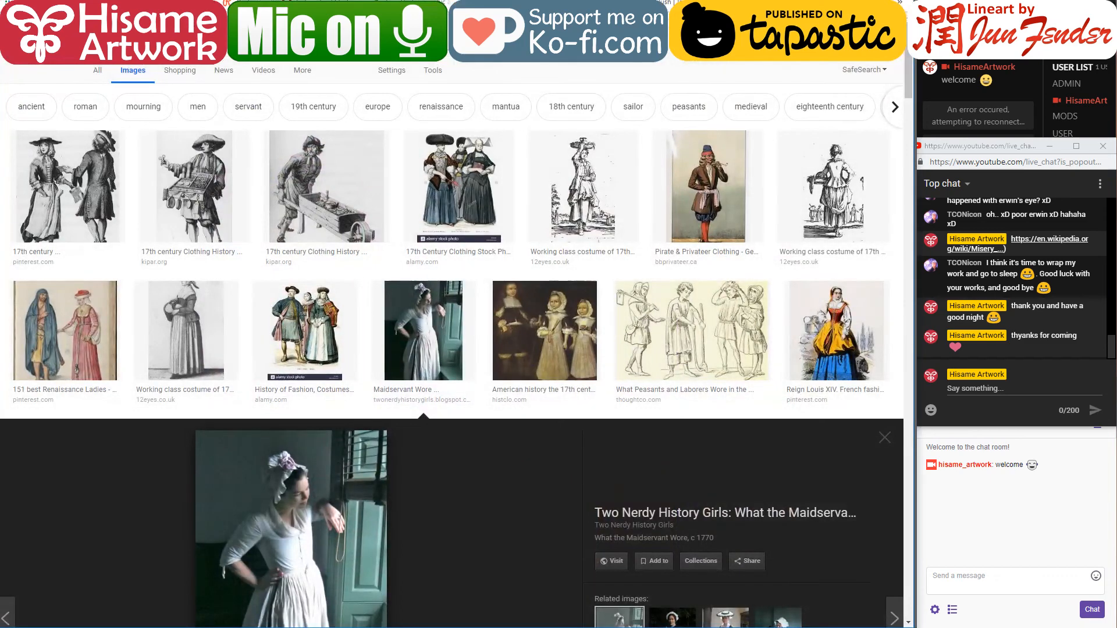
text(princess)
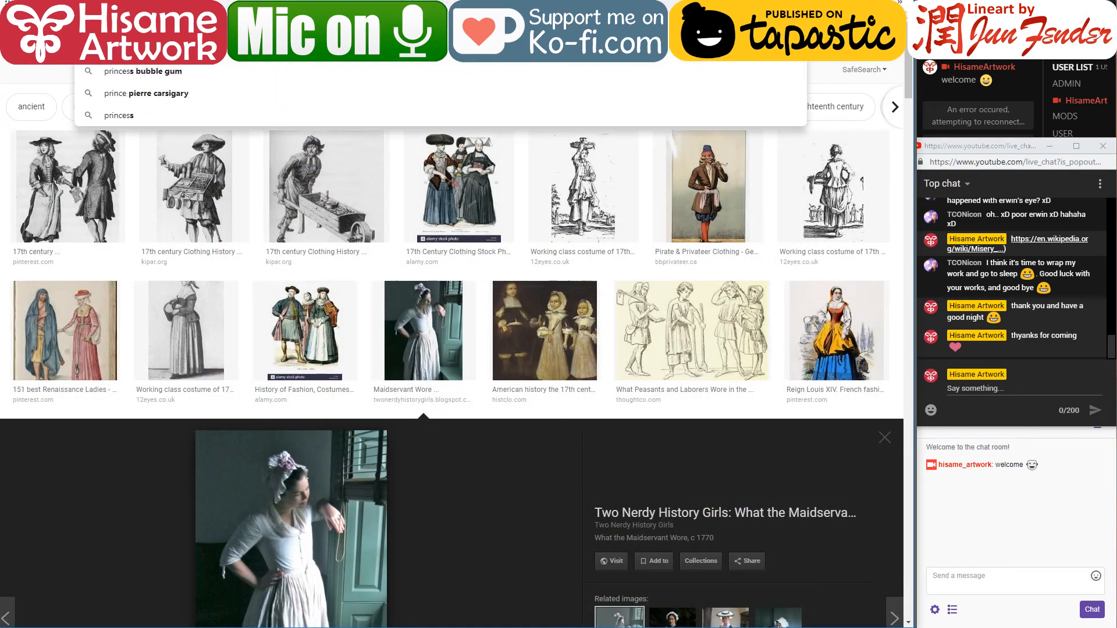
text( bubblegum)
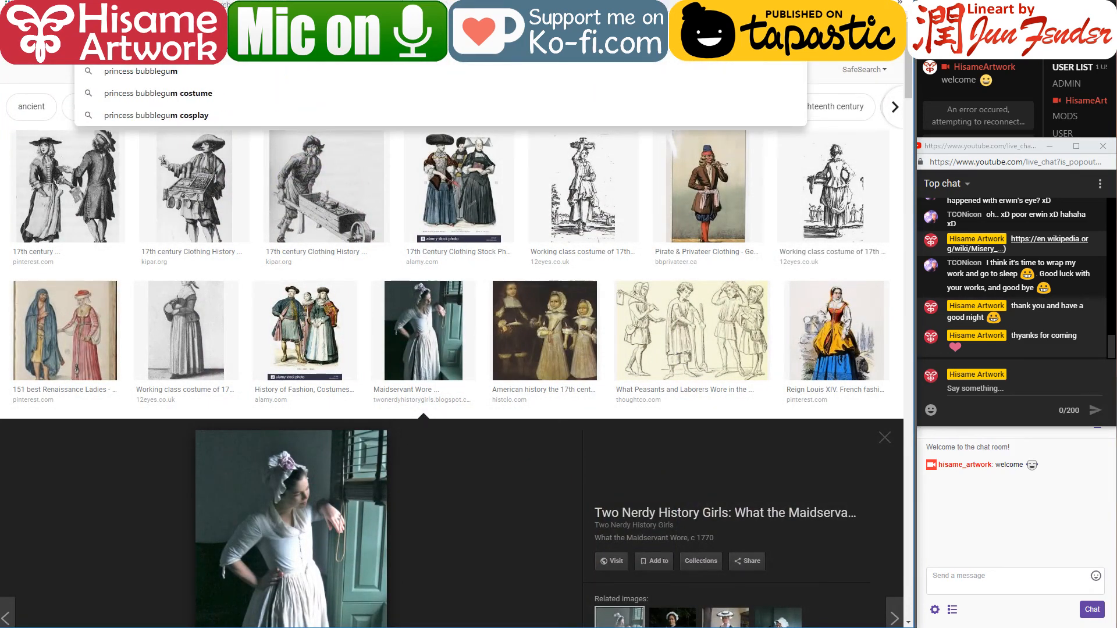
key(Return)
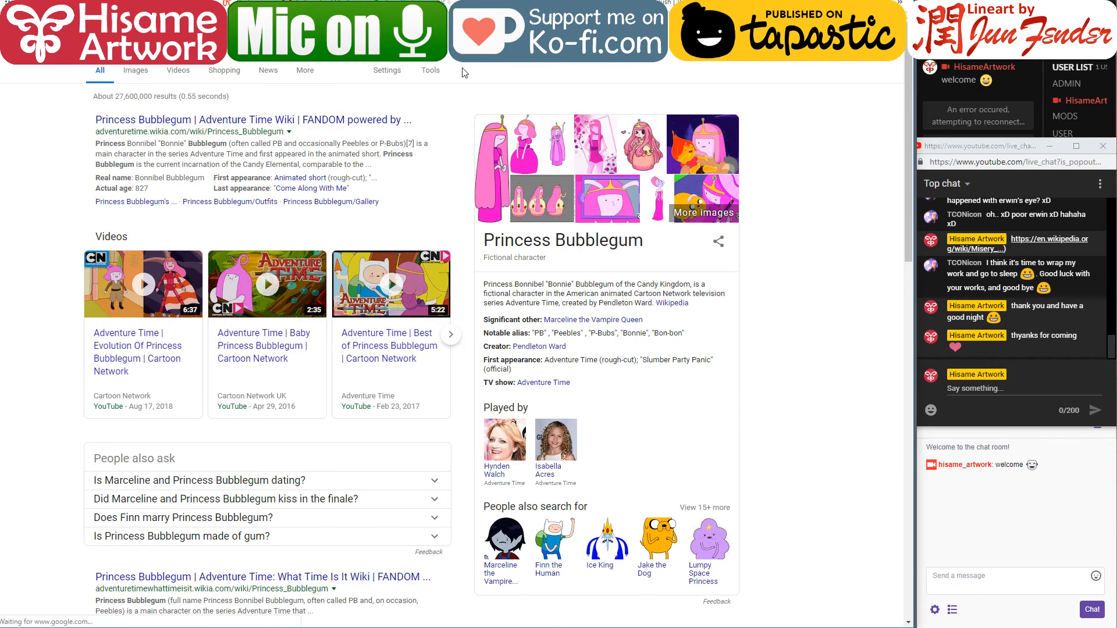
click(617, 123)
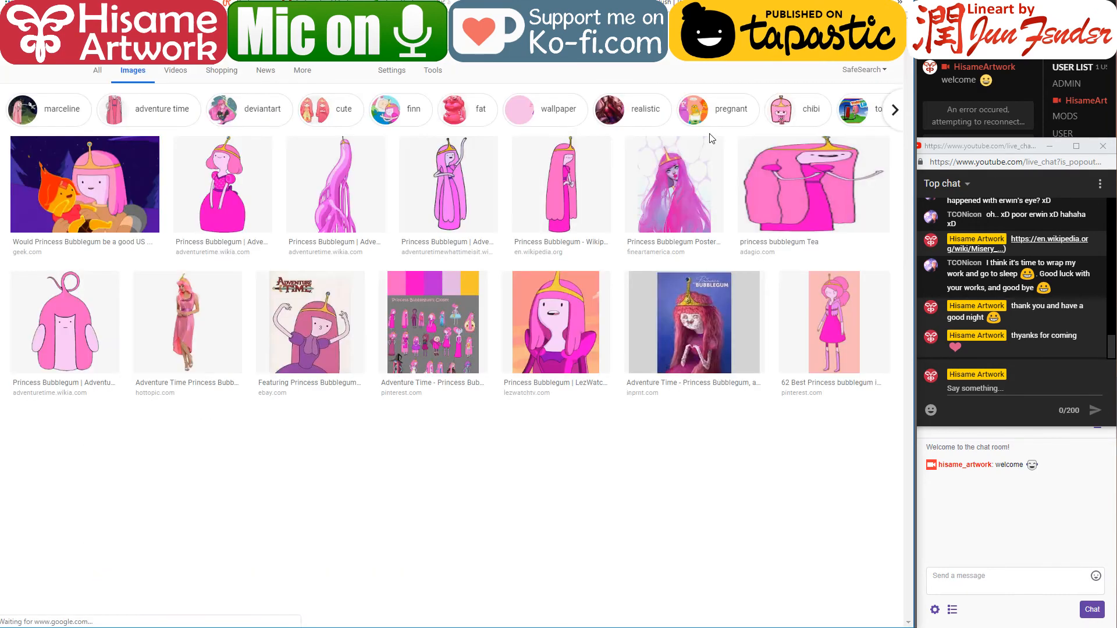
click(139, 175)
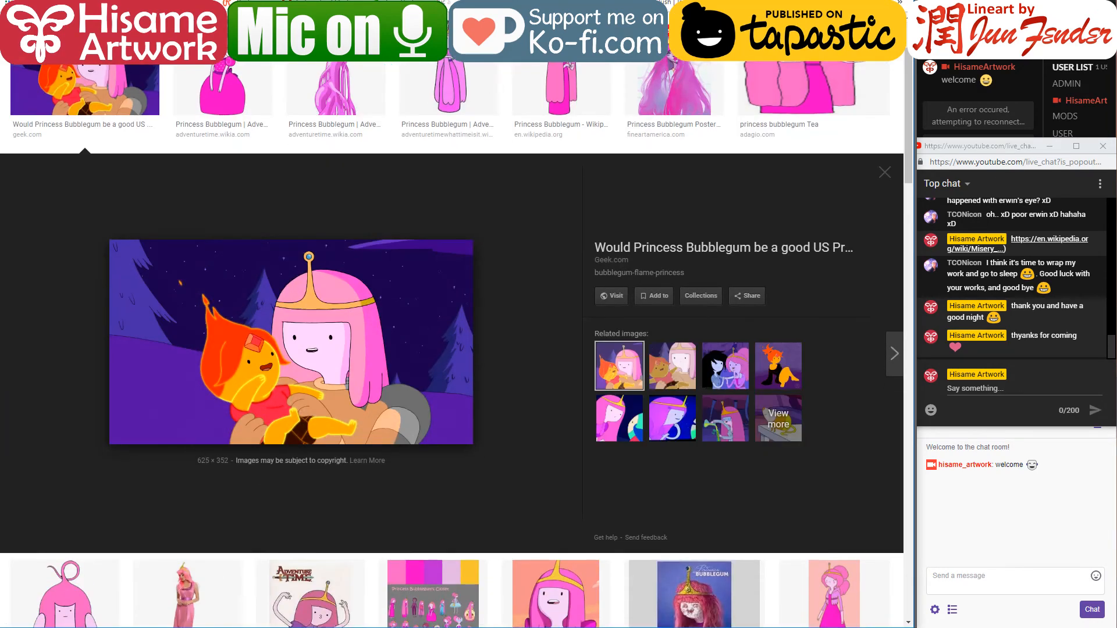
click(560, 626)
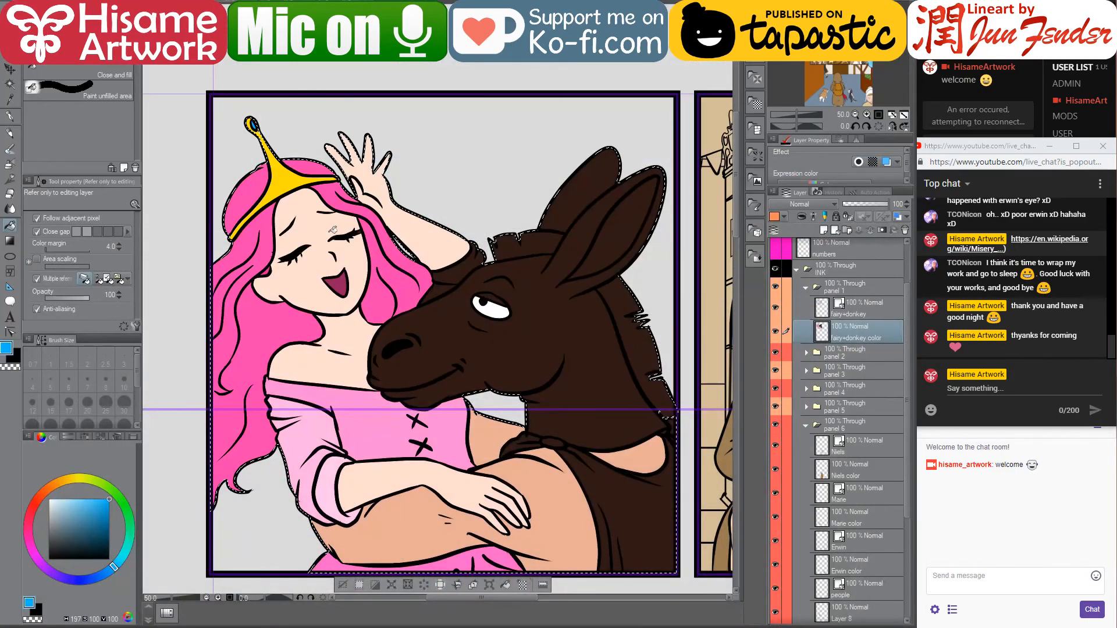
Fill the sleeve on the fairy's raised arm with the pale pink sampled from her other sleeve
mouse_move(418, 273)
mouse_down()
mouse_move(340, 92)
mouse_move(347, 112)
mouse_up()
scroll(236, 266, down, 5)
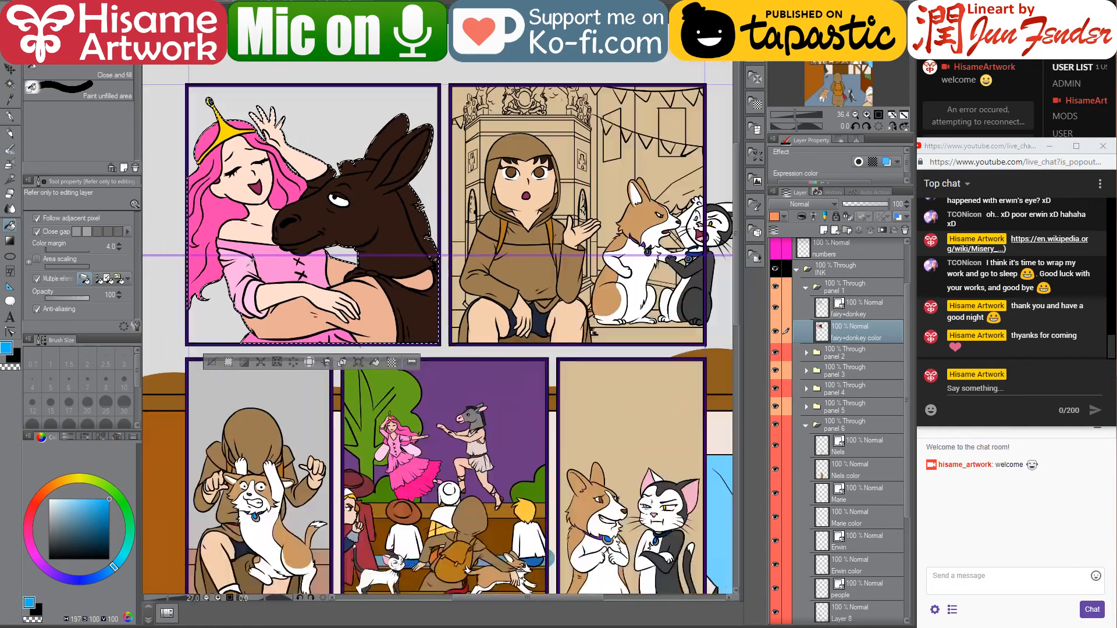
scroll(235, 273, up, 2)
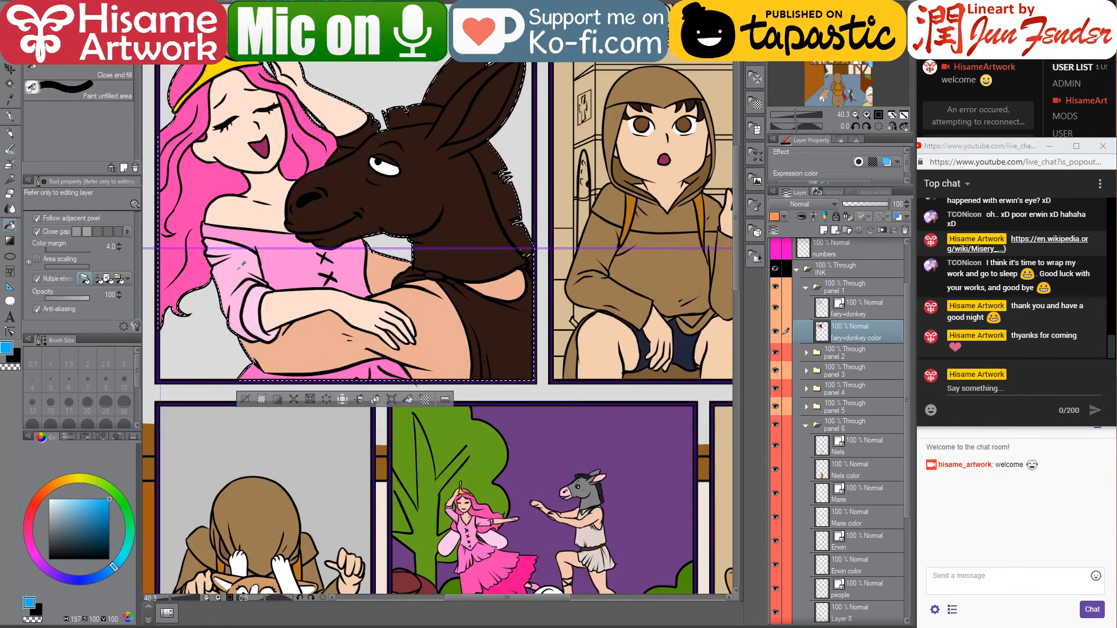
alt+click(240, 264)
alt+click(254, 295)
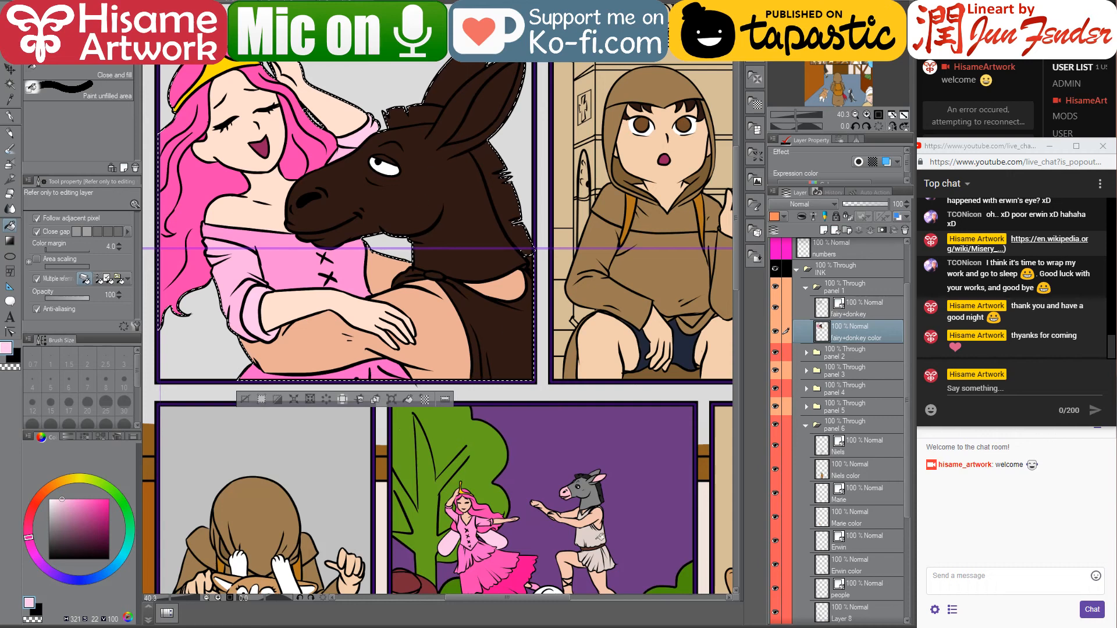
Fill the donkey character's tunic with the pale grey sampled from the stage actor's tunic, and its shoulder clasp with a neutral mid grey
alt+click(599, 536)
click(497, 328)
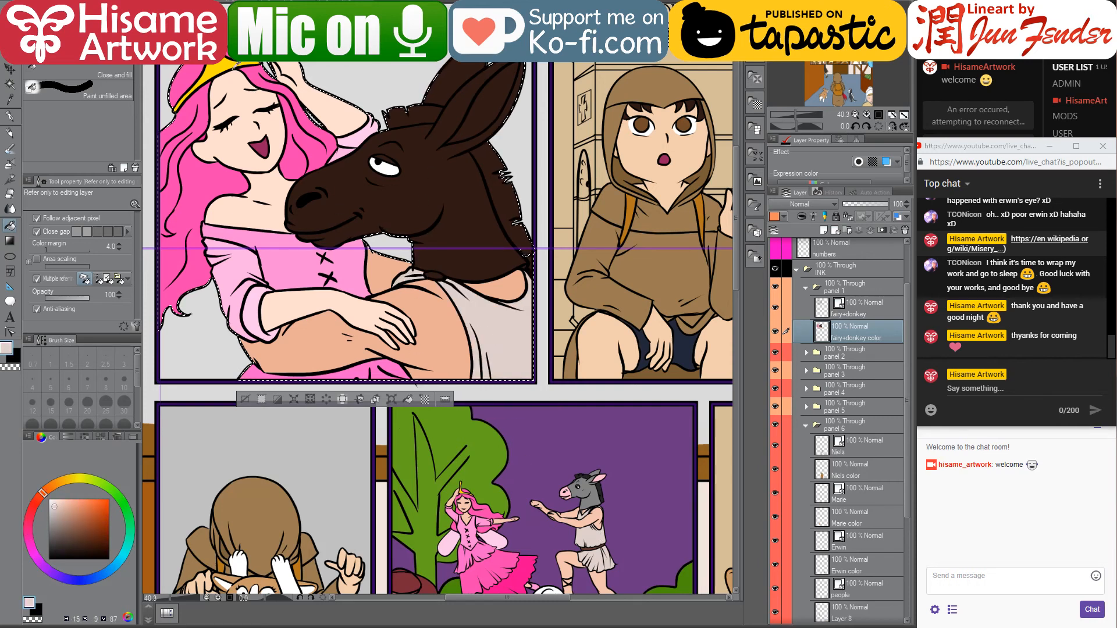
alt+click(219, 75)
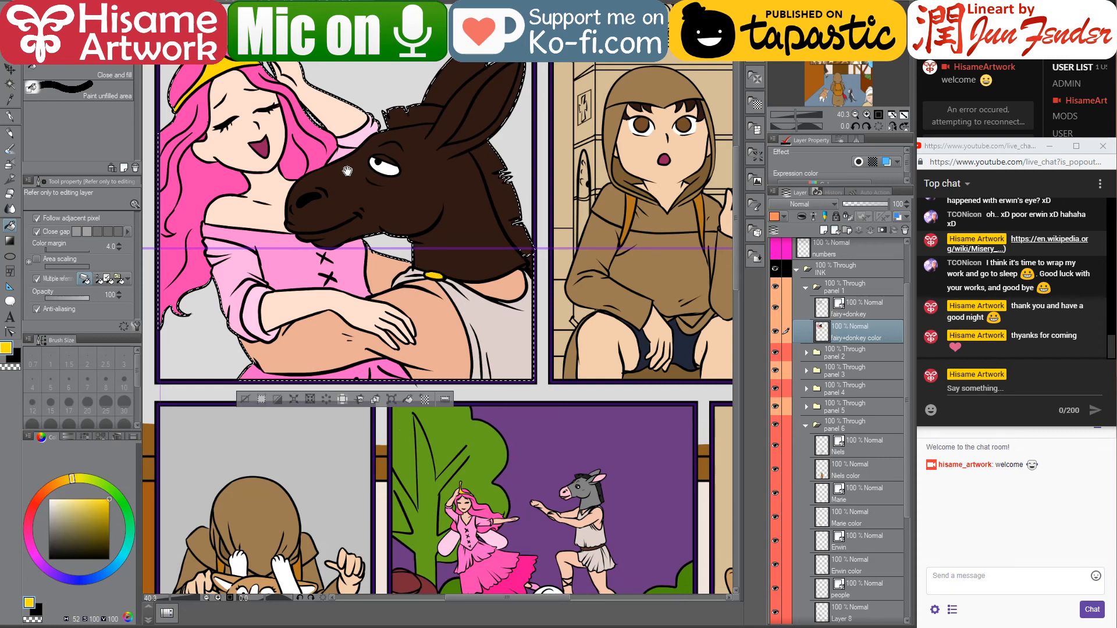
drag(347, 170, 362, 219)
click(52, 522)
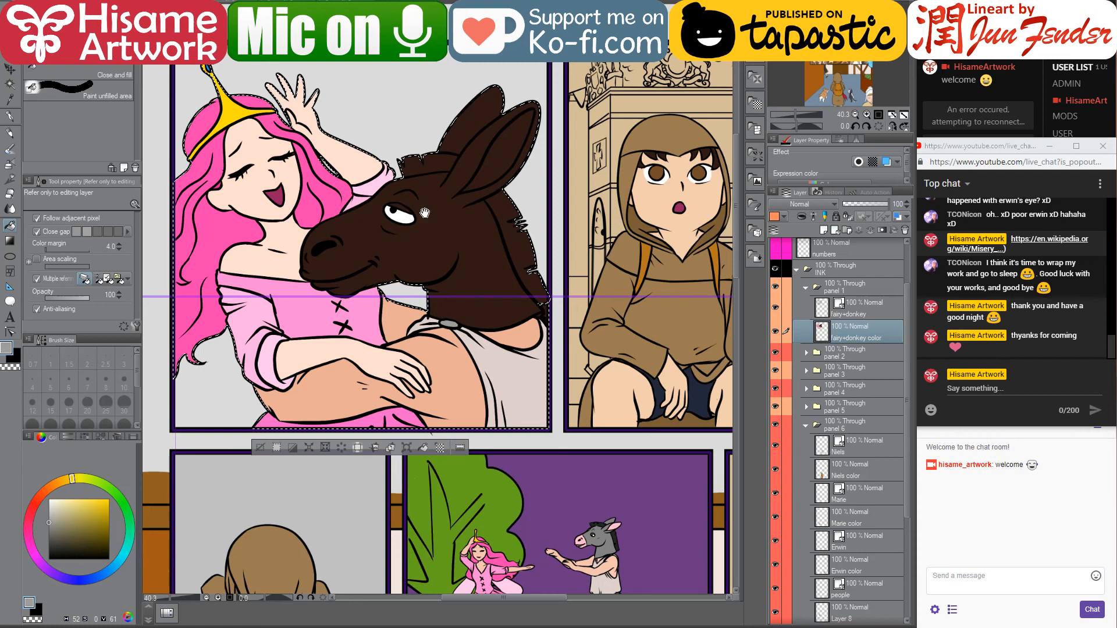
Fill the donkey's head and near ear with grey at 51 brightness, and the inside of the ear with pink
drag(425, 213, 450, 232)
click(497, 256)
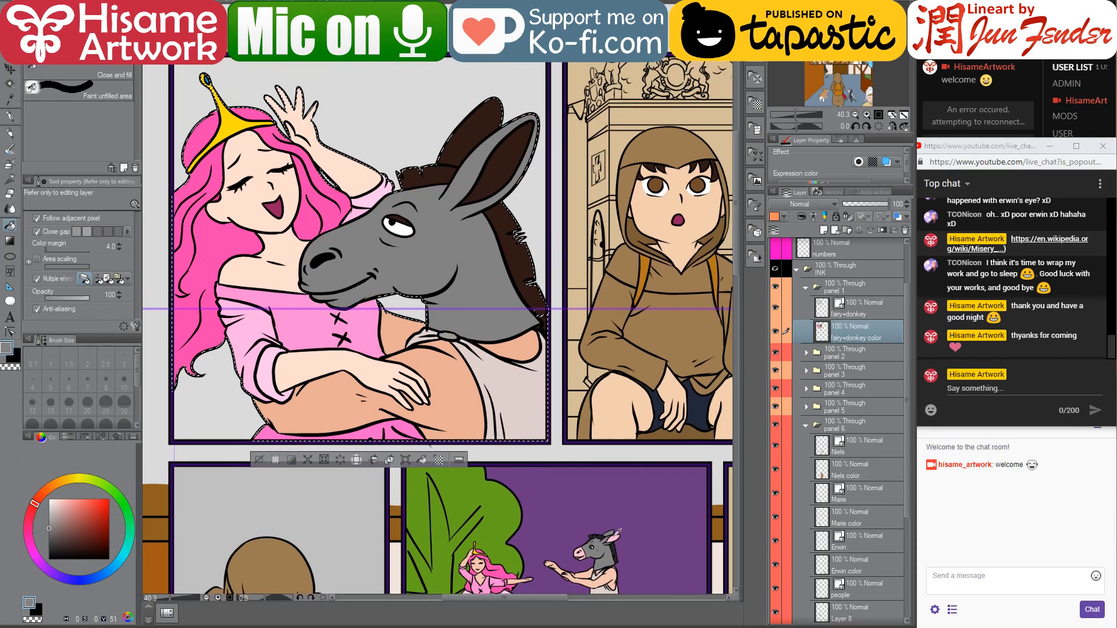
click(506, 165)
Fill the donkey's far ear with a slightly darker grey than the head, at 46 brightness
alt+click(440, 207)
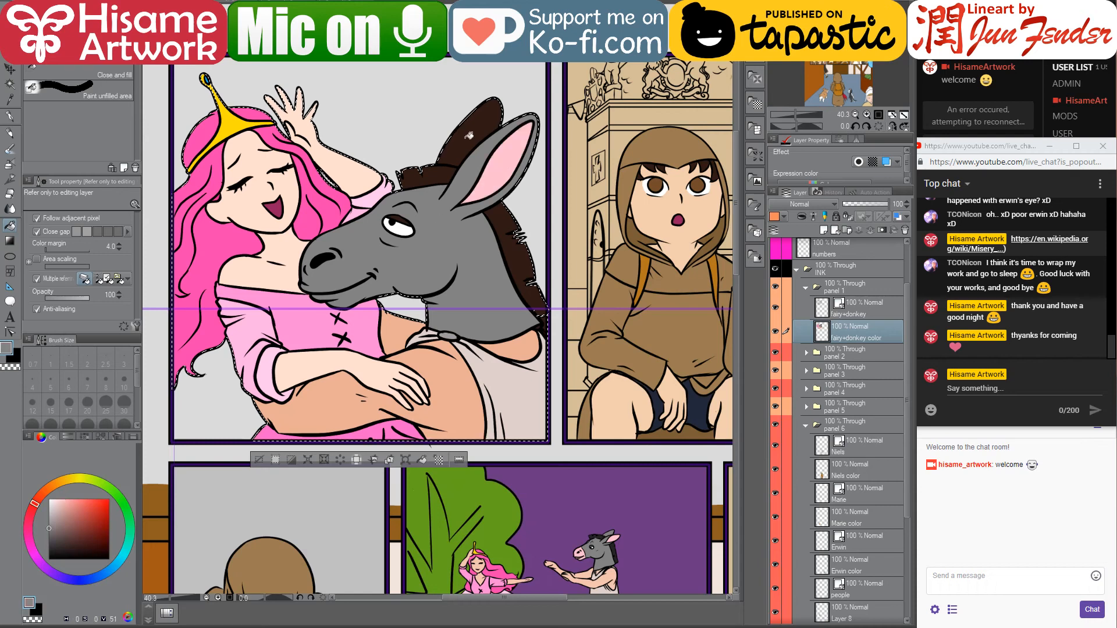
click(49, 532)
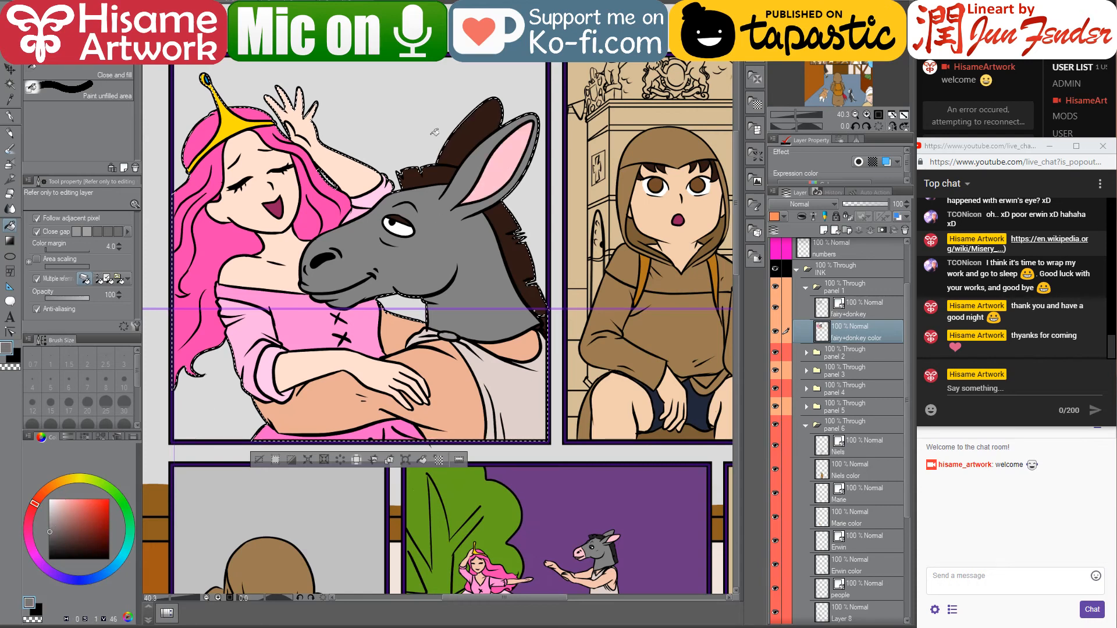
click(475, 141)
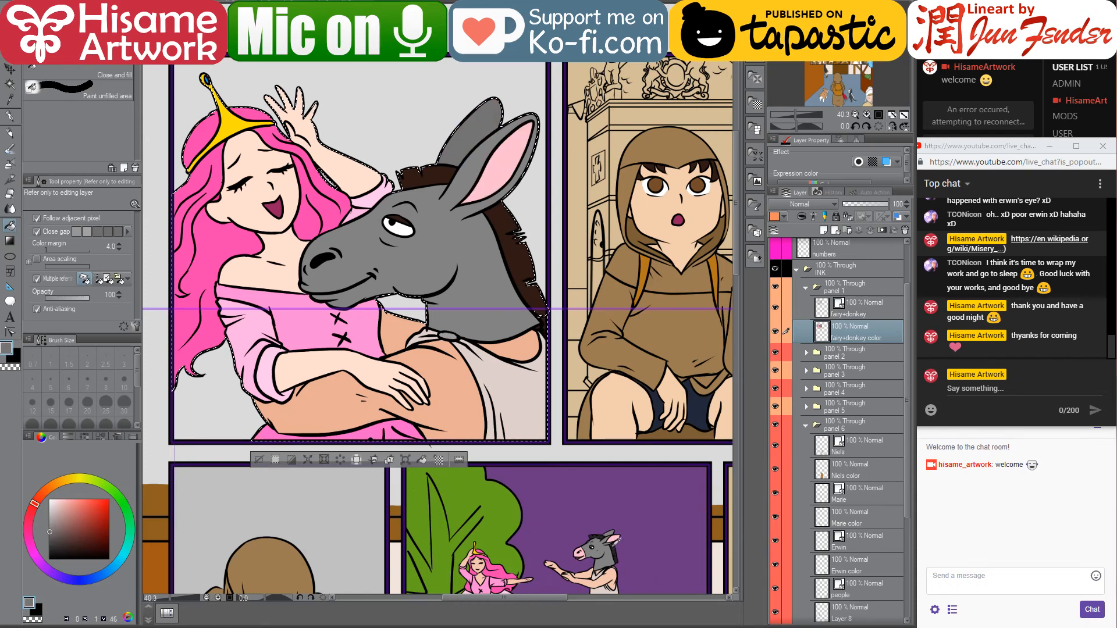
Fill the donkey's mane with a near-black grey at 14 brightness, and pick a lighter grey at 61 brightness
click(49, 551)
click(515, 208)
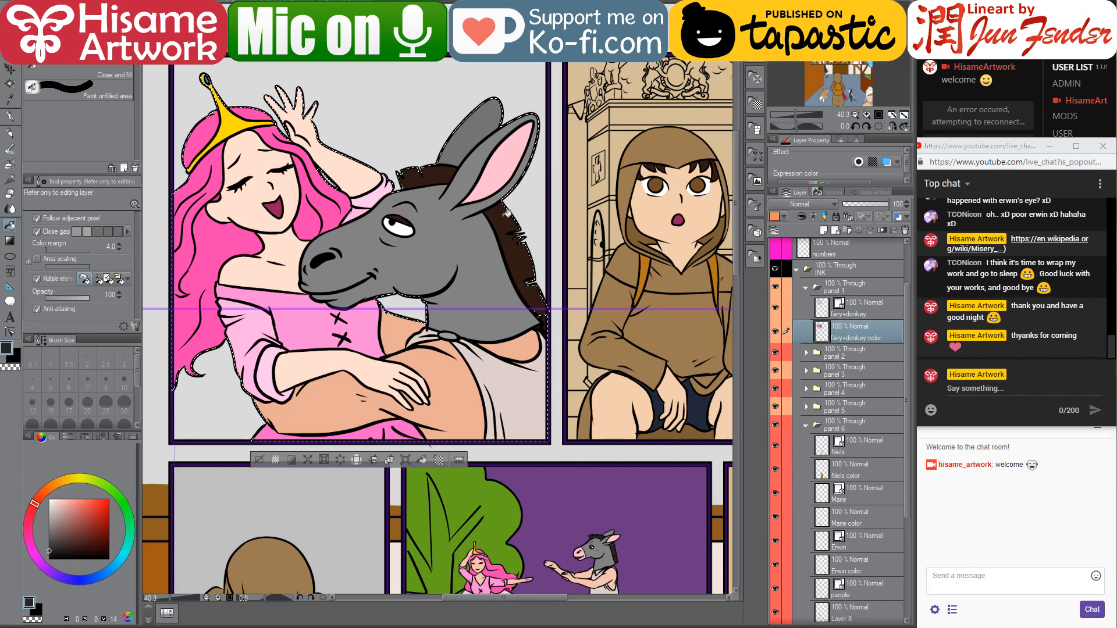
click(418, 174)
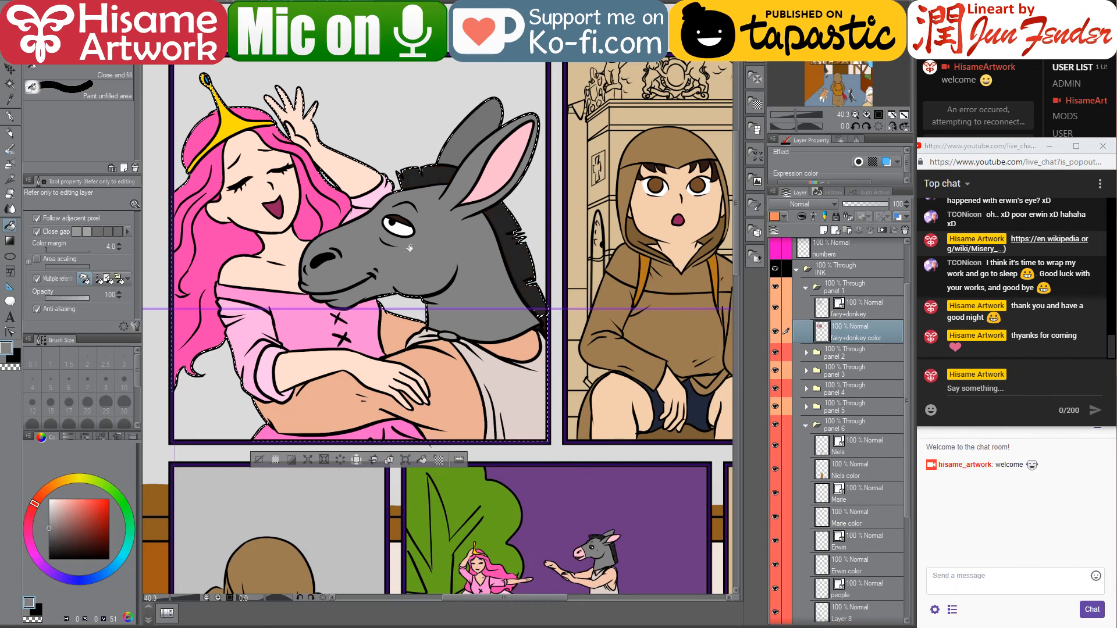
click(49, 523)
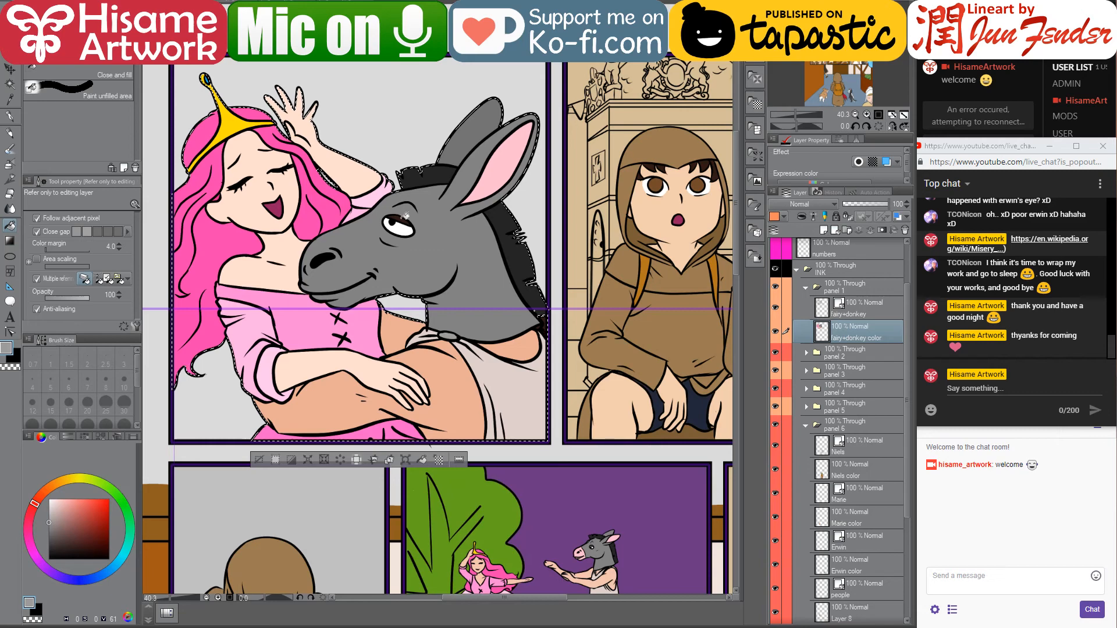
Switch to Google Chrome, search Google Images for "bo jack", and enlarge the first BoJack Horseman result to examine the muzzle and blaze colouring
right_click(291, 627)
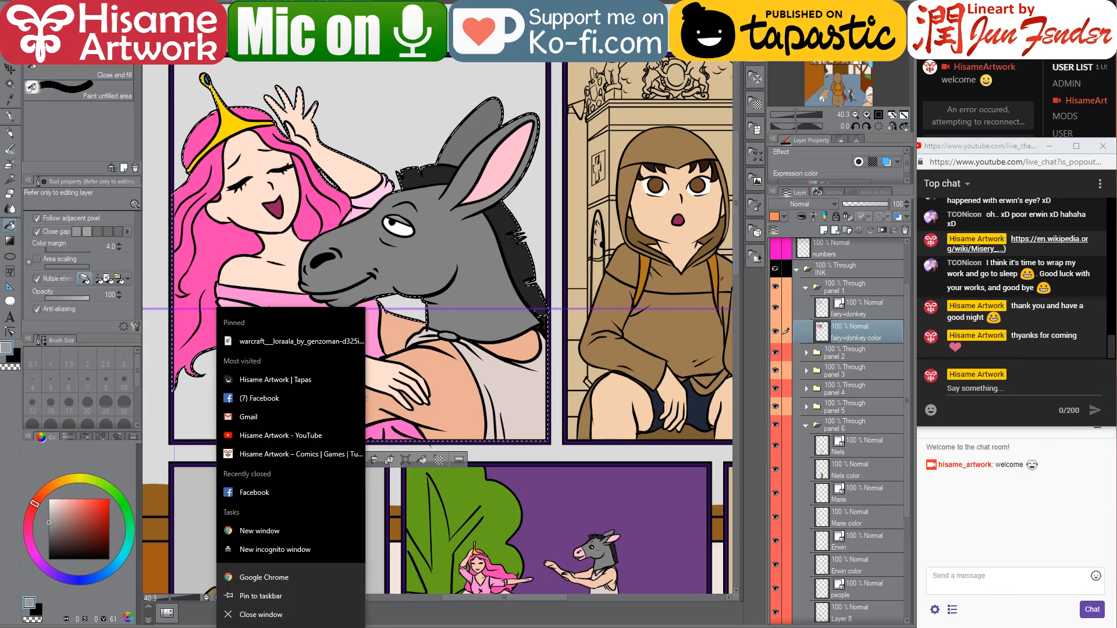
click(291, 627)
scroll(214, 225, up, 2)
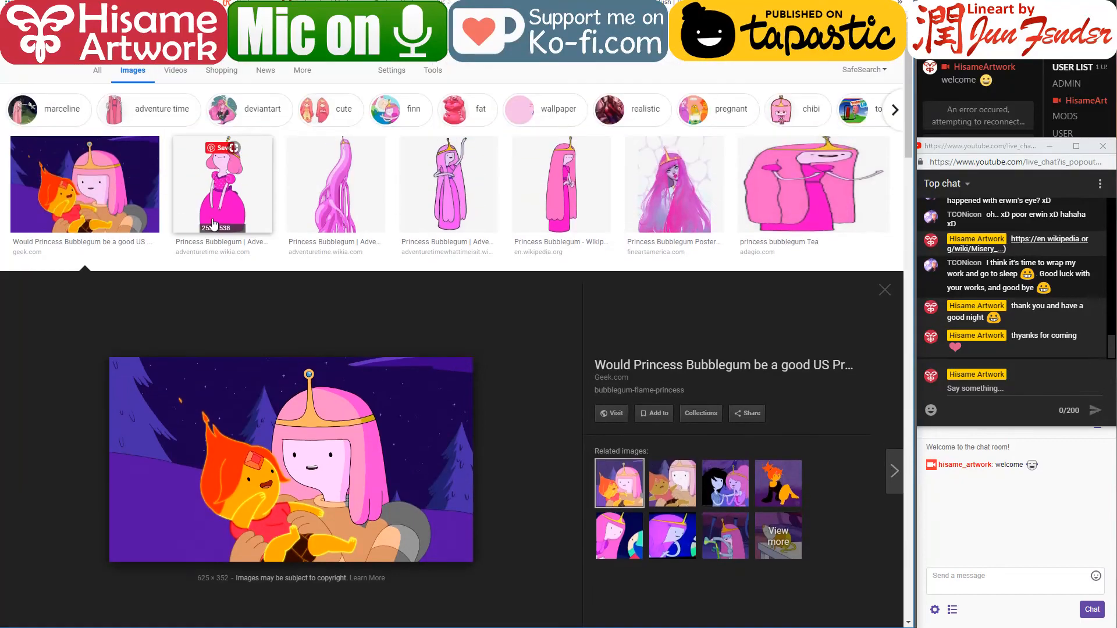
text(bo jack)
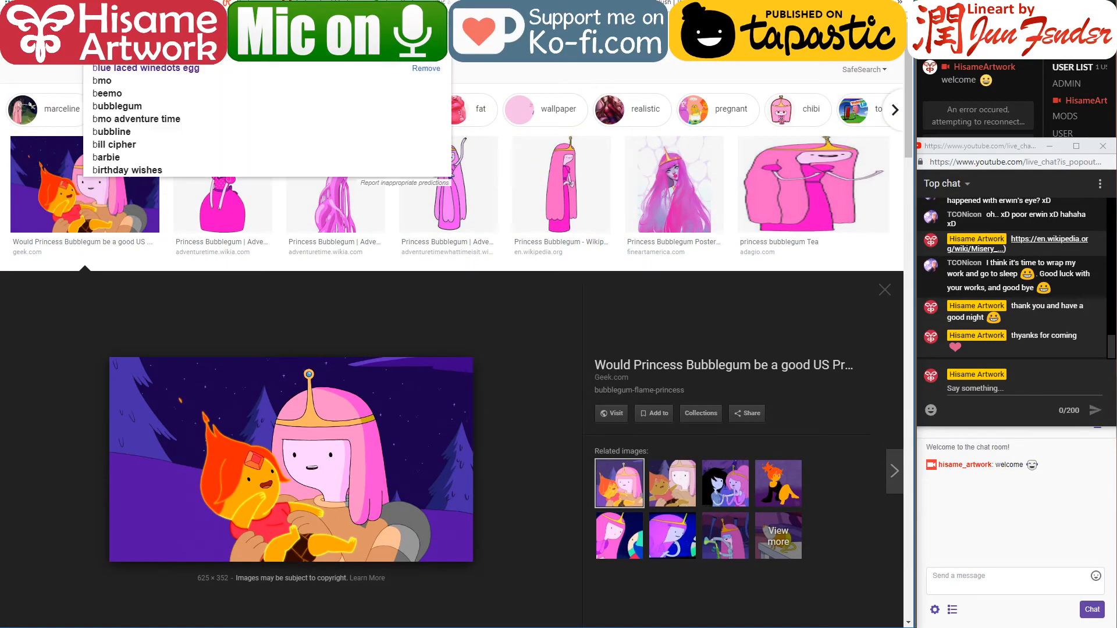
key(Return)
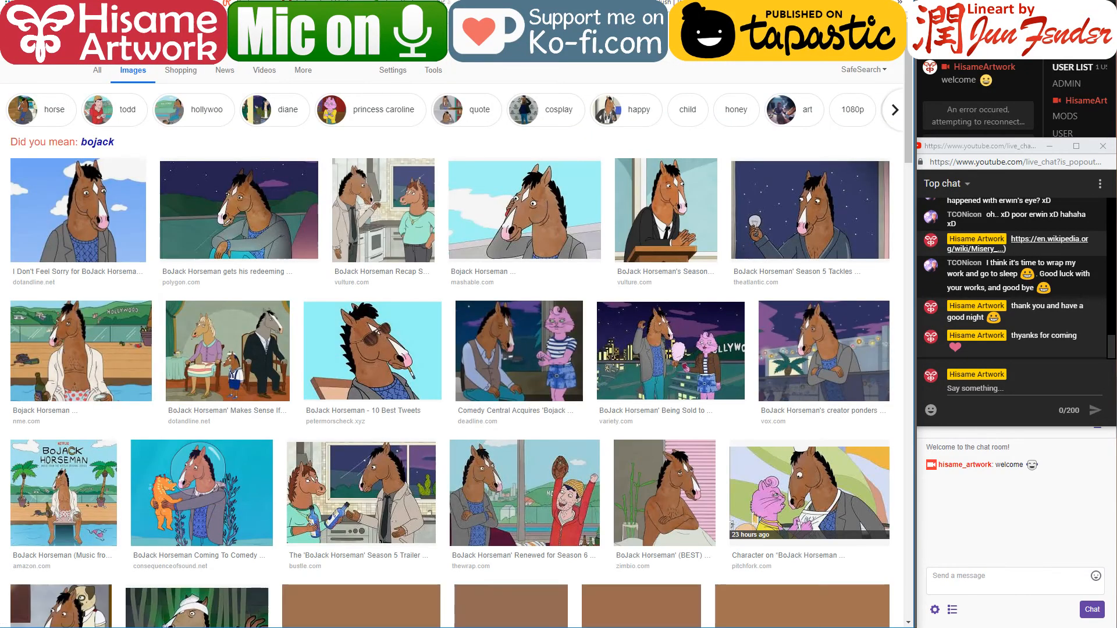
click(58, 208)
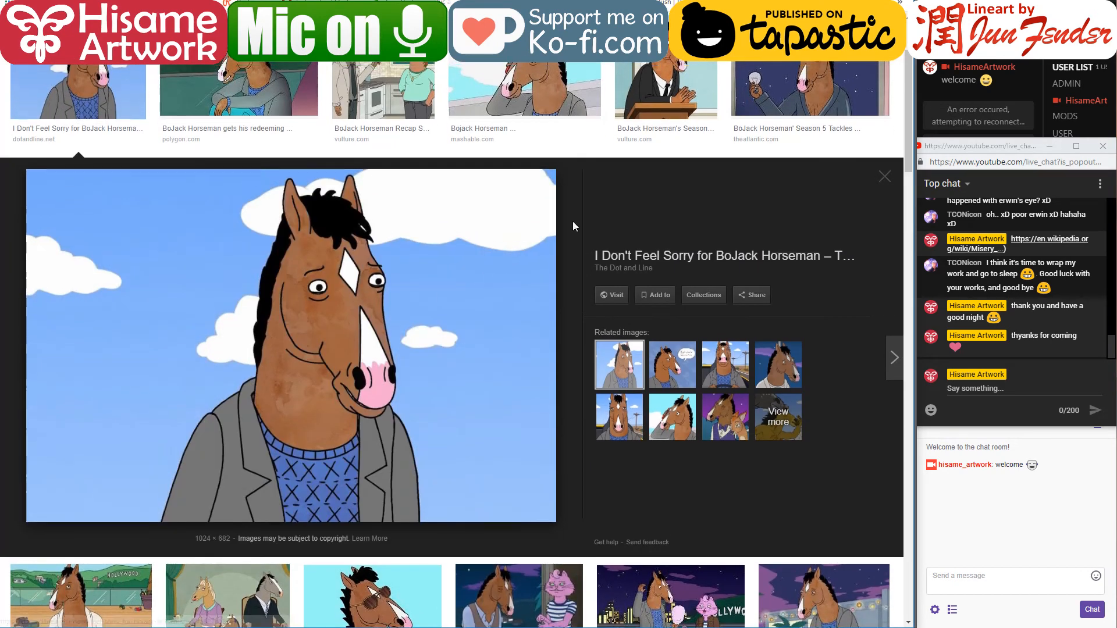
scroll(572, 221, up, 2)
scroll(586, 269, down, 1)
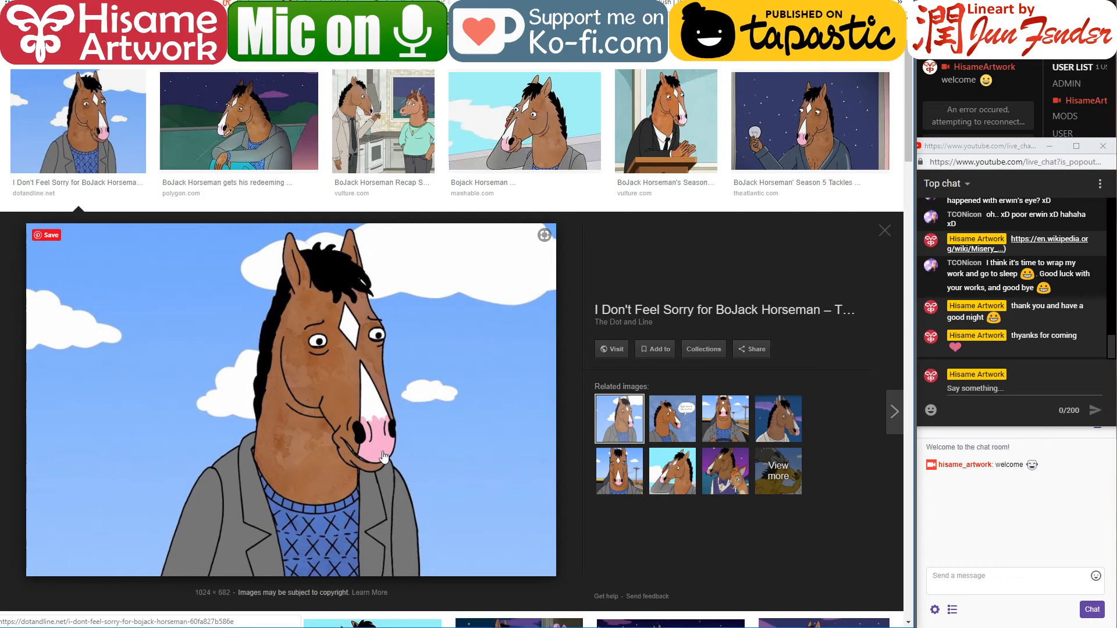
click(847, 1)
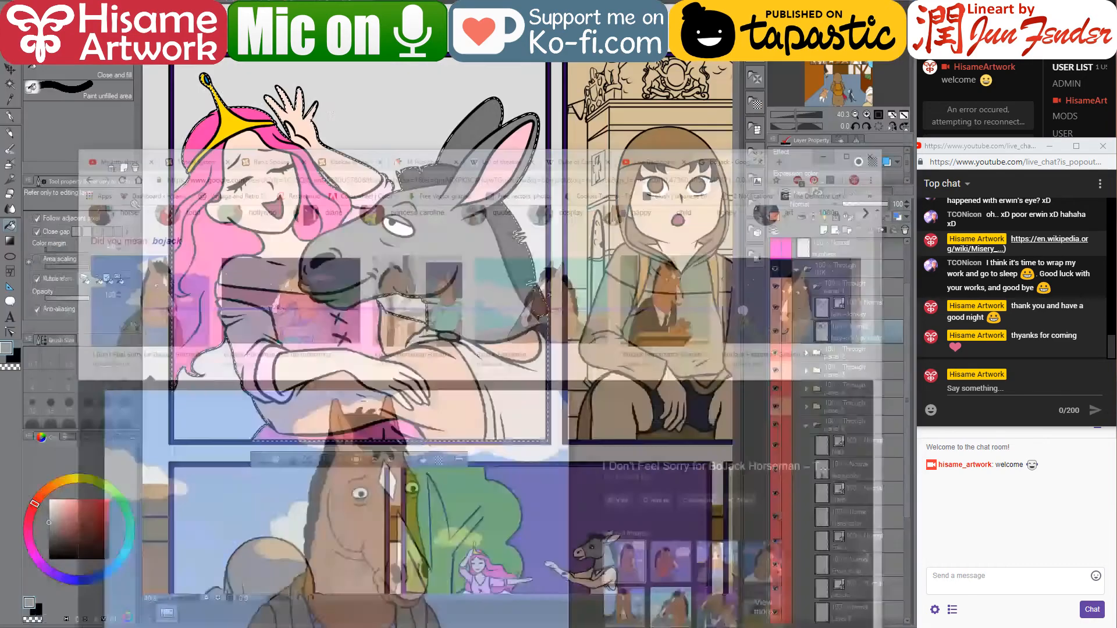
Sample the pink from the stage donkey's muzzle and select the grey head area of the donkey in panel 1
scroll(334, 248, up, 4)
scroll(334, 249, down, 5)
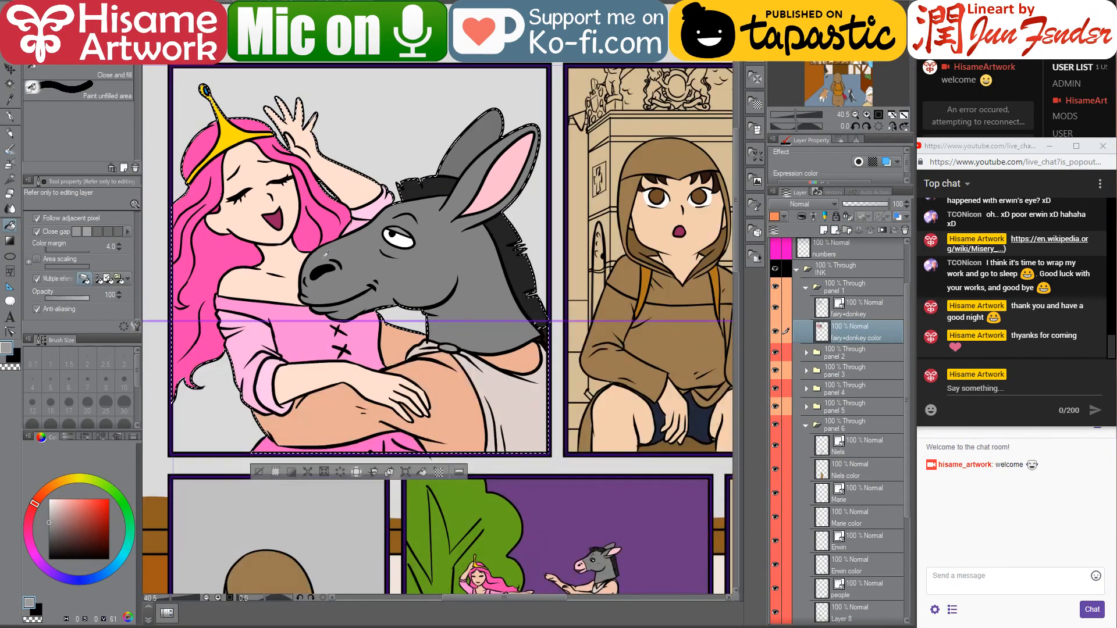
scroll(419, 377, up, 2)
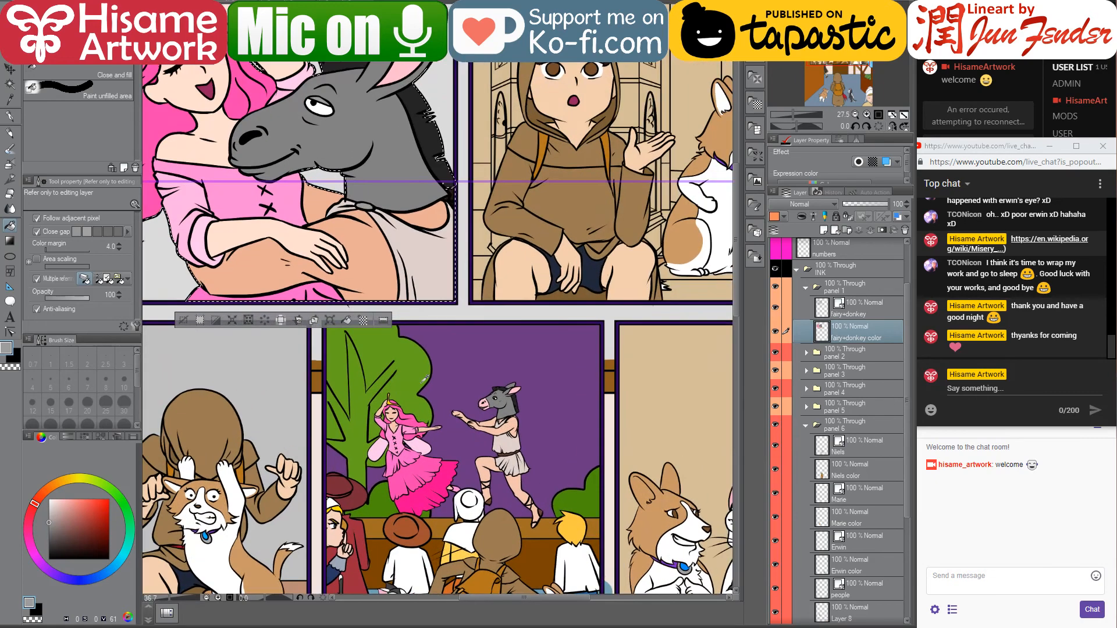
alt+click(484, 404)
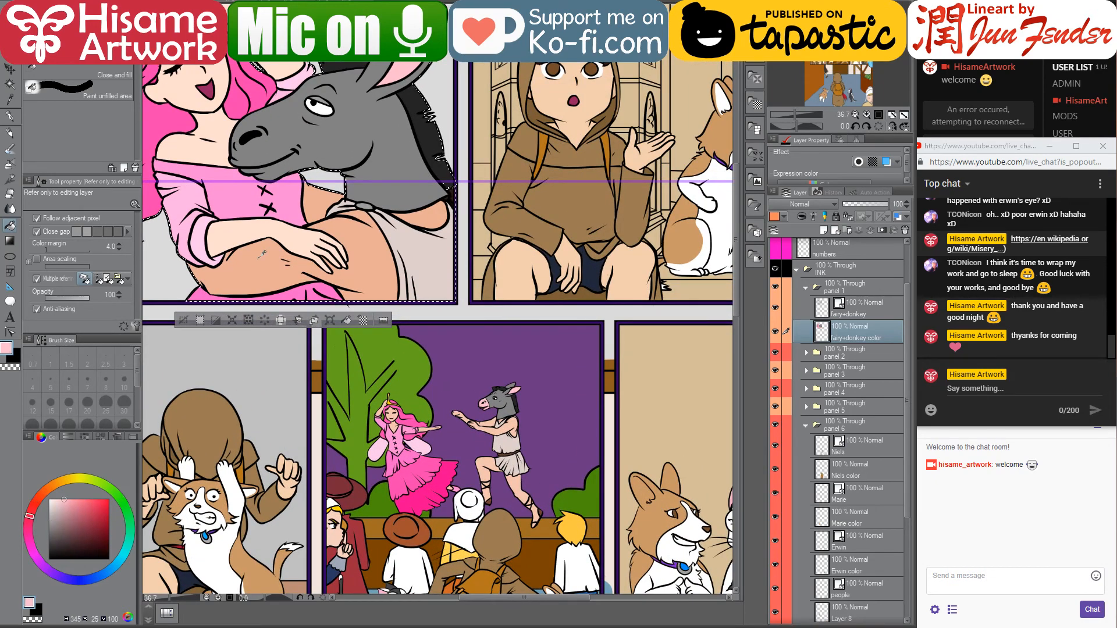
drag(303, 154, 416, 327)
scroll(392, 278, up, 2)
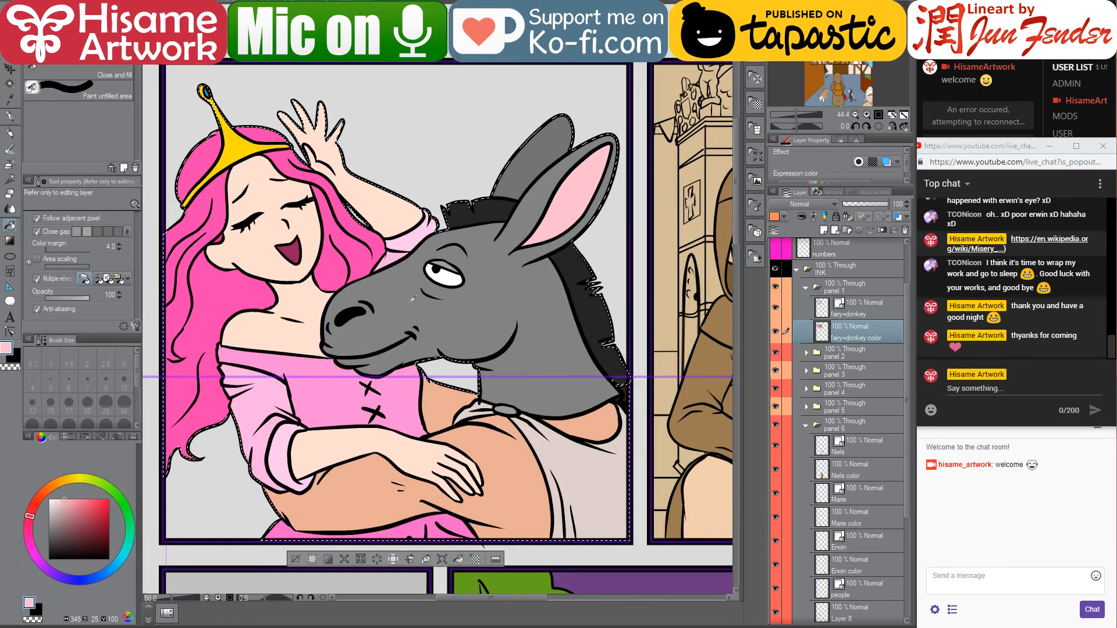
key(w)
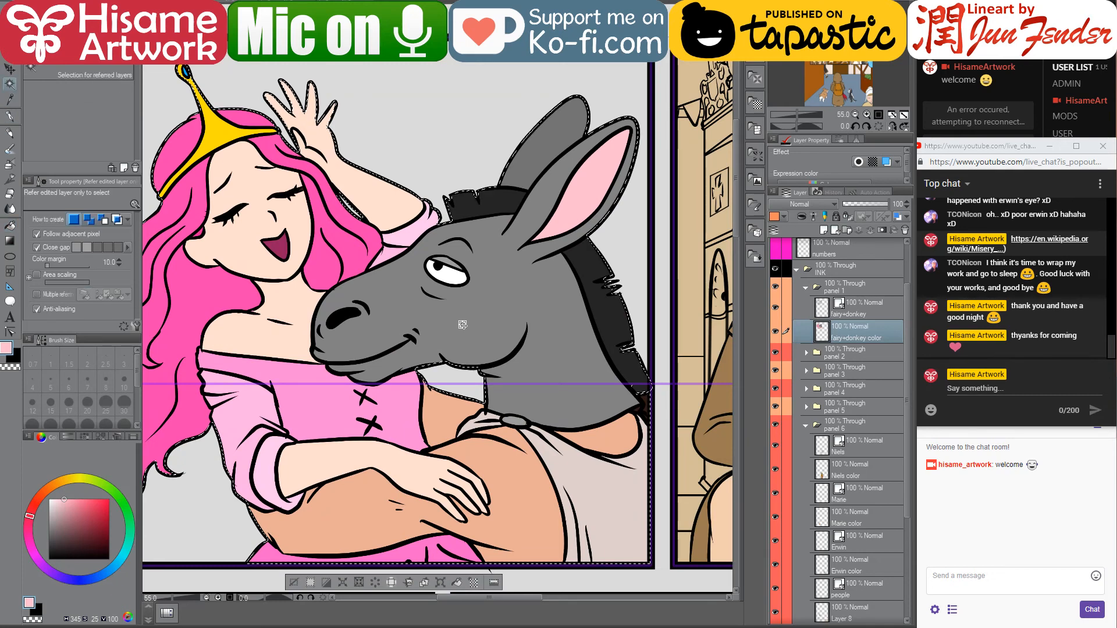
click(461, 329)
scroll(414, 279, up, 2)
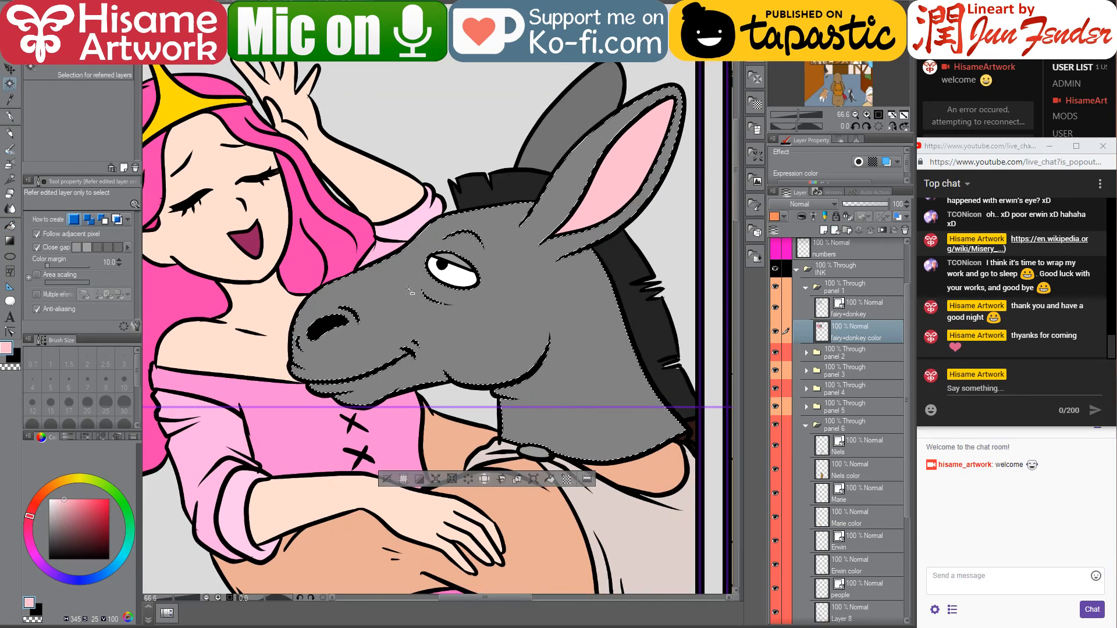
Paint the donkey's muzzle and lower lip pink with the G-pen at brush size 80
click(10, 116)
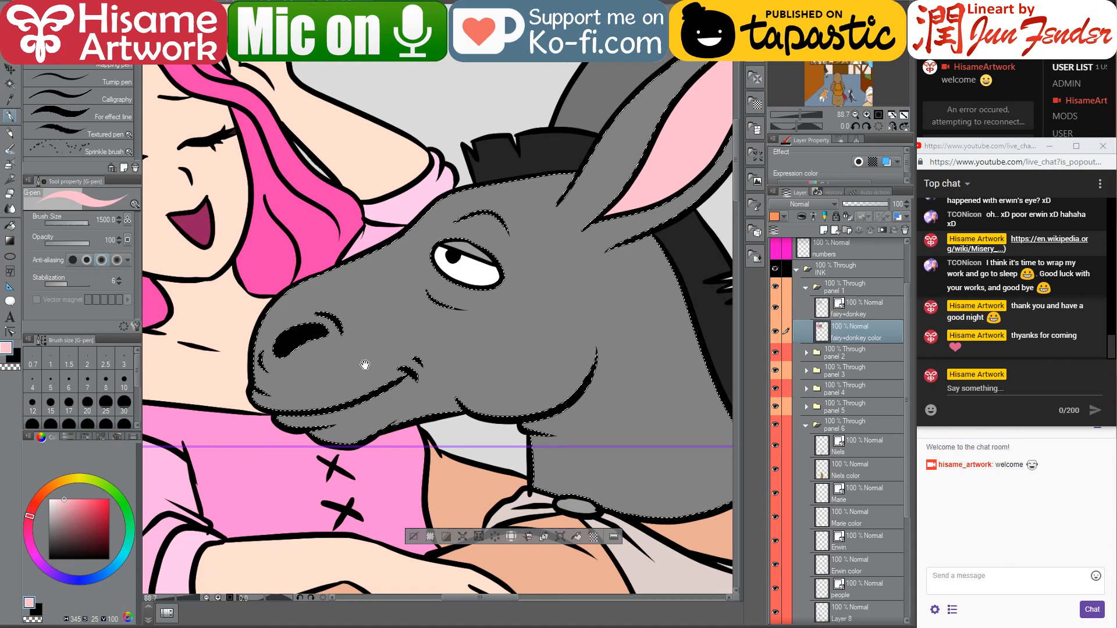
drag(365, 366, 440, 378)
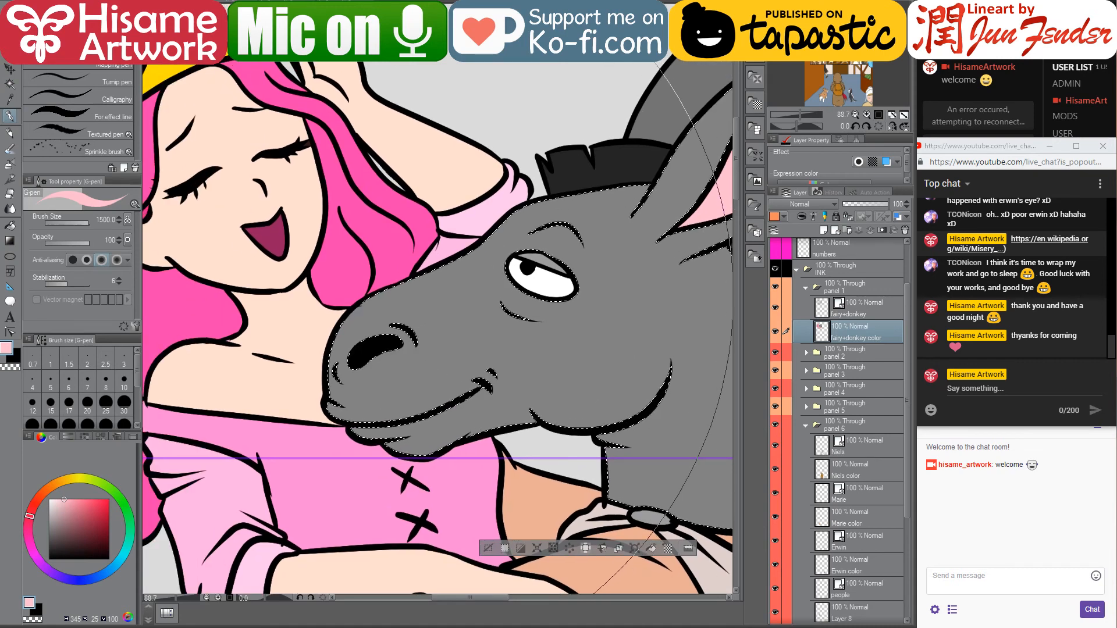
click(106, 423)
mouse_move(375, 434)
mouse_down()
mouse_move(419, 454)
mouse_move(425, 424)
mouse_move(407, 361)
mouse_up()
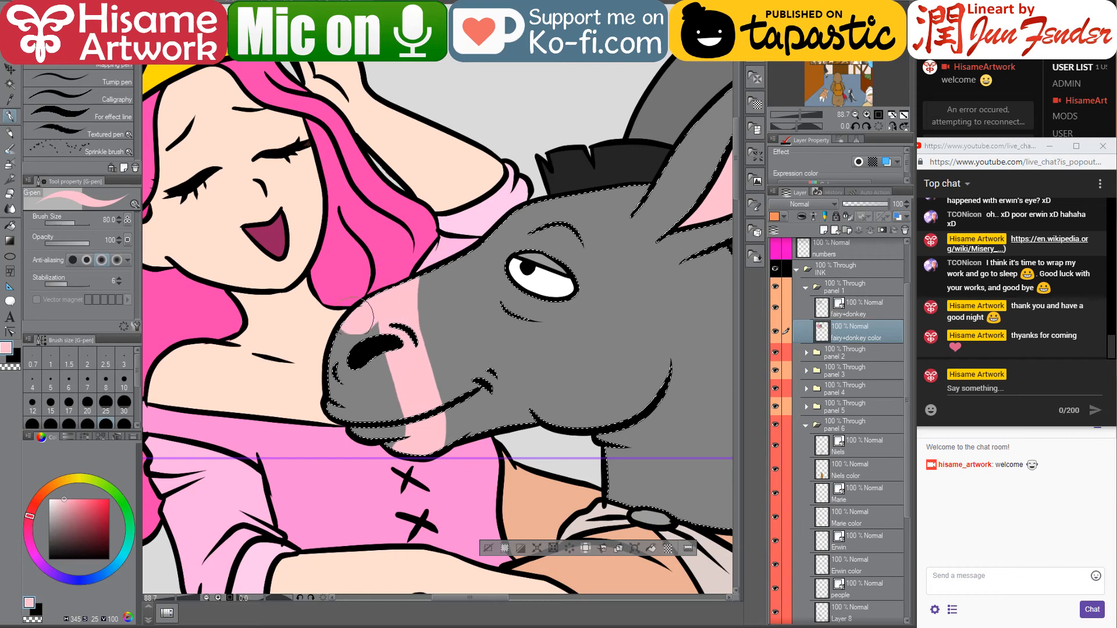
mouse_move(362, 417)
mouse_down()
mouse_move(381, 466)
mouse_move(378, 340)
mouse_move(419, 459)
mouse_up()
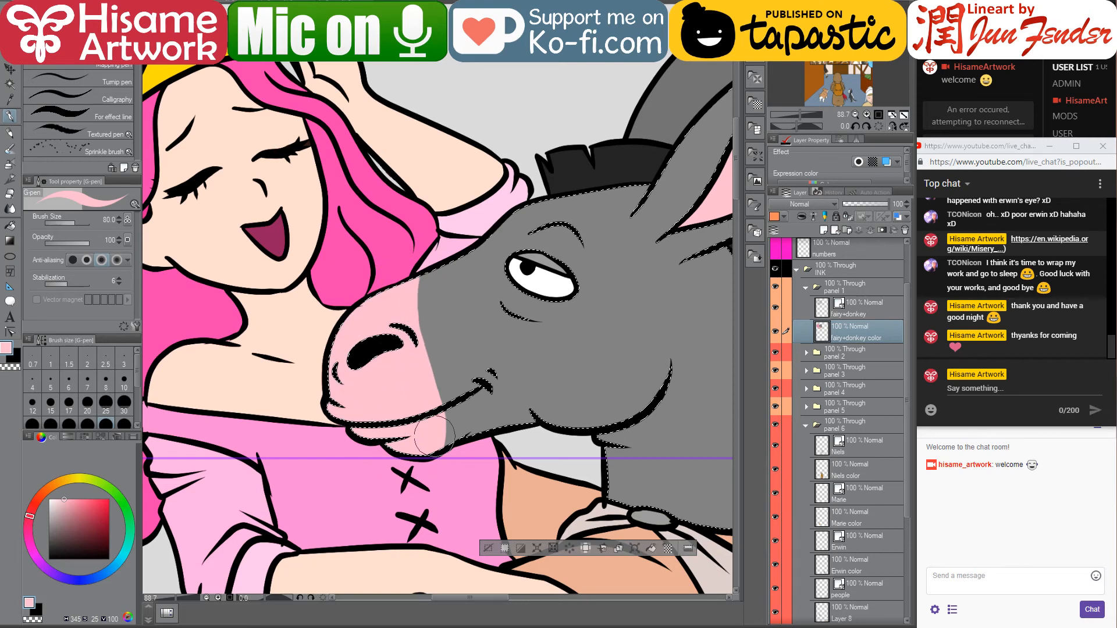
Sample white from the donkey's eye, check the BoJack reference, and paint a white patch along the nose bridge above the muzzle
alt+click(544, 285)
scroll(388, 266, up, 4)
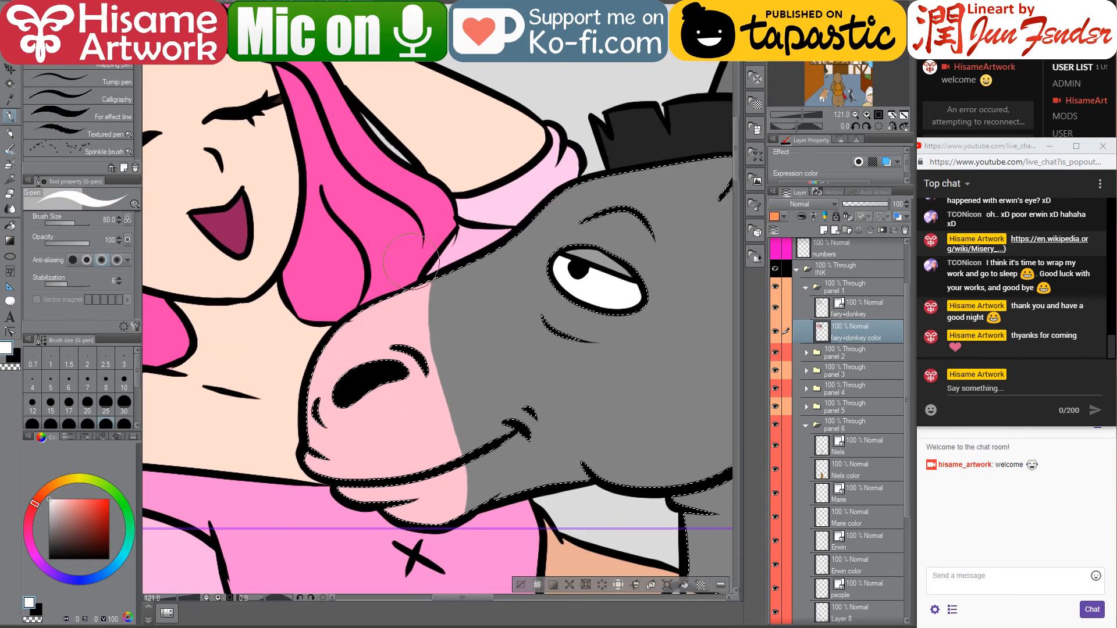
click(331, 627)
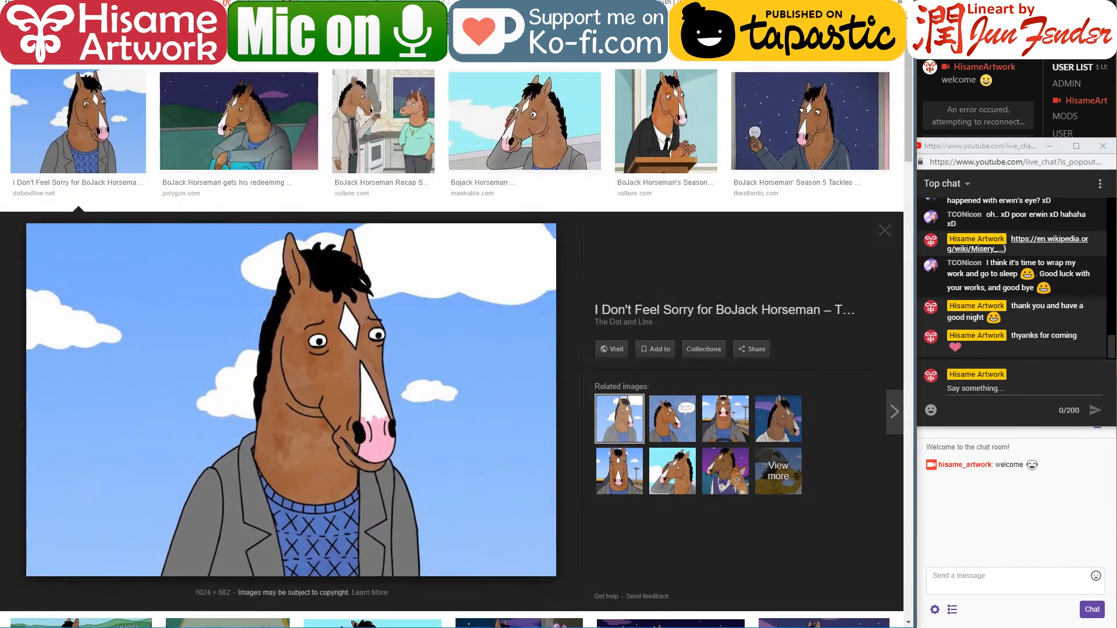
click(326, 627)
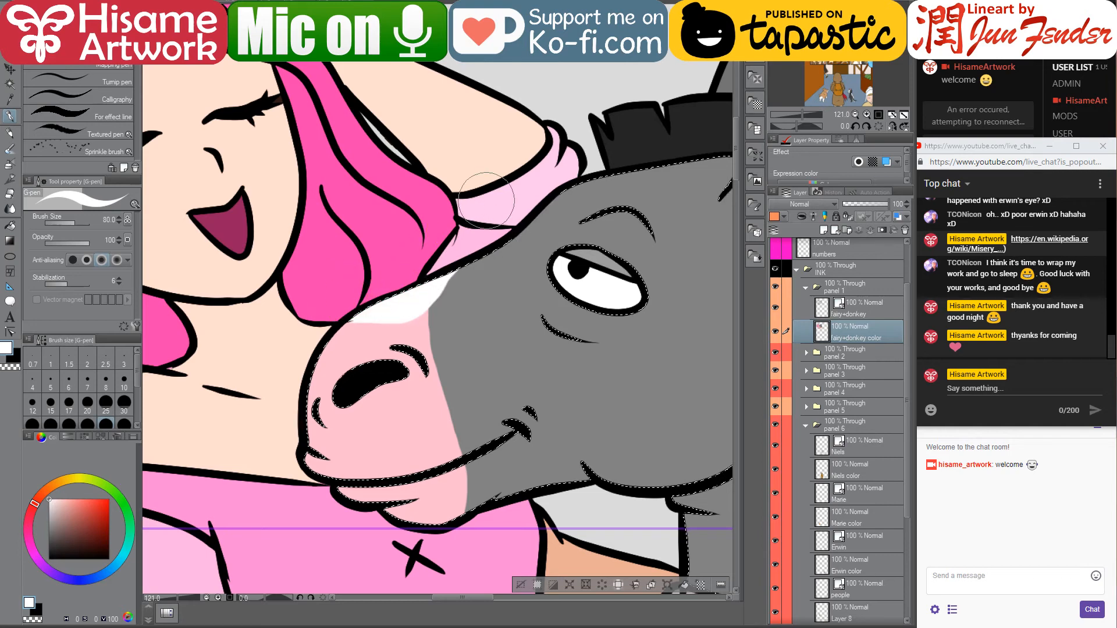
Reduce the brush size to 40, paint a white patch along the donkey's forehead edge, and compare it with the BoJack reference
key(bracketleft)
key(bracketleft)
key(bracketleft)
key(bracketleft)
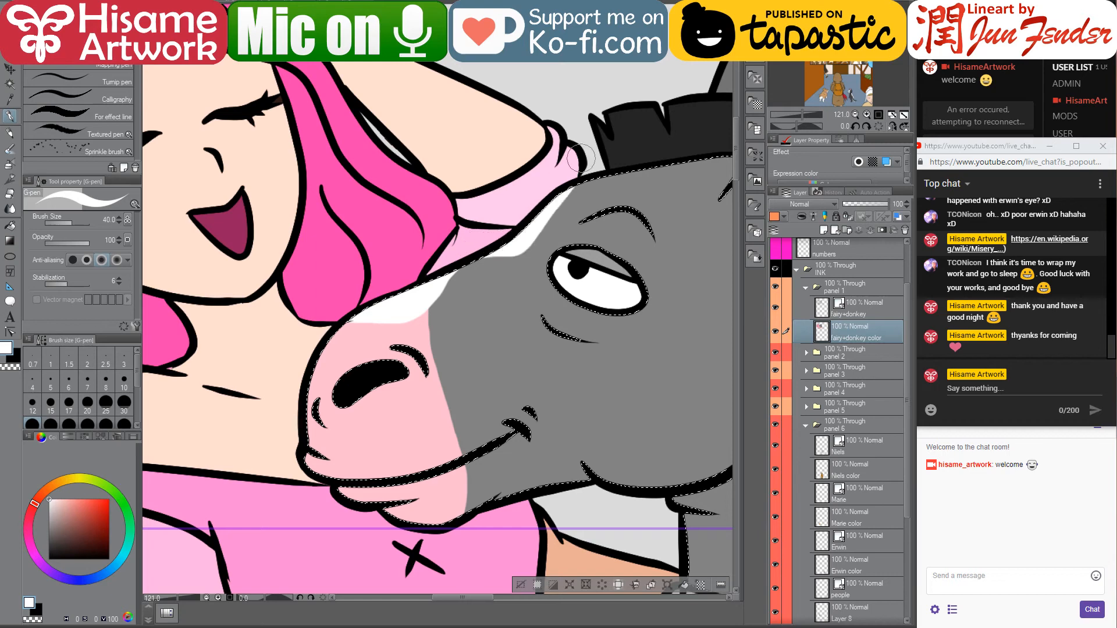
key(alt+Tab)
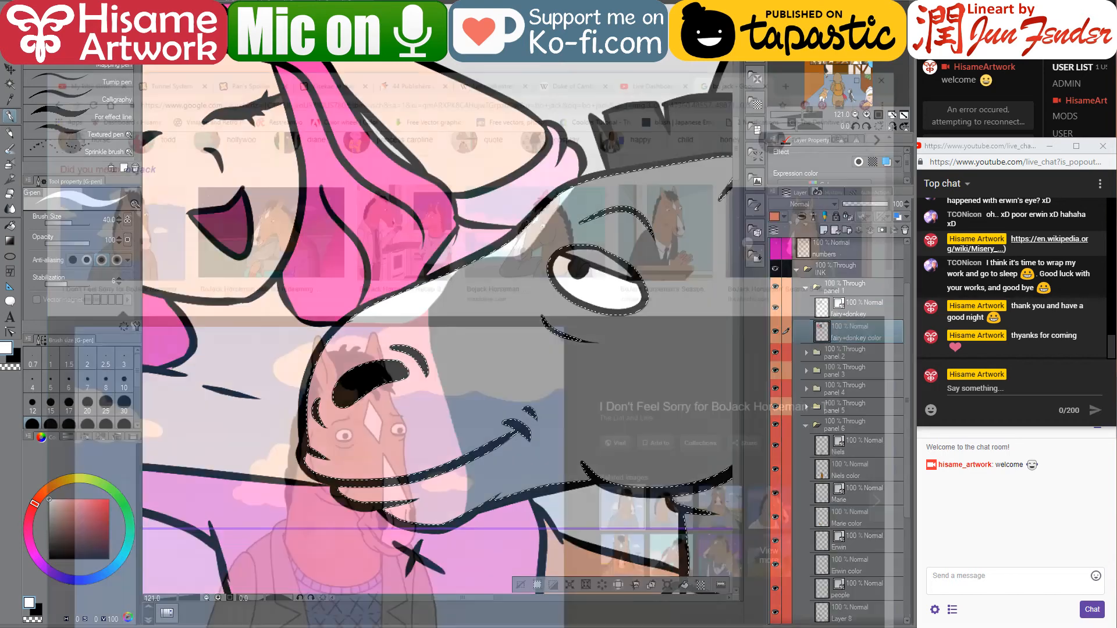
key(alt+Tab)
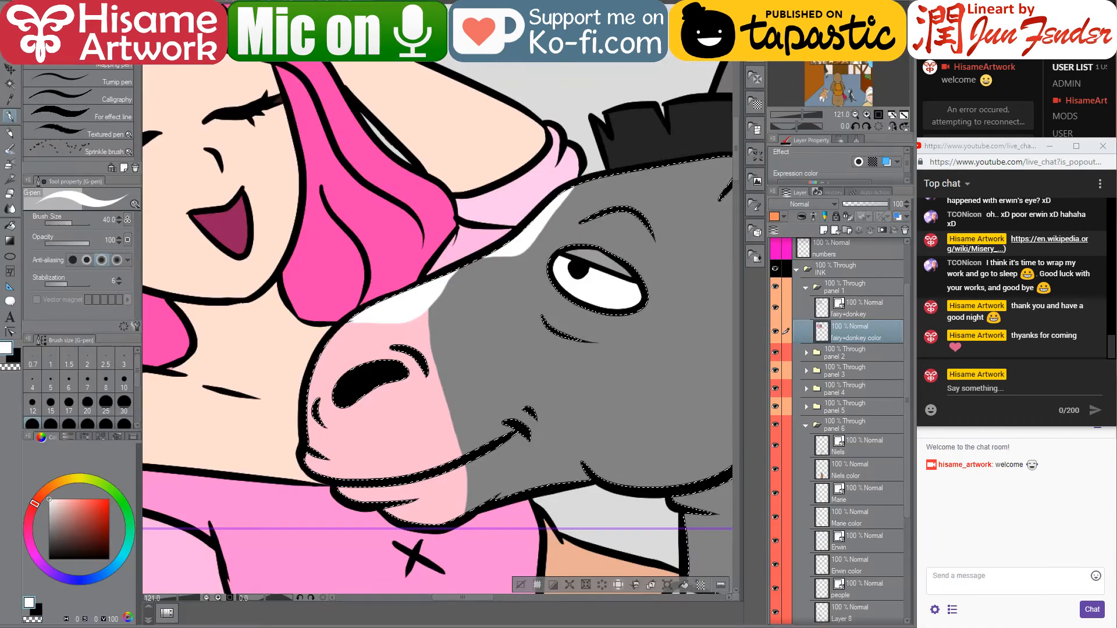
Sample the muzzle pink and paint over the lower part of the white nose patch, leaving a narrow white blaze, using the BoJack reference
scroll(411, 326, up, 2)
alt+click(402, 335)
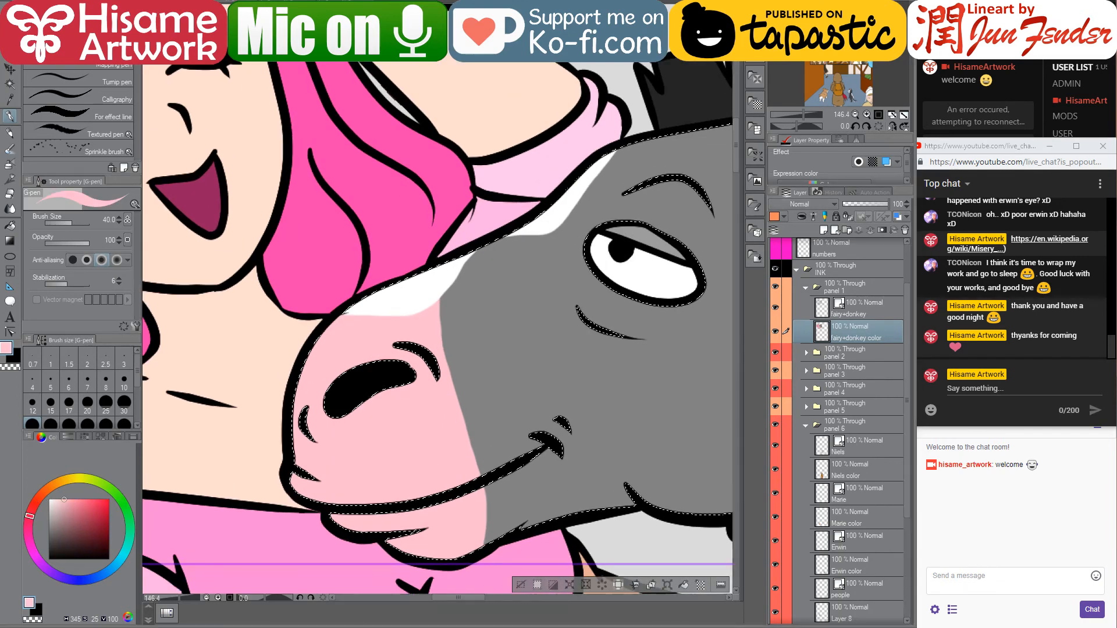
key(alt+Tab)
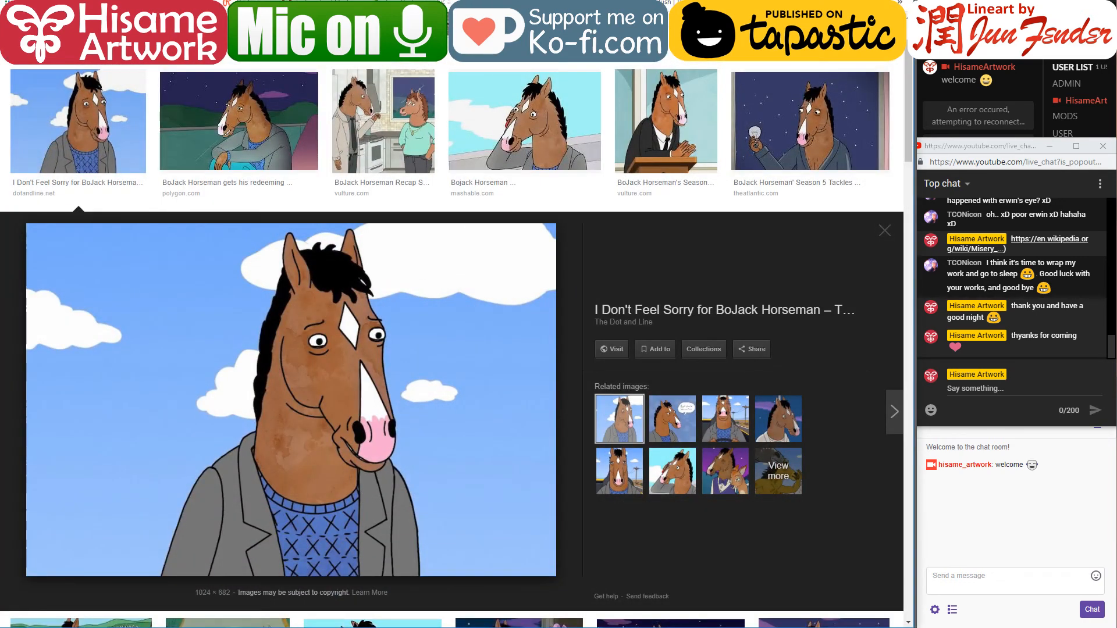
key(alt+Tab)
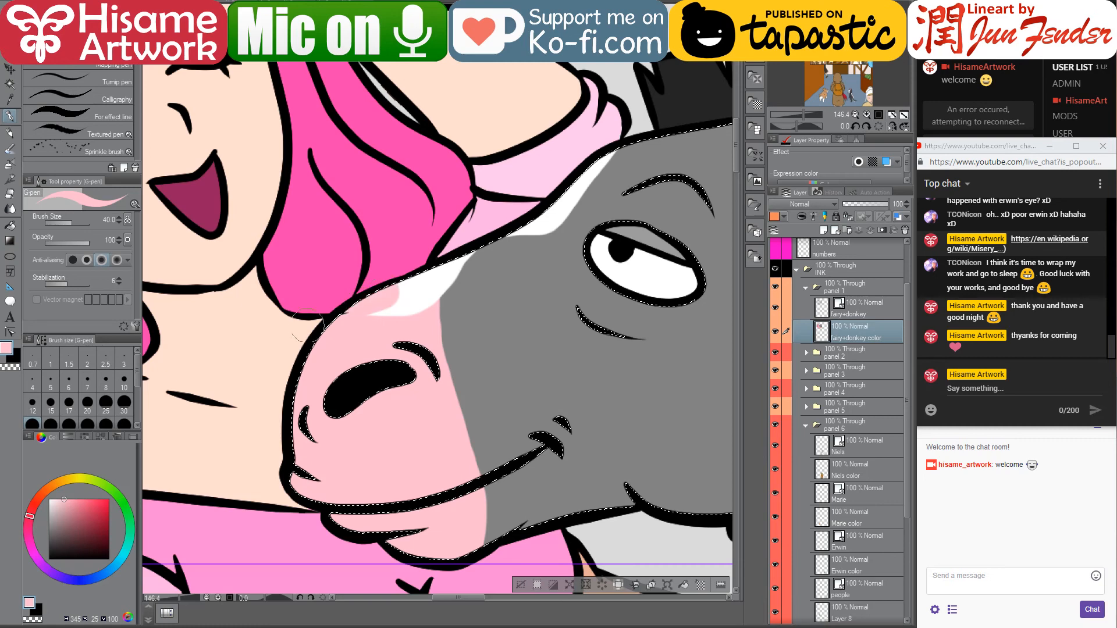
drag(408, 307, 374, 331)
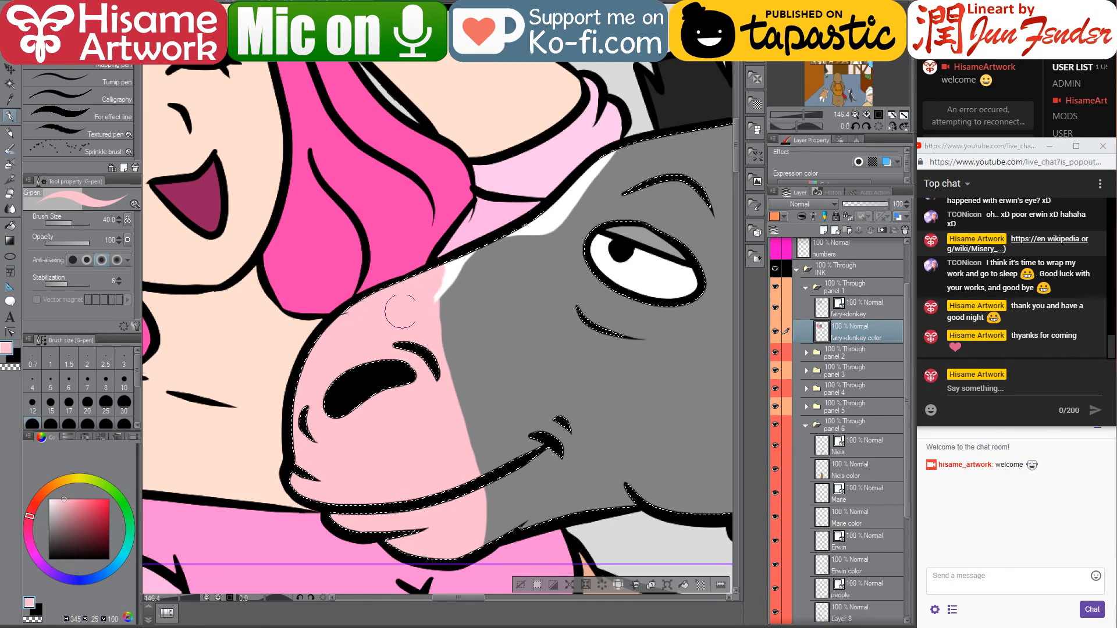
Compare the donkey's muzzle and blaze with the BoJack reference once more, and clear the selection around the head
scroll(419, 297, down, 5)
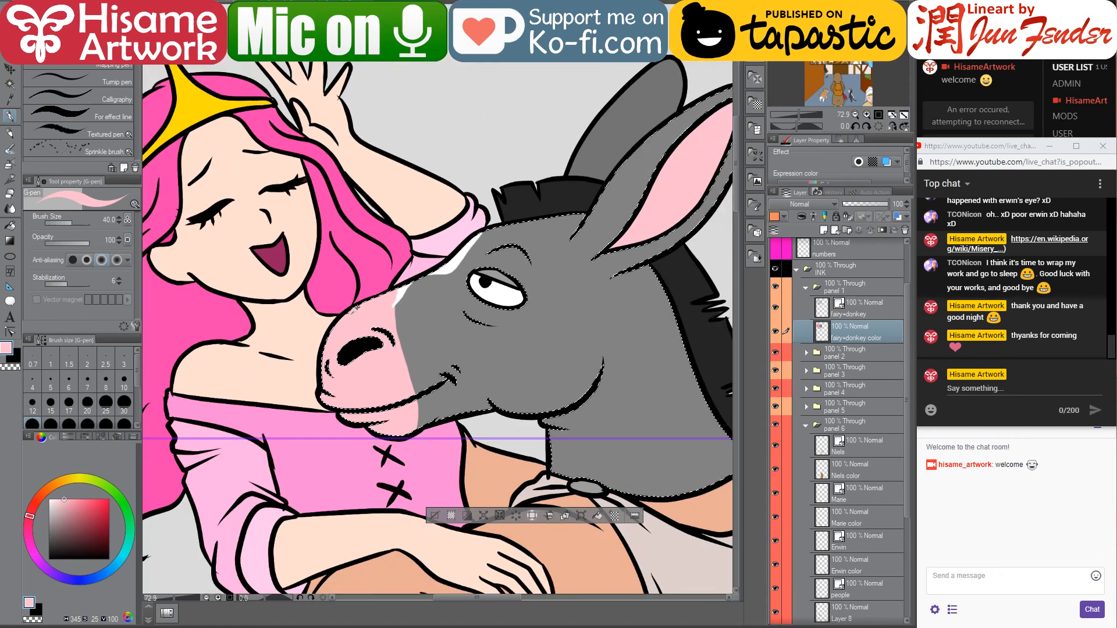
scroll(356, 307, up, 3)
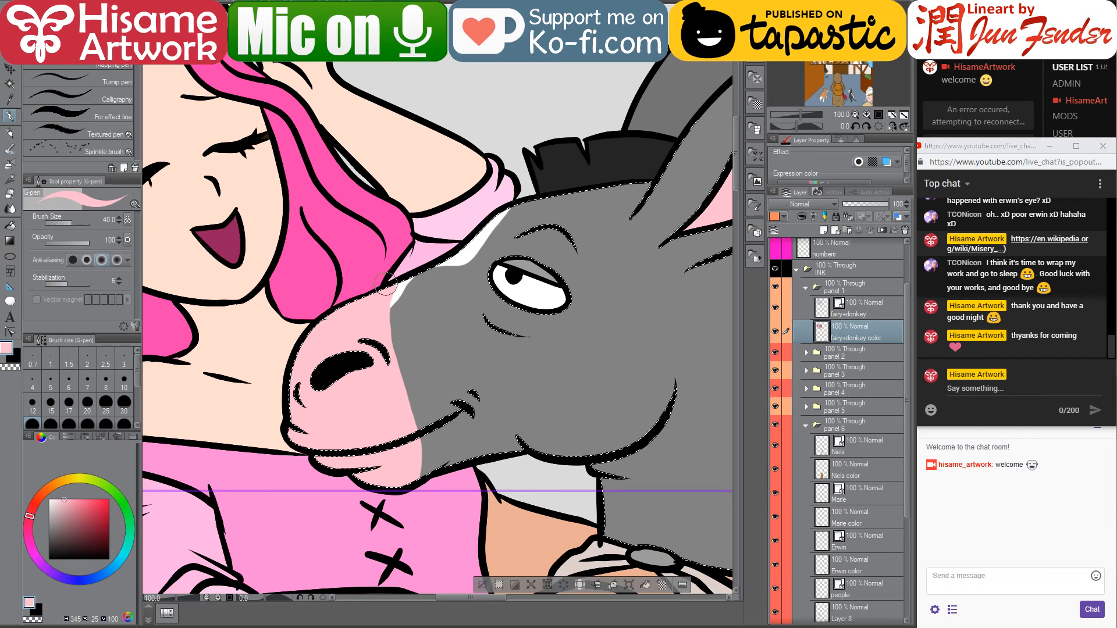
key(alt+Tab)
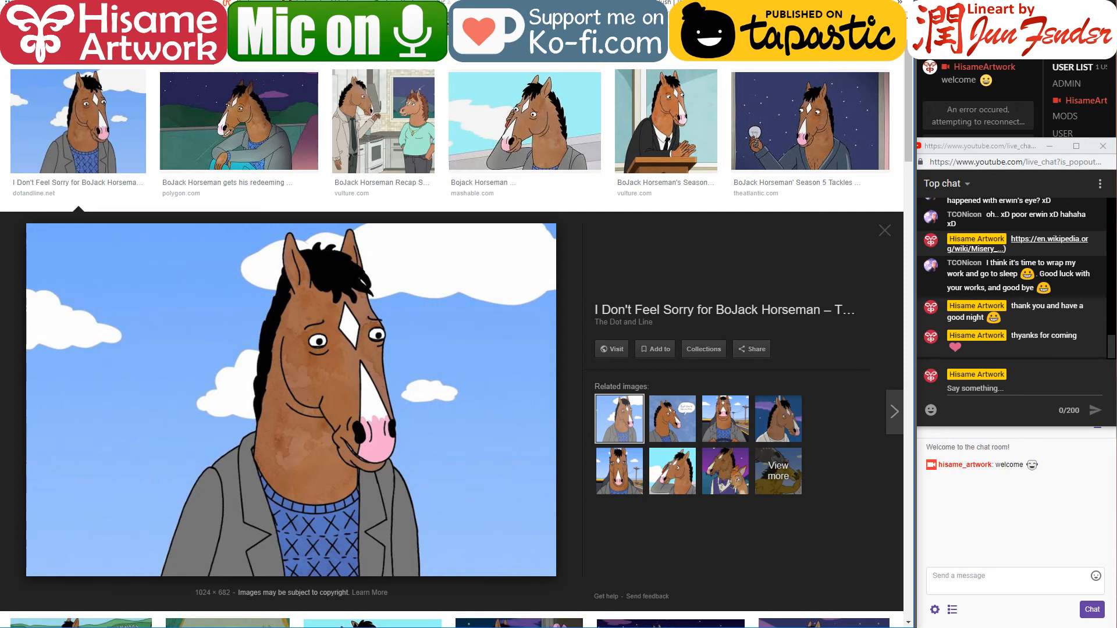
key(alt+Tab)
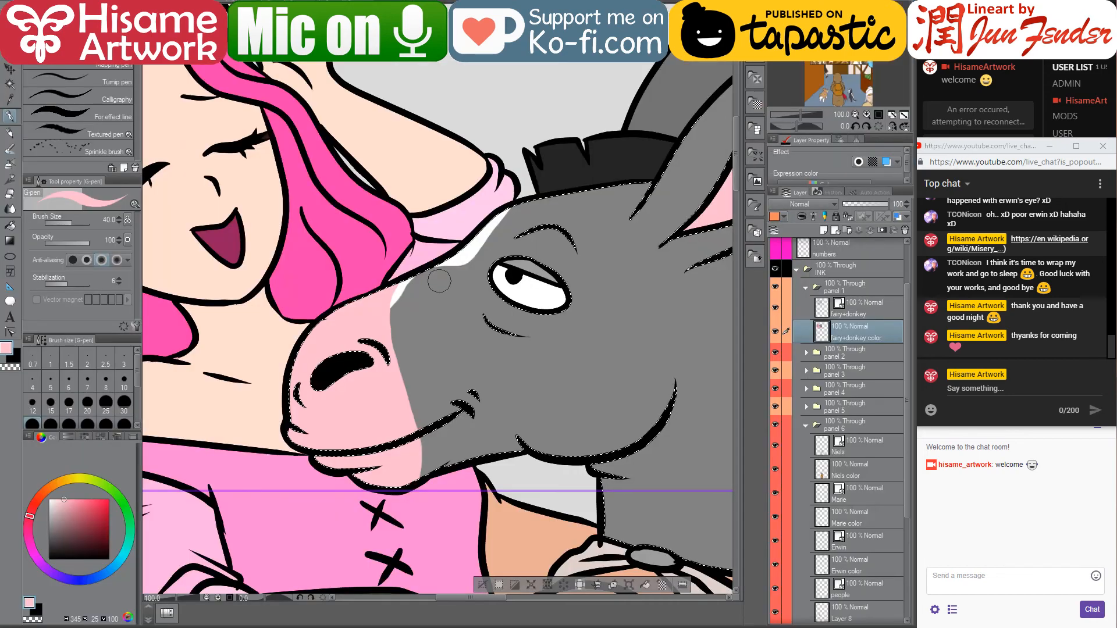
scroll(433, 260, up, 3)
drag(433, 260, 374, 245)
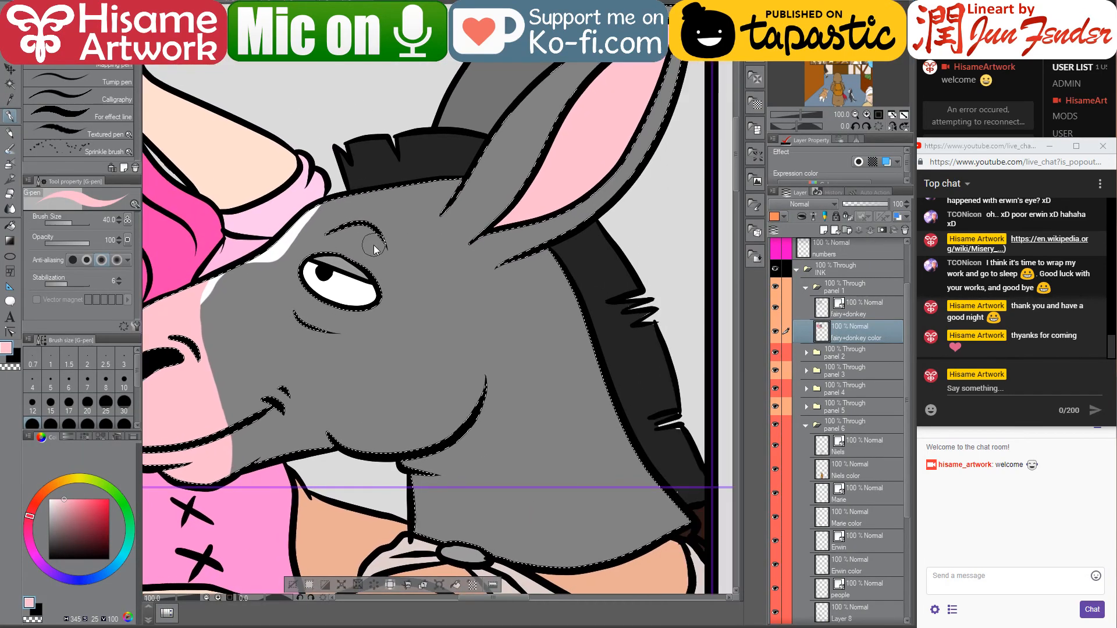
key(ctrl+d)
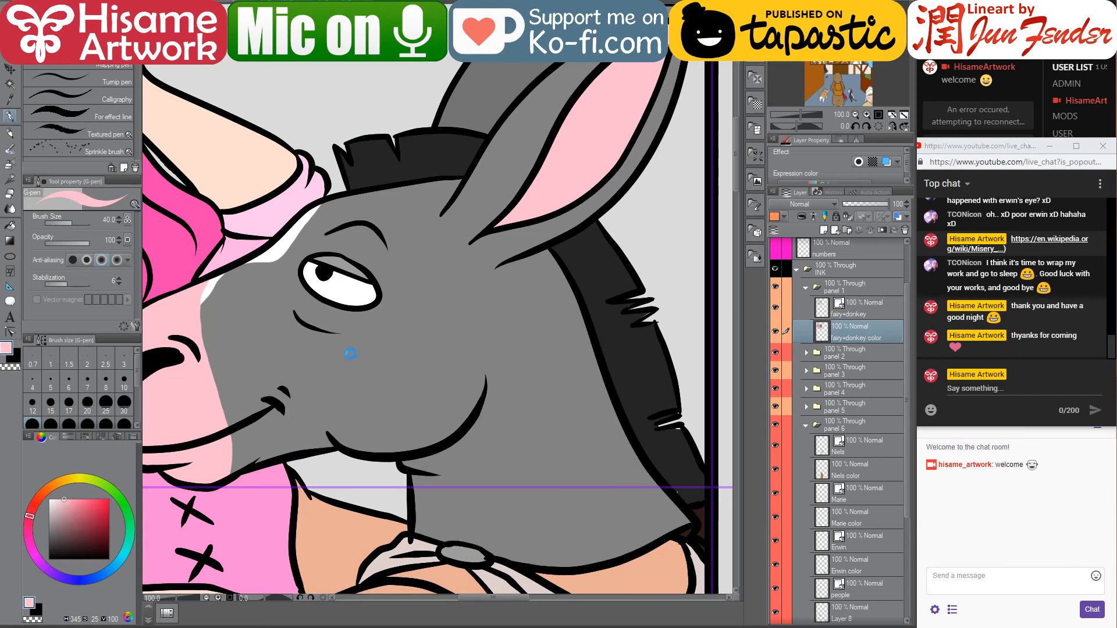
Adjust the vertical ink line below the donkey's jaw by its control points, and return to the fairy+donkey color layer
click(10, 331)
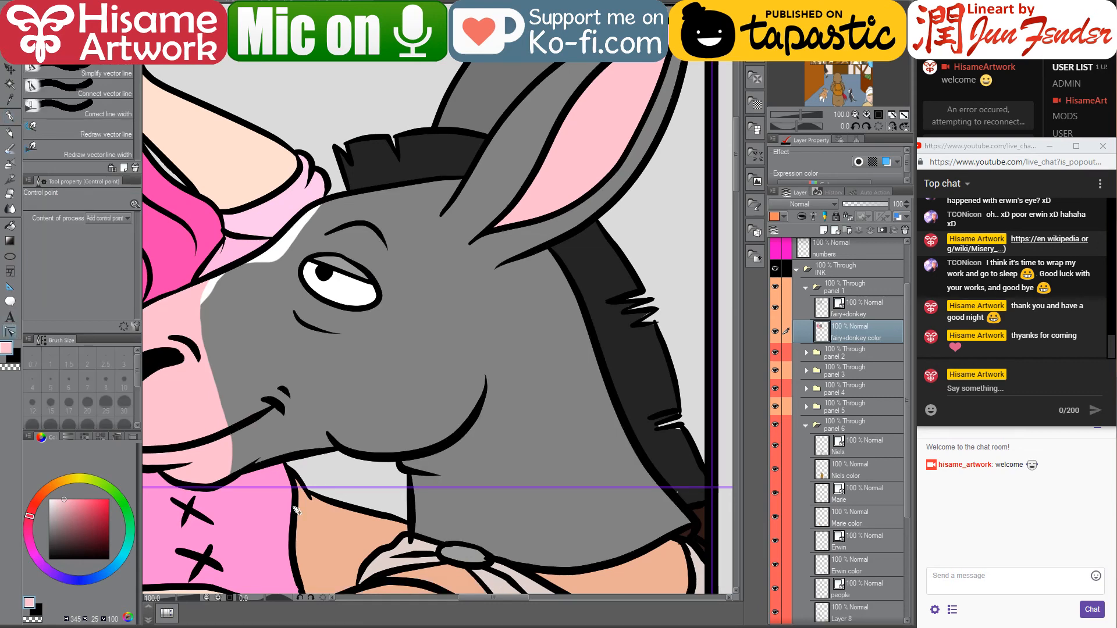
ctrl+shift+click(414, 540)
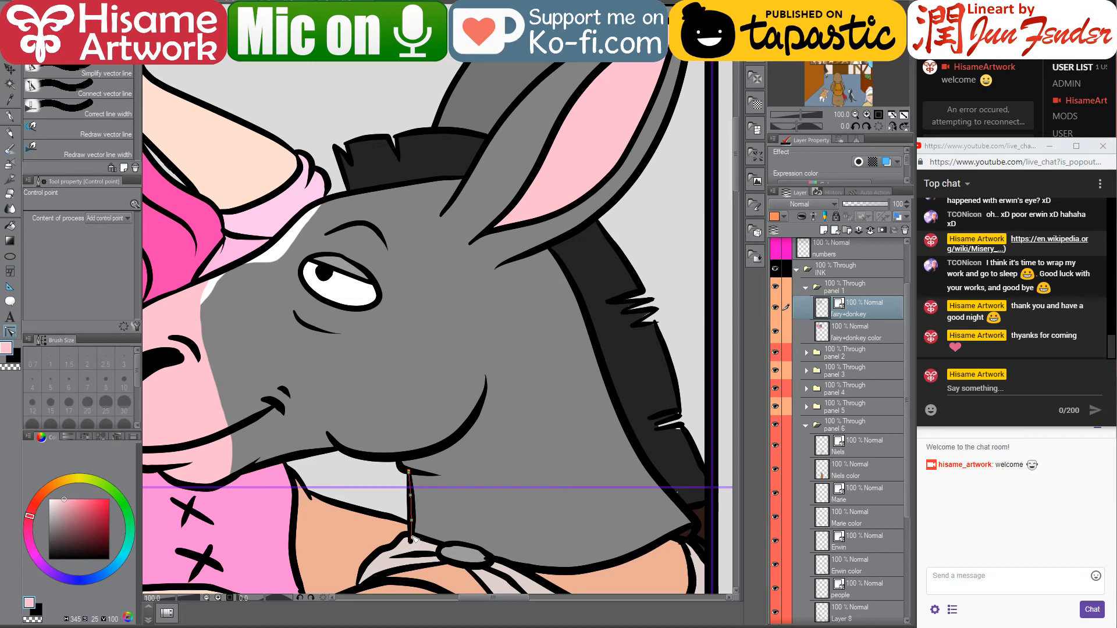
click(867, 340)
click(10, 115)
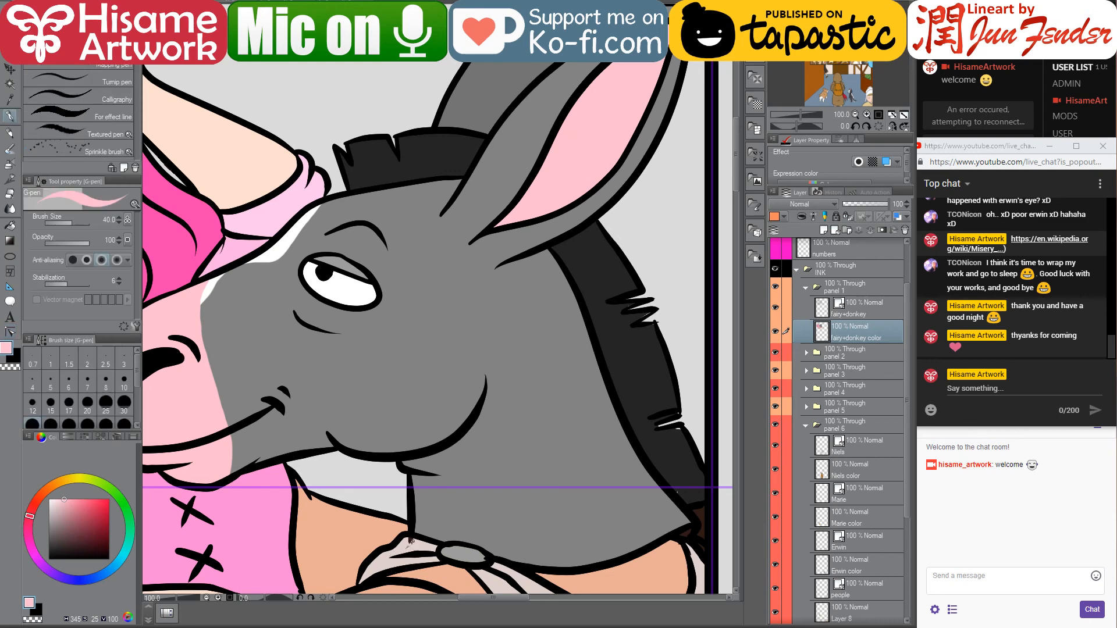
scroll(442, 465, down, 2)
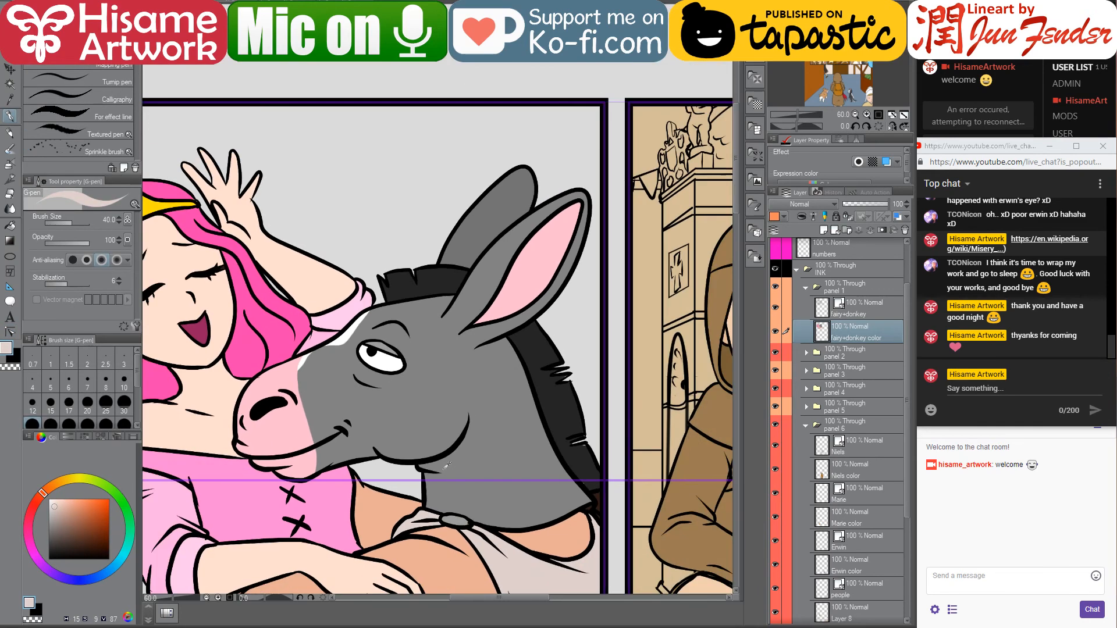
Review the upper panels, and sample the light grey of the tunic knot at the donkey's shoulder with the Fill tool
scroll(446, 466, down, 4)
mouse_move(514, 524)
mouse_down()
mouse_move(522, 271)
mouse_move(481, 289)
mouse_up()
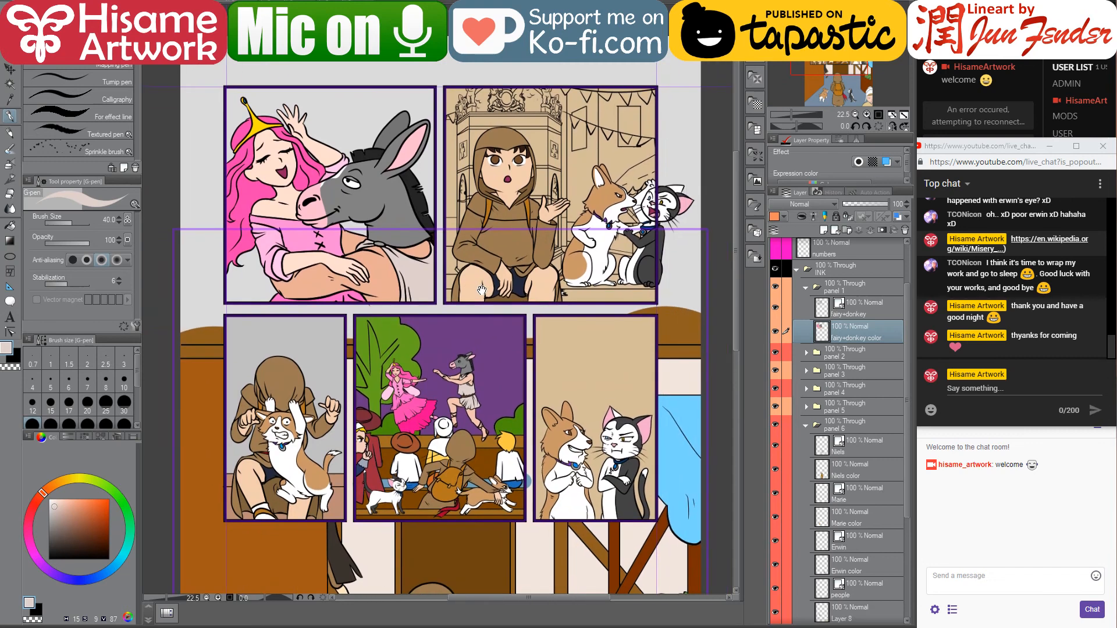
click(10, 69)
drag(356, 169, 404, 181)
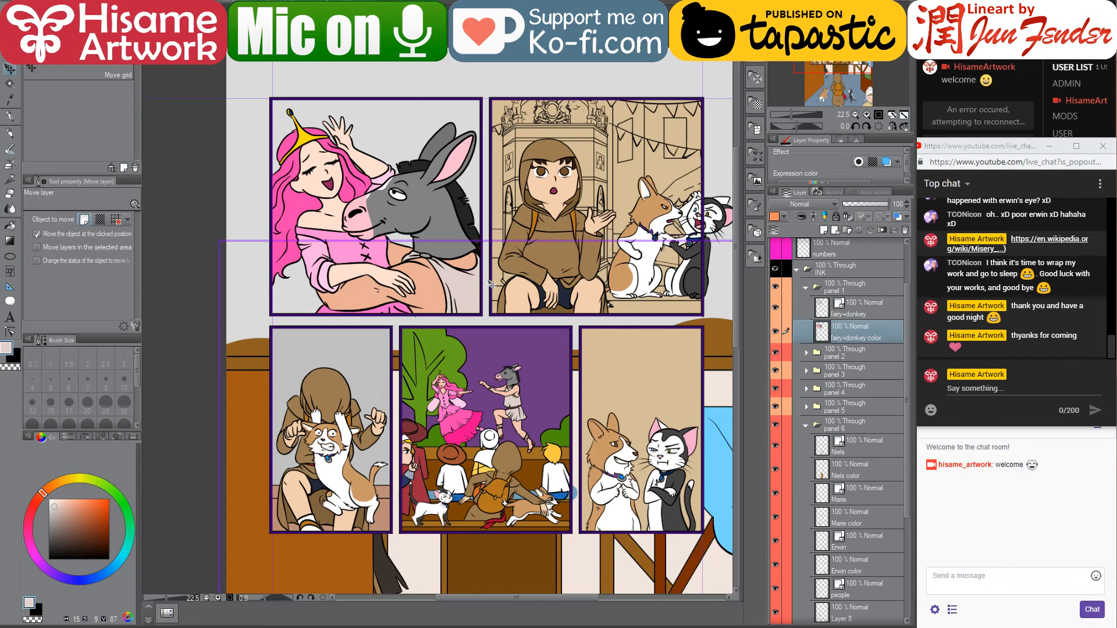
scroll(407, 216, up, 5)
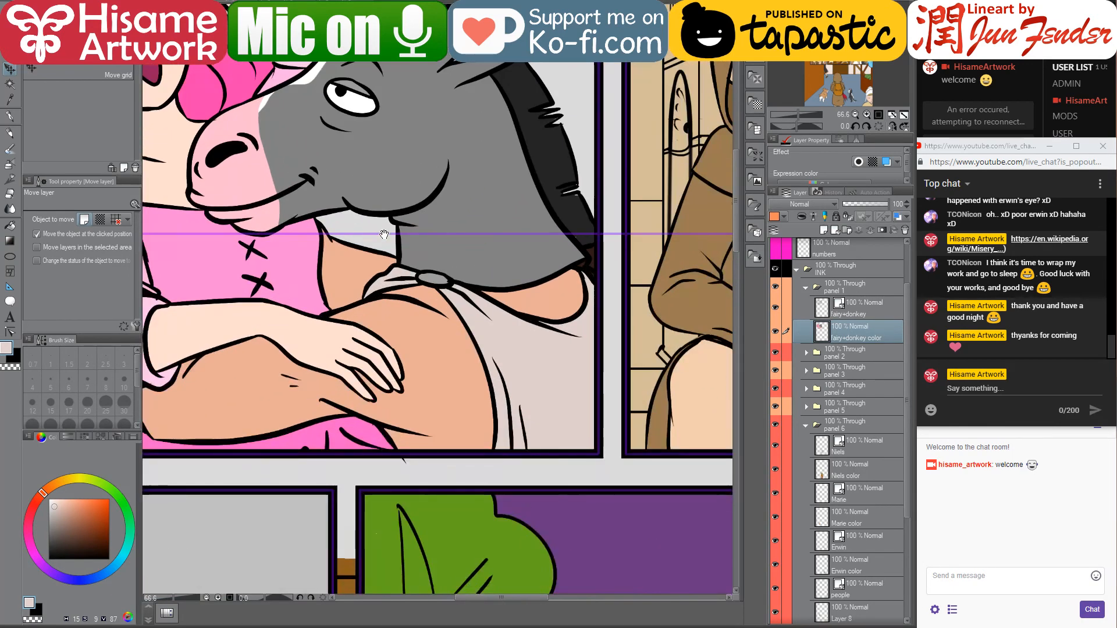
key(ctrl+shift)
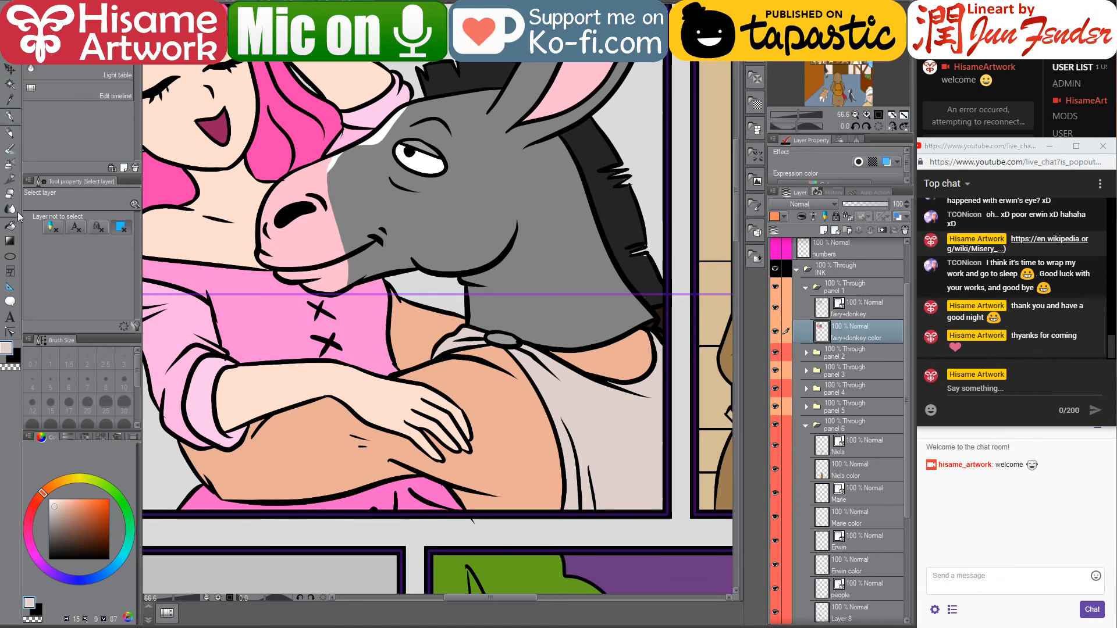
click(9, 229)
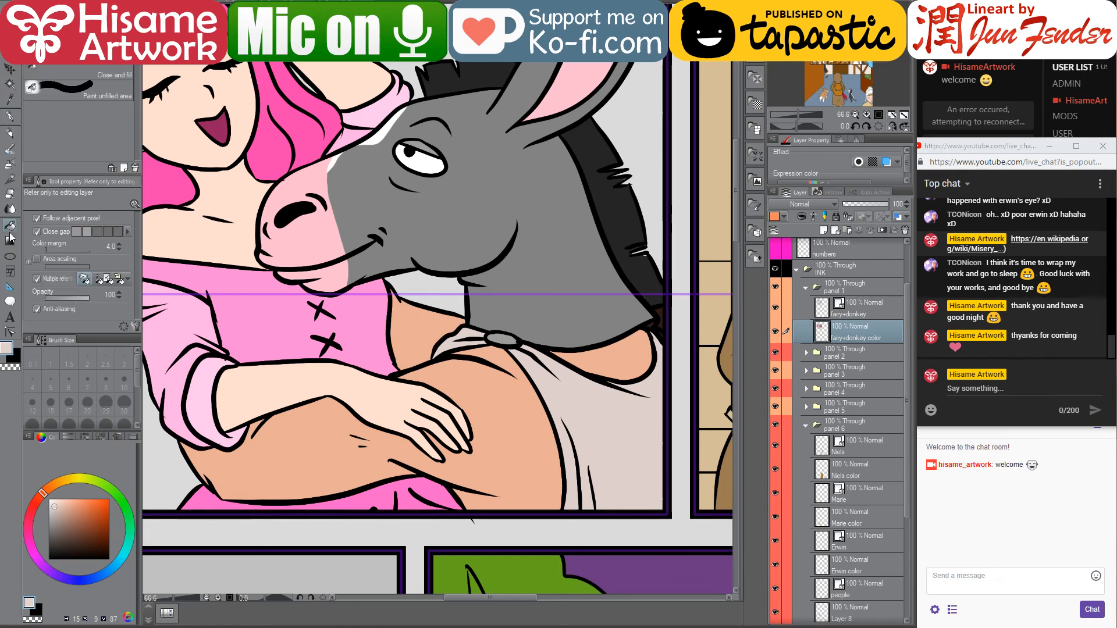
alt+click(505, 334)
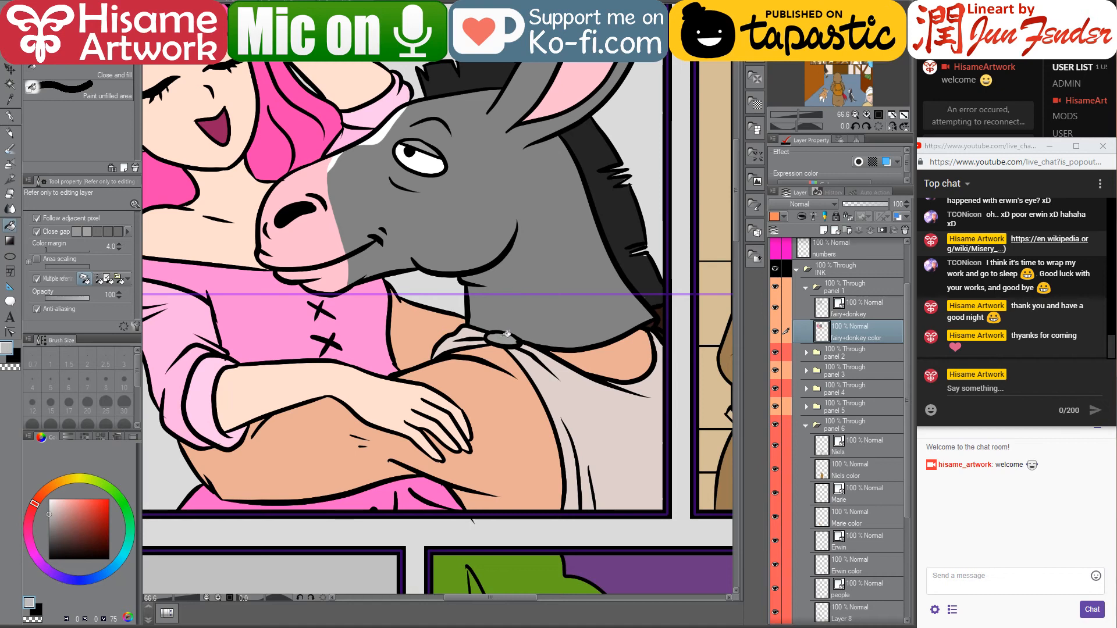
Hide the characters in panel 2 and make the panel's BG color layer active
scroll(505, 335, down, 5)
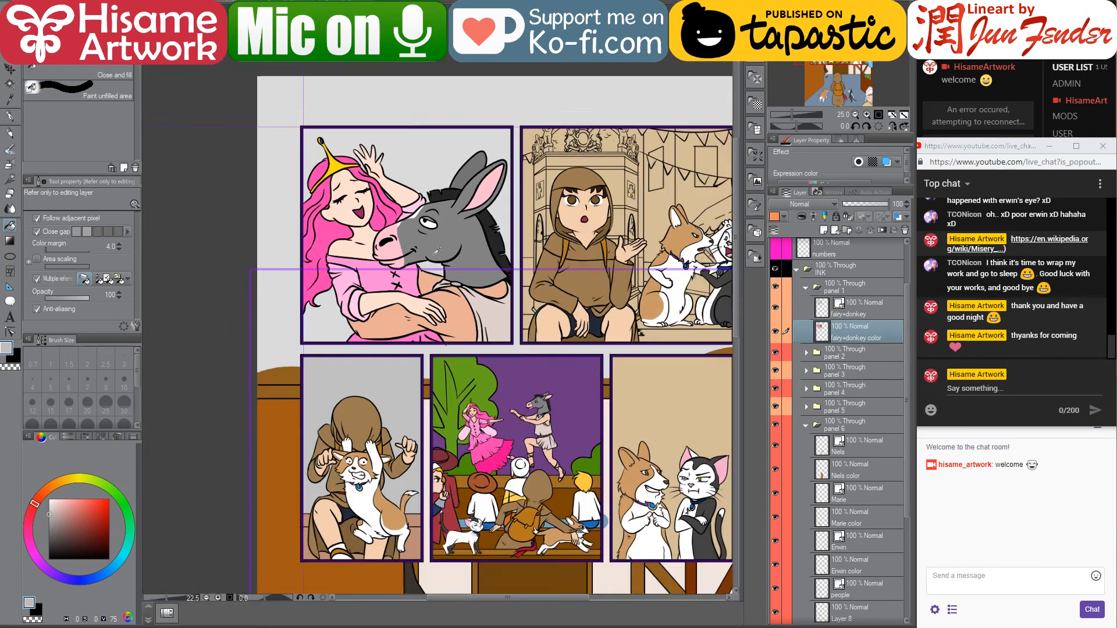
scroll(438, 250, down, 2)
drag(521, 225, 481, 93)
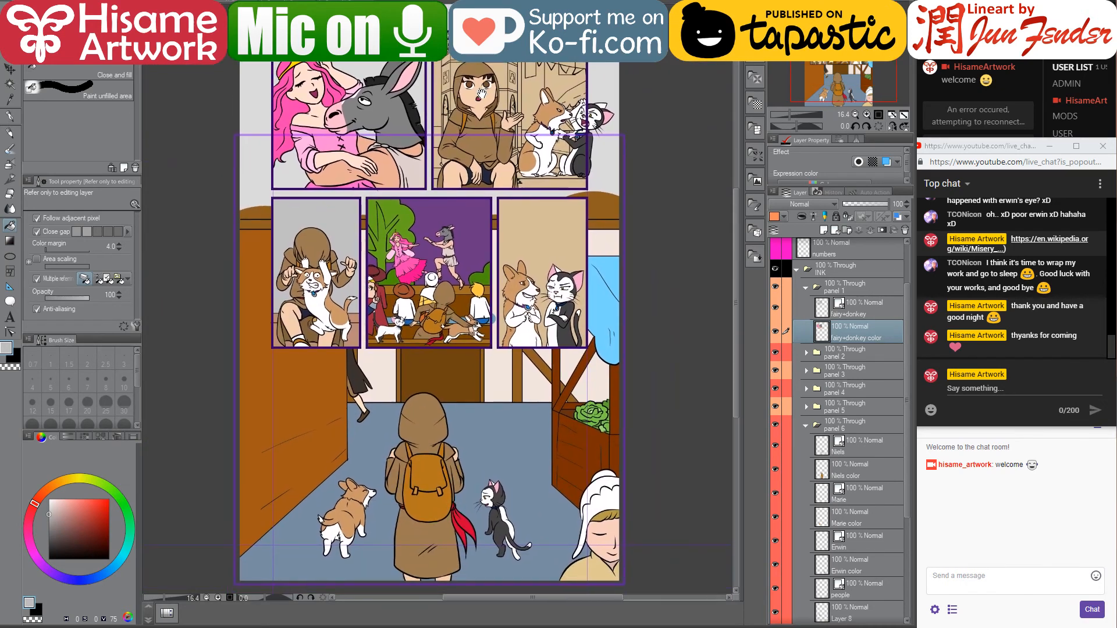
click(10, 68)
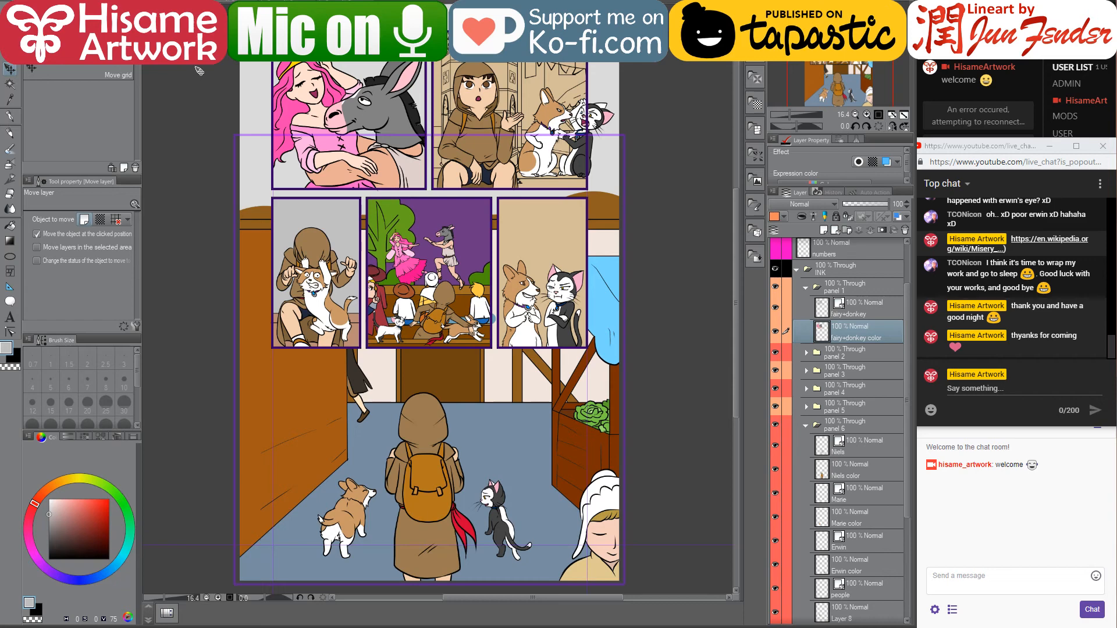
scroll(367, 42, up, 2)
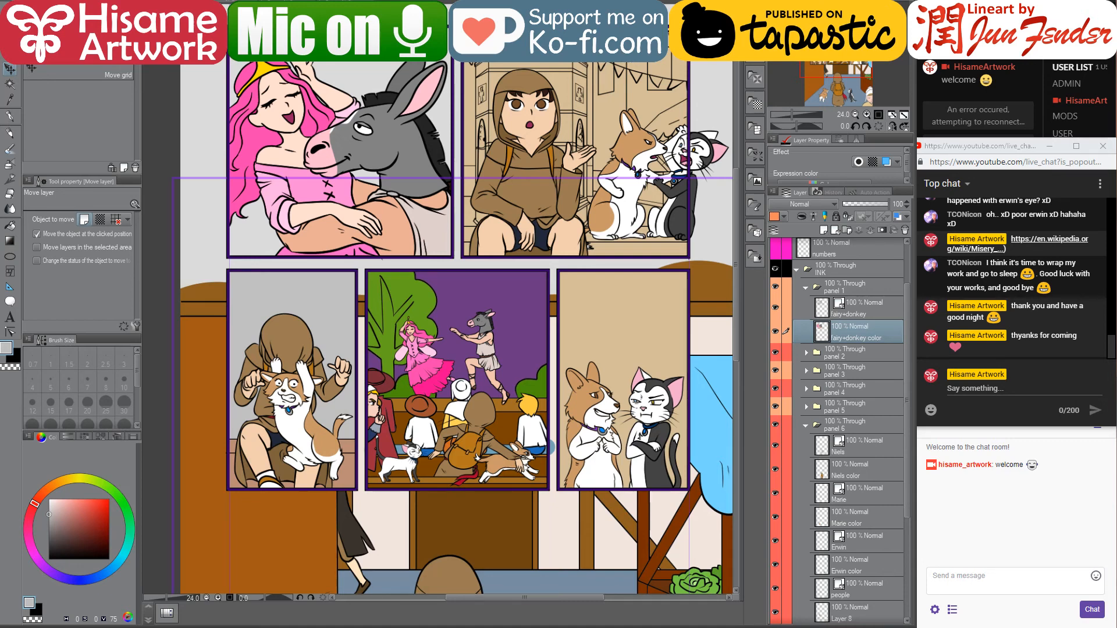
drag(559, 193, 450, 281)
scroll(582, 245, up, 2)
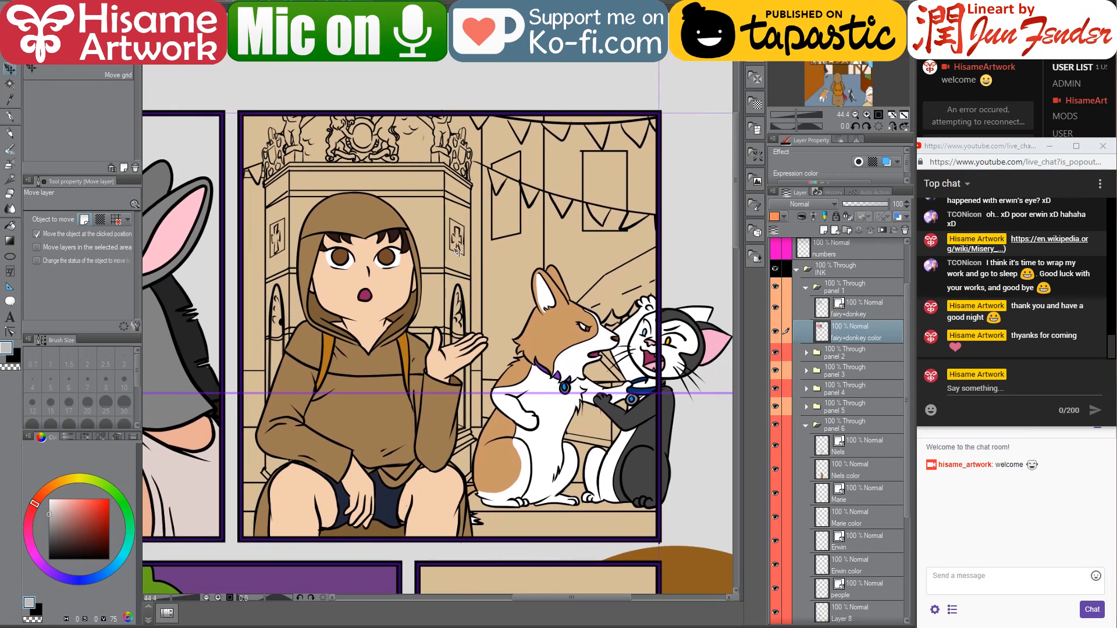
ctrl+shift+click(435, 234)
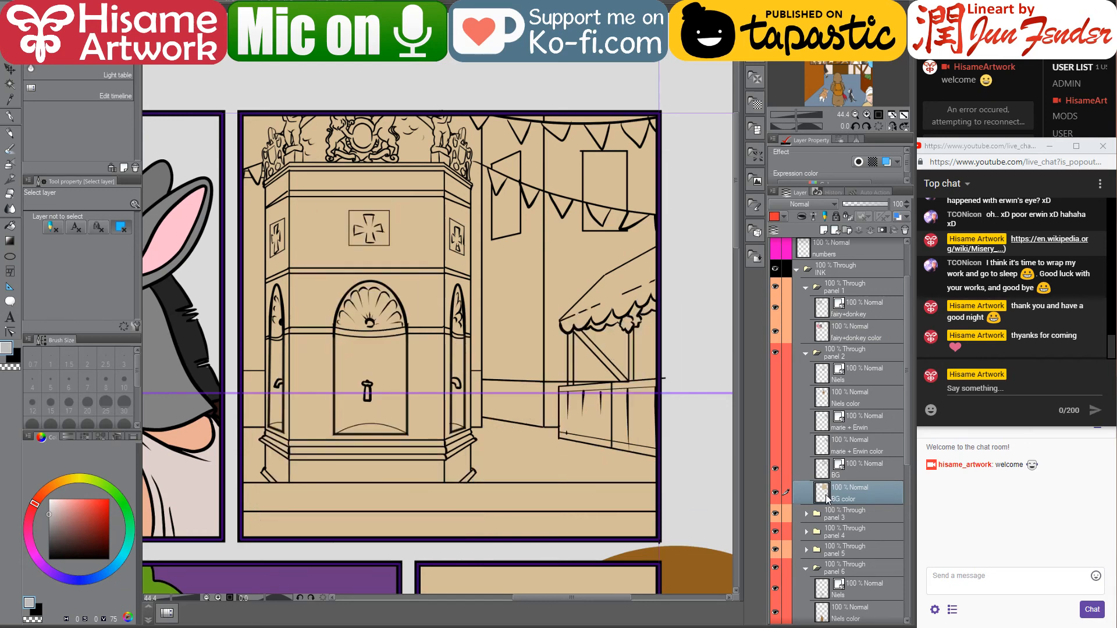
drag(434, 327, 493, 217)
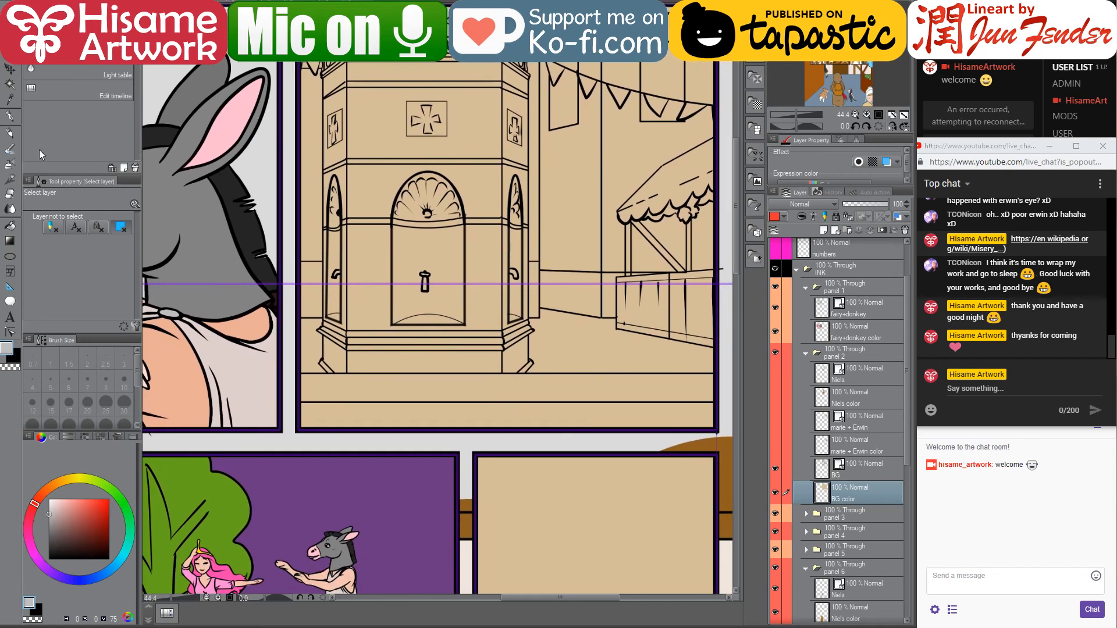
Fill the bench top in panel 2 with the lighter brown and its front with the darker brown, sampled from panel 4's benches
click(9, 225)
scroll(529, 384, down, 5)
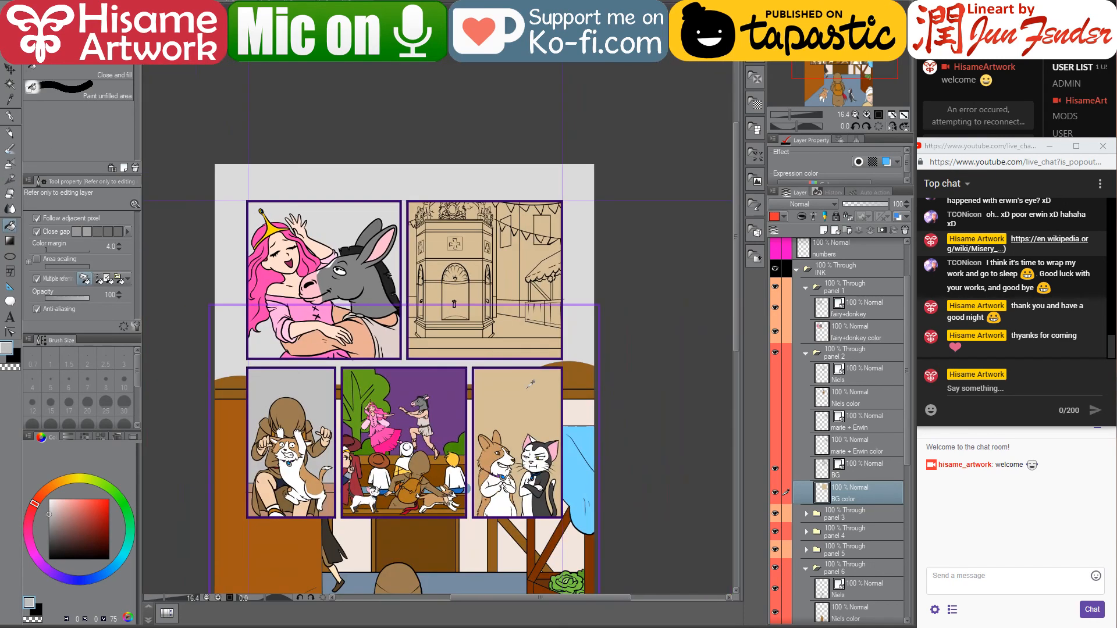
scroll(489, 541, up, 1)
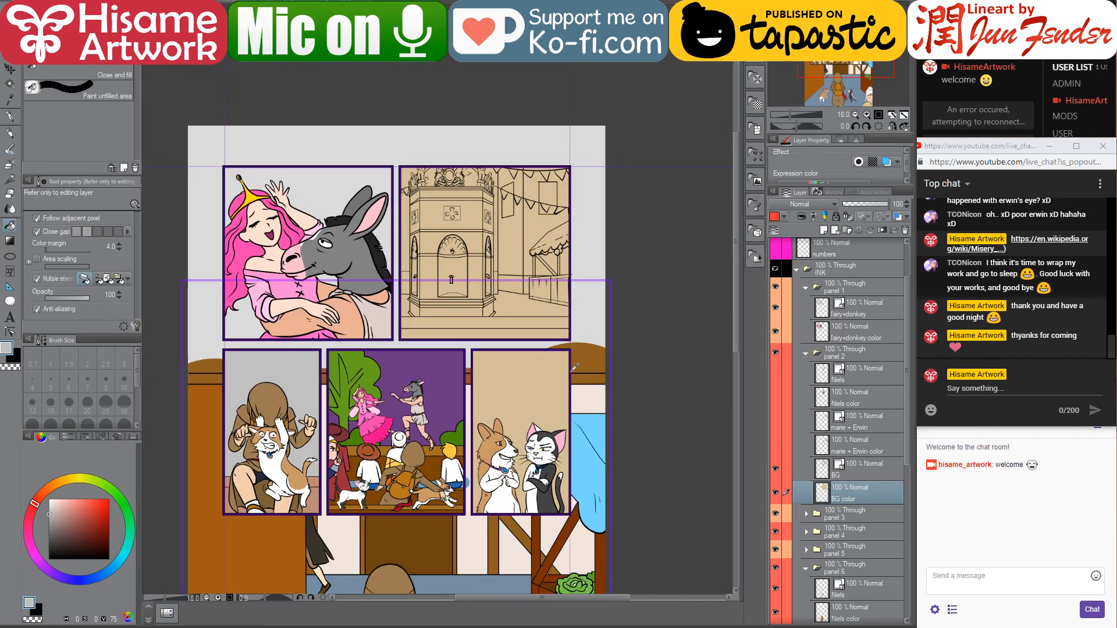
scroll(451, 279, up, 2)
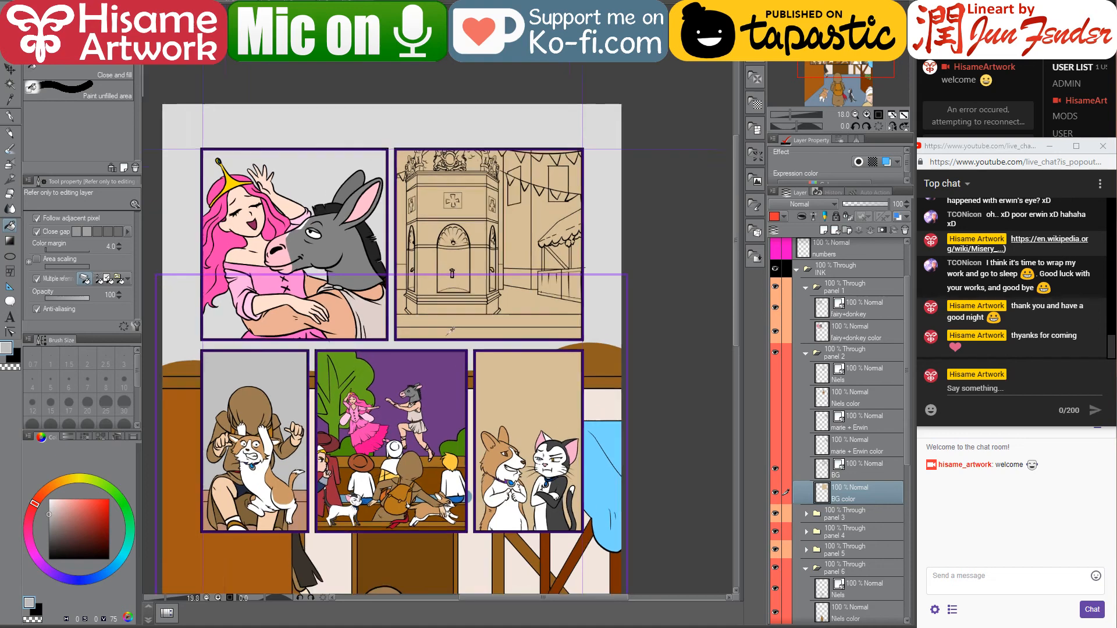
right_click(439, 507)
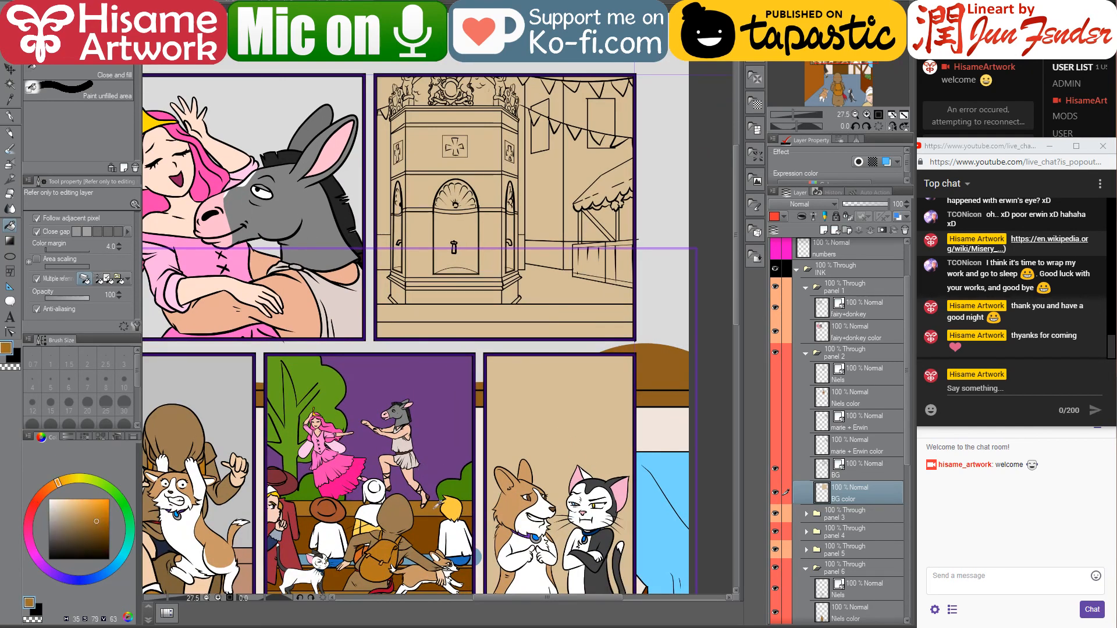
click(466, 306)
right_click(429, 526)
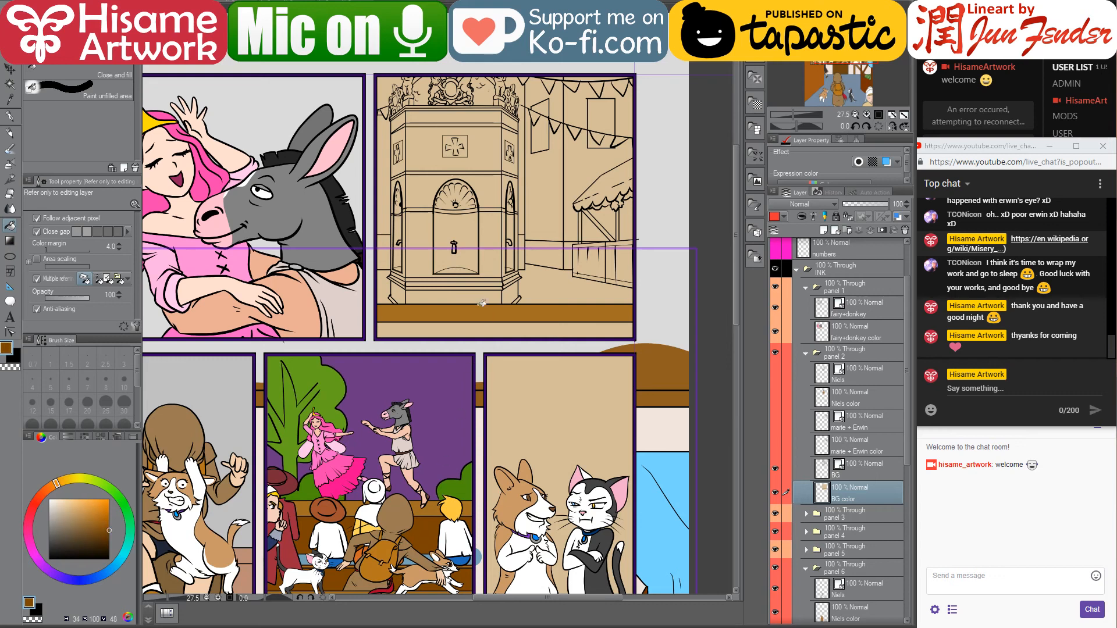
click(476, 326)
Select both brown bench areas in panel 2 and cut and paste them onto a separate layer above BG color
scroll(506, 300, up, 3)
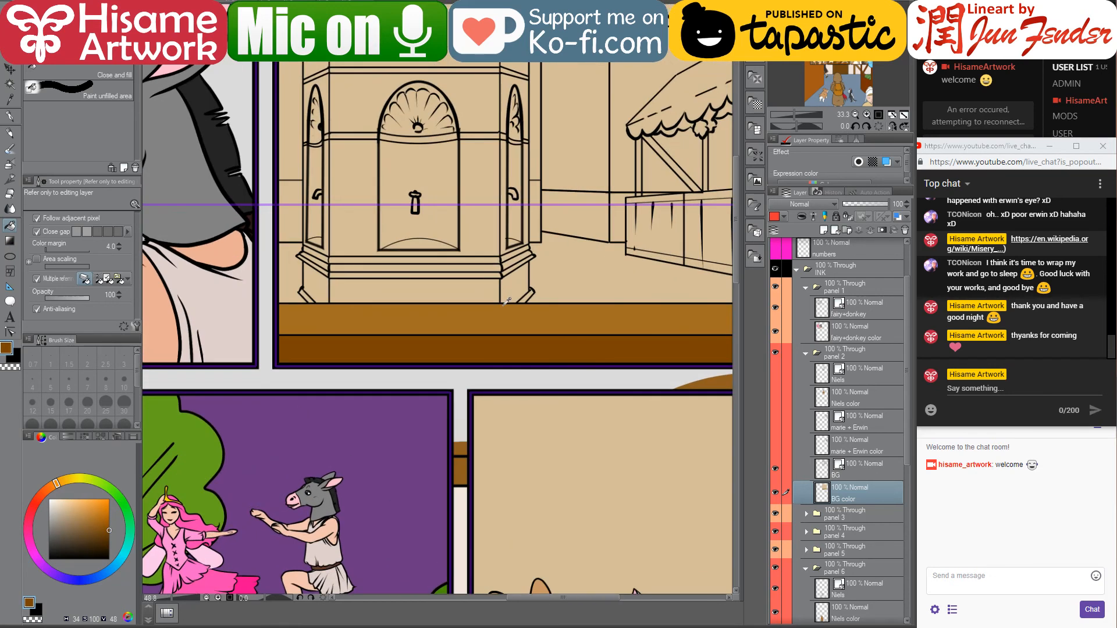
drag(486, 275, 483, 378)
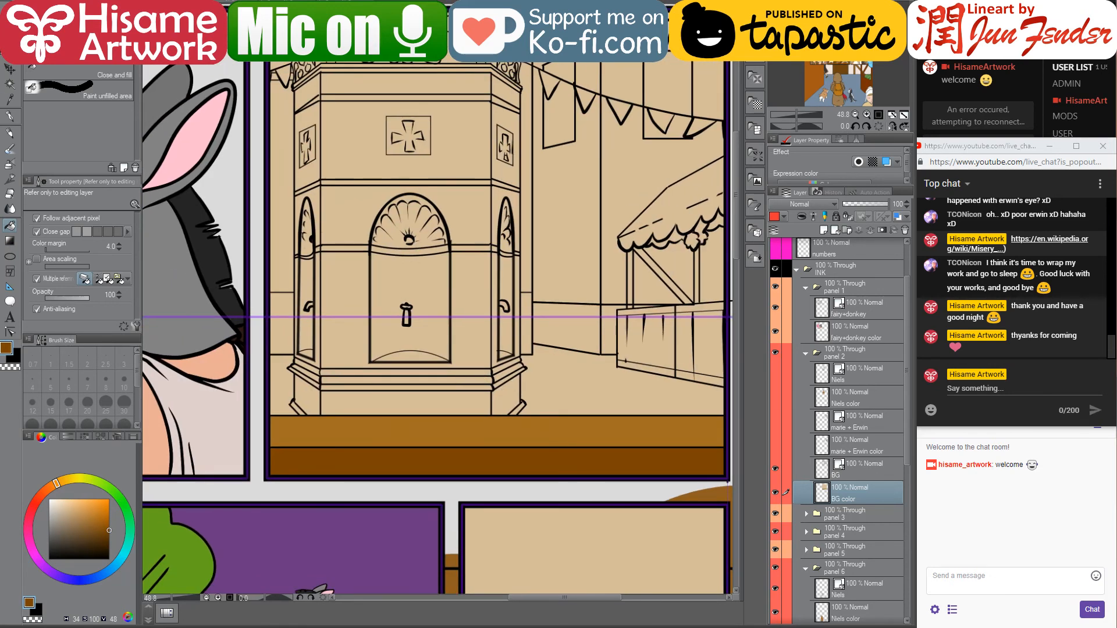
click(11, 85)
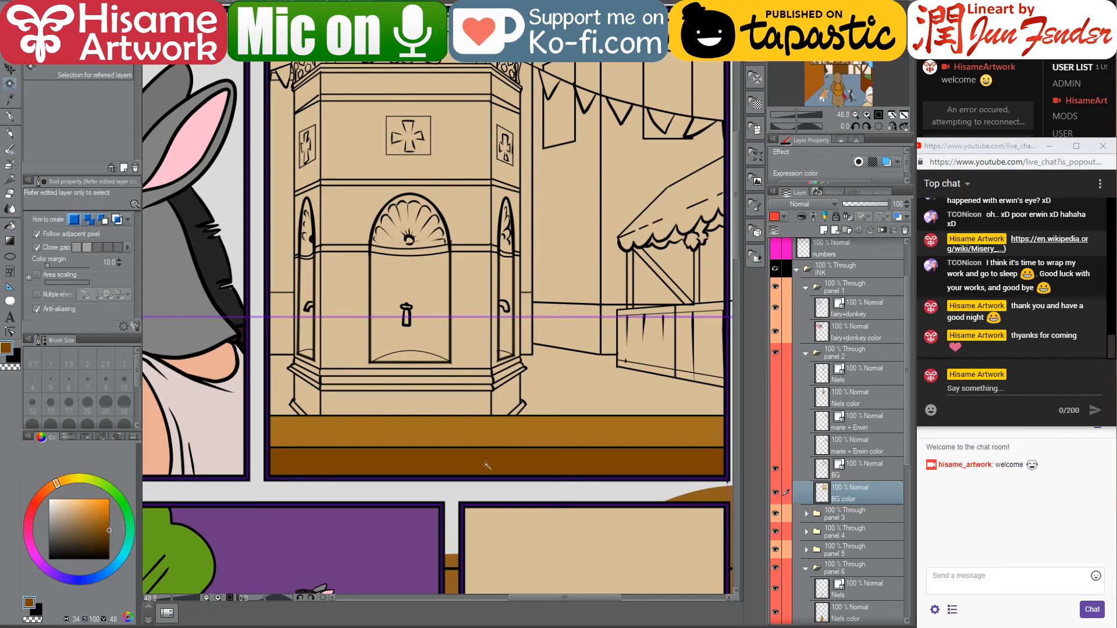
click(487, 437)
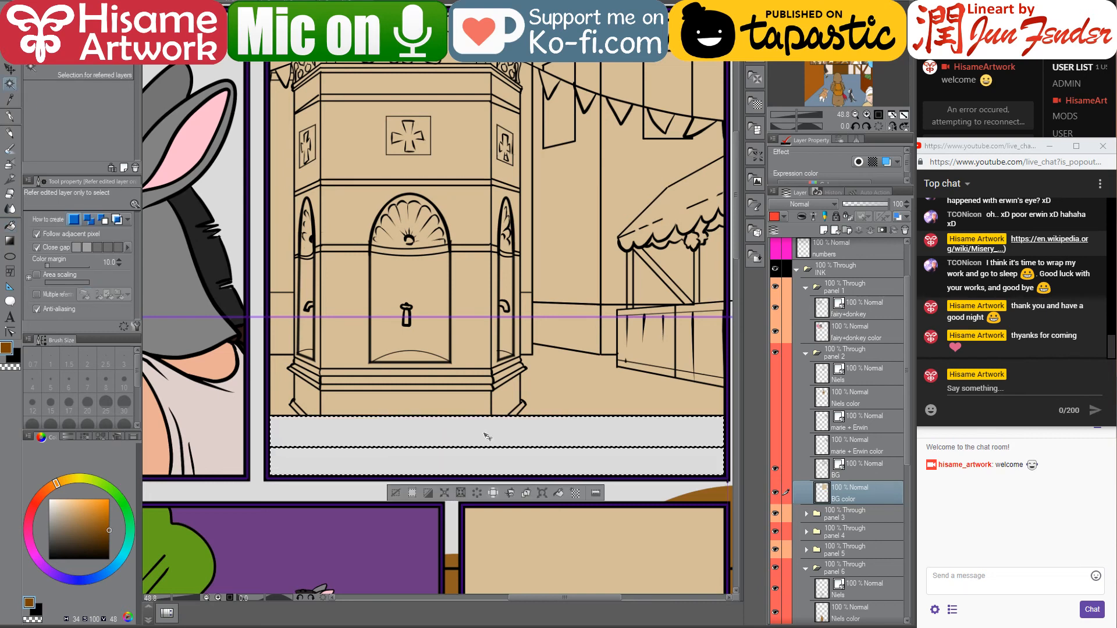
key(ctrl+c)
key(ctrl+v)
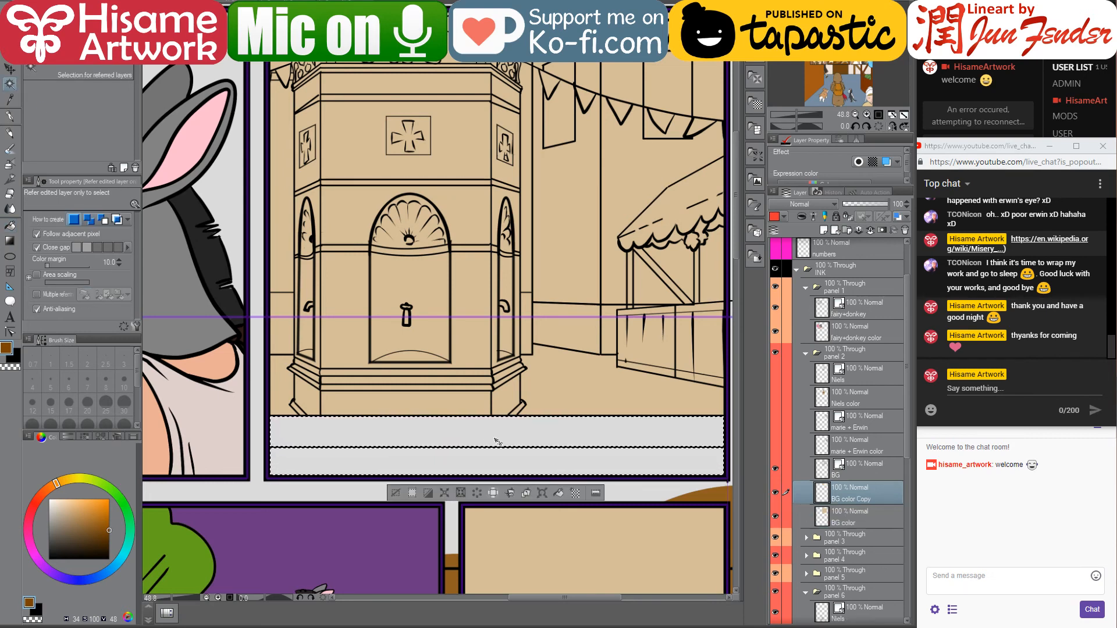
key(ctrl+z)
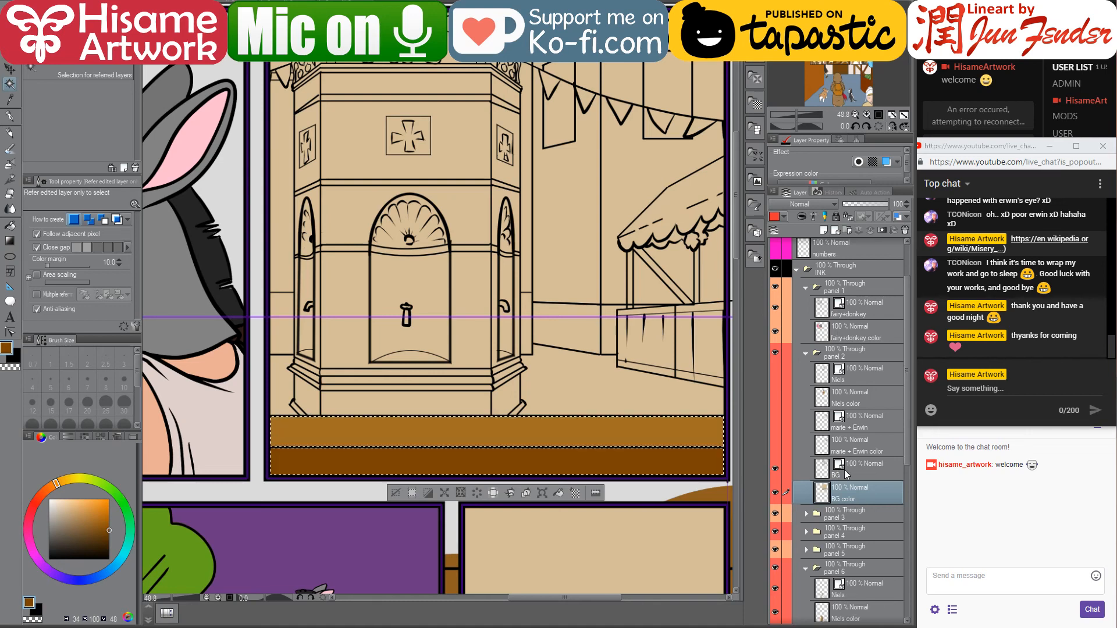
key(ctrl+v)
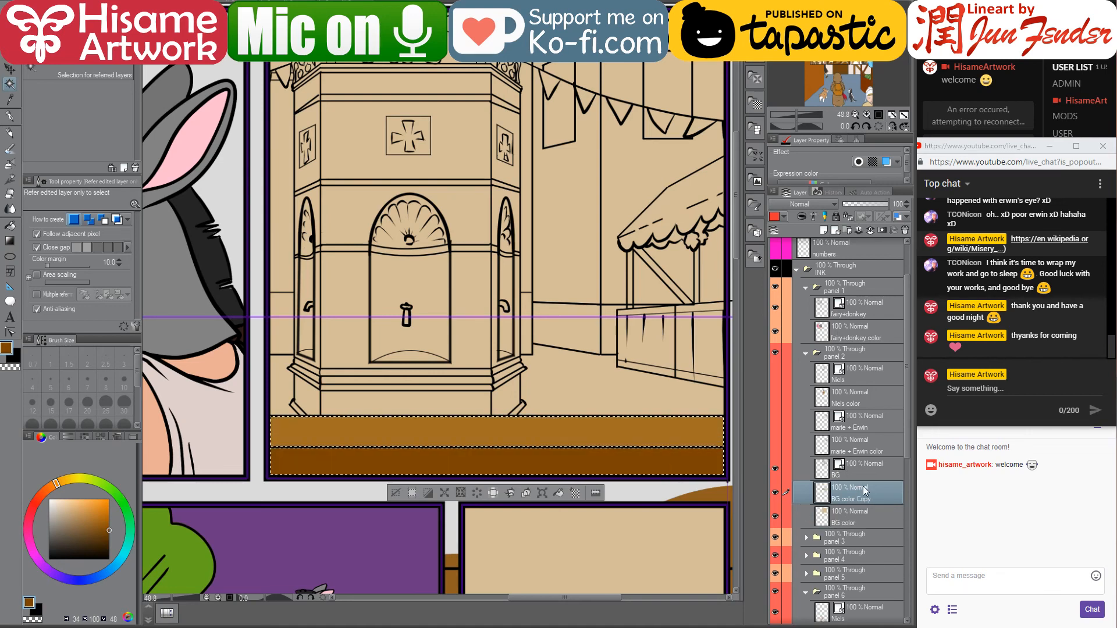
Rename the pasted bench layer as "bench color" and clear the selection
double_click(859, 499)
text(bench)
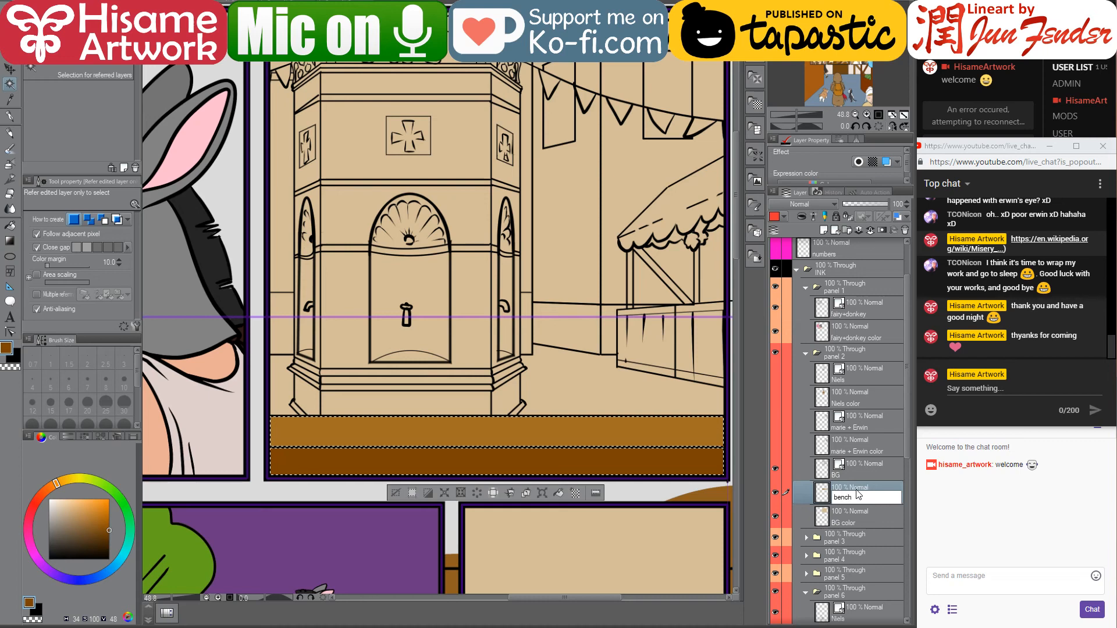
text( color)
key(Return)
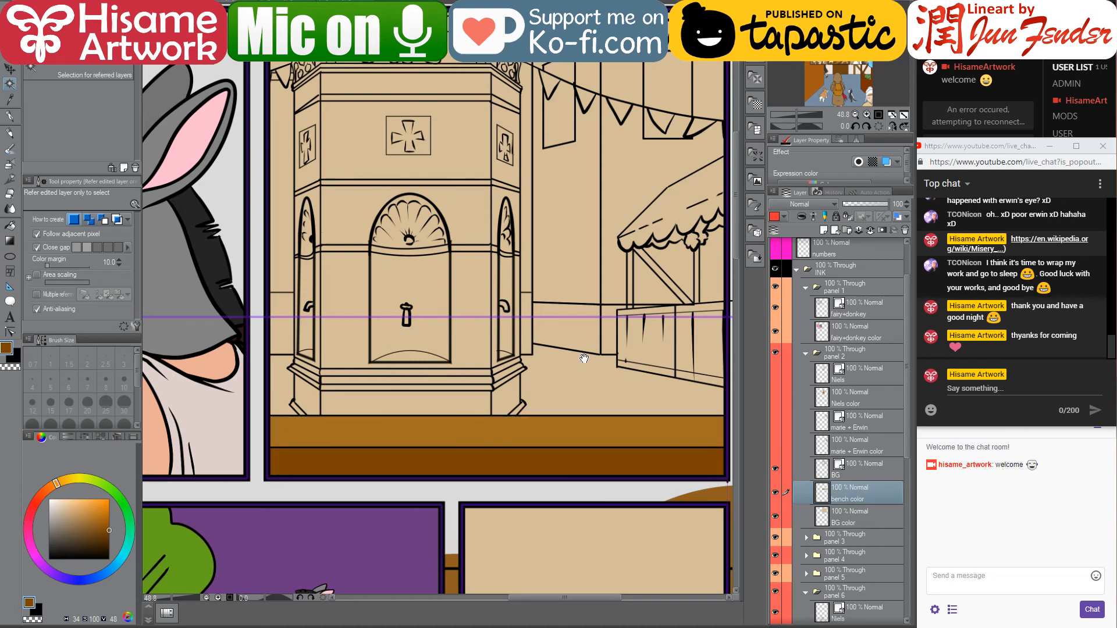
Select the ground around panel 2's fountain from the BG line art, then cut and paste it from BG color onto a separate layer beneath
drag(583, 358, 527, 401)
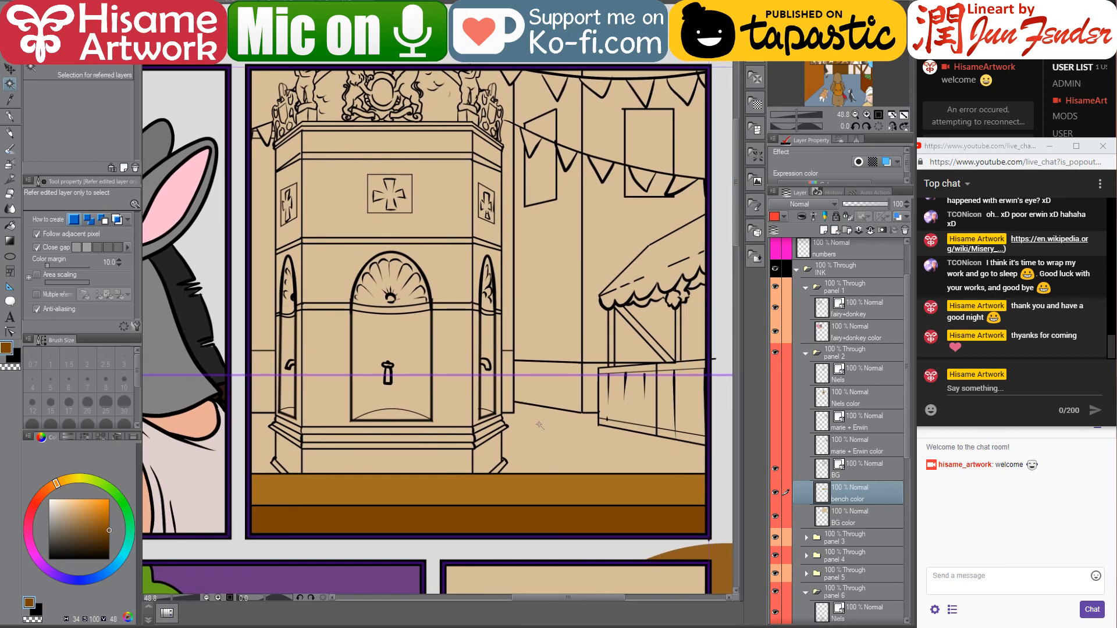
click(833, 512)
click(530, 447)
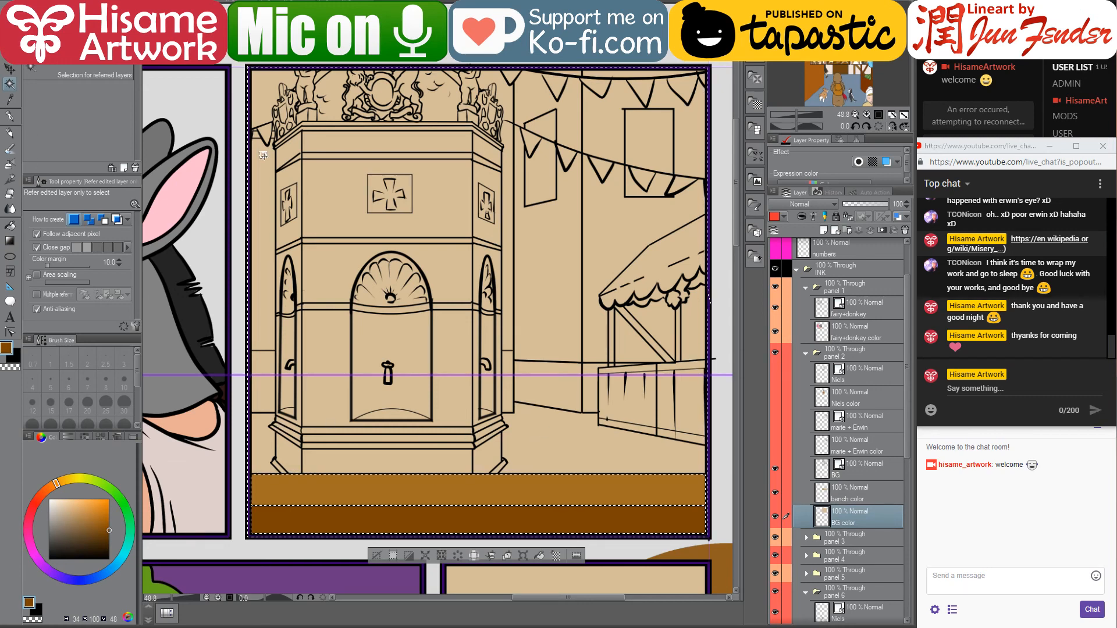
click(850, 465)
key(ctrl+d)
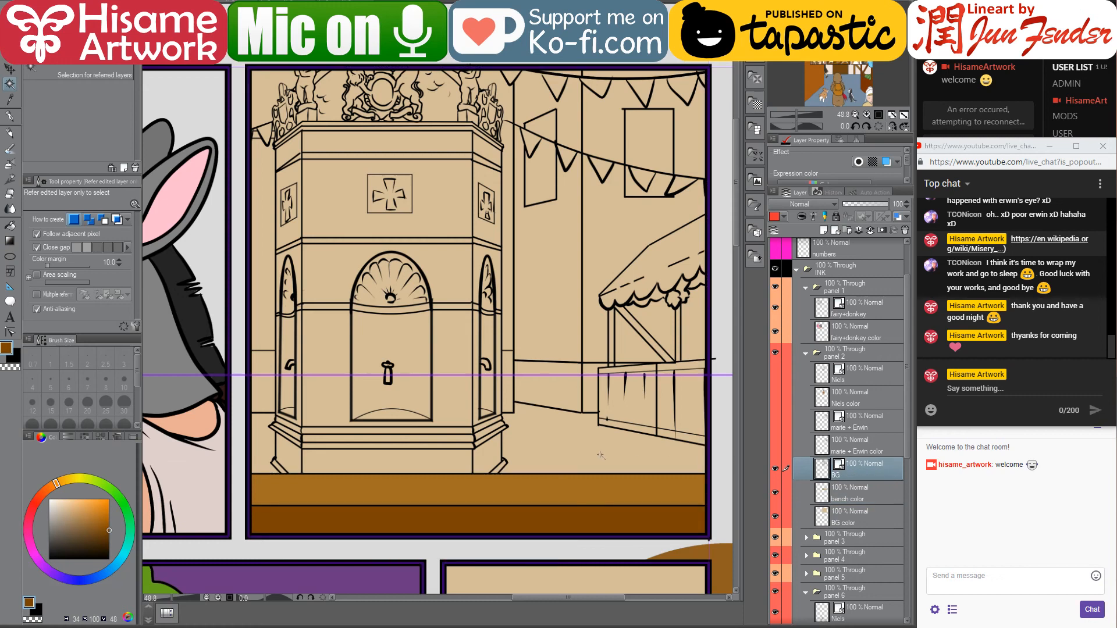
shift+click(262, 448)
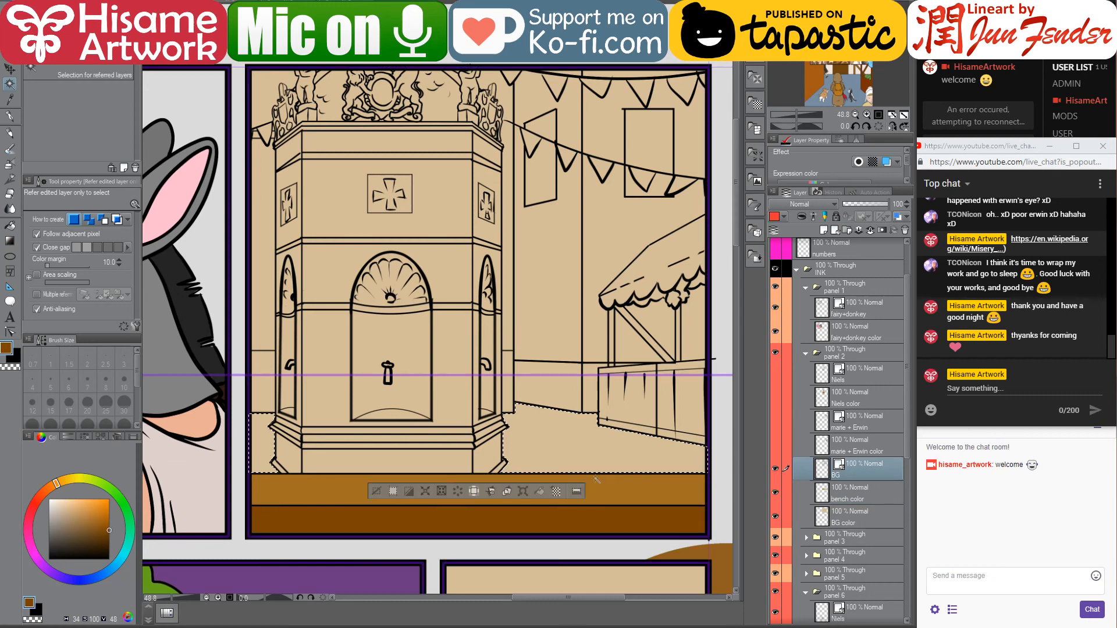
click(846, 521)
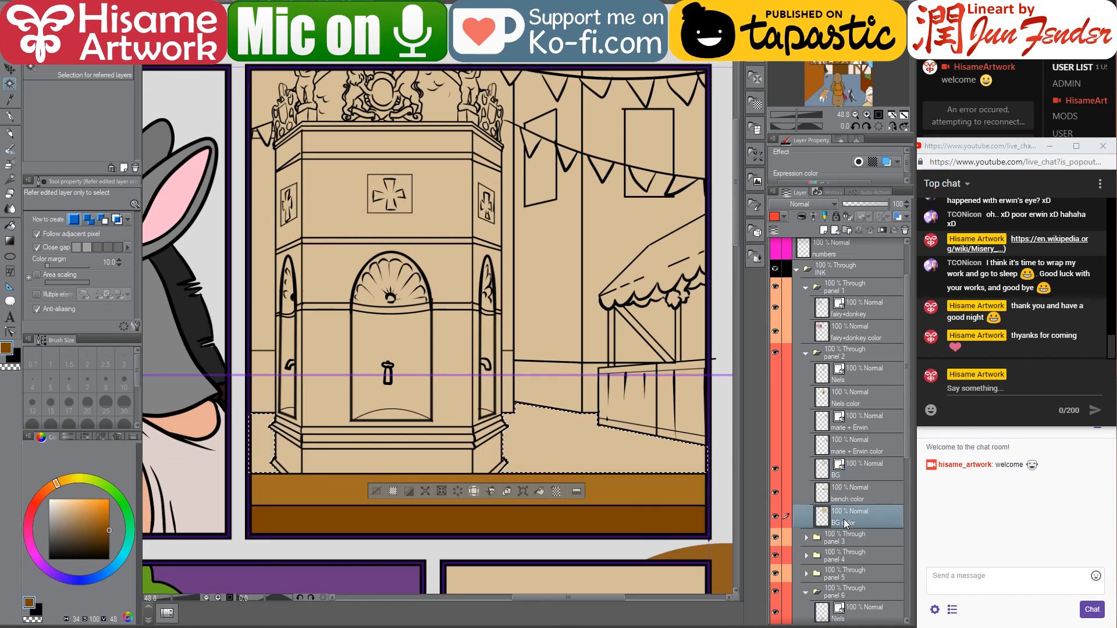
key(Delete)
key(ctrl+v)
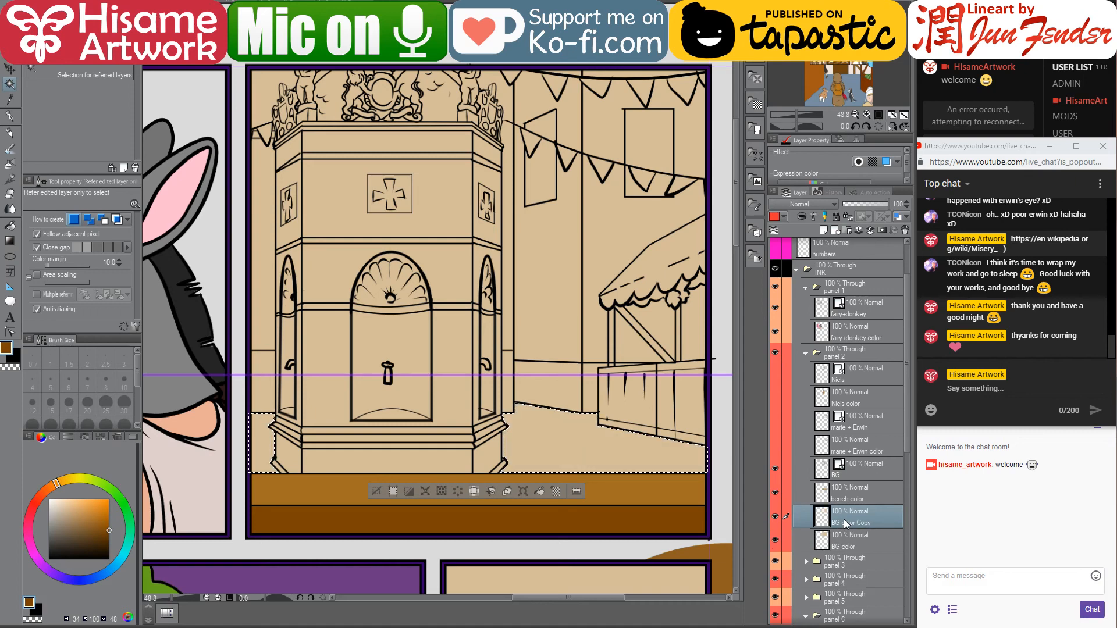
drag(846, 524, 846, 547)
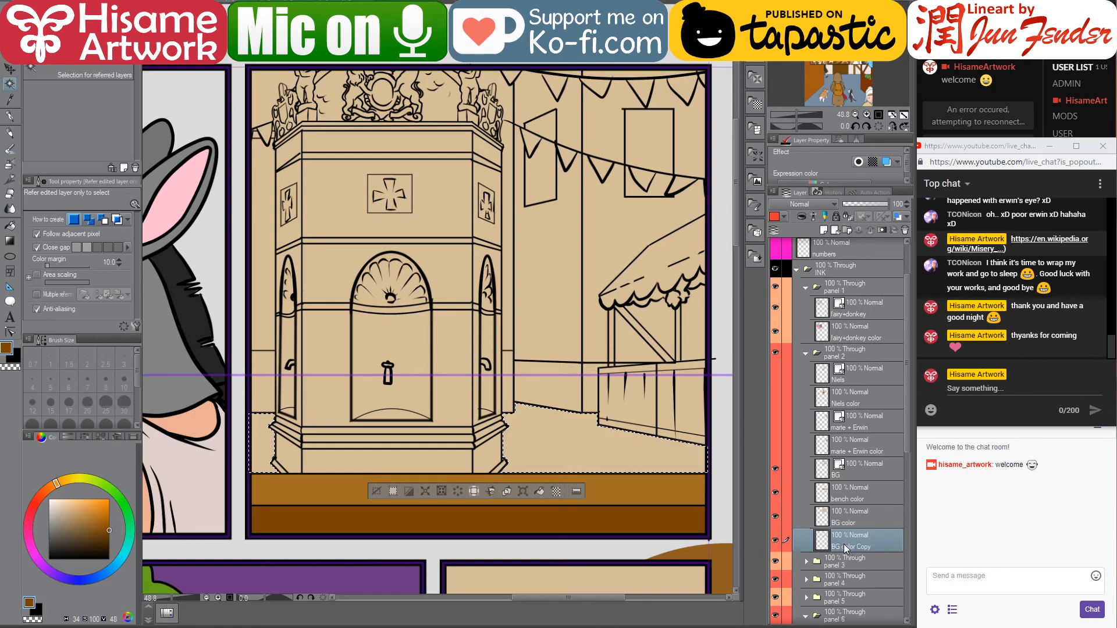
Rename the pasted ground layer as "paving" and clear the selection
key(b)
key(g)
key(g)
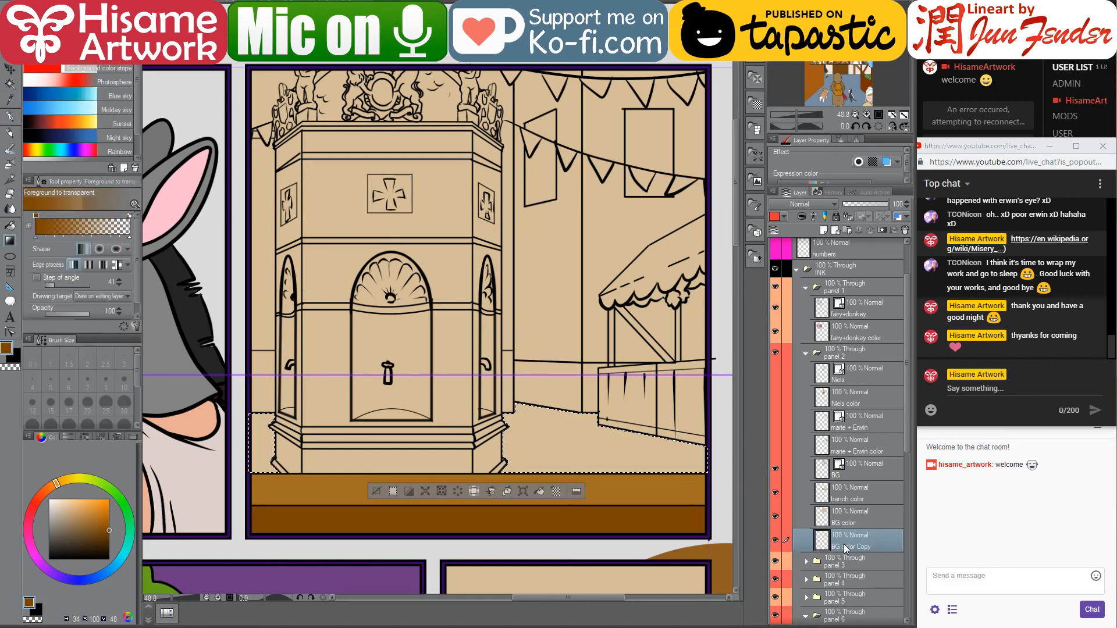
key(ctrl+minus)
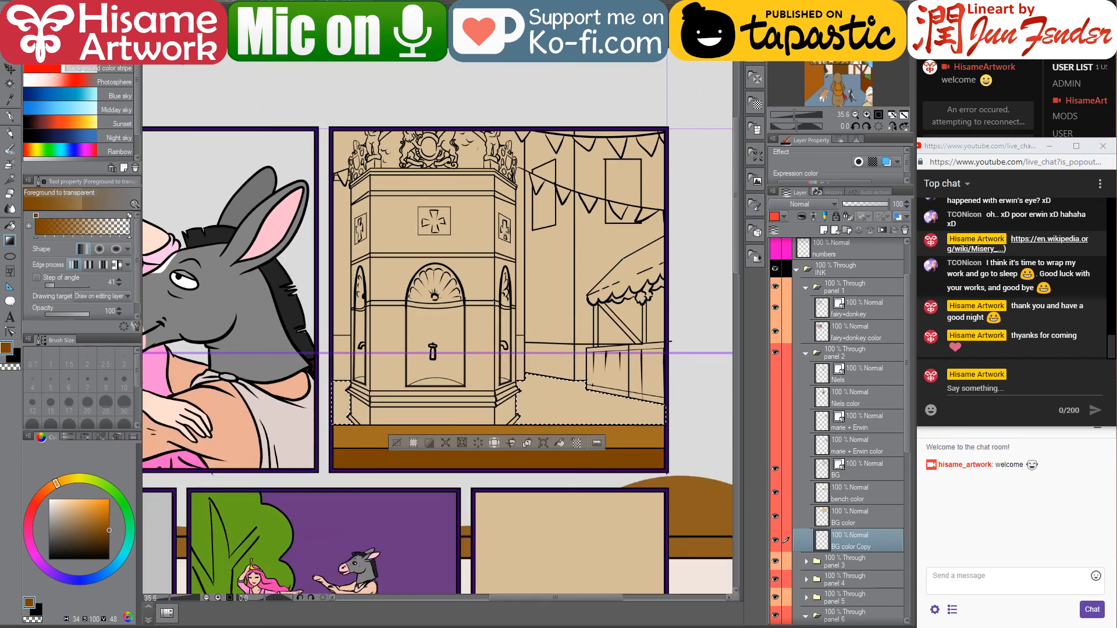
double_click(855, 544)
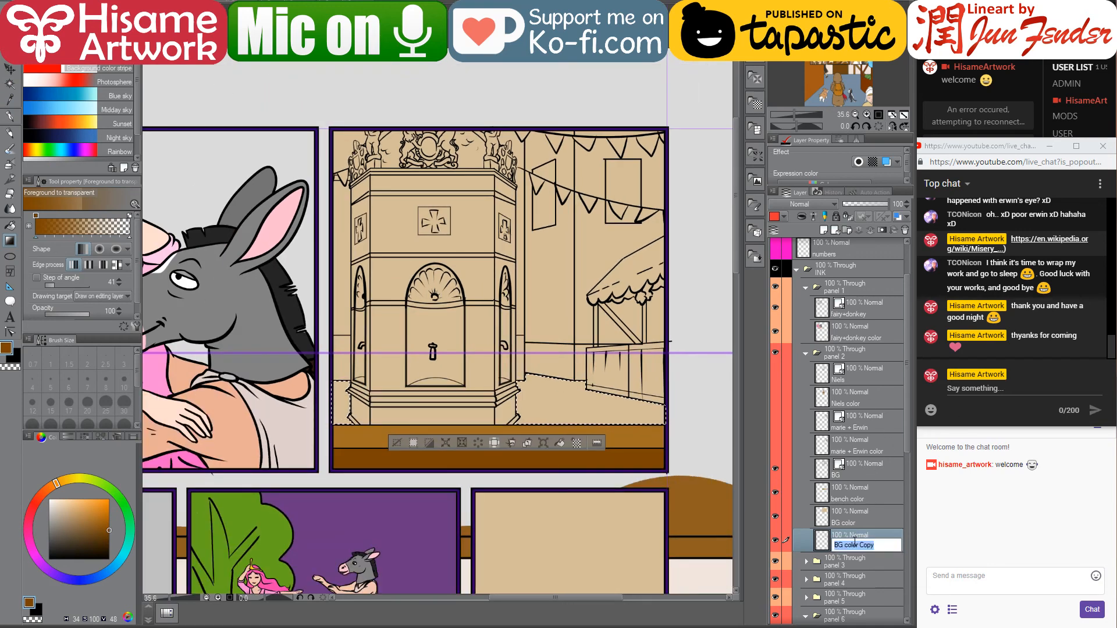
text(paving)
key(Return)
key(ctrl+d)
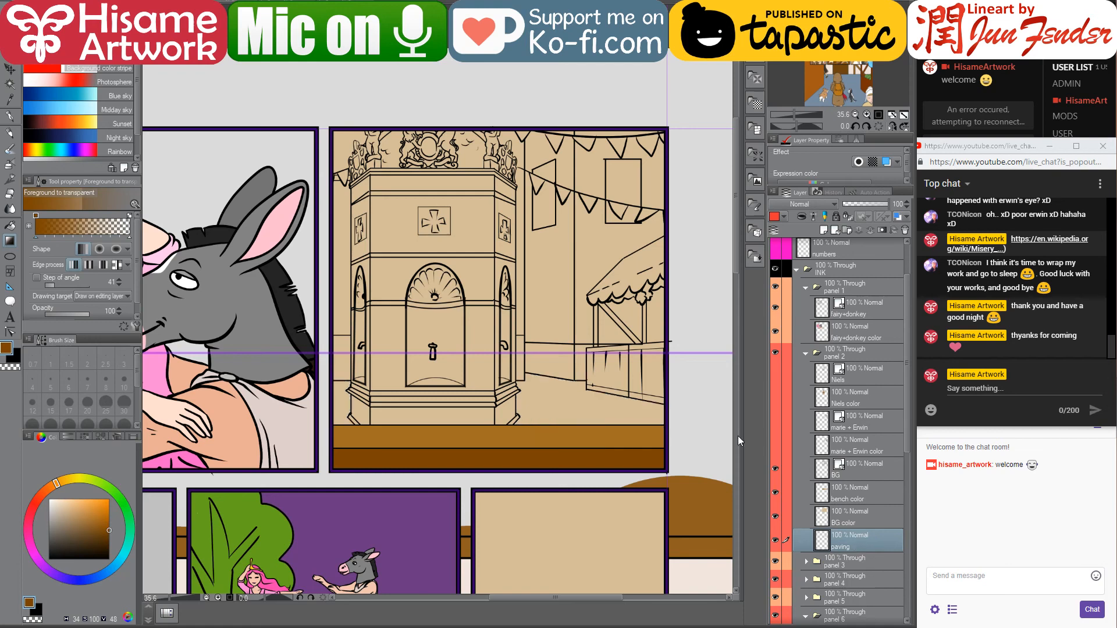
Sample the blue-grey street colour from page_90 and fill the ground on both sides of panel 2's fountain with it
click(10, 117)
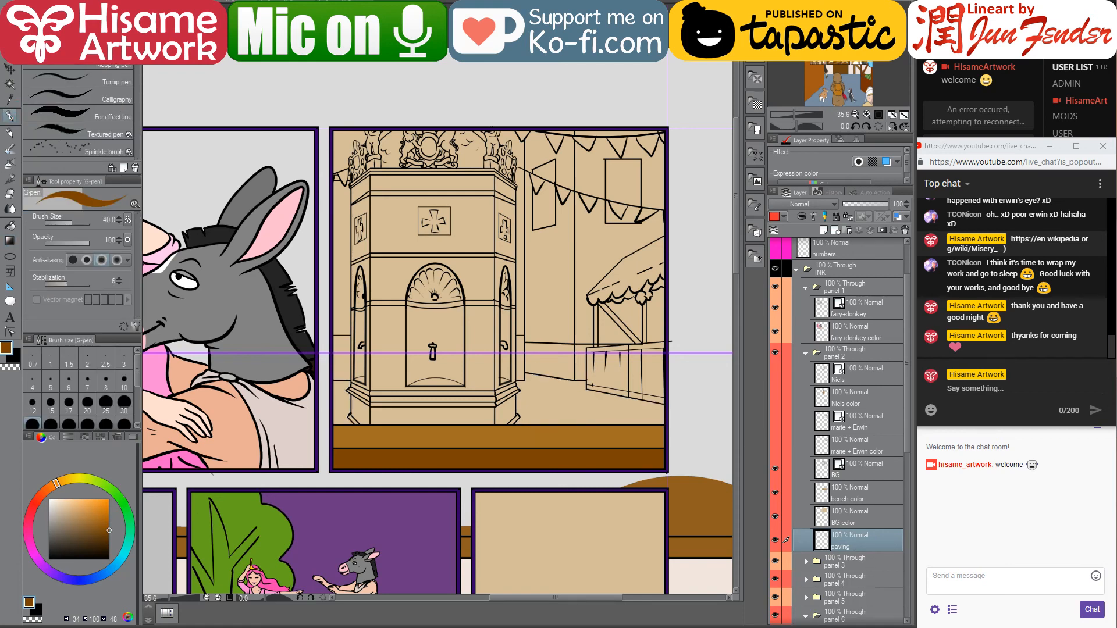
click(222, 3)
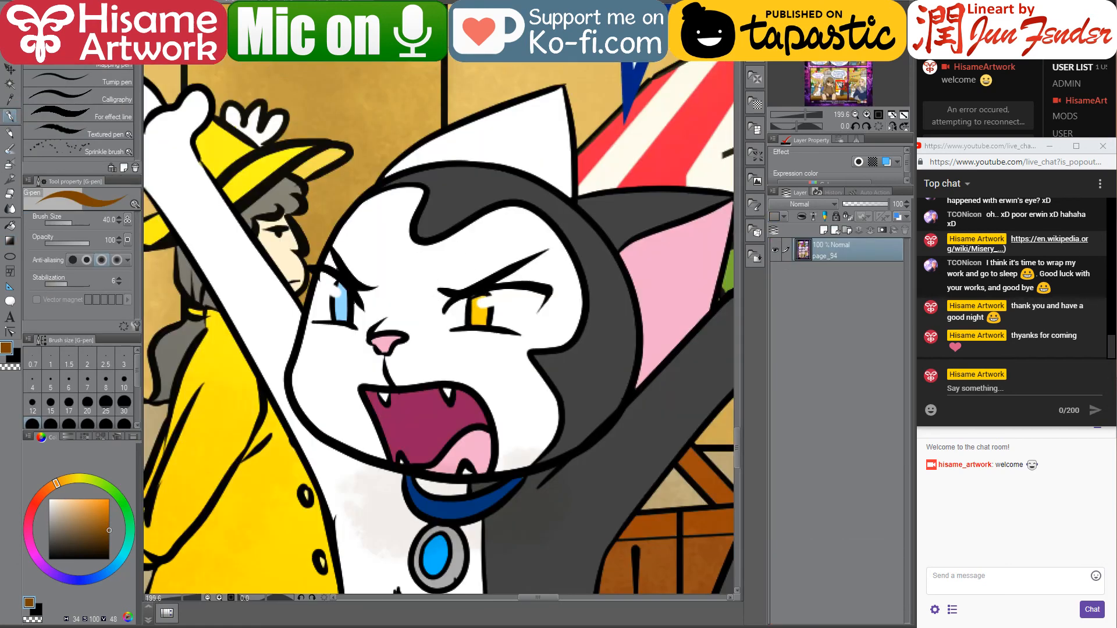
click(267, 3)
alt+click(500, 360)
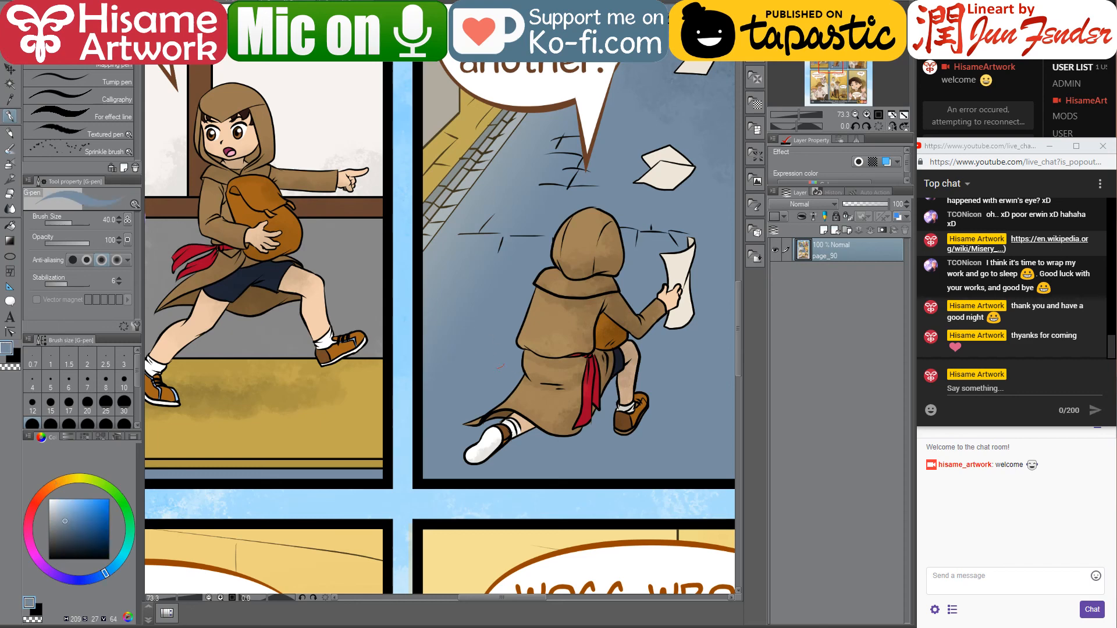
click(175, 3)
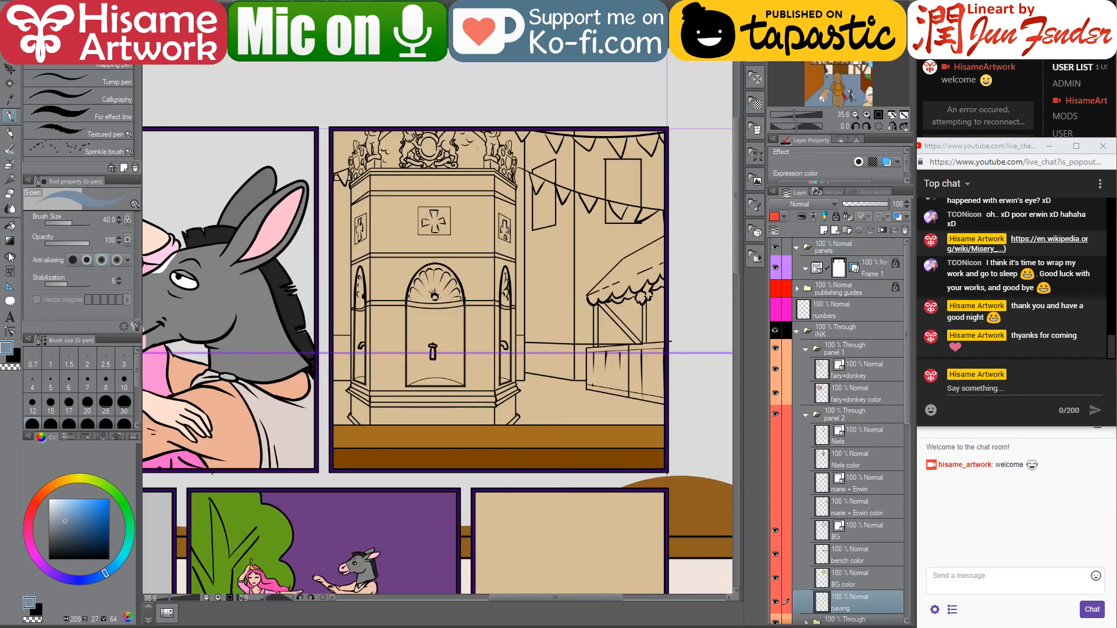
click(12, 225)
click(557, 412)
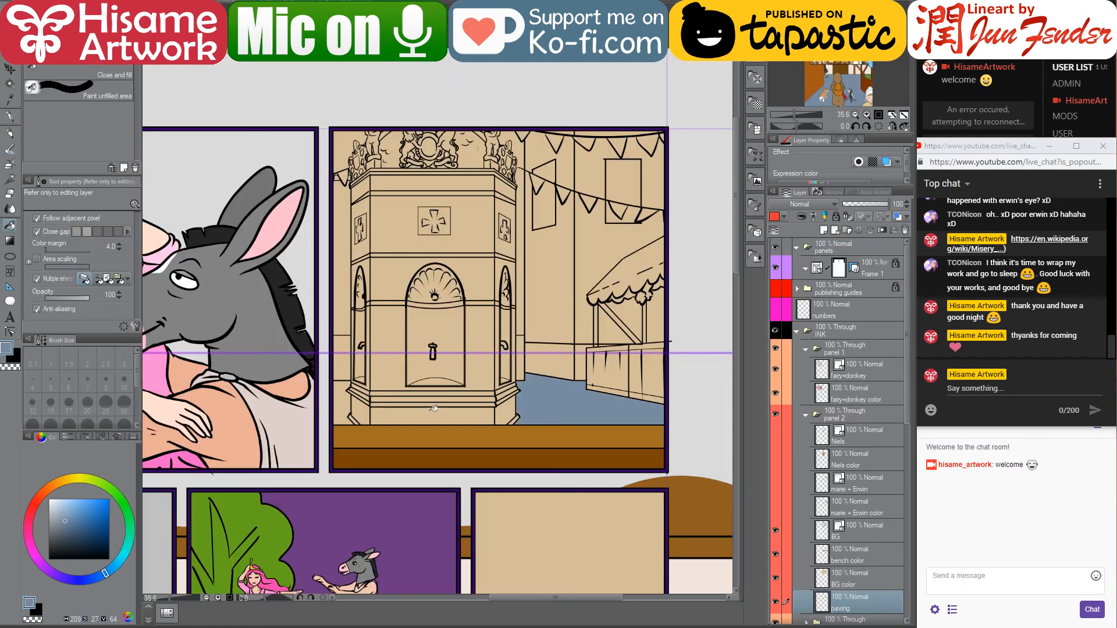
click(343, 406)
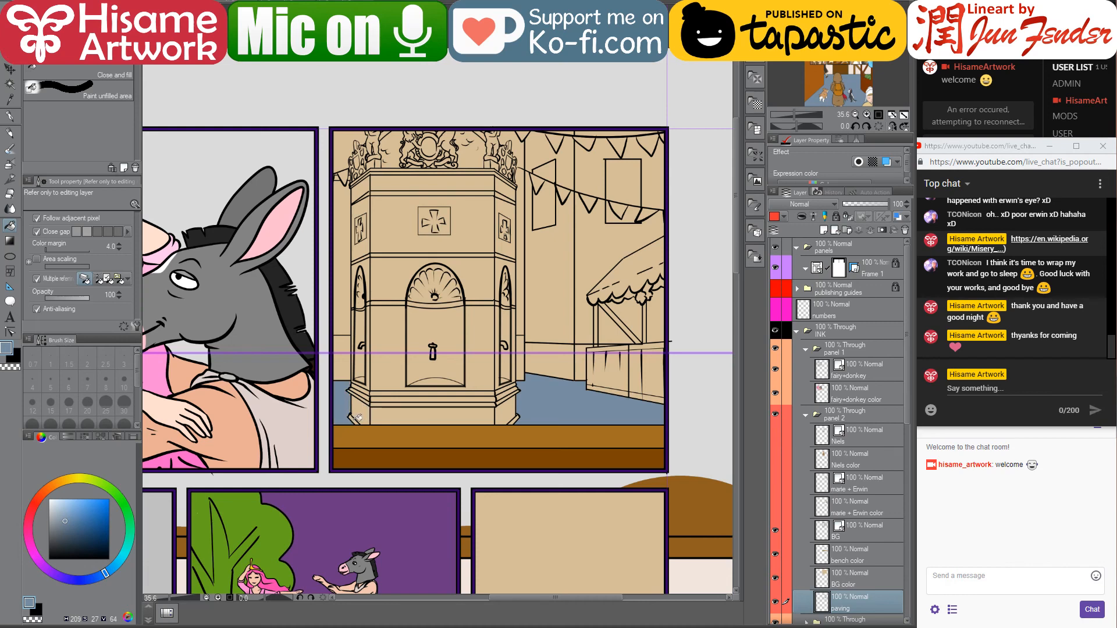
Sample the brown of the wooden market stall on page_94 and return to the page being coloured
scroll(540, 406, up, 2)
scroll(544, 397, down, 2)
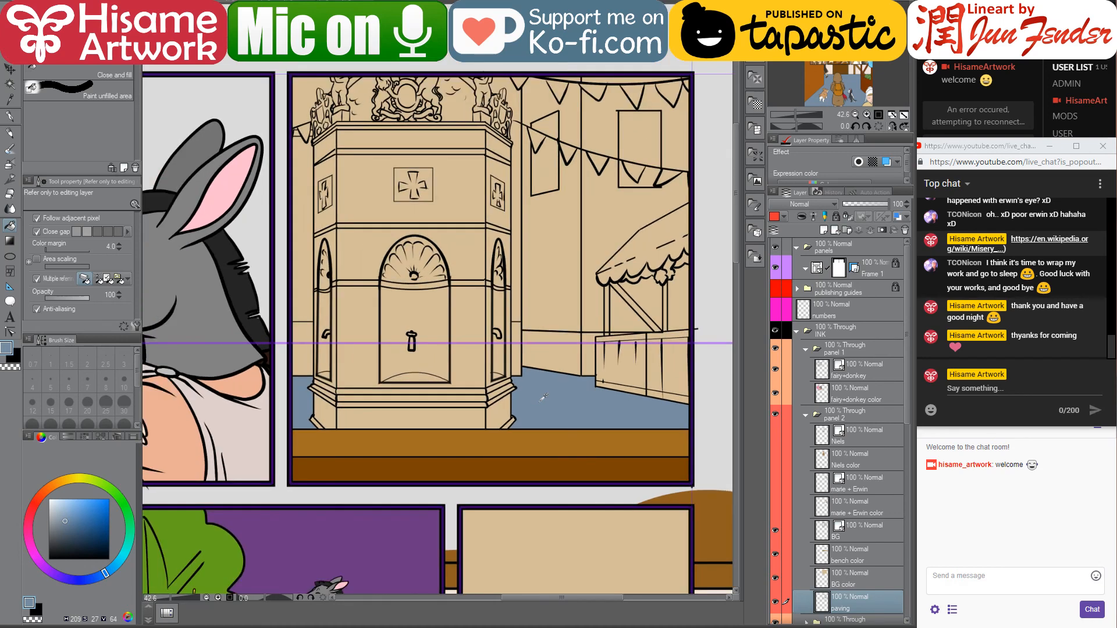
drag(531, 302, 530, 328)
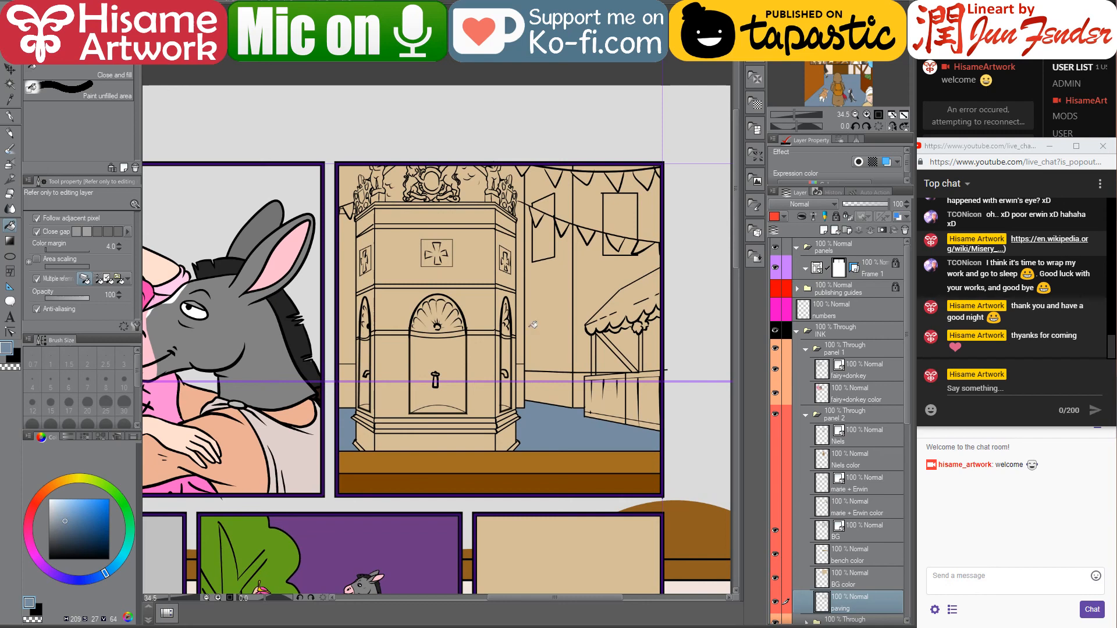
scroll(499, 204, up, 2)
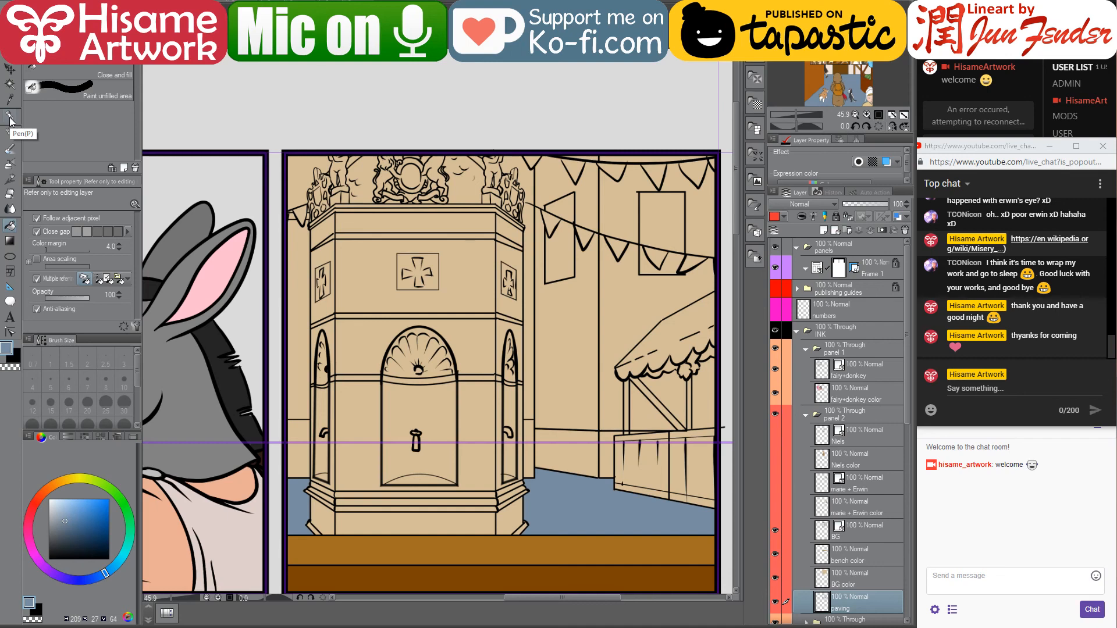
alt+click(410, 574)
drag(444, 506, 435, 281)
click(216, 2)
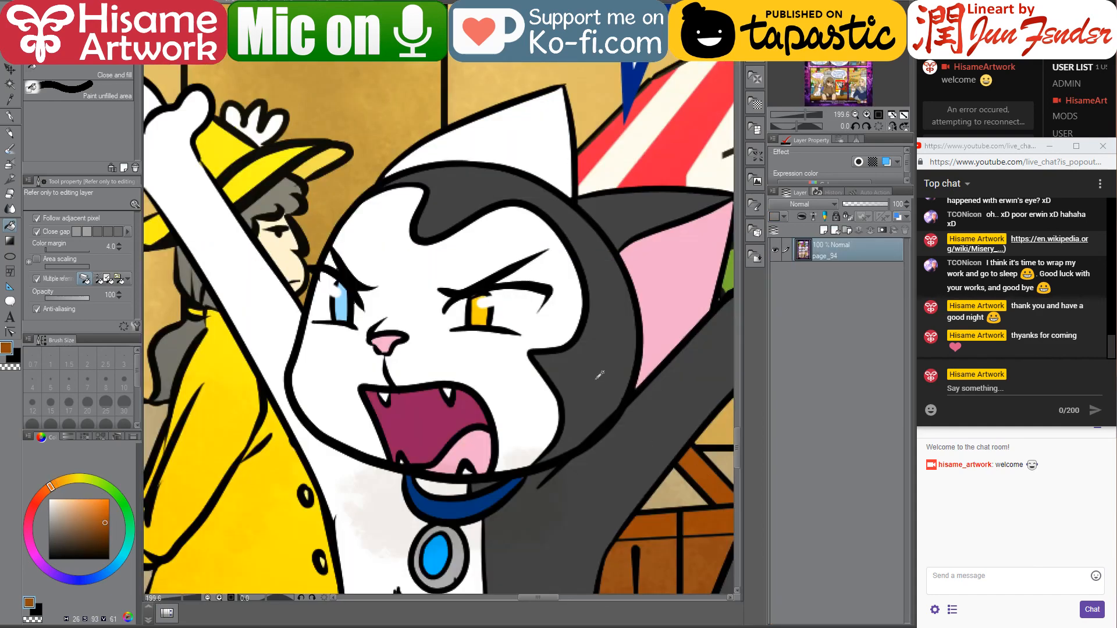
scroll(616, 382, down, 5)
drag(403, 437, 392, 532)
drag(602, 155, 274, 343)
drag(419, 195, 573, 90)
drag(499, 447, 554, 183)
right_click(469, 365)
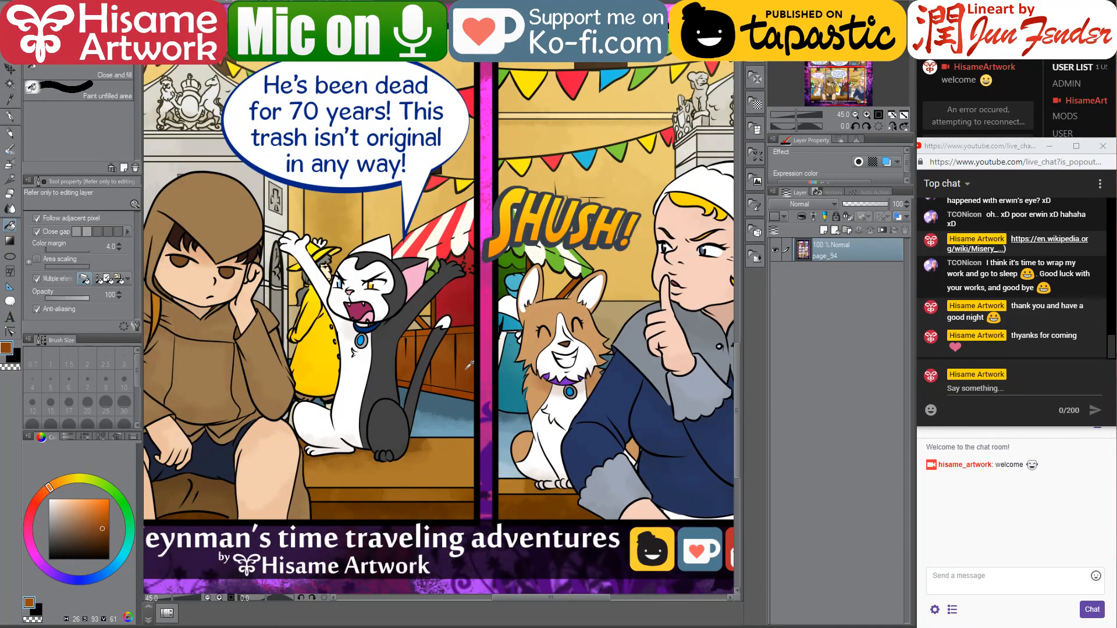
key(ctrl+Tab)
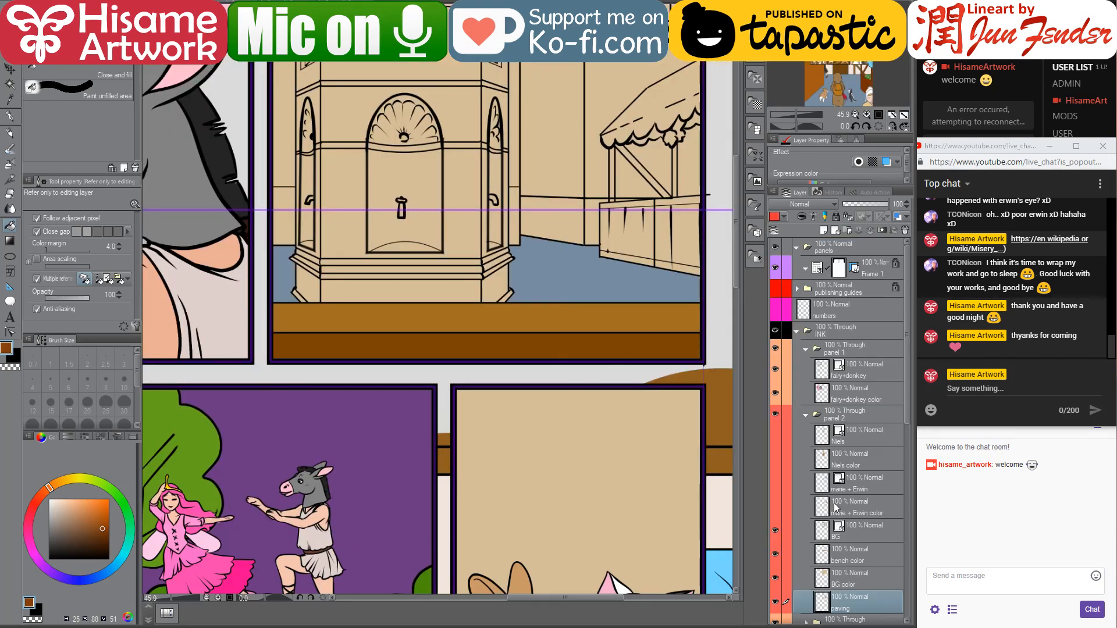
Fill the front boards of panel 2's market stall counter with the sampled brown on the BG color layer
click(844, 577)
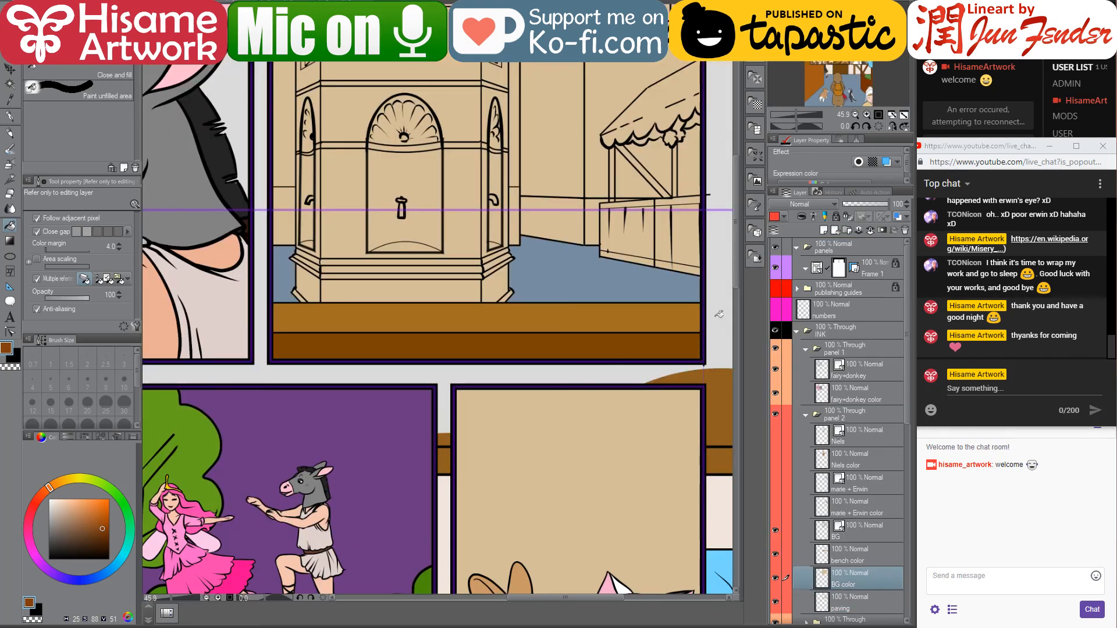
click(658, 236)
click(628, 234)
drag(655, 243, 641, 285)
click(674, 272)
Fill the upper and lower trim boards of the stall counter with a slightly lighter brown
scroll(684, 242, up, 1)
scroll(685, 242, up, 3)
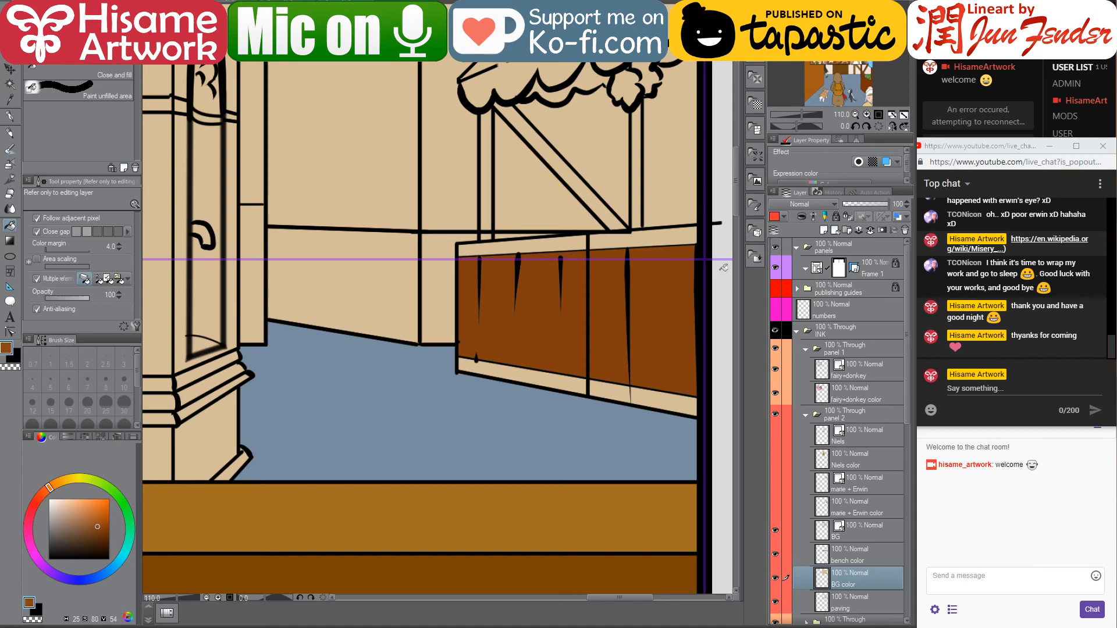
click(674, 235)
click(561, 240)
click(565, 382)
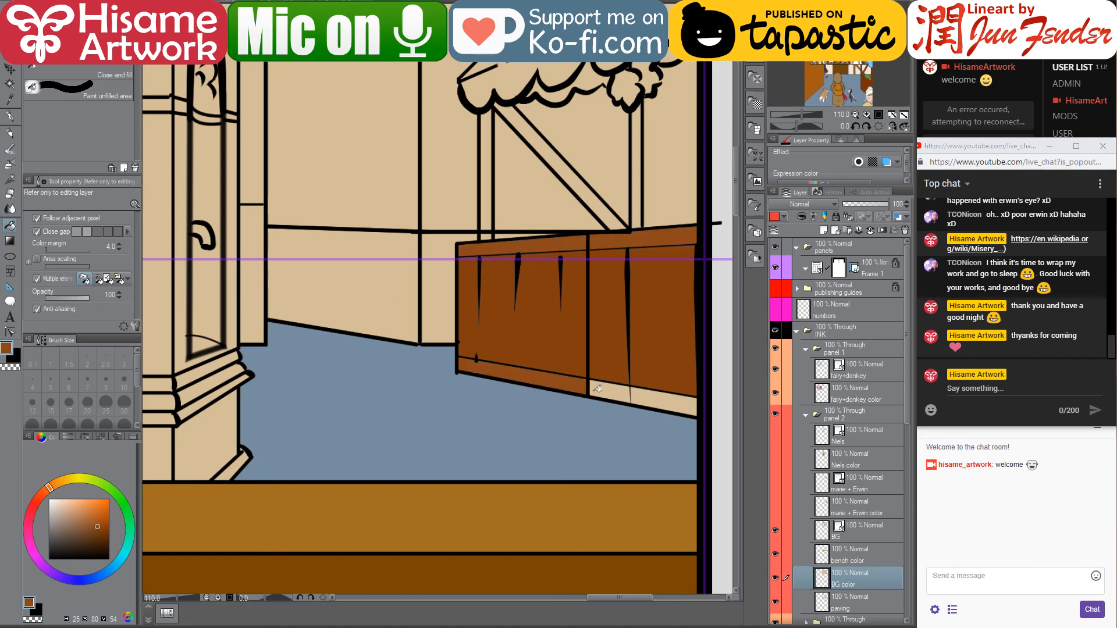
click(619, 388)
click(670, 395)
Erase the stray BG lines at the diagonal brace's foot and beyond the panel frame with a size 15 hard eraser
drag(580, 235, 577, 297)
click(8, 194)
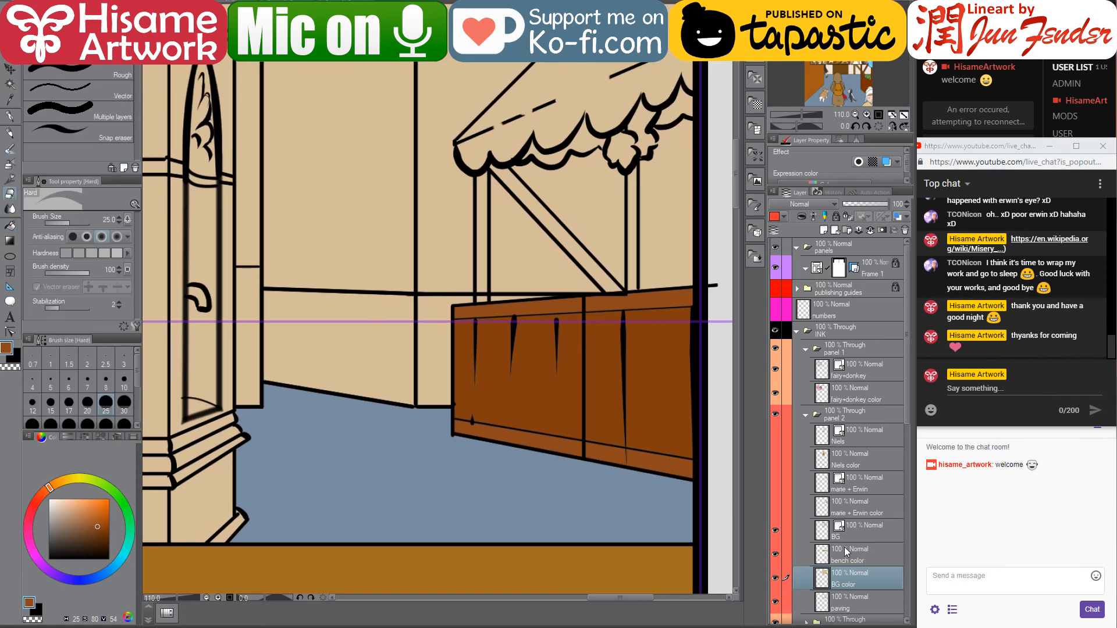
click(838, 526)
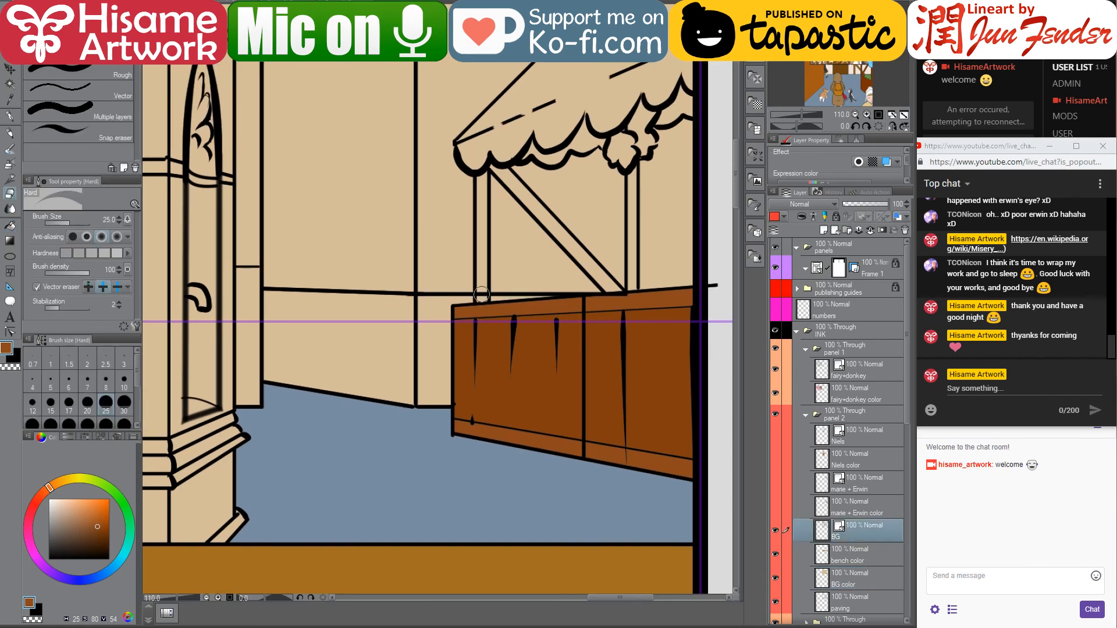
key(bracketleft)
key(bracketleft)
drag(627, 298, 608, 299)
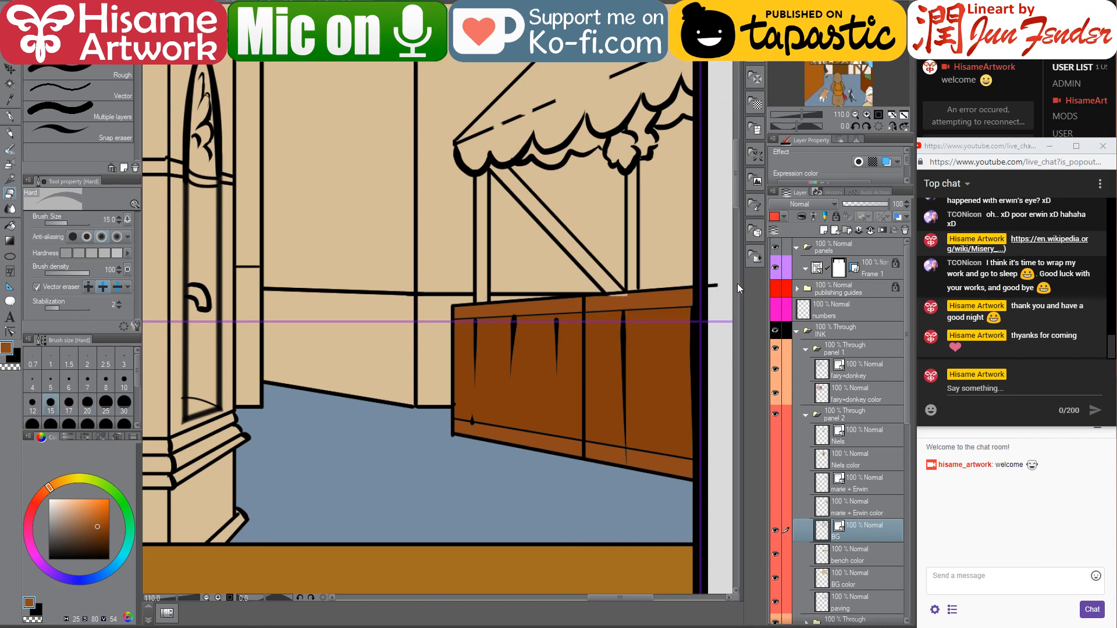
drag(714, 283, 717, 294)
Fill the stall's two posts and diagonal brace on BG color with the brown sampled from the counter's front
click(865, 559)
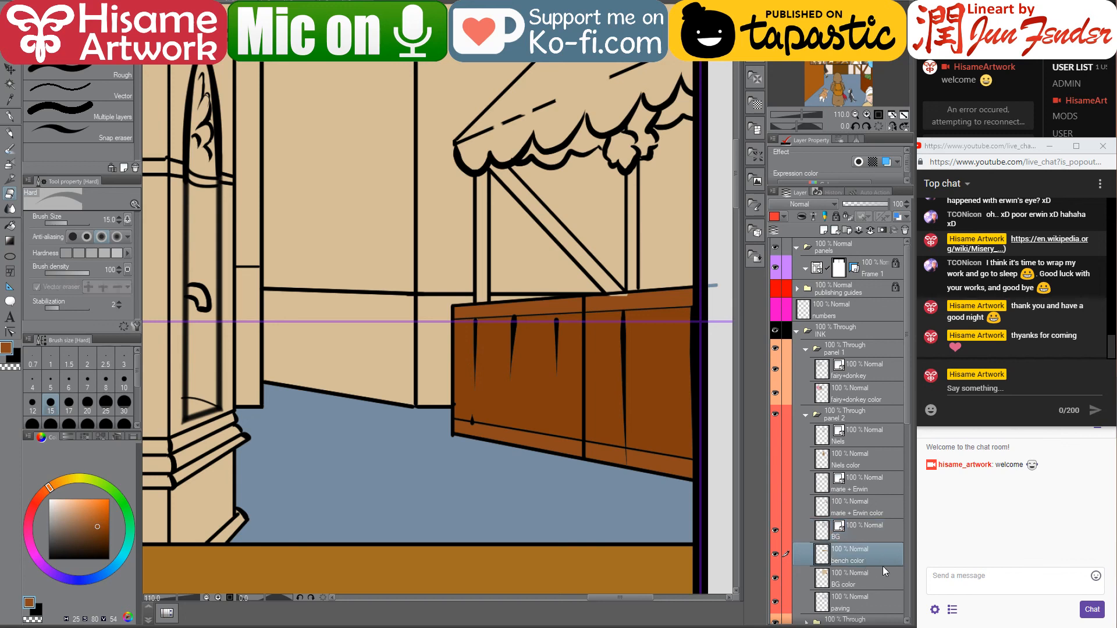
click(859, 583)
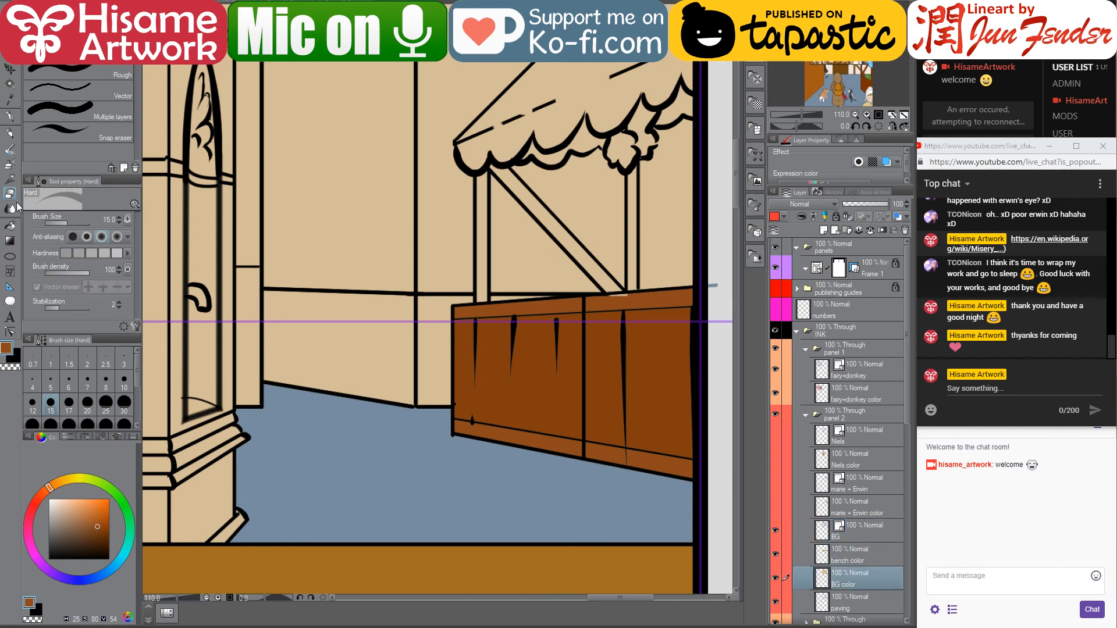
click(10, 225)
alt+click(651, 322)
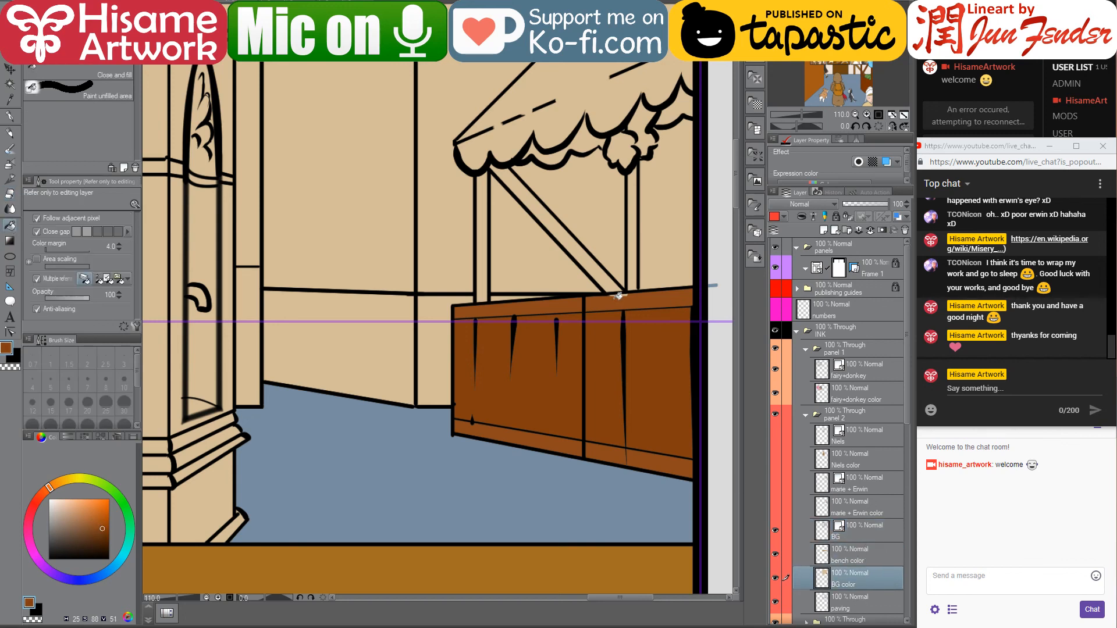
click(619, 295)
click(608, 282)
click(636, 269)
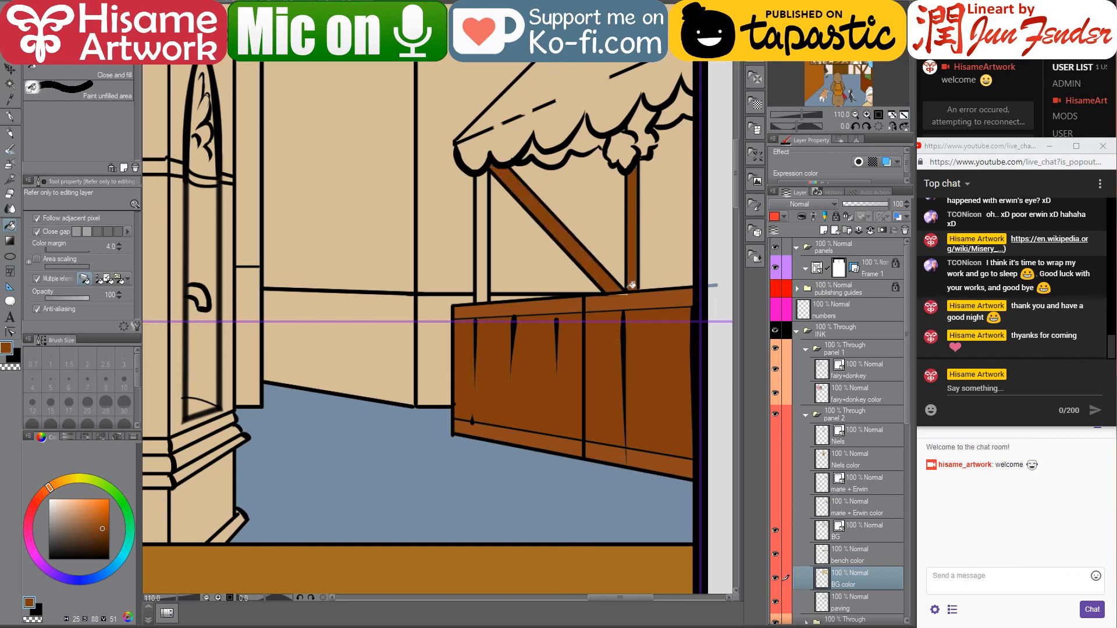
click(489, 247)
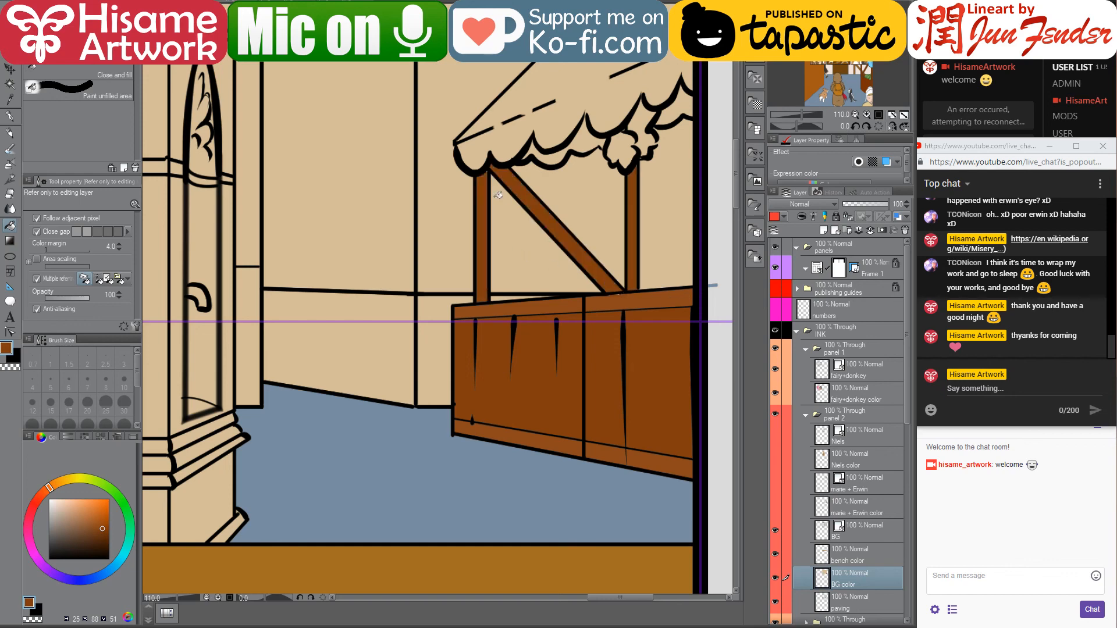
Sample the awning red from the page_94 reference, make it more saturated, and fill panel 2's stall awning with it on BG color
scroll(489, 248, up, 3)
click(222, 2)
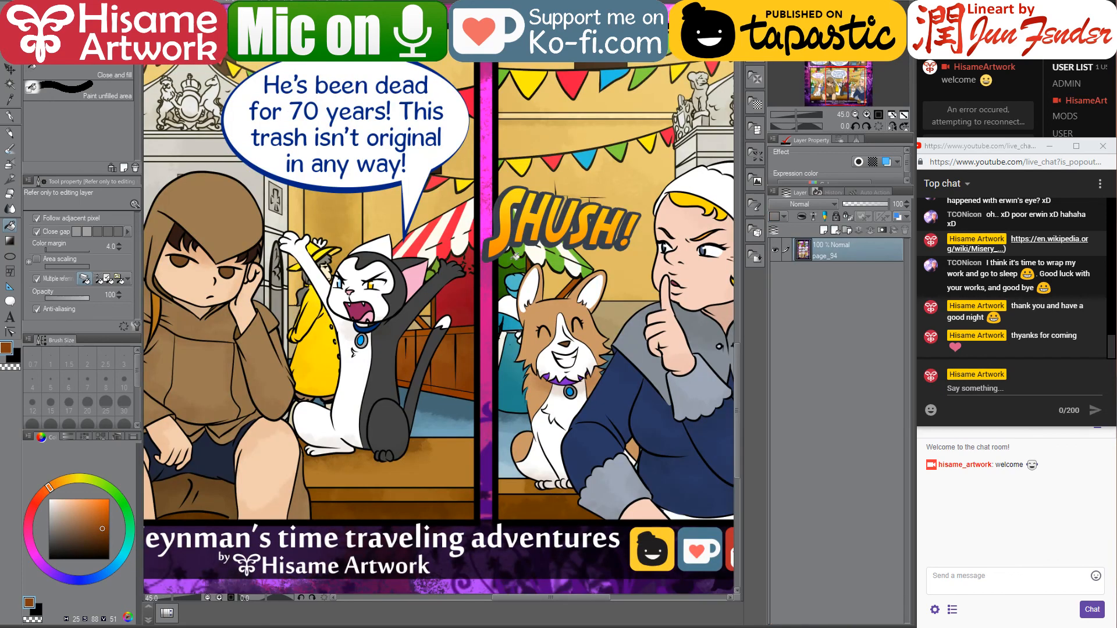
alt+click(435, 238)
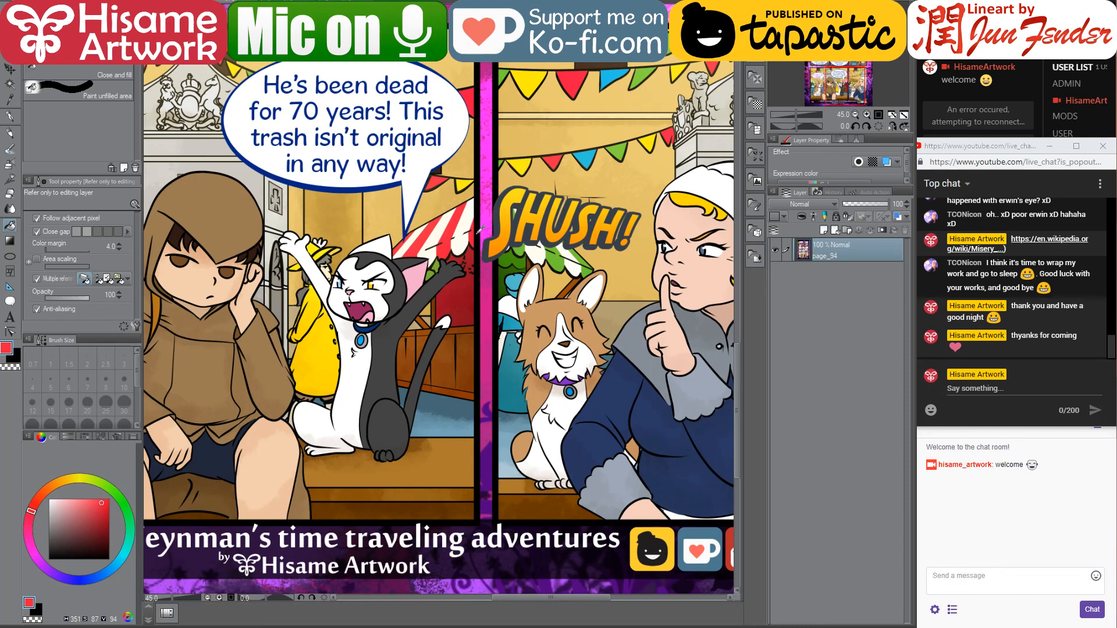
scroll(476, 235, up, 3)
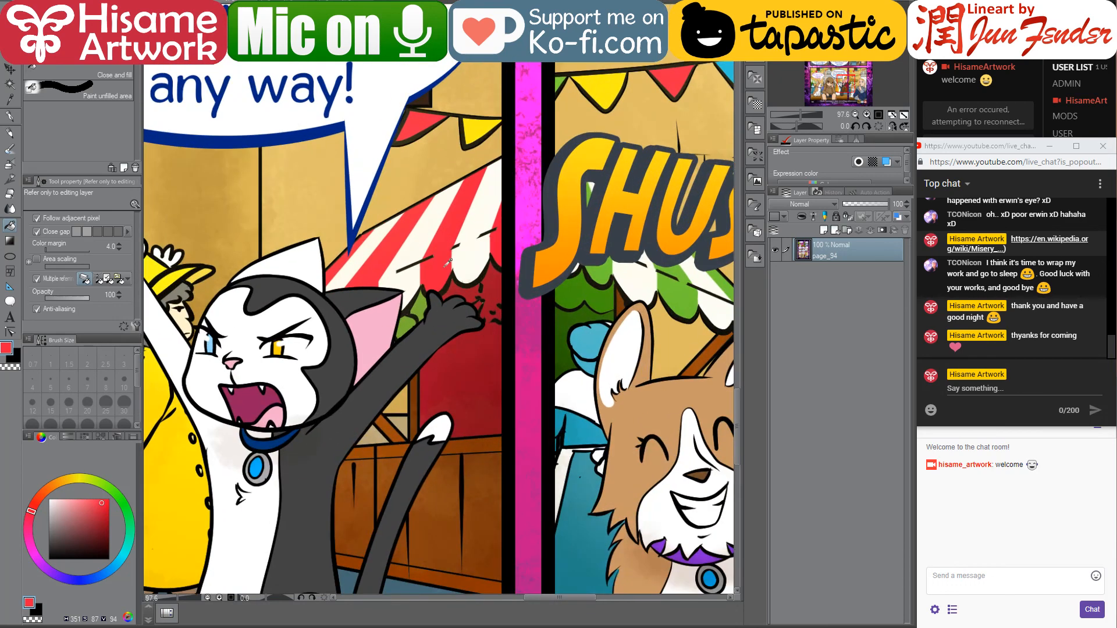
click(109, 505)
key(ctrl+Tab)
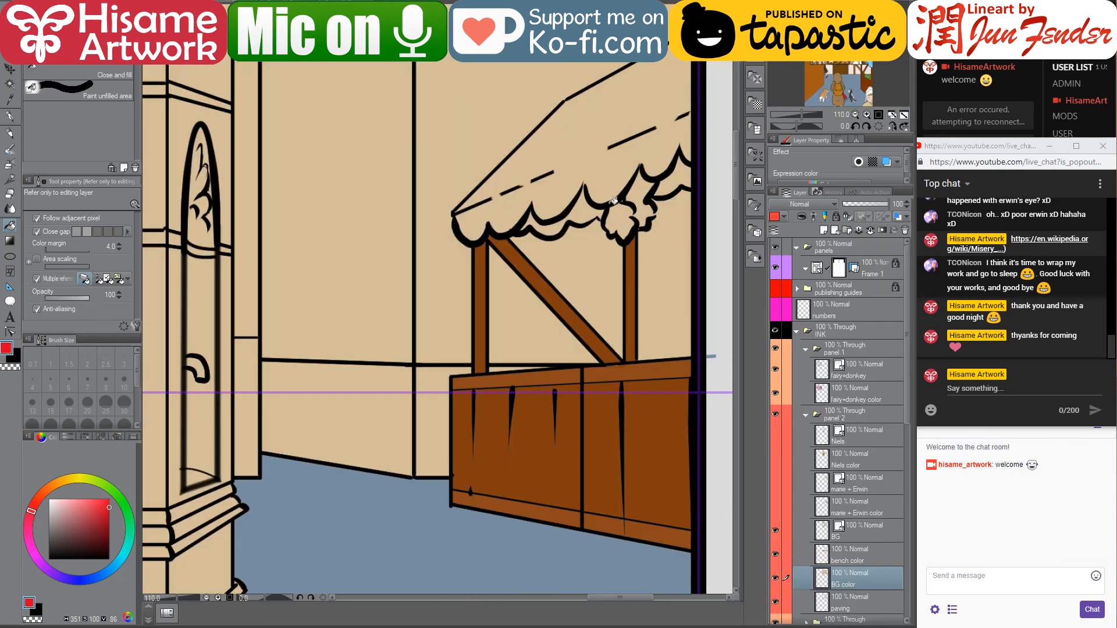
click(608, 174)
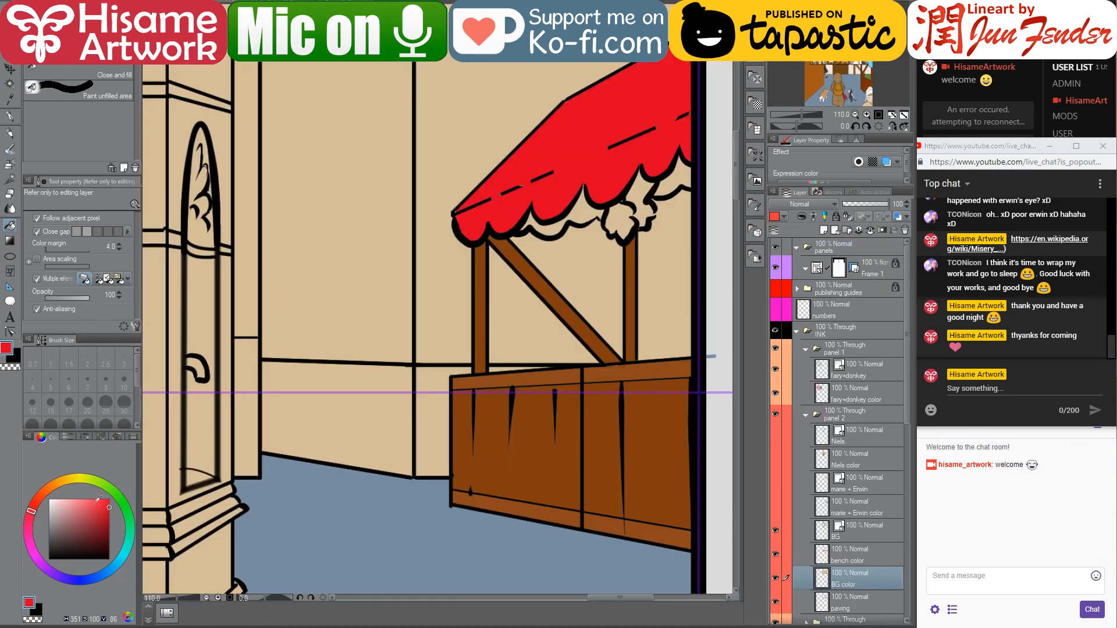
Fill the stall's back wall and the awning's scalloped underside with the dark red sampled from the reference page's stall interior
click(228, 3)
alt+click(475, 372)
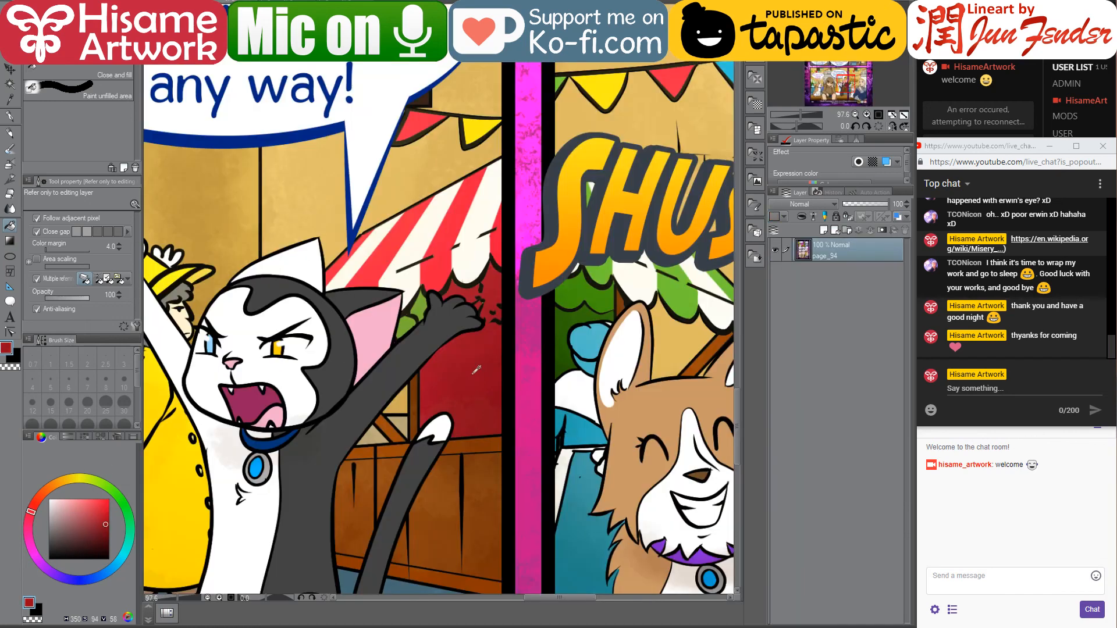
key(ctrl+Tab)
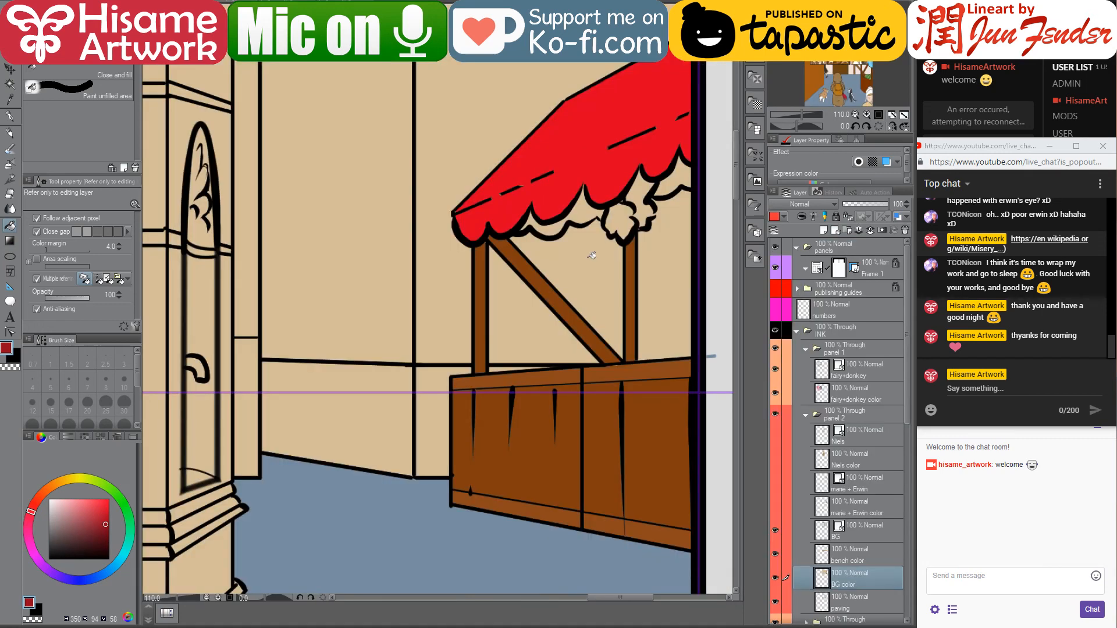
click(659, 257)
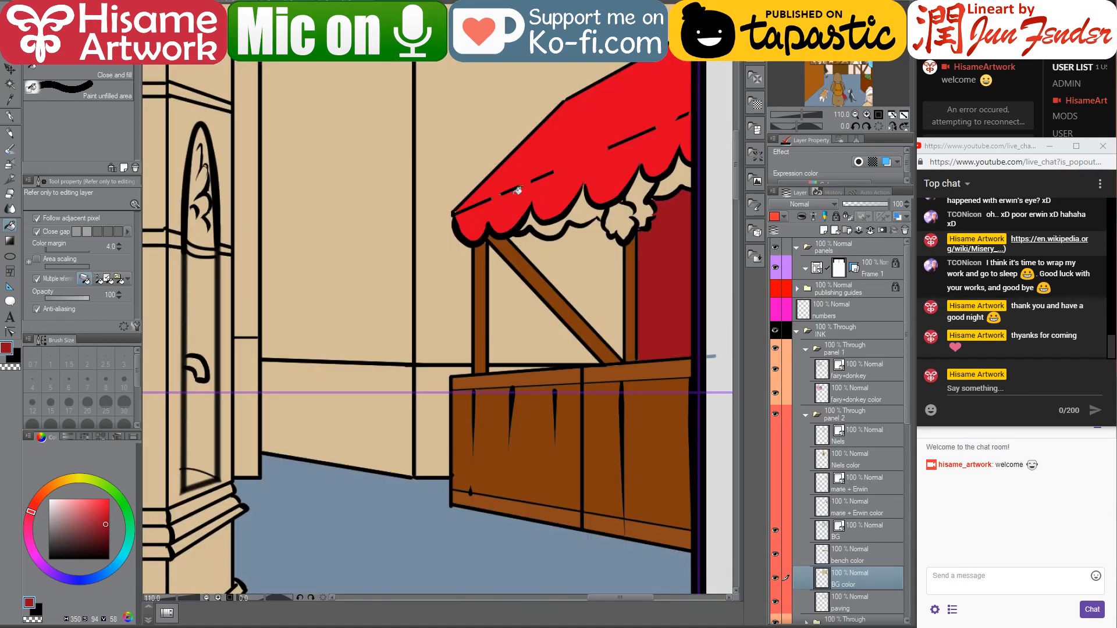
drag(556, 242, 561, 272)
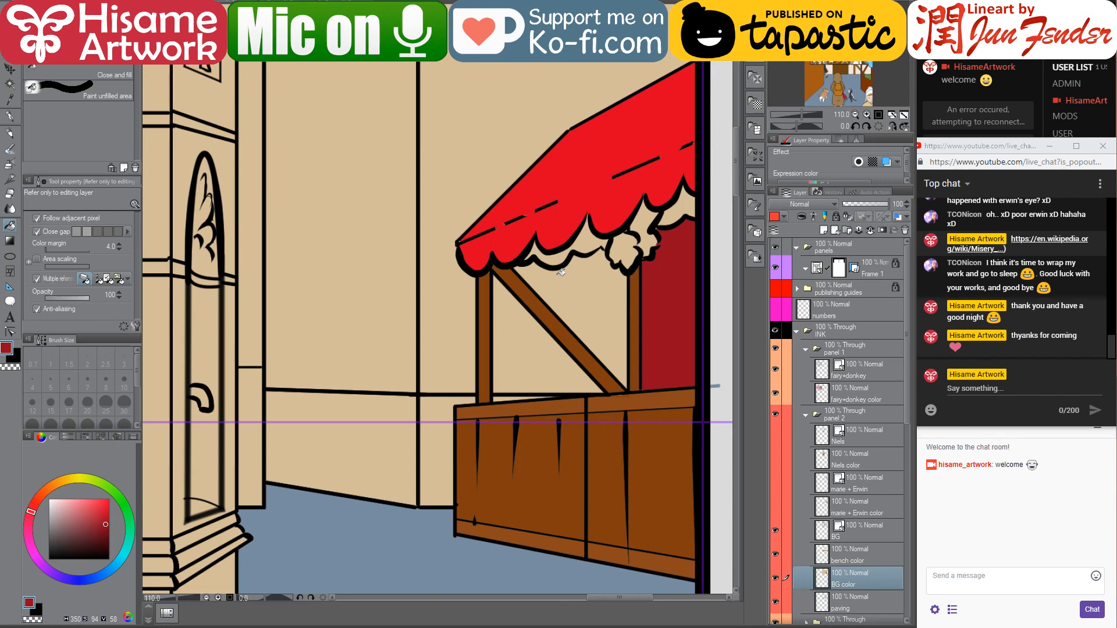
click(589, 244)
click(647, 215)
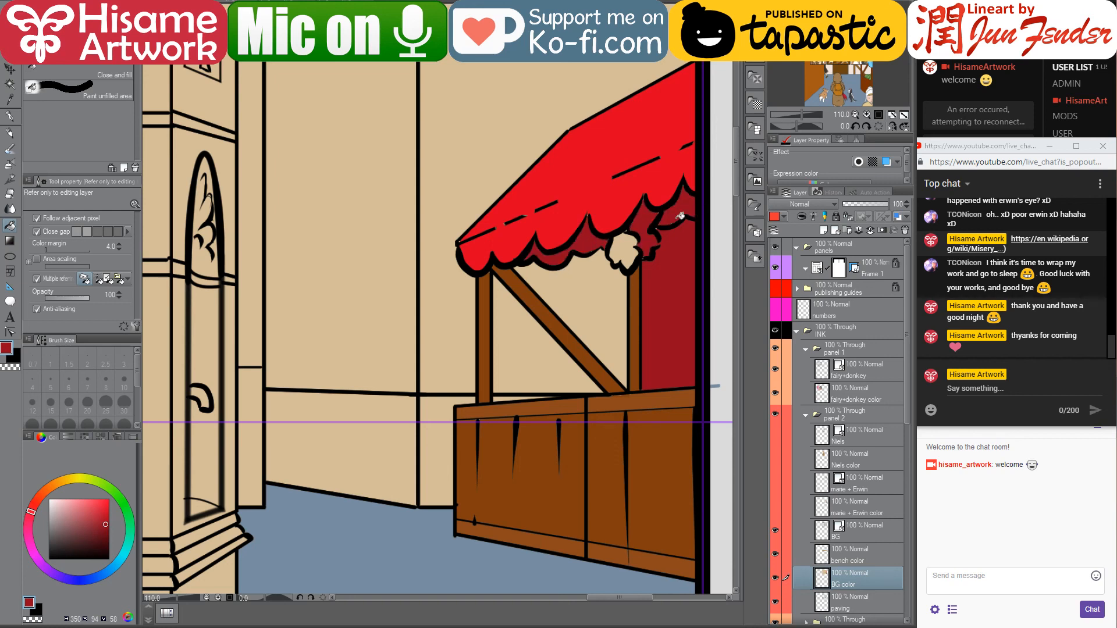
Fill the leafy ornament hanging from the stall's awning with a muted dark green
click(128, 519)
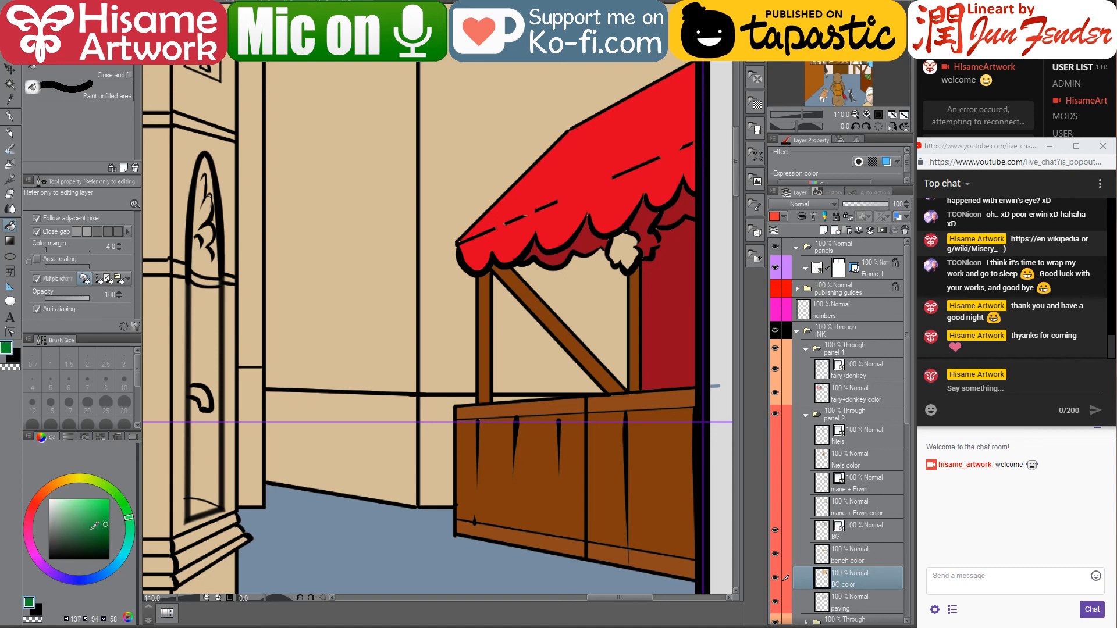
click(620, 252)
click(655, 239)
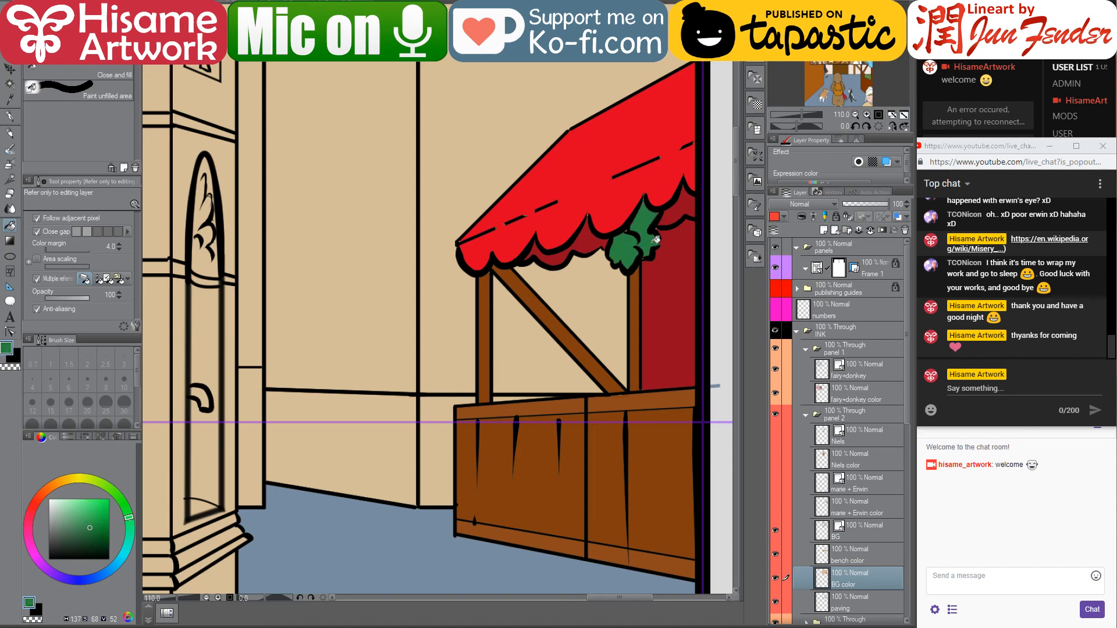
Review panel 2's coloured background and compare it with the fountain, walls and bunting on the page_94 reference
scroll(561, 227, down, 3)
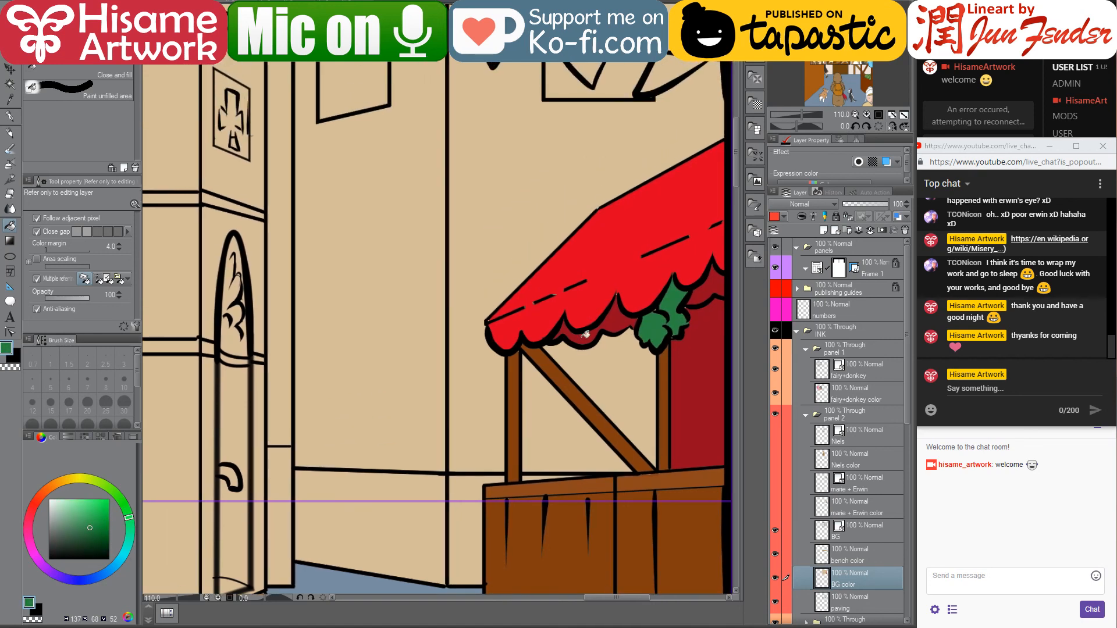
scroll(566, 479, down, 2)
scroll(508, 383, up, 1)
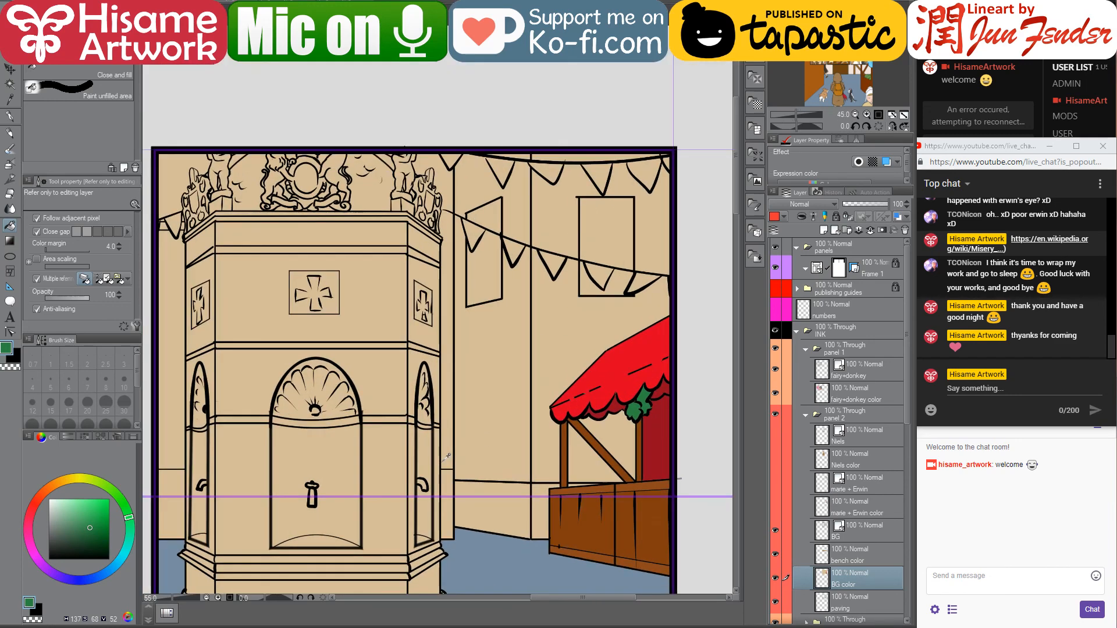
drag(508, 383, 602, 292)
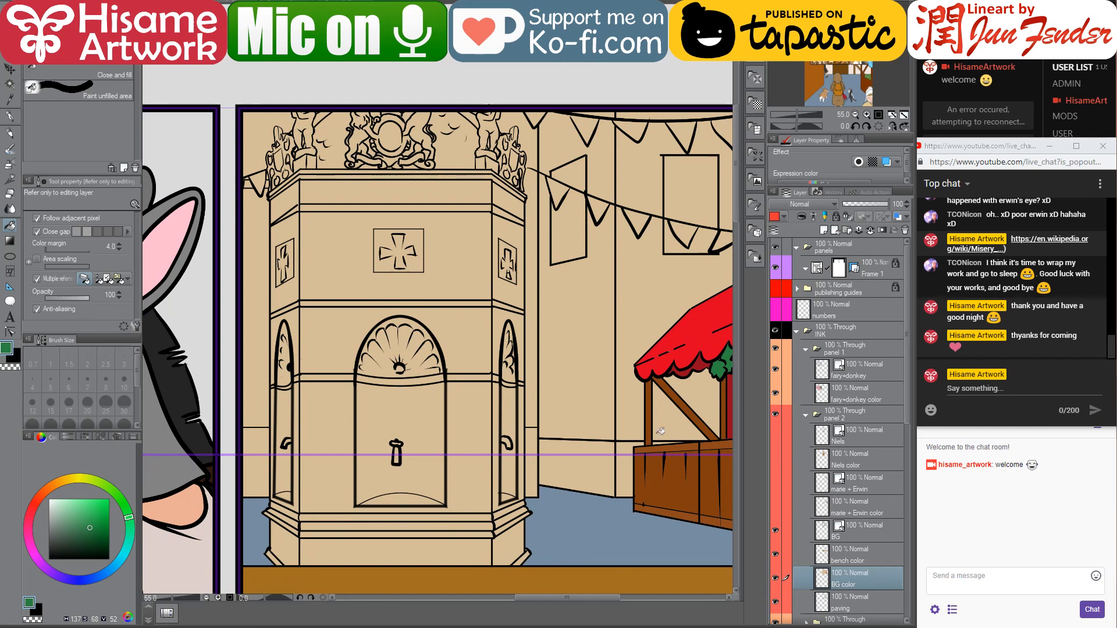
scroll(660, 432, down, 2)
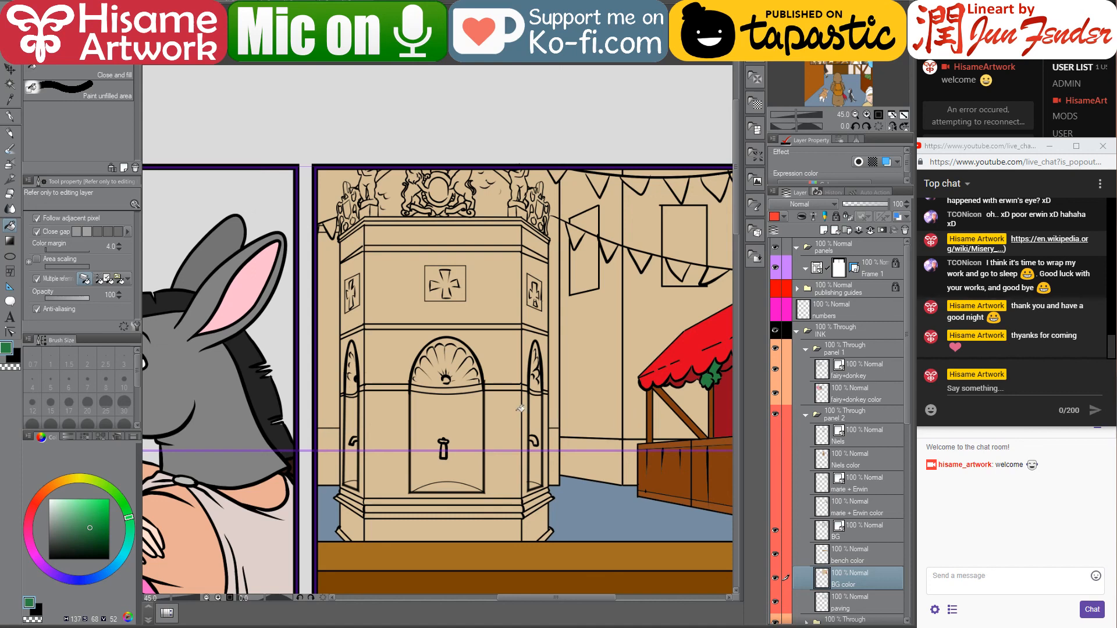
scroll(519, 407, down, 2)
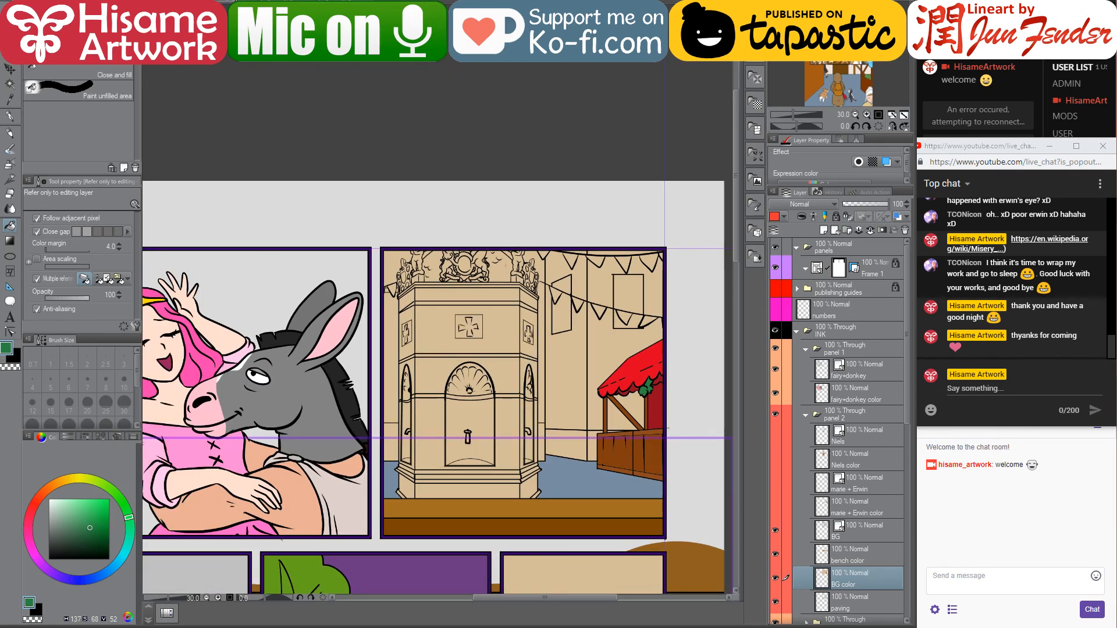
key(ctrl+Tab)
scroll(488, 274, down, 4)
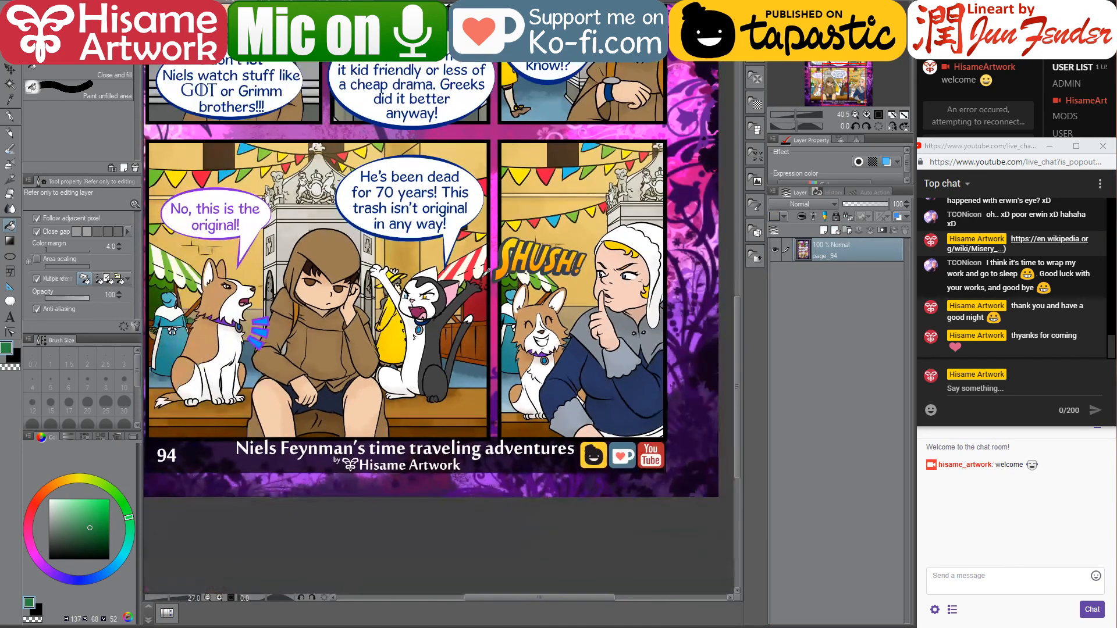
drag(251, 37, 280, 126)
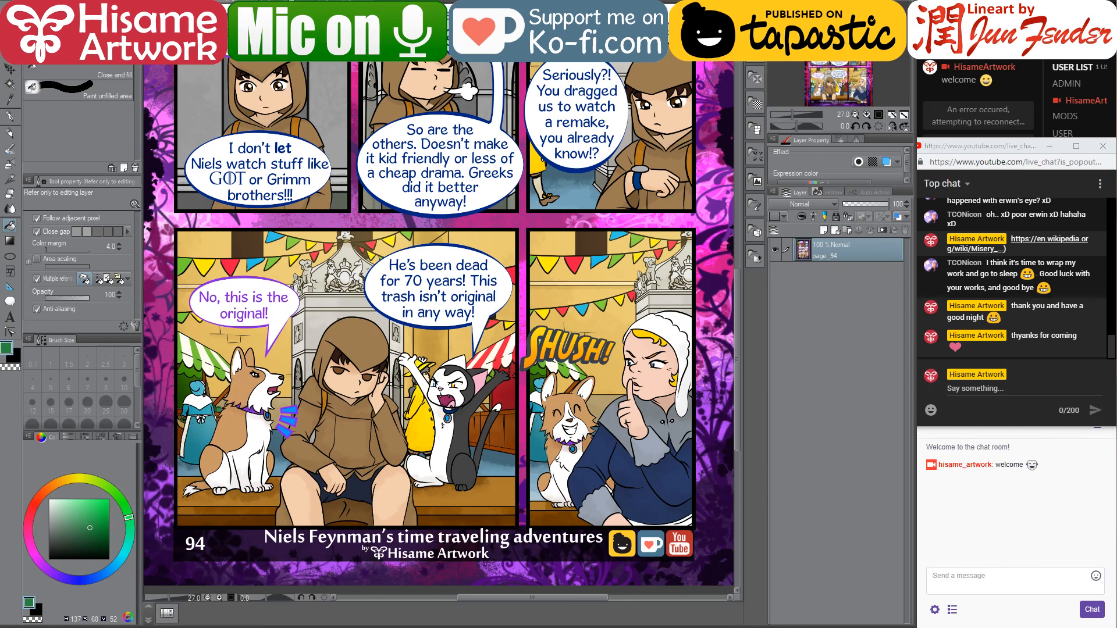
key(ctrl+Tab)
key(ctrl+Tab)
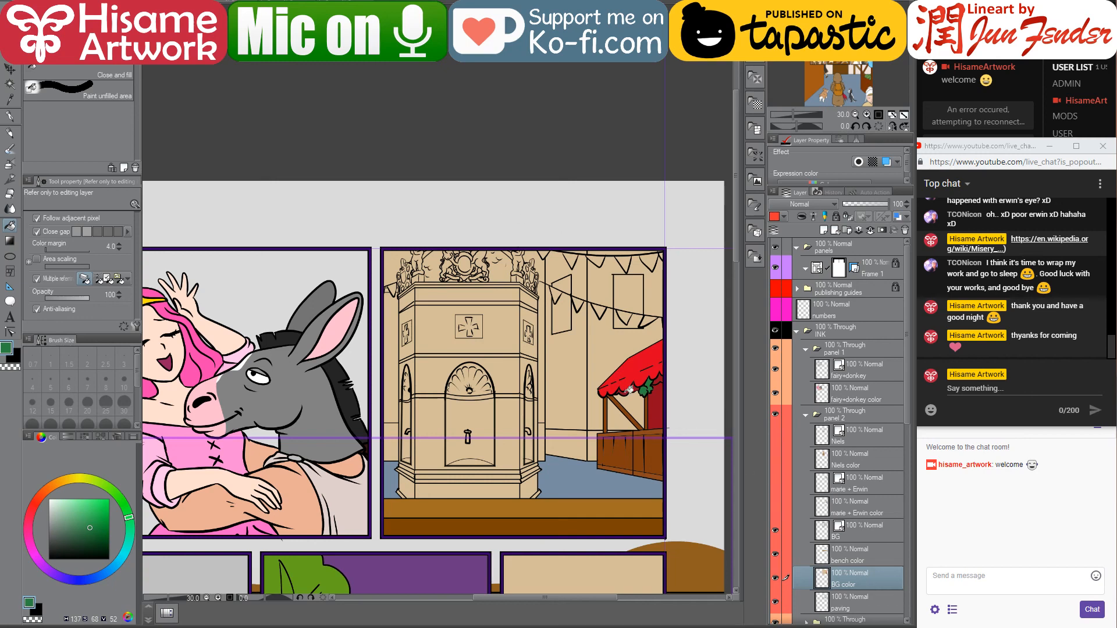
Make panel 2's four character line art and colour layers visible, and activate the Move layer tool
drag(776, 511, 777, 436)
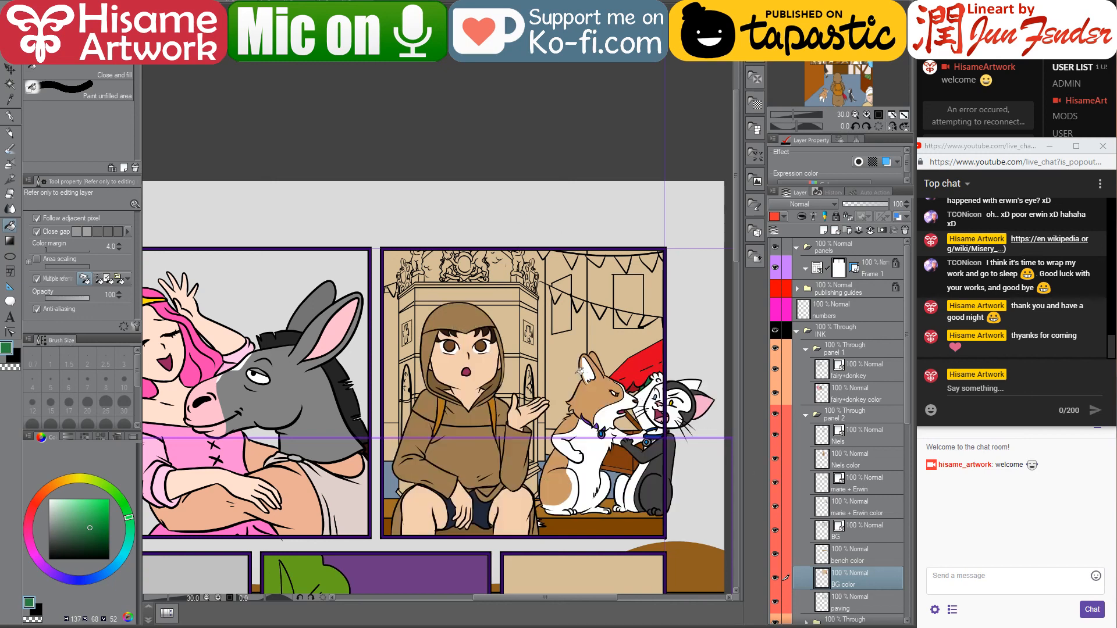
scroll(586, 373, down, 5)
drag(604, 459, 586, 289)
click(10, 69)
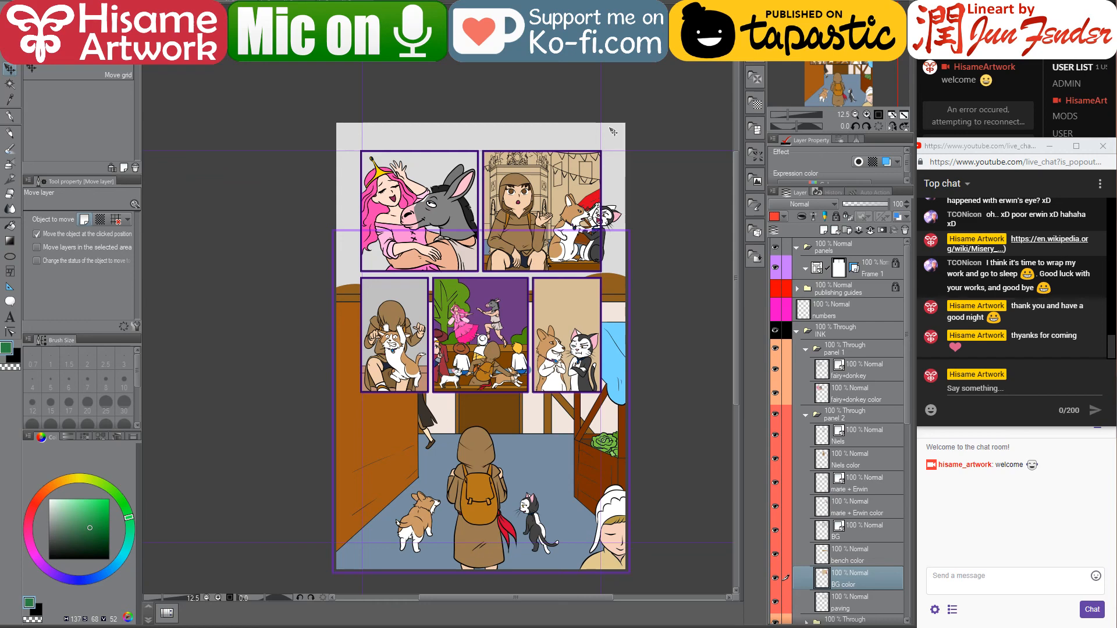
scroll(613, 132, up, 3)
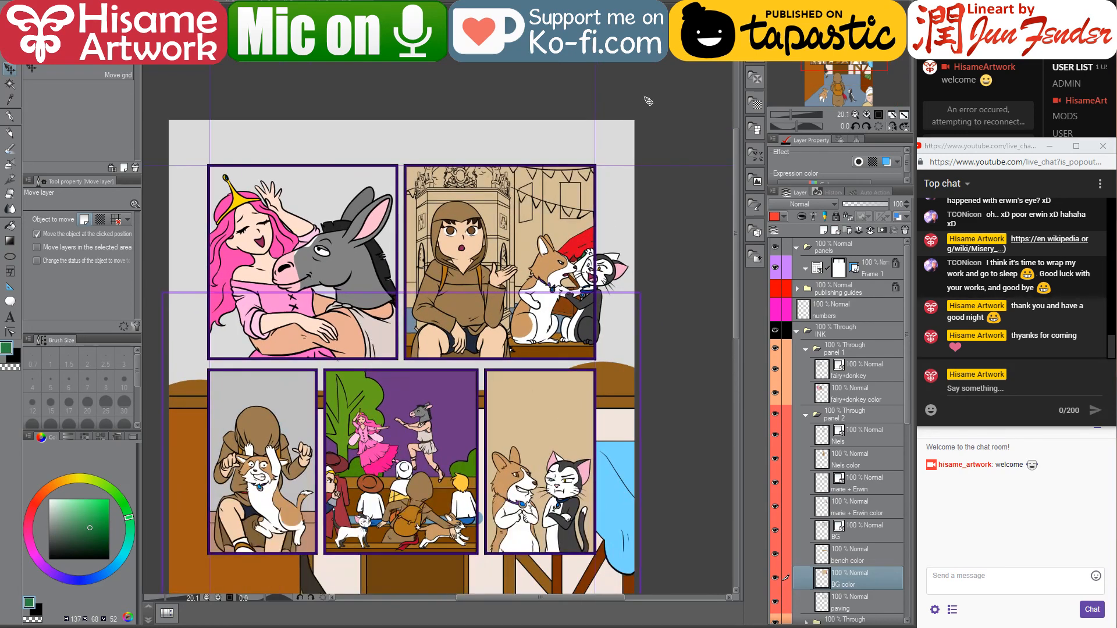